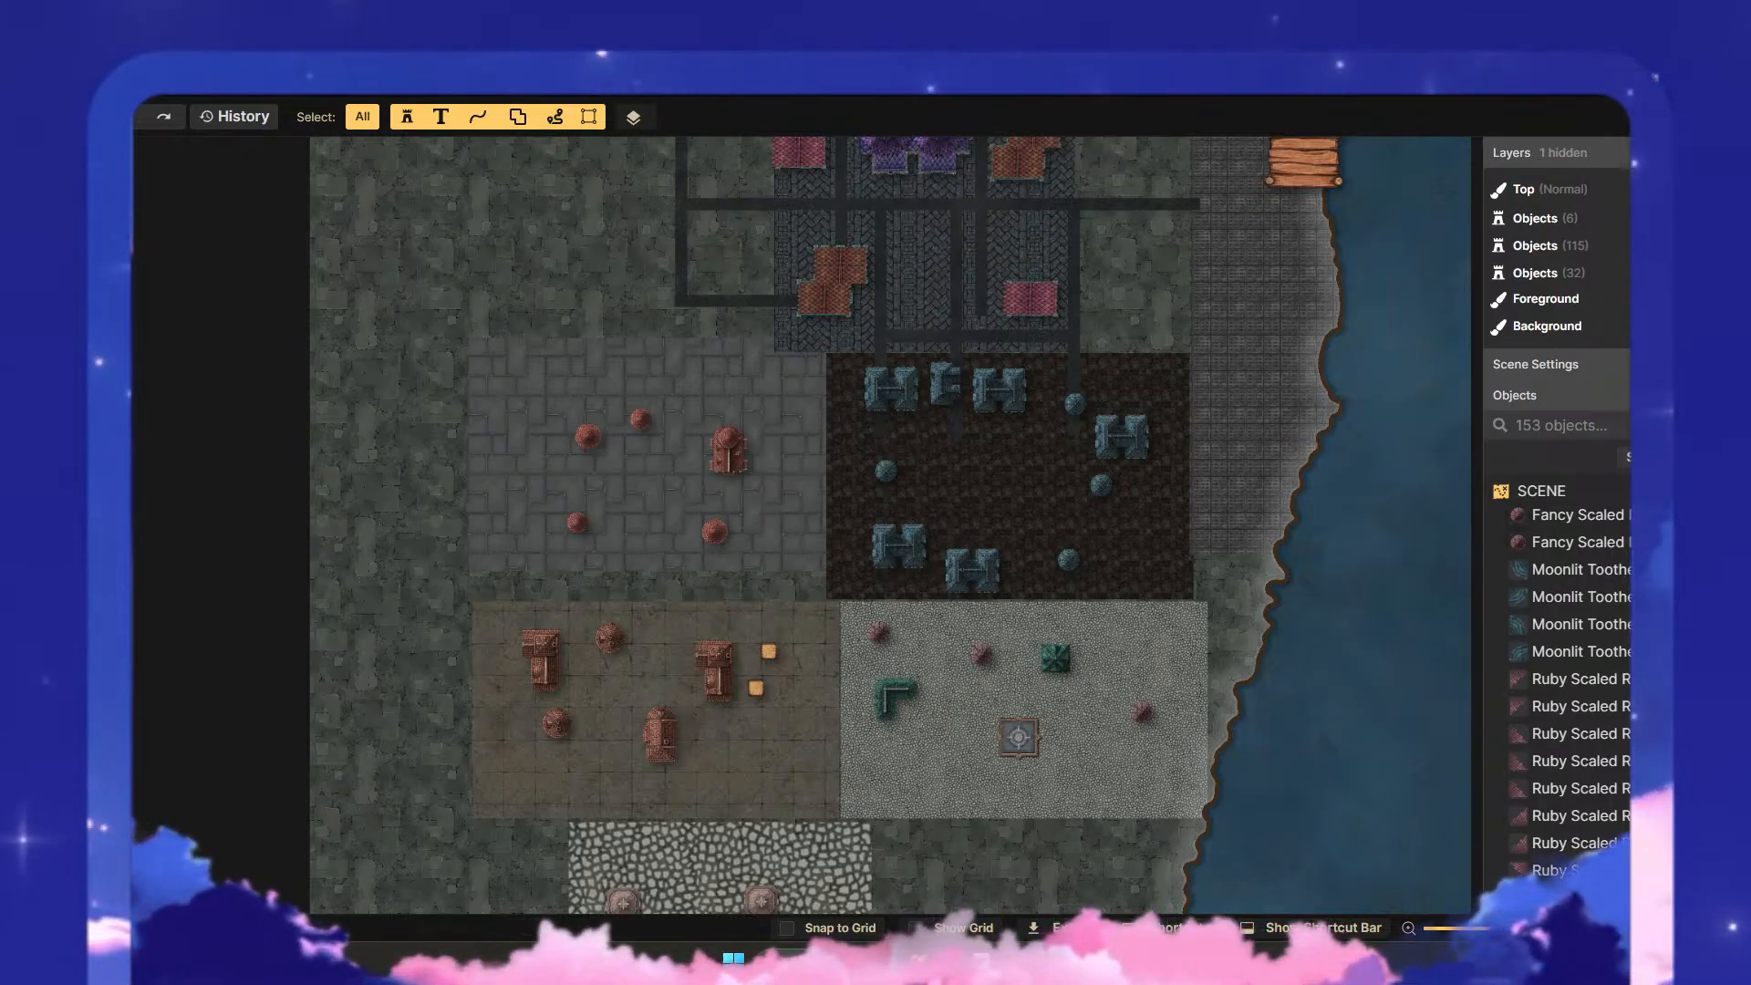
- Move the large red roof to the west side of the grey paved district and two round roofs to its east side
scroll(806, 477, "up", 6)
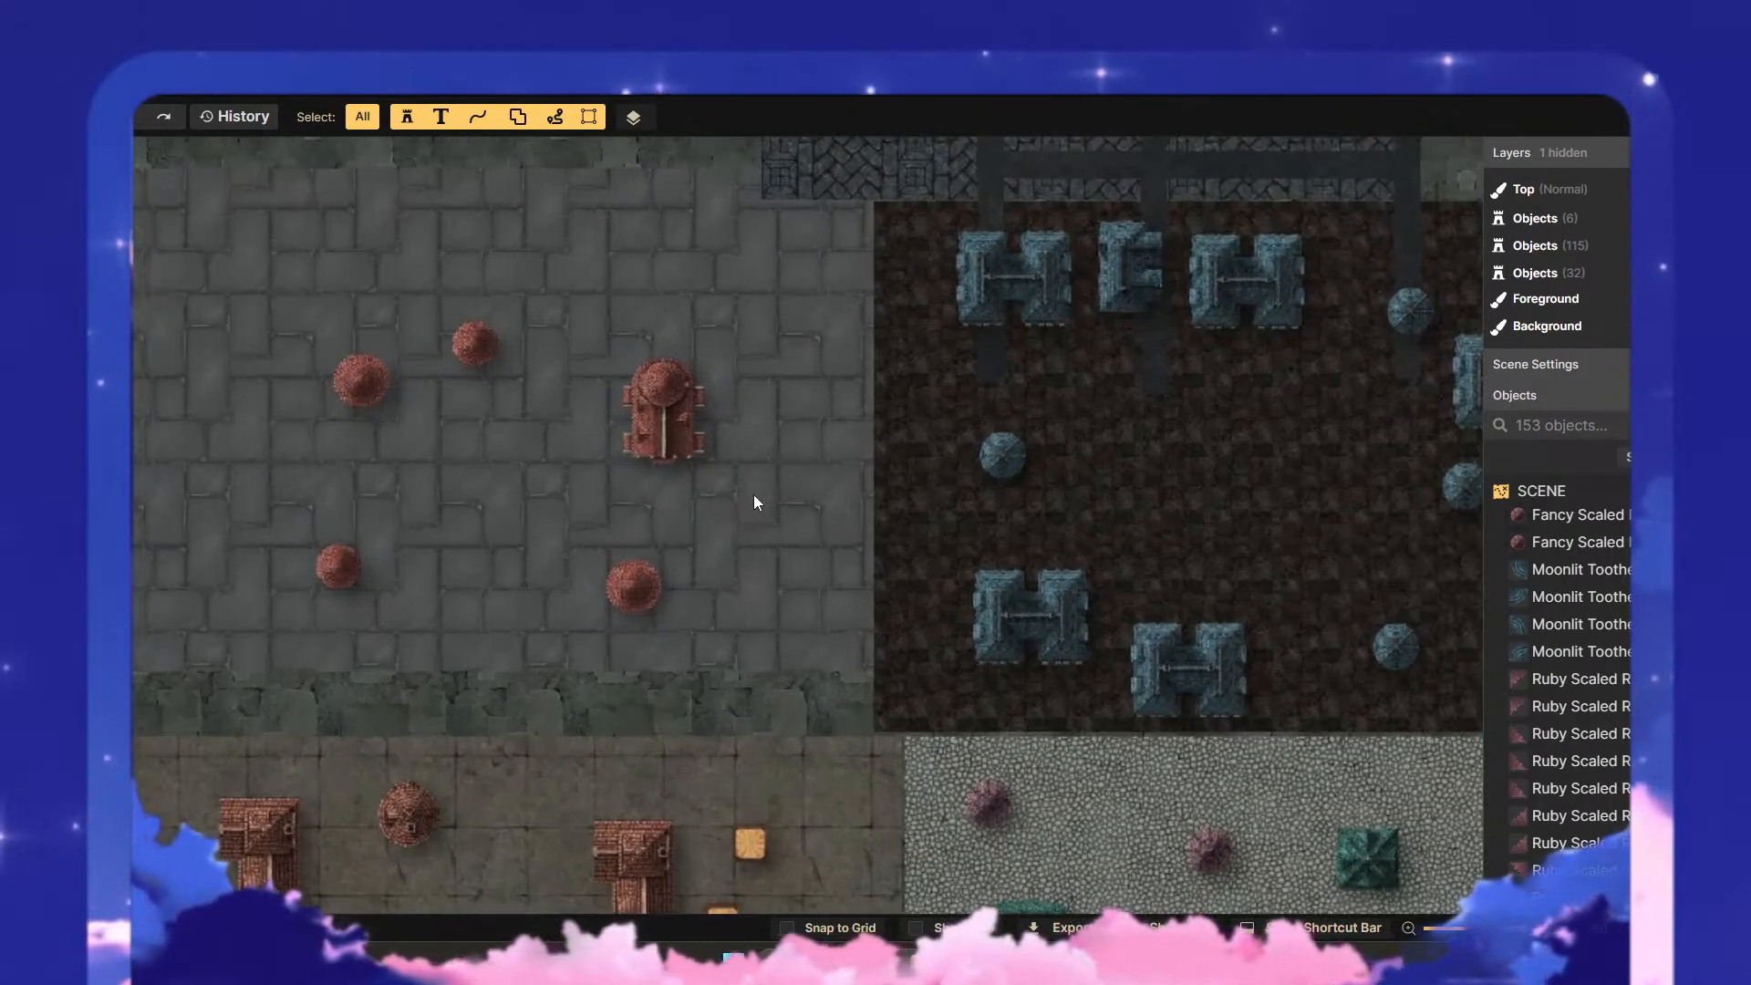
left_click_drag(753, 494, 998, 628)
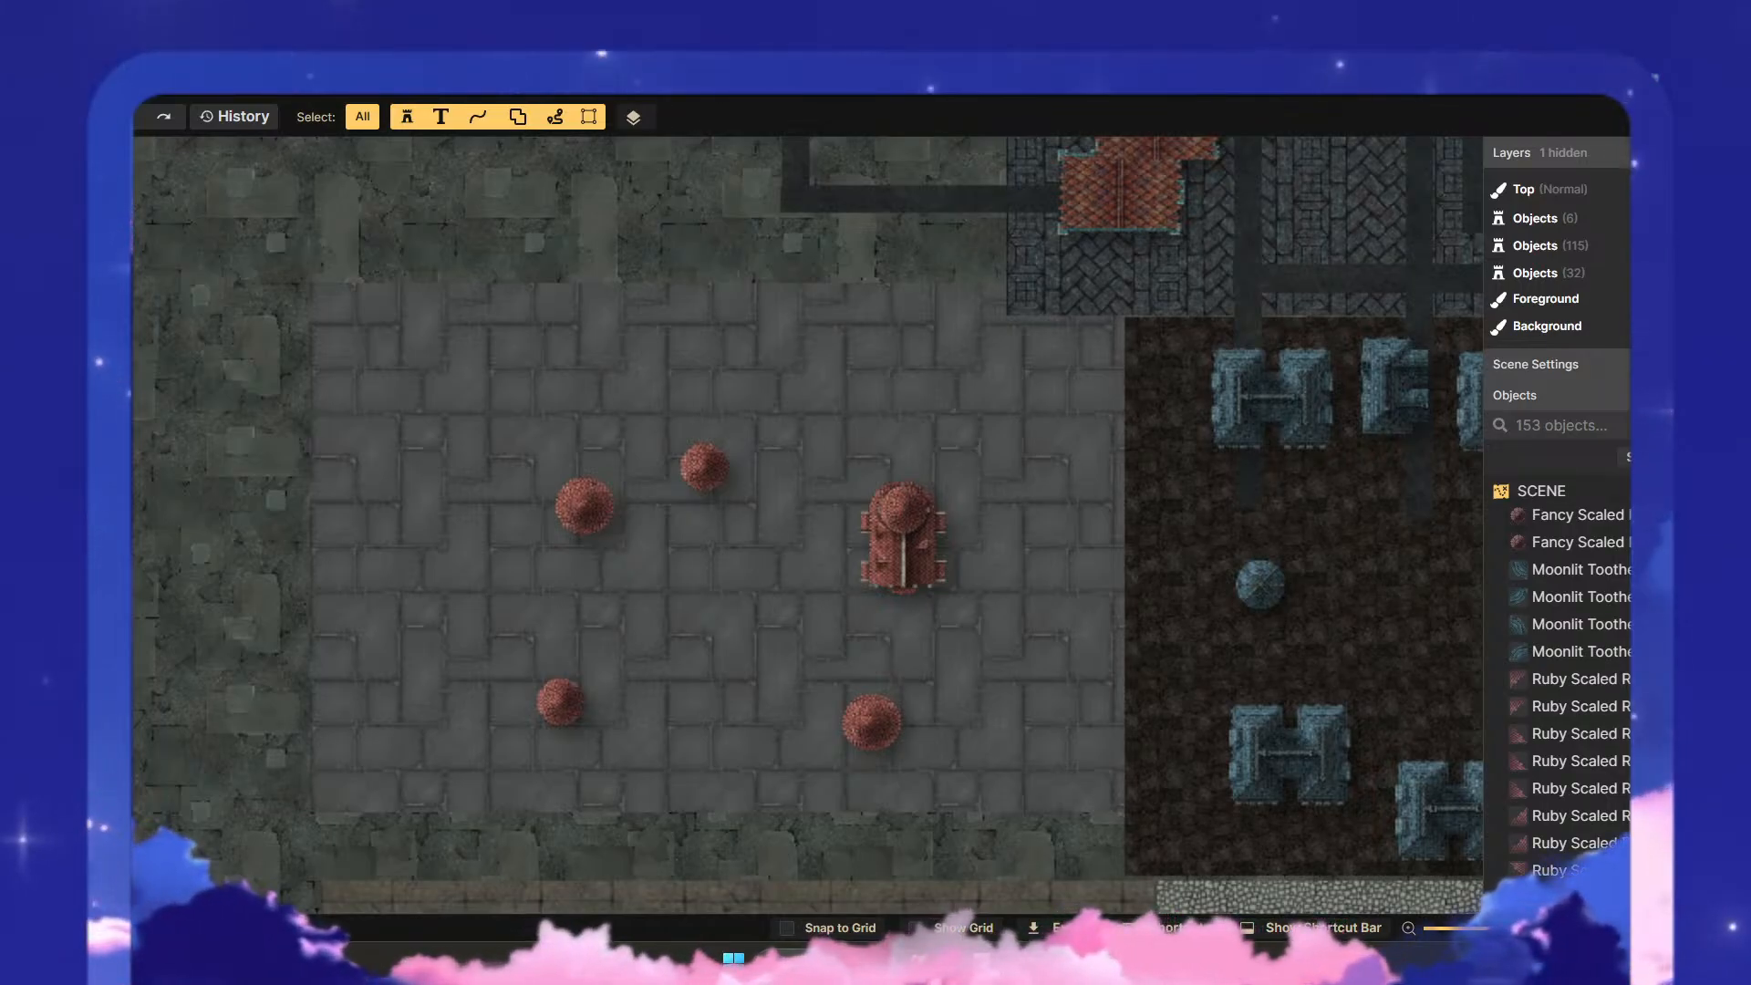
mouse_move(901, 535)
left_mouse_down()
mouse_move(511, 504)
mouse_move(681, 555)
mouse_move(909, 566)
left_mouse_up()
left_click_drag(704, 467, 903, 495)
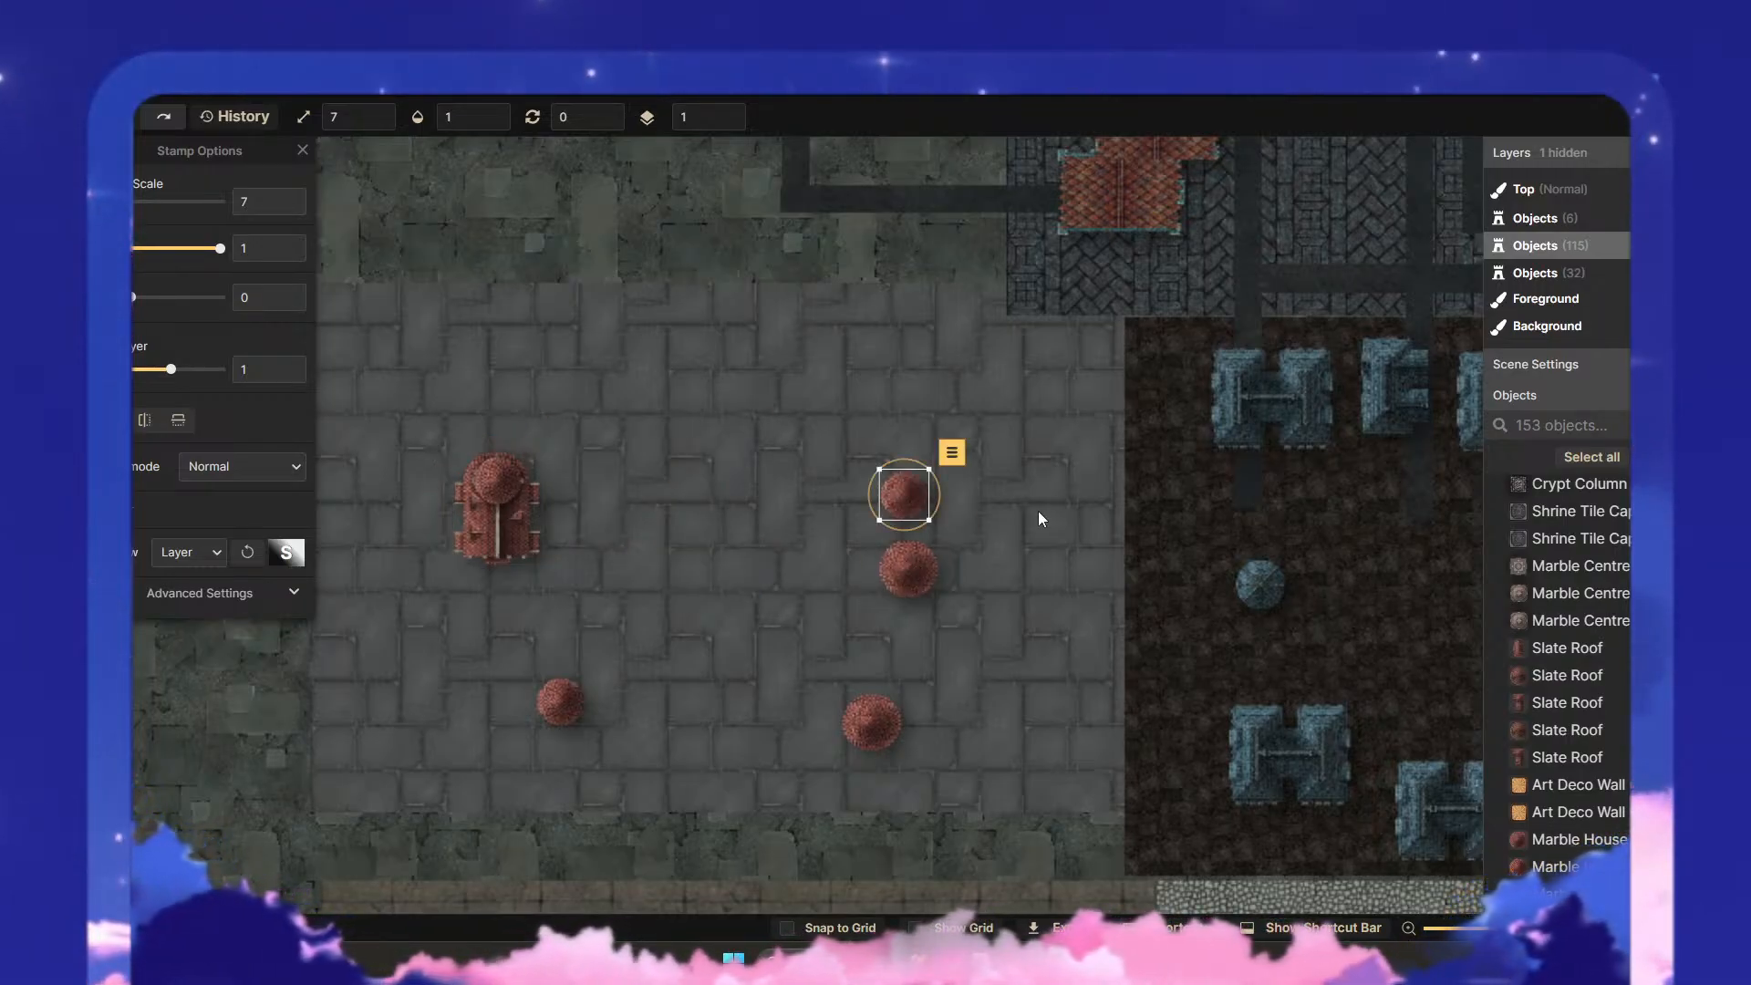
- Enlarge the large red roof to scale 8 and shift it slightly toward the district's northwest
left_click(624, 509)
left_click(524, 512)
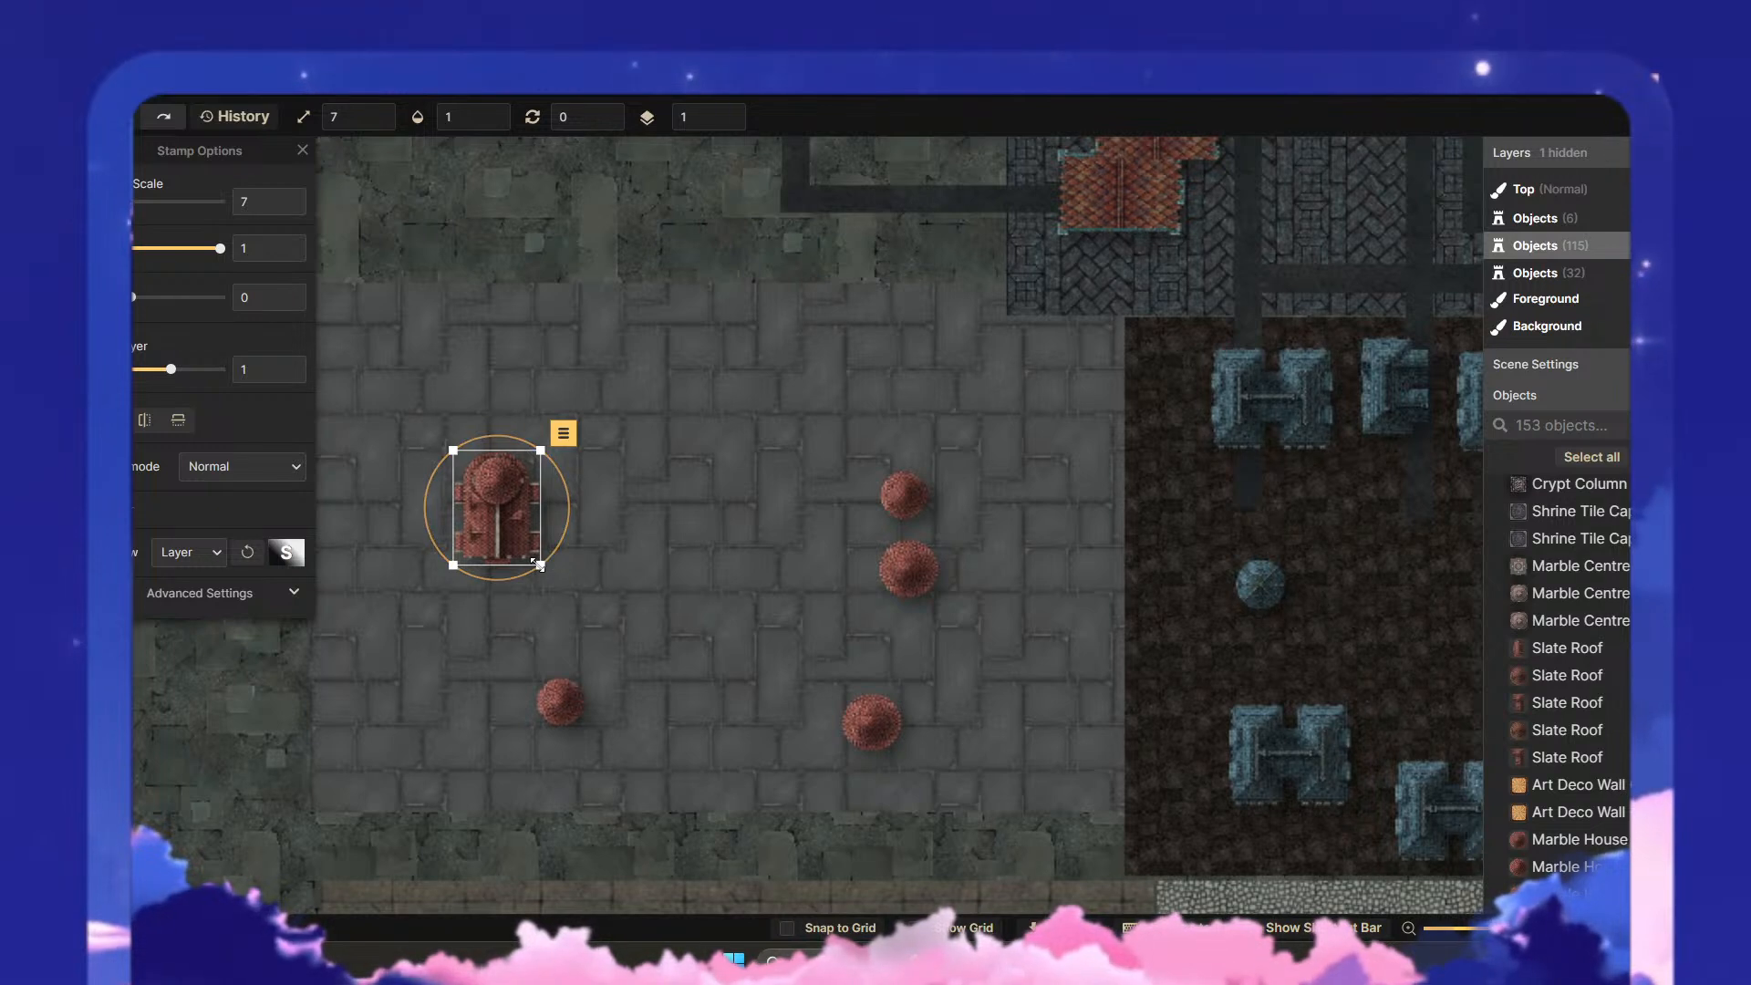
left_click_drag(540, 566, 561, 595)
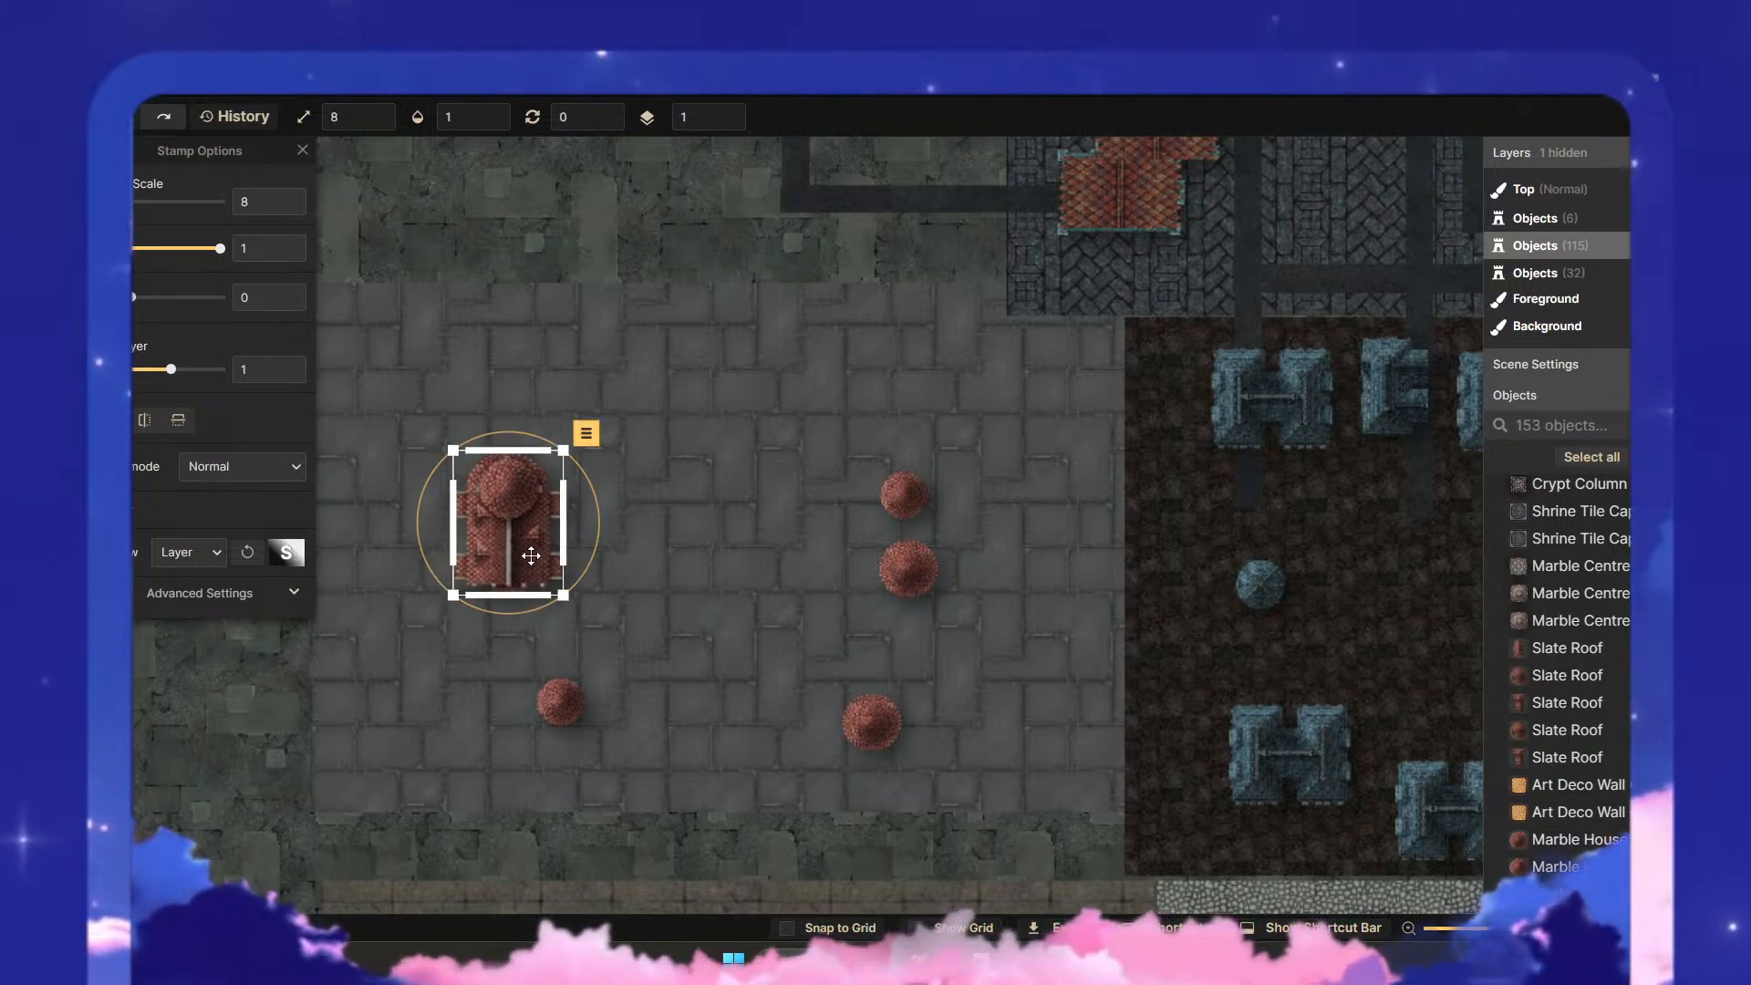
left_click_drag(501, 521, 451, 500)
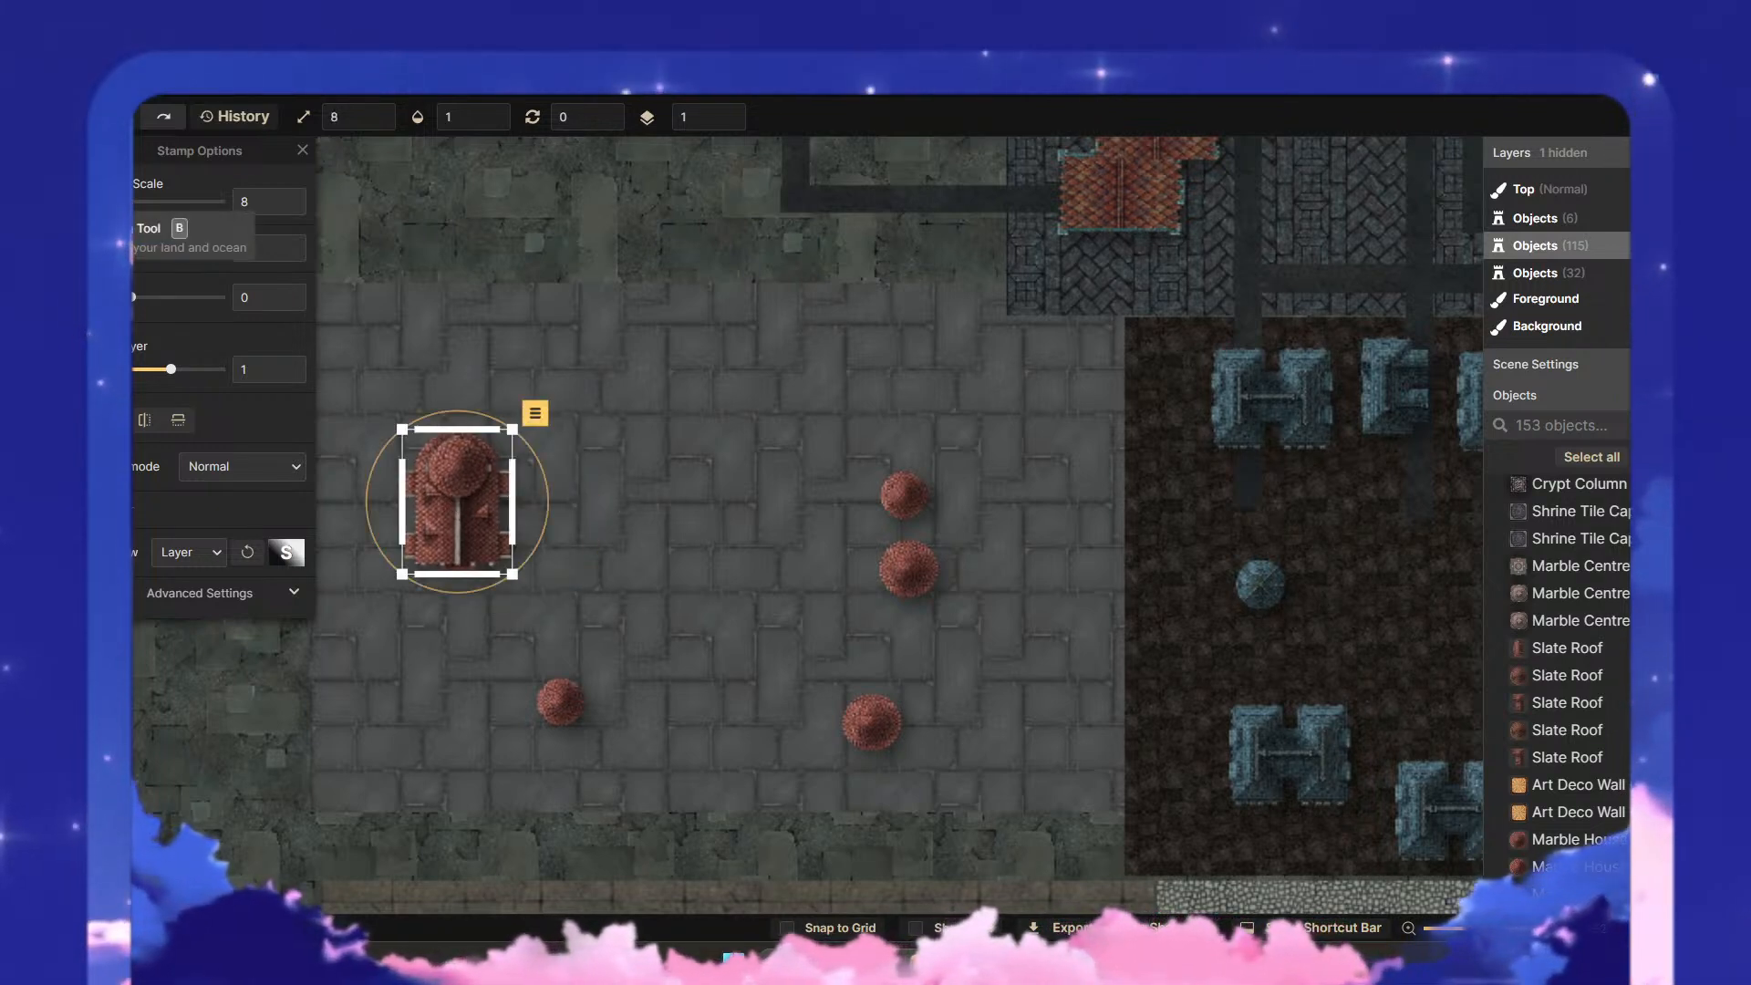
- Recolour the enlarged roof green by shifting its hue in the advanced color transform settings
left_click(61, 229)
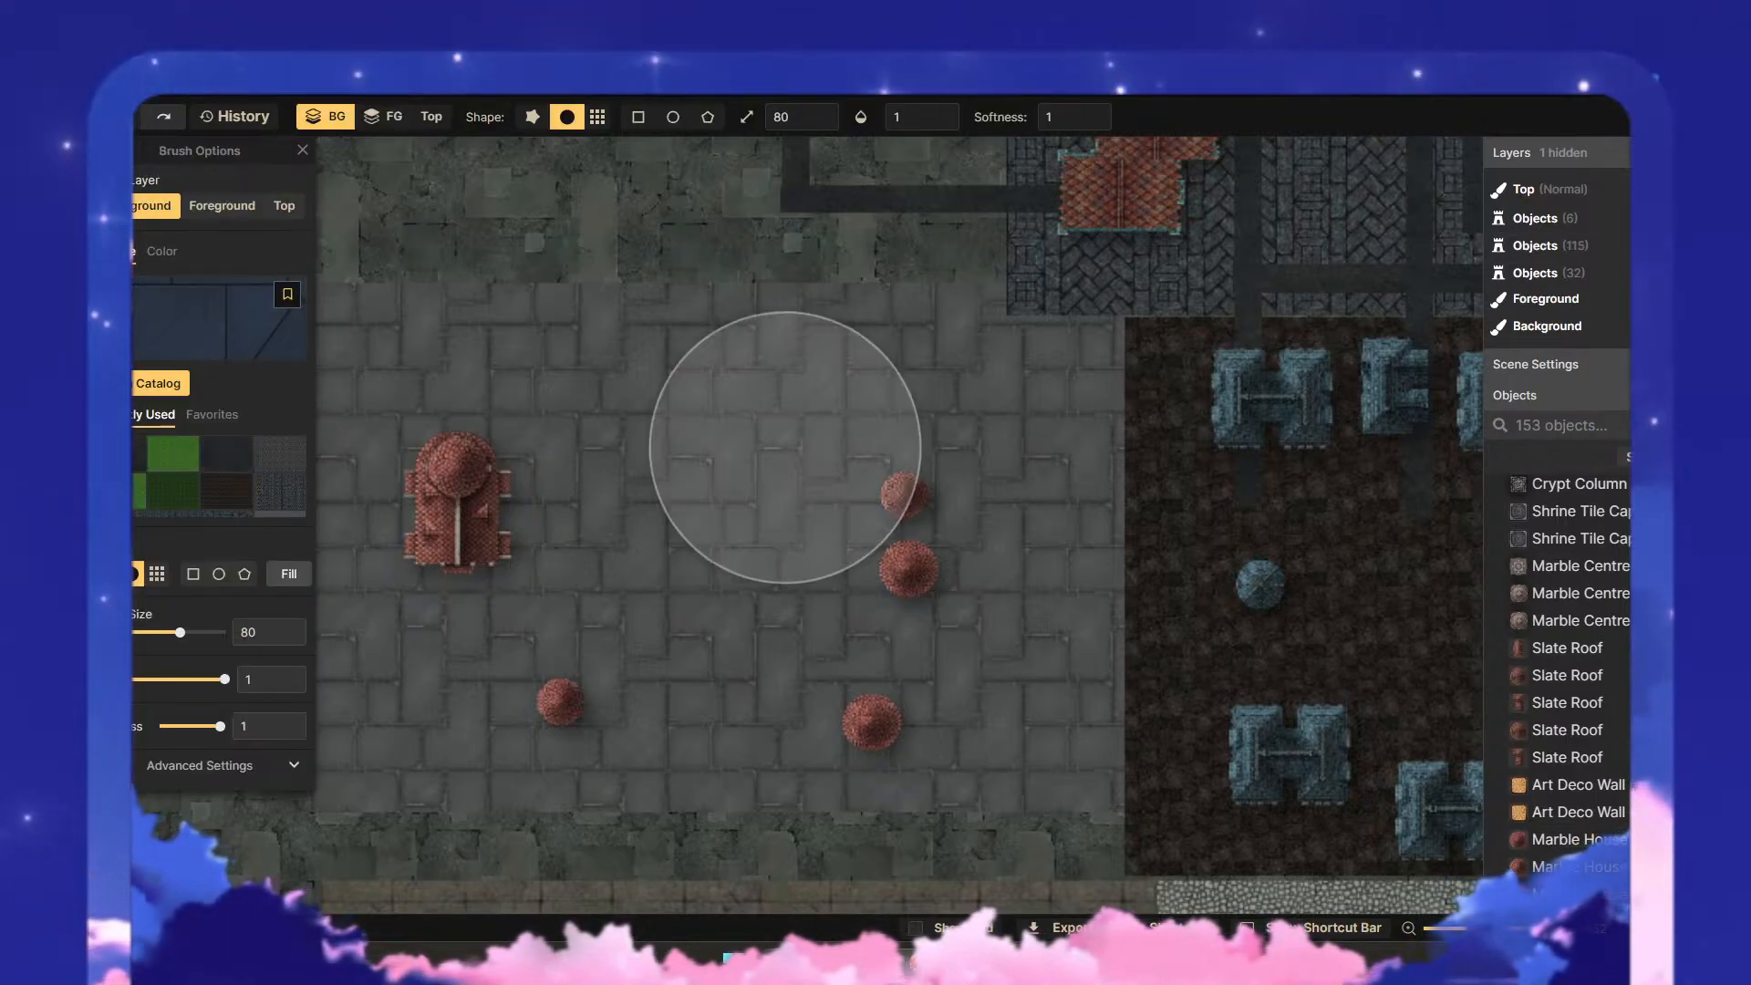
left_click(60, 159)
left_click(434, 488)
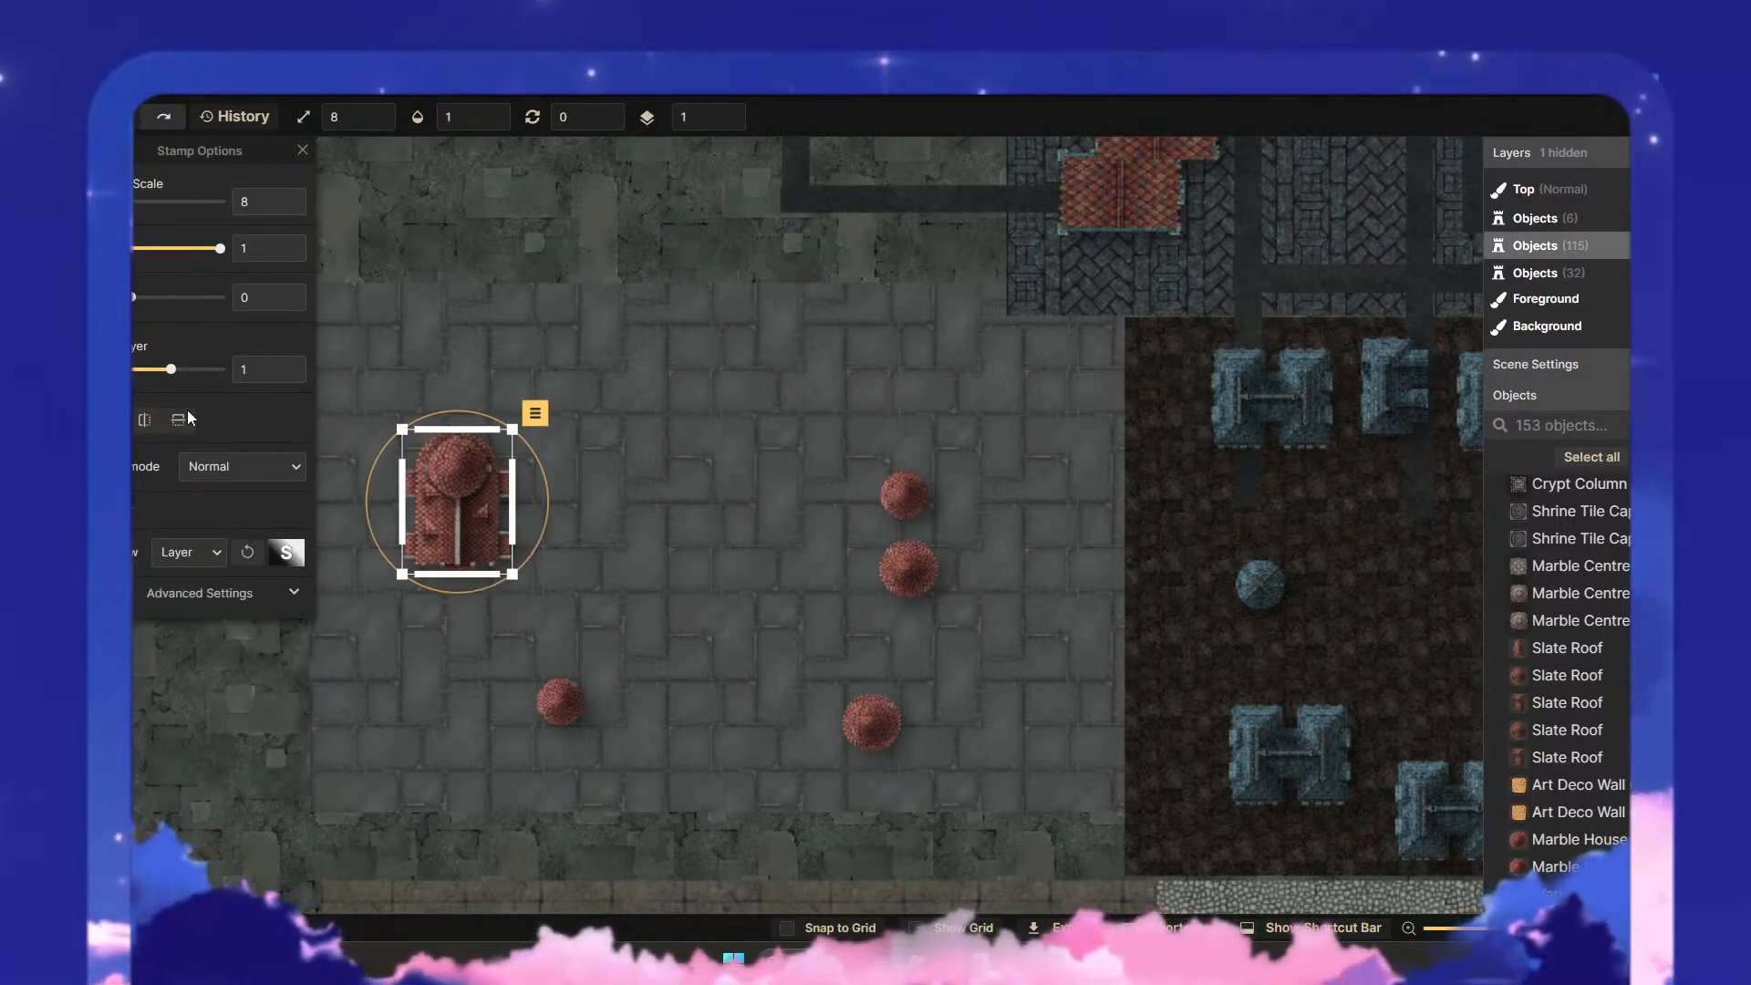
left_click(293, 594)
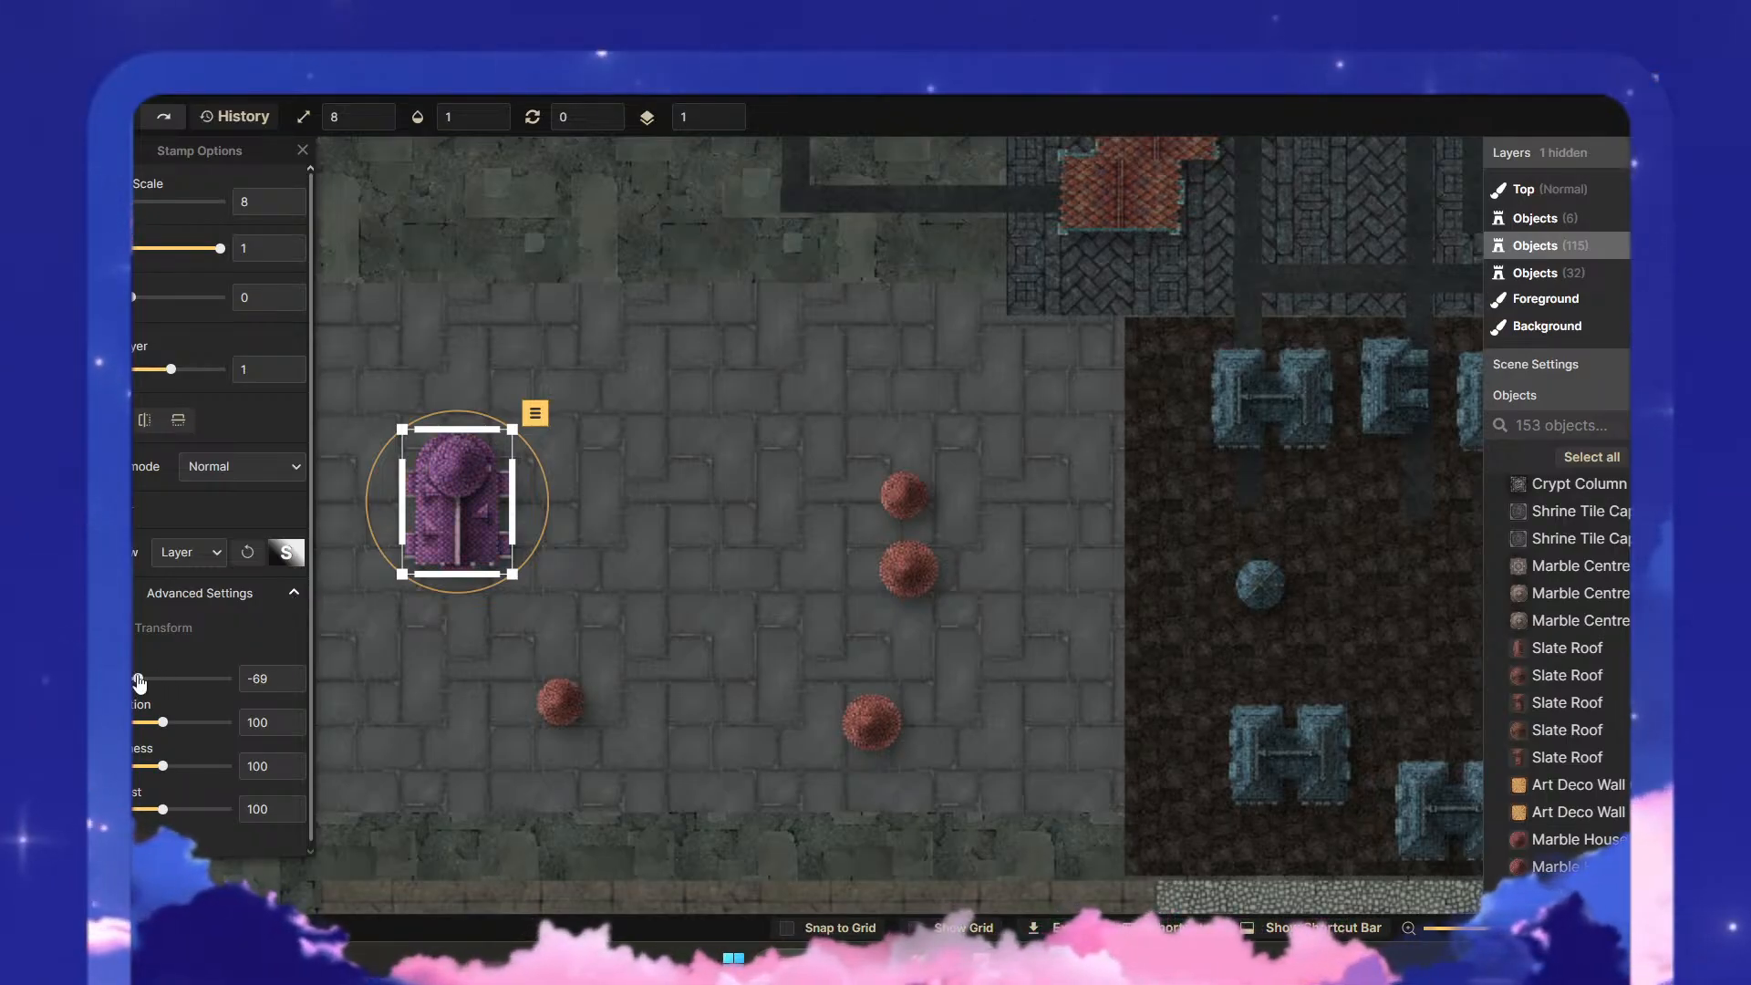
left_click_drag(137, 677, 169, 677)
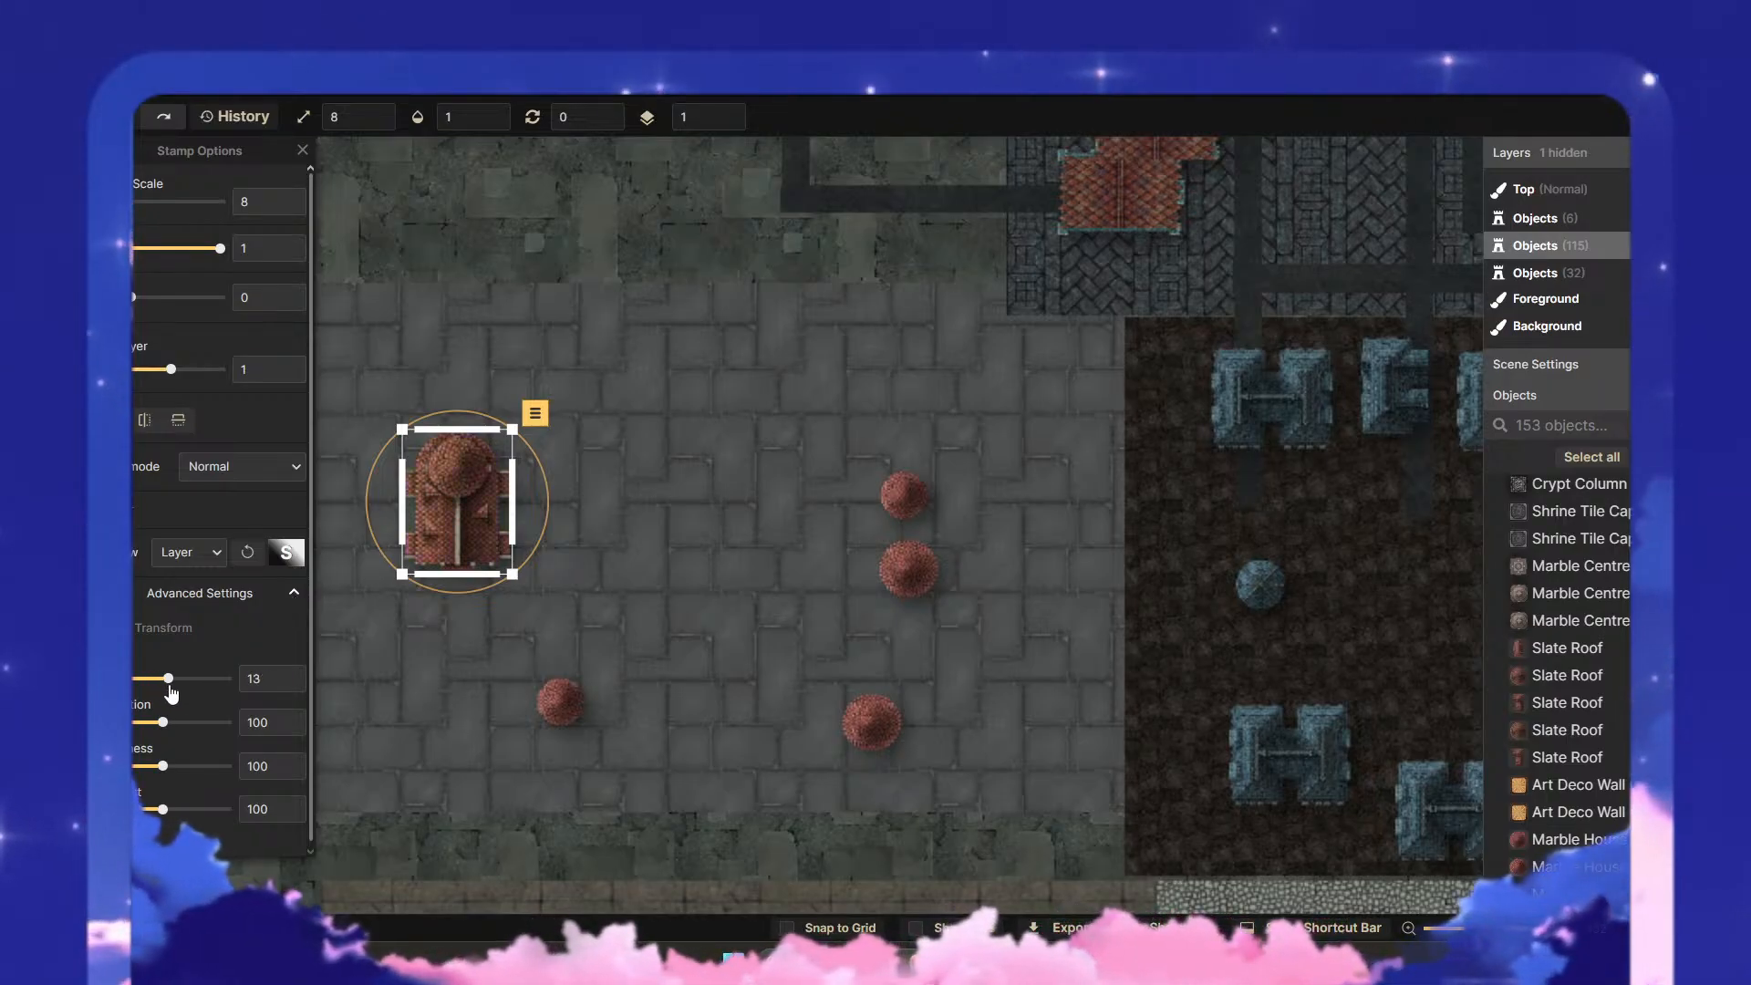
scroll(1061, 454, "down", 5)
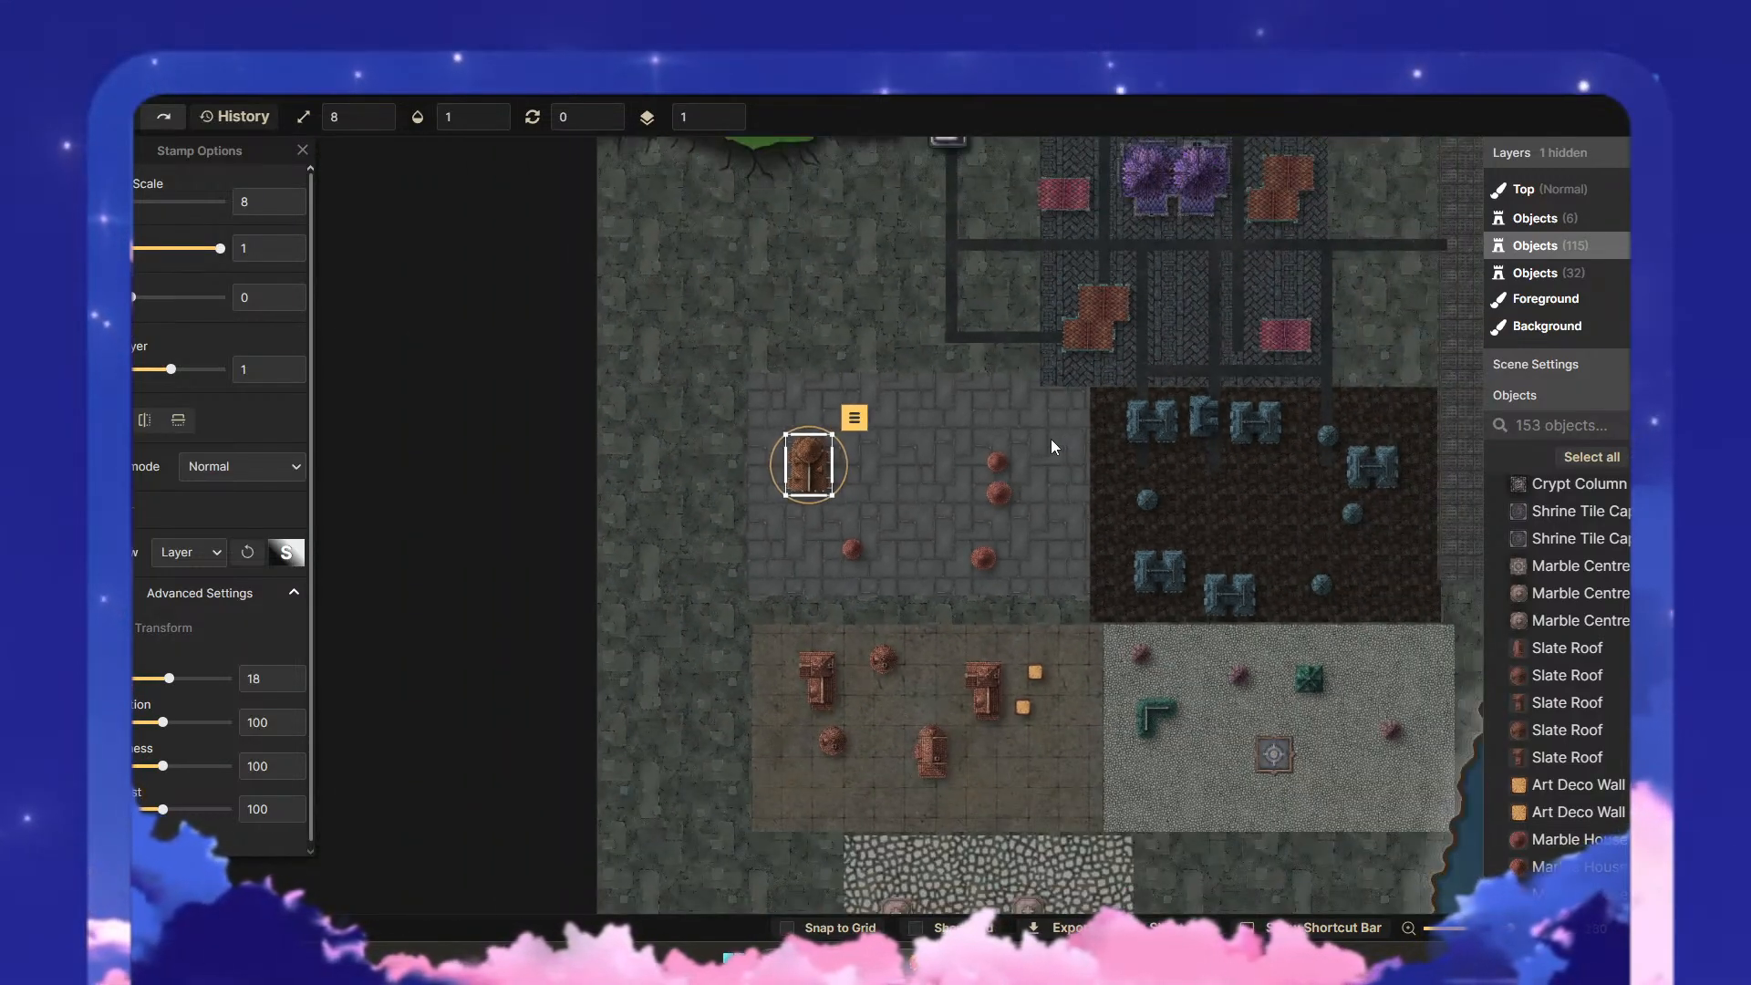
scroll(1013, 456, "up", 5)
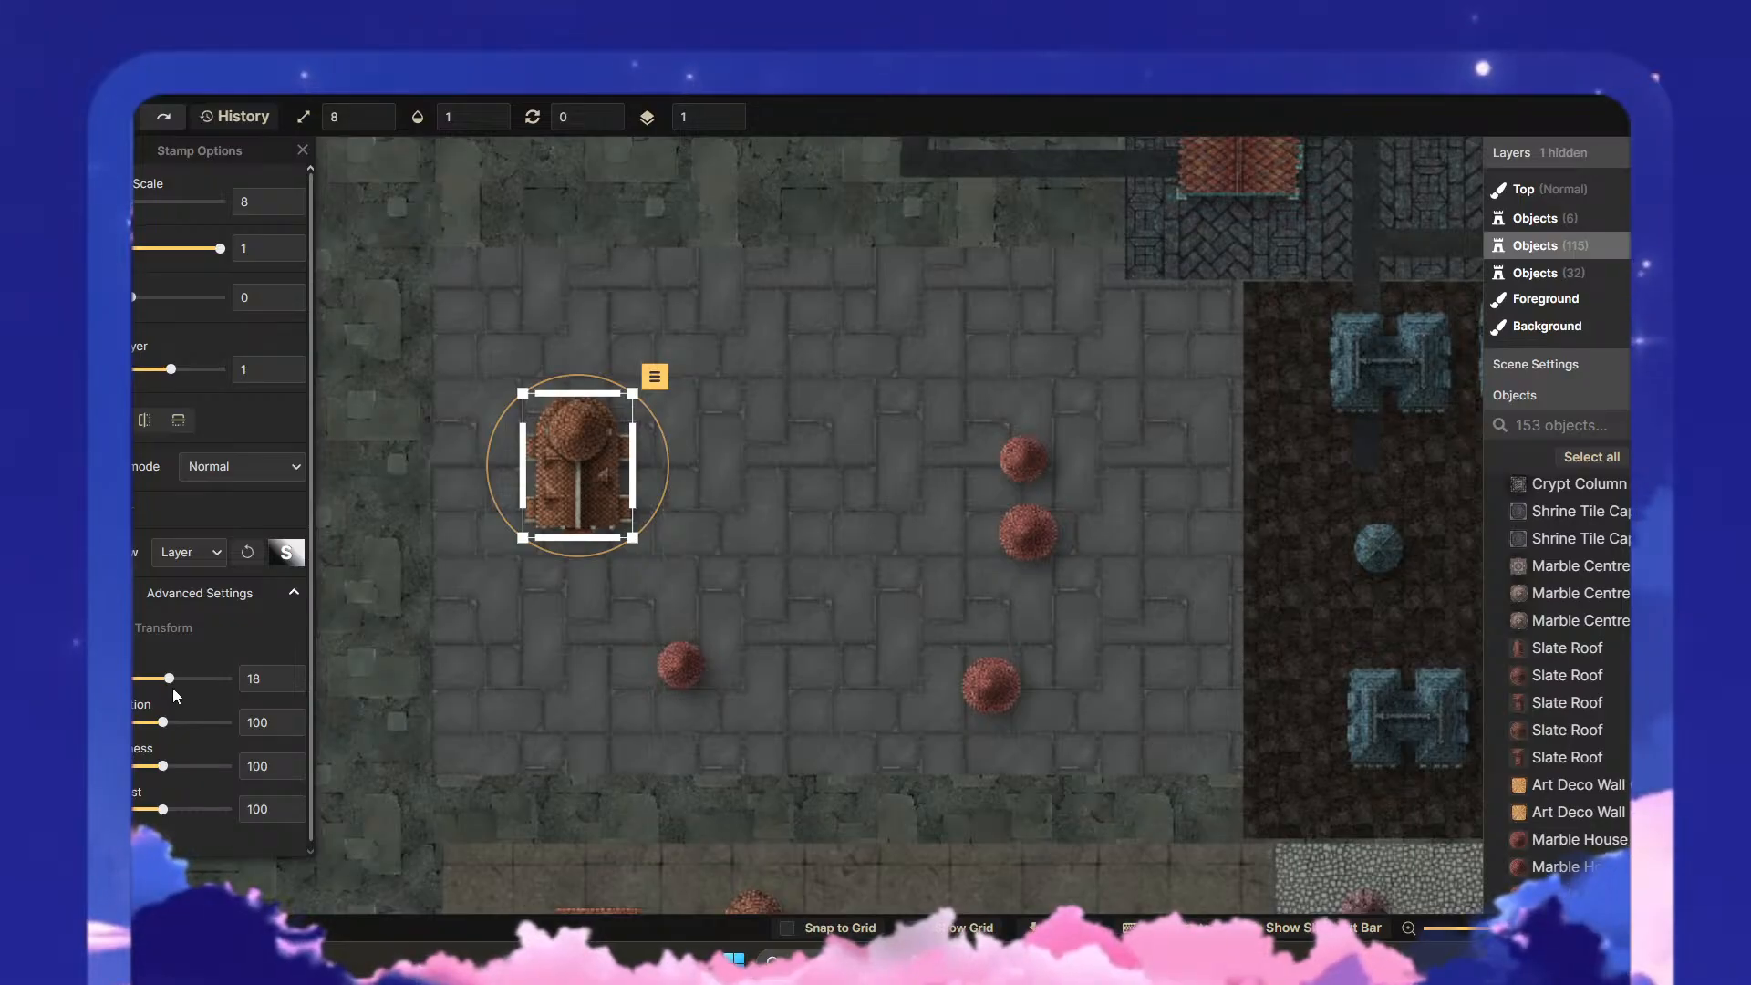
mouse_move(179, 678)
left_mouse_down()
mouse_move(198, 679)
mouse_move(156, 691)
mouse_move(182, 704)
mouse_move(168, 708)
left_mouse_up()
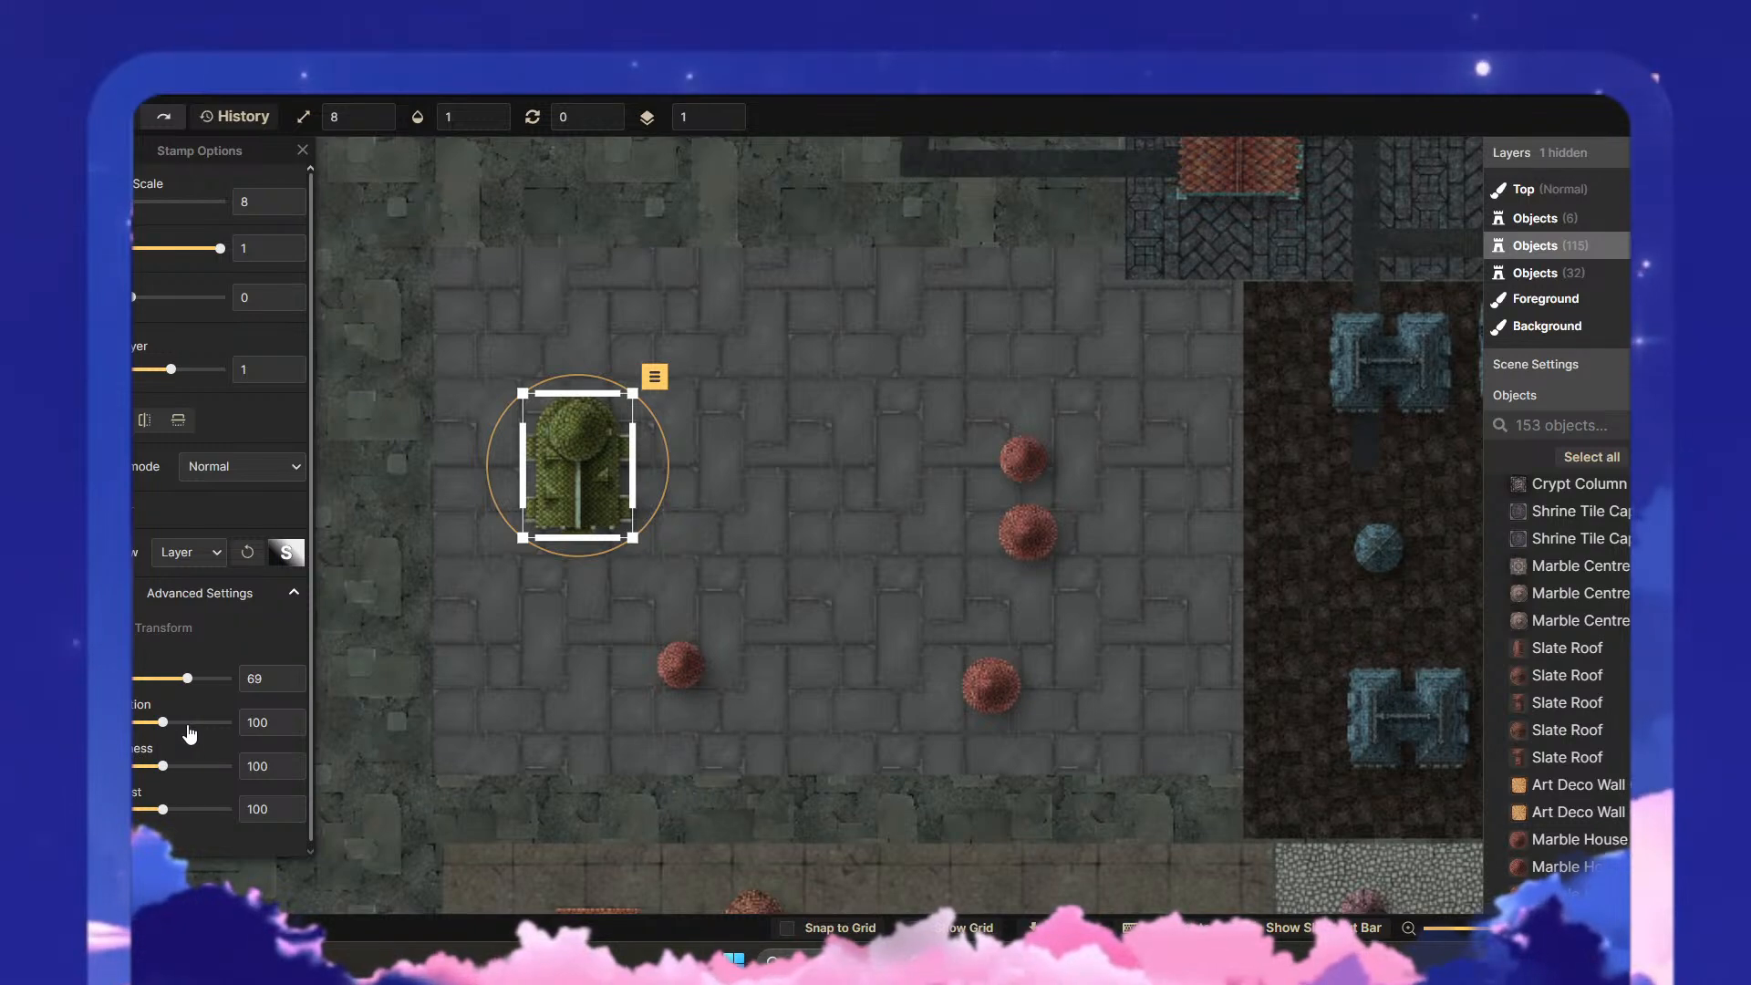
- Open the stamp catalog and browse the Gothic sets Cemetery & Tombs, Horror Castle, Horror Dining and Monster Hunter
key("s")
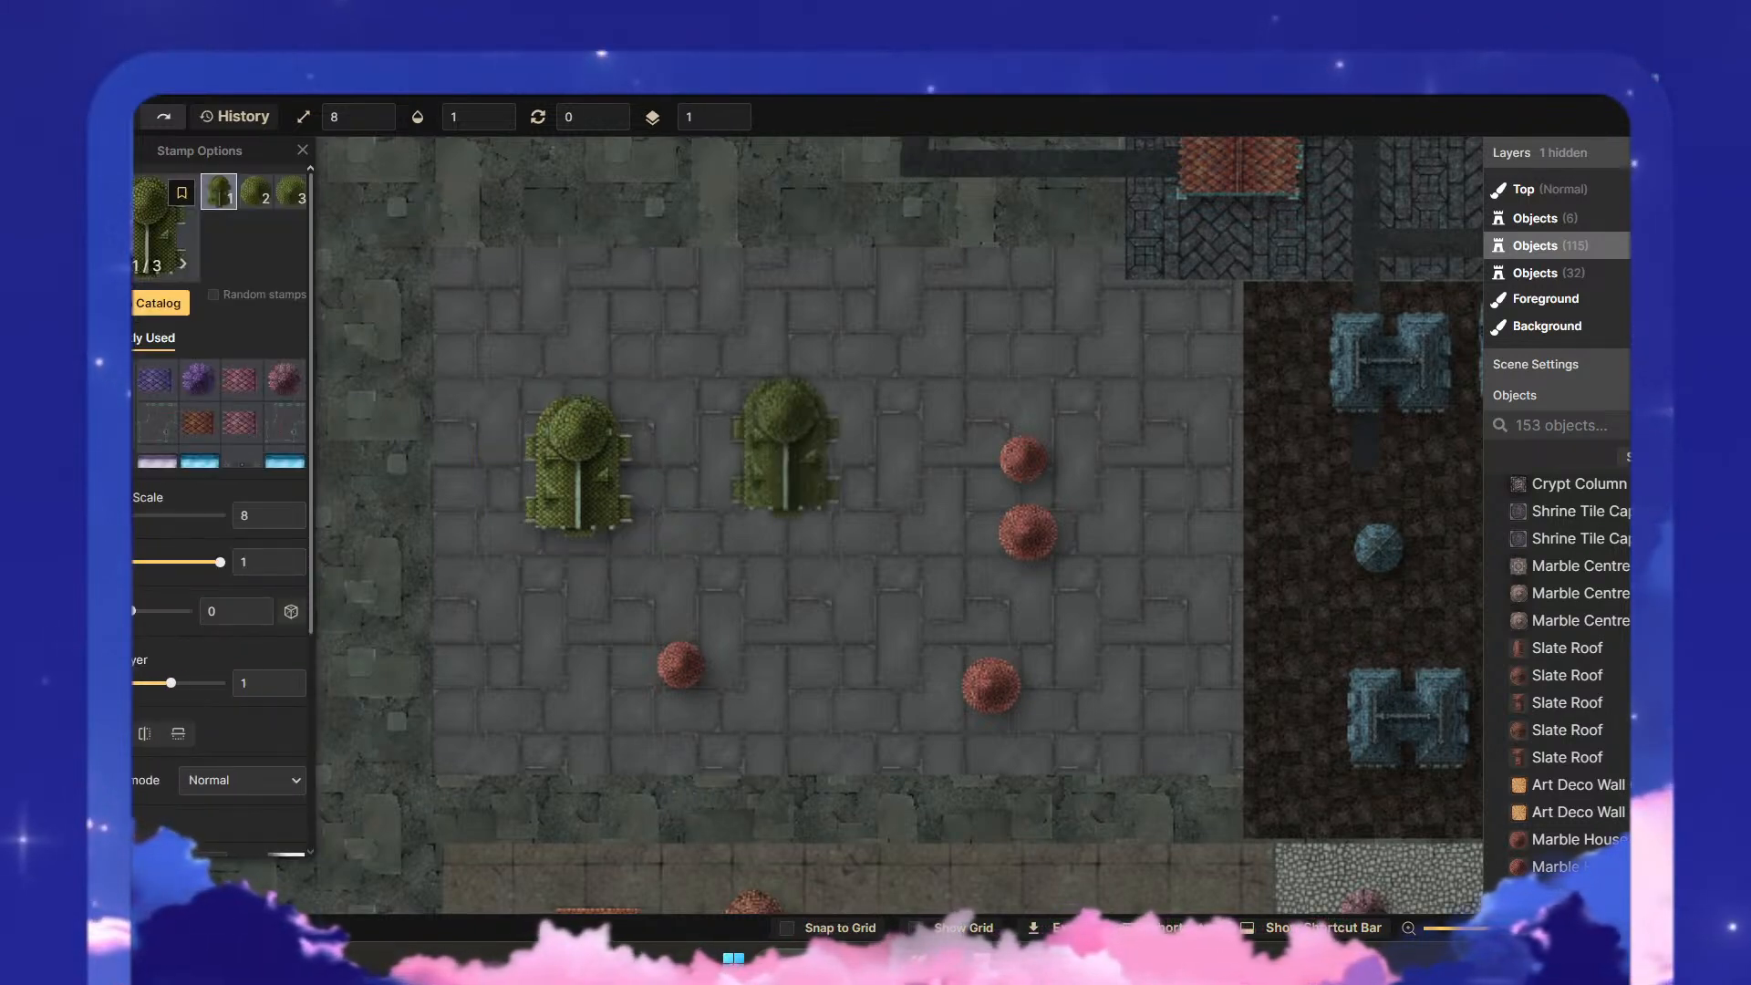
left_click(161, 308)
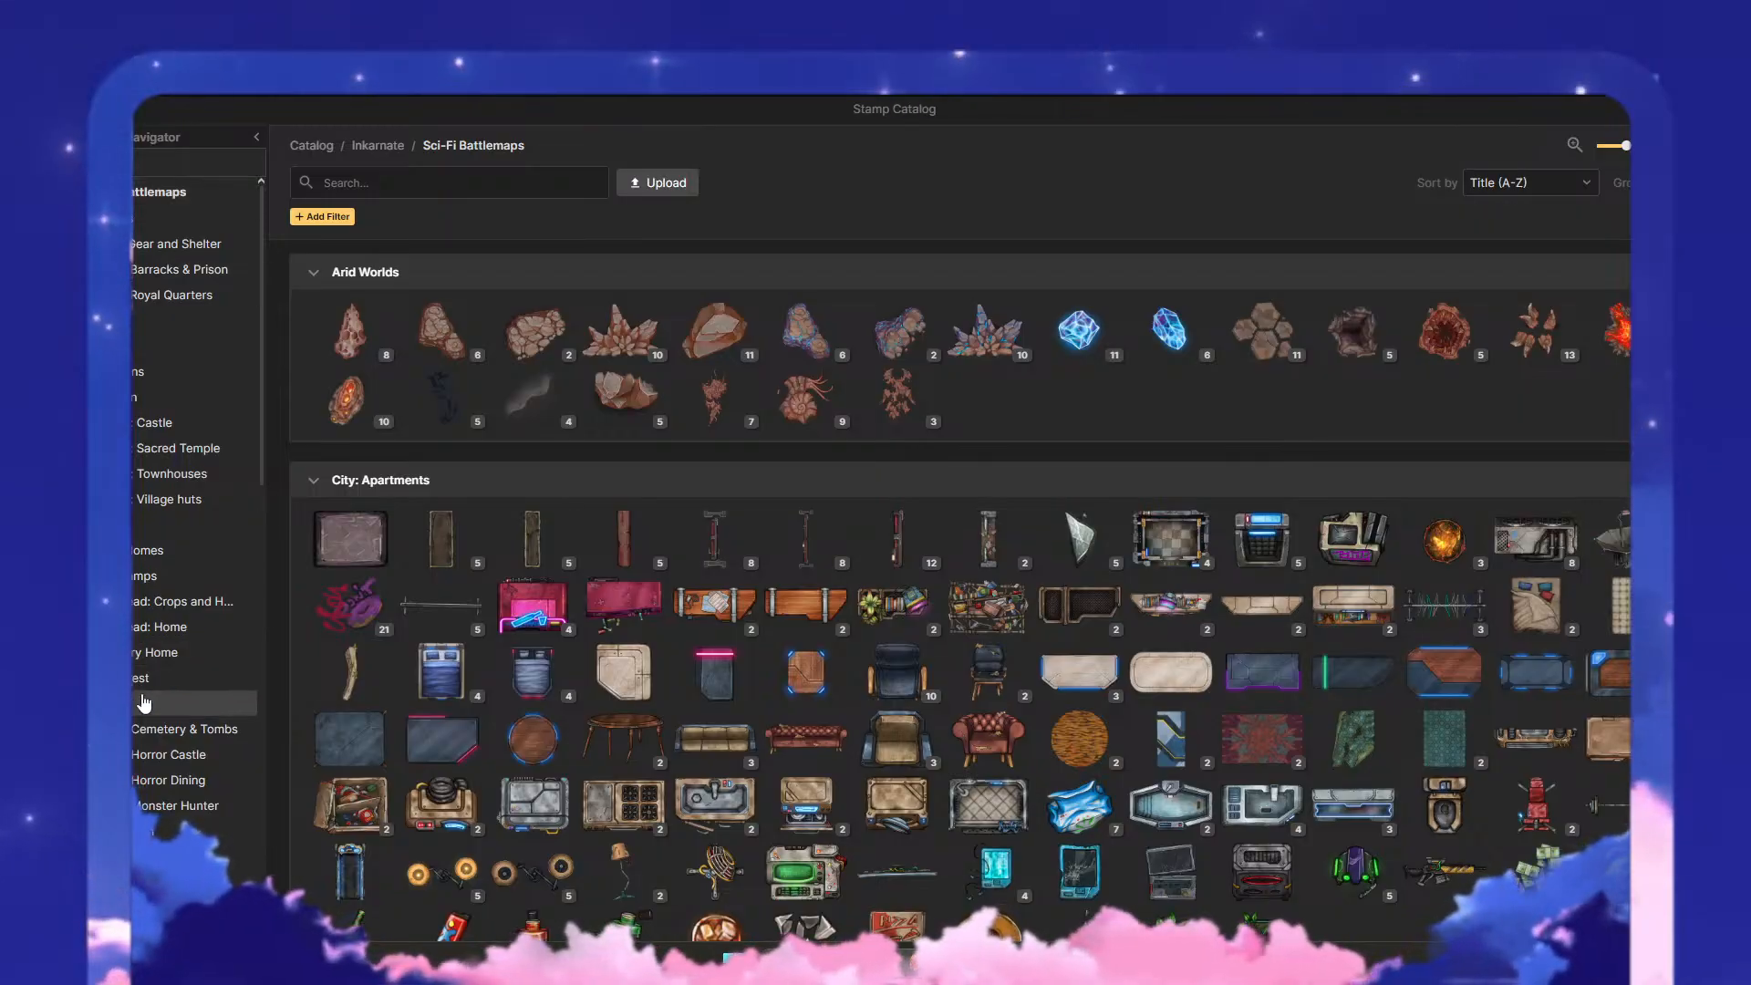
left_click(146, 726)
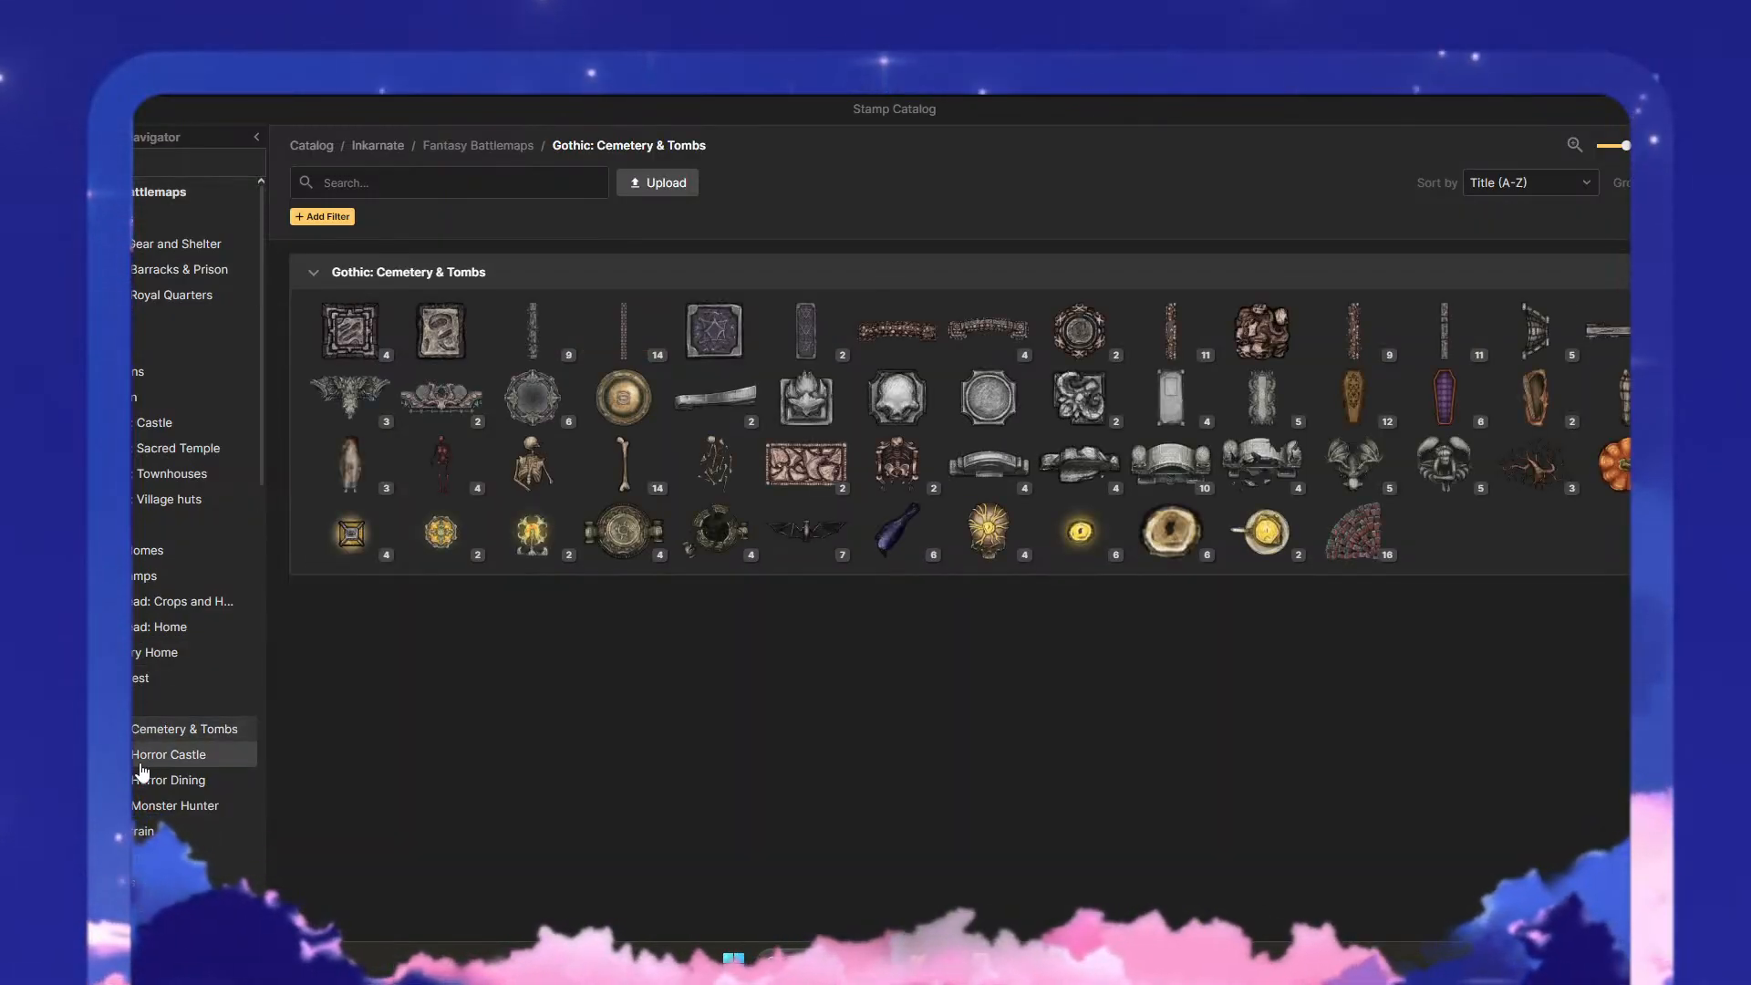
left_click(142, 765)
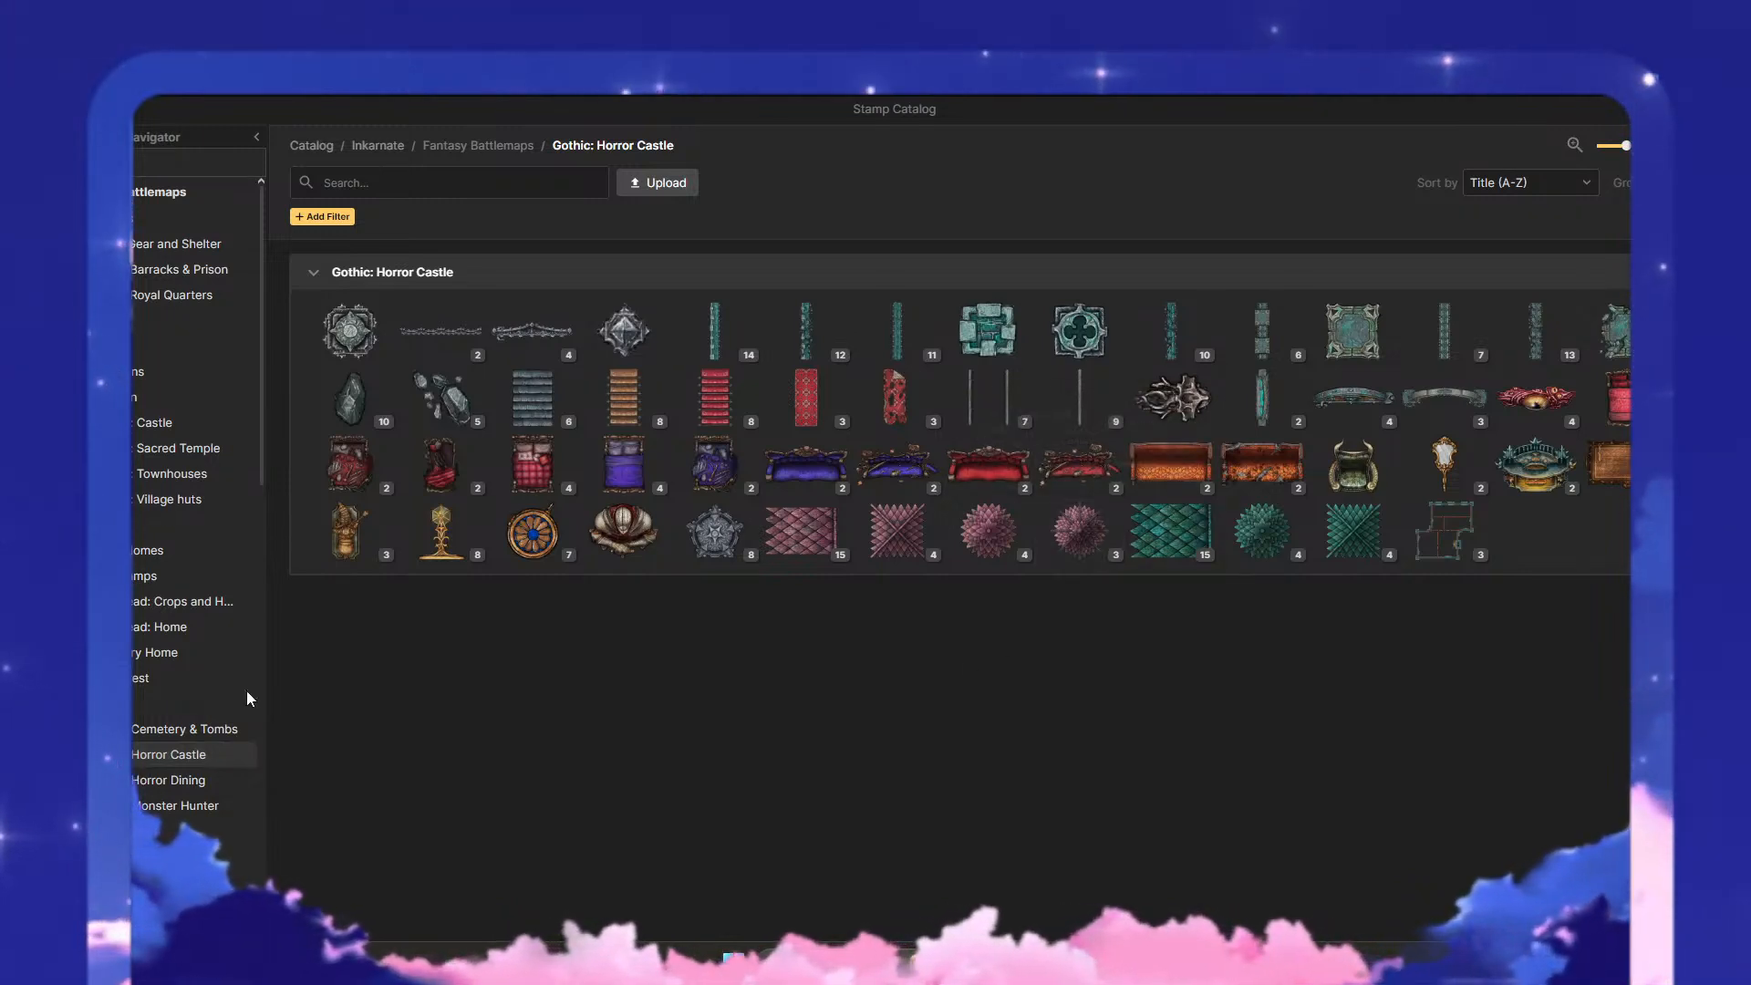
left_click(169, 786)
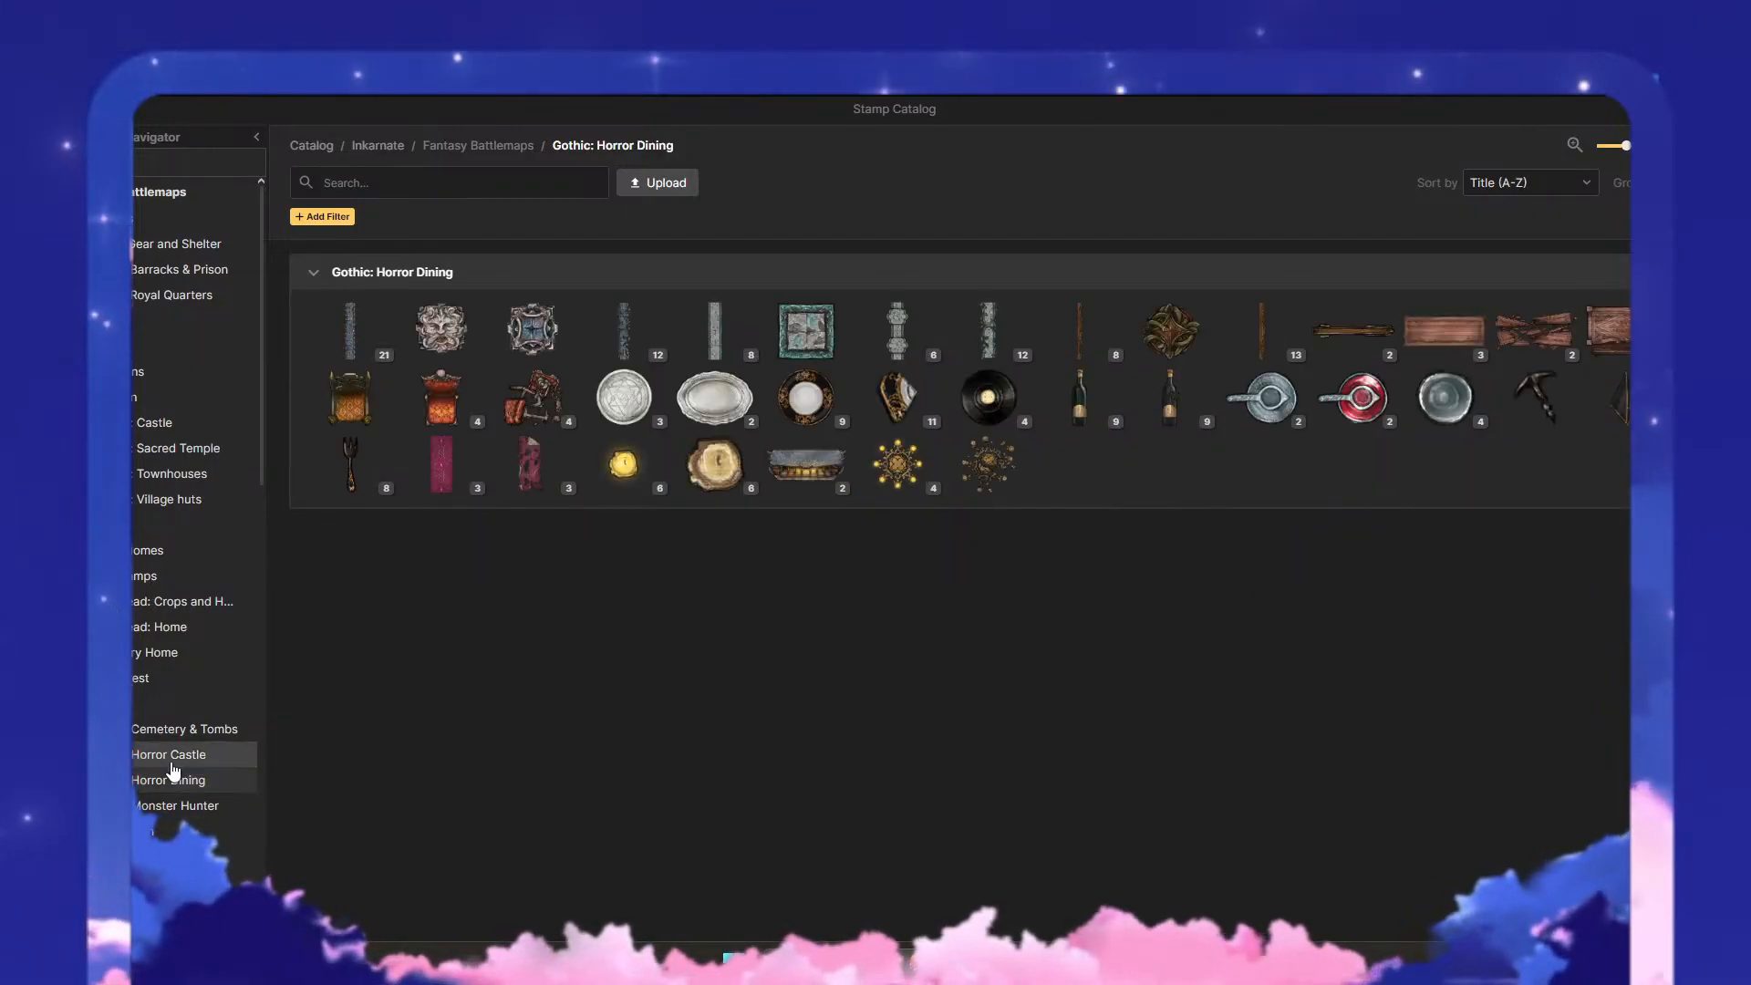
left_click(183, 734)
left_click(179, 761)
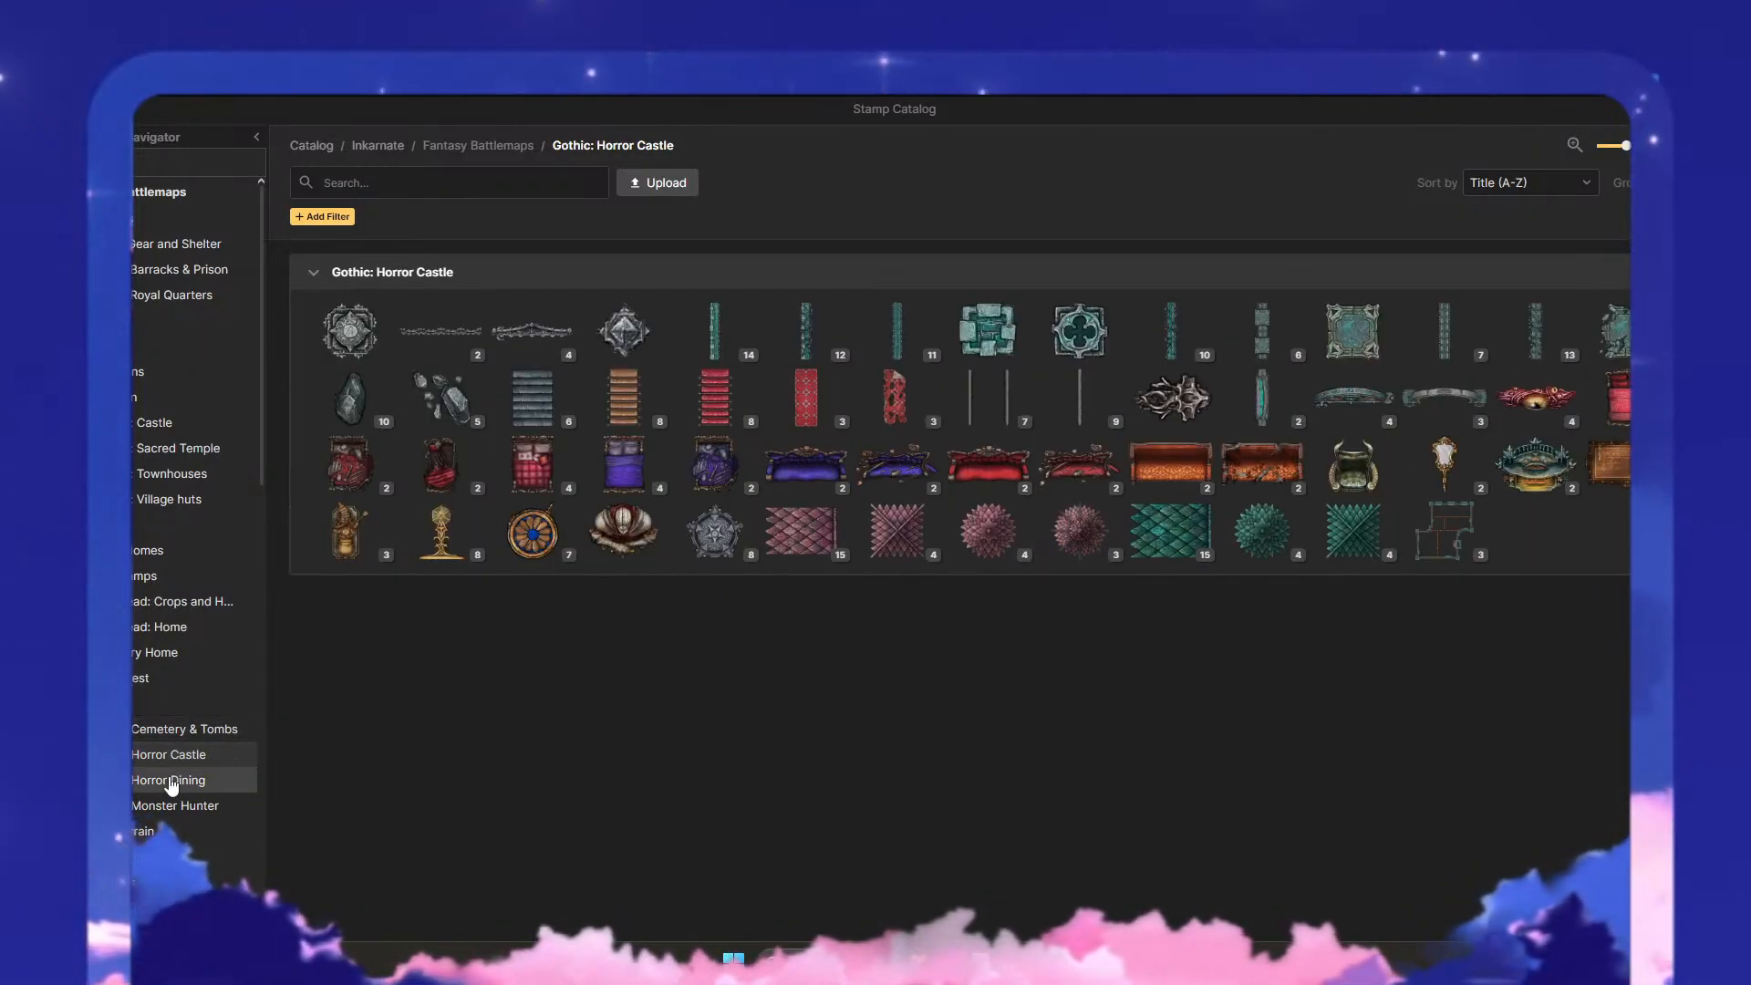
left_click(151, 811)
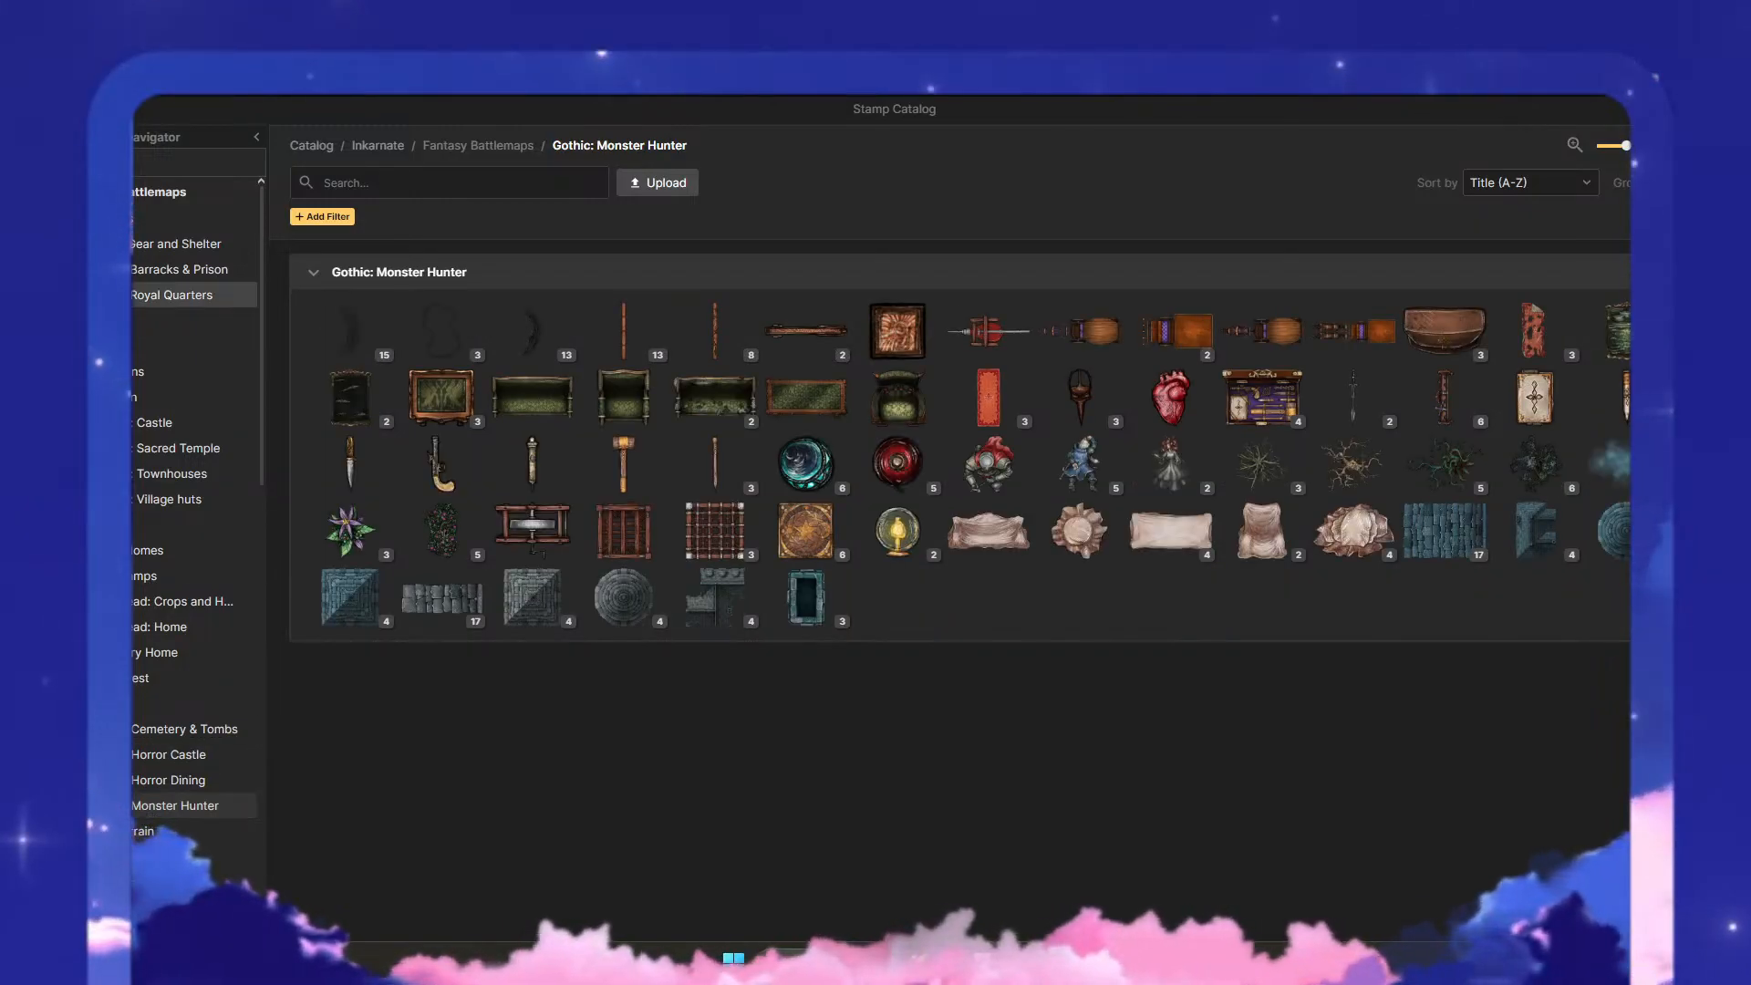
- Browse the Fantasy Battlemaps stamp sets Barracks & Prison, Castle: Royal Quarters and Camp: Gear and Shelter
left_click(179, 269)
left_click(172, 295)
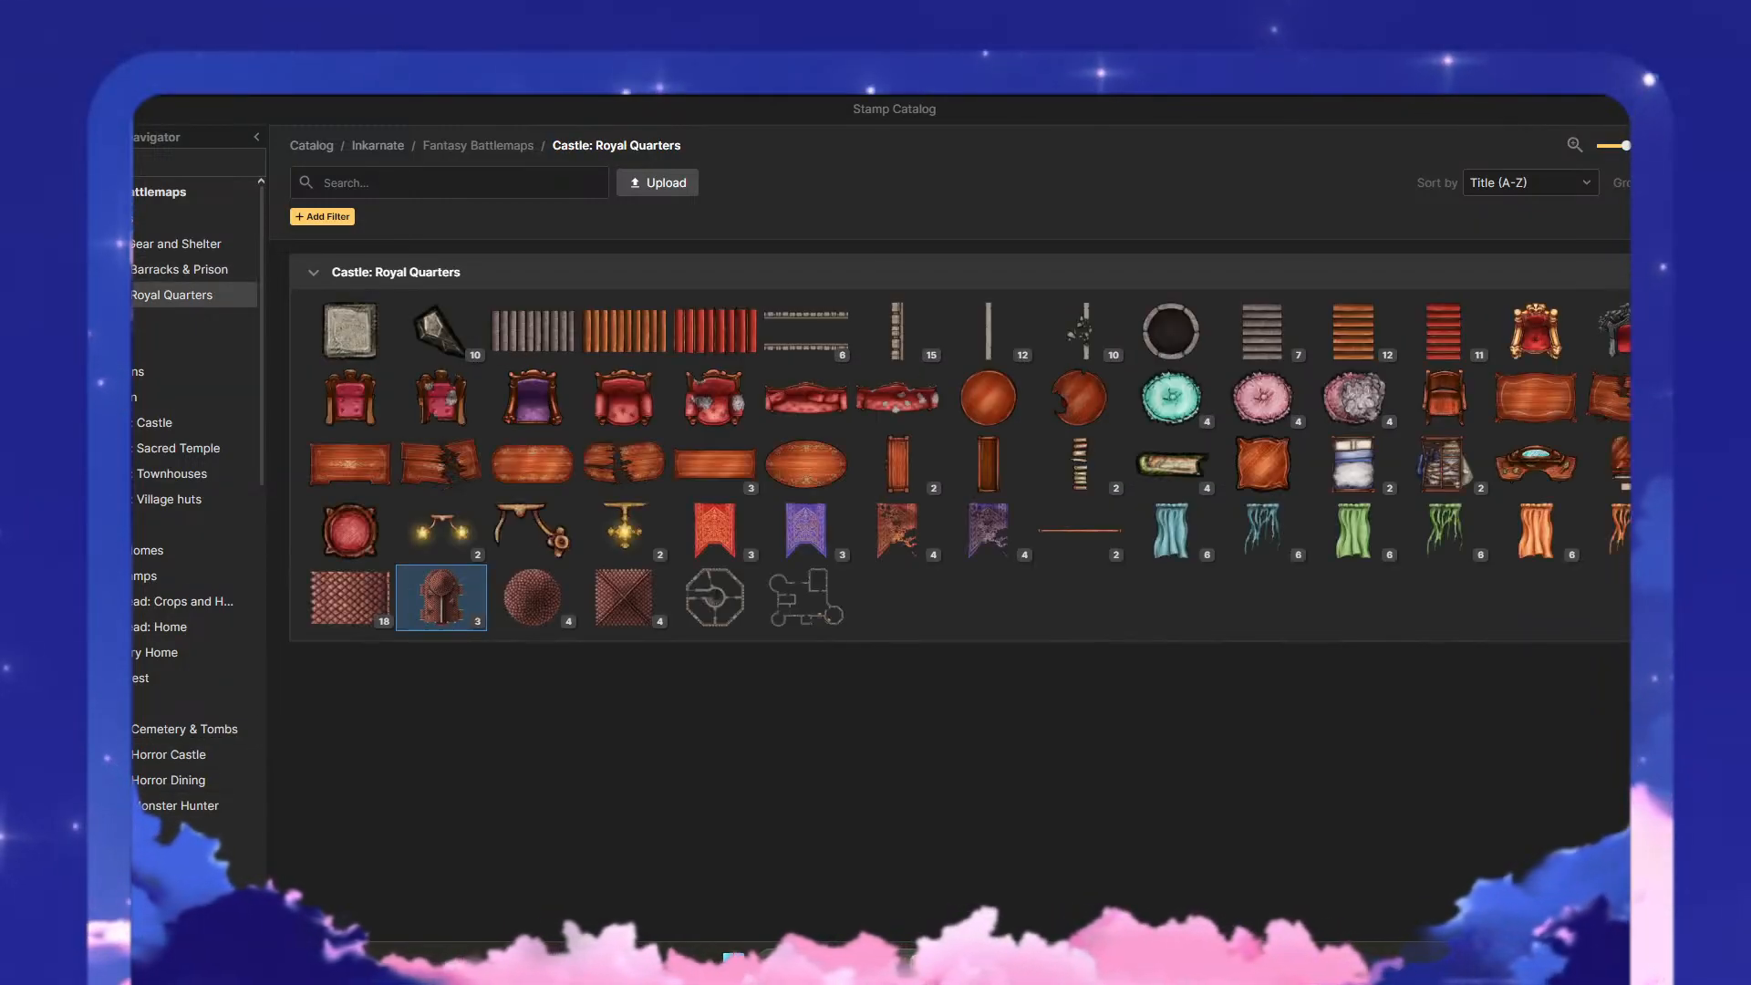
left_click(175, 243)
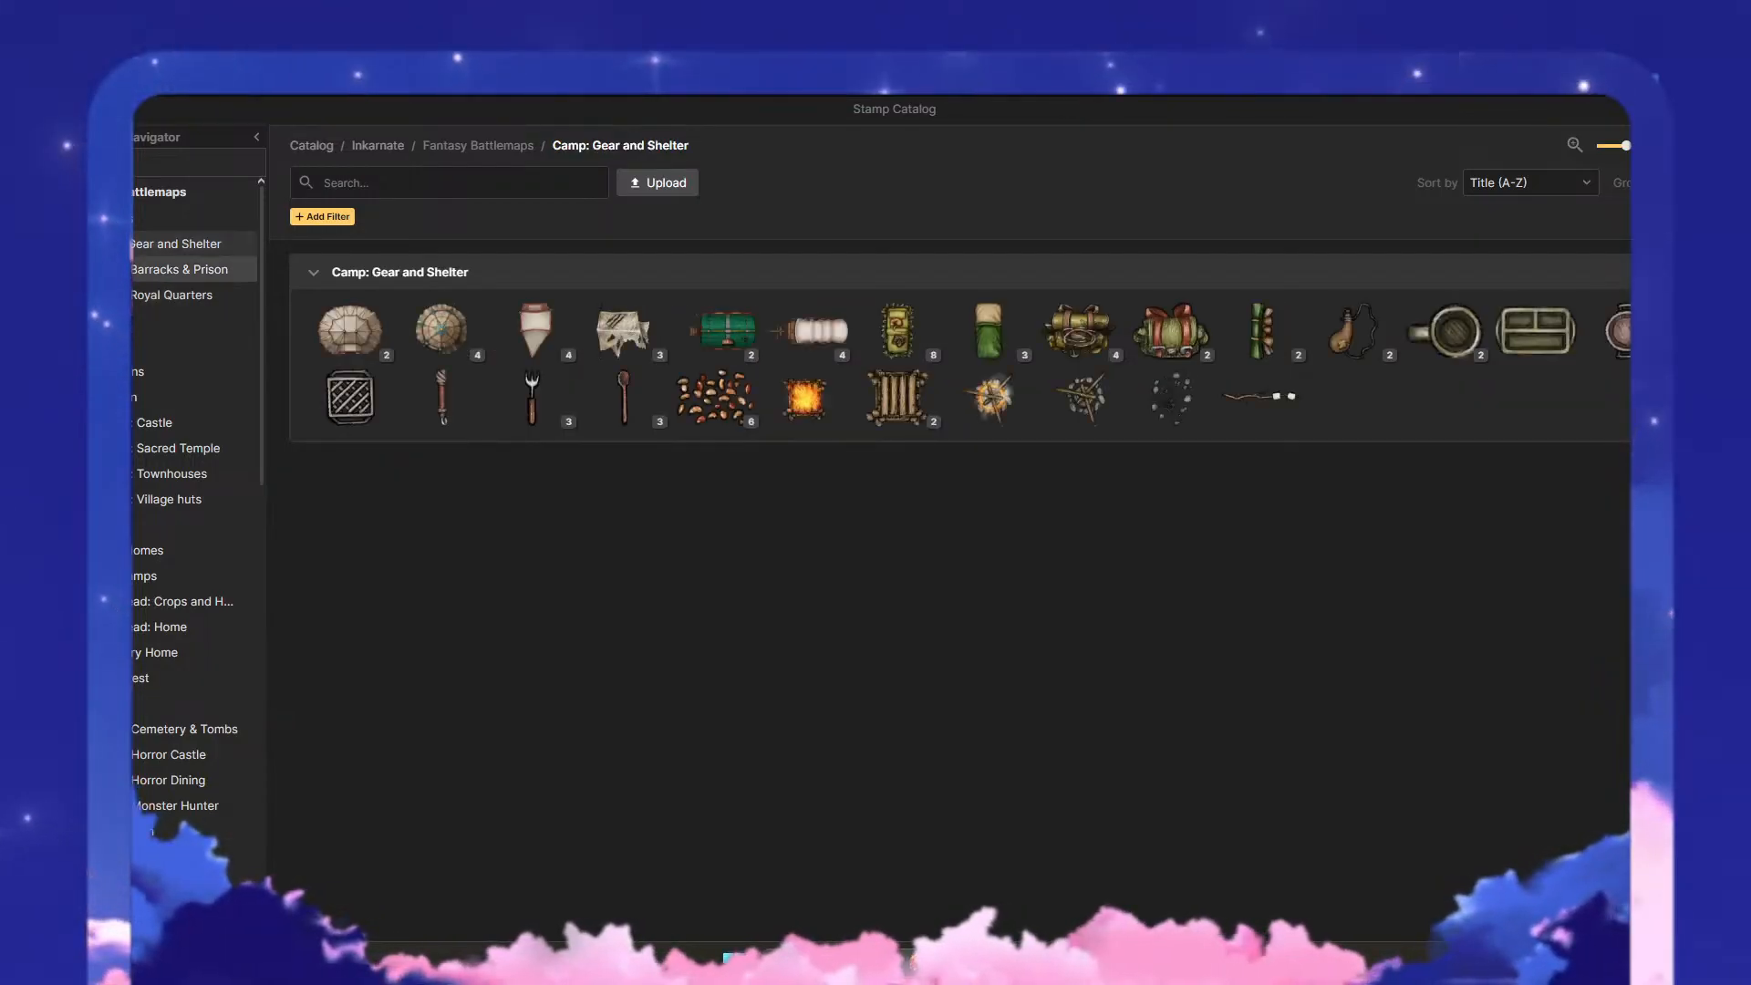
left_click(179, 269)
left_click(172, 295)
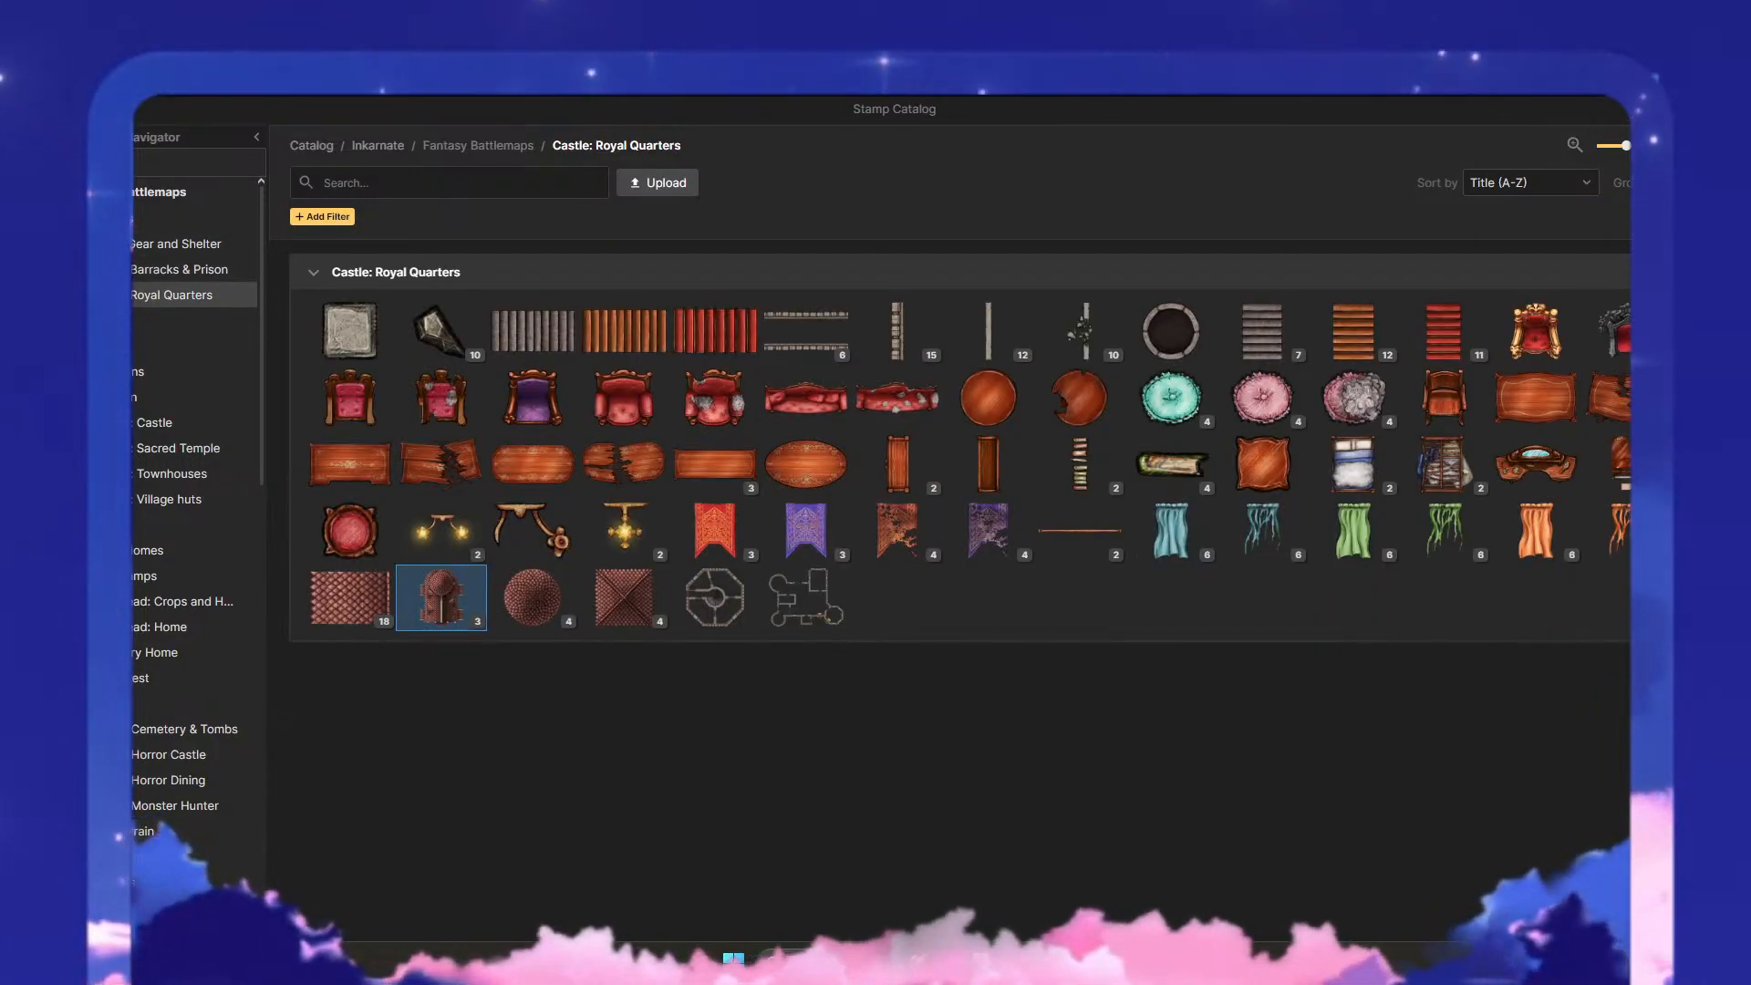
- Examine the individual stamps of the Human Alliance set in the Sci-Fi Battlemaps catalog
scroll(135, 649, "down", 10)
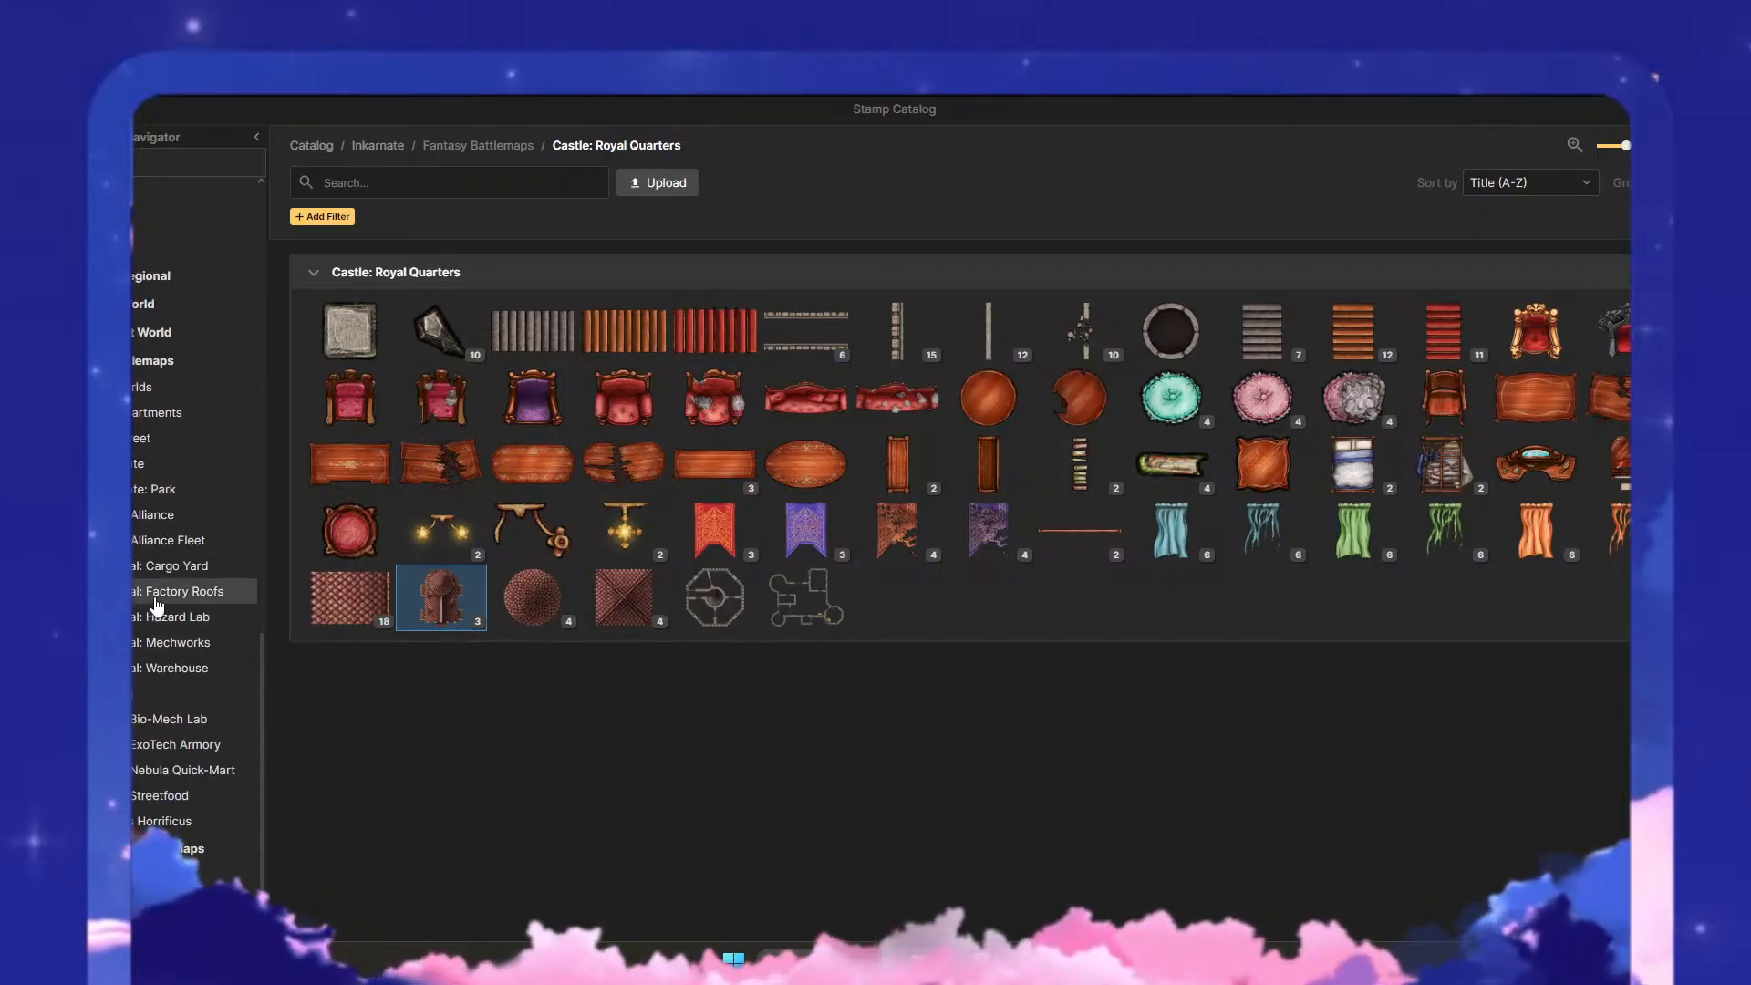
left_click(160, 490)
left_click(164, 520)
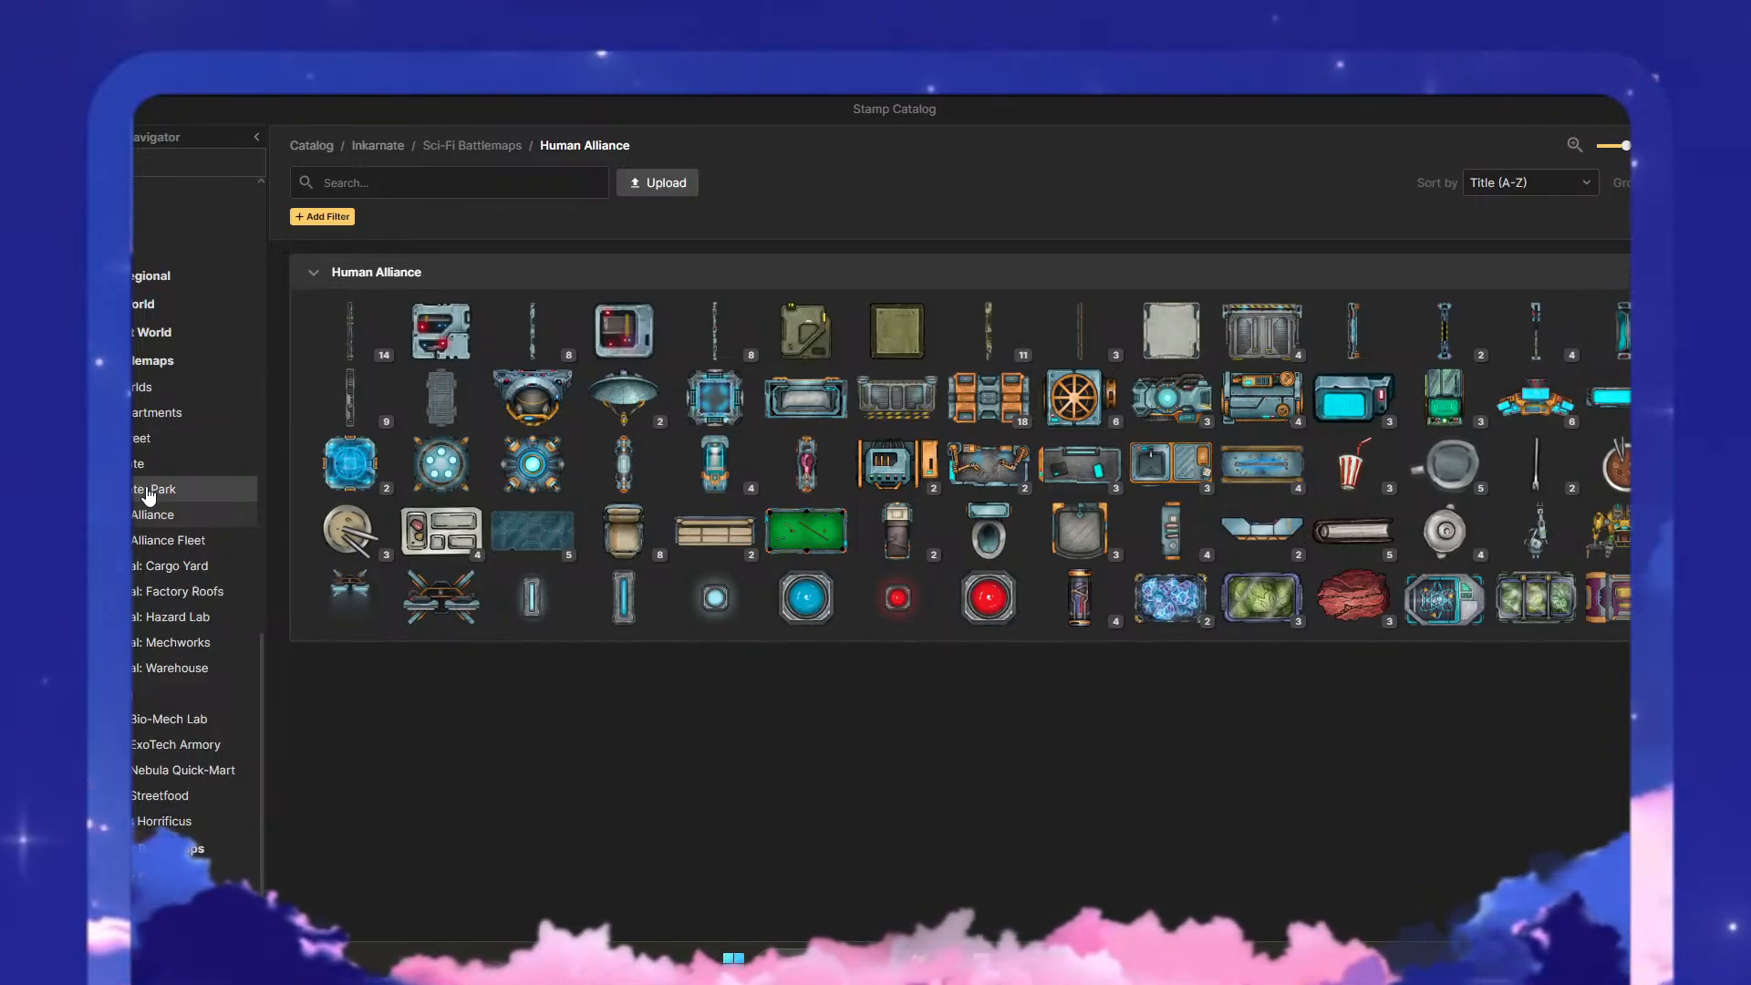
mouse_move(1084, 559)
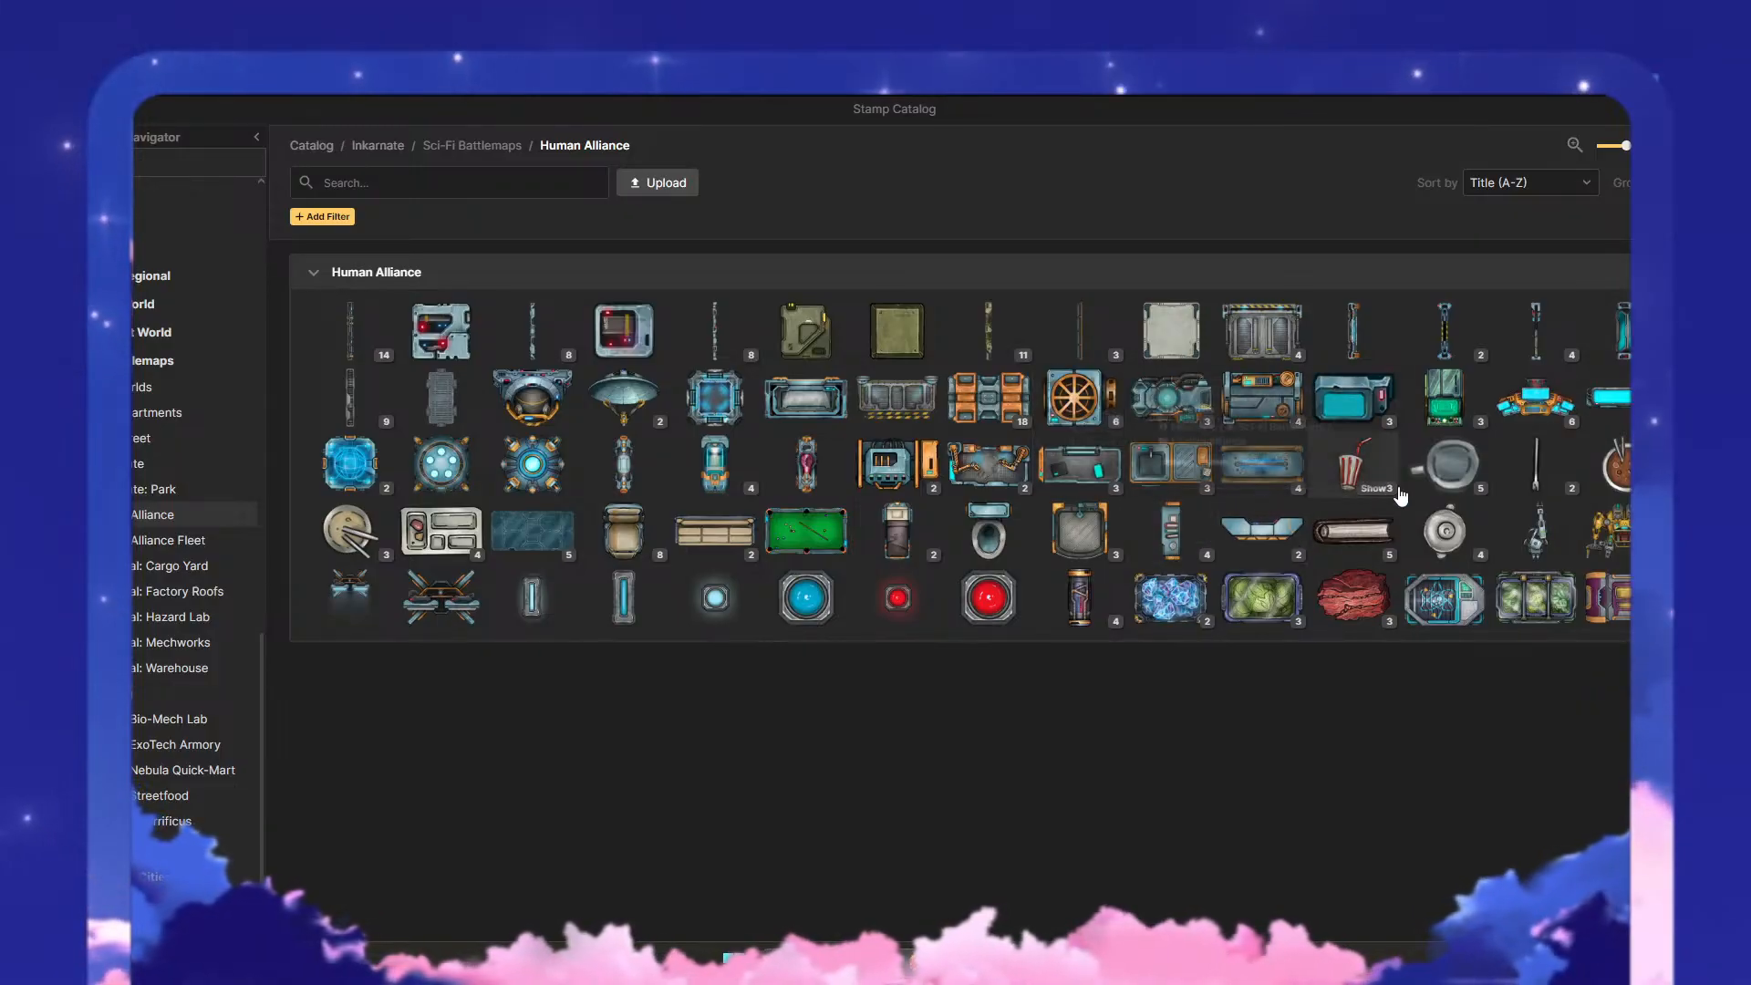
mouse_move(1543, 490)
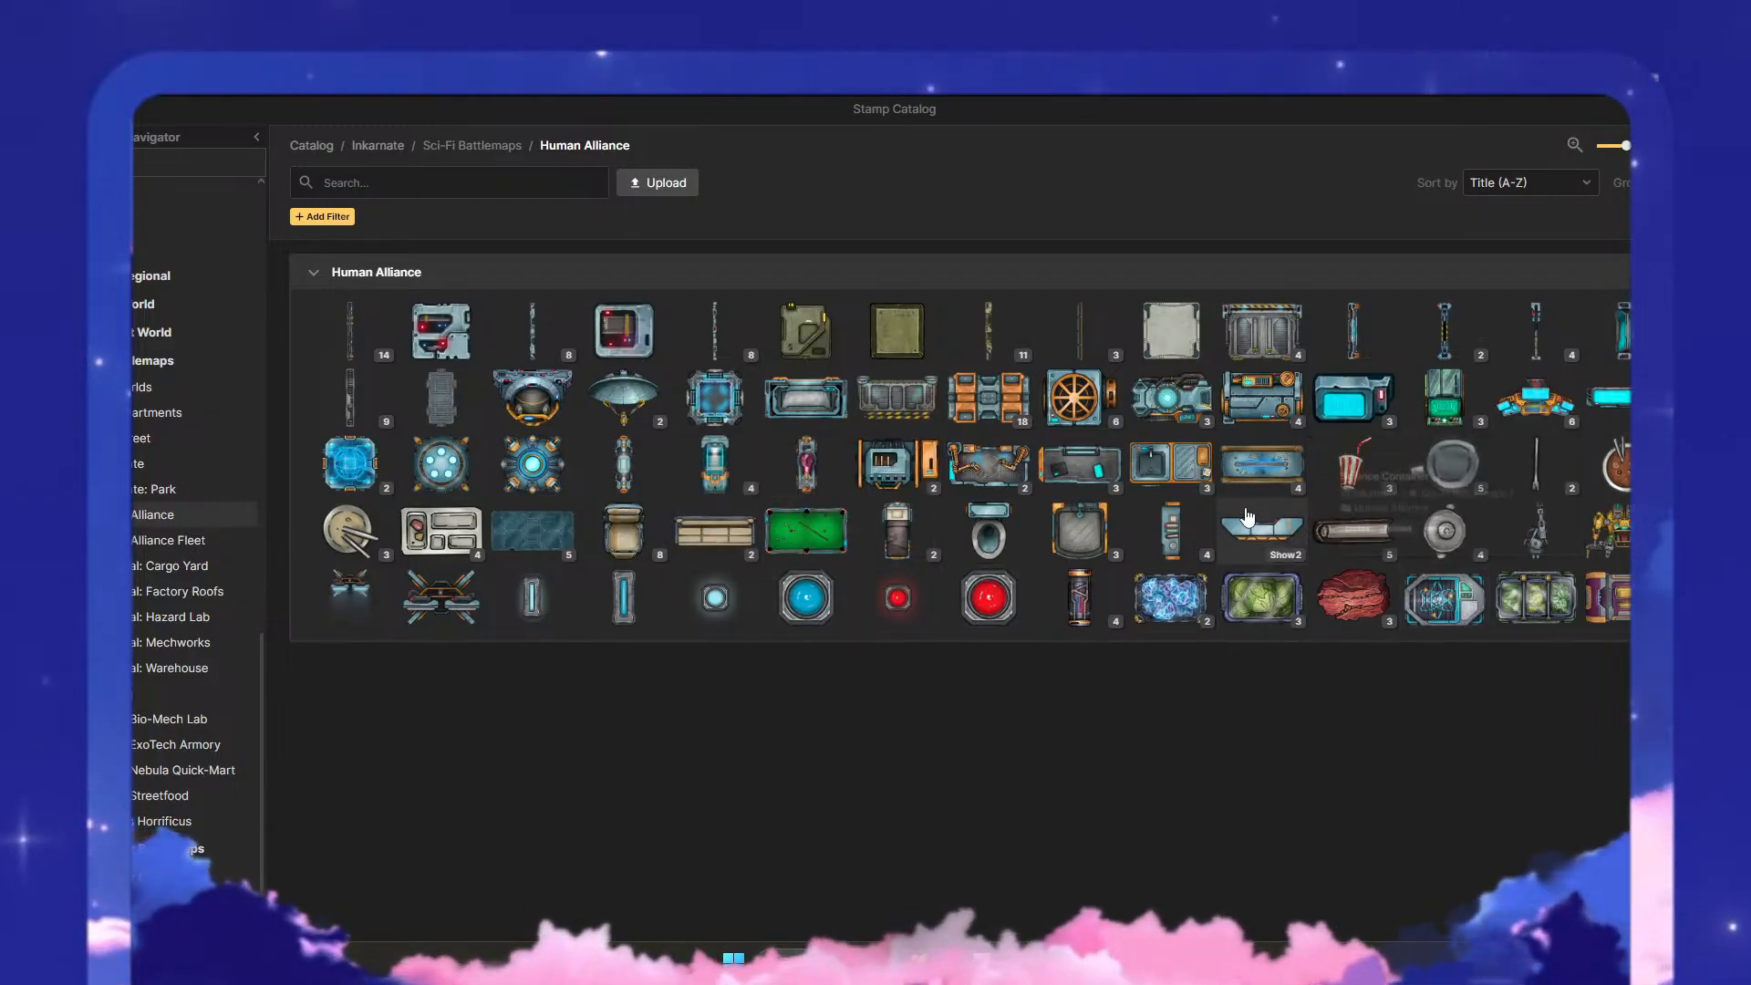
mouse_move(837, 408)
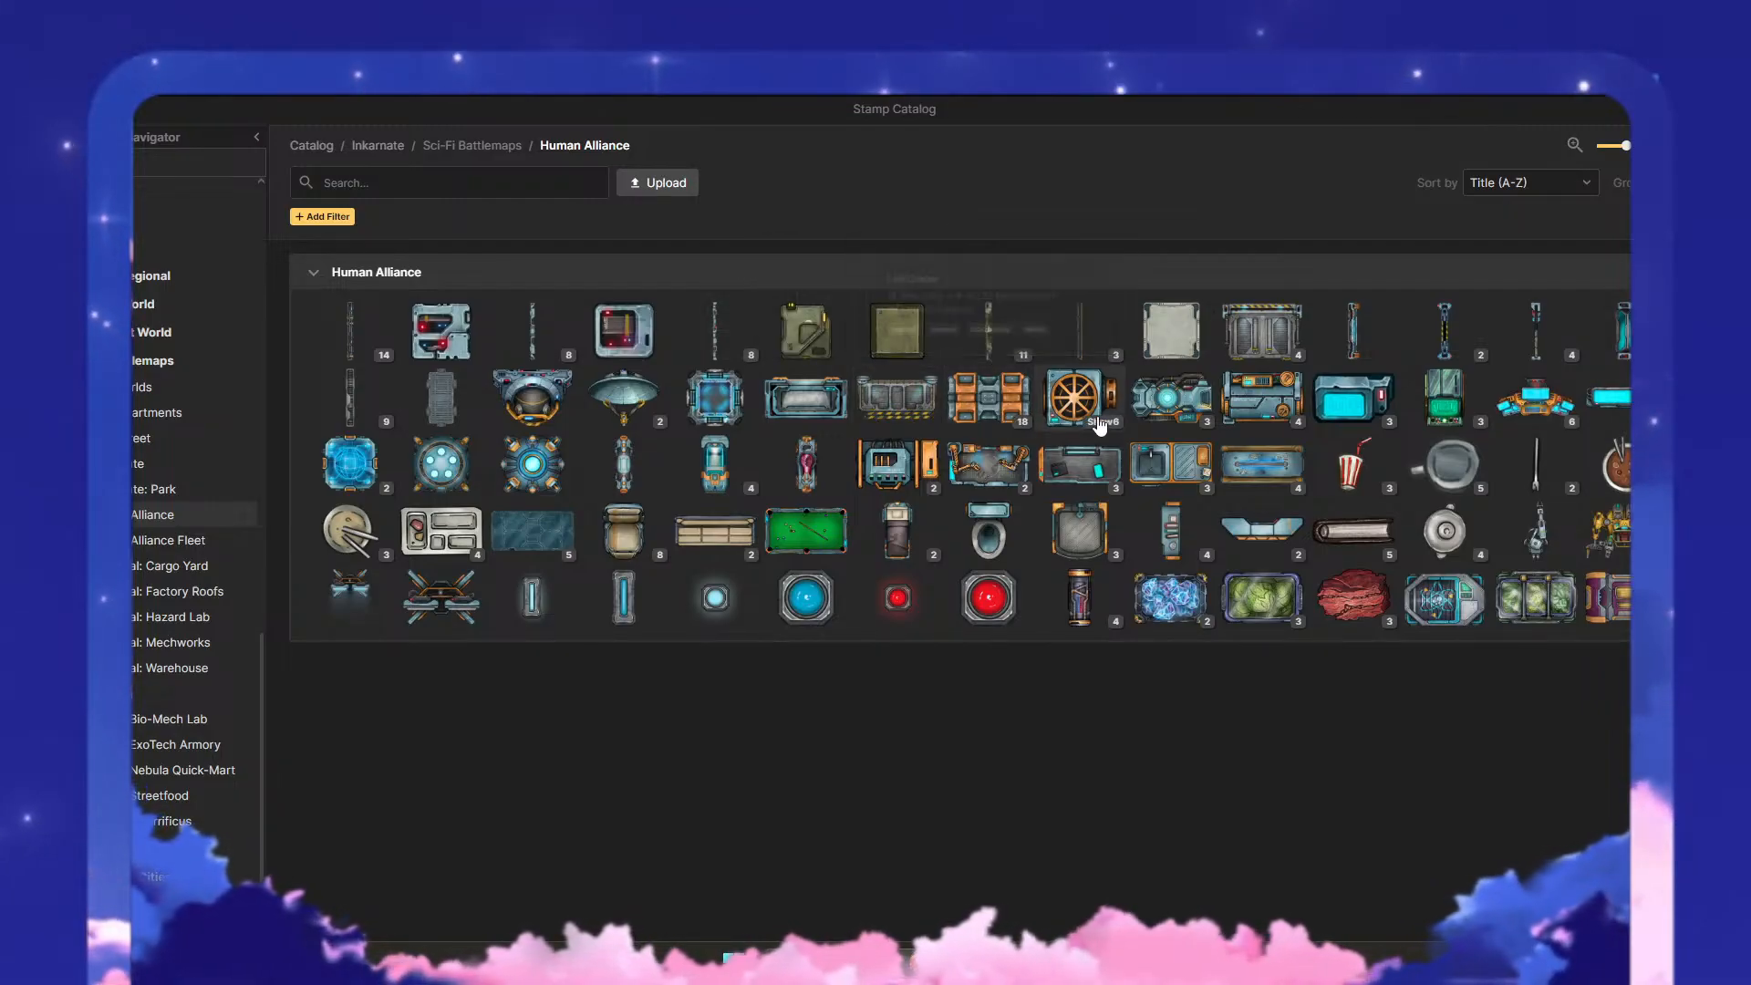
mouse_move(740, 416)
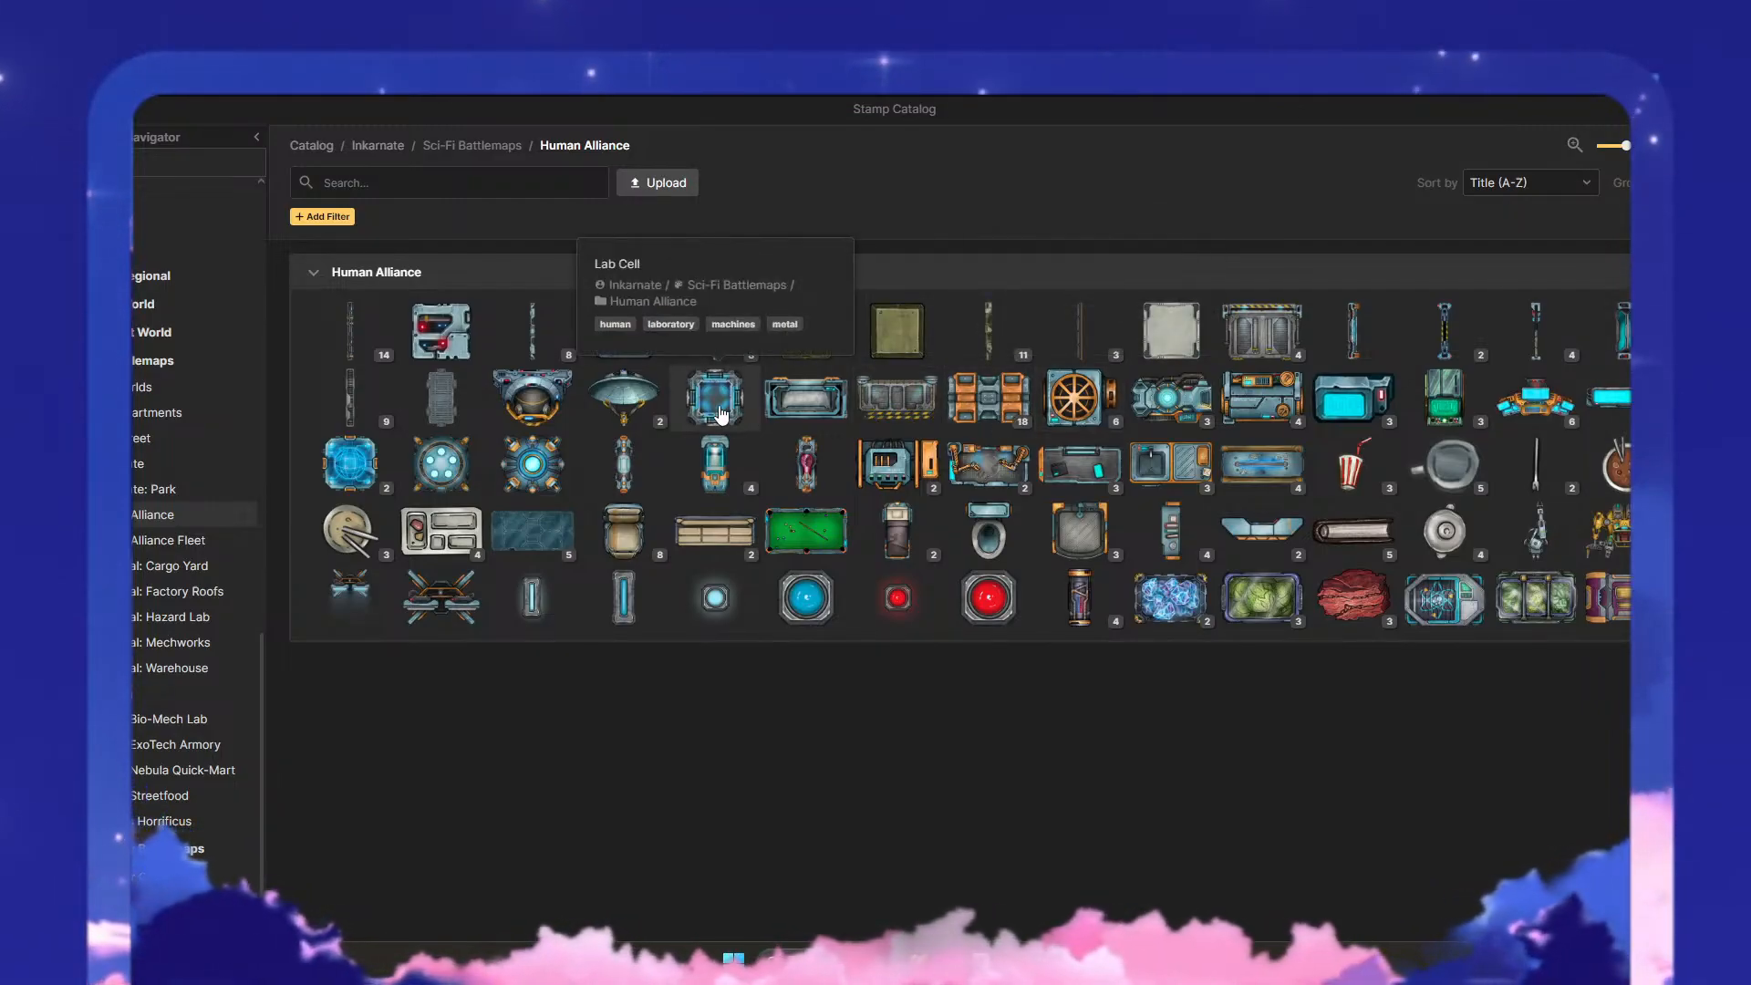
mouse_move(555, 390)
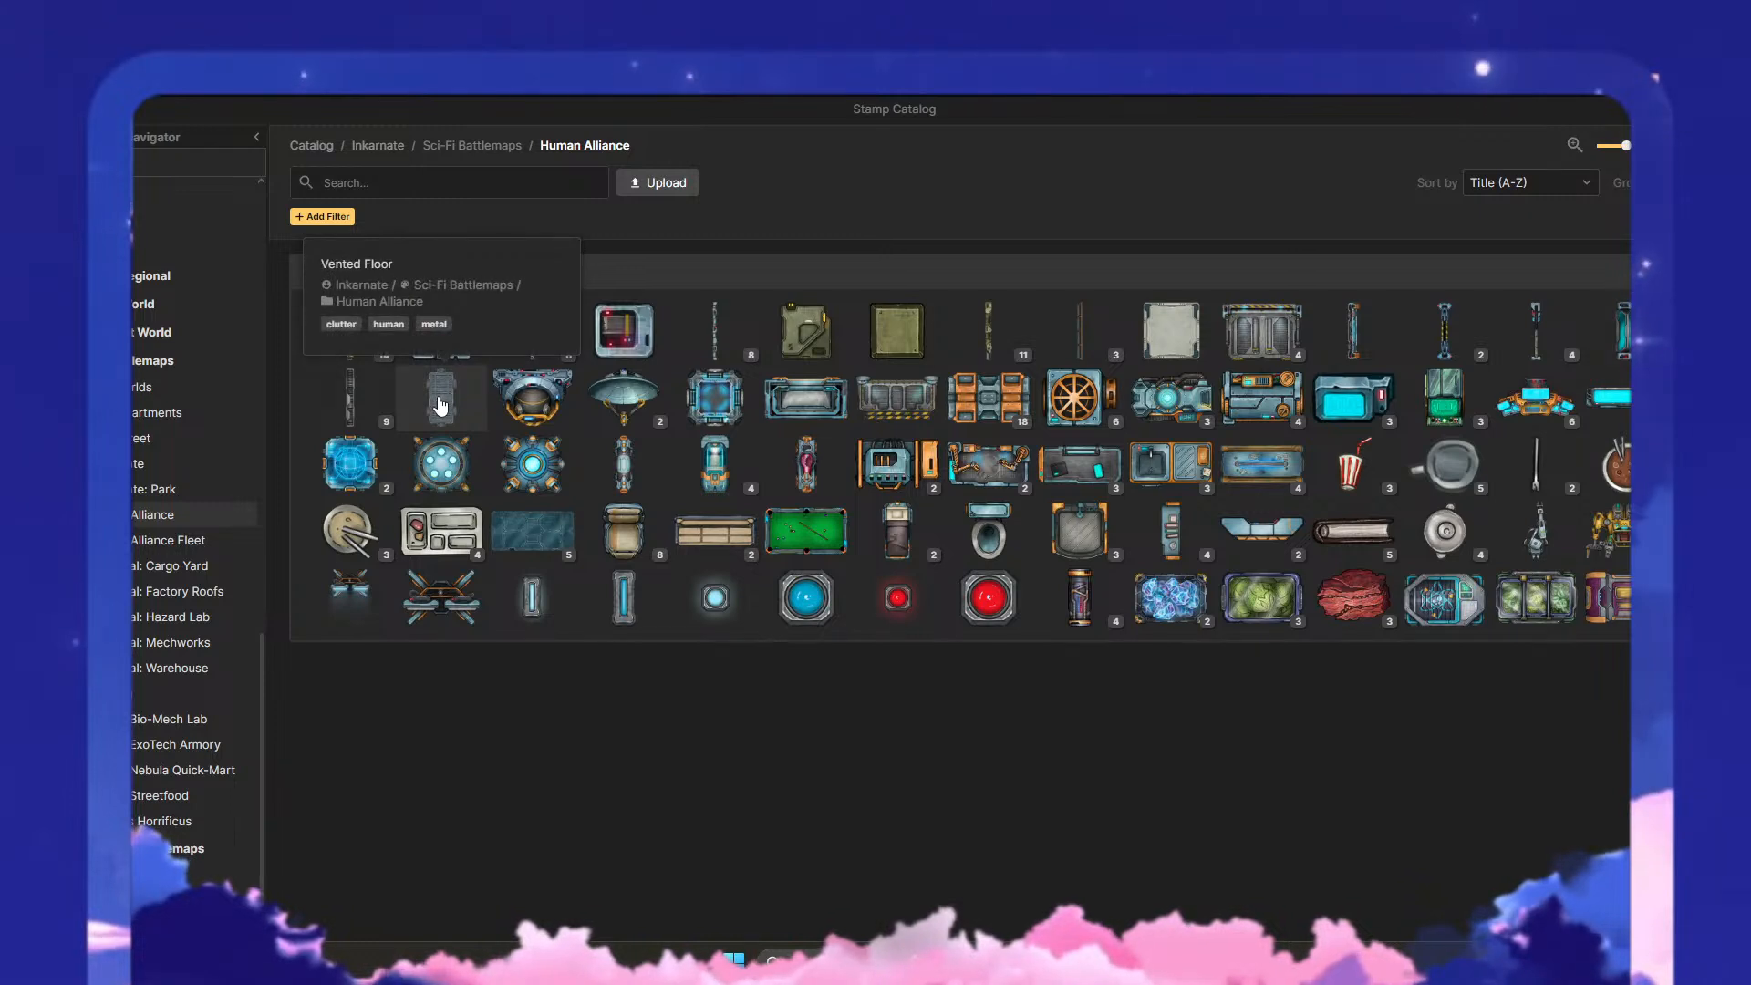
mouse_move(451, 361)
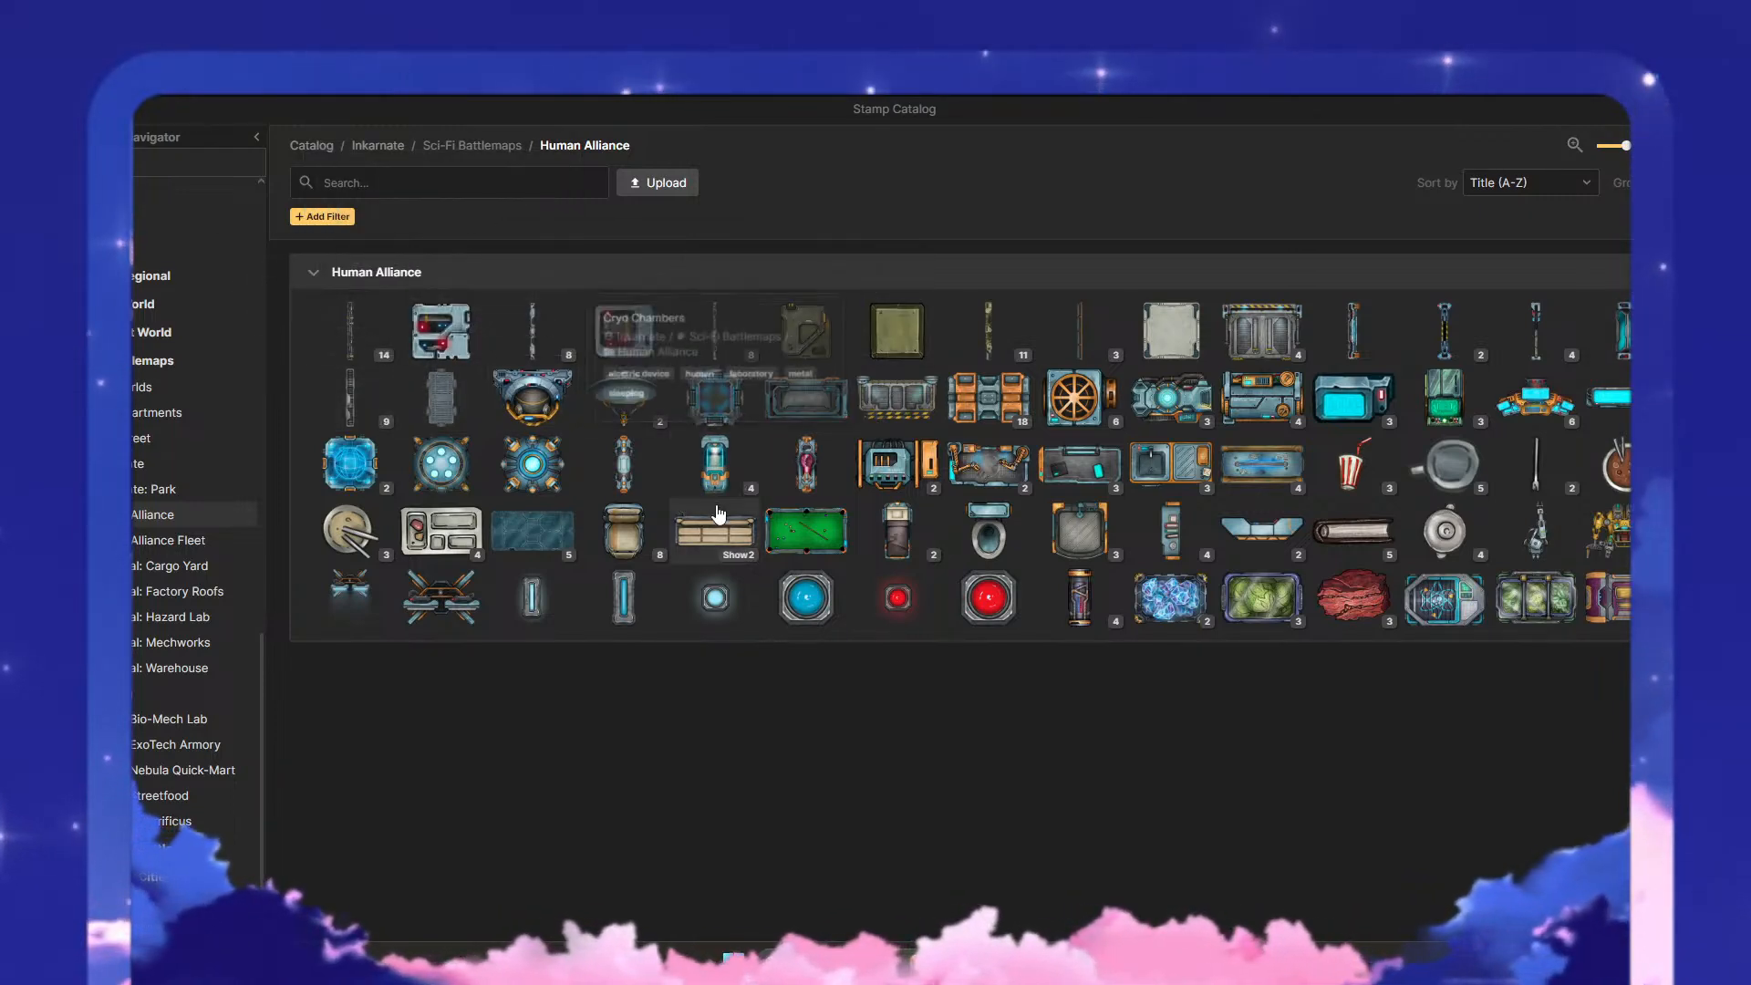
- Browse the Industrial sets Cargo Yard, Factory Roofs, Hazard Lab and Warehouse, the Lighting set and the Watercolor Battlemaps stamps
left_click(188, 567)
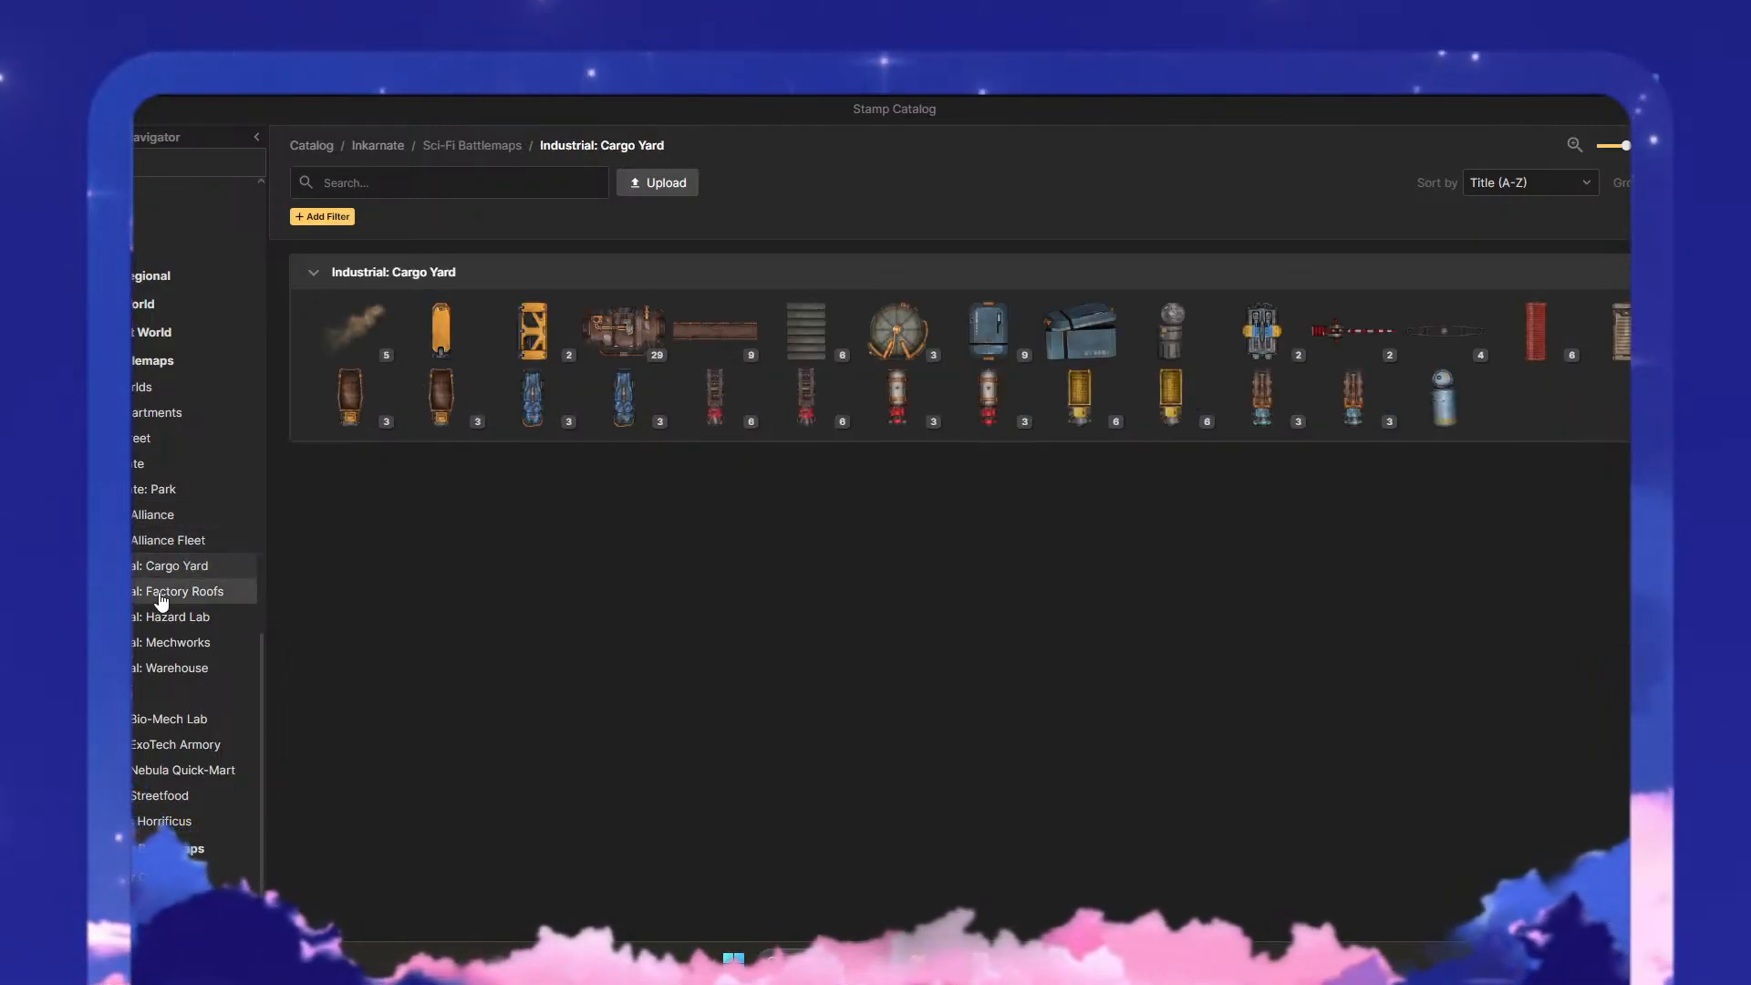
left_click(161, 601)
left_click(161, 620)
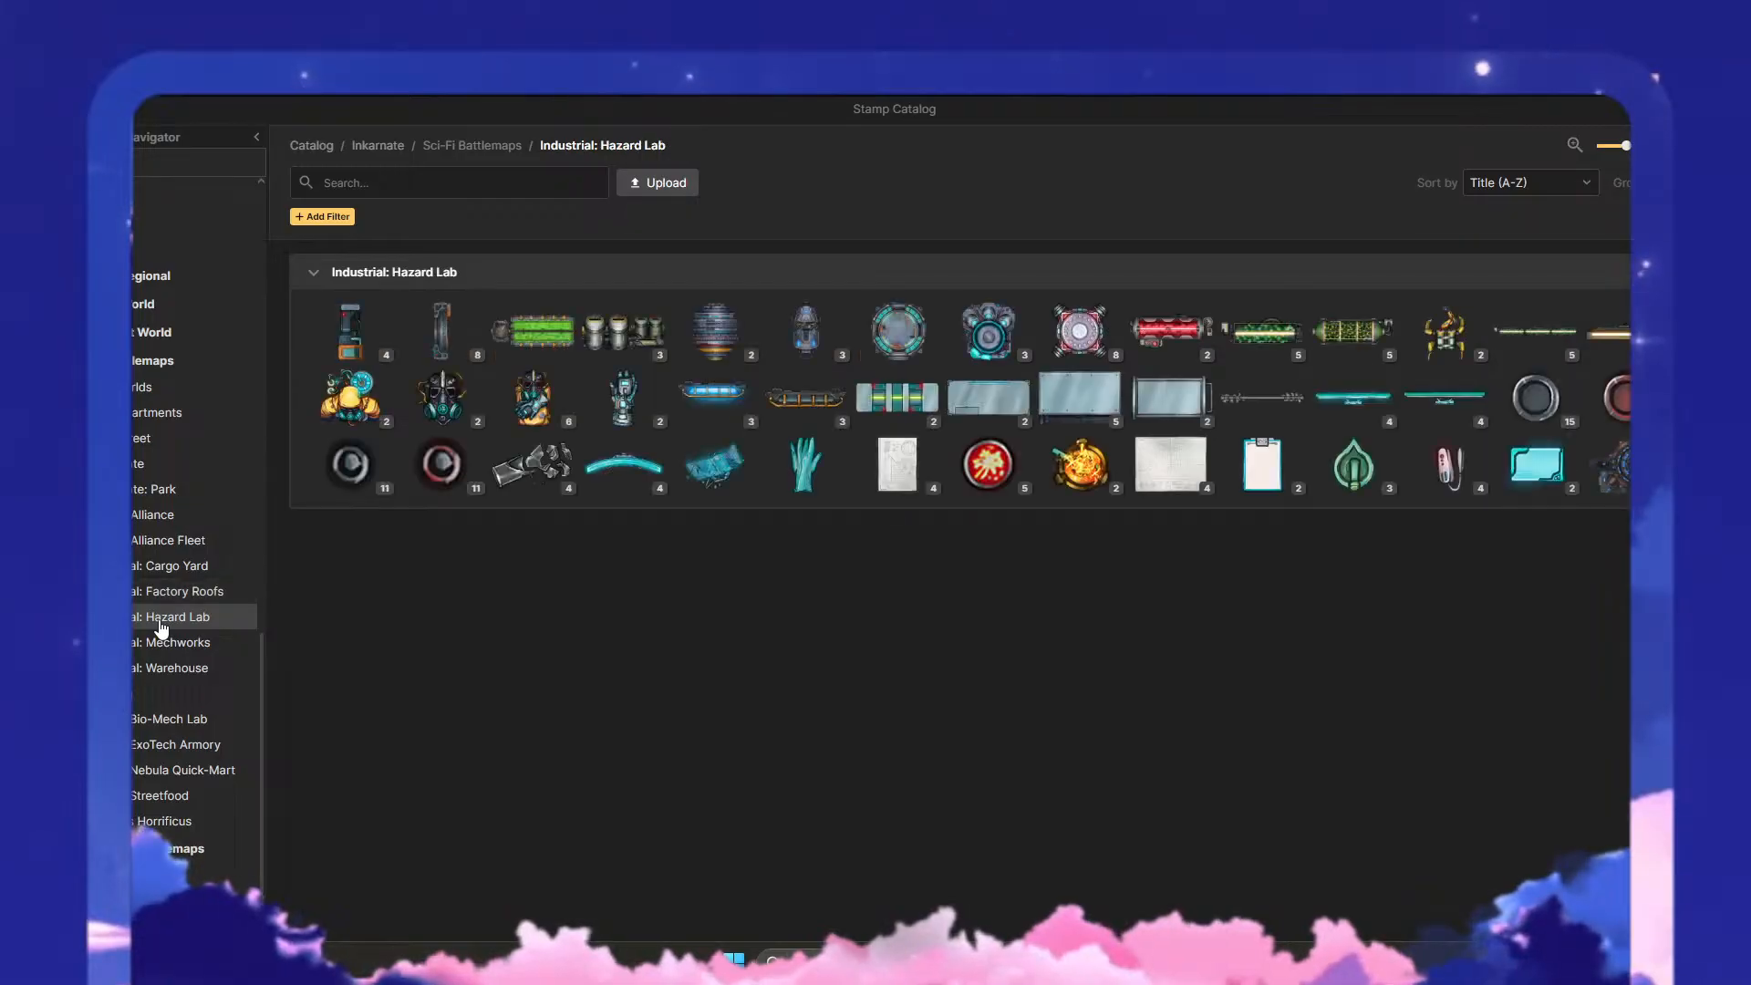
left_click(160, 666)
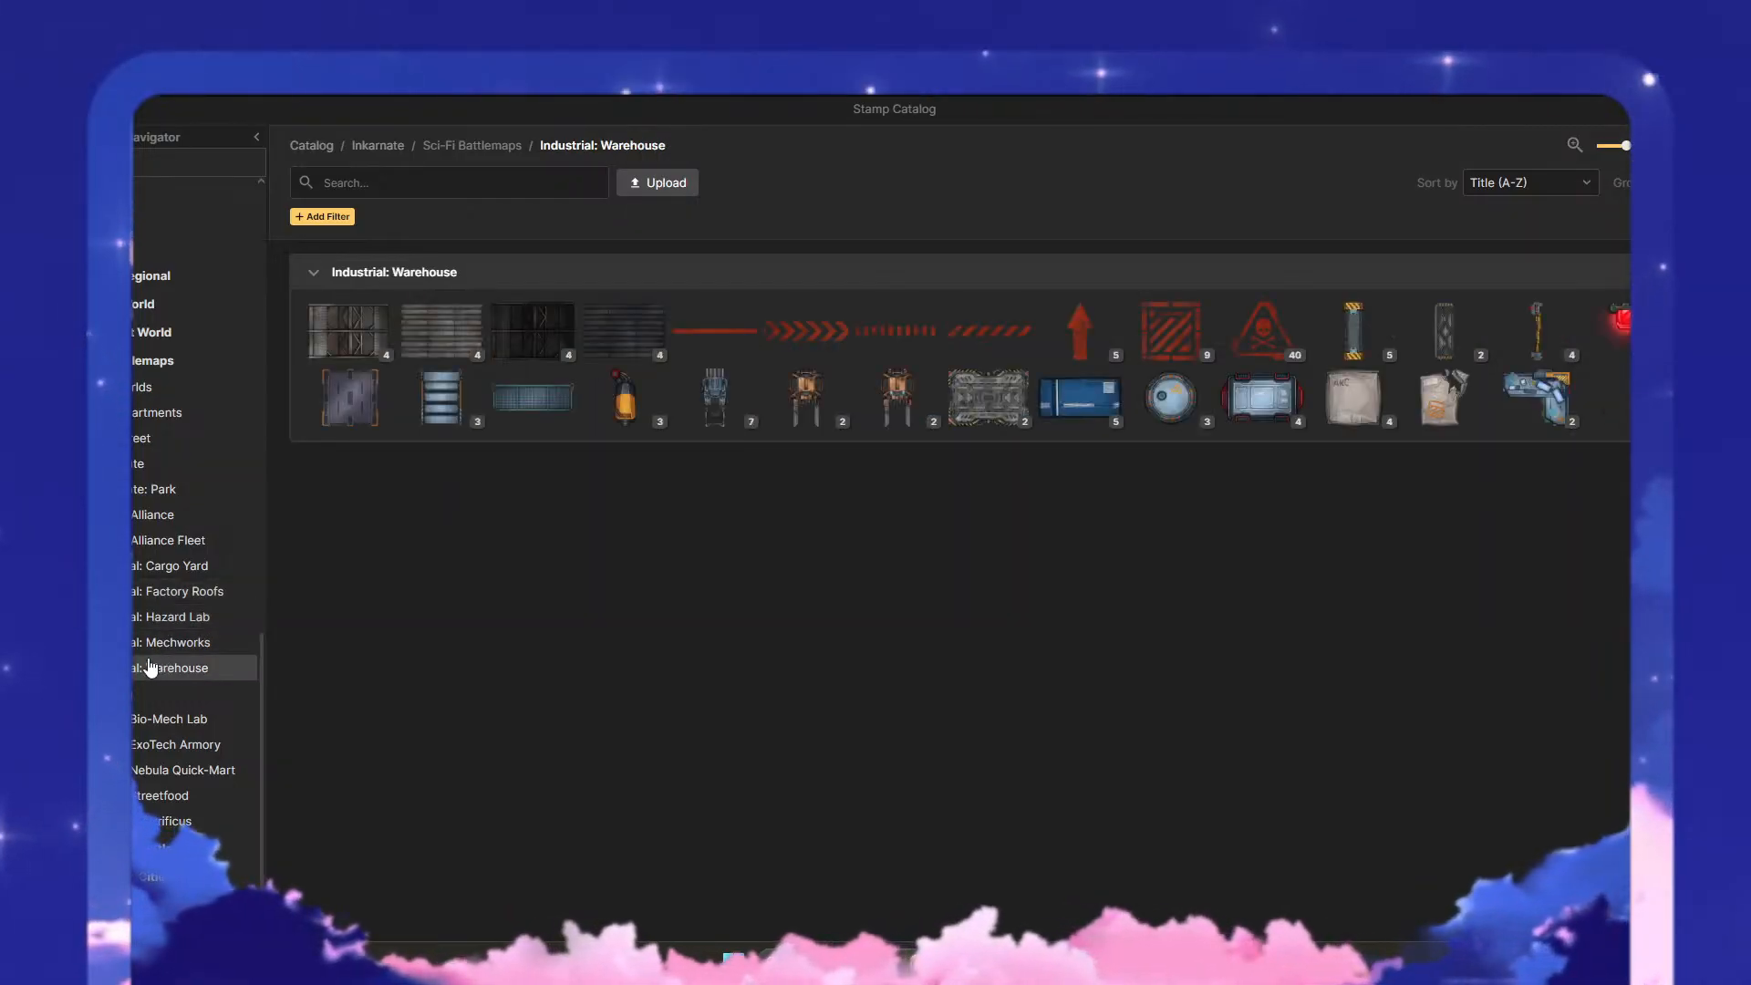
left_click(151, 693)
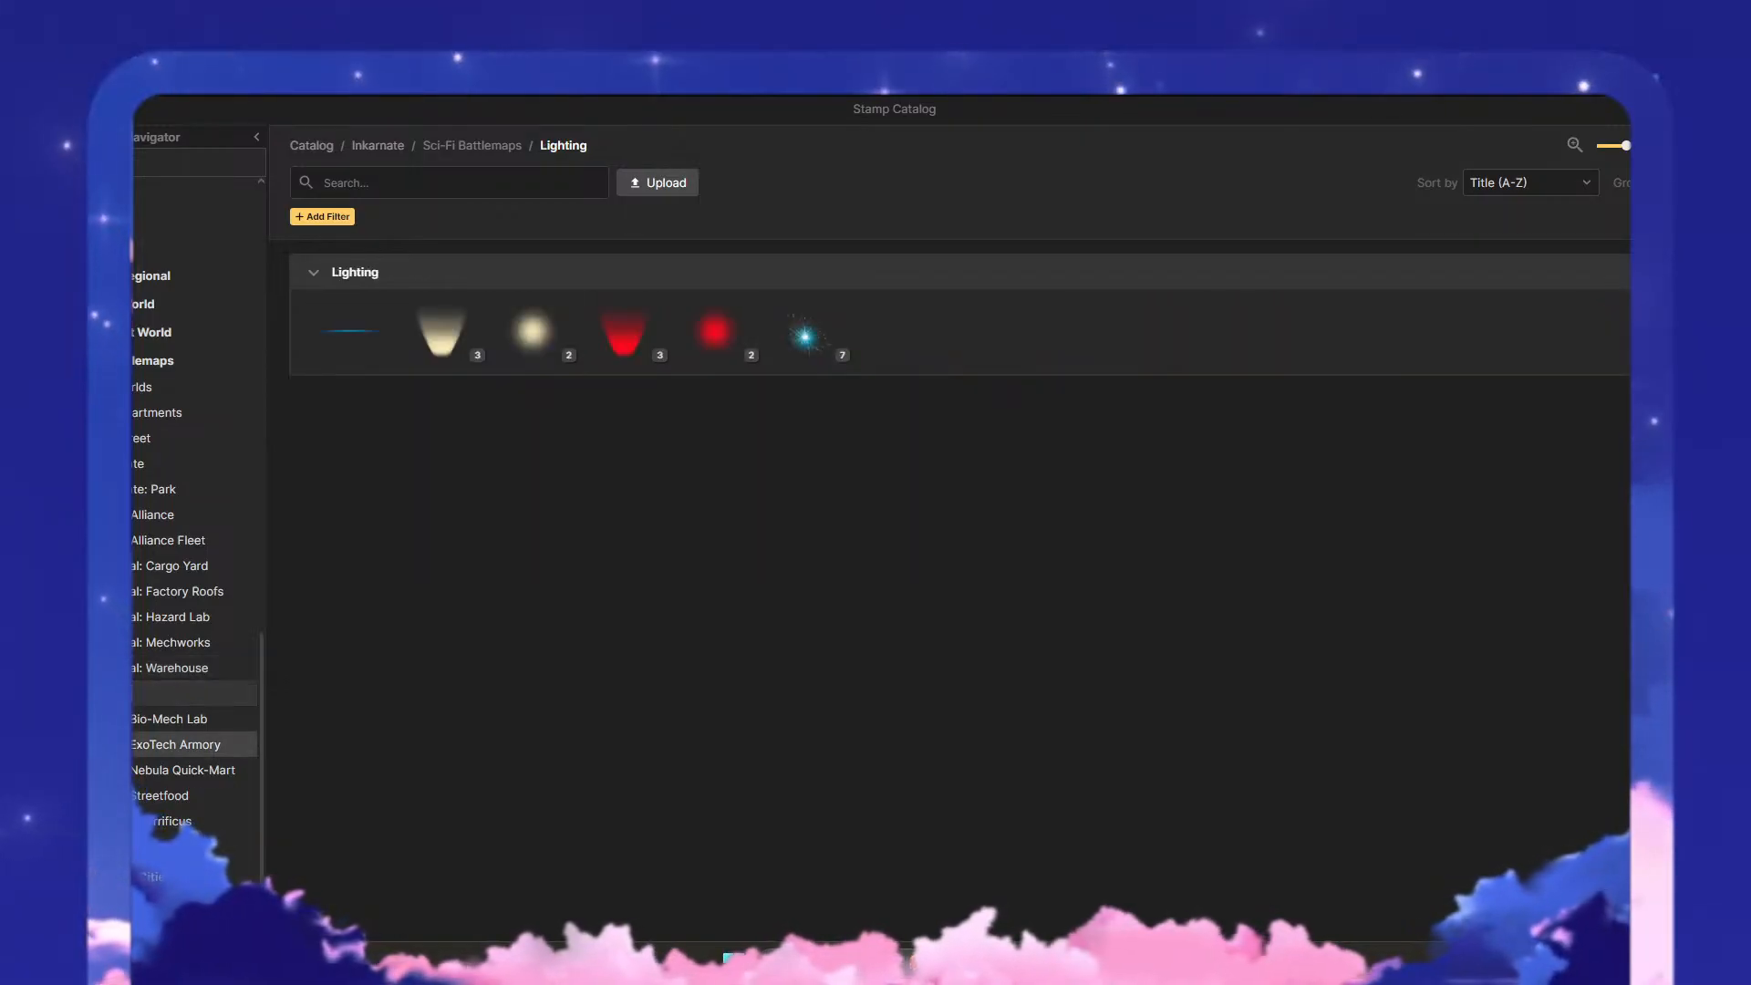
left_click(173, 848)
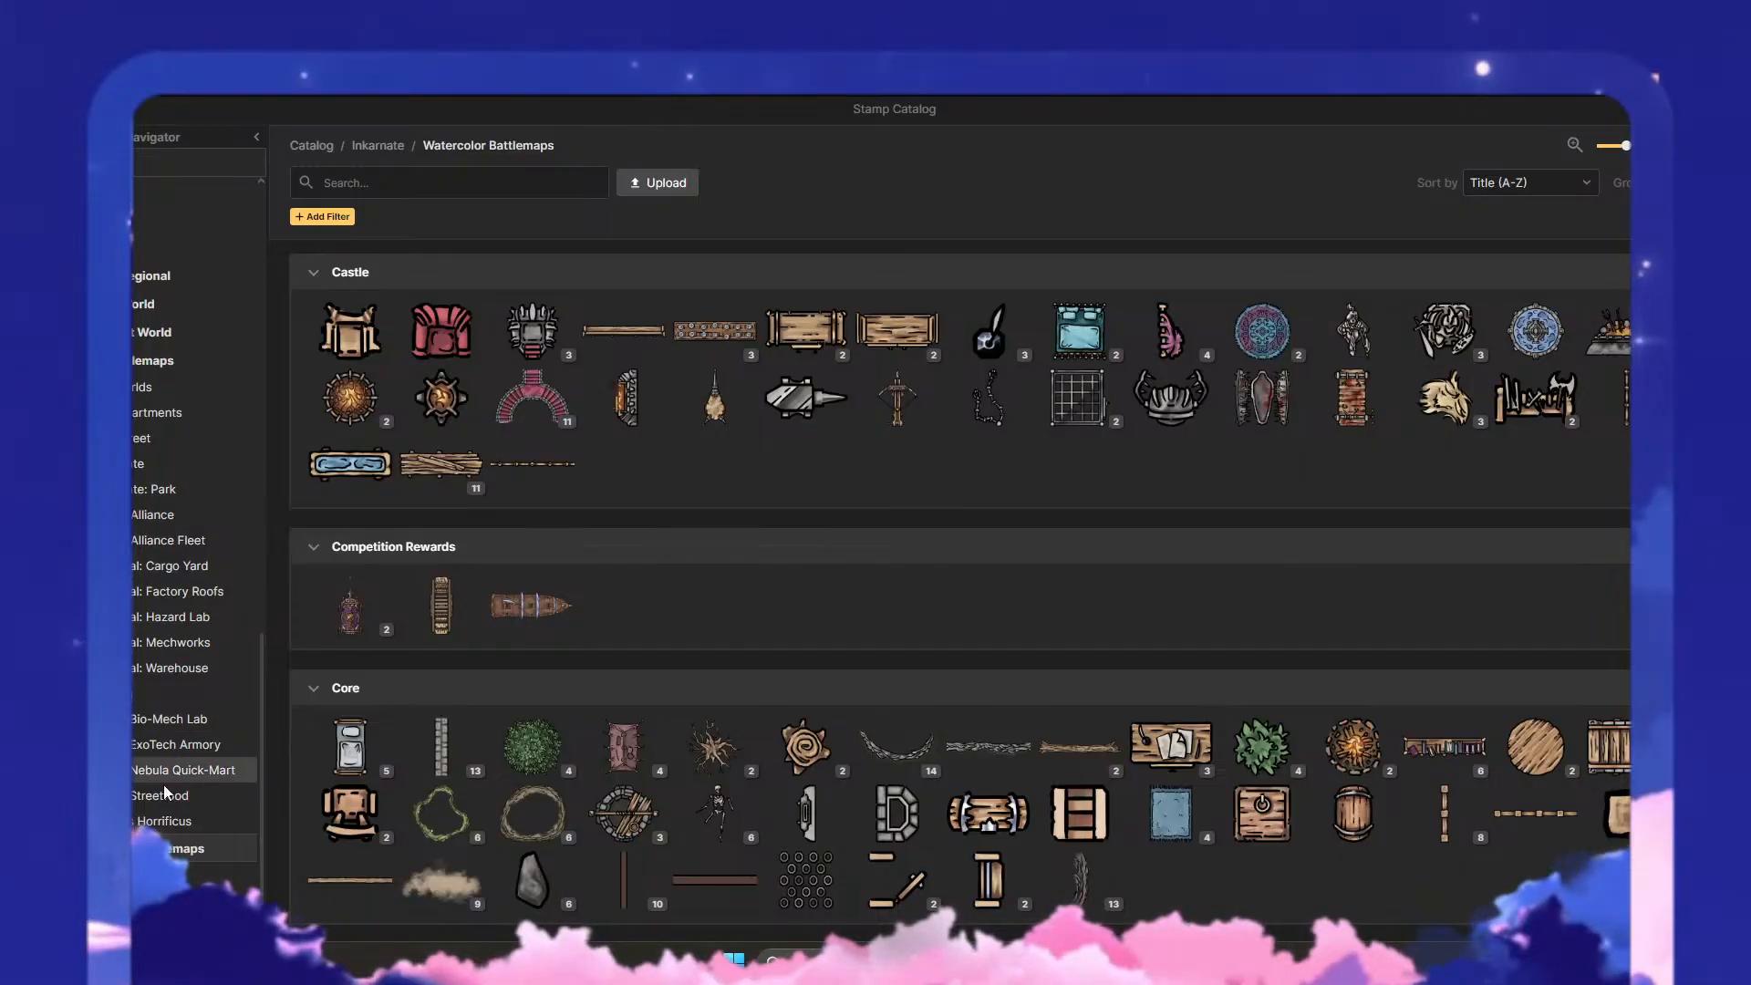
- Browse the Watercolor Cities stamp collection from Castles & Bridges down to the Gothic Horror and Holidays sets
left_click(253, 846)
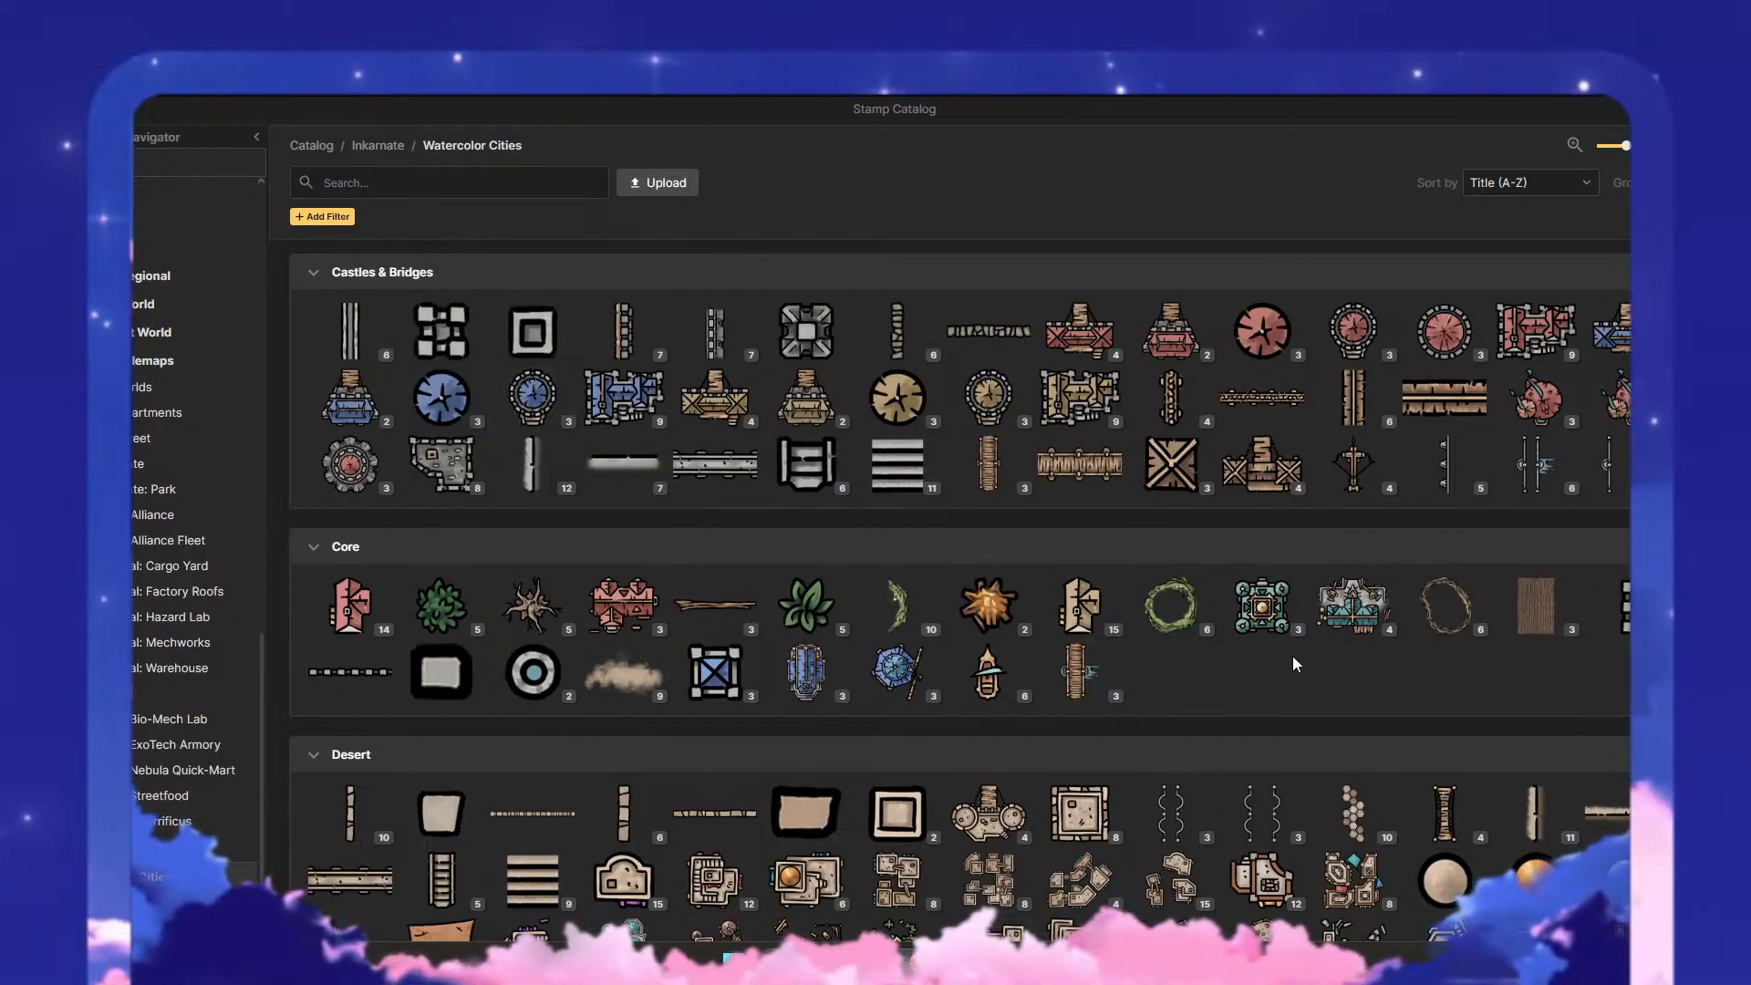
scroll(1293, 655, "down", 4)
scroll(821, 456, "down", 6)
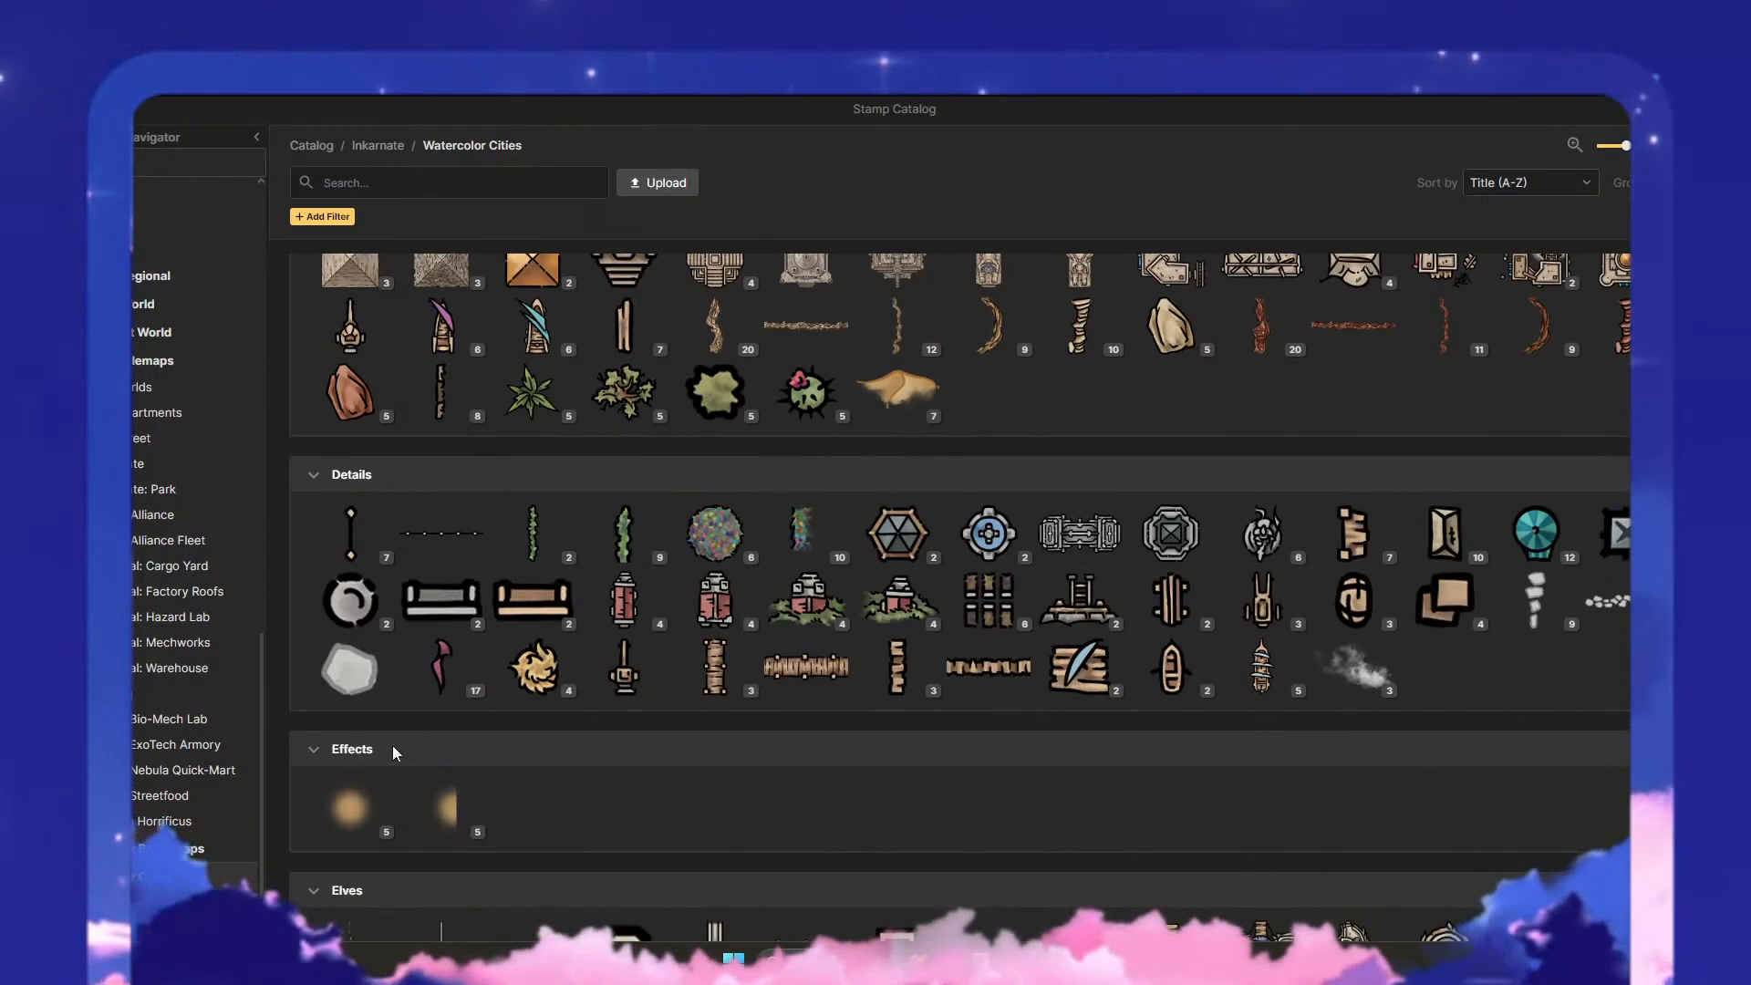
scroll(753, 766, "down", 10)
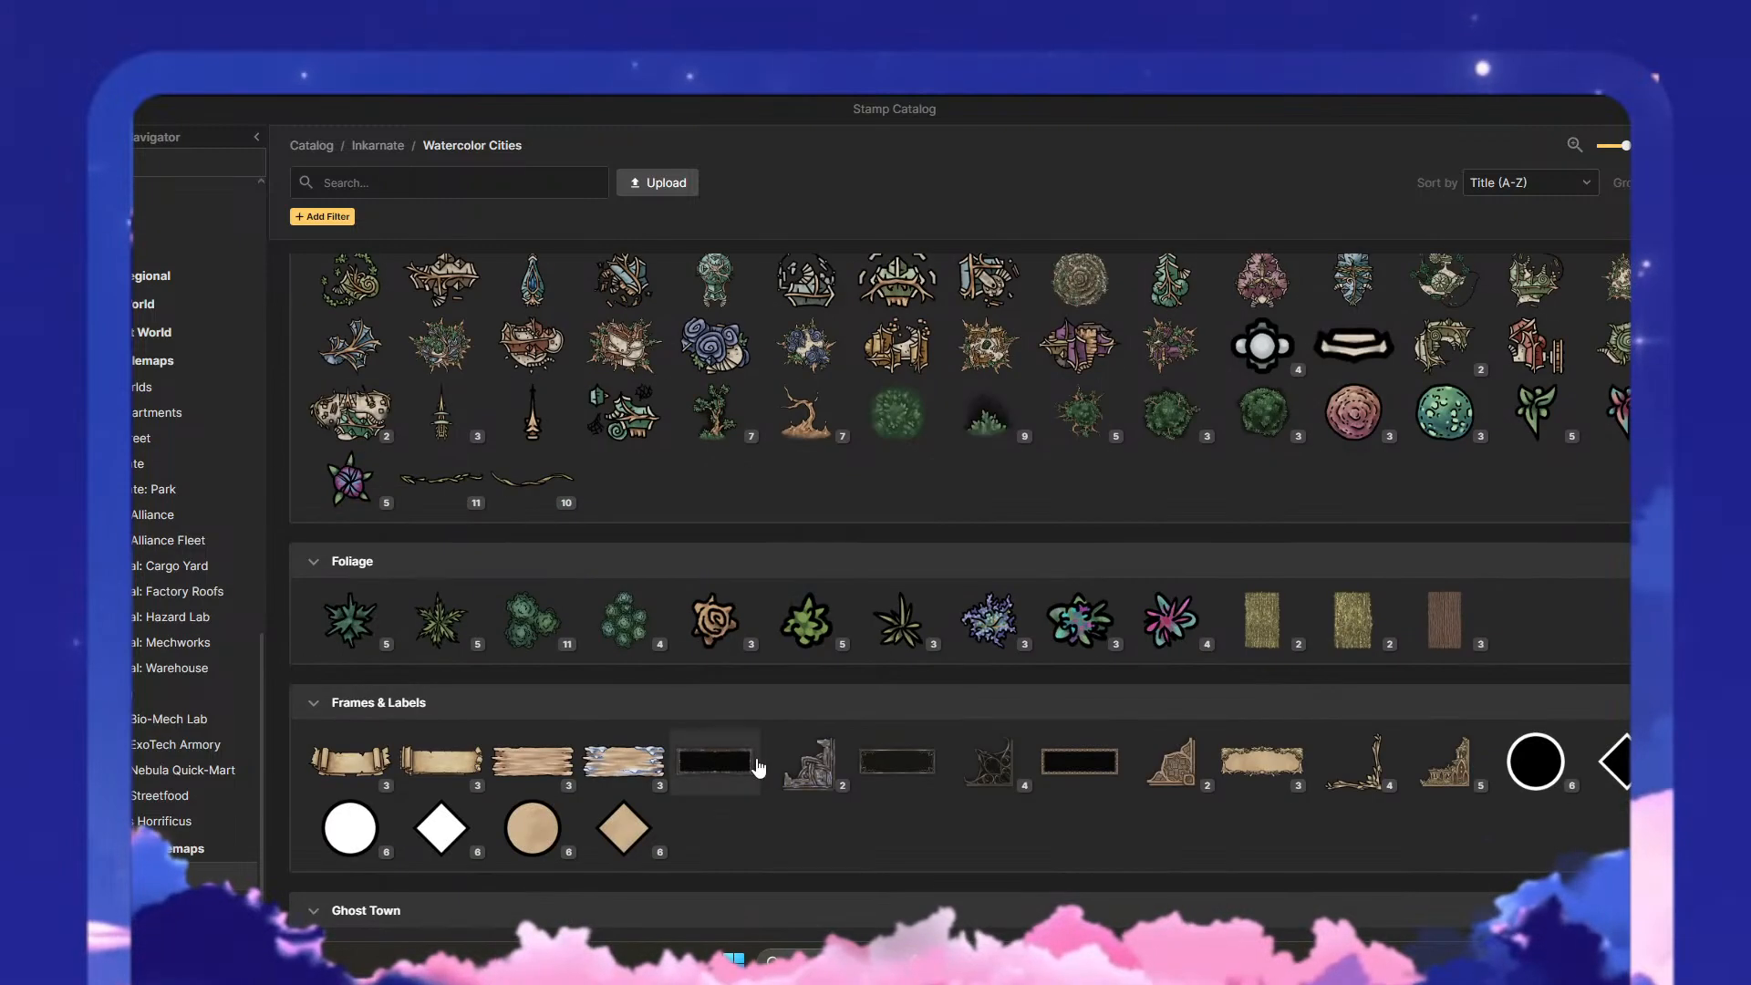
scroll(757, 765, "down", 10)
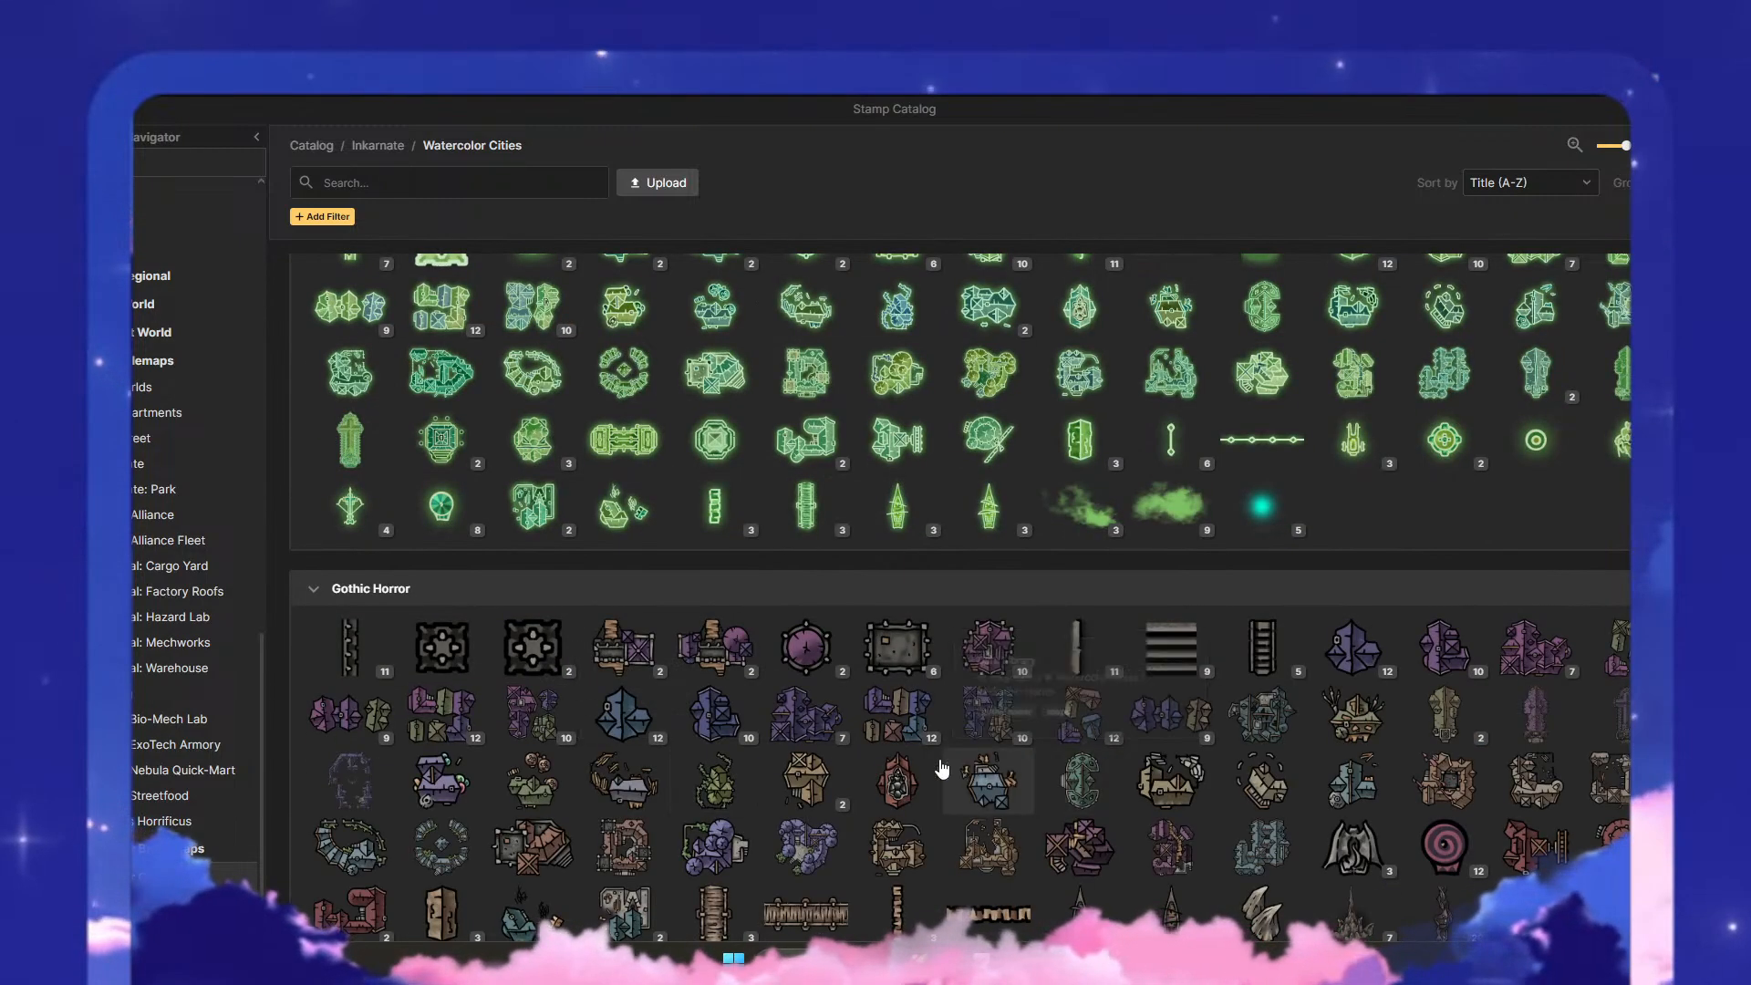
scroll(942, 769, "down", 3)
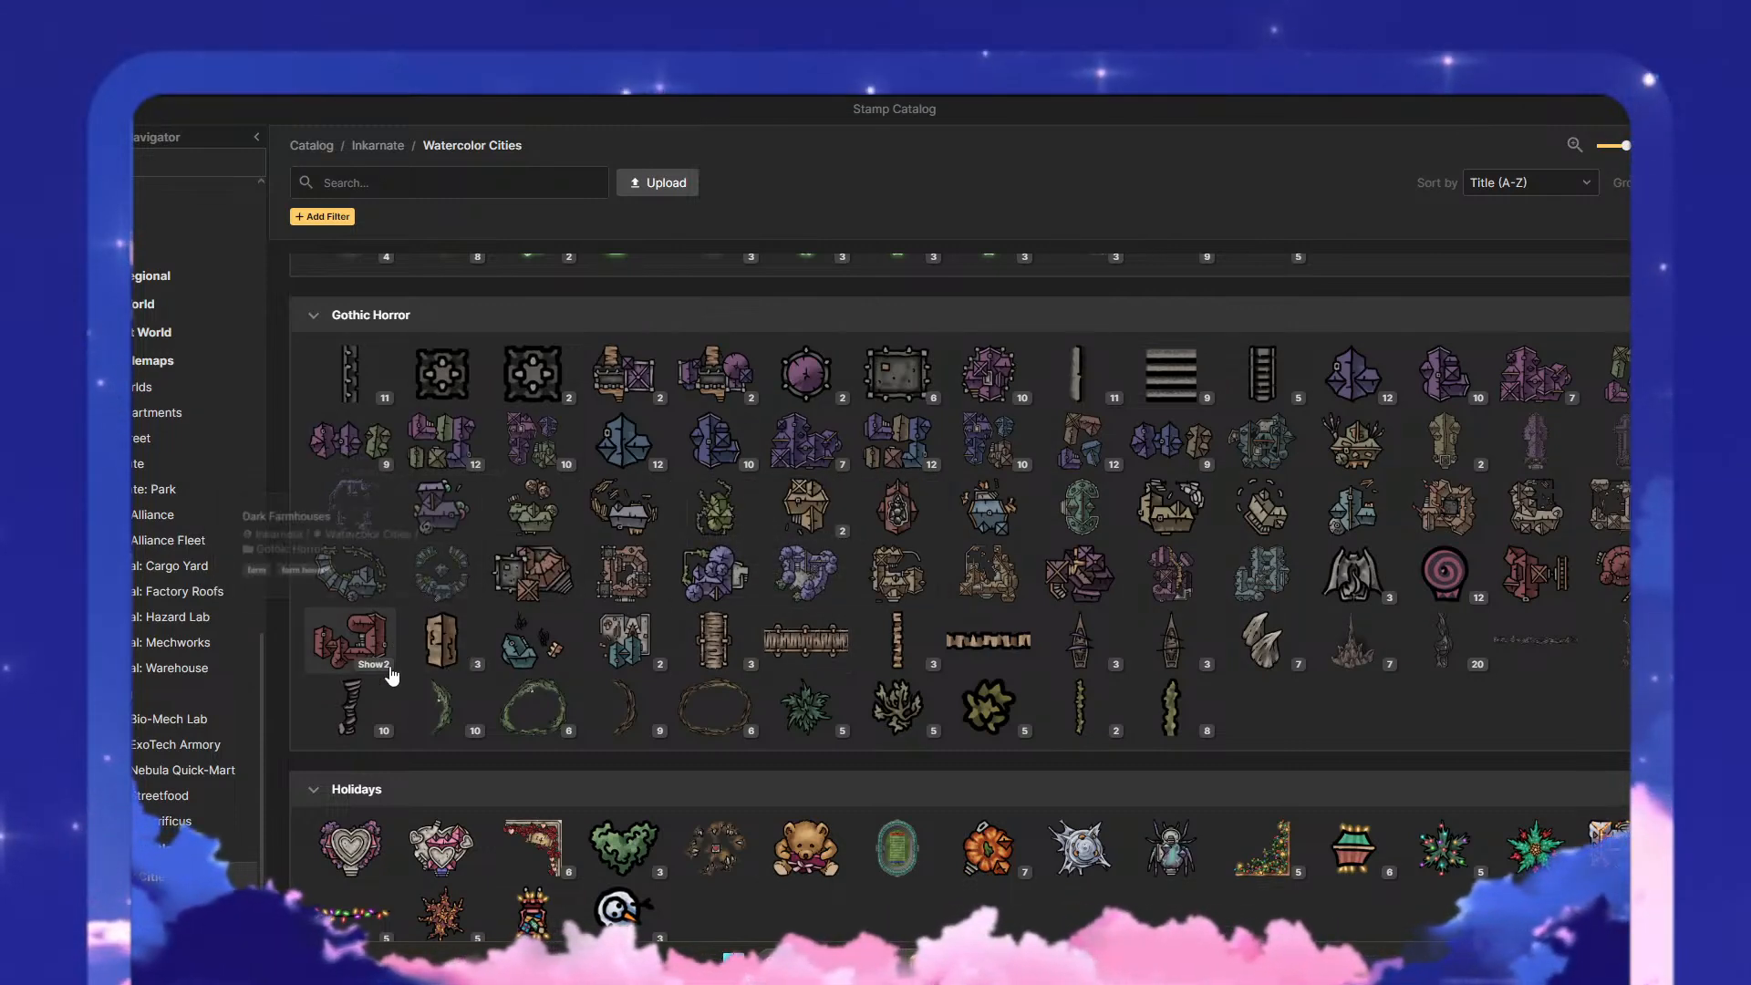
- Place the second Dark Farmhouse variant at scale 87 over the green roof in the grey paved district
left_click(383, 663)
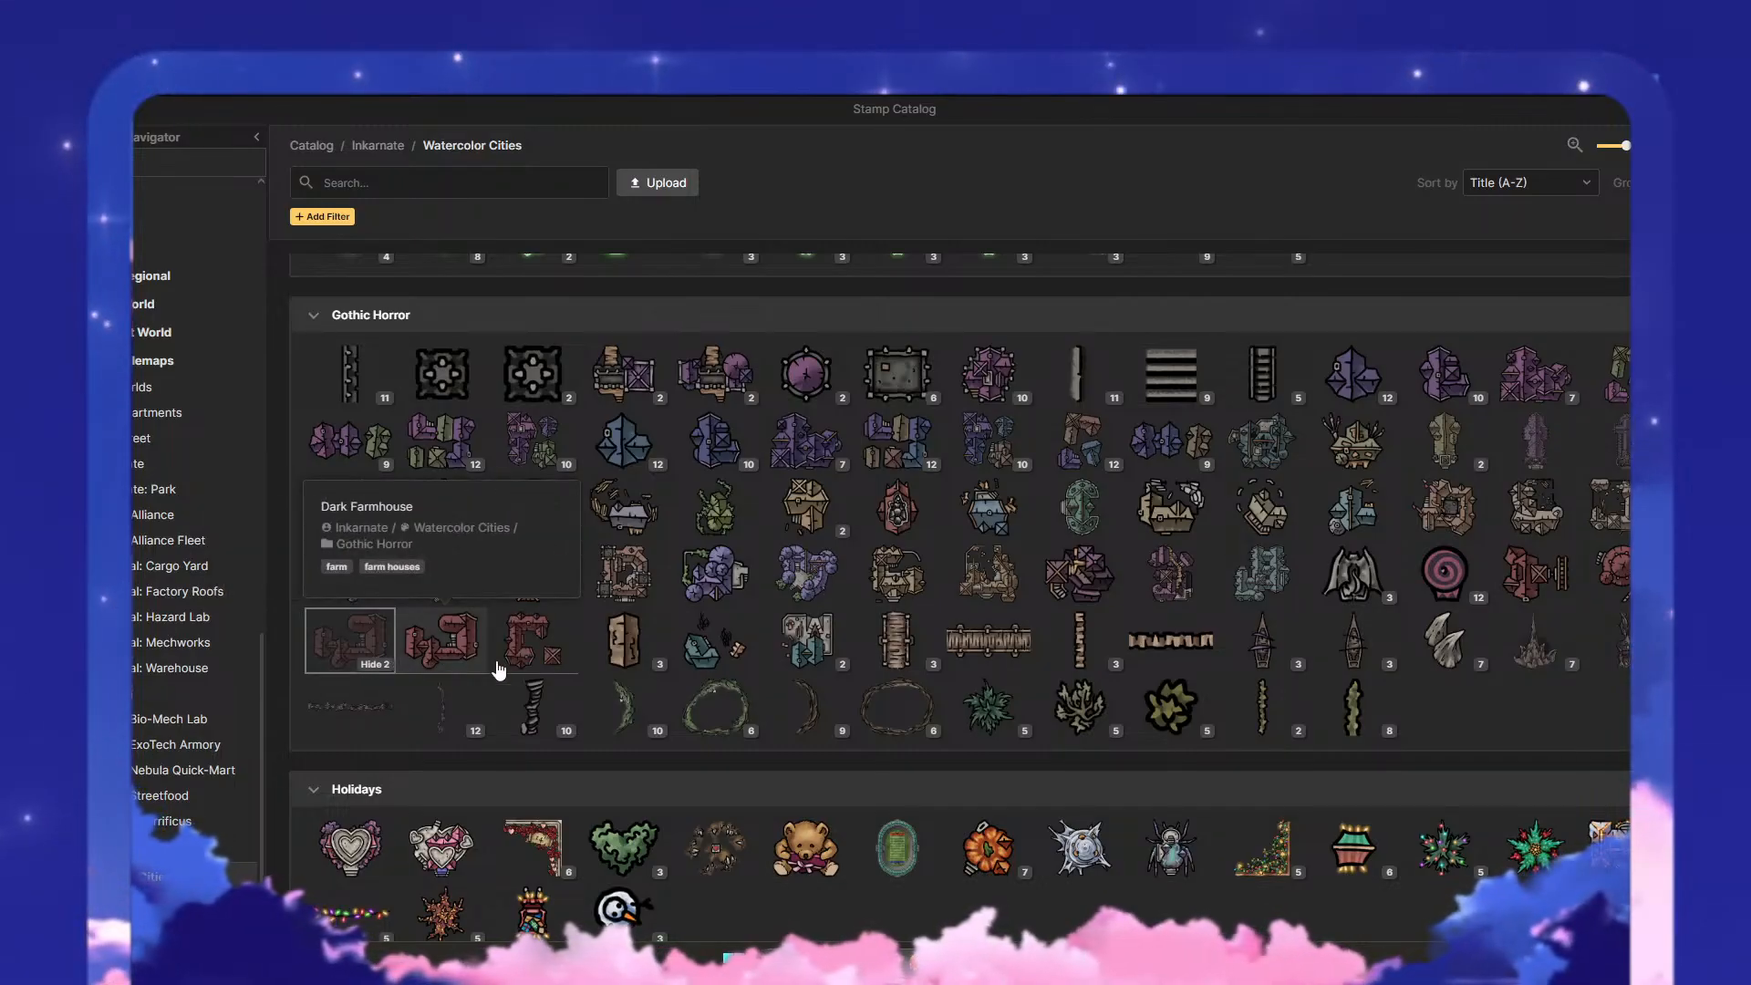
left_click(498, 665)
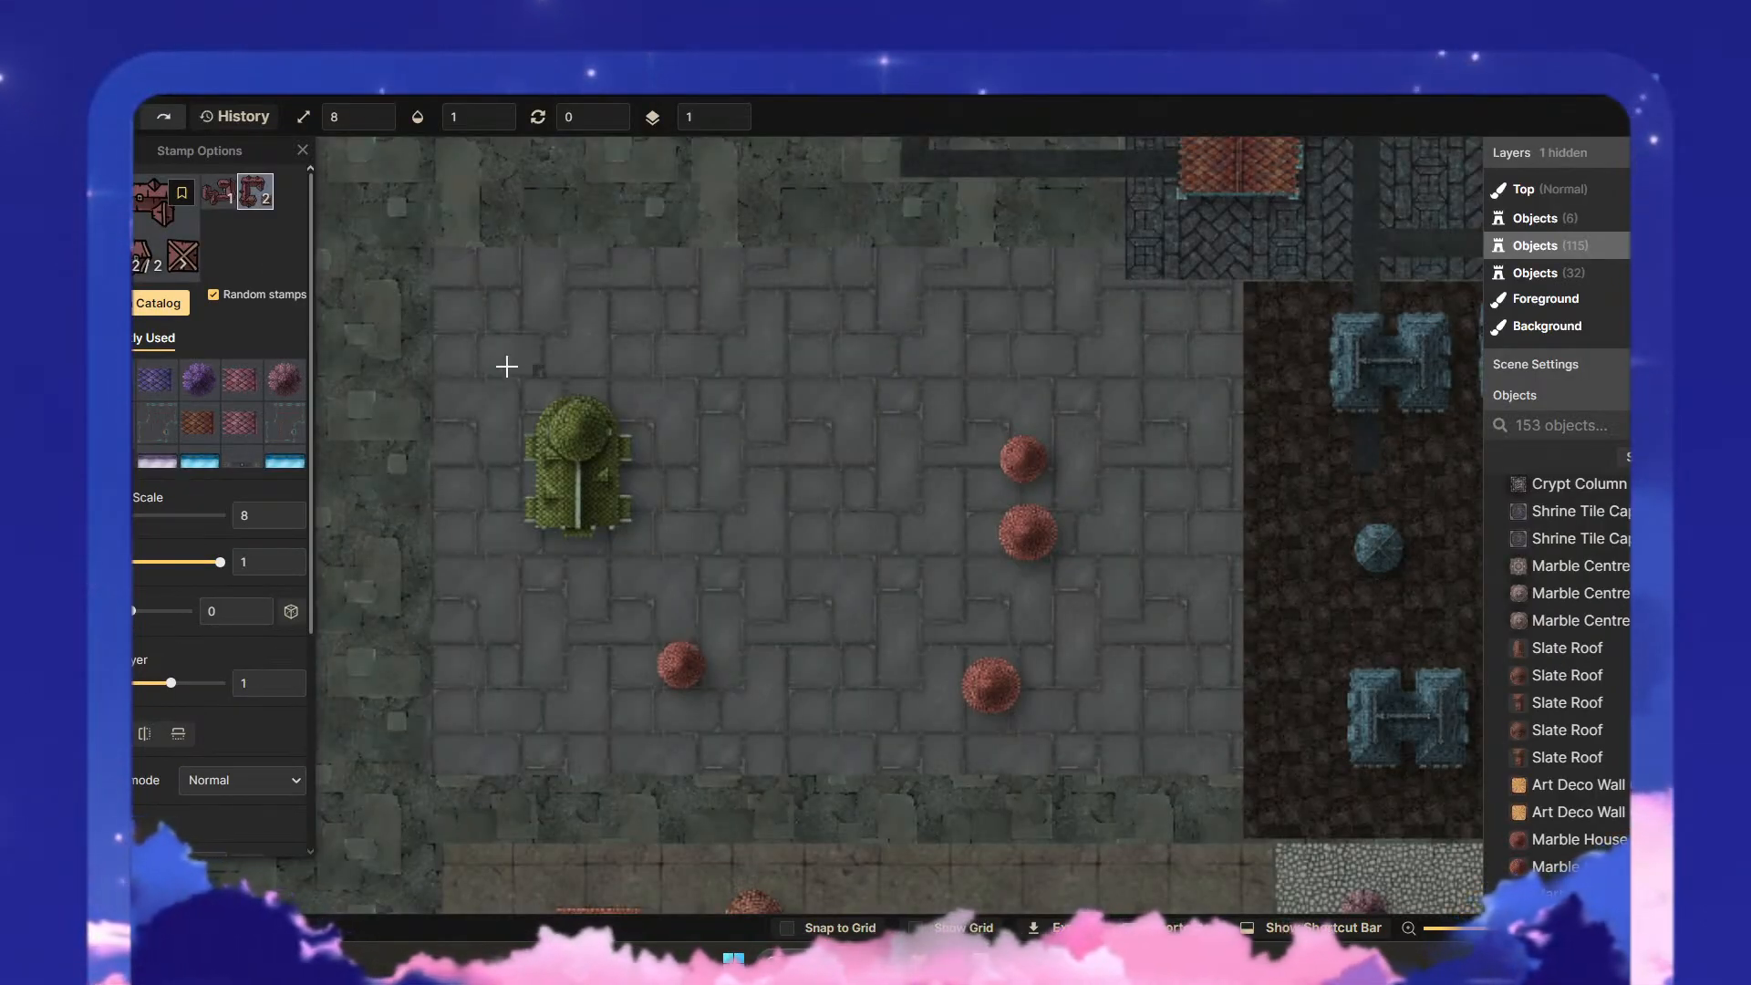
left_click_drag(79, 524, 119, 544)
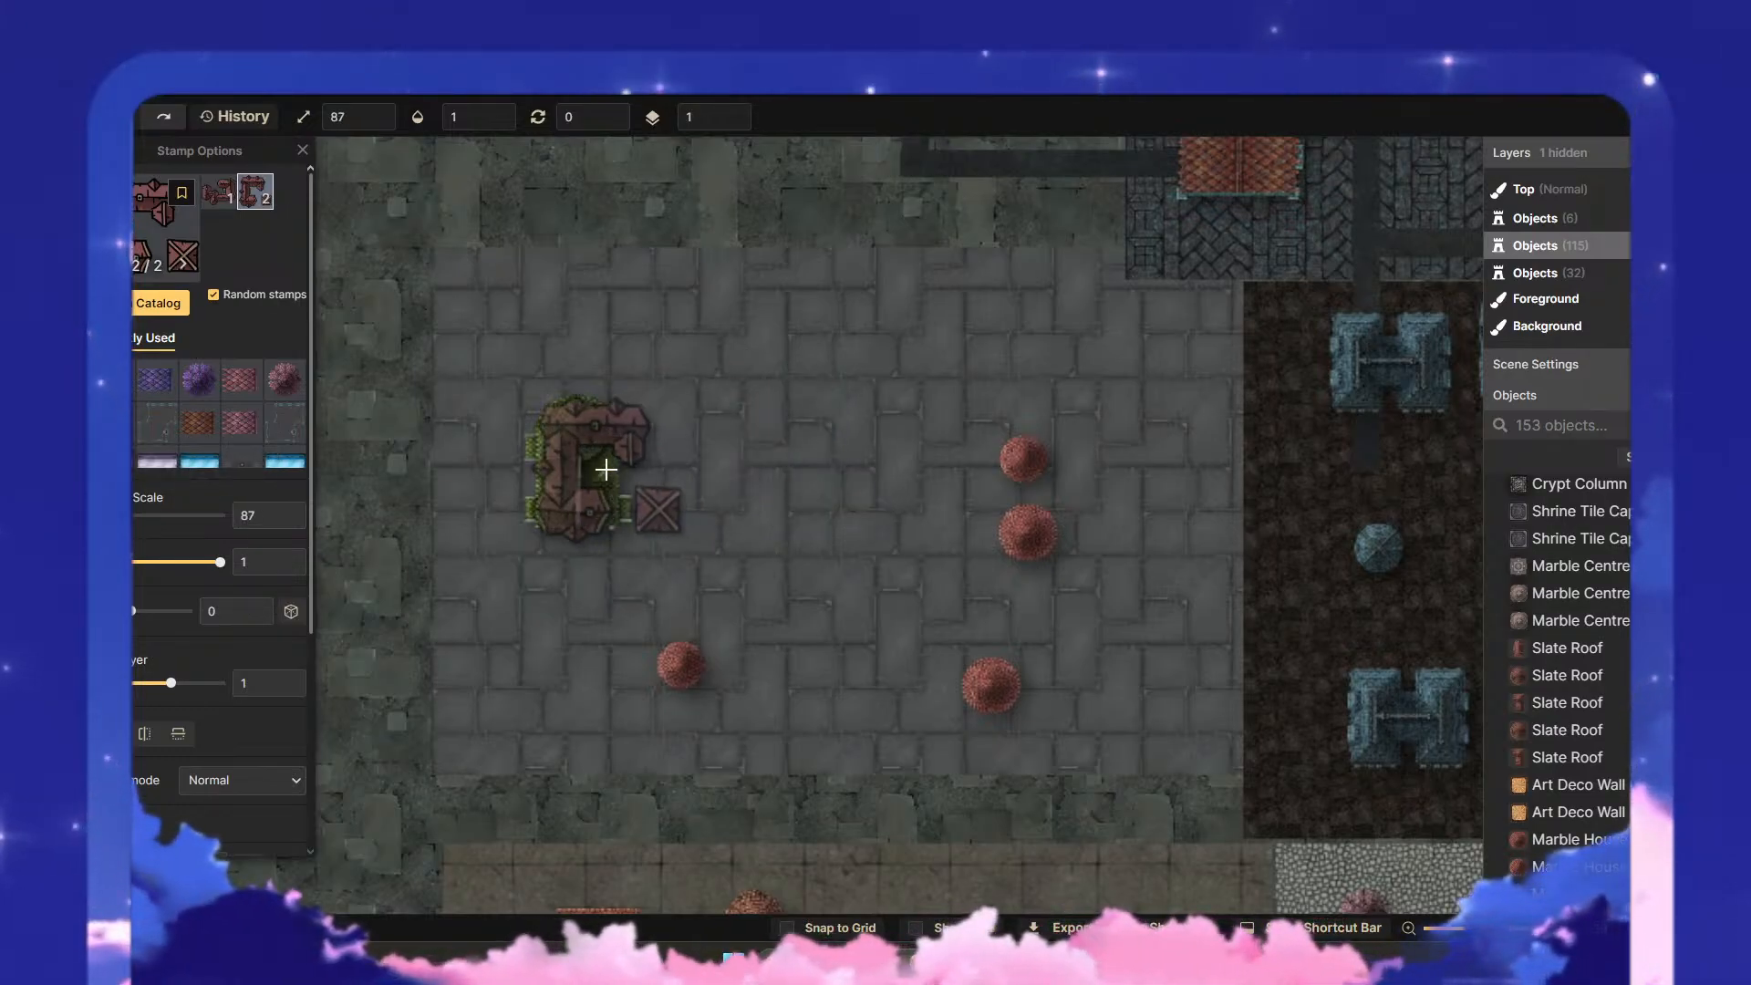
left_click(611, 468)
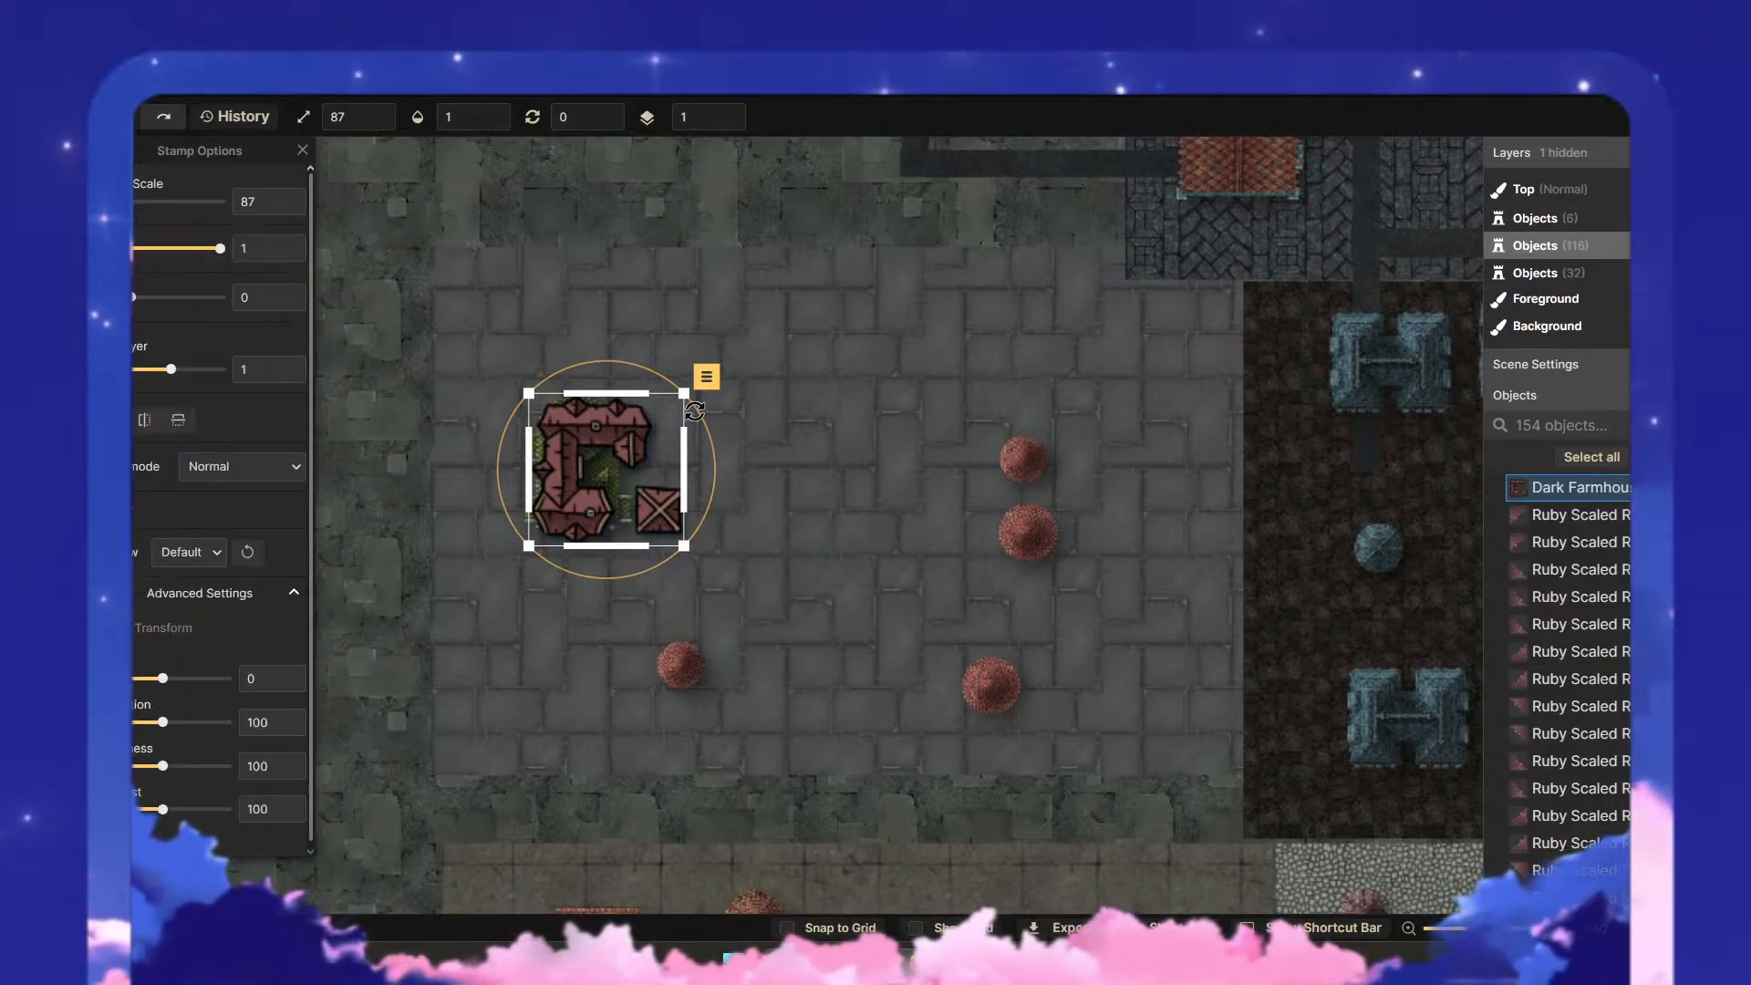
key("Escape")
- Delete the Dark Farmhouse stamp and the green roof beneath it from the grey paved district
scroll(912, 558, "down", 5)
scroll(965, 551, "down", 5)
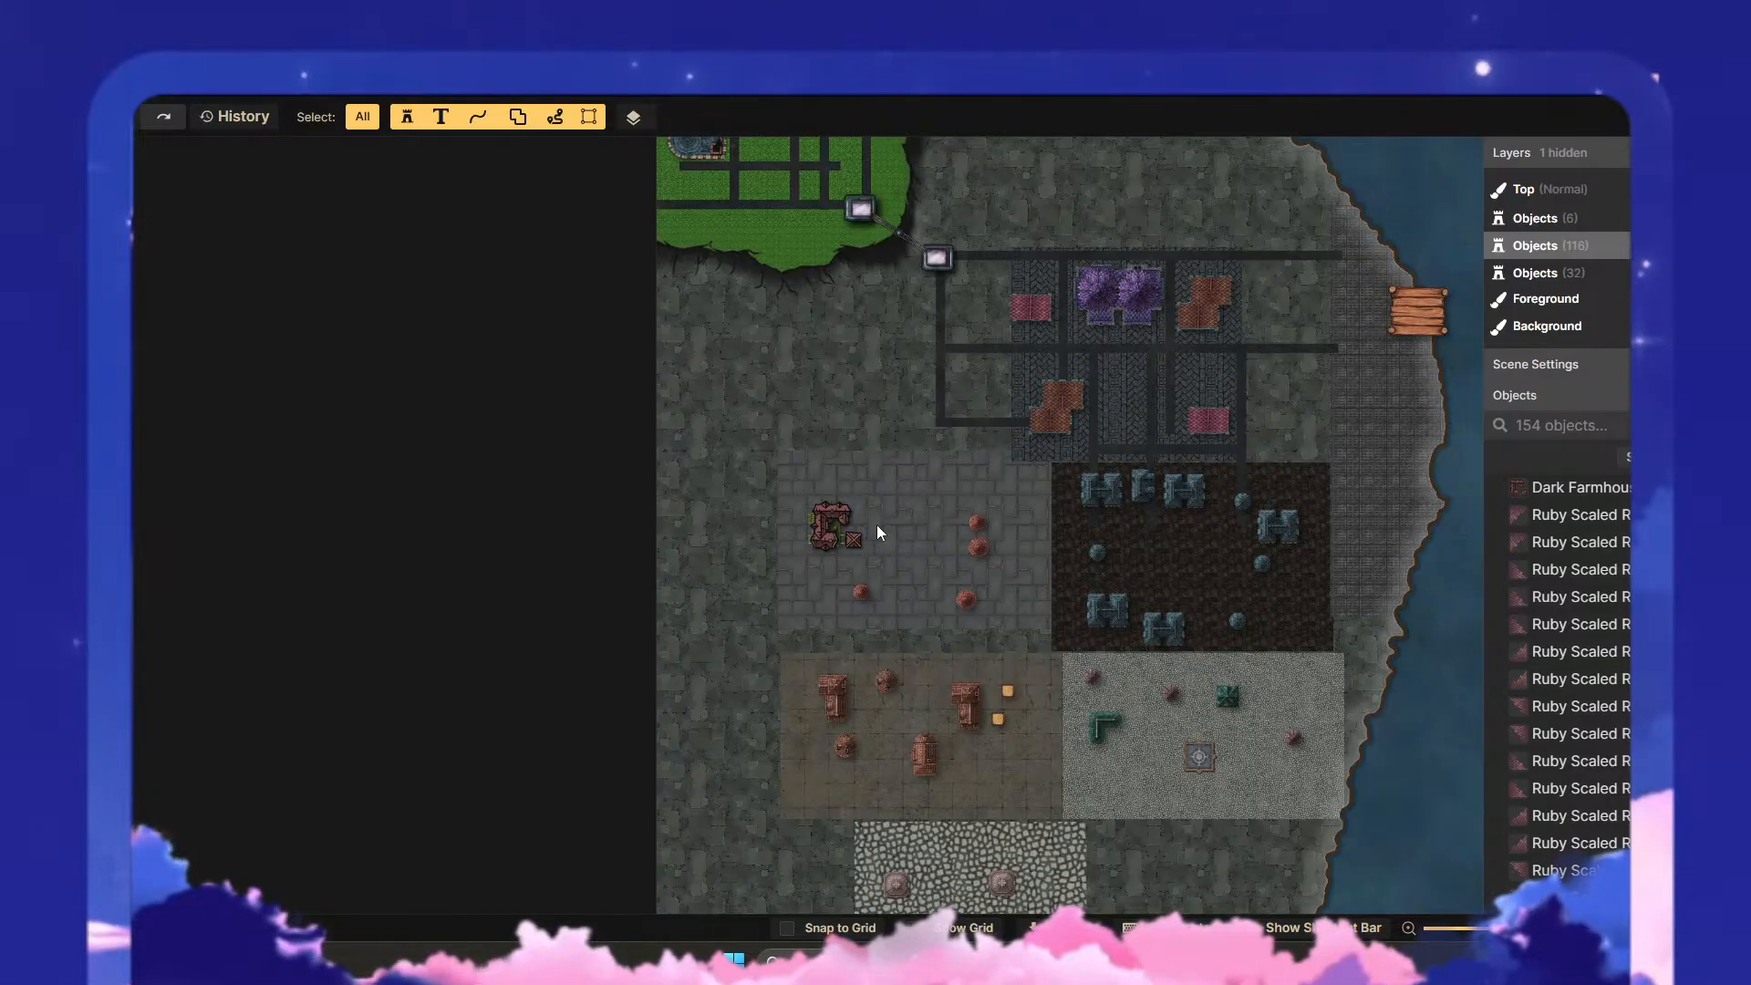
scroll(834, 550, "up", 8)
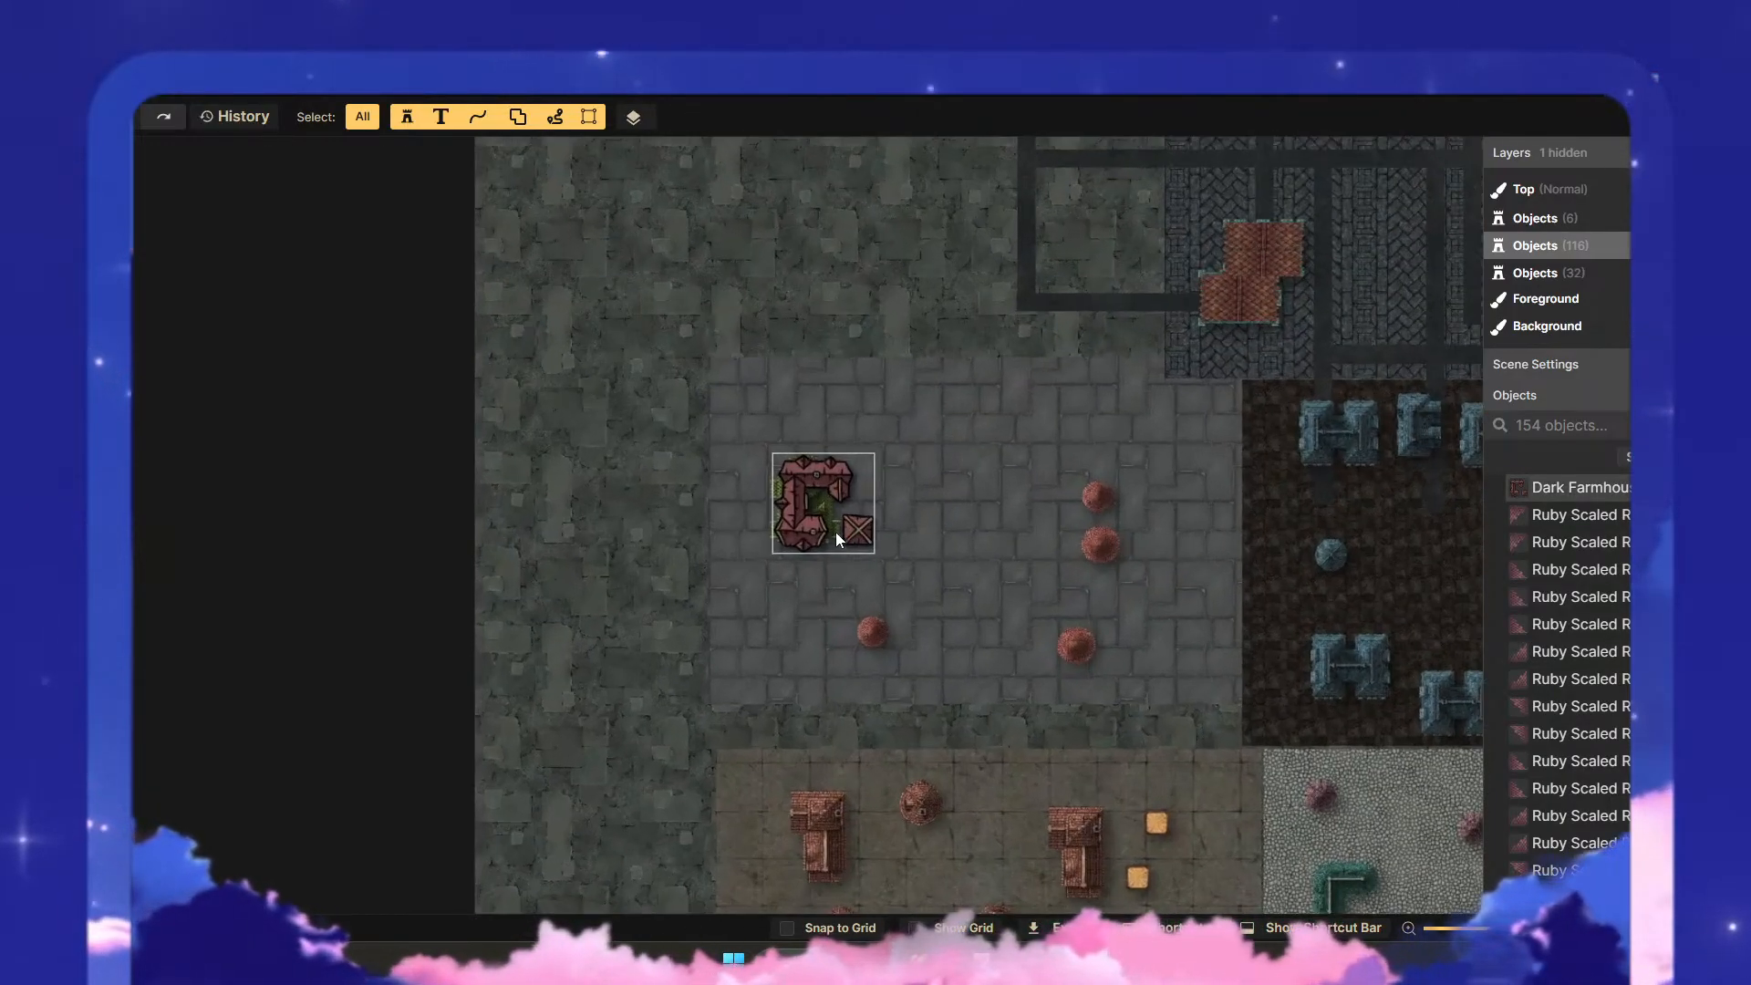
scroll(834, 533, "up", 2)
left_click(856, 460)
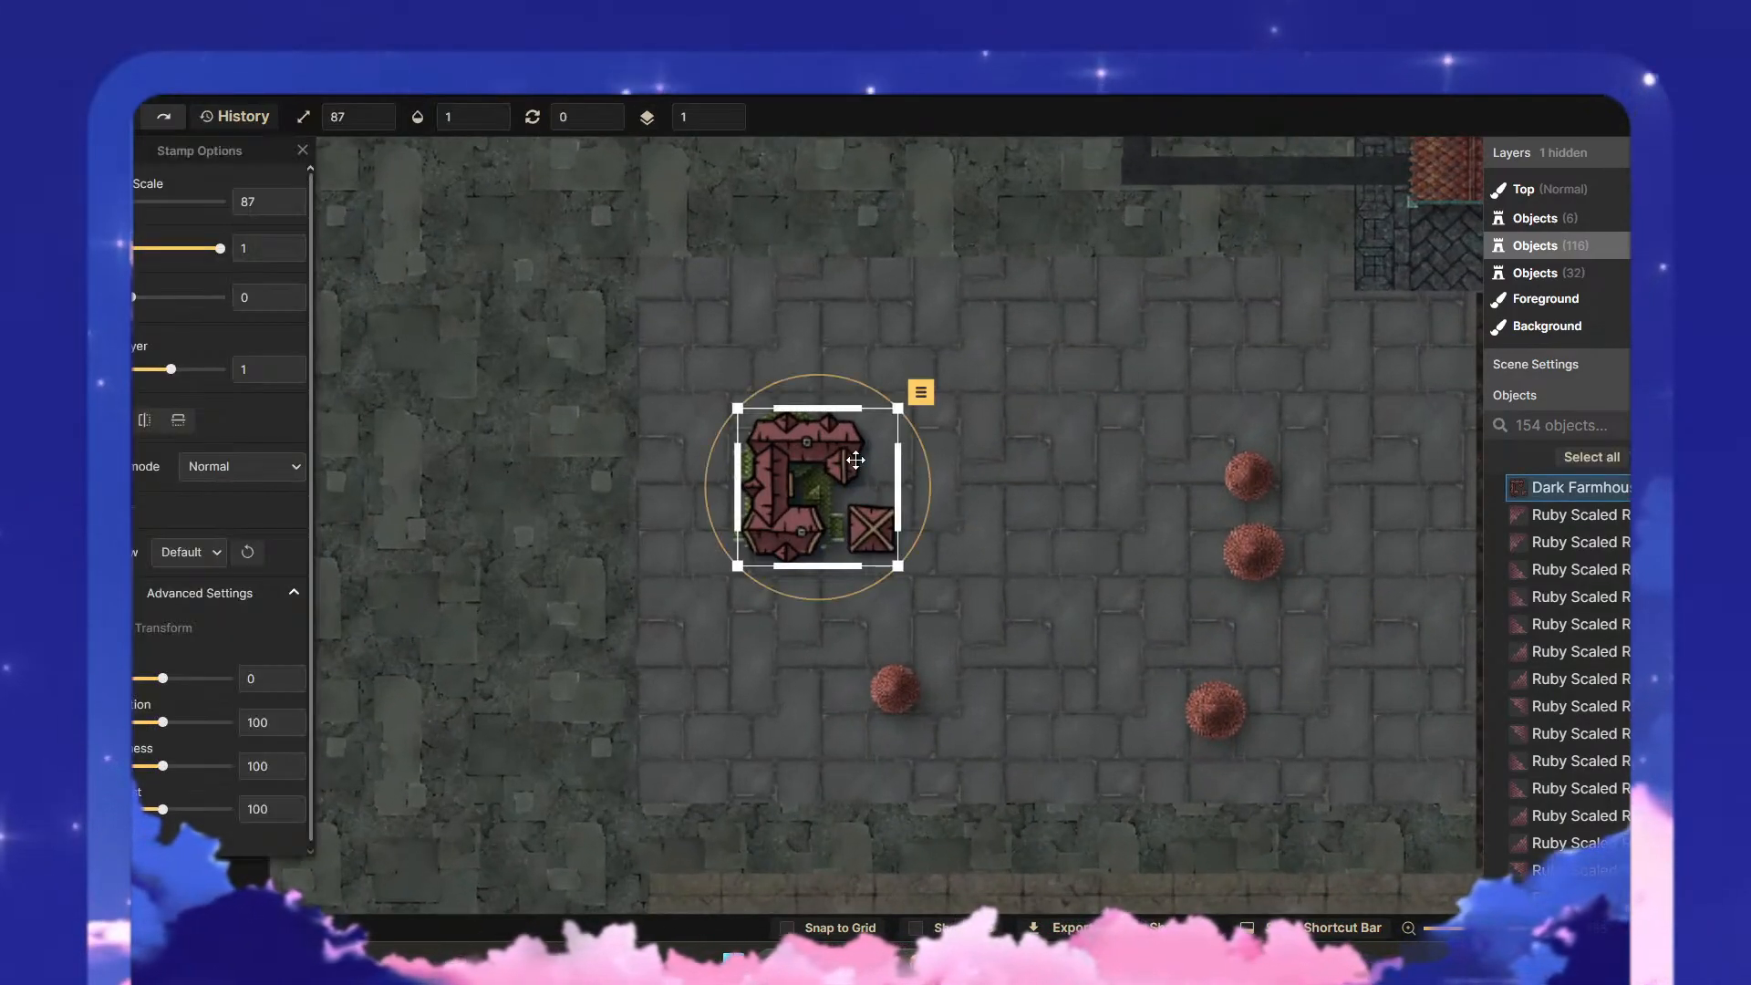
key("Delete")
left_click(822, 476)
key("Delete")
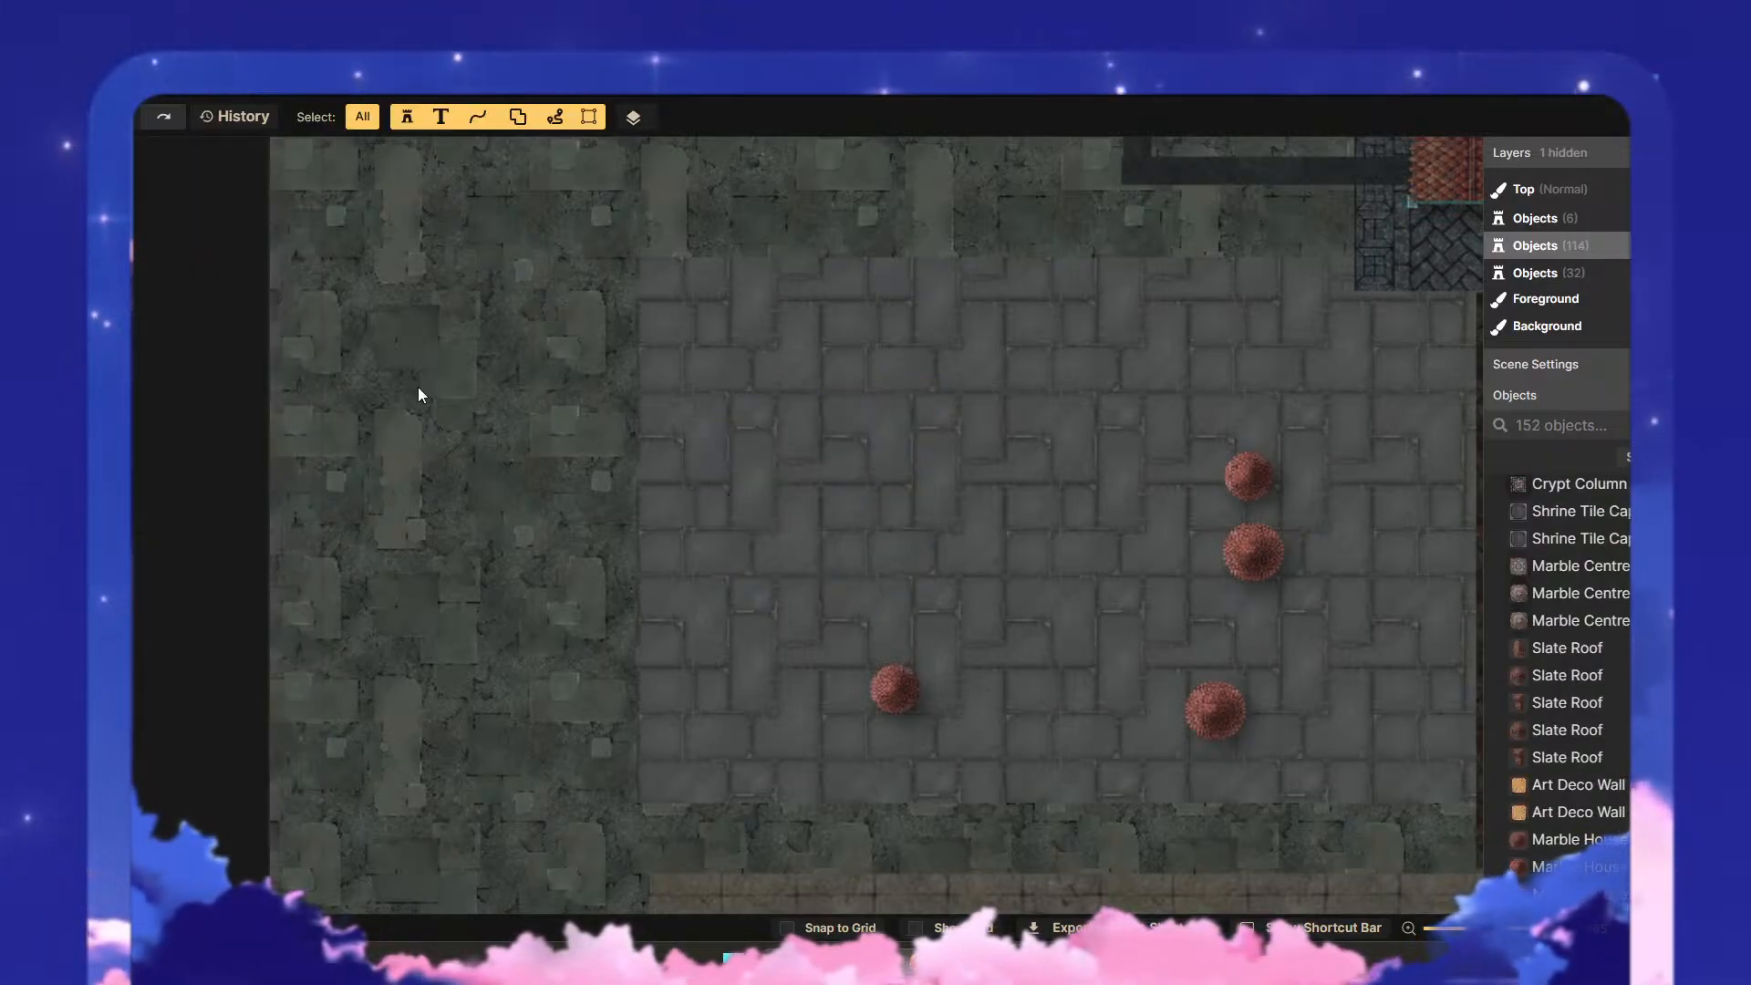
- Reopen the stamp catalog and browse the Fantasy Battlemaps sets Nordic: Environment, Market and Jungle: Temple
left_click(72, 267)
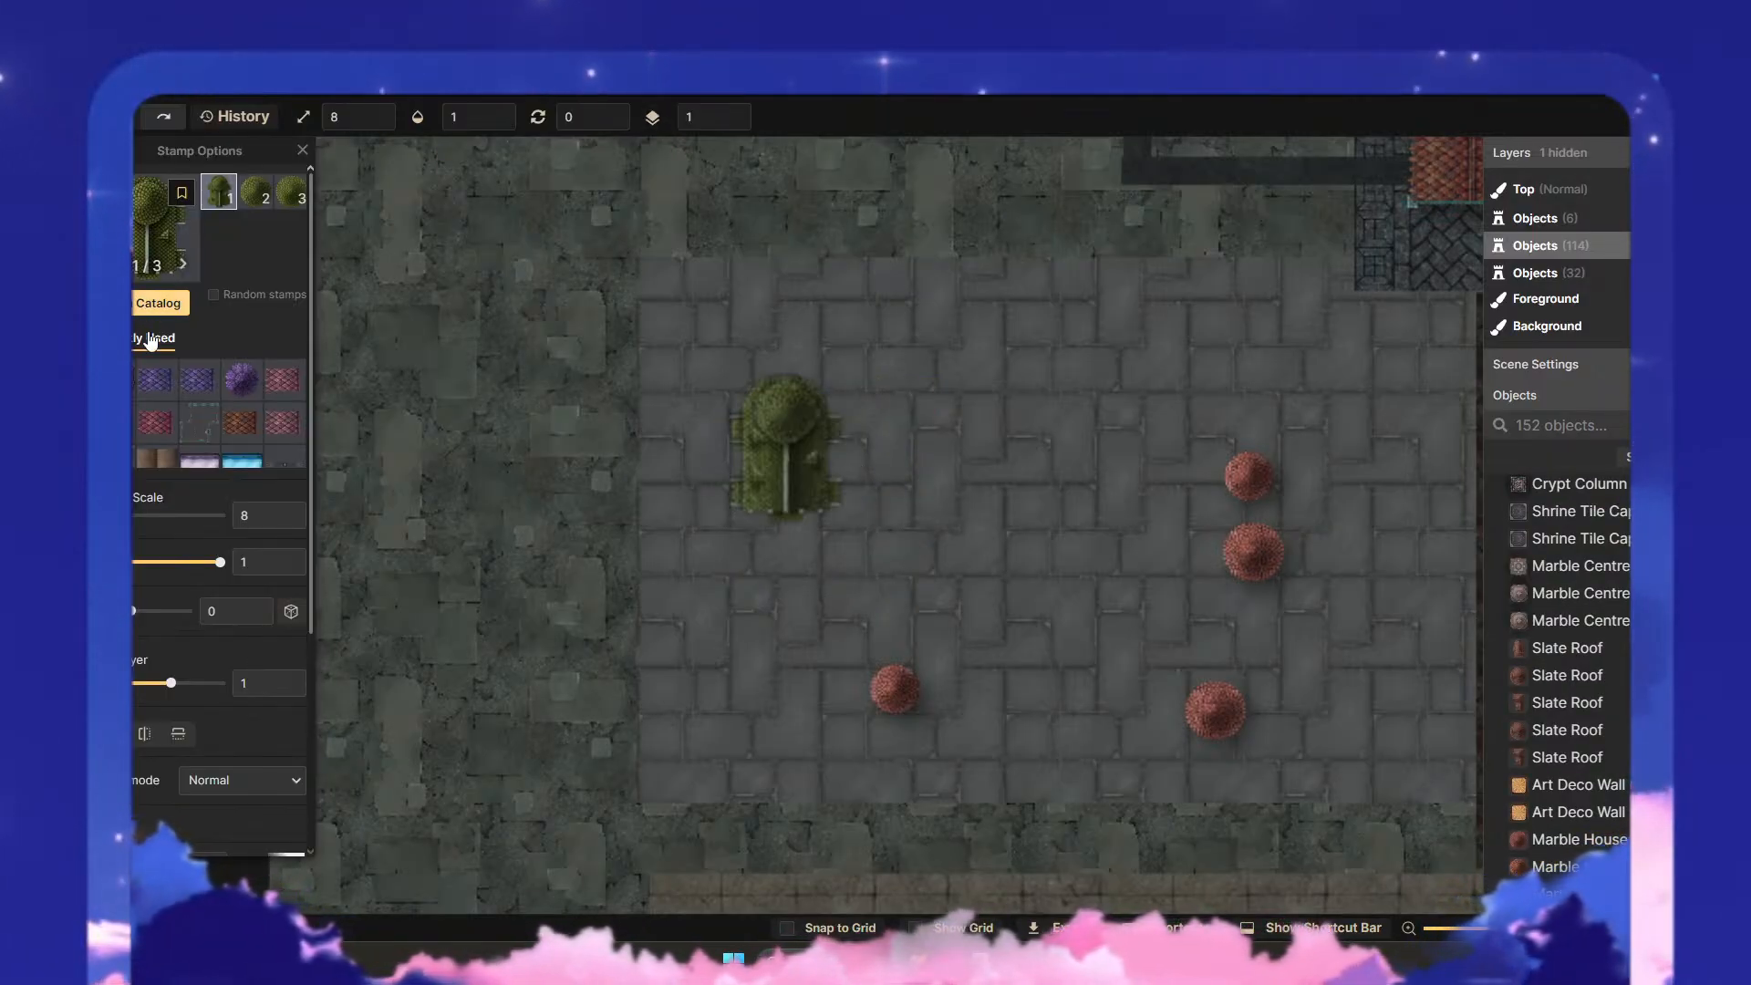
left_click(158, 303)
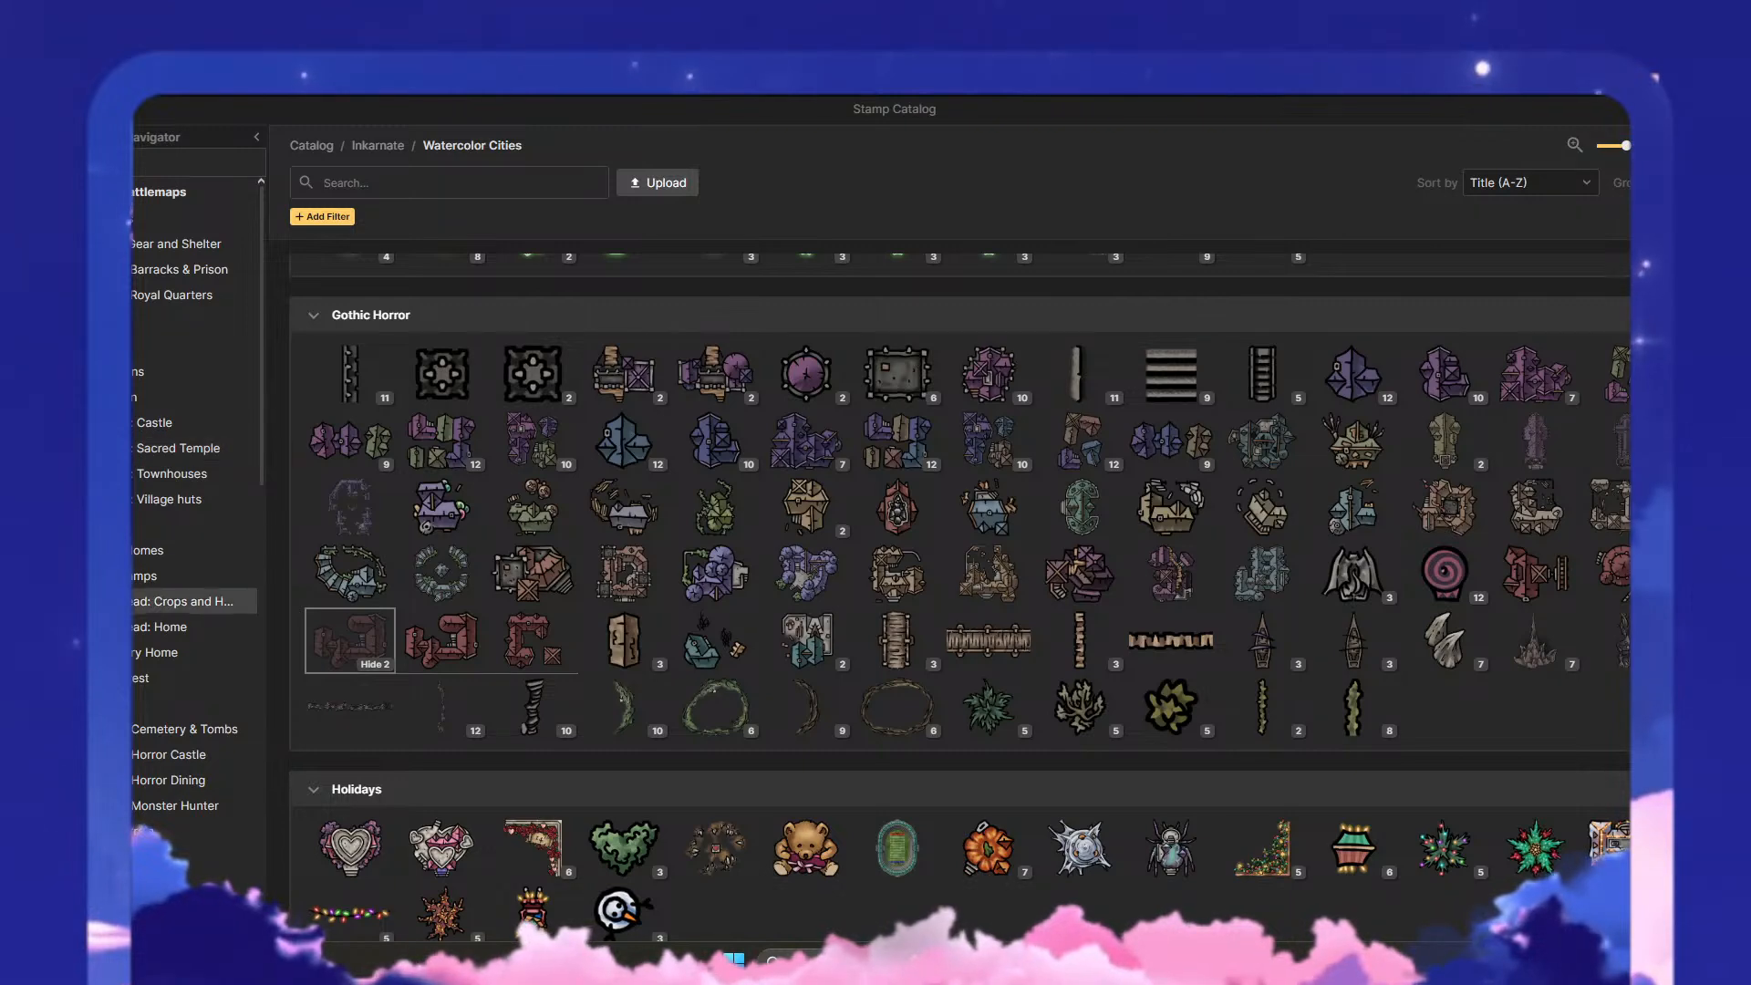
scroll(153, 766, "down", 5)
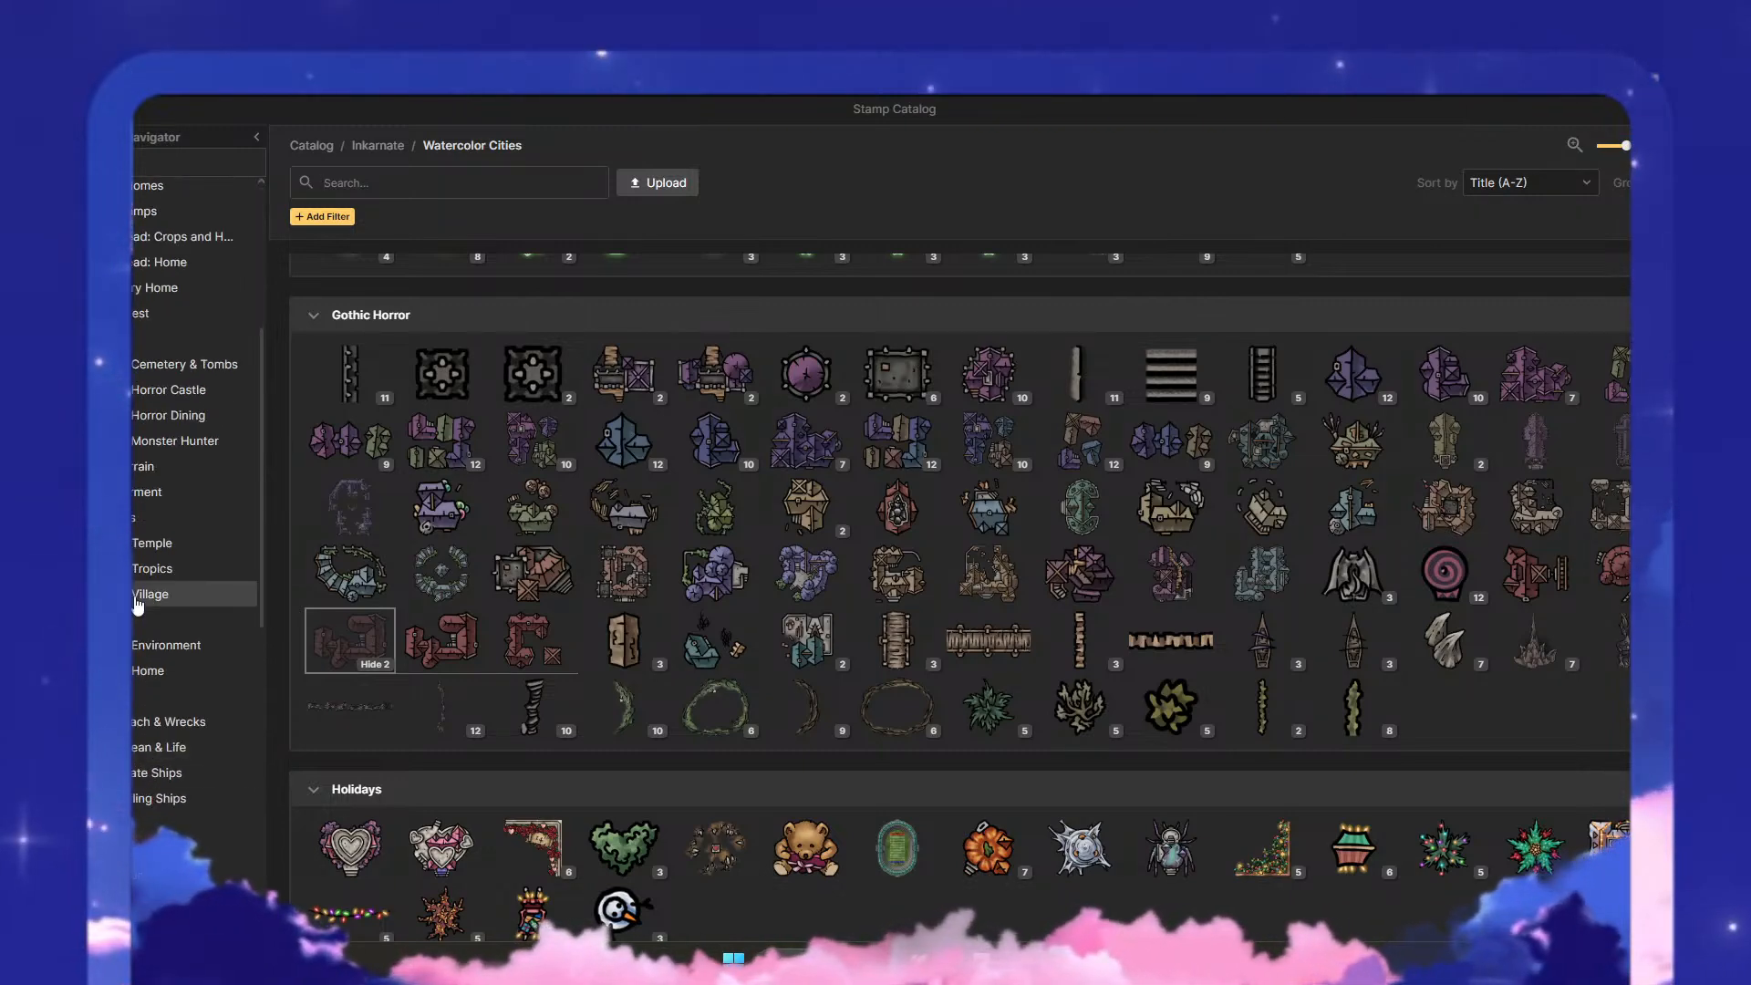
left_click(142, 645)
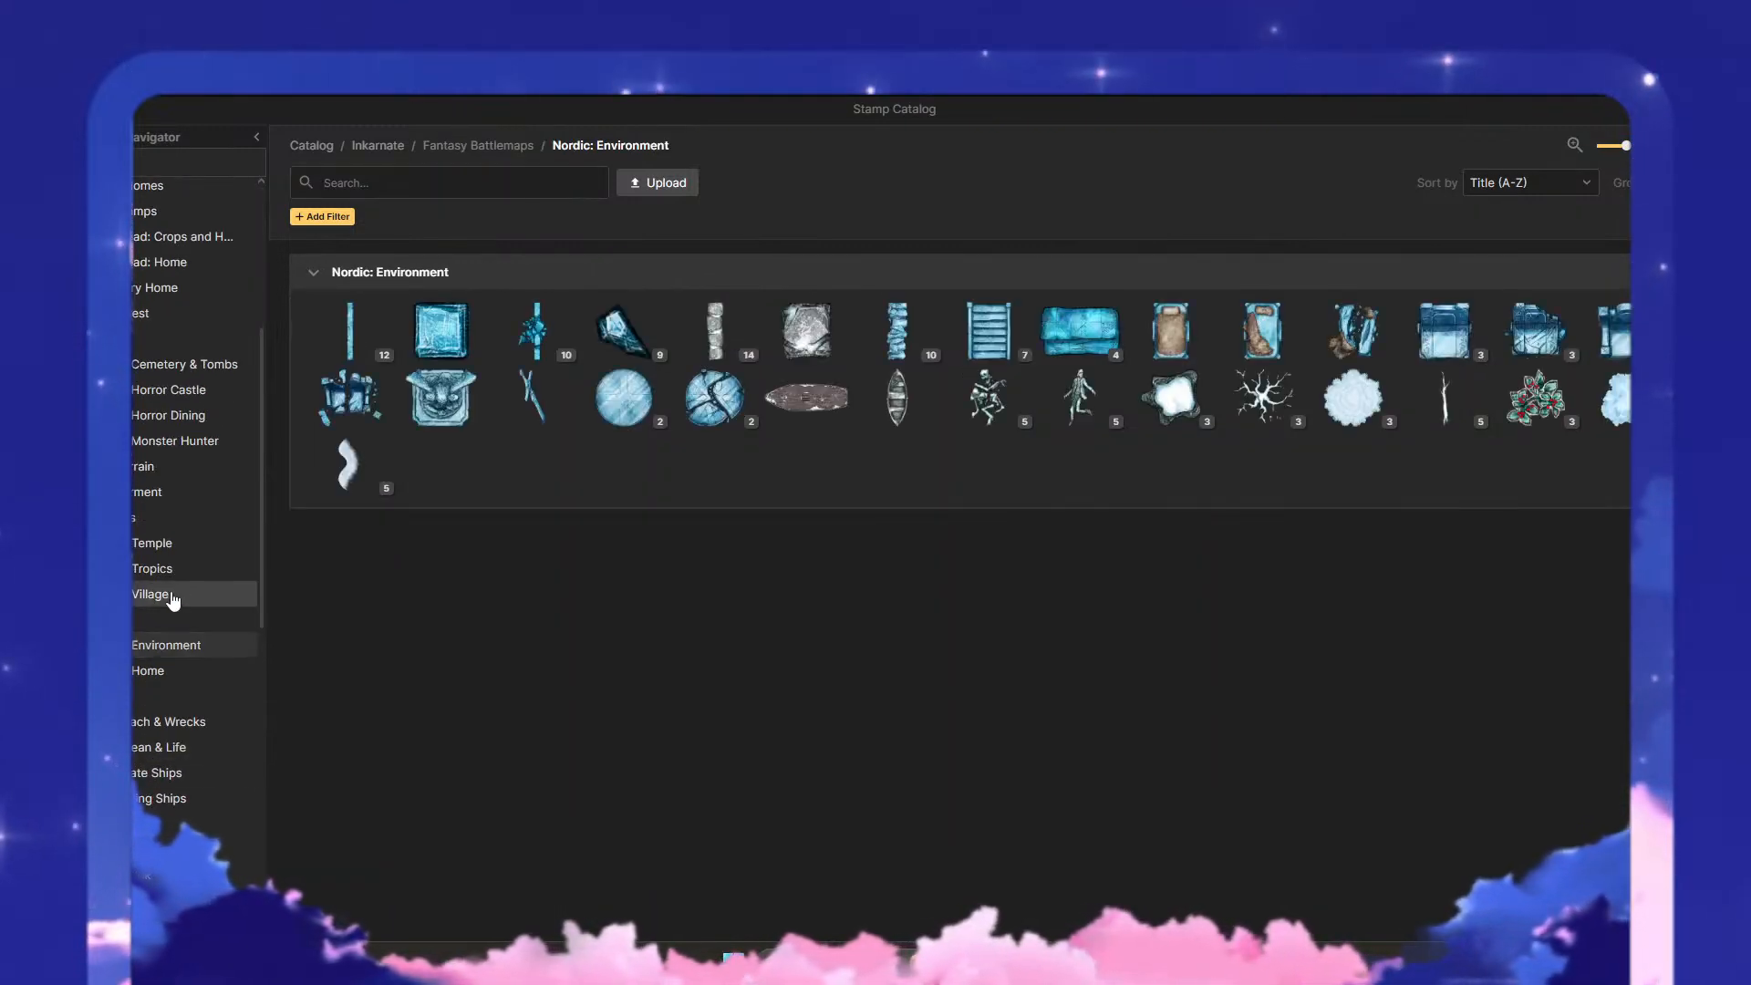
left_click(171, 600)
left_click(151, 620)
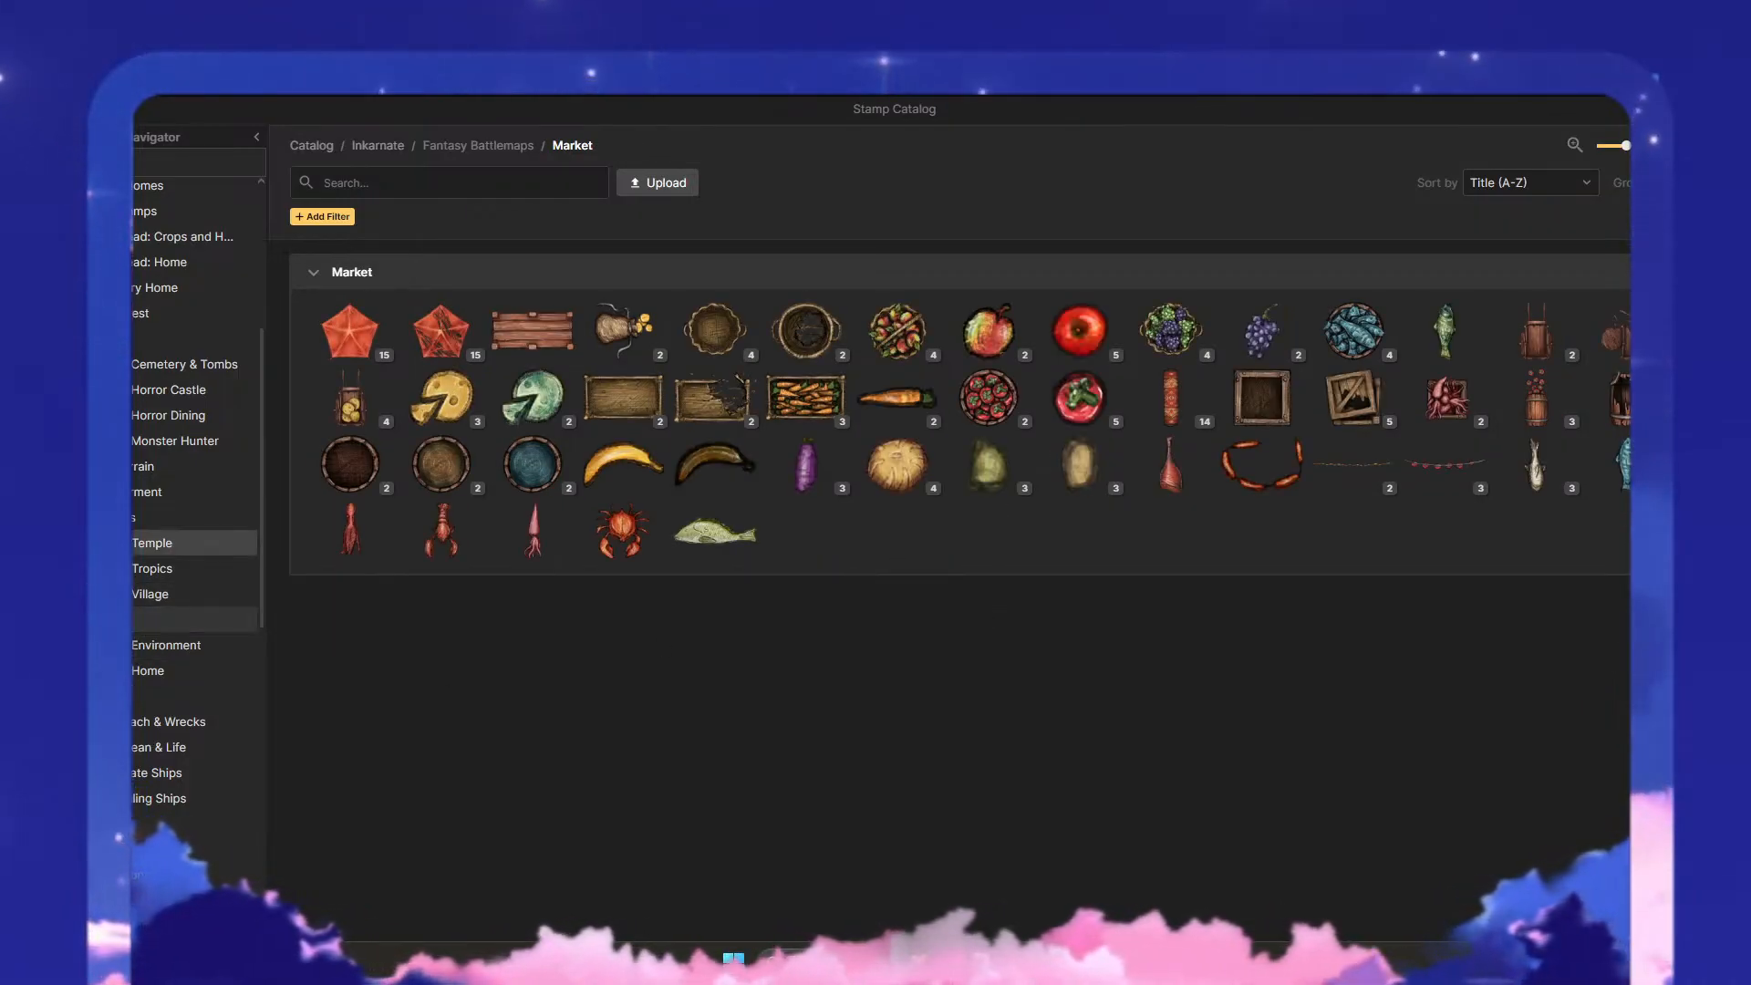
left_click(151, 542)
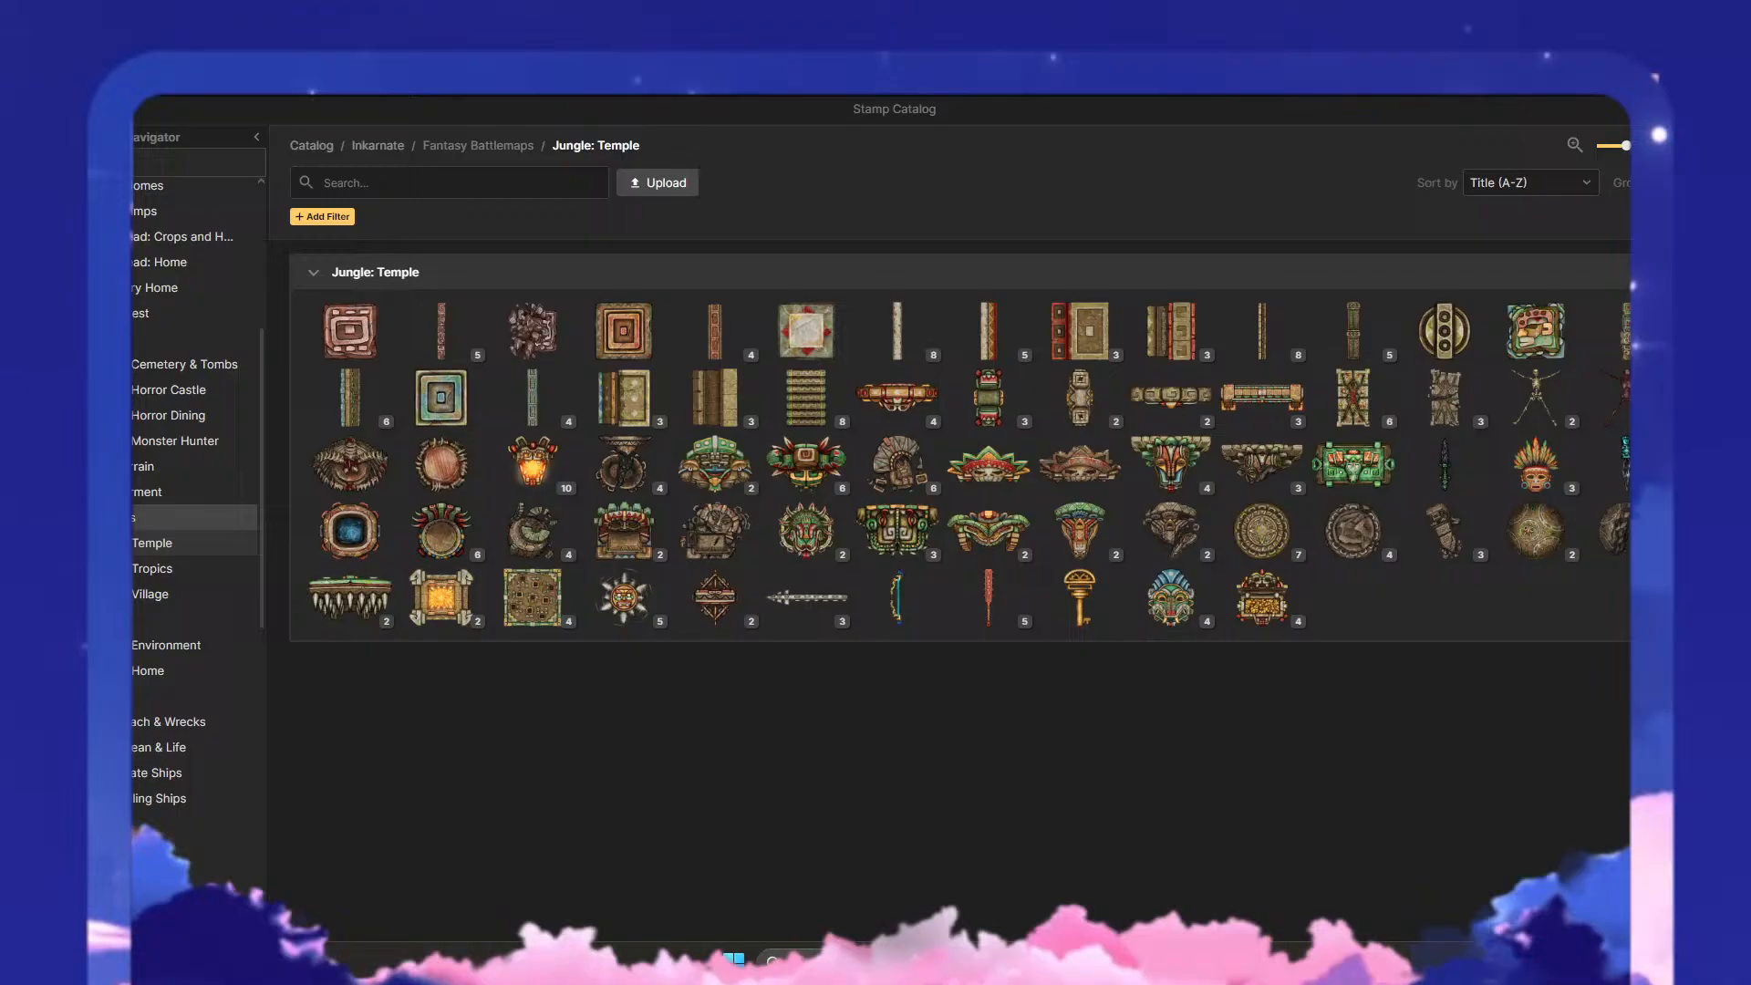
- Place the clustered-dome variant of Slate Toothed Roofs from Gothic: Monster Hunter in the grey paved district at scale 8
left_click(137, 440)
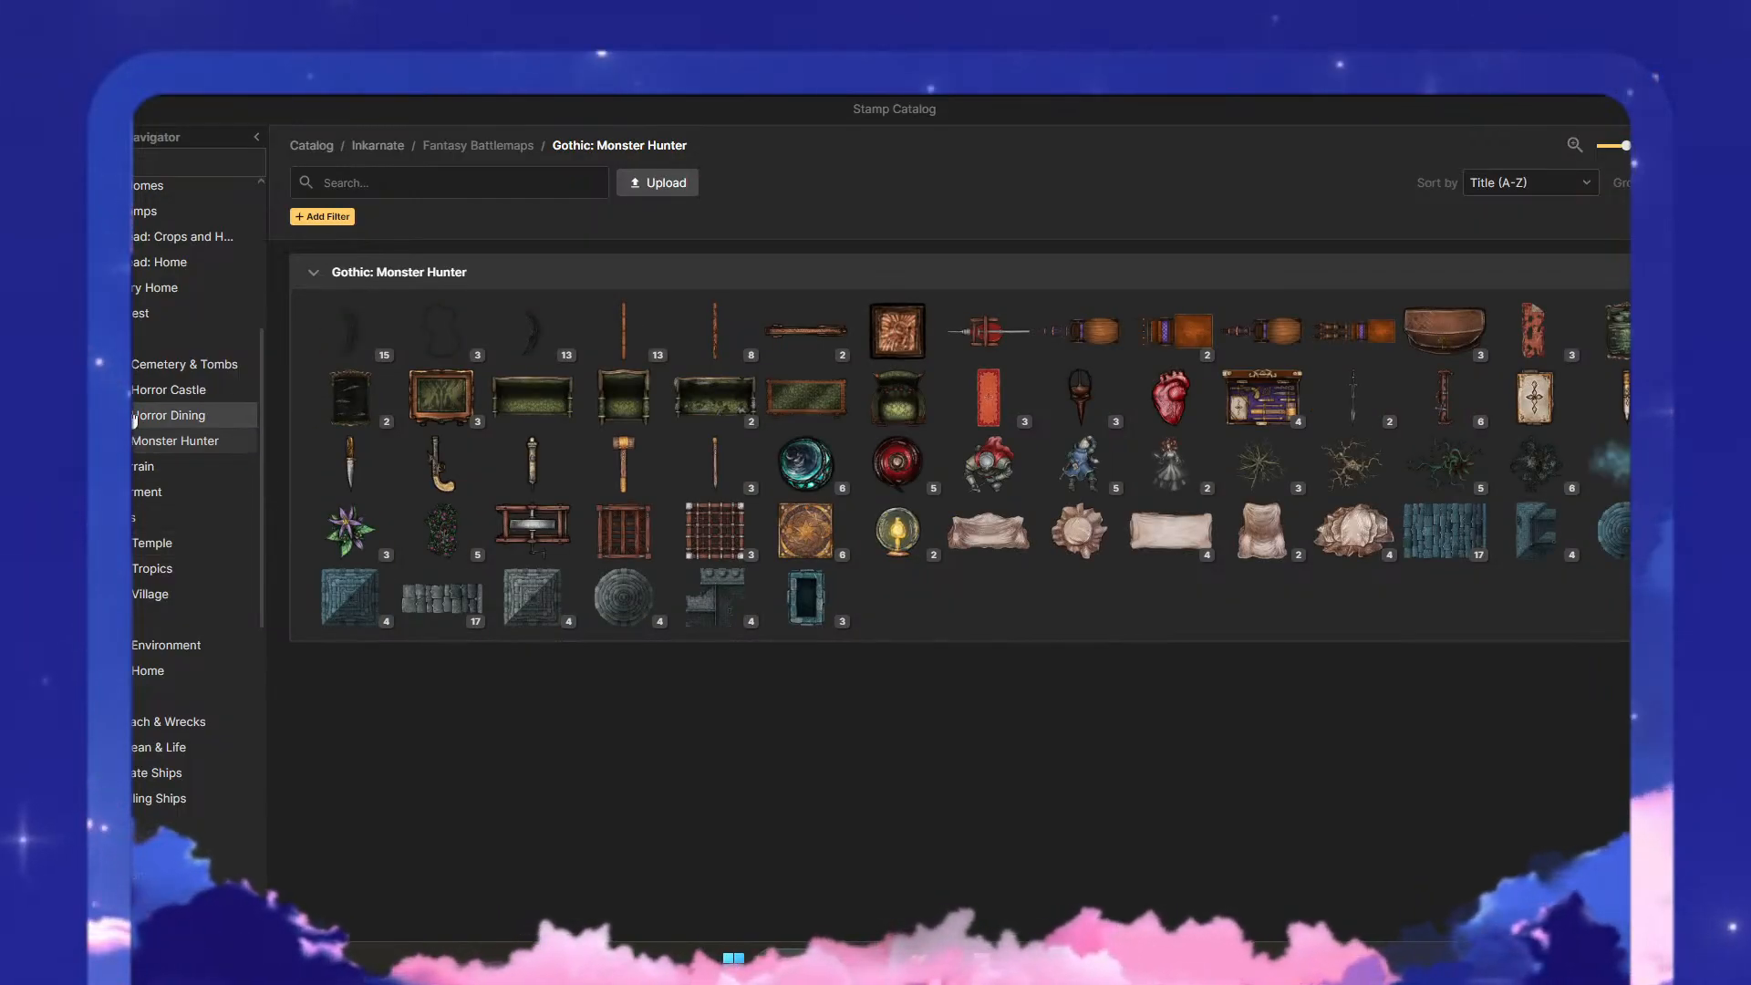
left_click(1553, 550)
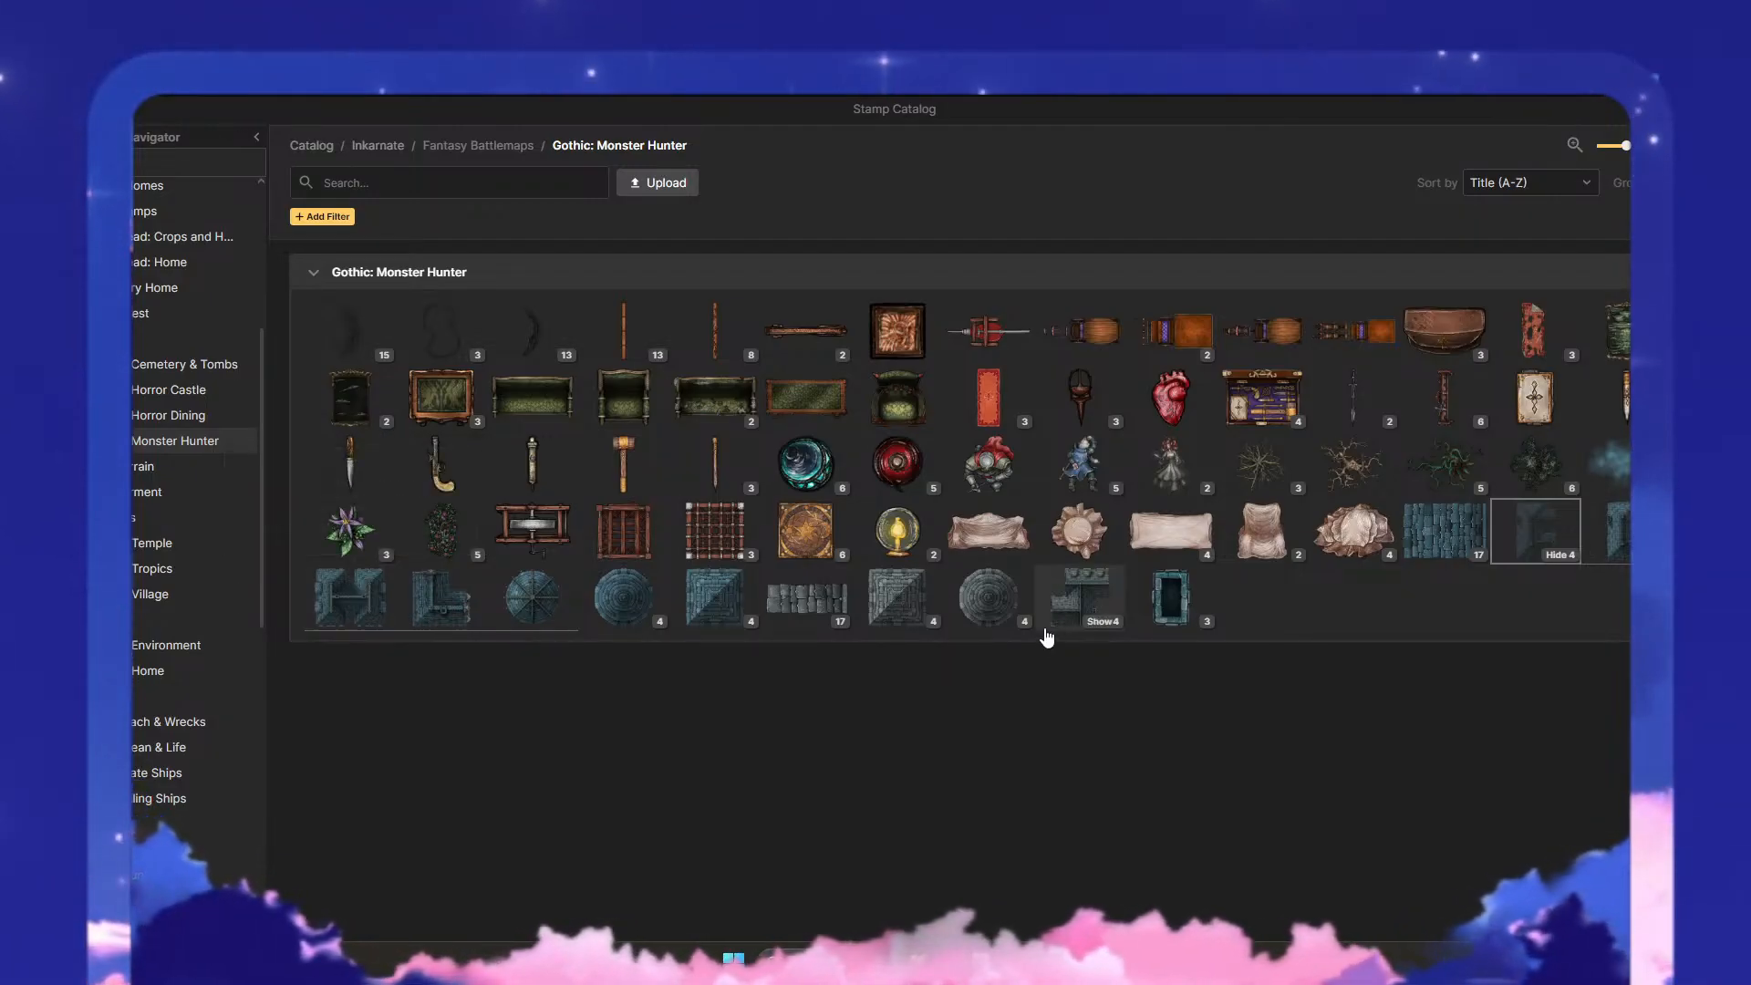
left_click(1088, 630)
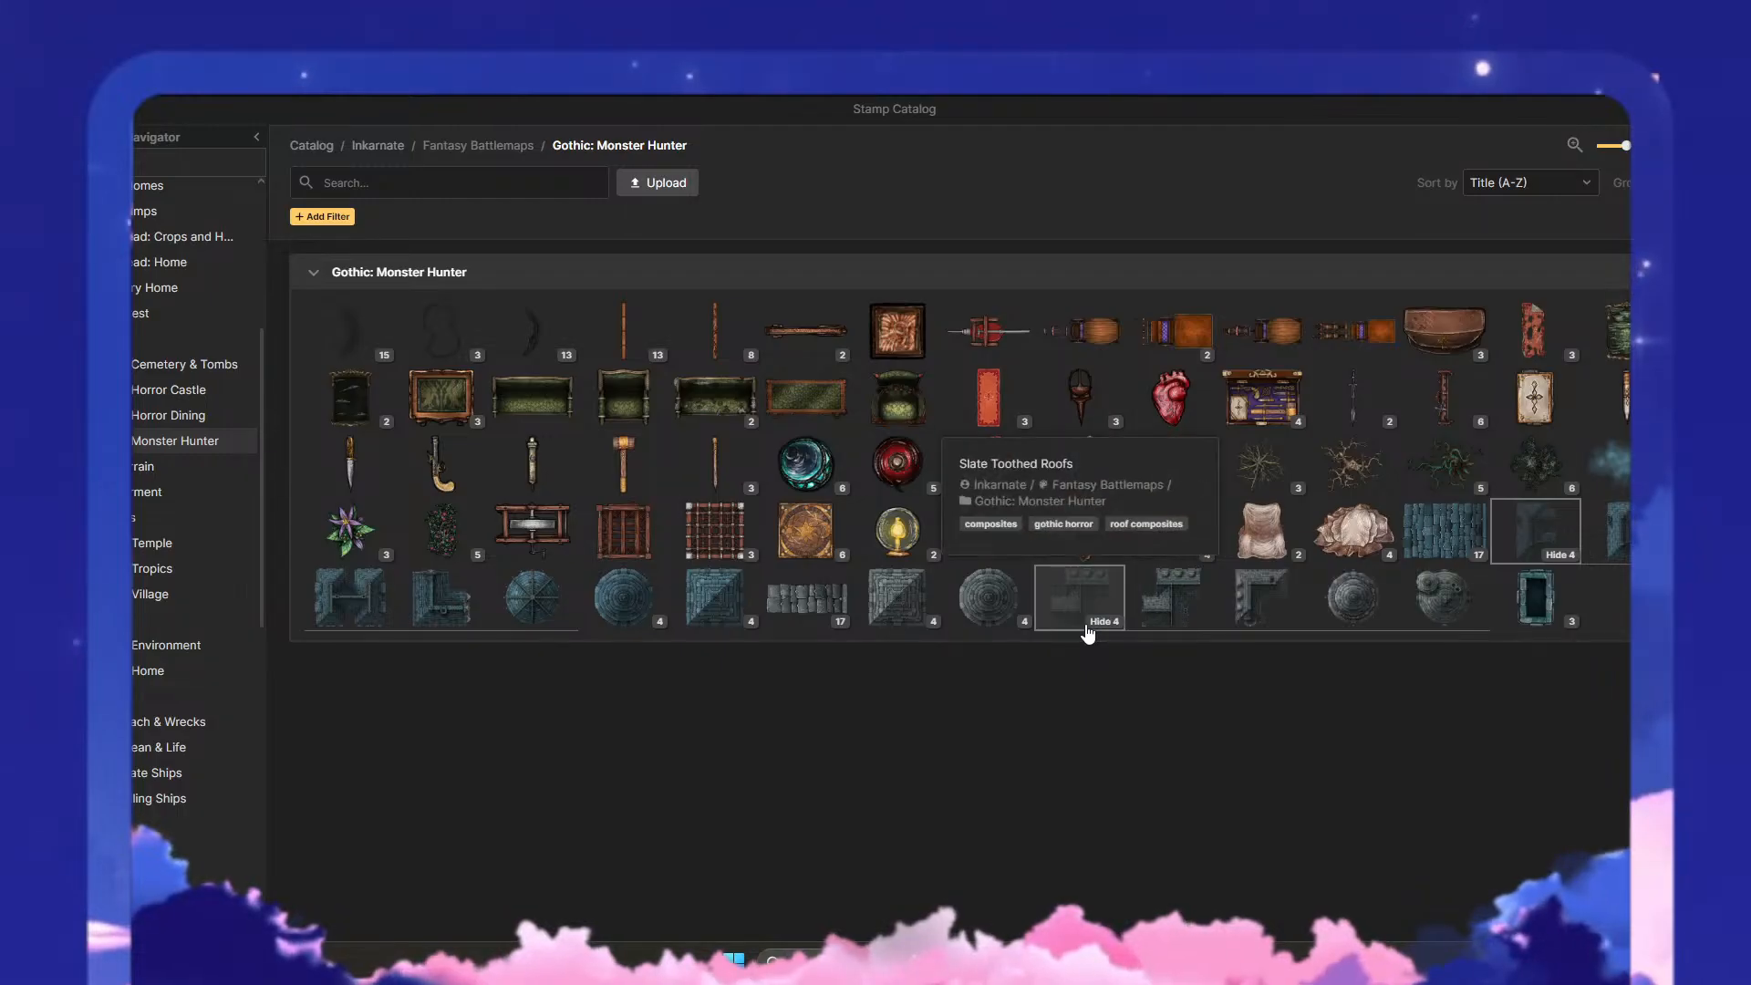
left_click(1443, 594)
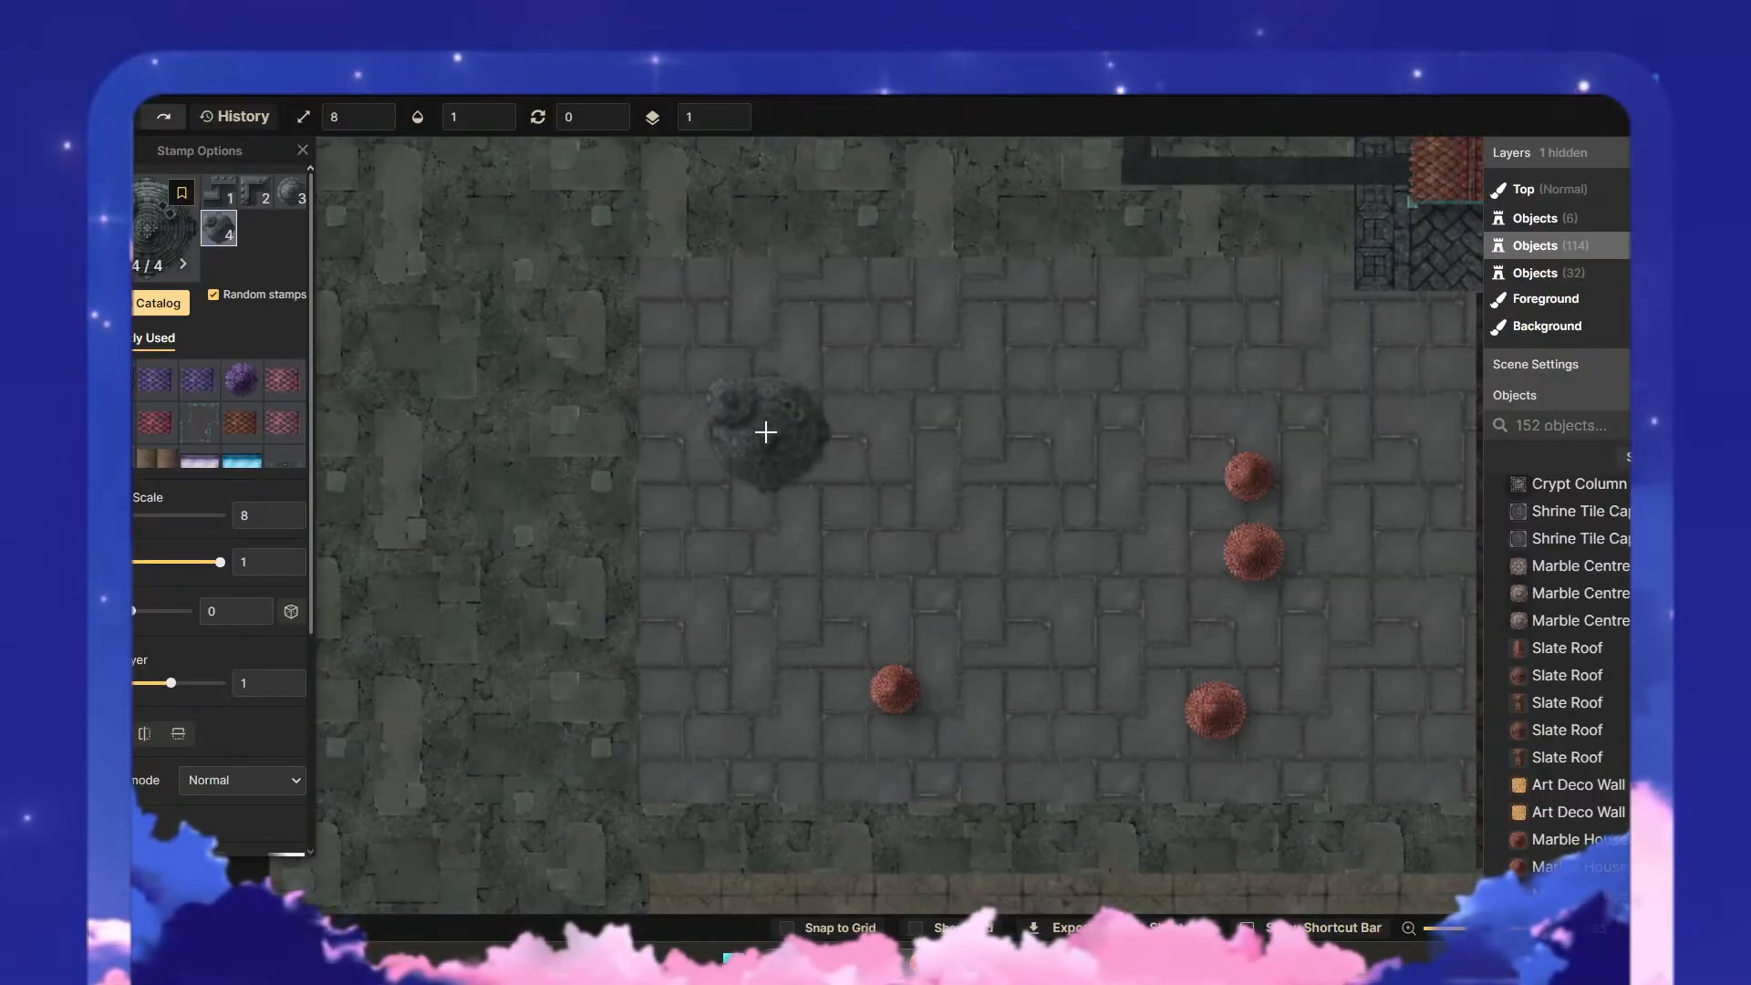
left_click(762, 405)
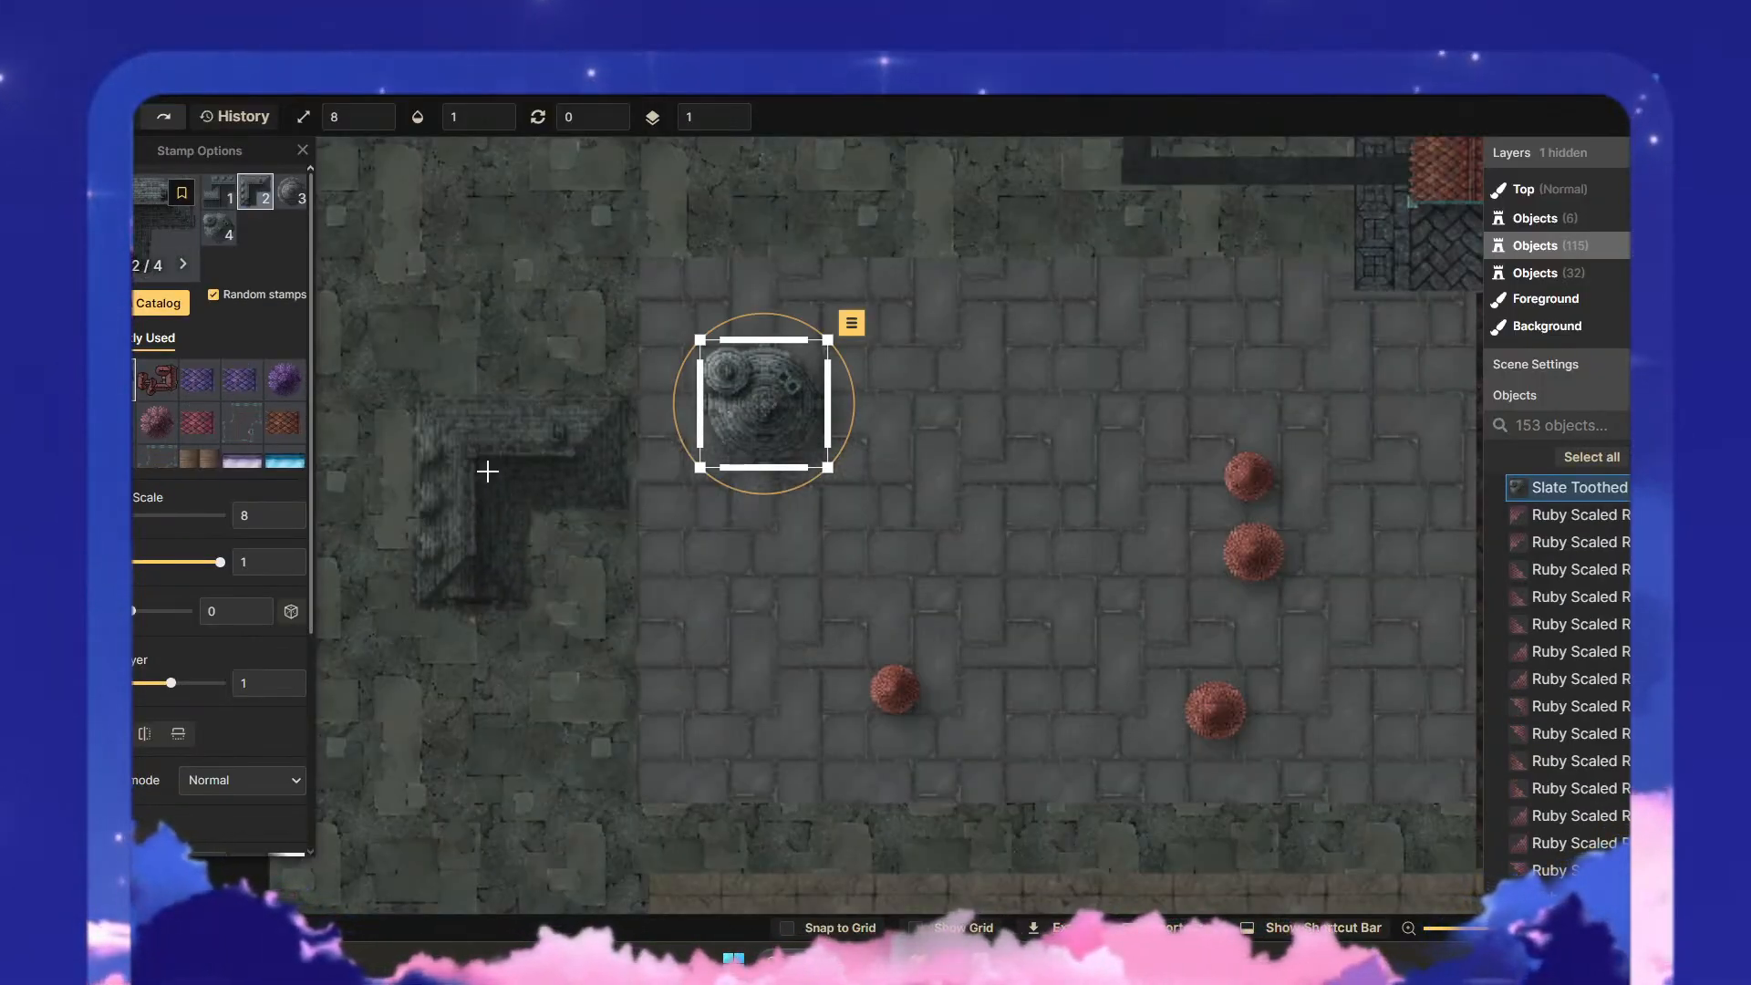
- Place the small round Slate Toothed Roofs variant below the clustered dome, and the L-shaped variant beneath it
left_click(289, 199)
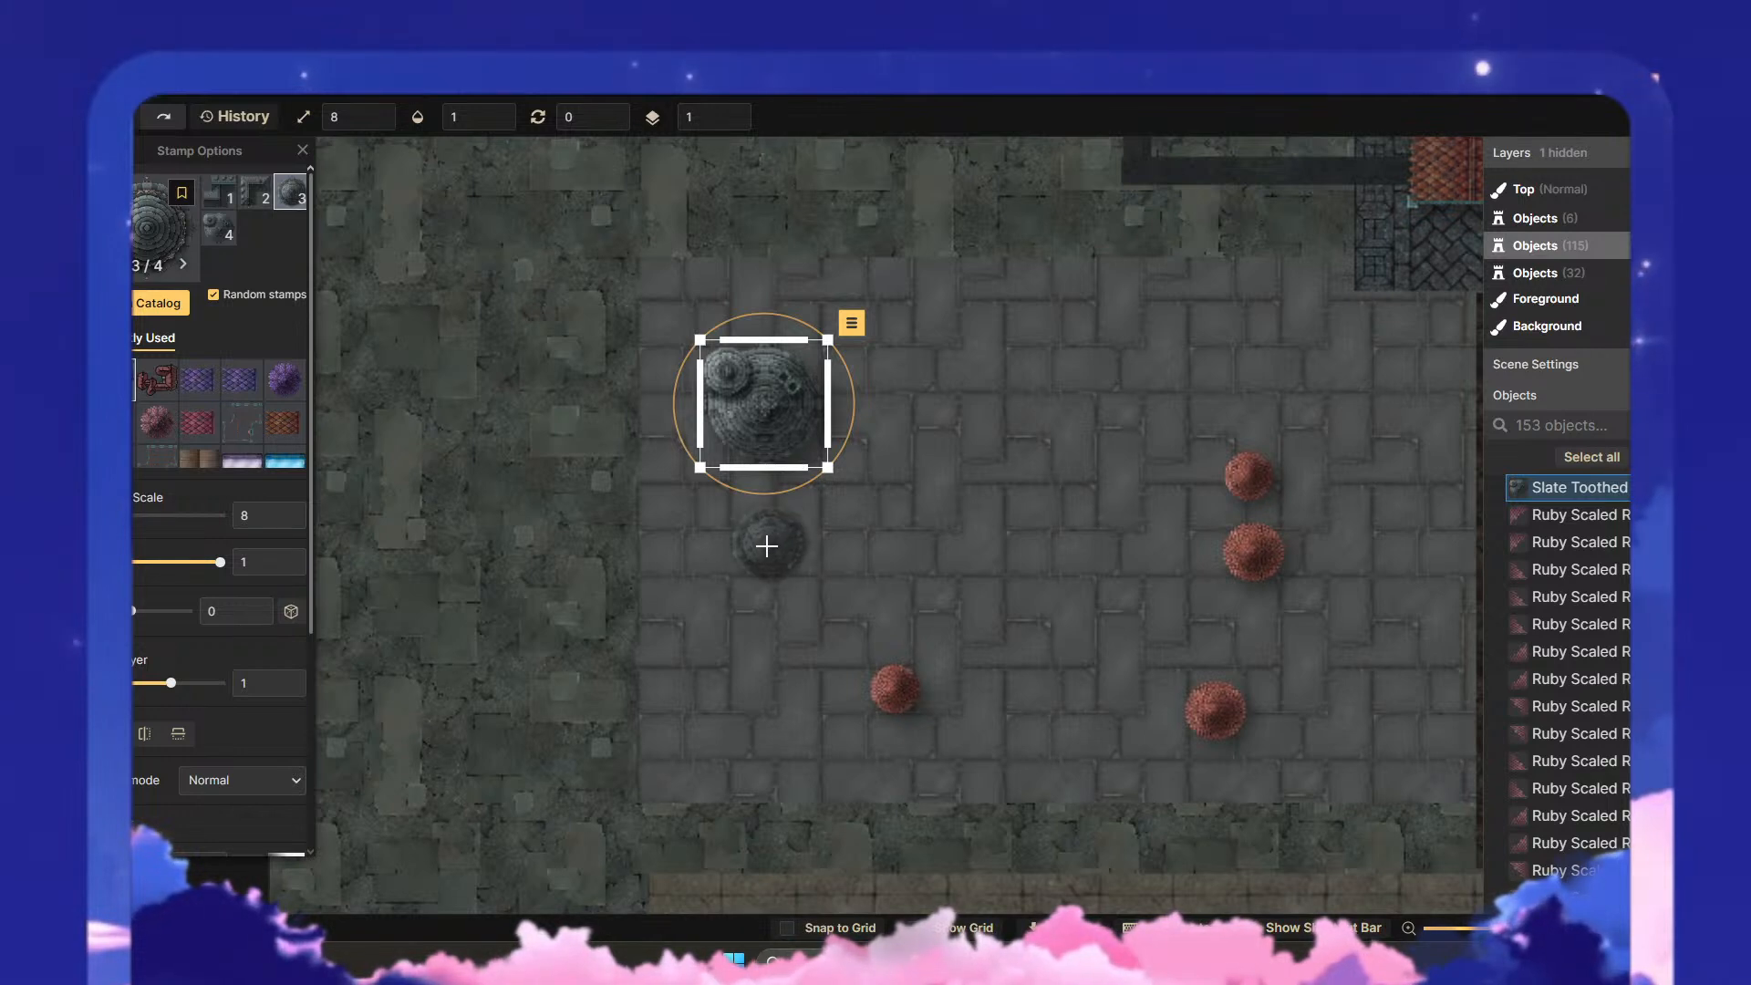
left_click(768, 502)
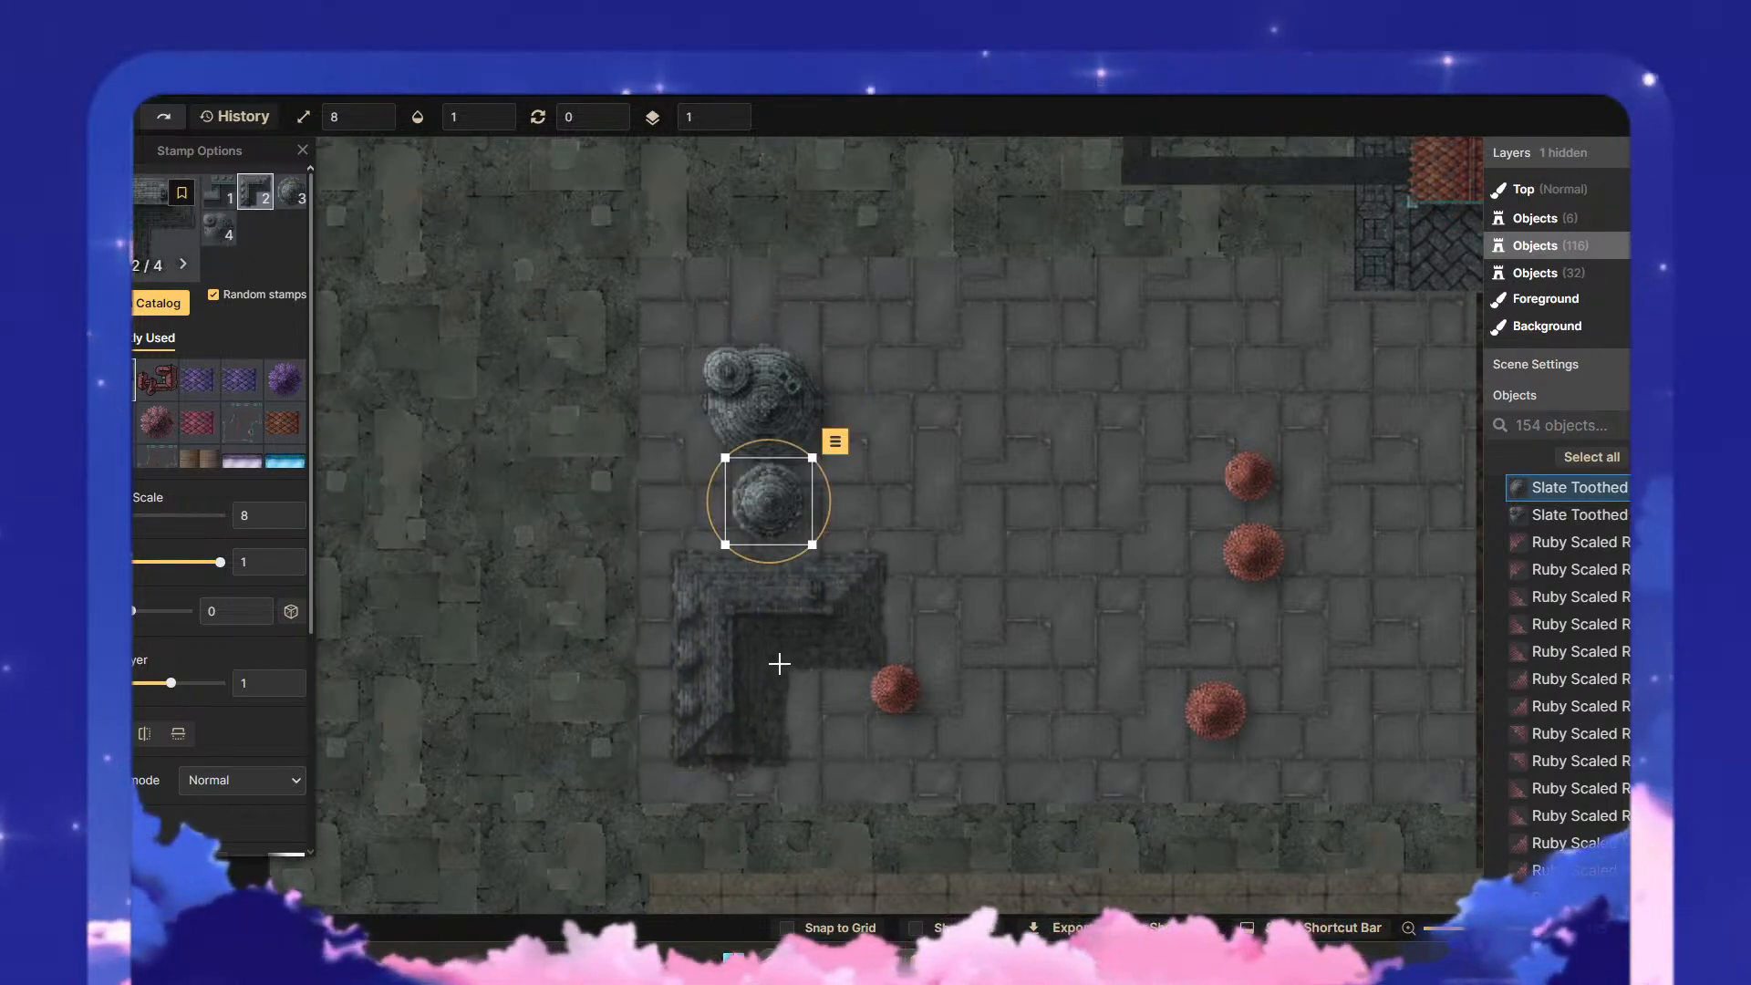
left_click(771, 663)
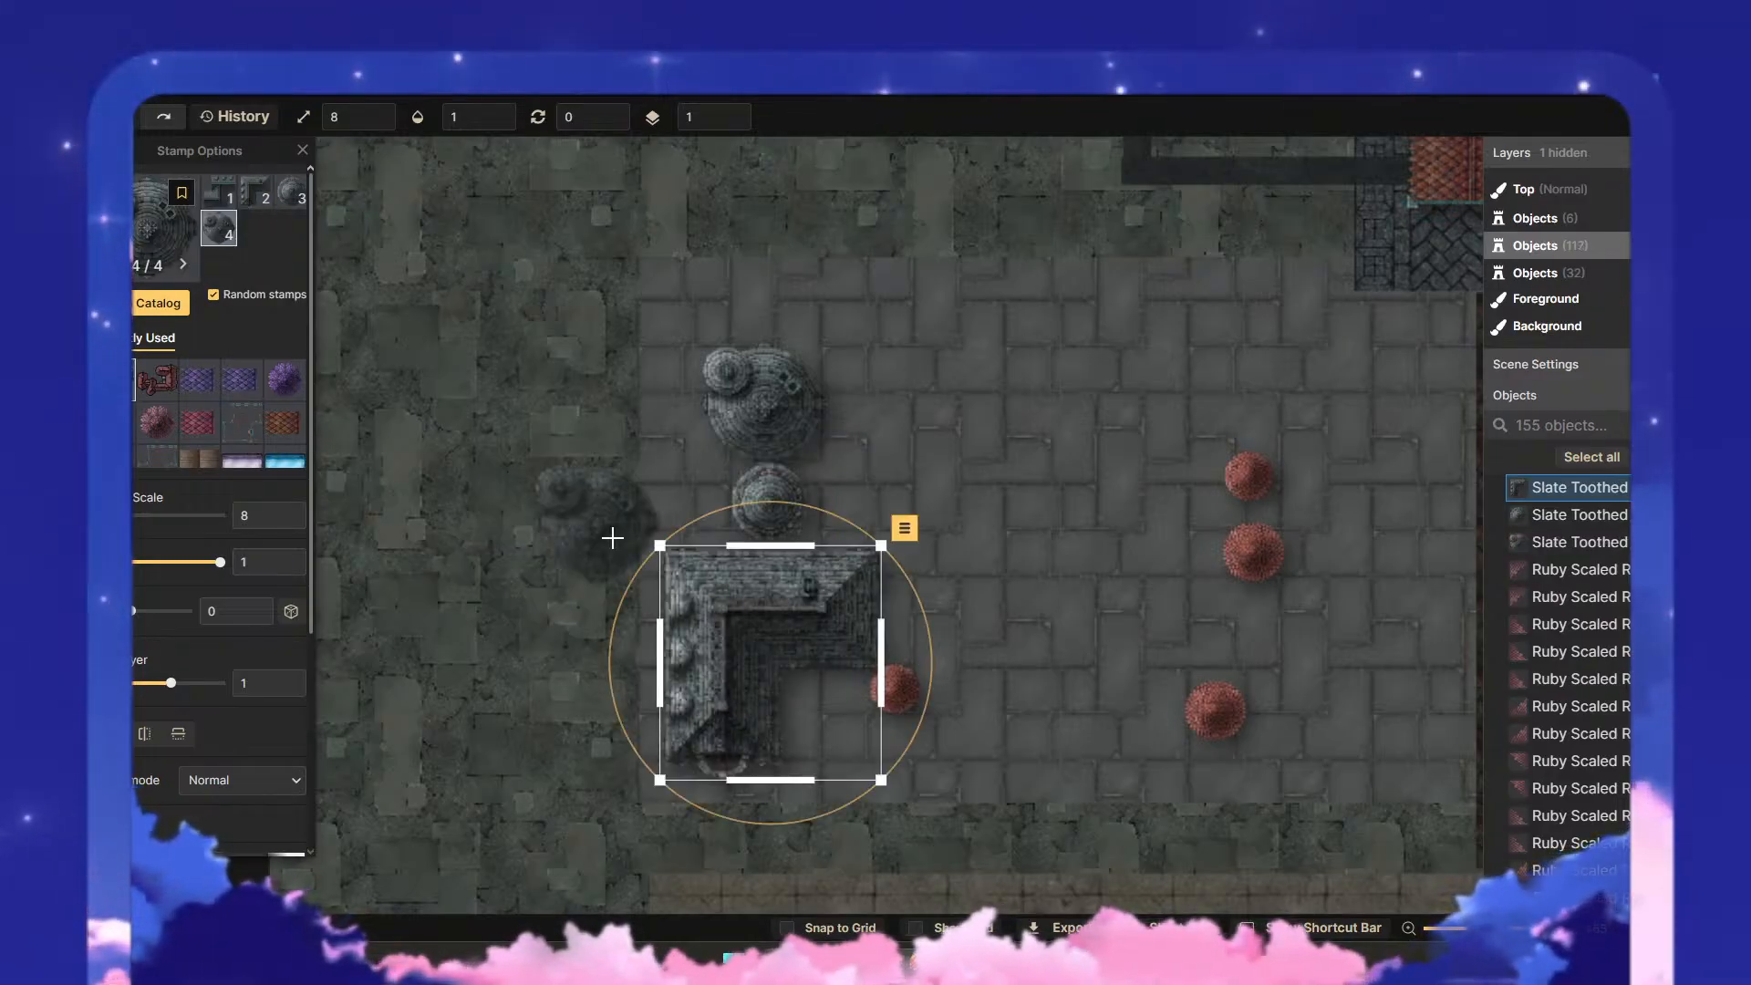
- Move the clustered dome and the small round slate roof towards the middle of the paved district
key("s")
left_click_drag(898, 452, 971, 474)
left_click_drag(758, 506, 970, 373)
left_click(1146, 505)
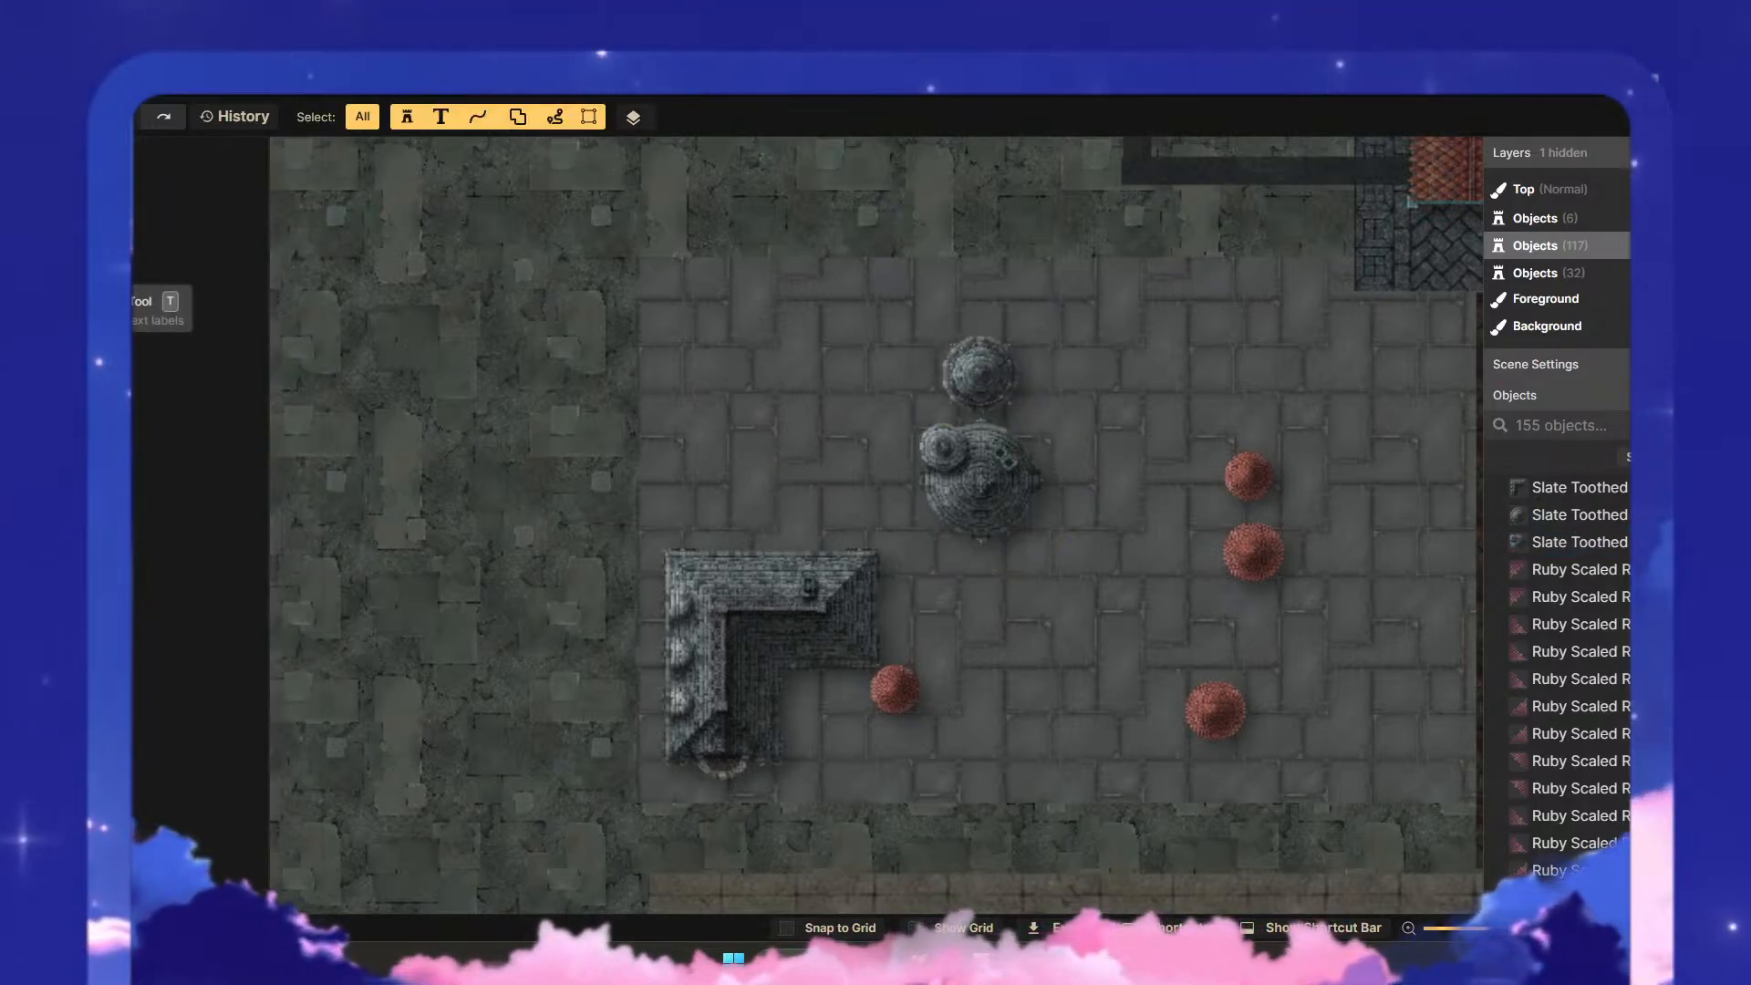
left_click(59, 116)
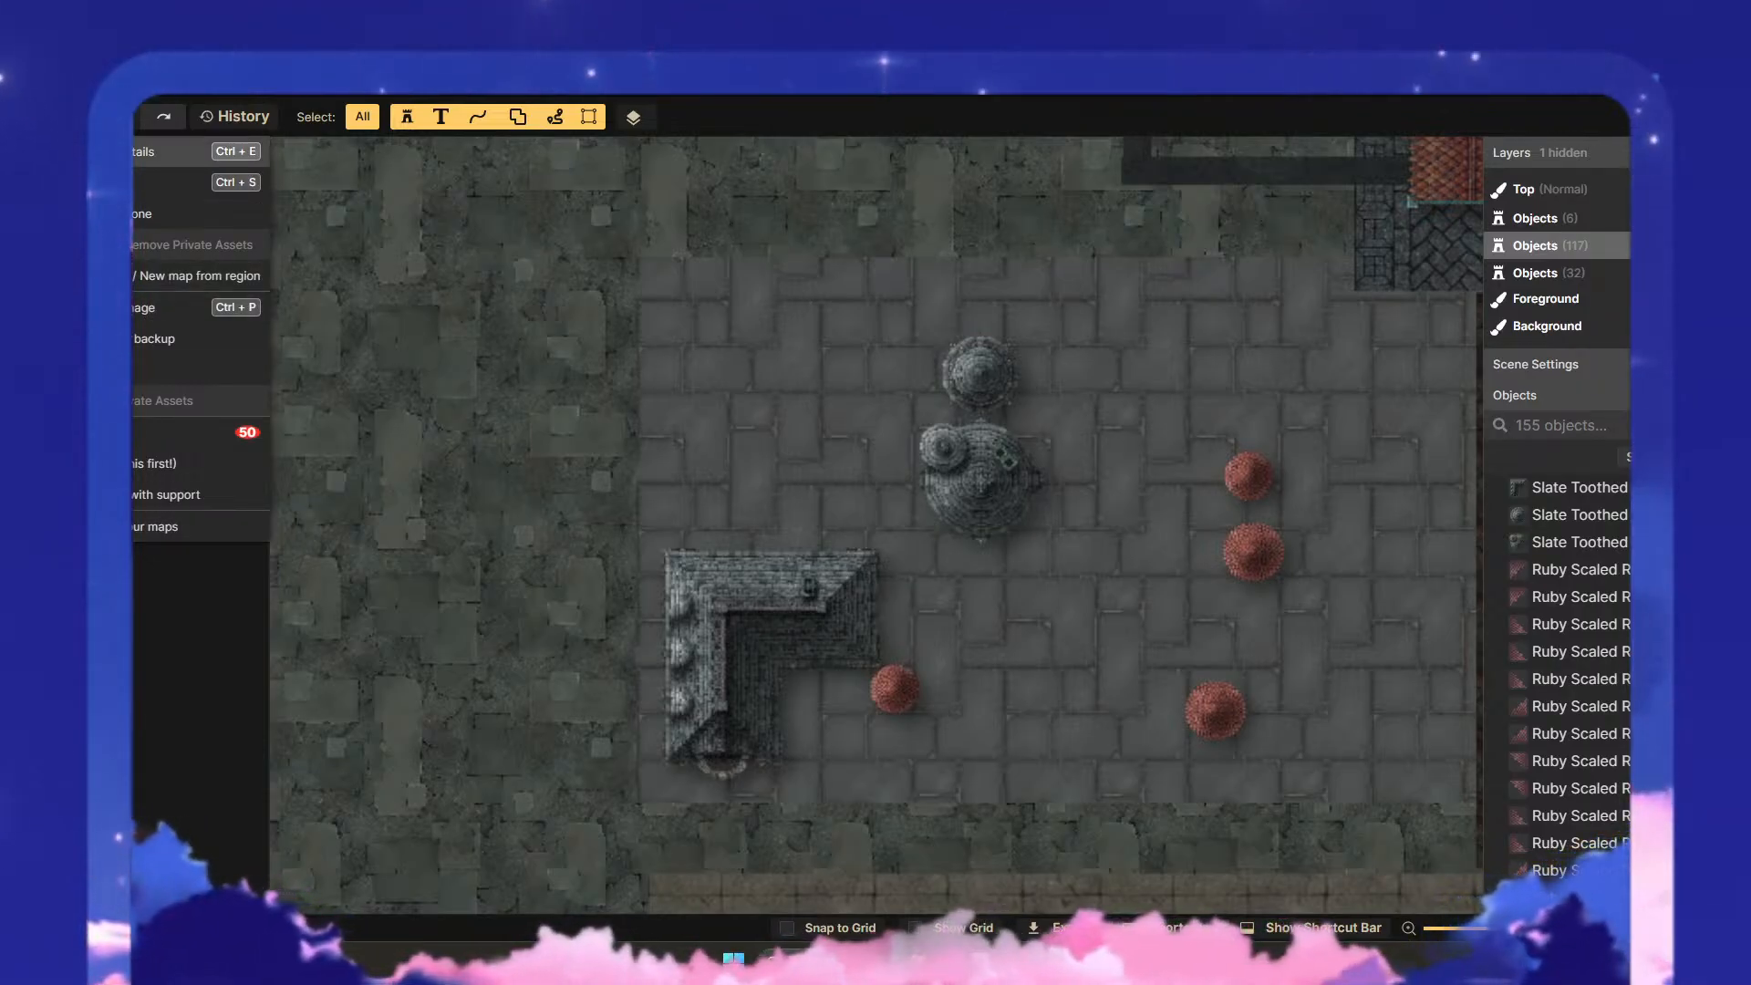
left_click(59, 117)
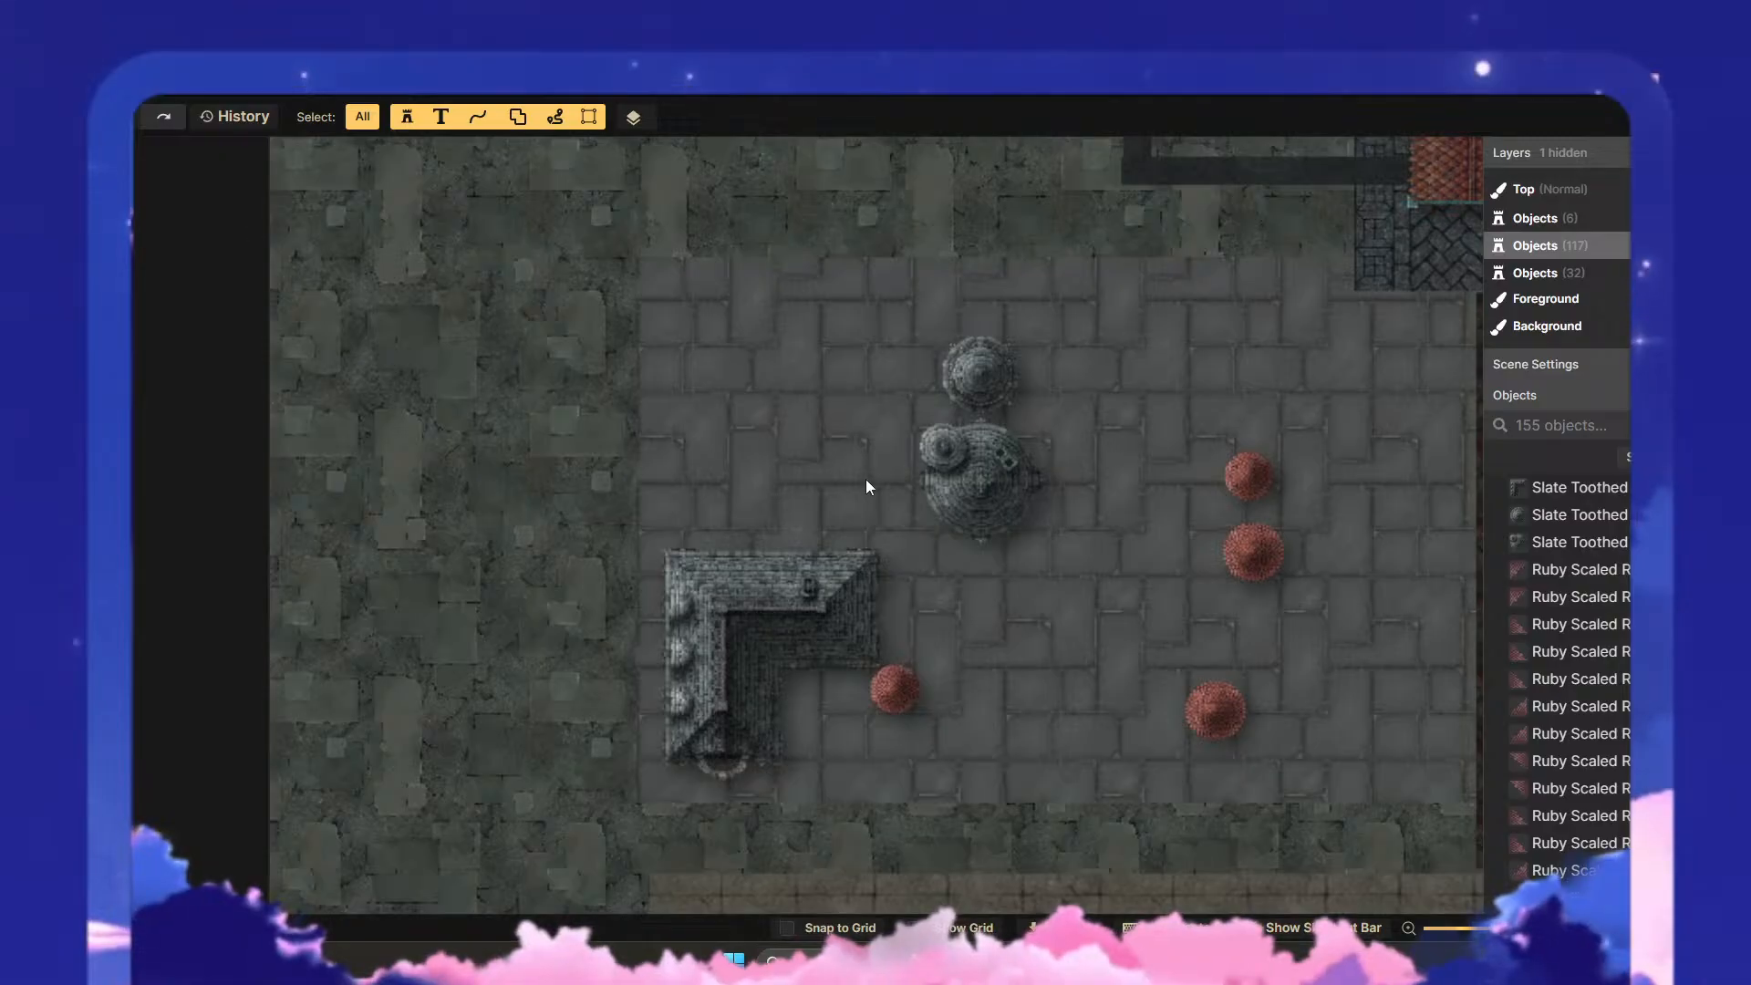
- Move the L-shaped slate roof to the paved district's upper-left corner and the clustered dome below it, scaling the dome to 9
left_click(828, 571)
left_click_drag(785, 588, 784, 328)
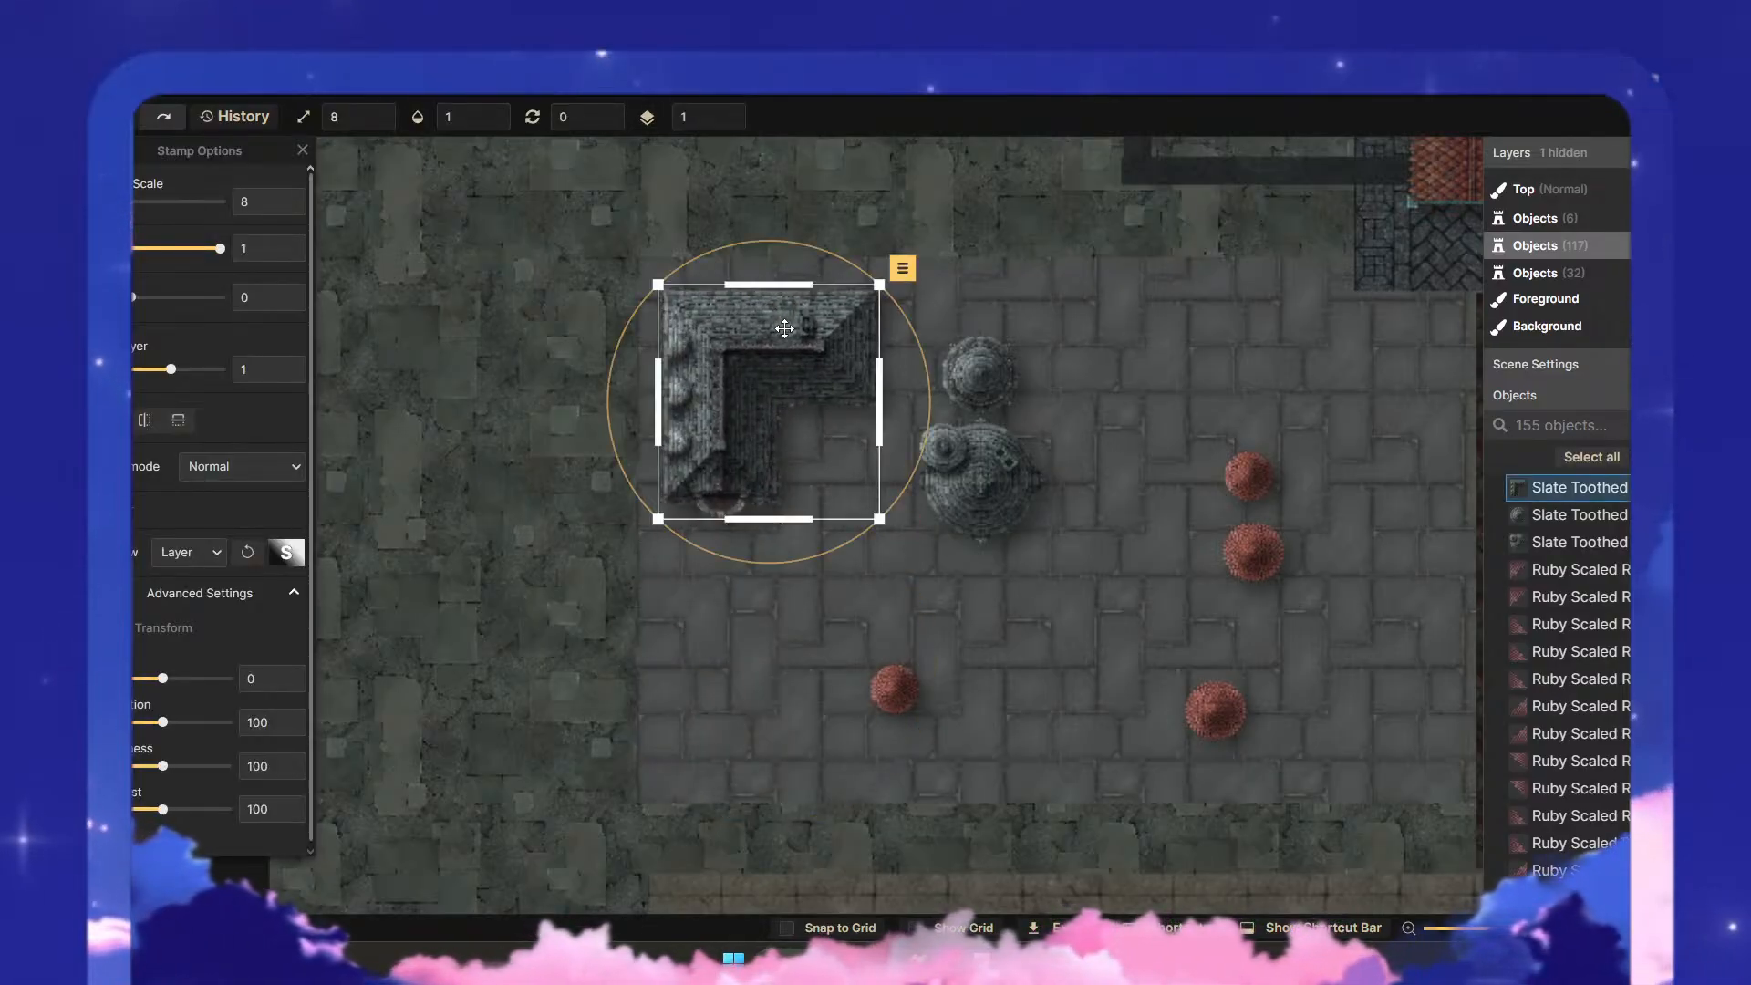
left_click(981, 483)
left_click_drag(981, 483, 746, 602)
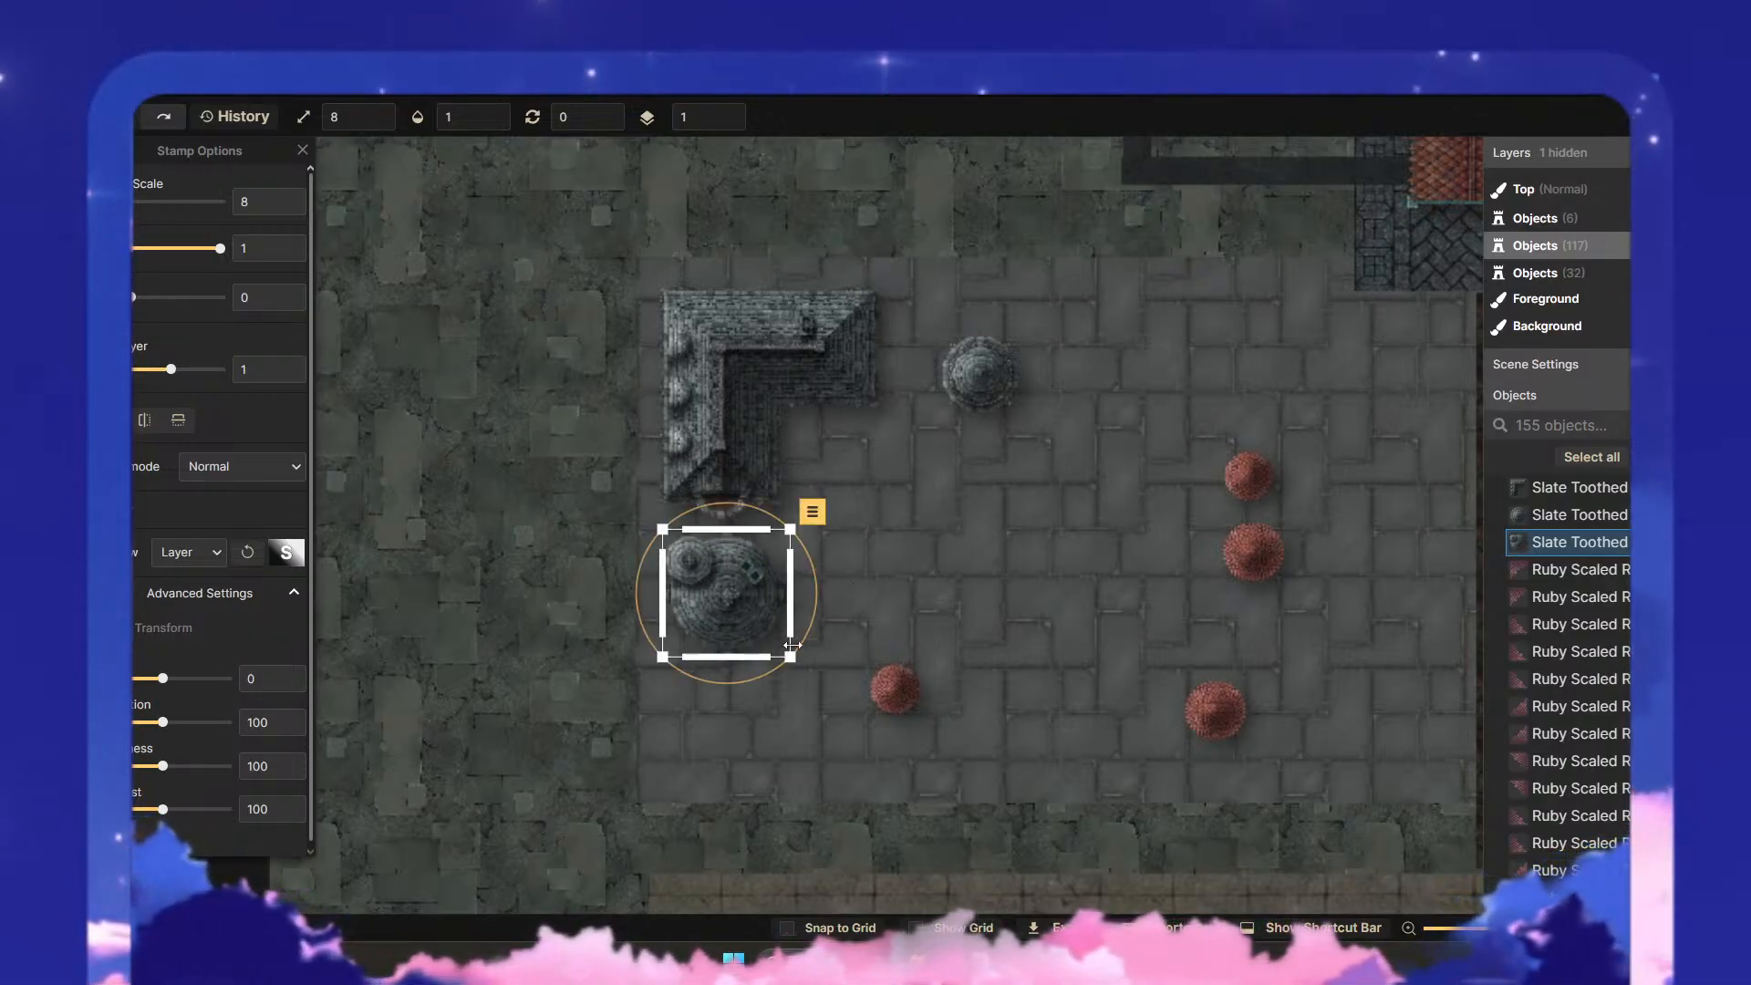
left_click(952, 532)
- Move the small round slate roof near the L-shaped roof's inner corner and rotate the clustered dome to 87 degrees
left_click_drag(996, 377, 906, 471)
left_click(1042, 507)
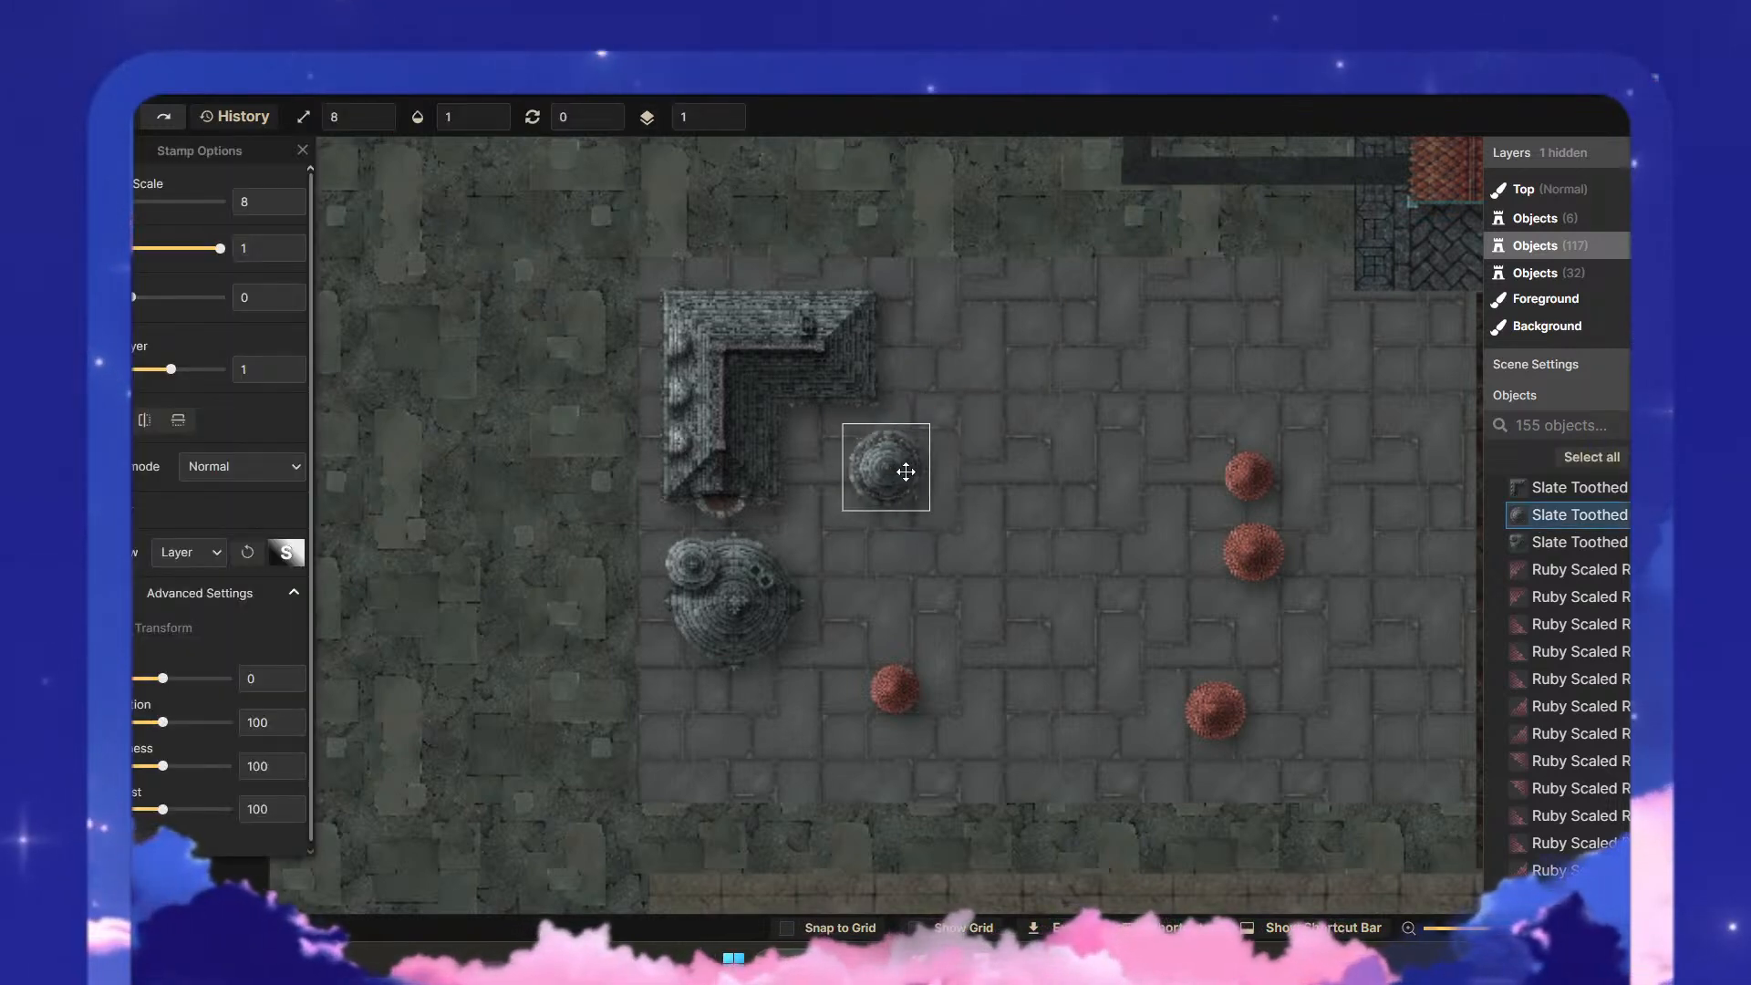
left_click(730, 573)
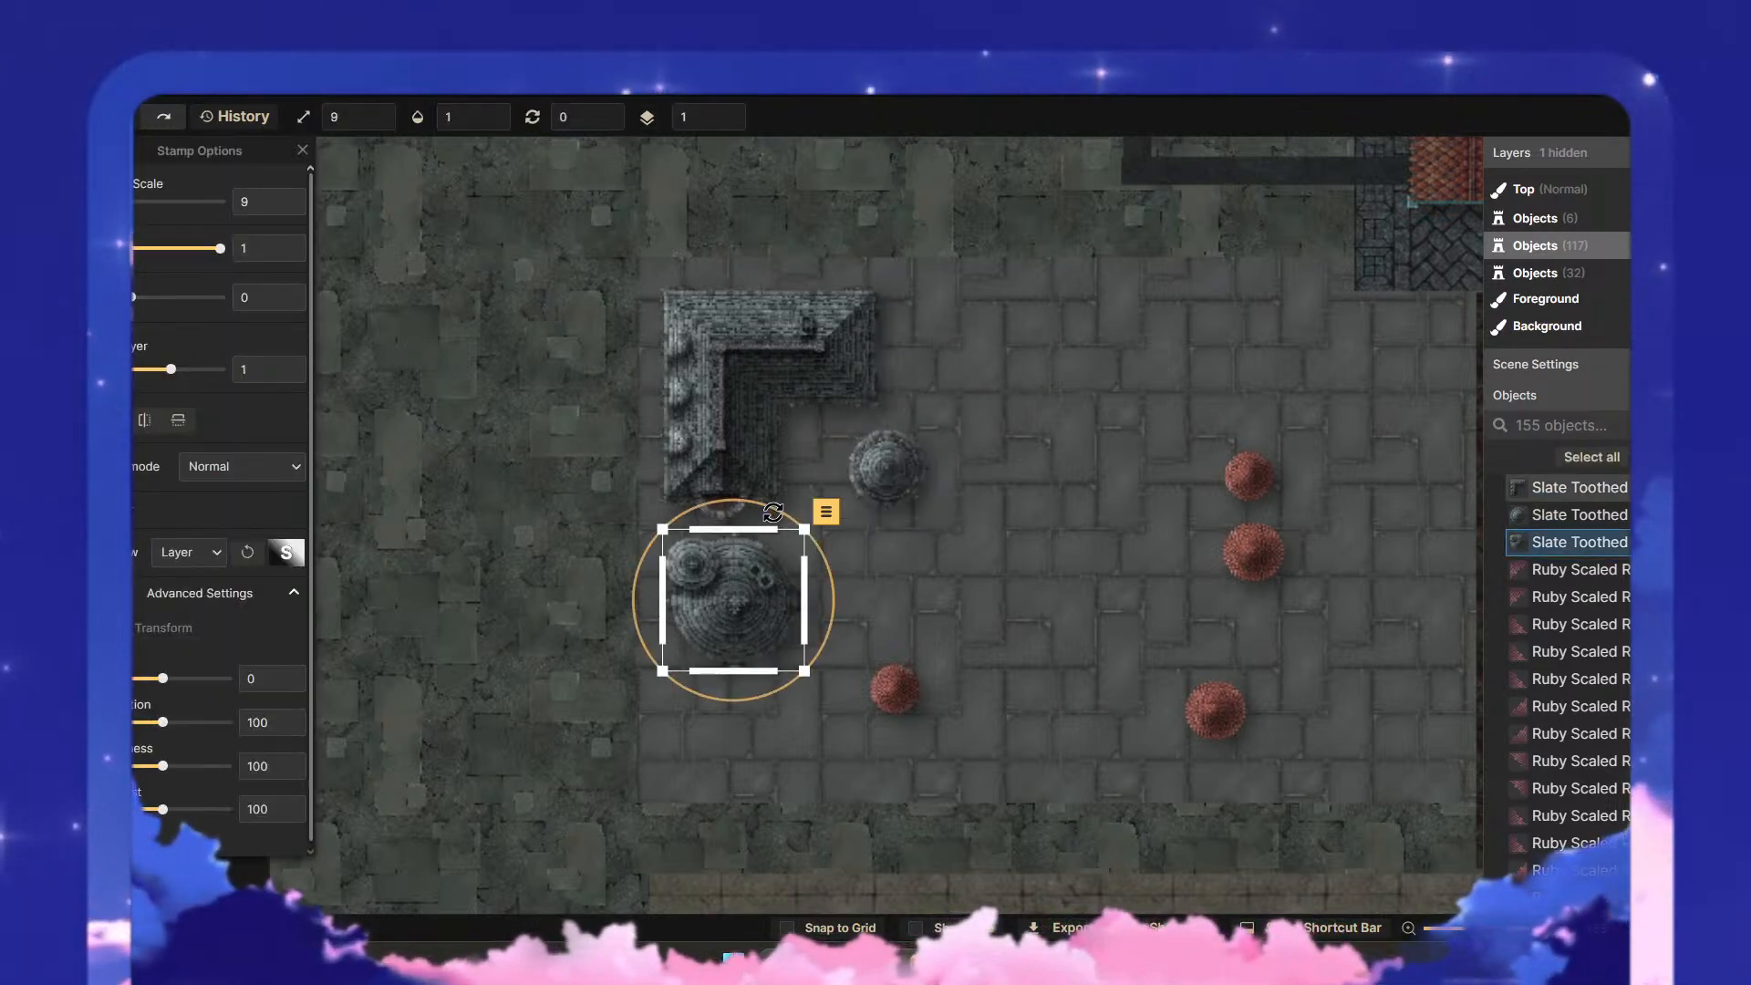
left_click_drag(772, 512, 878, 653)
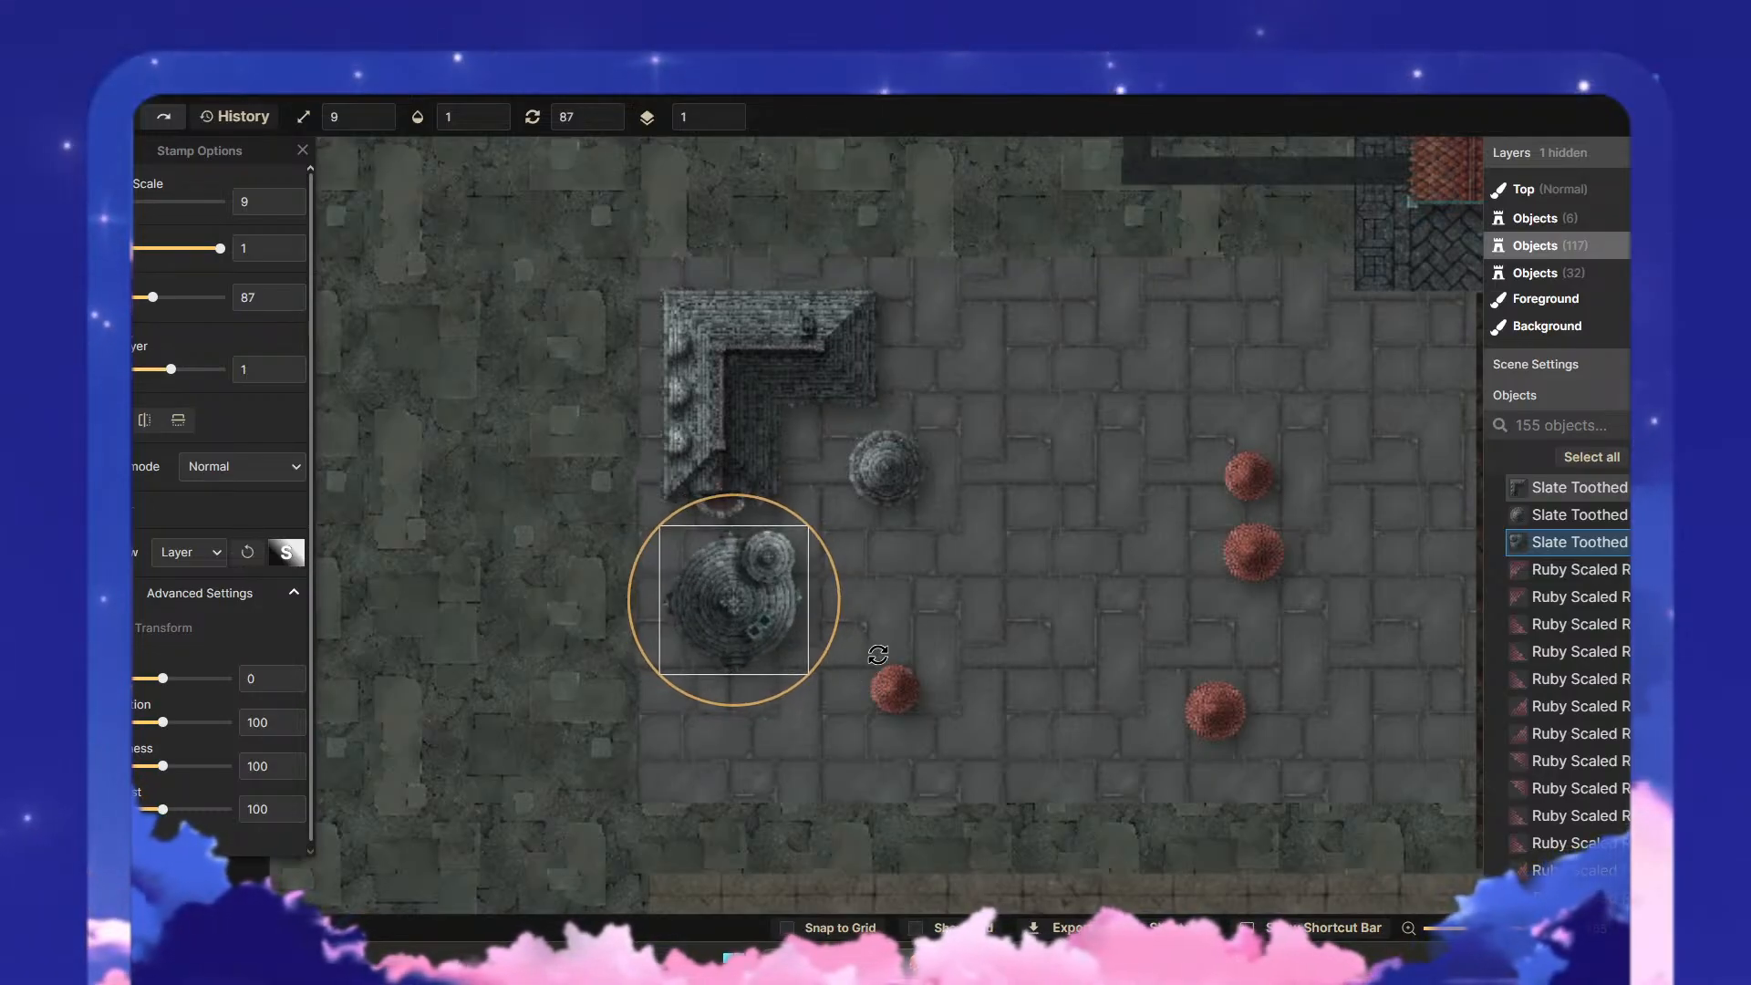
- Recolour the three slate roofs in the paved district together with a hue of -180 and a saturation of 200
left_click(1065, 552)
left_click_drag(952, 531, 578, 380)
scroll(839, 490, "down", 1)
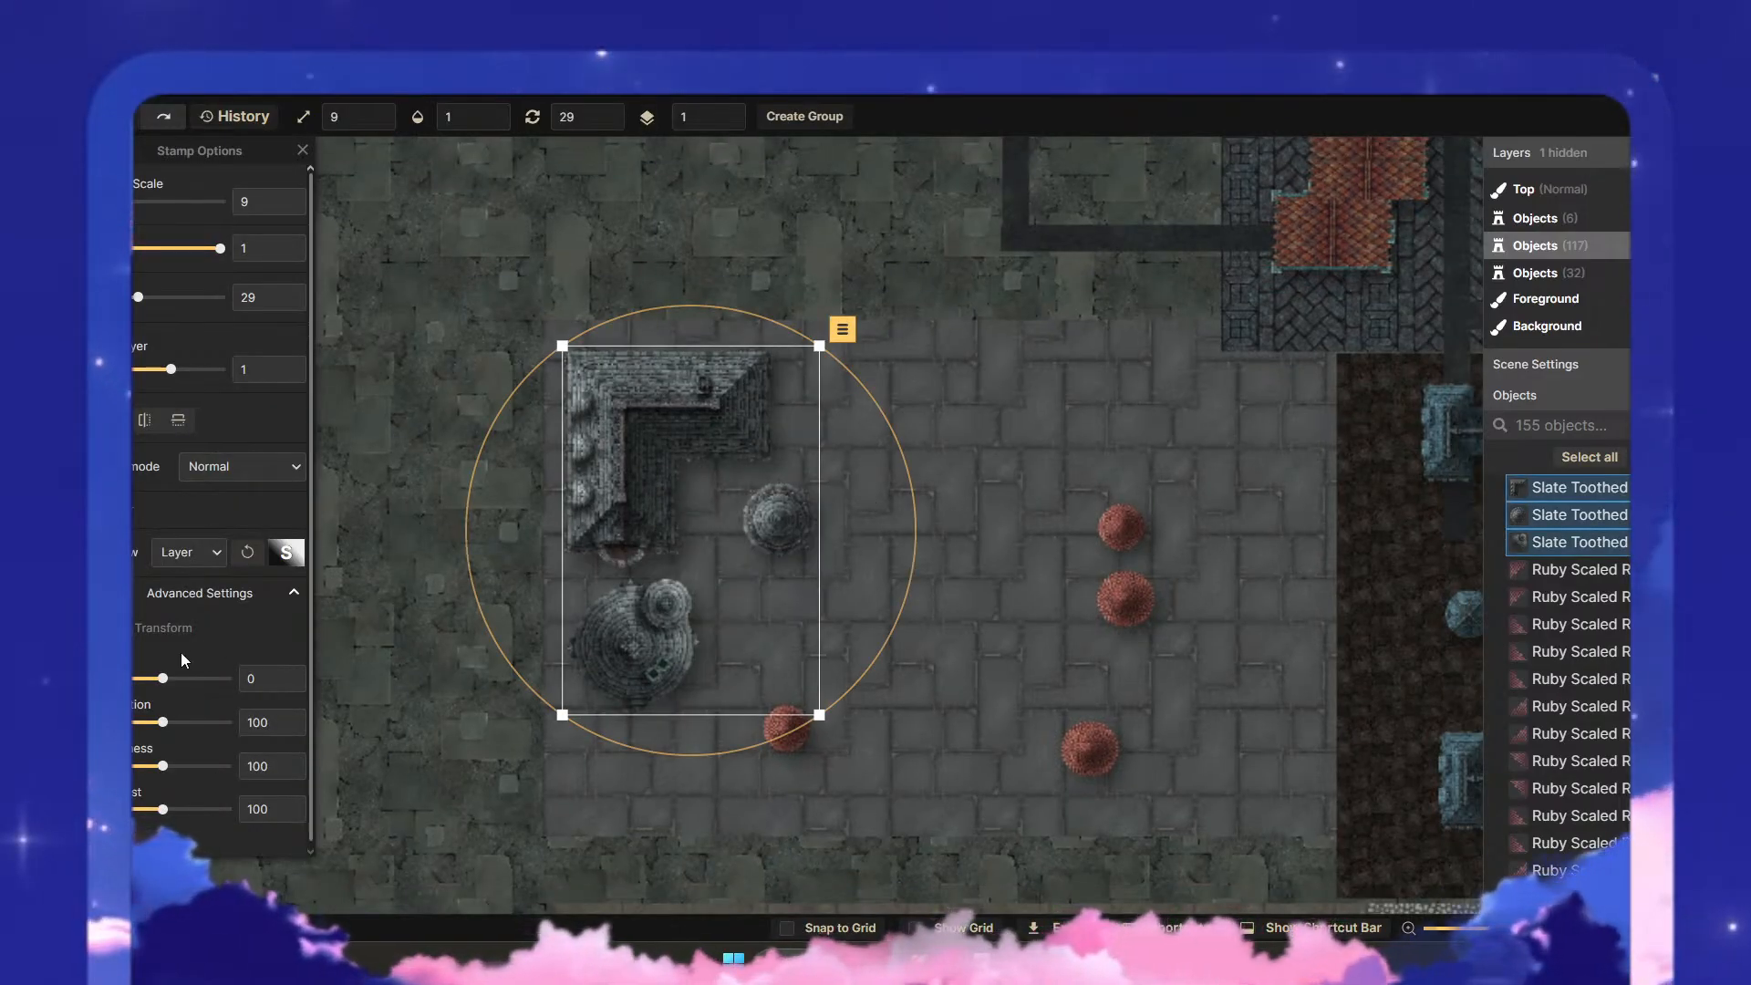
left_click_drag(162, 678, 93, 684)
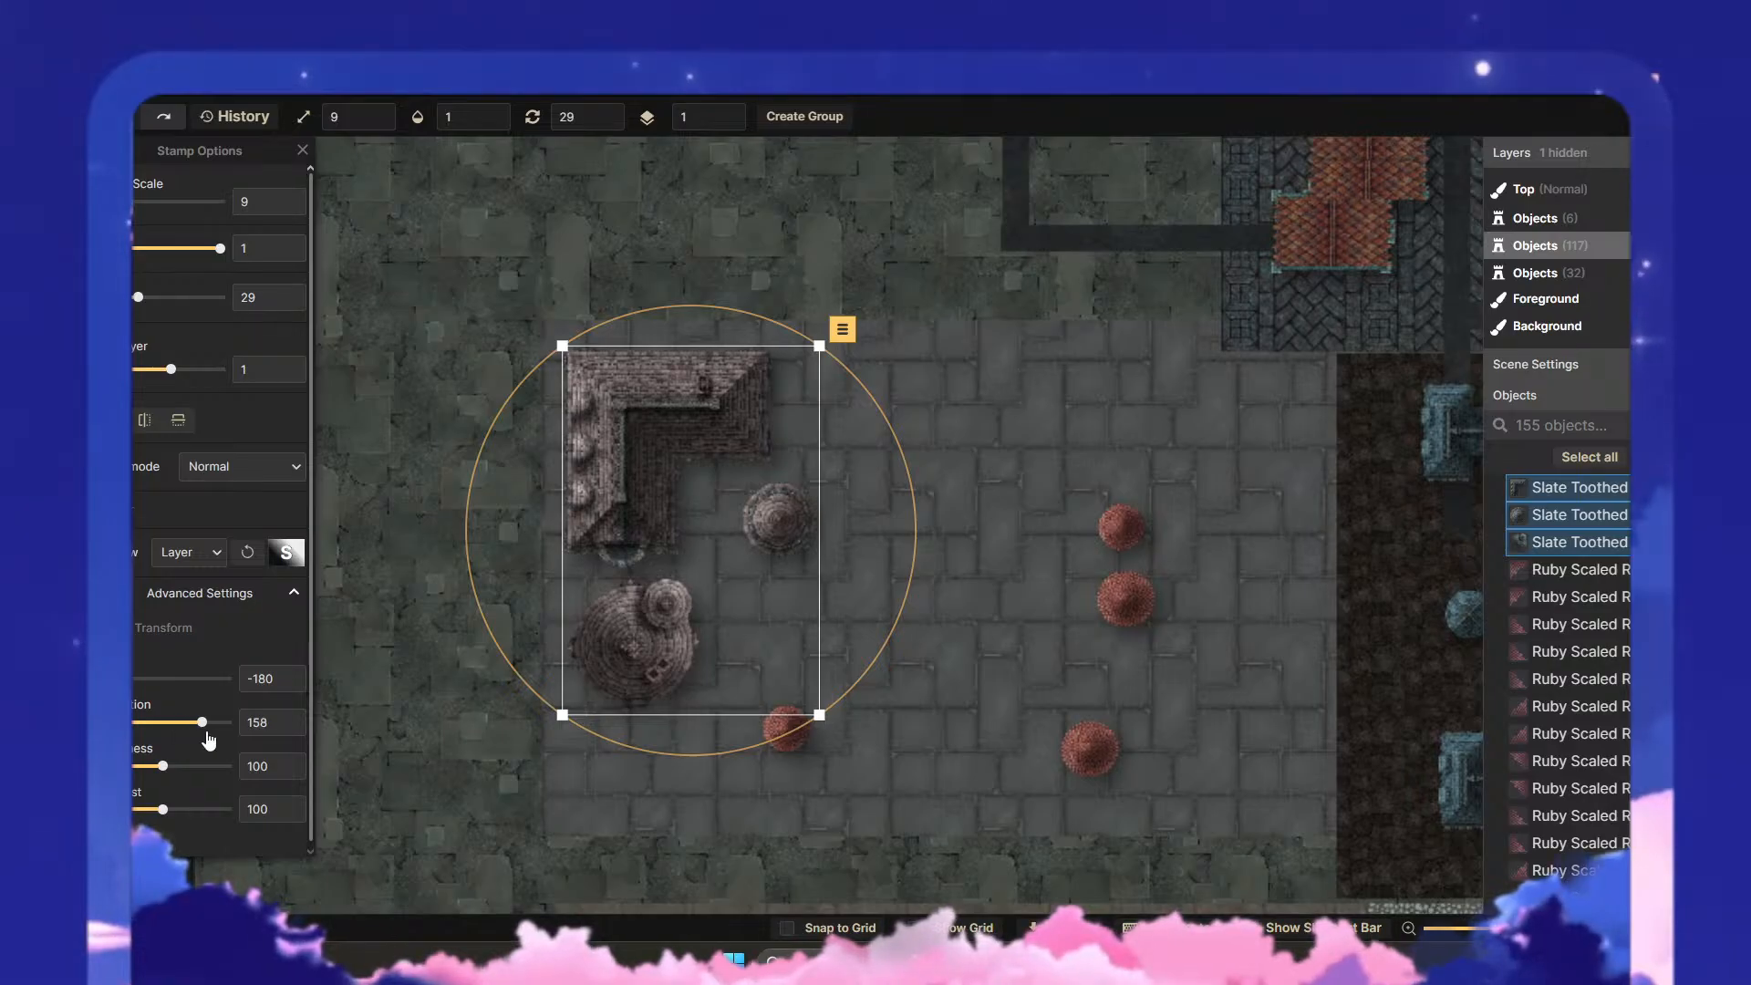
left_click_drag(178, 723, 232, 736)
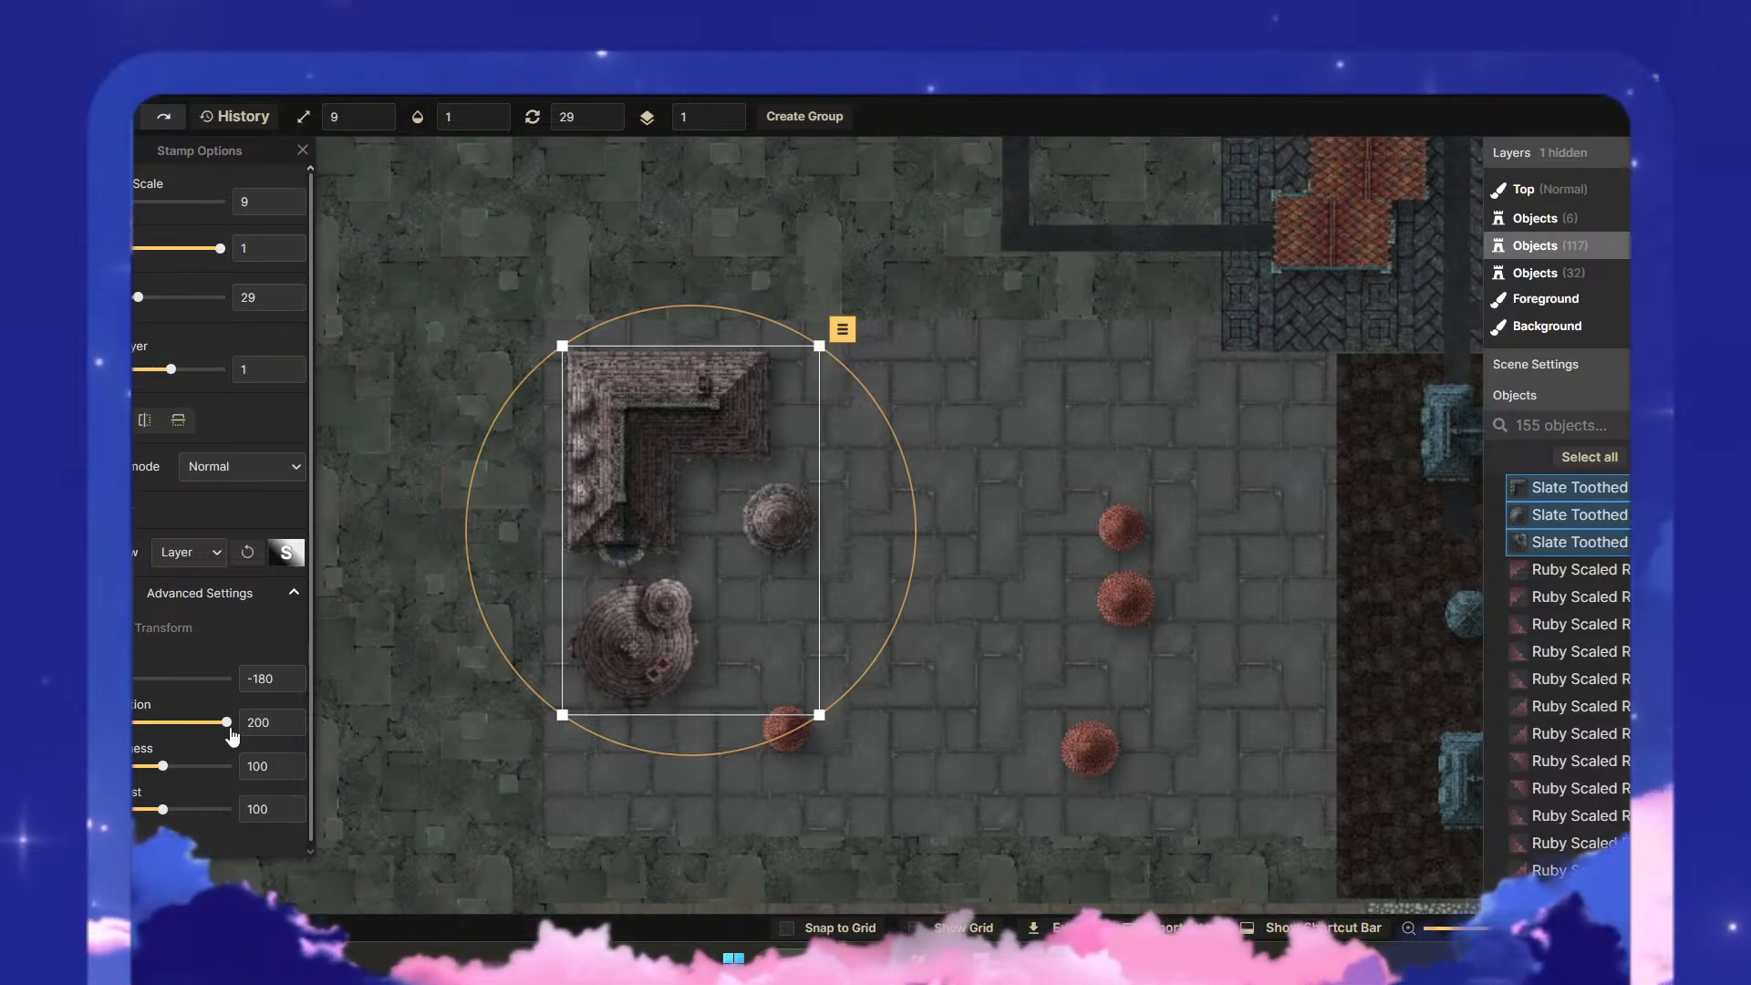
left_click(949, 605)
scroll(1058, 578, "down", 2)
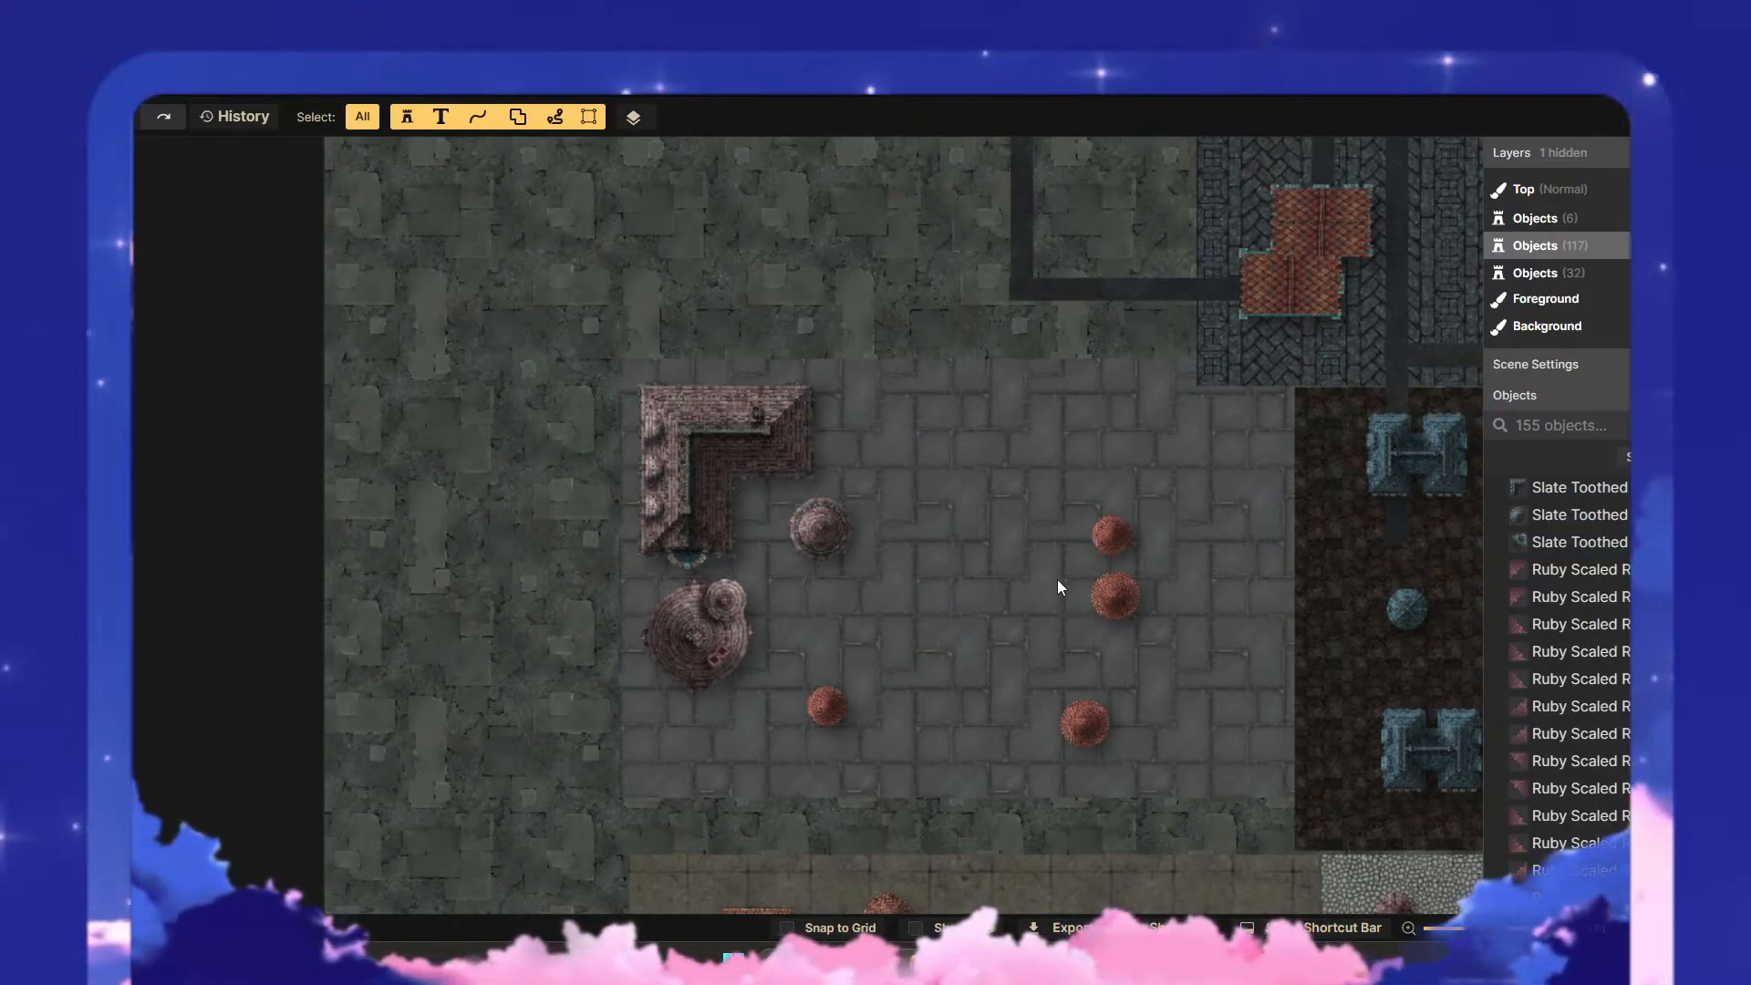
scroll(1058, 578, "down", 2)
scroll(1057, 578, "up", 3)
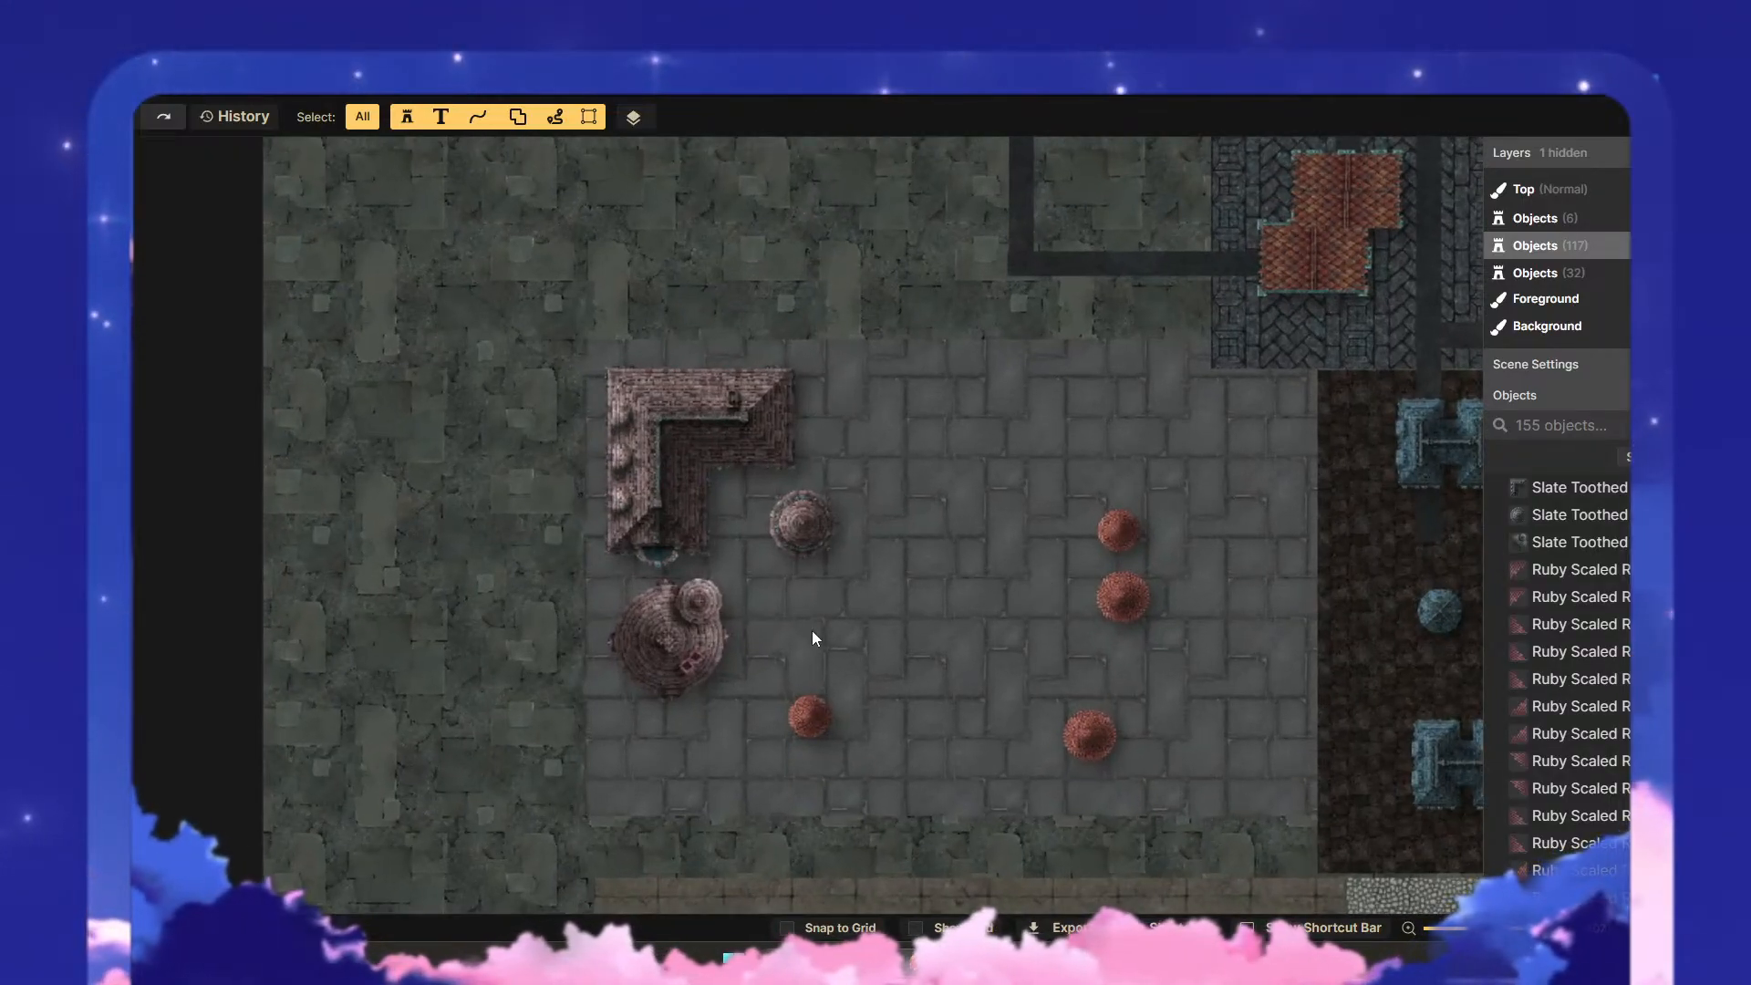
- Try Default Object Shadow on the three slate roofs, and switch them back to Layer Shadow
left_click_drag(812, 631, 594, 376)
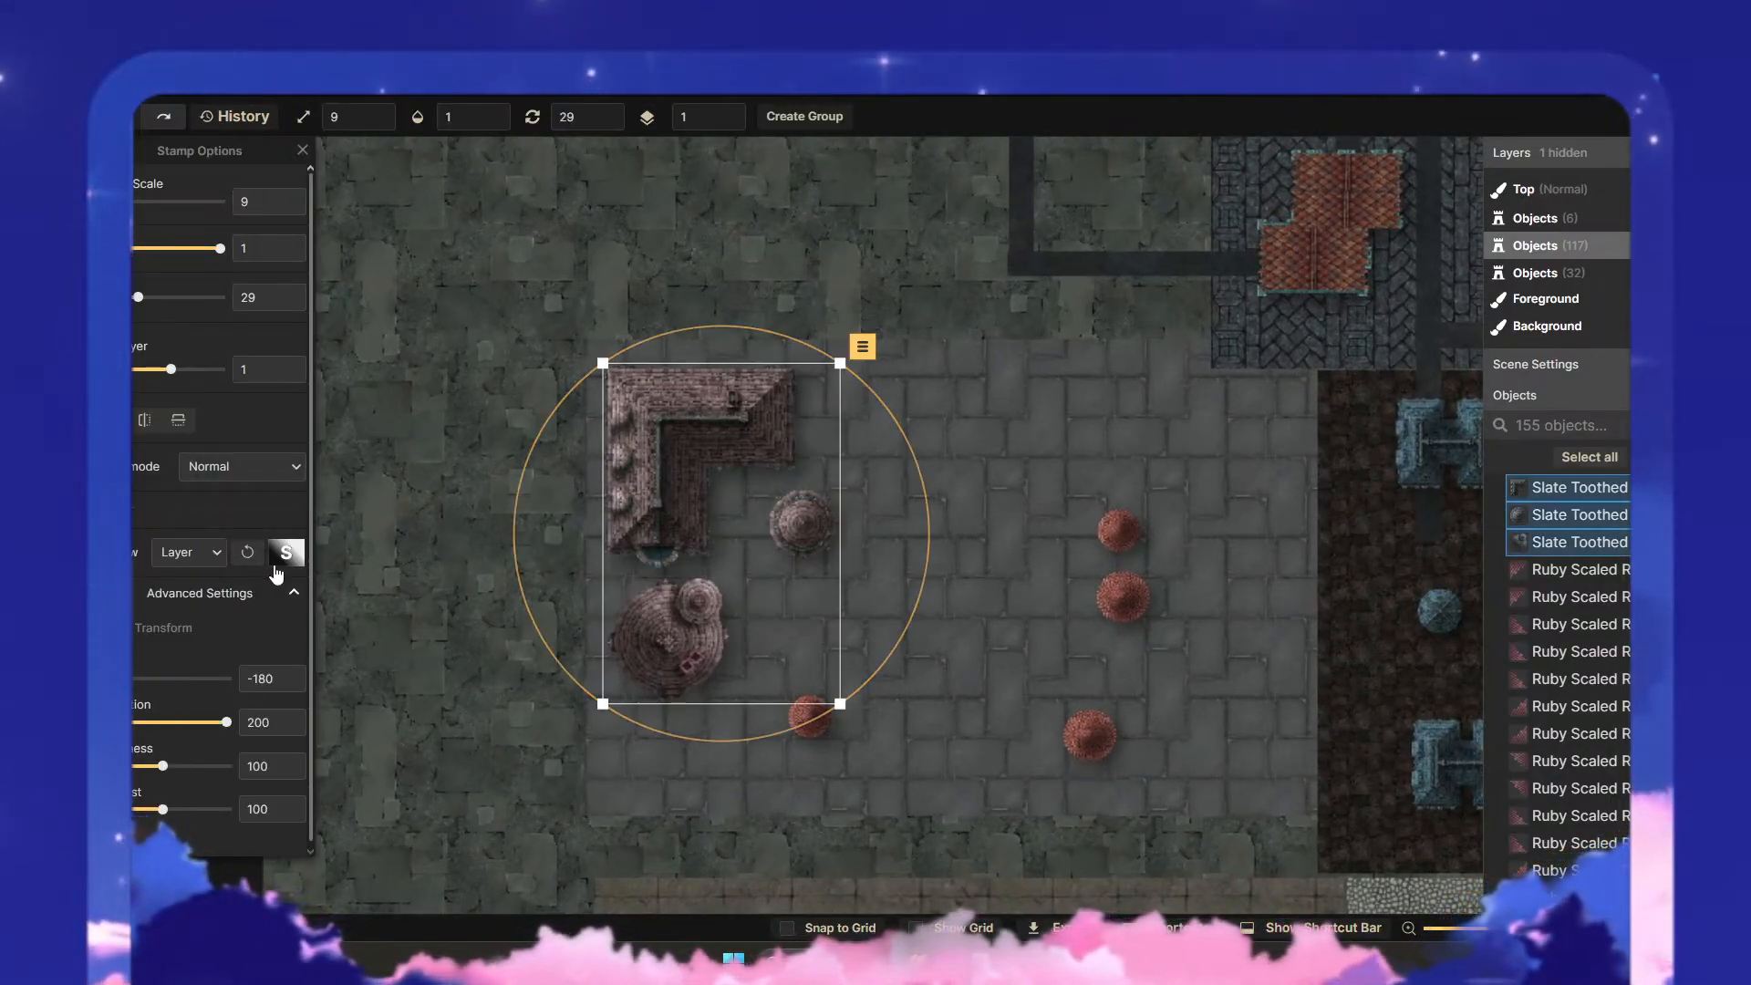
left_click(189, 552)
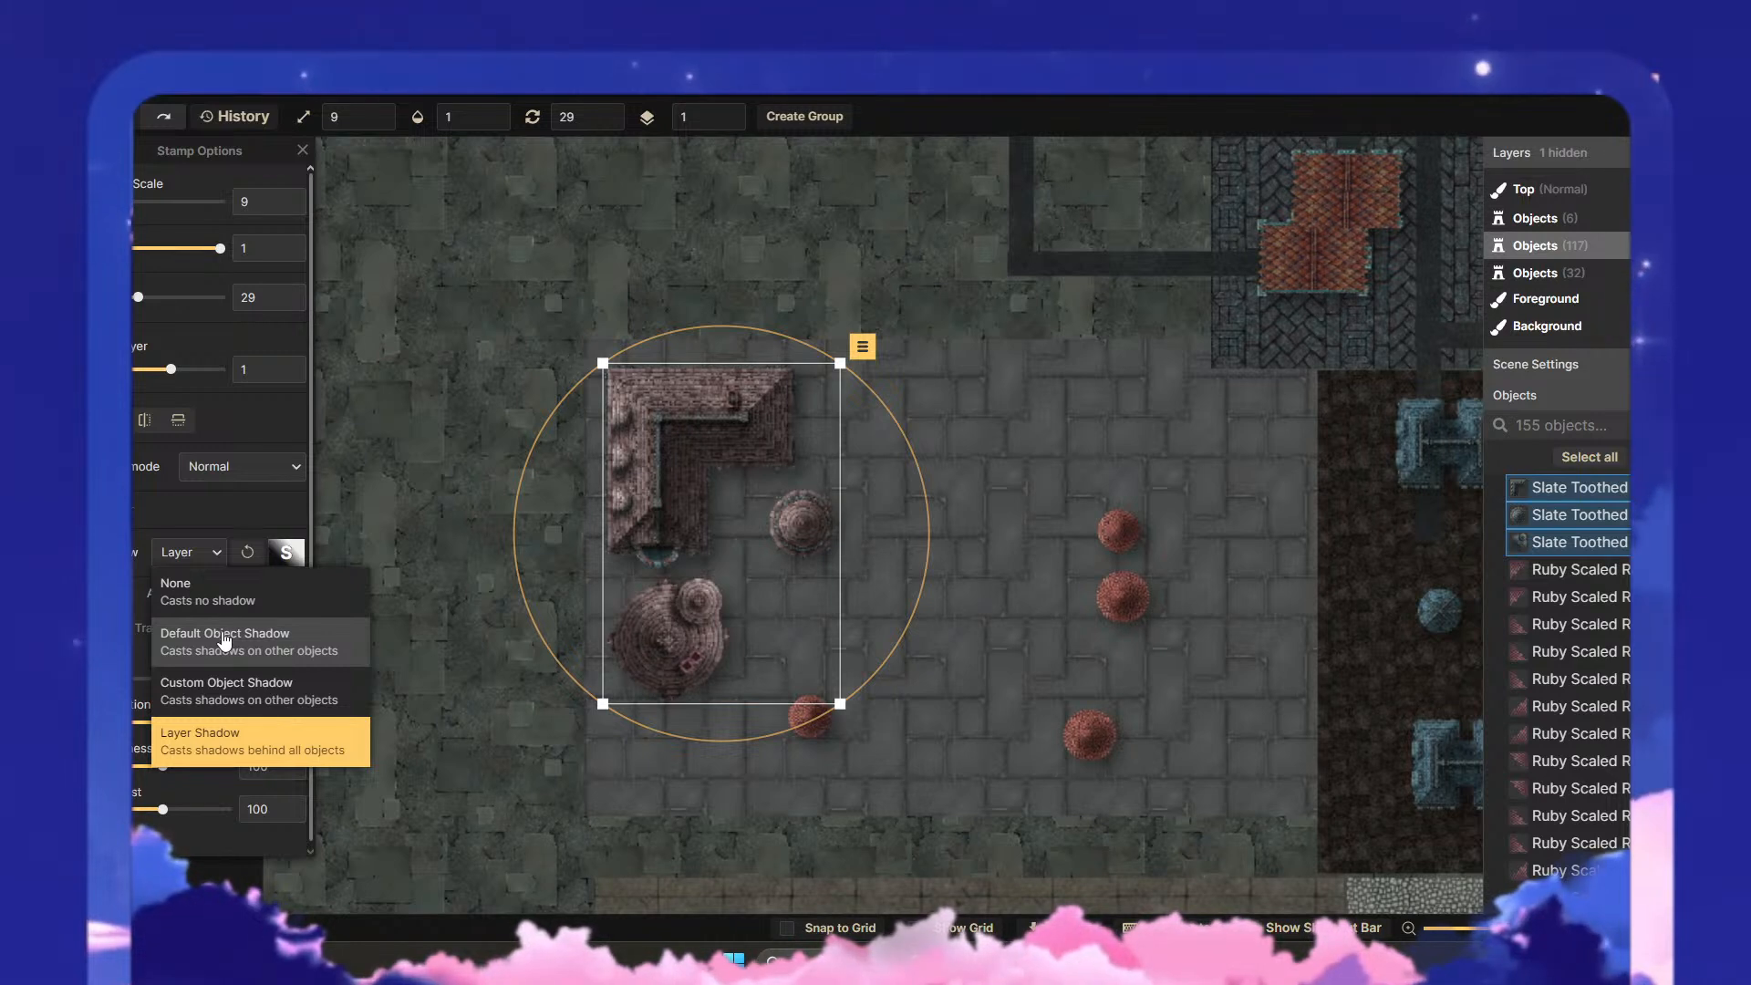
left_click(224, 641)
left_click(189, 552)
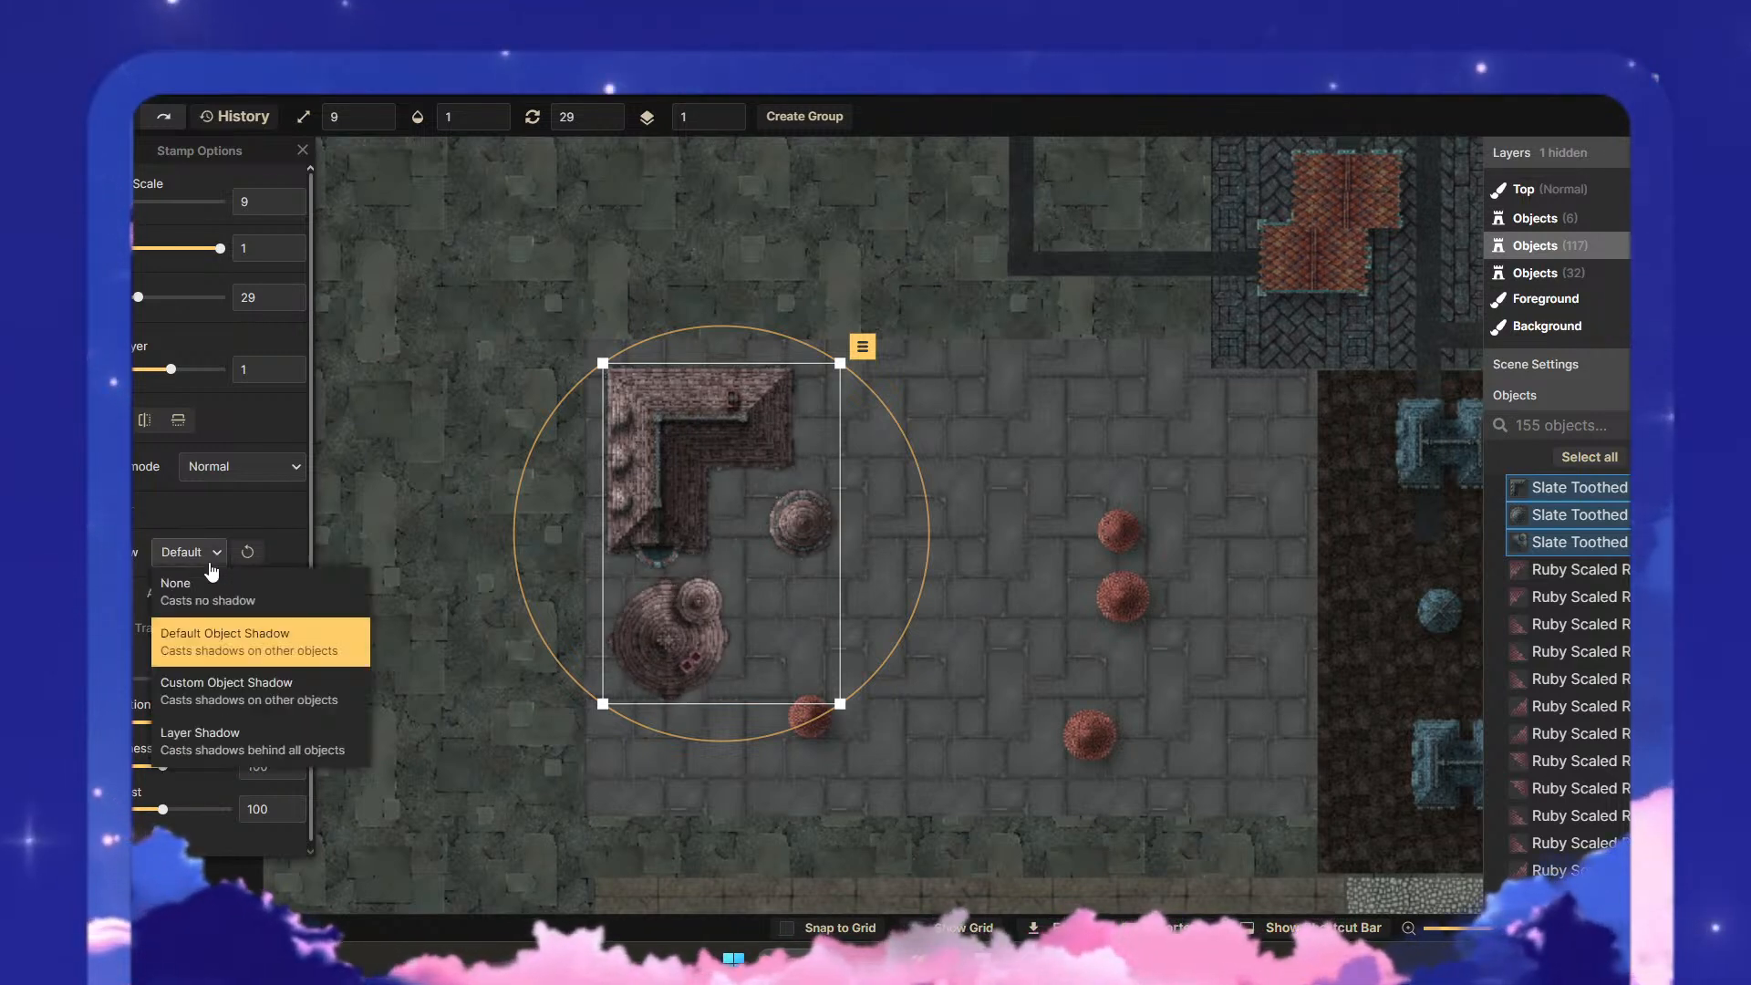
left_click(183, 749)
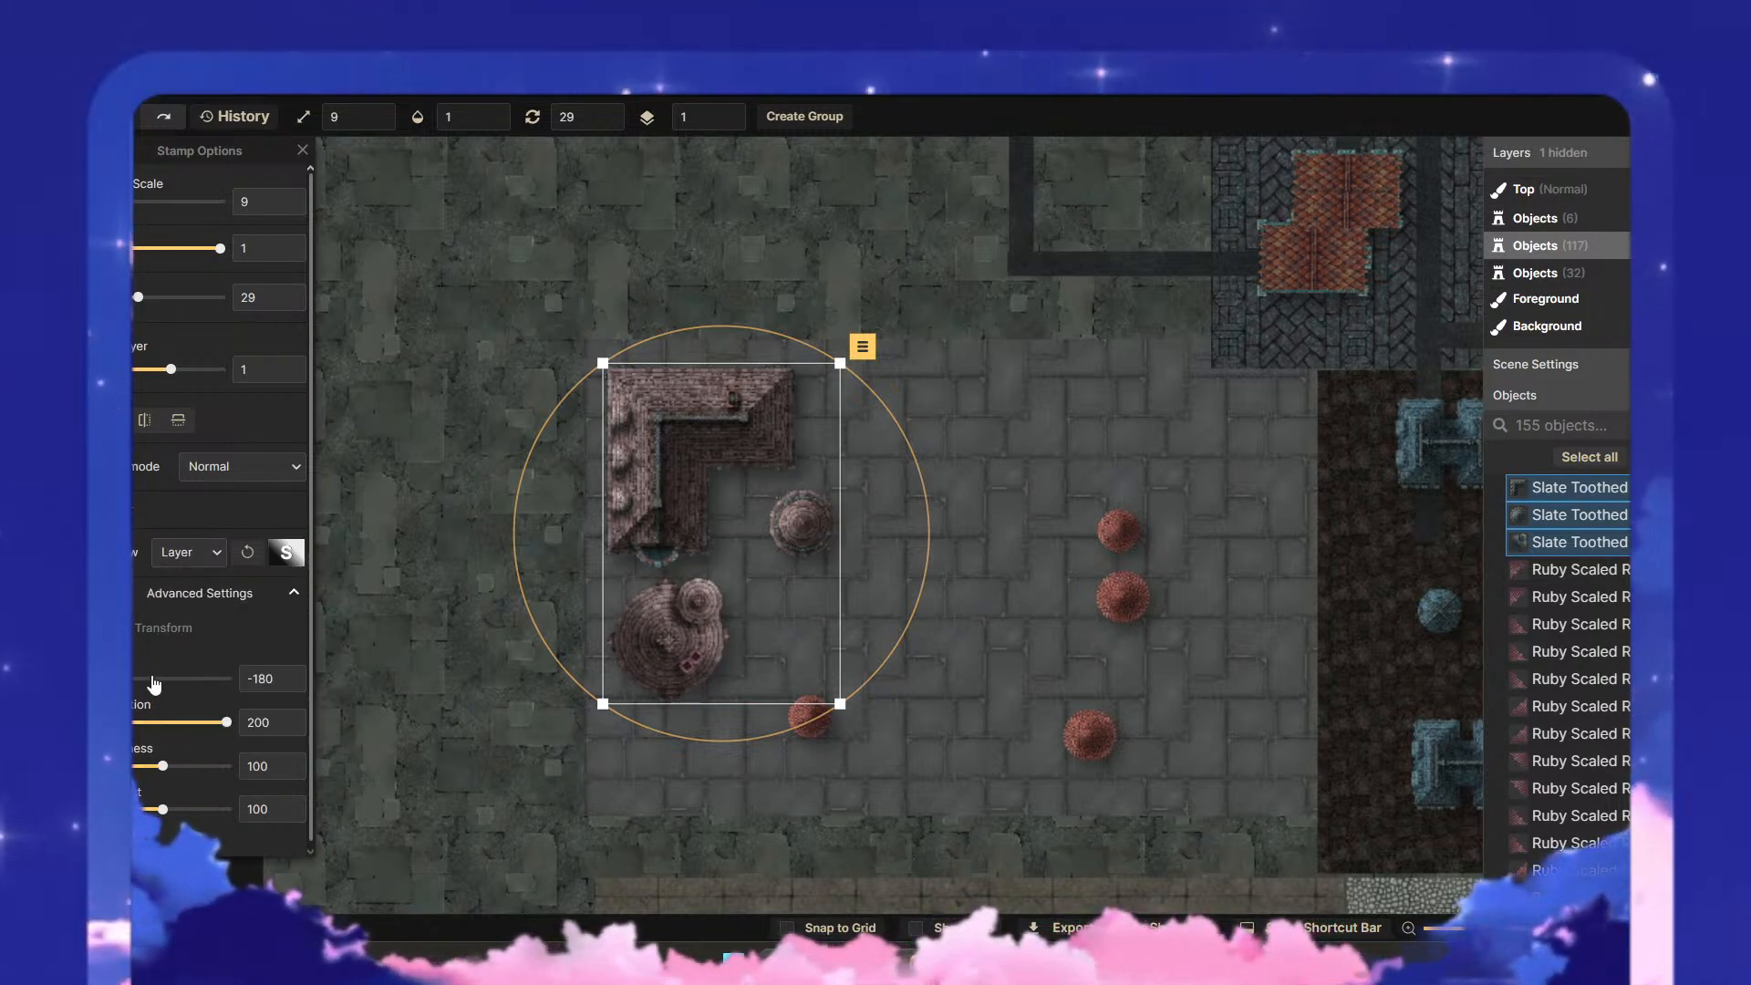
mouse_move(162, 766)
left_mouse_down()
mouse_move(135, 782)
mouse_move(167, 788)
left_mouse_up()
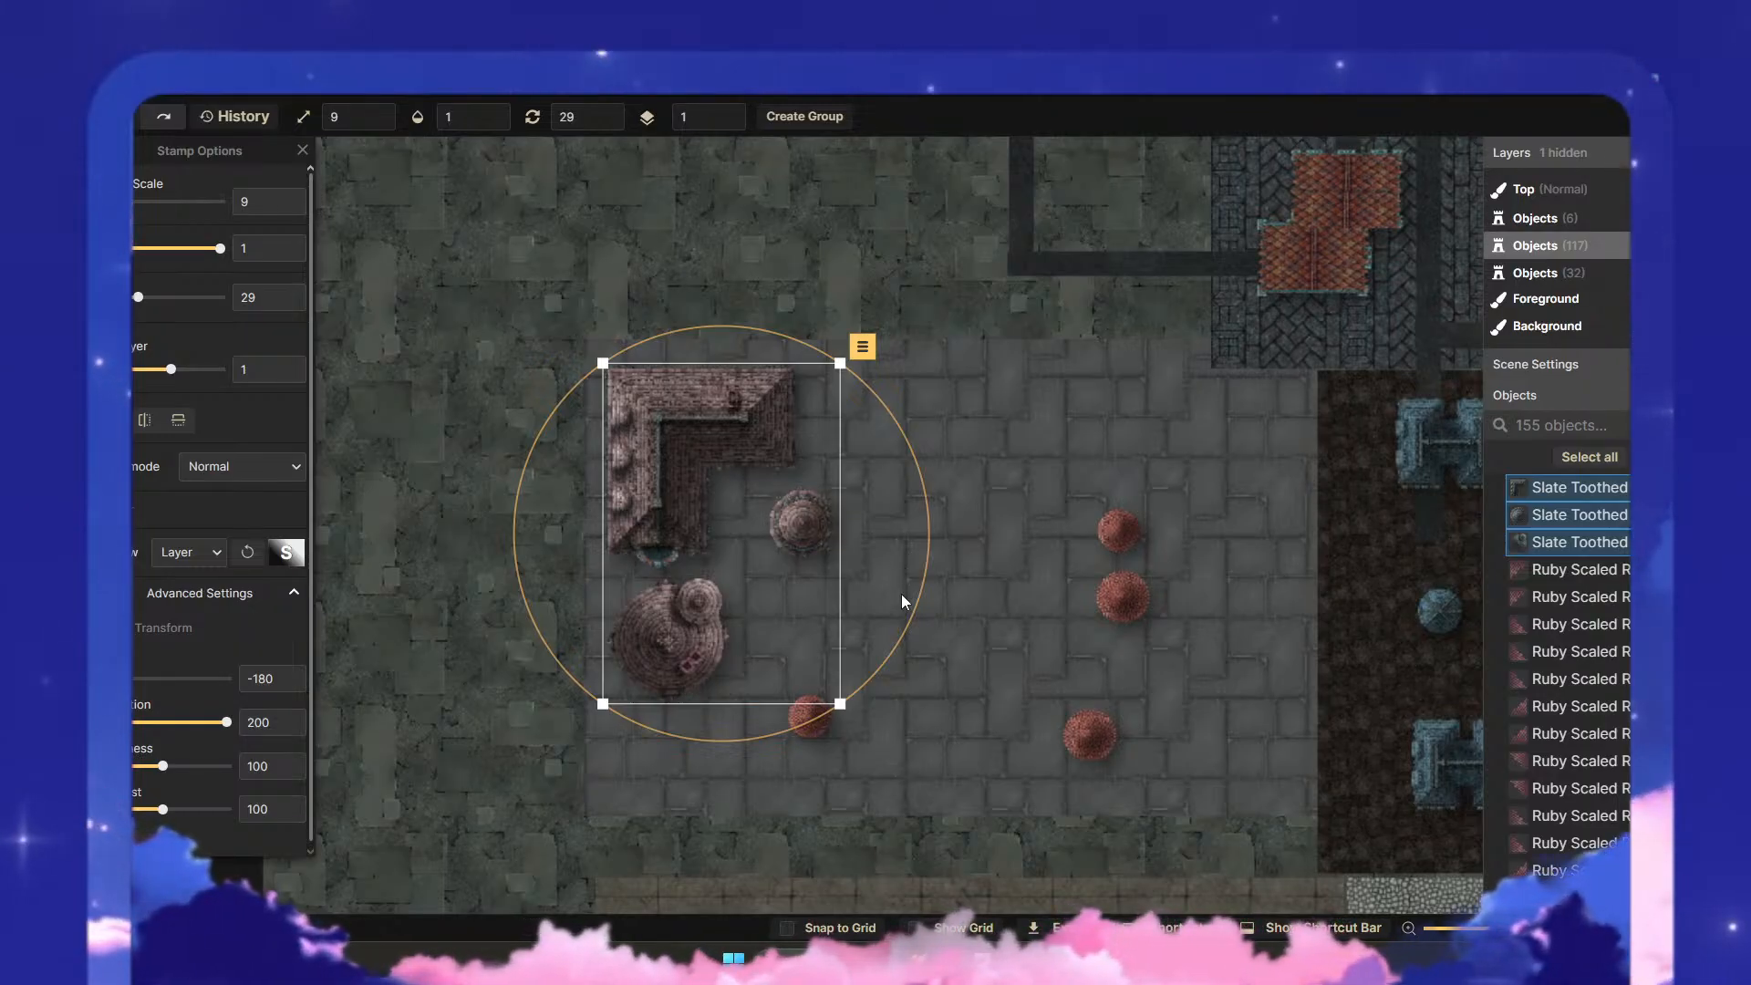
left_click(987, 555)
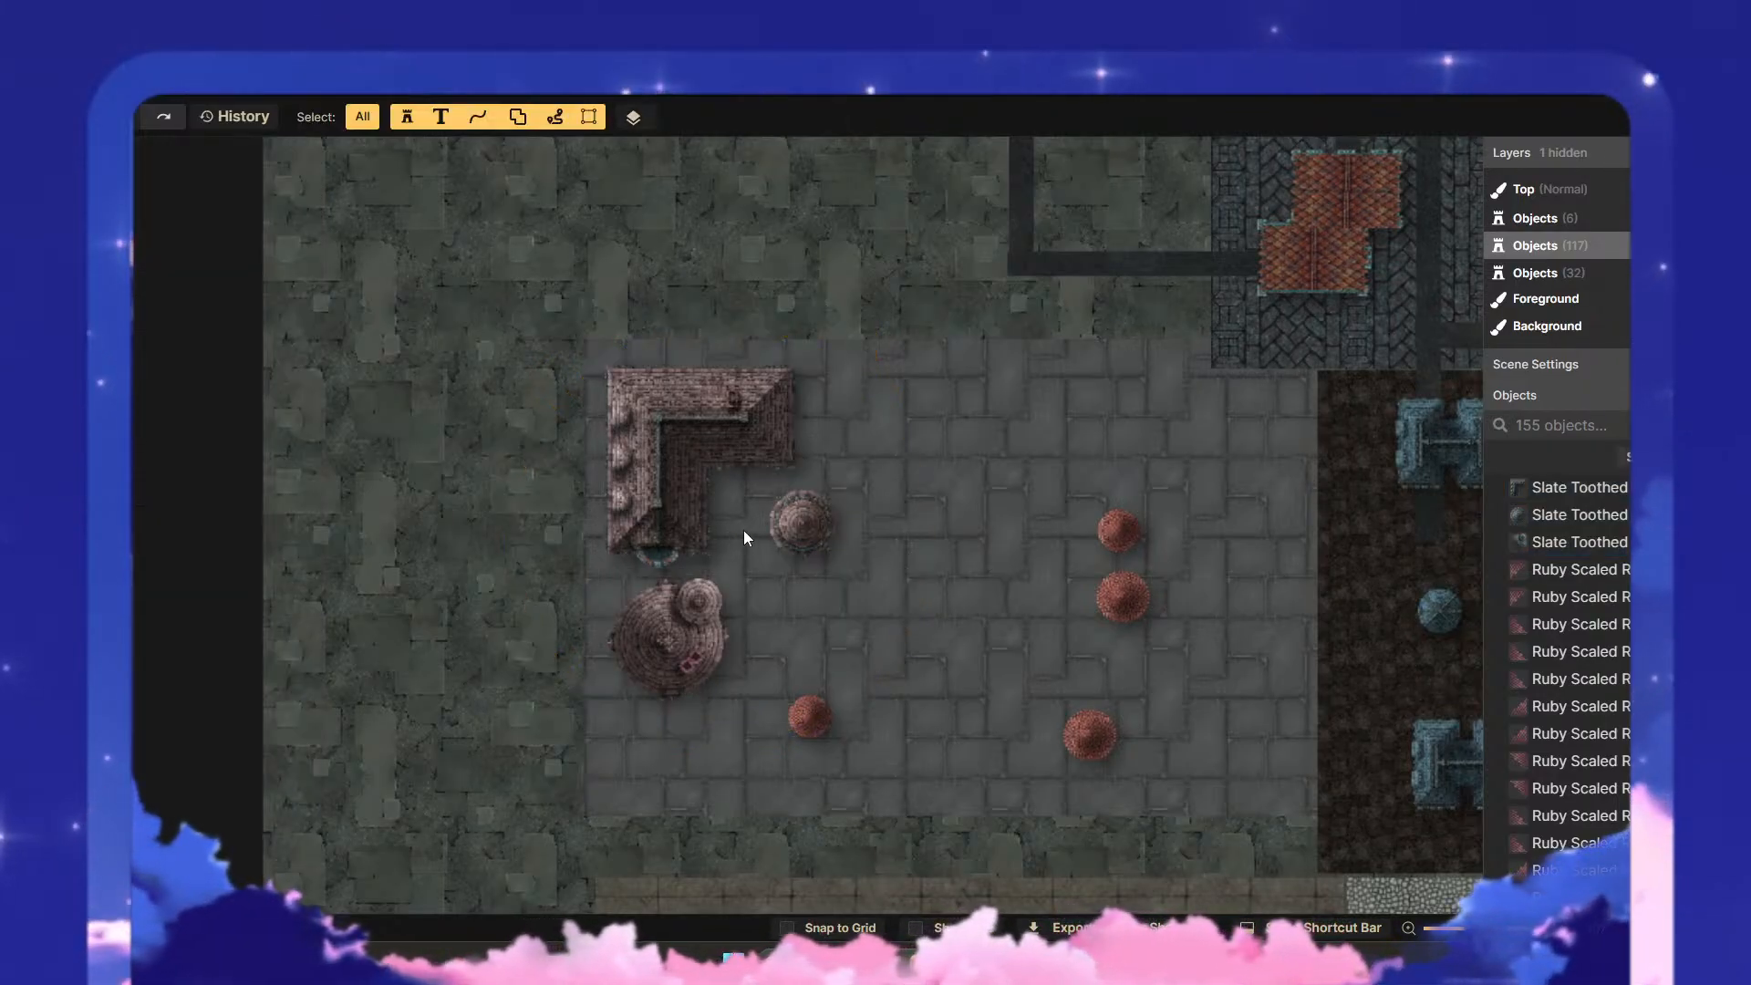
- Browse the Gothic: Monster Hunter stamps in the catalog, expanding the square slate roof variants
left_click_drag(936, 495, 703, 520)
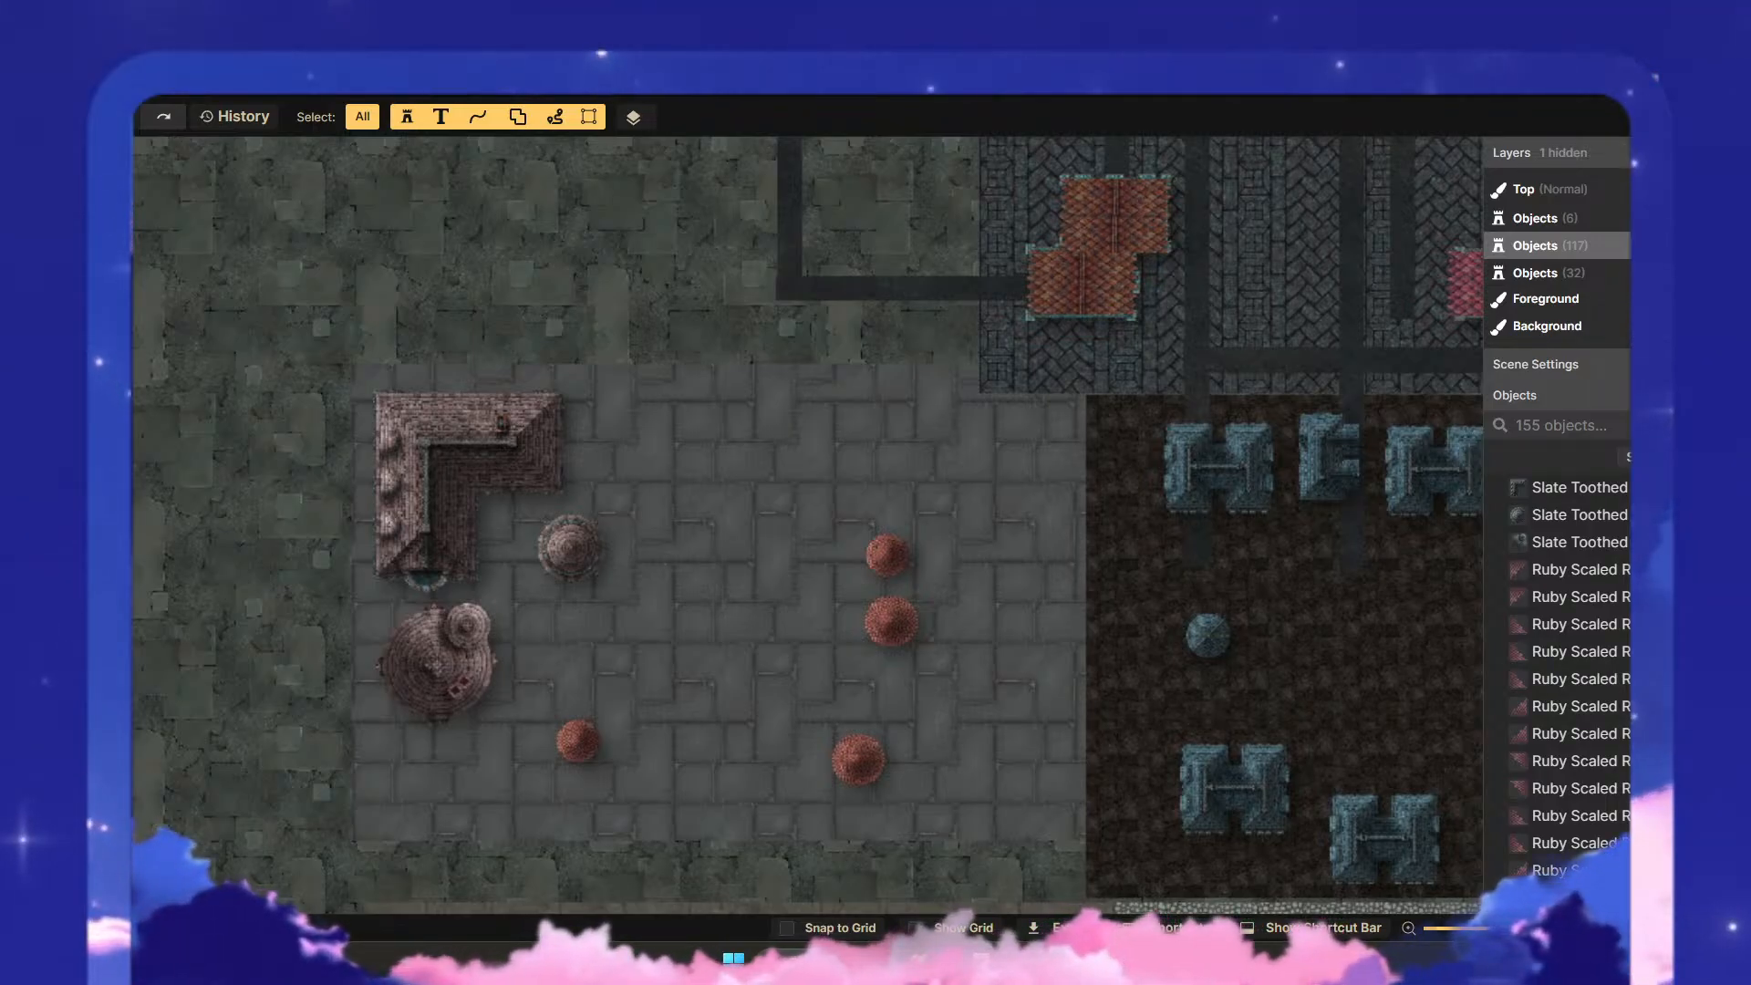
scroll(682, 643, "down", 1)
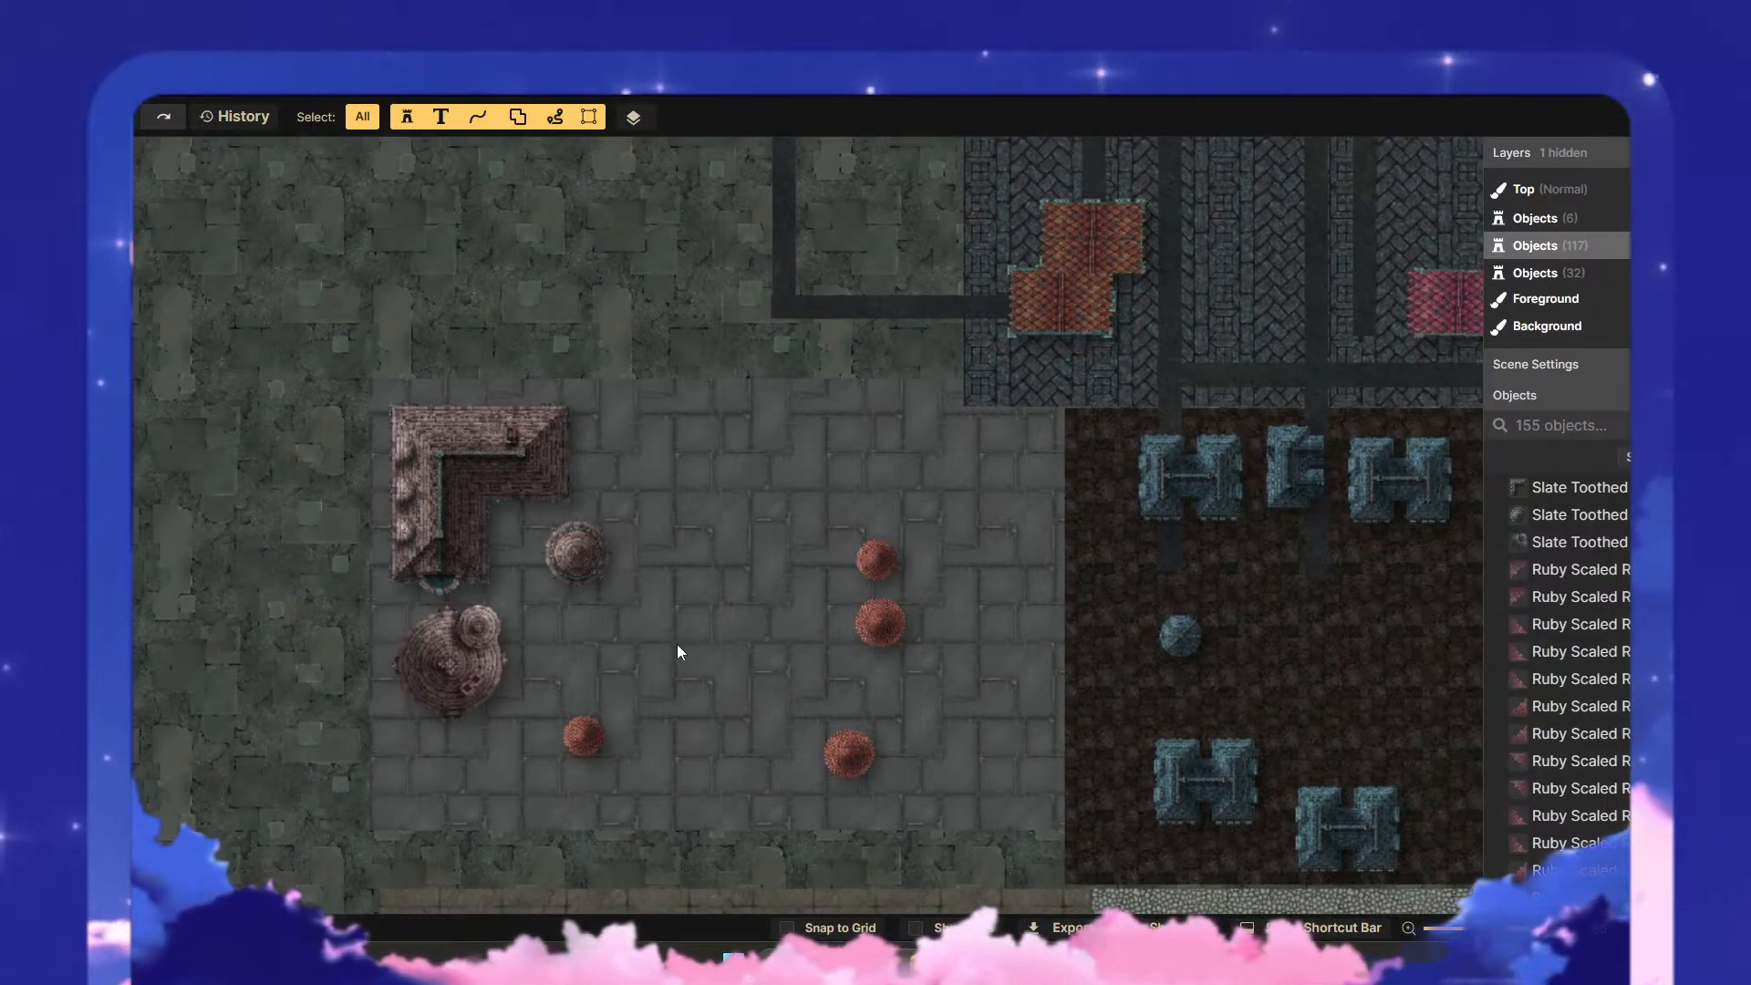
left_click_drag(658, 481, 656, 412)
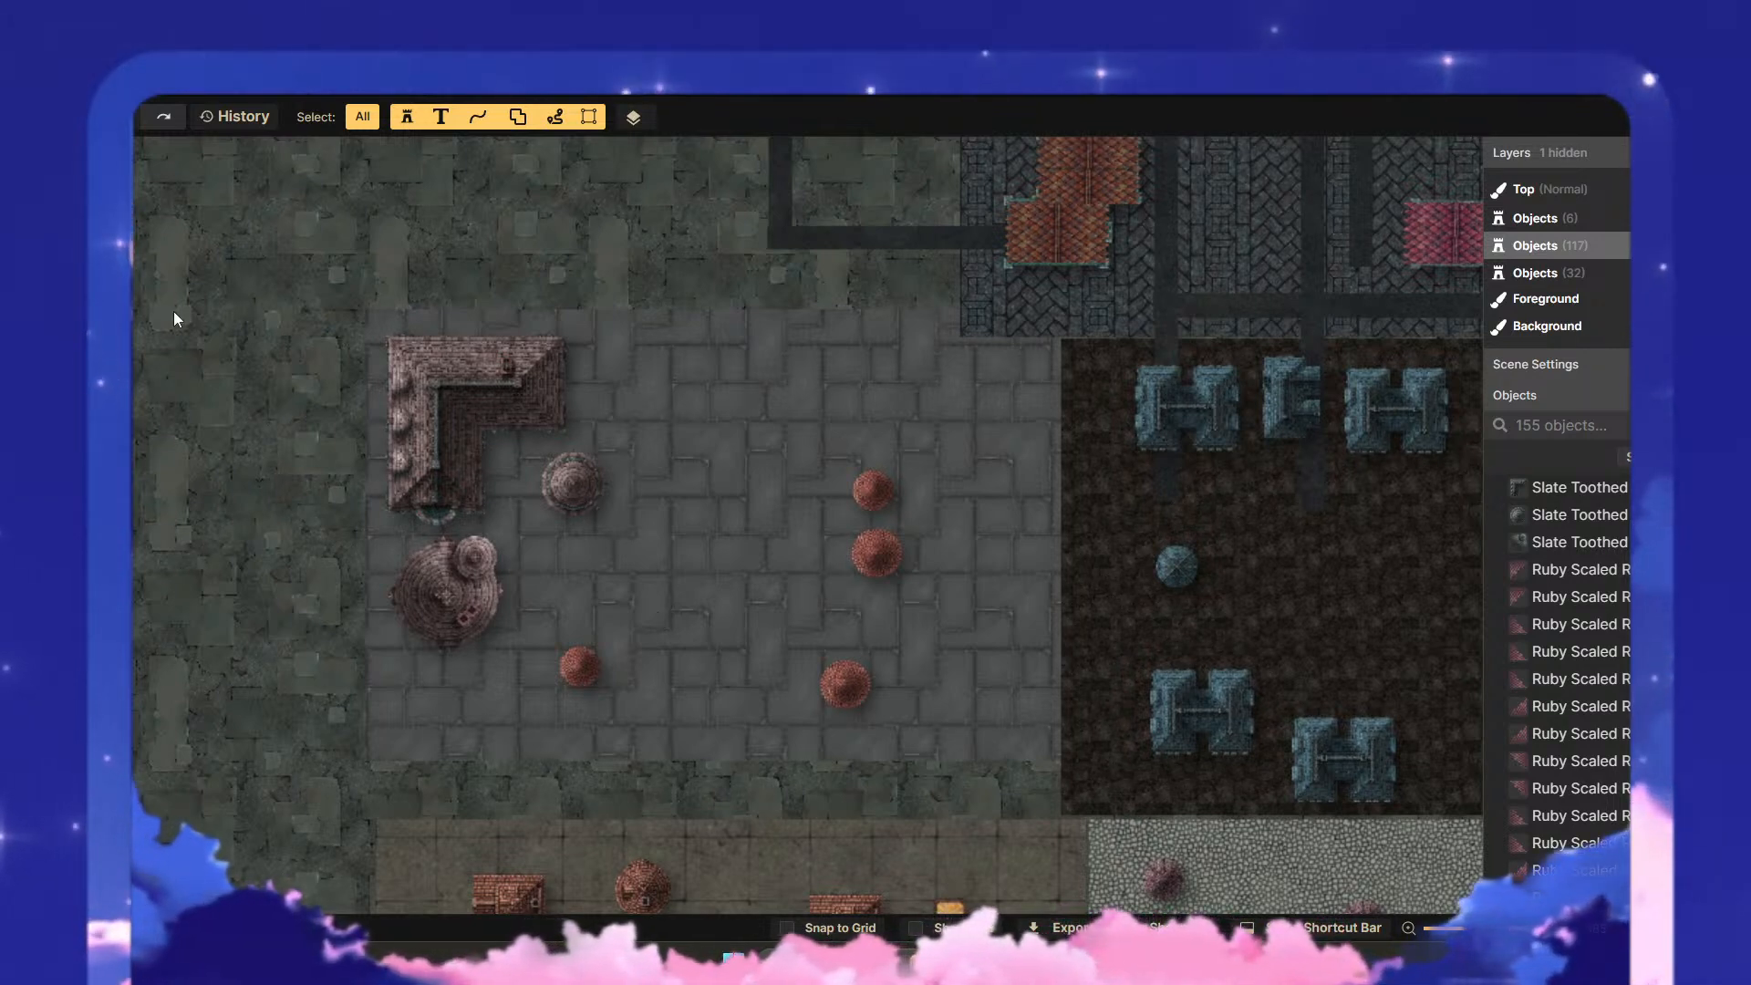
left_click_drag(829, 539, 649, 496)
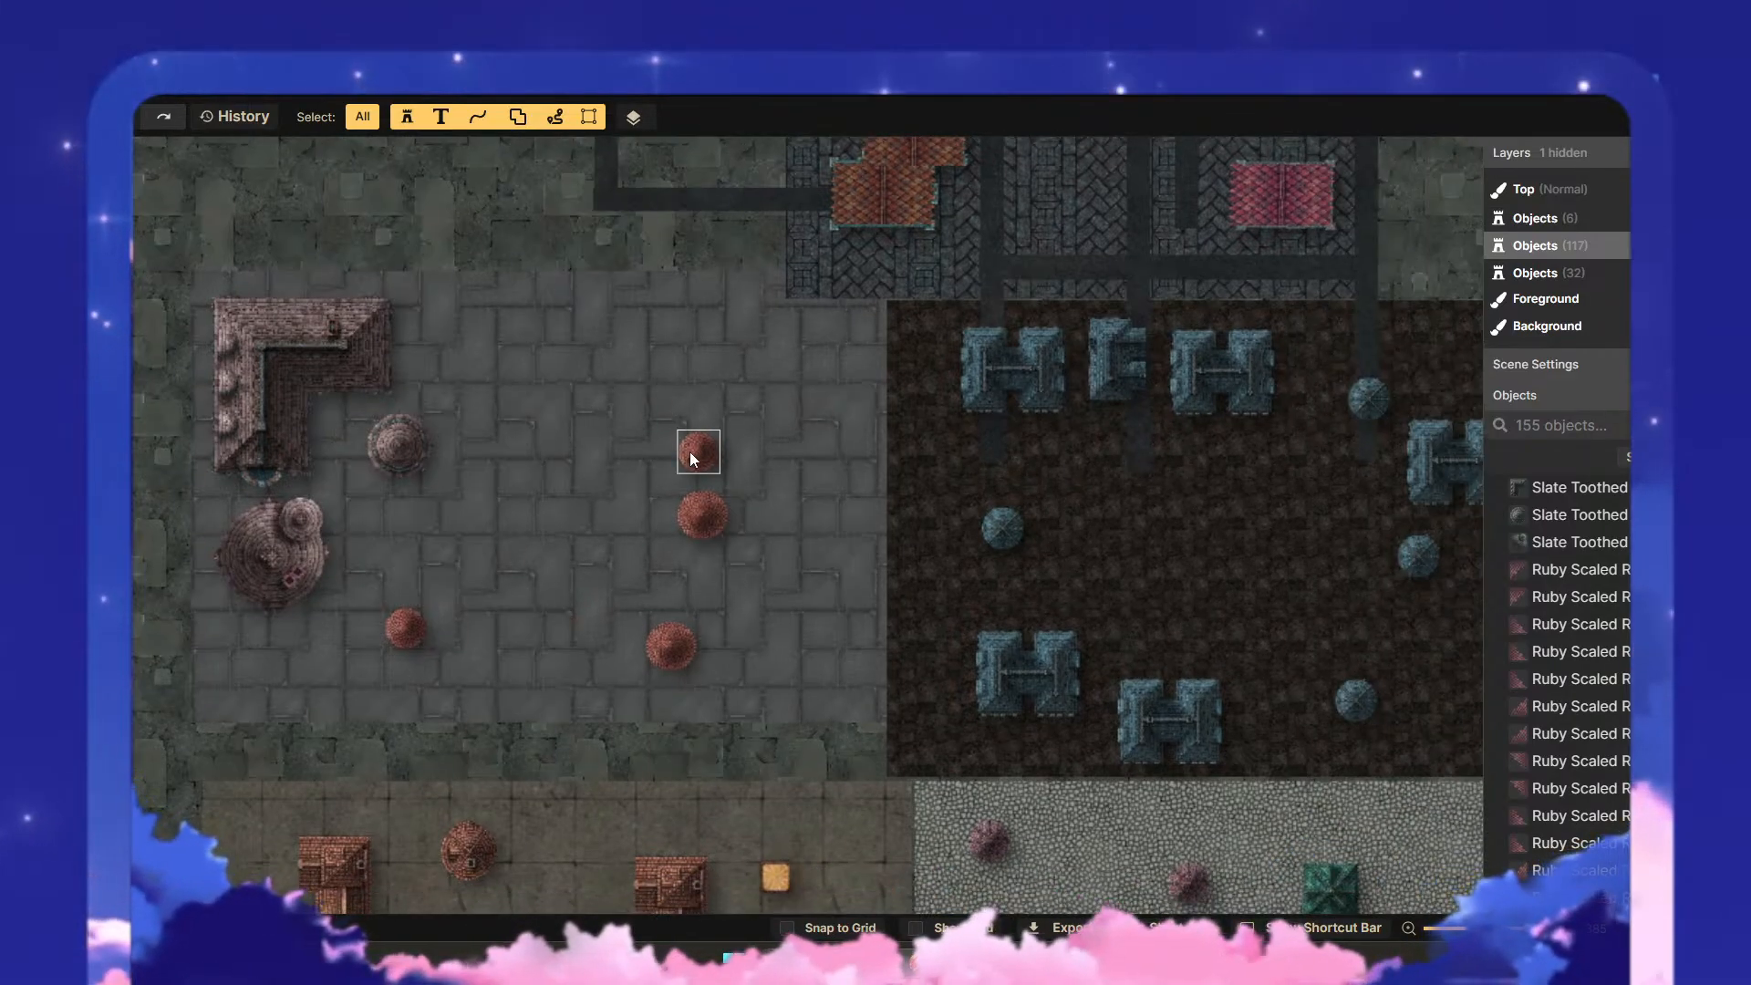
left_click(57, 305)
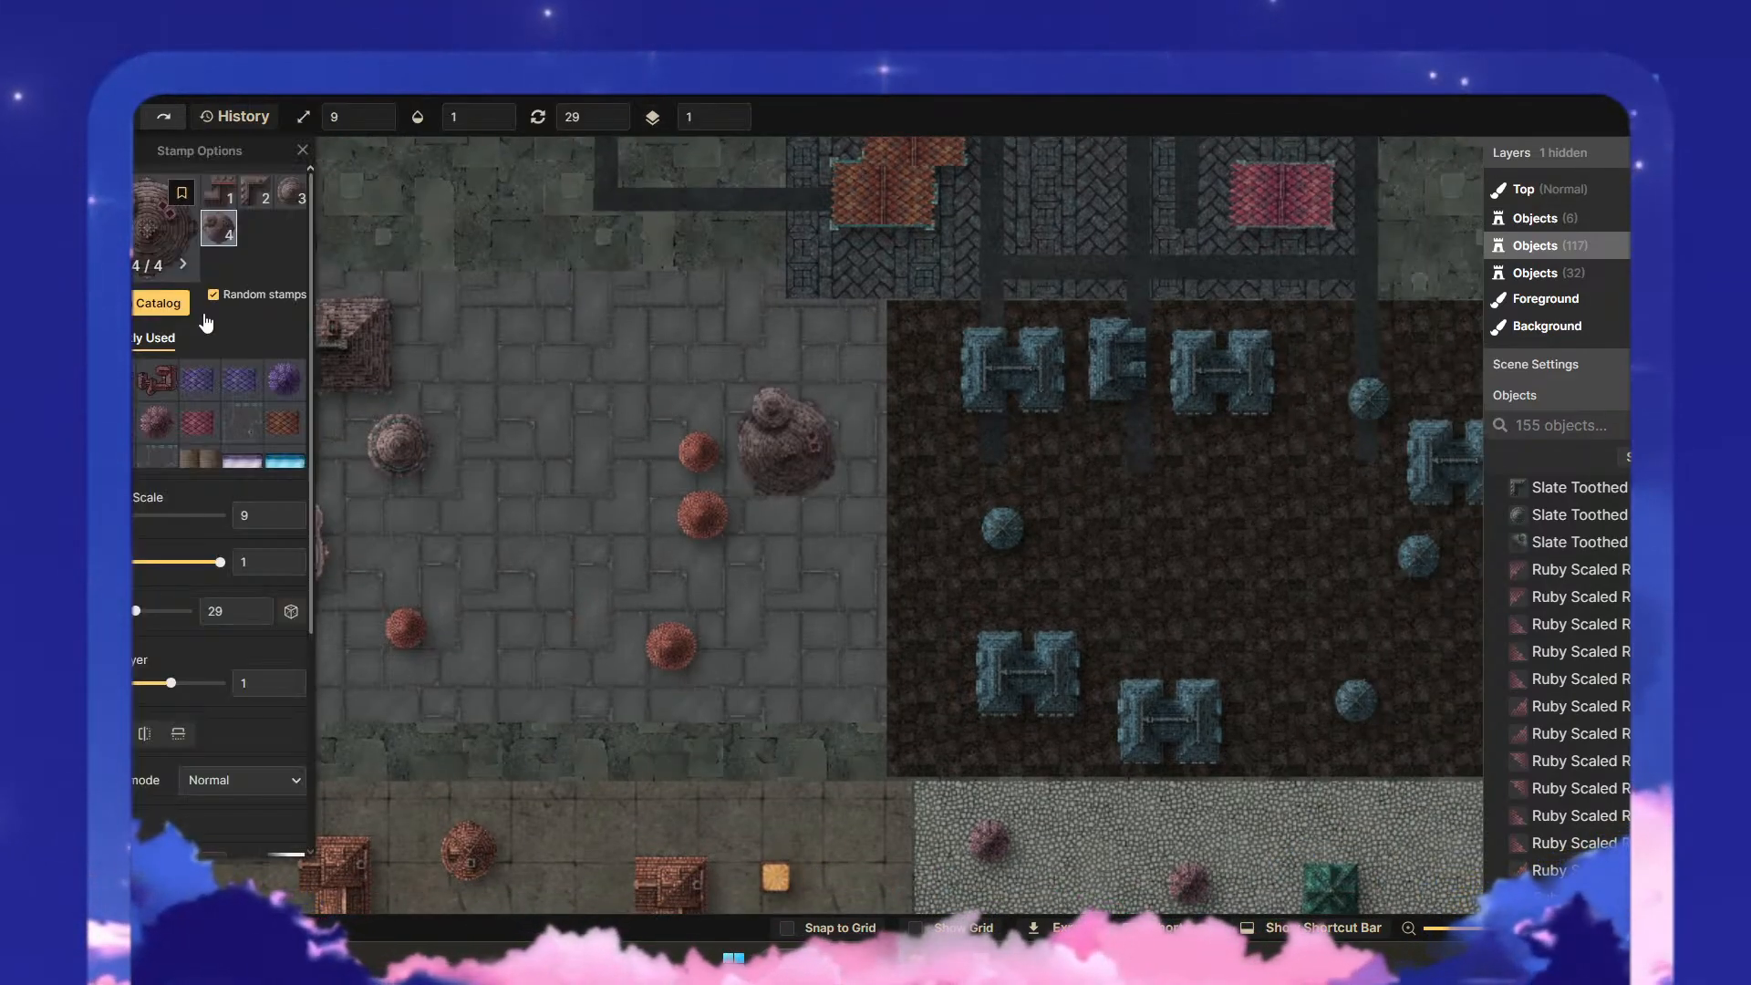
left_click(158, 306)
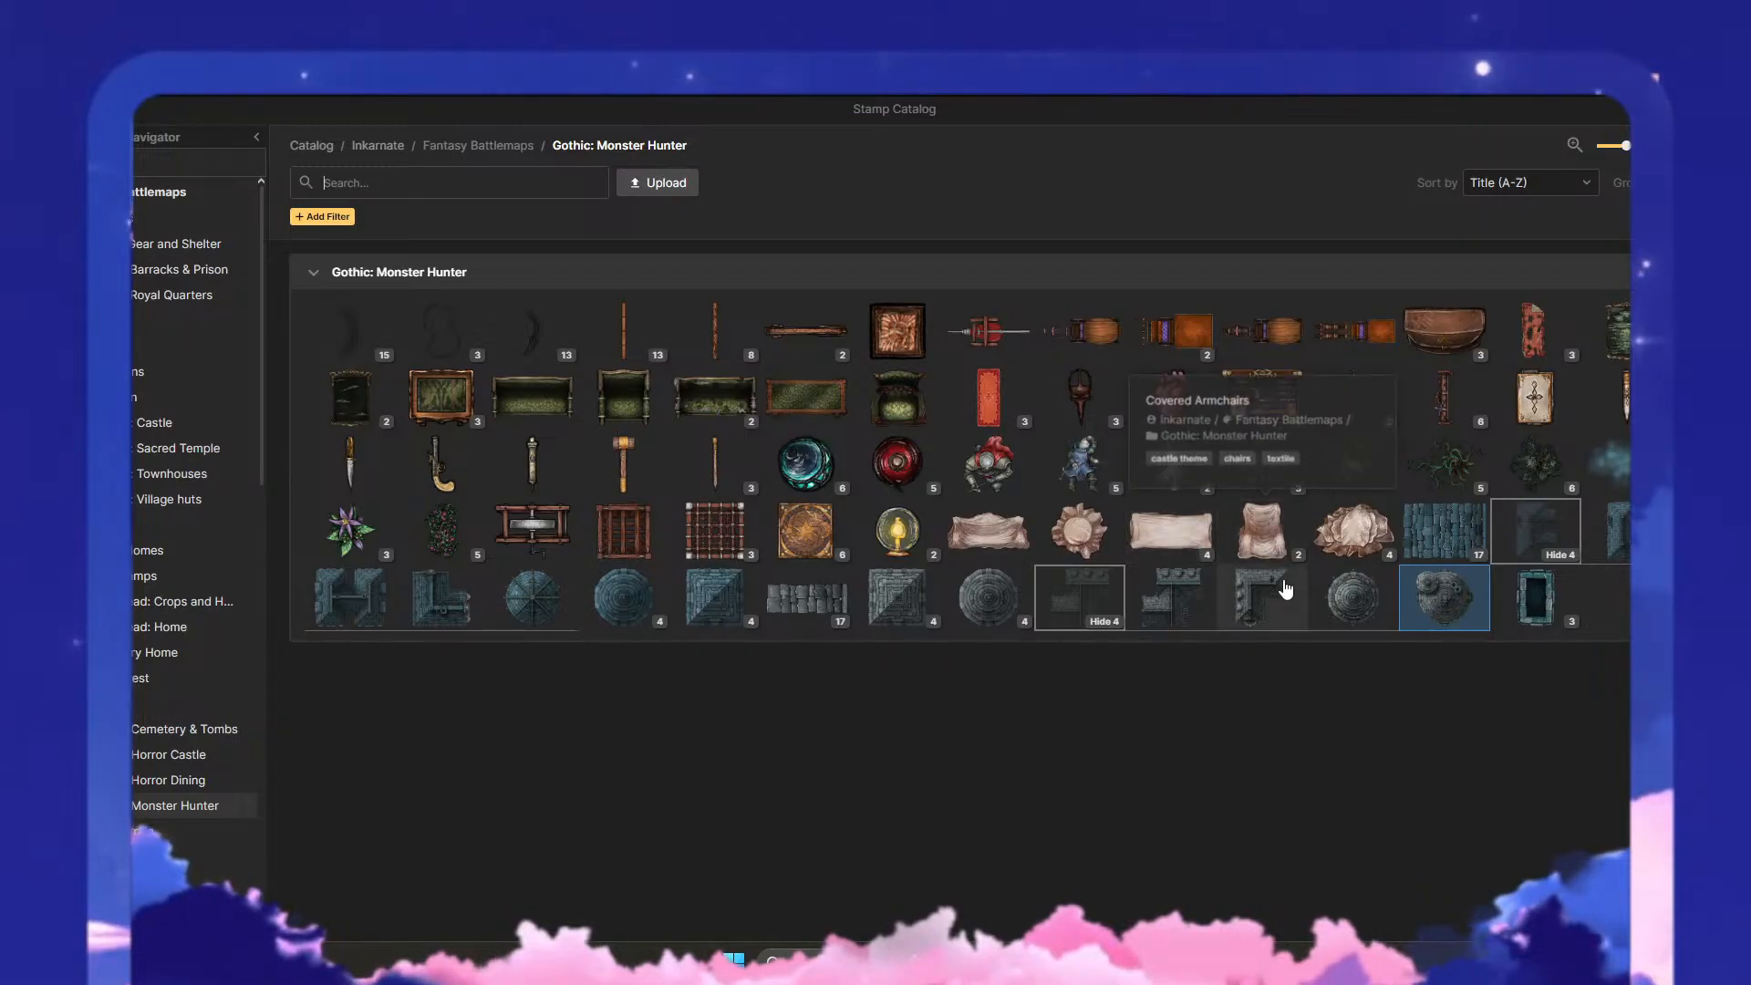
left_click(896, 622)
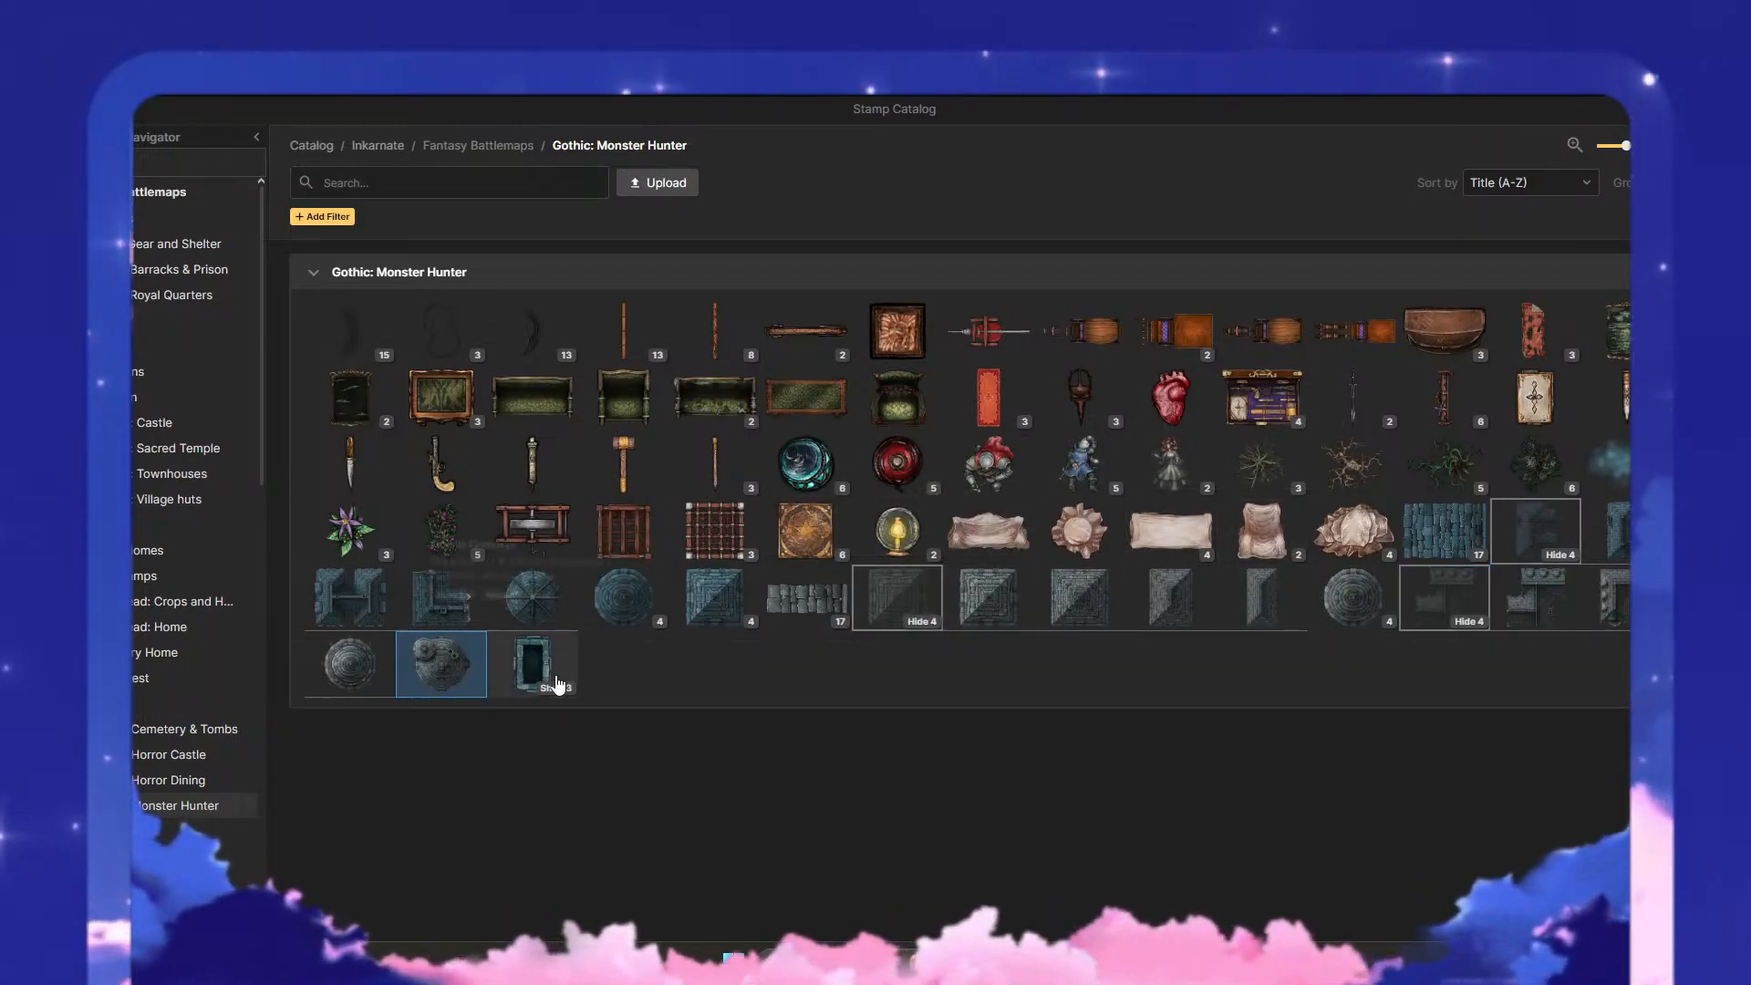
mouse_move(541, 634)
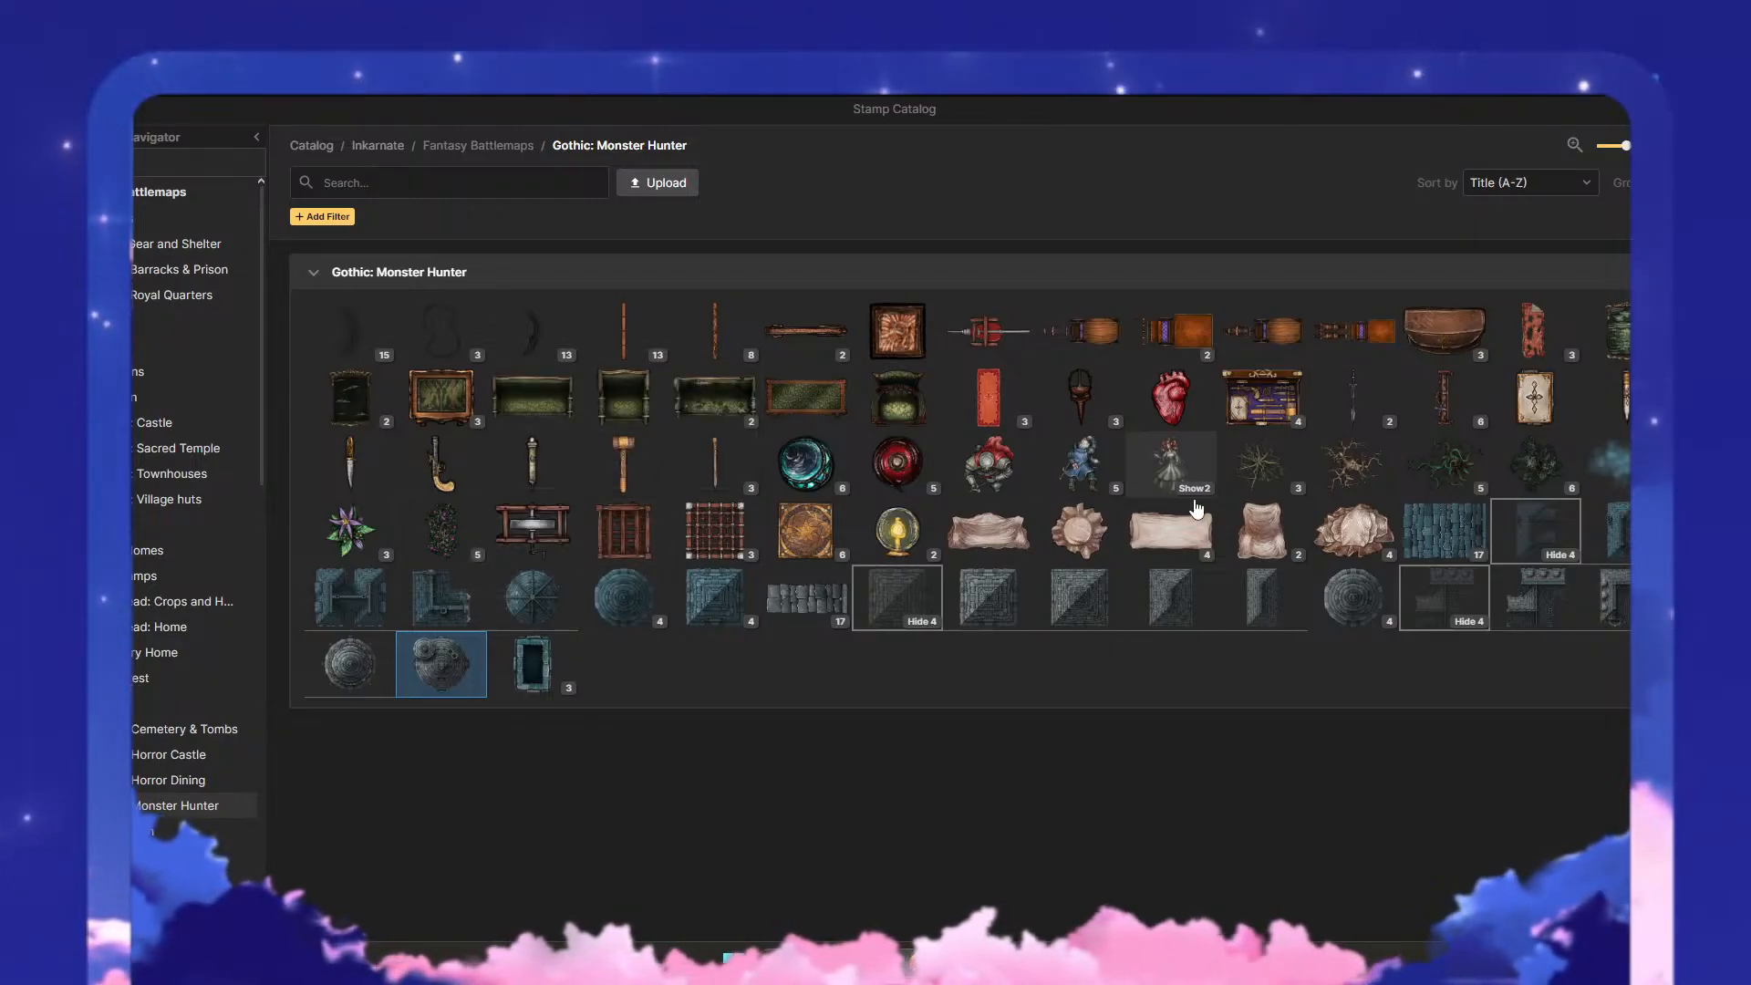
mouse_move(1470, 553)
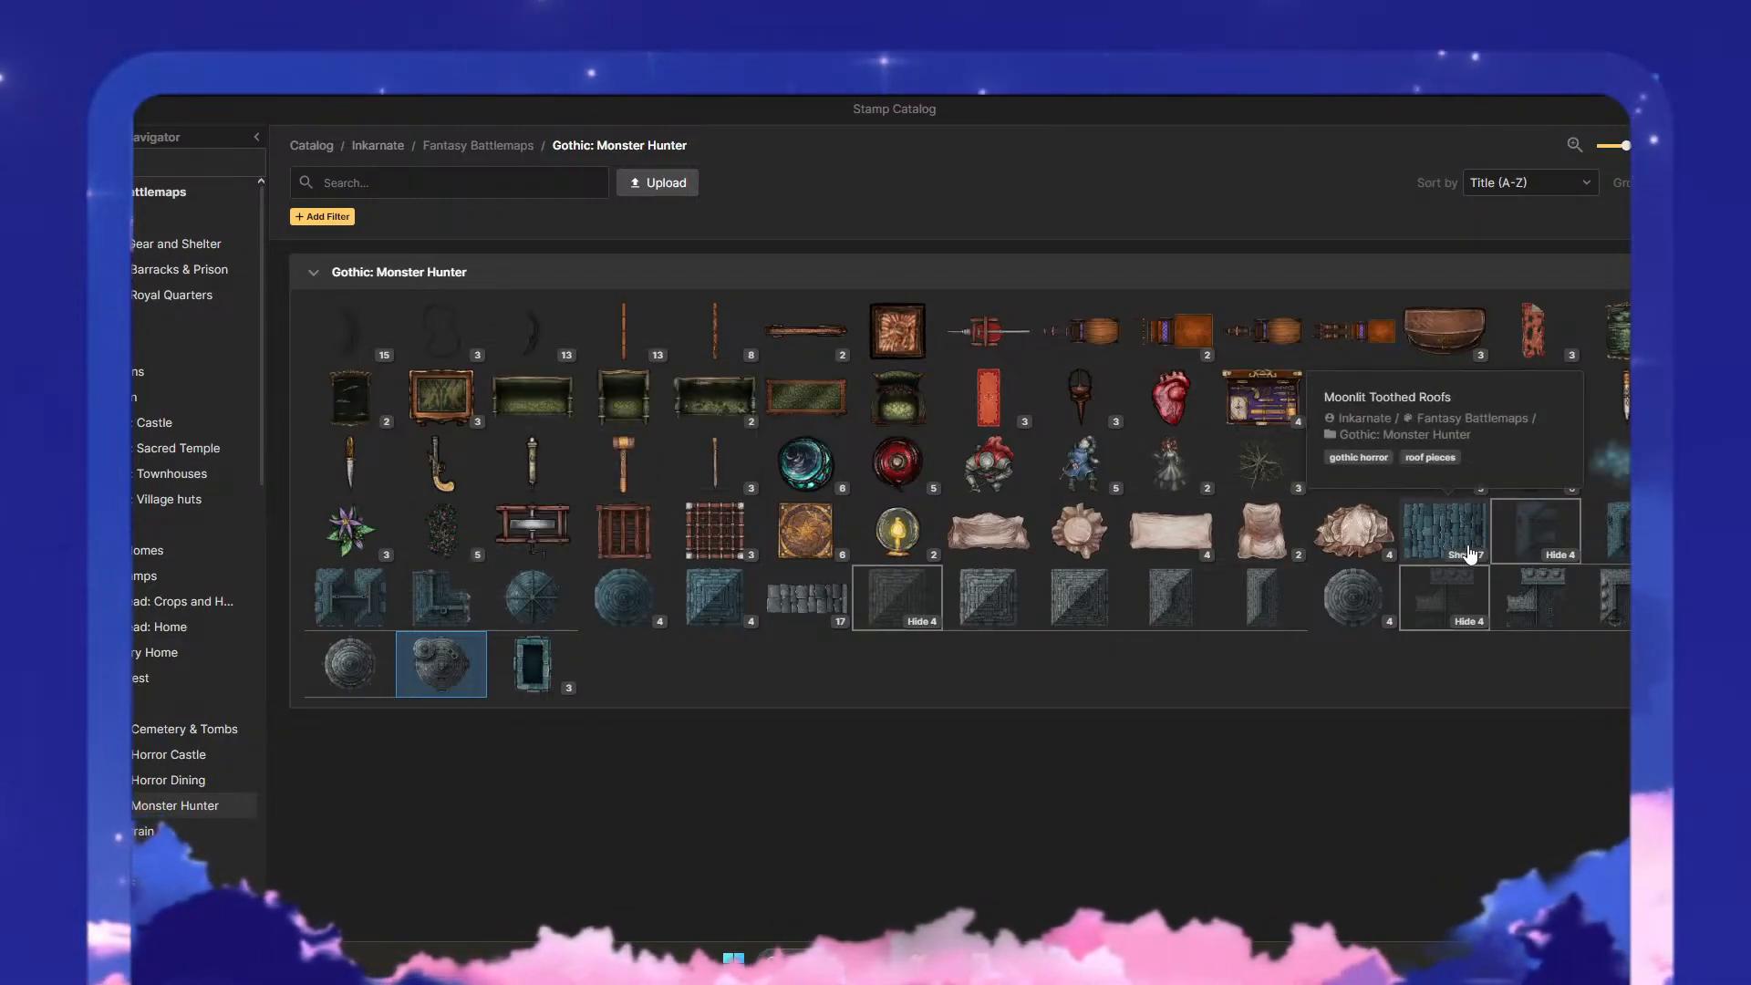
mouse_move(807, 540)
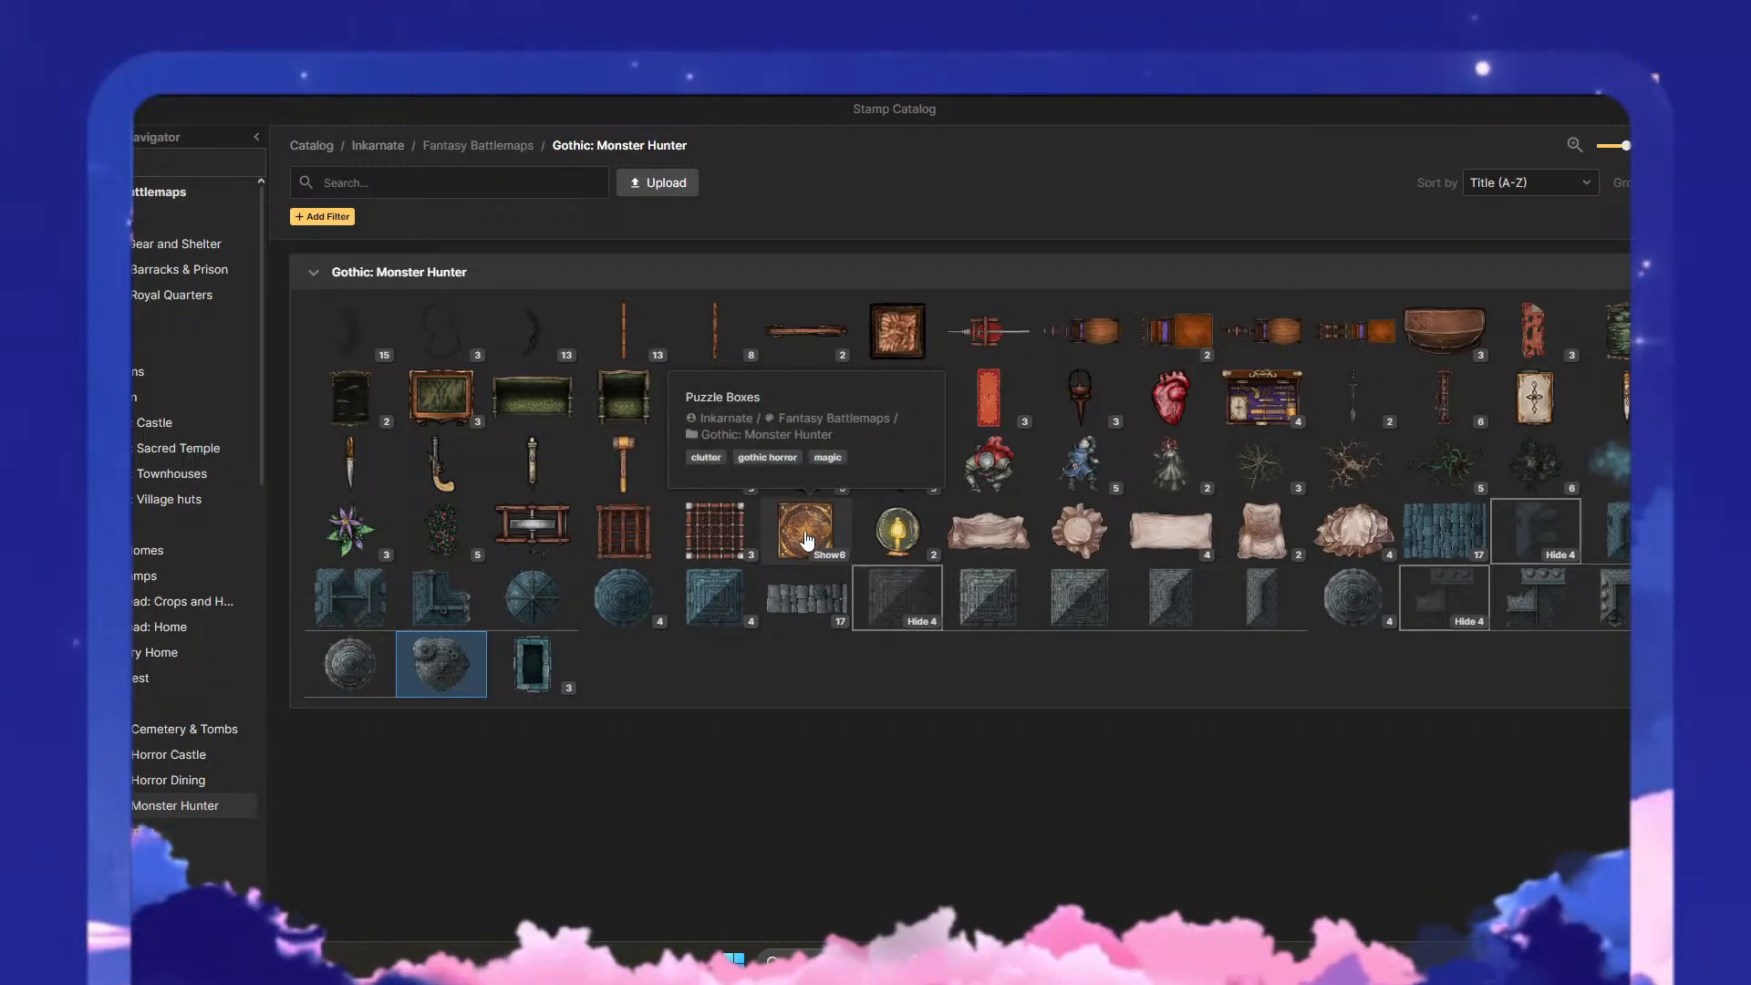
- Choose the fourth Puzzle Boxes variant, scale it to 209, and place it in the upper middle of the paved district
left_click(830, 555)
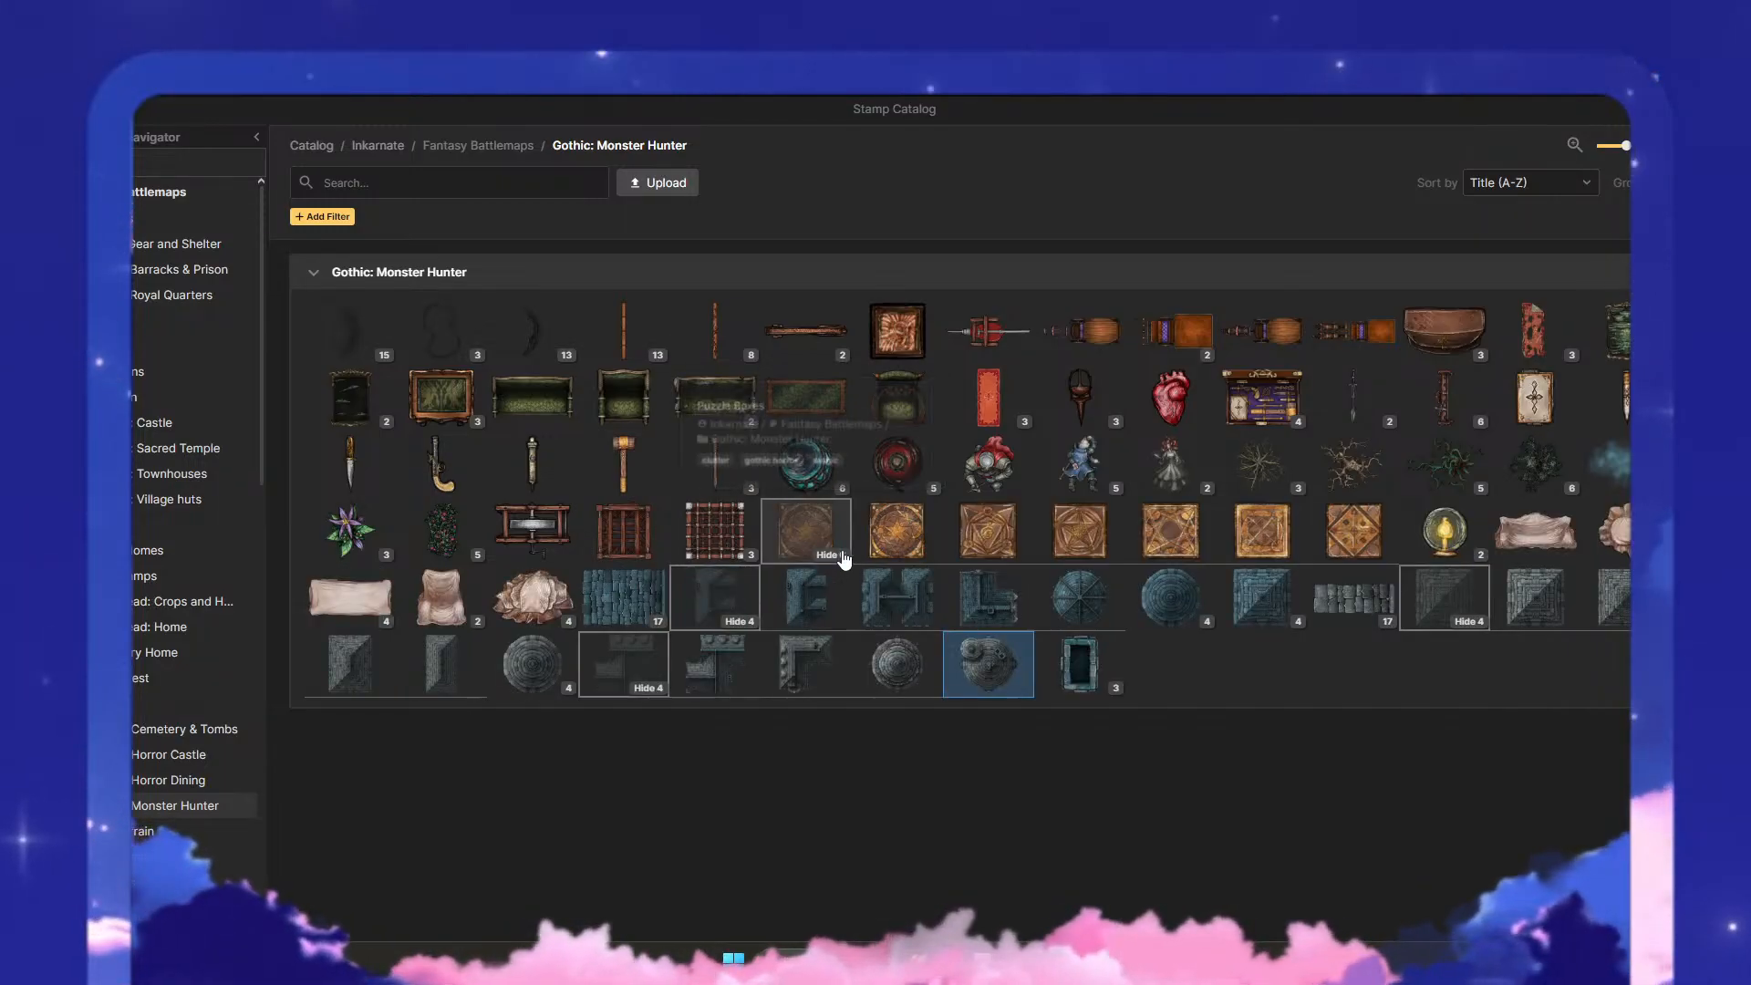
mouse_move(1134, 561)
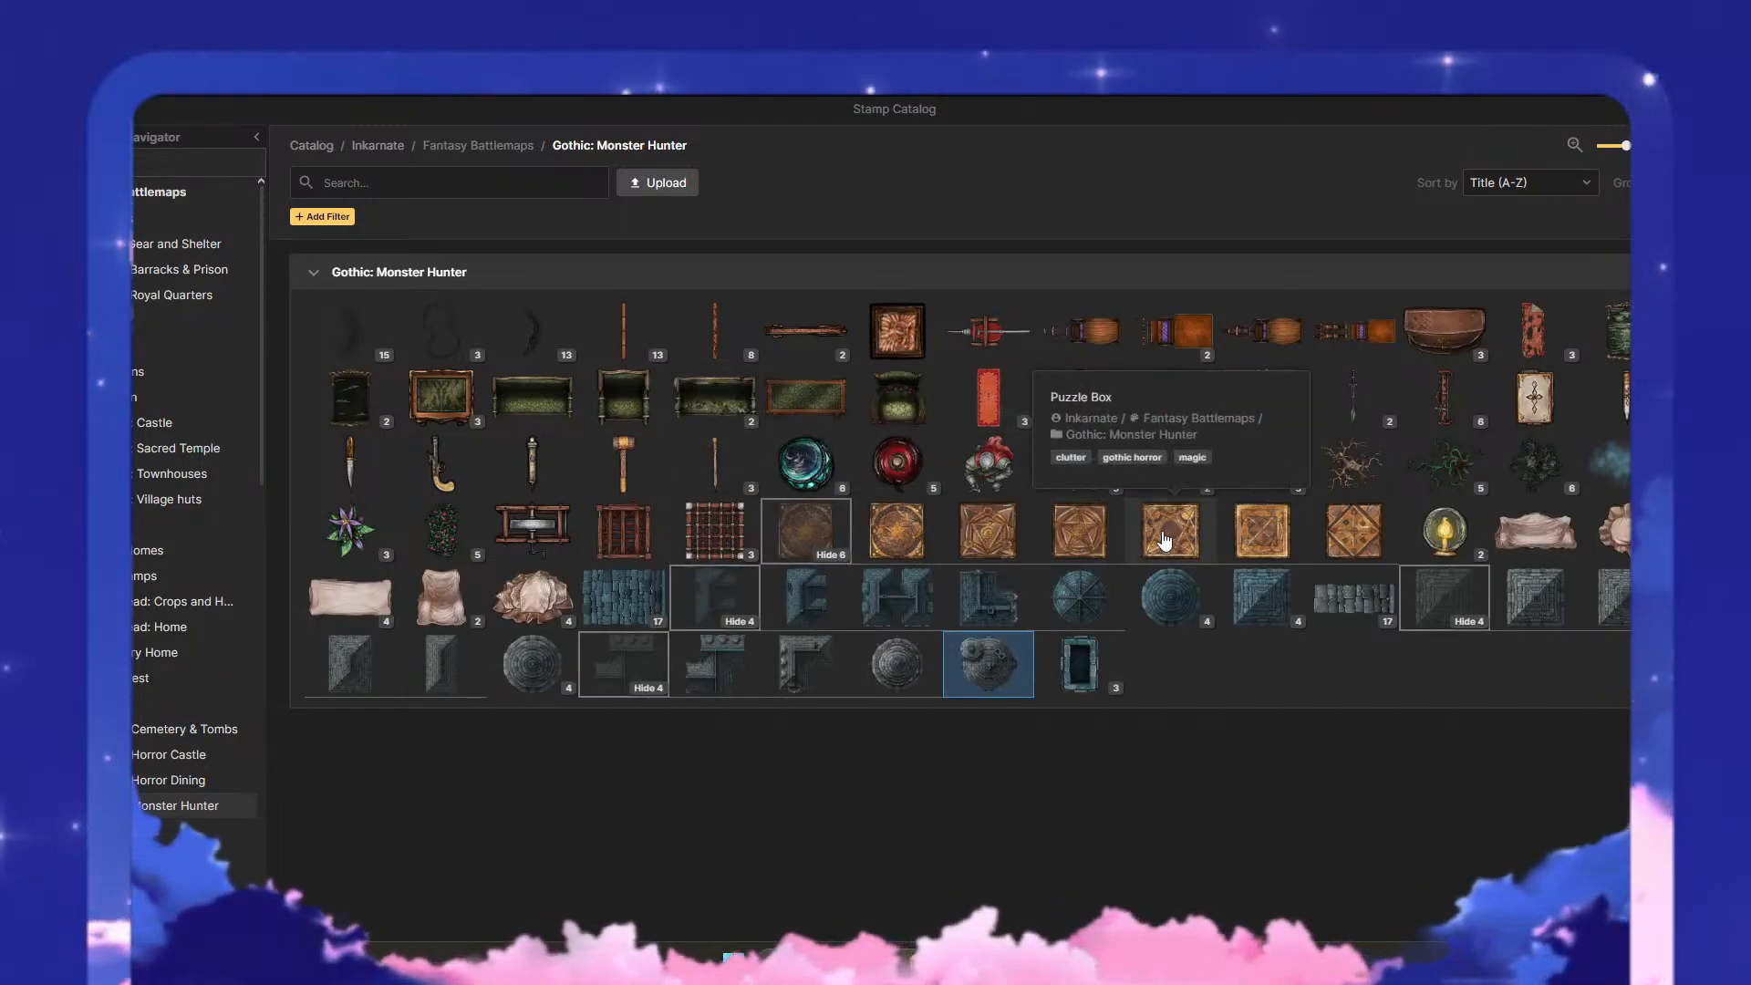
left_click(1169, 538)
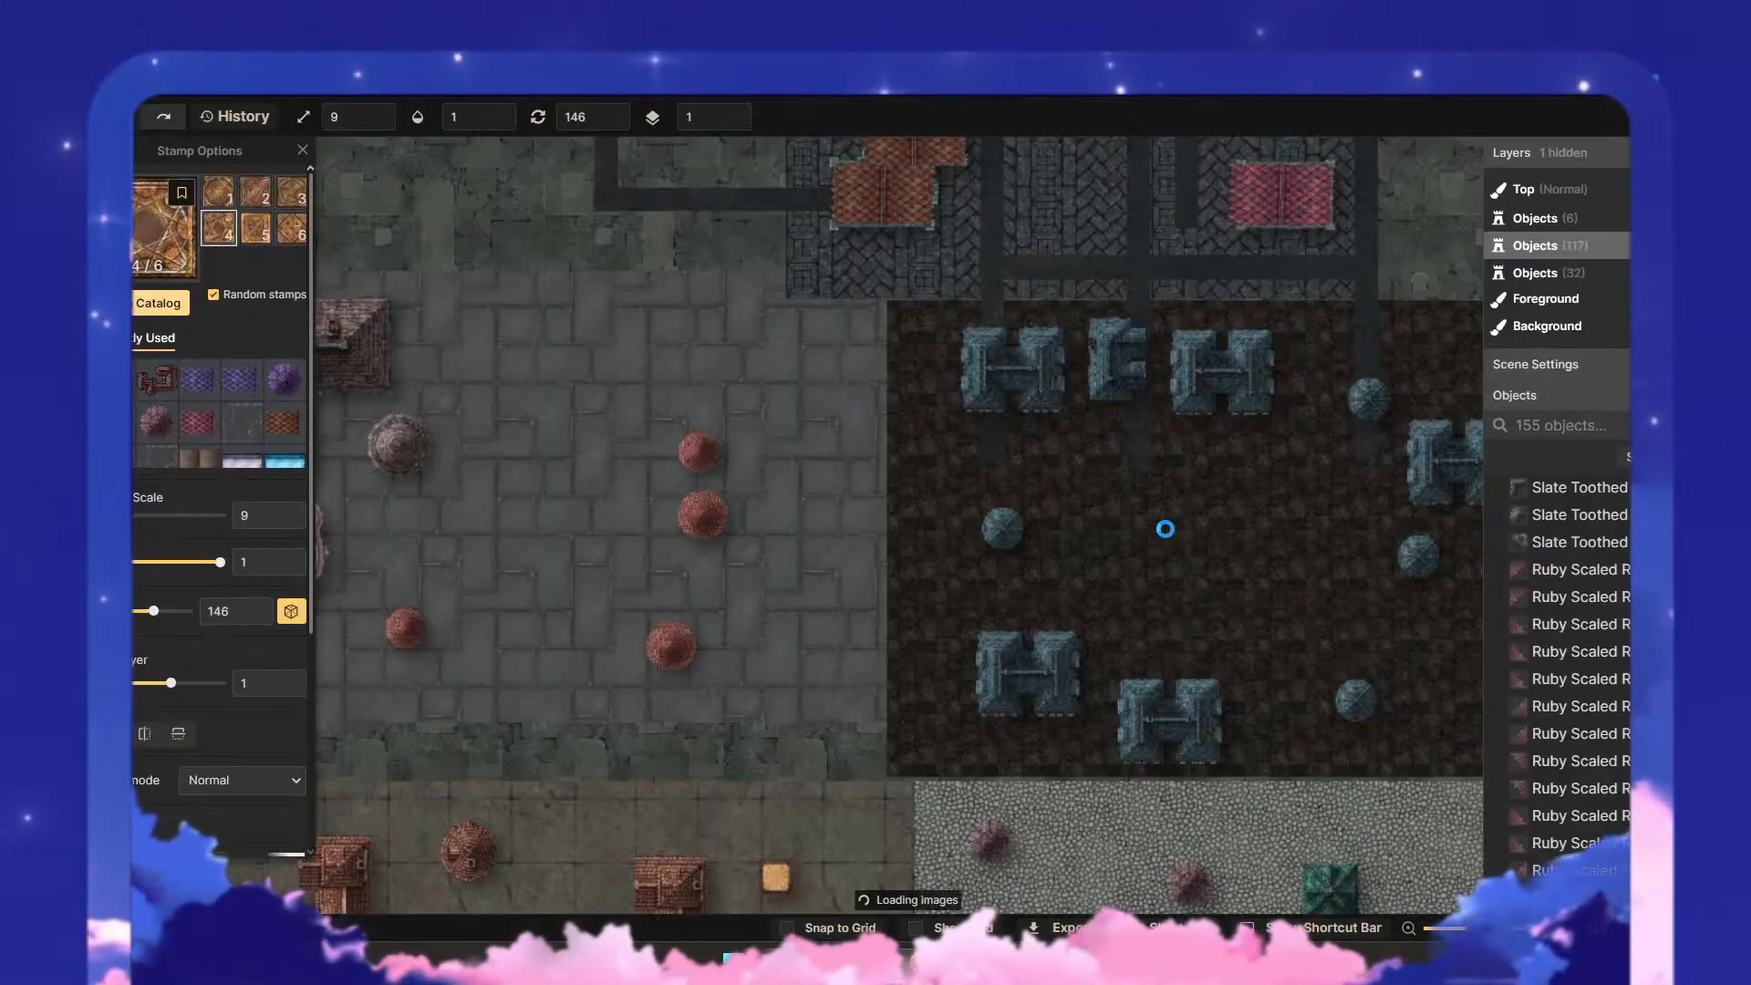
left_click_drag(563, 362, 796, 408)
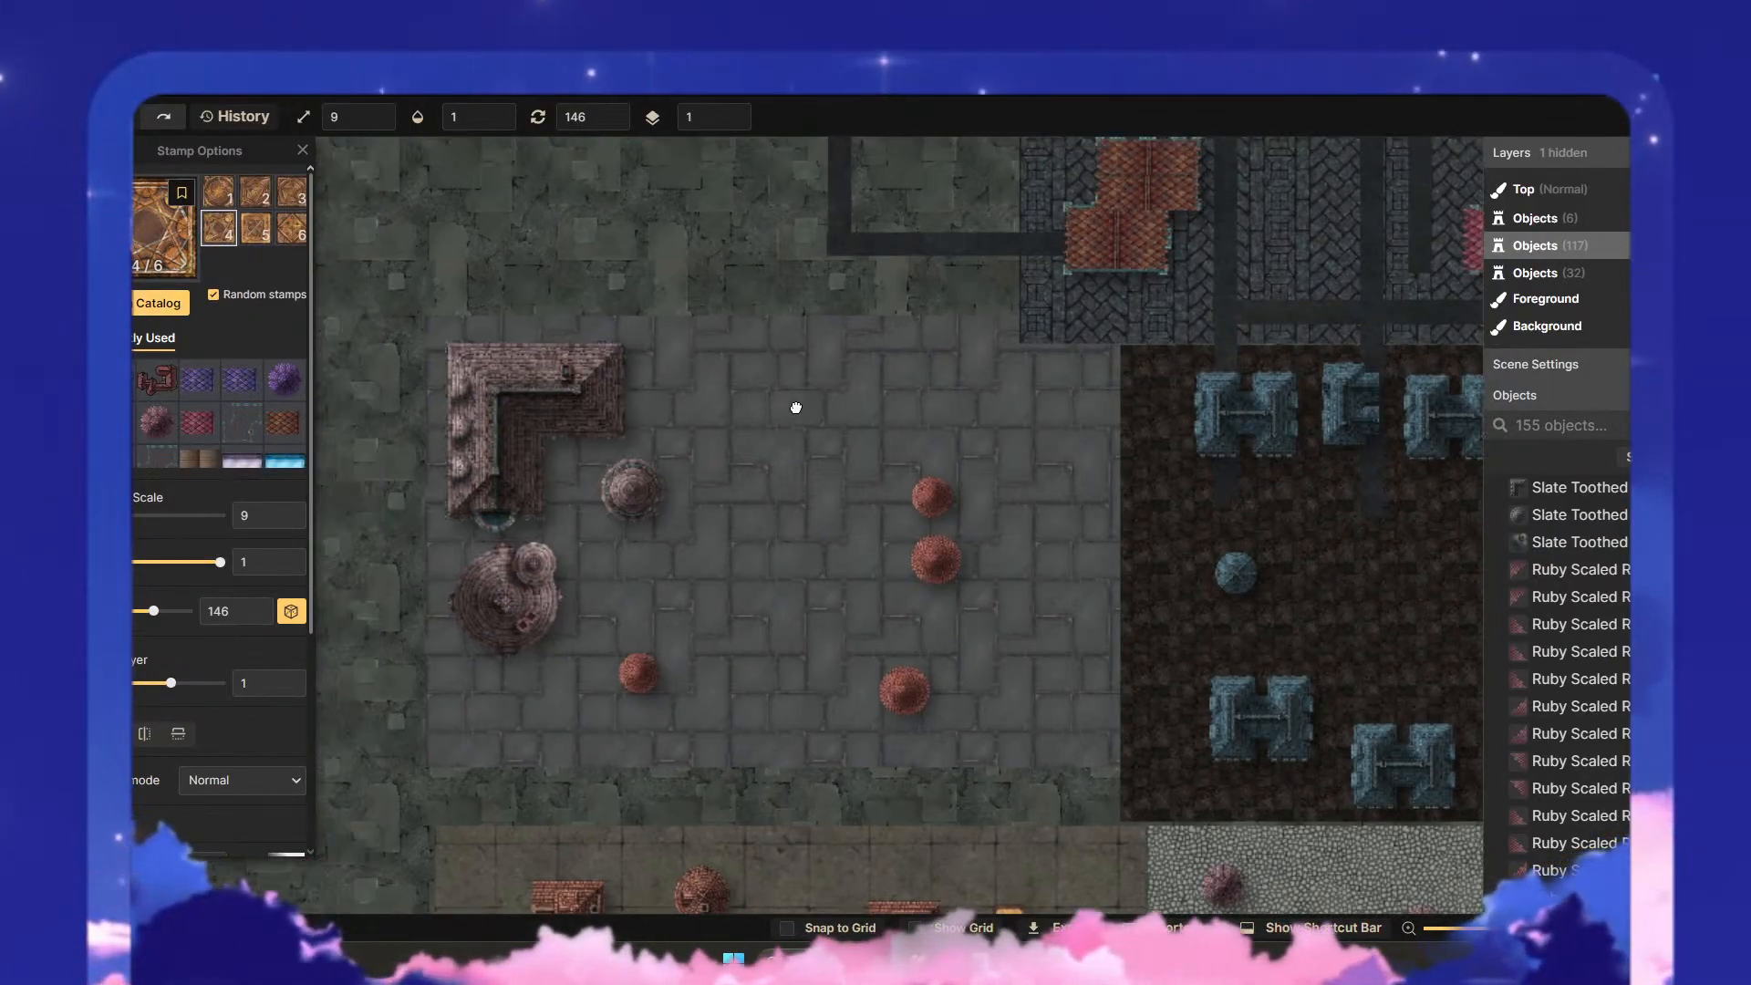
left_click(150, 515)
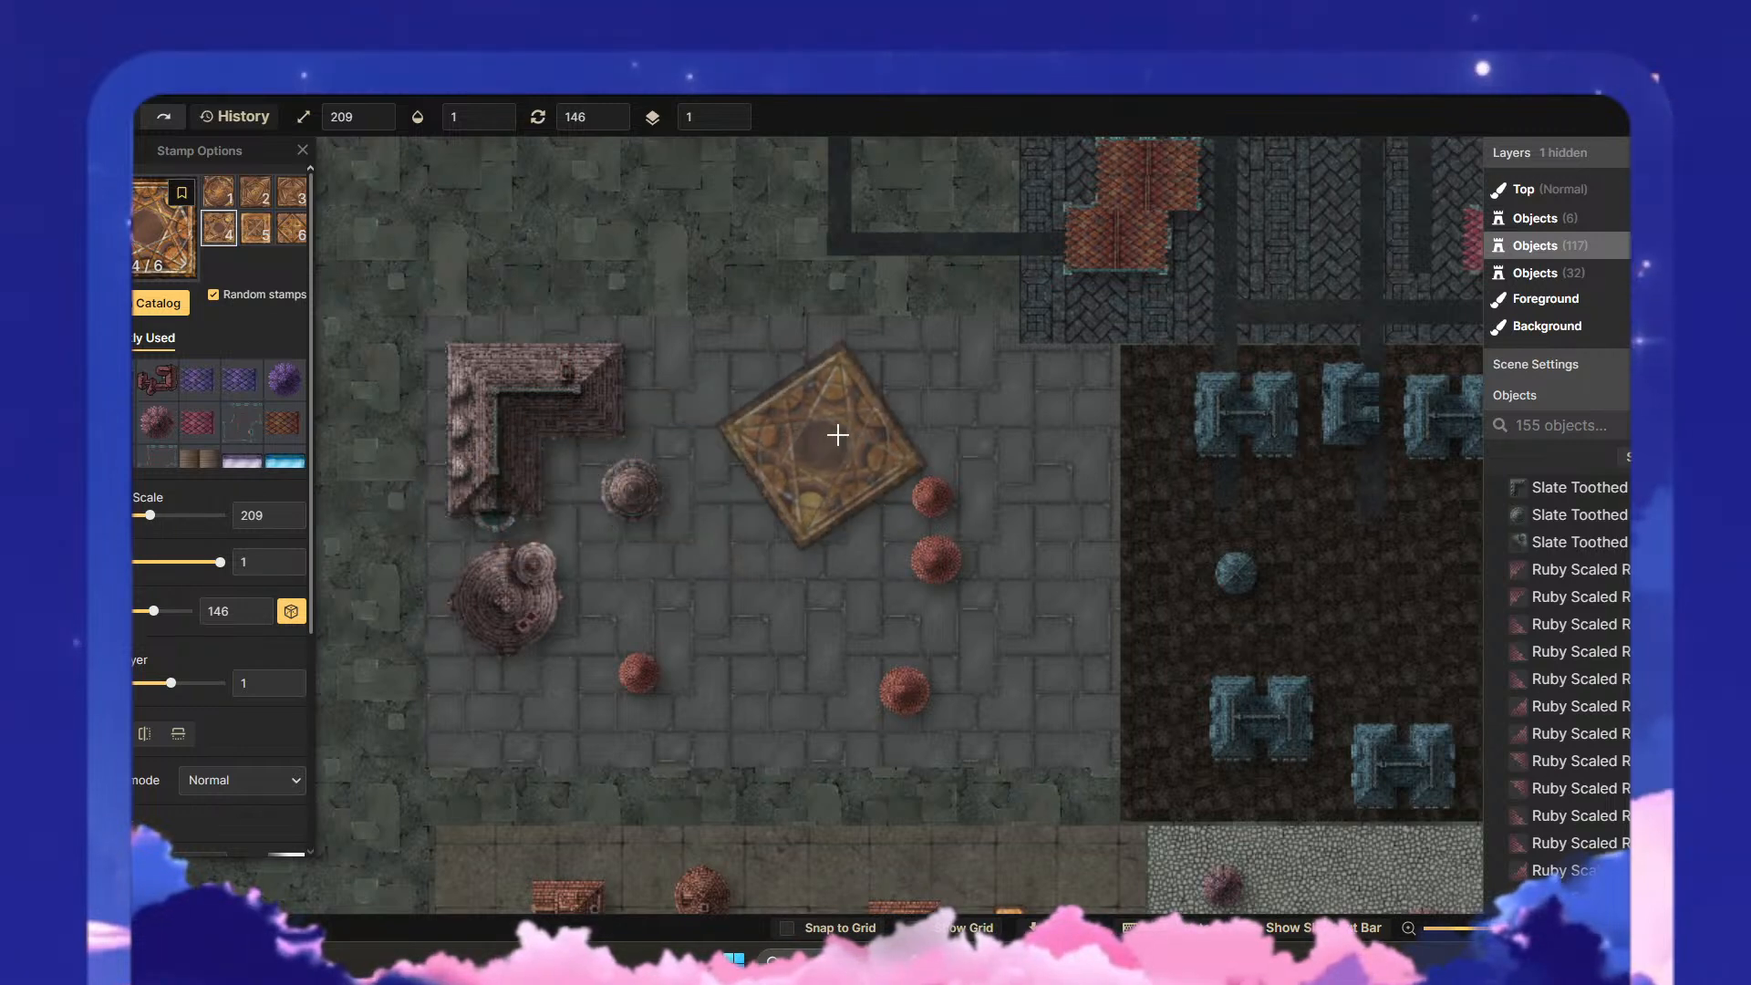
left_click(845, 462)
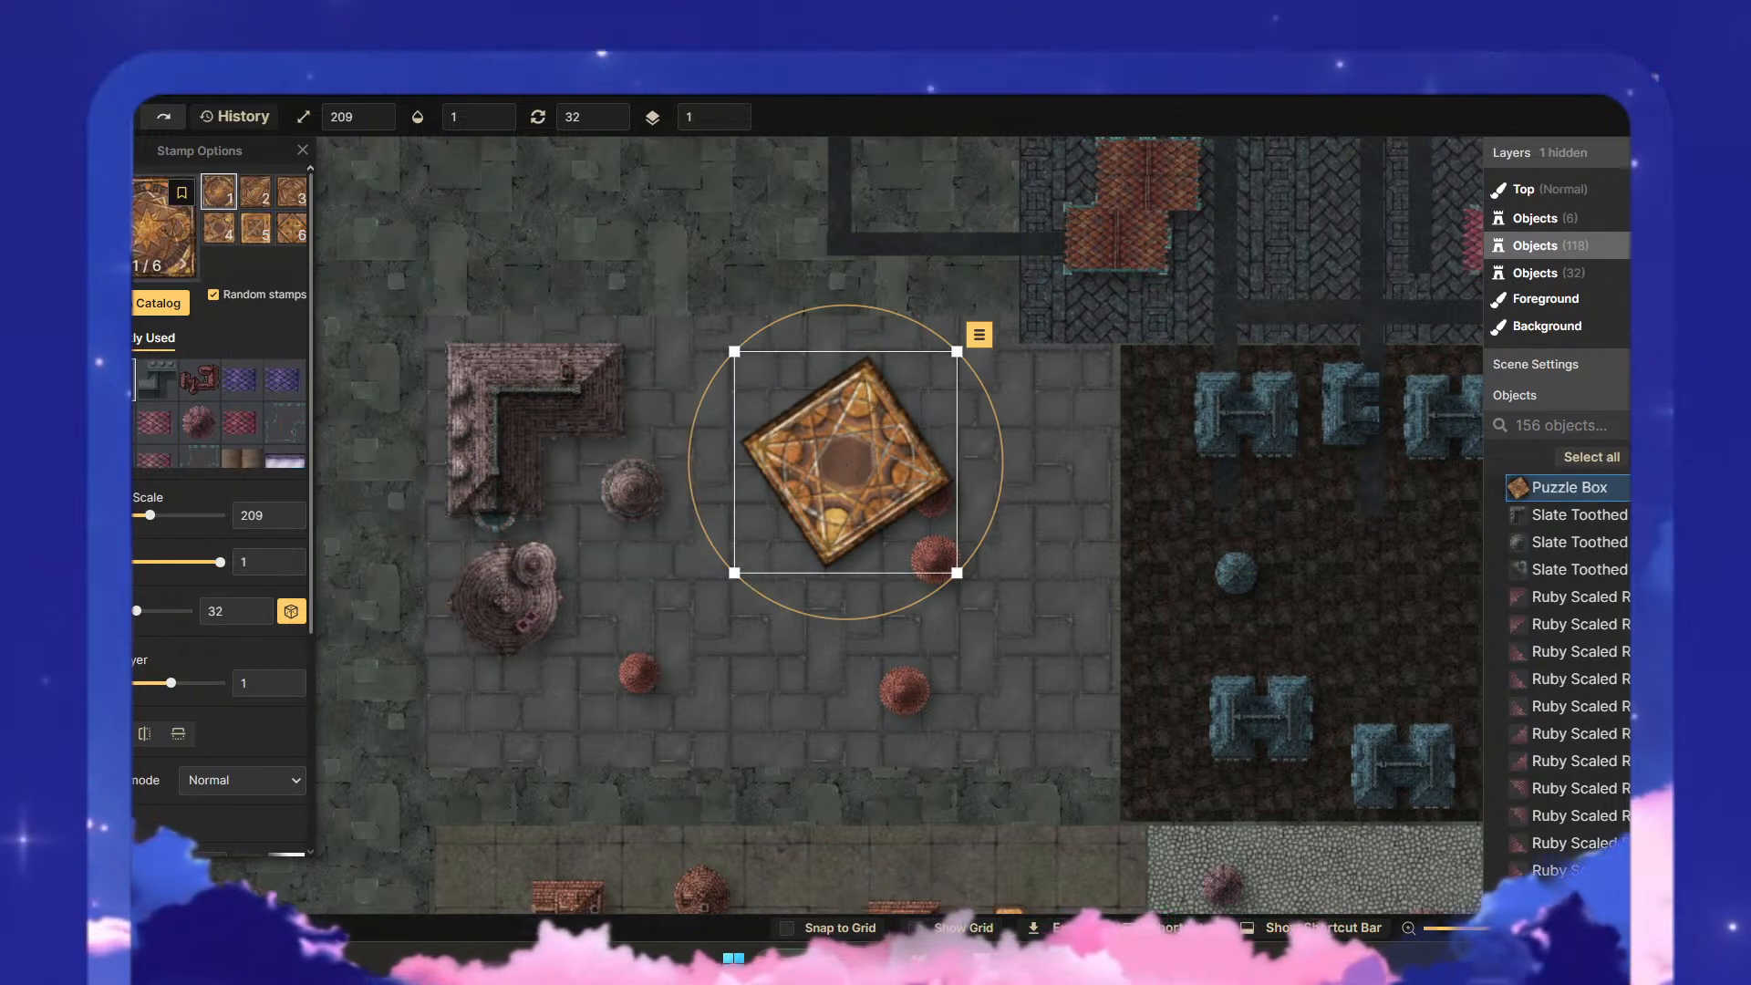
- Rotate the puzzle box to 180 degrees, scale it to 170, and move it towards the paved district's upper edge
key("v")
left_click_drag(846, 464, 929, 473)
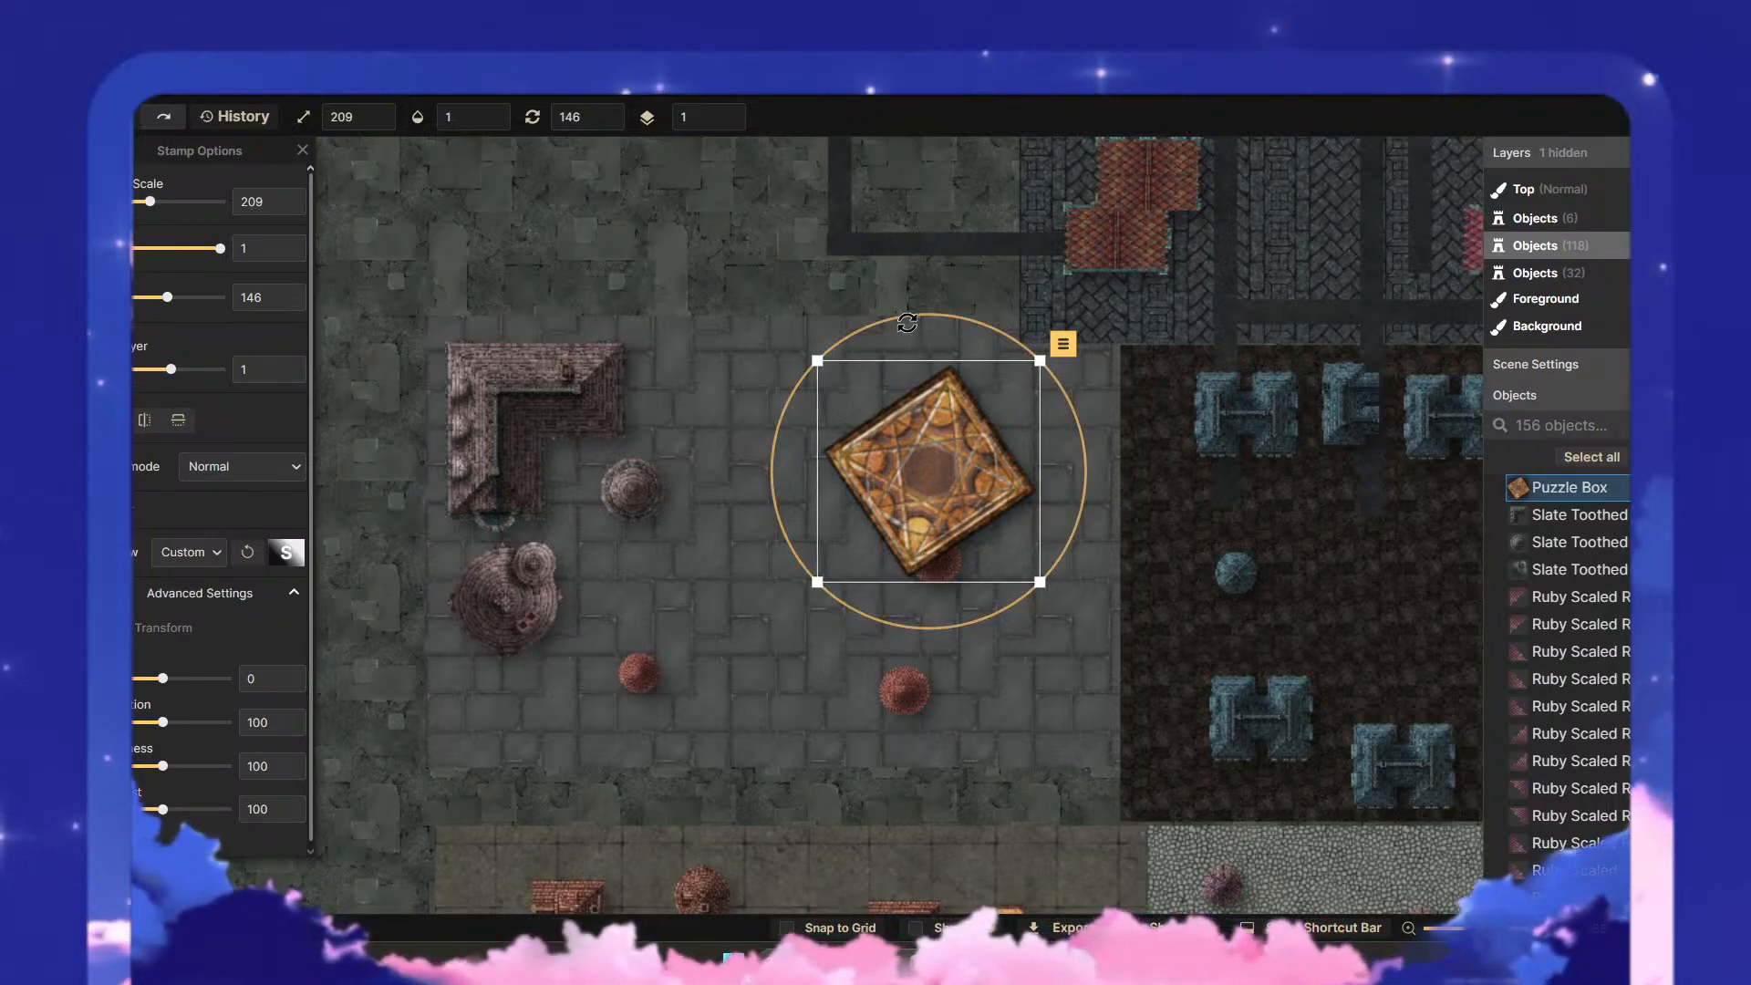
left_click_drag(906, 317, 1003, 326)
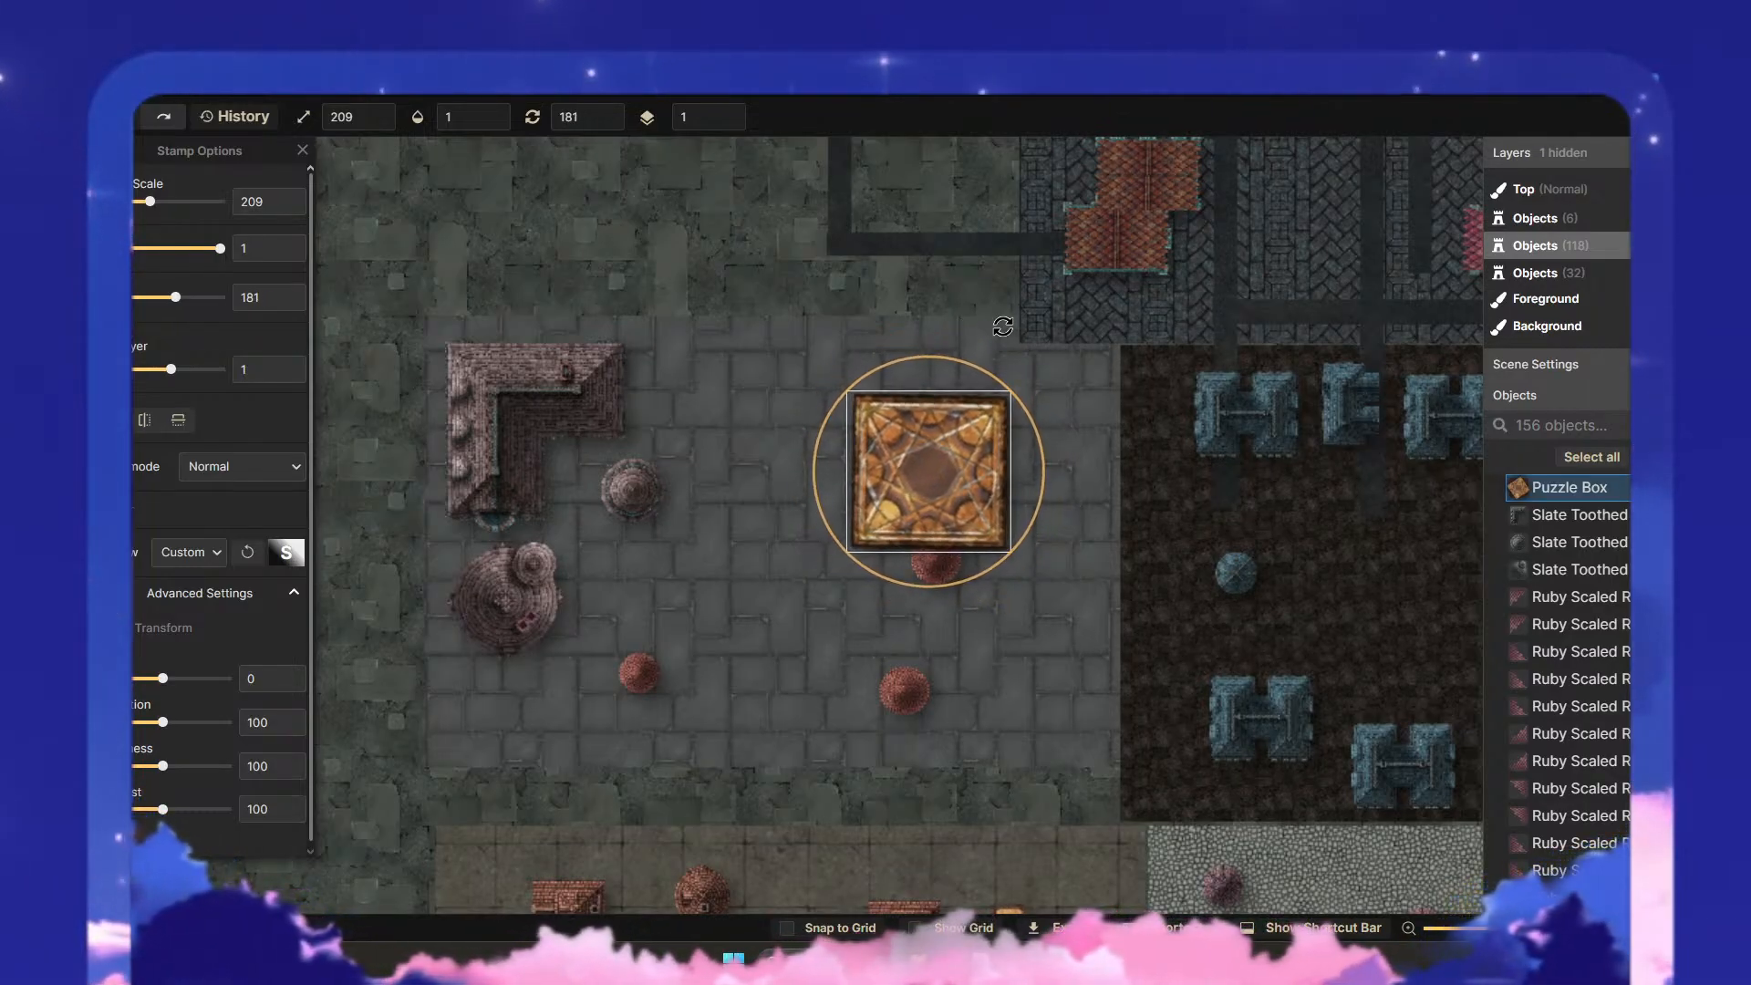
left_click_drag(1003, 325, 1000, 323)
left_click_drag(1009, 393, 980, 419)
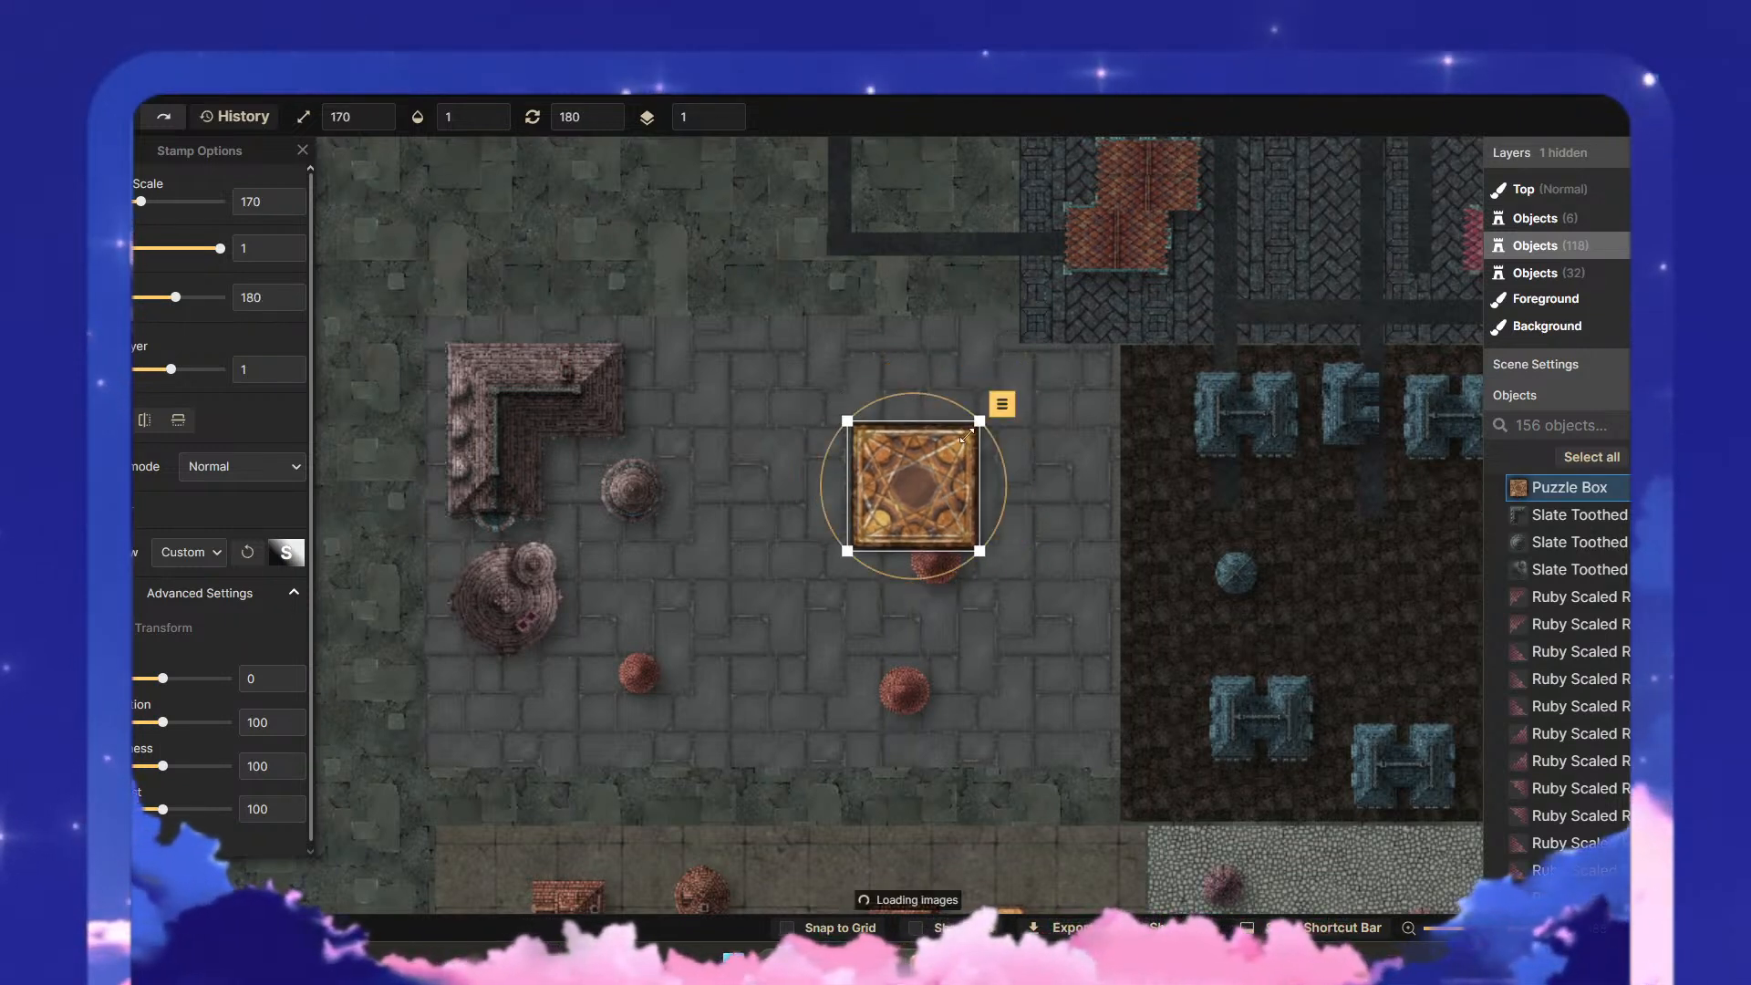
left_click_drag(920, 471, 936, 404)
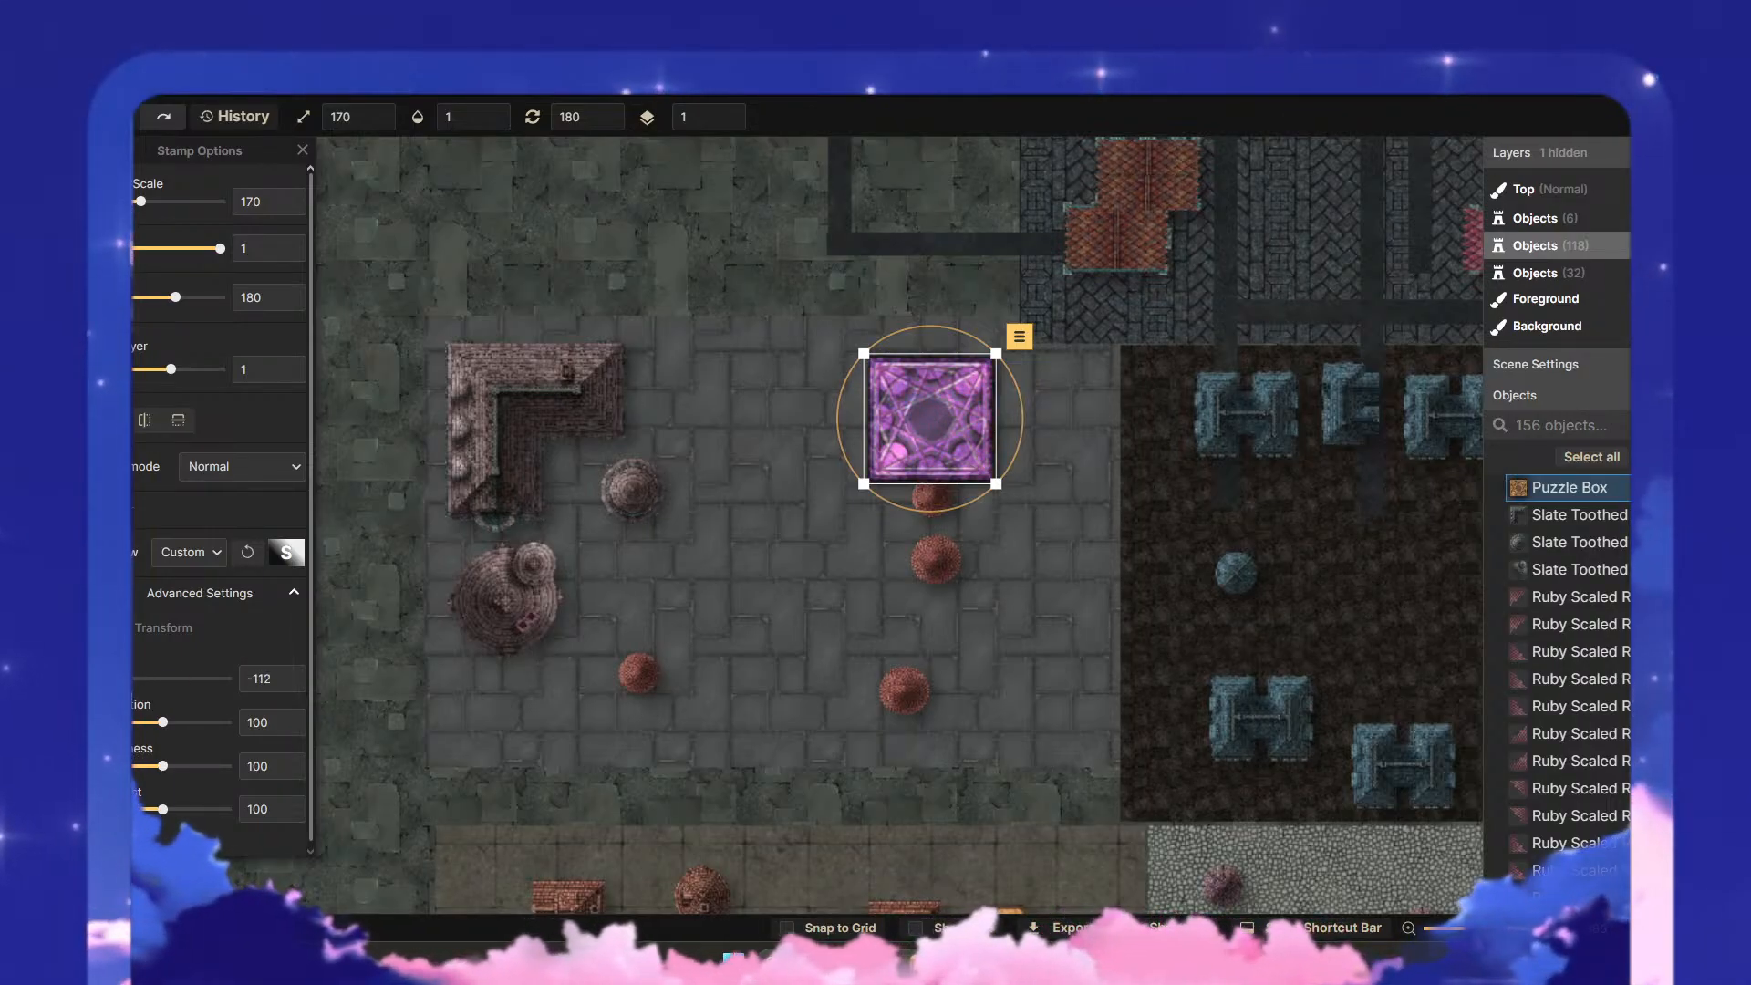
- Set the puzzle box's hue to 5, saturation to 65 and brightness to 111
left_click_drag(137, 689, 166, 689)
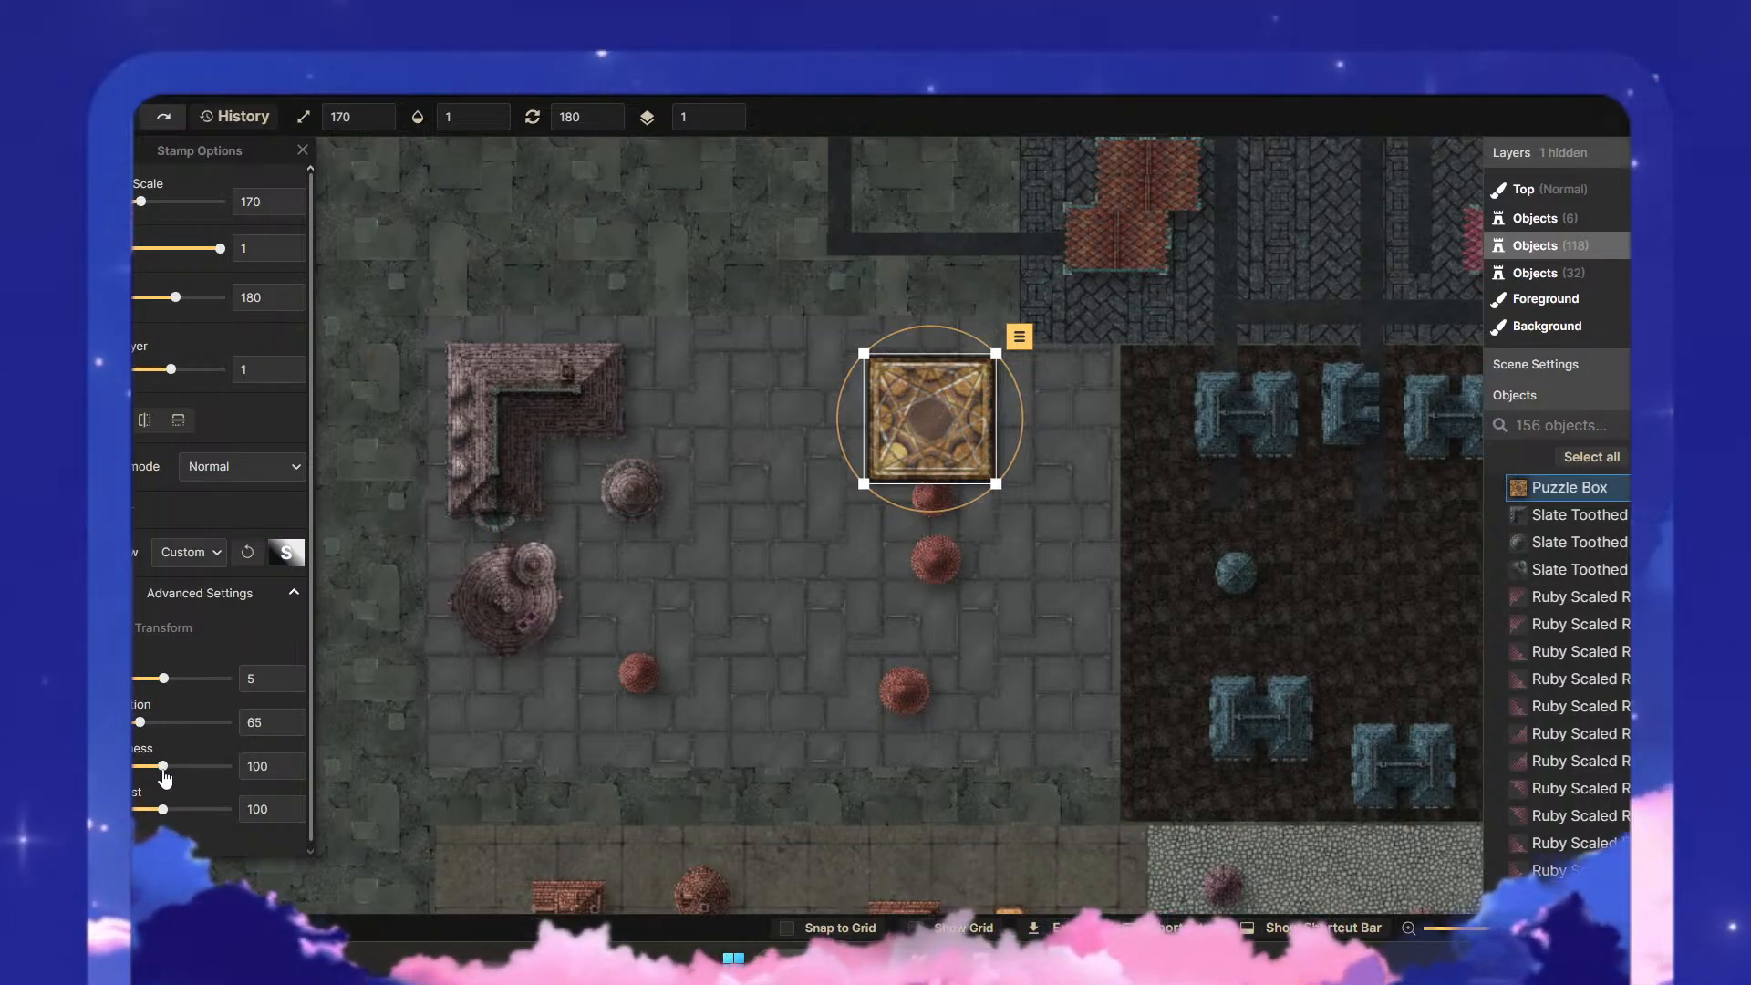
left_click_drag(173, 777, 176, 779)
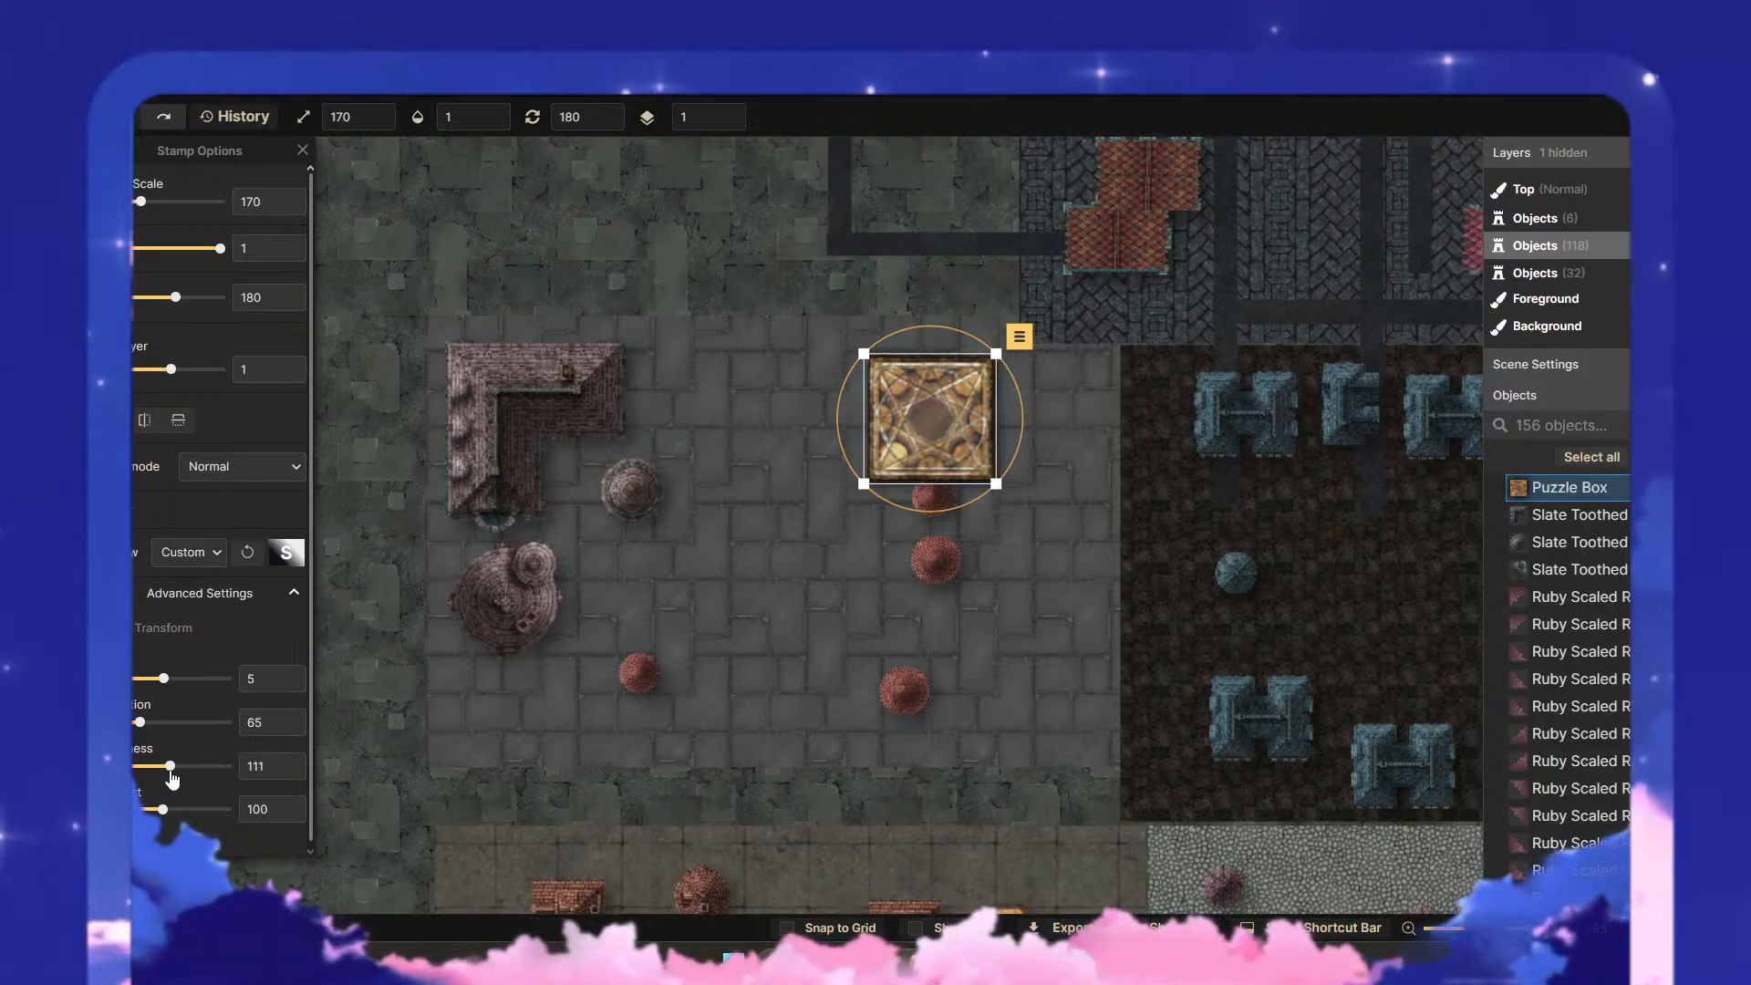
left_click(1003, 571)
- Move the two small red domes beneath the puzzle box further down, and shift the box towards the paved district's upper-right corner
left_click(931, 499)
left_click_drag(931, 500, 932, 642)
left_click(969, 548)
left_click_drag(919, 387, 964, 381)
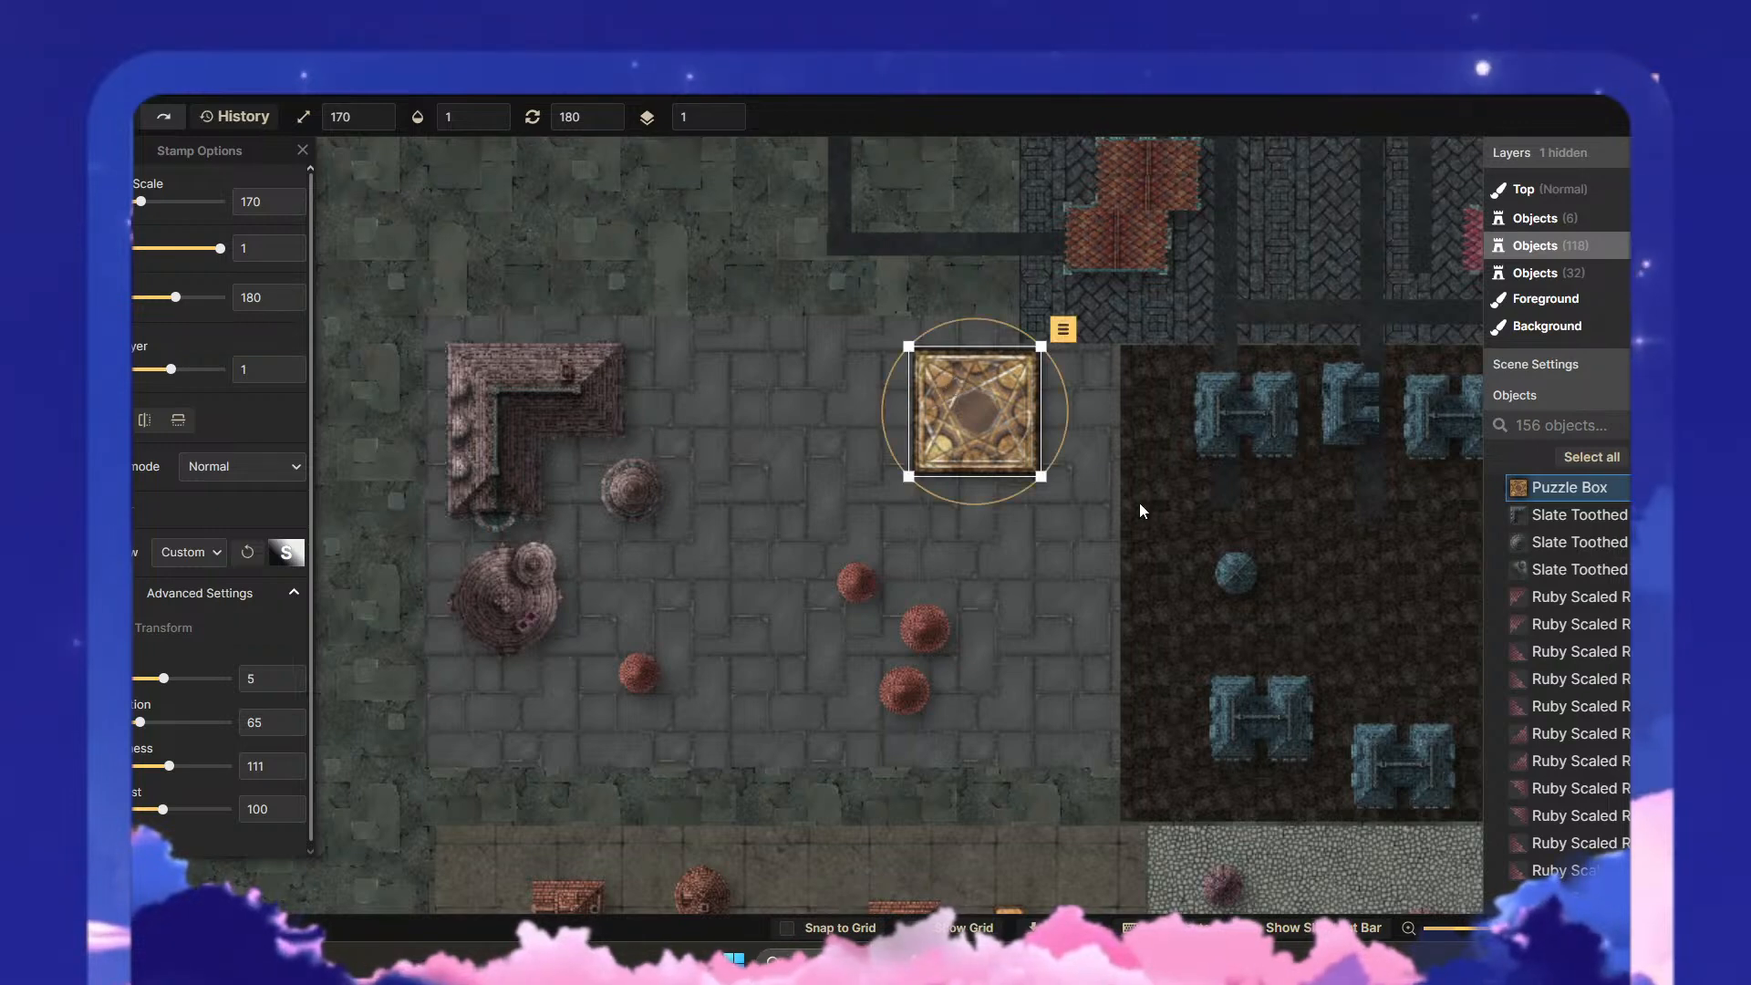
left_click(865, 407)
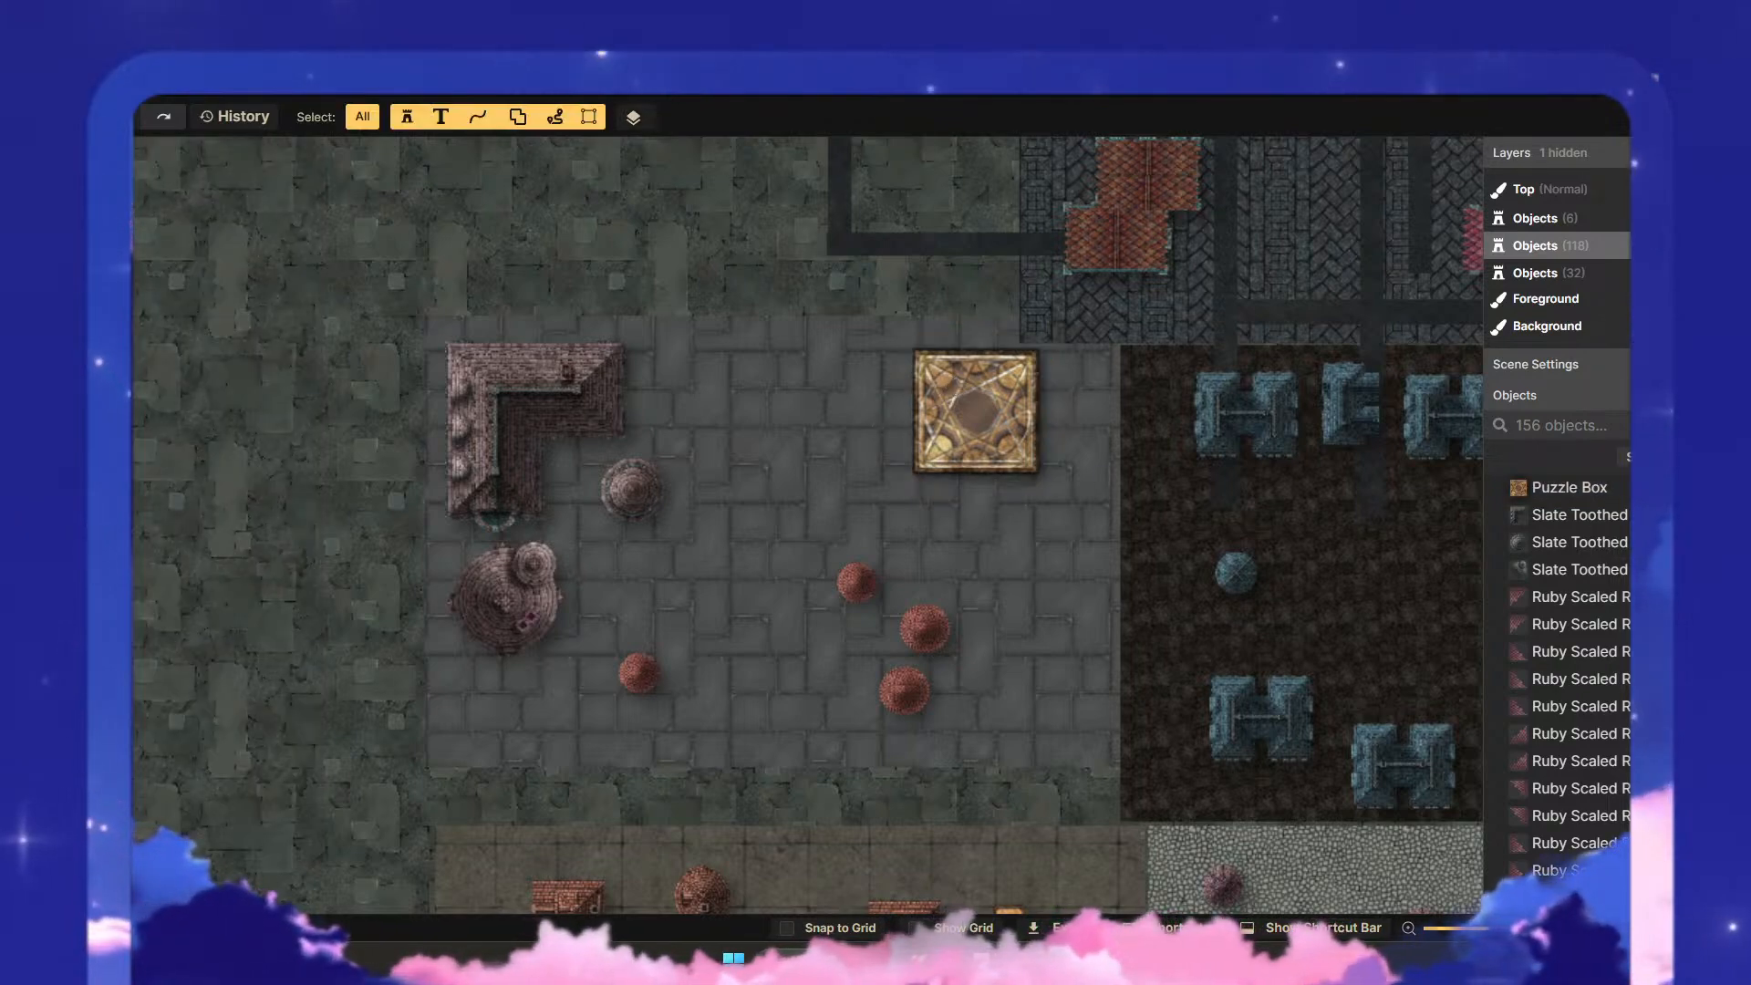
- Search the stamp catalog's Gothic: Monster Hunter category for "telescope" and for "scope"
key("s")
left_click(144, 309)
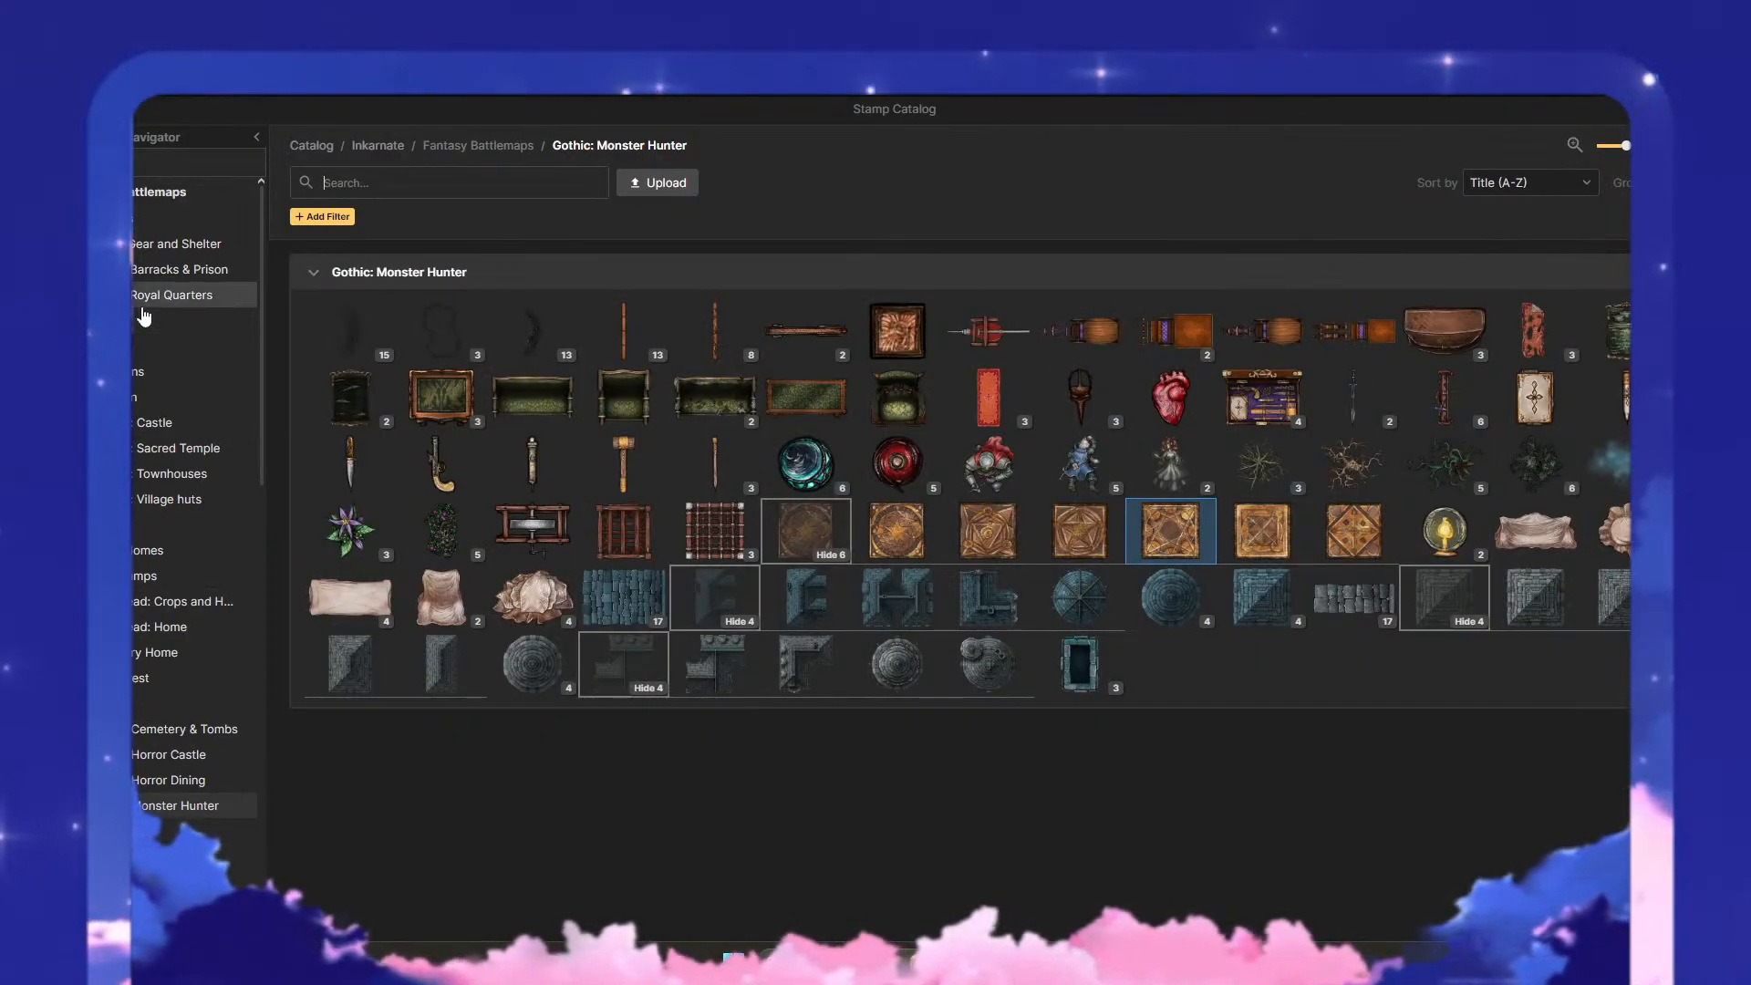
mouse_move(987, 395)
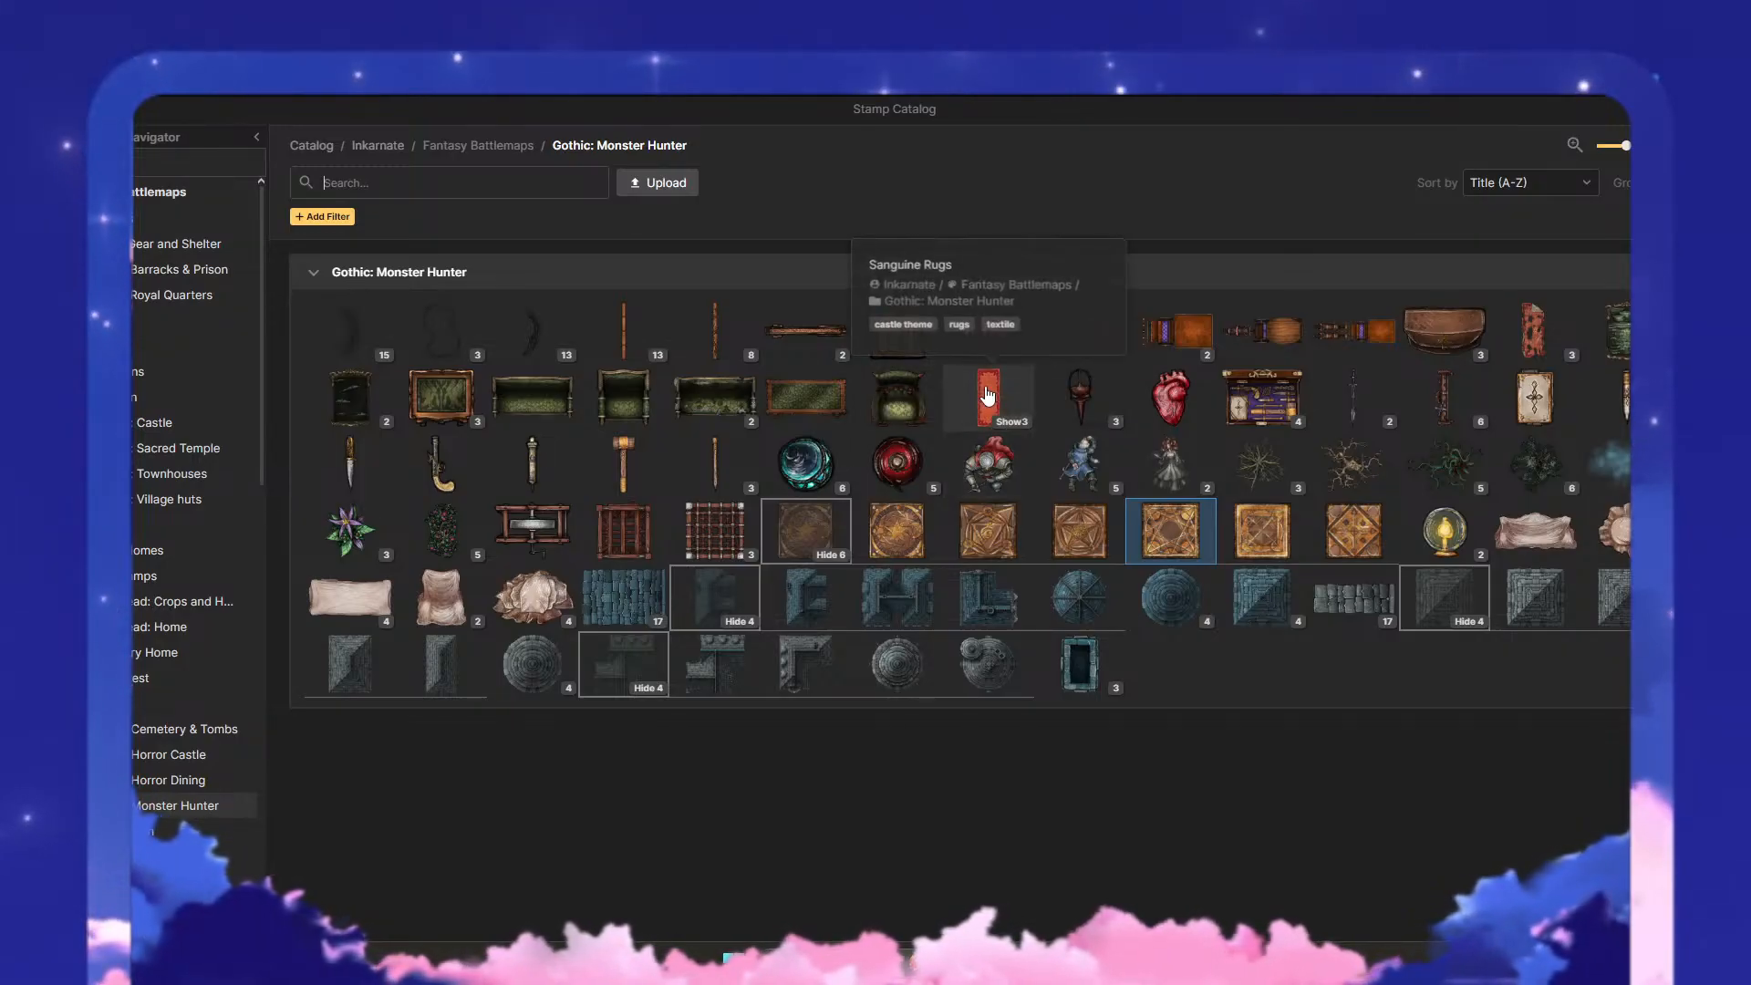
mouse_move(989, 454)
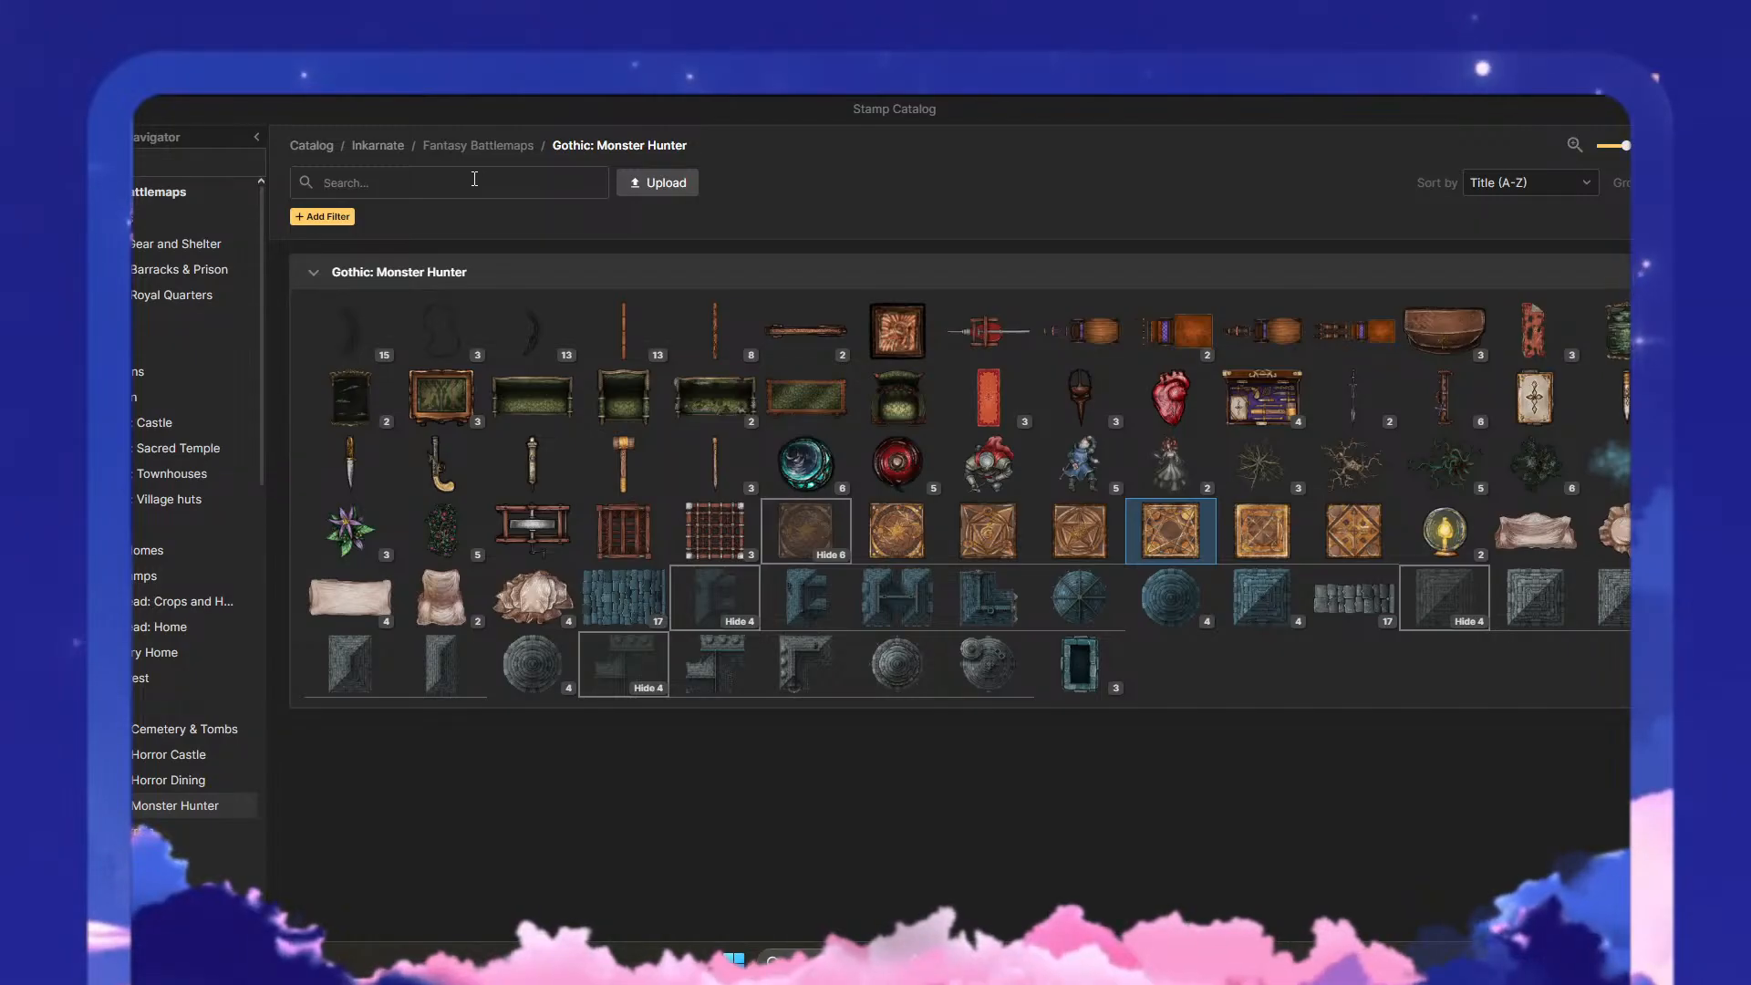
type("telescope")
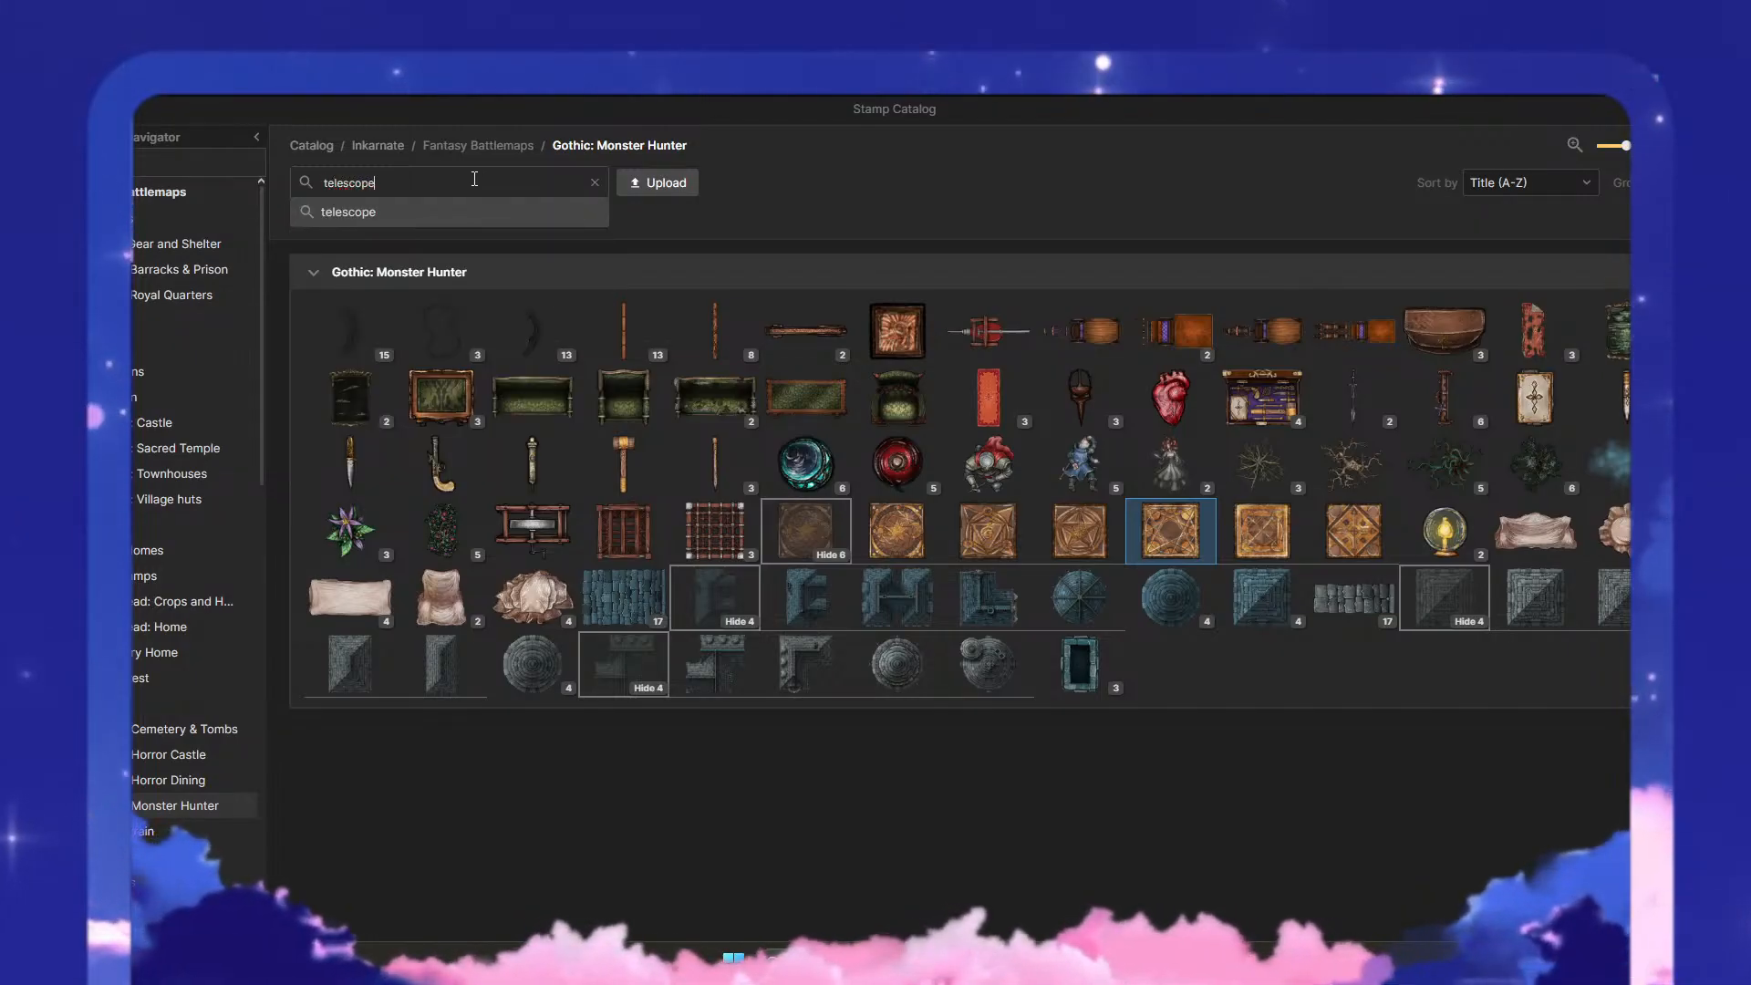
key("Return")
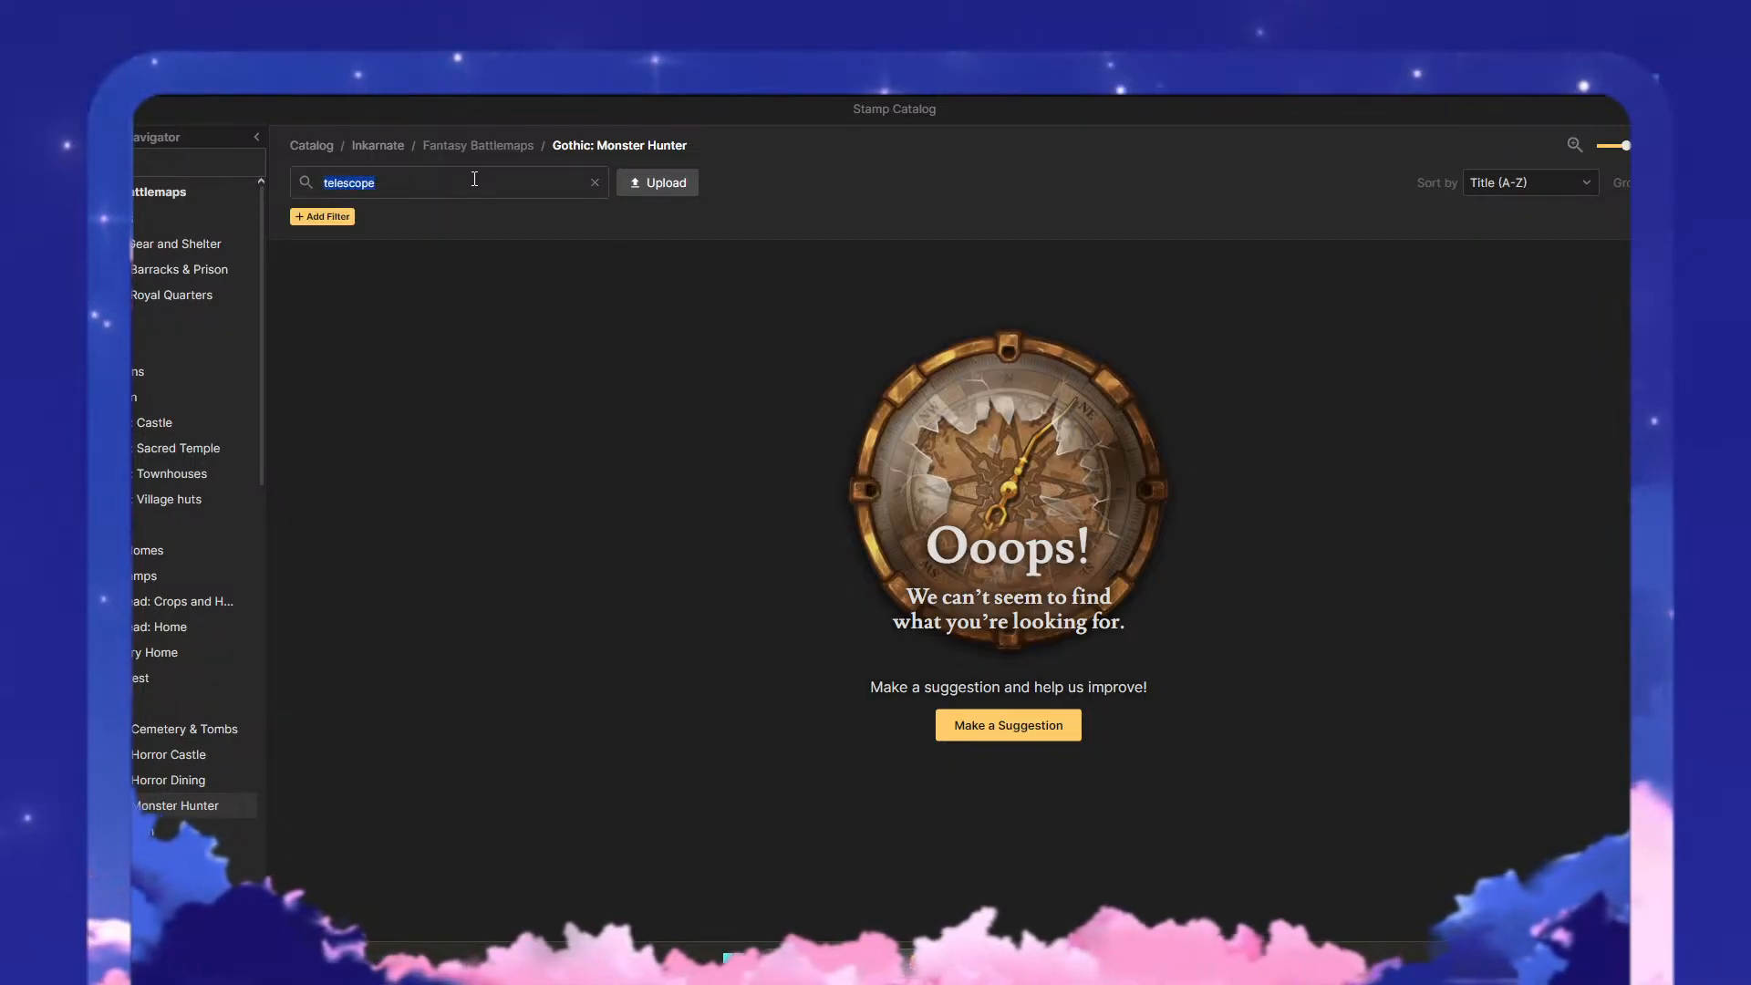
type("scope")
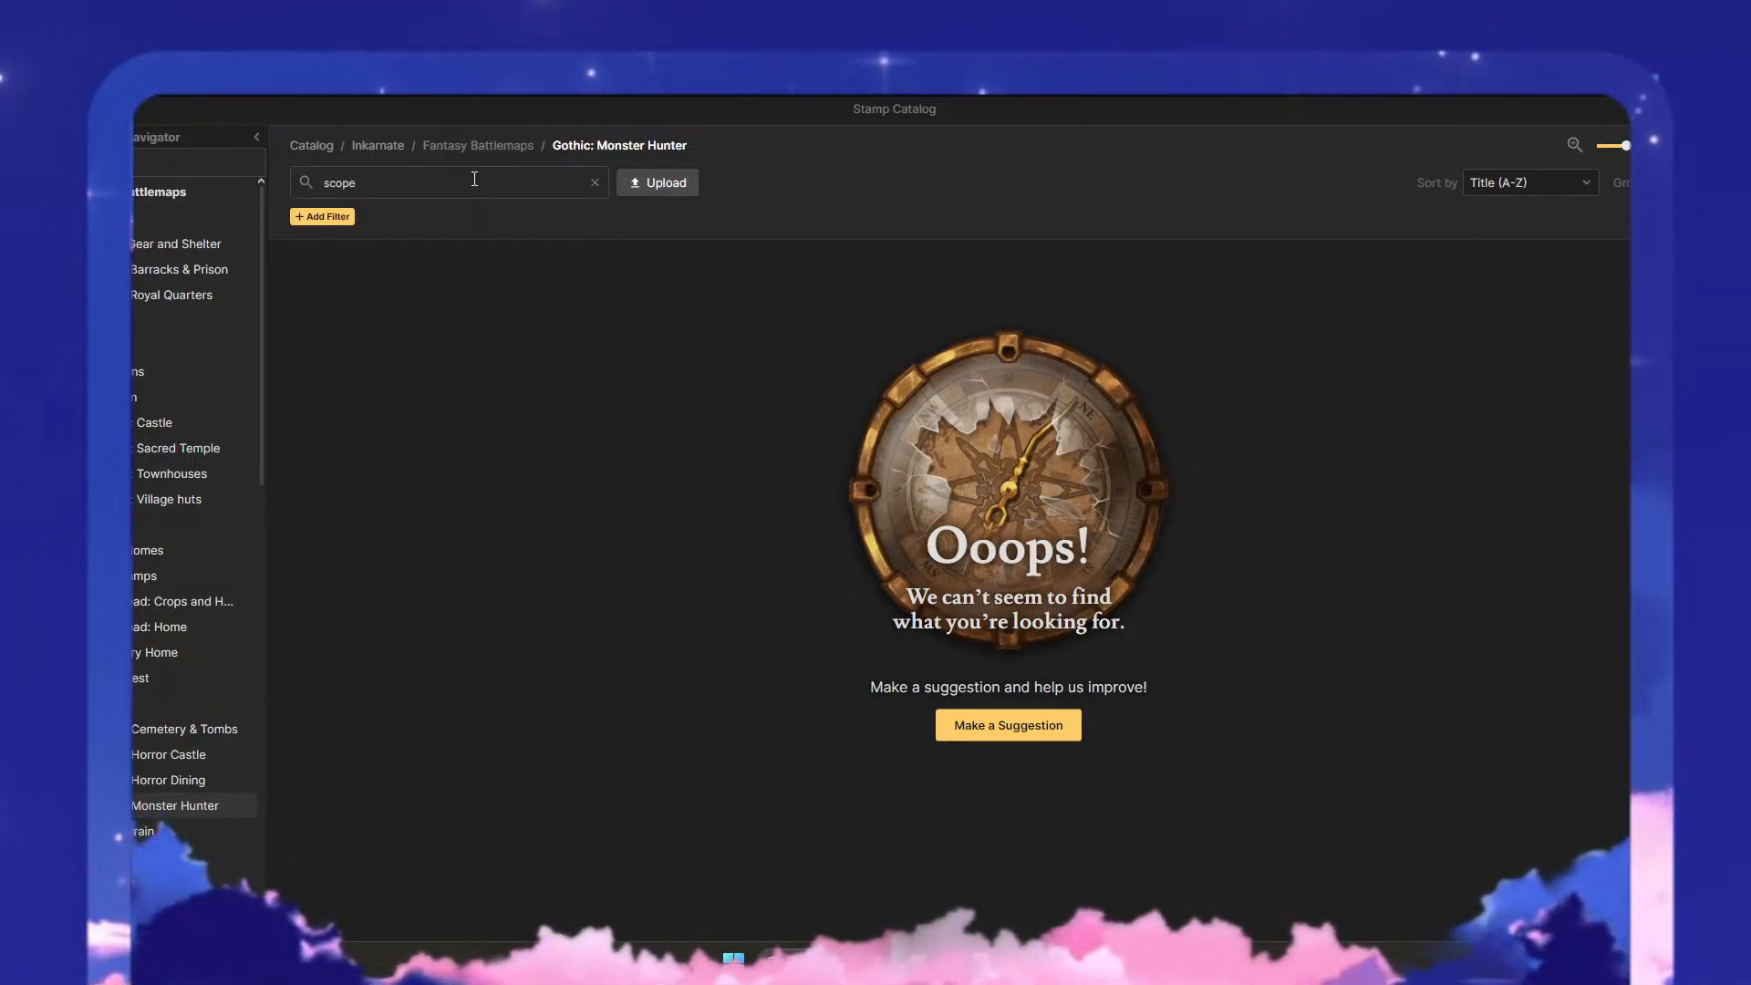
left_click(595, 182)
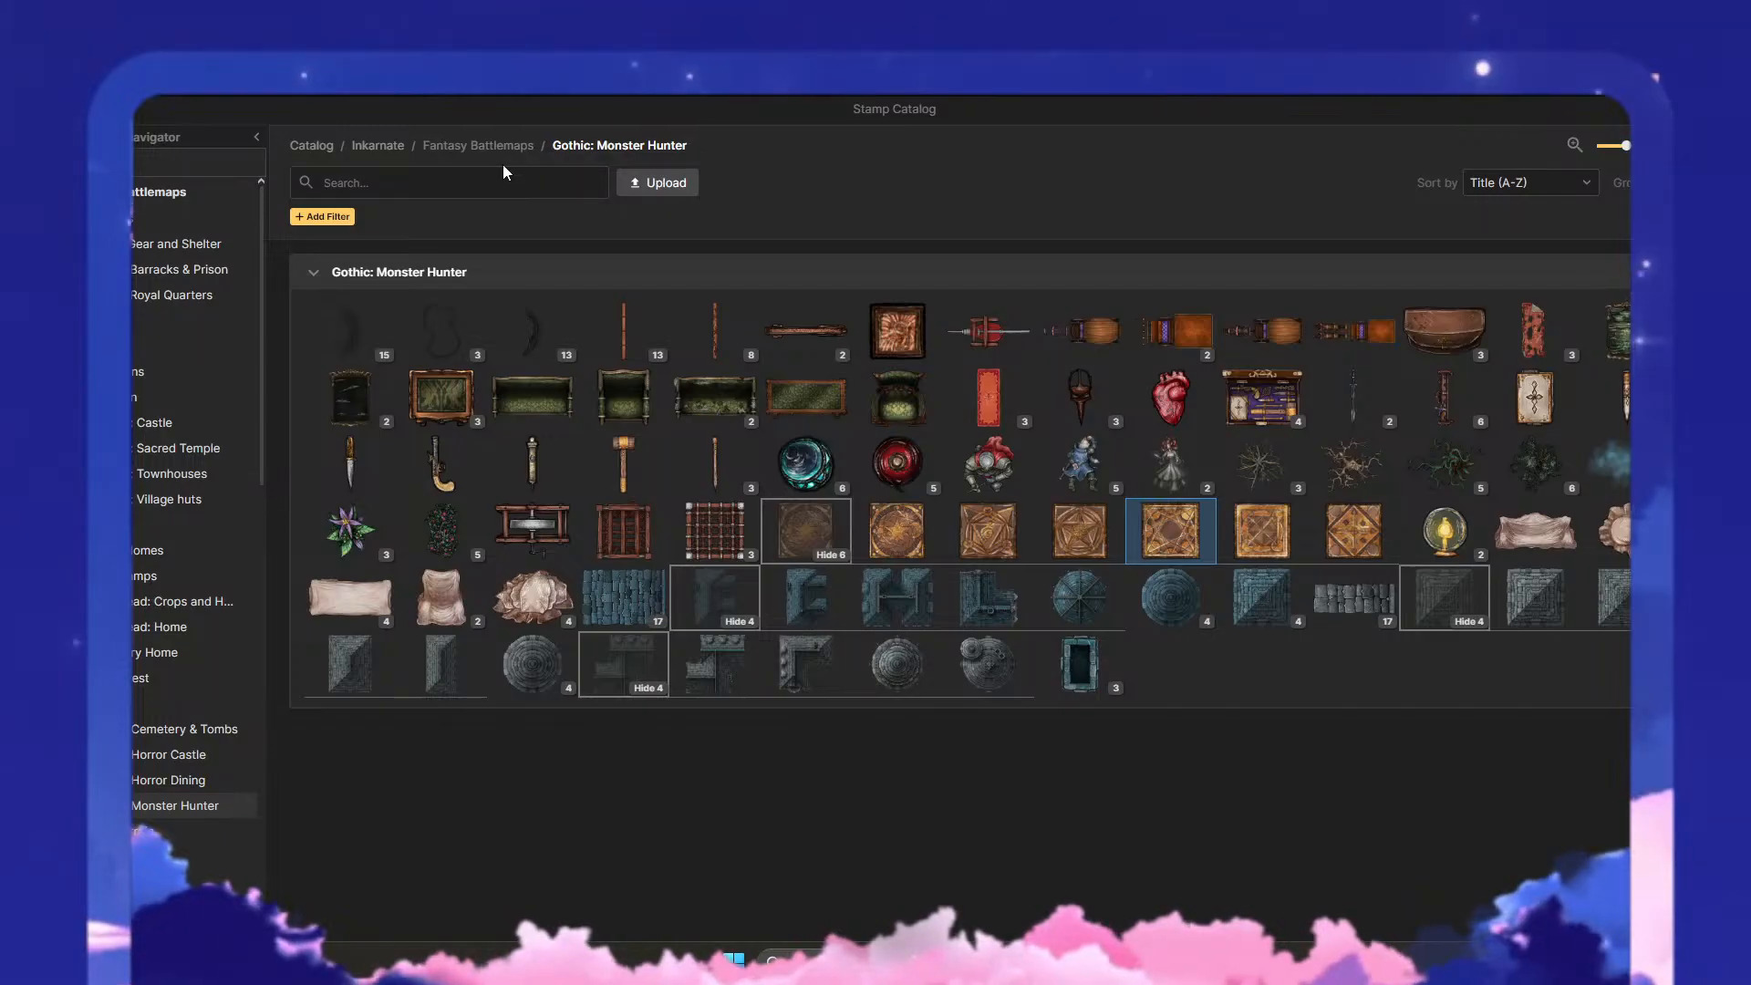
- Search the Gothic: Monster Hunter stamps for "observatory" and clear the search
left_click(502, 178)
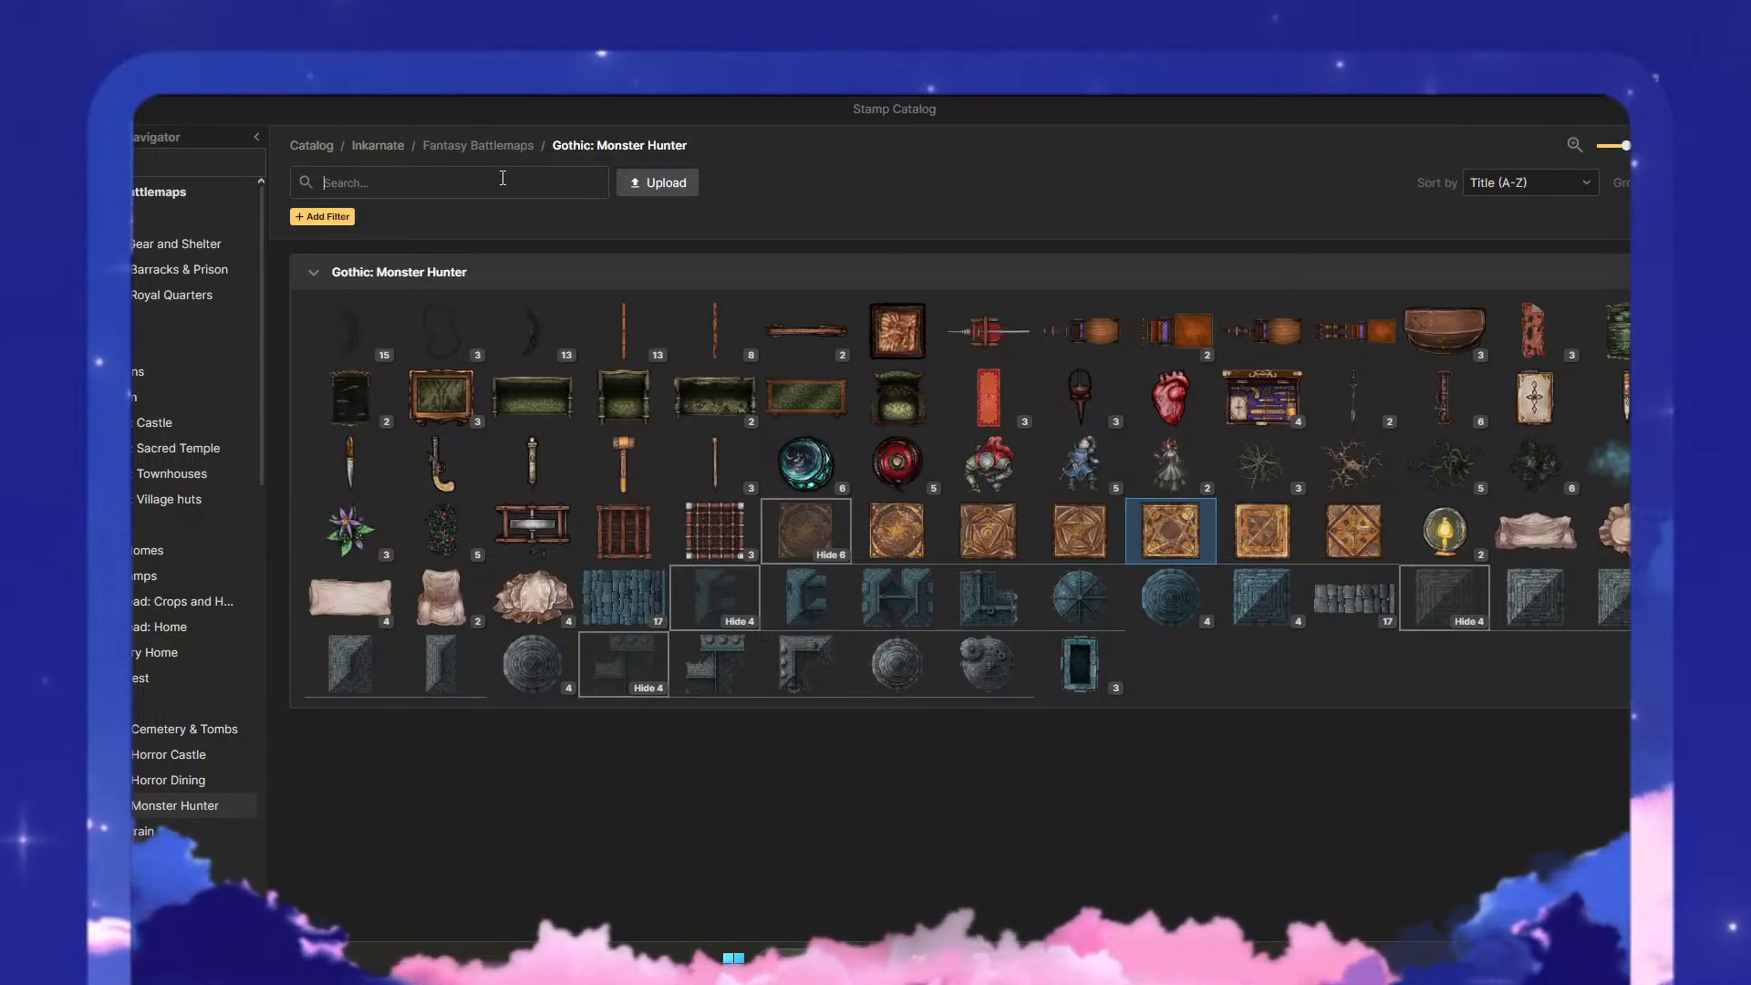
type("obser")
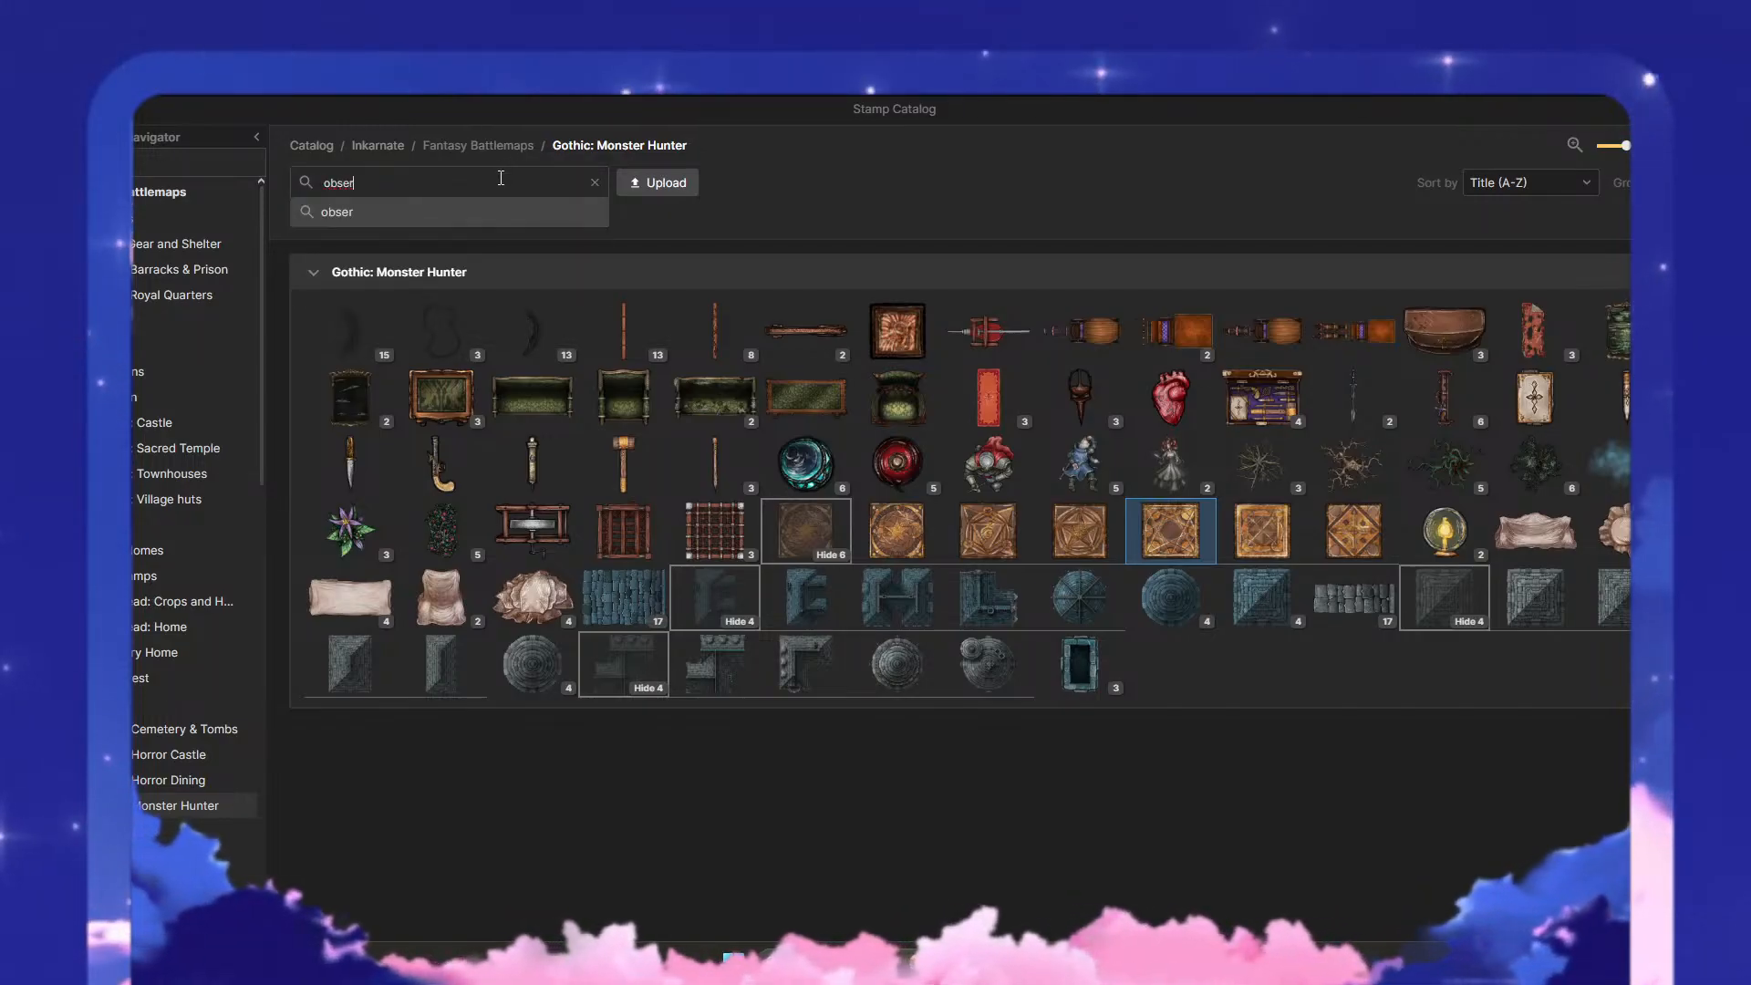
type("vatory")
key("Return")
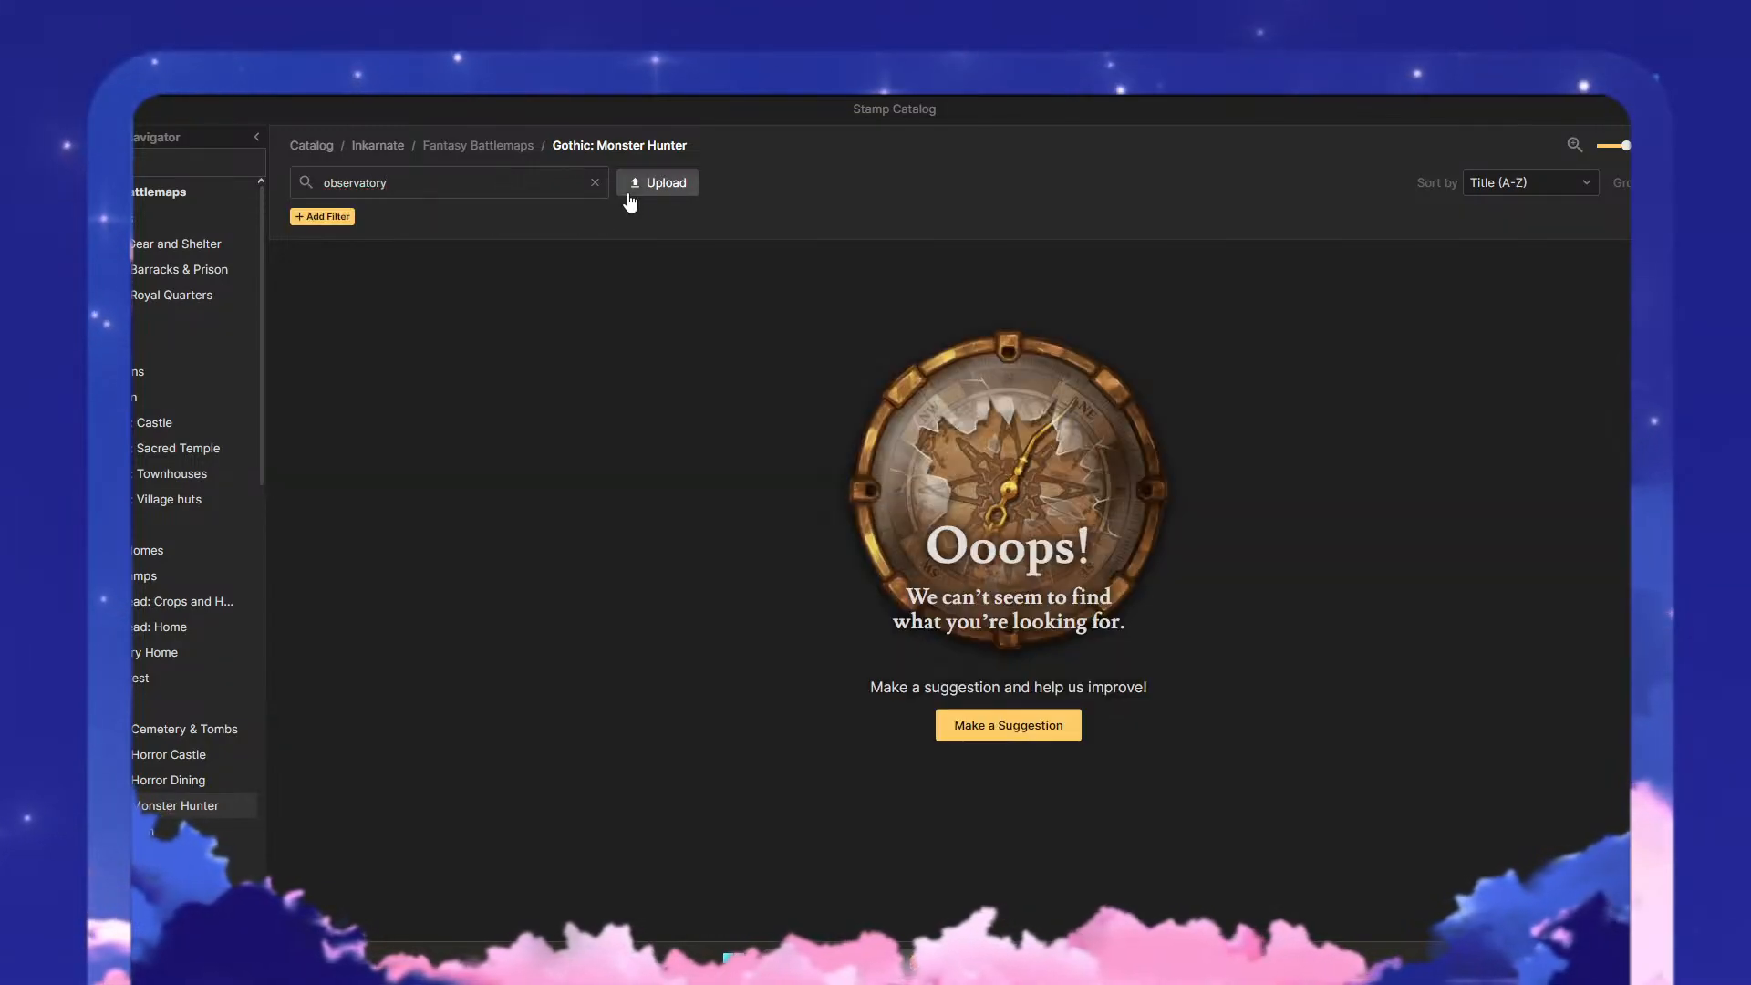
left_click(594, 184)
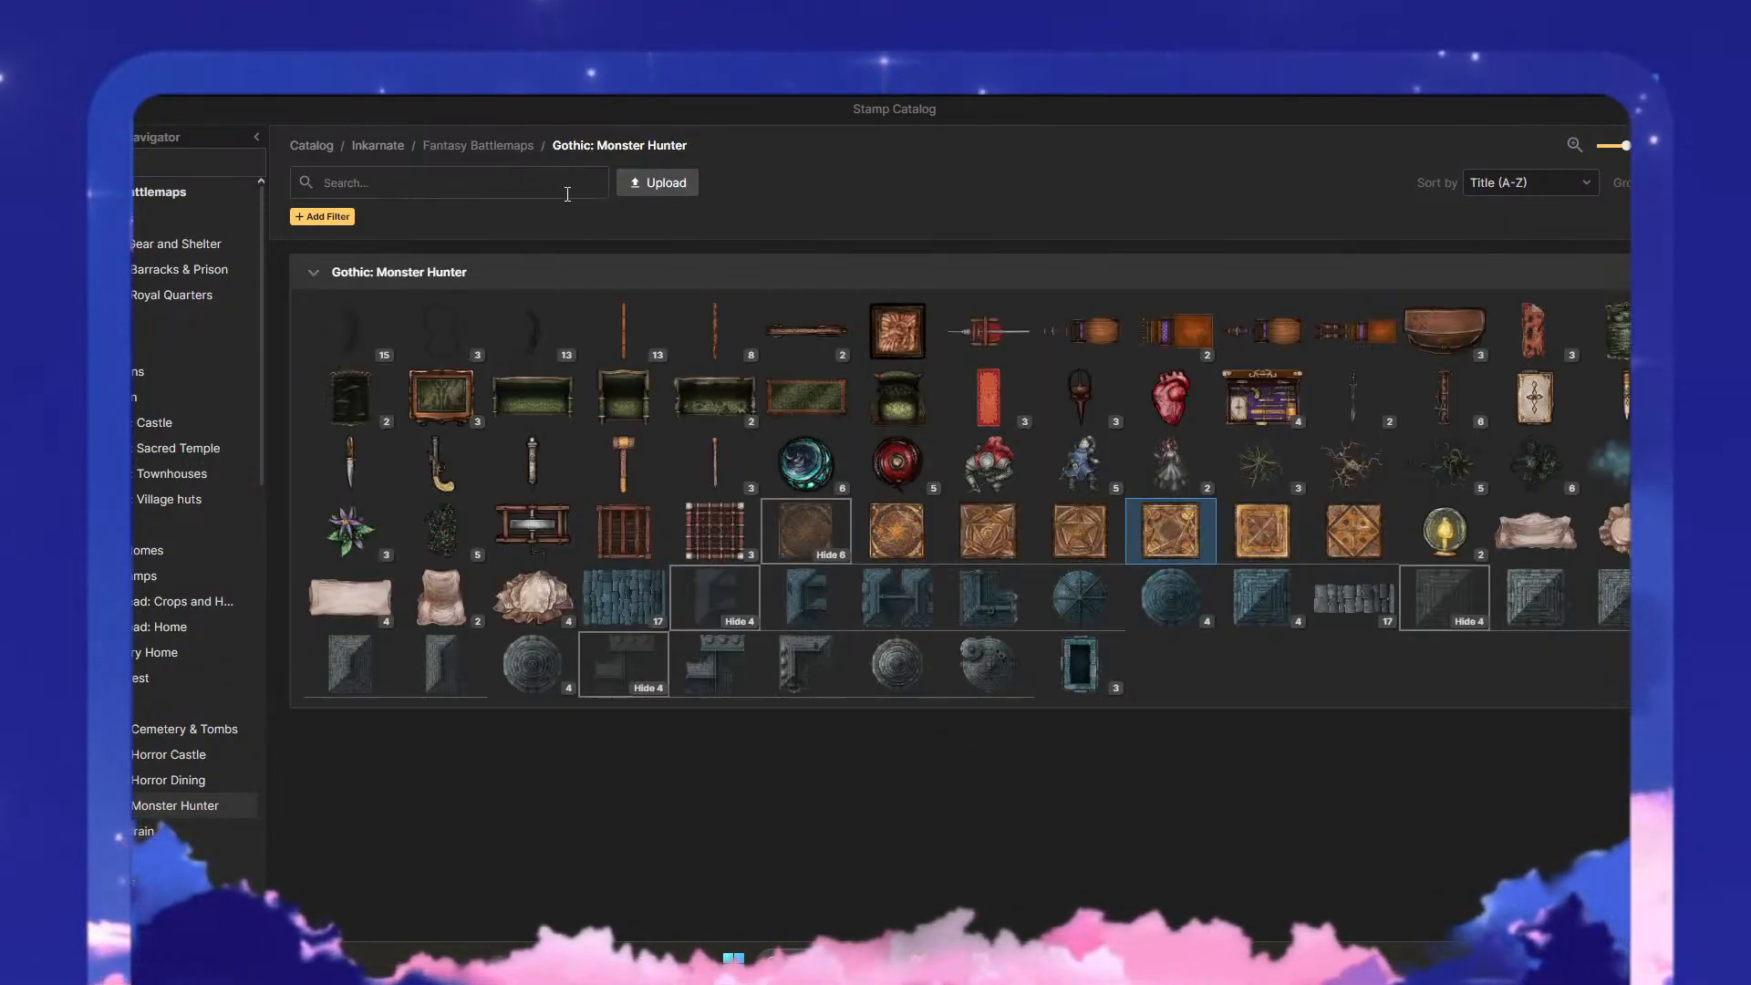
- Widen the search to the entire stamp catalog, looking for "telescope" and for "scope"
left_click(309, 149)
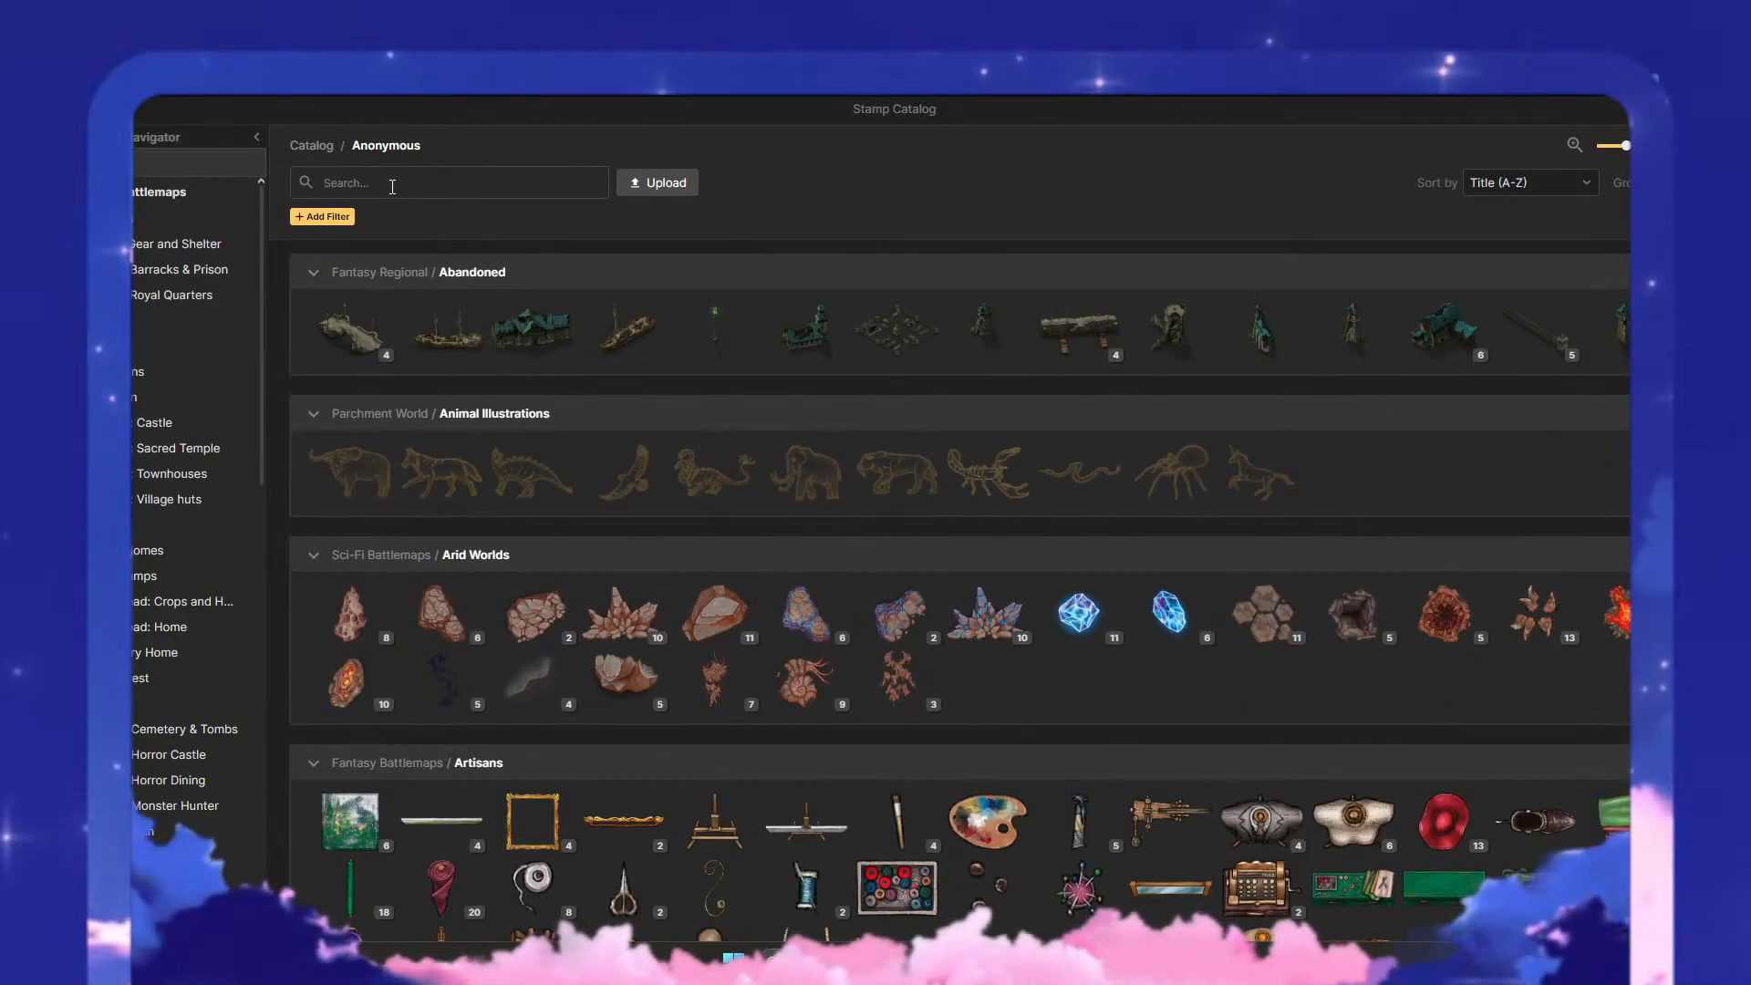
left_click(392, 187)
type("telescope")
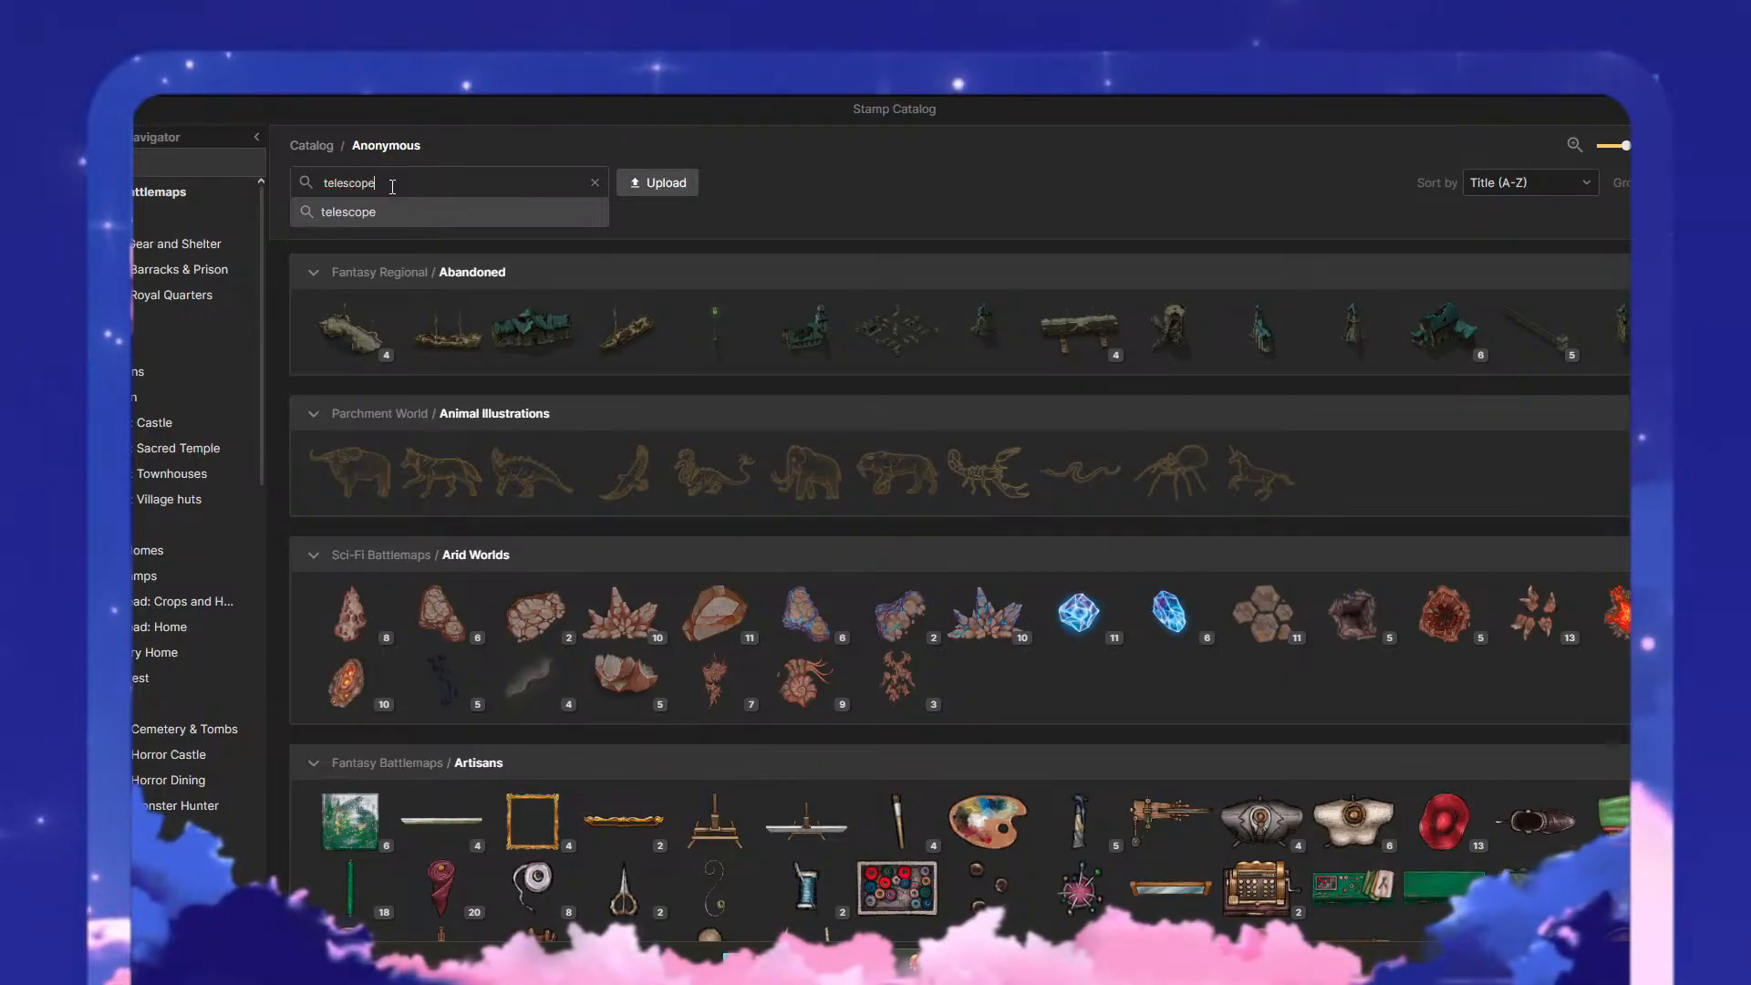
key("Return")
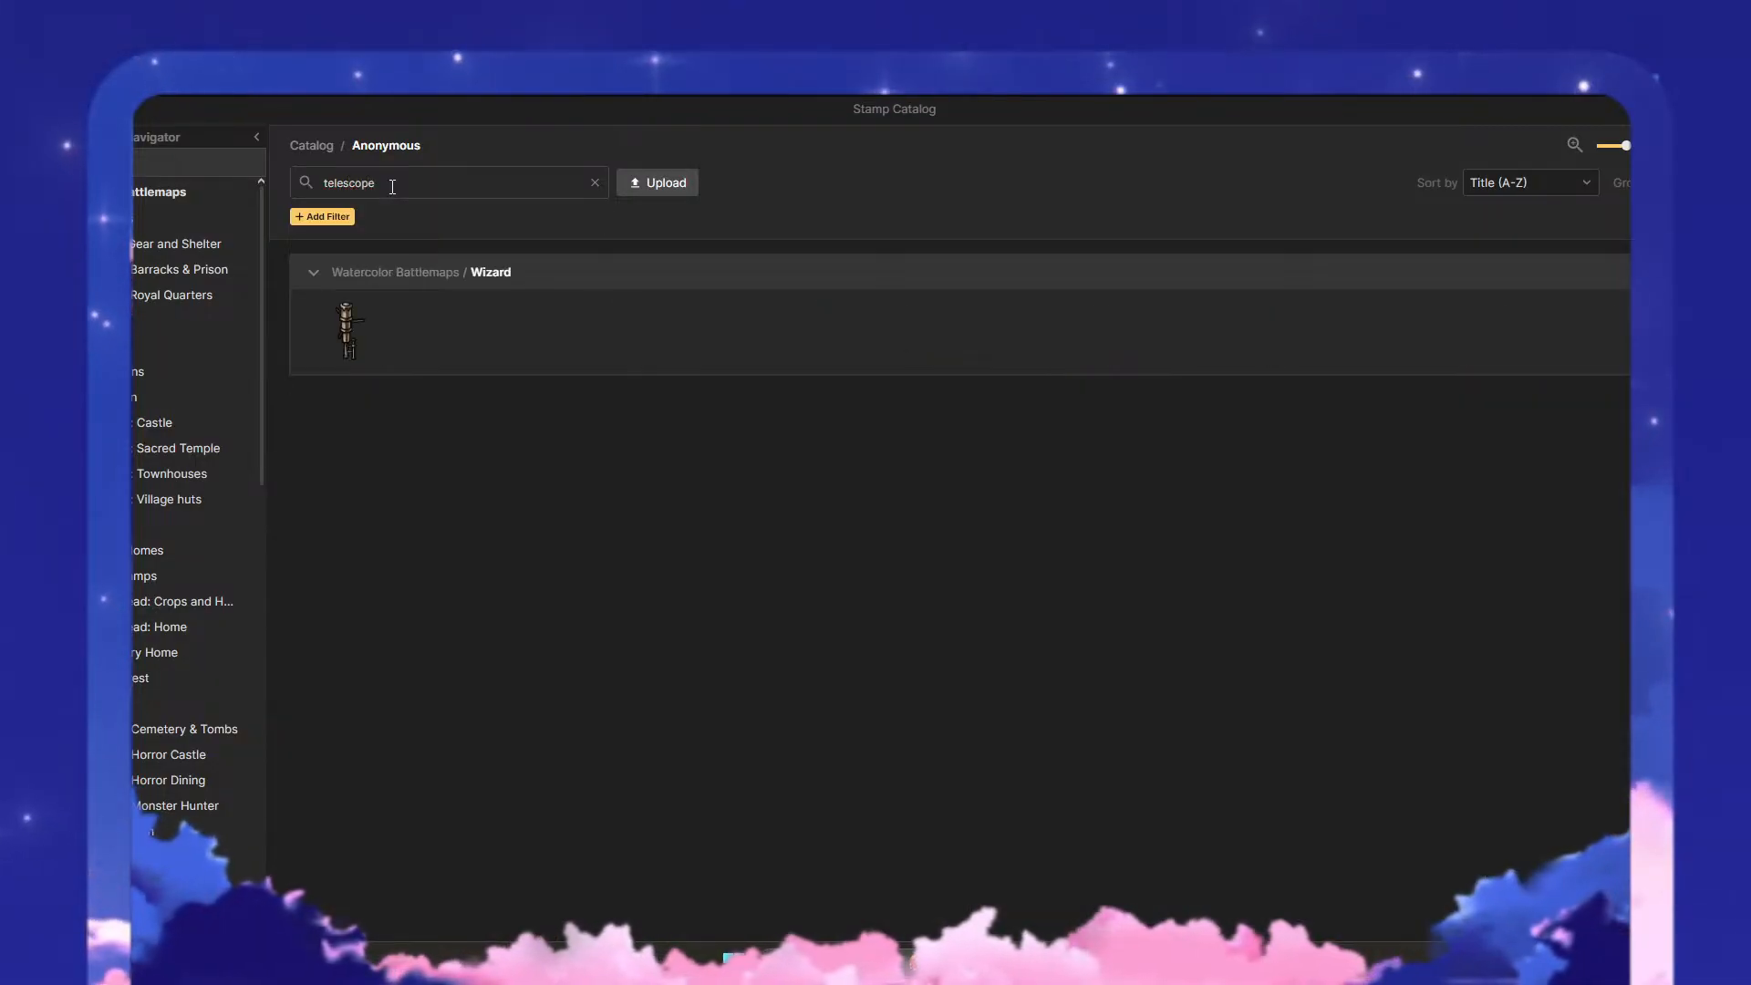
left_click(557, 187)
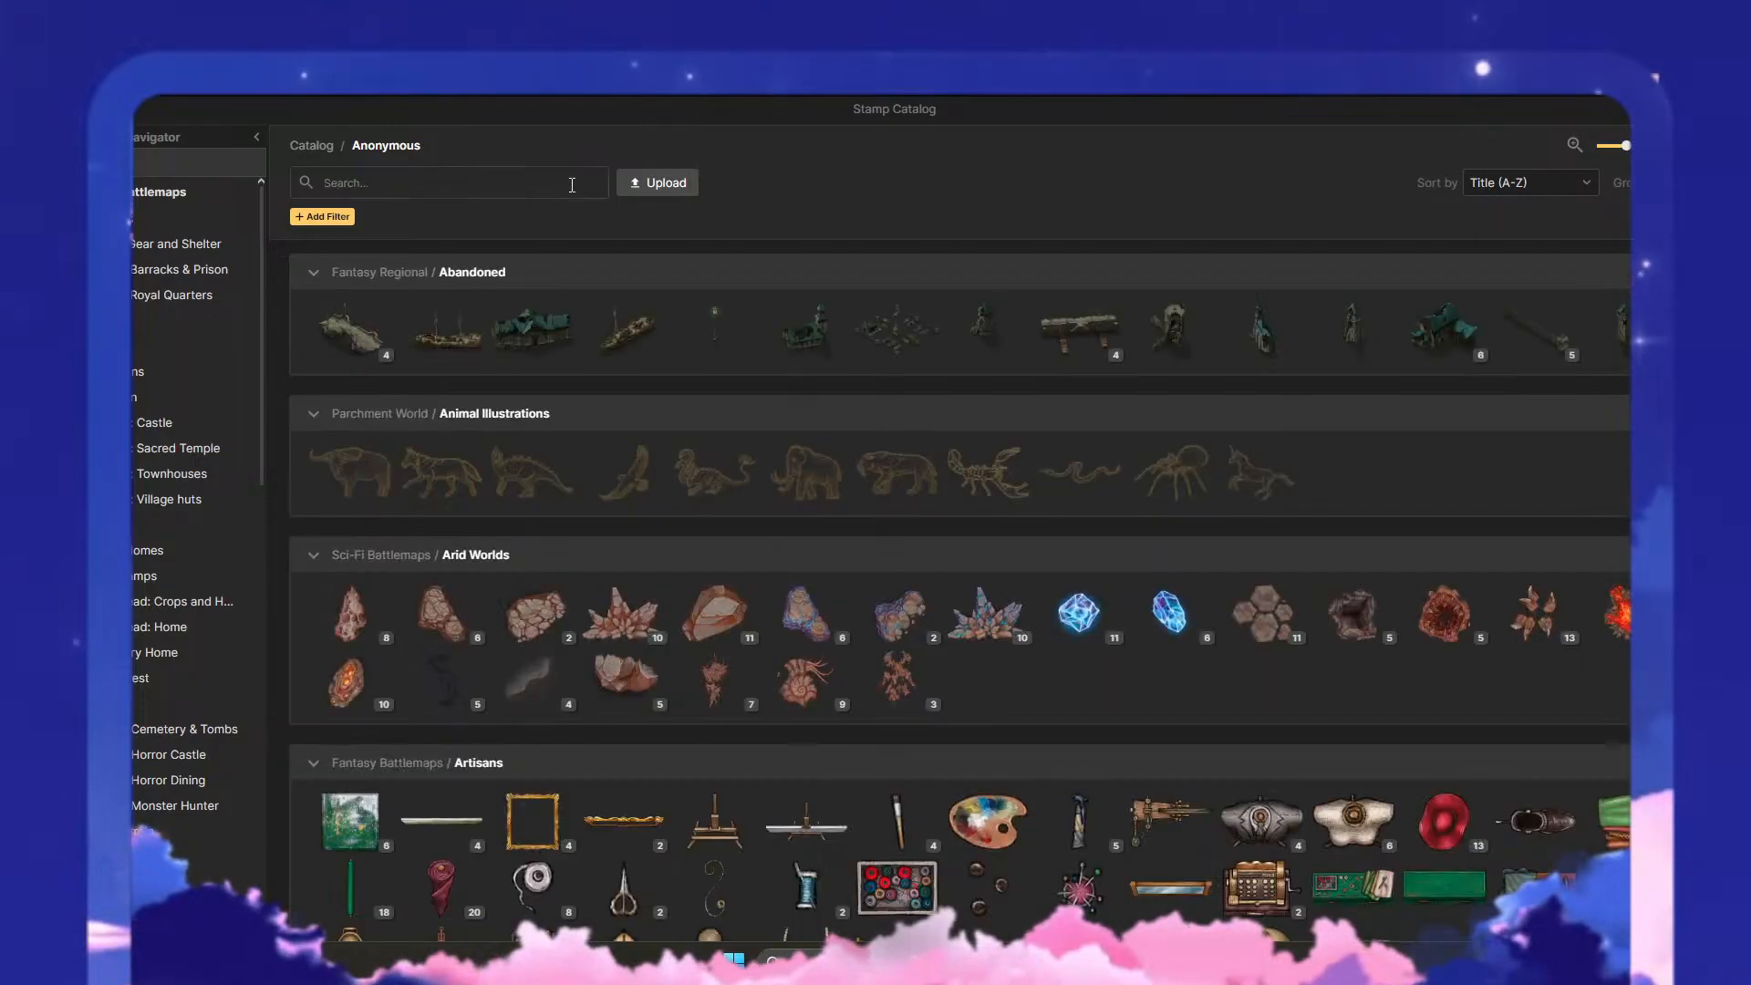
type("scope")
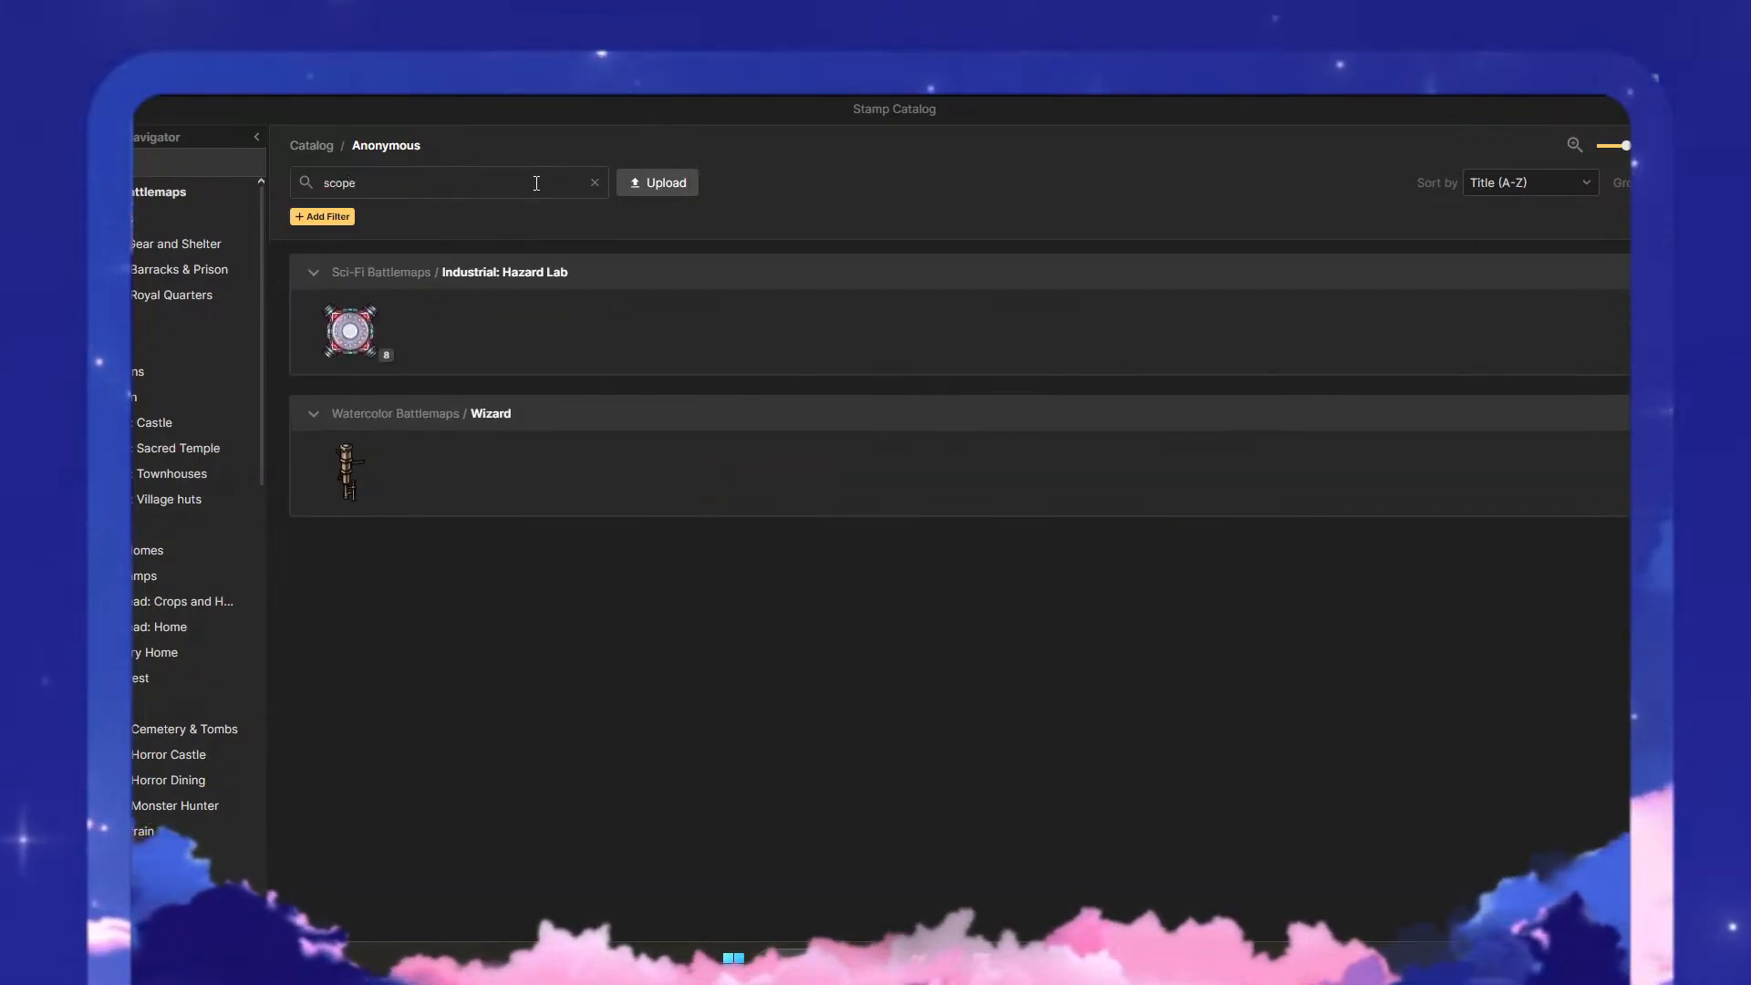
- Choose the seventh Industrial: Hazard Lab variant, a Lab Microscope, scale it to 67, and place it over the puzzle box's upper-left corner
left_click(369, 356)
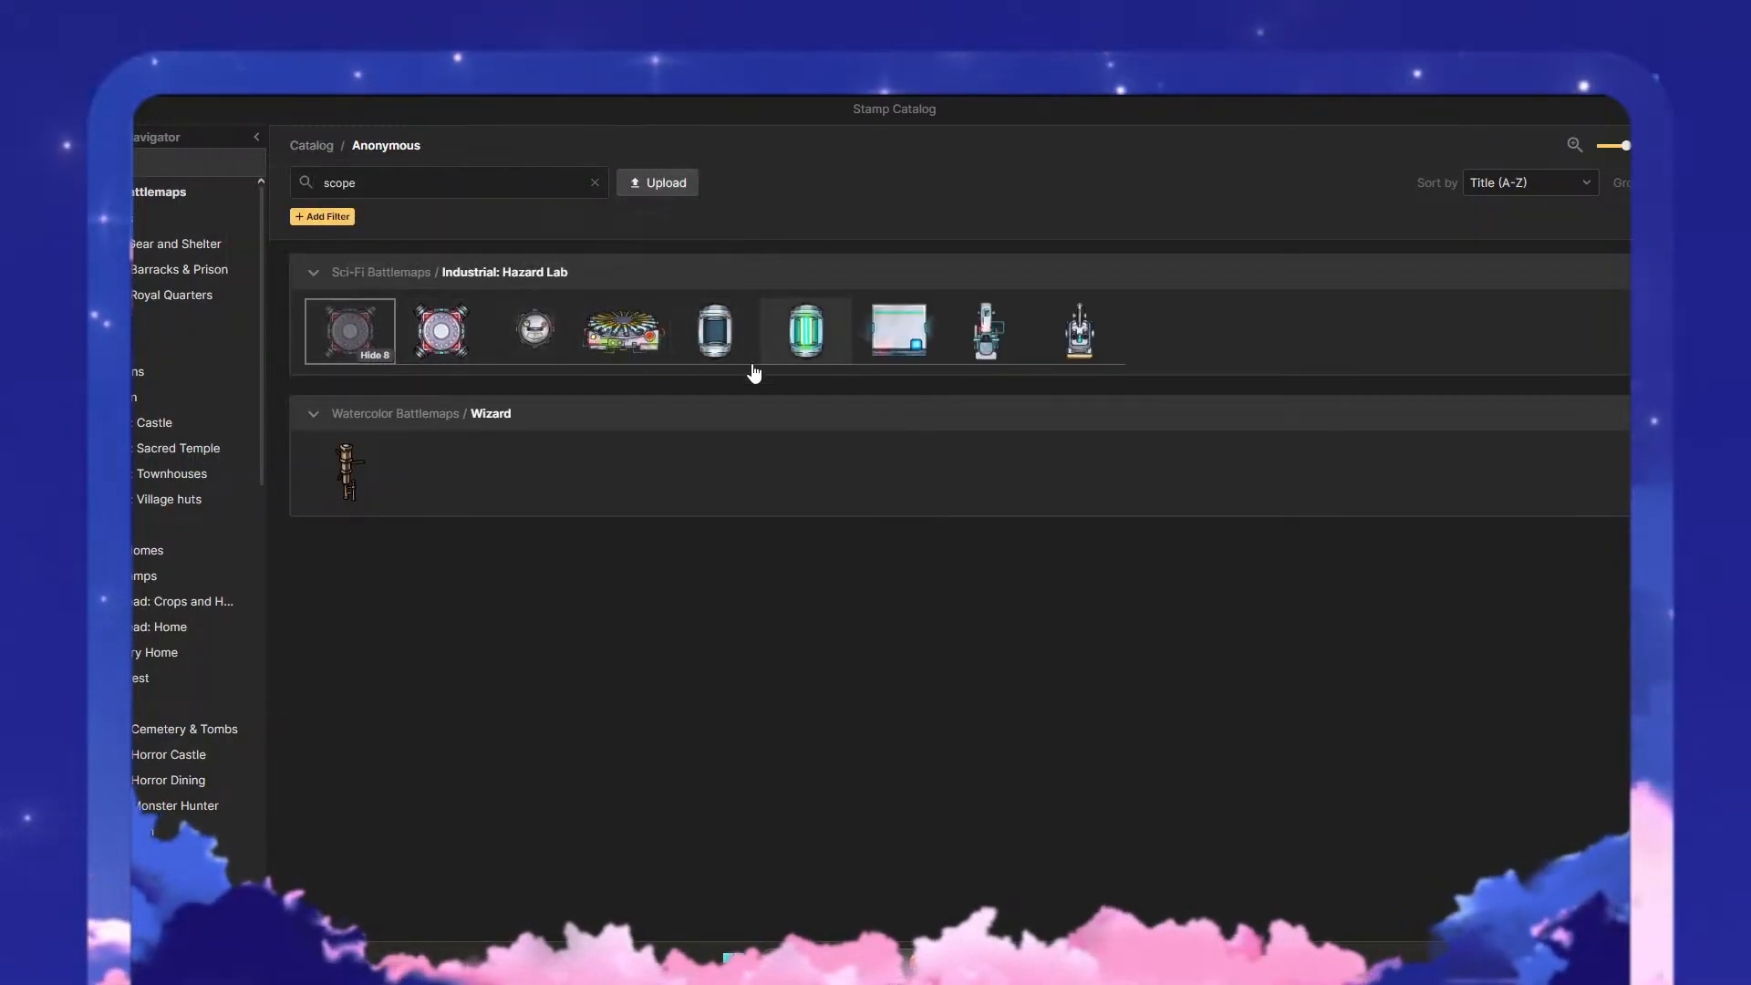
mouse_move(1099, 330)
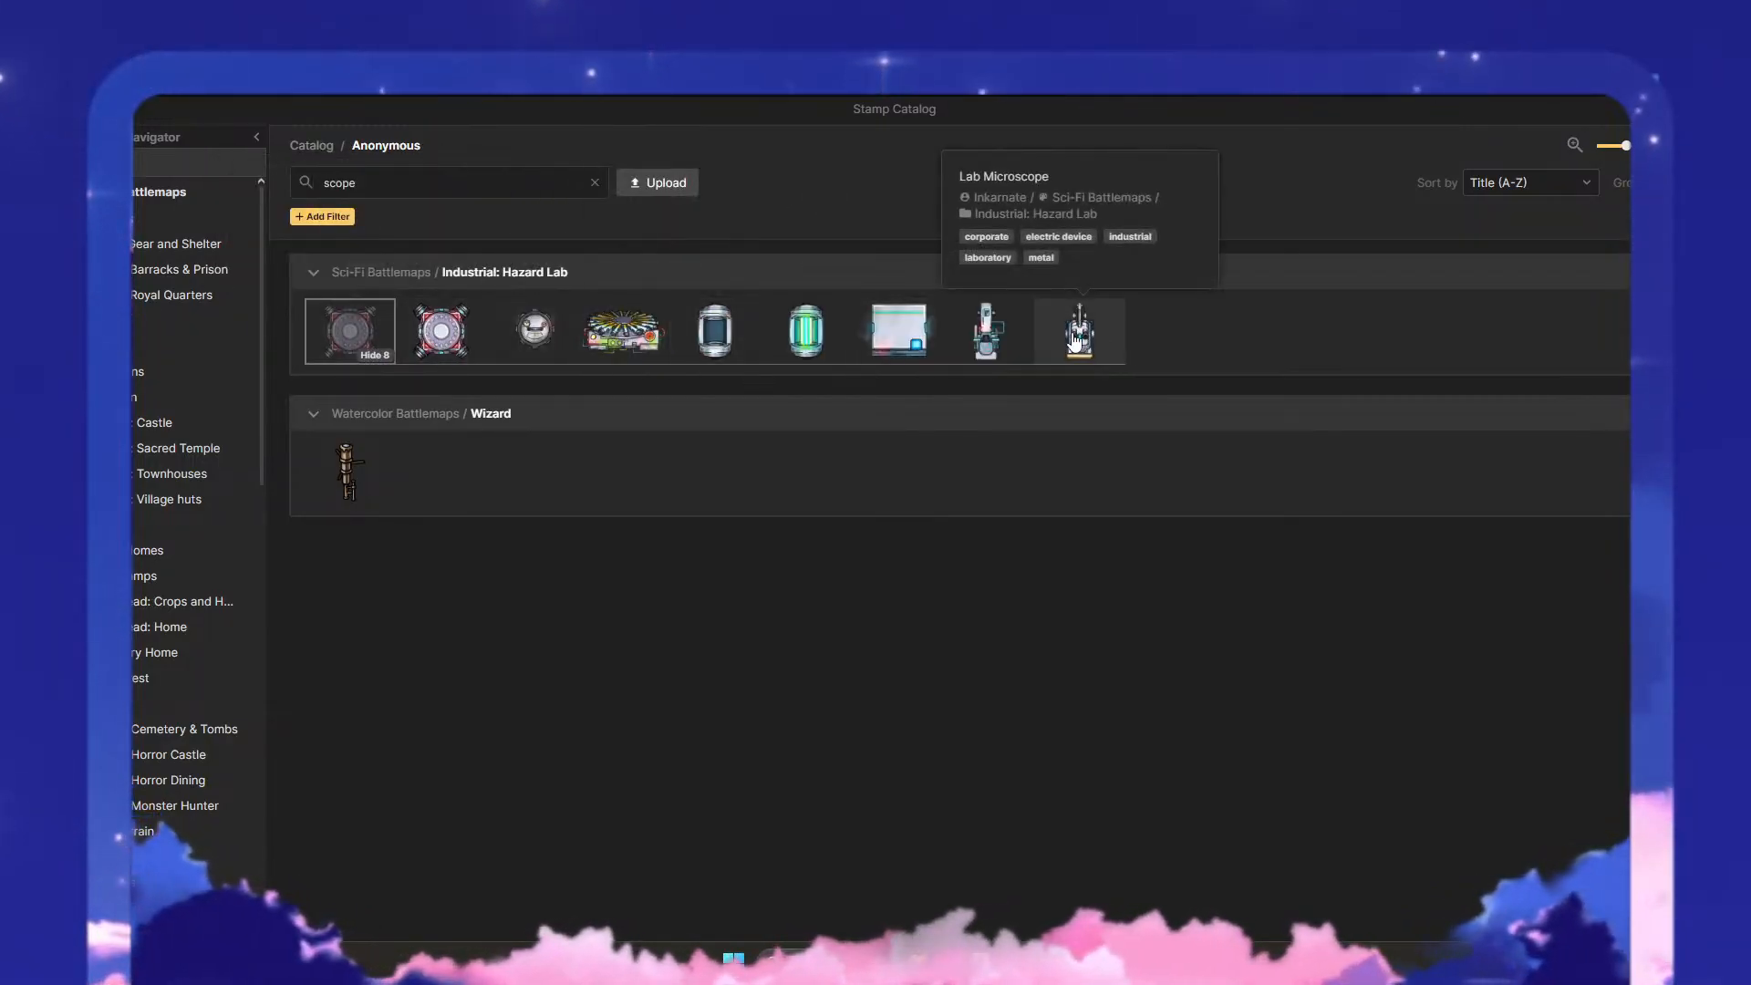
left_click(986, 343)
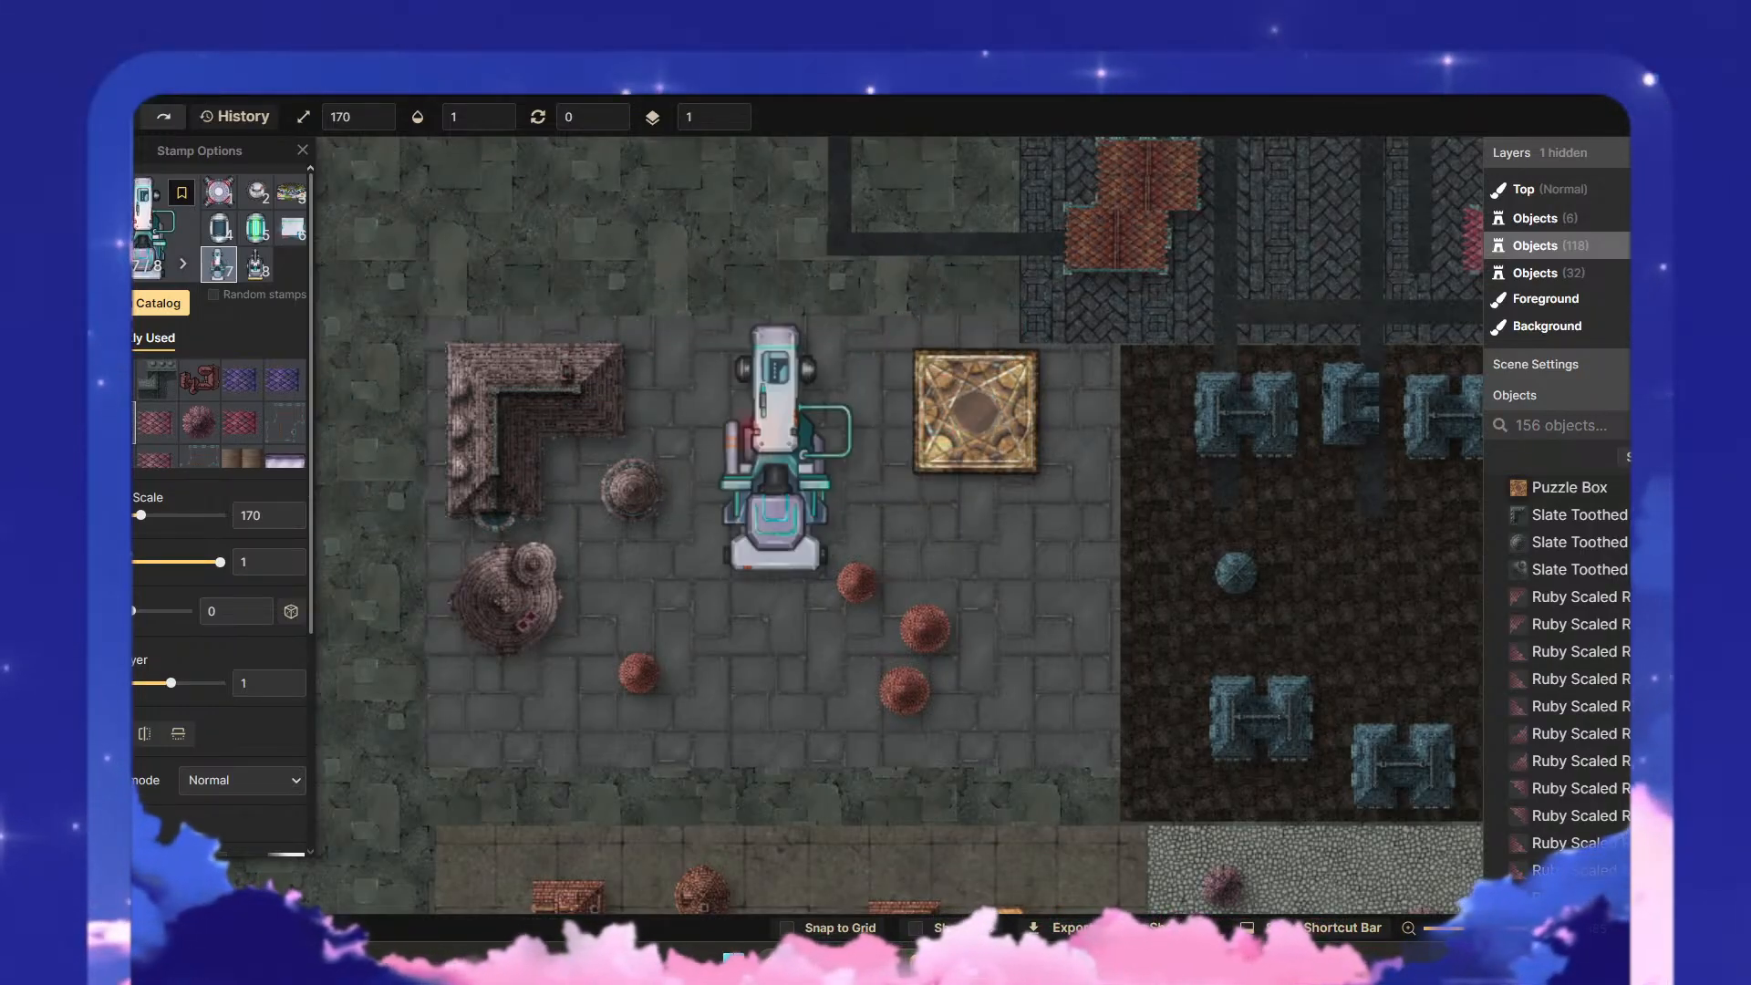
scroll(775, 447, "down", 10)
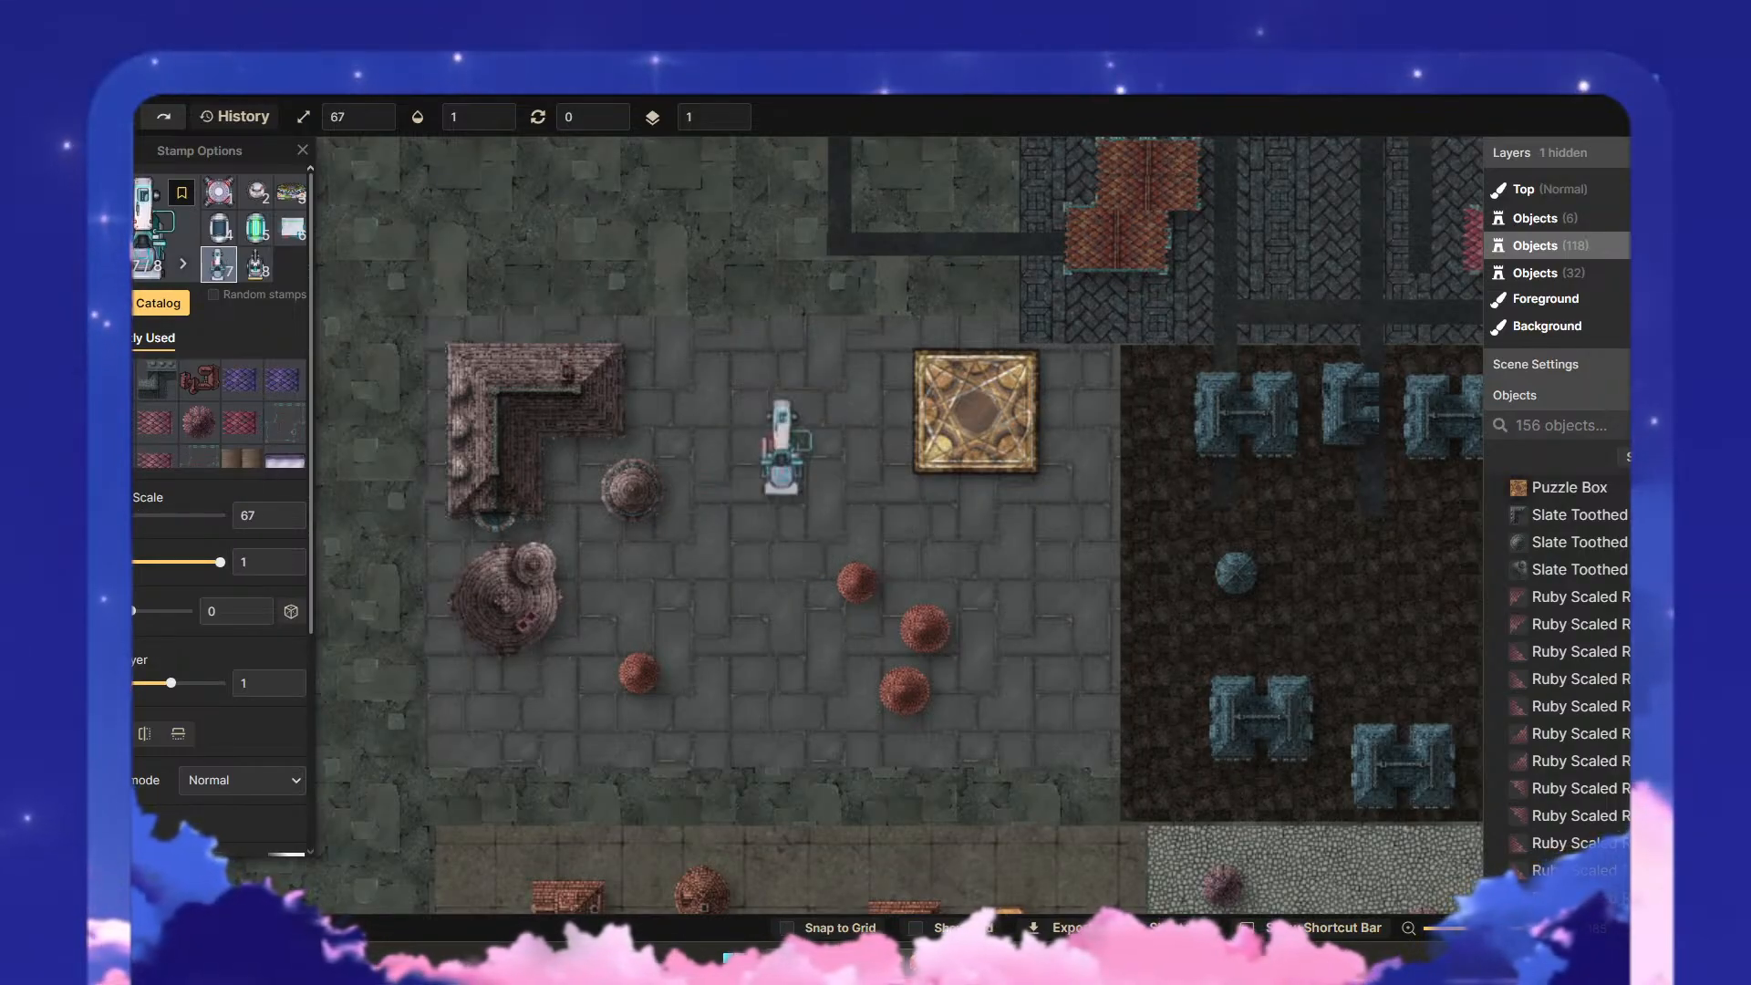
scroll(975, 374, "up", 5)
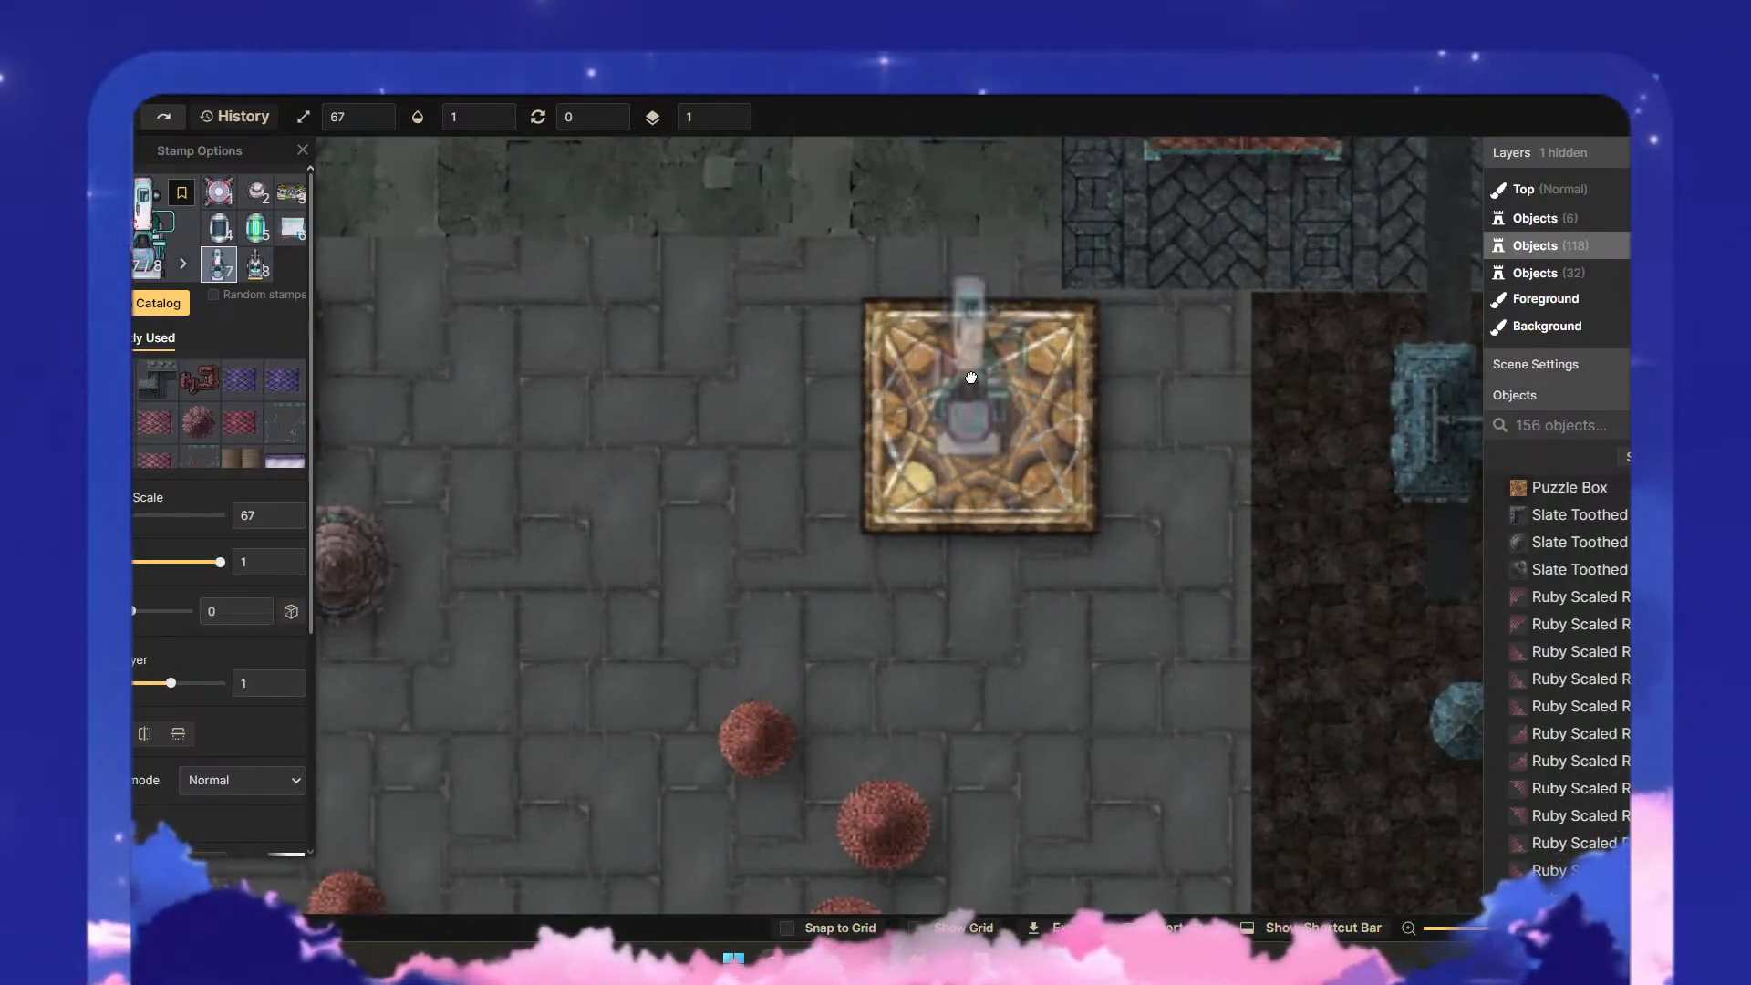
left_click_drag(971, 377, 869, 471)
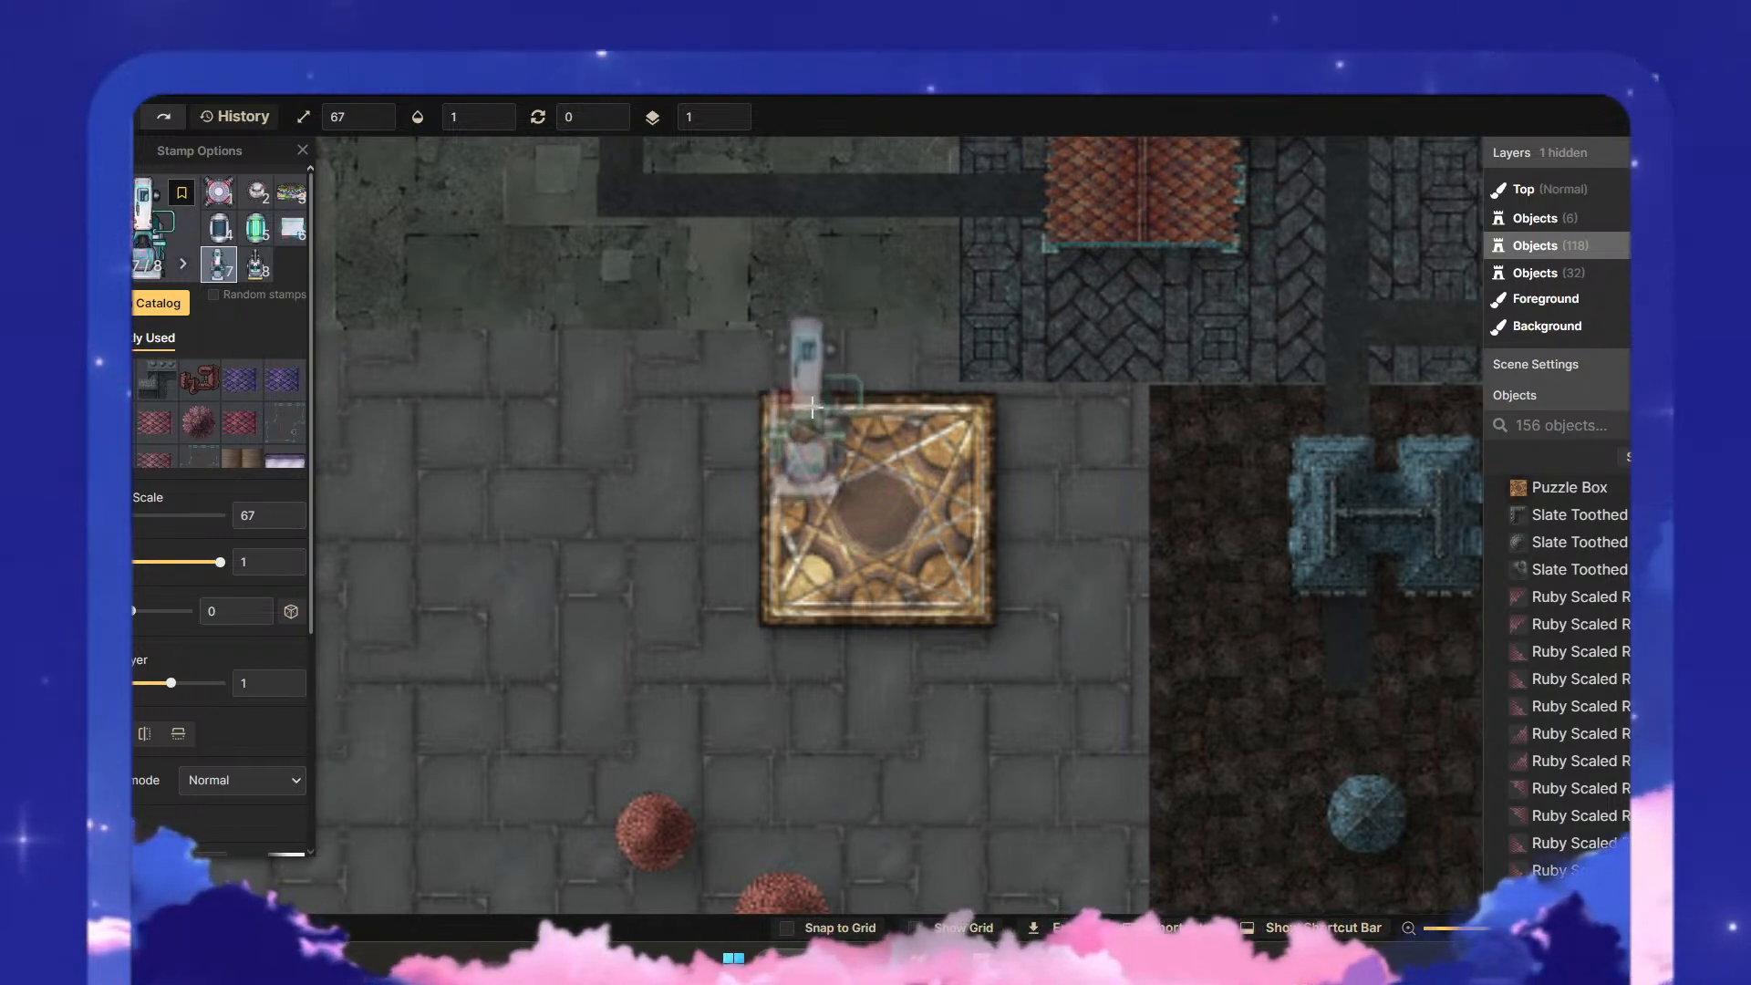
left_click(807, 412)
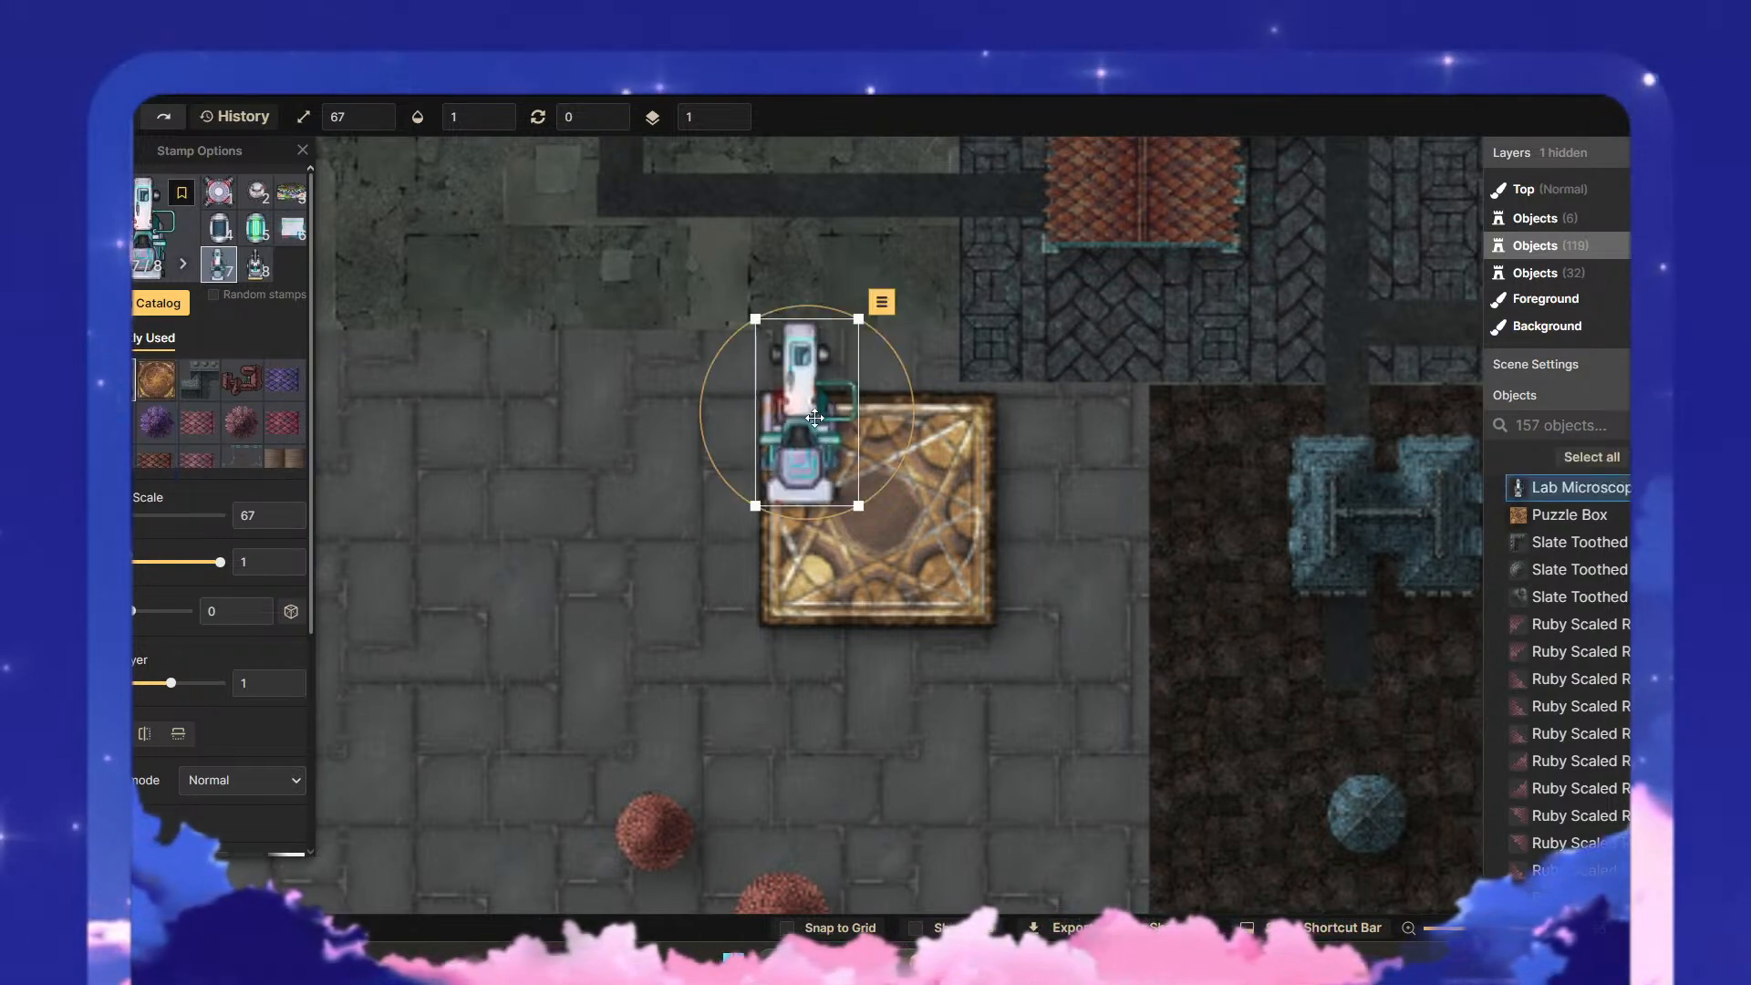
- Set the microscope to layer 0, tuck it behind the puzzle box's left edge, and place a horizontally flipped second one behind the right edge
left_click(289, 690)
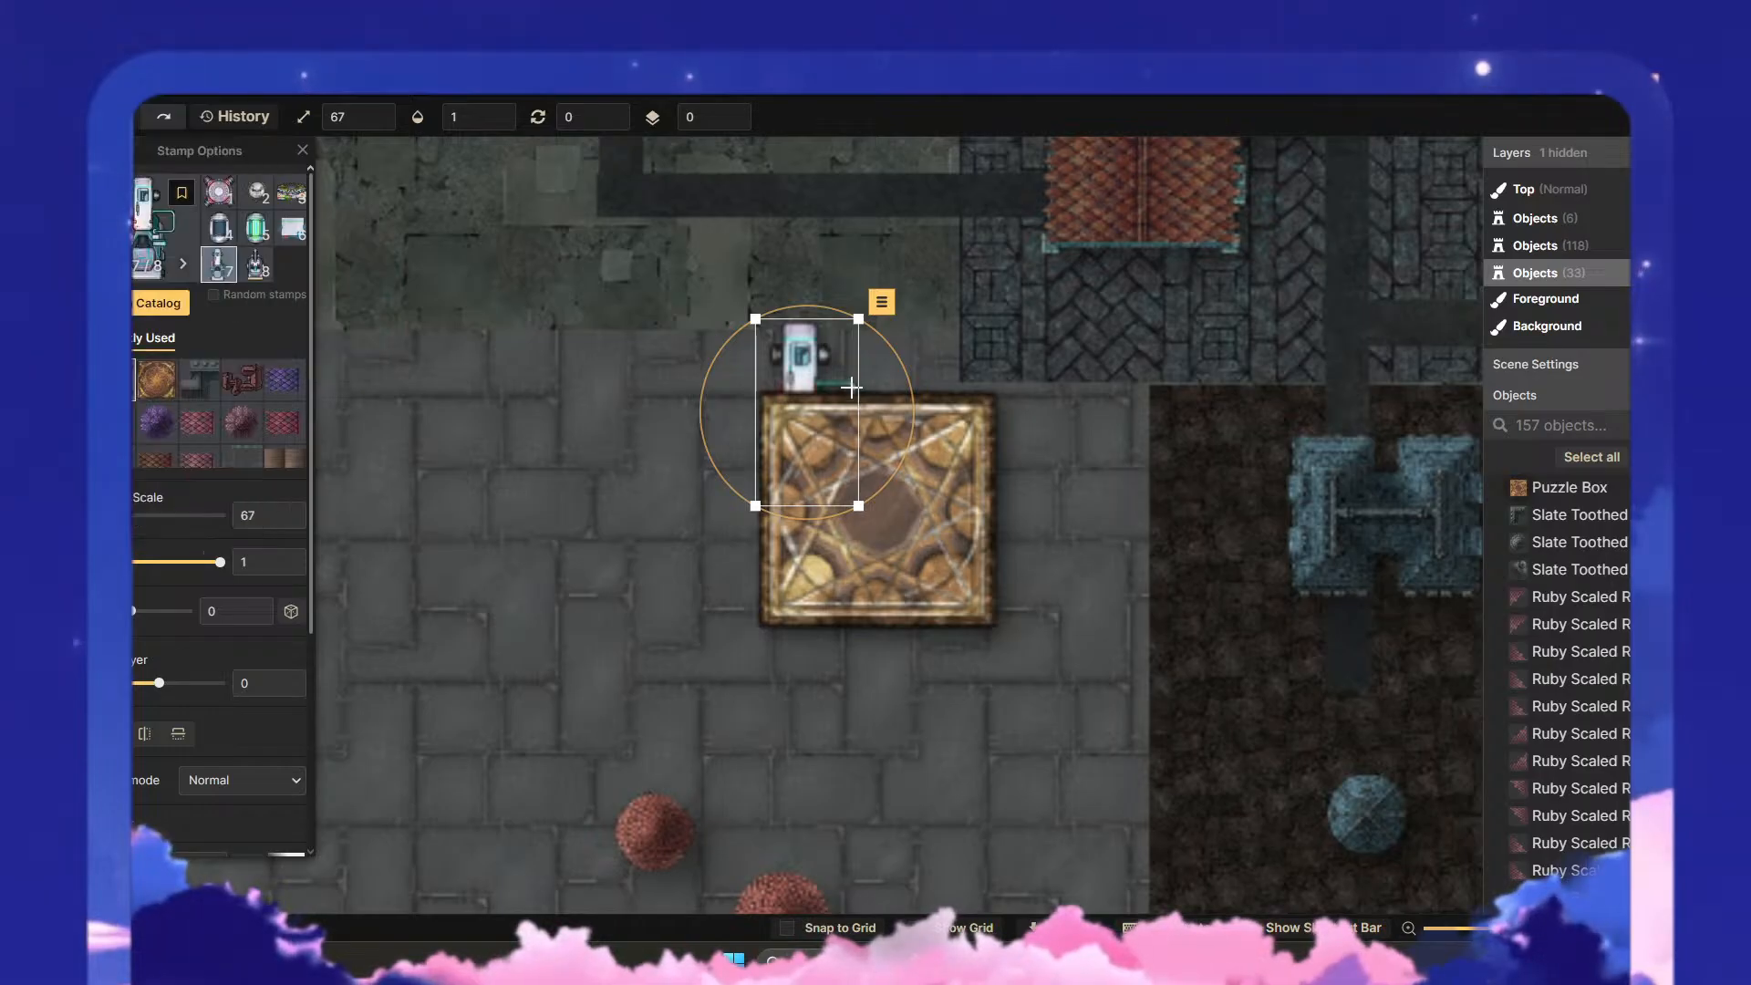
left_click_drag(812, 356, 798, 435)
left_click(818, 336)
left_click_drag(828, 361, 1003, 511)
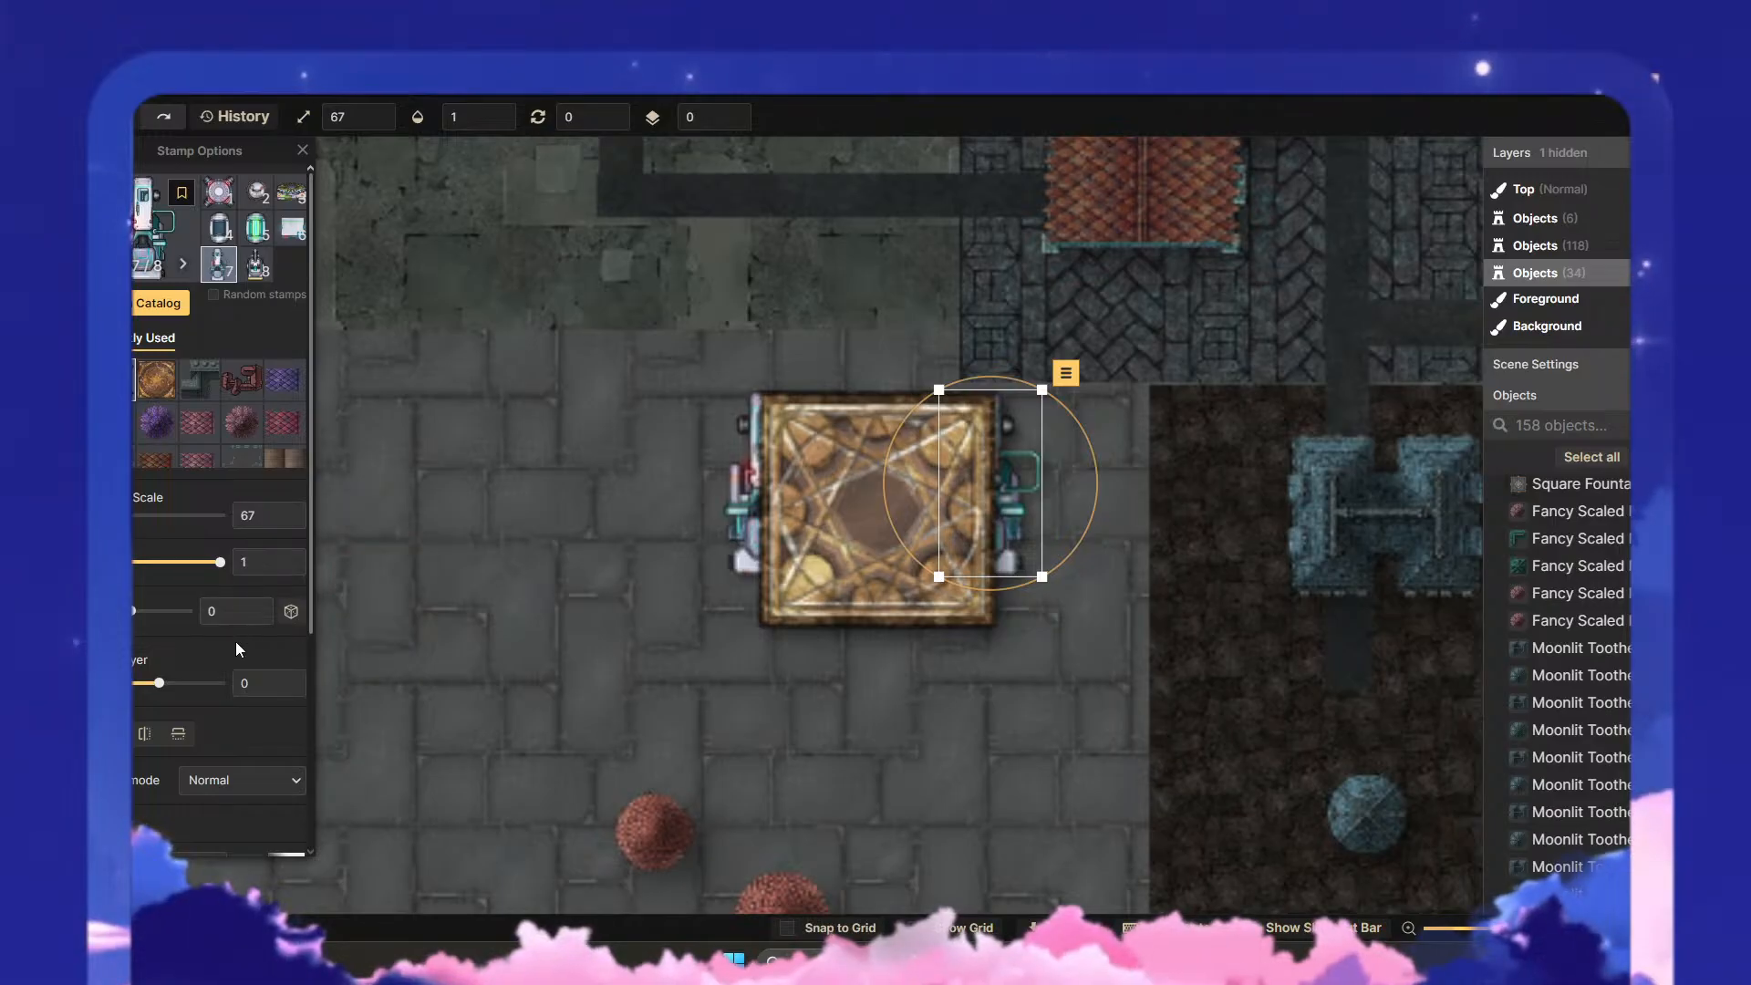
left_click(152, 741)
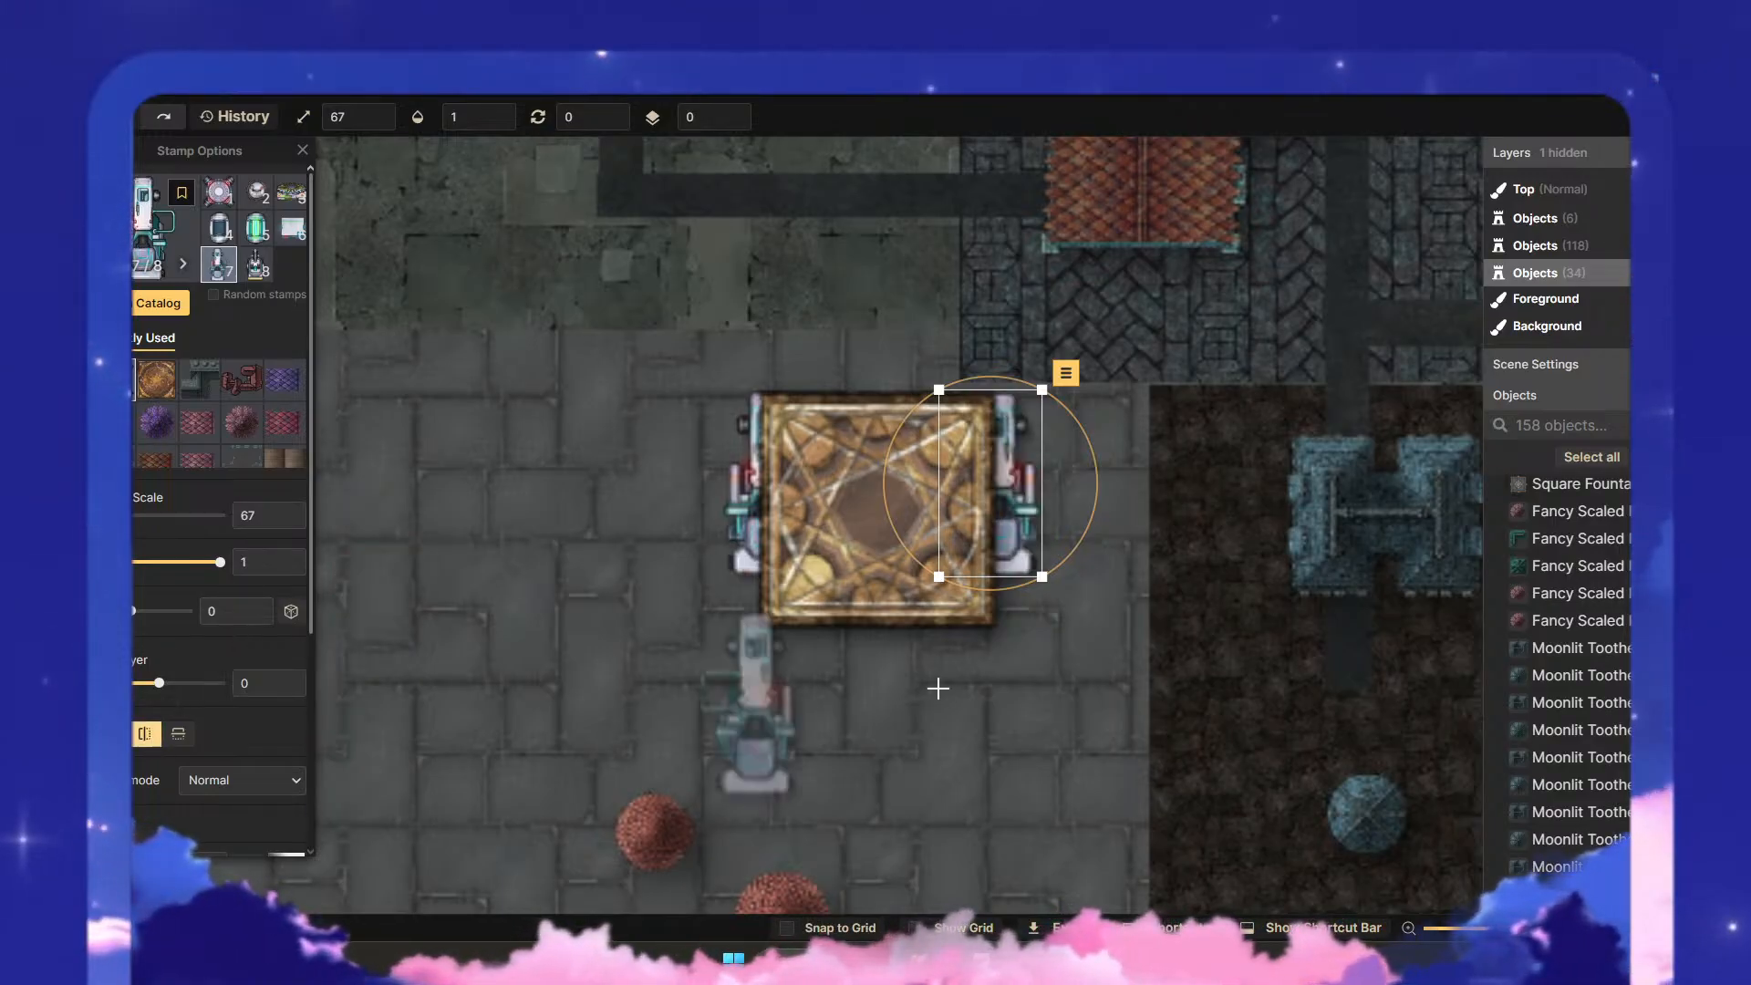
mouse_move(1020, 515)
left_mouse_down()
mouse_move(995, 523)
mouse_move(1009, 517)
left_mouse_up()
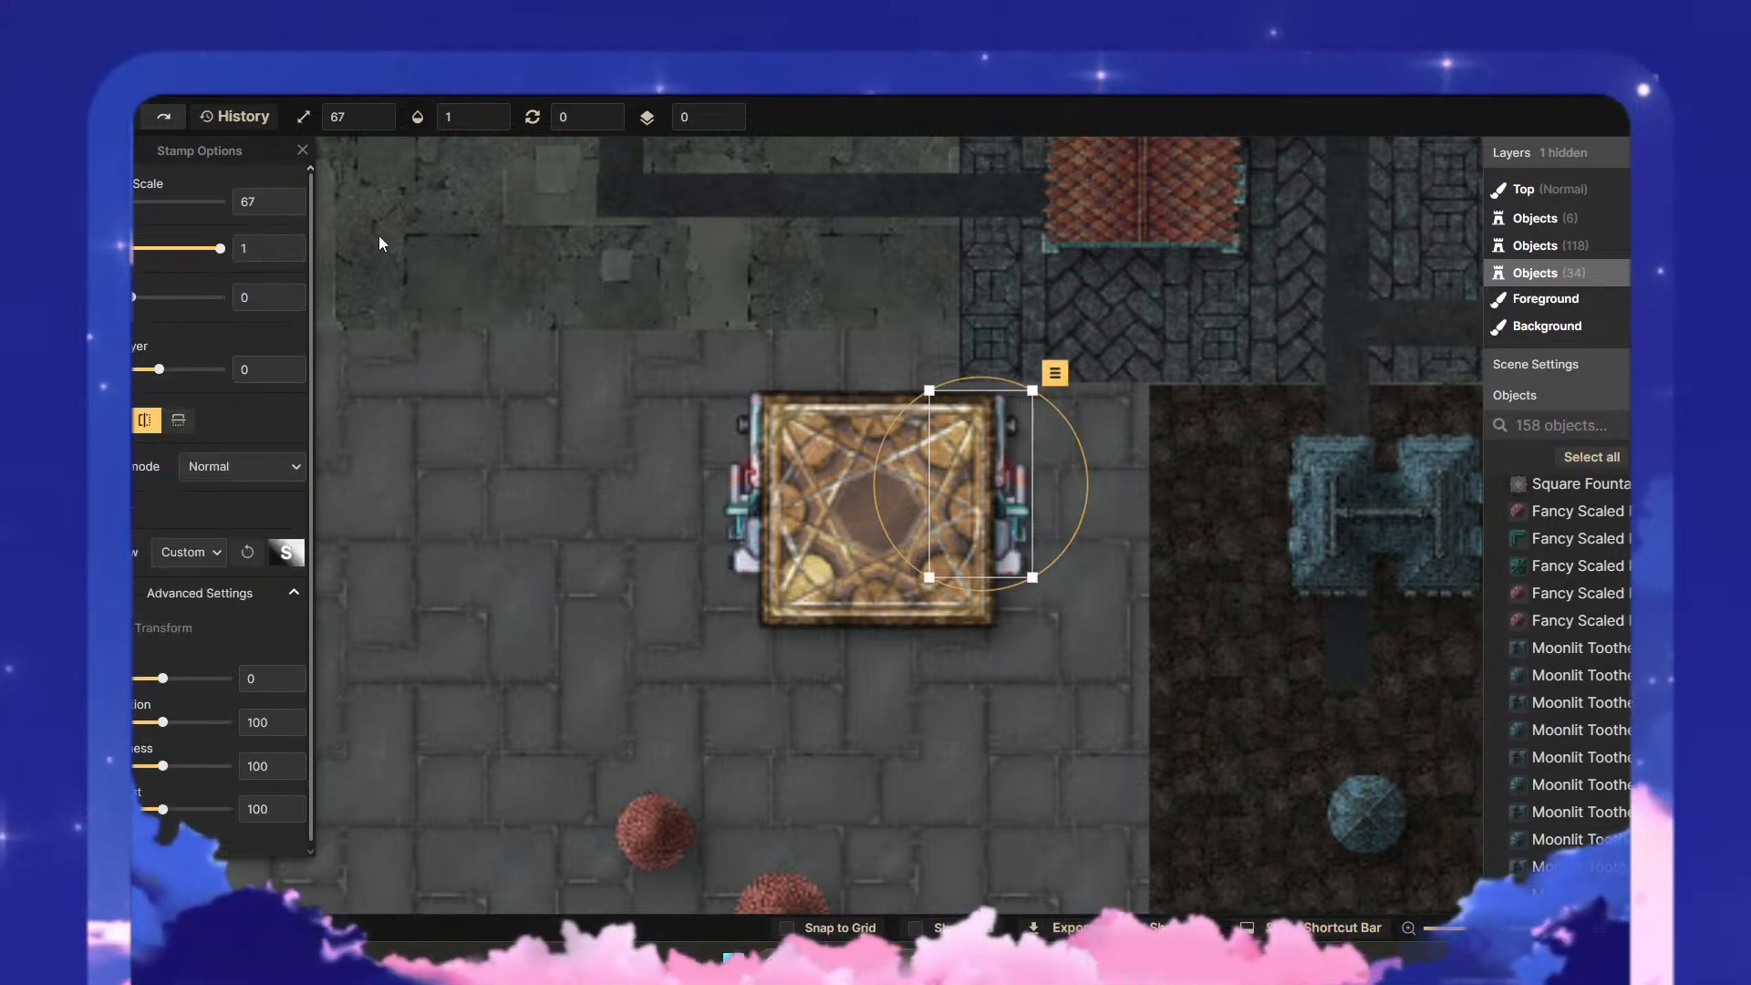
- Select both microscopes behind the puzzle box and set their hue to -180, saturation to 63 and brightness to 86
left_click(861, 521)
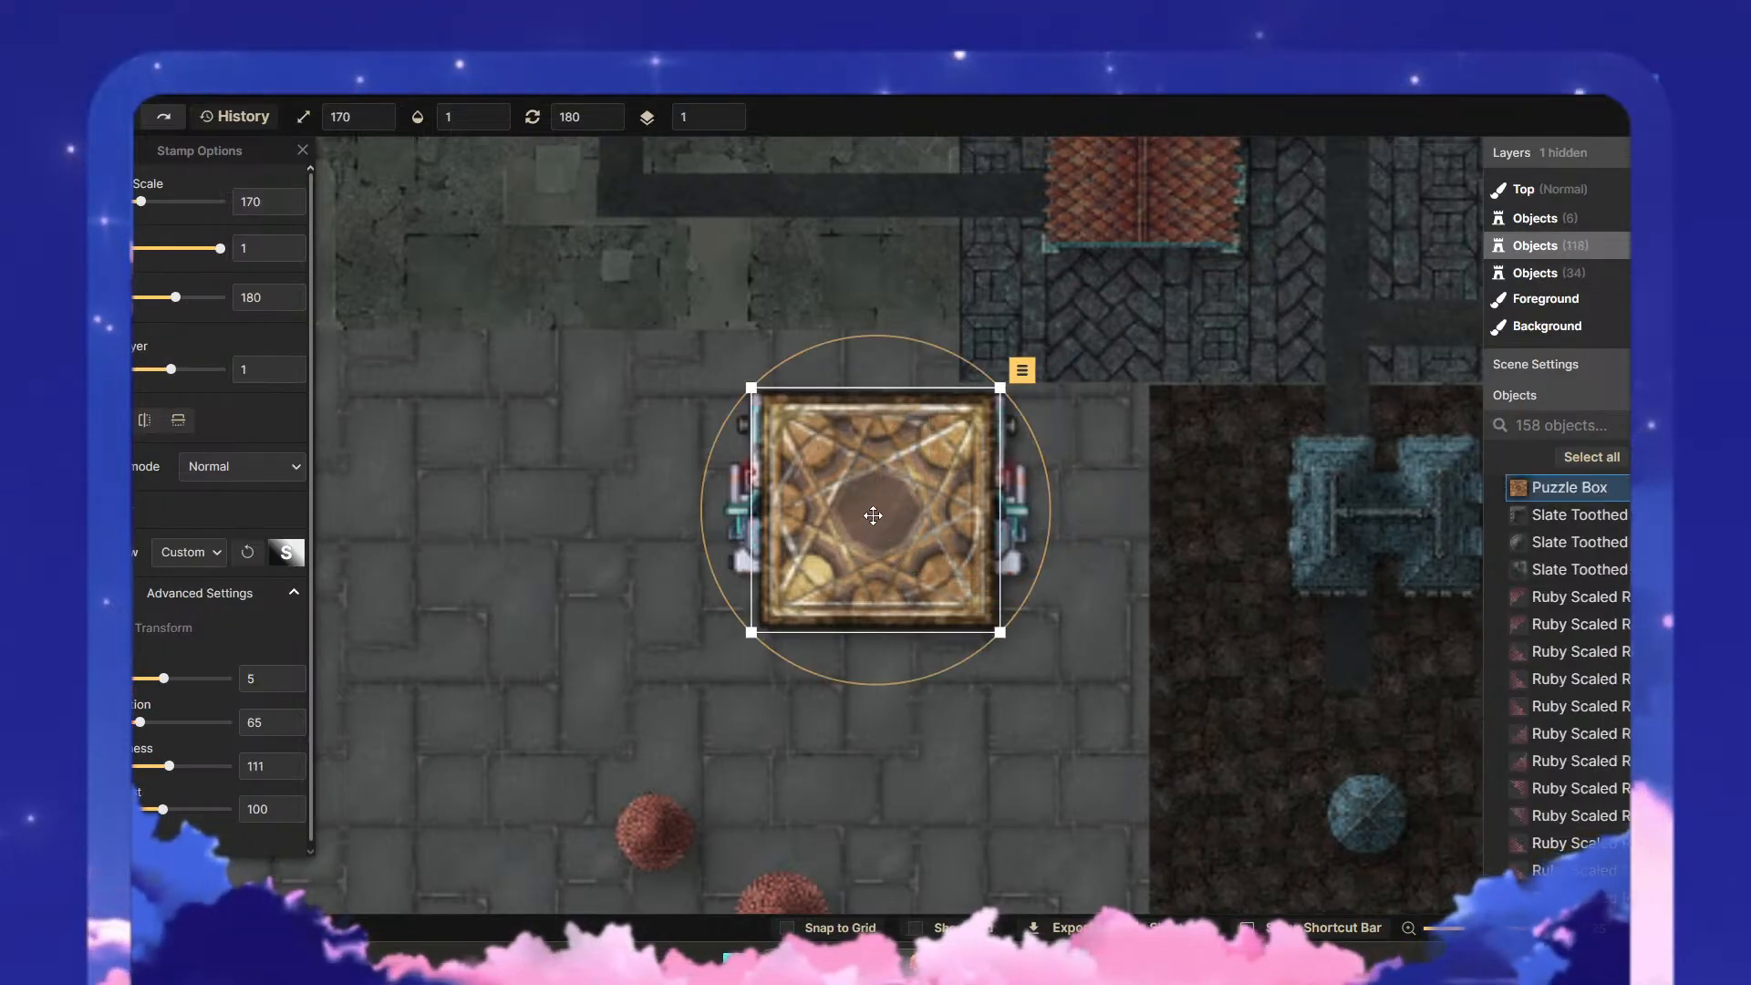
left_click(899, 512)
left_click_drag(1103, 555, 723, 413)
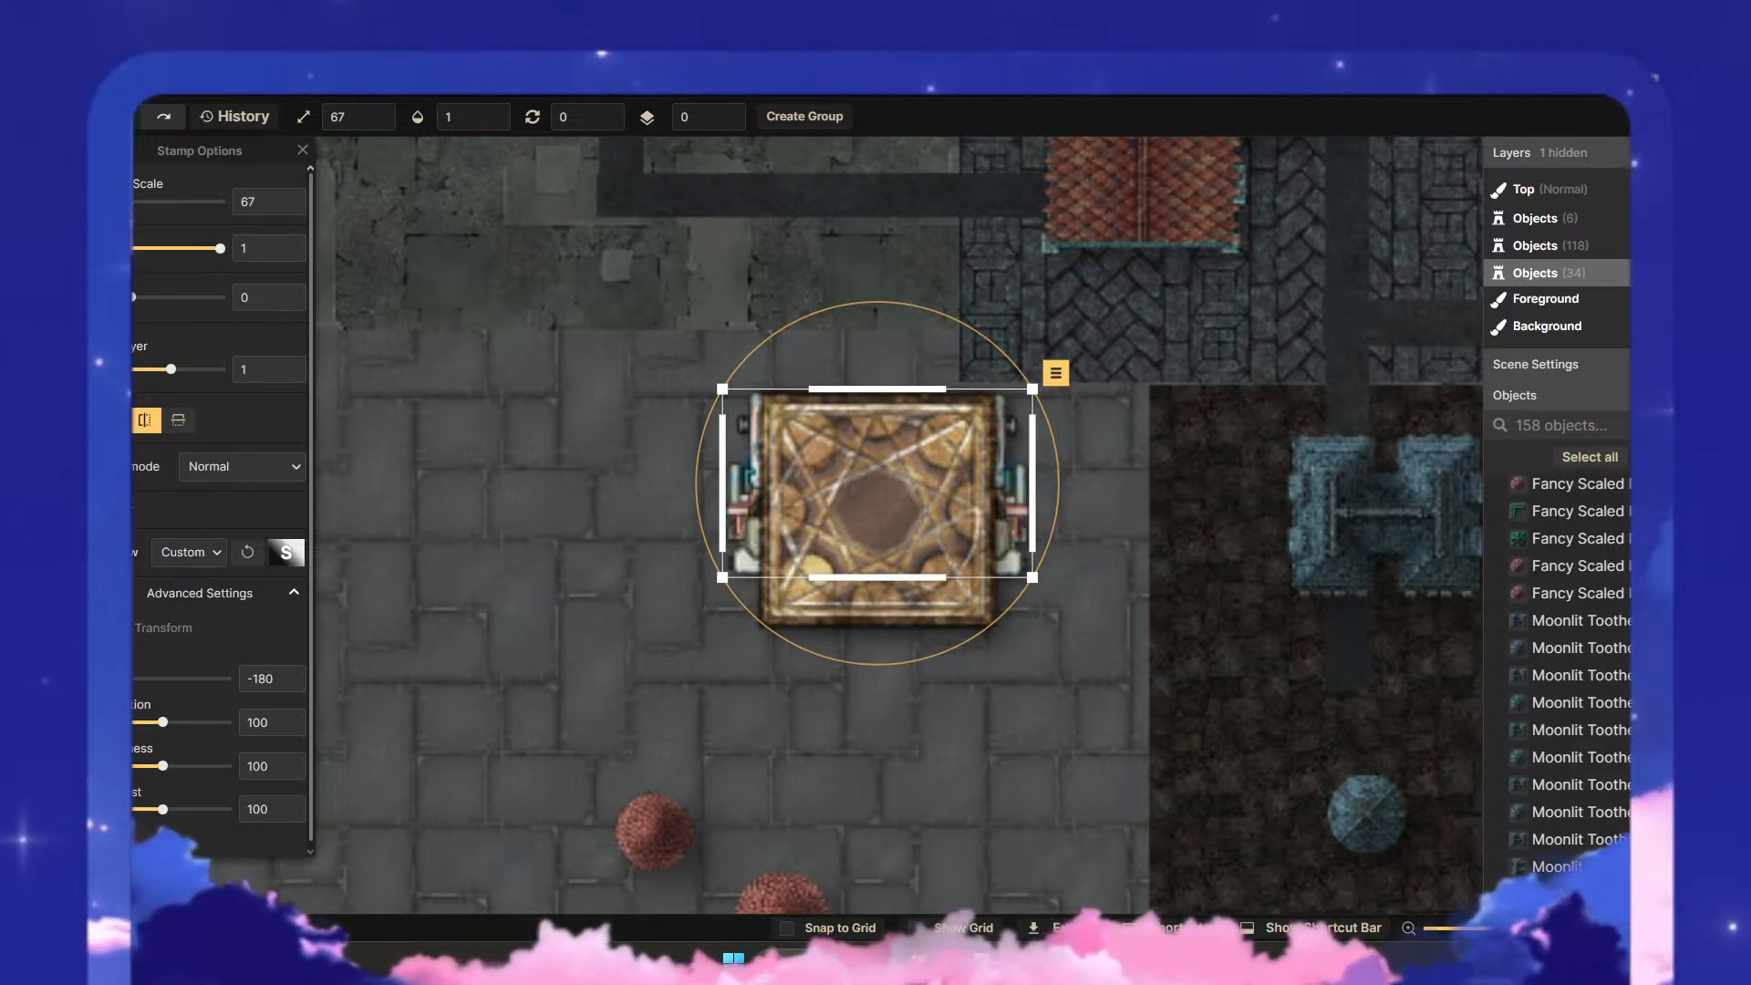
mouse_move(163, 722)
left_mouse_down()
mouse_move(131, 713)
mouse_move(191, 725)
left_mouse_up()
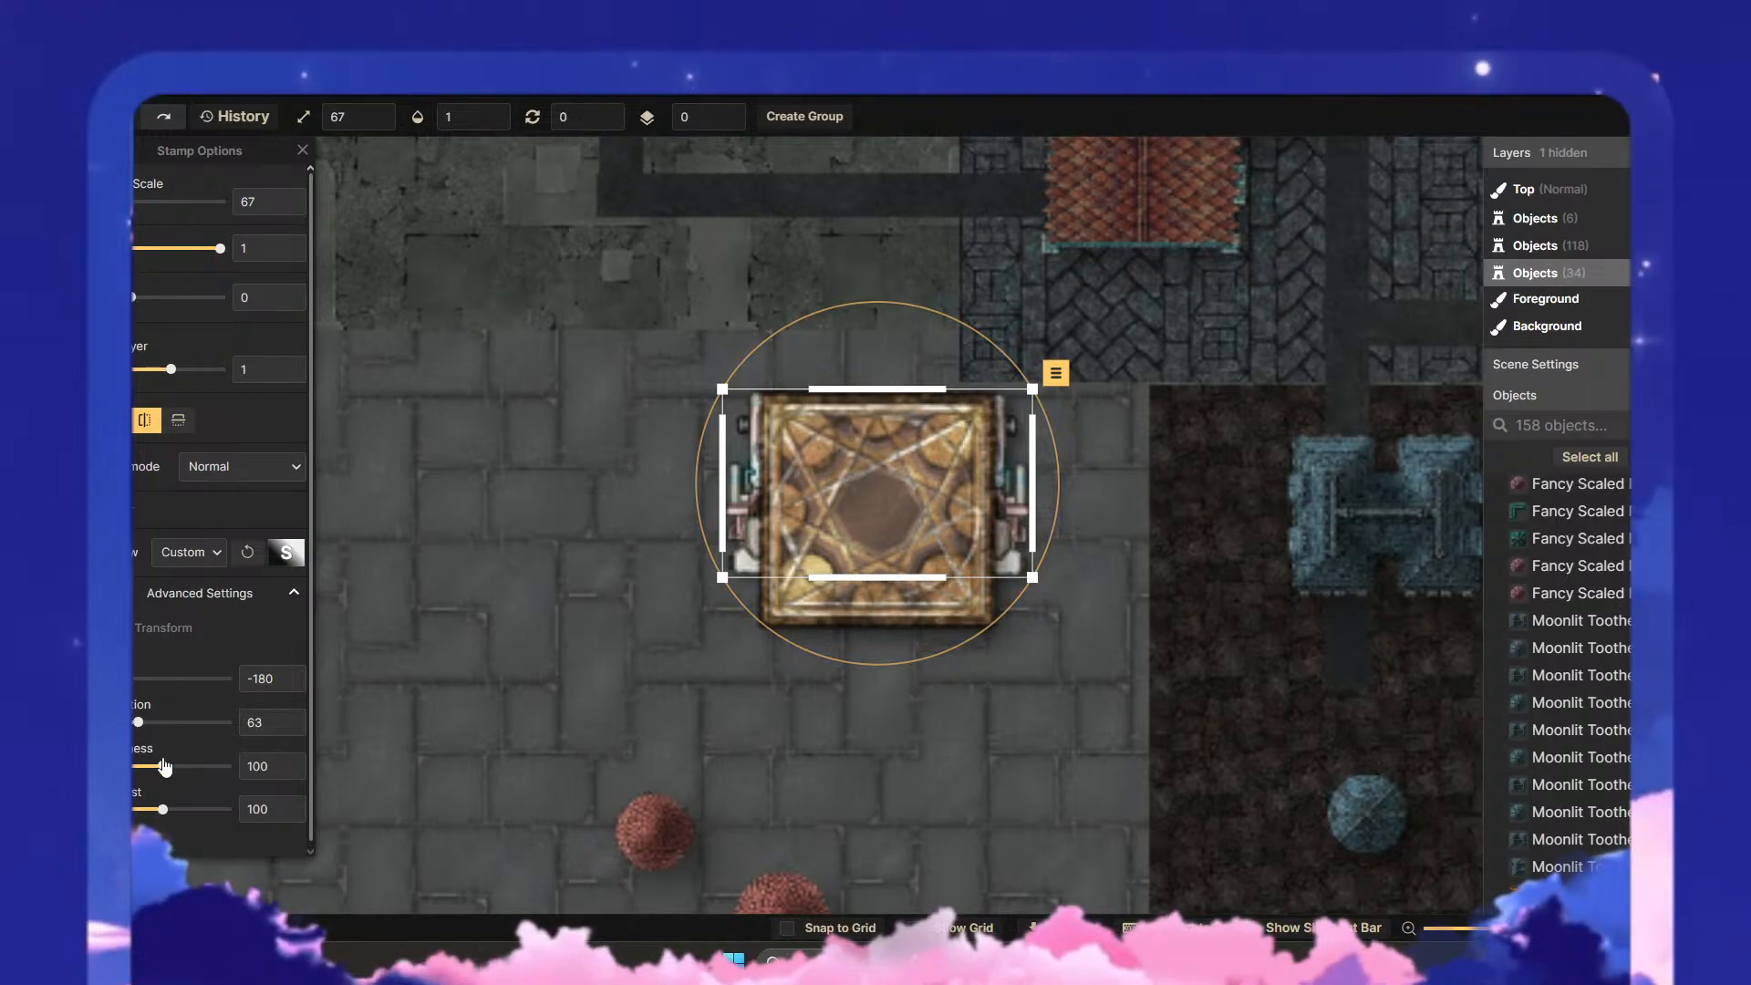
left_click_drag(157, 770, 156, 772)
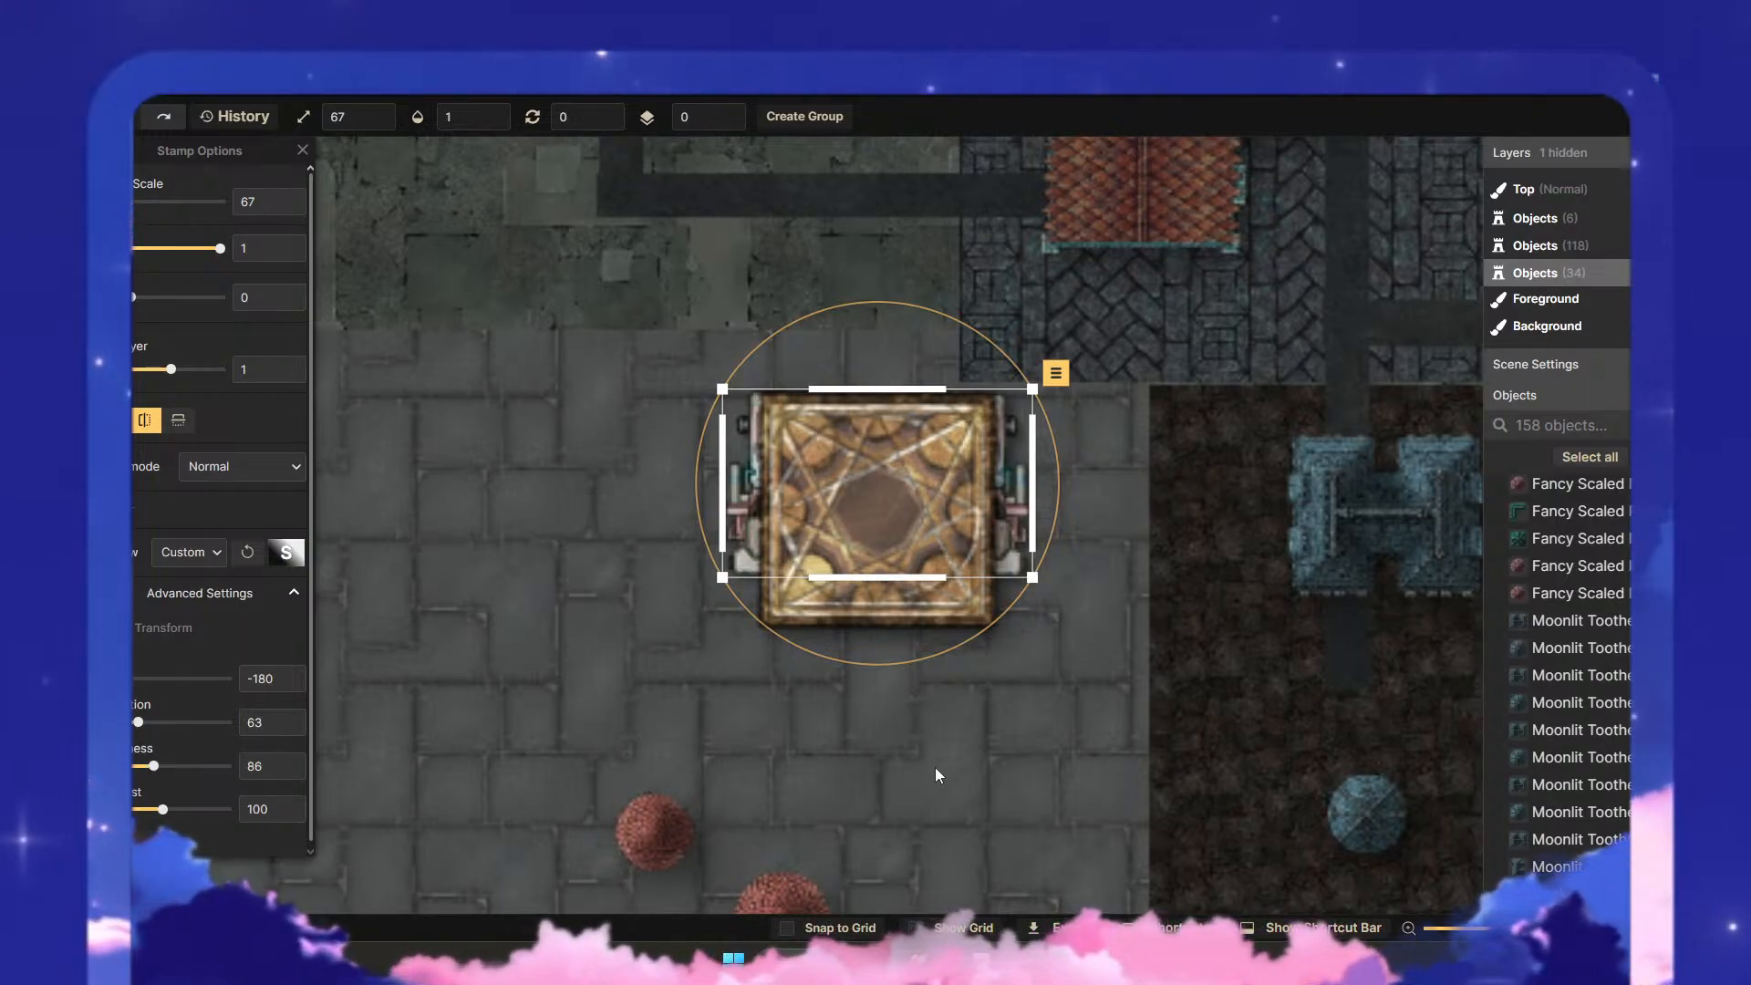
key("Escape")
scroll(1076, 629, "down", 3)
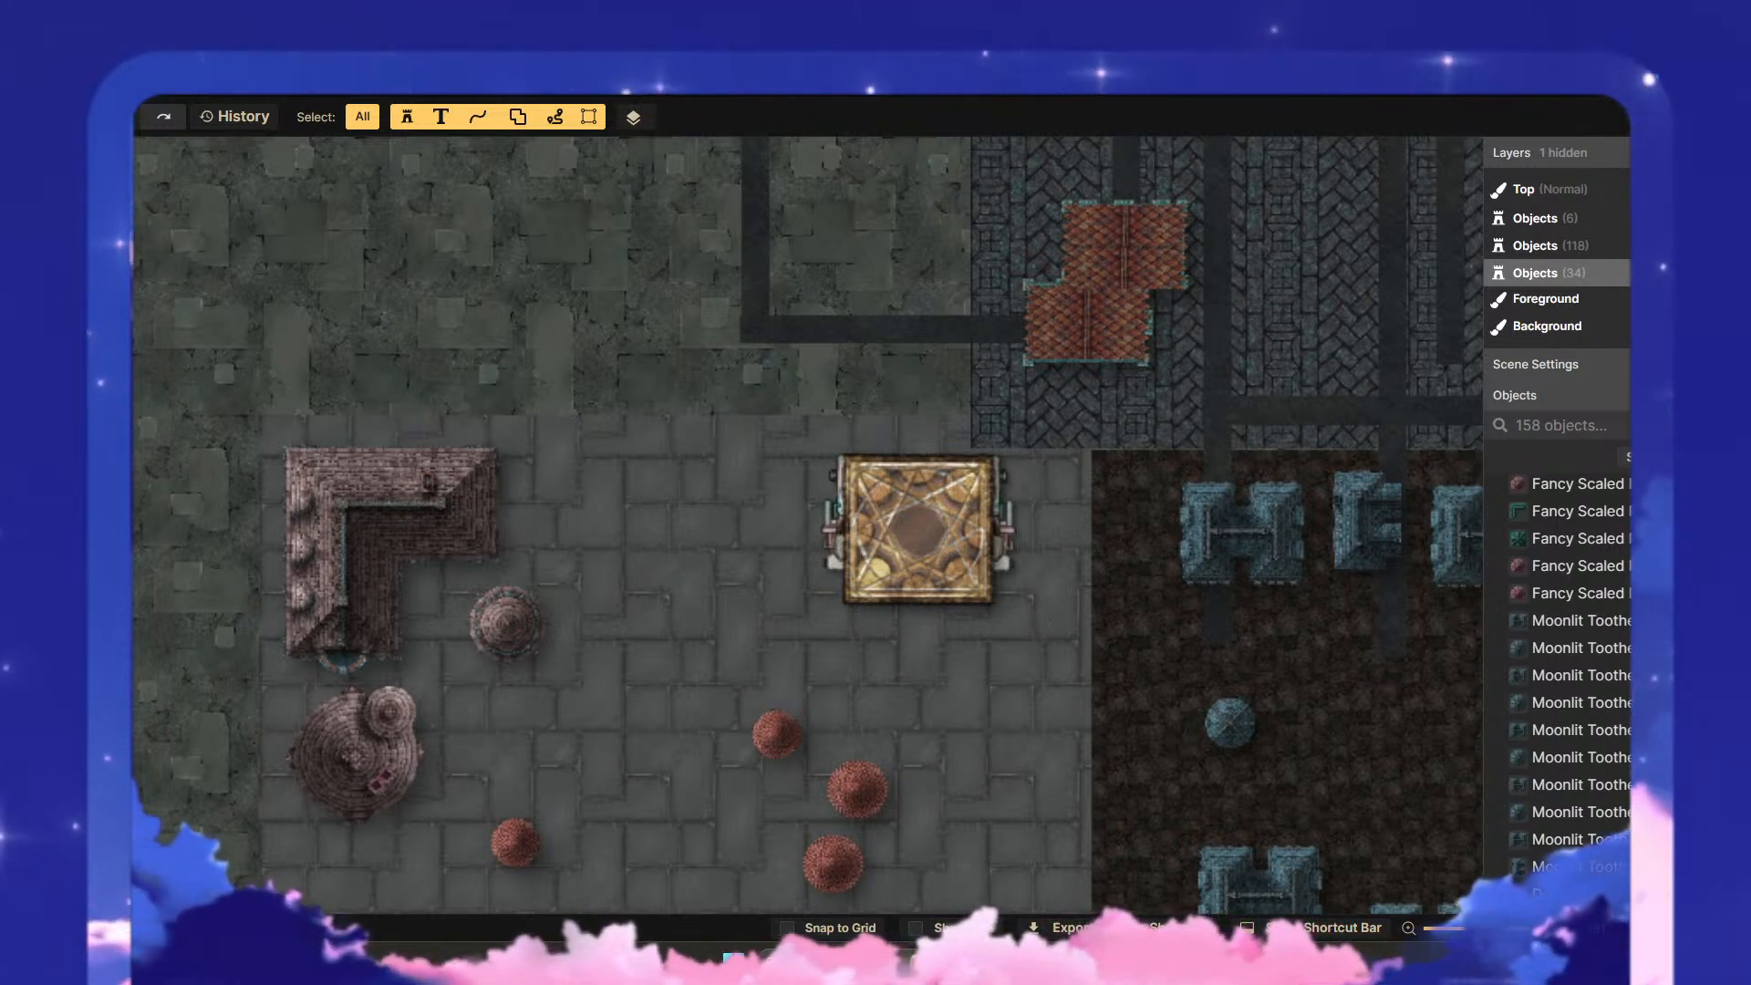
- Clear the "scope" search in the stamp catalog and examine the full listing from Abandoned through City: Apartments
key("s")
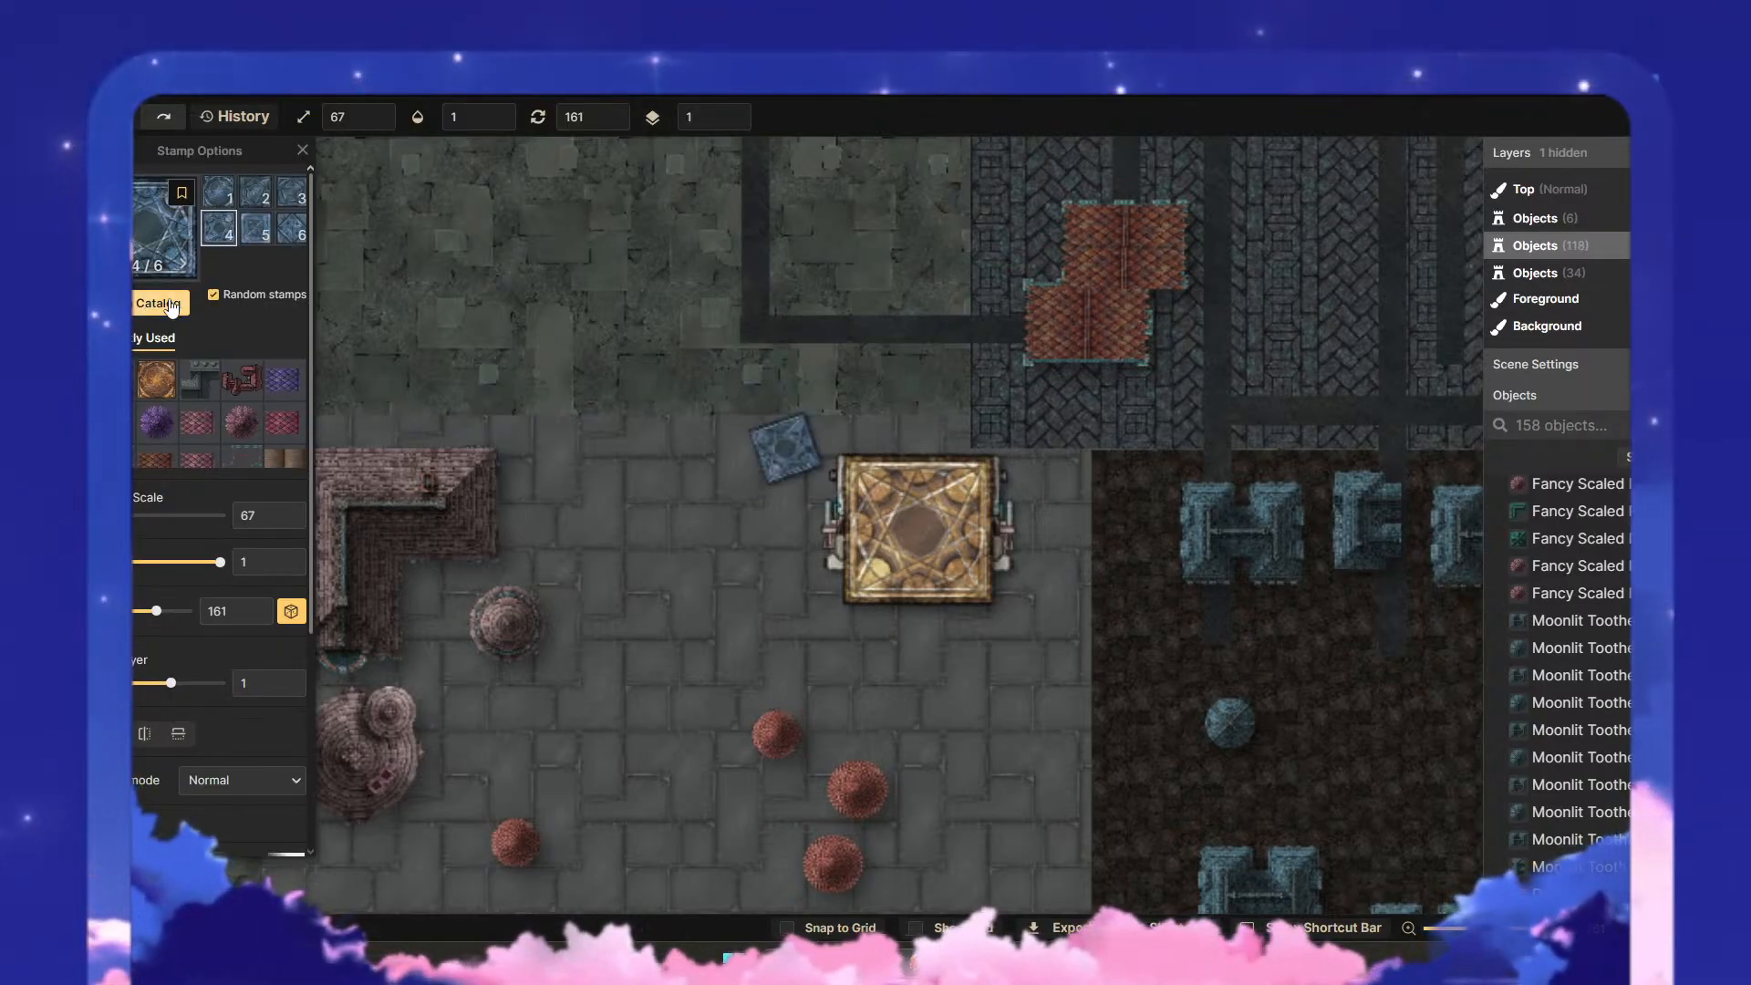
left_click(166, 304)
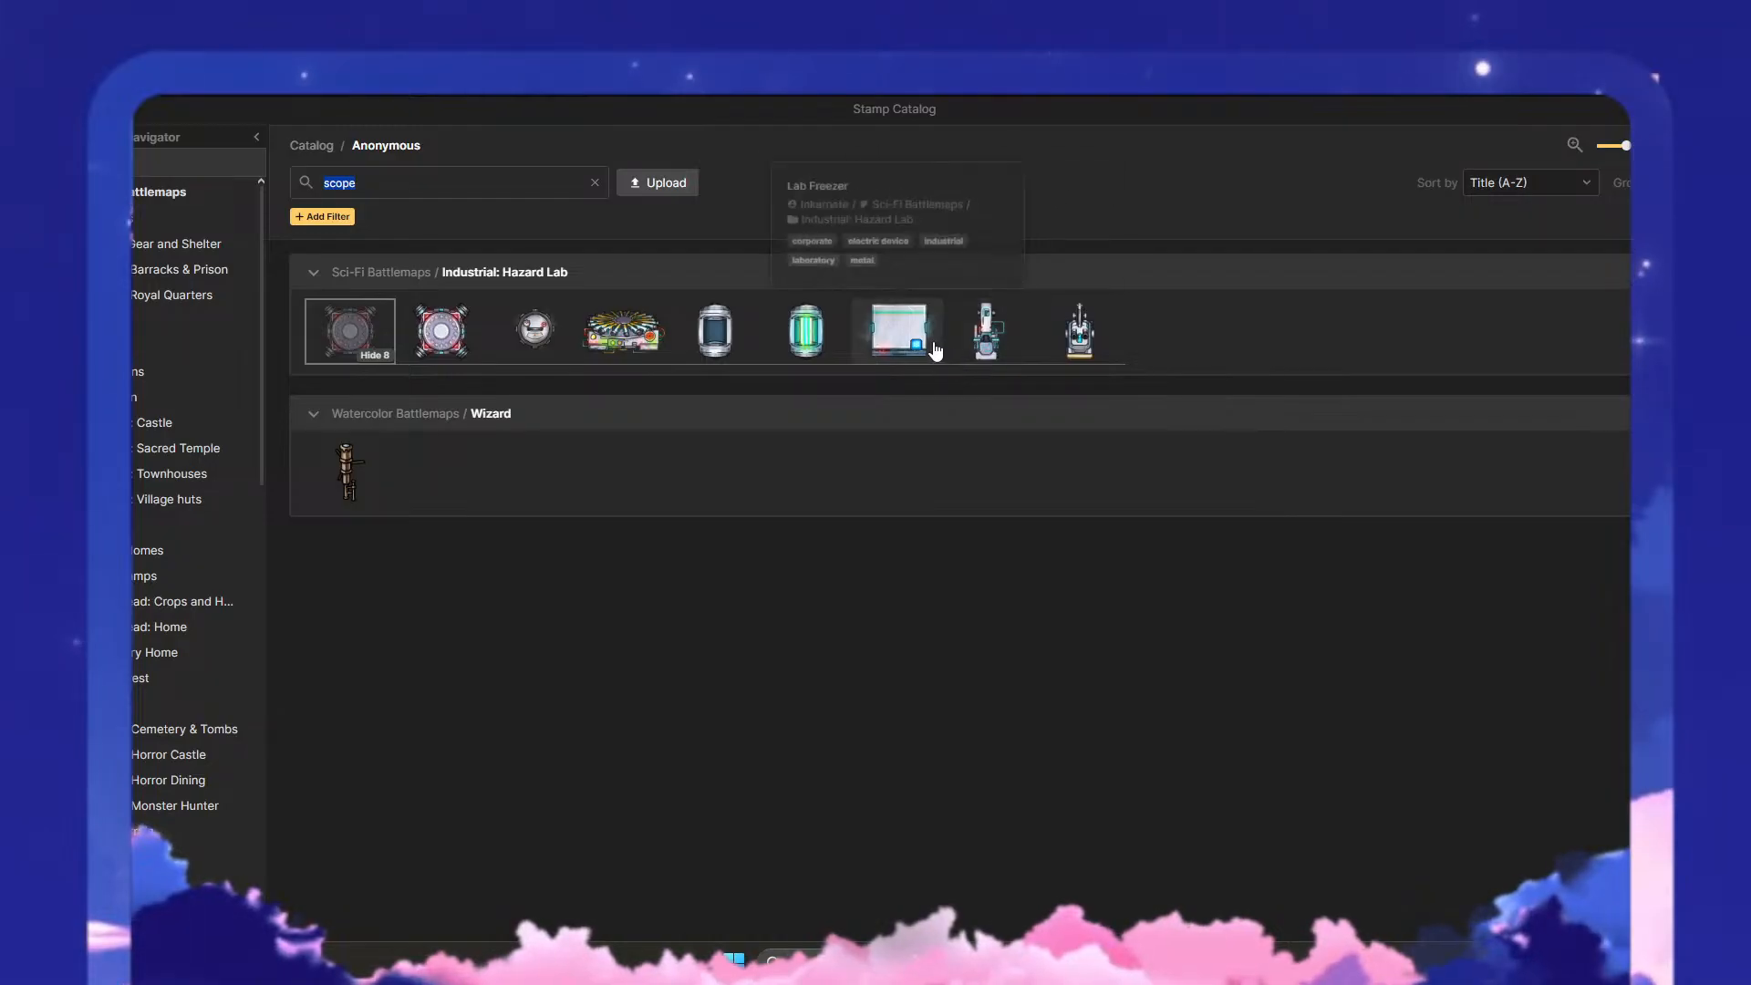
left_click(594, 183)
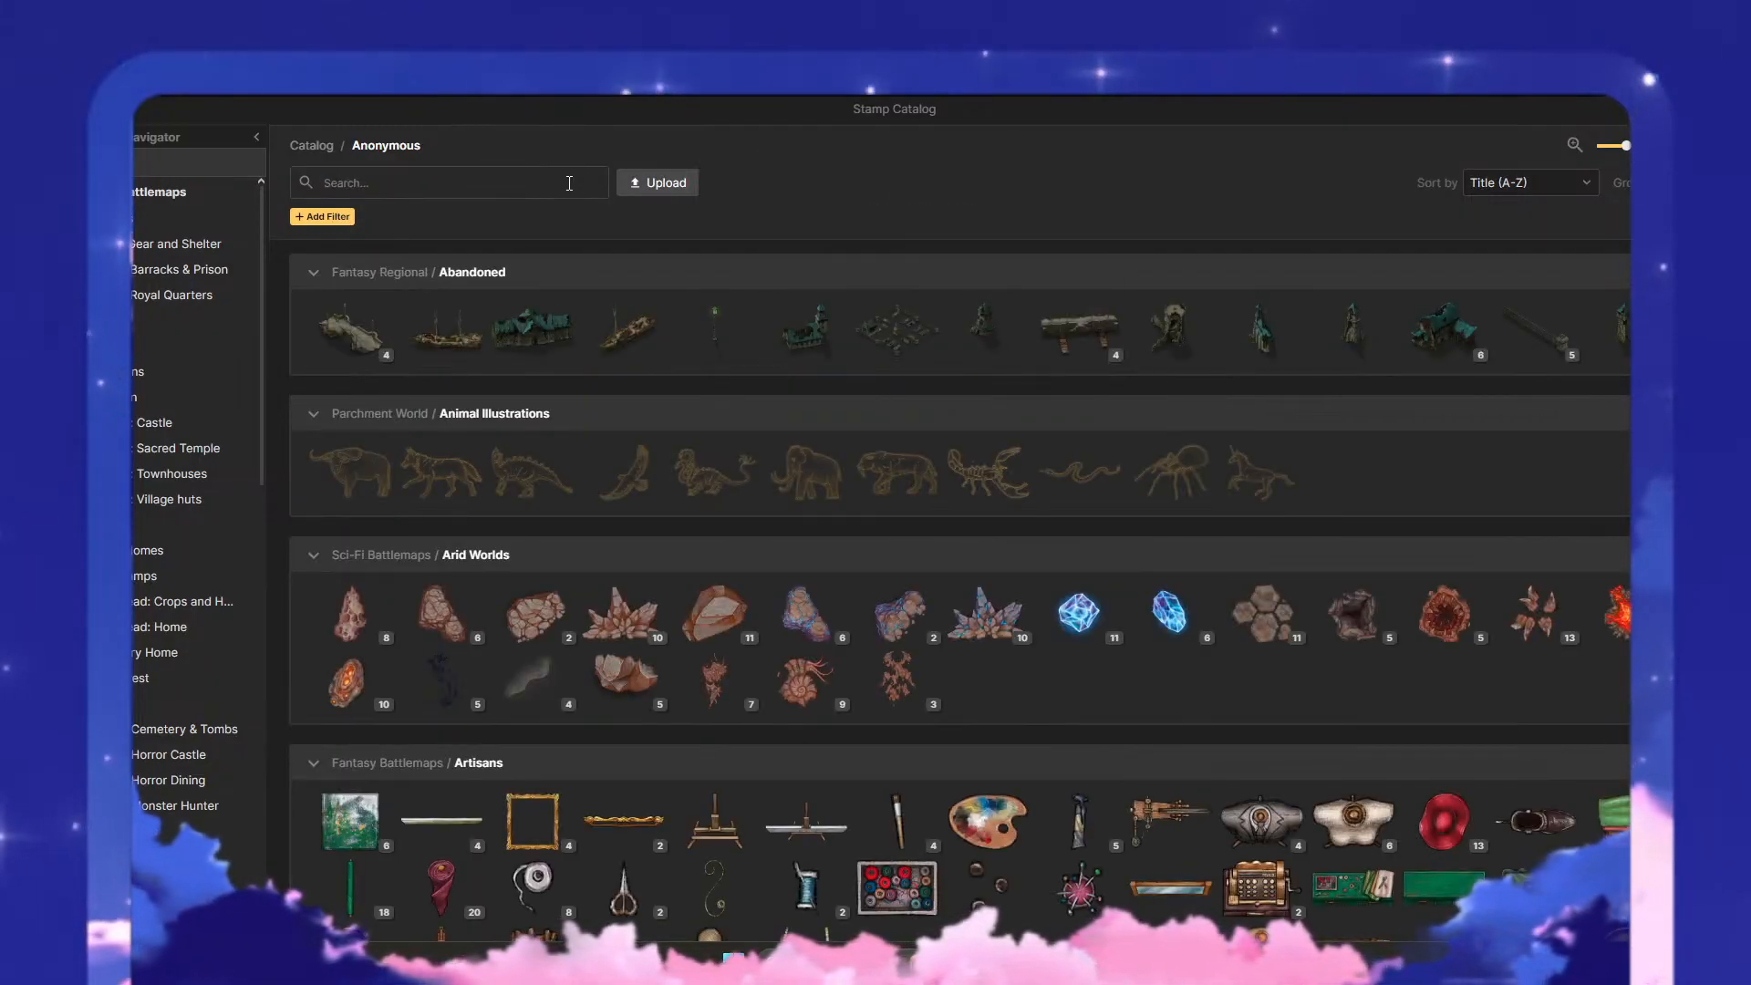
scroll(703, 717, "down", 5)
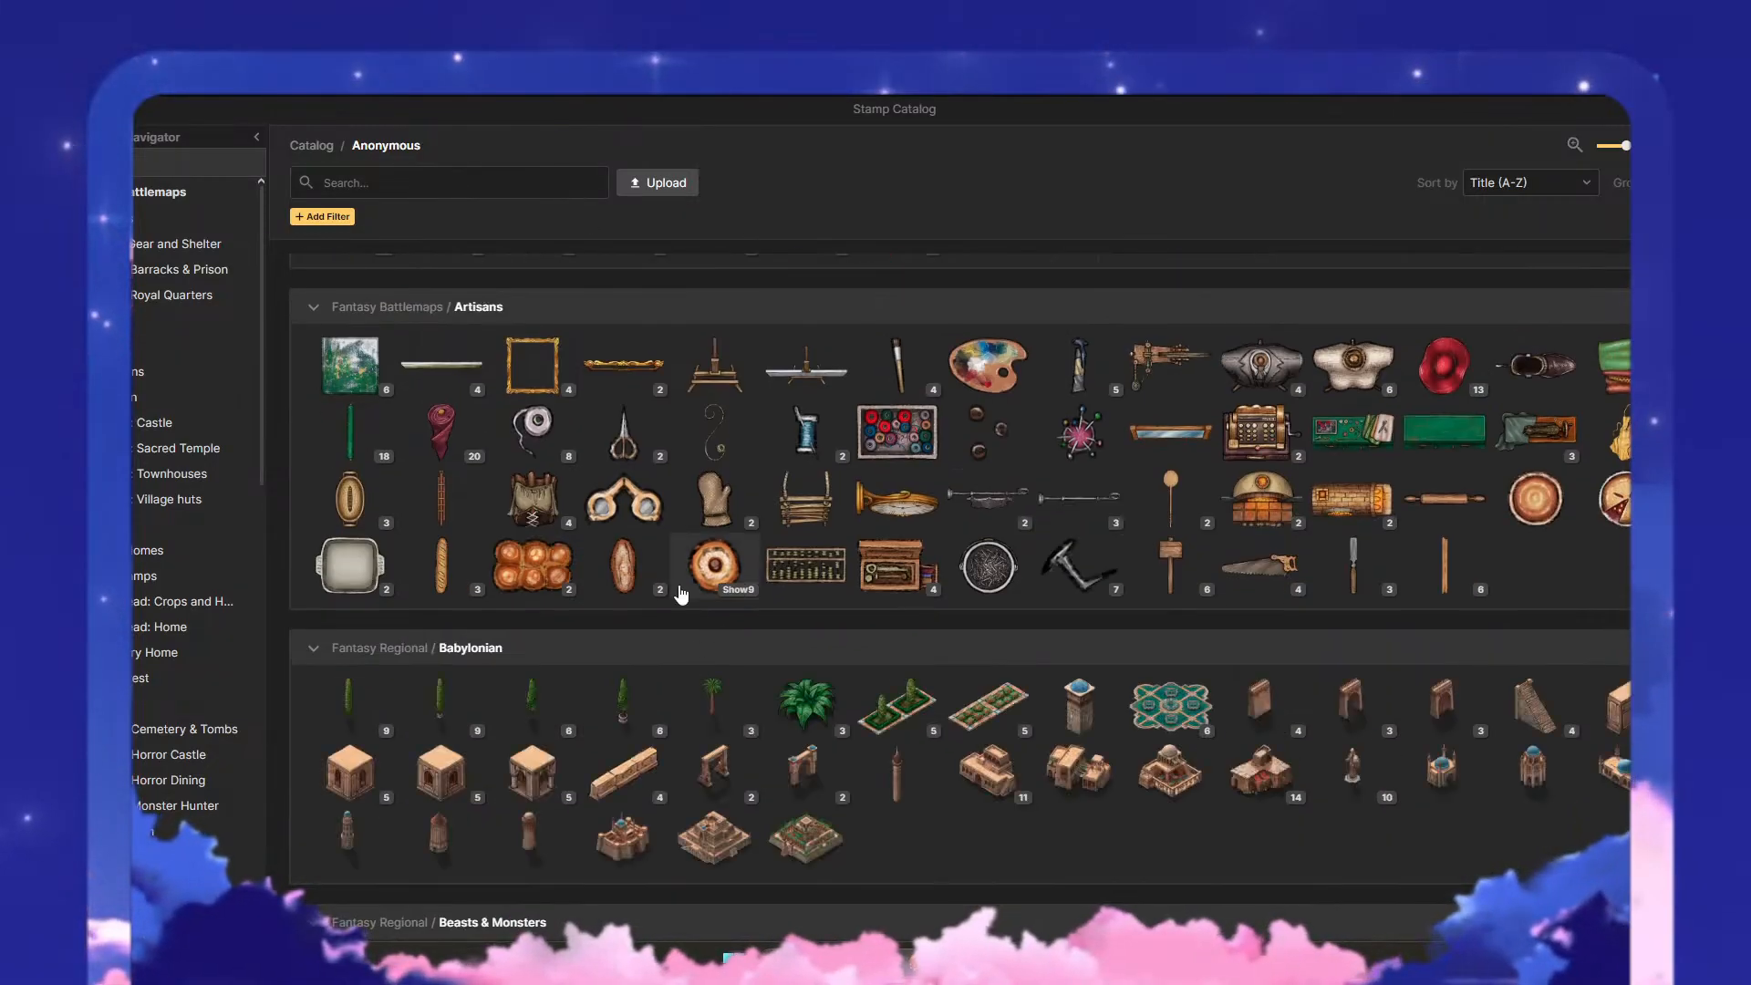
scroll(859, 604, "down", 10)
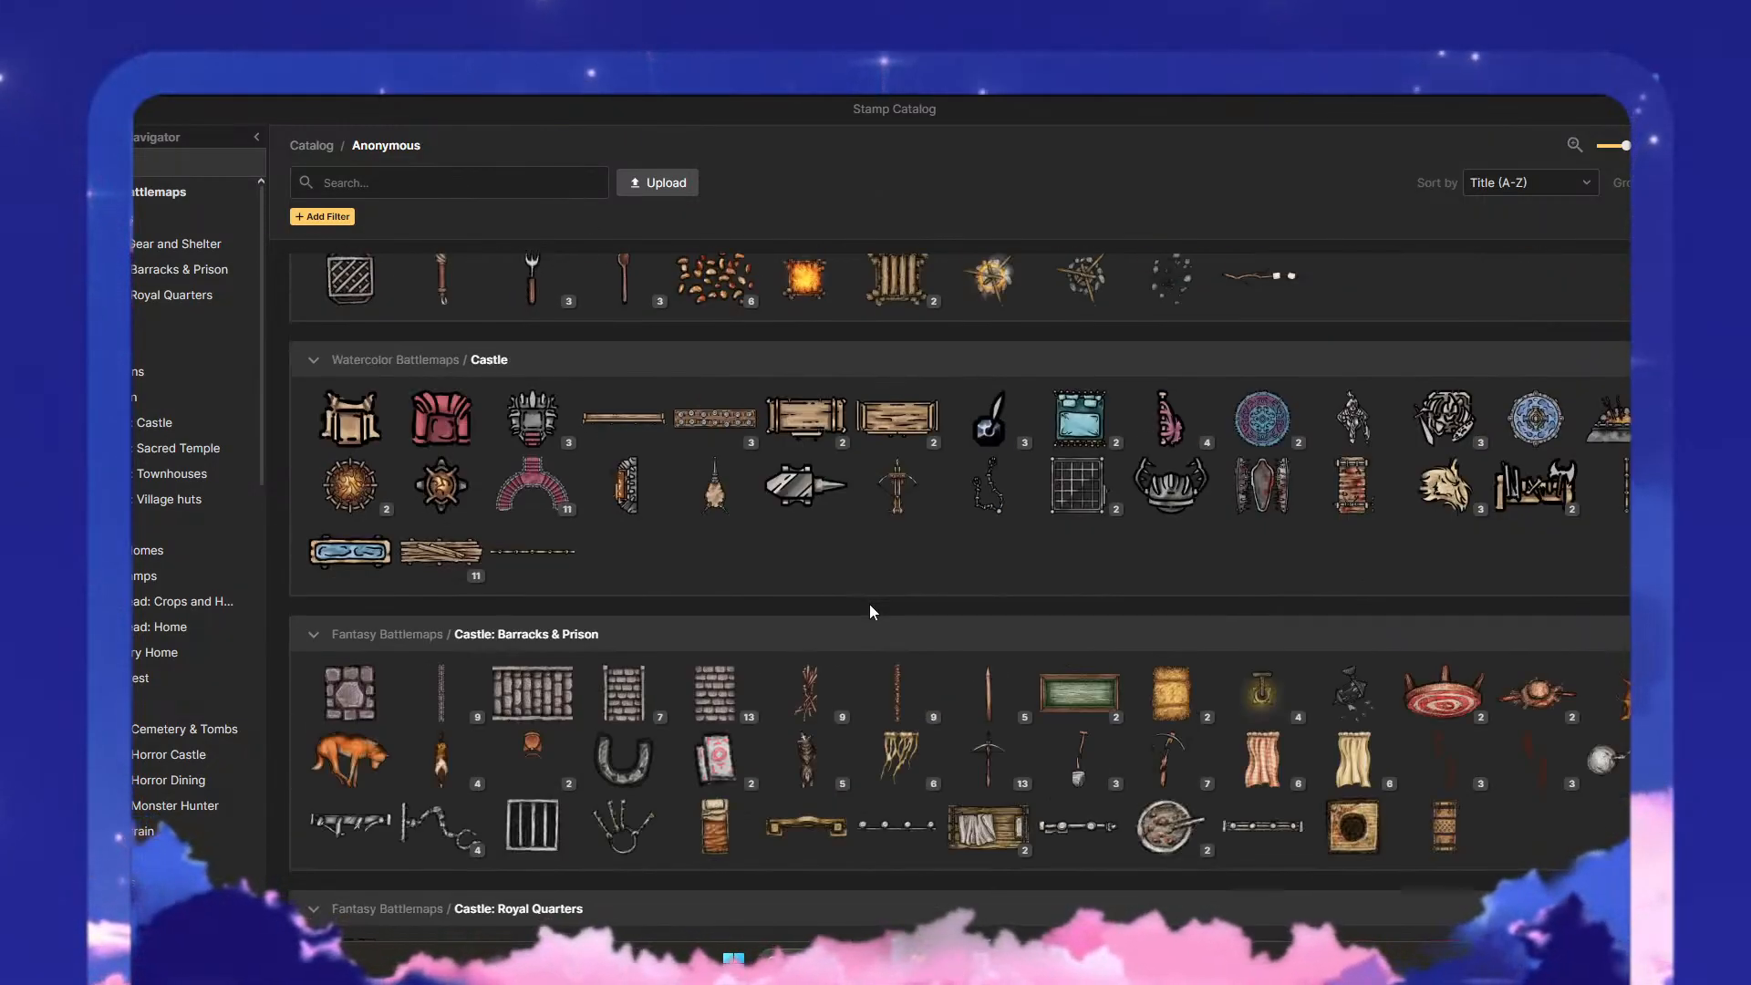
scroll(868, 604, "up", 2)
scroll(868, 604, "up", 1)
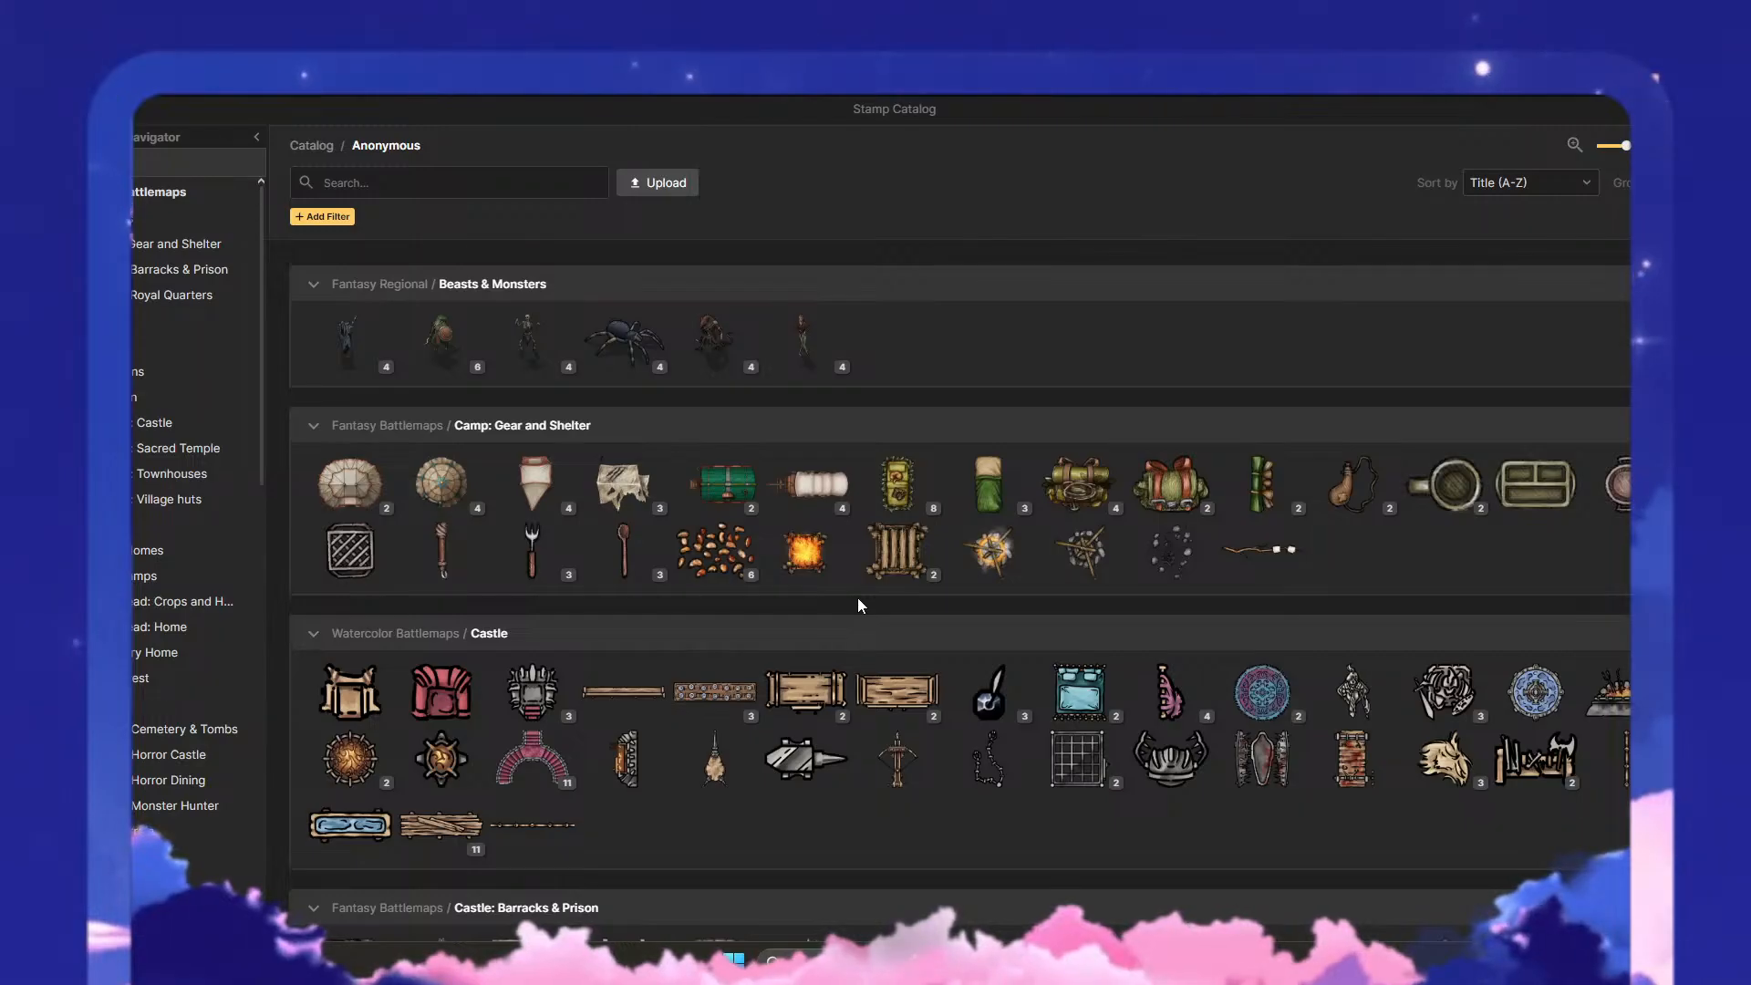
scroll(857, 599, "down", 4)
scroll(857, 598, "down", 2)
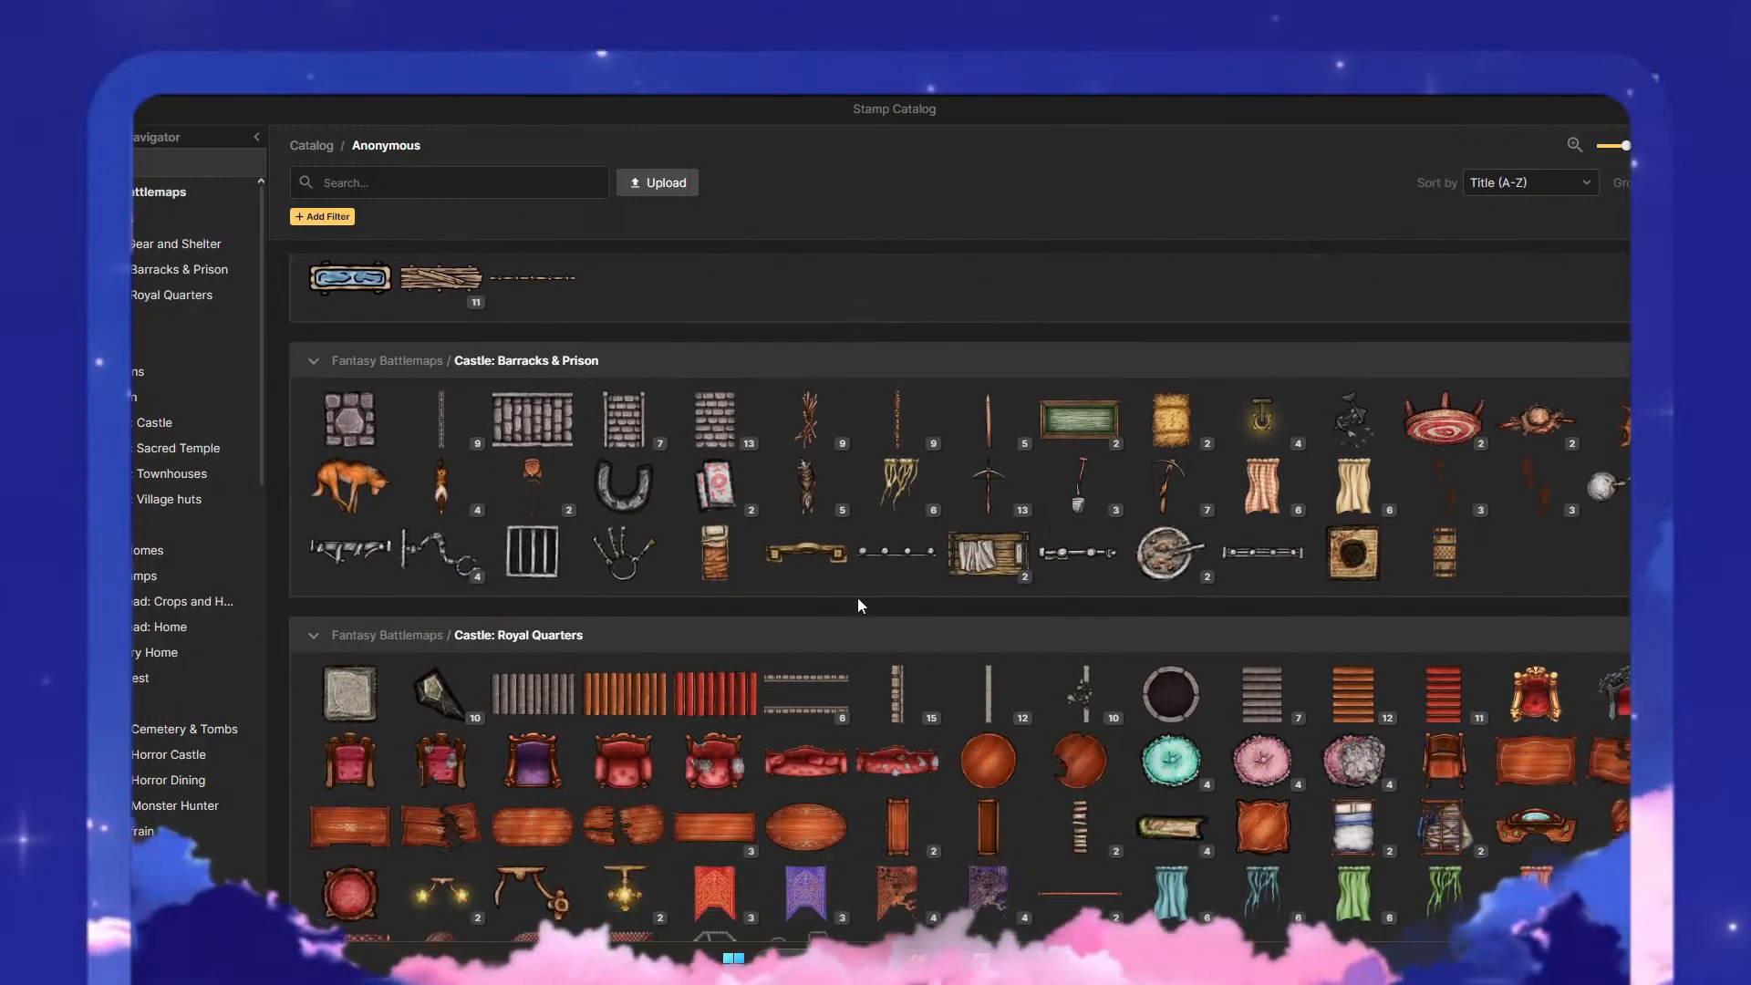
scroll(837, 618, "down", 3)
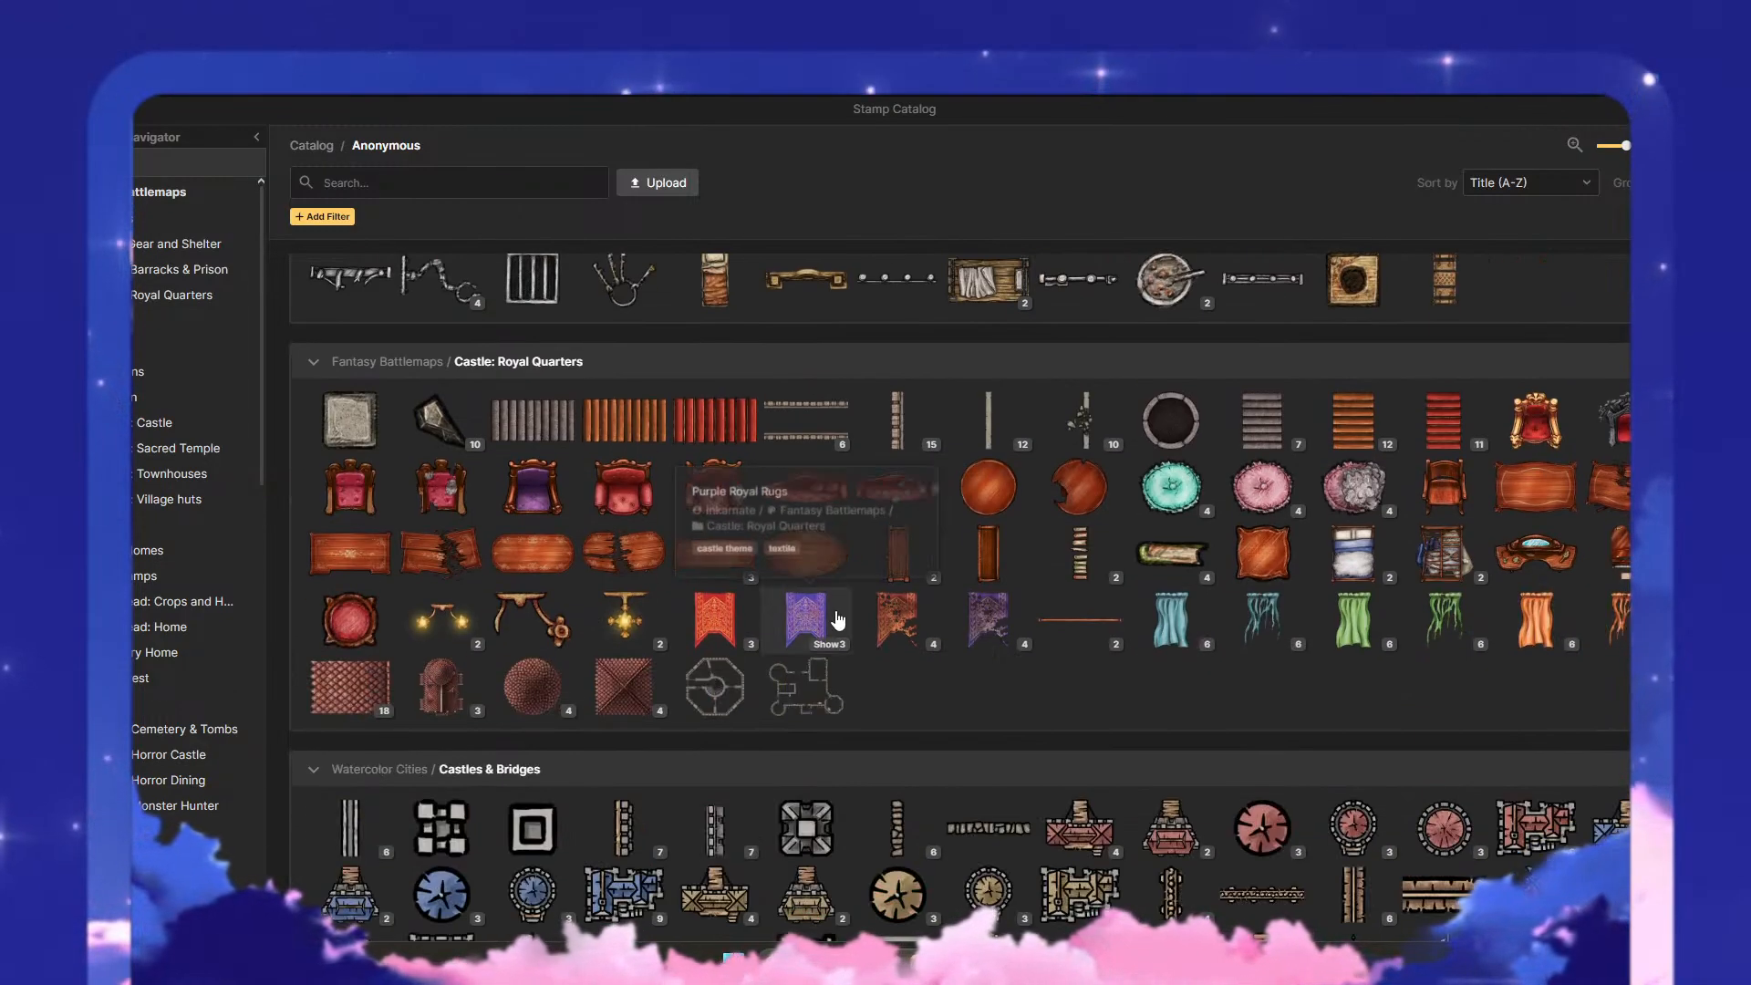
scroll(919, 645, "down", 4)
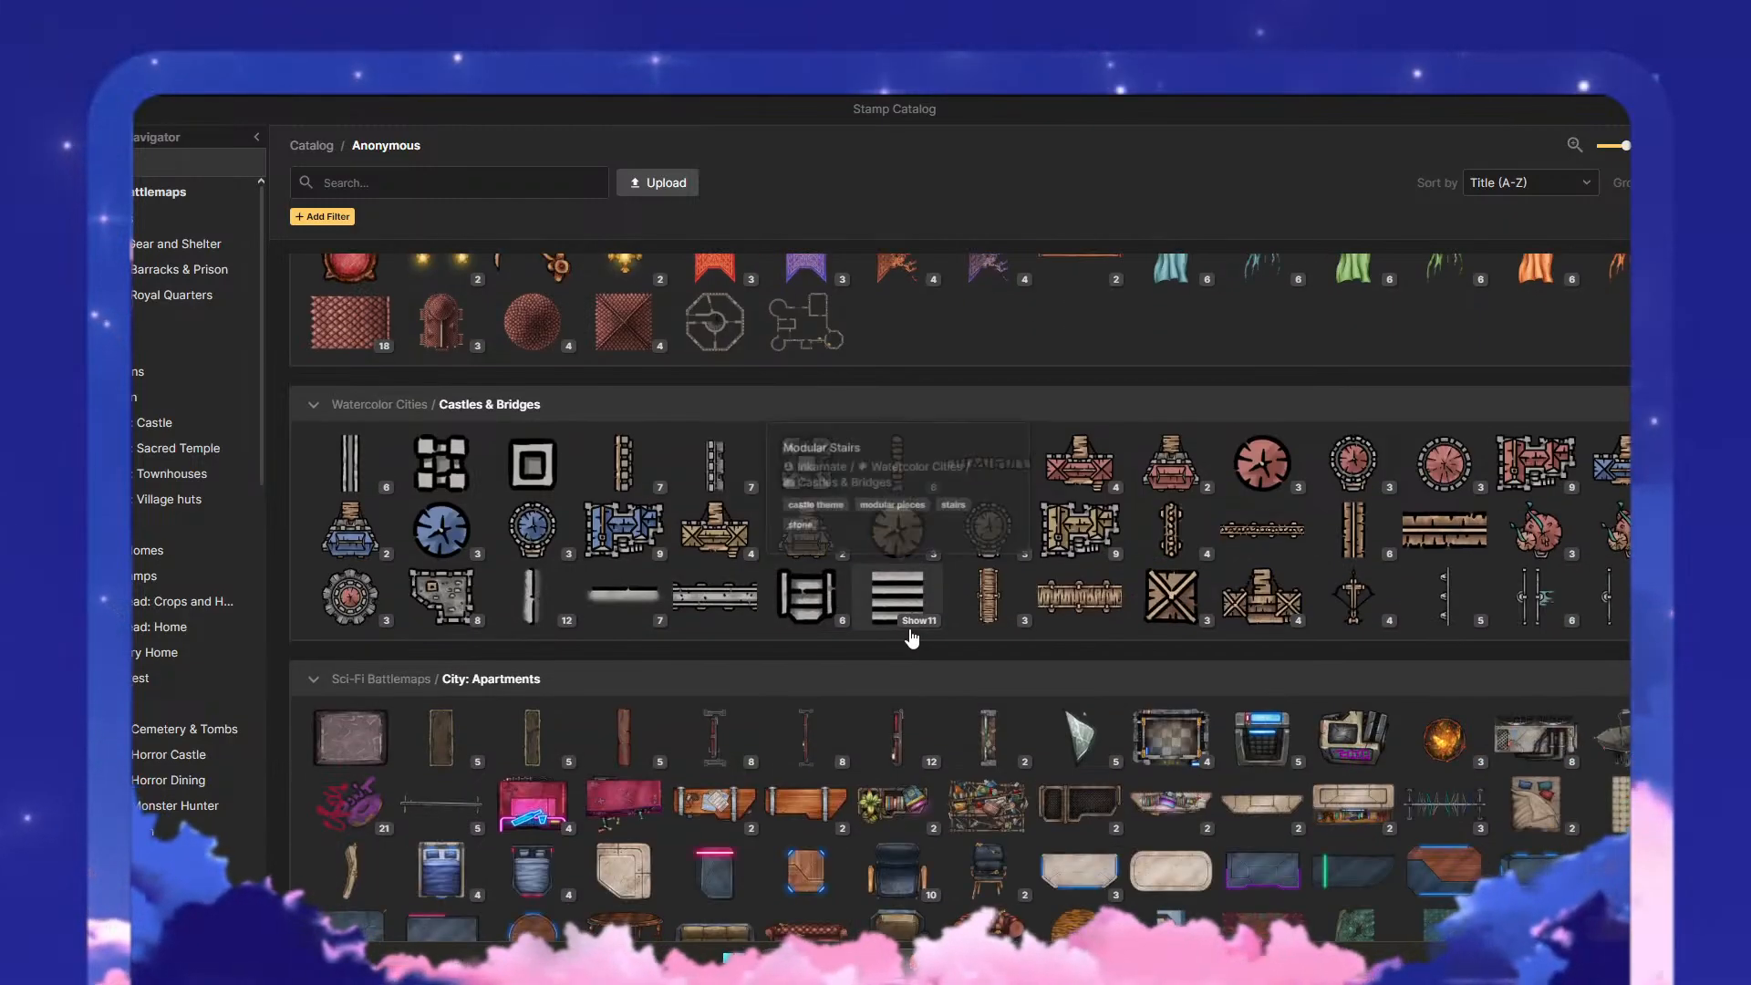
scroll(910, 629, "down", 3)
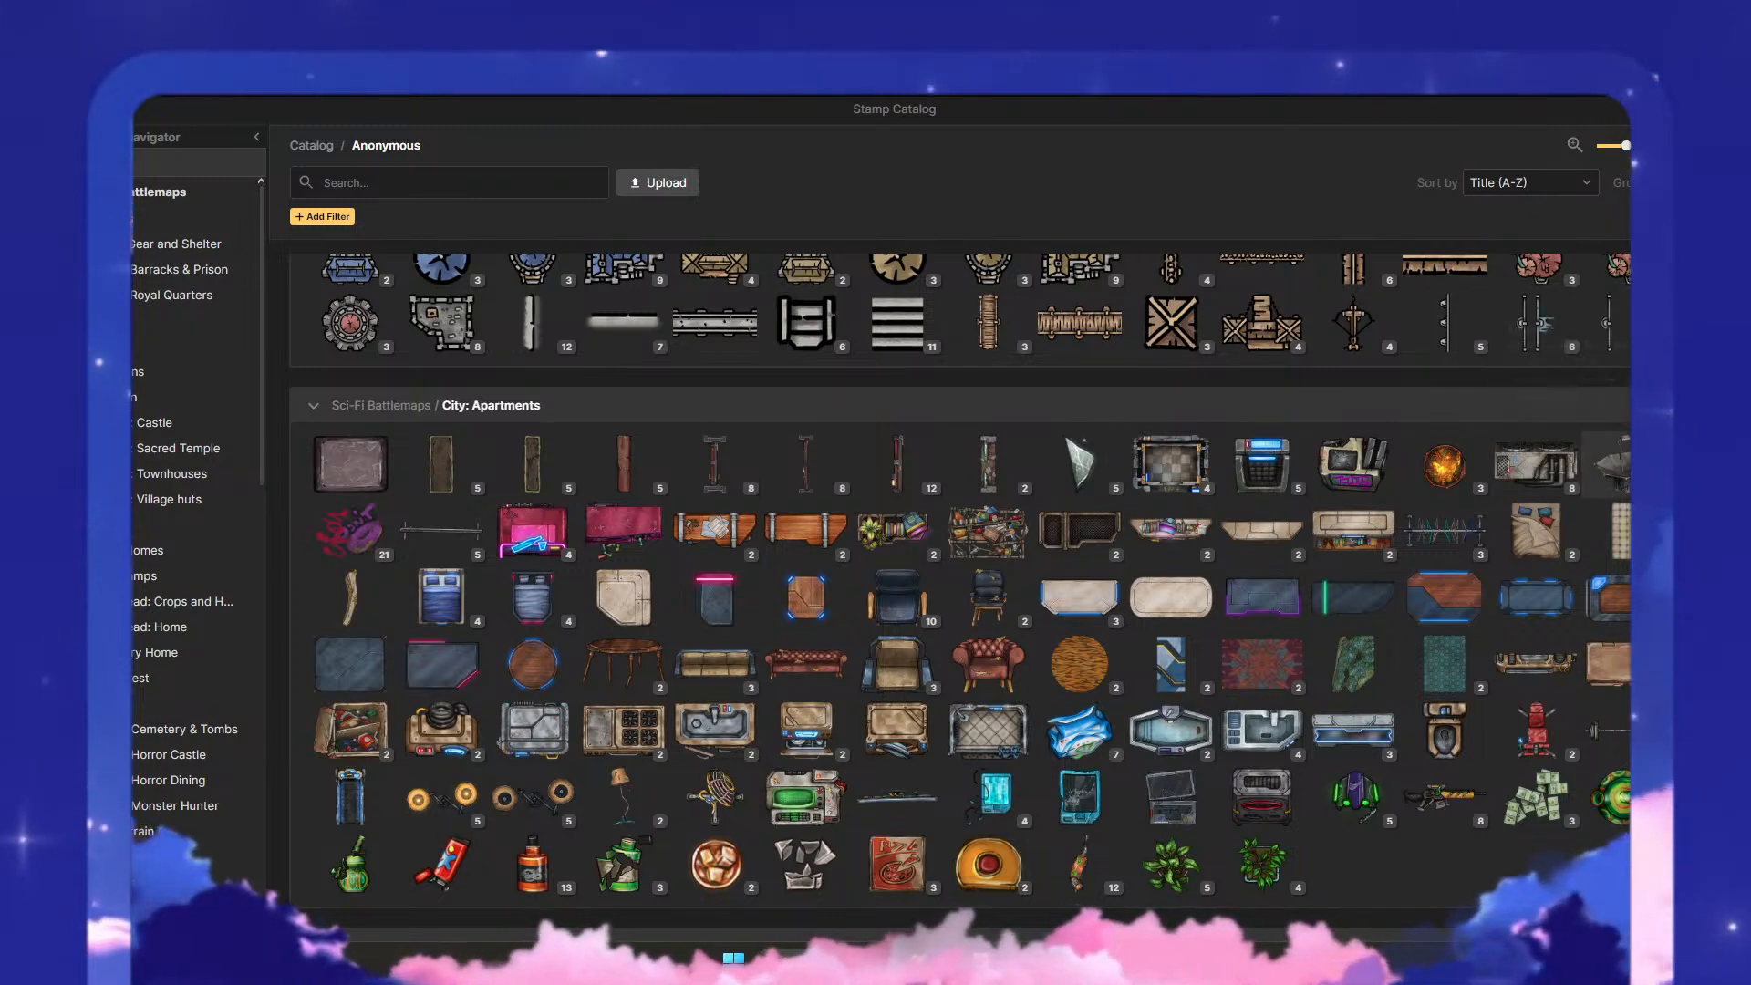
- Expand the Antenna group in City: Apartments and examine its variants along with the collection's furniture and appliance stamps
left_click(1609, 465)
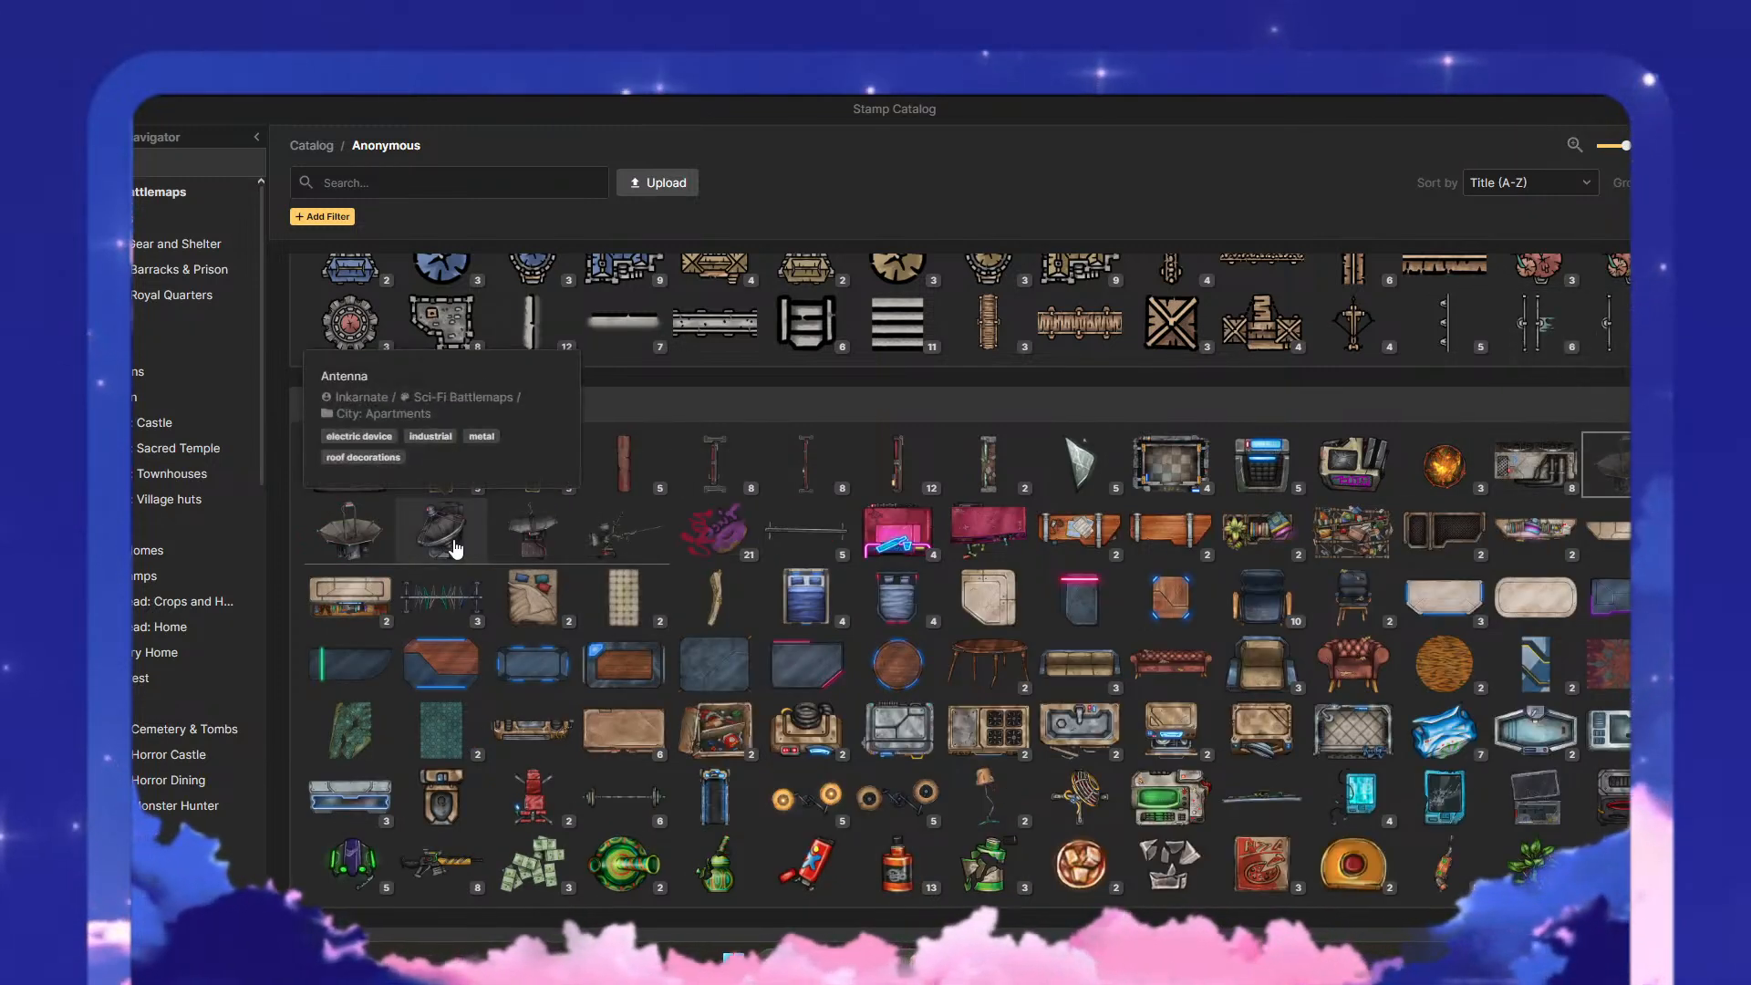
mouse_move(353, 545)
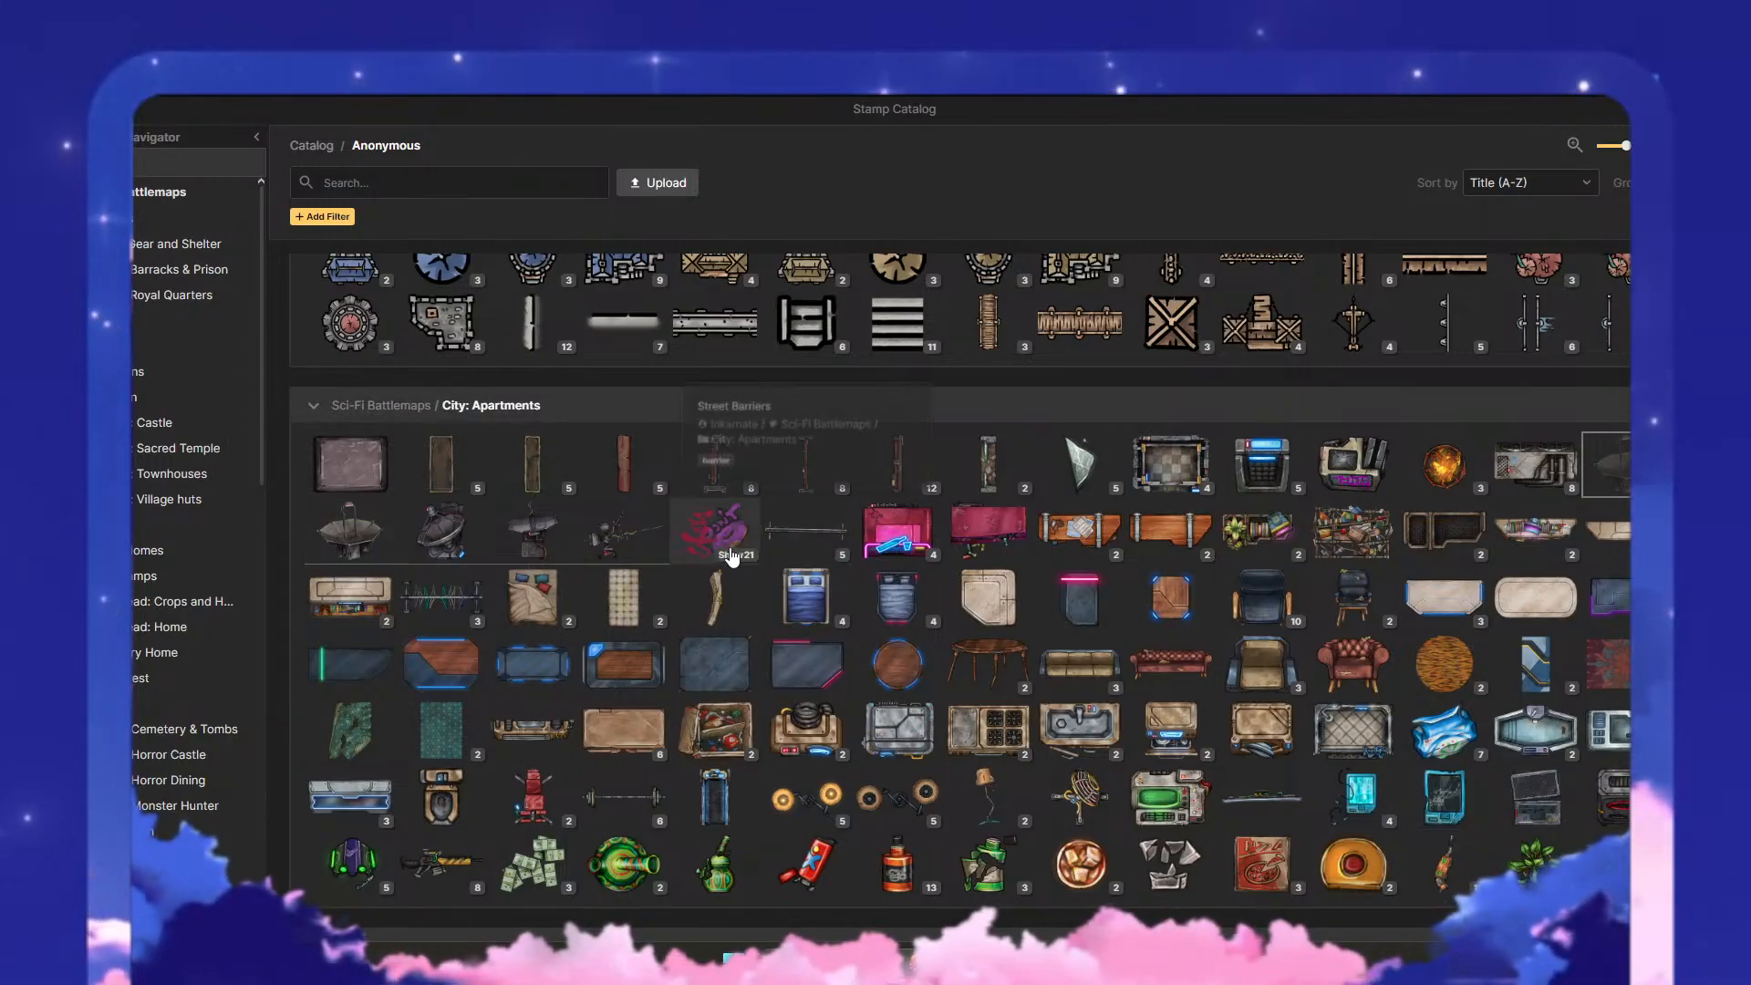
mouse_move(797, 550)
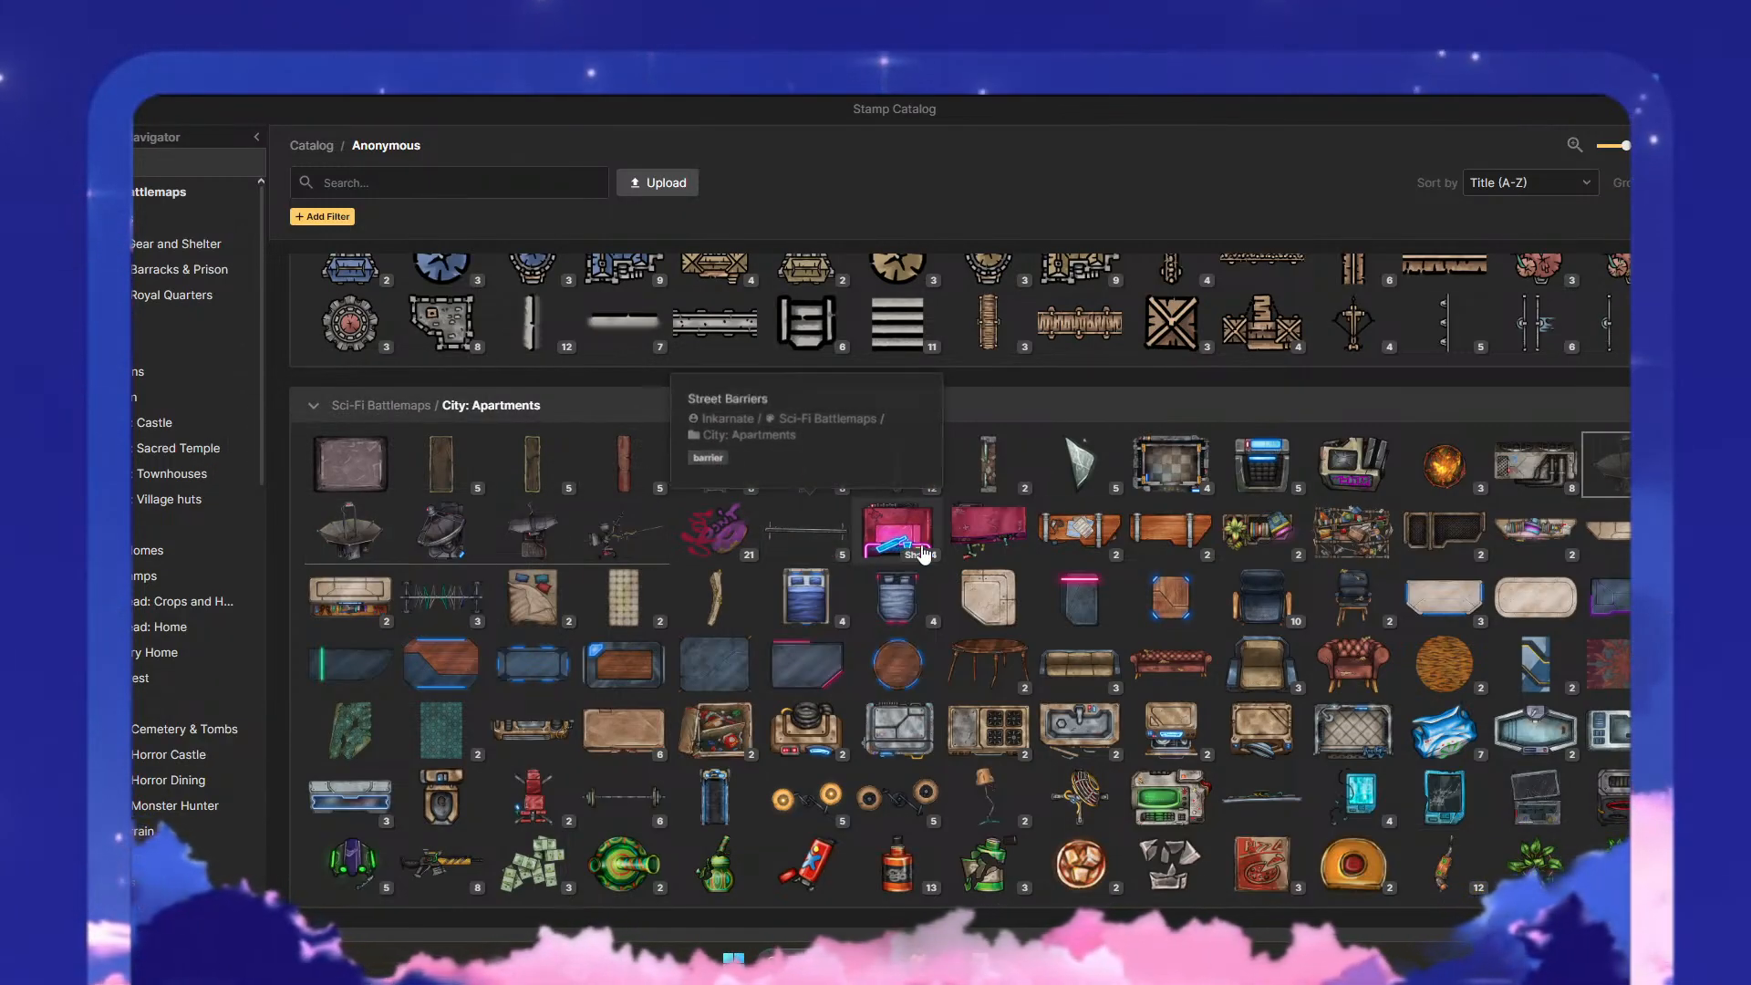
mouse_move(974, 646)
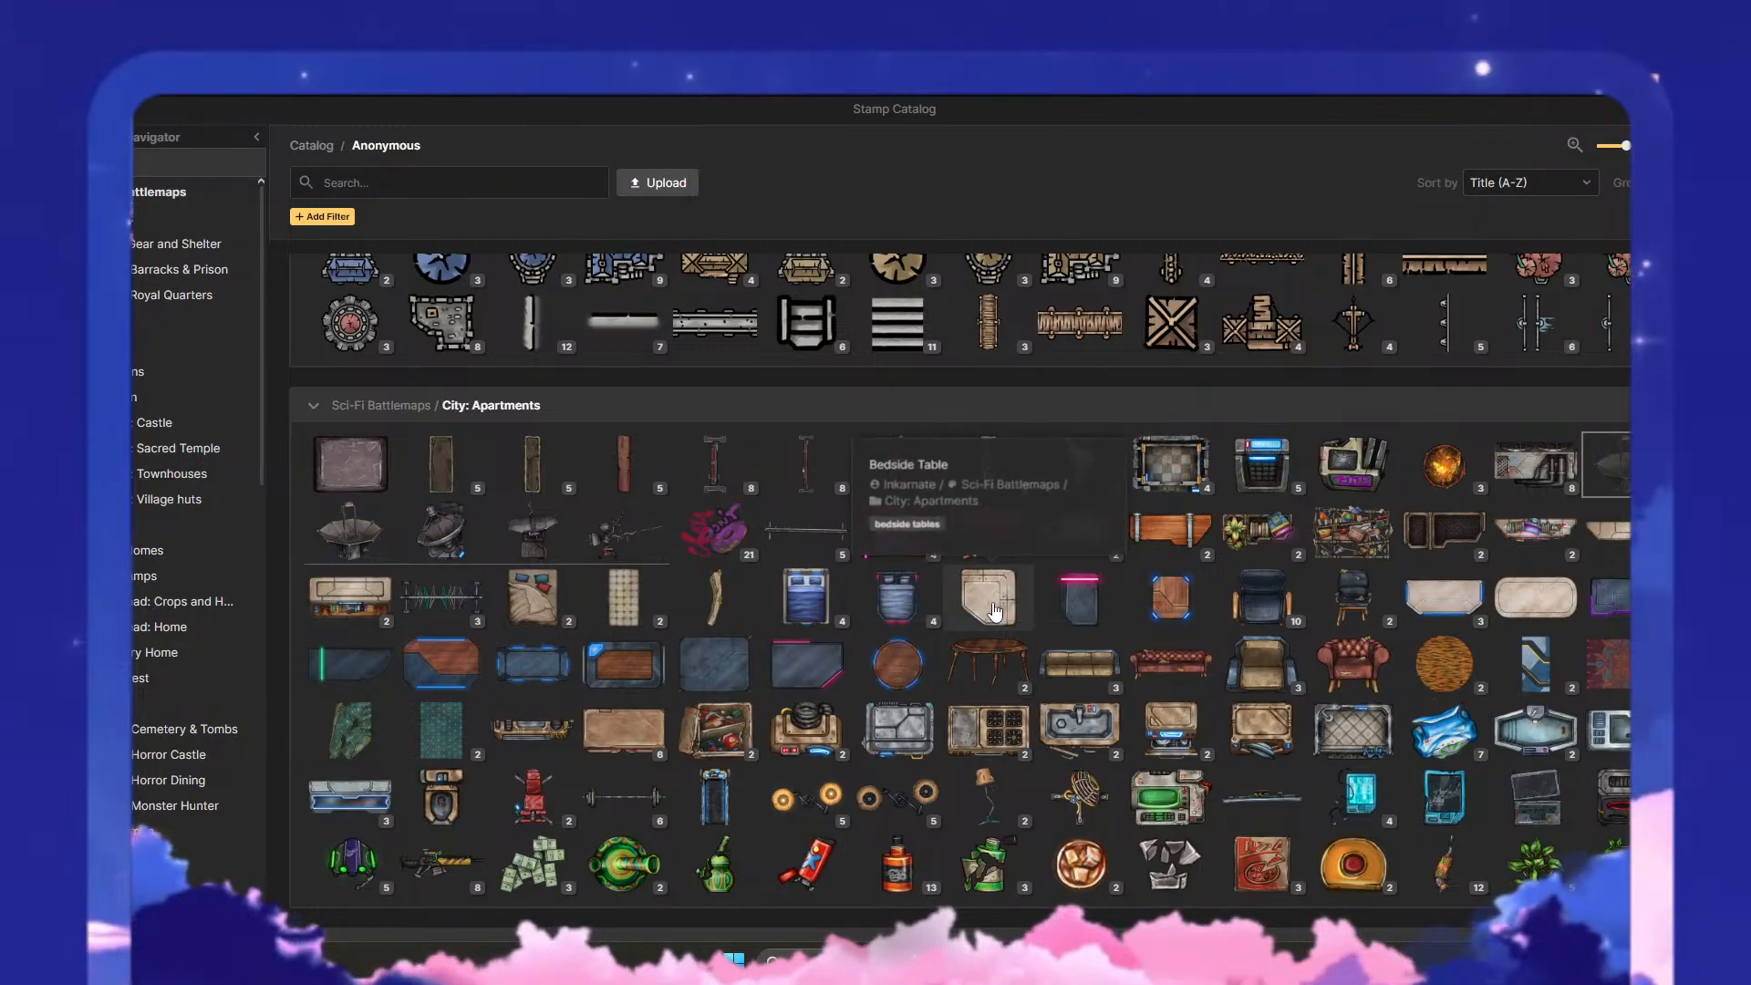
mouse_move(844, 725)
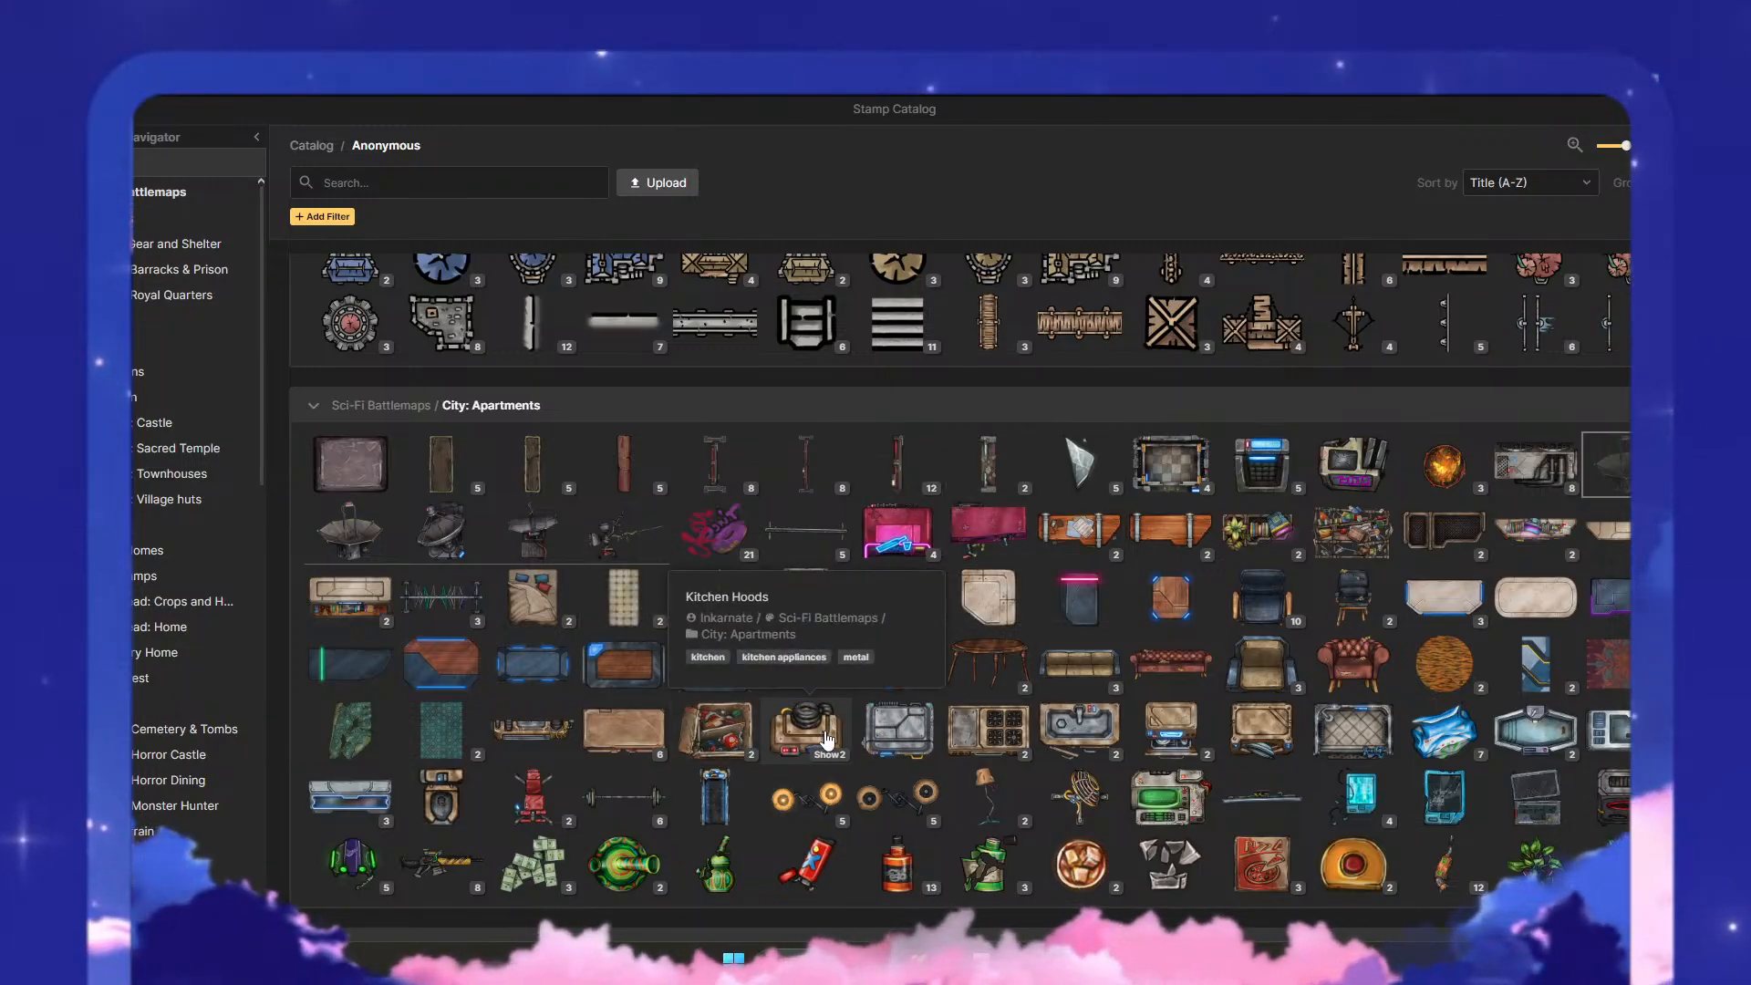
mouse_move(999, 749)
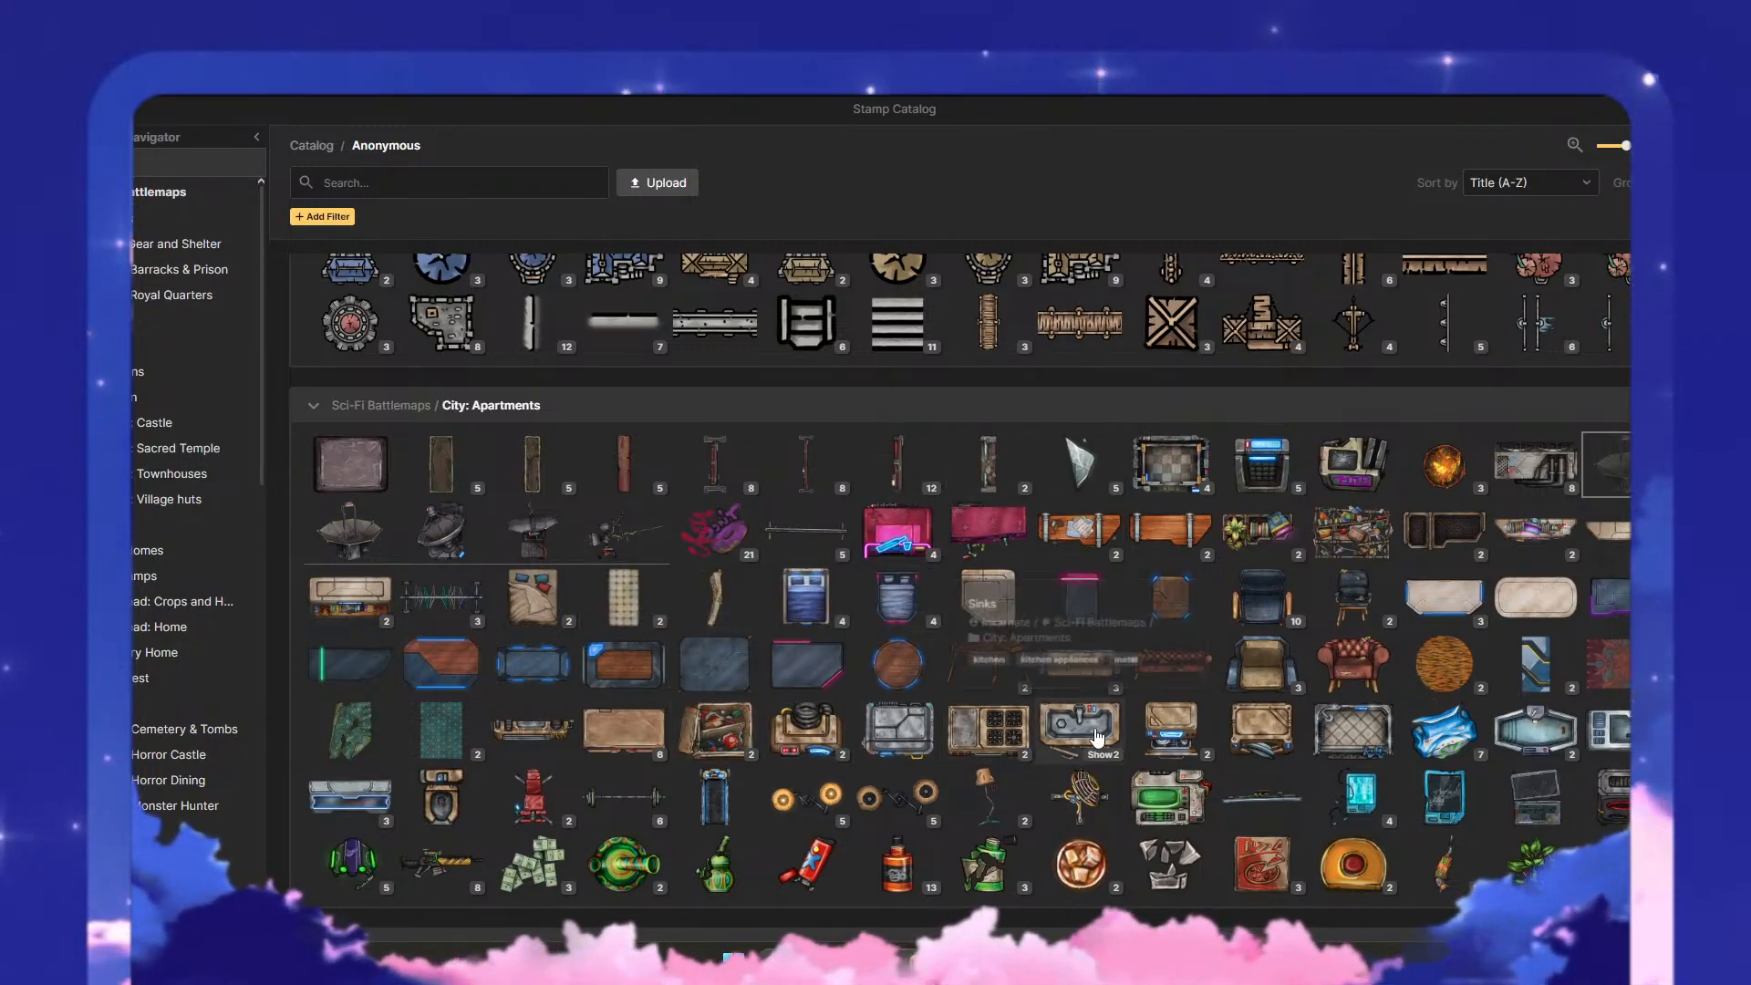
mouse_move(1117, 732)
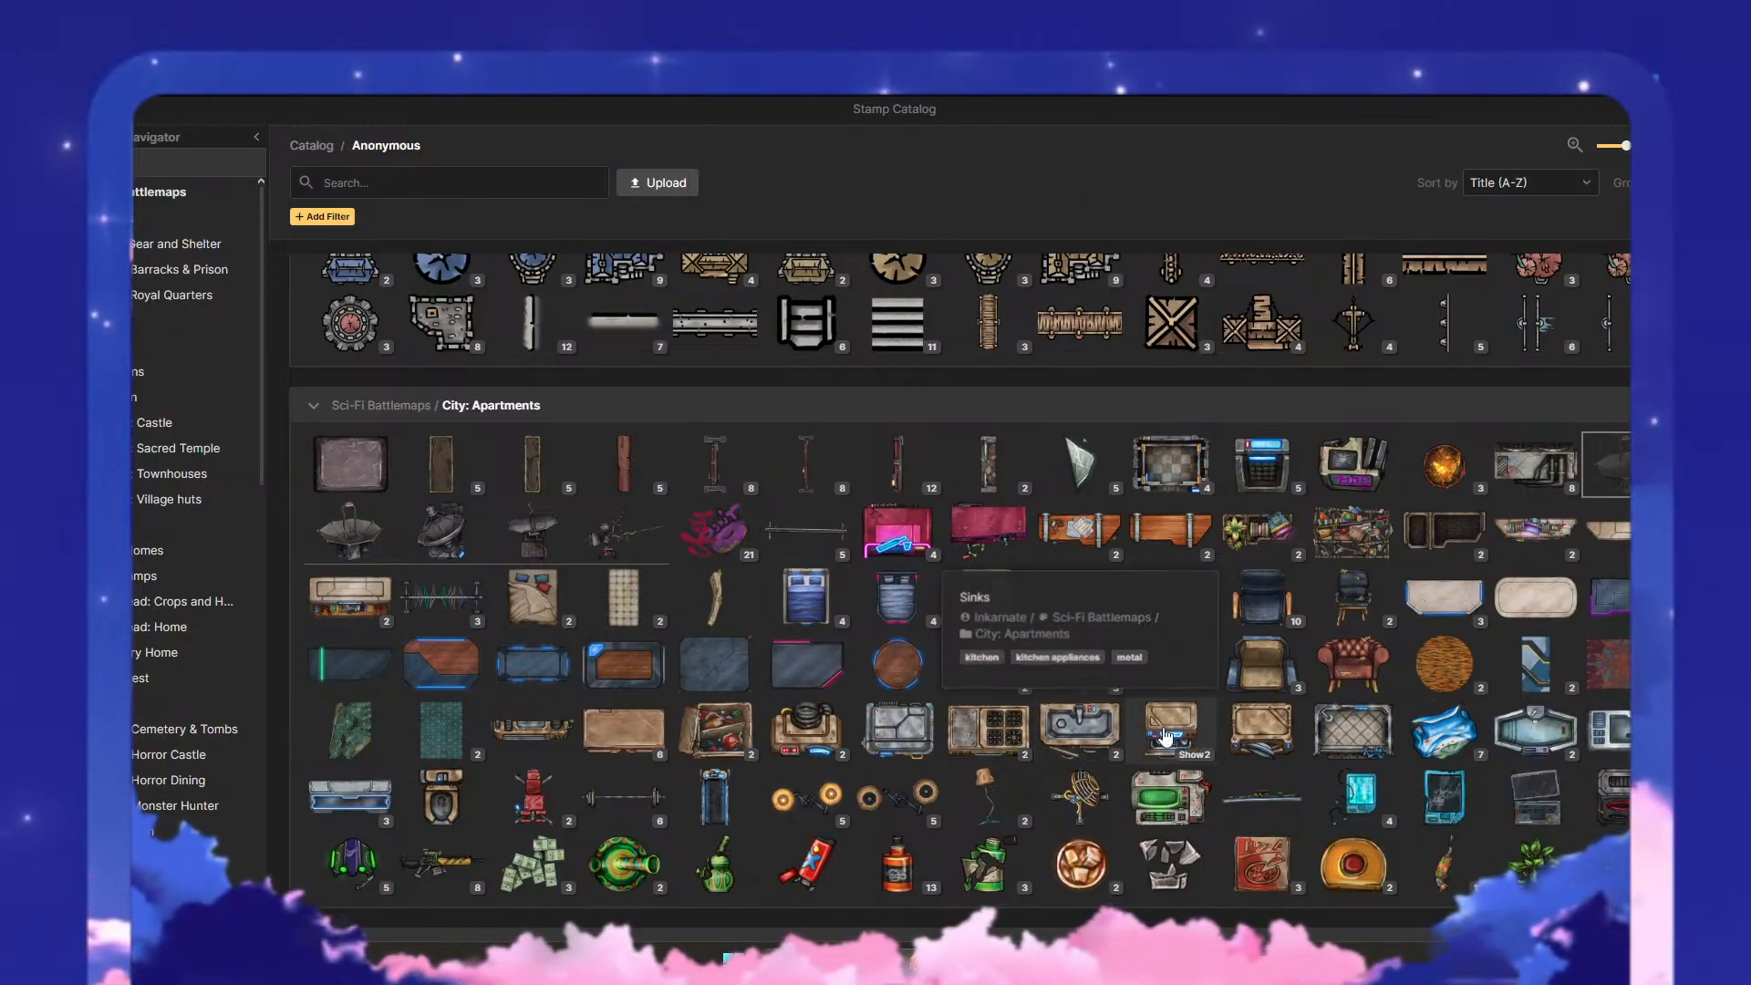
mouse_move(1490, 764)
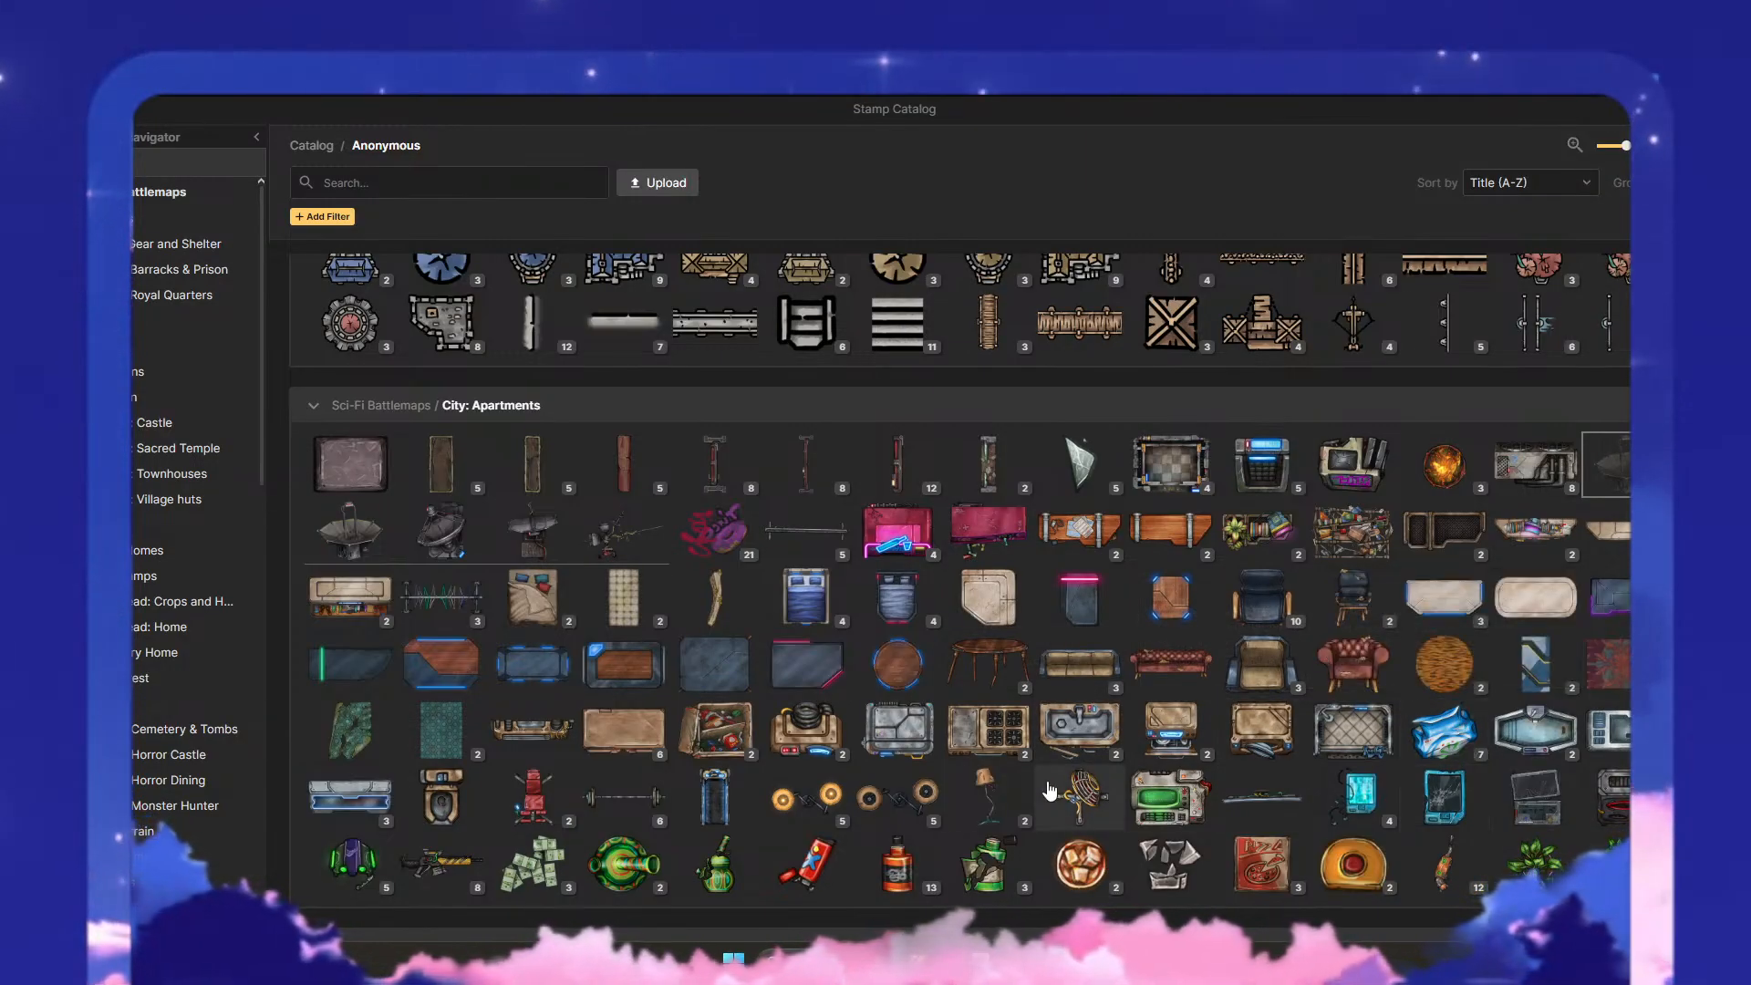
mouse_move(1114, 814)
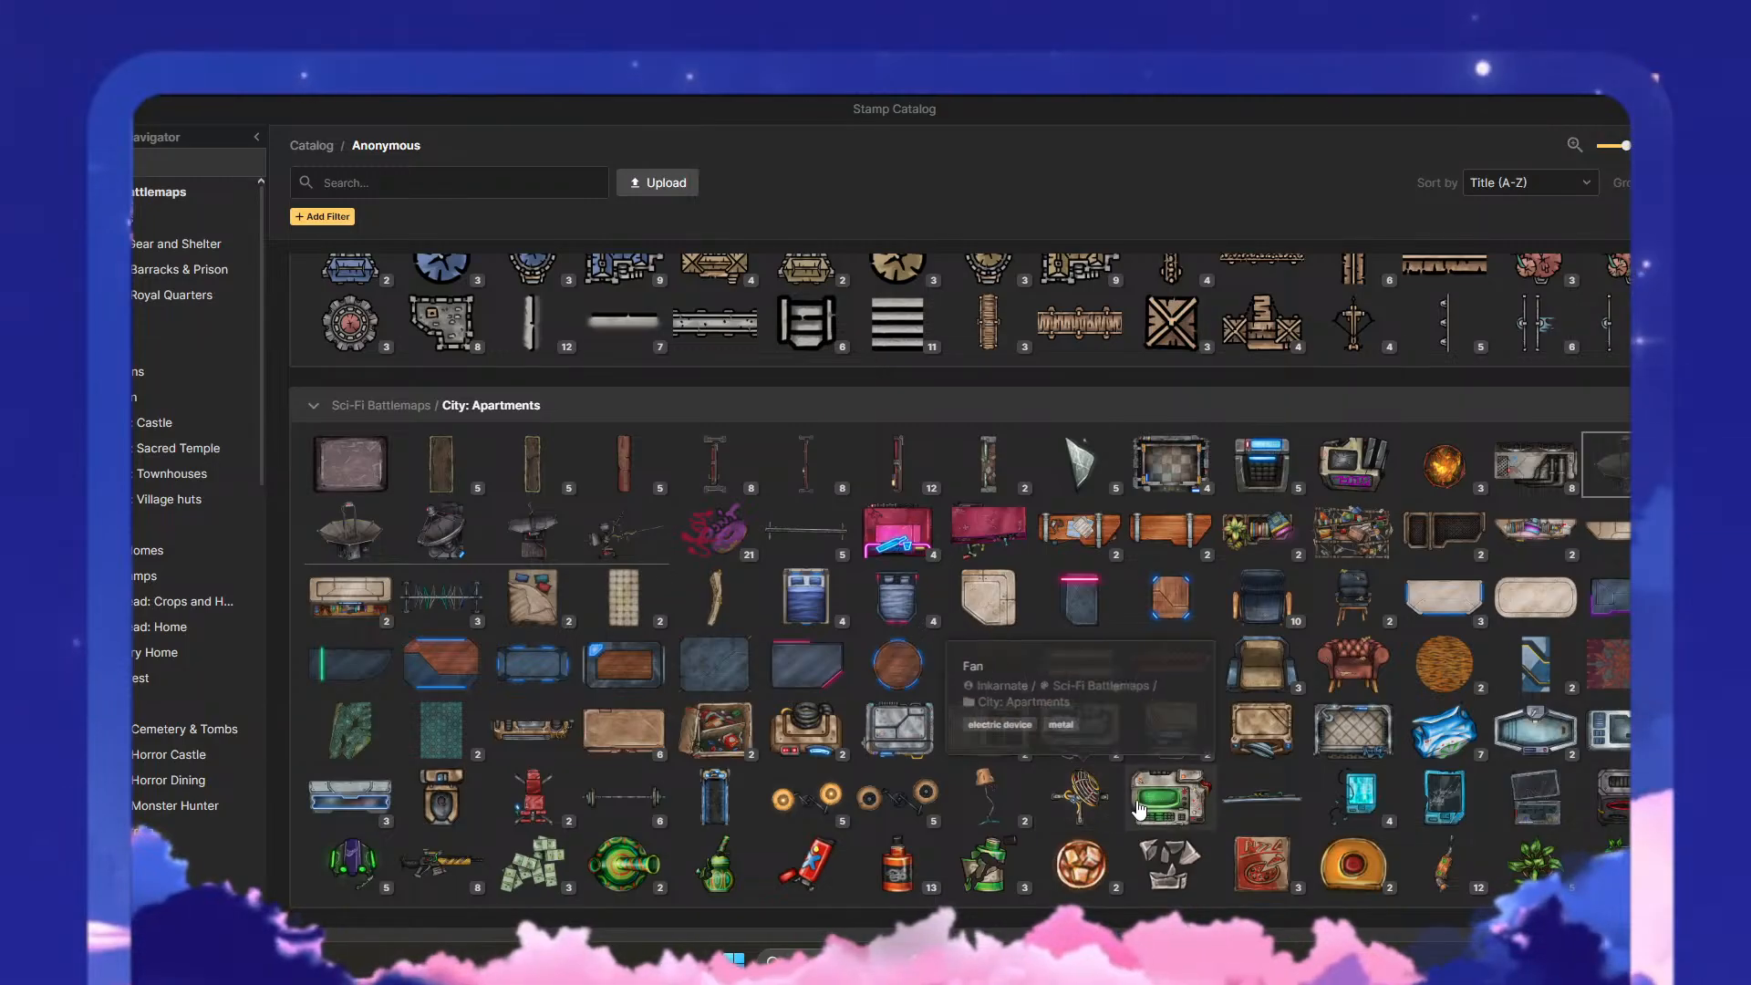
- Choose the Medical Counter stamp from the Sci-Fi Corporate collection and place it over the puzzle box's upper-right corner
scroll(762, 764, "down", 5)
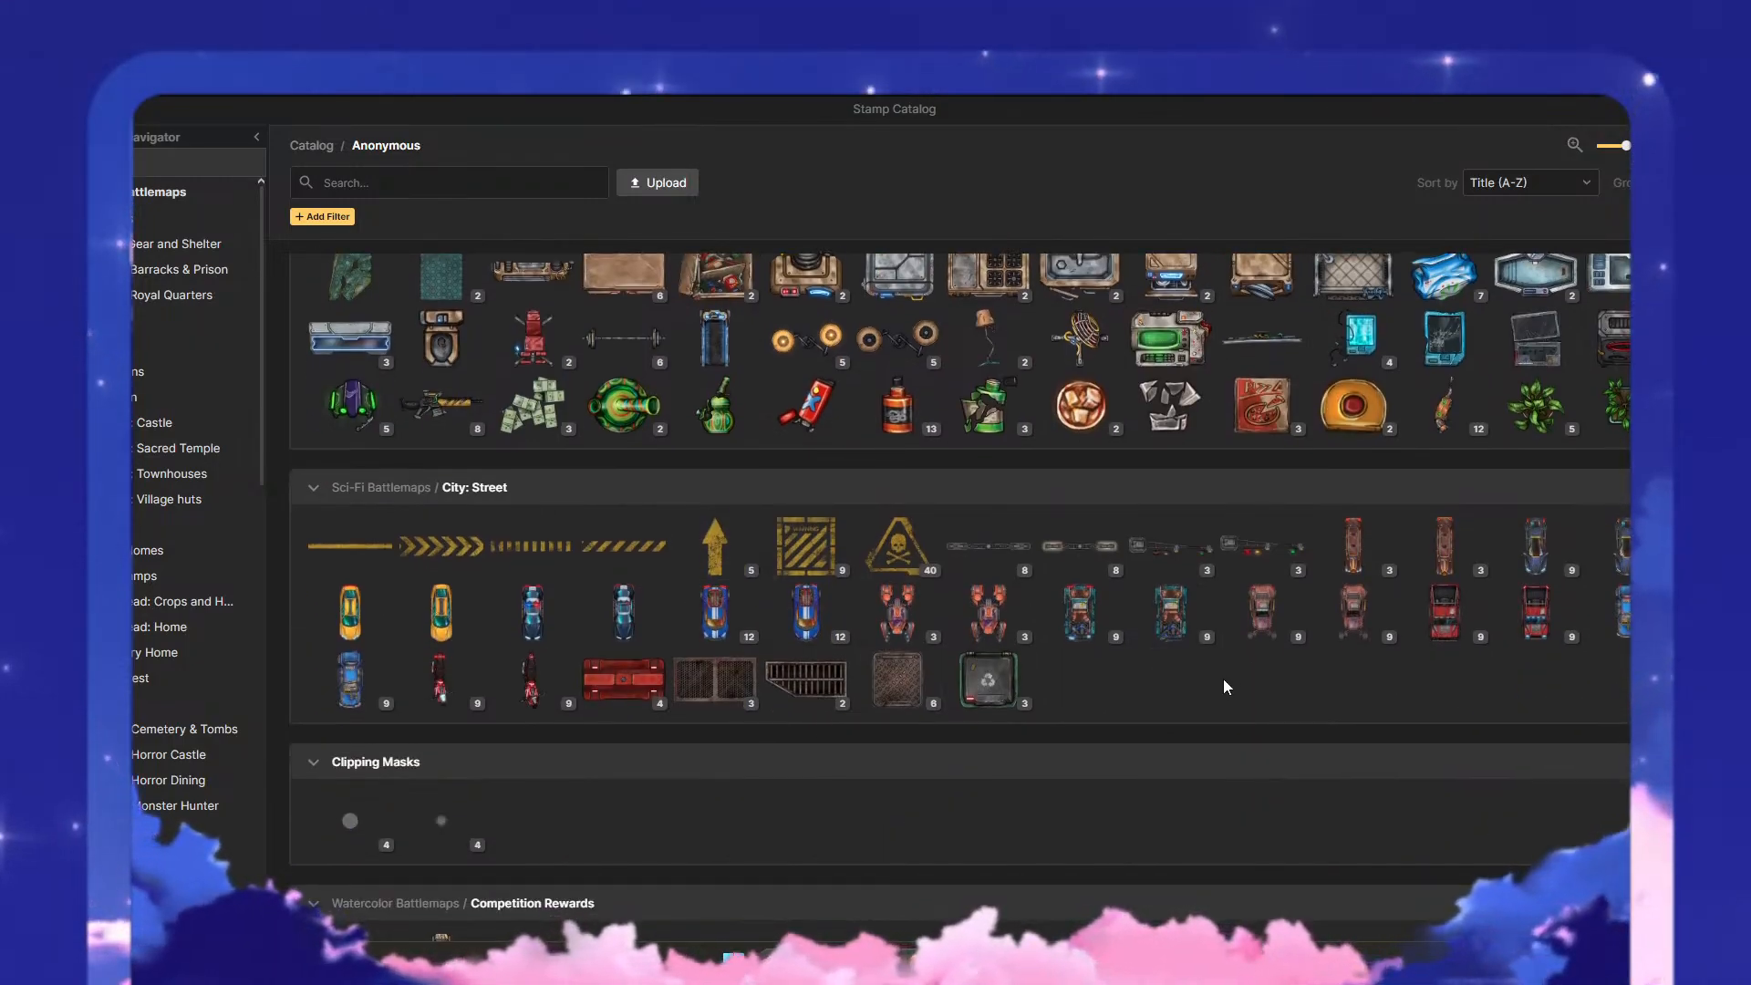
scroll(1158, 666, "down", 4)
scroll(793, 656, "down", 4)
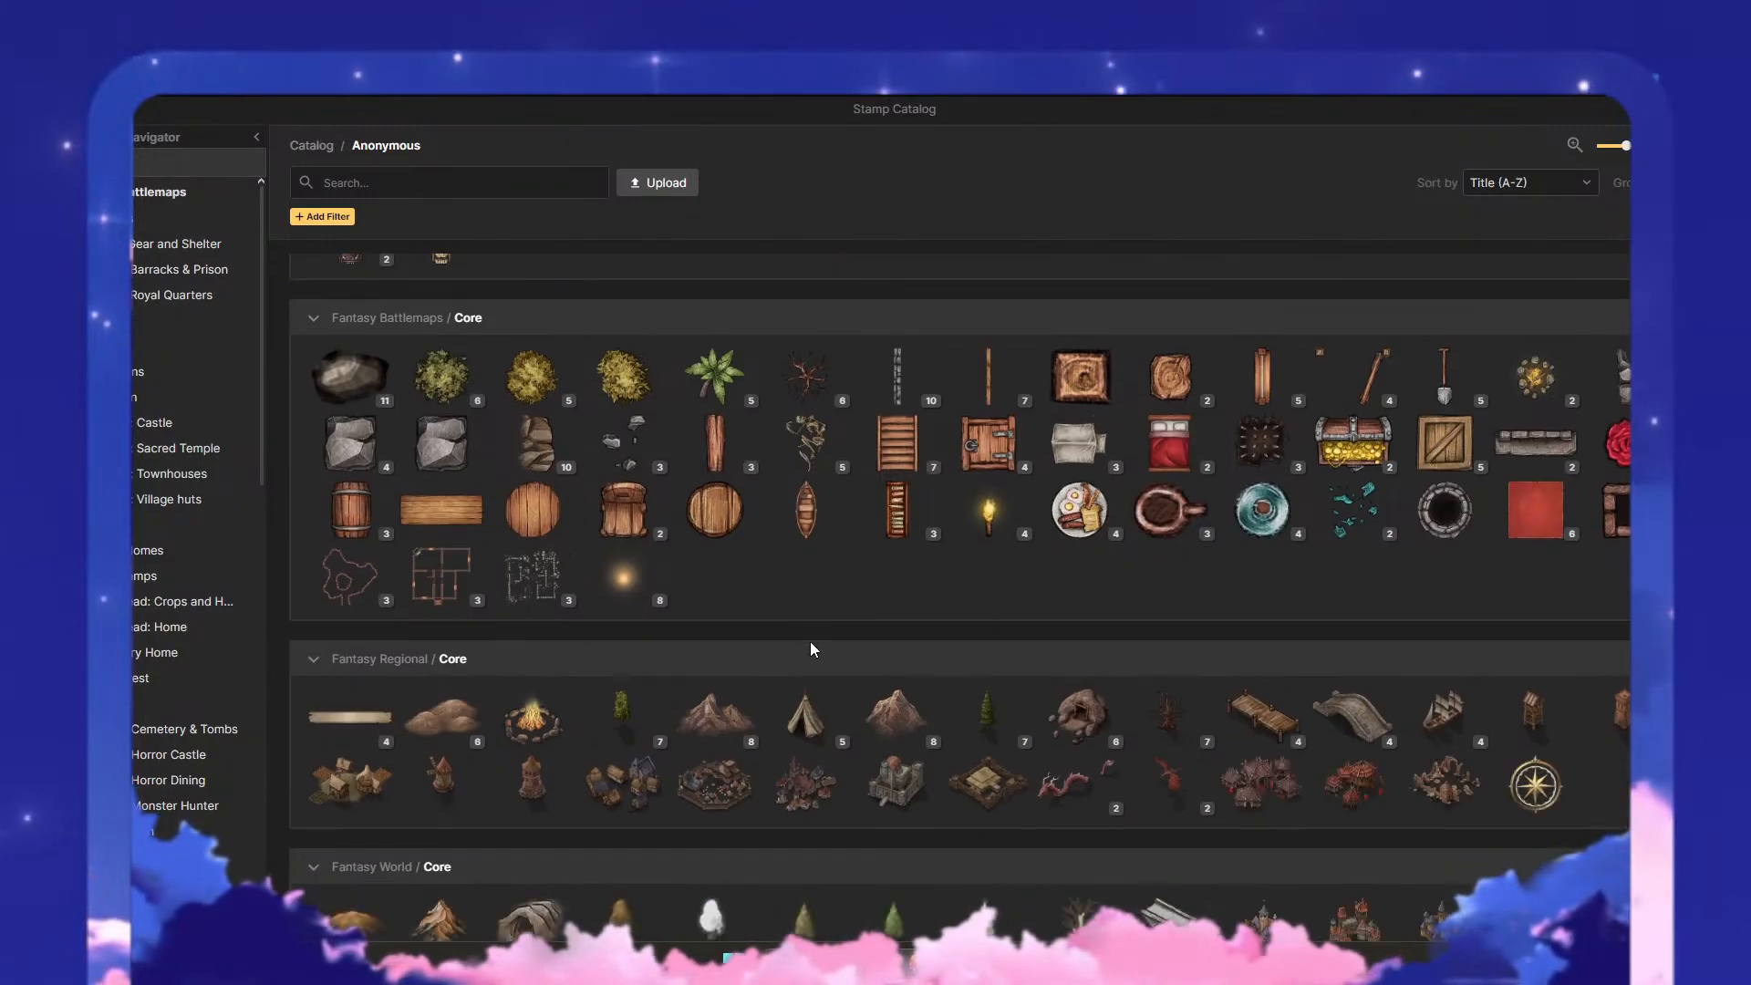
scroll(894, 653, "down", 4)
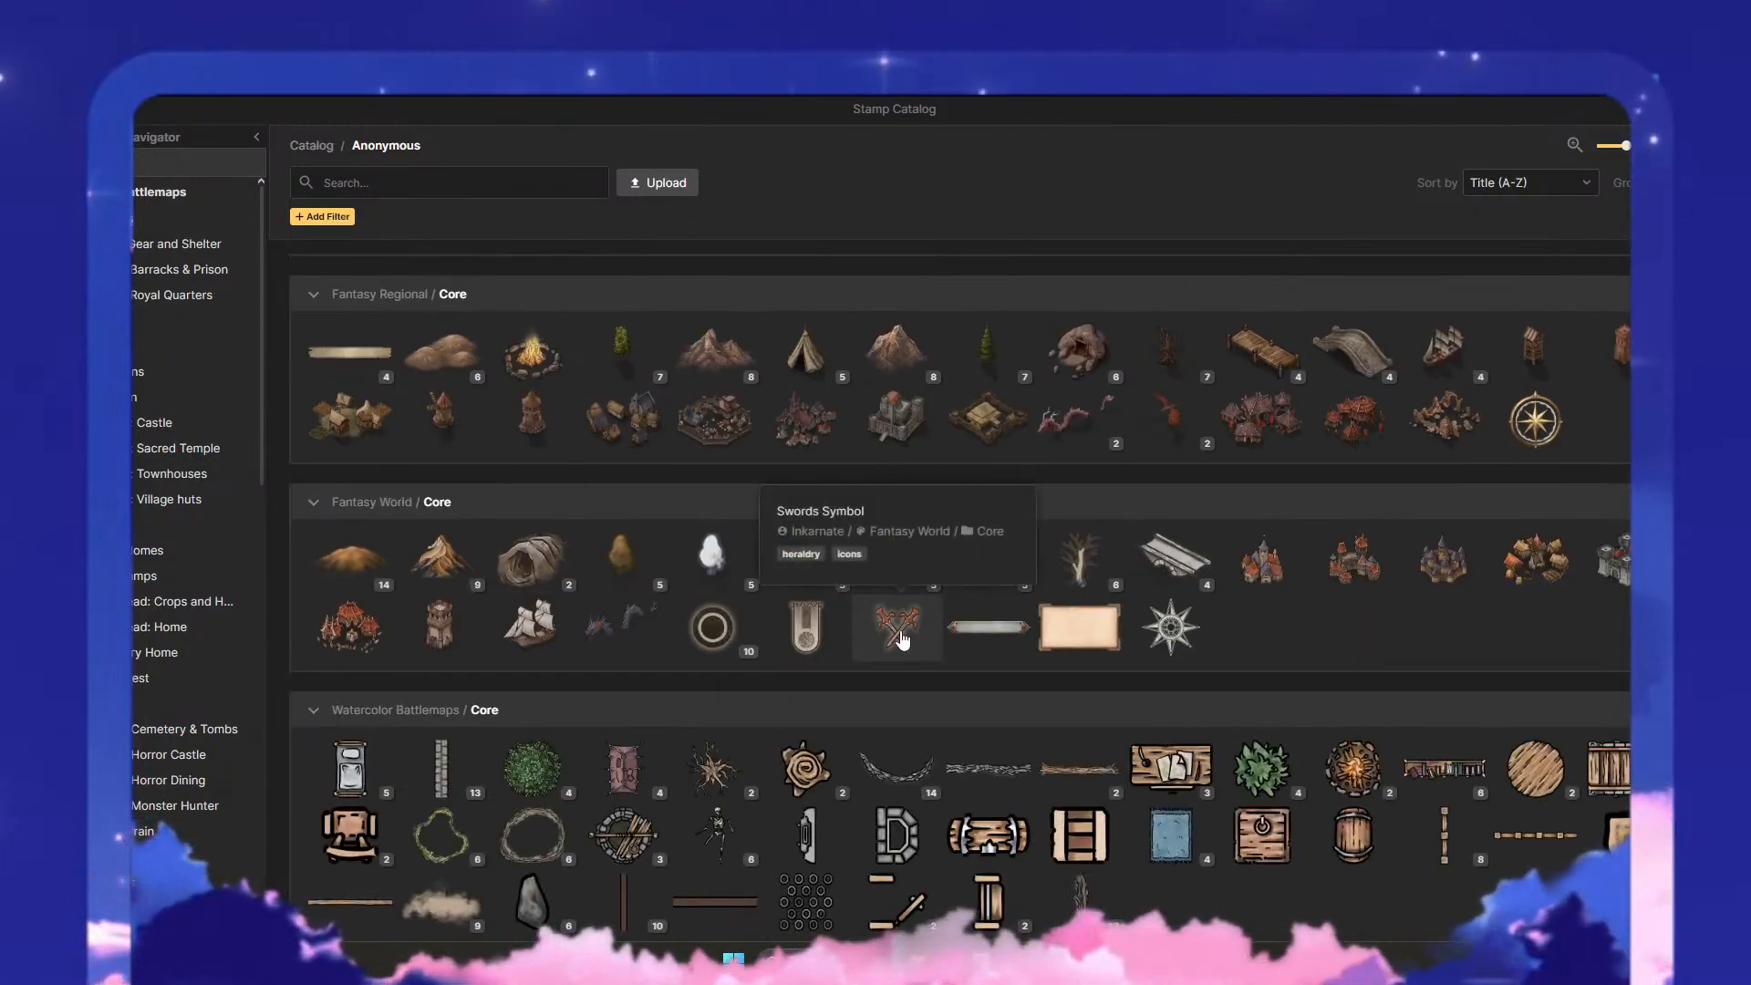
scroll(1097, 644, "down", 8)
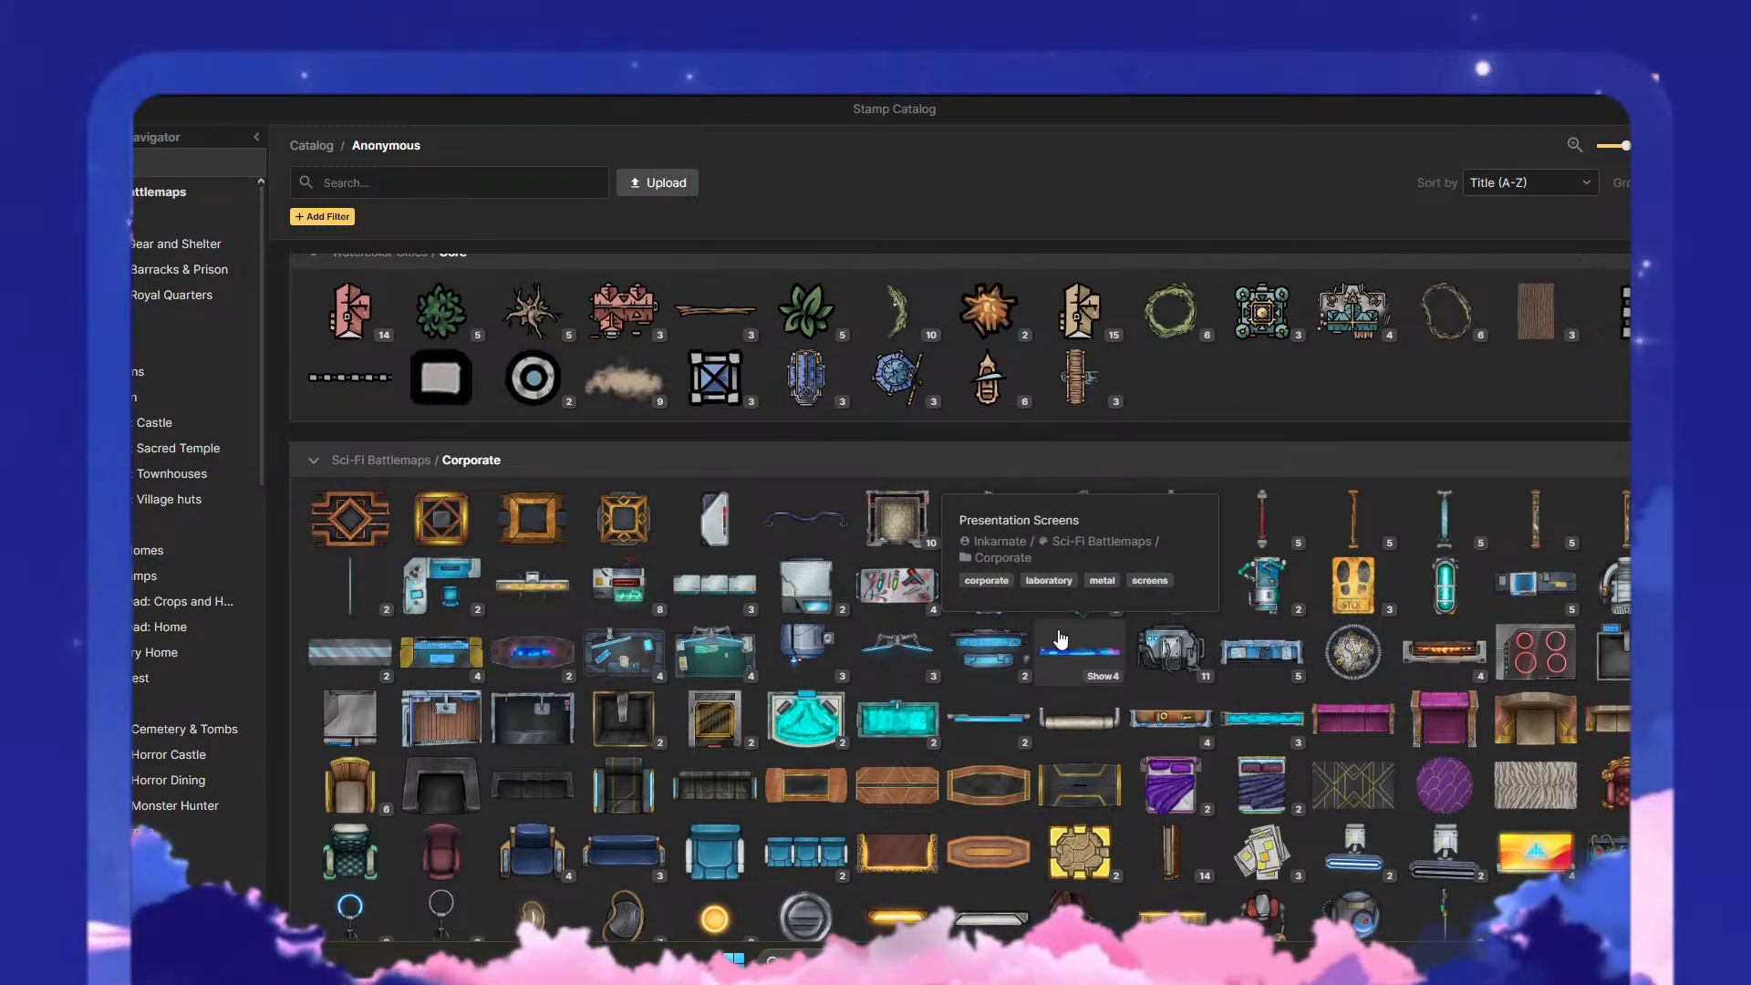
scroll(803, 657, "down", 2)
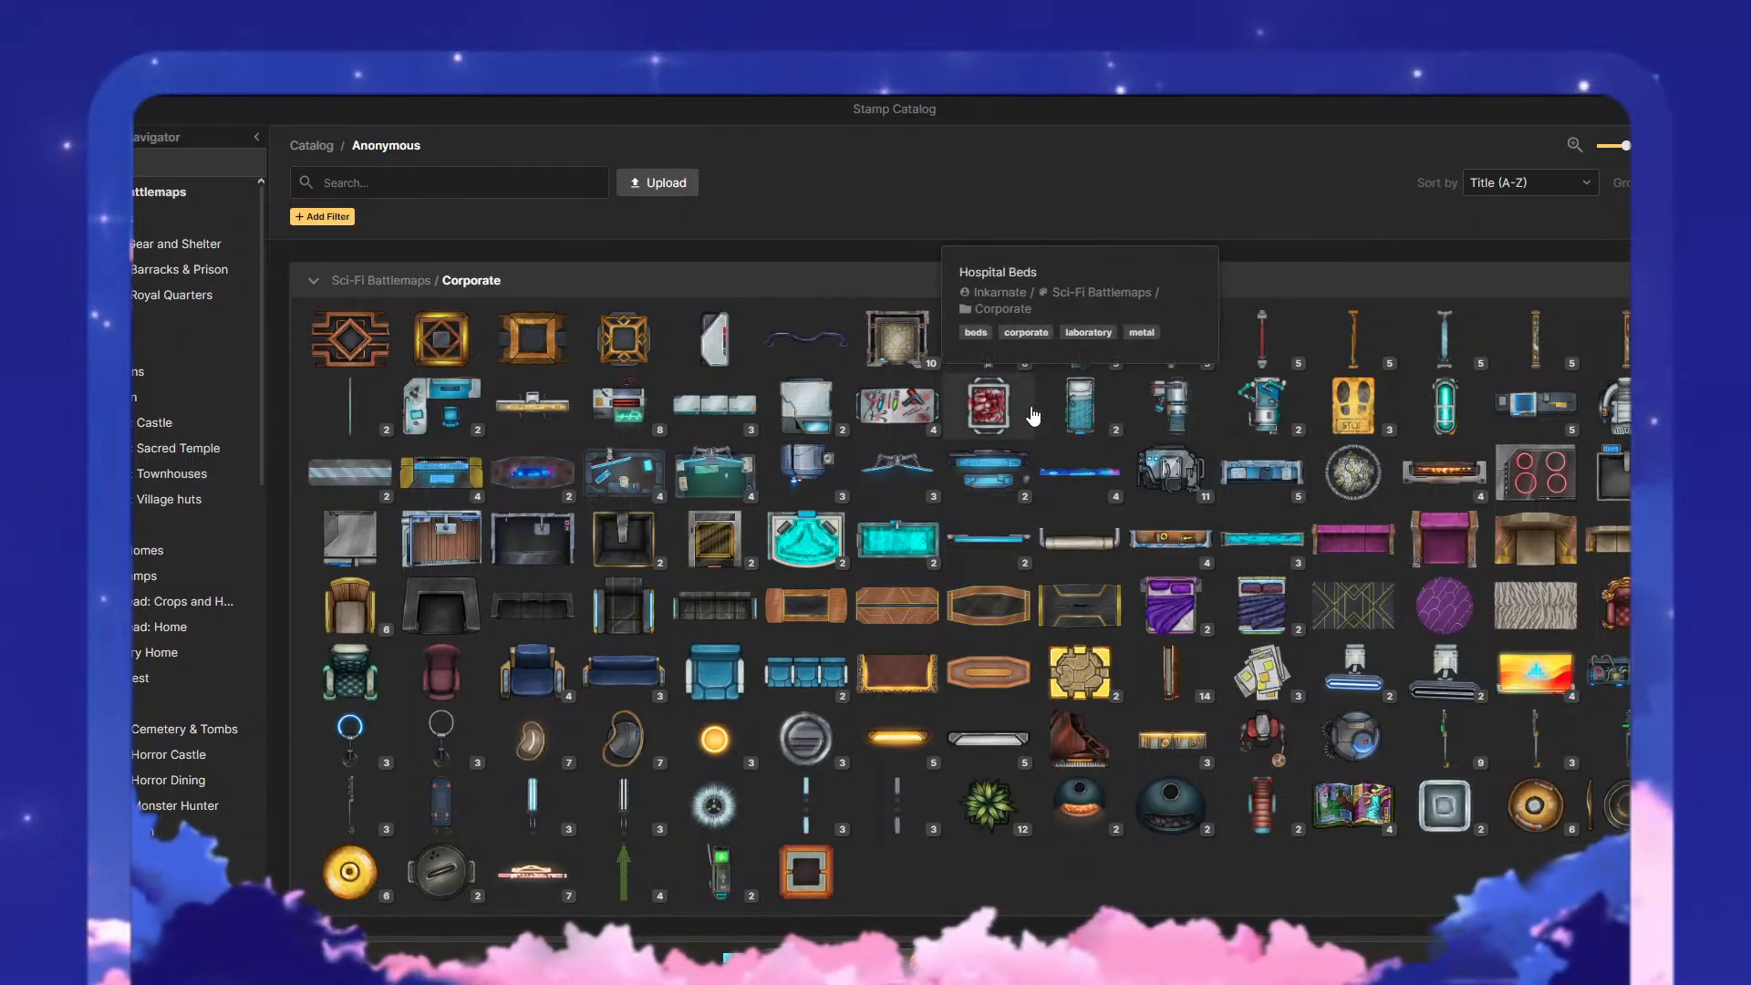
left_click(814, 409)
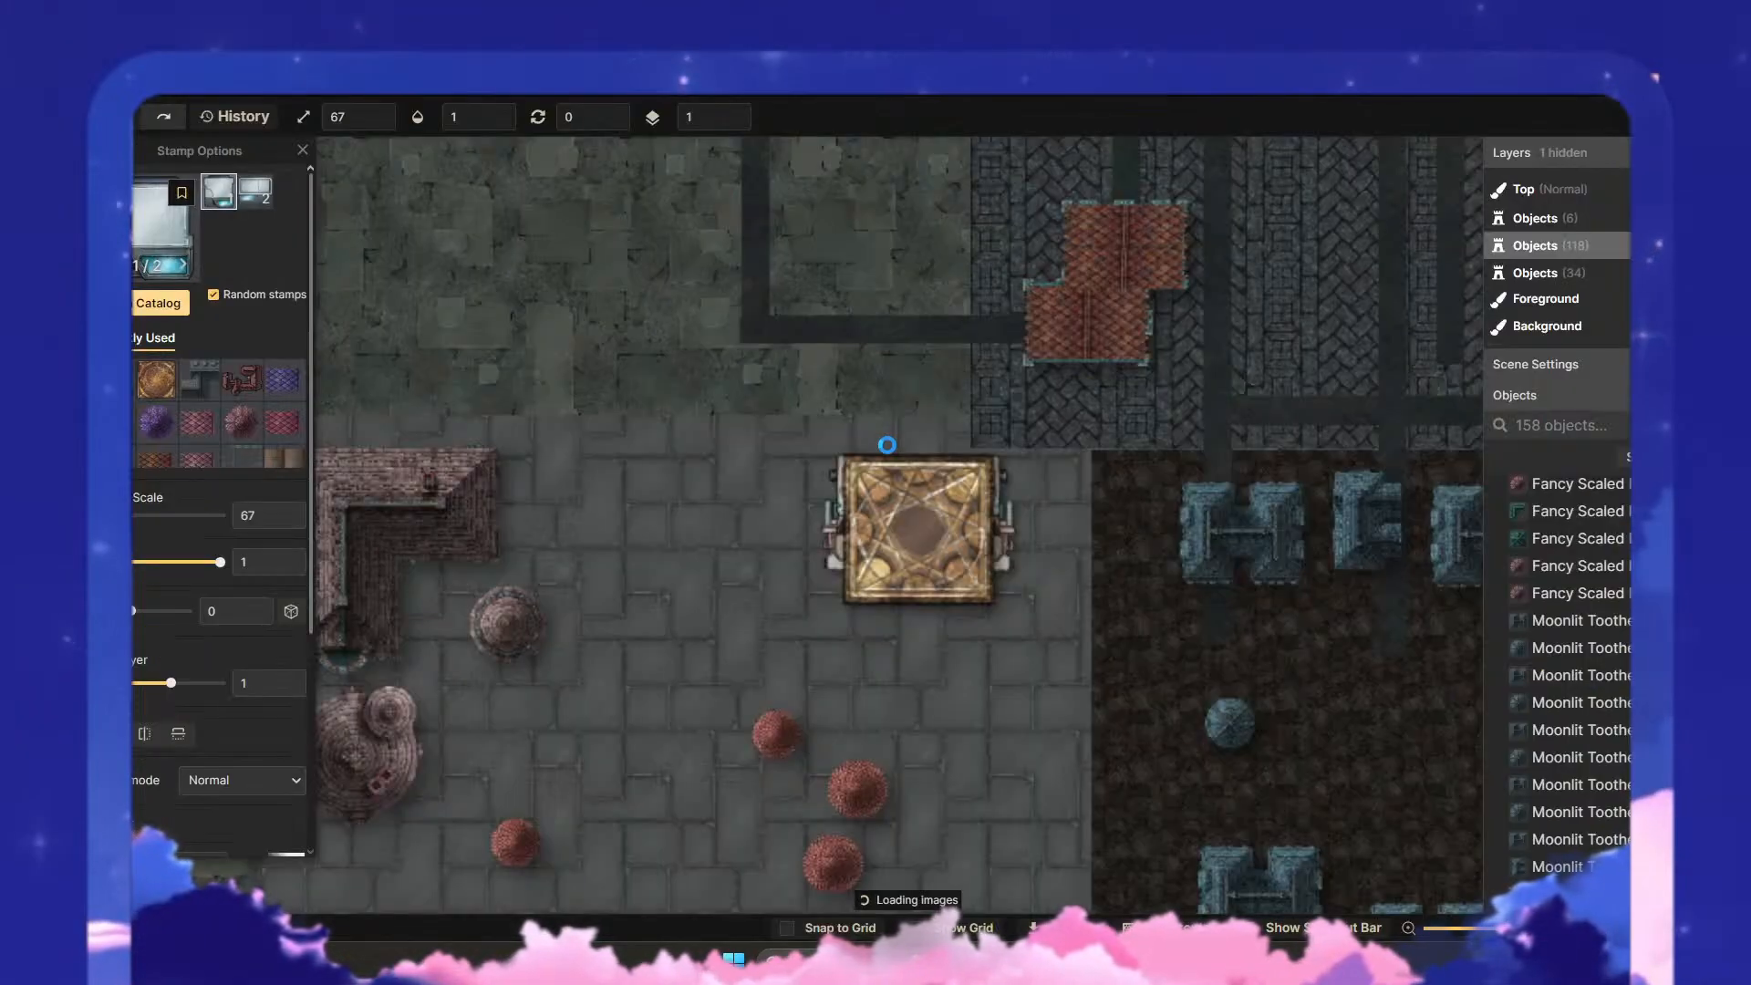
left_click(953, 494)
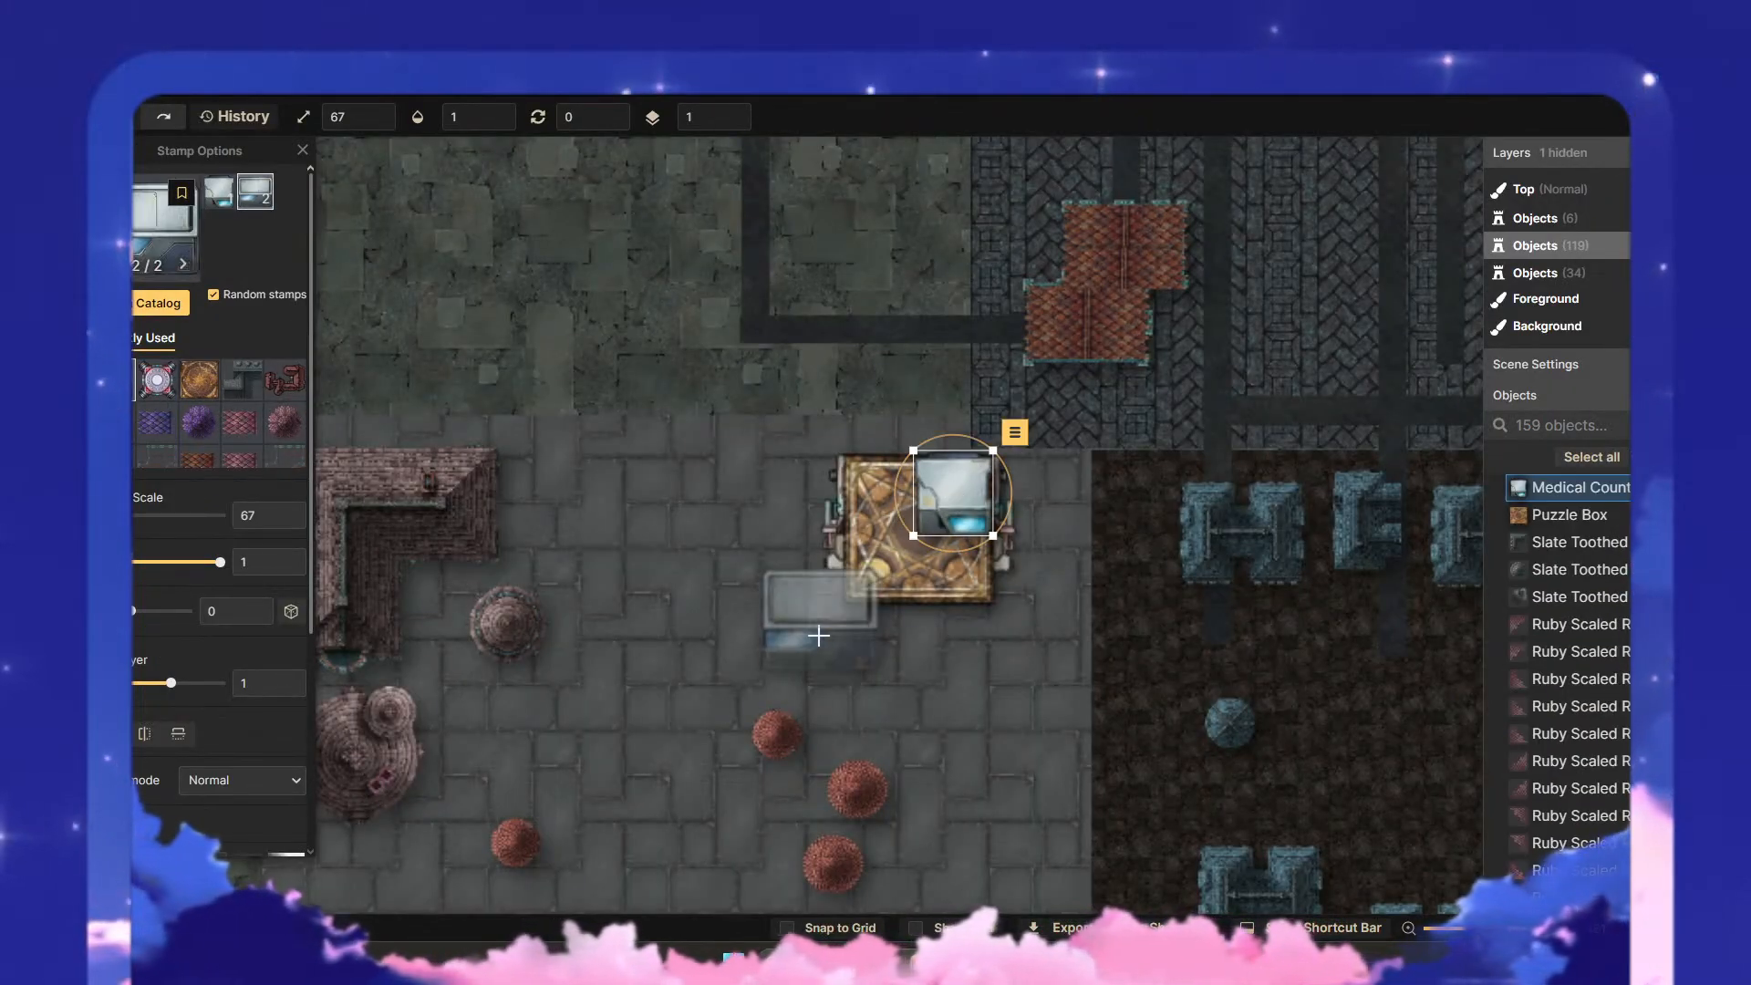
- Set the medical counter's hue to -145 and its saturation to 66, then deselect it
key("v")
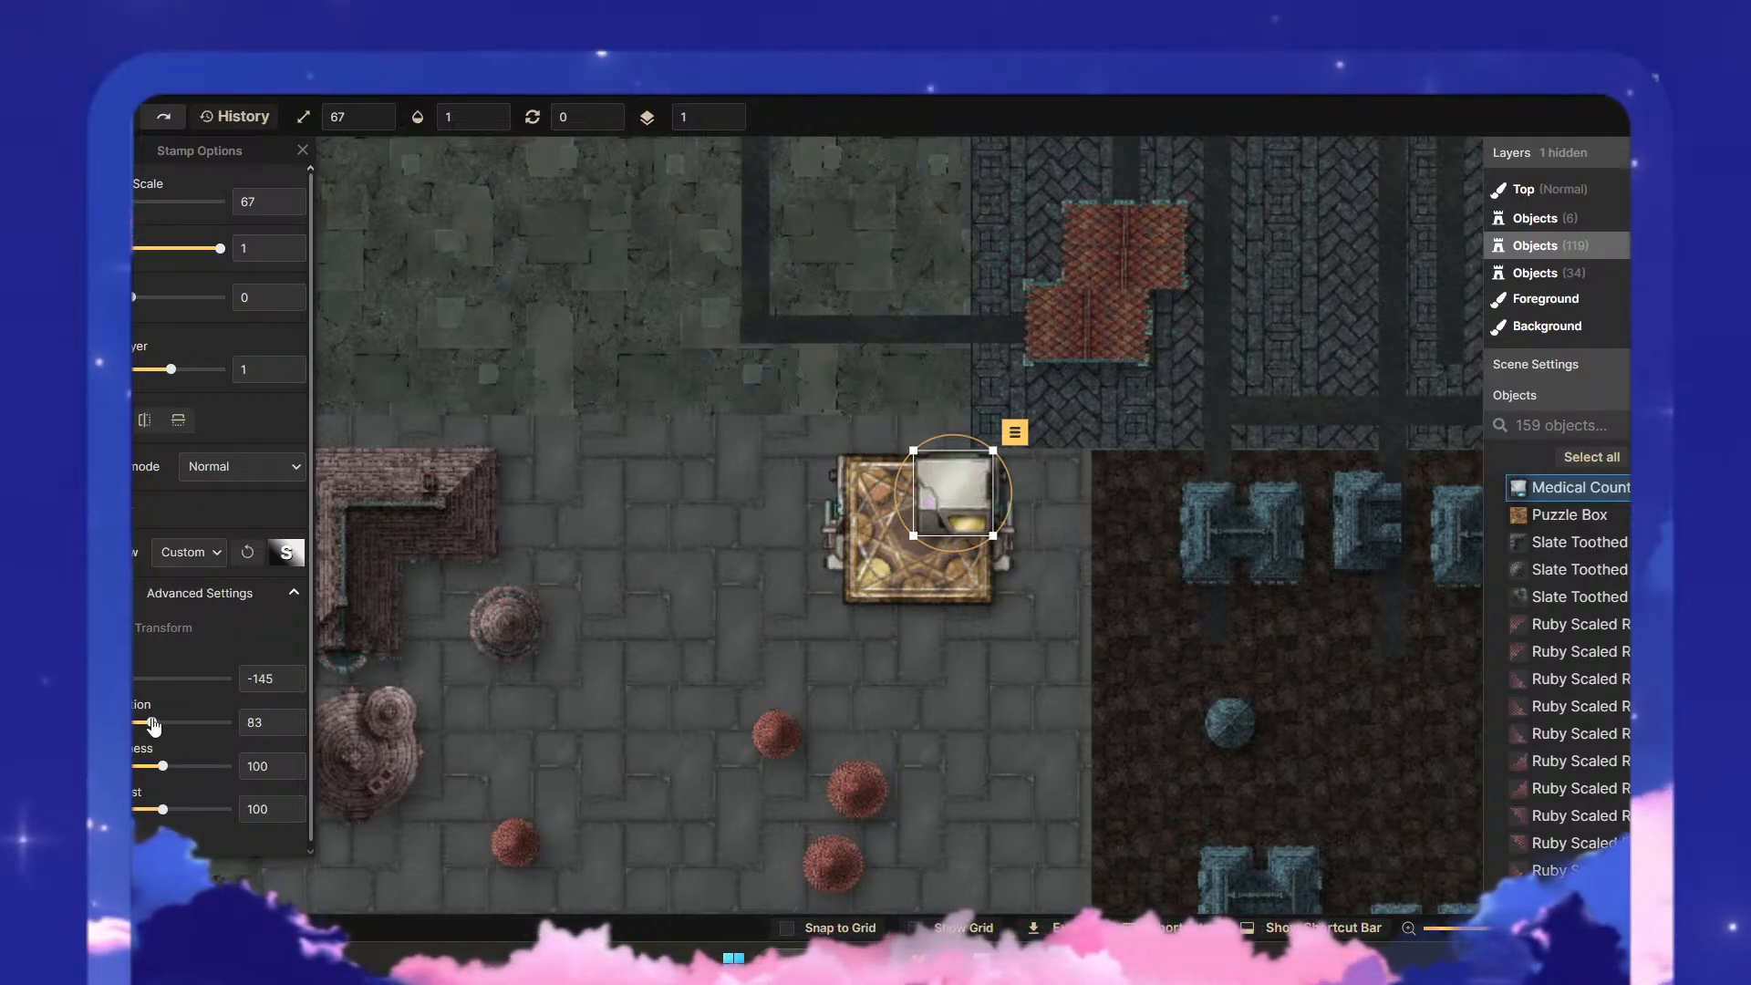
left_click_drag(144, 723, 139, 722)
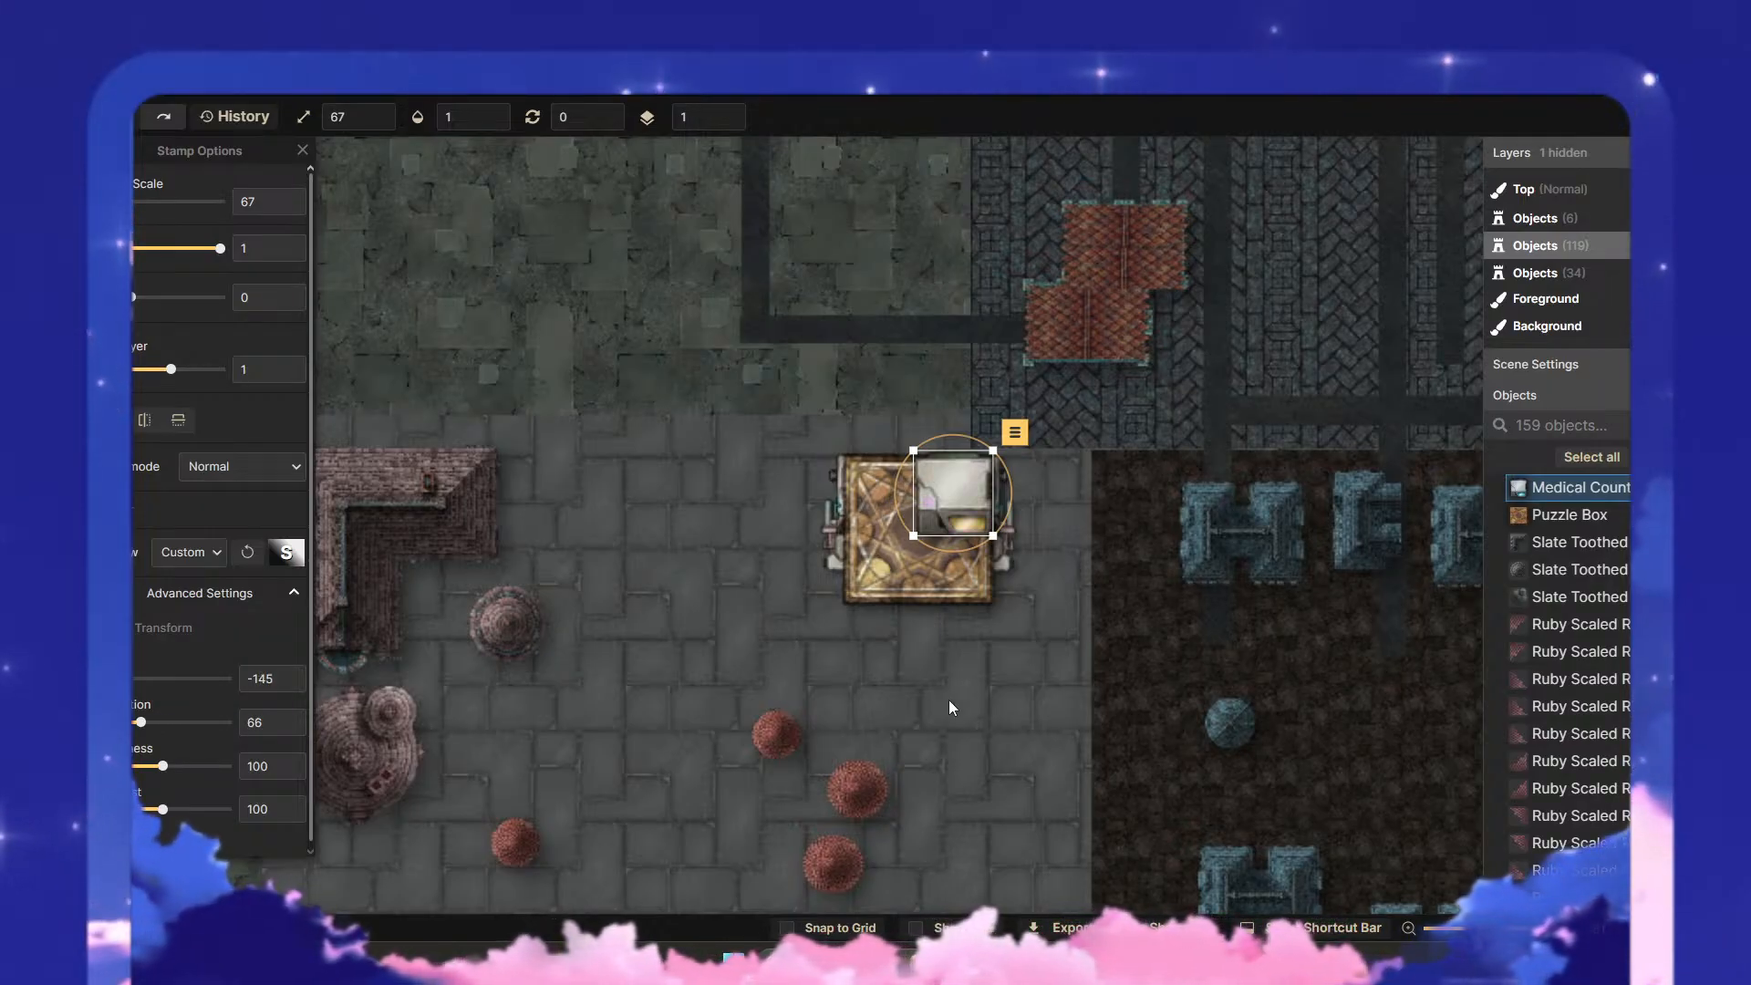
key("Escape")
scroll(1079, 609, "down", 2)
scroll(1075, 602, "down", 1)
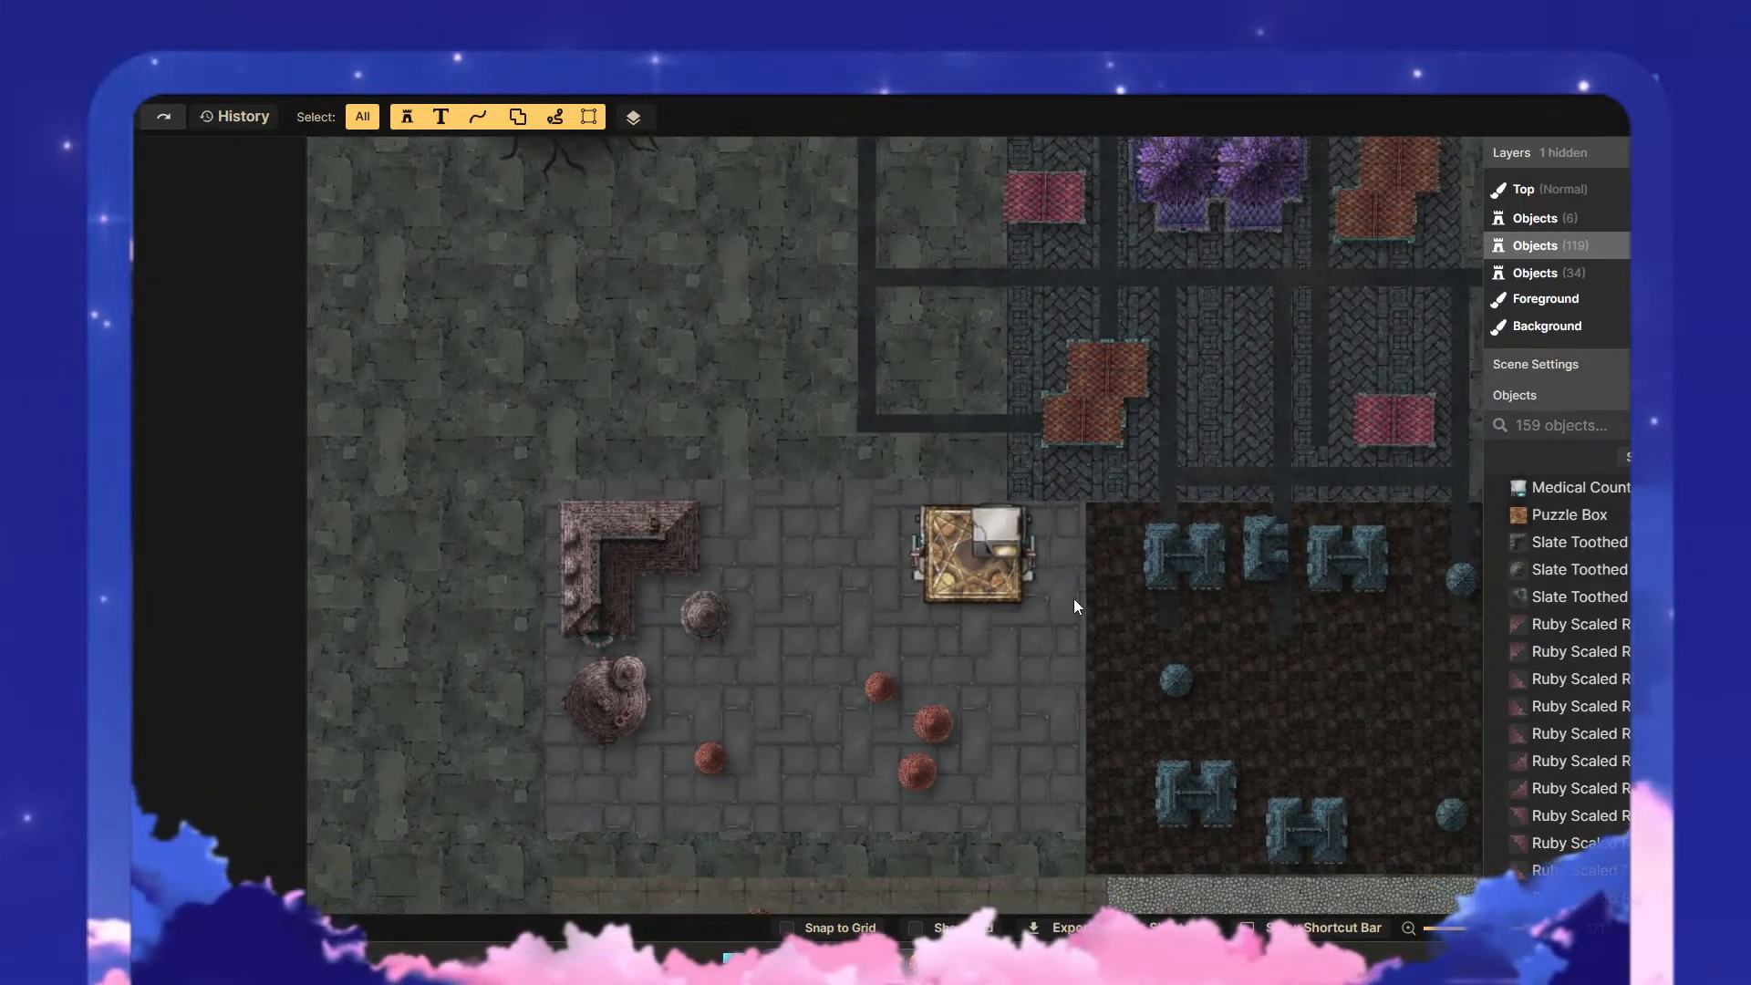
- Give the puzzle box a custom shadow with an intensity of 0.74 and a blur of 9.1
scroll(1074, 598, "up", 3)
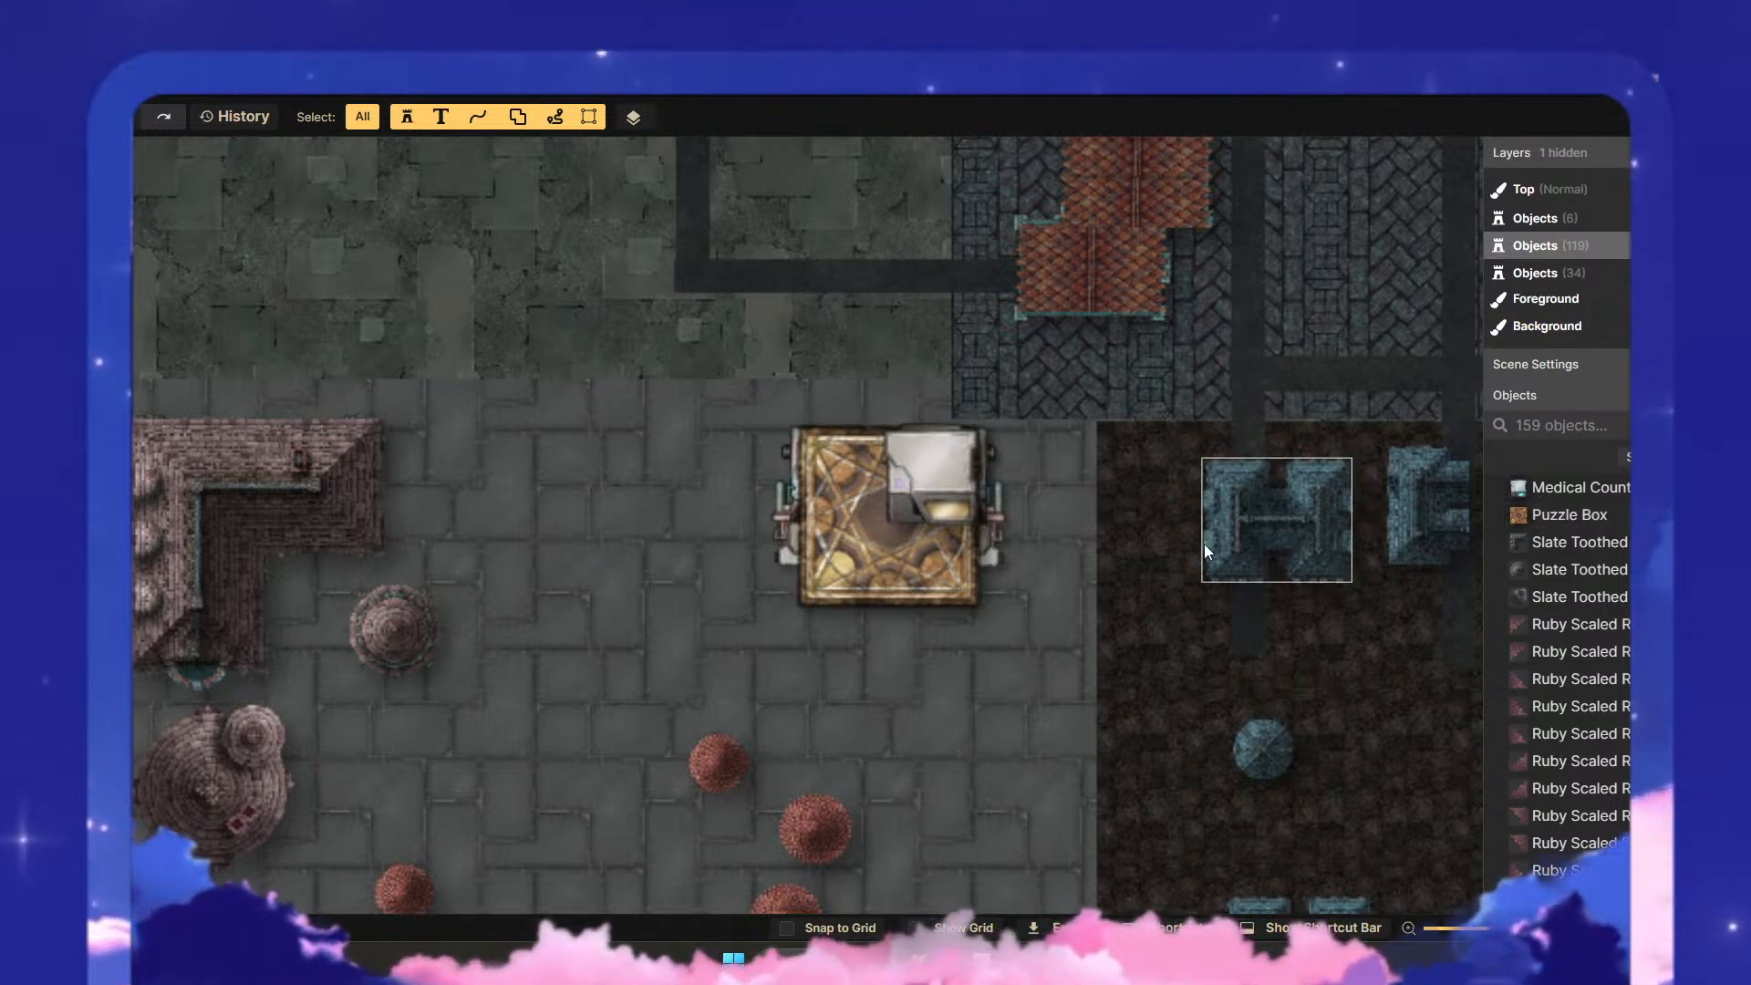
left_click(839, 577)
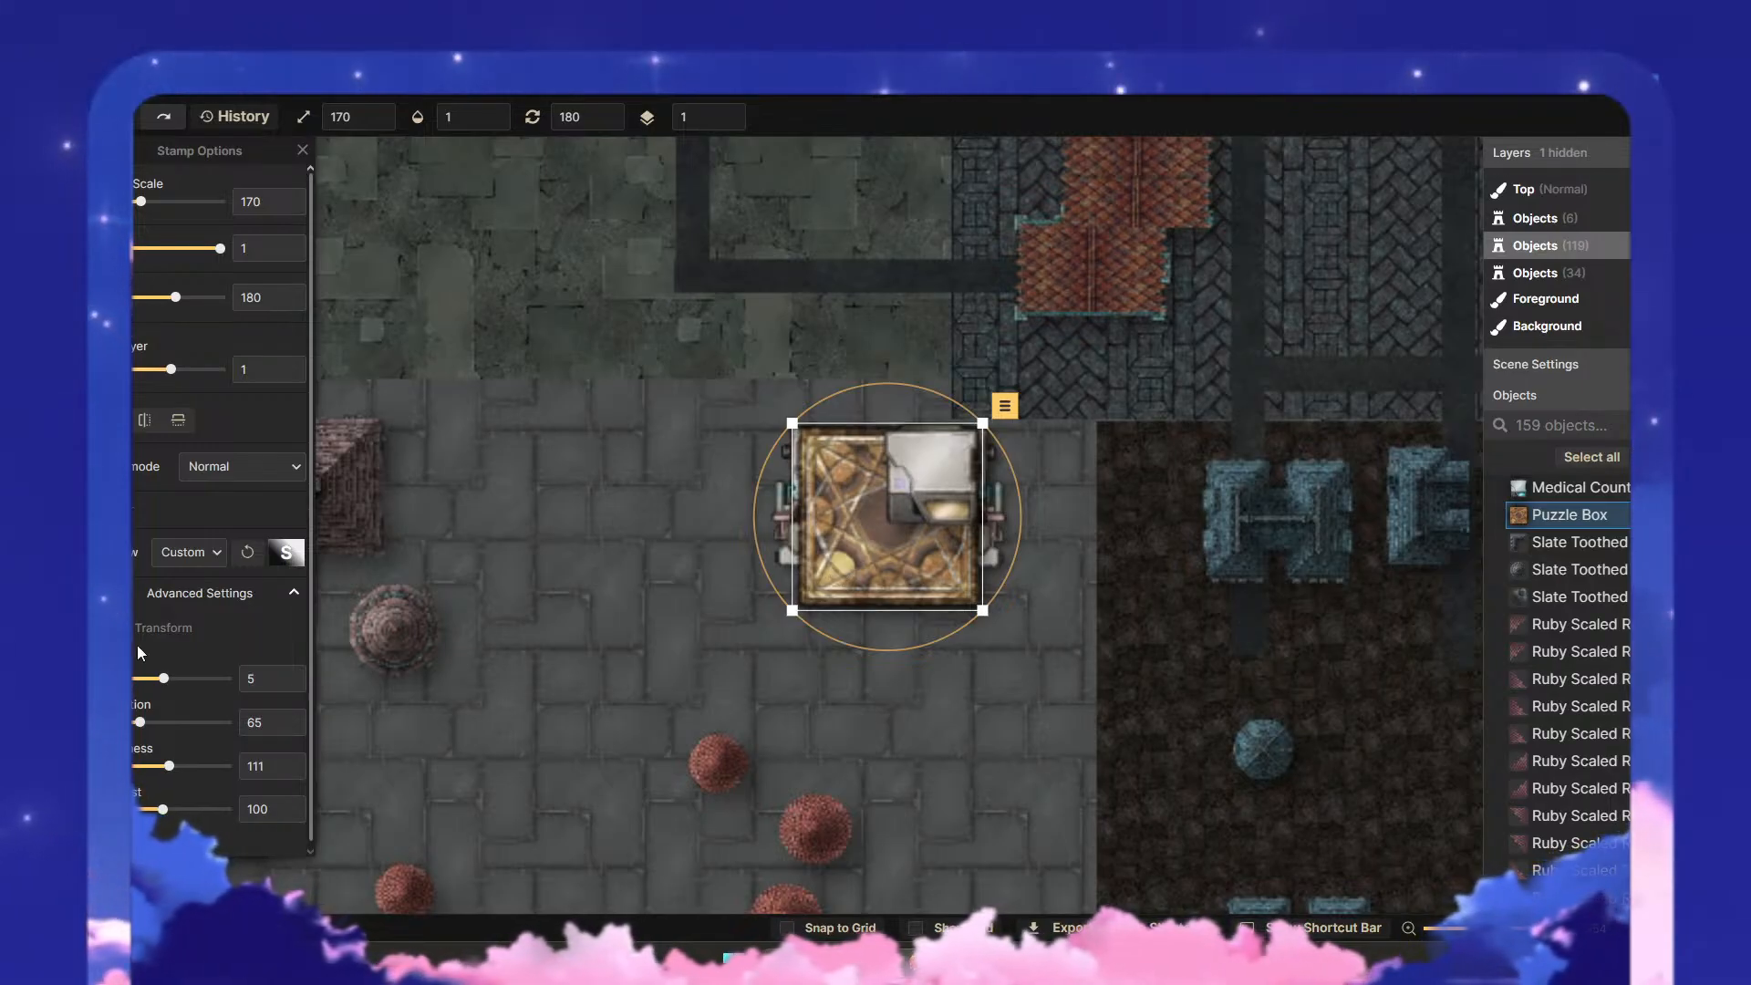
left_click(220, 558)
left_click(232, 707)
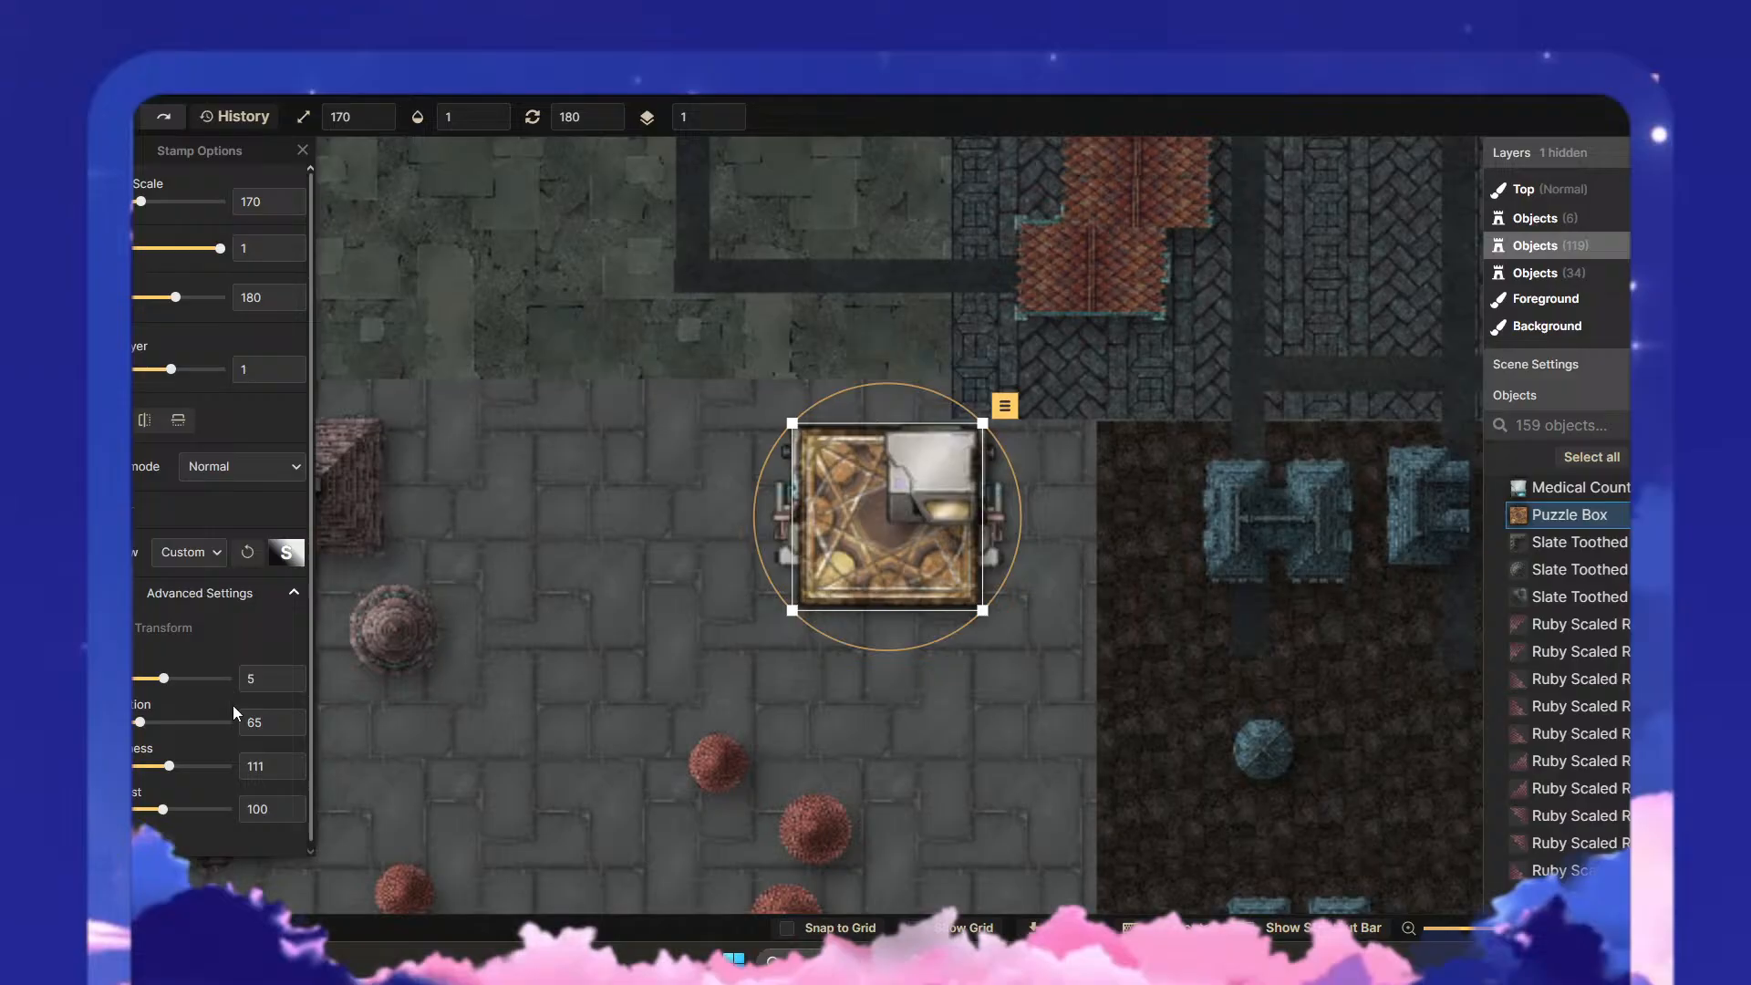
left_click(286, 553)
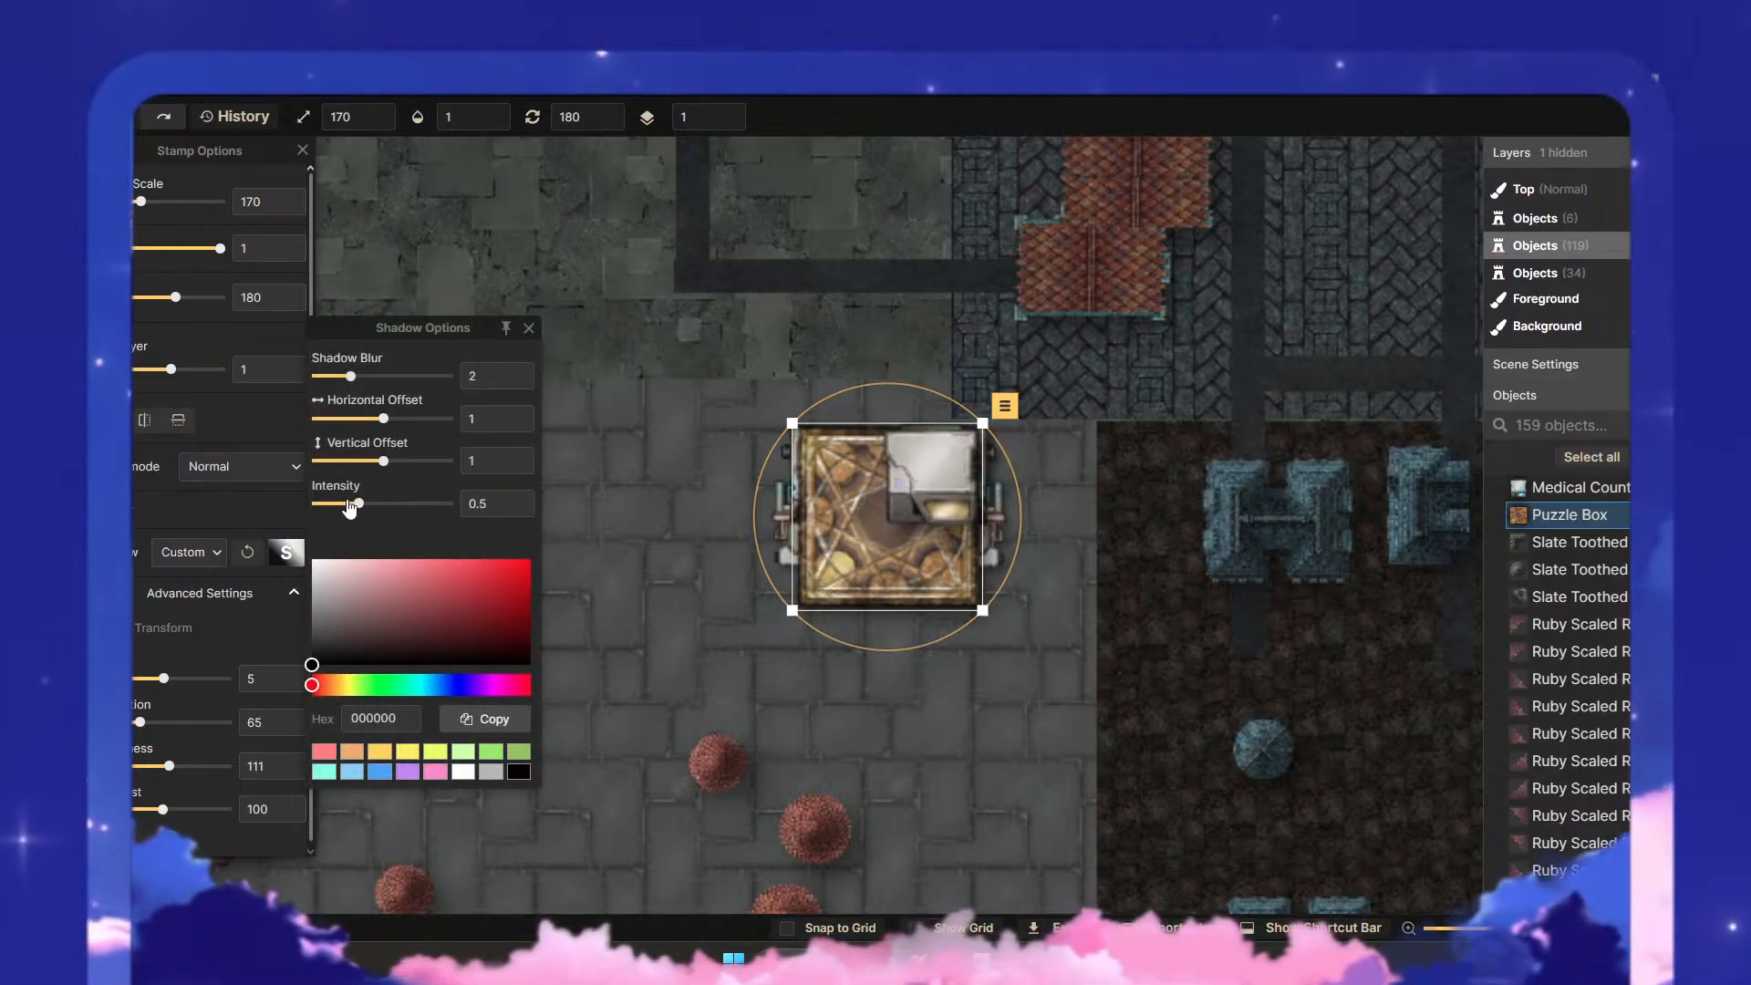
left_click_drag(368, 513, 373, 519)
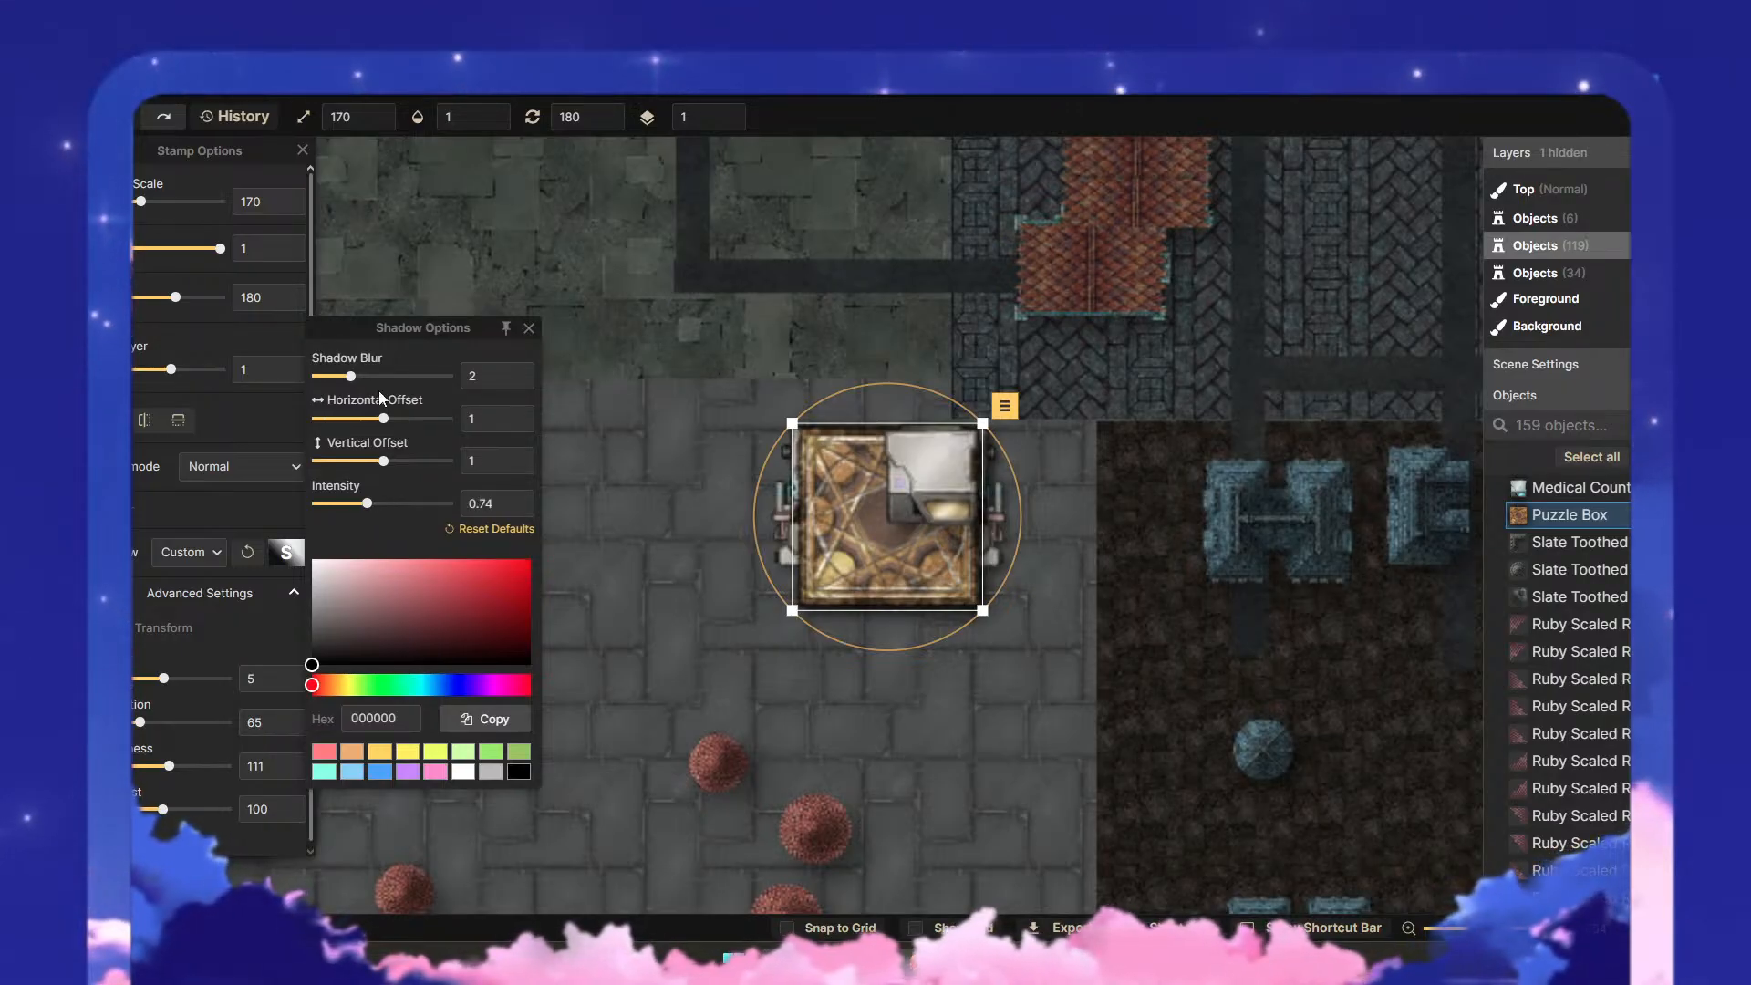
left_click_drag(352, 384, 367, 384)
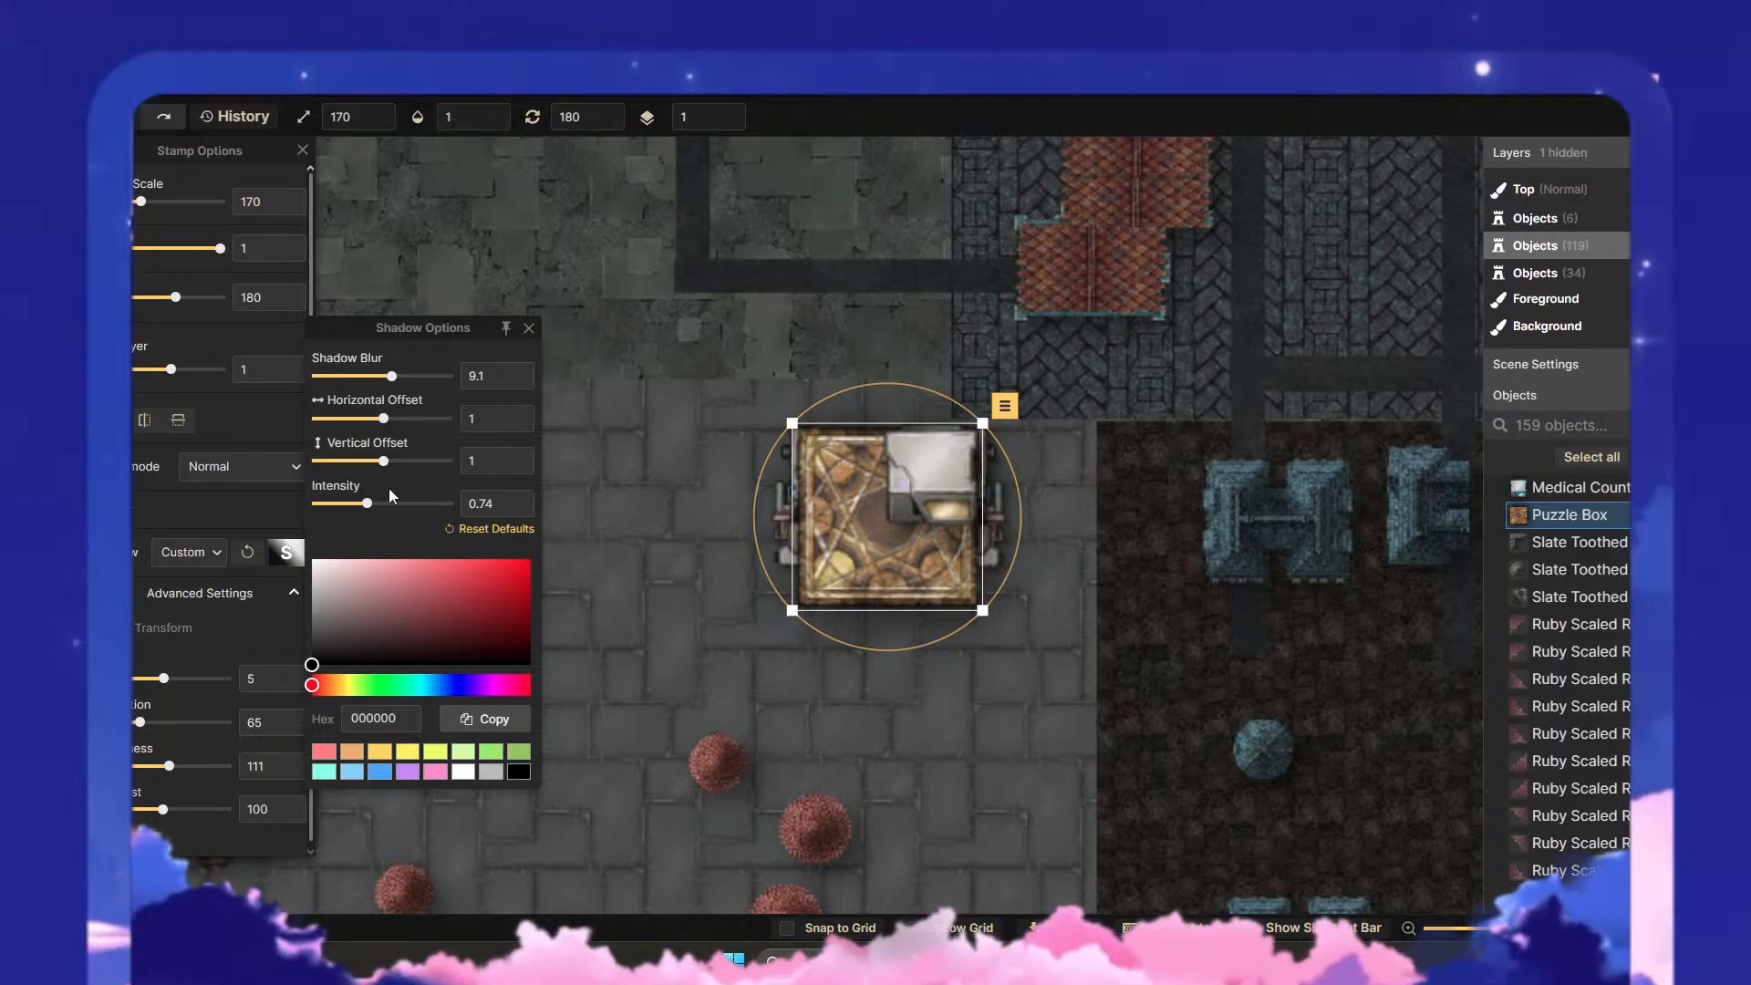
- Try the Darken blend mode on the medical counter, settle on Luminosity for it, and deselect it
left_click(980, 642)
scroll(992, 695, "down", 3)
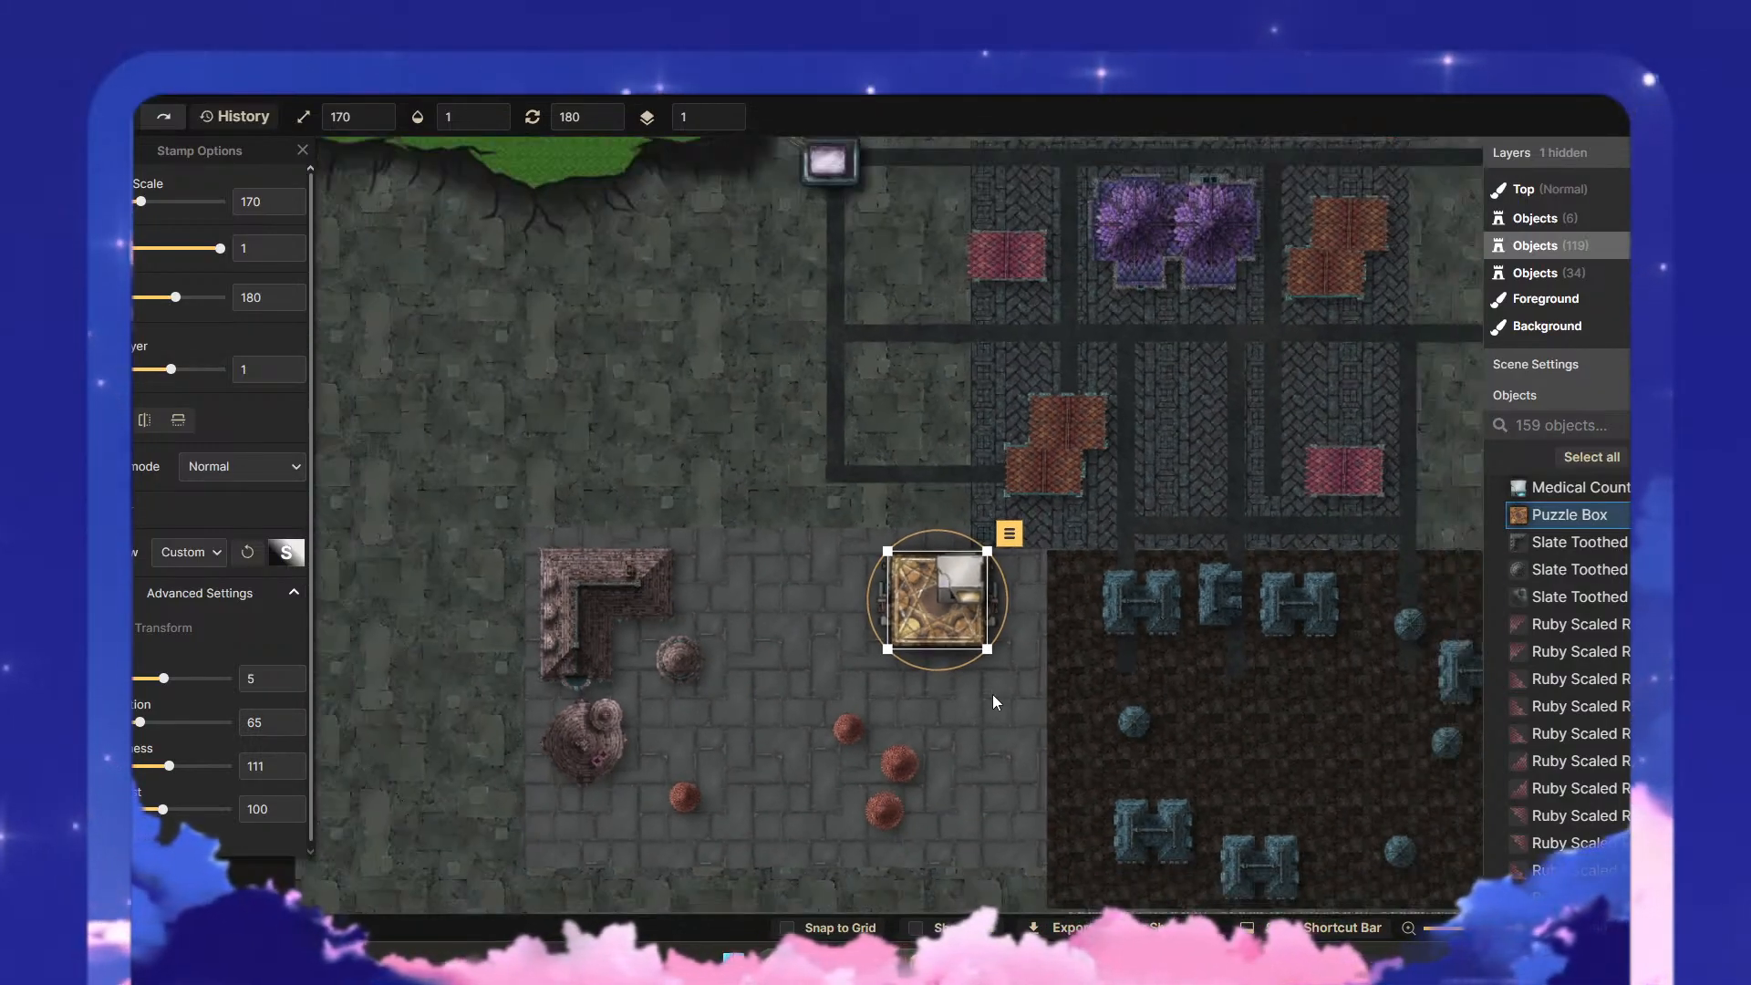
left_click(944, 574)
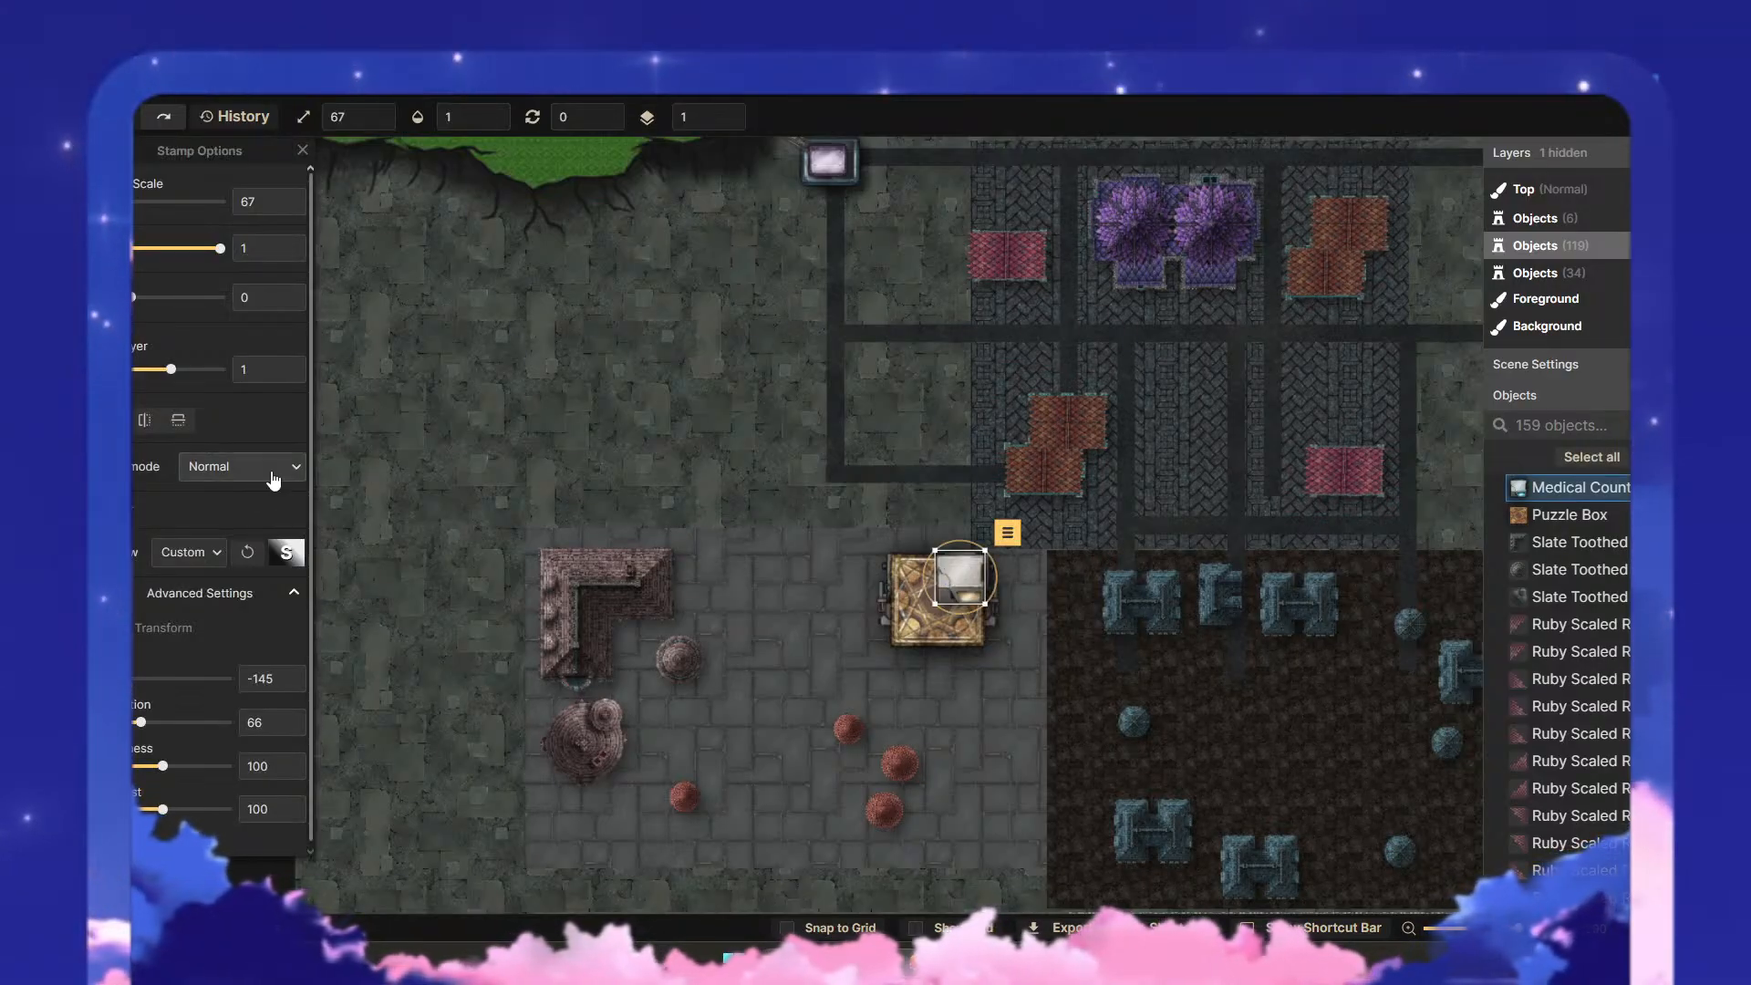
left_click(273, 480)
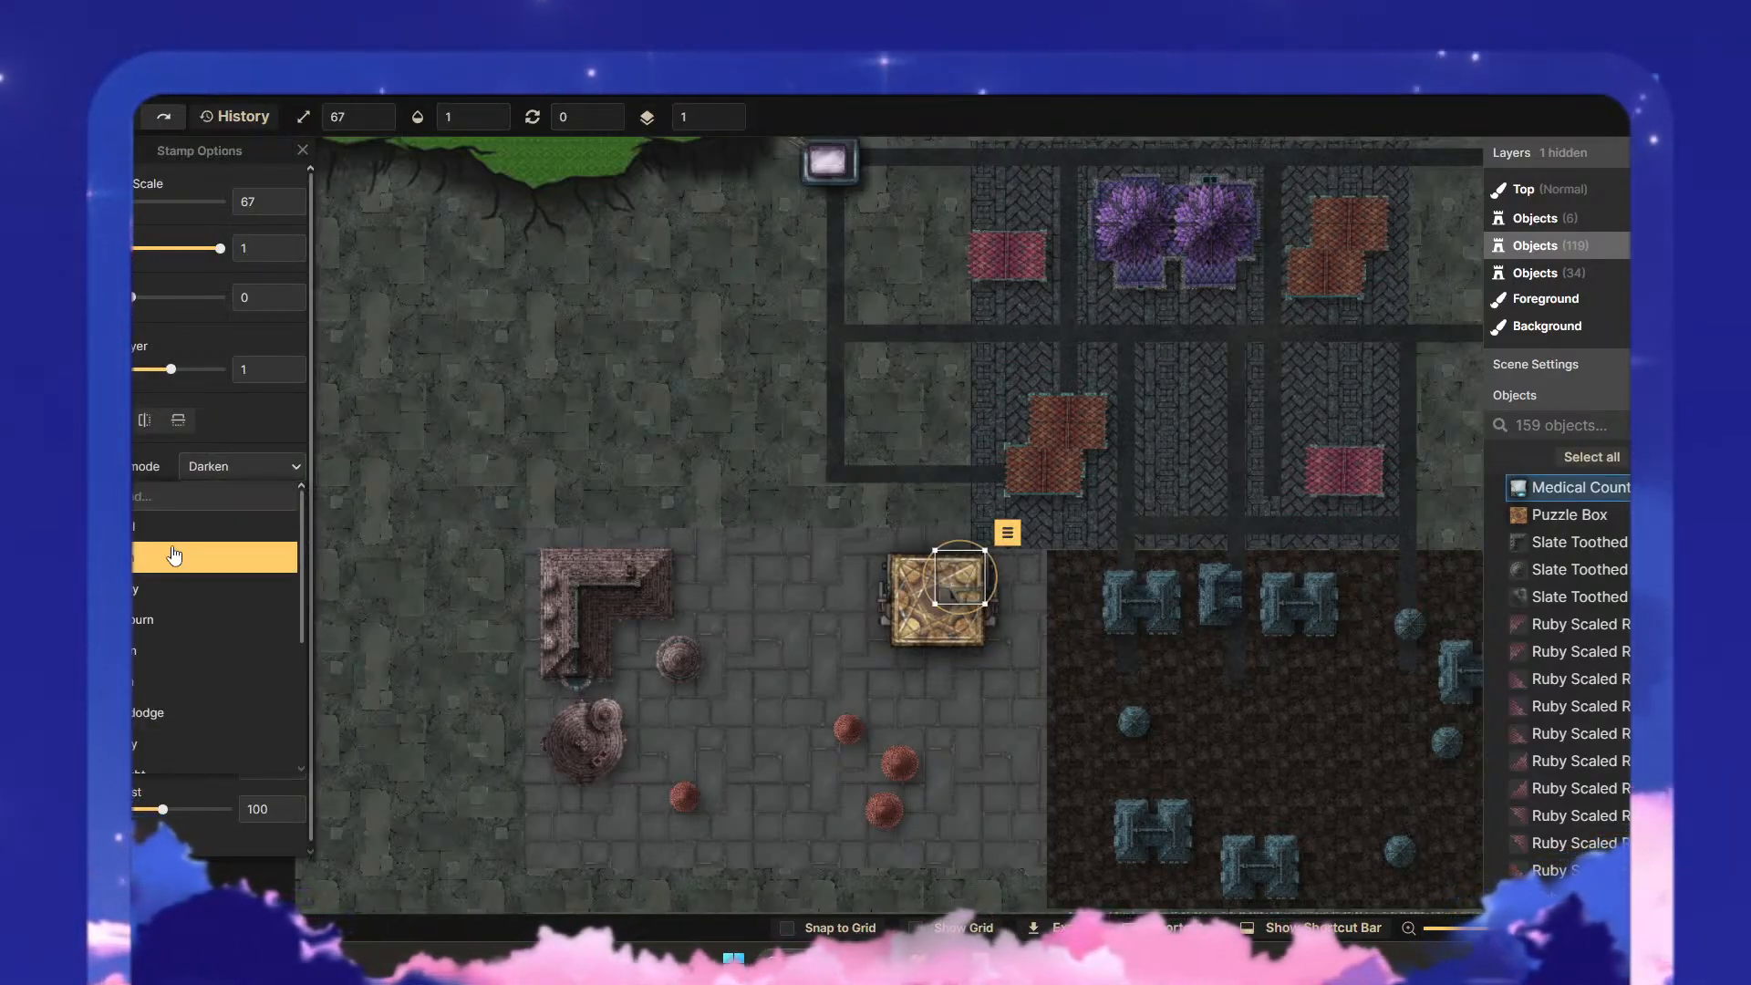
left_click(224, 552)
scroll(991, 628, "up", 5)
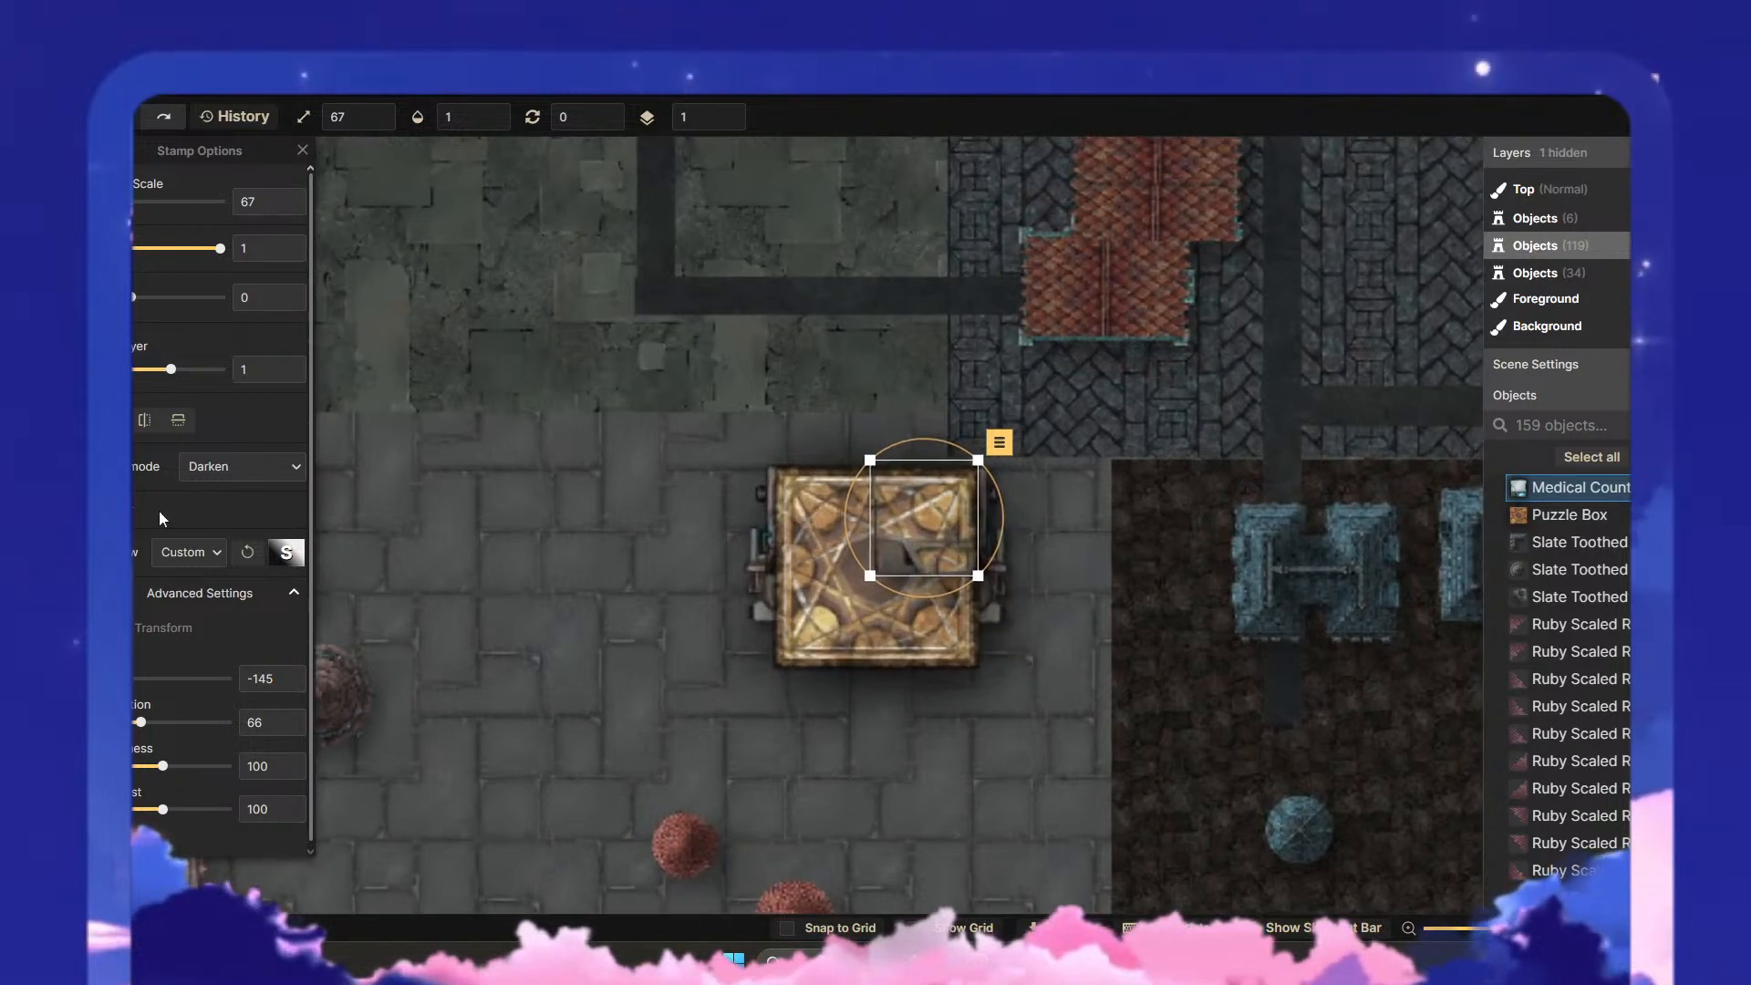
left_click(218, 467)
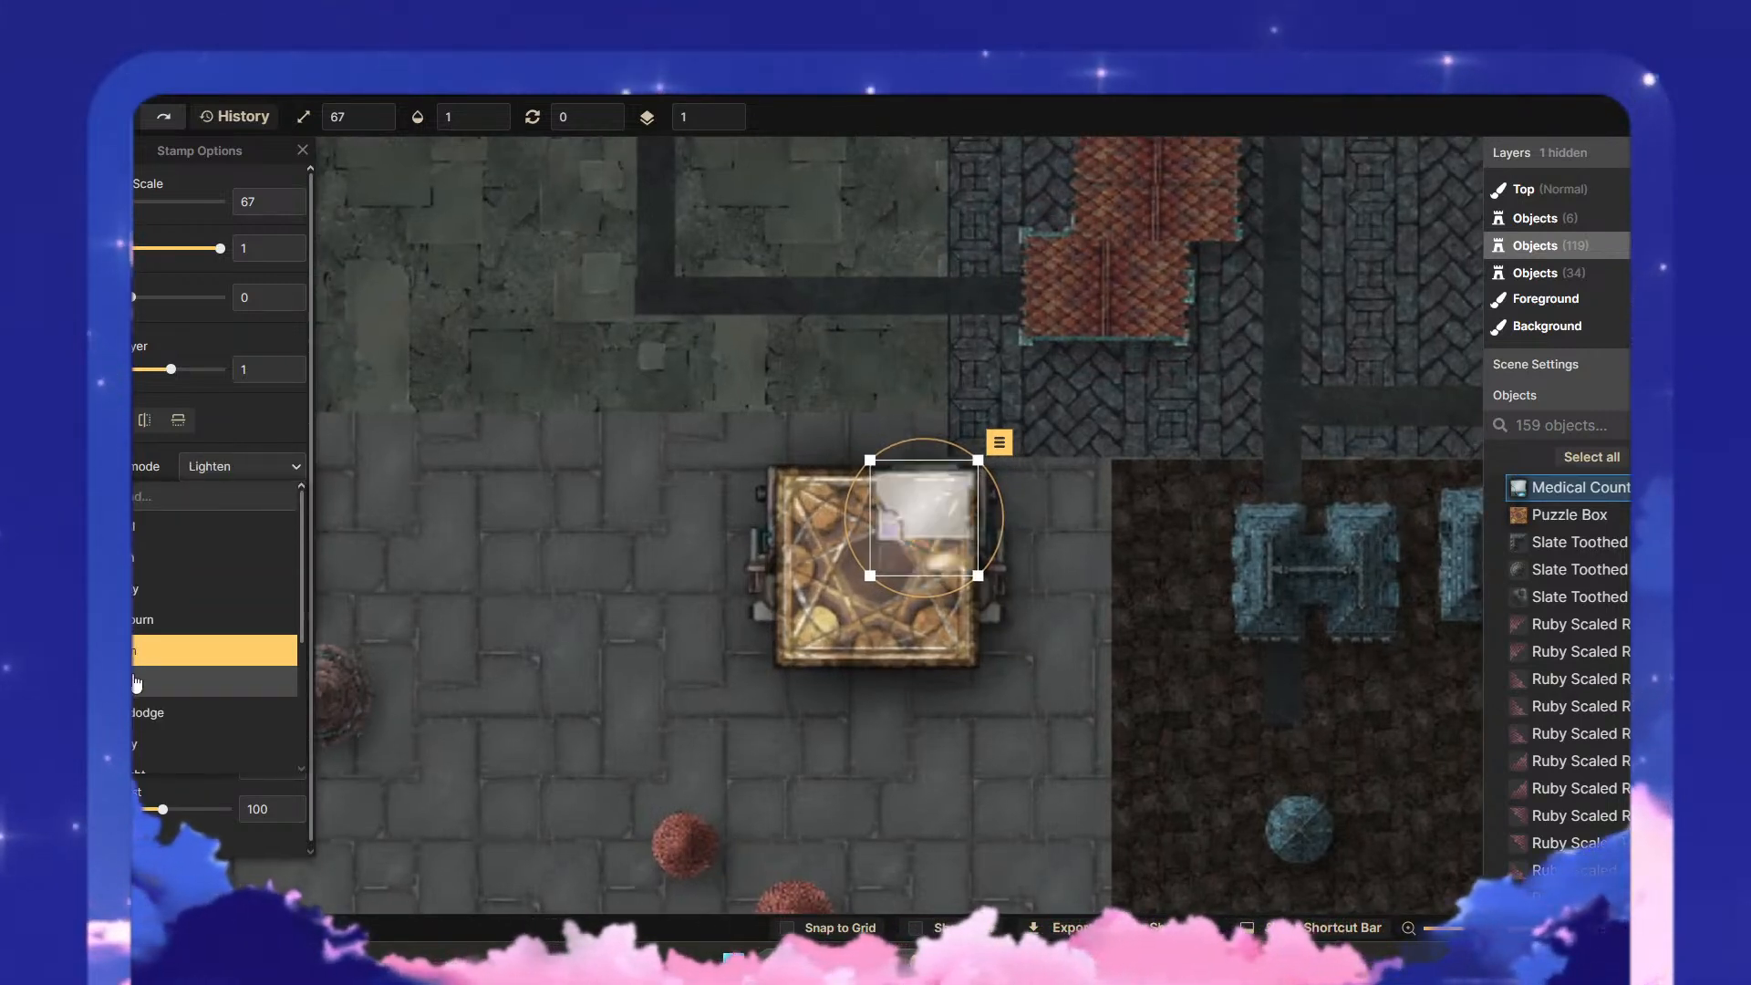
scroll(141, 638, "down", 3)
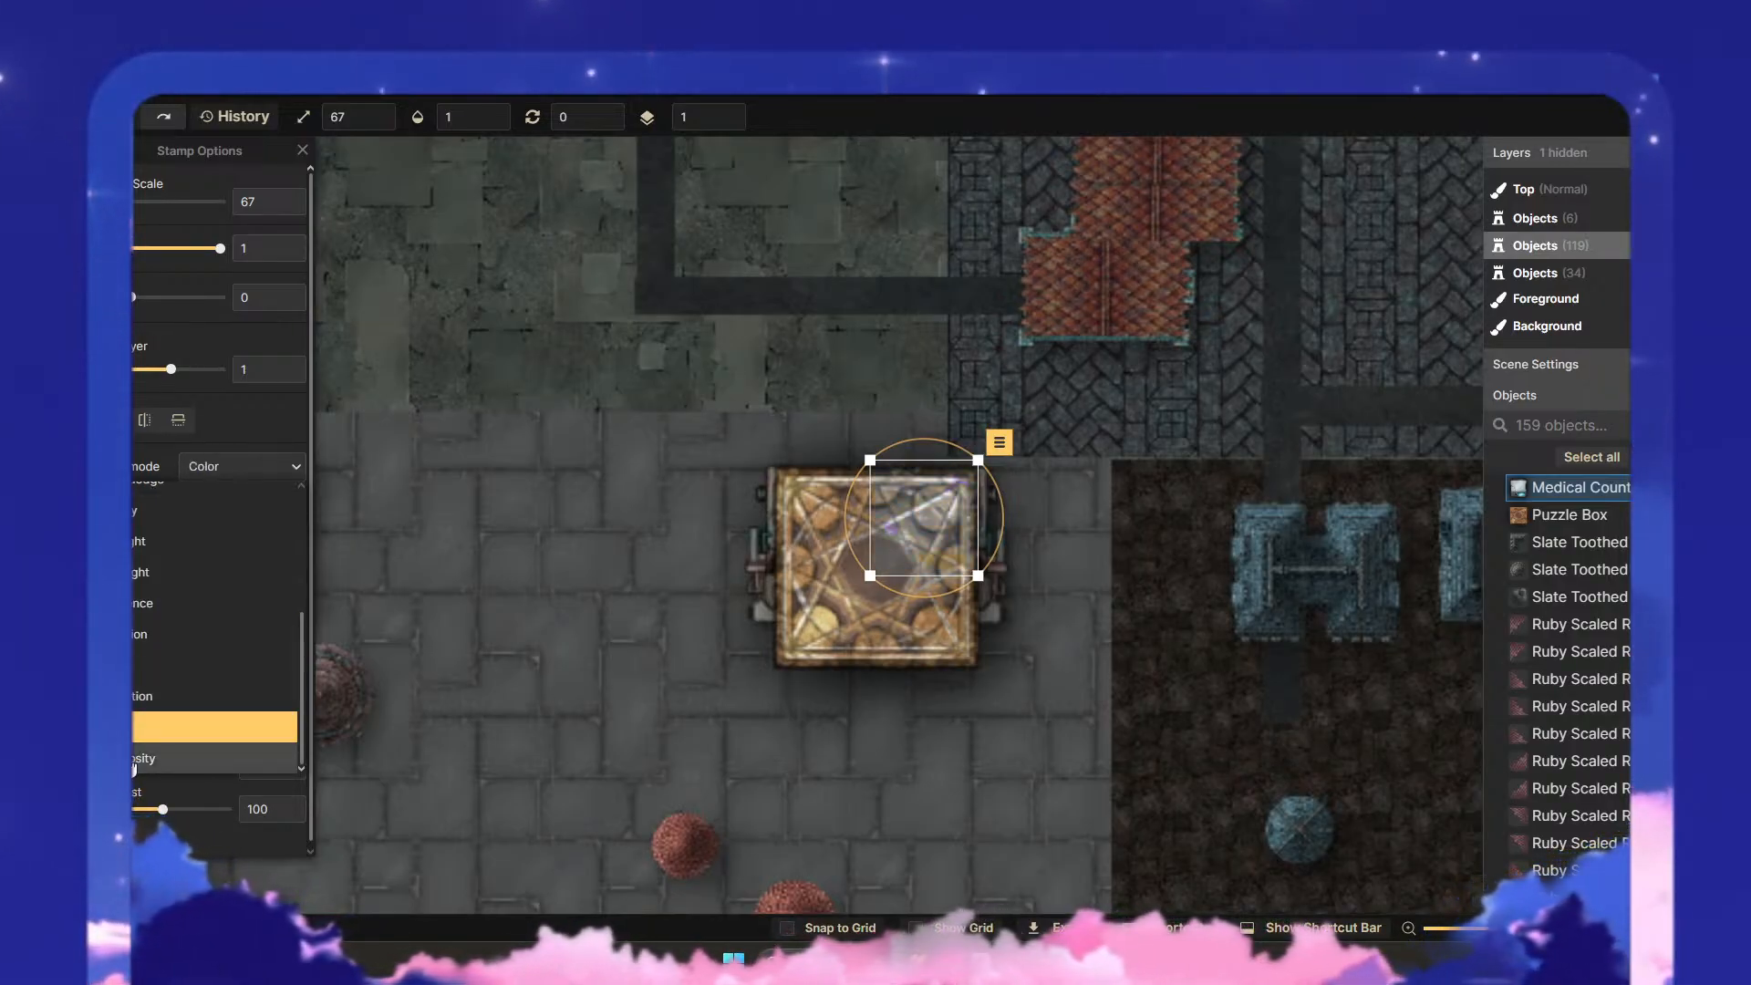
left_click(198, 753)
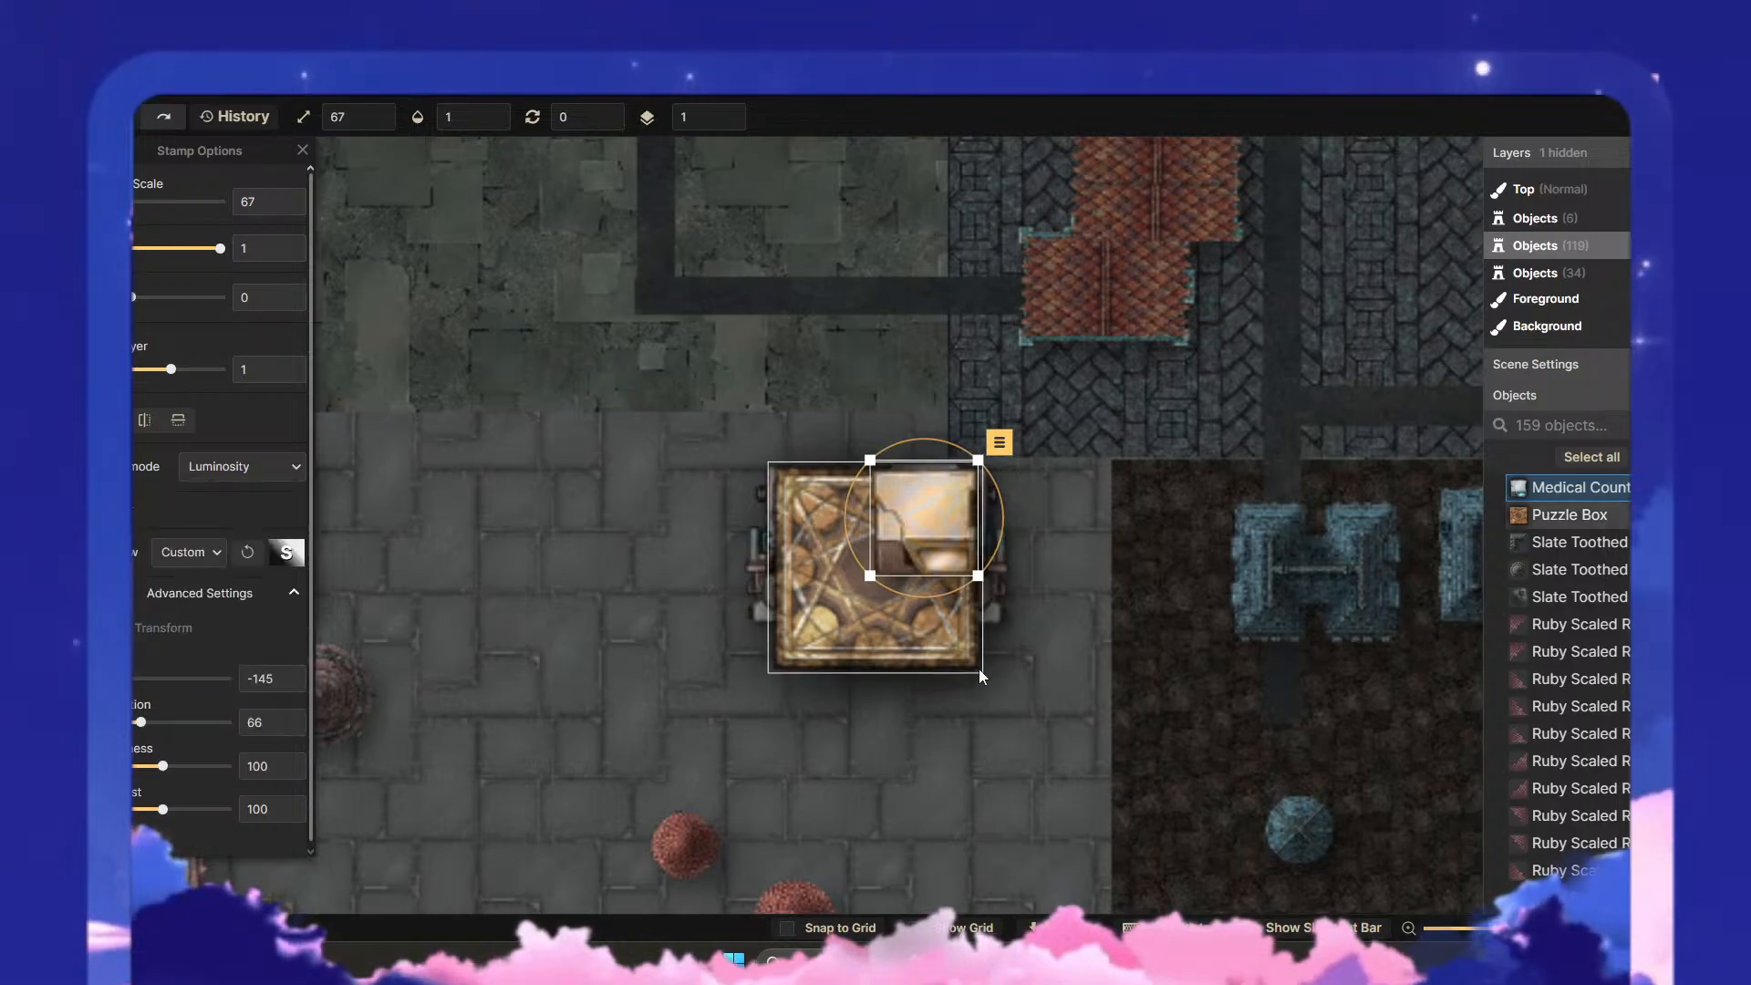
key("Escape")
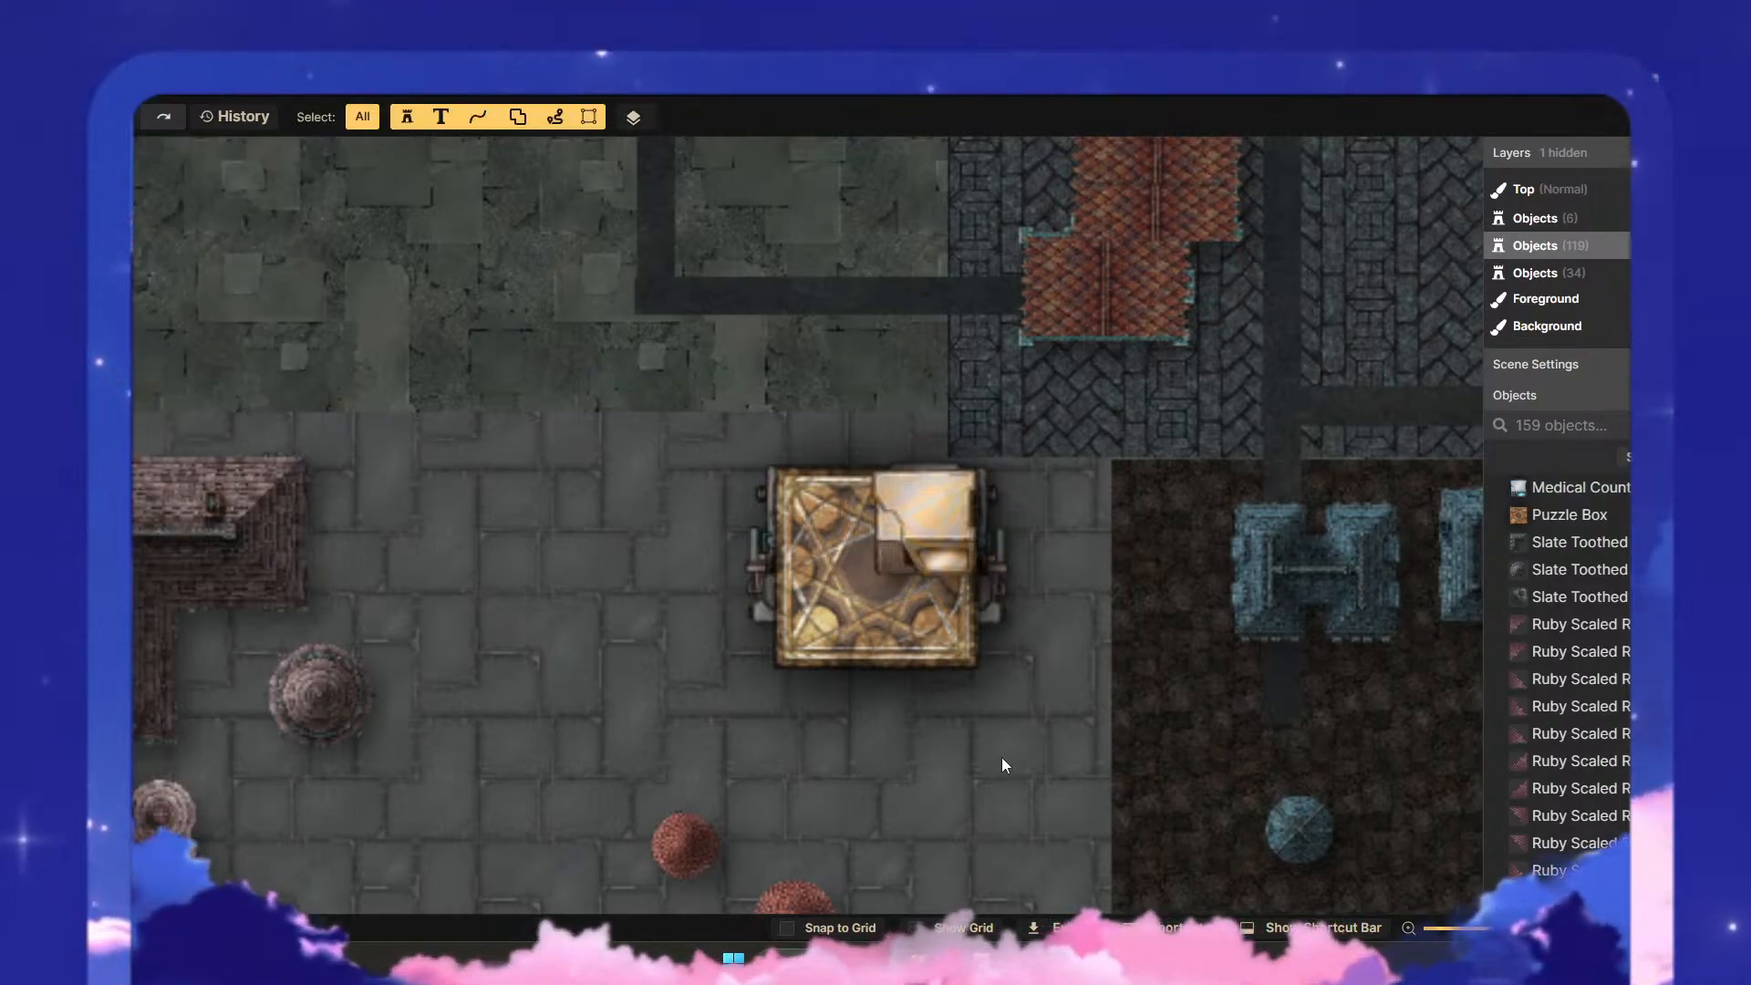
- Duplicate the puzzle box, align the copy over the original and set the copy's layer to 0
left_click(916, 659)
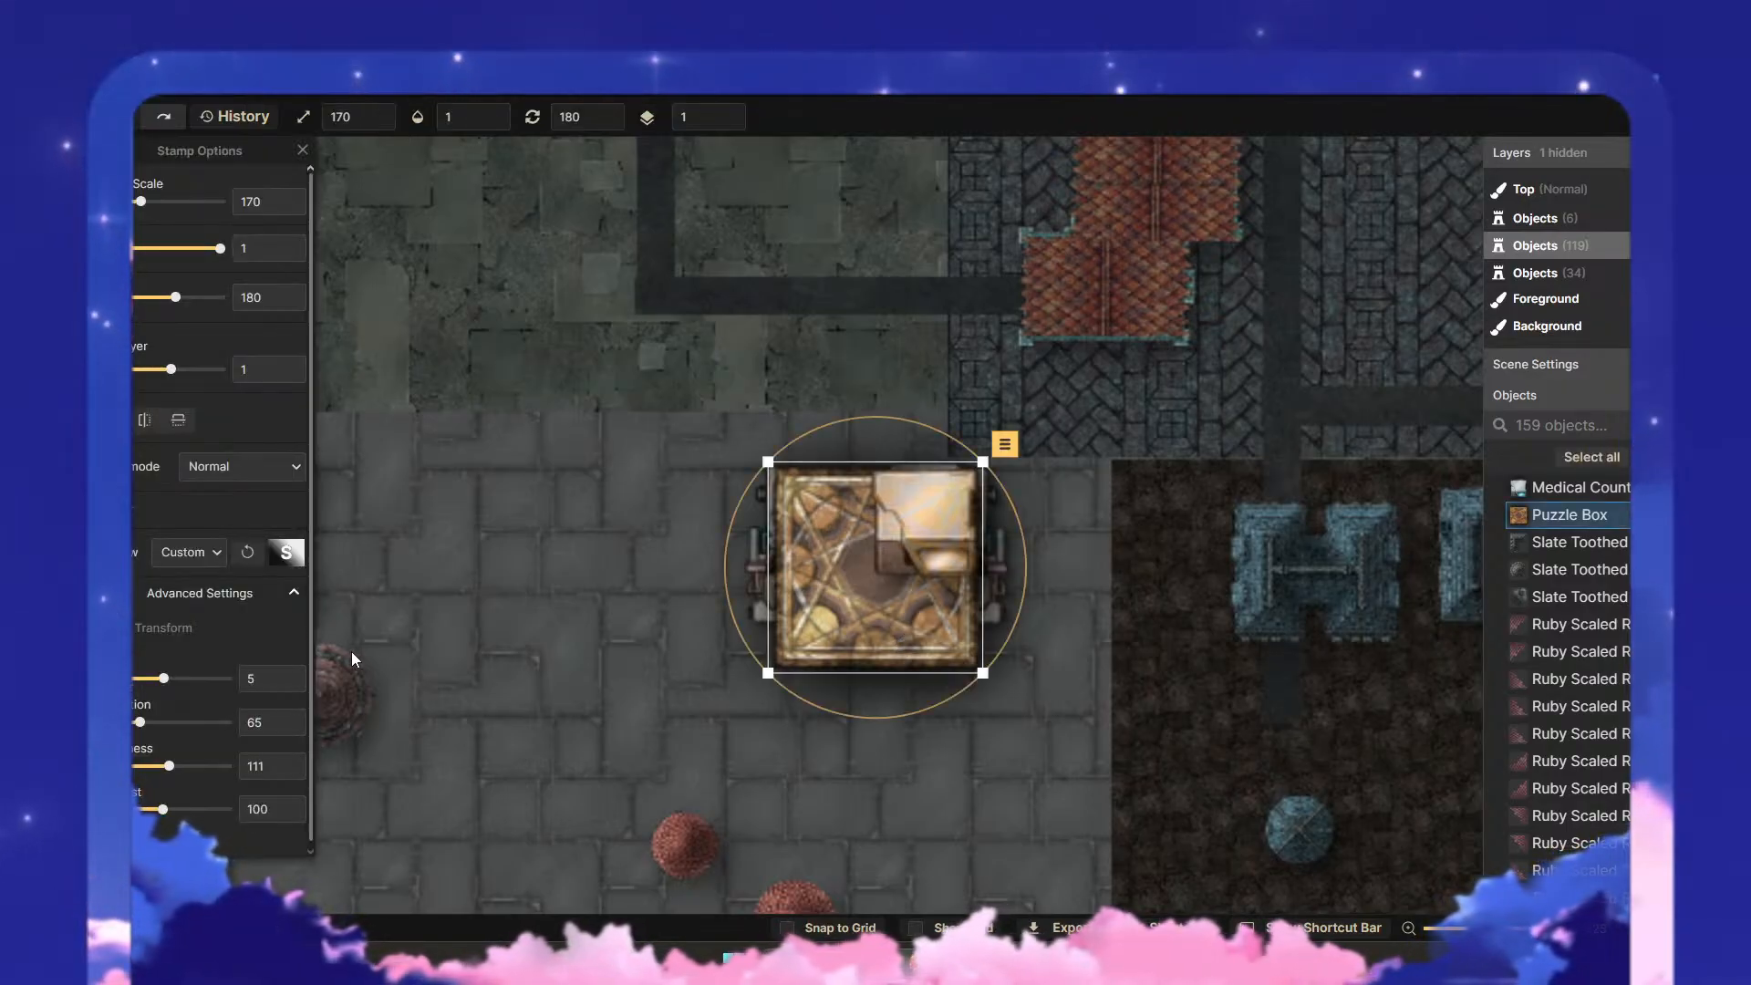
left_click(952, 538)
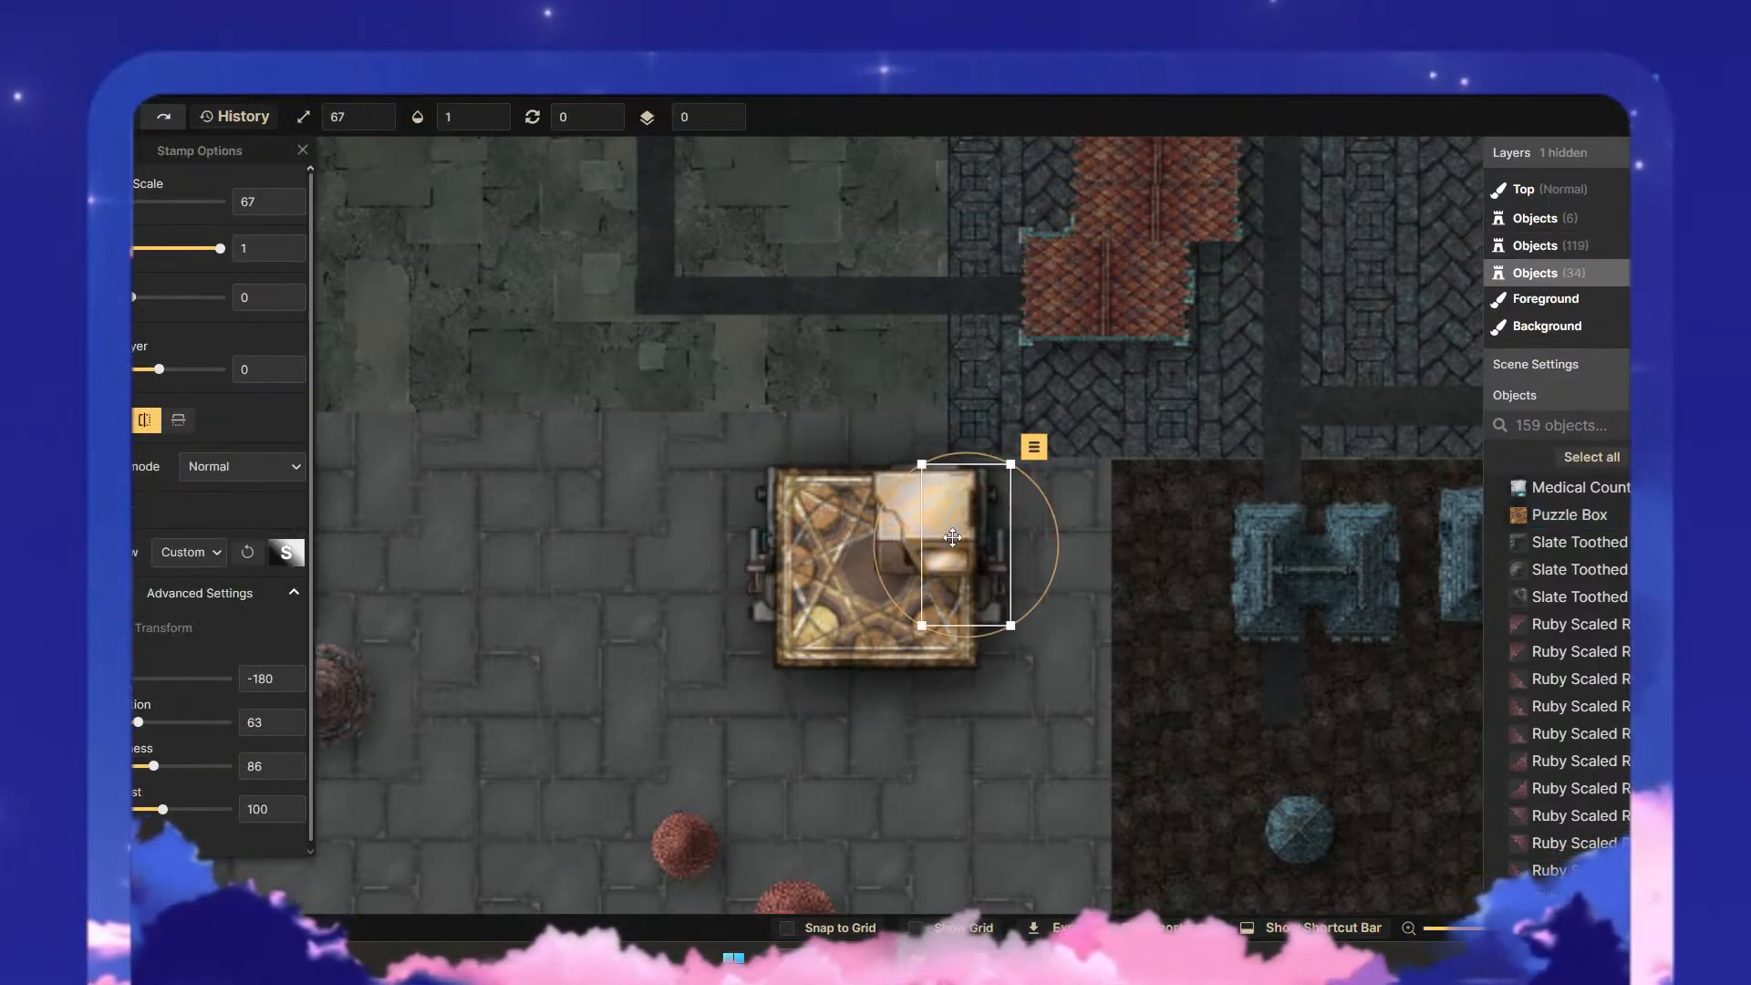
left_click(895, 541)
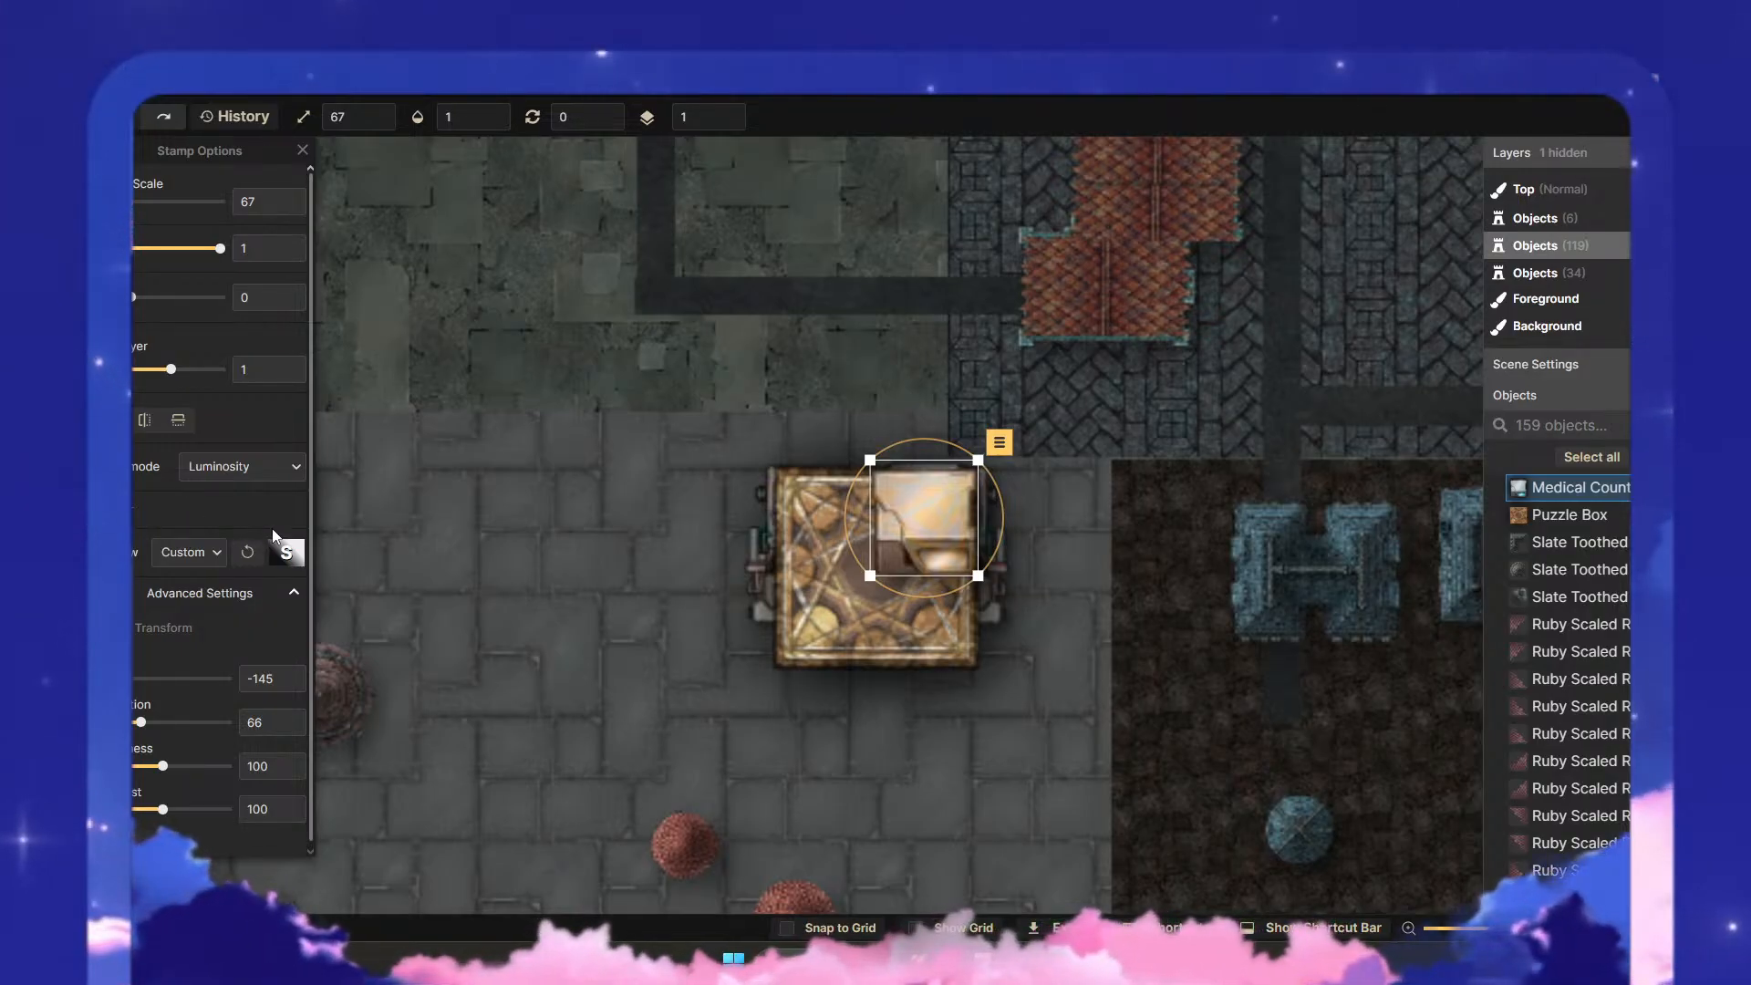
left_click(891, 641)
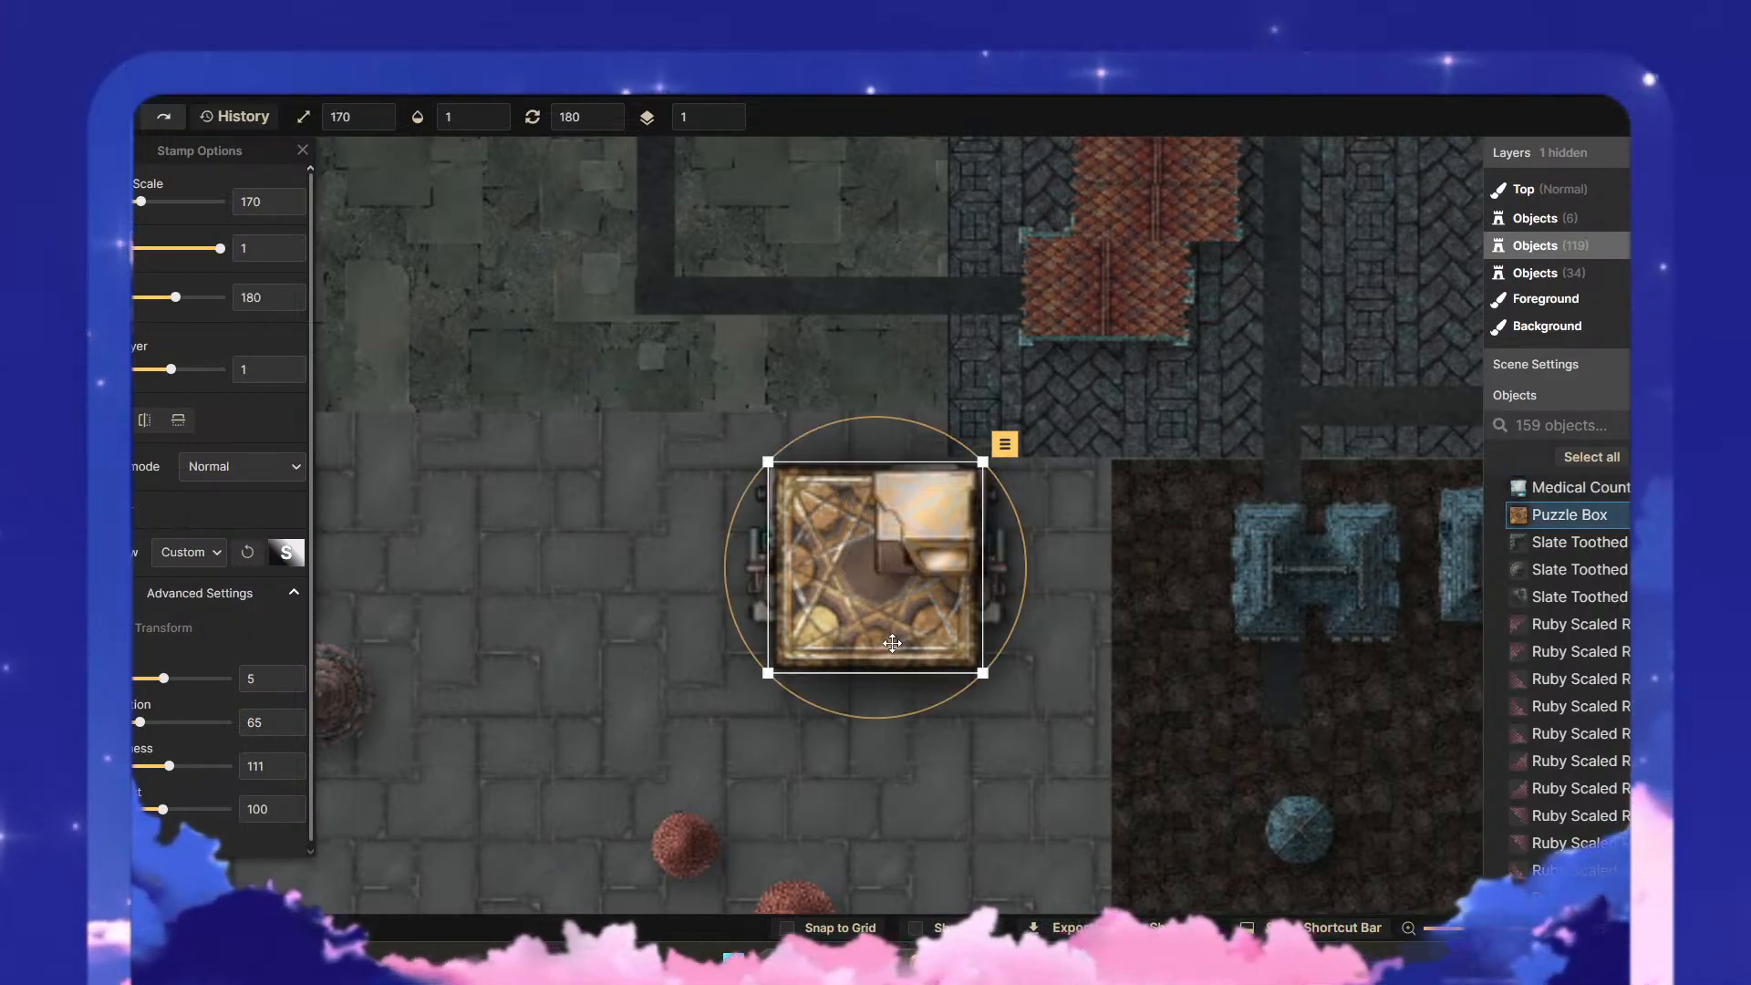
key("ctrl+c")
left_click(927, 793)
key("ctrl+v")
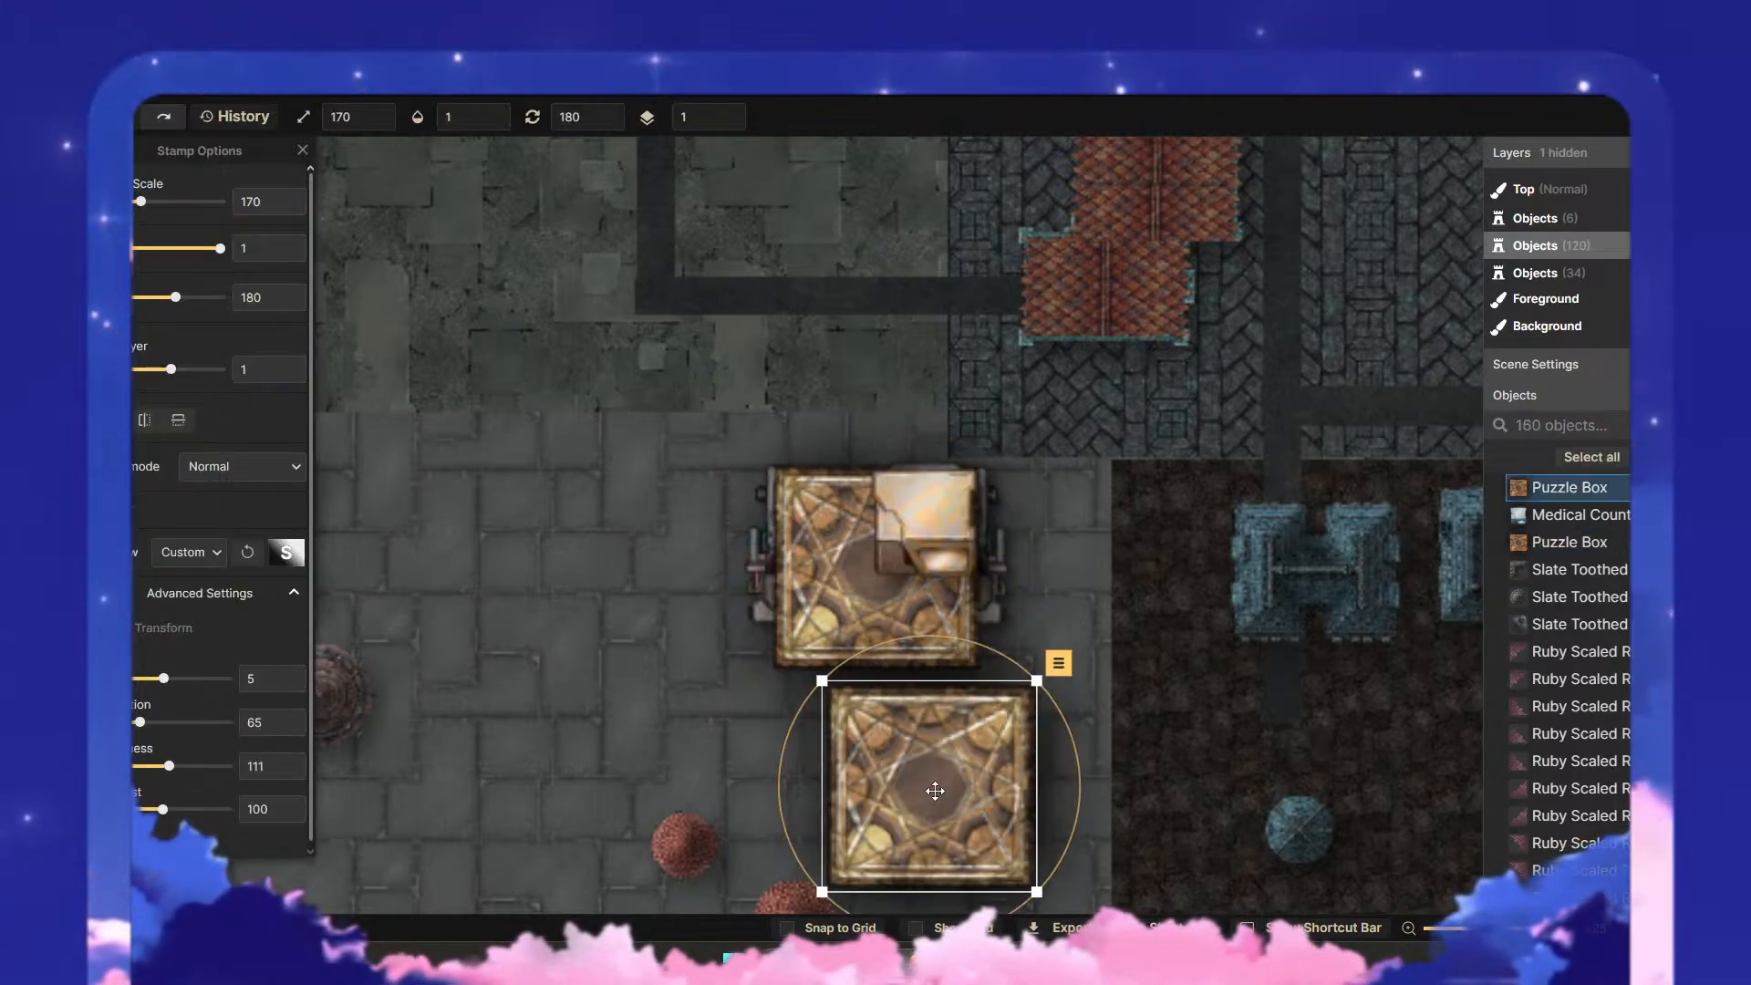
left_click_drag(919, 764, 881, 573)
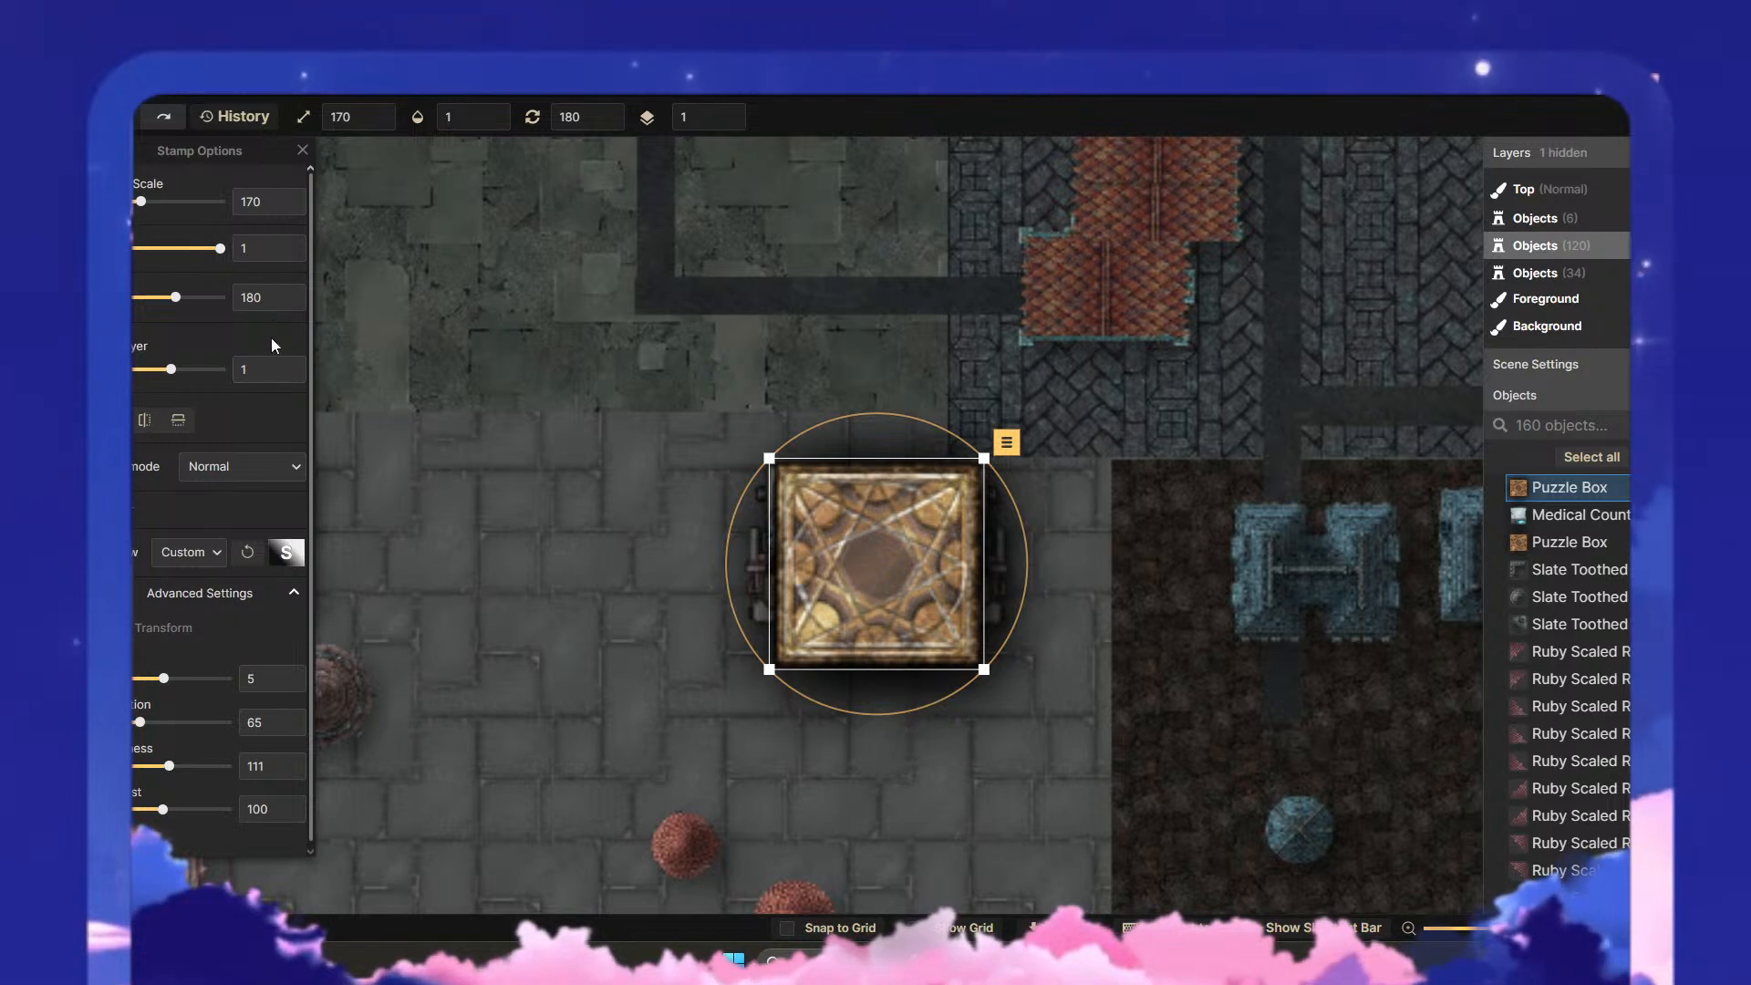
left_click(288, 376)
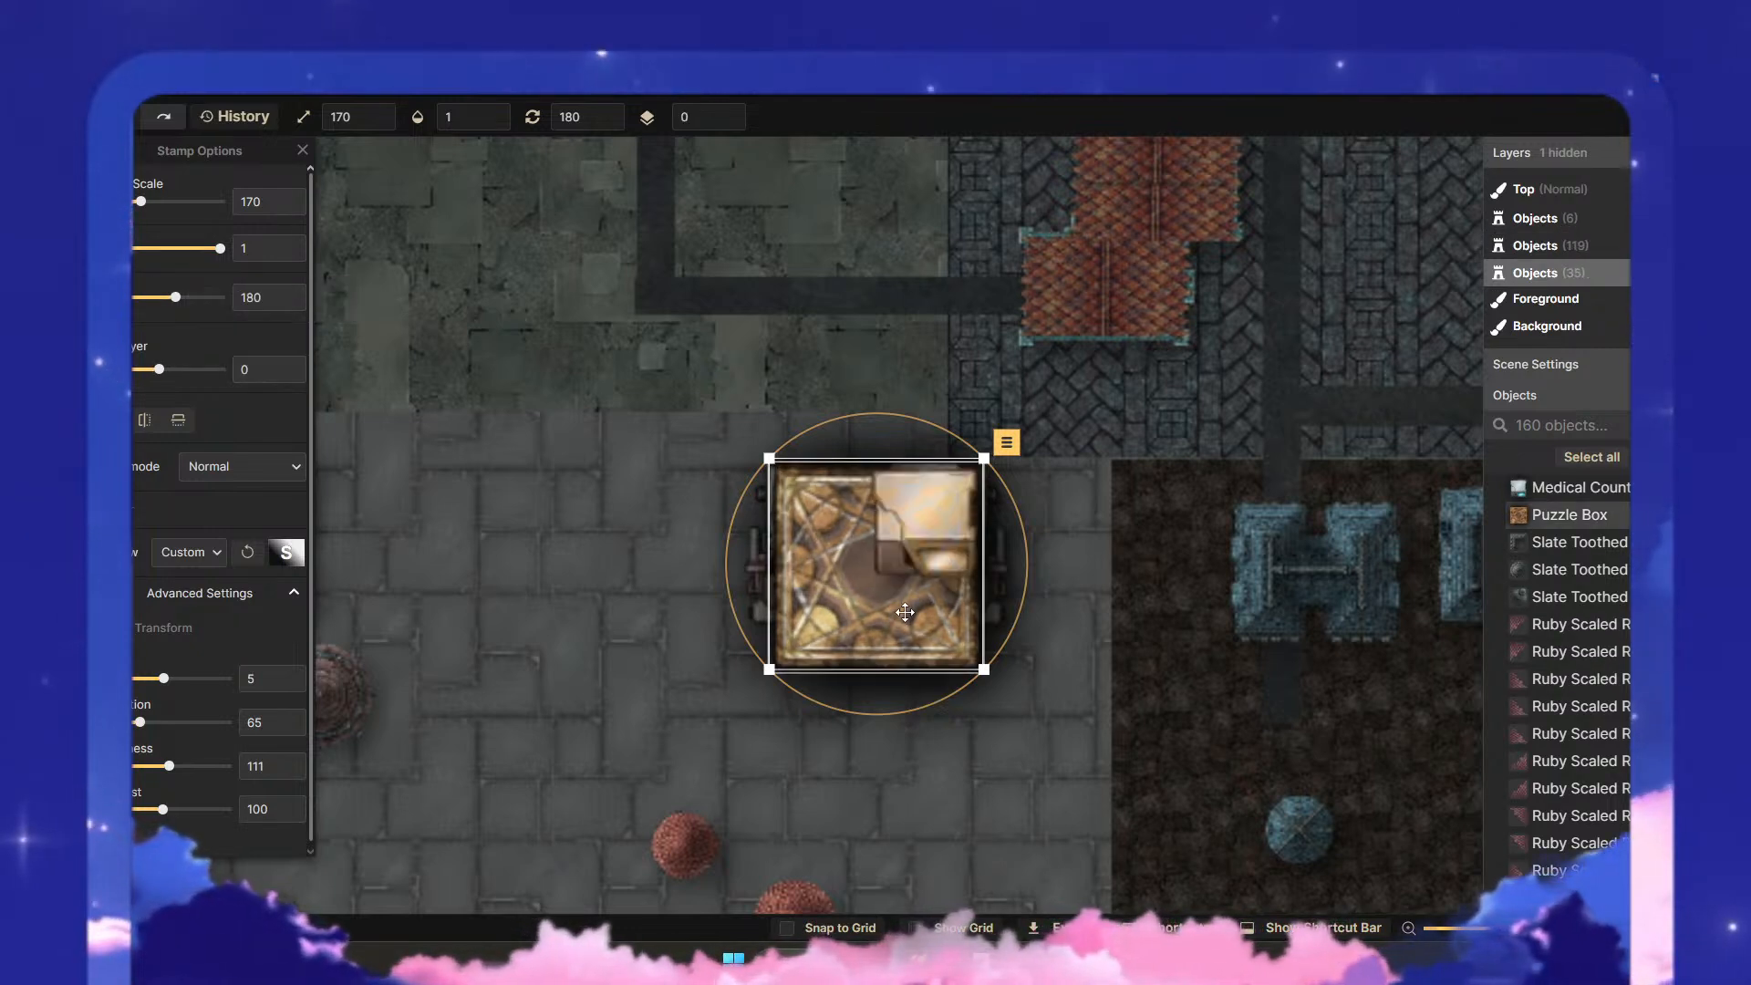
- Raise the medical counter one layer and realign the puzzle box copy beneath the original
left_click_drag(900, 620, 564, 541)
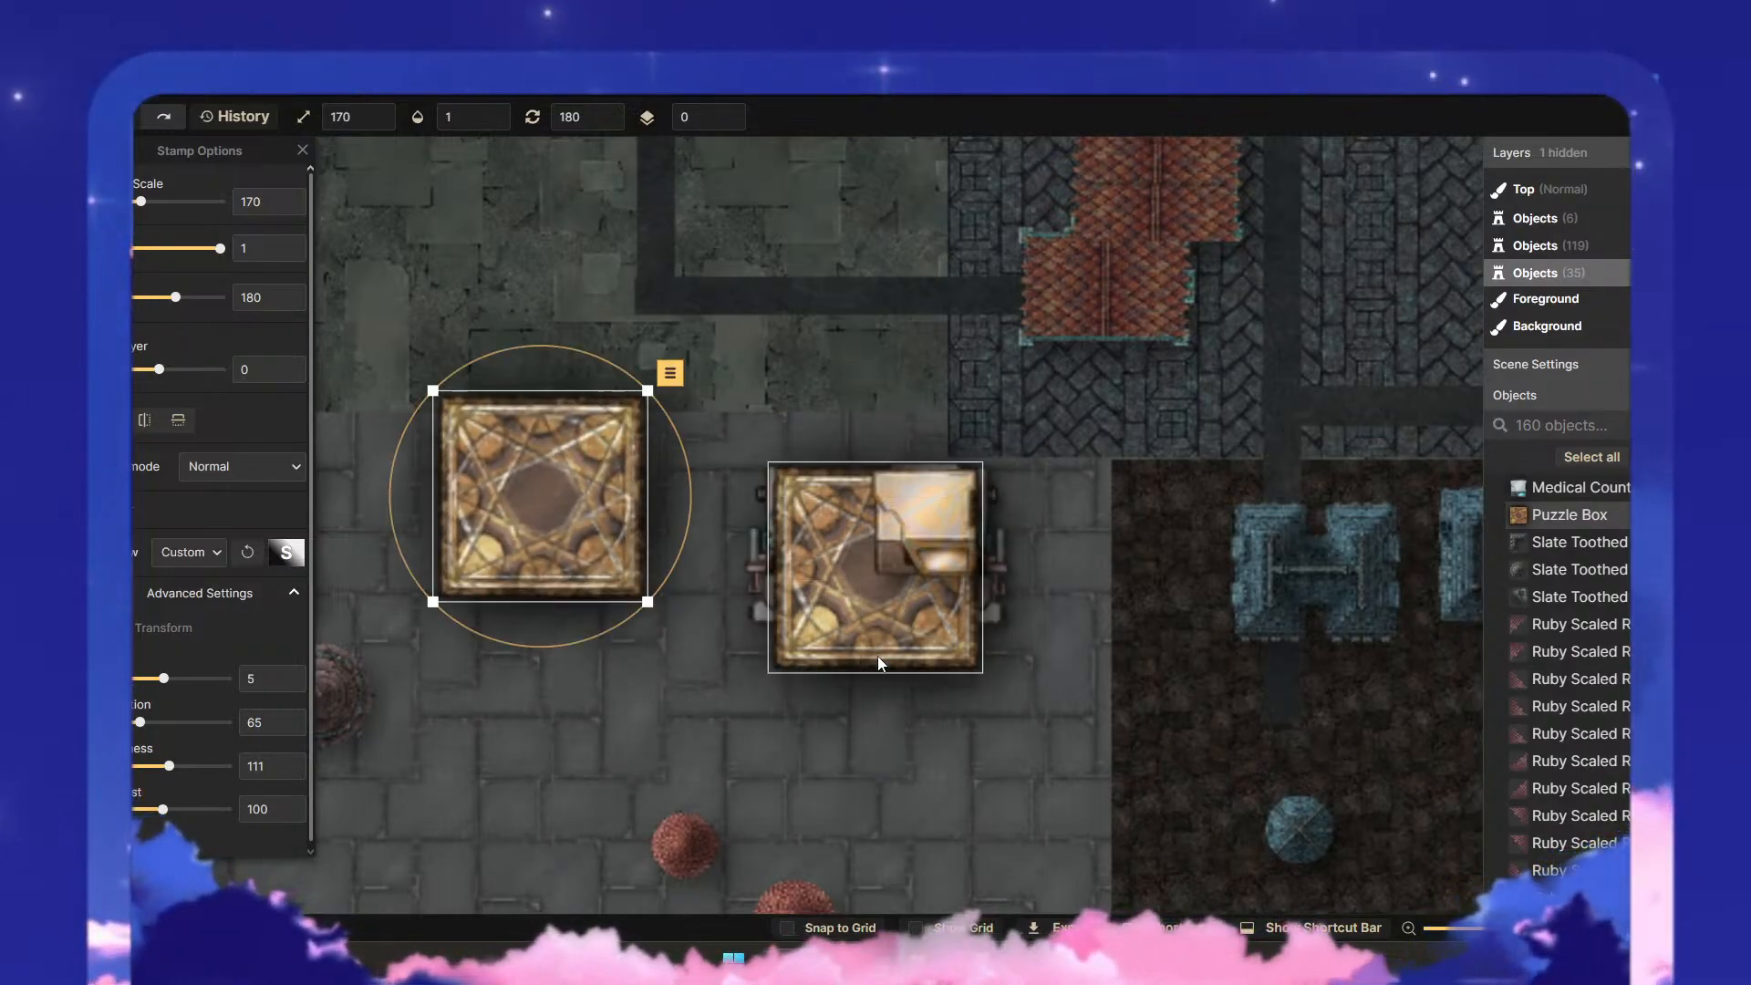
left_click(916, 543)
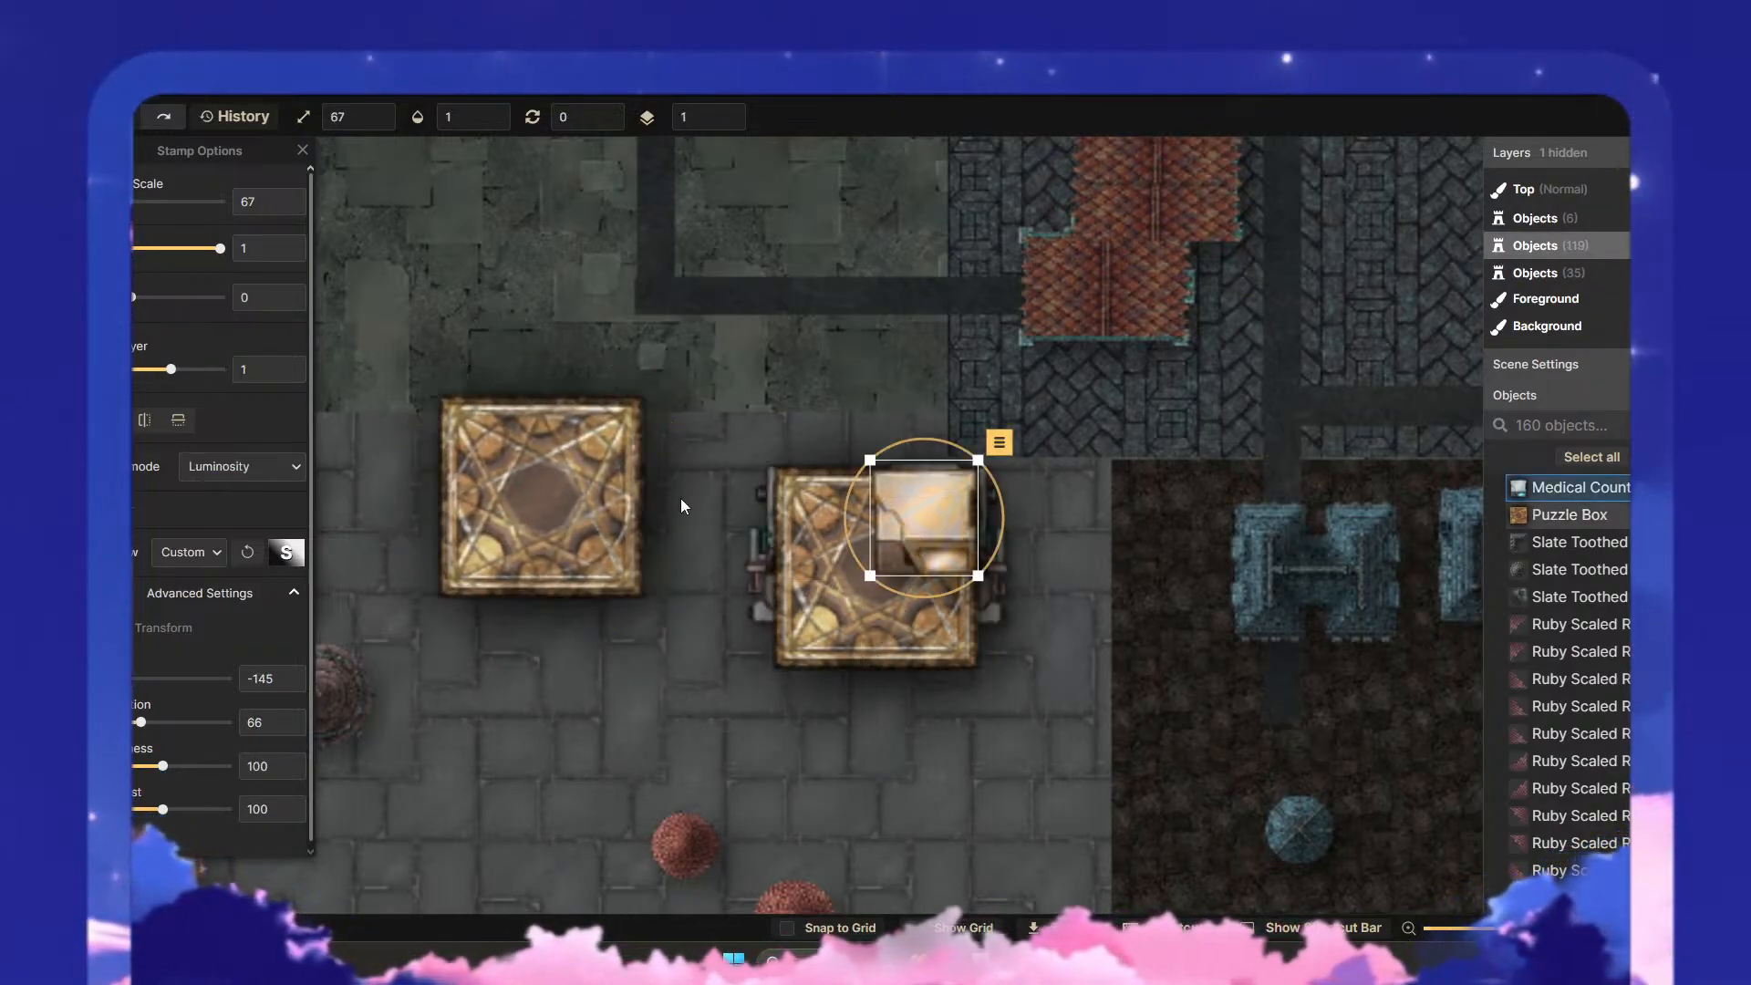
left_click(289, 373)
left_click(837, 603)
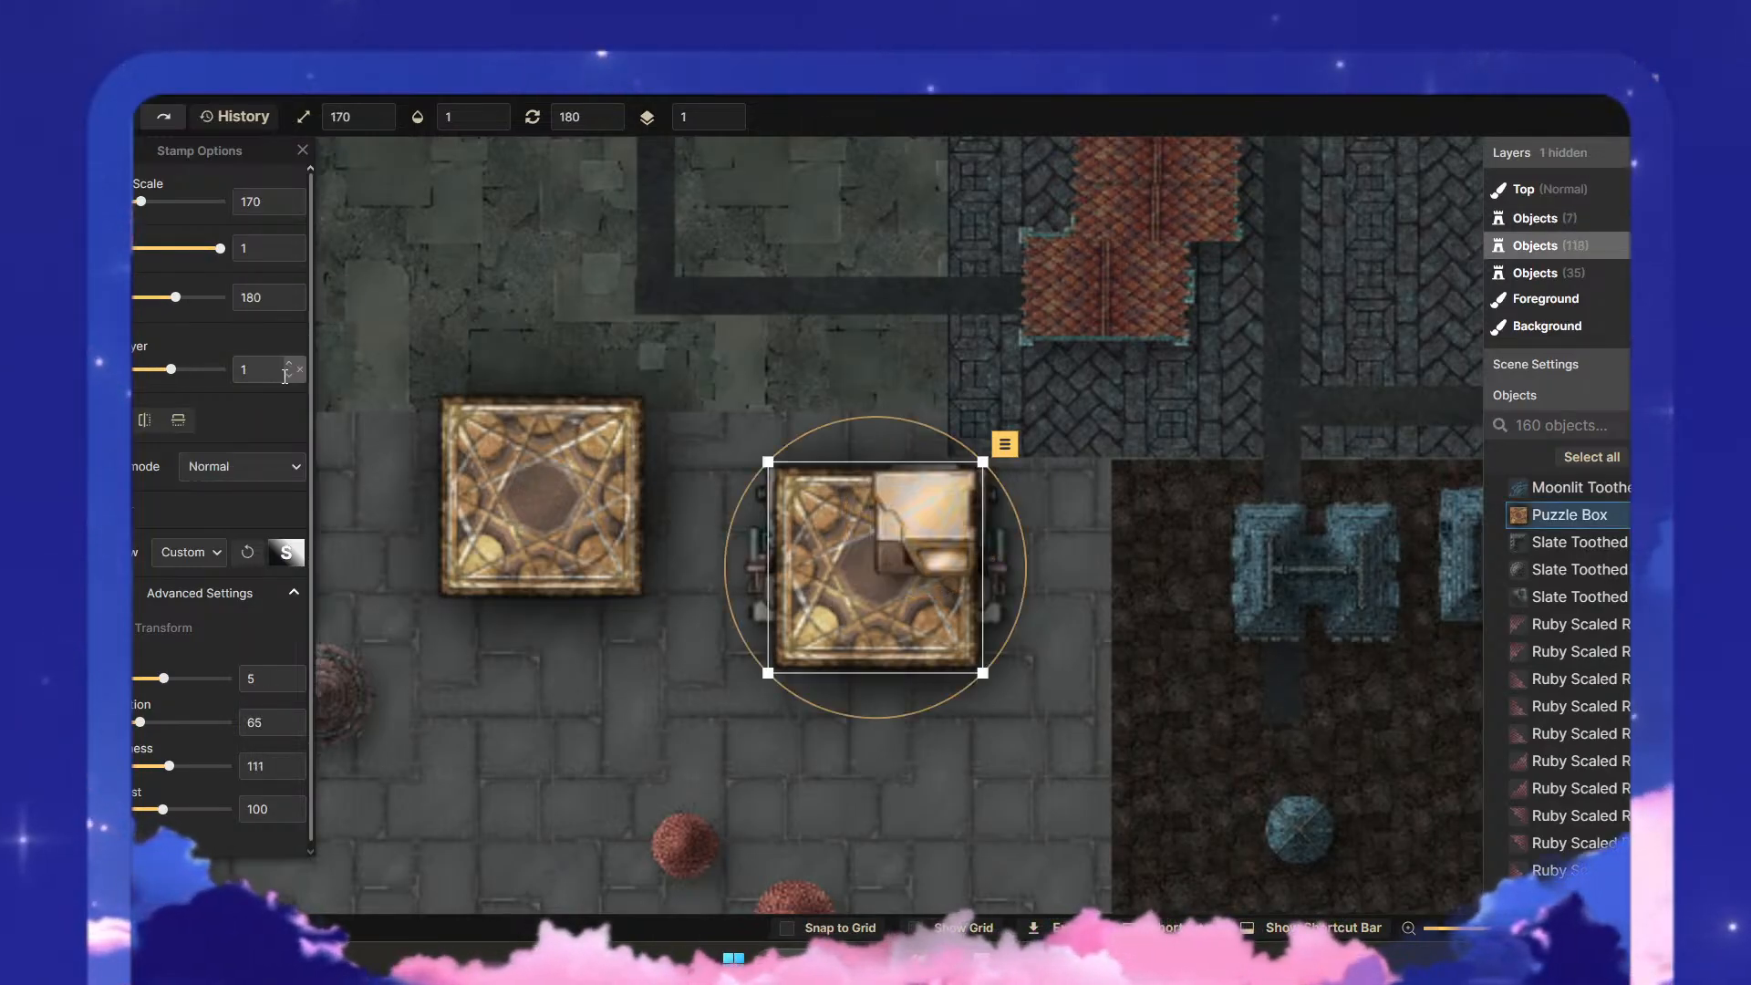
left_click(477, 463)
left_click_drag(477, 463, 875, 564)
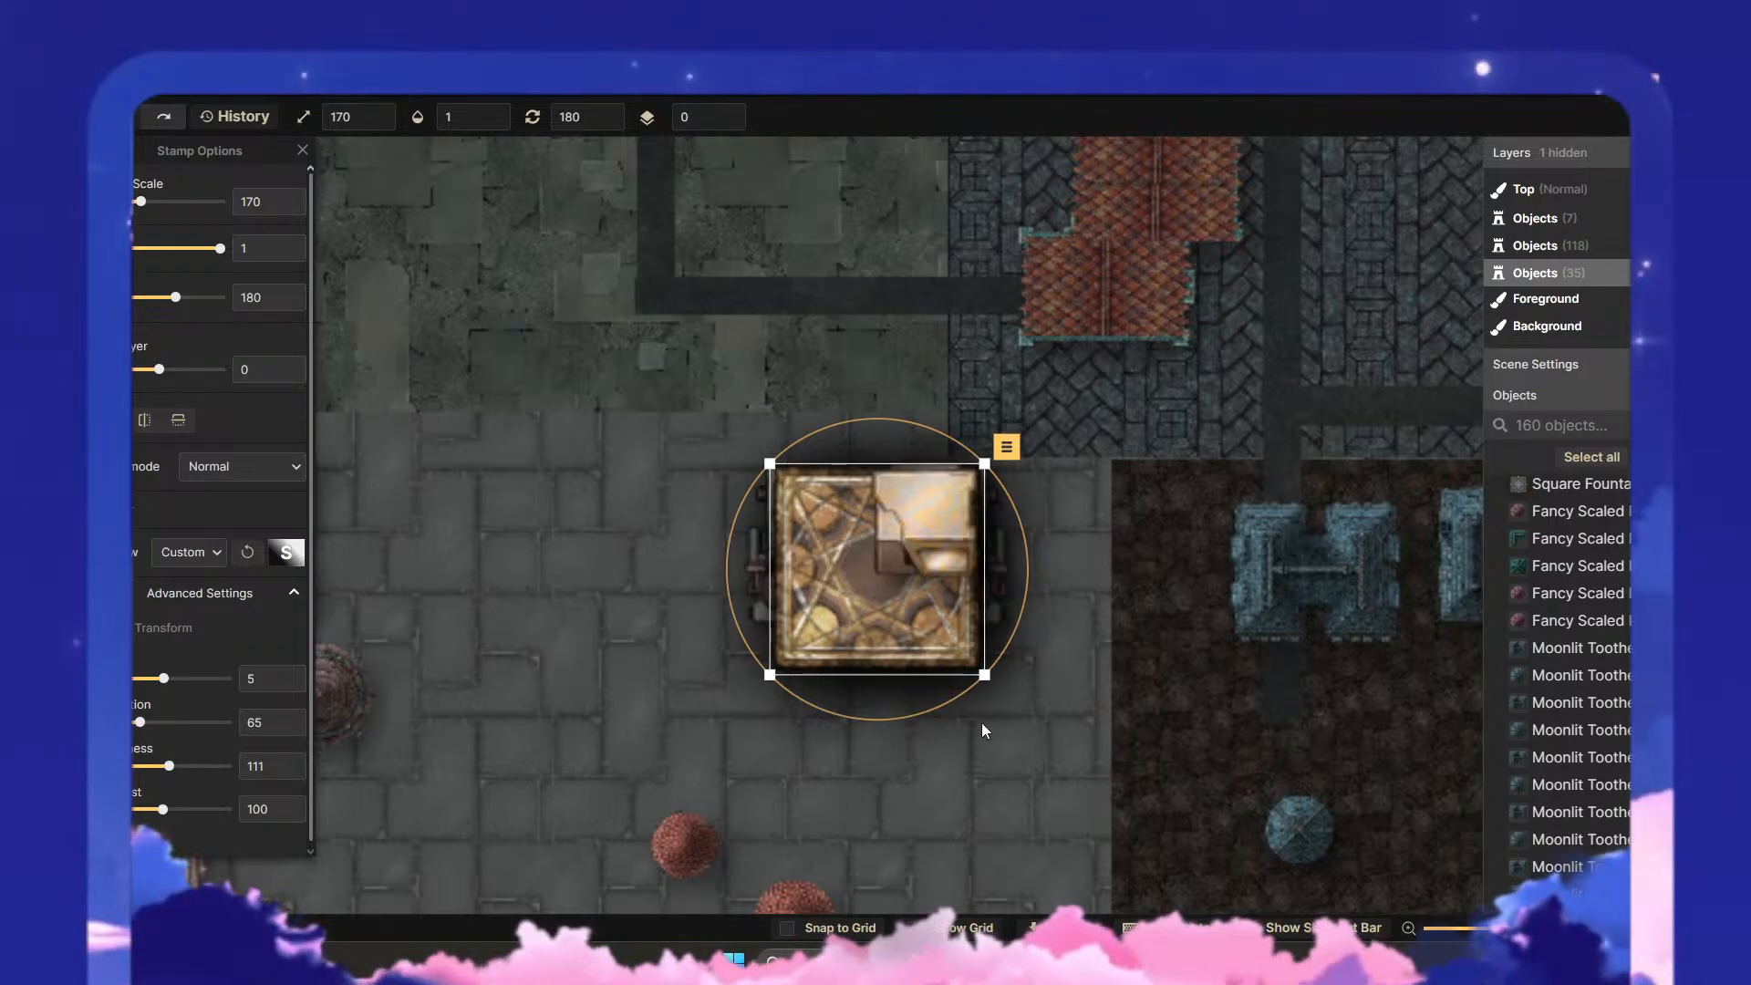
- Scale the upper puzzle box down to 161 and recentre it and the medical counter over the lower copy
left_click_drag(769, 463, 811, 446)
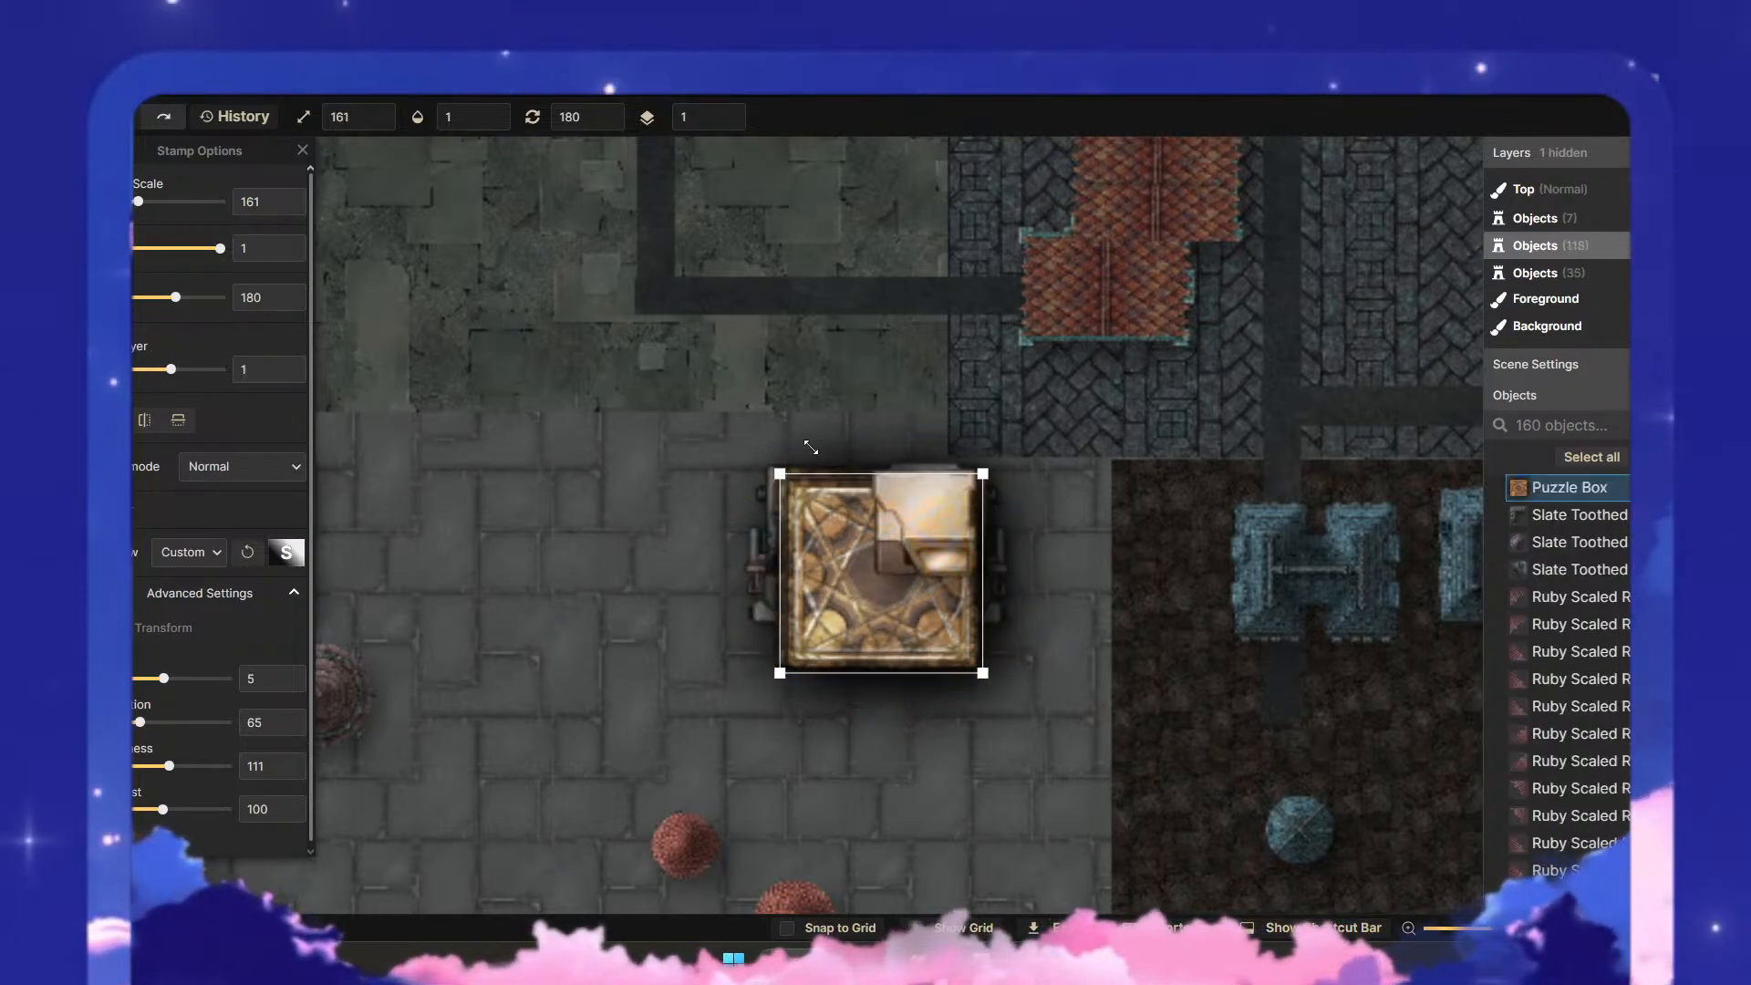
left_click_drag(858, 628, 895, 618)
left_click(995, 727)
left_click(1018, 766)
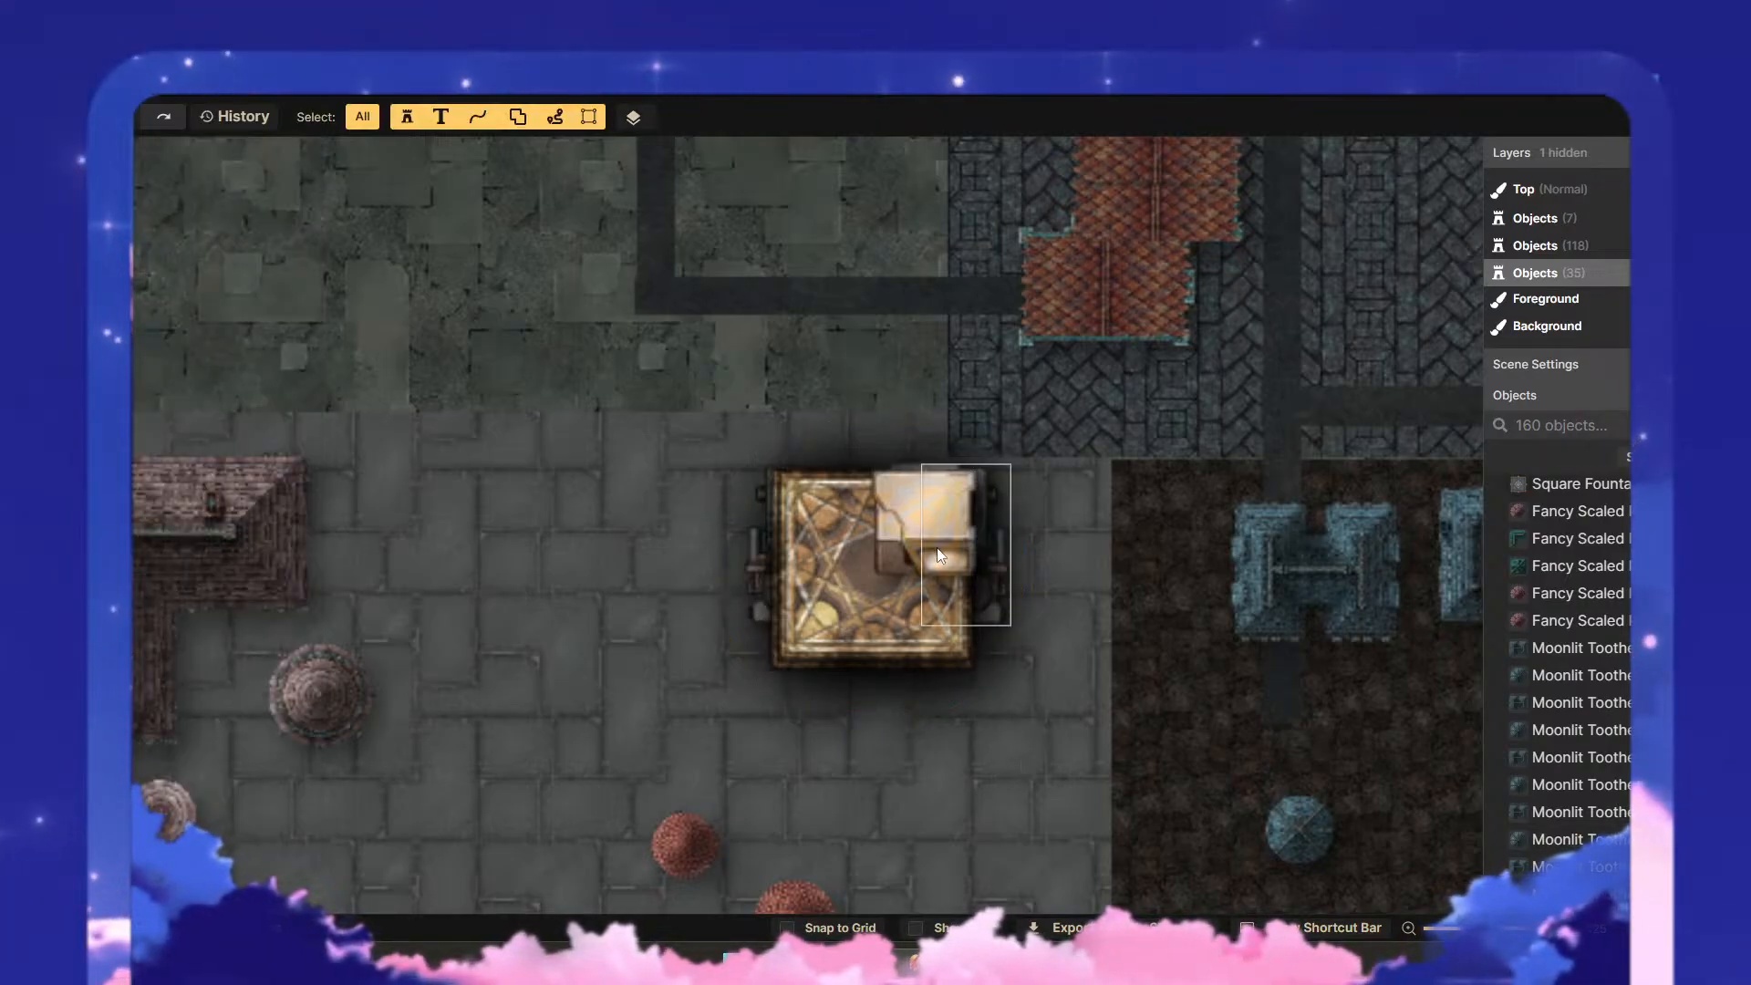
left_click_drag(919, 533, 921, 553)
left_click(1102, 774)
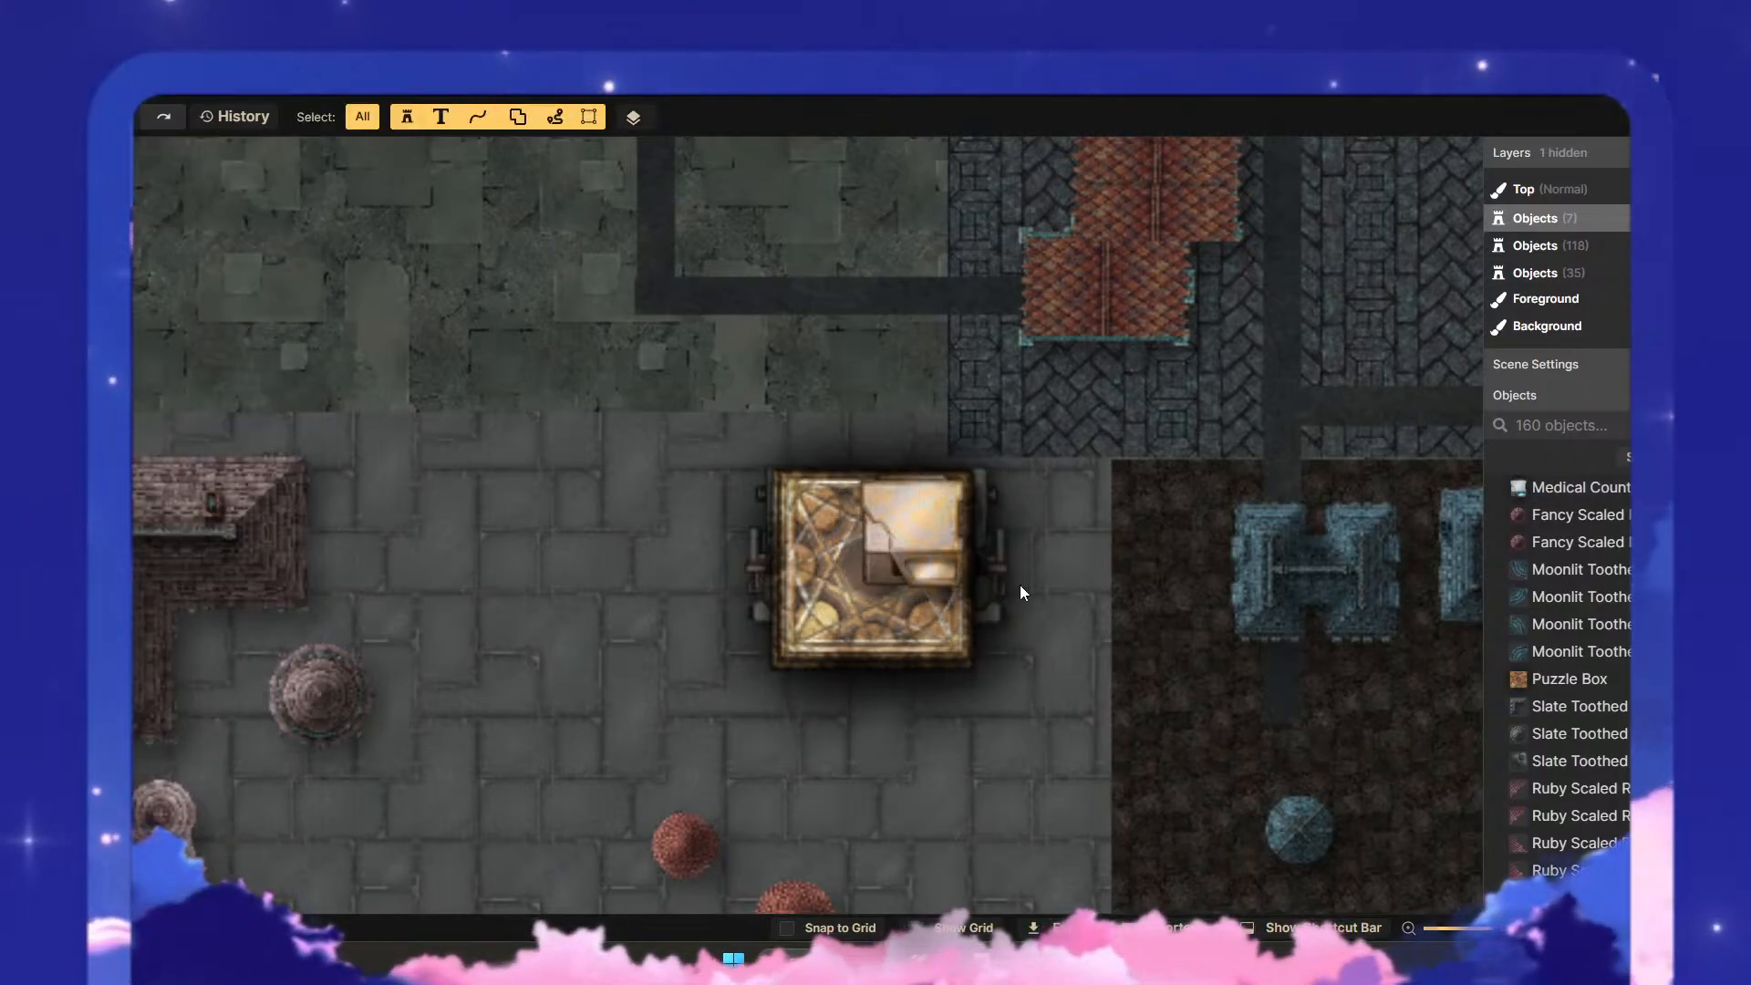
- Move the lower puzzle box out beside the original and stretch it to 116 horizontally and 169 vertically
left_click(892, 637)
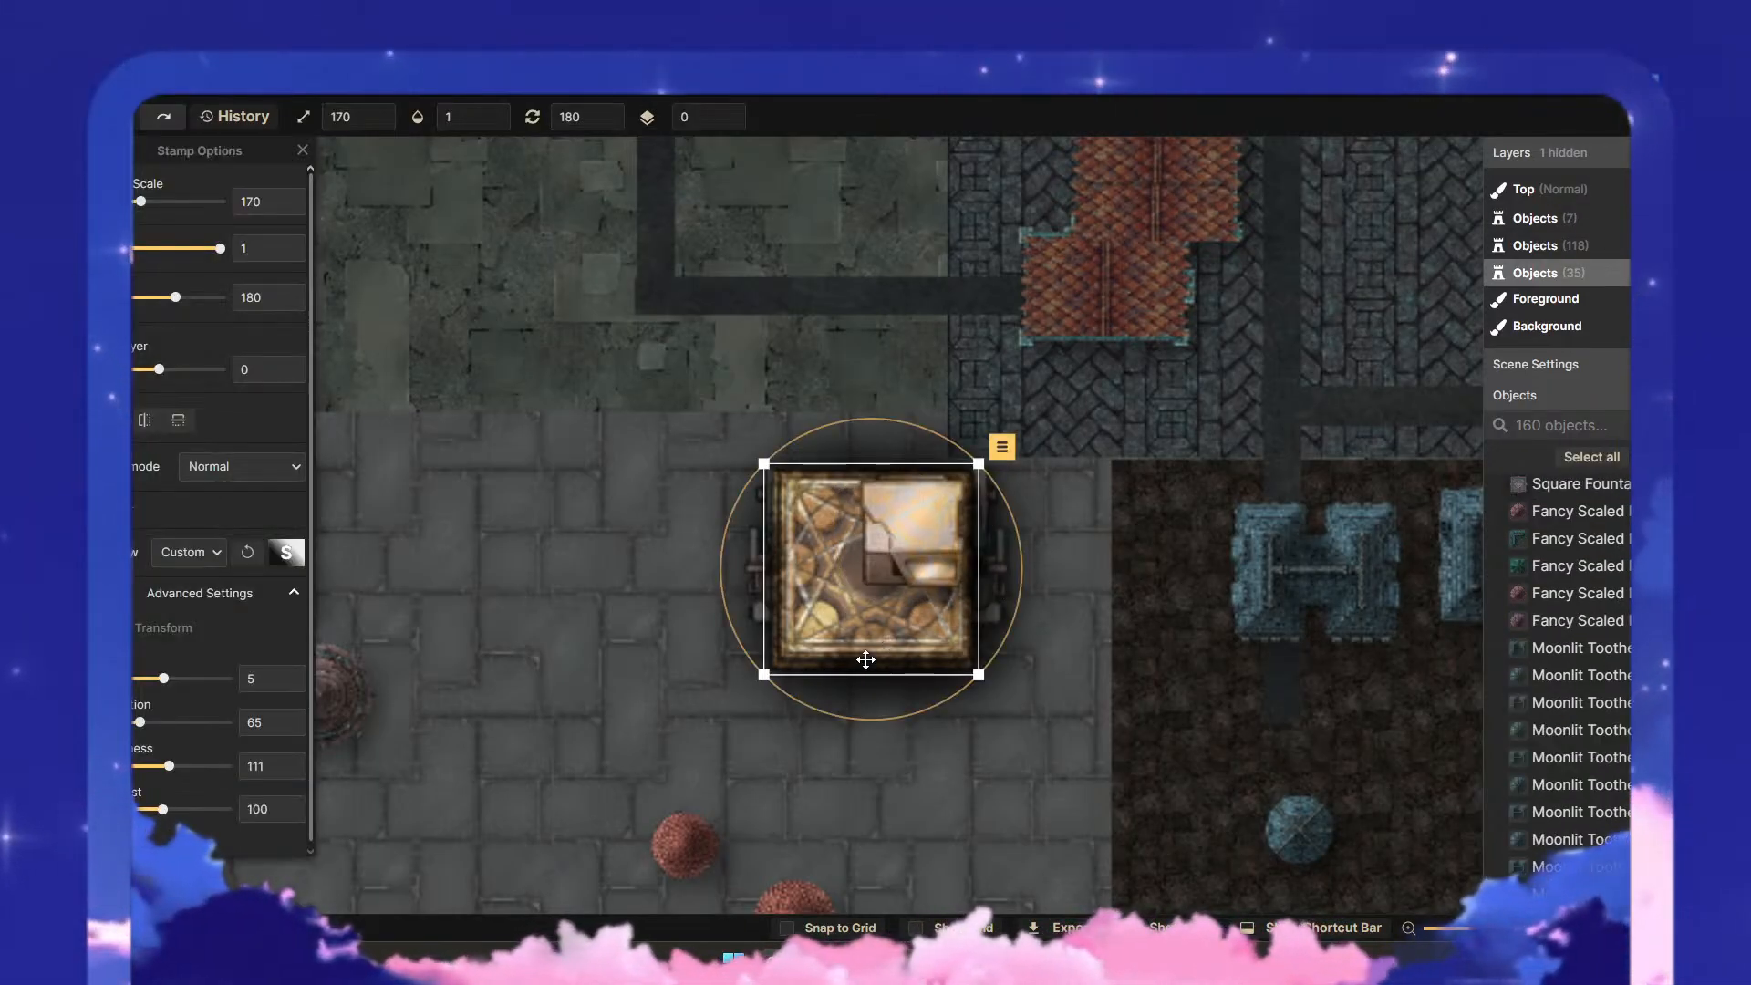
left_click(865, 661)
left_click(865, 666)
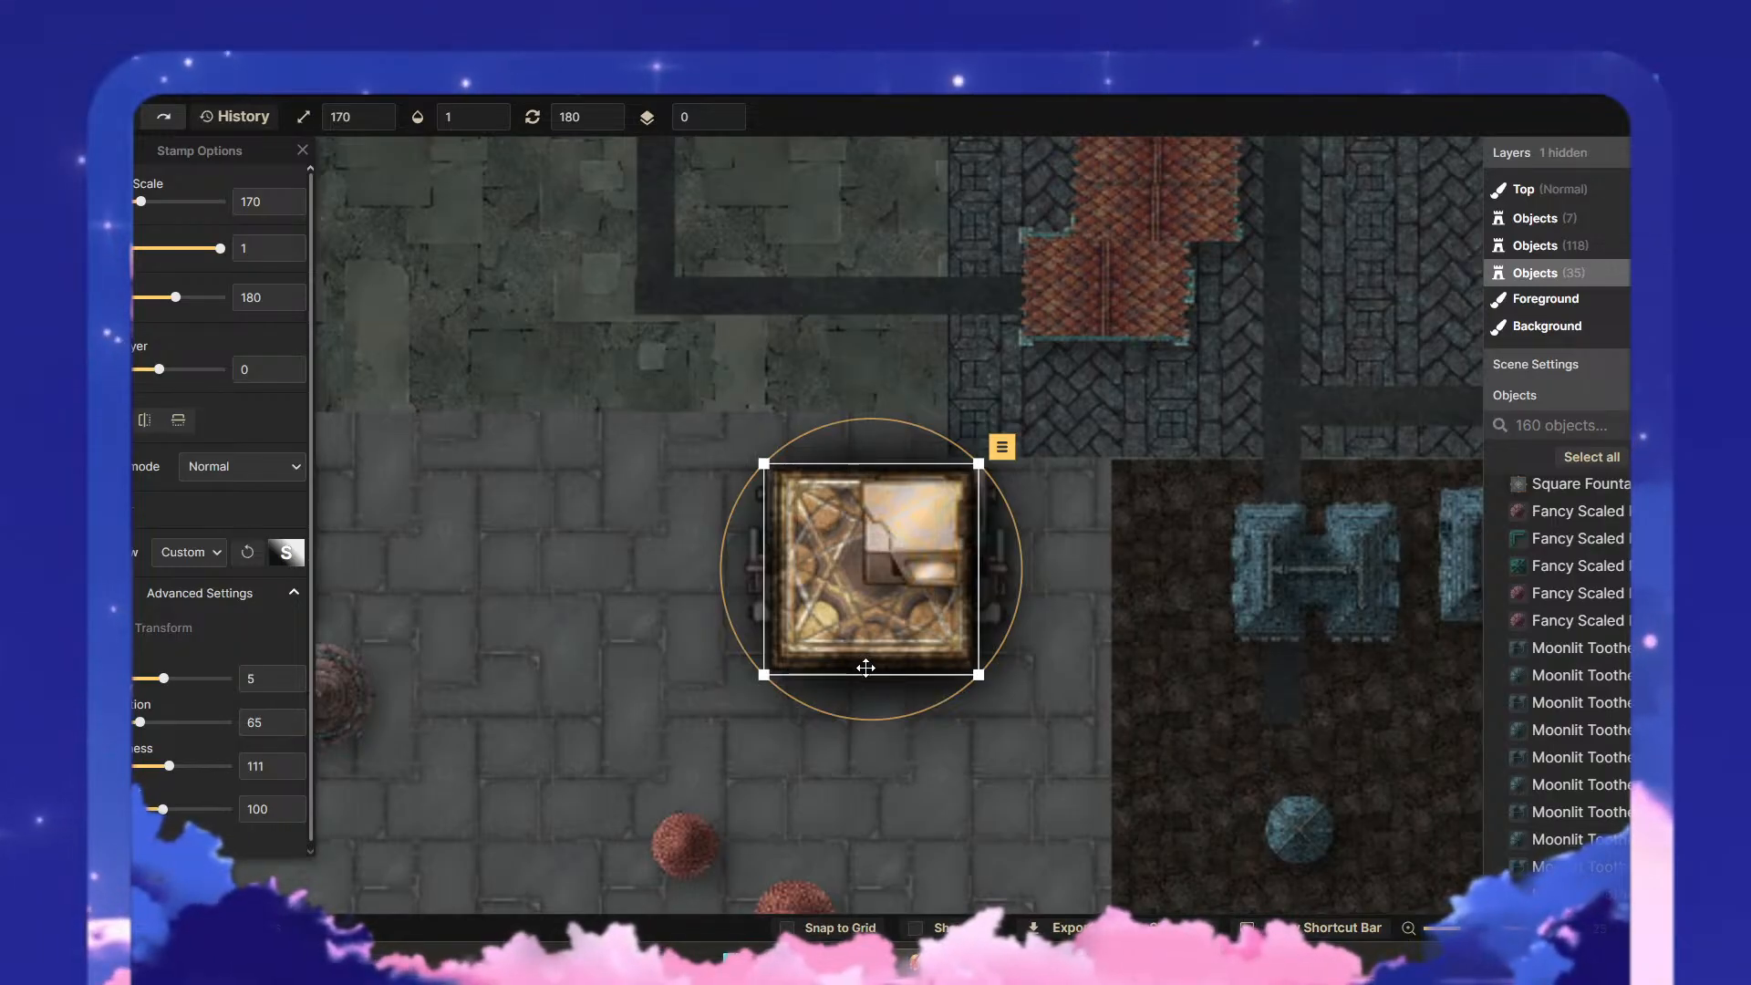
left_click_drag(866, 666, 552, 676)
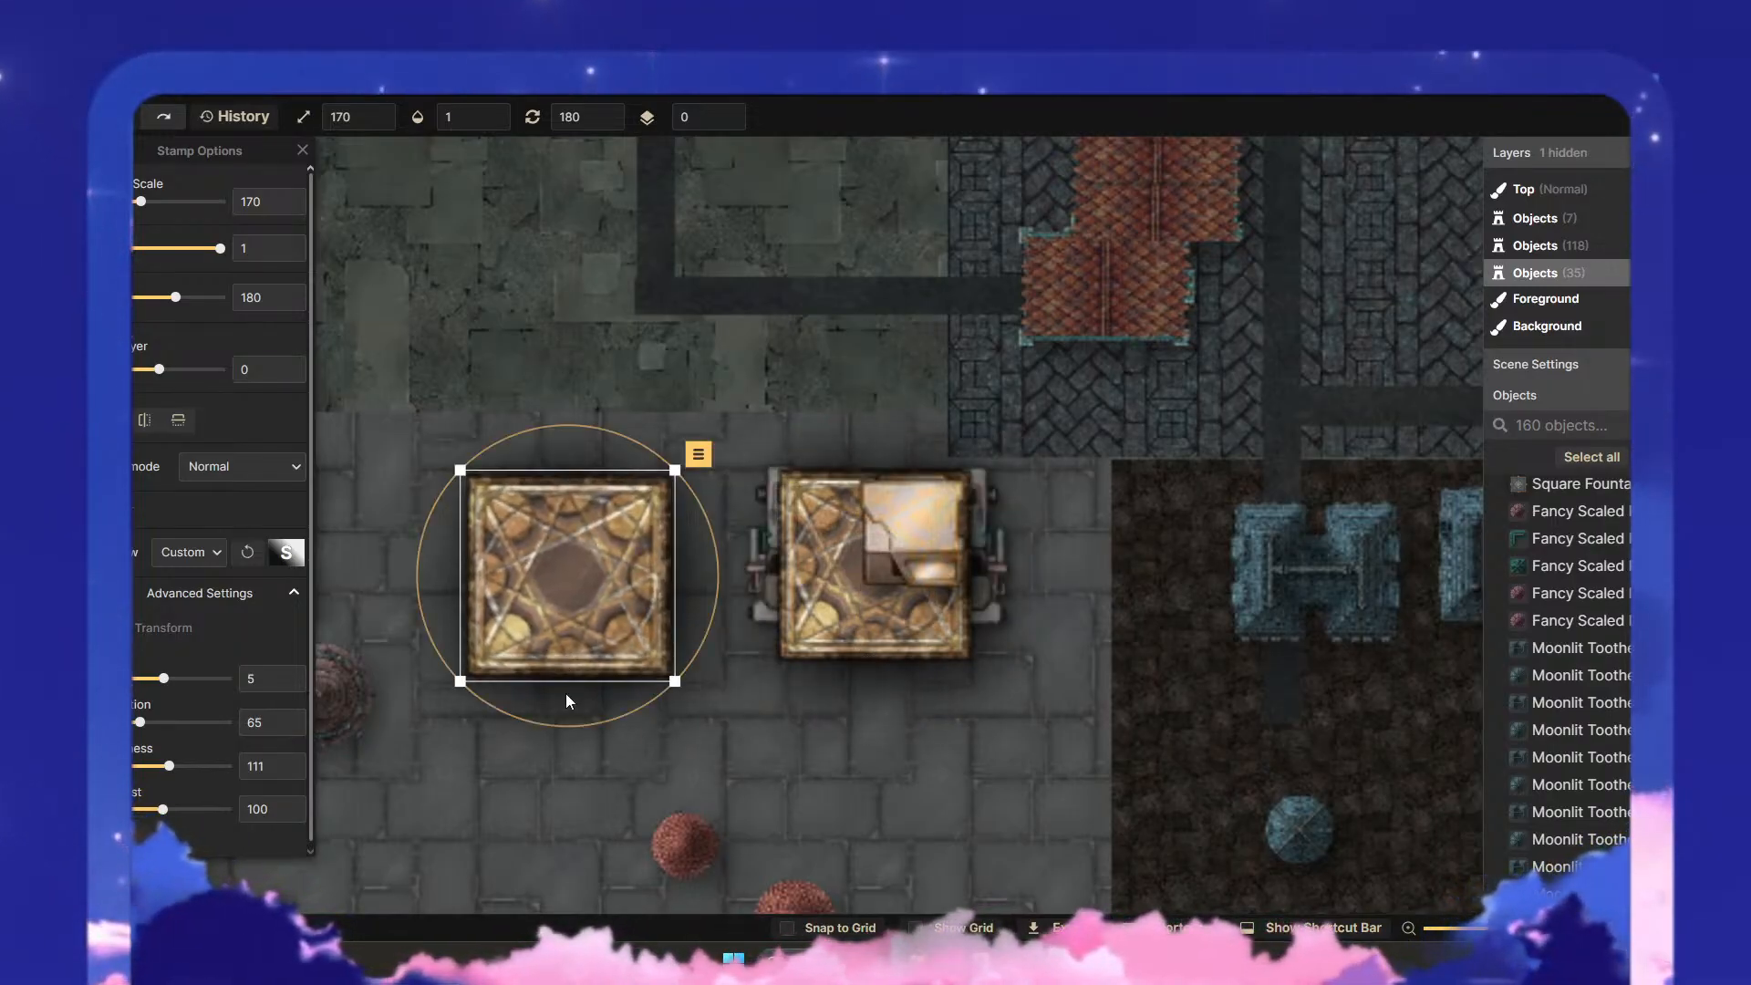
left_click(173, 629)
left_click_drag(194, 686, 201, 733)
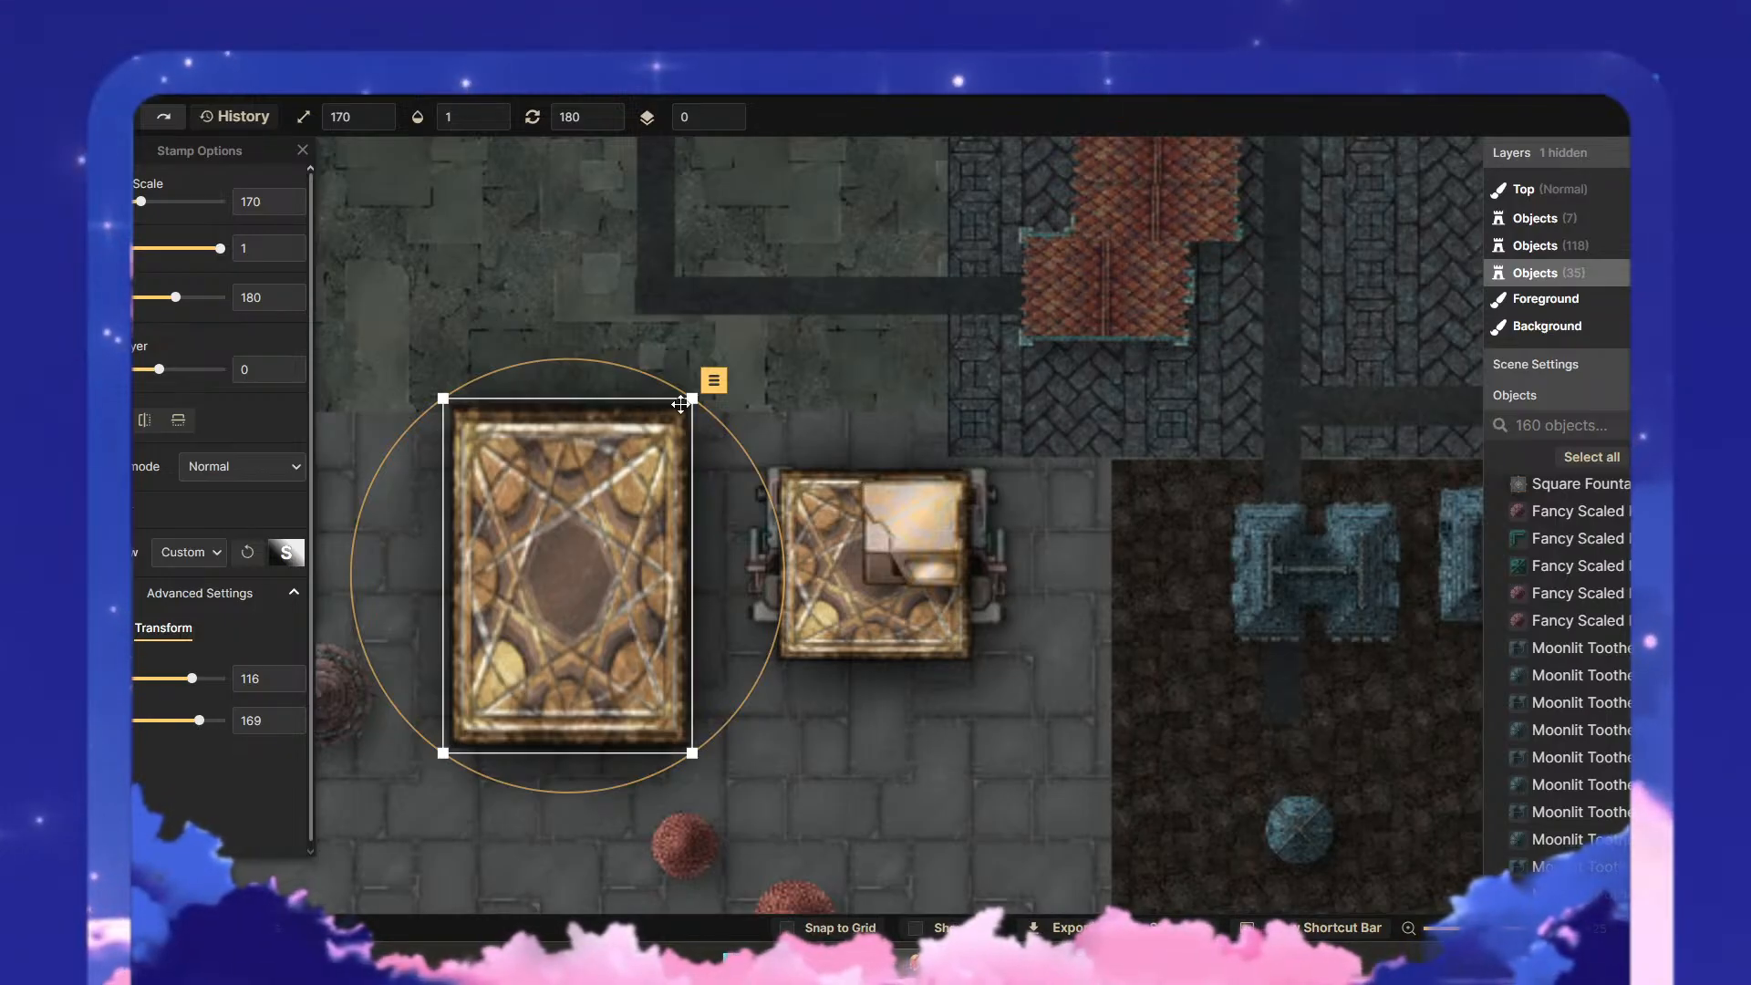
- Try the stretched puzzle box at scales 67 and 104 with horizontal stretches of 139 and 73, positioning it beneath the original
left_click_drag(693, 398, 543, 613)
left_click_drag(507, 700, 623, 566)
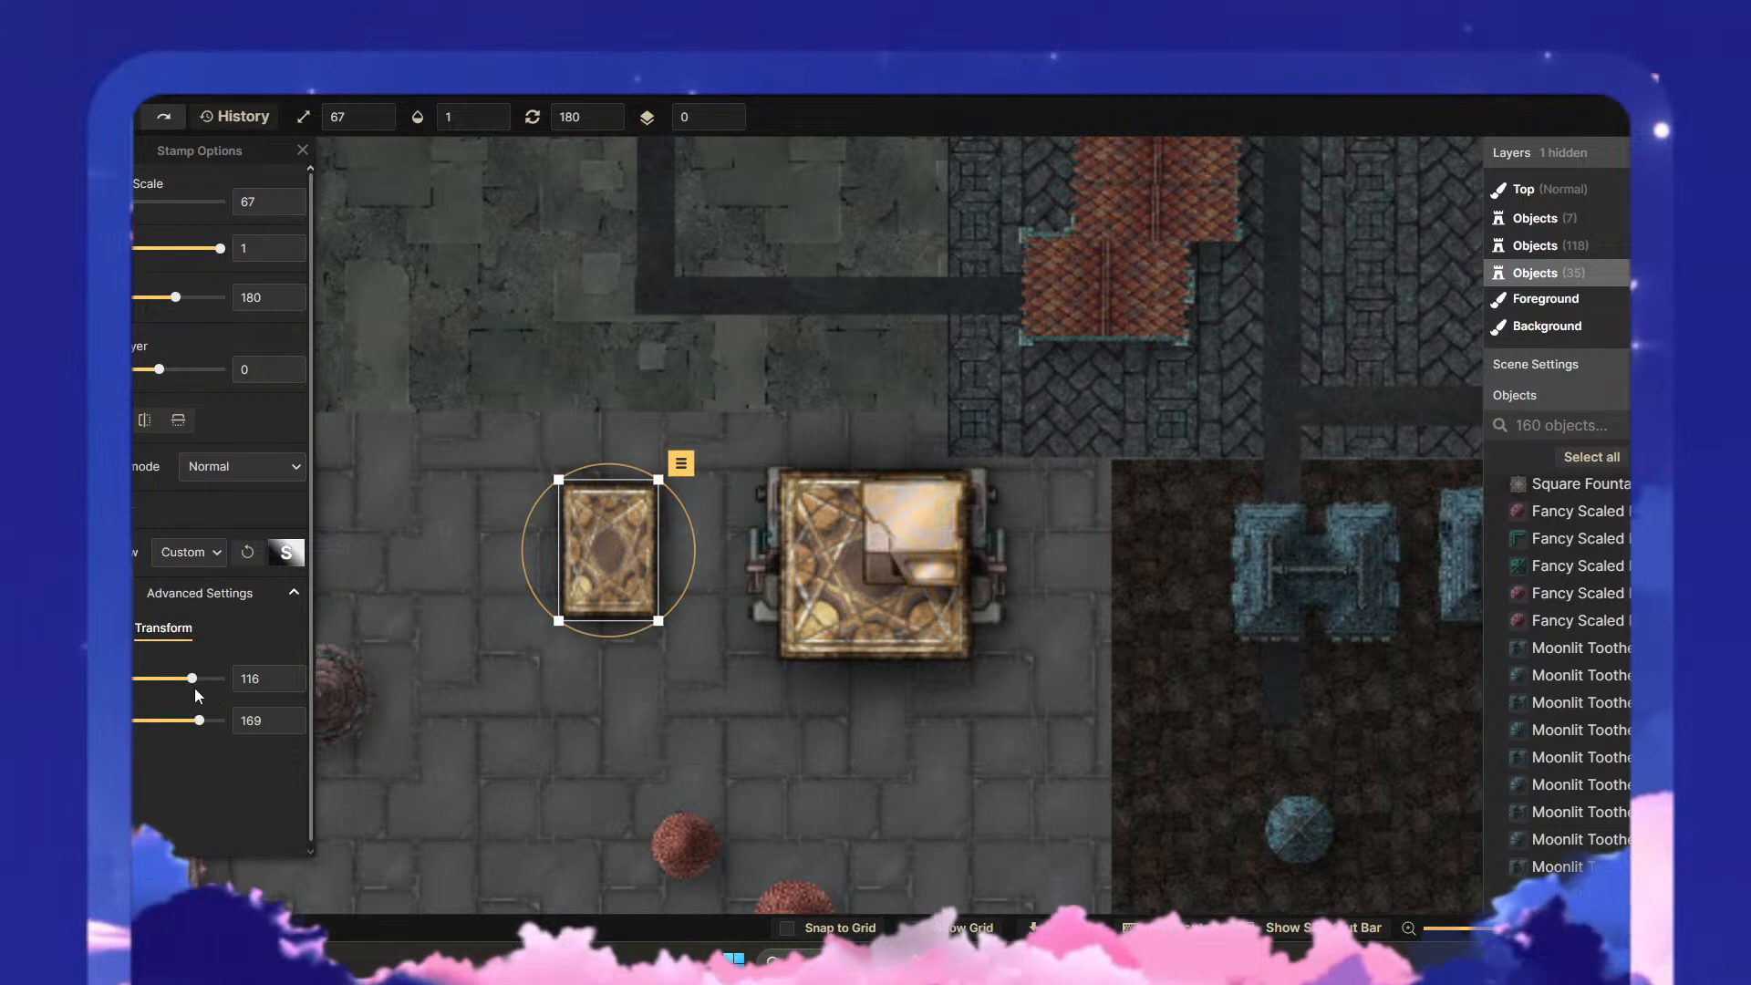
mouse_move(194, 684)
left_mouse_down()
mouse_move(171, 690)
mouse_move(211, 727)
mouse_move(193, 718)
mouse_move(185, 680)
mouse_move(197, 687)
left_mouse_up()
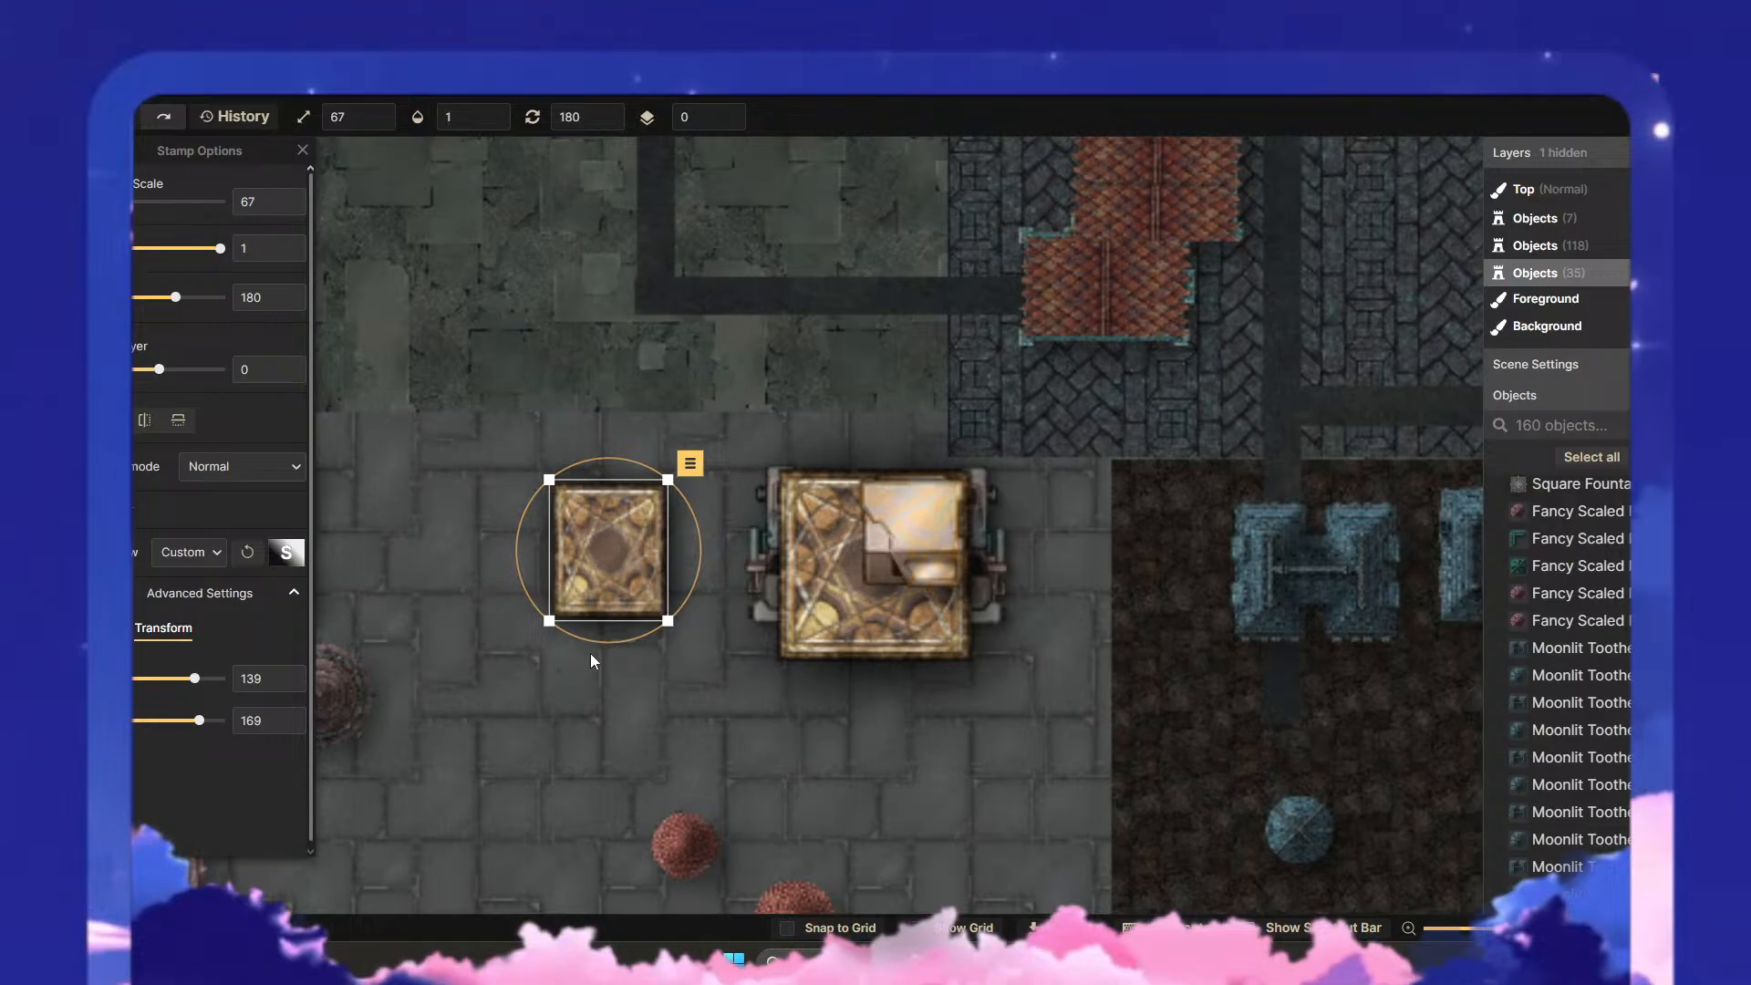
left_click_drag(672, 626, 877, 630)
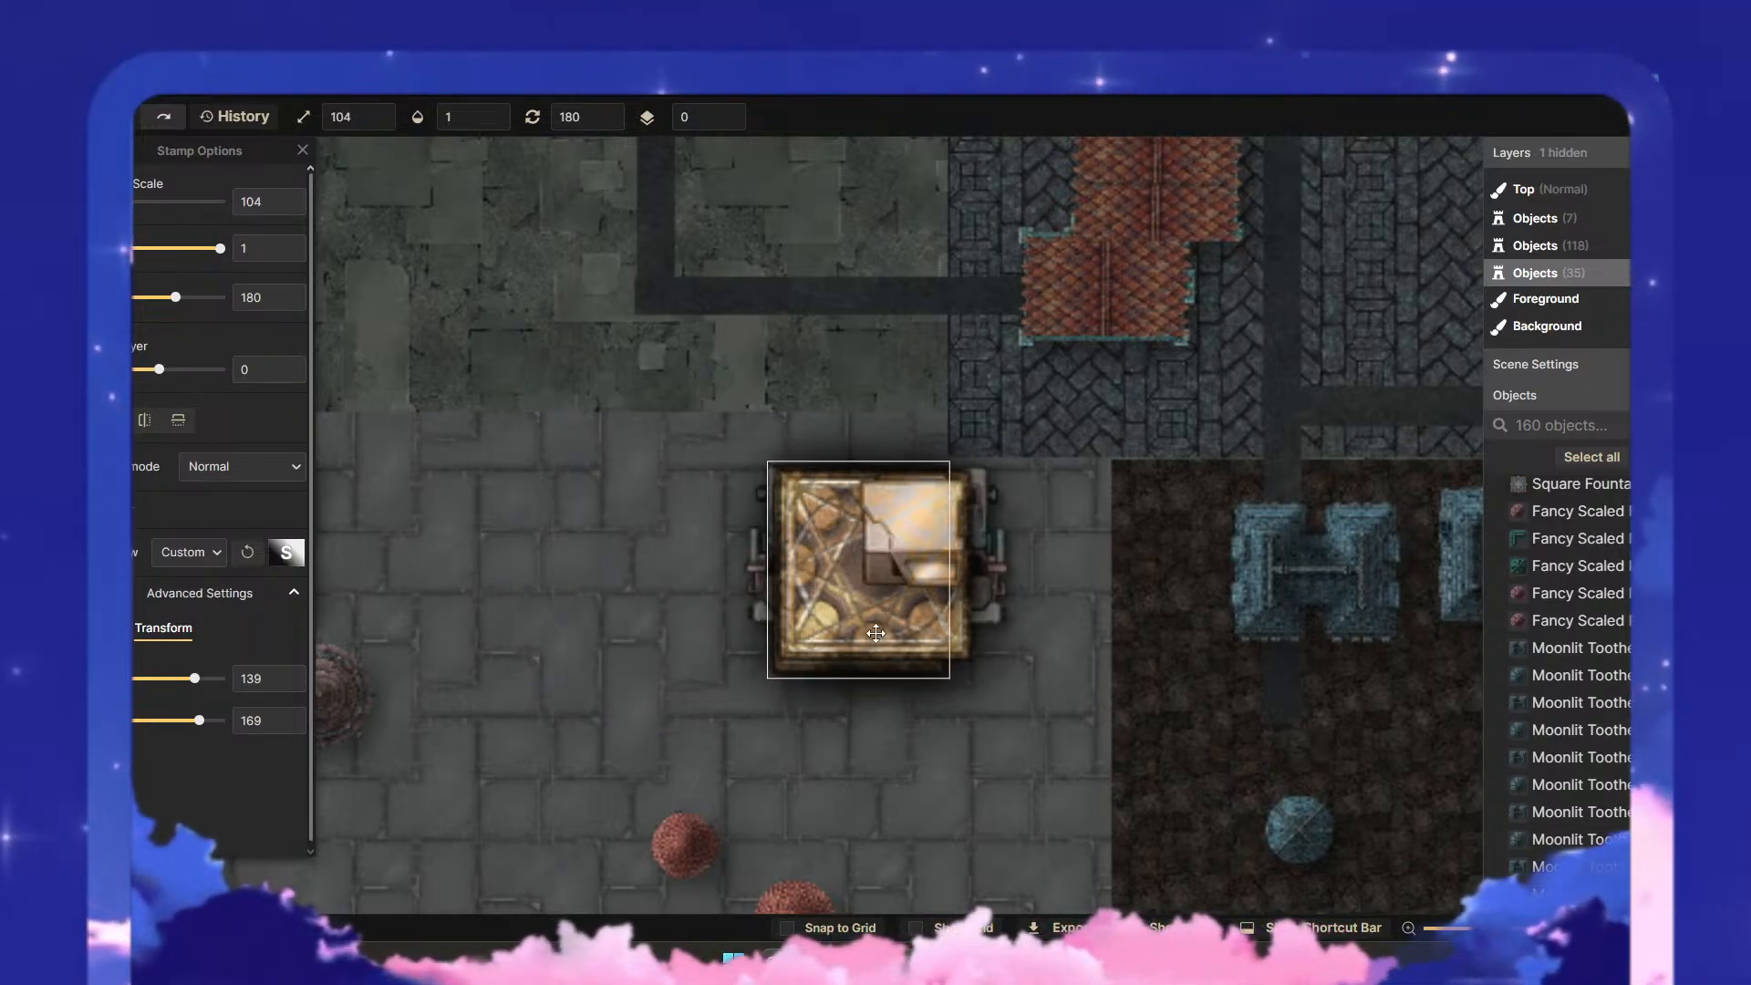
left_click_drag(195, 678, 184, 690)
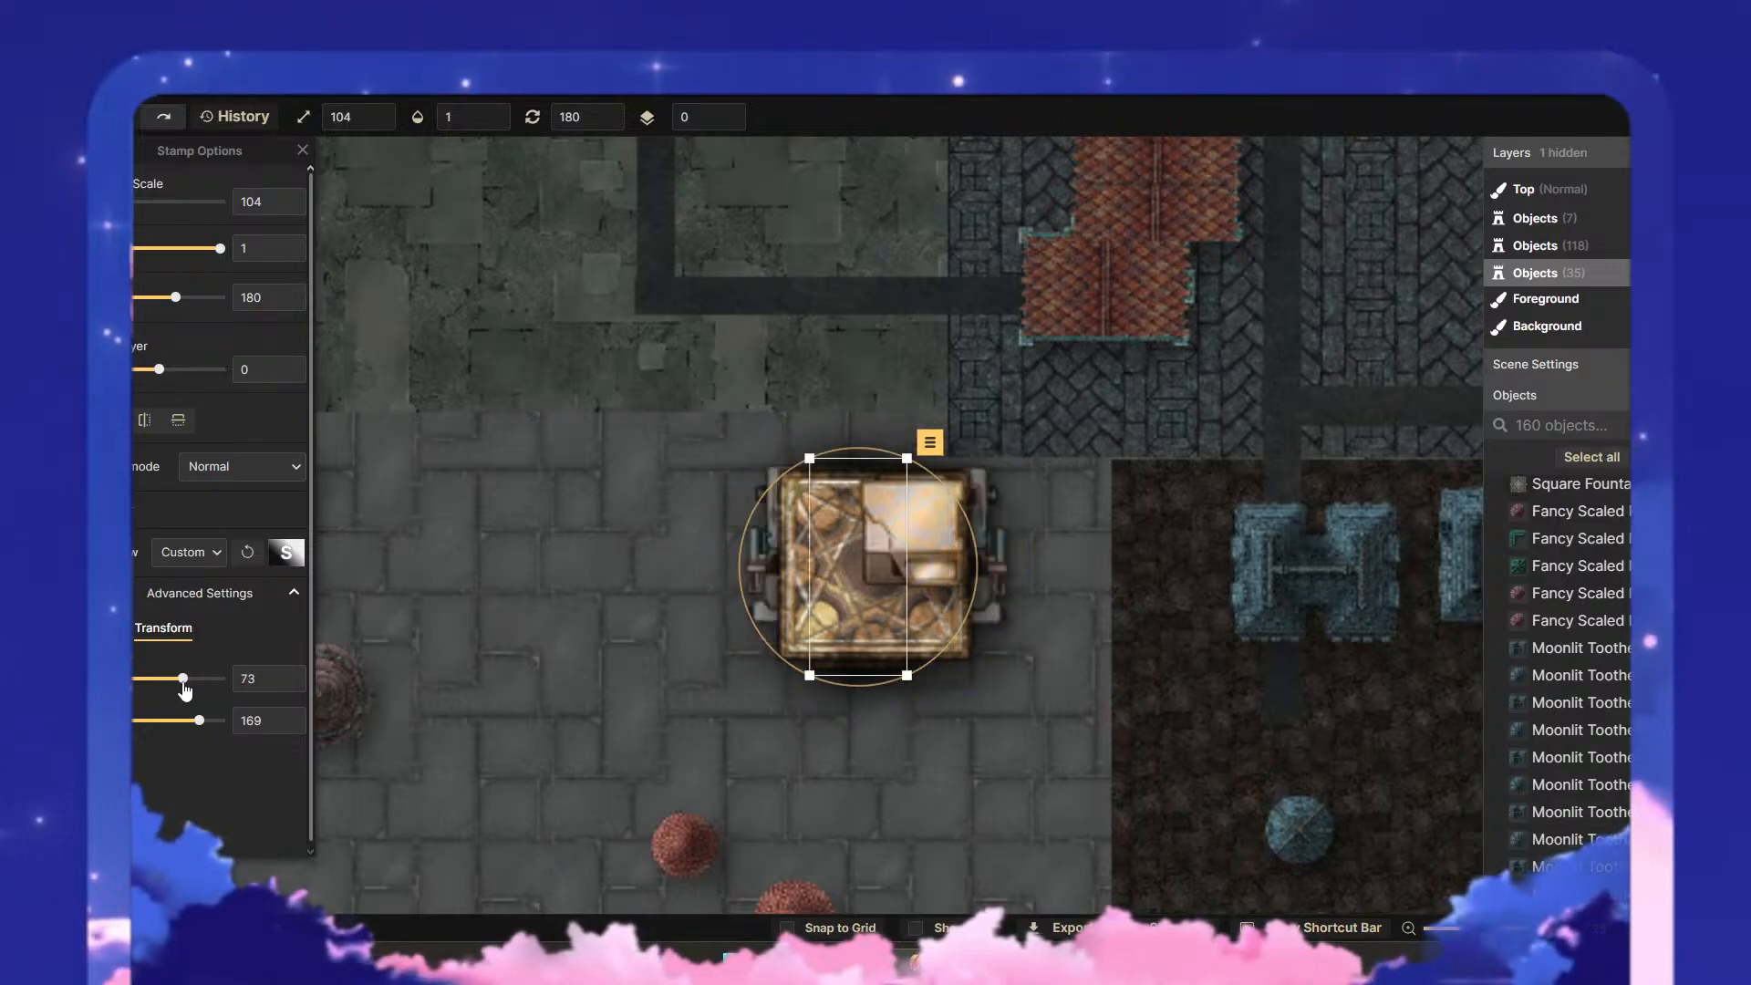
- Reset the lower puzzle box's stretch to 100 in both directions, scale it to 170 and align it beneath the upper box
type("10")
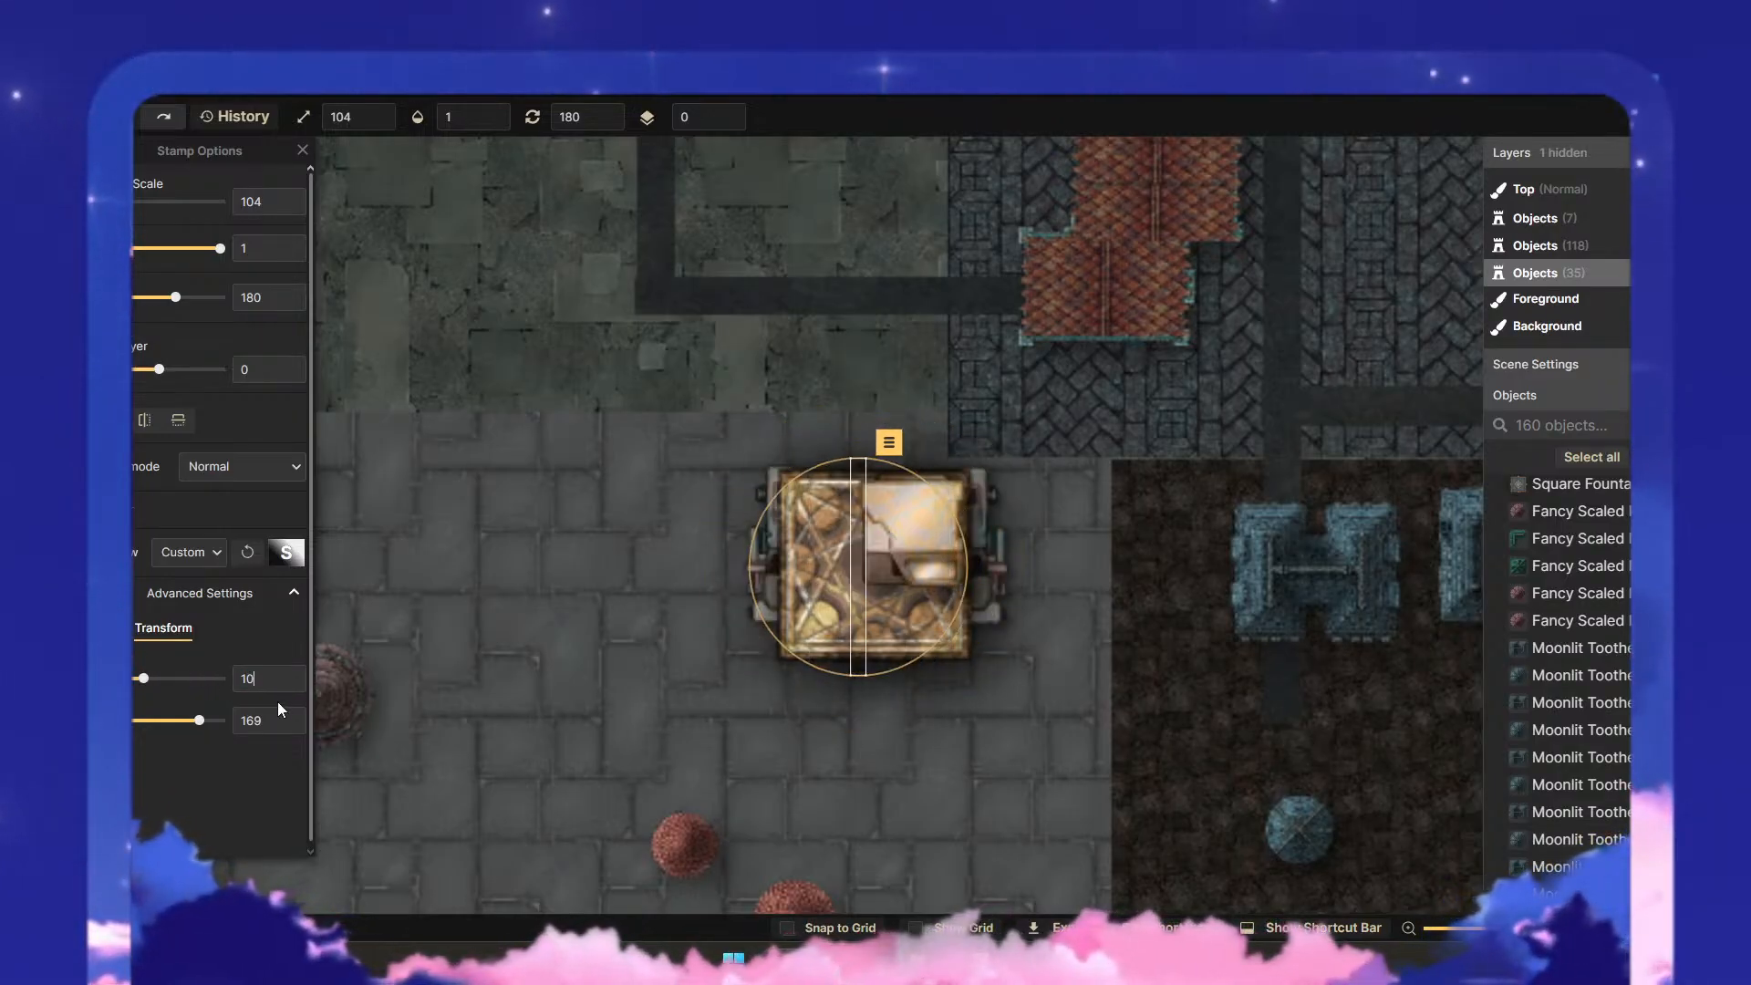
type("100")
key("shift+Tab")
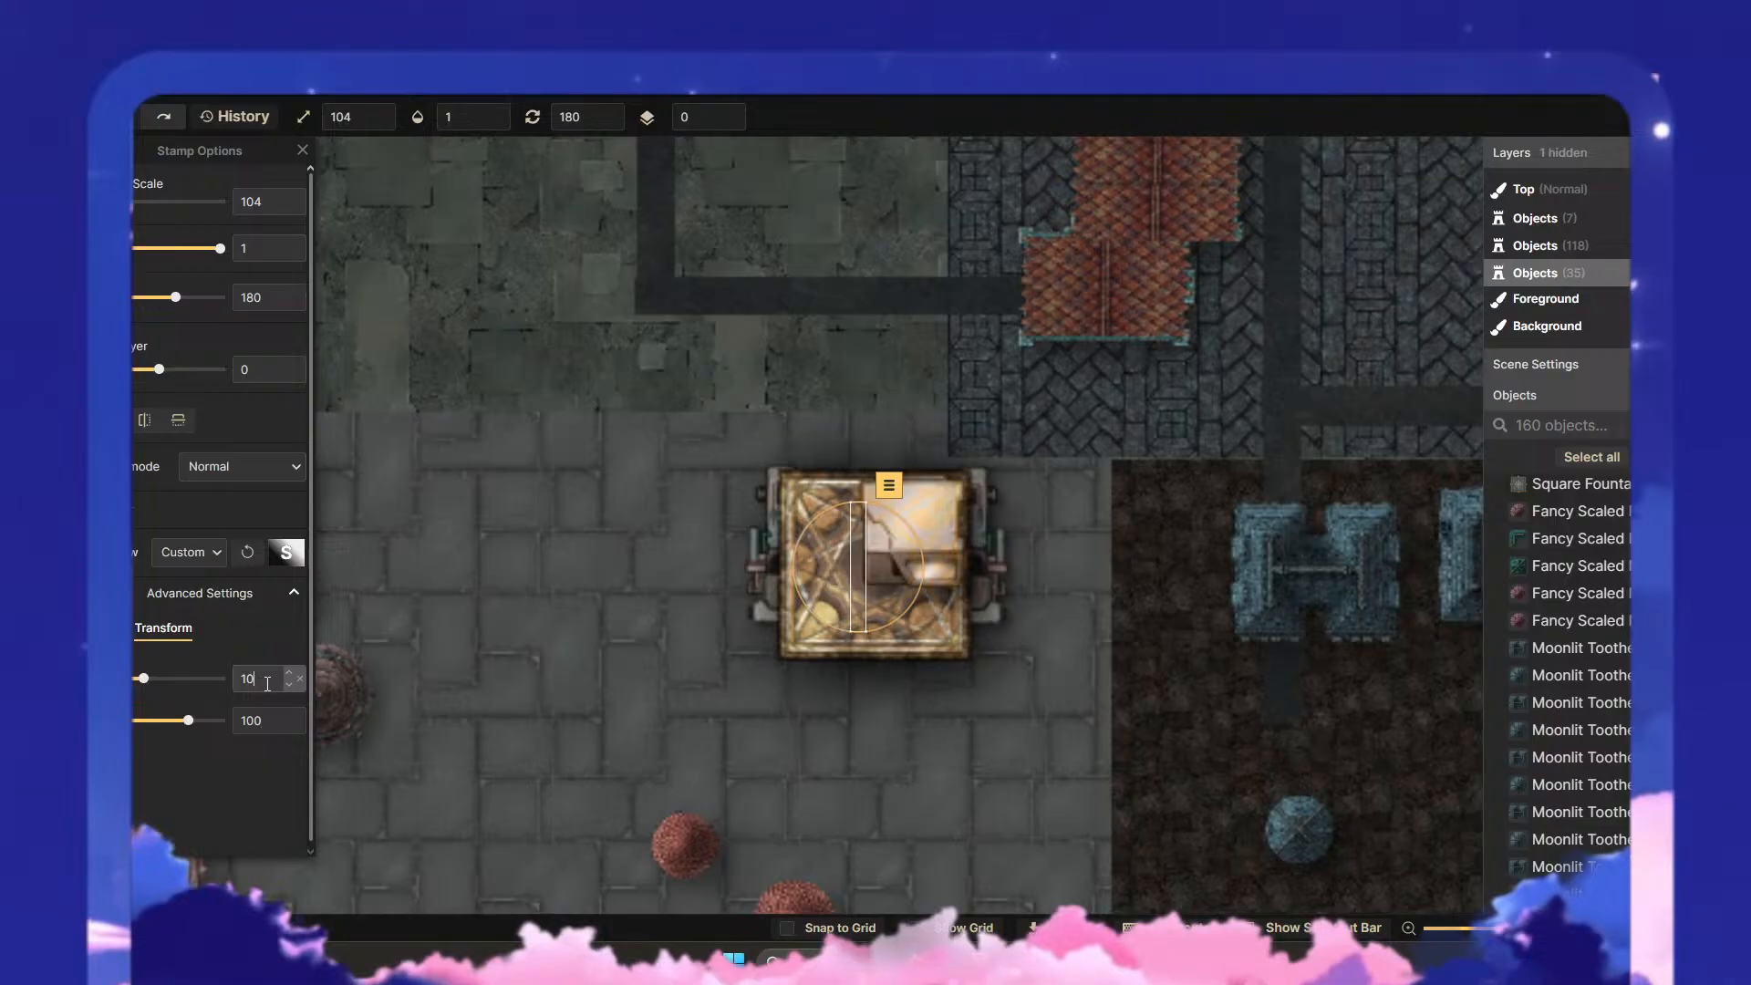
type("100")
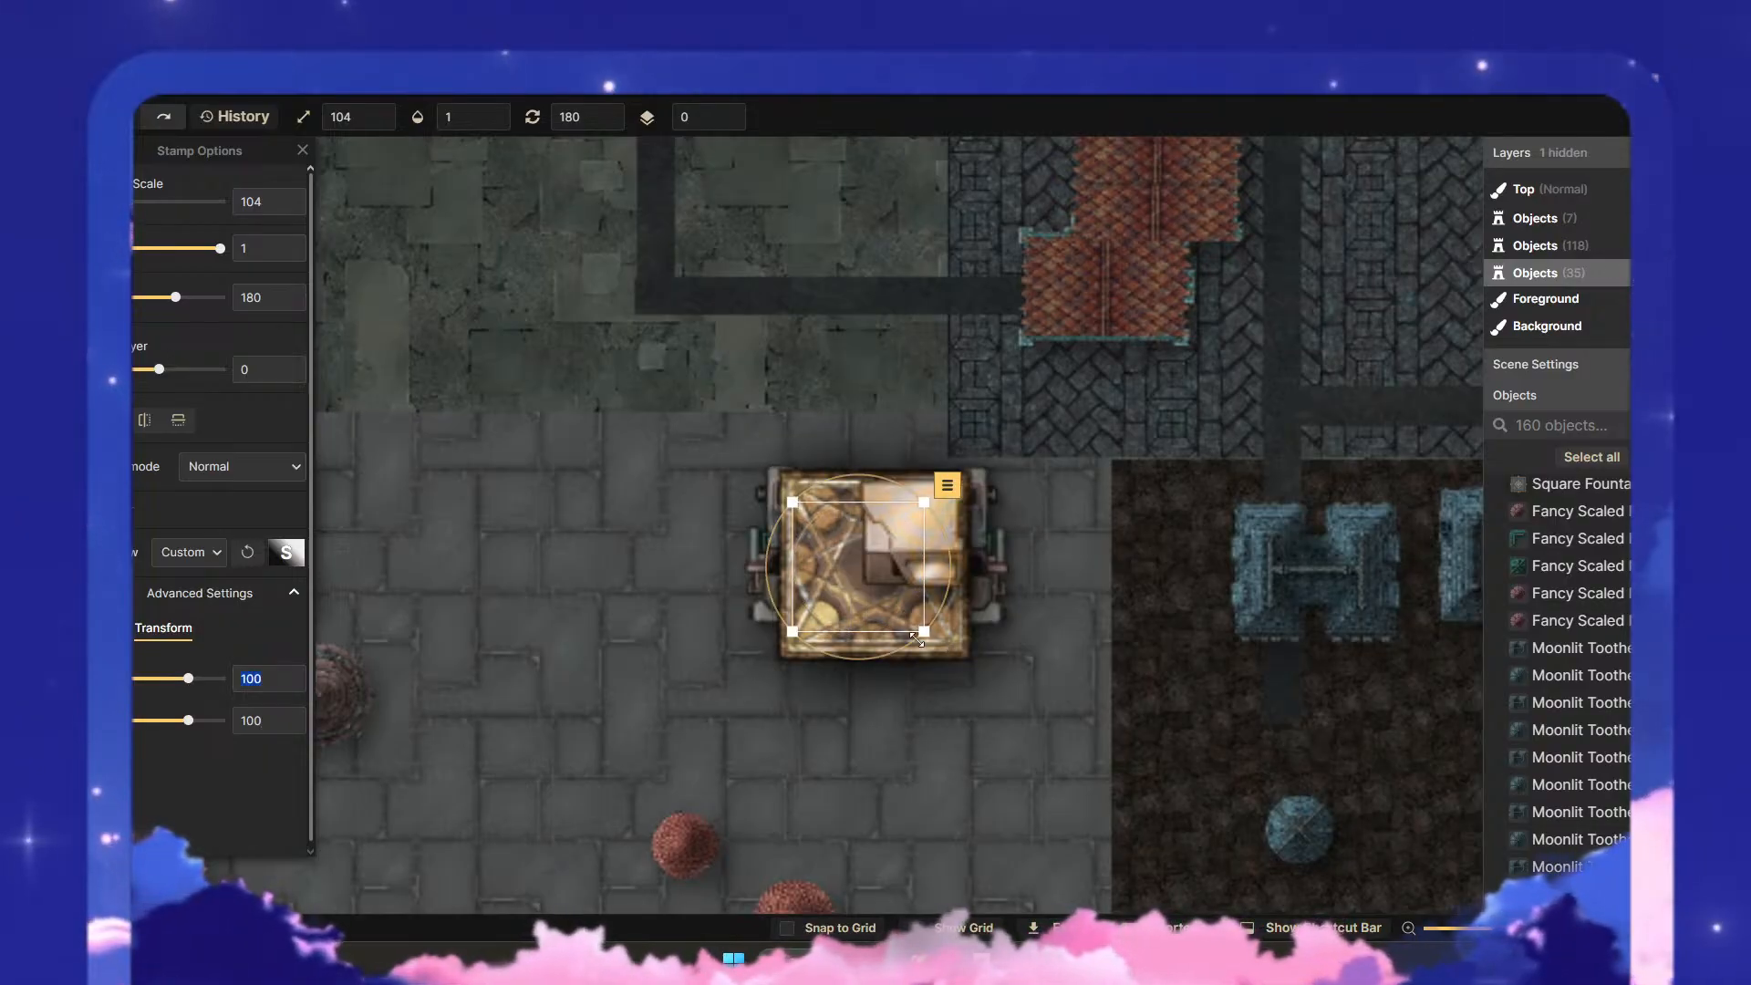
left_click_drag(927, 634, 1007, 714)
left_click_drag(917, 677, 919, 666)
left_click_drag(756, 682, 764, 676)
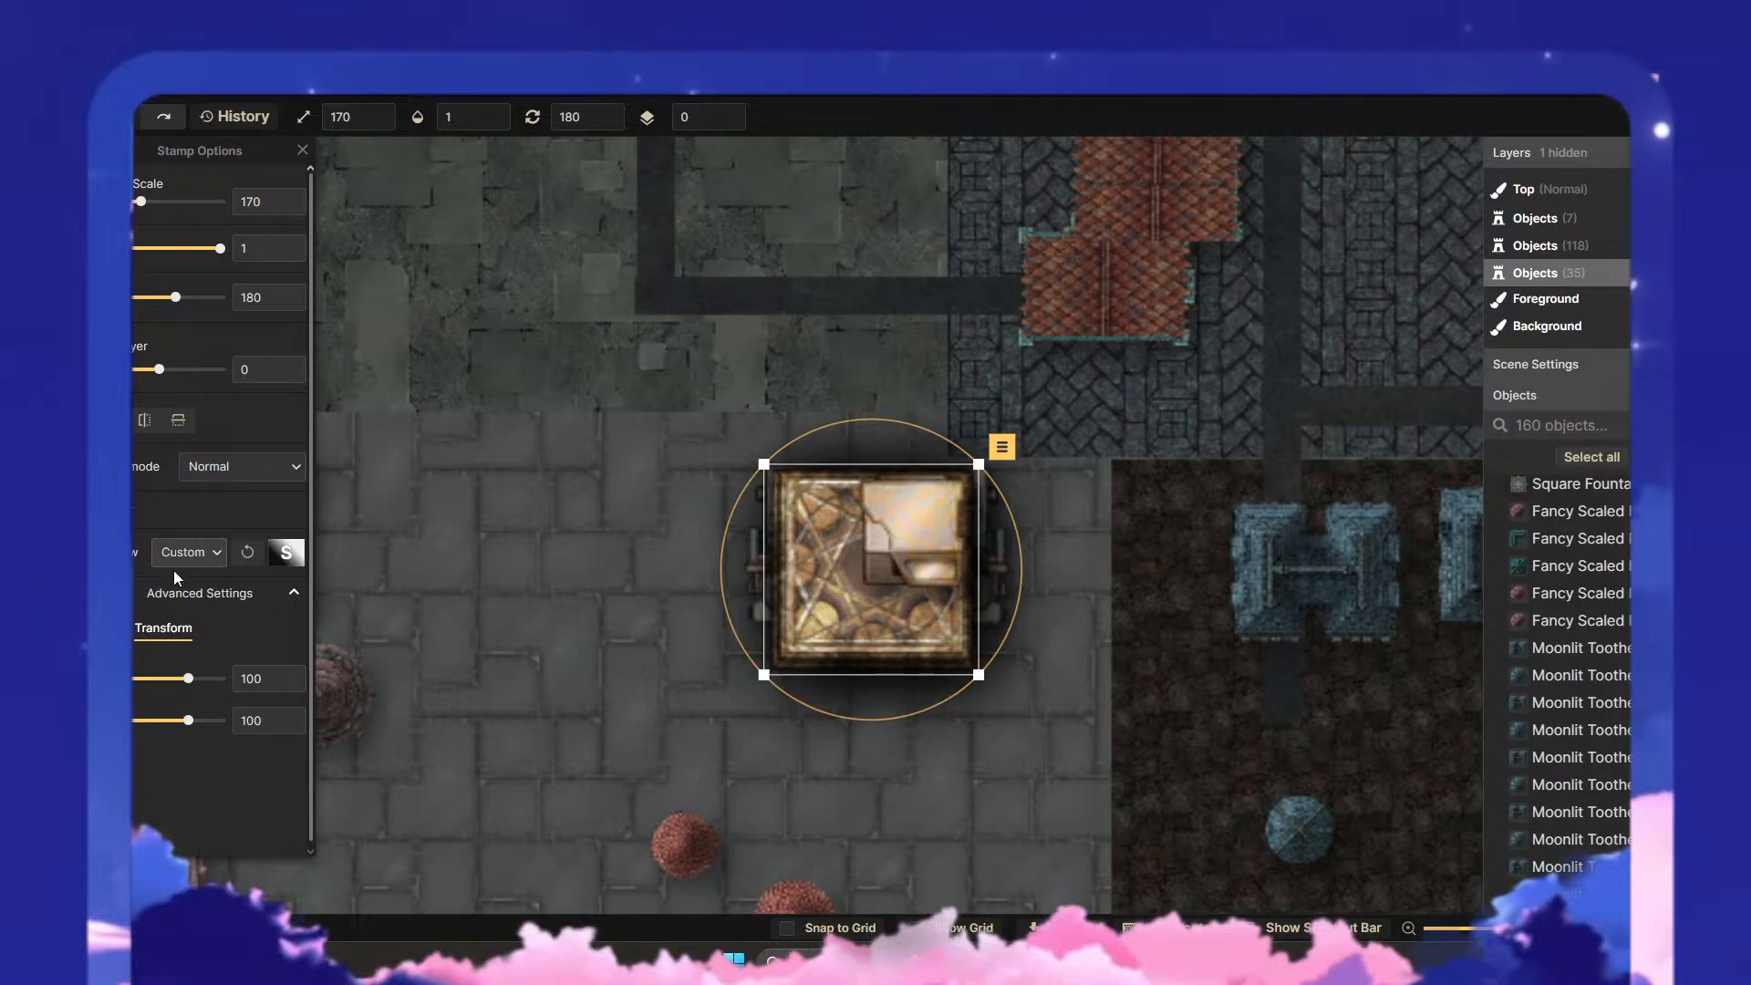
- Recolour the lower puzzle box with saturation 105 and brightness 81
left_click(108, 628)
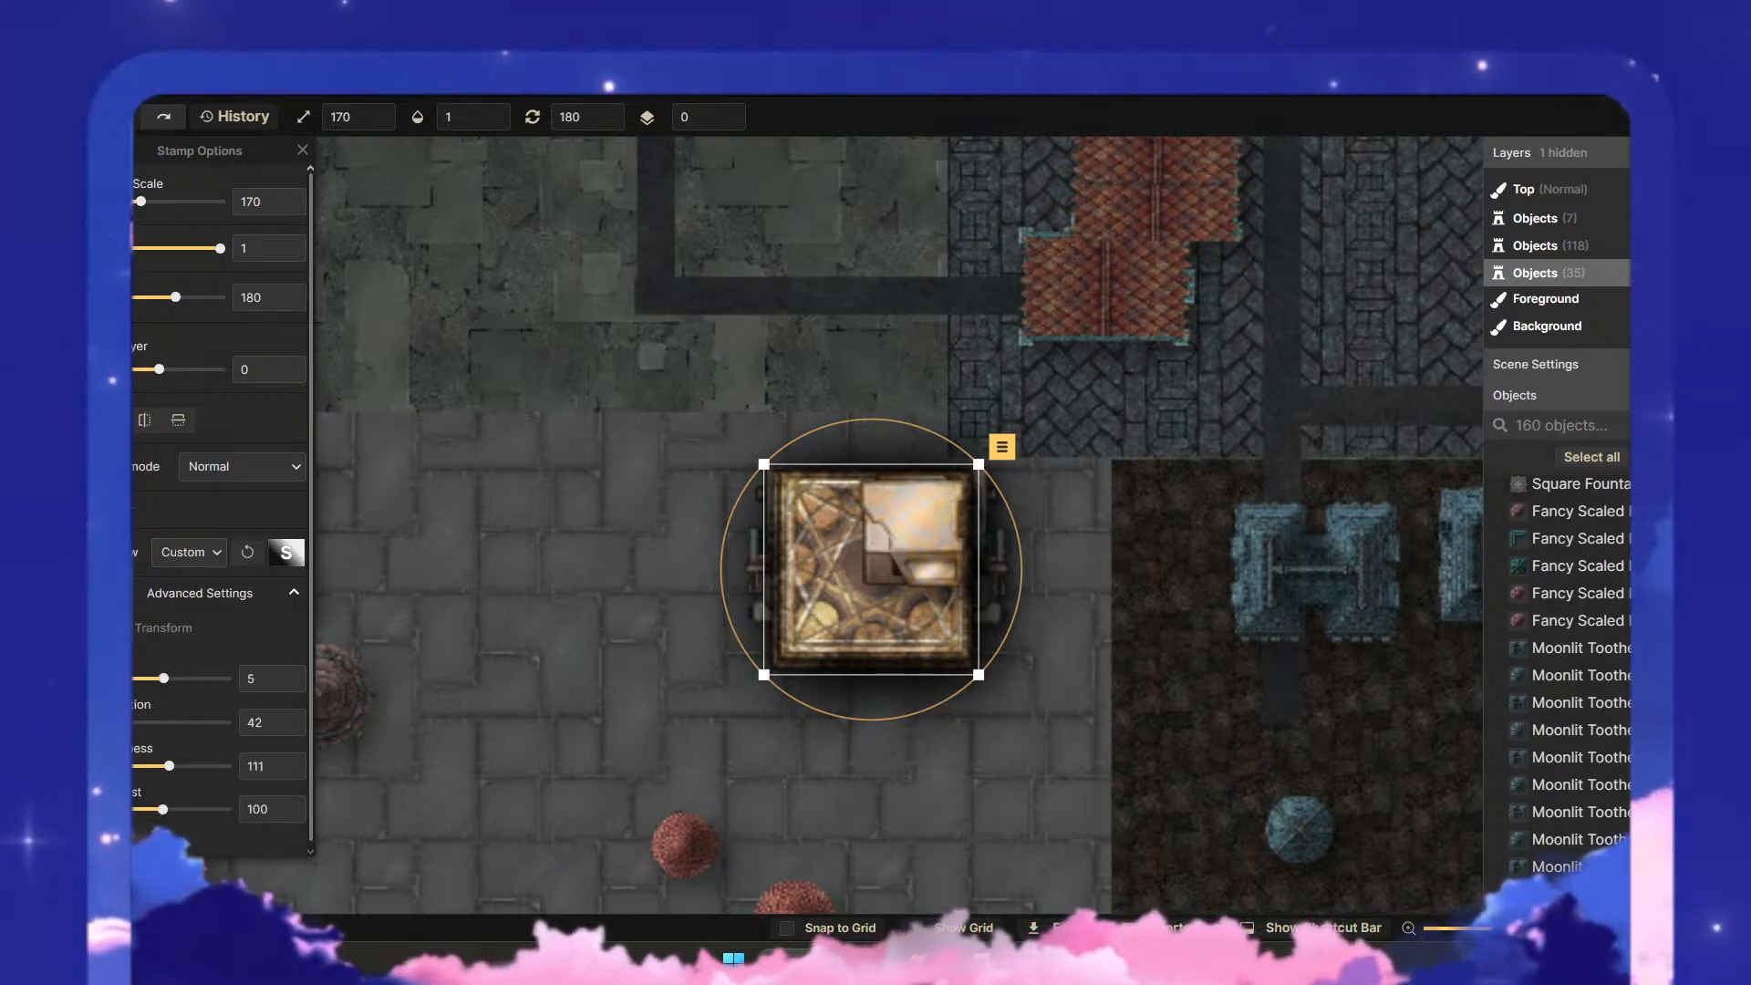
left_click_drag(102, 722, 153, 769)
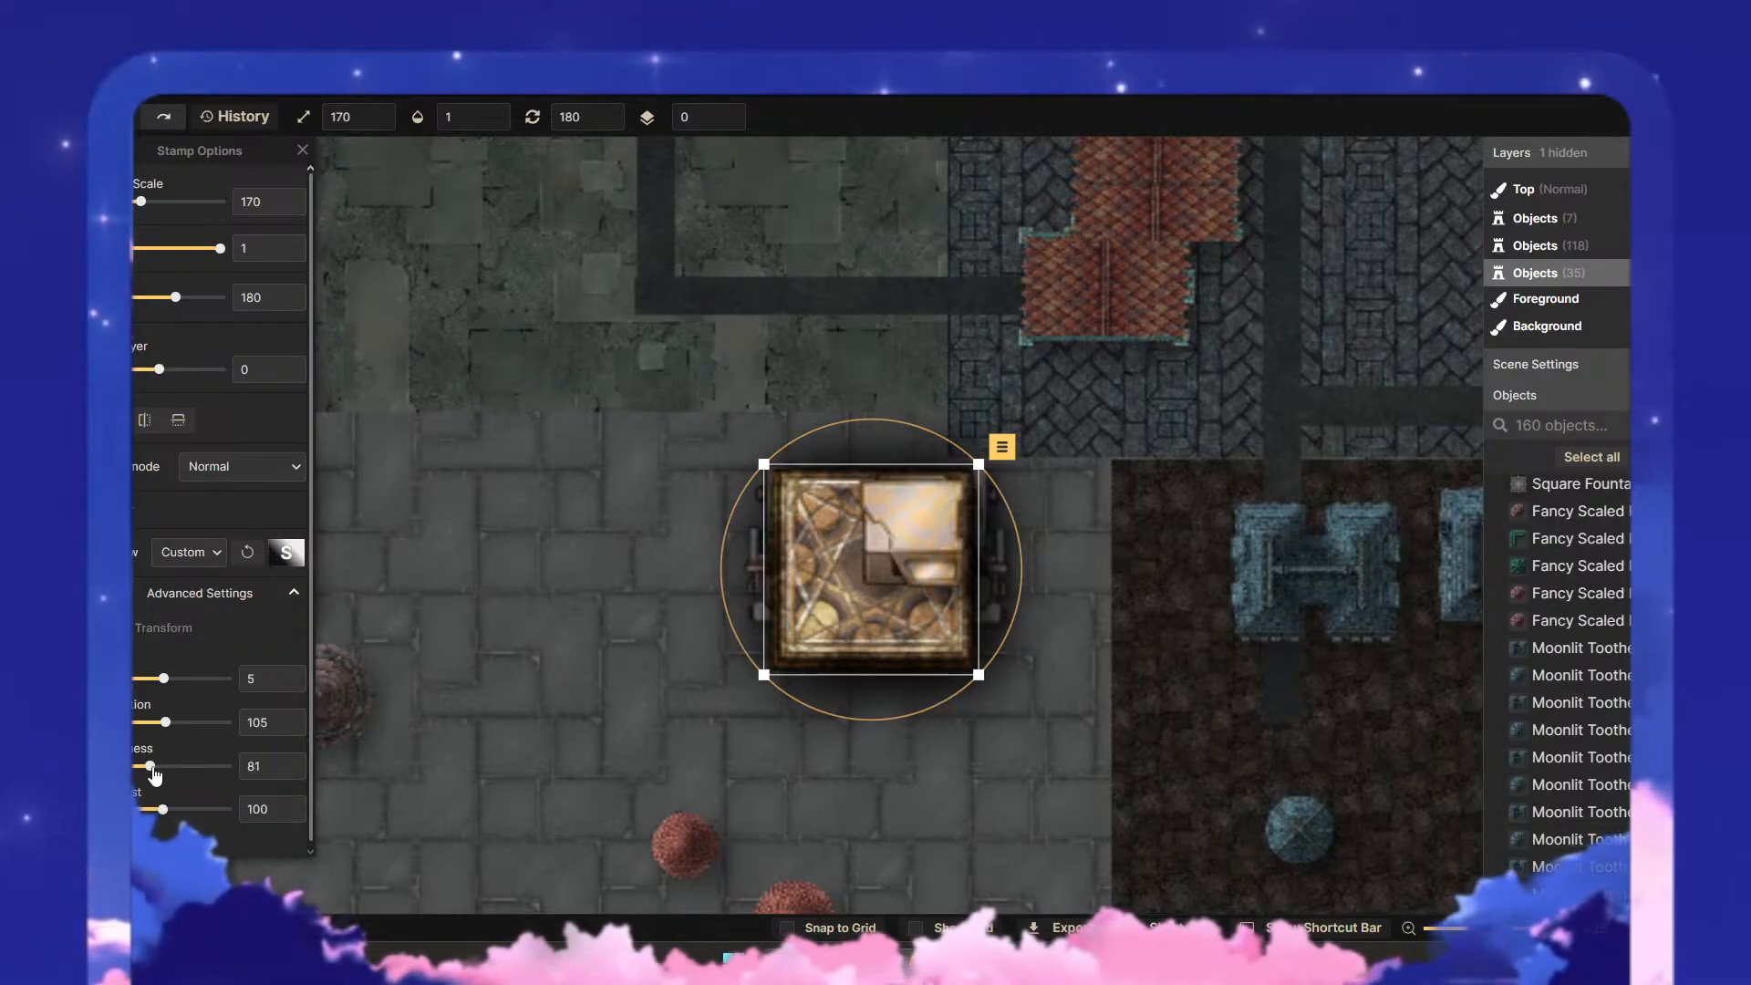
left_click(910, 821)
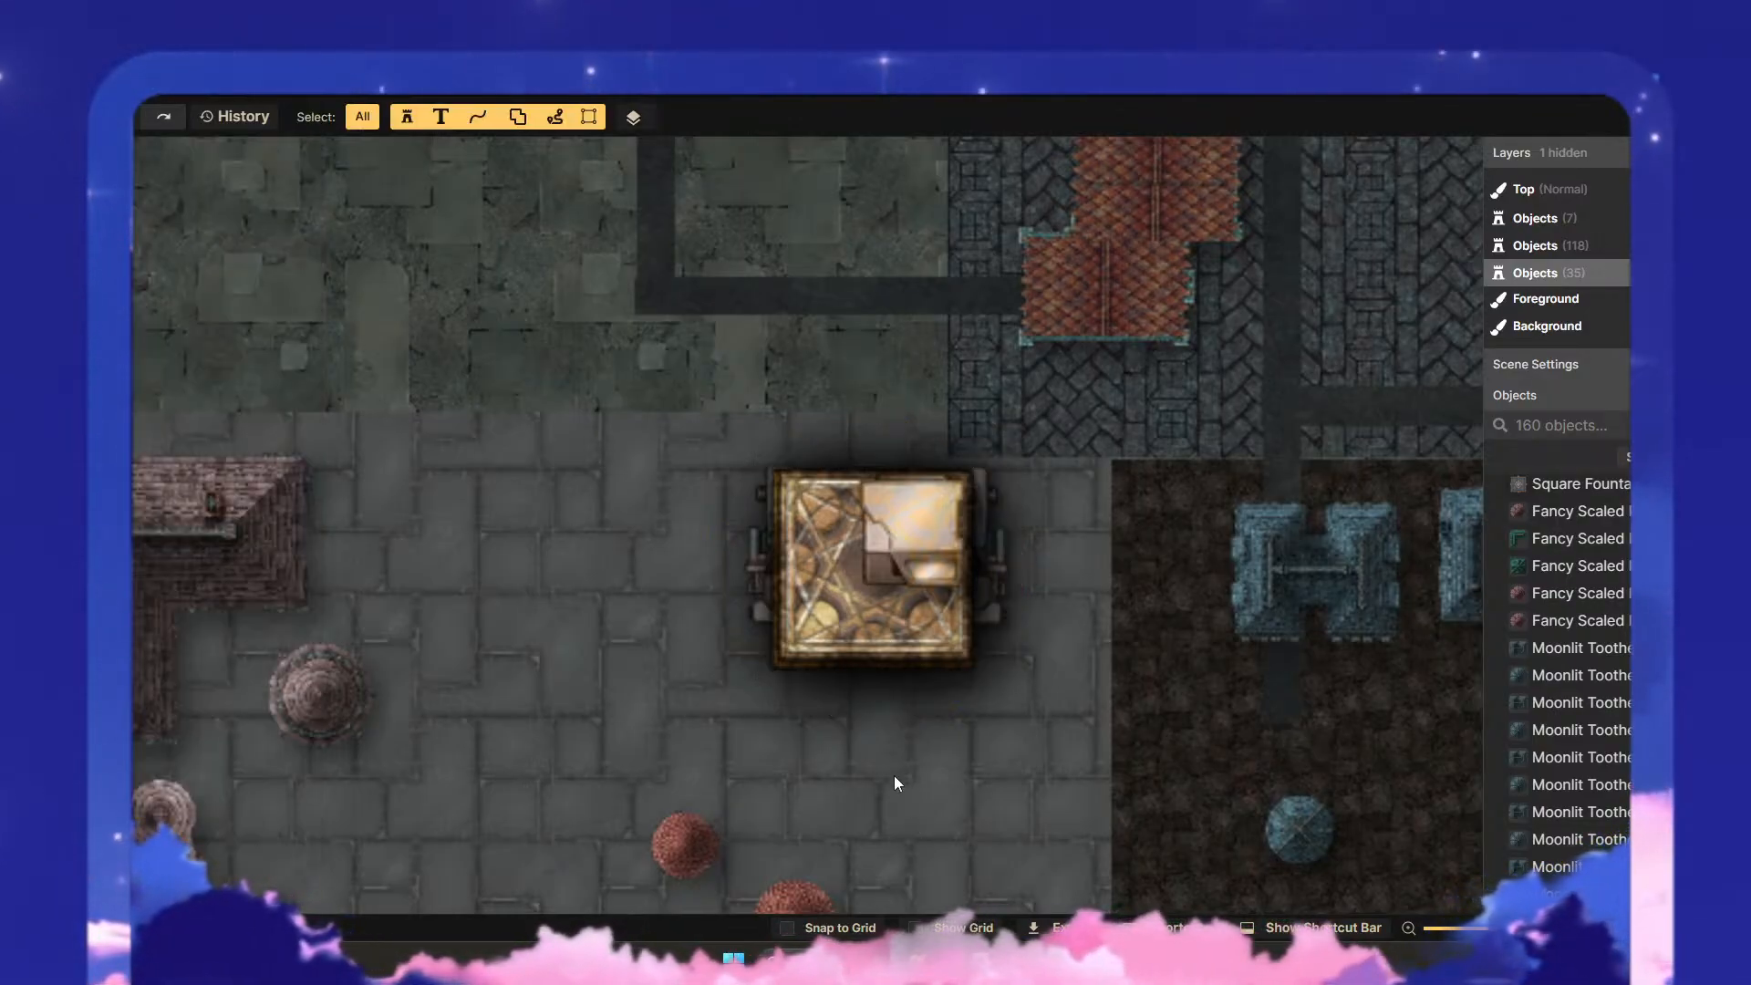
- Darken the lab microscope on the puzzle box's right side and nudge the left microscope into line with the box
left_click(997, 587)
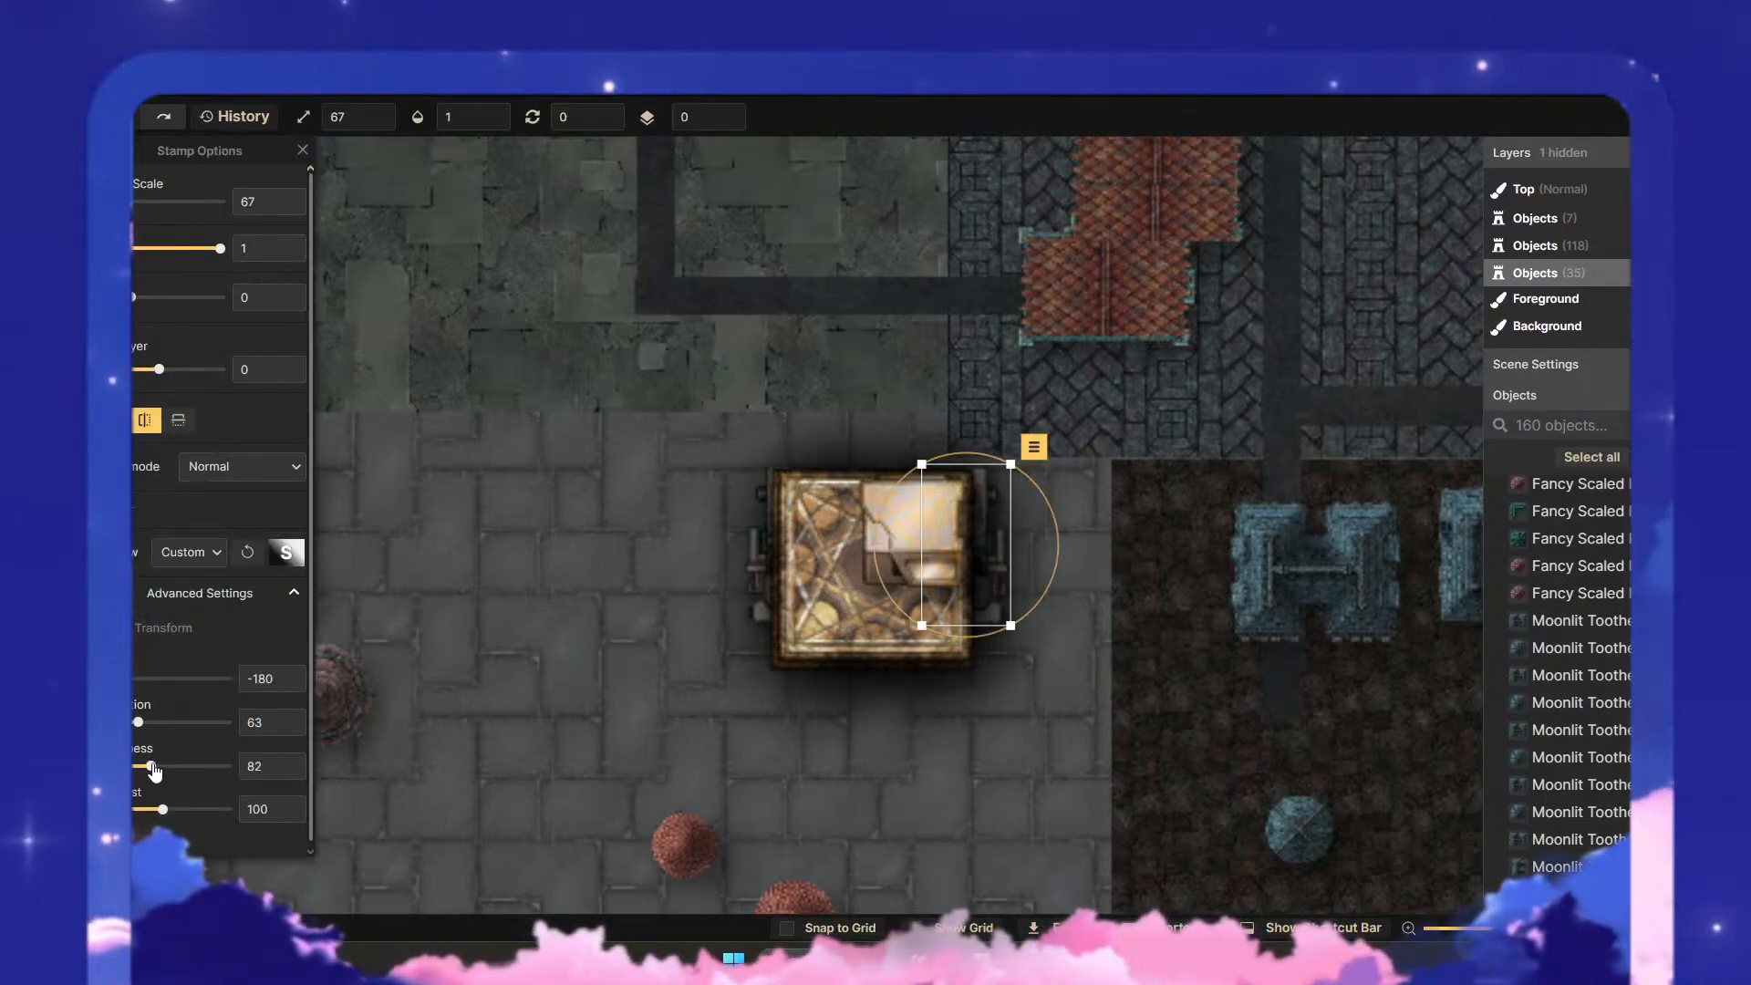
left_click(978, 720)
left_click(761, 570)
left_click_drag(759, 570, 768, 590)
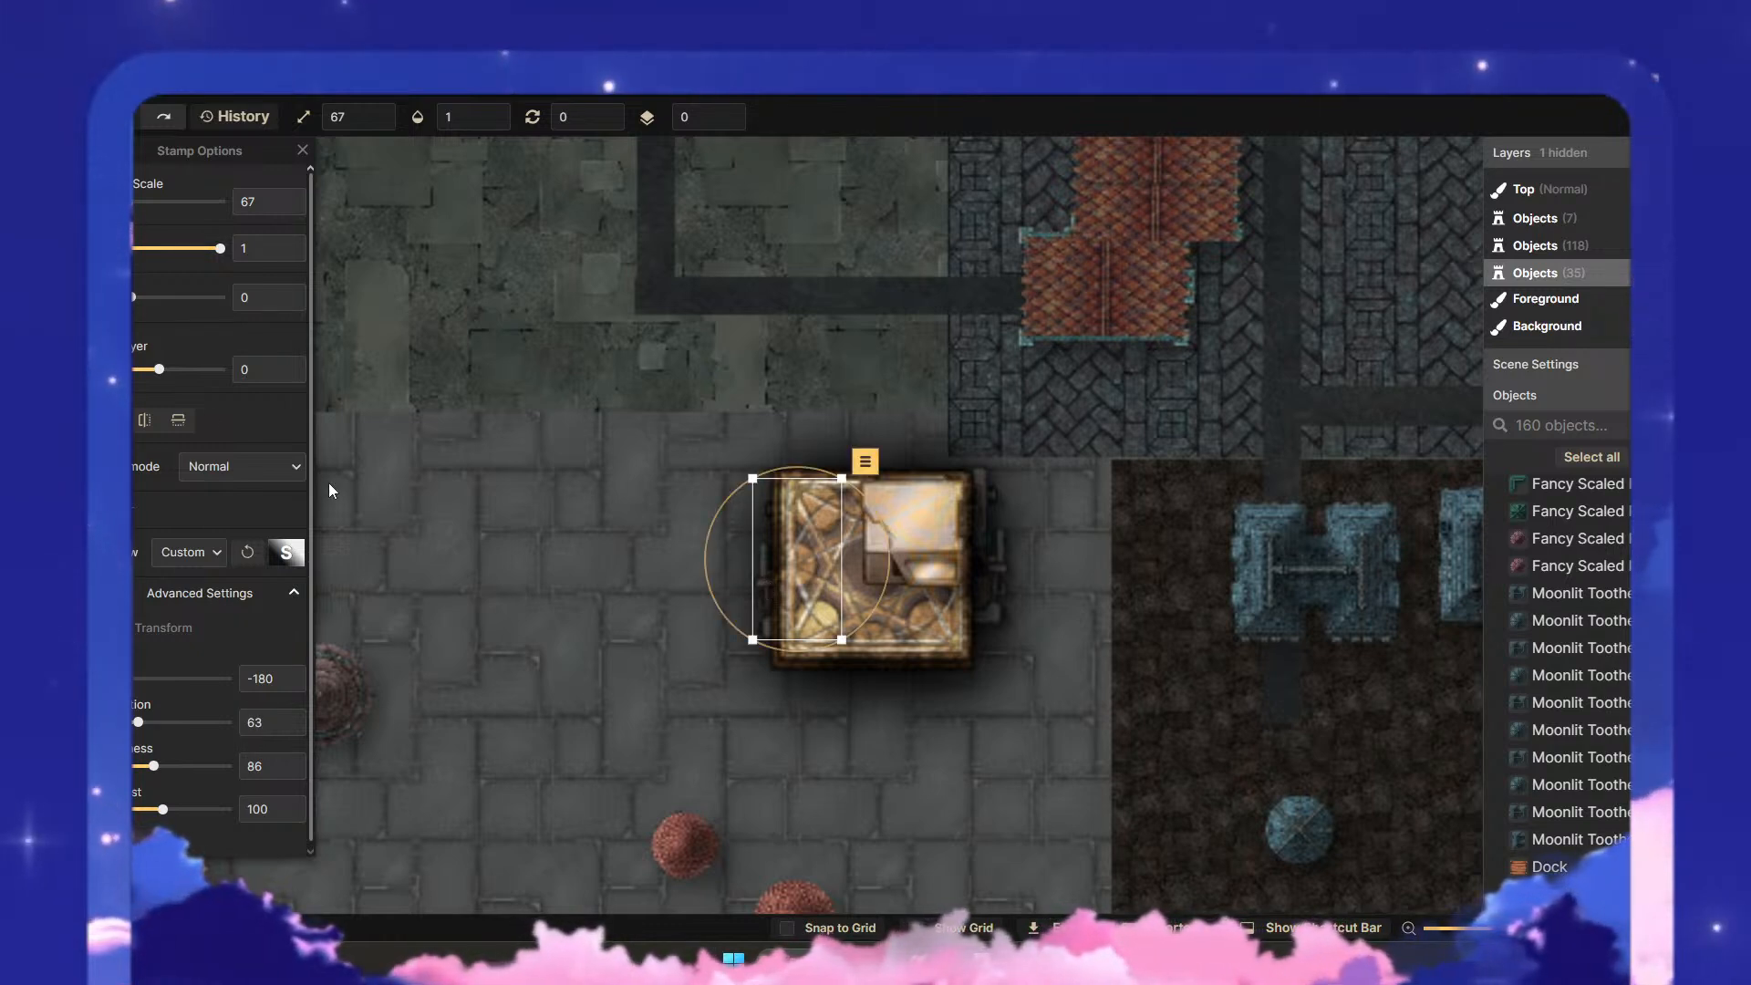
- Test the left lab microscope on different layers up to 2, settle on layer 1 and move it out beside the puzzle box
left_click(288, 363)
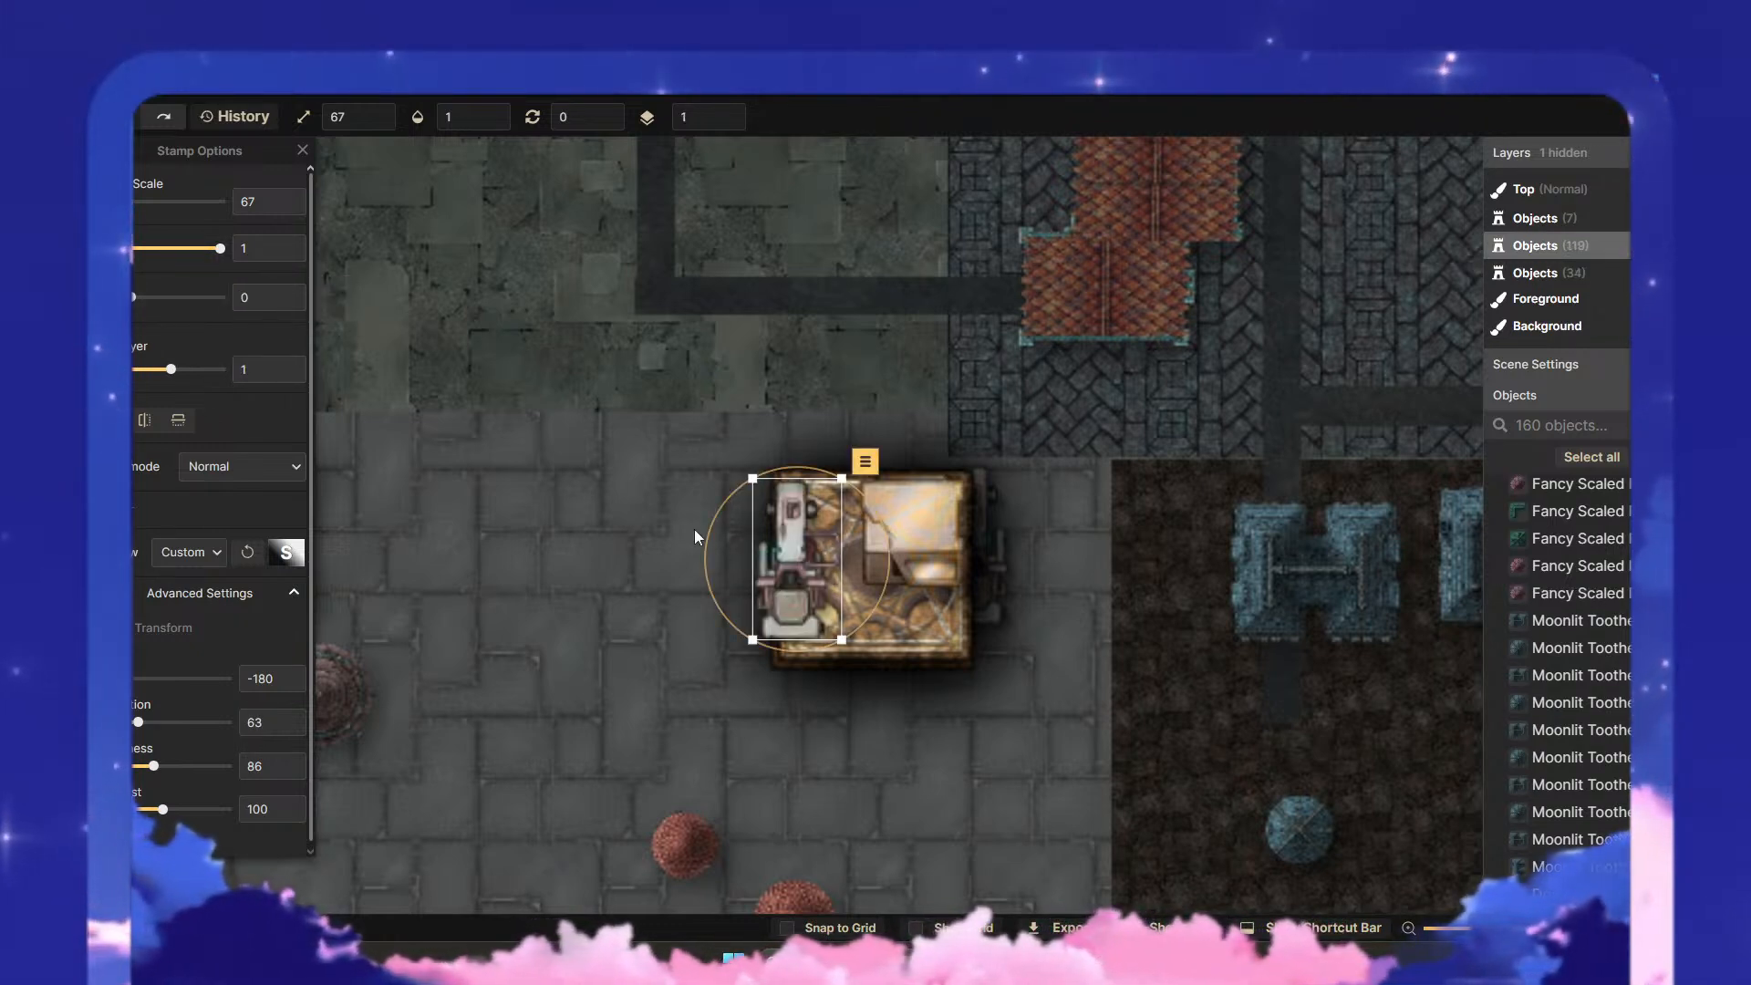
left_click(289, 375)
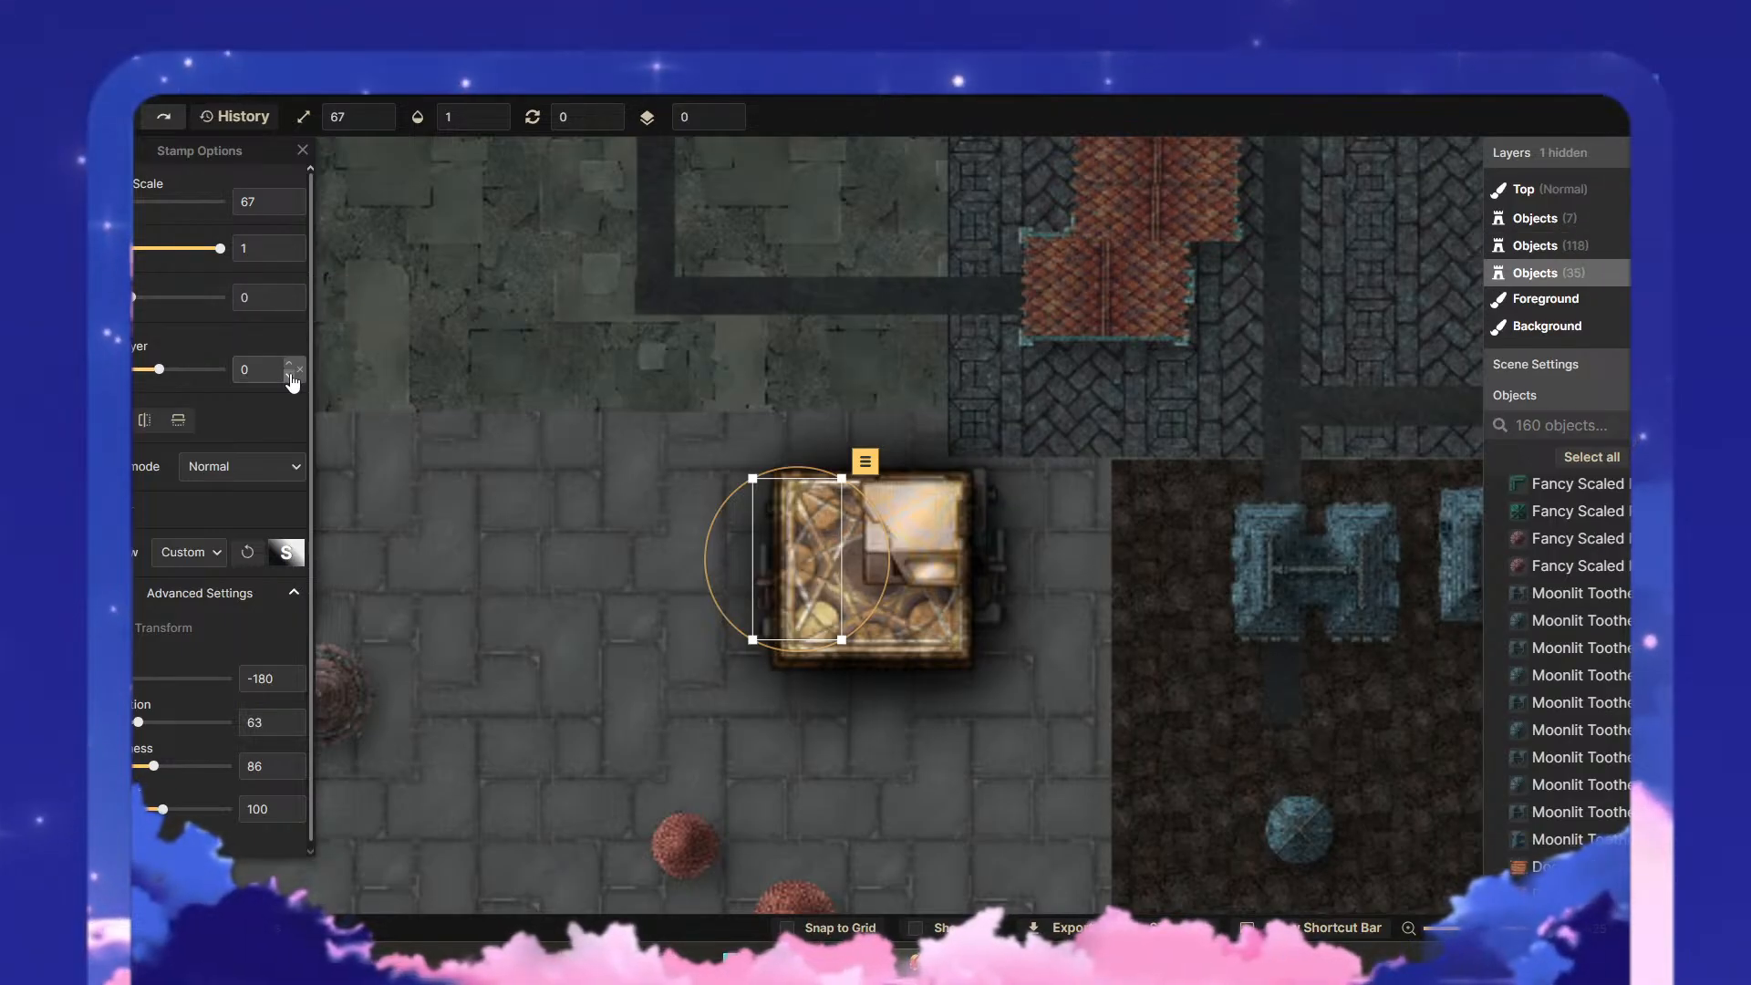
left_click(289, 376)
left_click(289, 363)
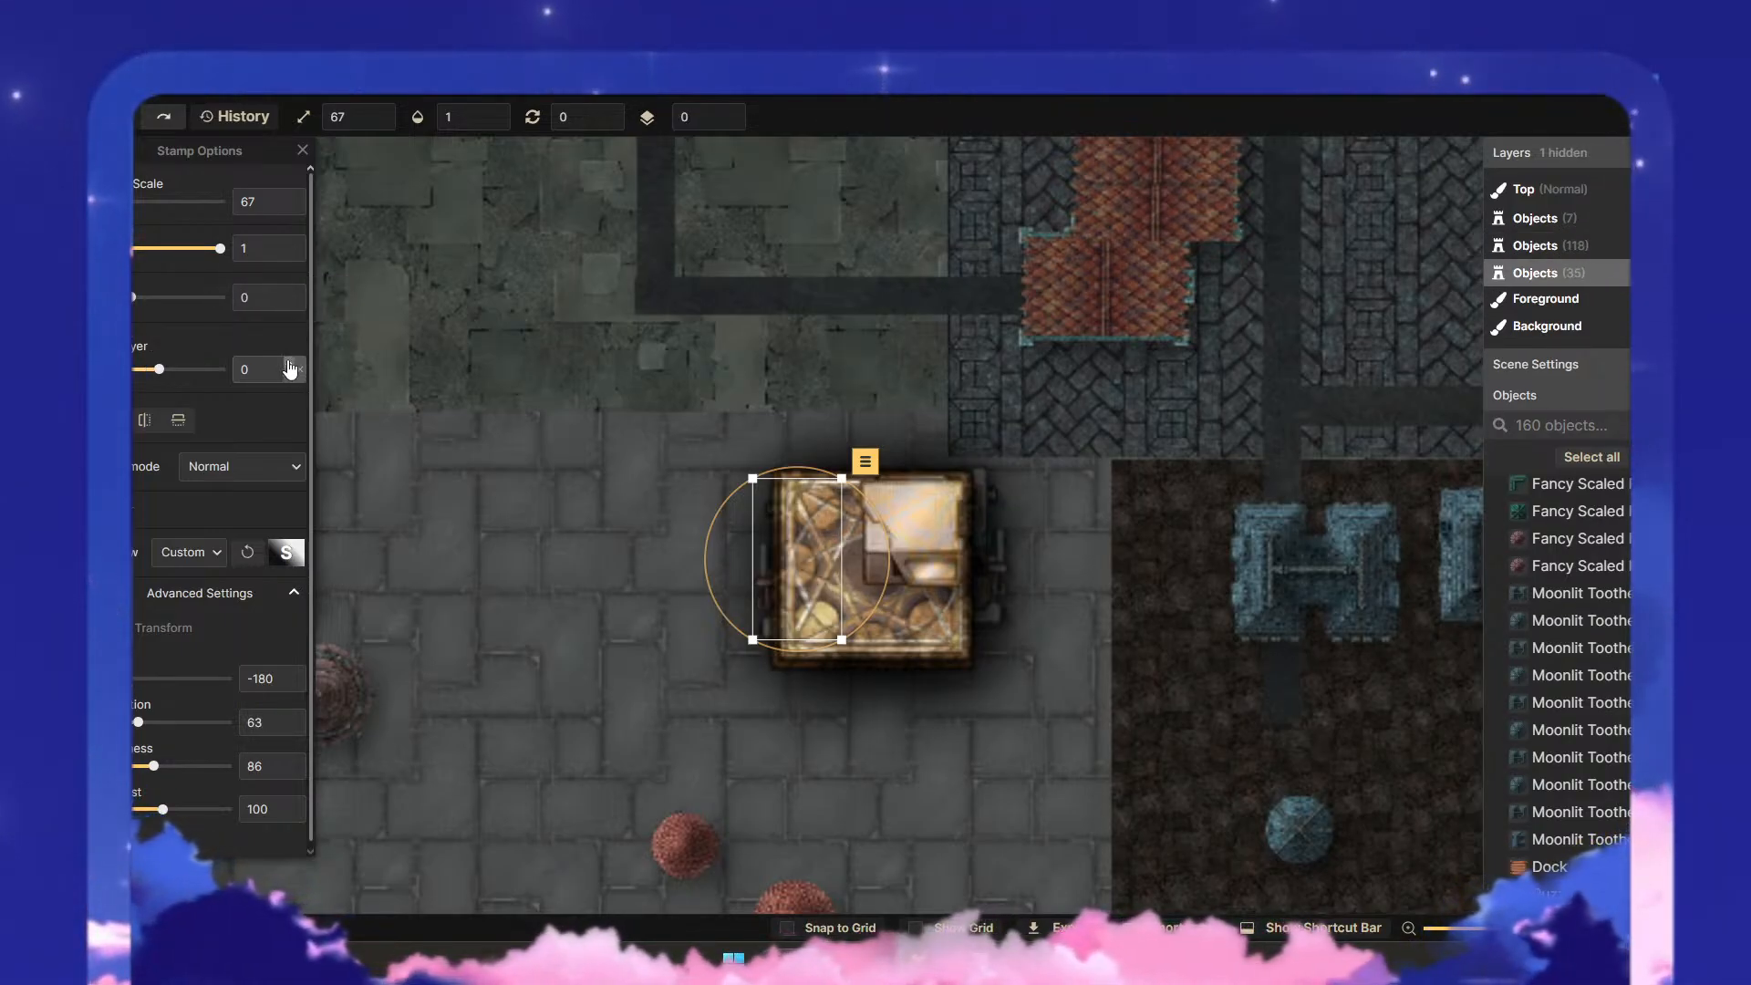
left_click(289, 363)
left_click(289, 363)
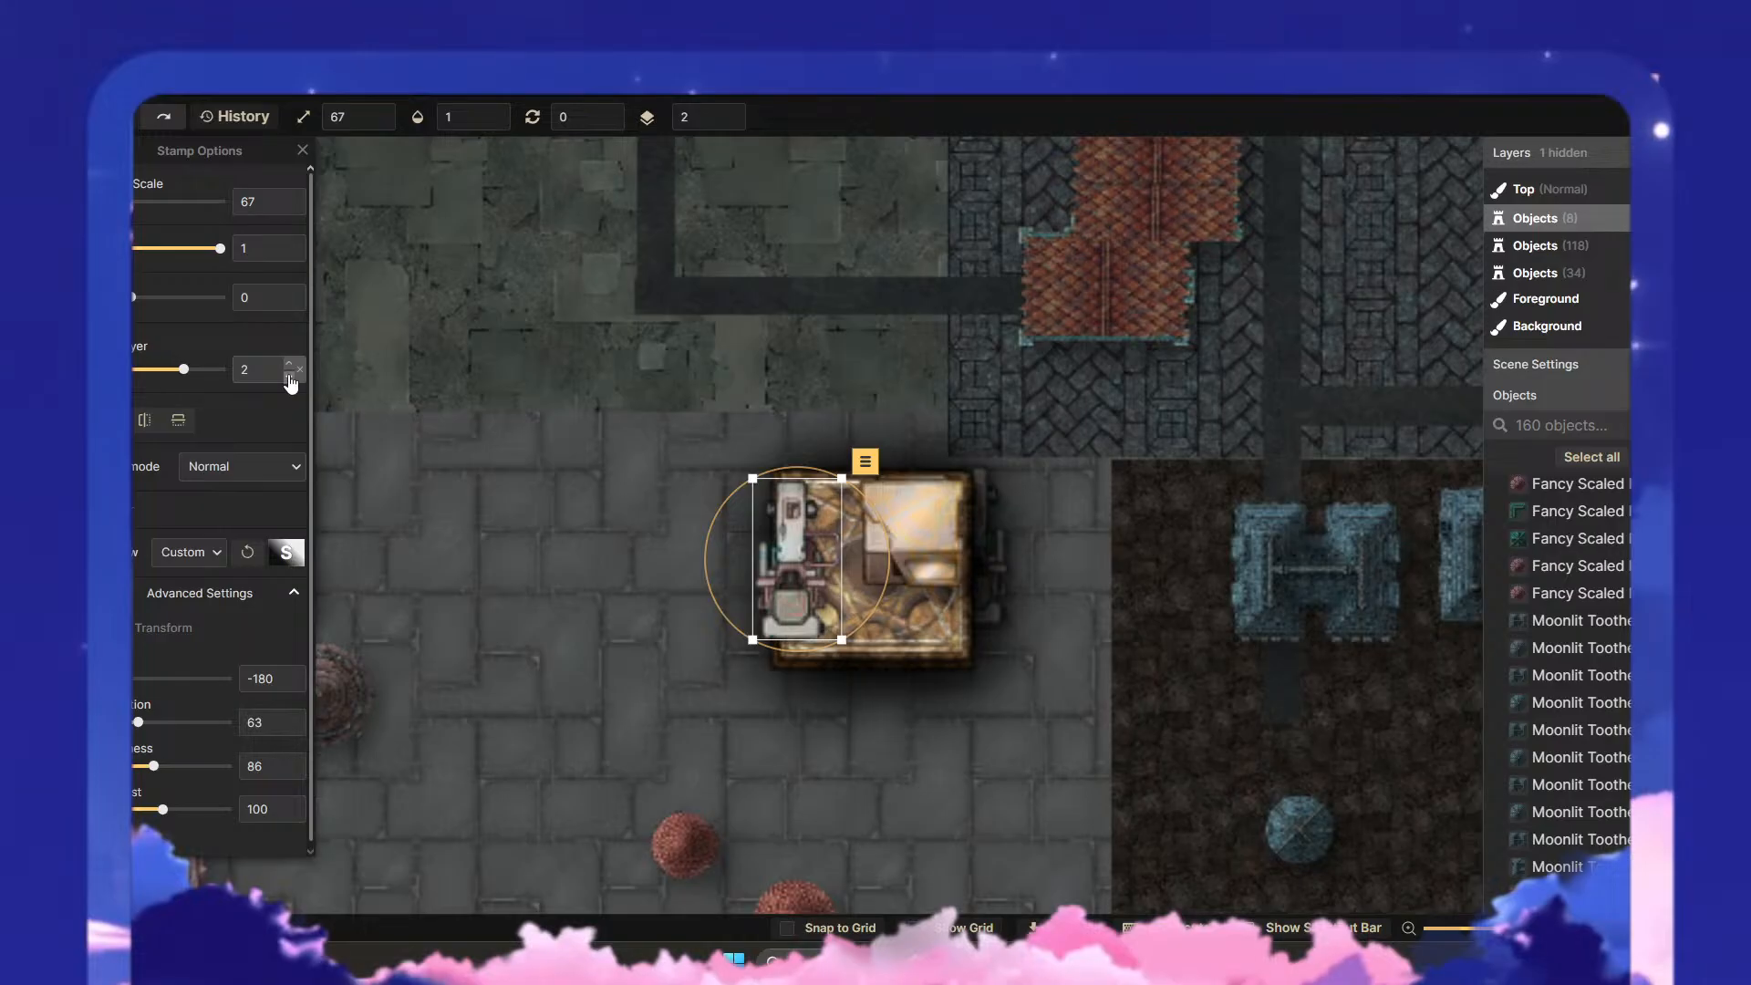
left_click(289, 375)
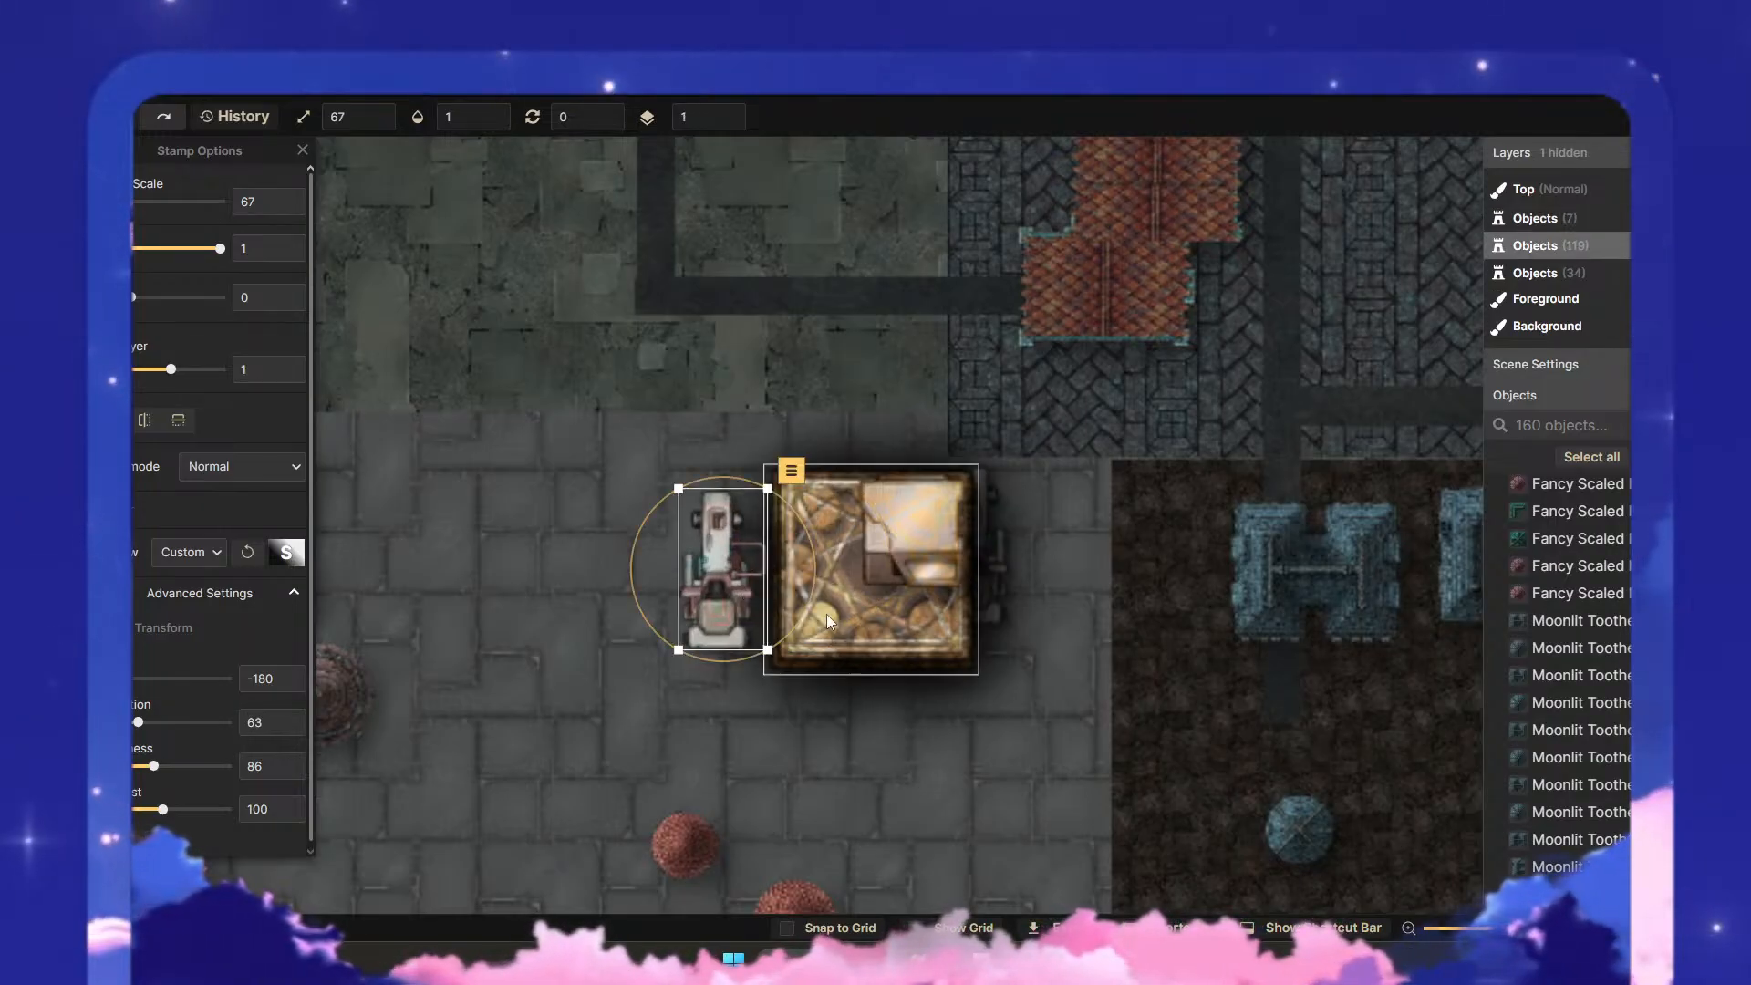
- Try the lower puzzle box on layer 1, return it to layer 0, move it aside and raise the upper puzzle box to layer 2
left_click(826, 617)
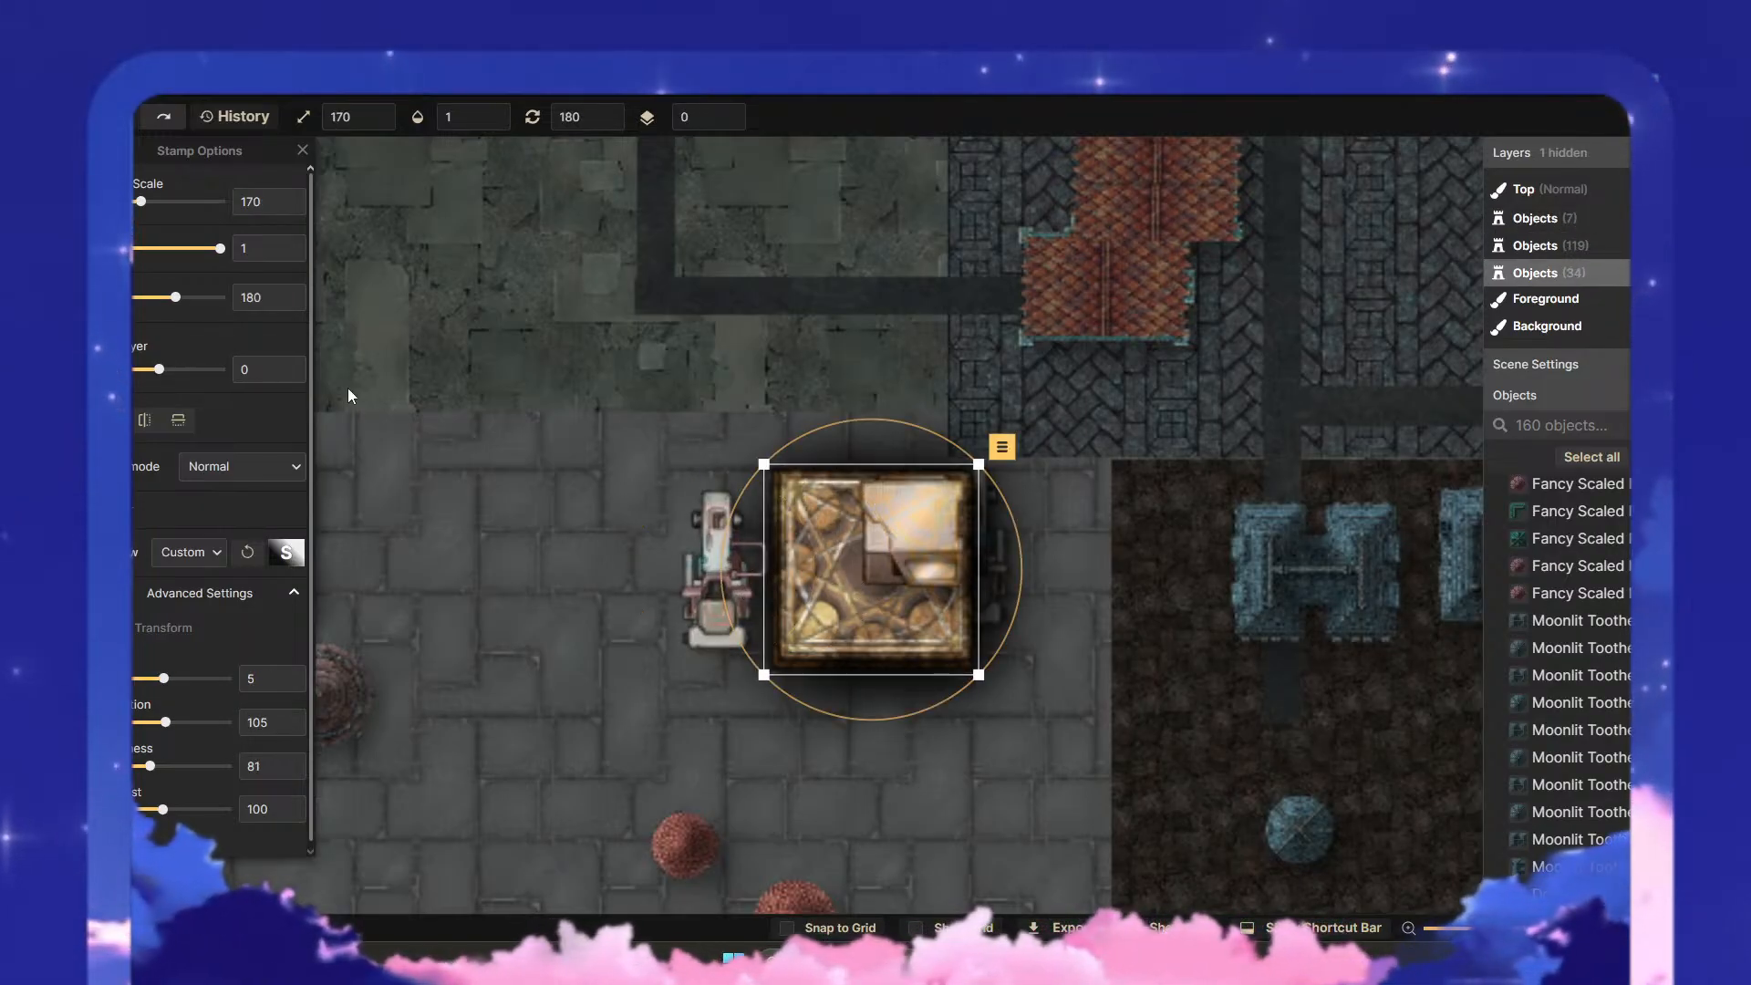
left_click(290, 363)
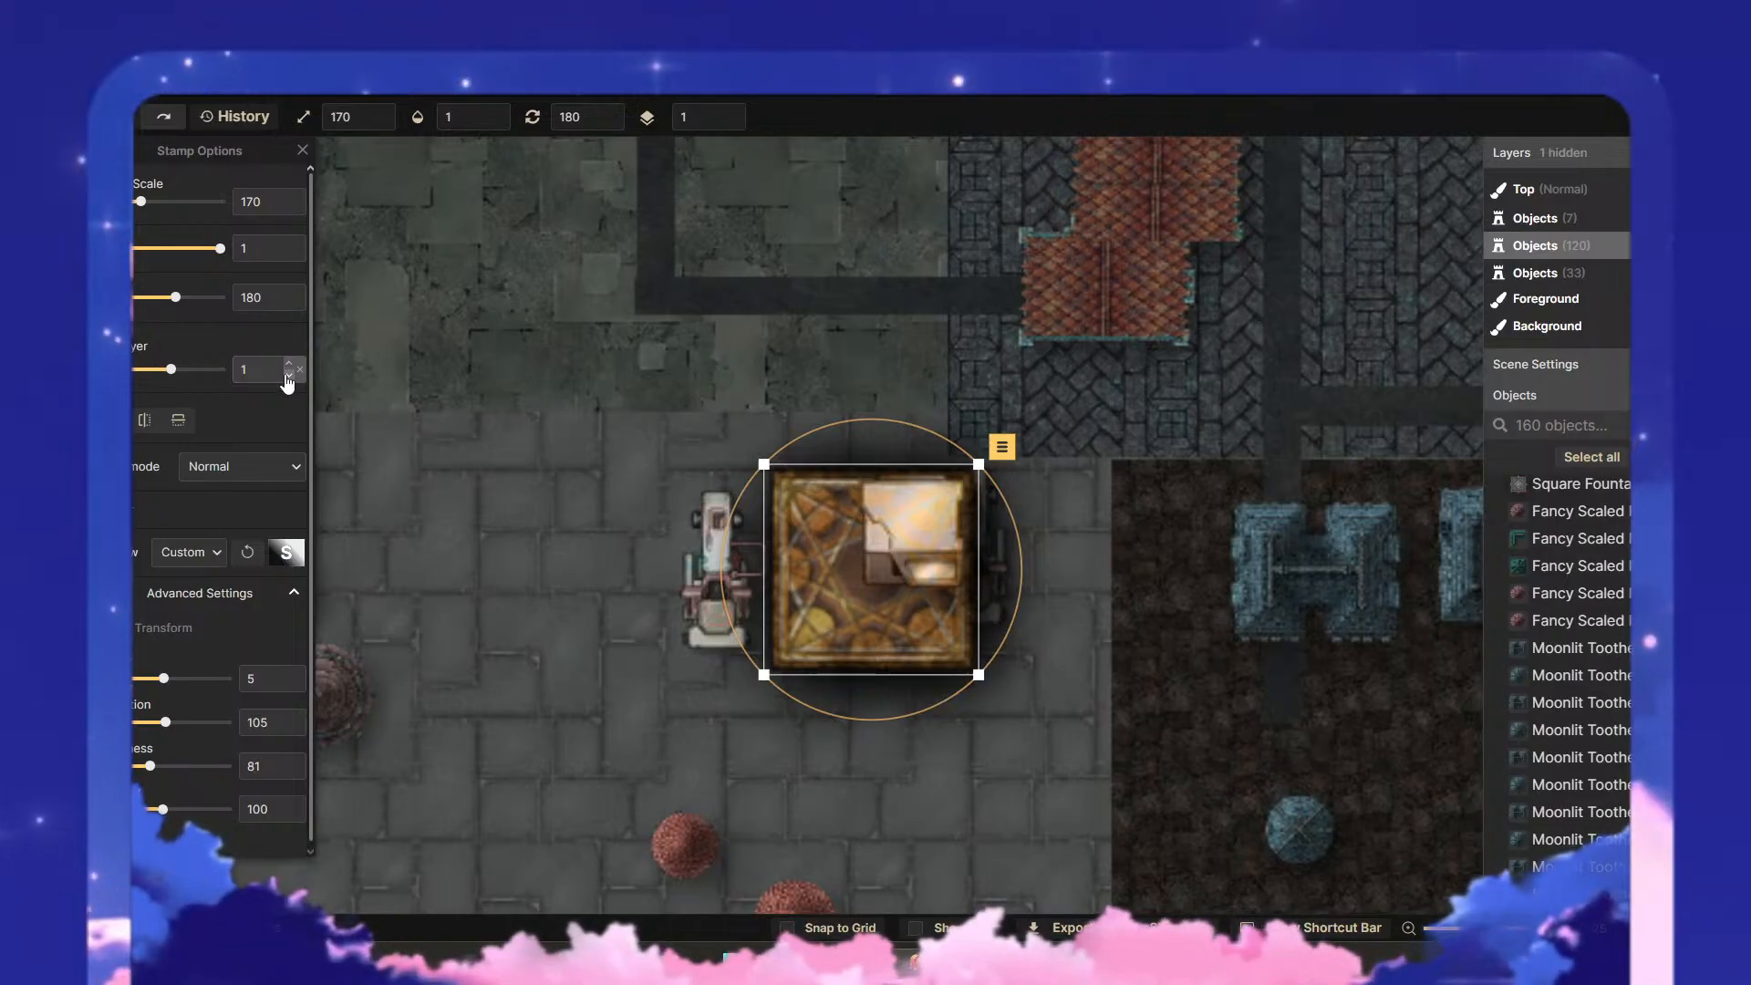
left_click(290, 376)
key("Escape")
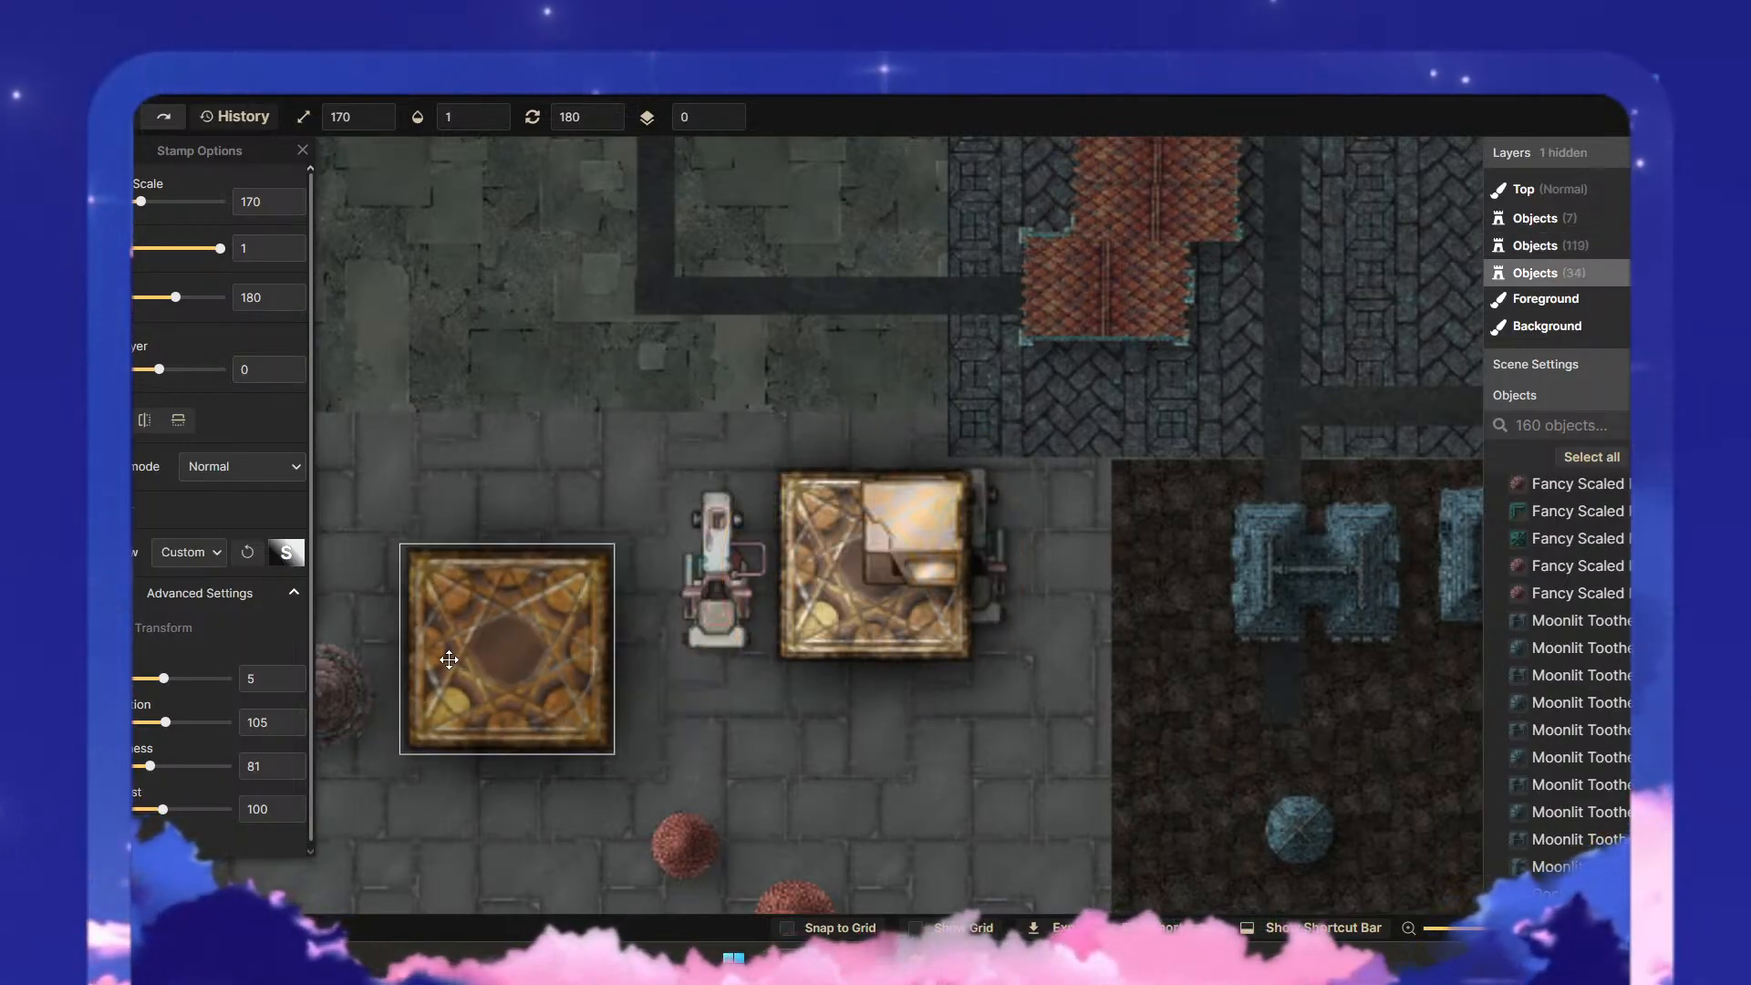
left_click(449, 660)
left_click(828, 563)
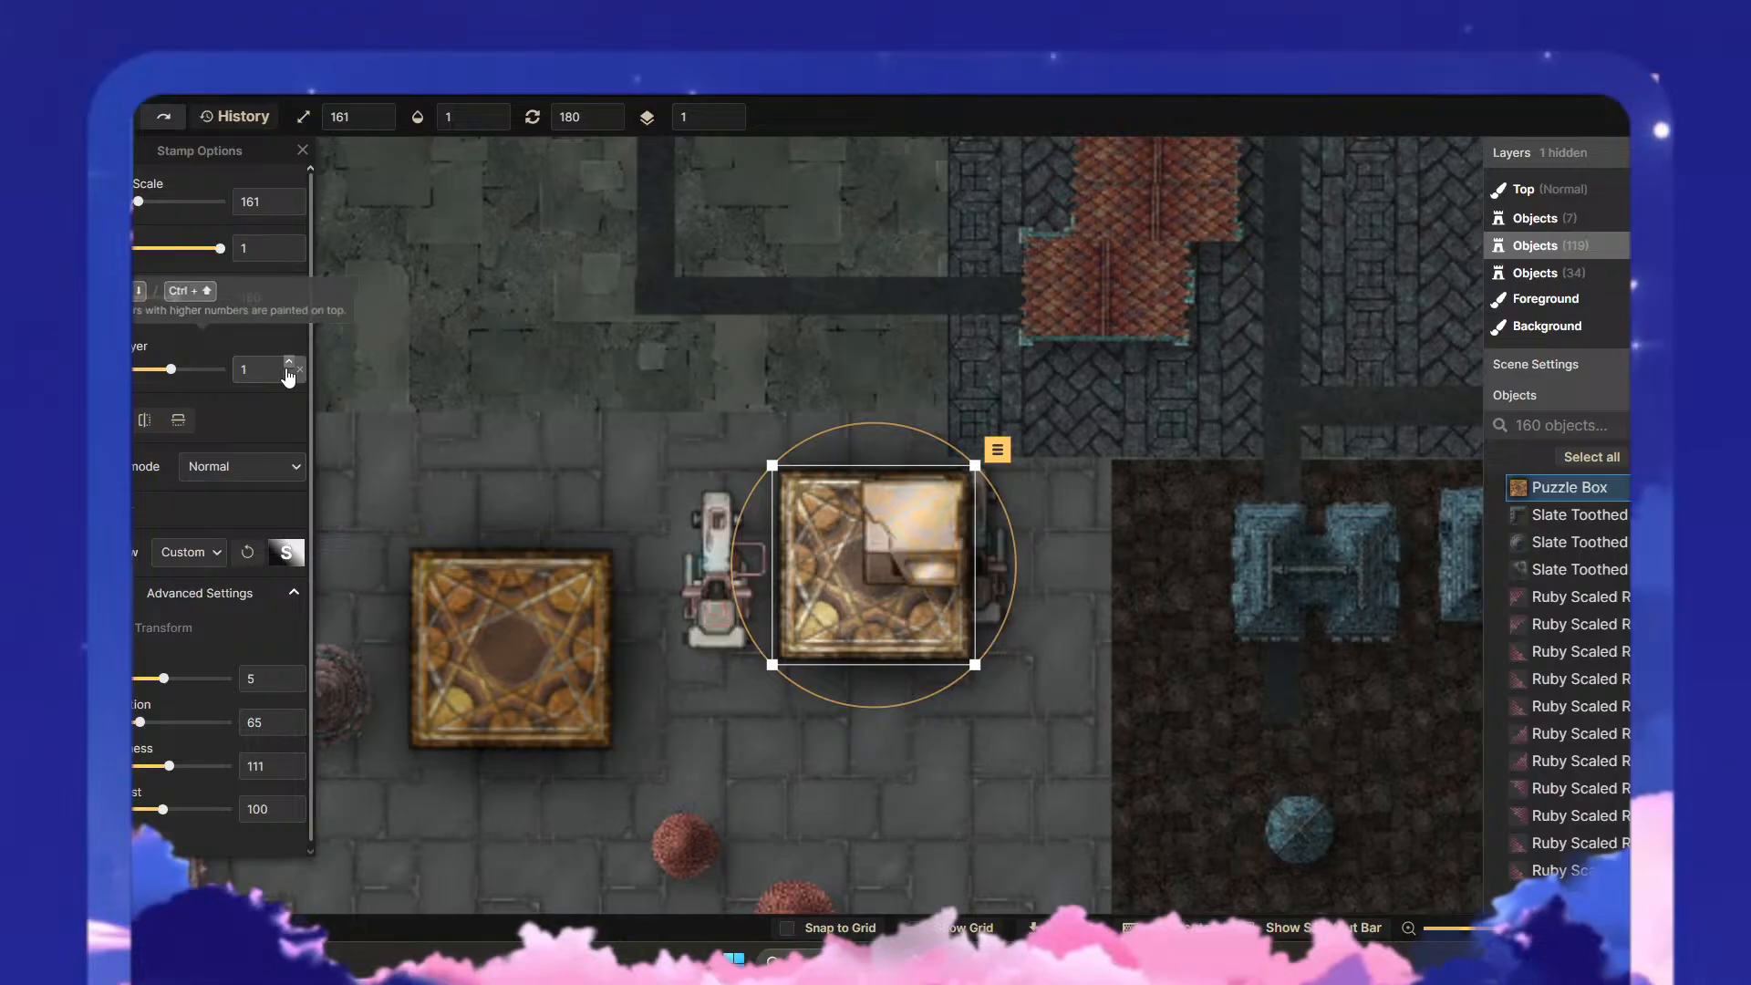
- Tuck the left microscope under the upper puzzle box's left edge and realign the lower puzzle box beneath the stack
left_click(711, 581)
left_click_drag(728, 584, 754, 584)
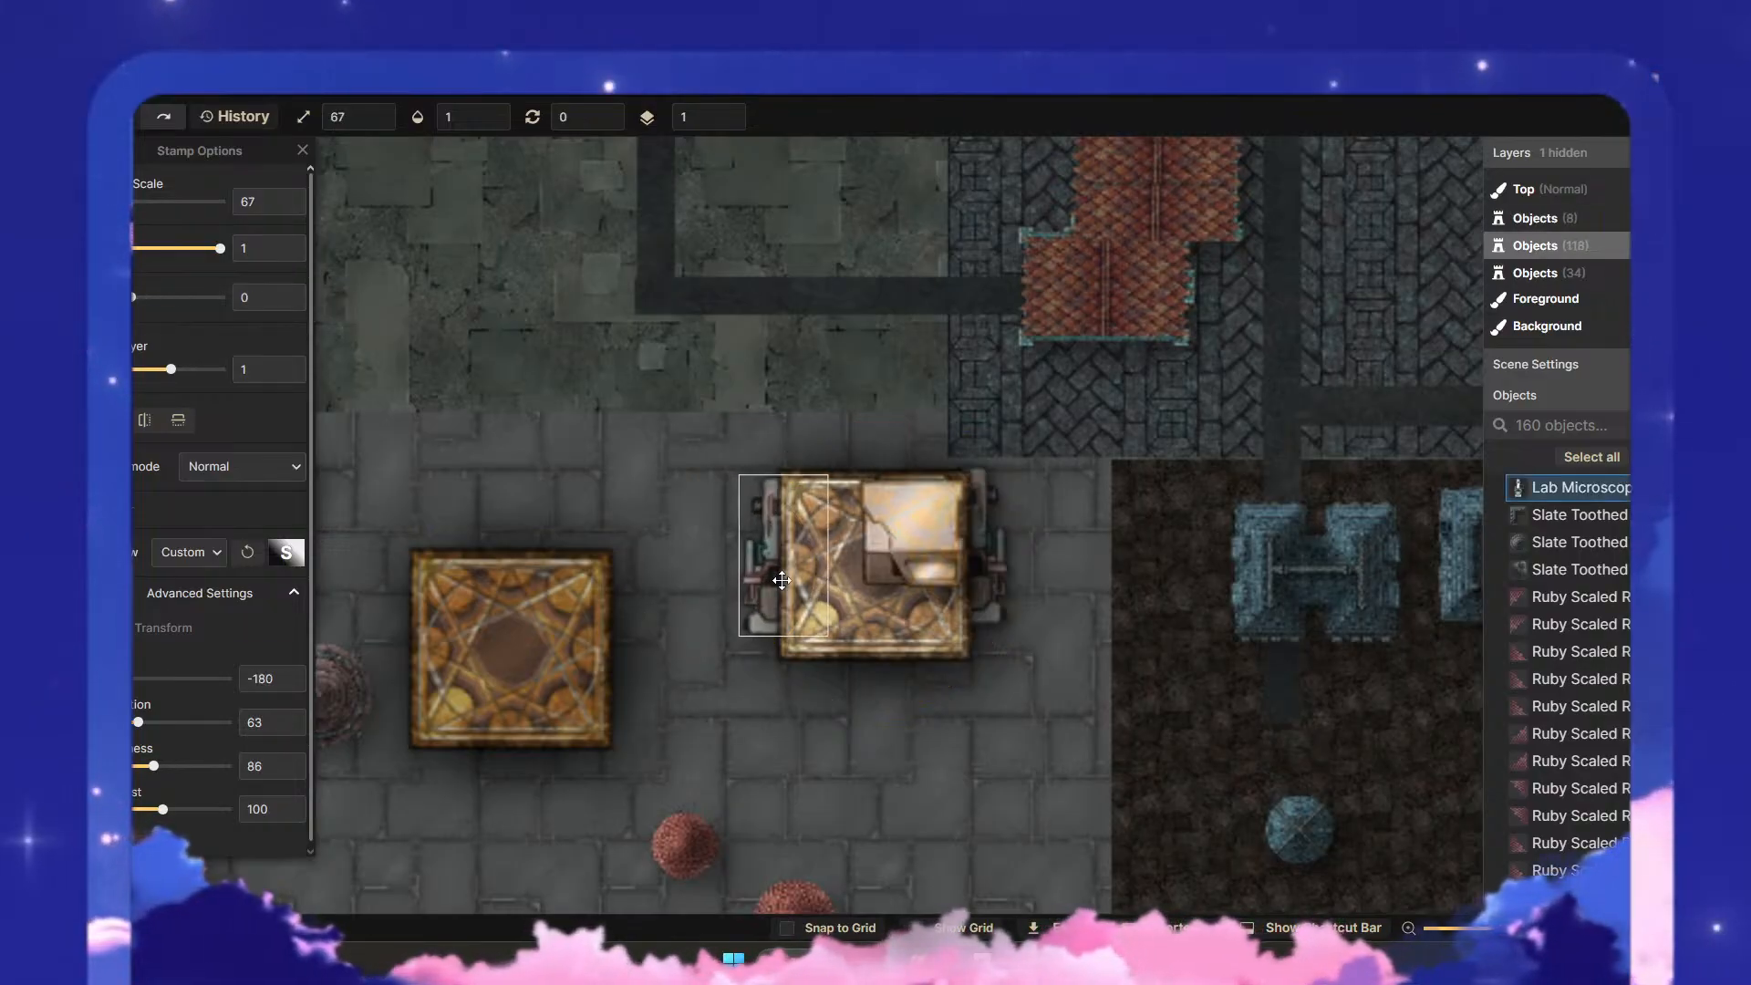
left_click(520, 625)
left_click_drag(520, 624, 880, 557)
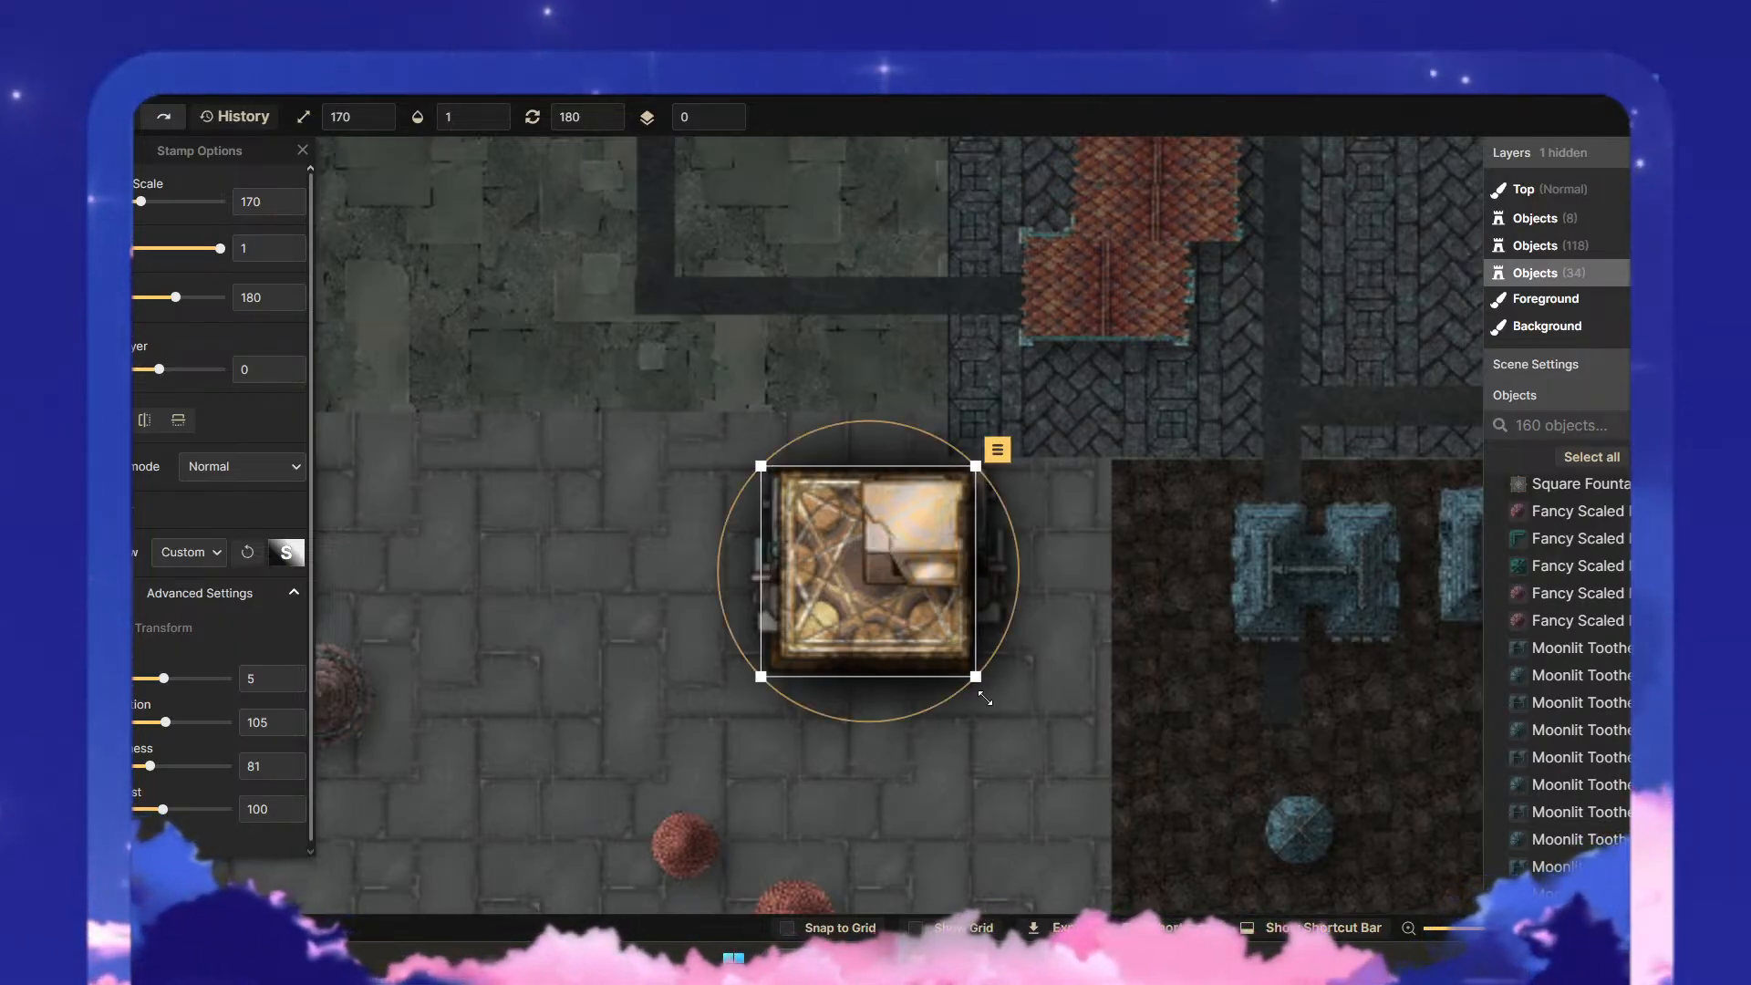
left_click(879, 764)
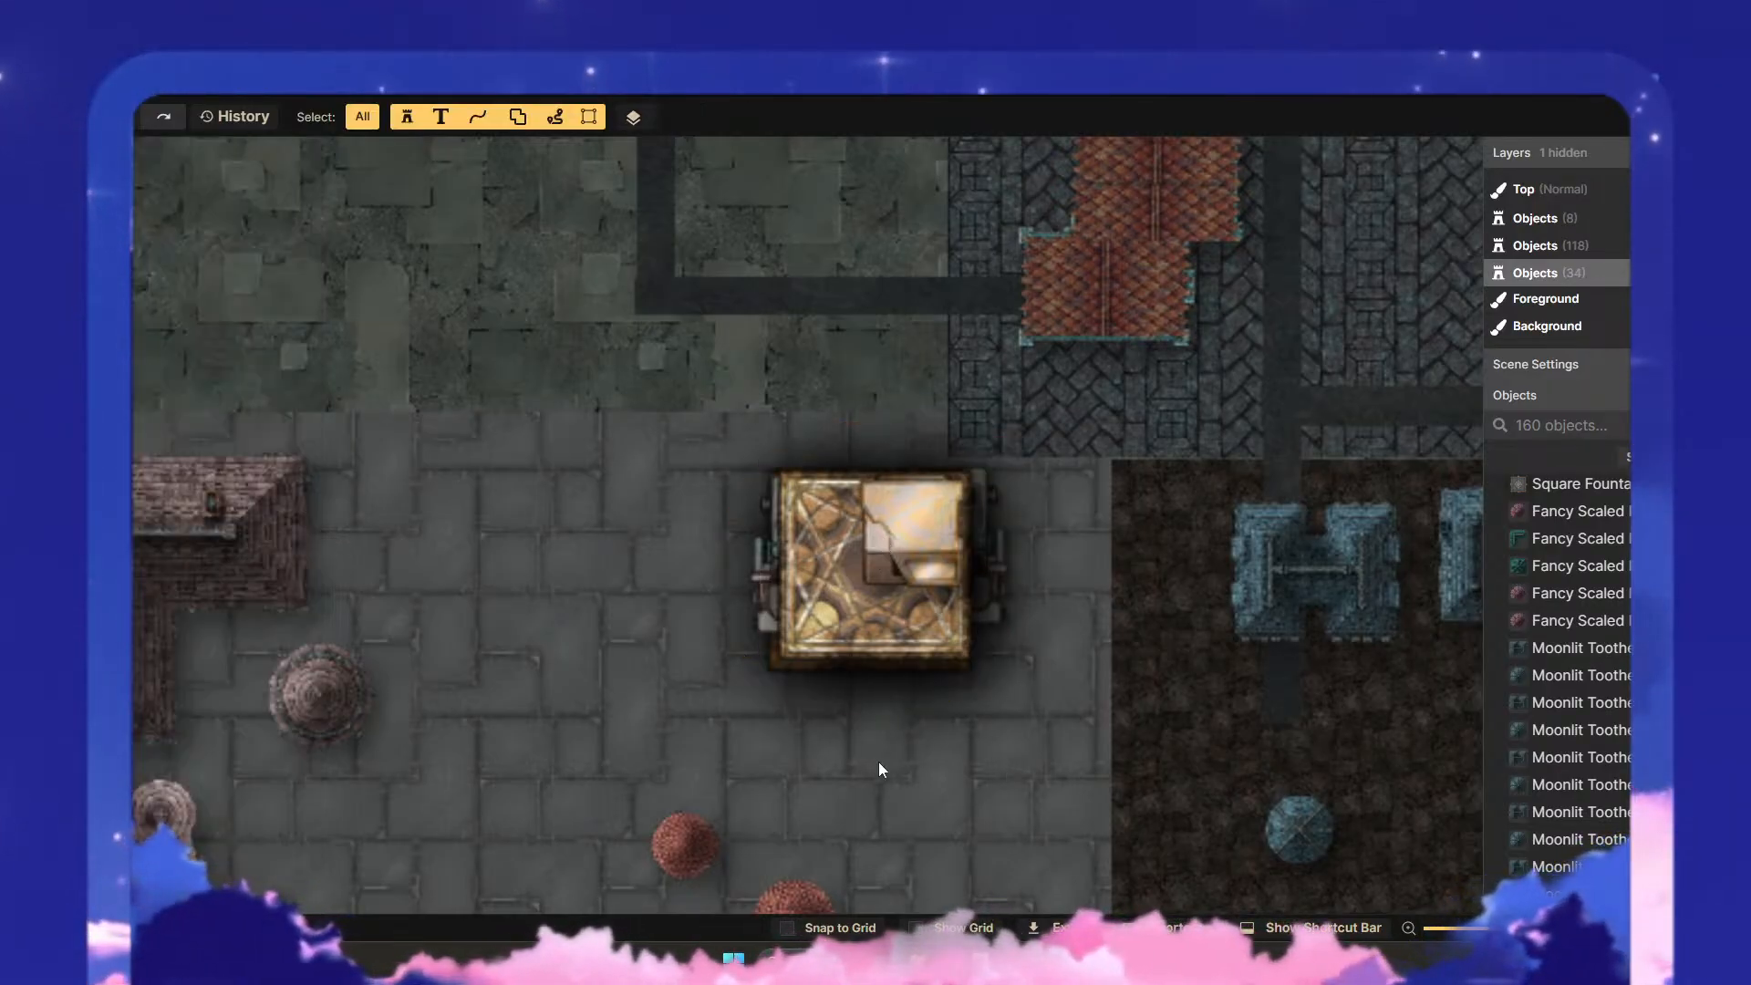
- Put the right microscope on layer 1, rotate it to 90.5 degrees and tuck it under the puzzle box's upper edge
left_click(770, 619)
left_click(988, 585)
left_click_drag(994, 587, 799, 687)
left_click(293, 365)
left_click_drag(756, 586, 892, 671)
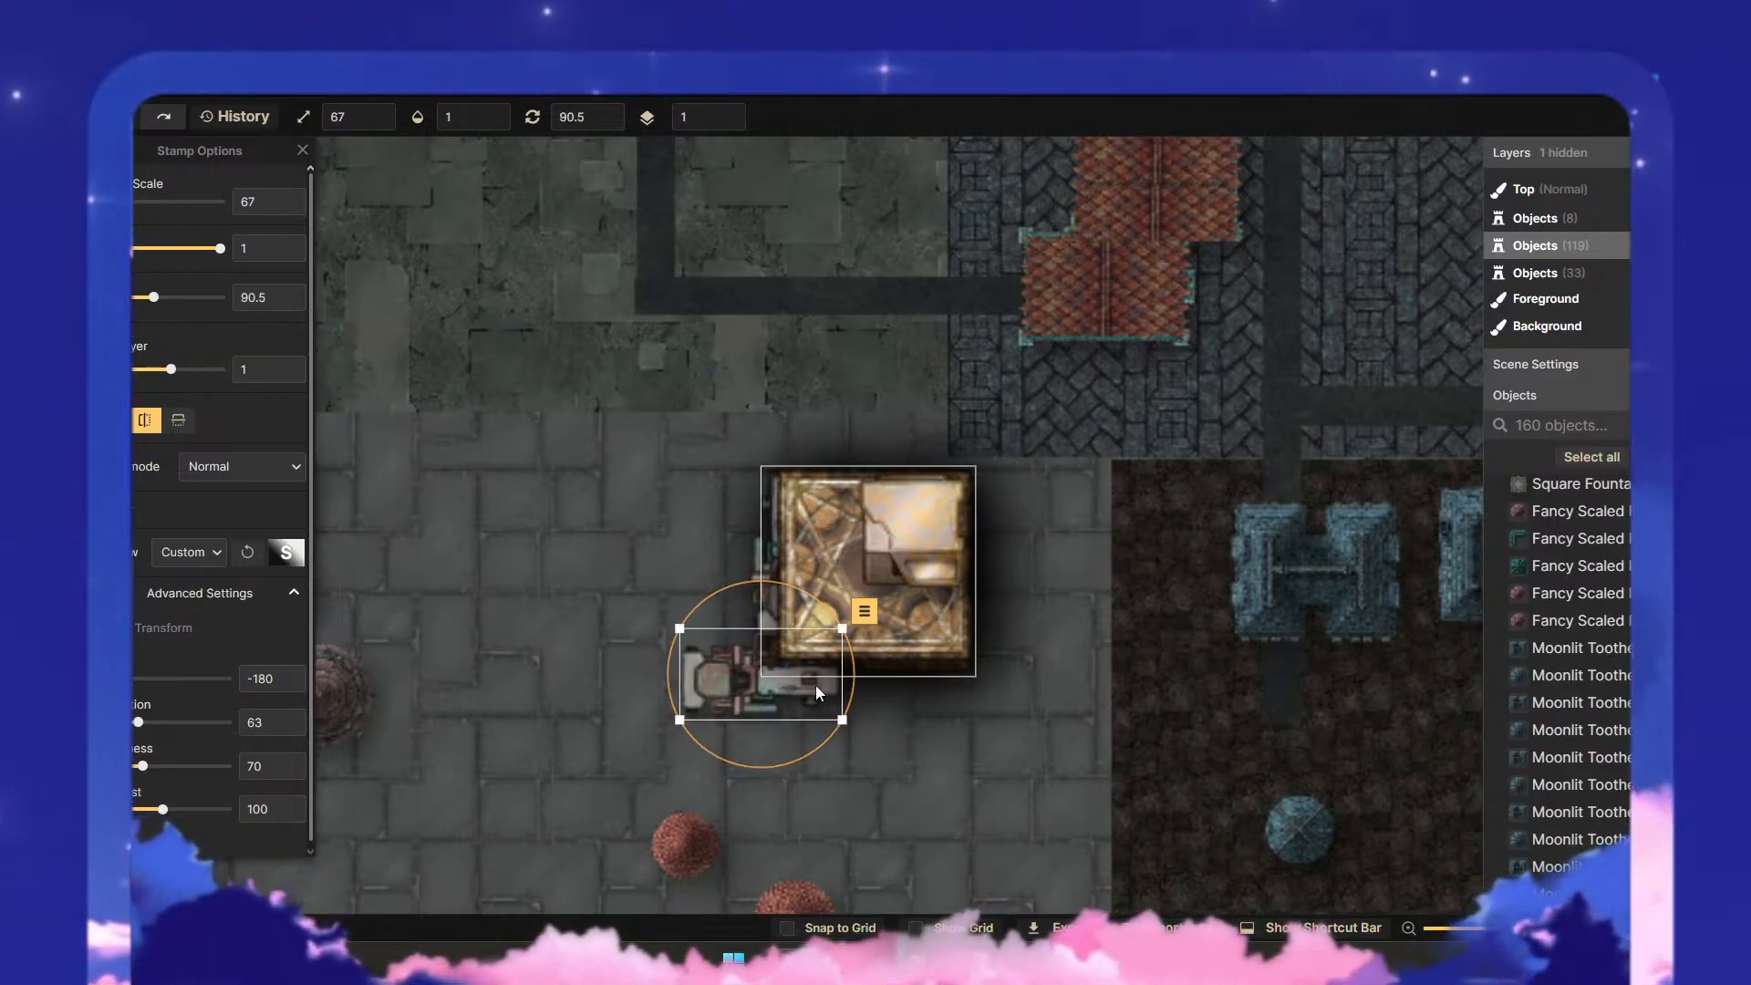
left_click_drag(788, 661, 872, 491)
left_click(1069, 556)
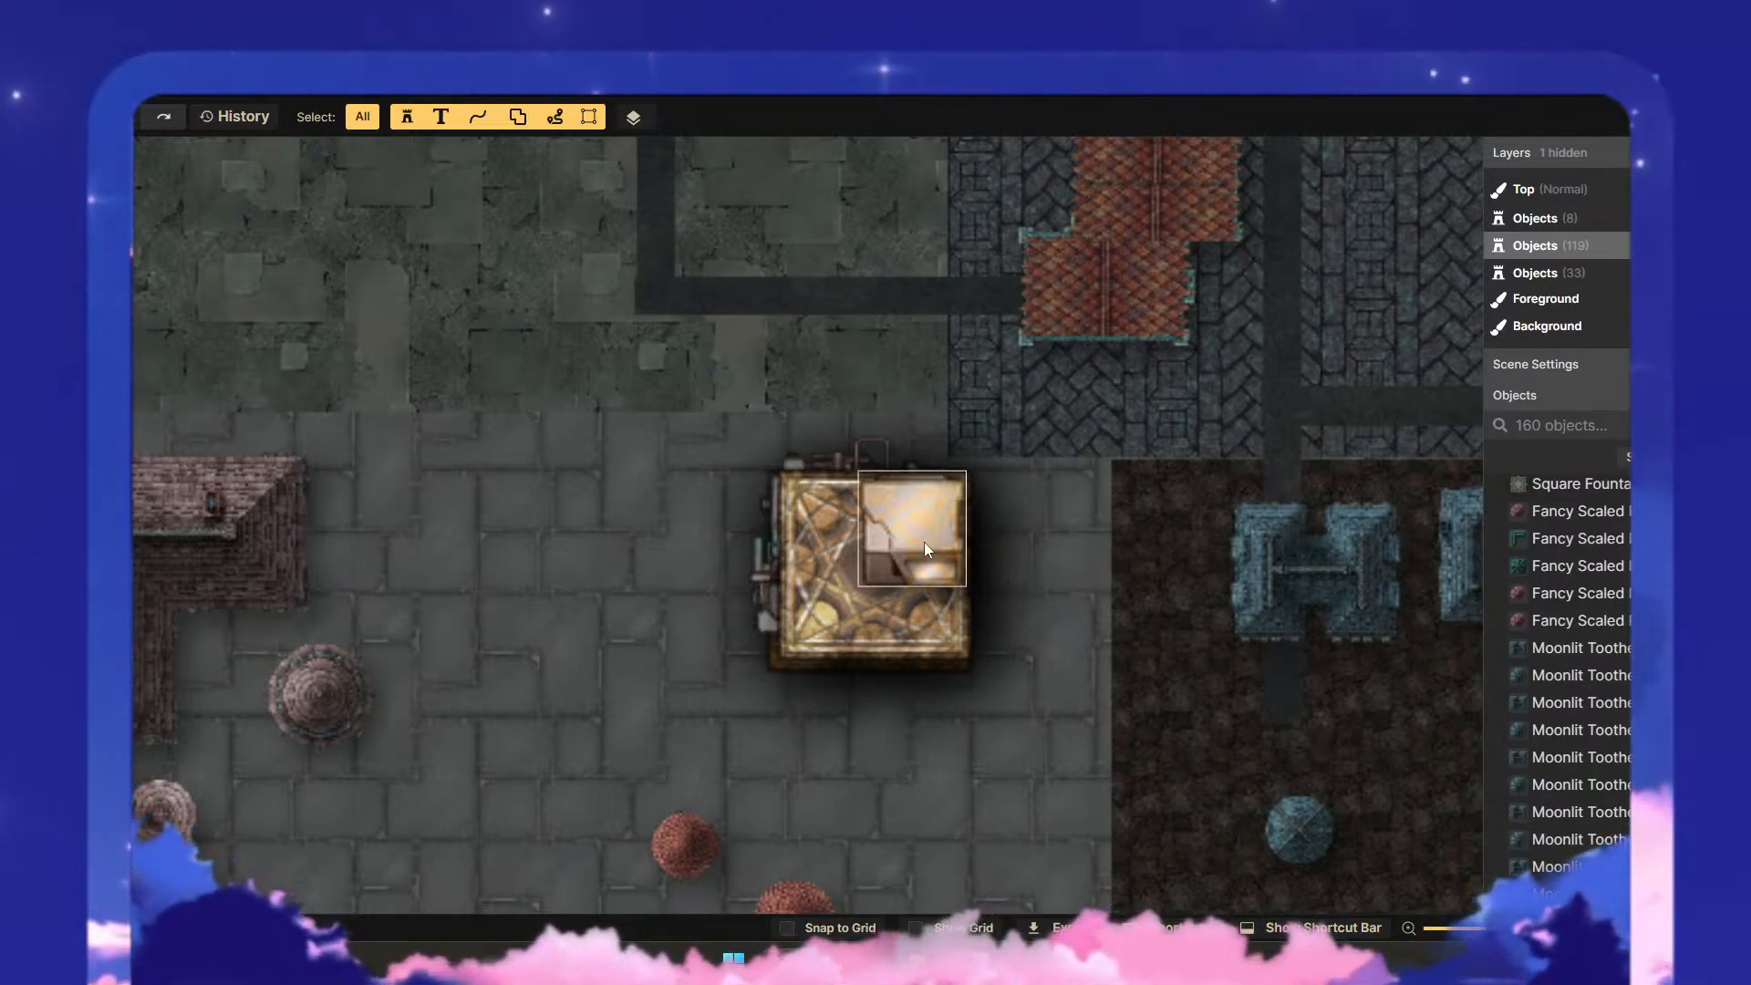
- Set the rotated microscope's brightness to 79 and shift the left microscope slightly down along the puzzle box
left_click(819, 478)
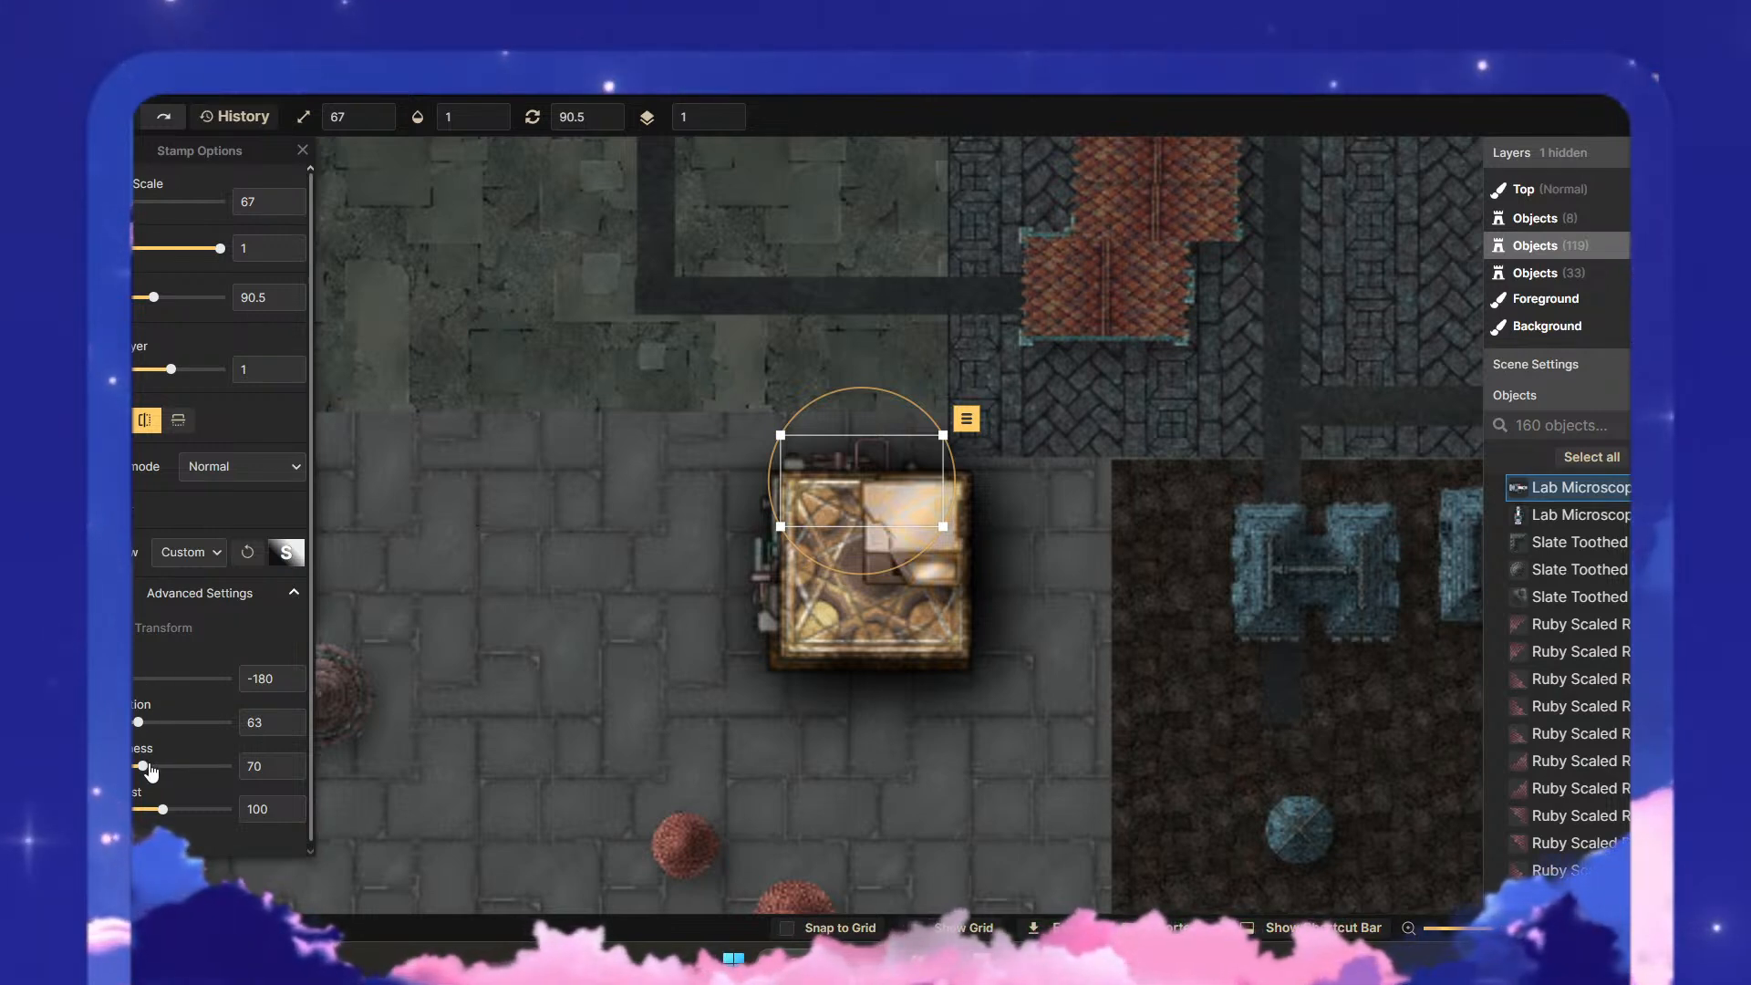
left_click_drag(138, 769, 152, 773)
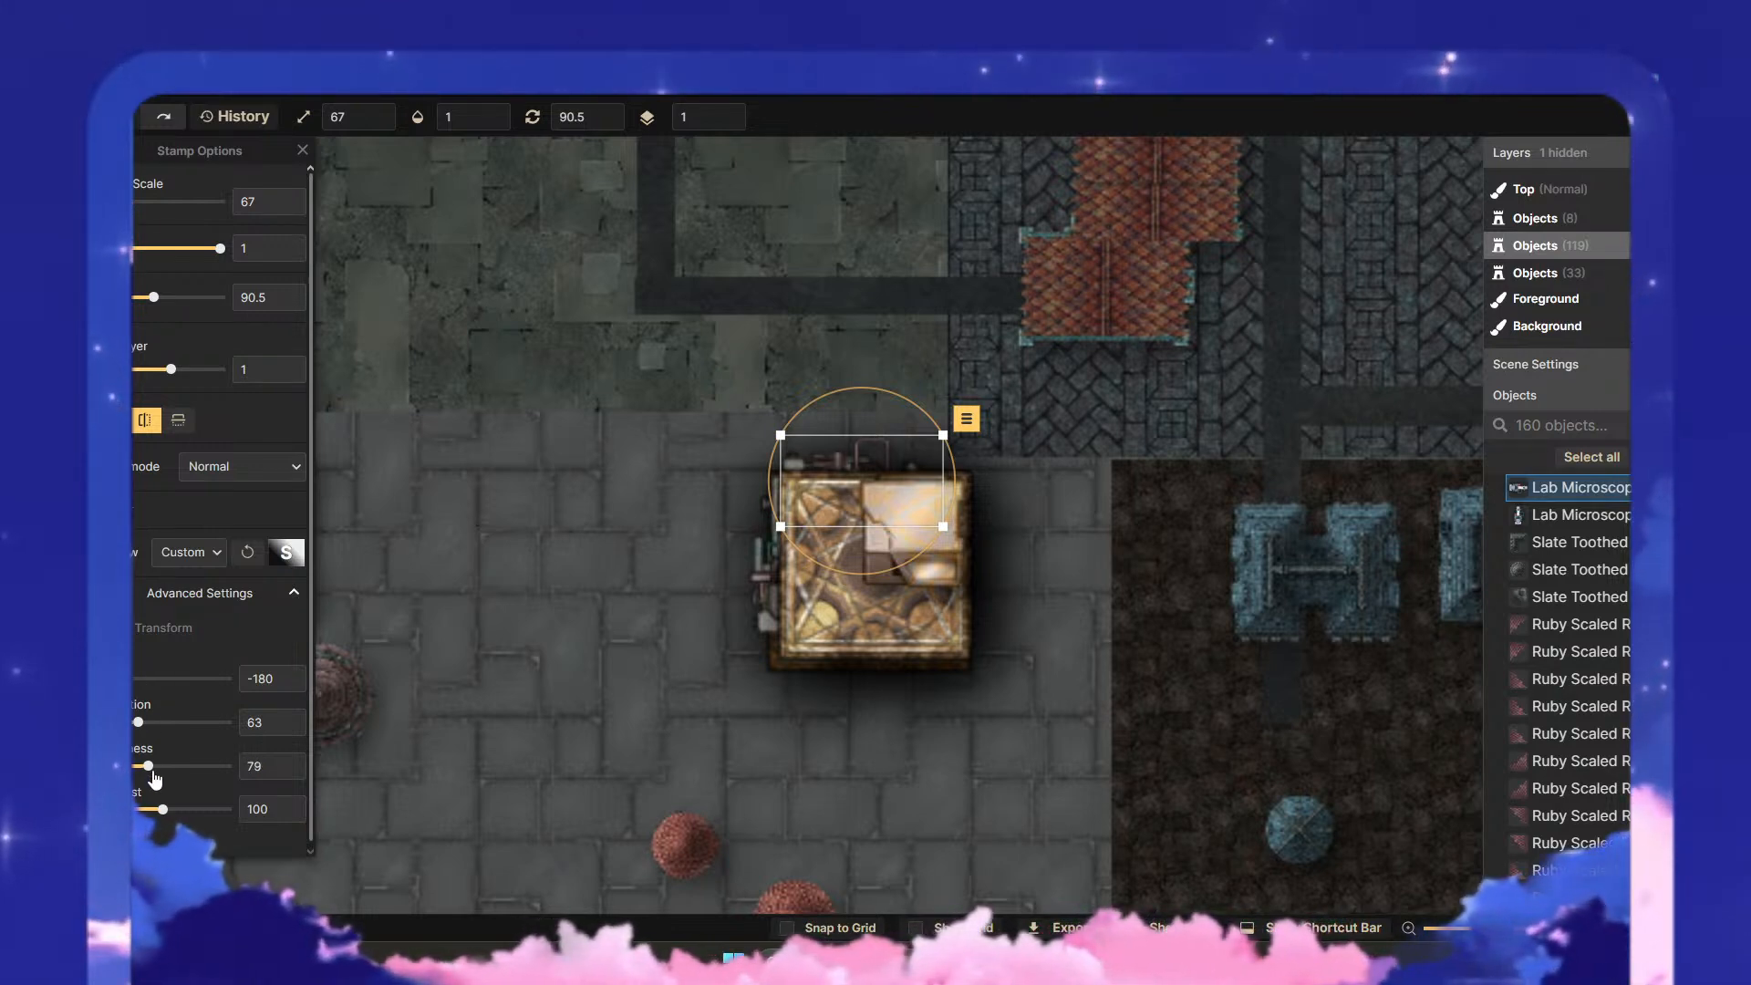
left_click(949, 742)
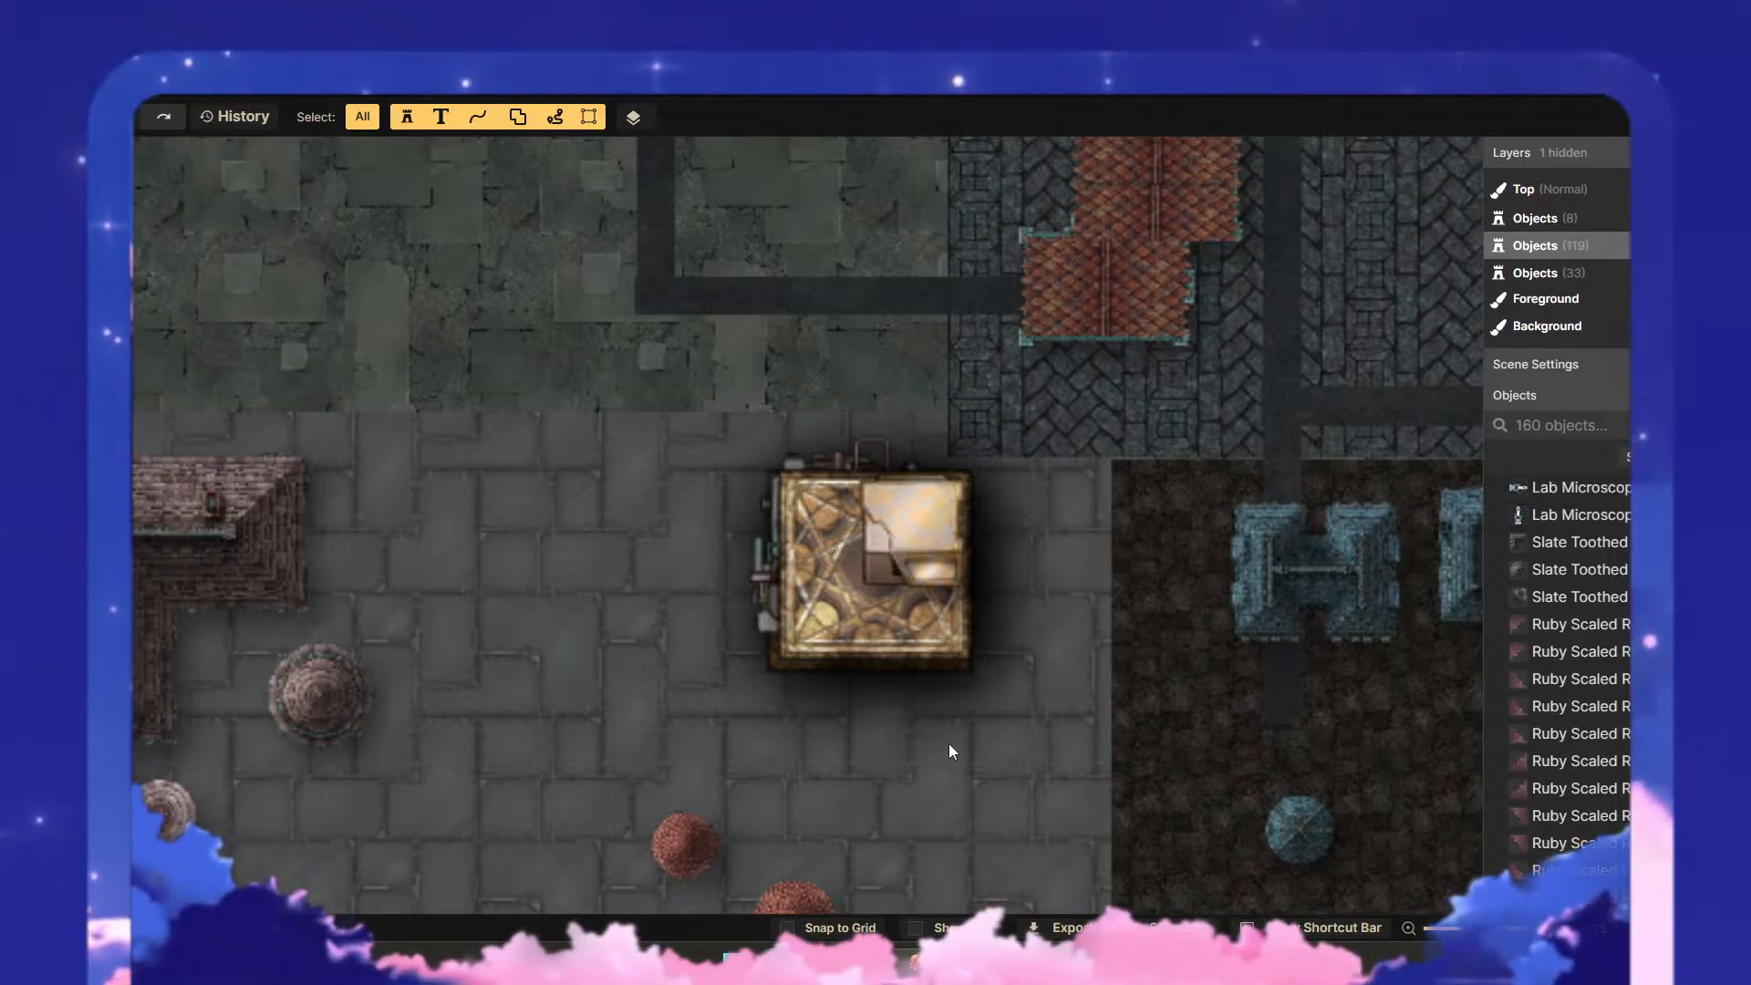
left_click(771, 615)
left_click_drag(771, 616, 772, 638)
left_click(792, 731)
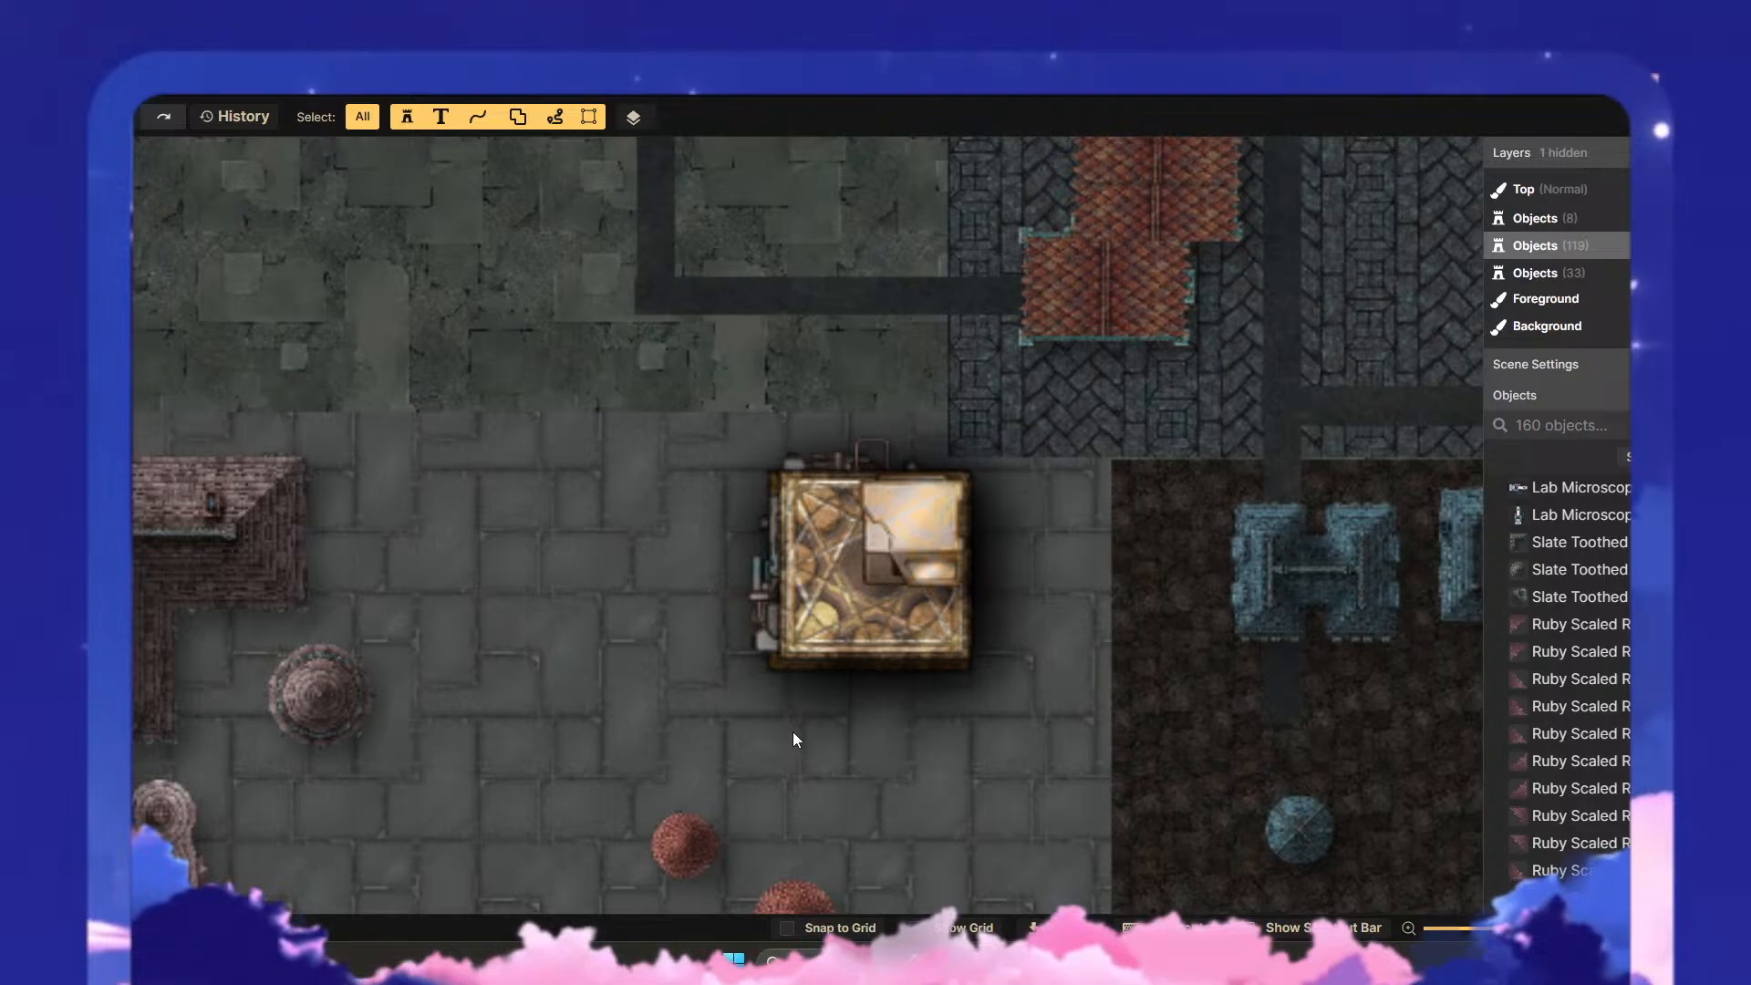
- Choose the Antenna stamp from the City: Apartments section of the Sci-Fi Battlemaps stamp catalog
scroll(880, 700, "down", 2)
scroll(883, 701, "down", 1)
left_click_drag(904, 724, 960, 557)
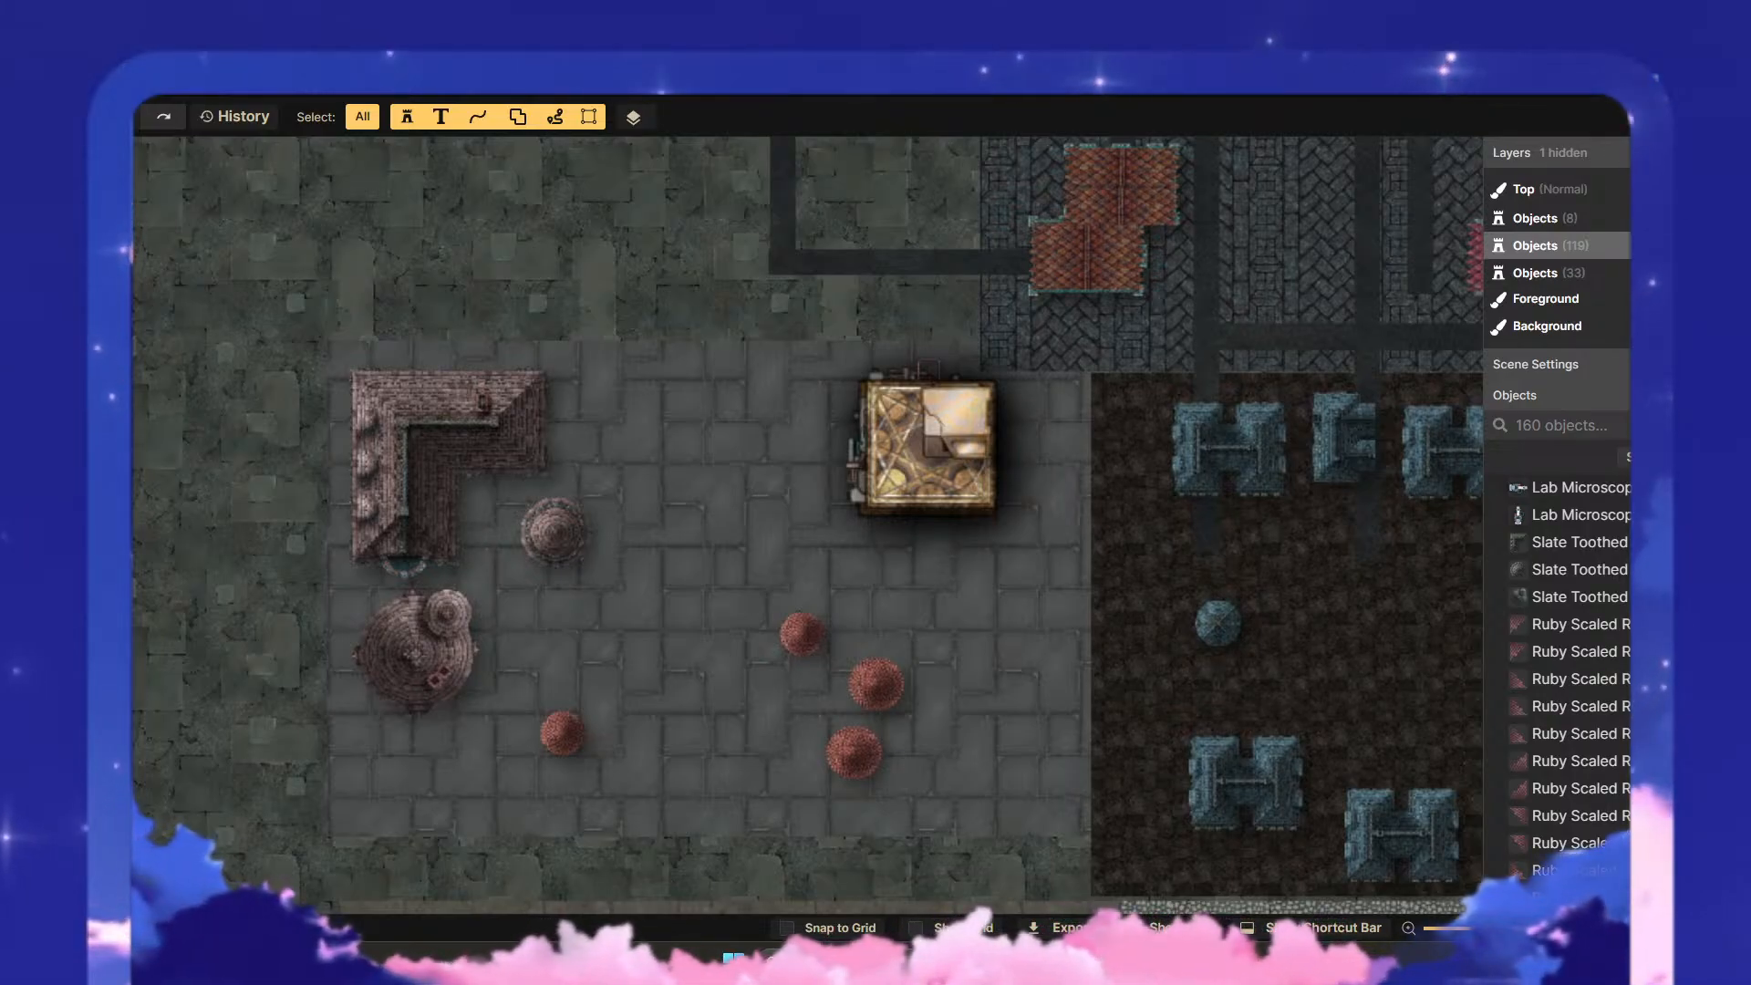
left_click(62, 230)
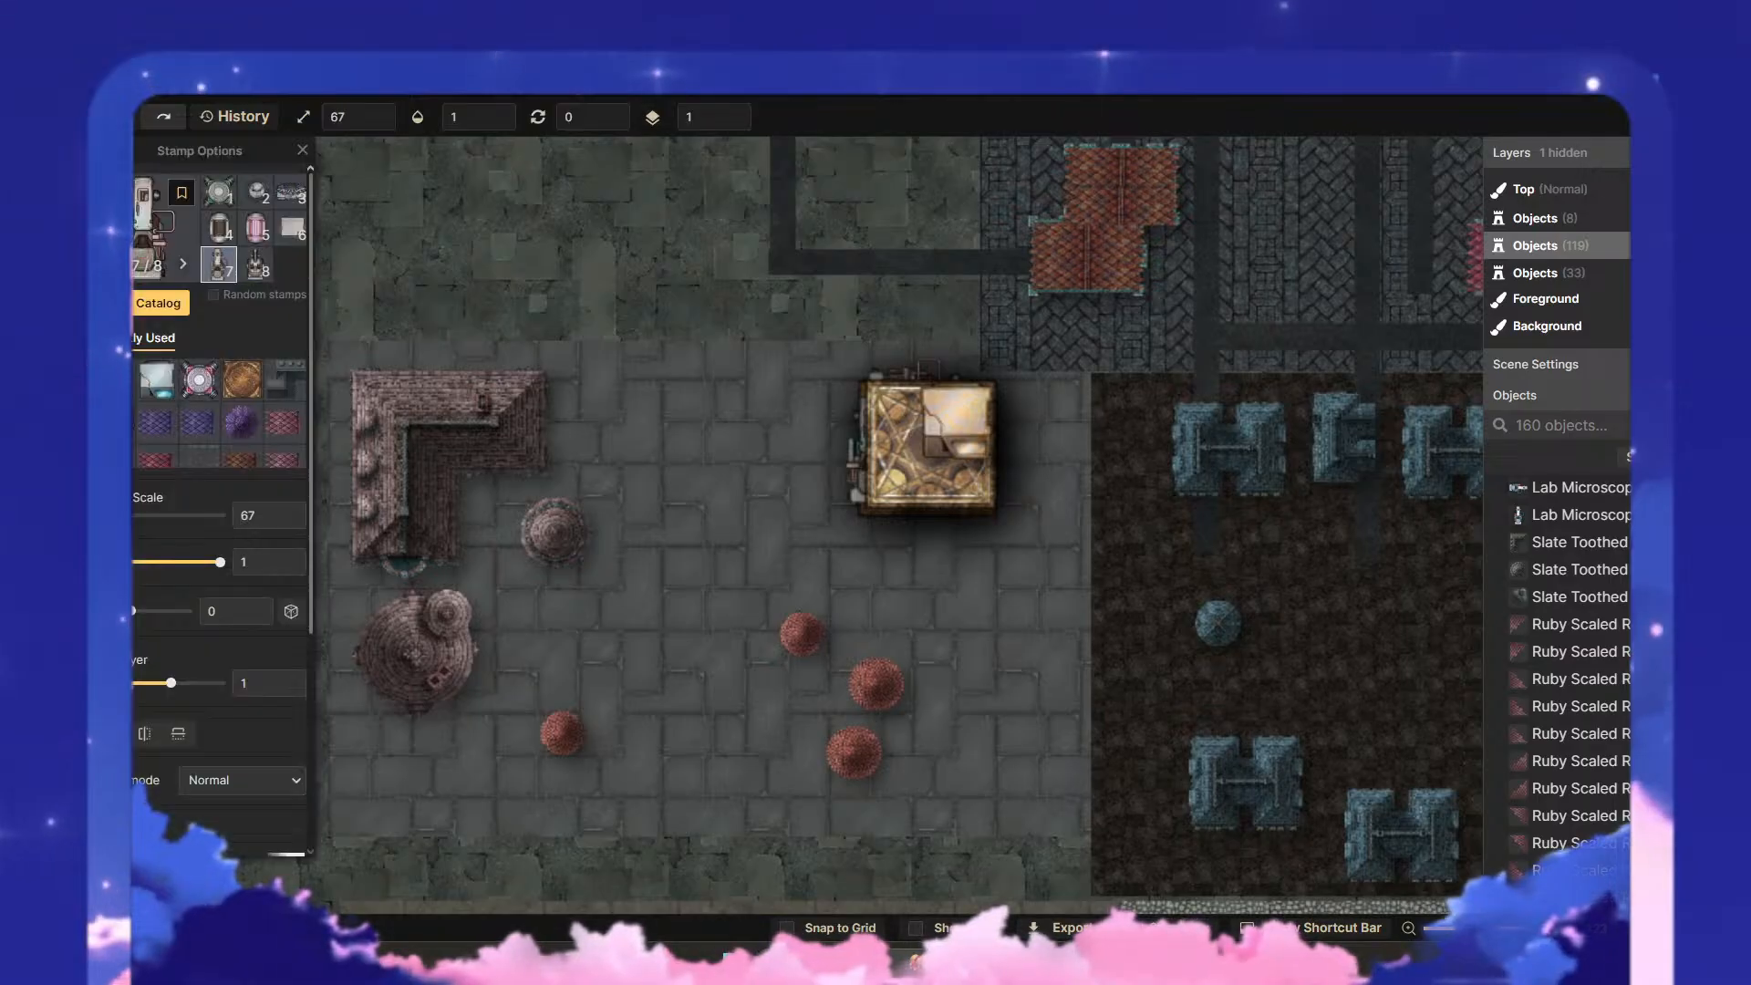
left_click(158, 303)
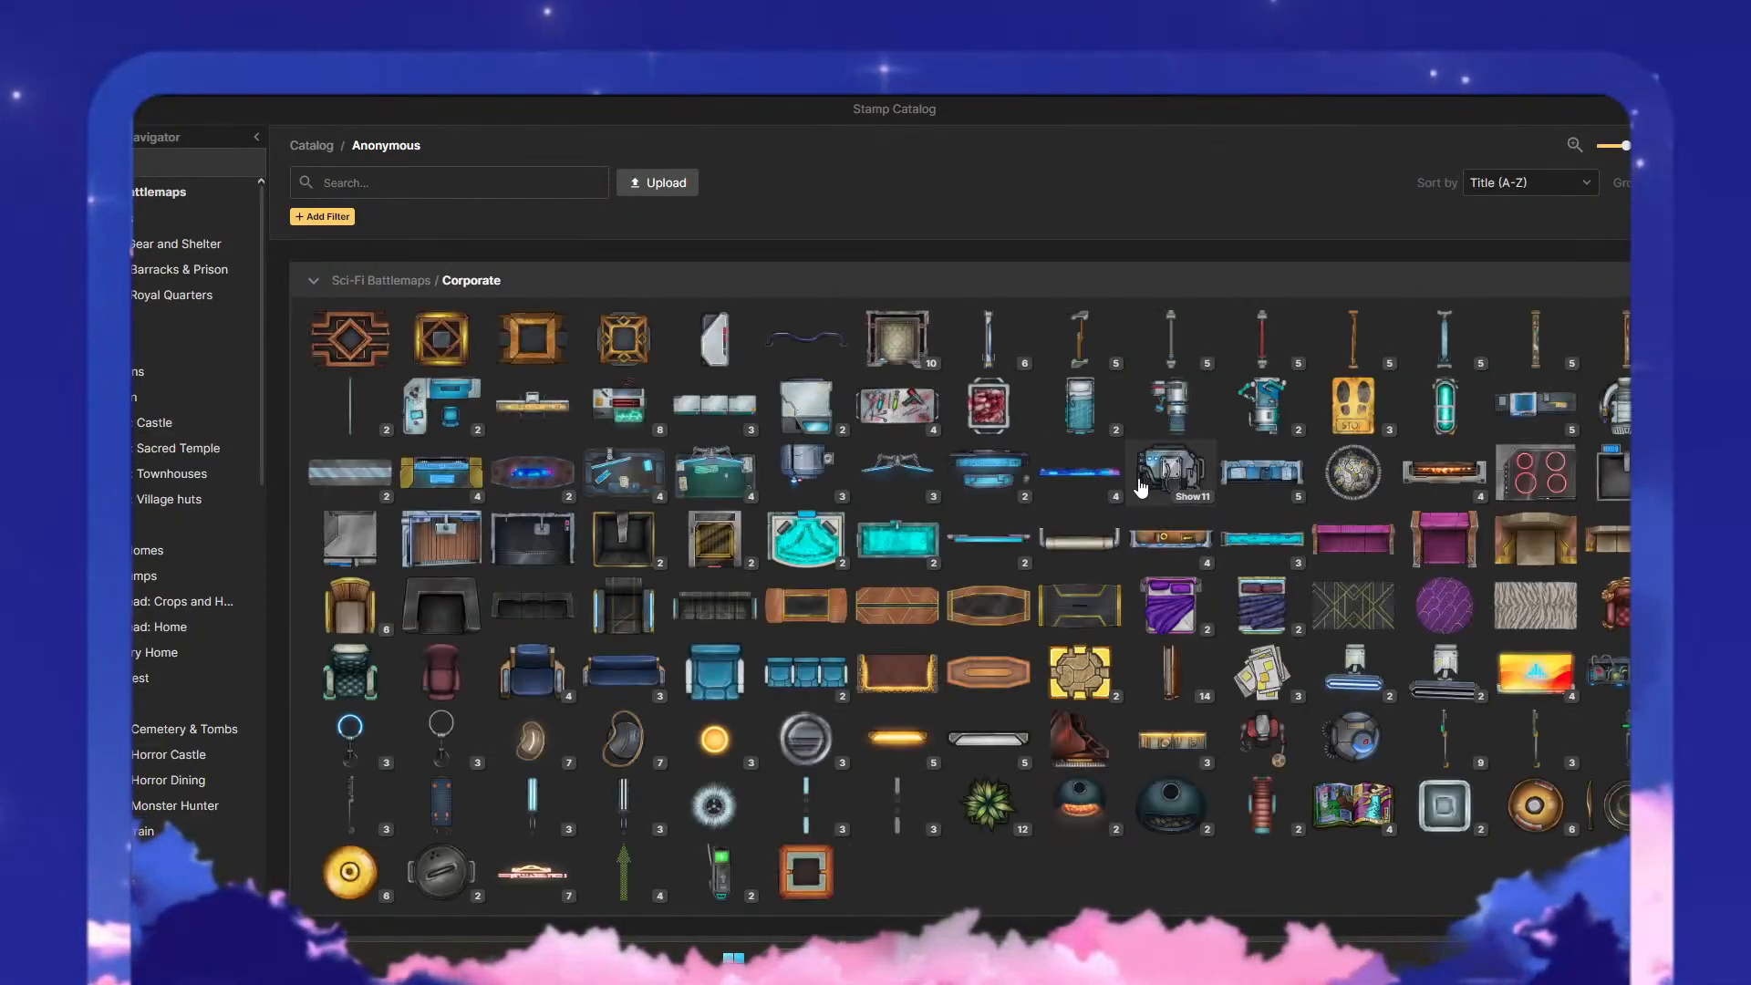
scroll(1098, 513, "up", 15)
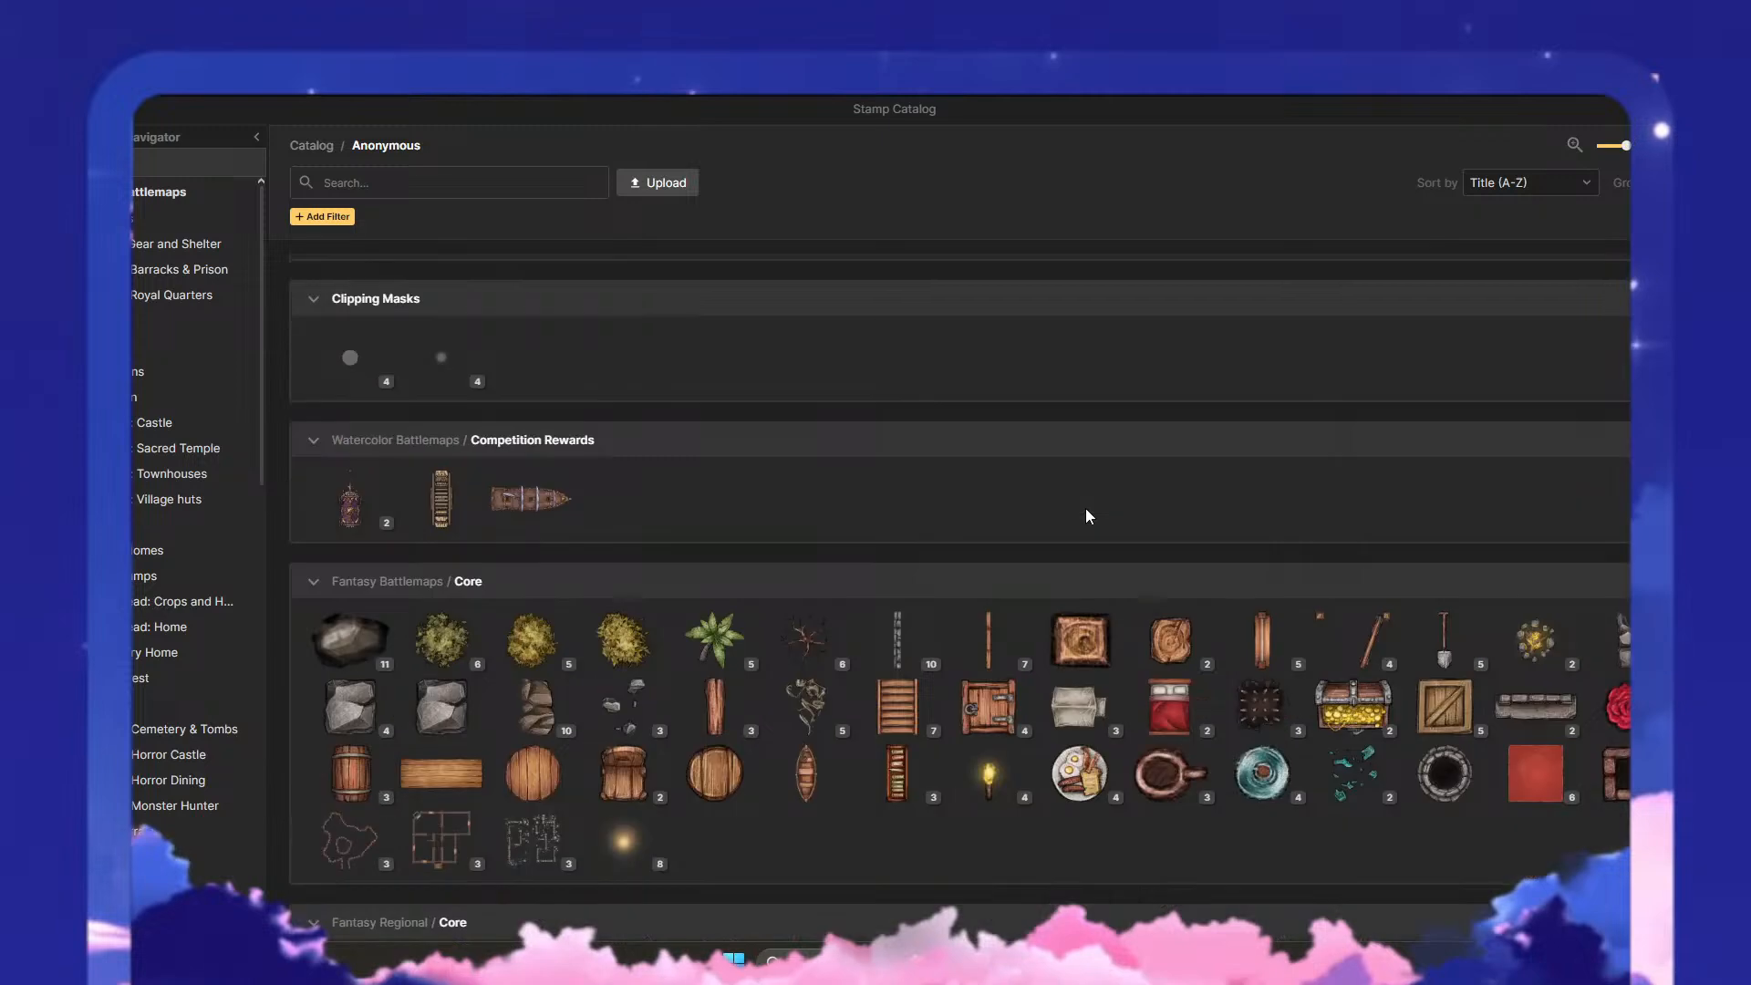
scroll(1091, 507, "up", 5)
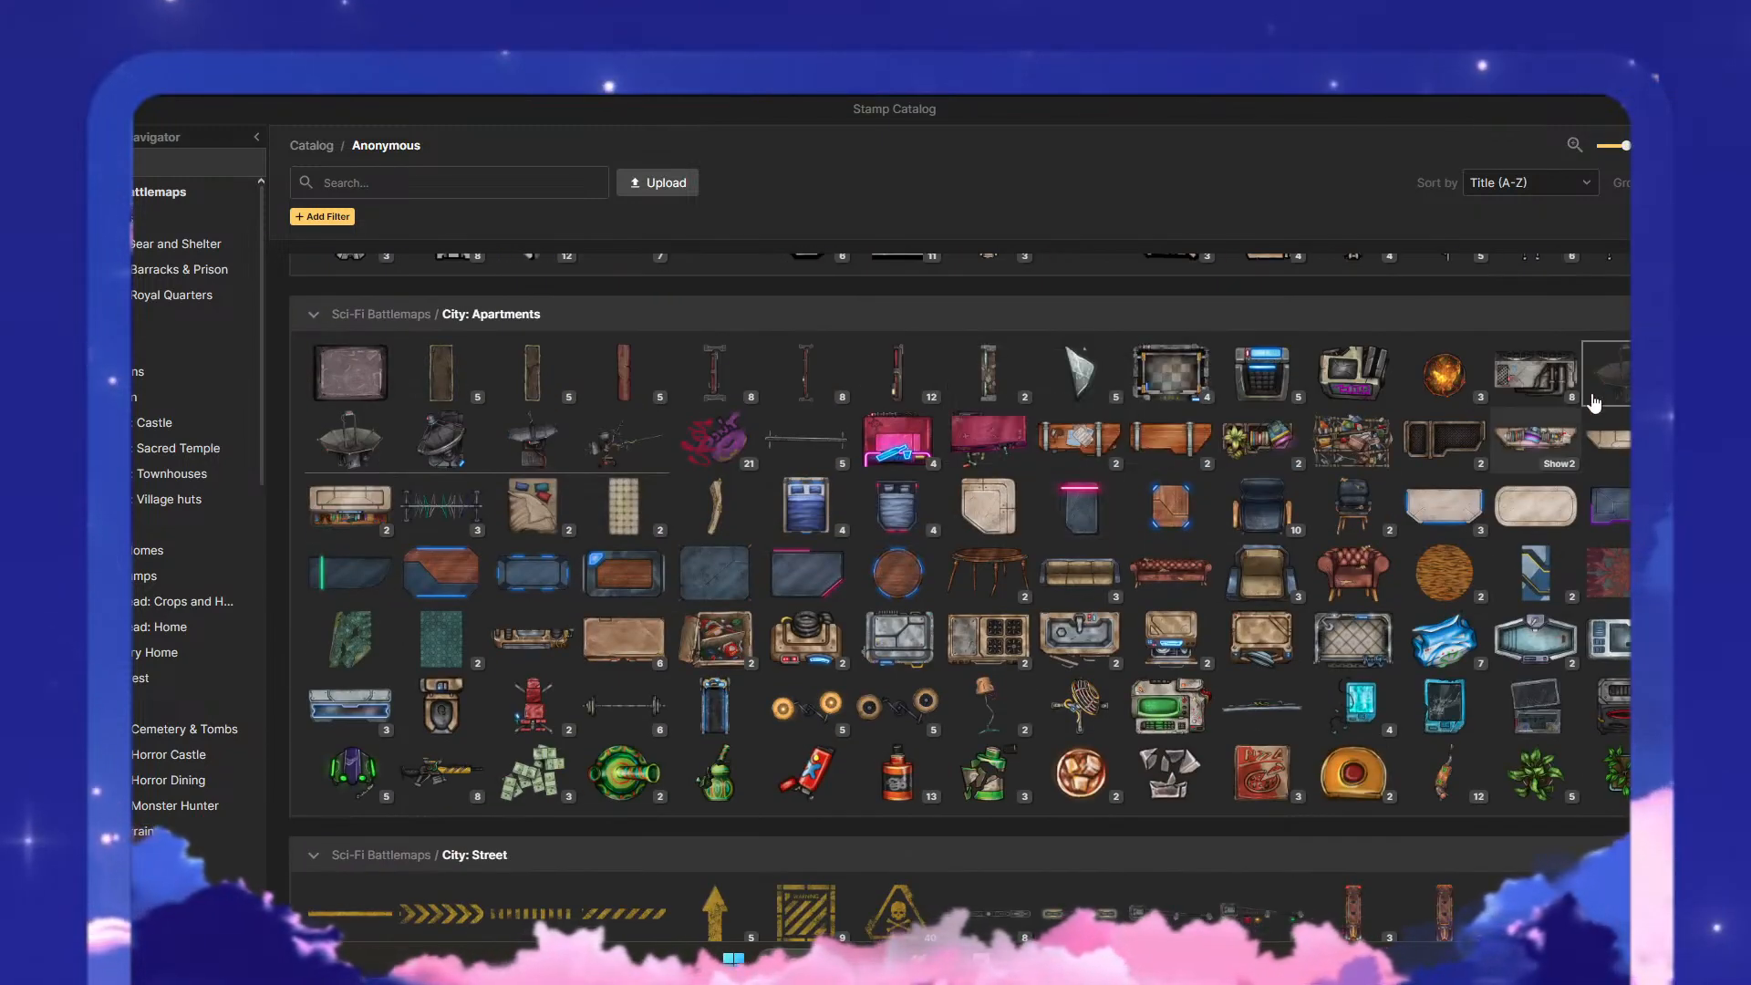
left_click(1625, 389)
left_click(926, 440)
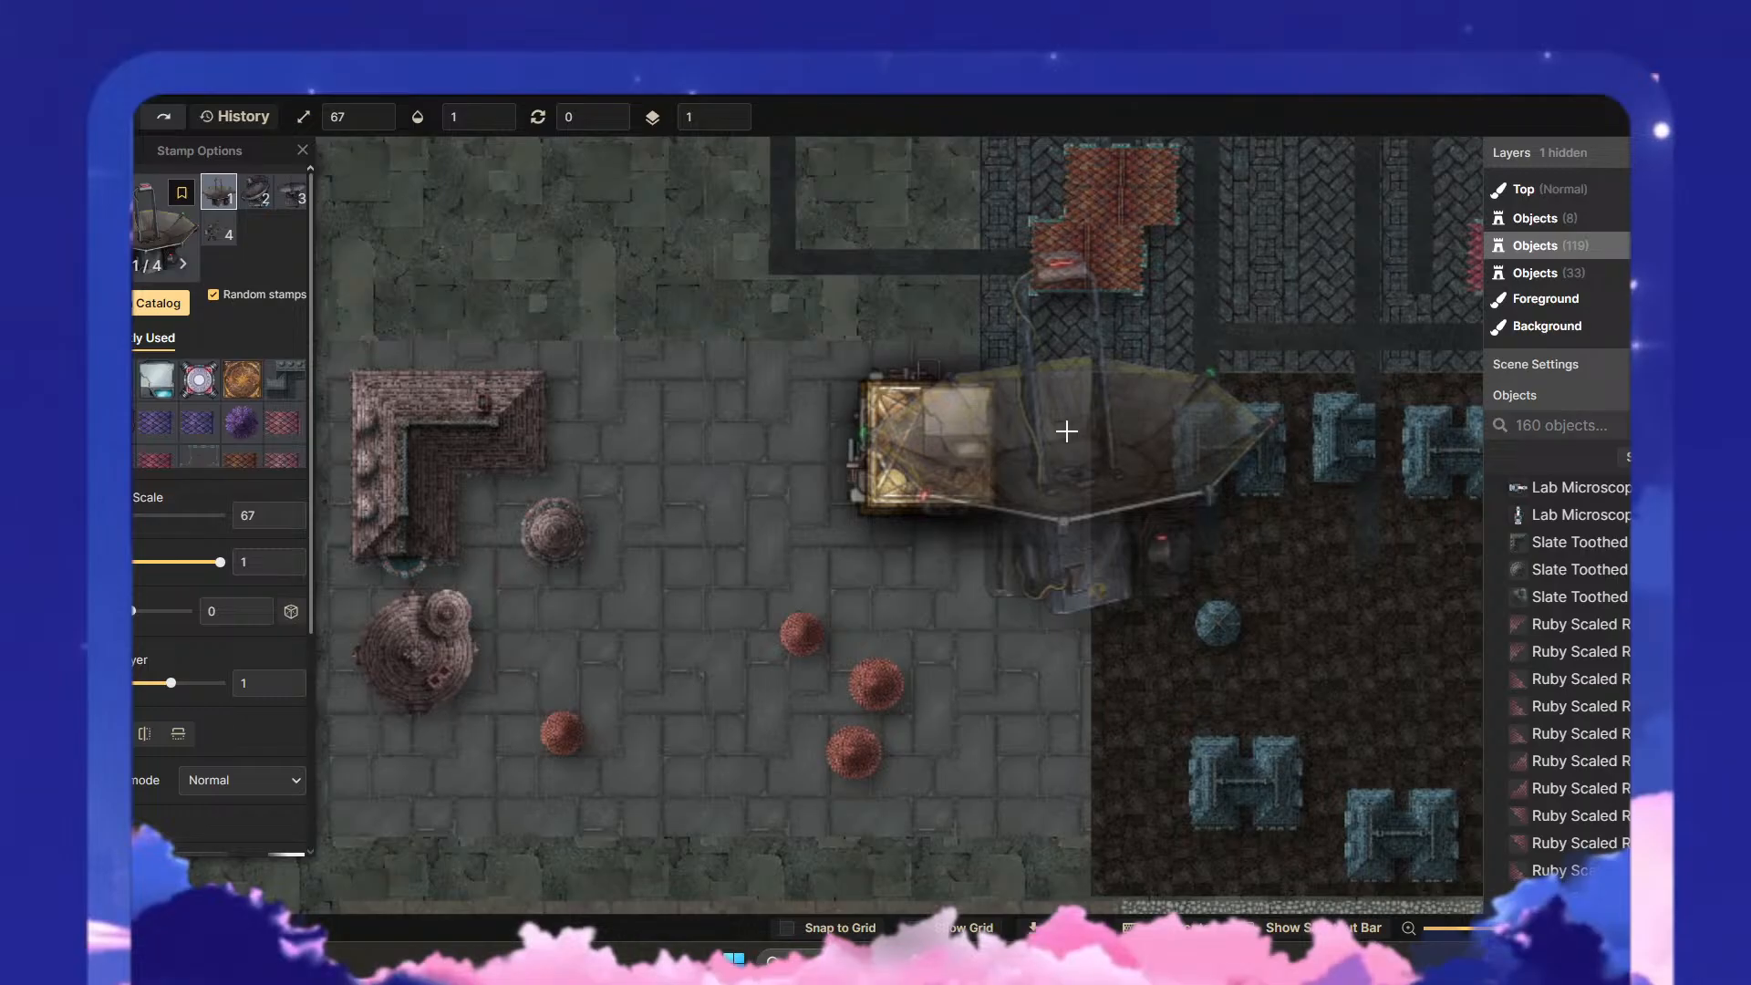
- Set the Antenna stamp's scale to 10 and switch to its second variant
left_click(789, 452)
type("3")
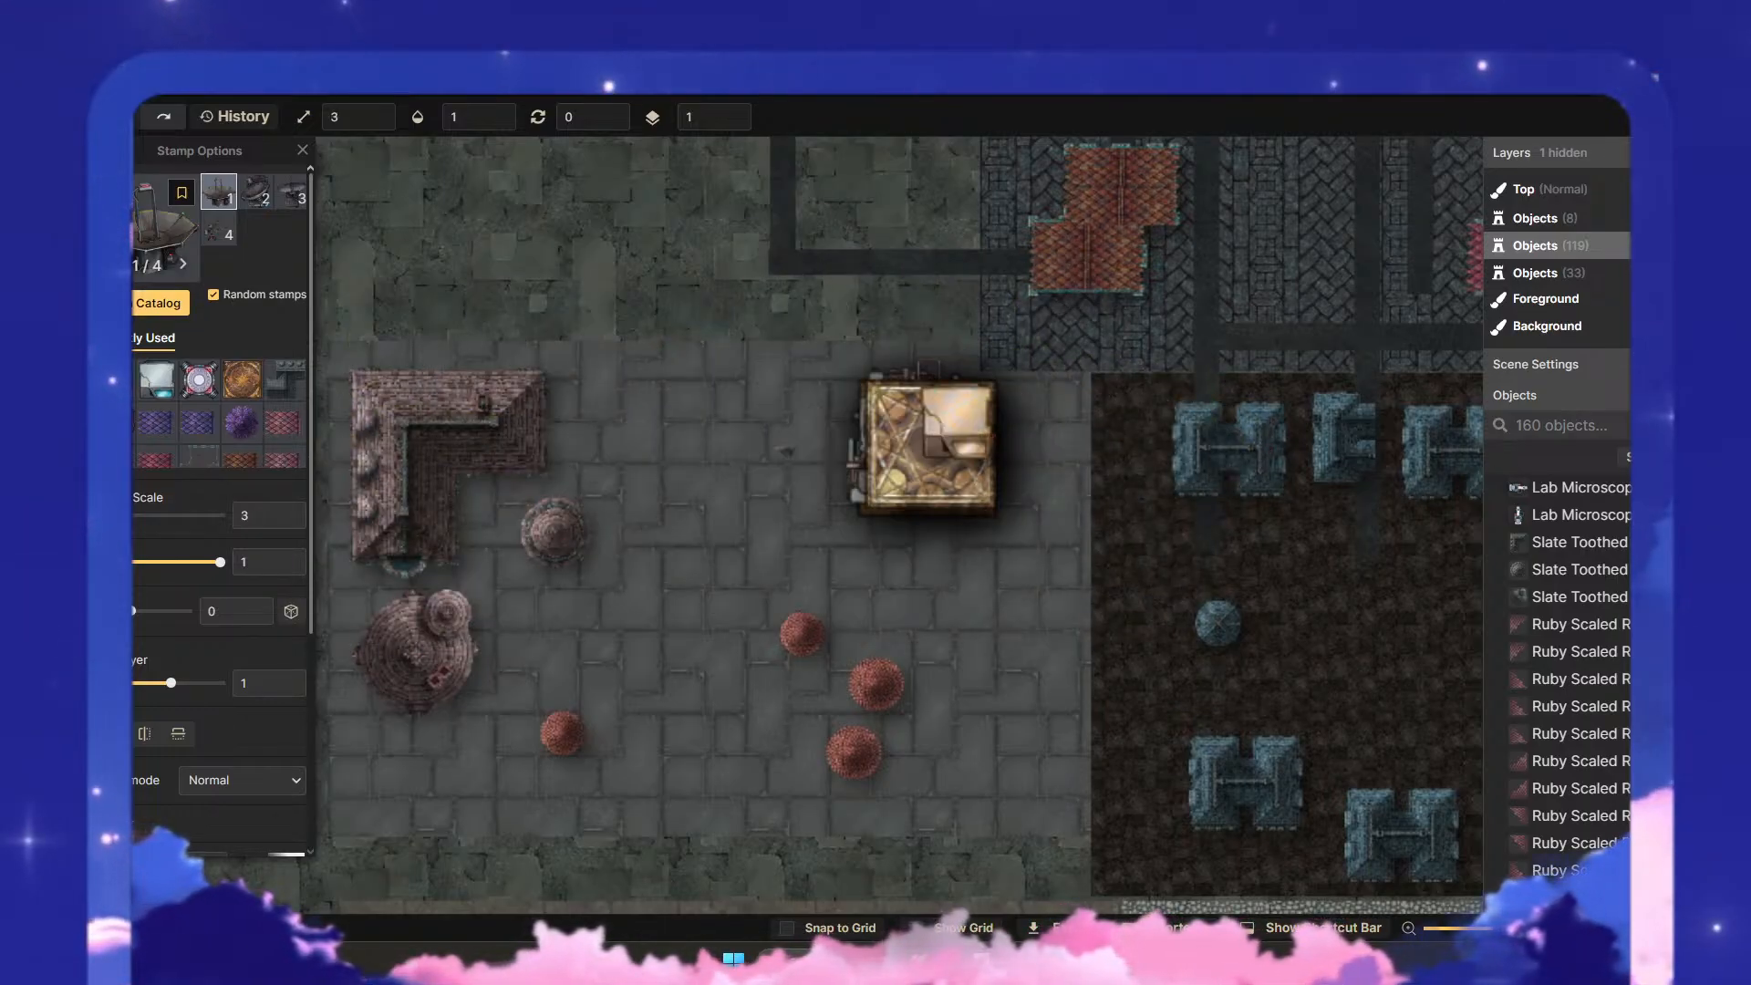
left_click_drag(89, 516, 92, 515)
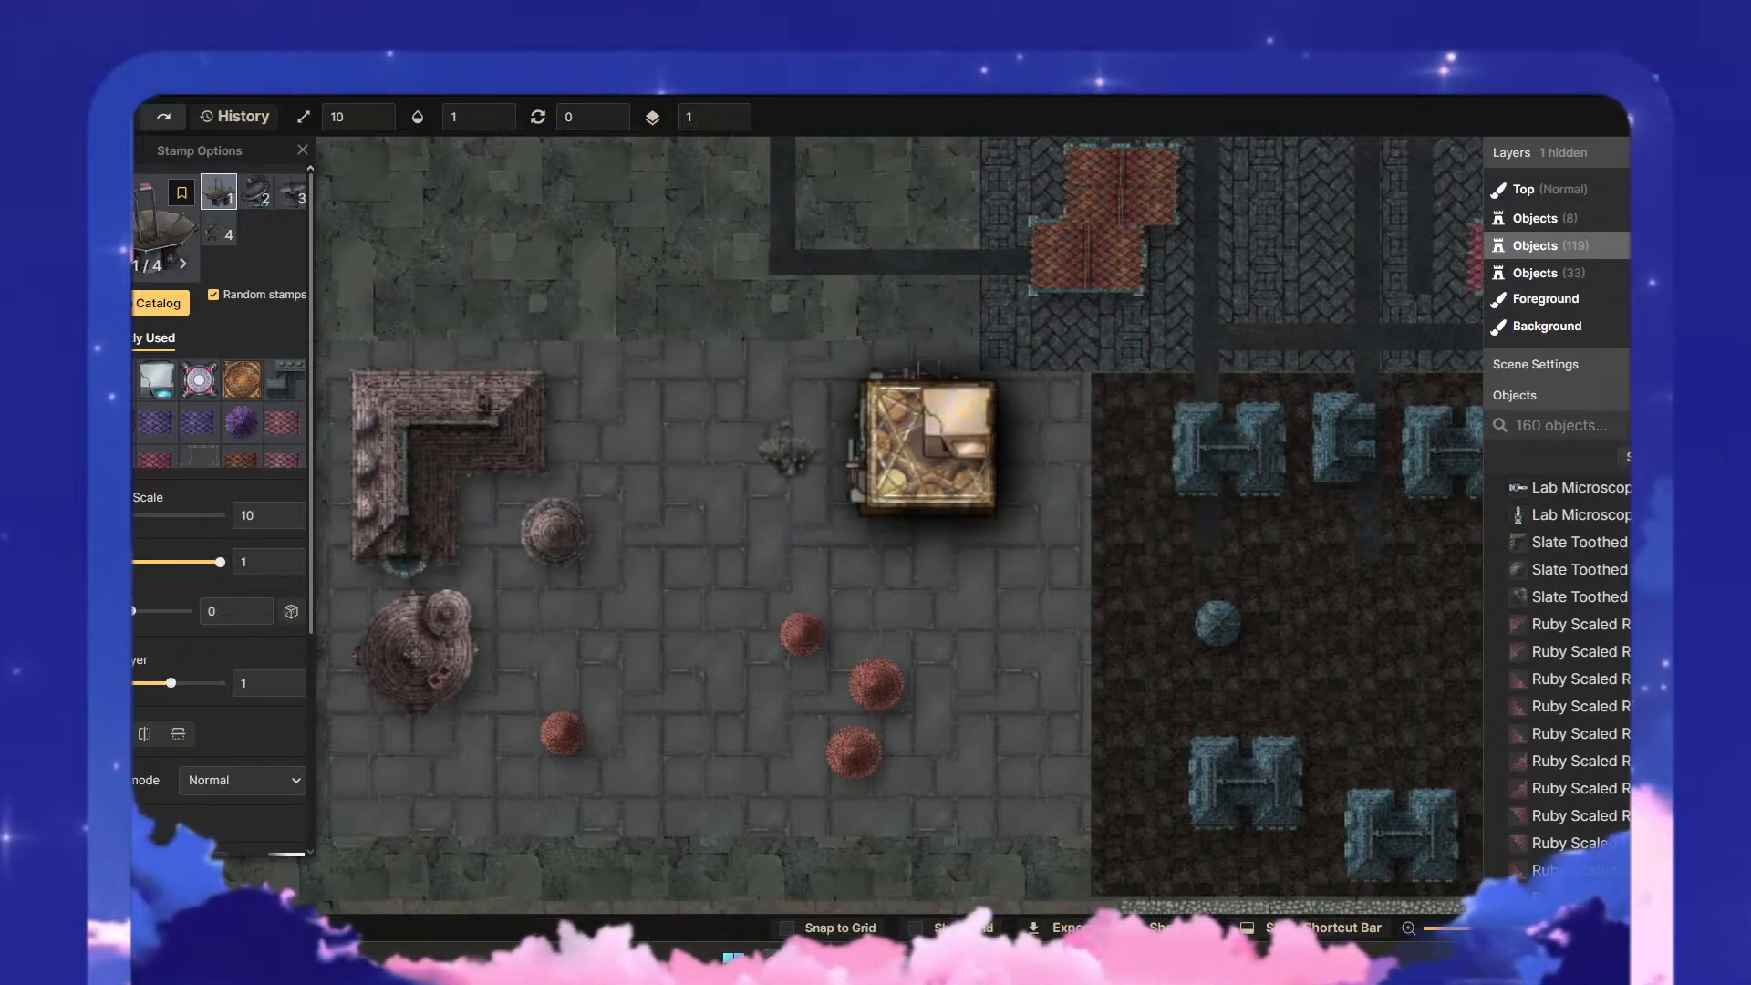
left_click(183, 264)
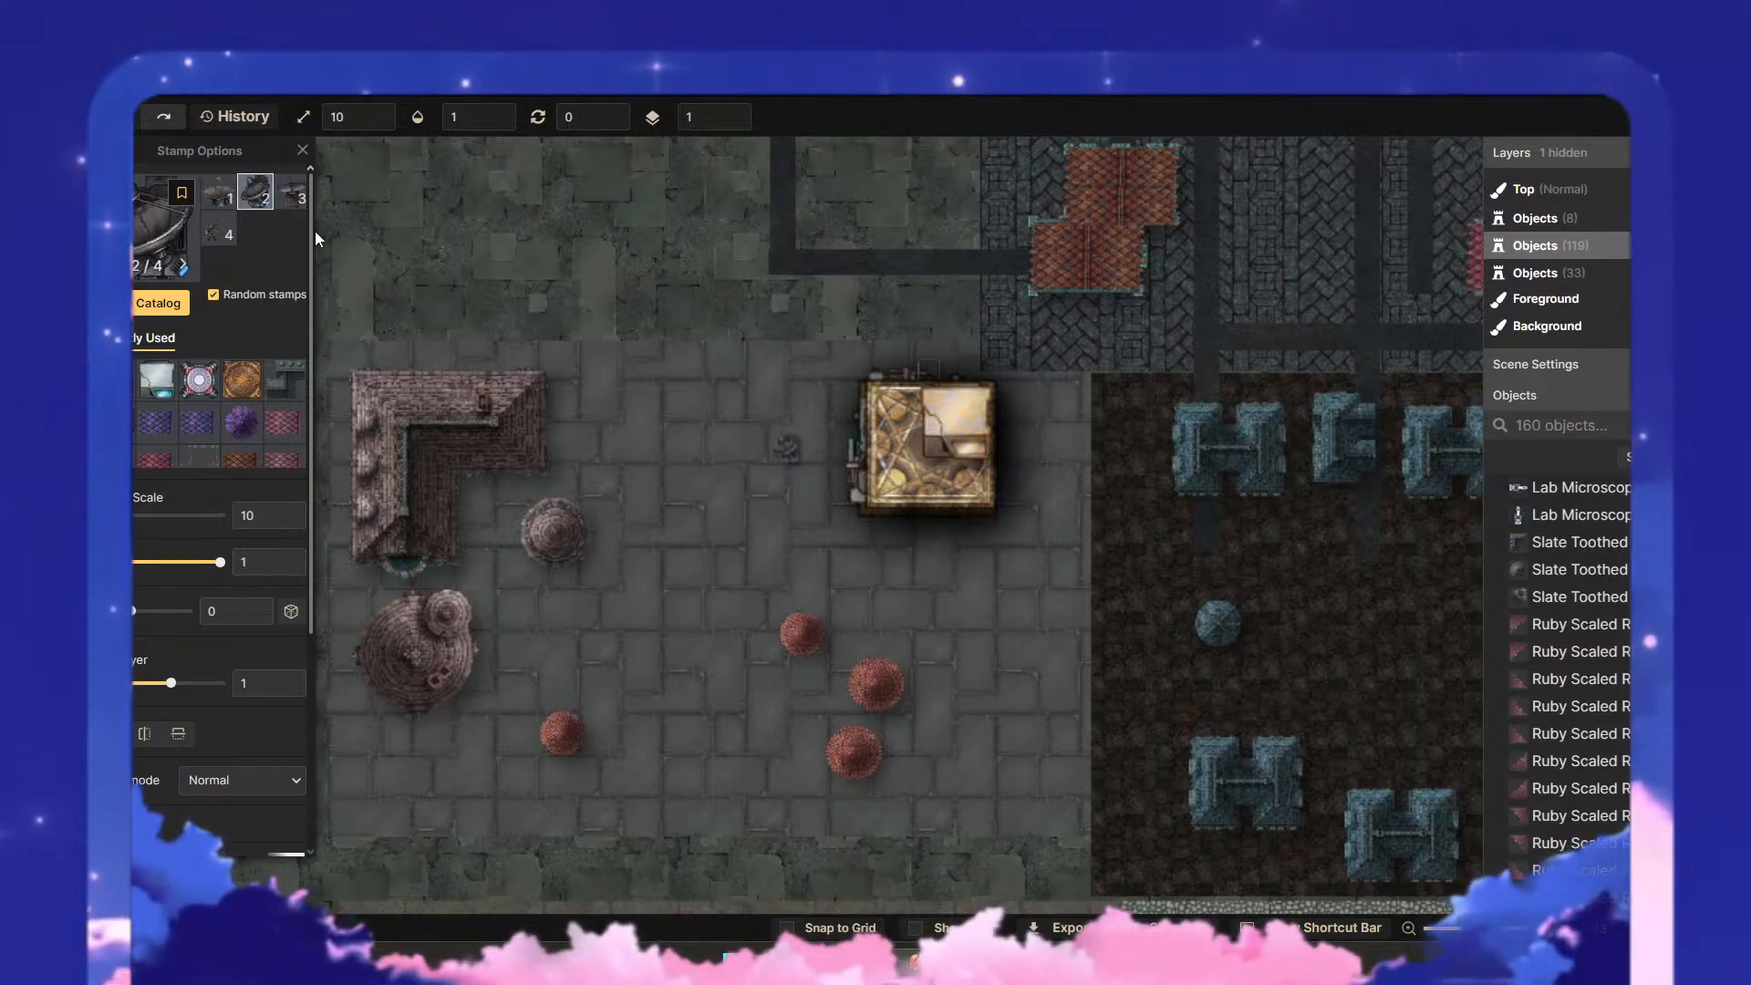
- Set the Antenna stamp's layer to 2 and place one on the lower-left part of the puzzle box's roof
left_click(878, 484)
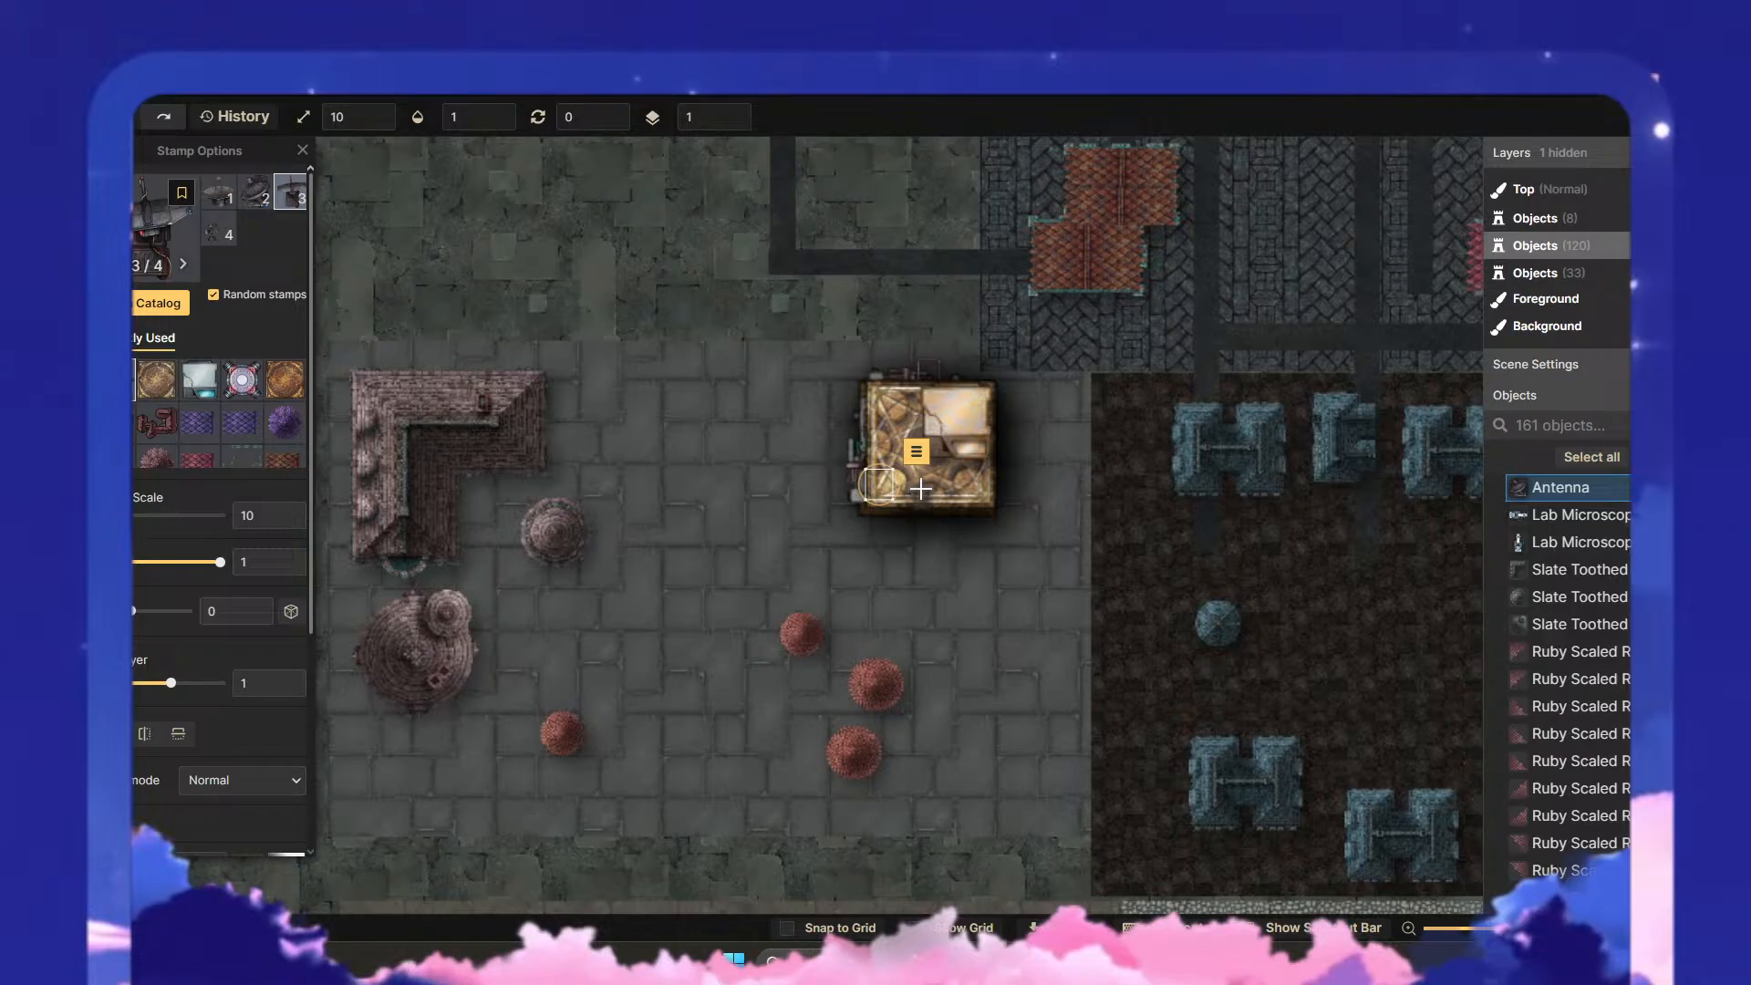
key("ctrl+z")
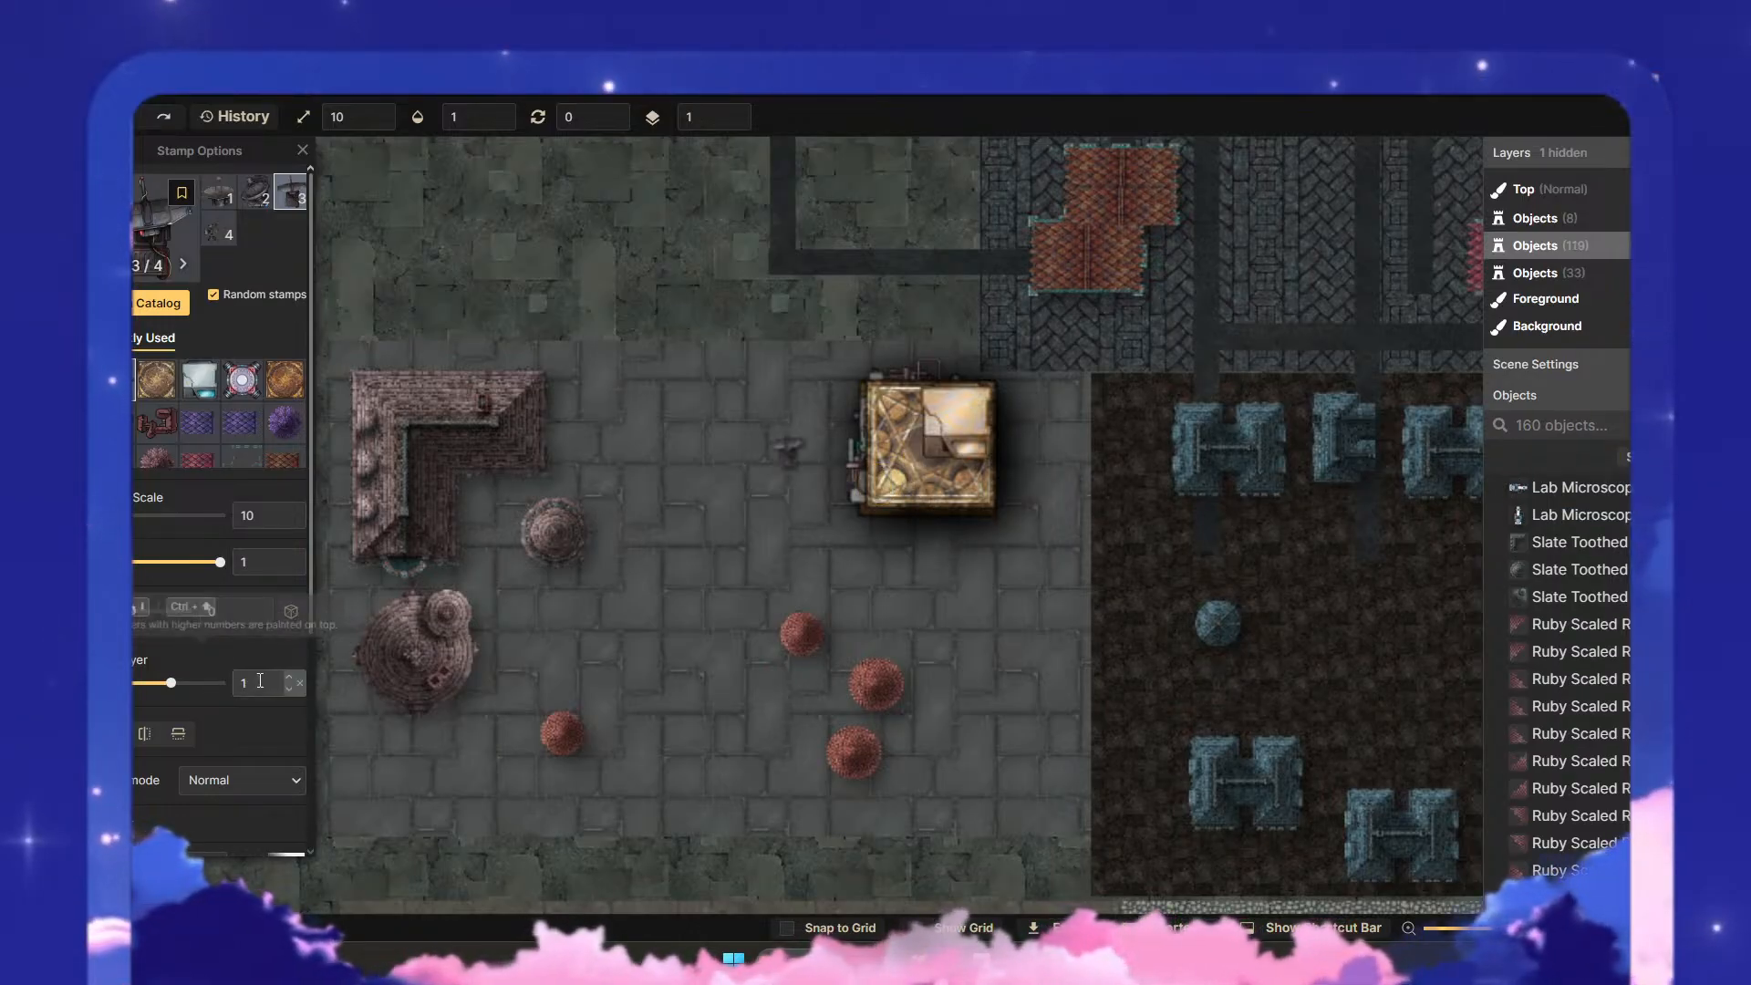
left_click(291, 680)
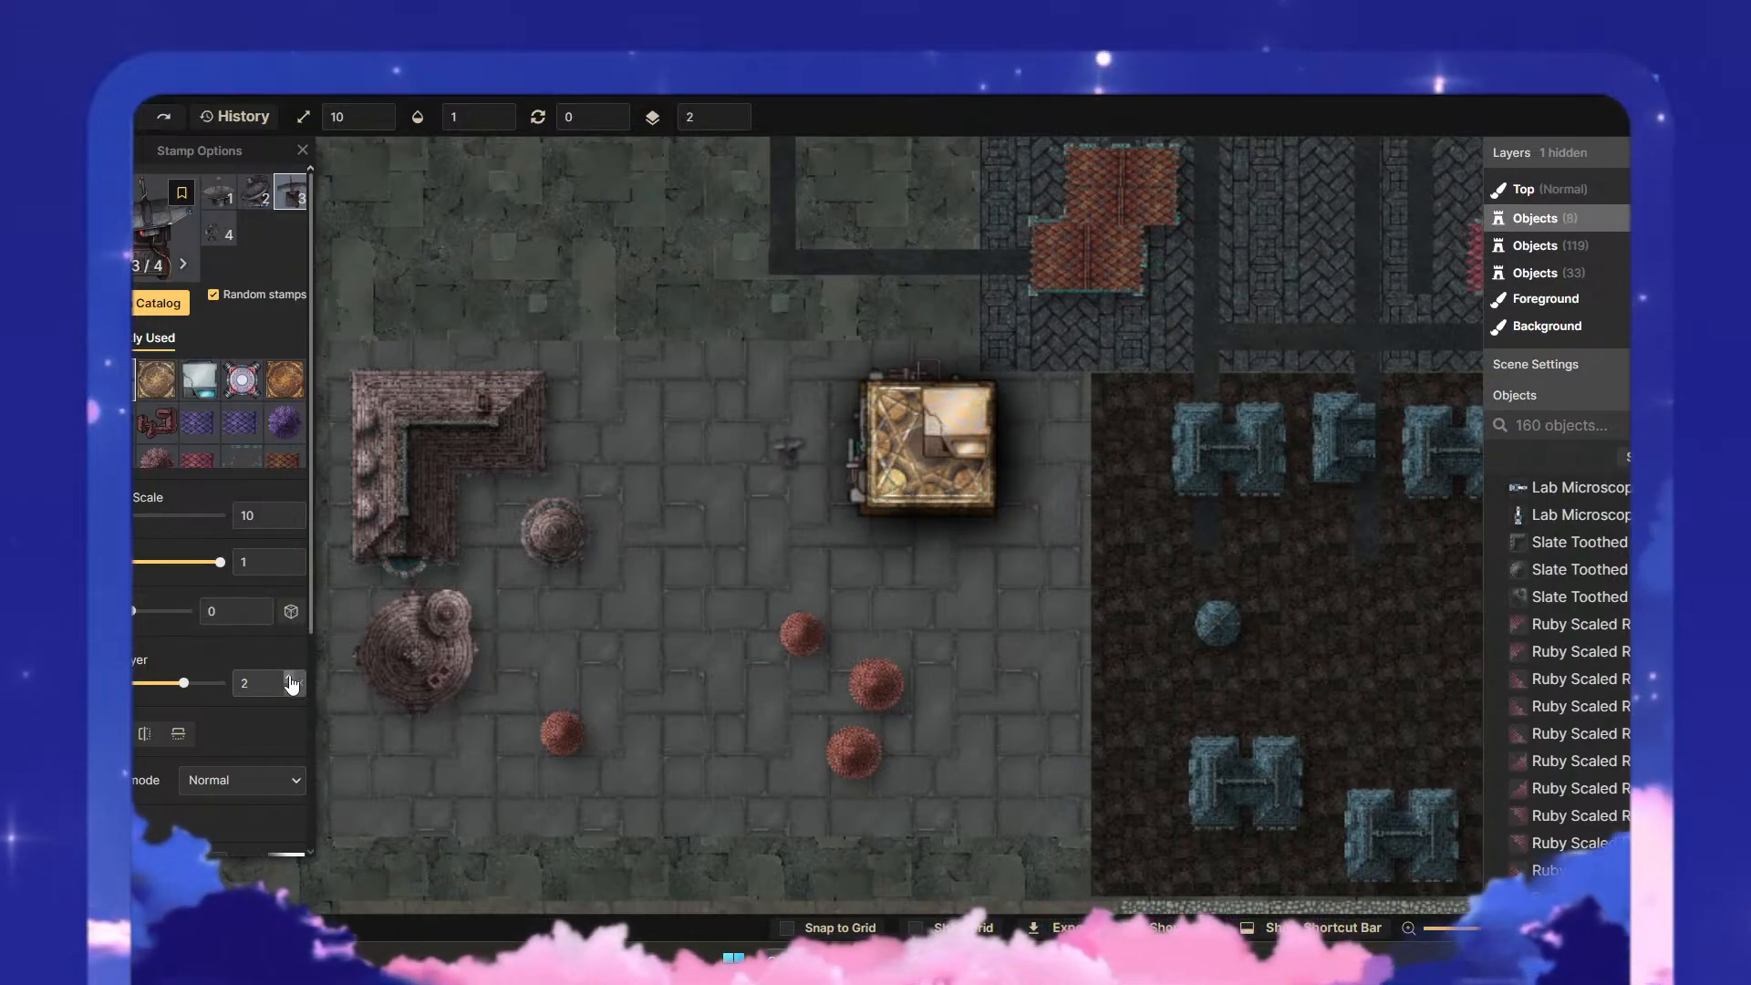
left_click(884, 466)
scroll(931, 497, "up", 5)
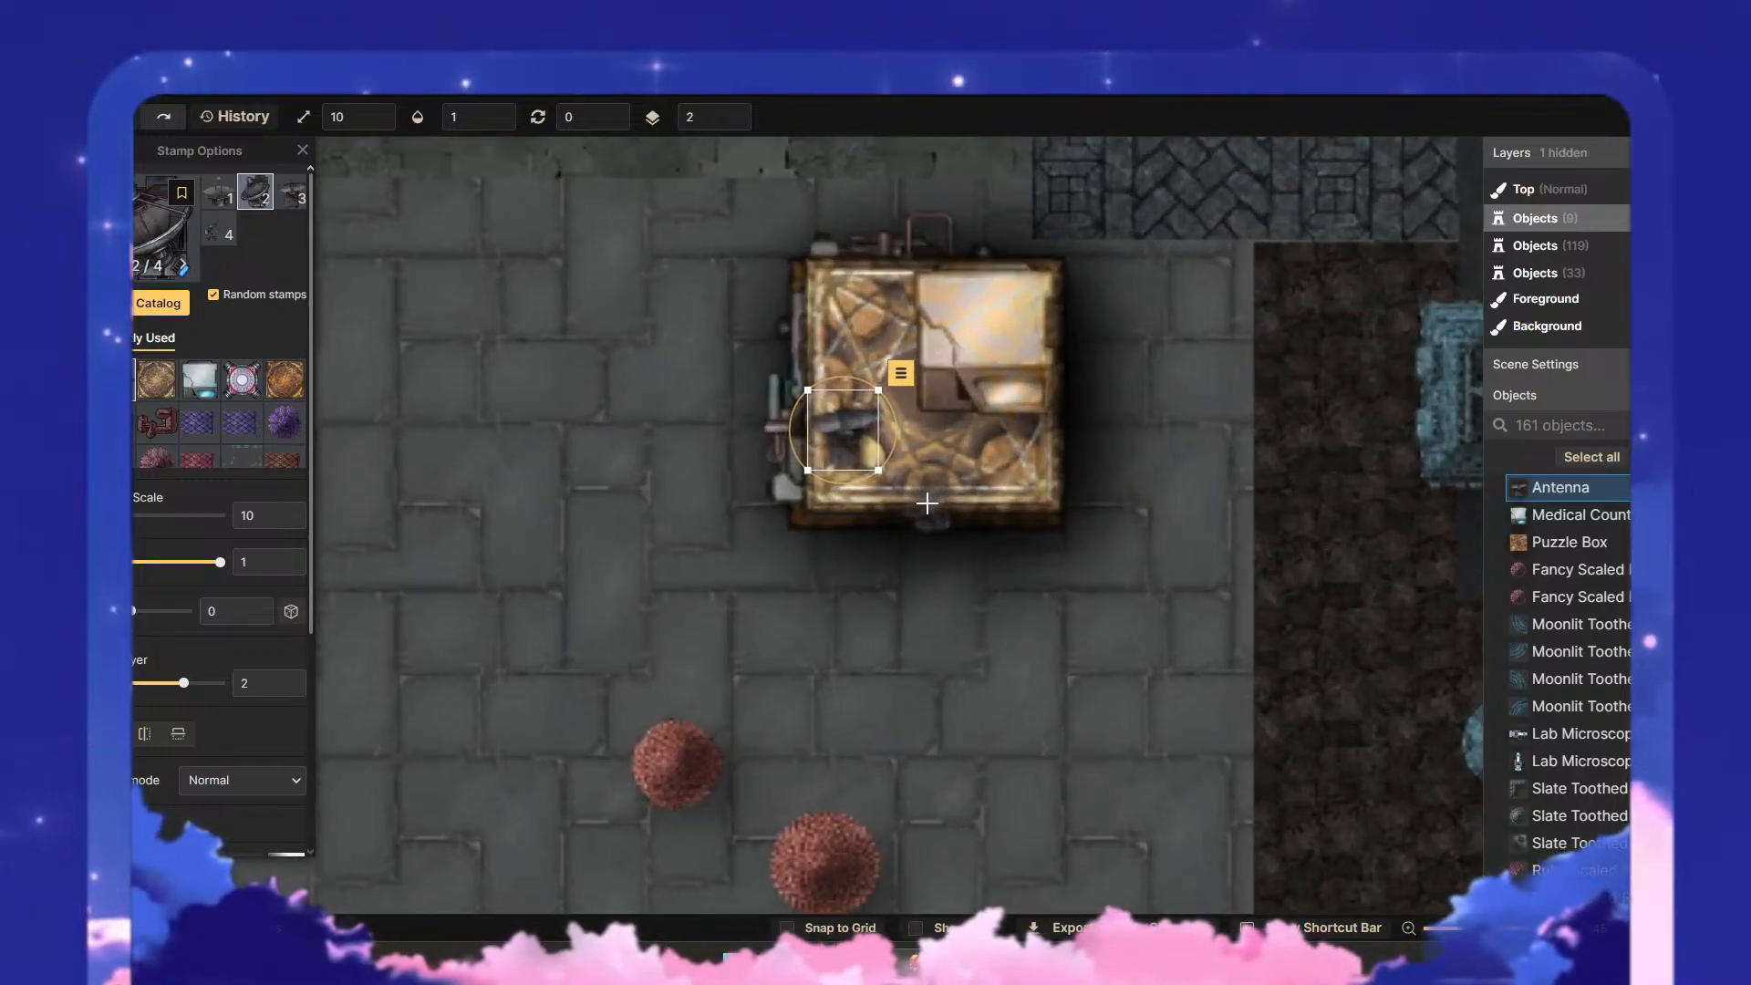
left_click_drag(932, 456, 826, 591)
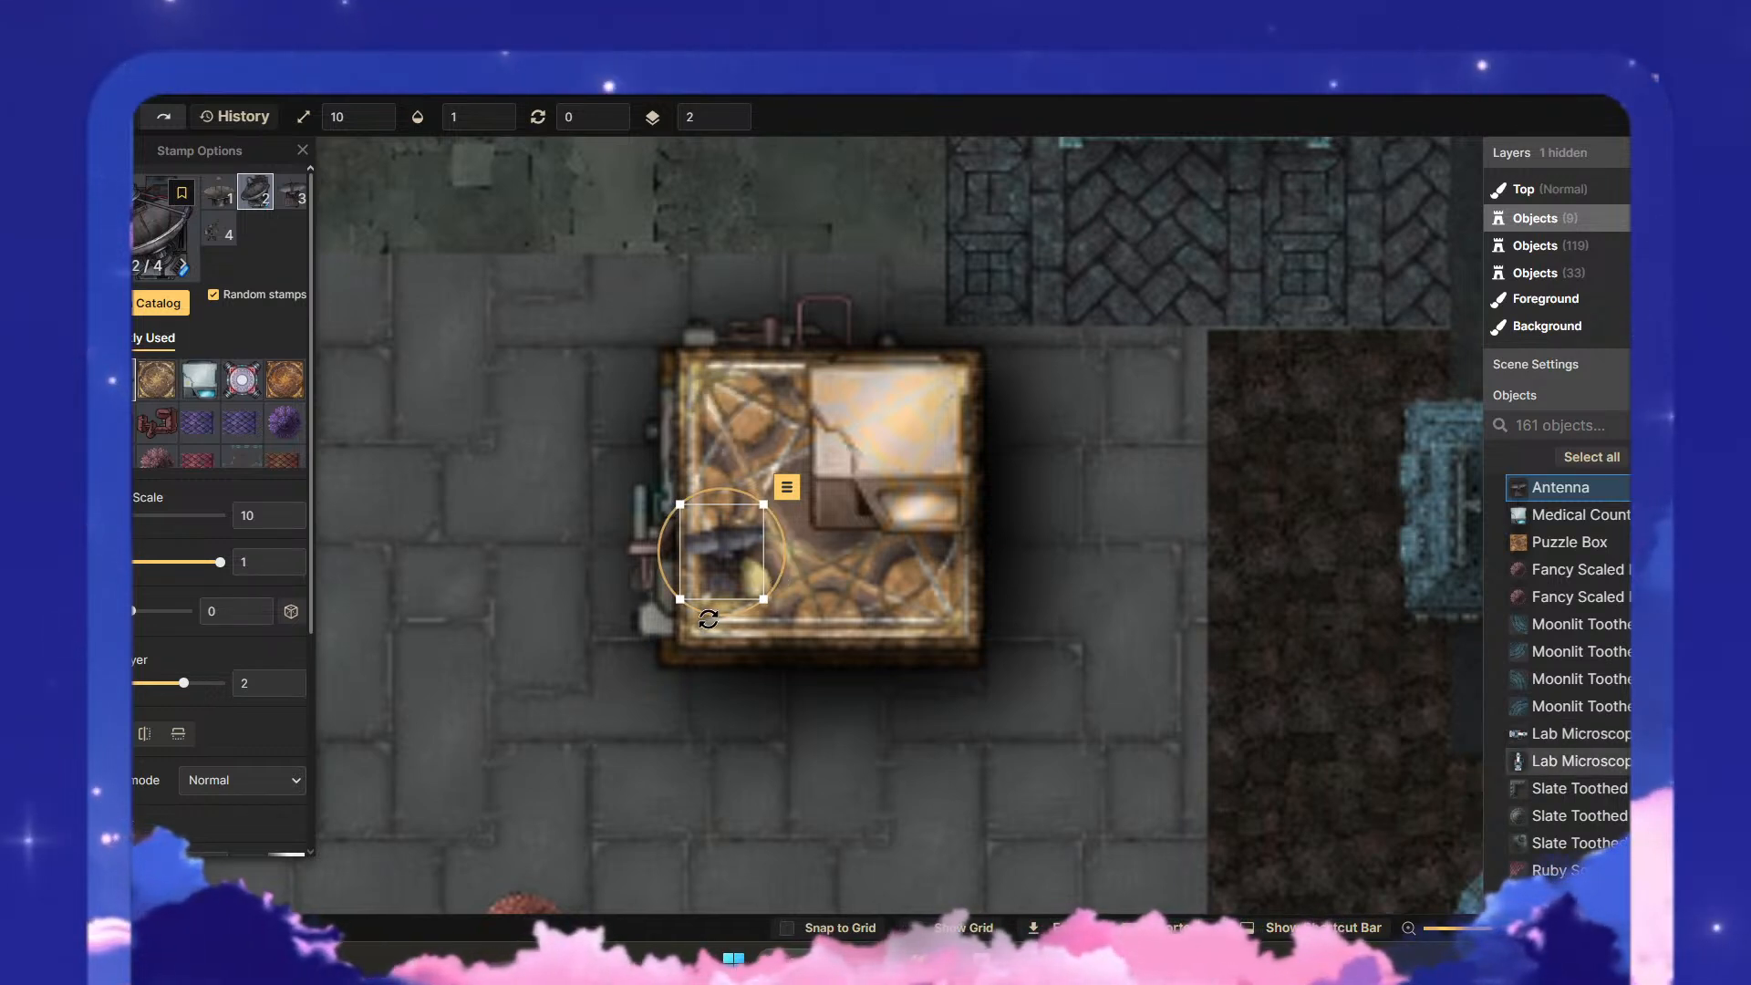
- Place a second Antenna variant just below the first, near the puzzle box's lower-left corner, and nudge it slightly up
left_click(711, 607)
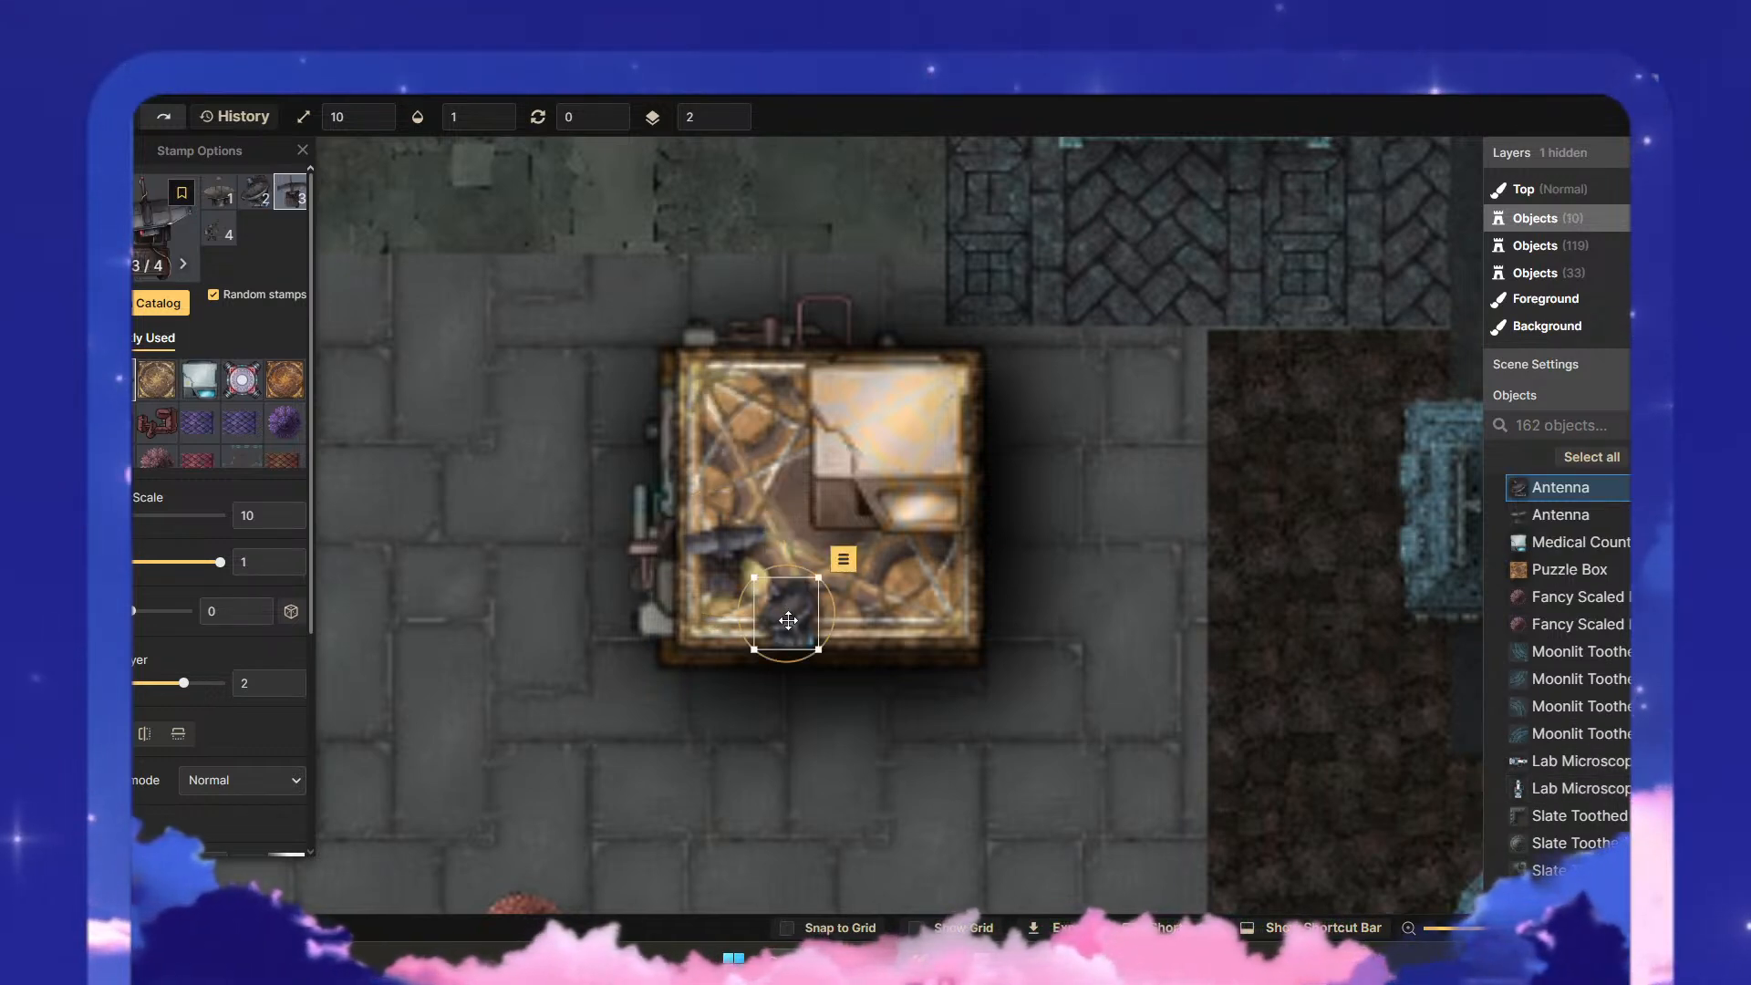
left_click(711, 605)
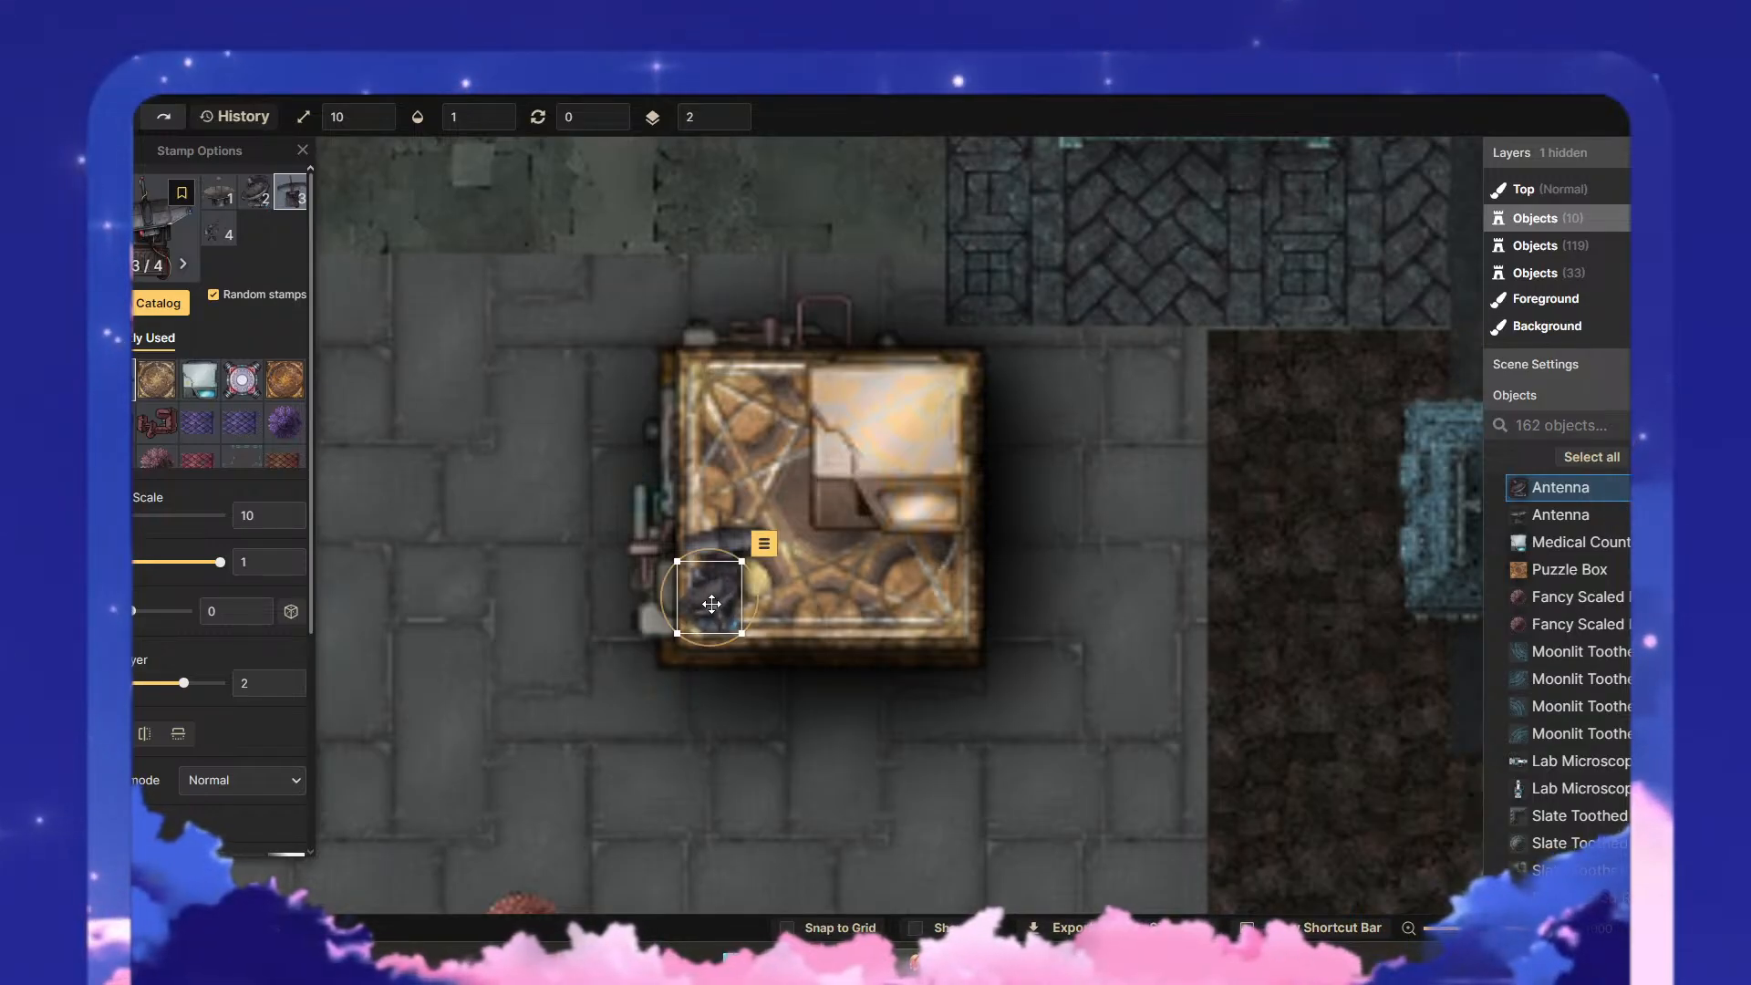
scroll(720, 583, "down", 5)
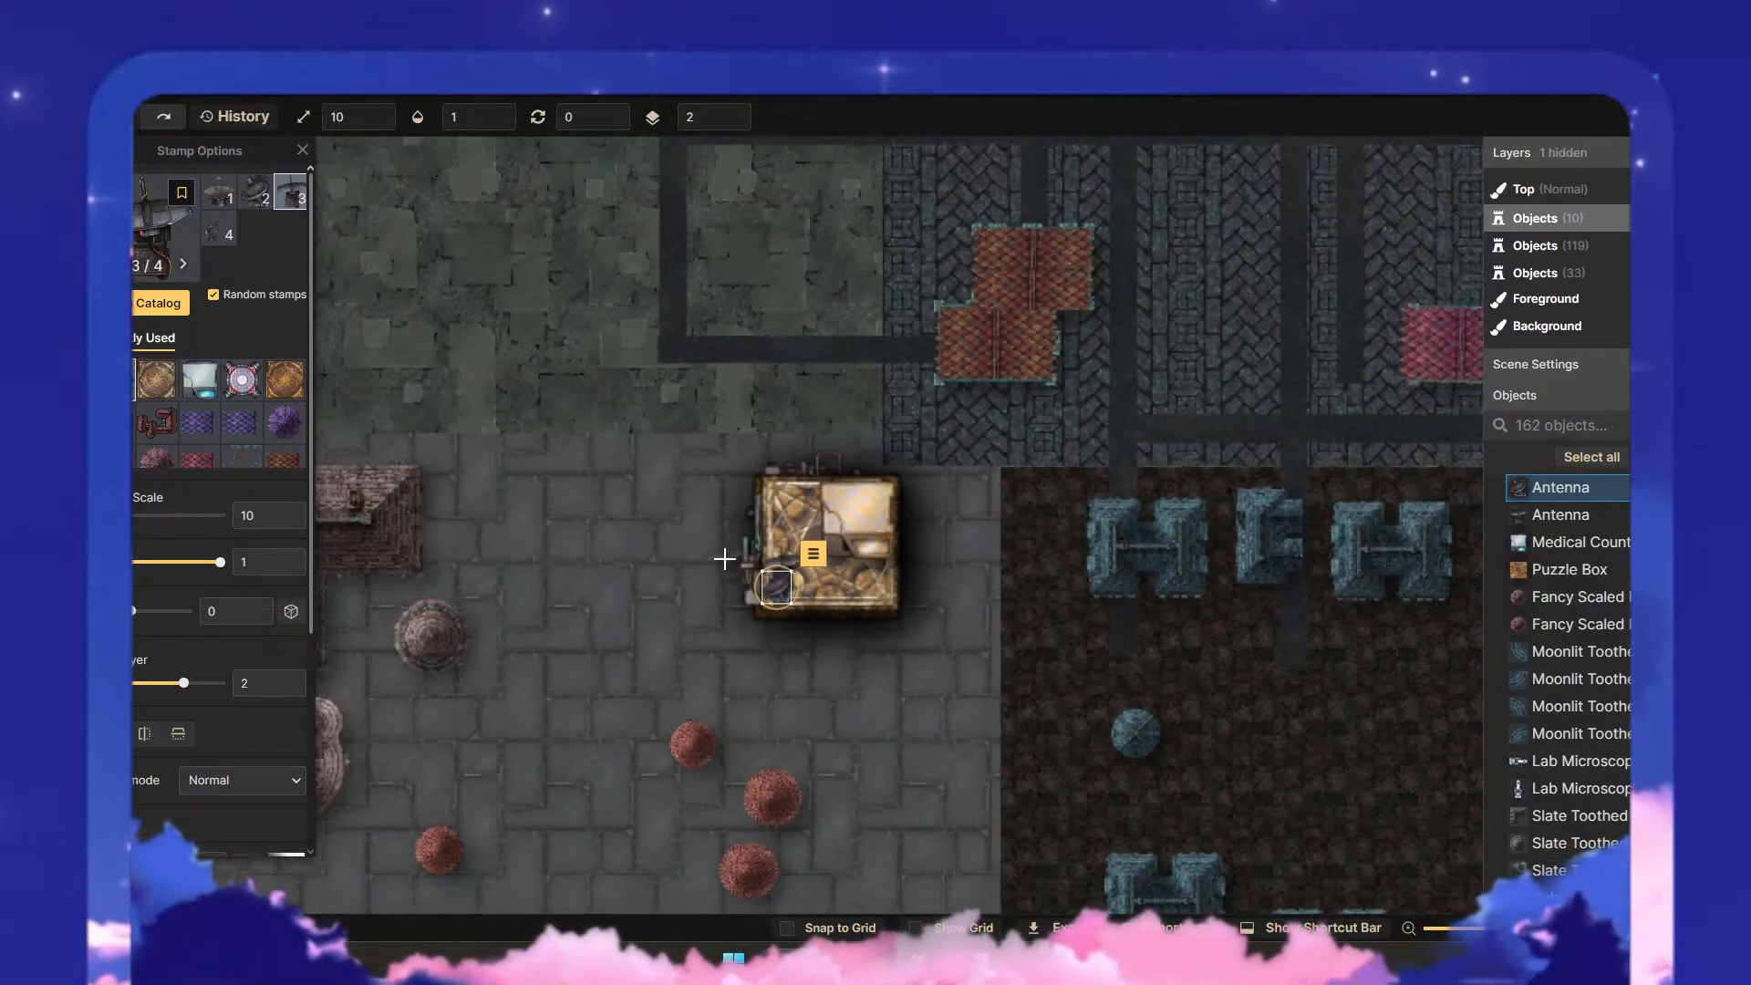
scroll(725, 558, "down", 4)
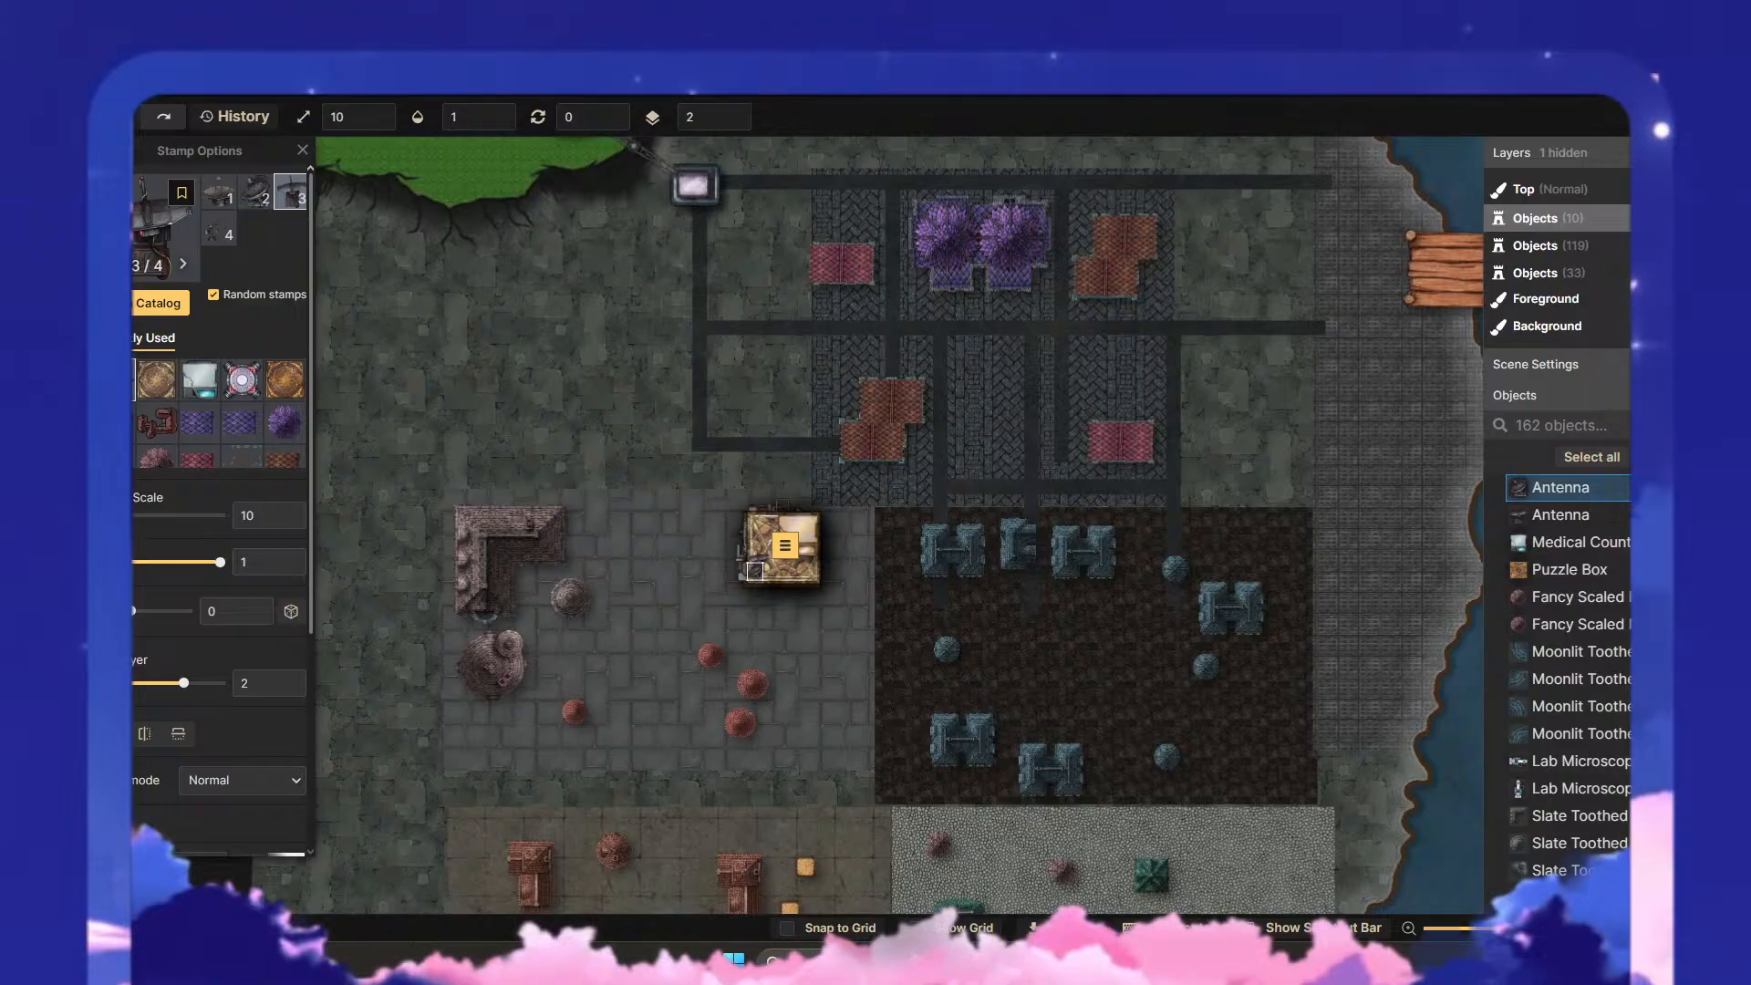
scroll(219, 501, "down", 3)
scroll(555, 666, "up", 4)
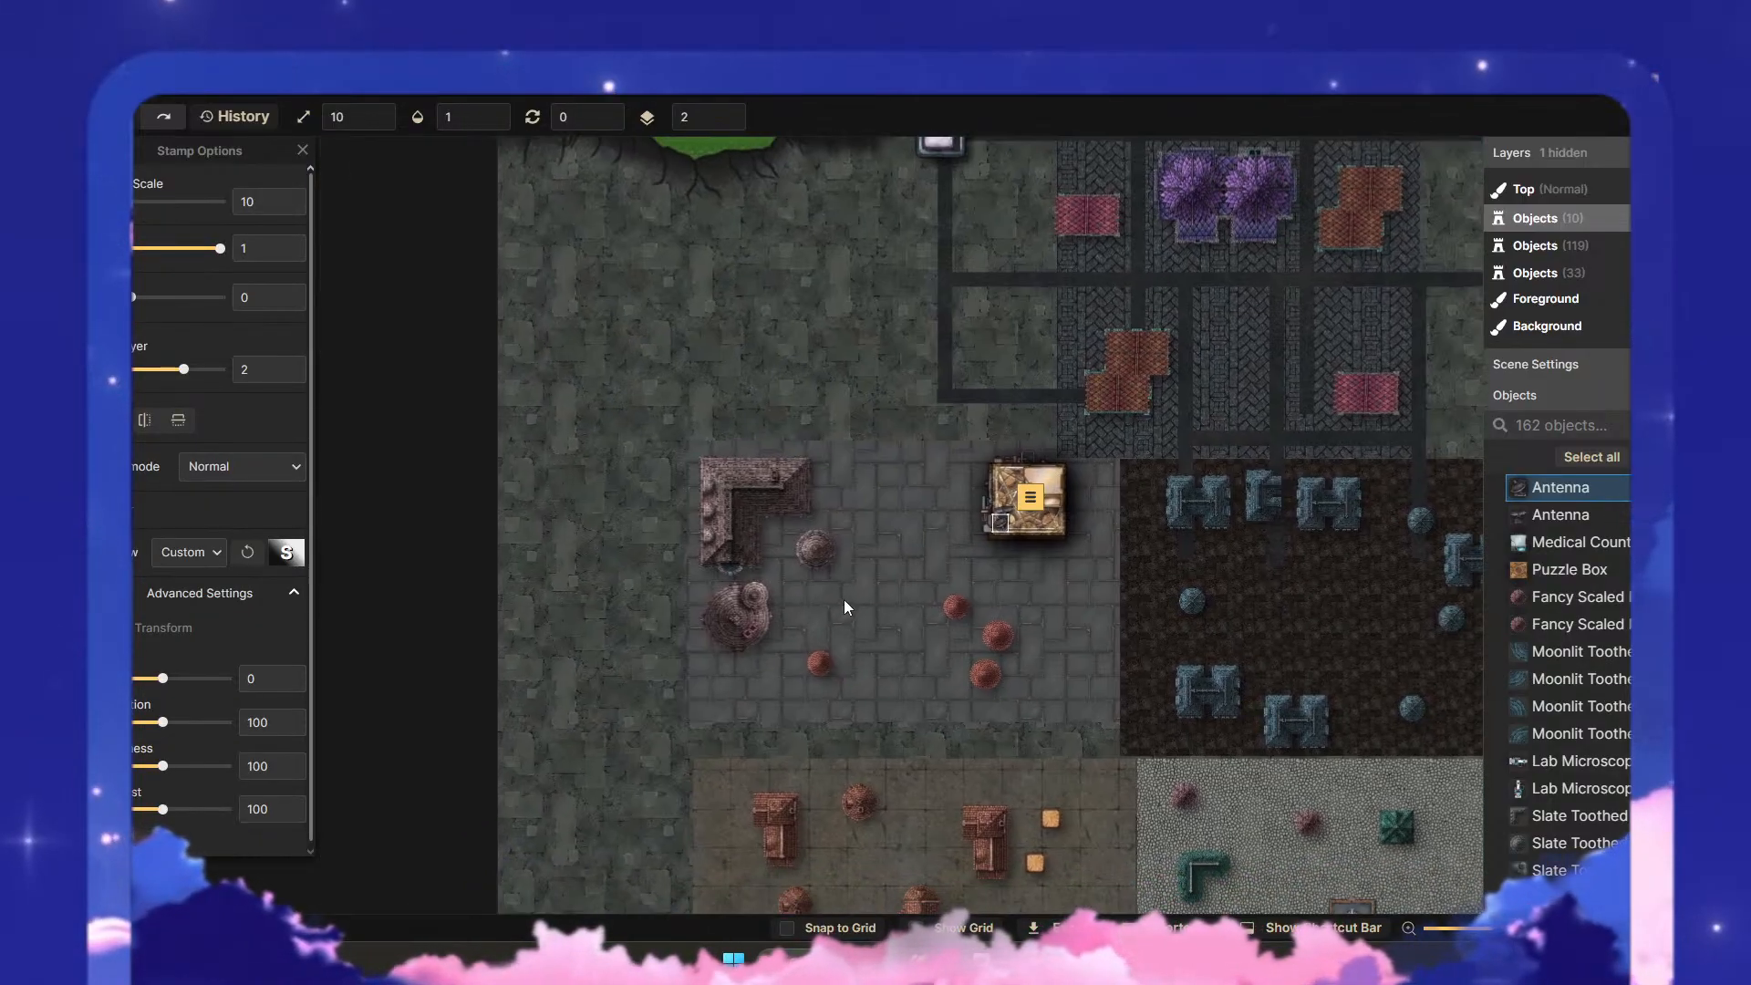
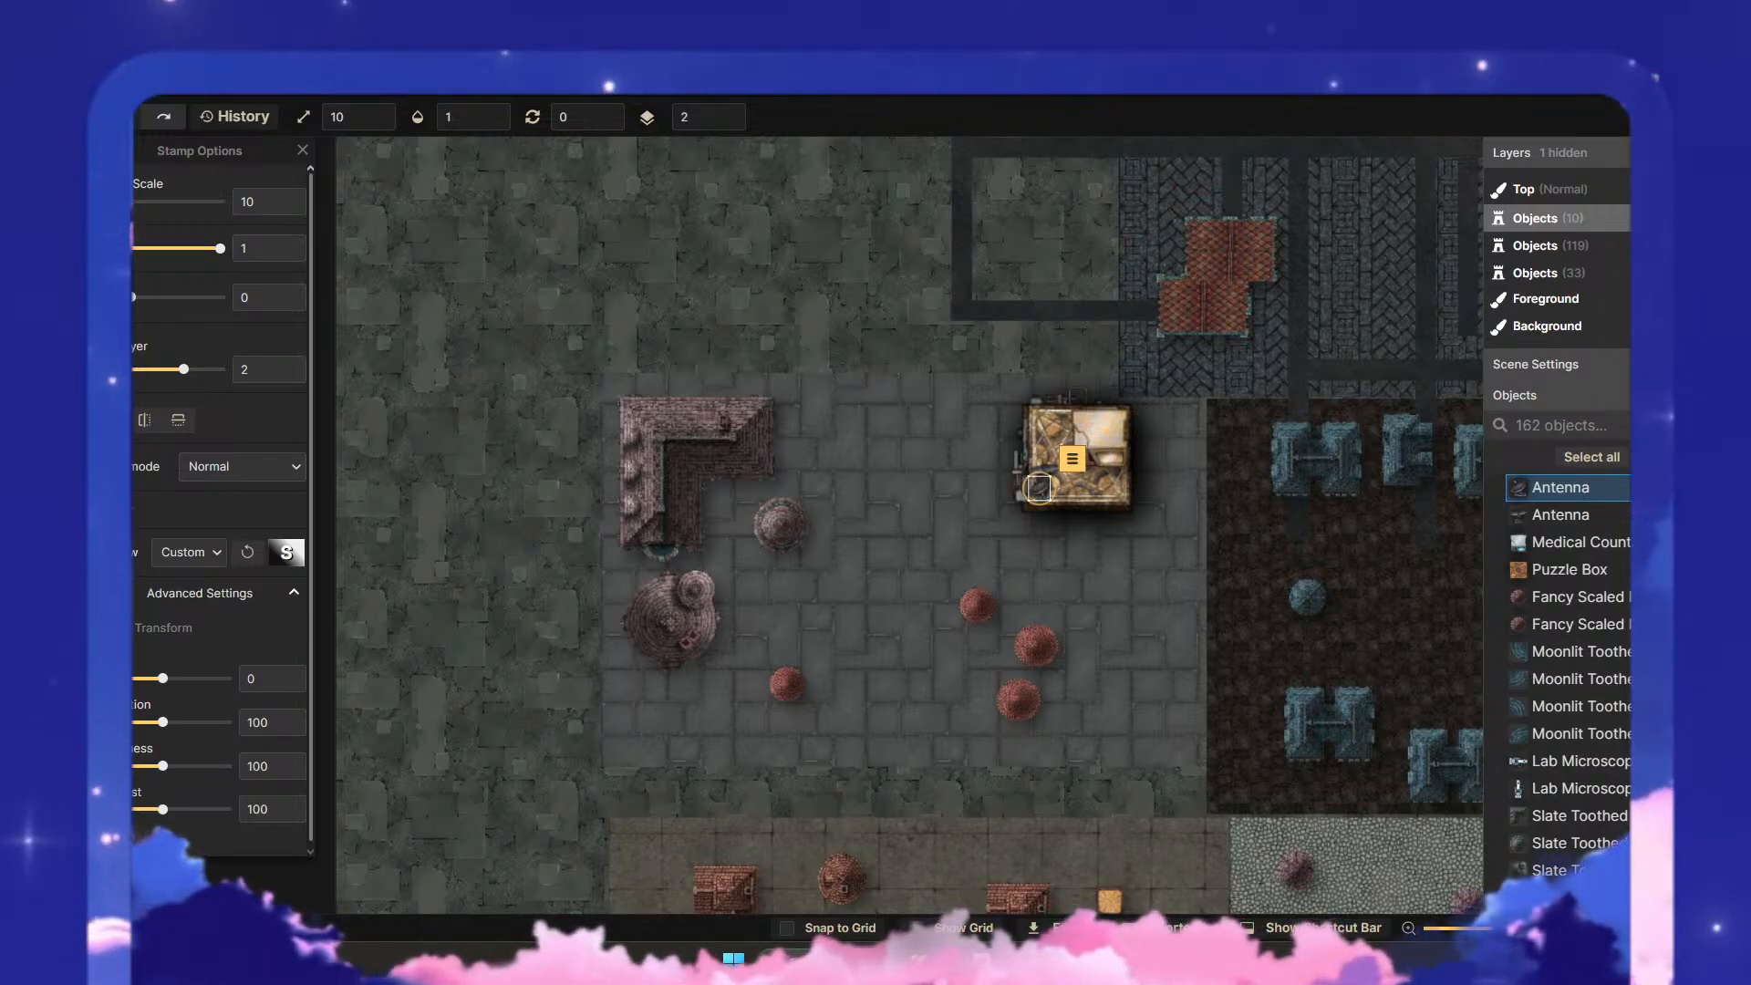
- Delete the three small red domed roofs on the stone plaza below the puzzle-box building
left_click_drag(923, 576, 775, 459)
left_click_drag(807, 478, 927, 642)
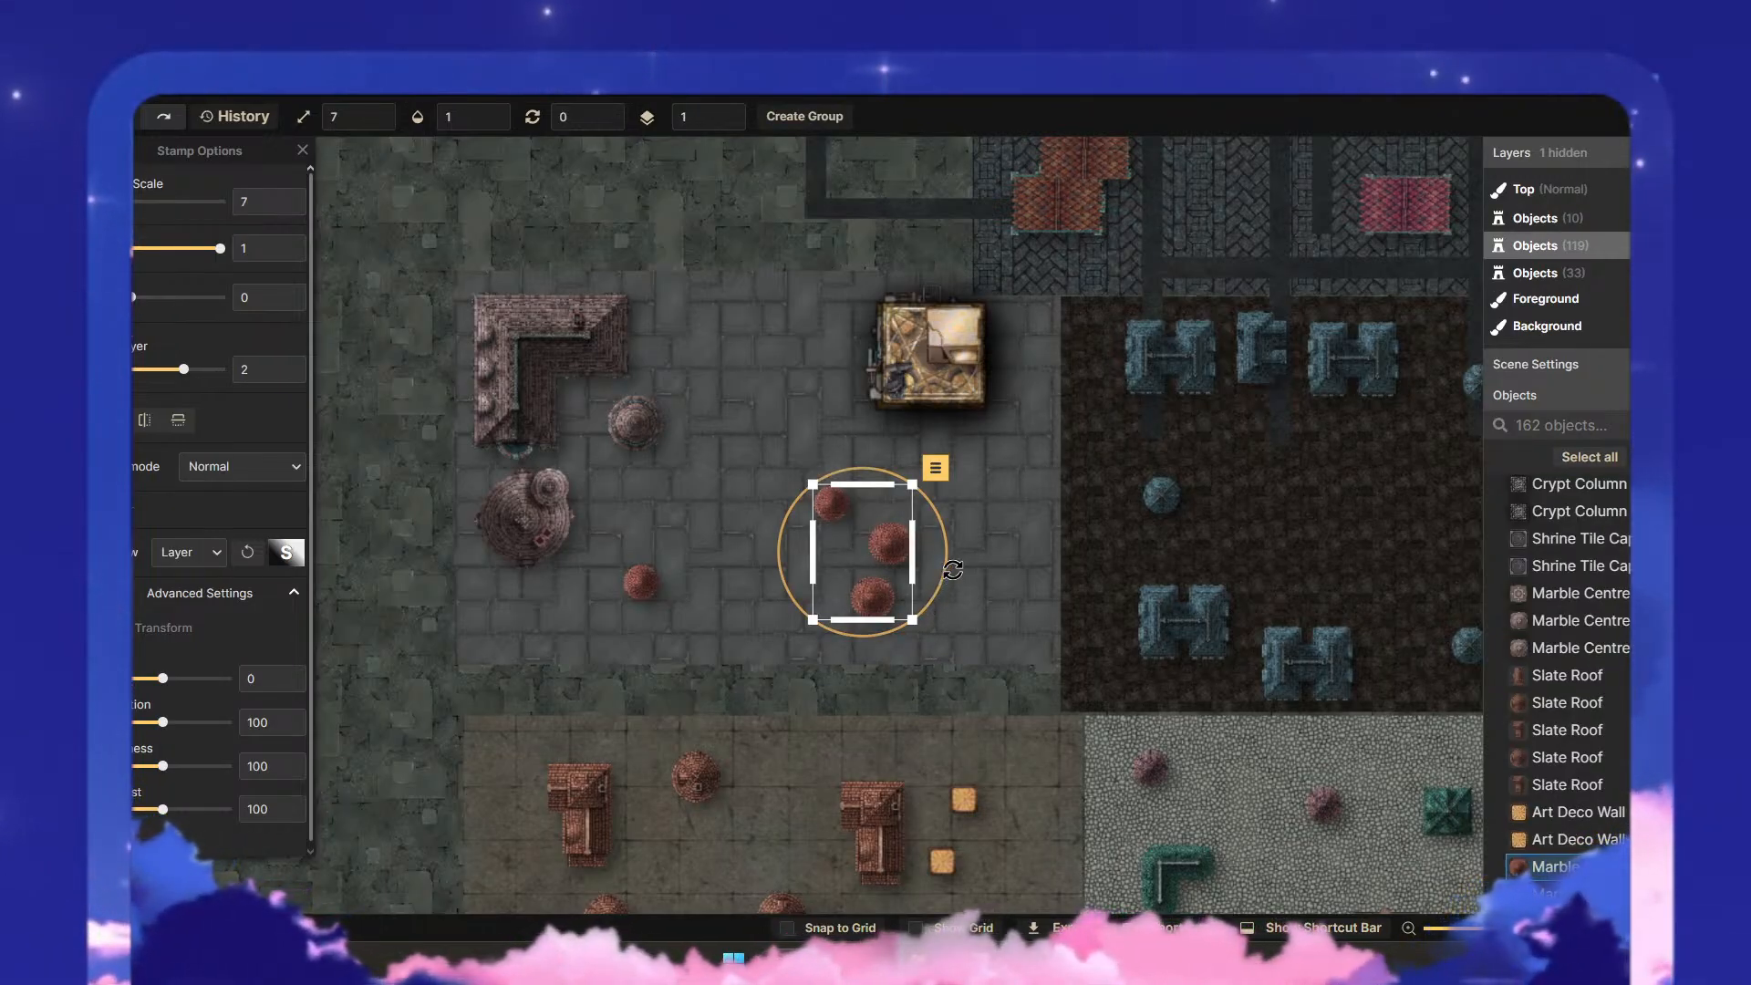
key("Delete")
- Look through the Gothic: Horror Castle, Cemetery & Tombs and Horror Dining sections of the stamp catalog for building pieces
key("s")
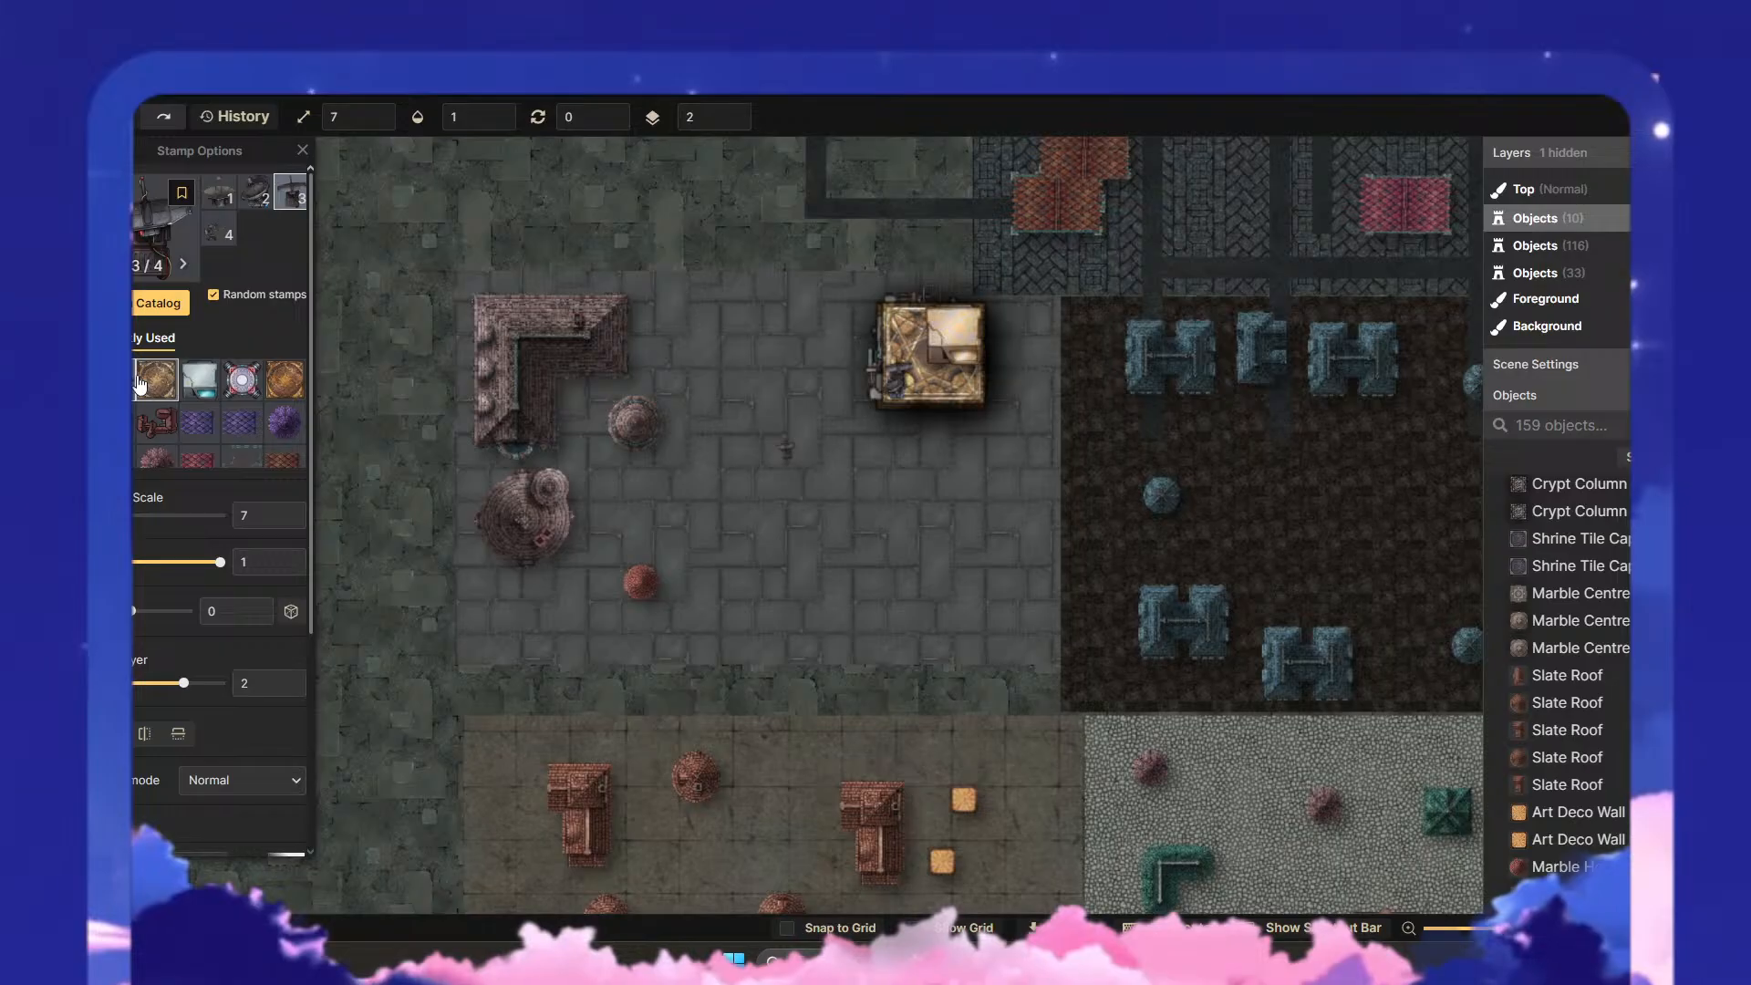
left_click(157, 303)
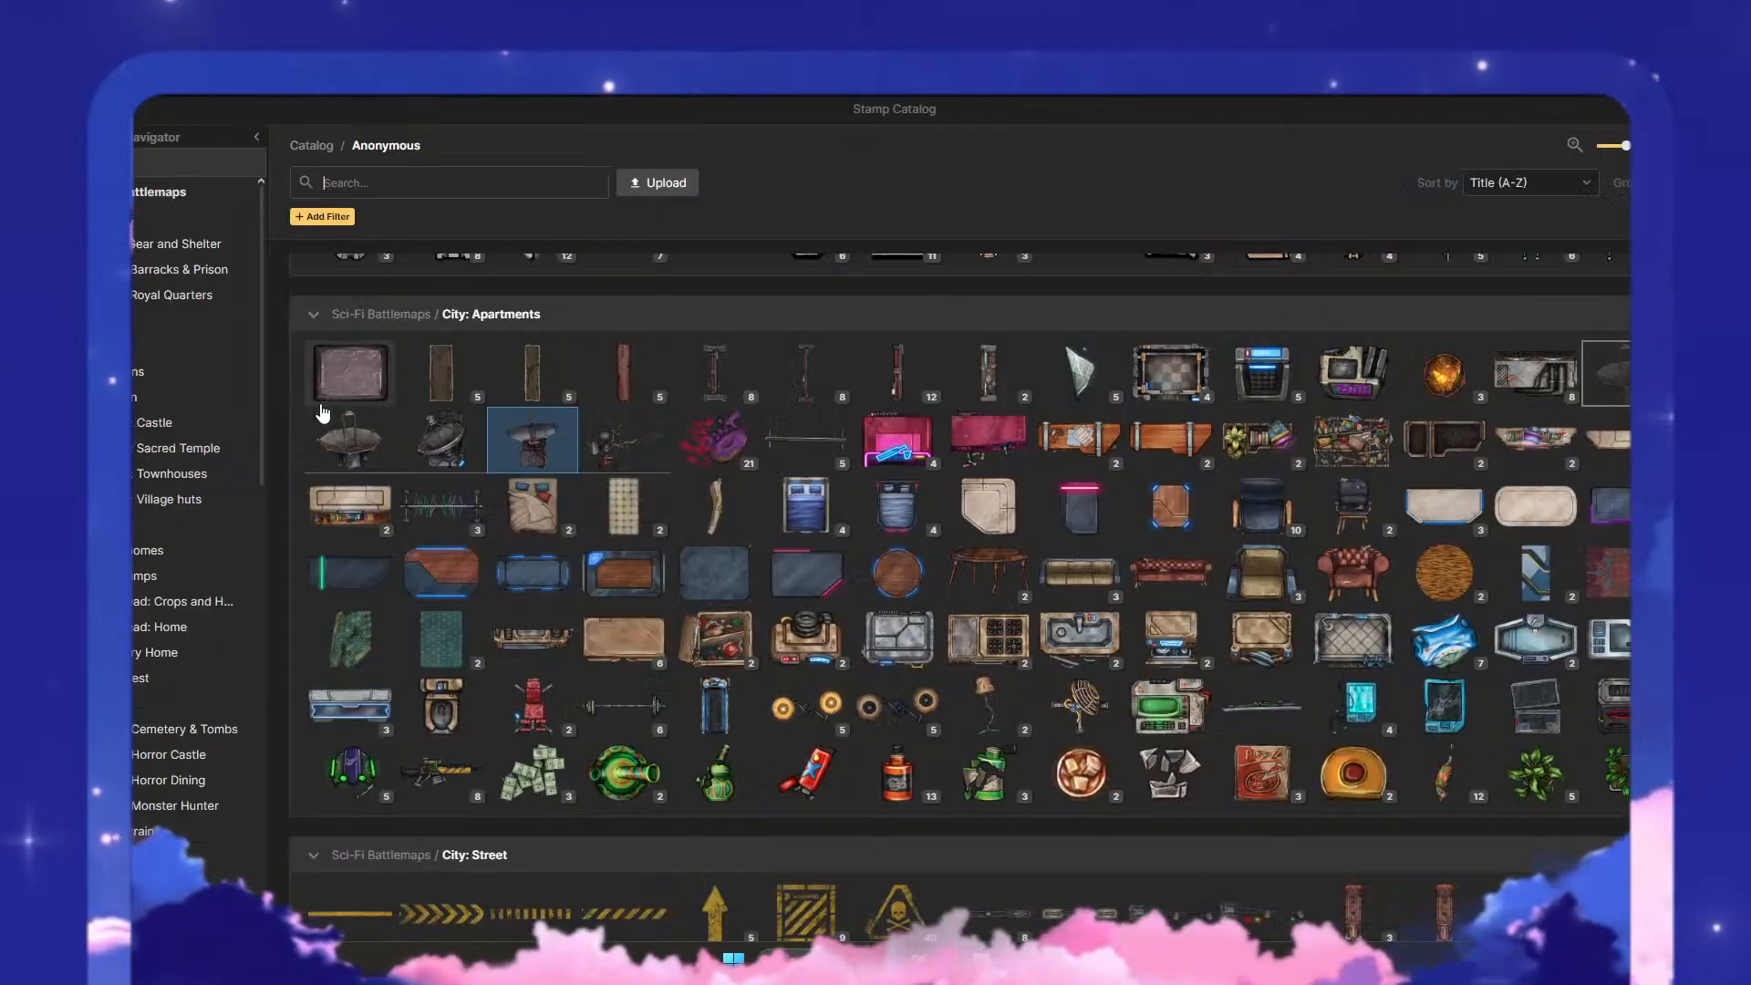
left_click(187, 754)
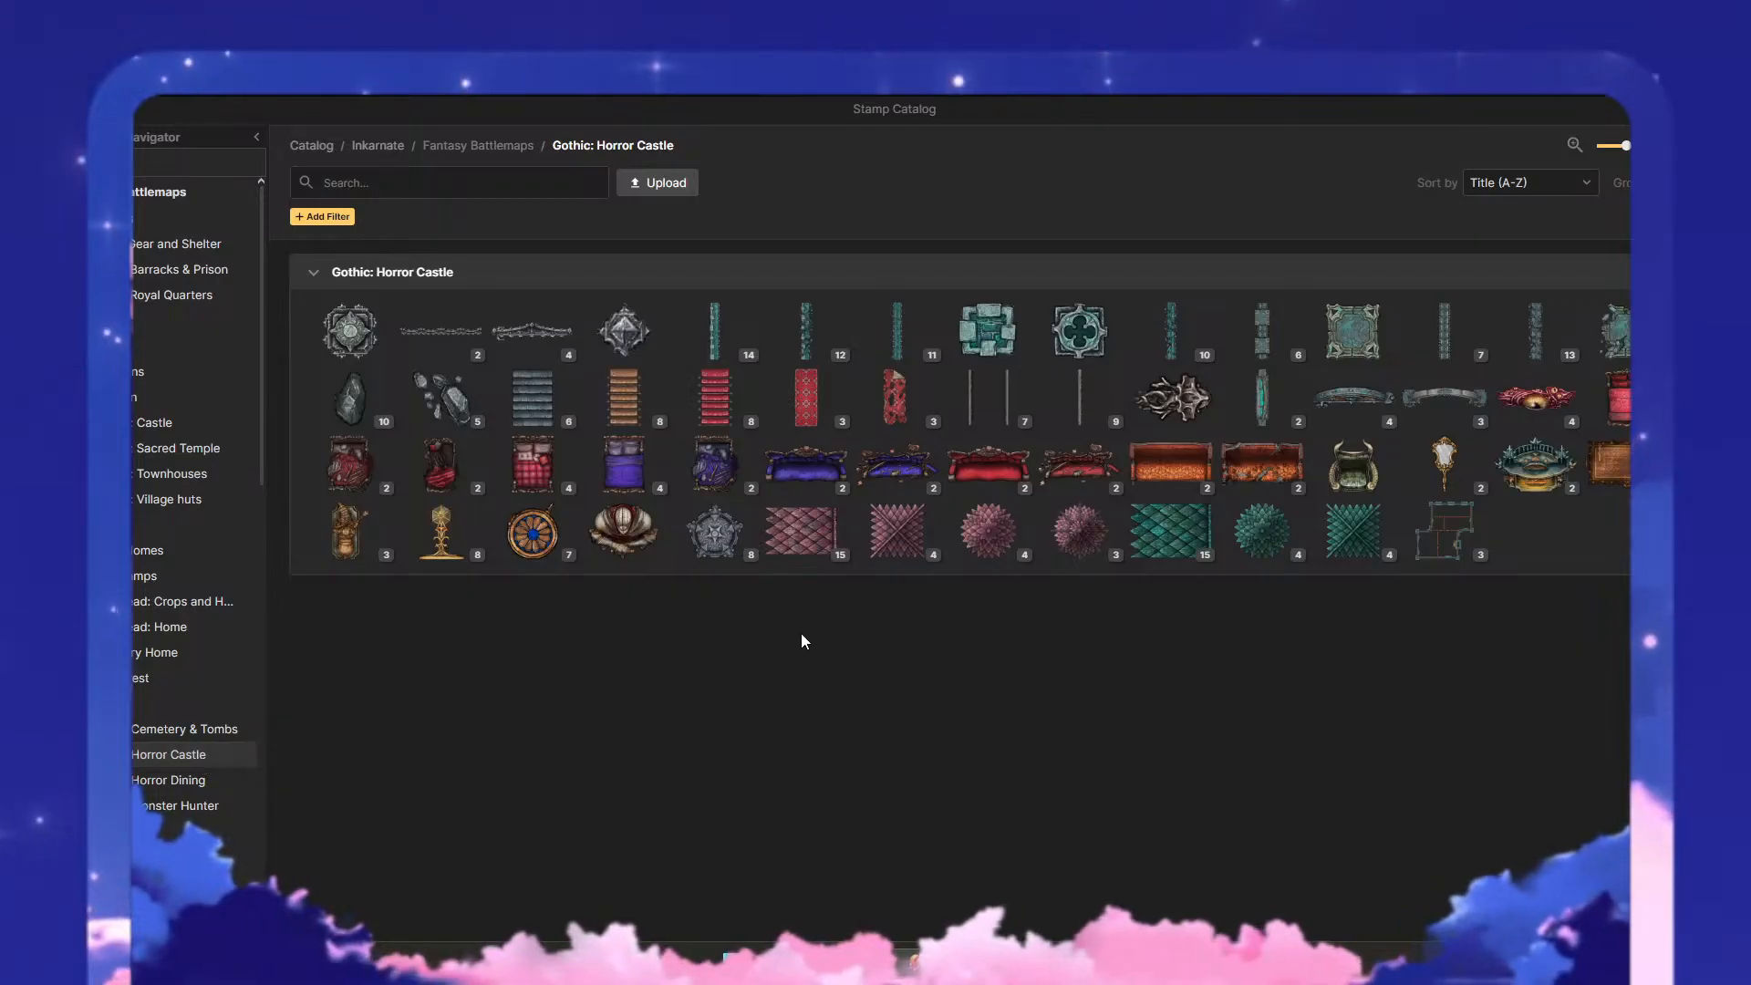
mouse_move(1431, 558)
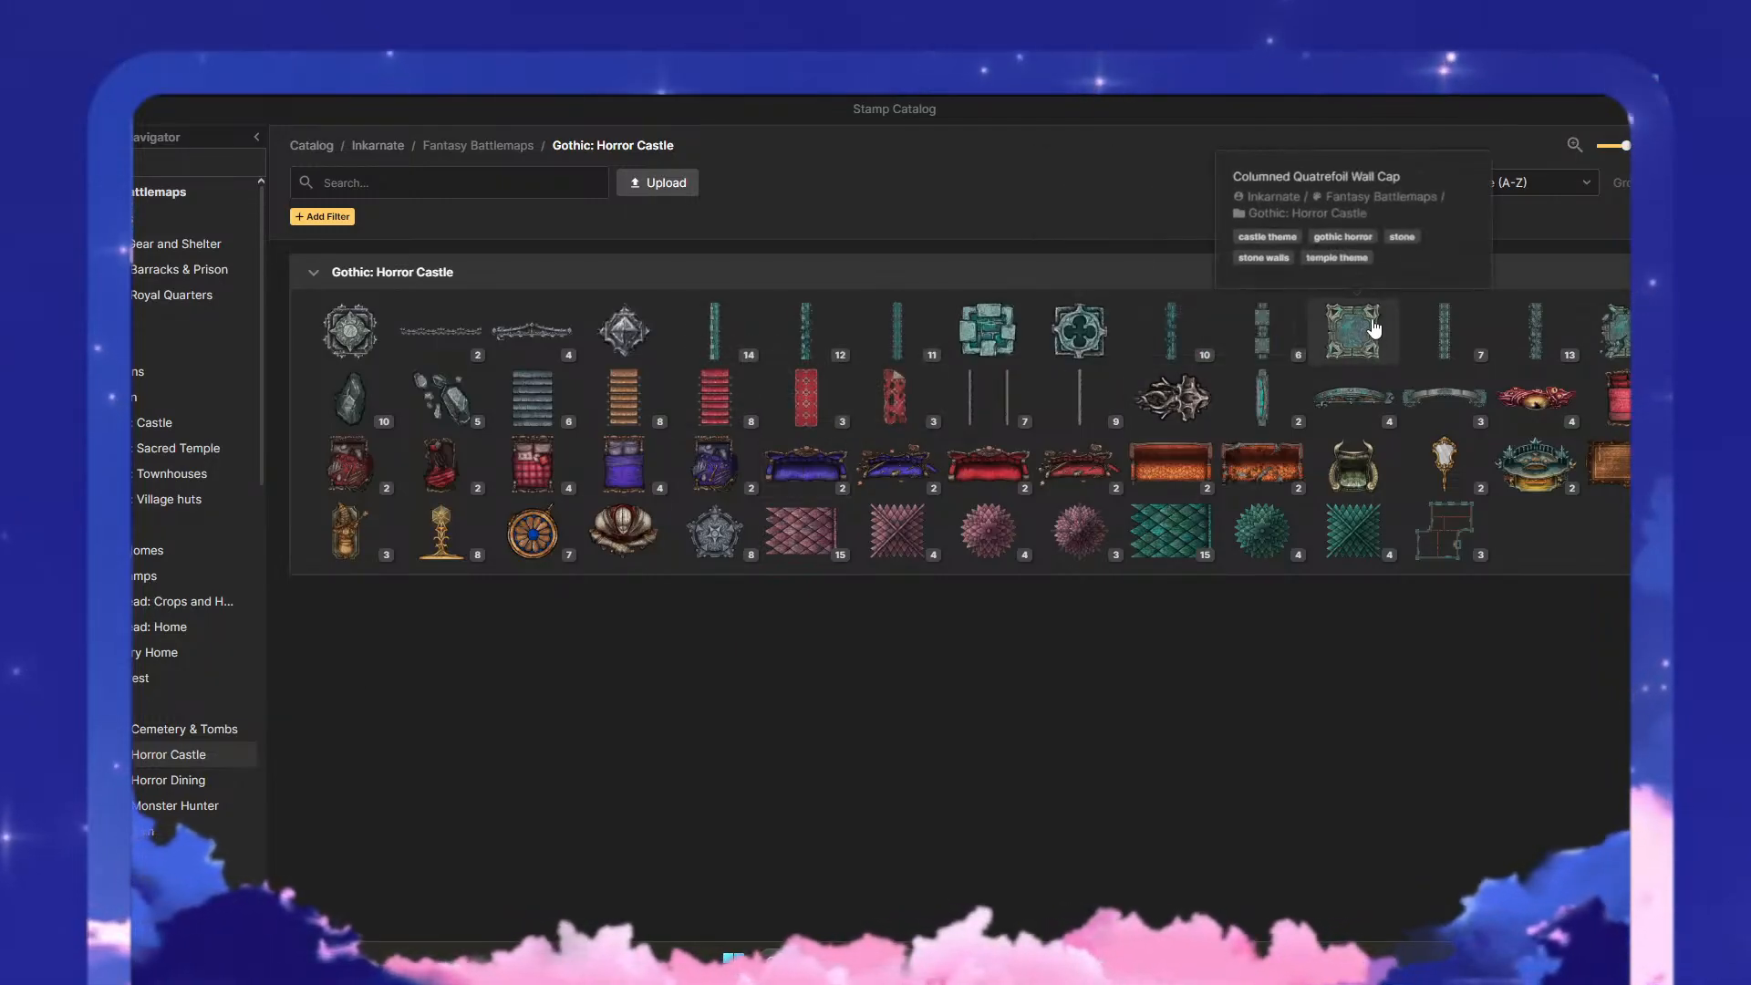
left_click(205, 734)
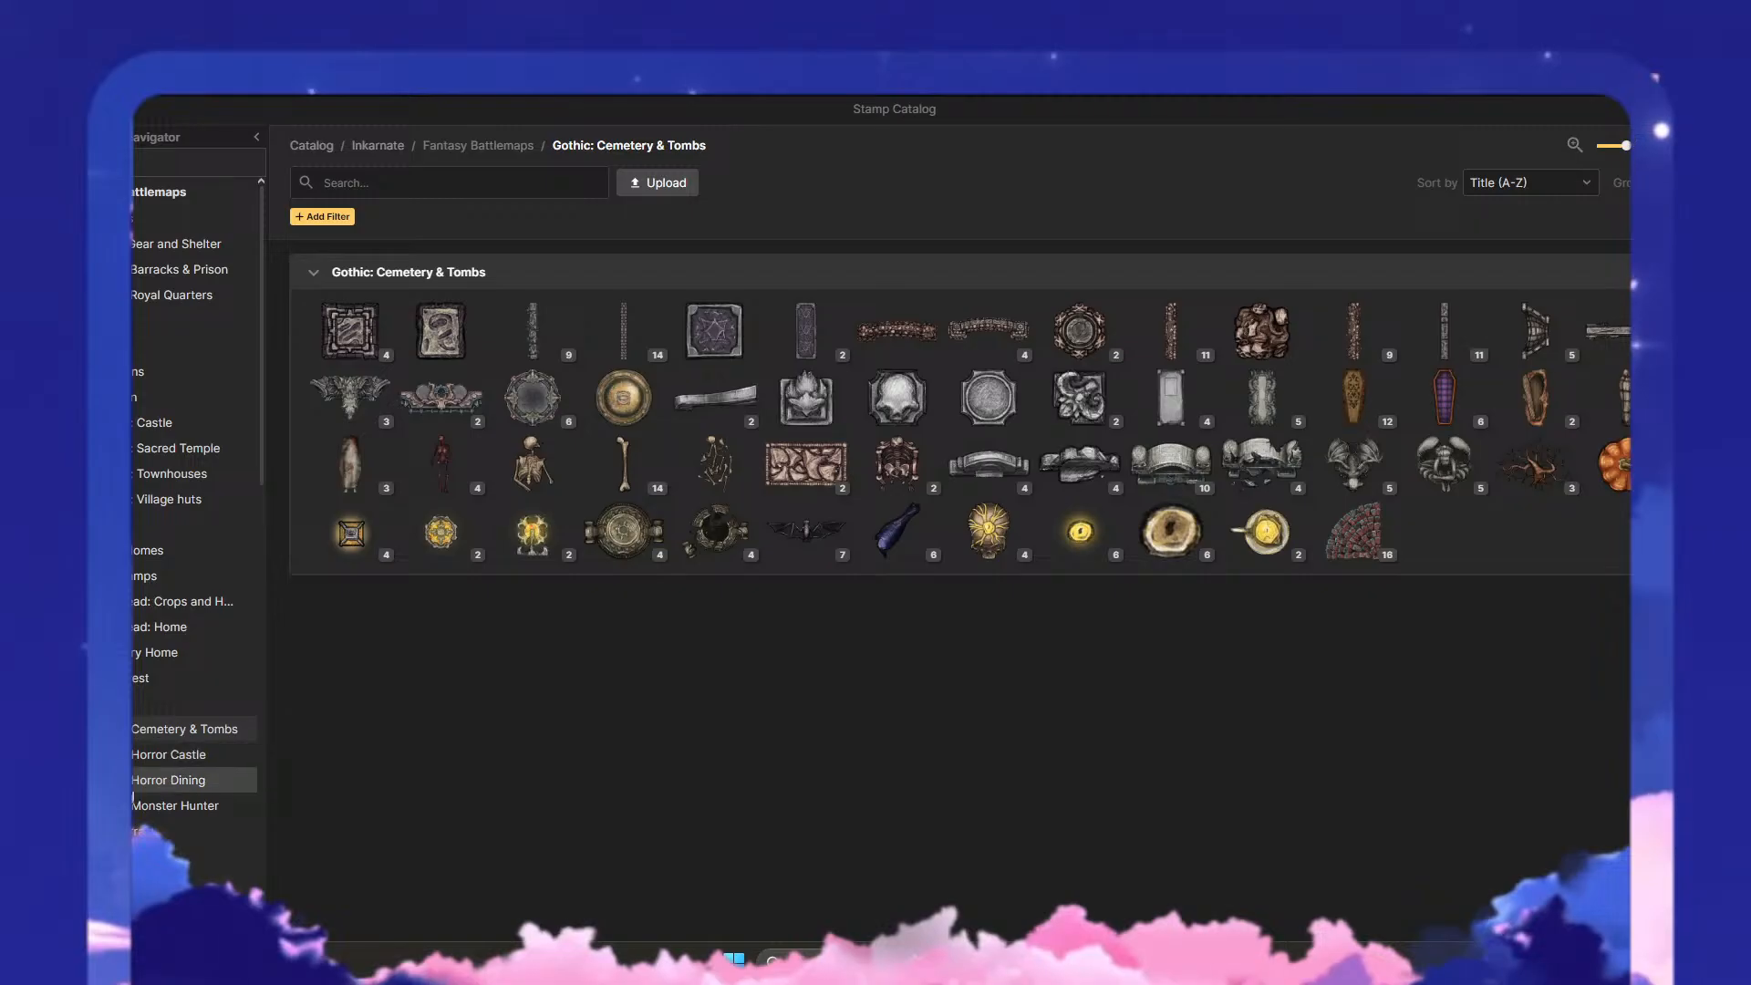
left_click(147, 789)
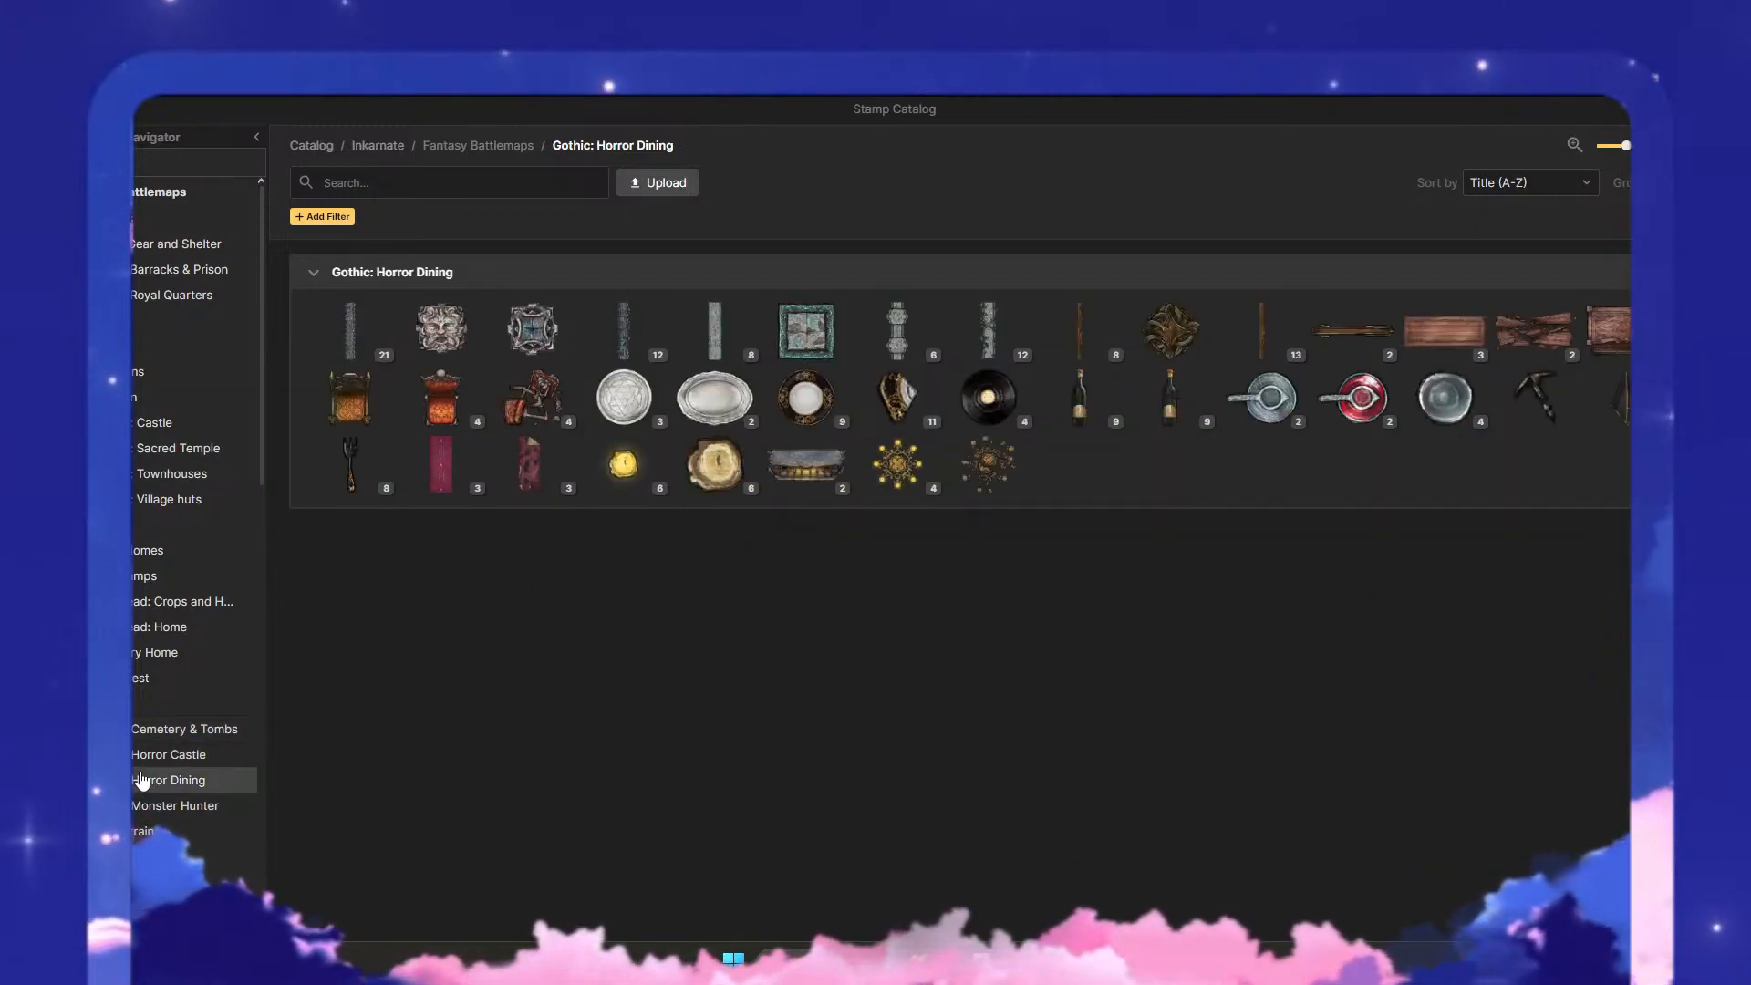
- Look through the Fantasy World Desert Settlements and Elven Settlements stamps and the Fantasy Regional Core stamps
scroll(142, 775, "down", 15)
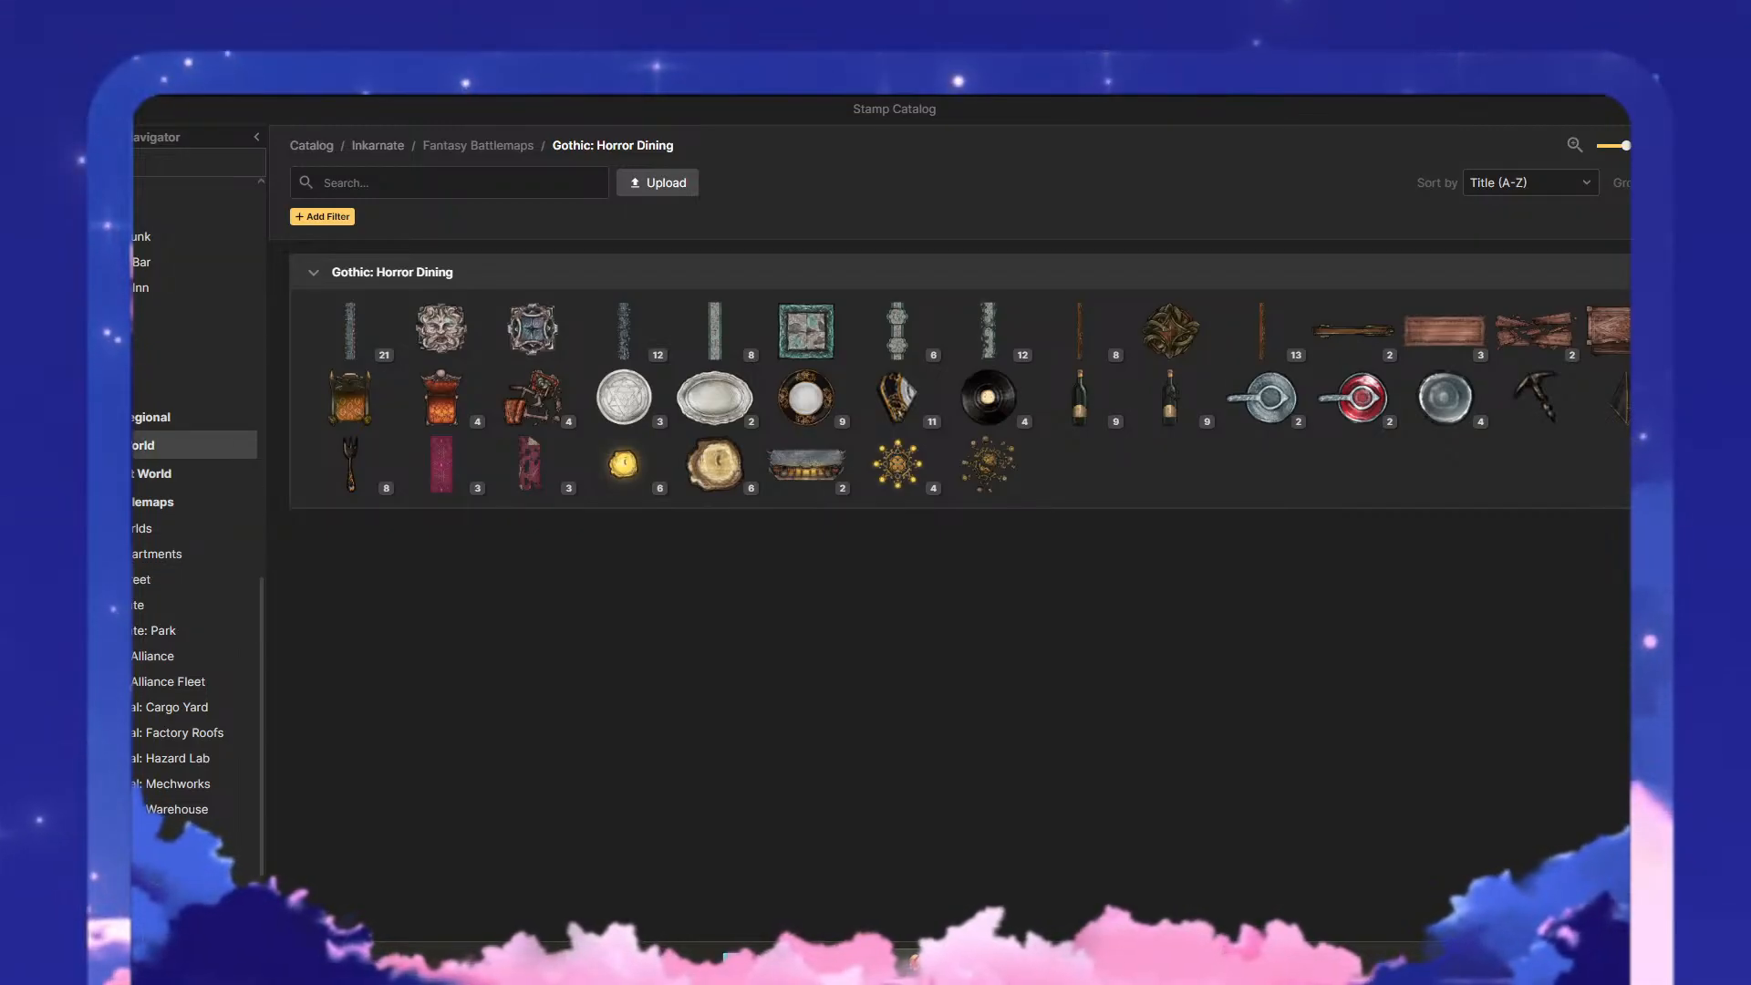
left_click(182, 445)
left_click(182, 522)
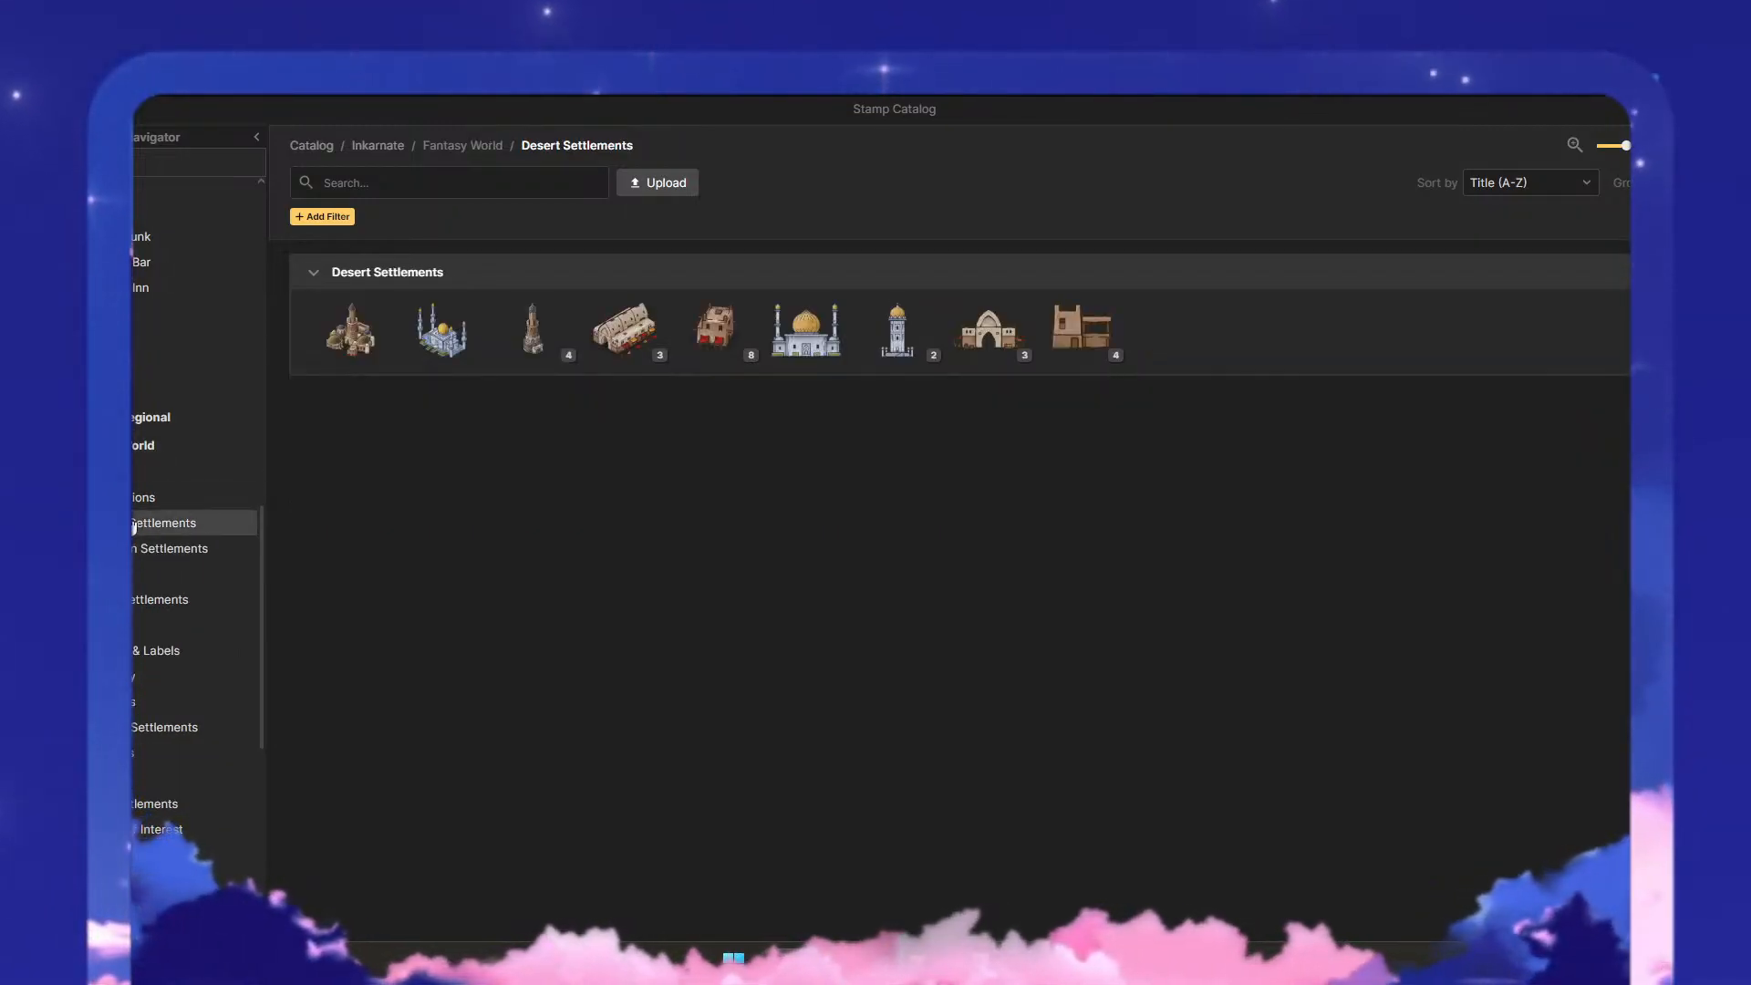
left_click(183, 599)
left_click(183, 416)
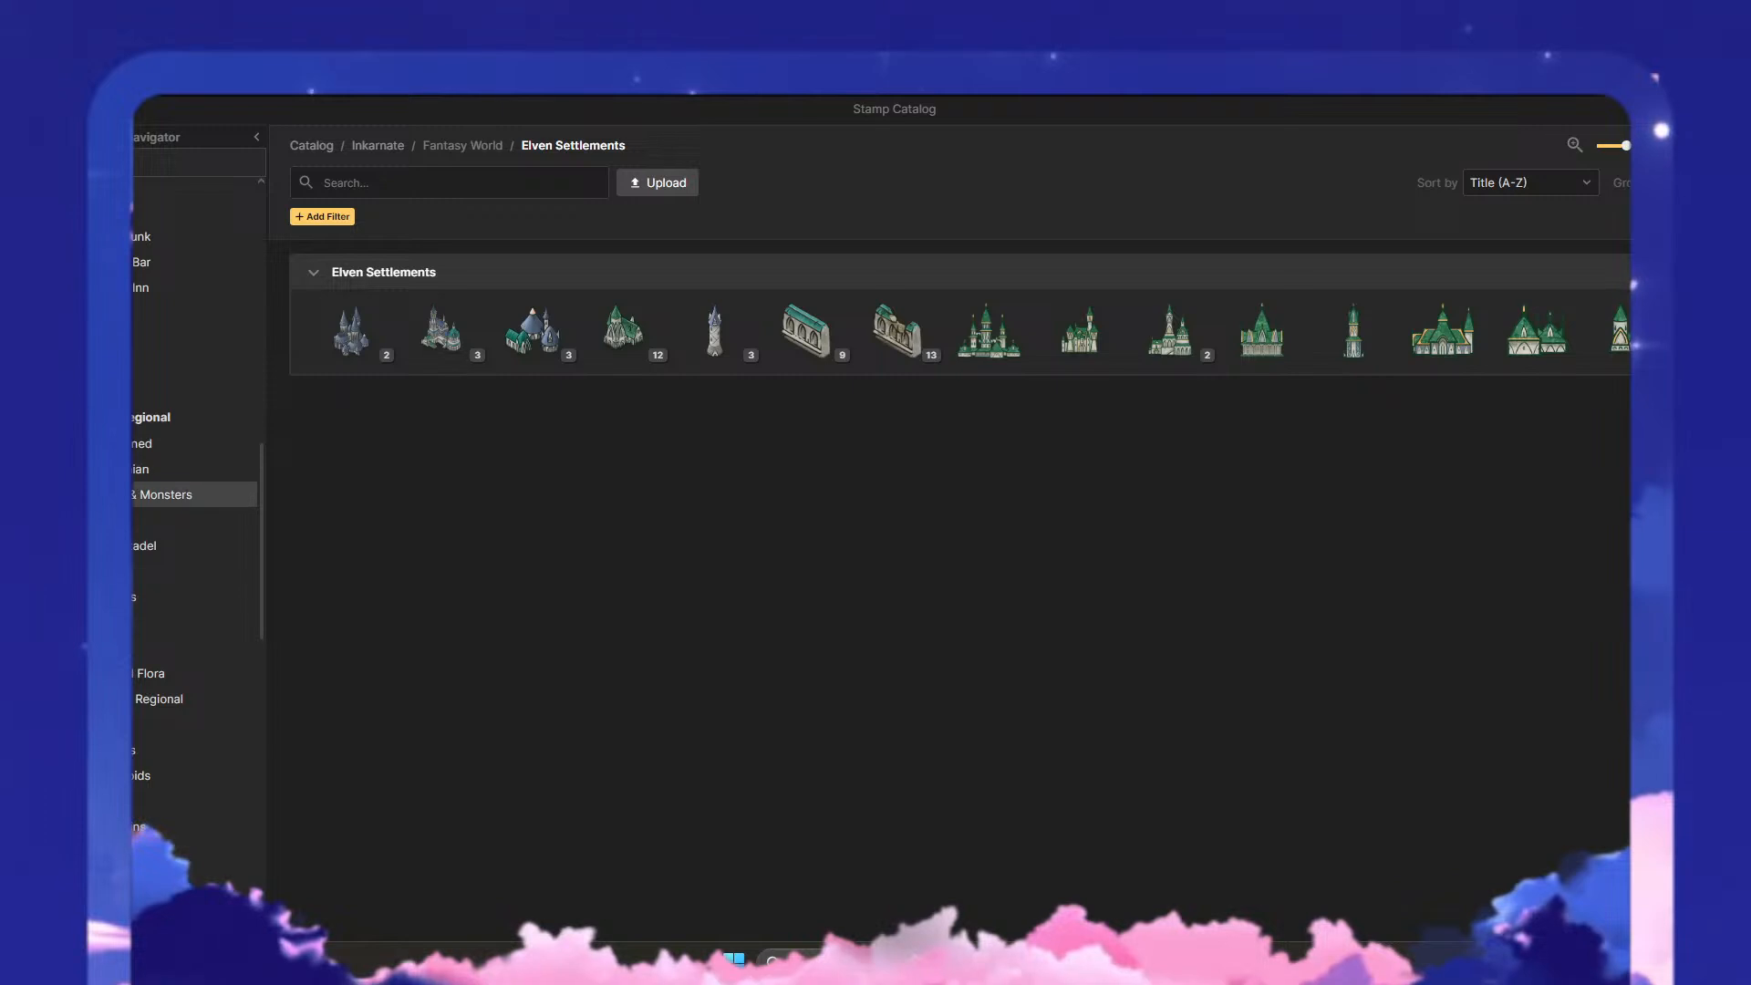
left_click(183, 520)
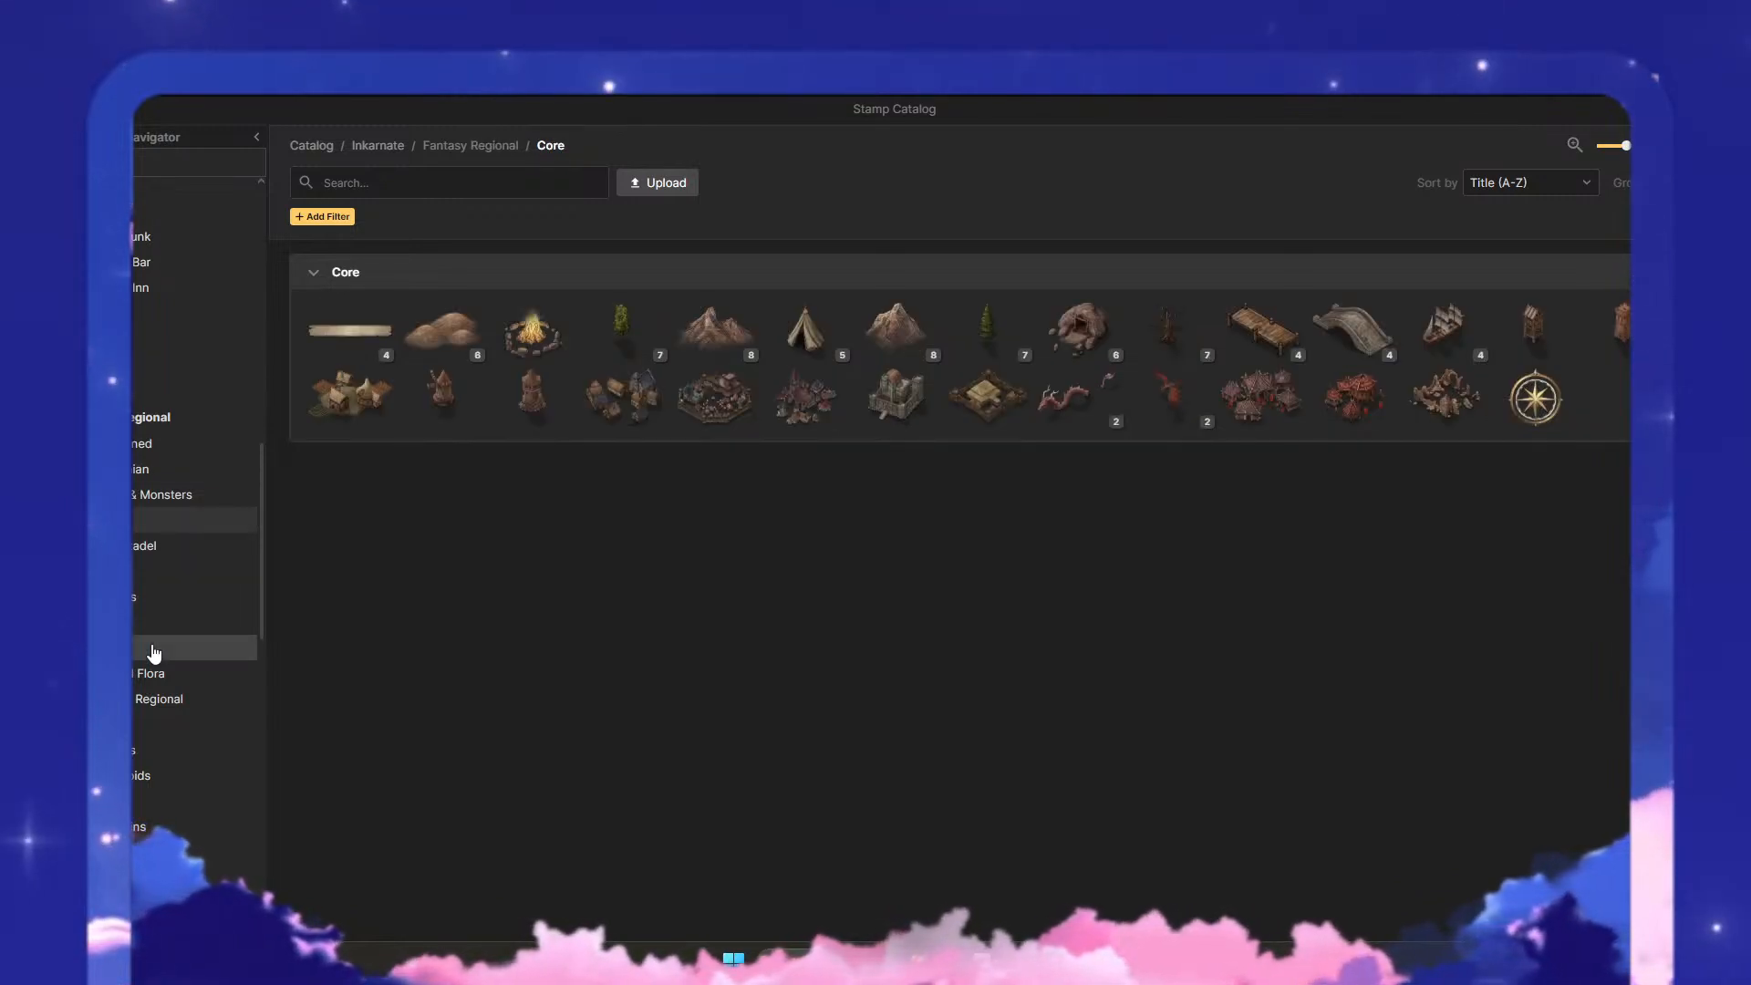
- Examine the Sci-Fi Battlemaps stamps under Slimiens Horrificus, Shops: Streetfood and Shops: Nebula Quick-Mart
scroll(153, 653, "down", 10)
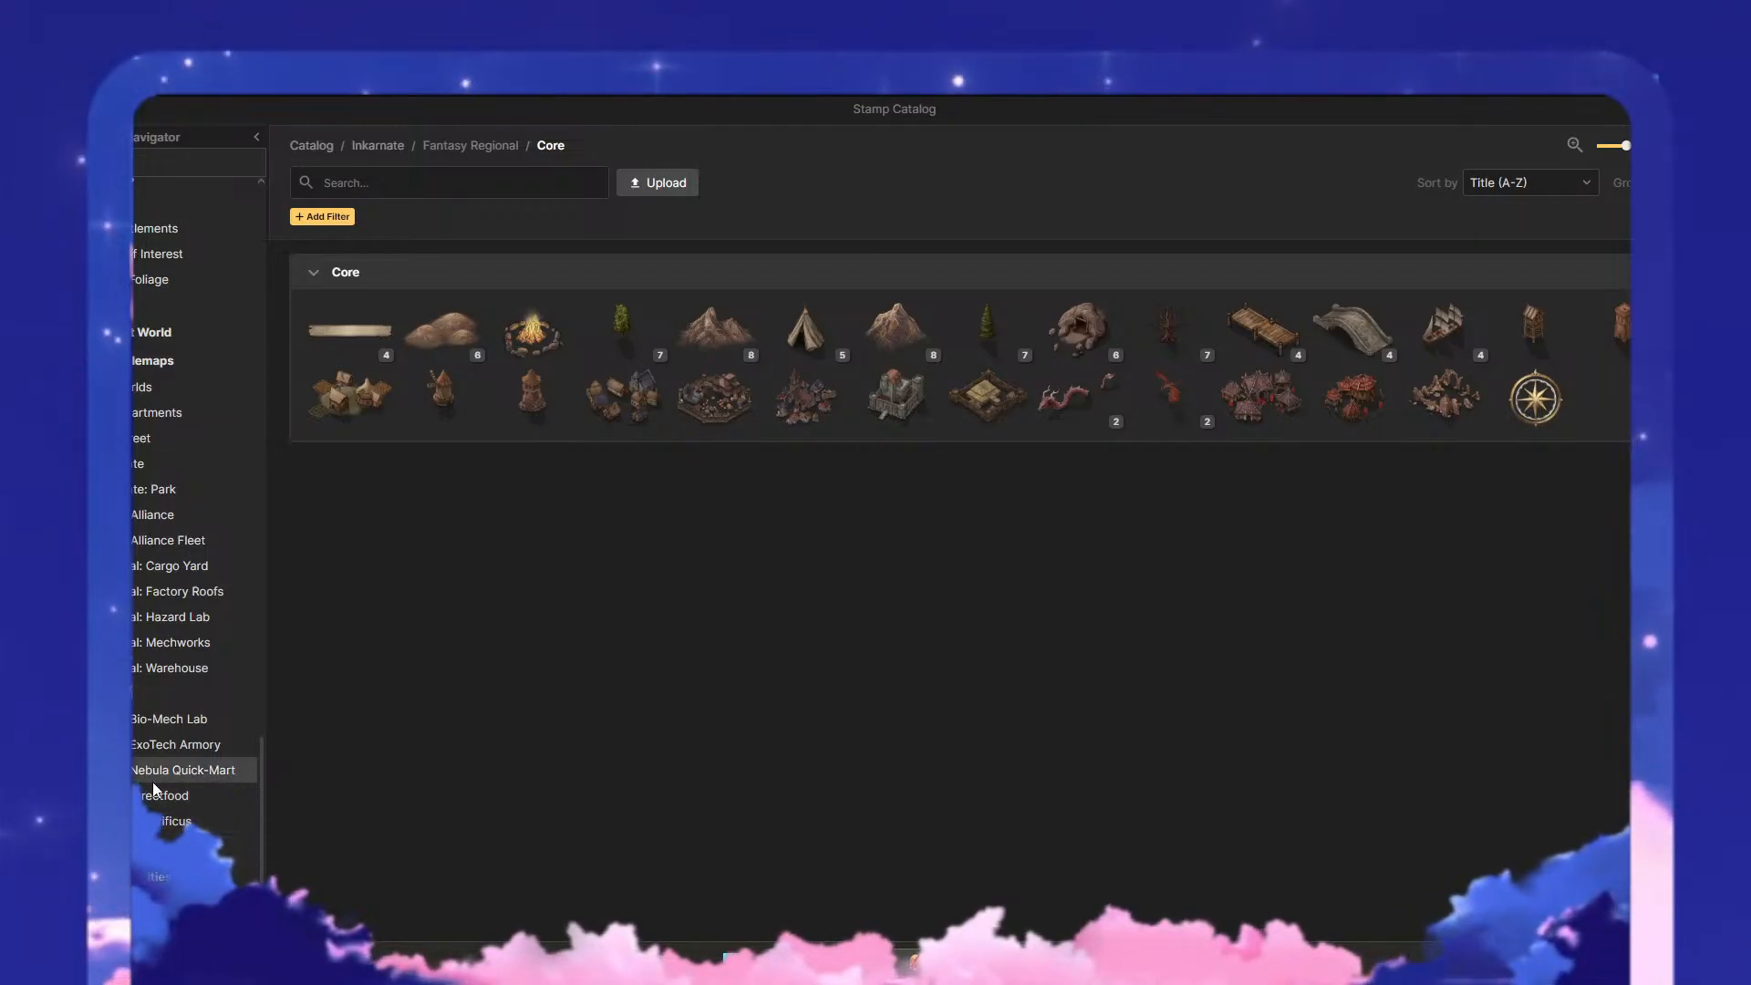
left_click(150, 821)
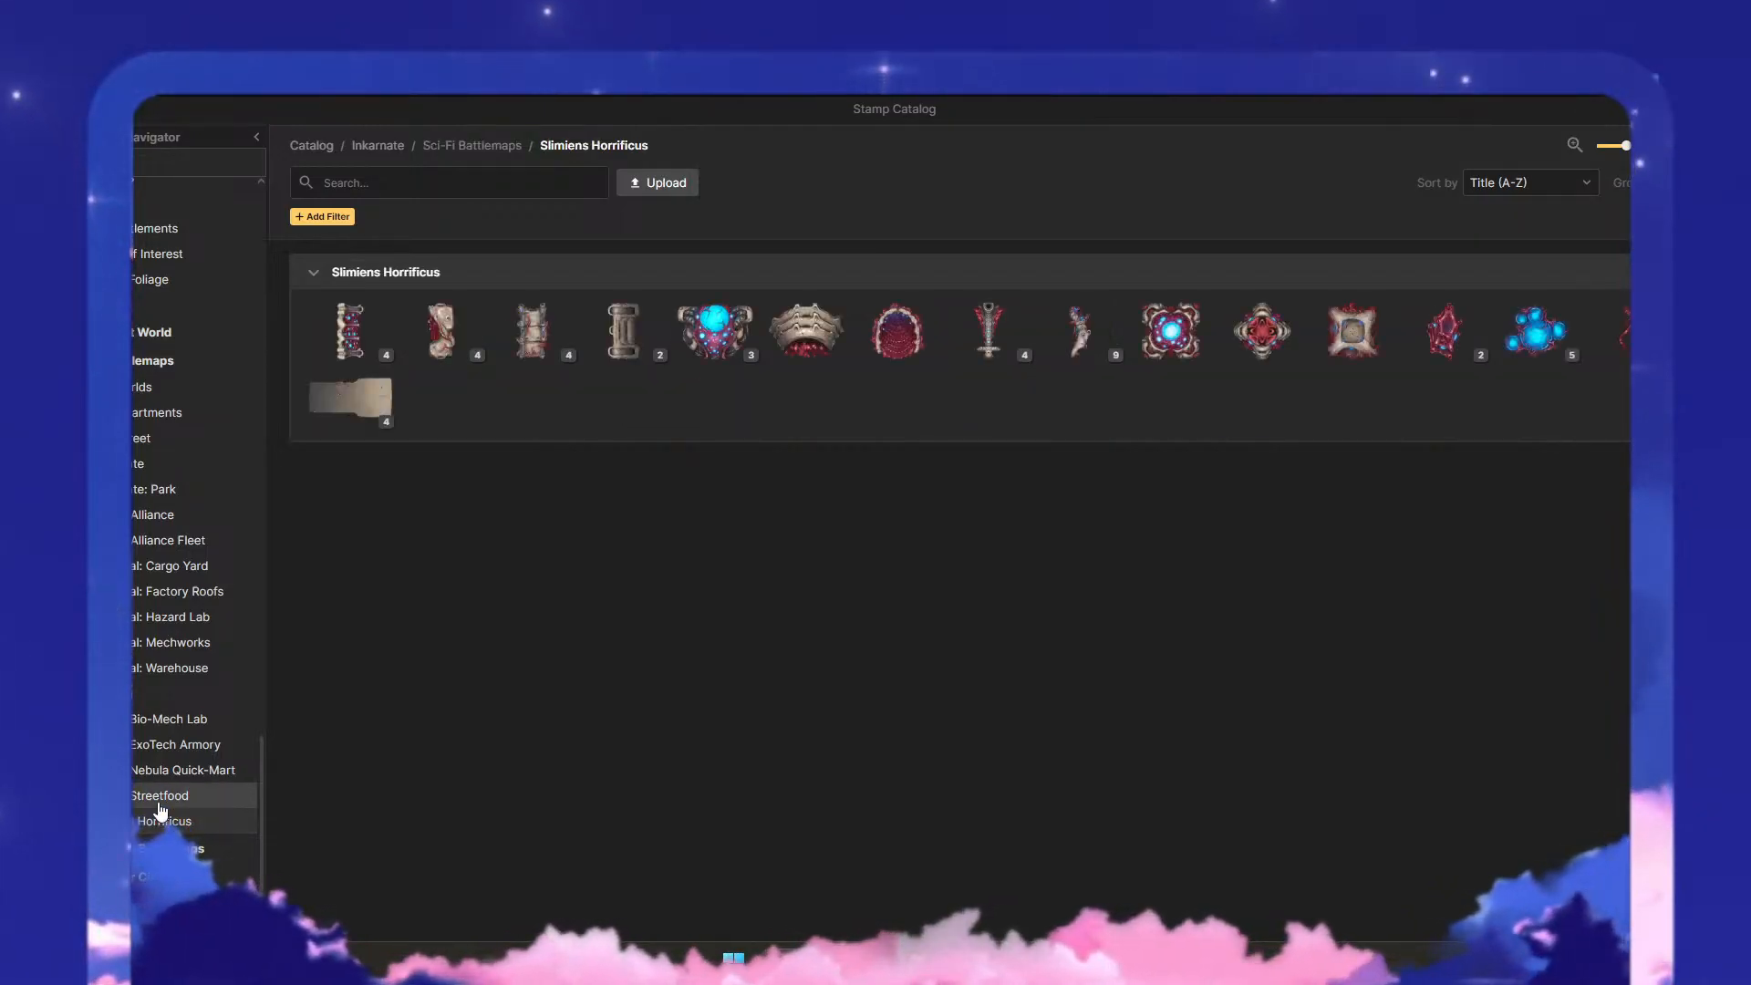
left_click(161, 797)
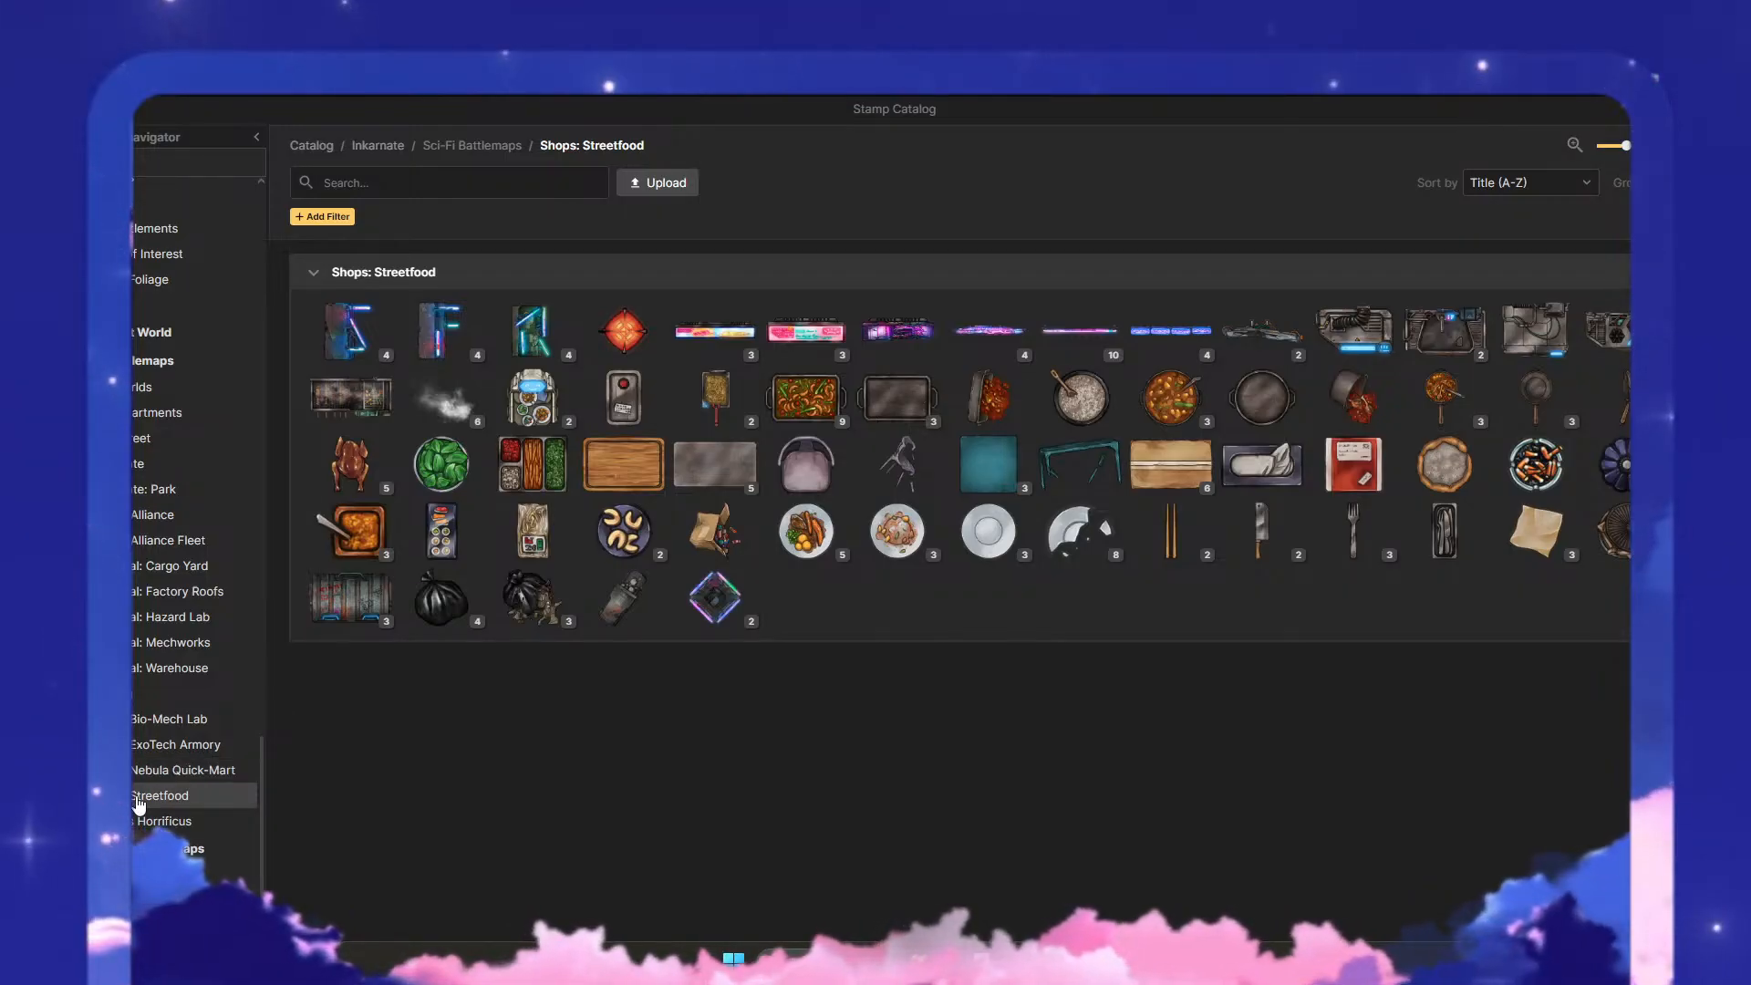
left_click(211, 773)
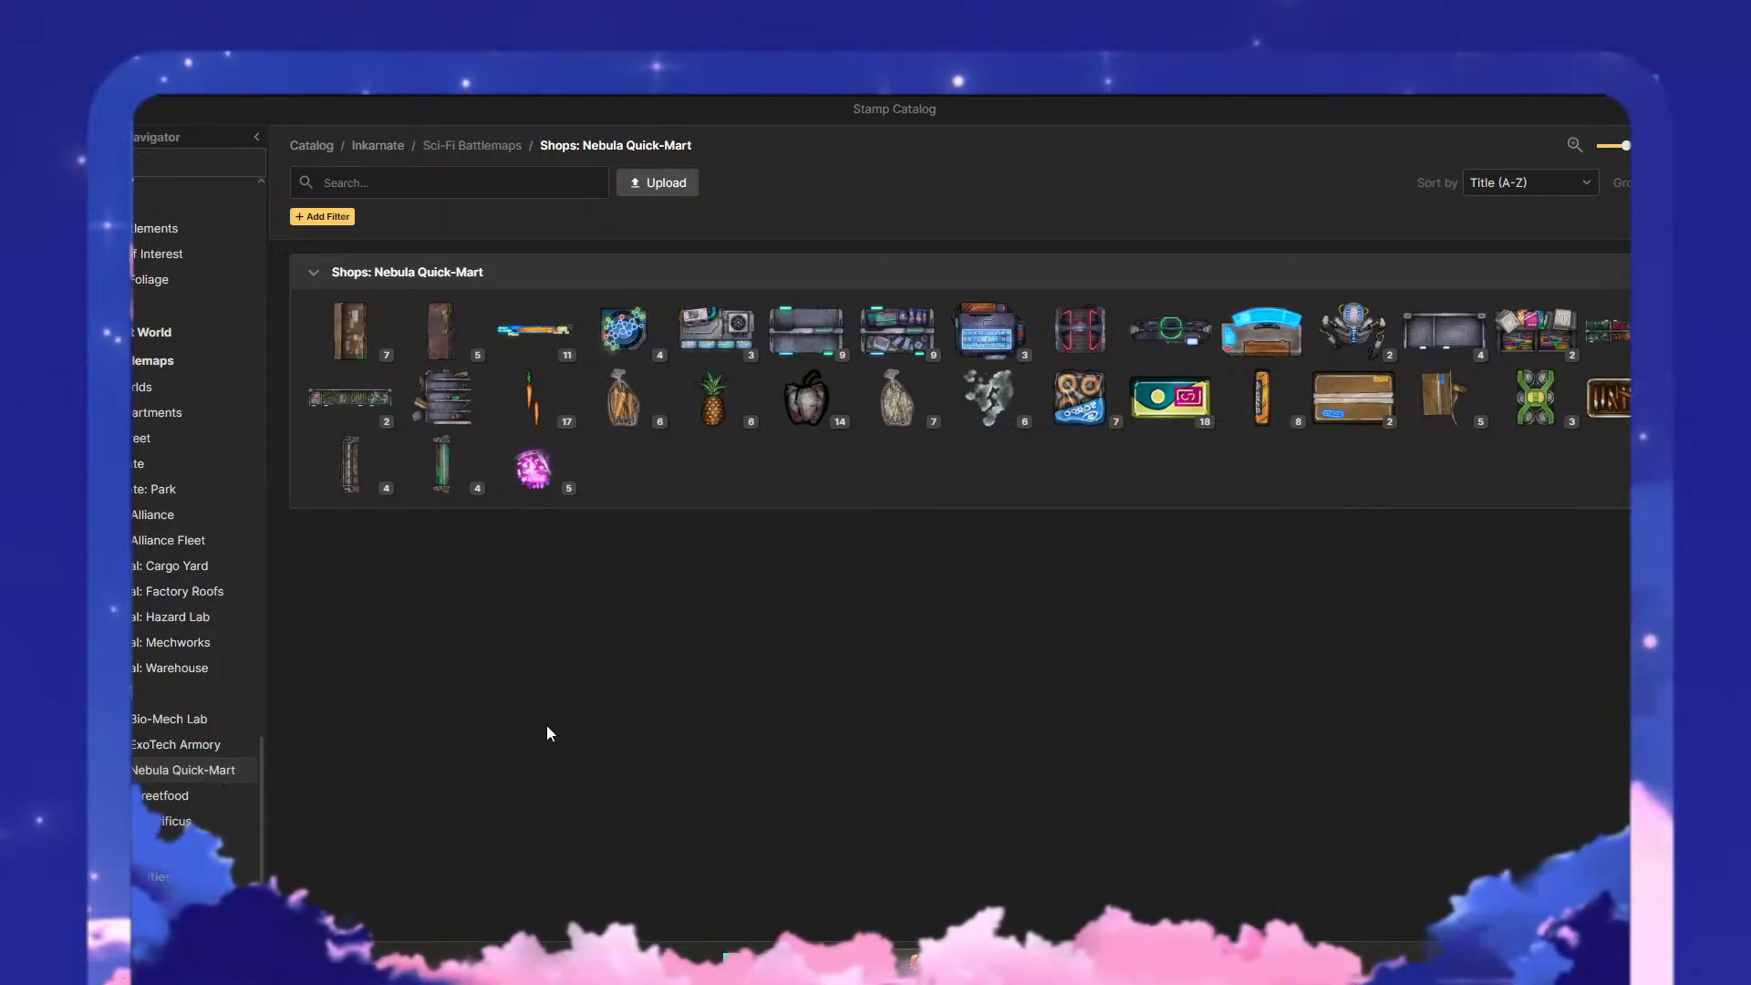
mouse_move(1084, 351)
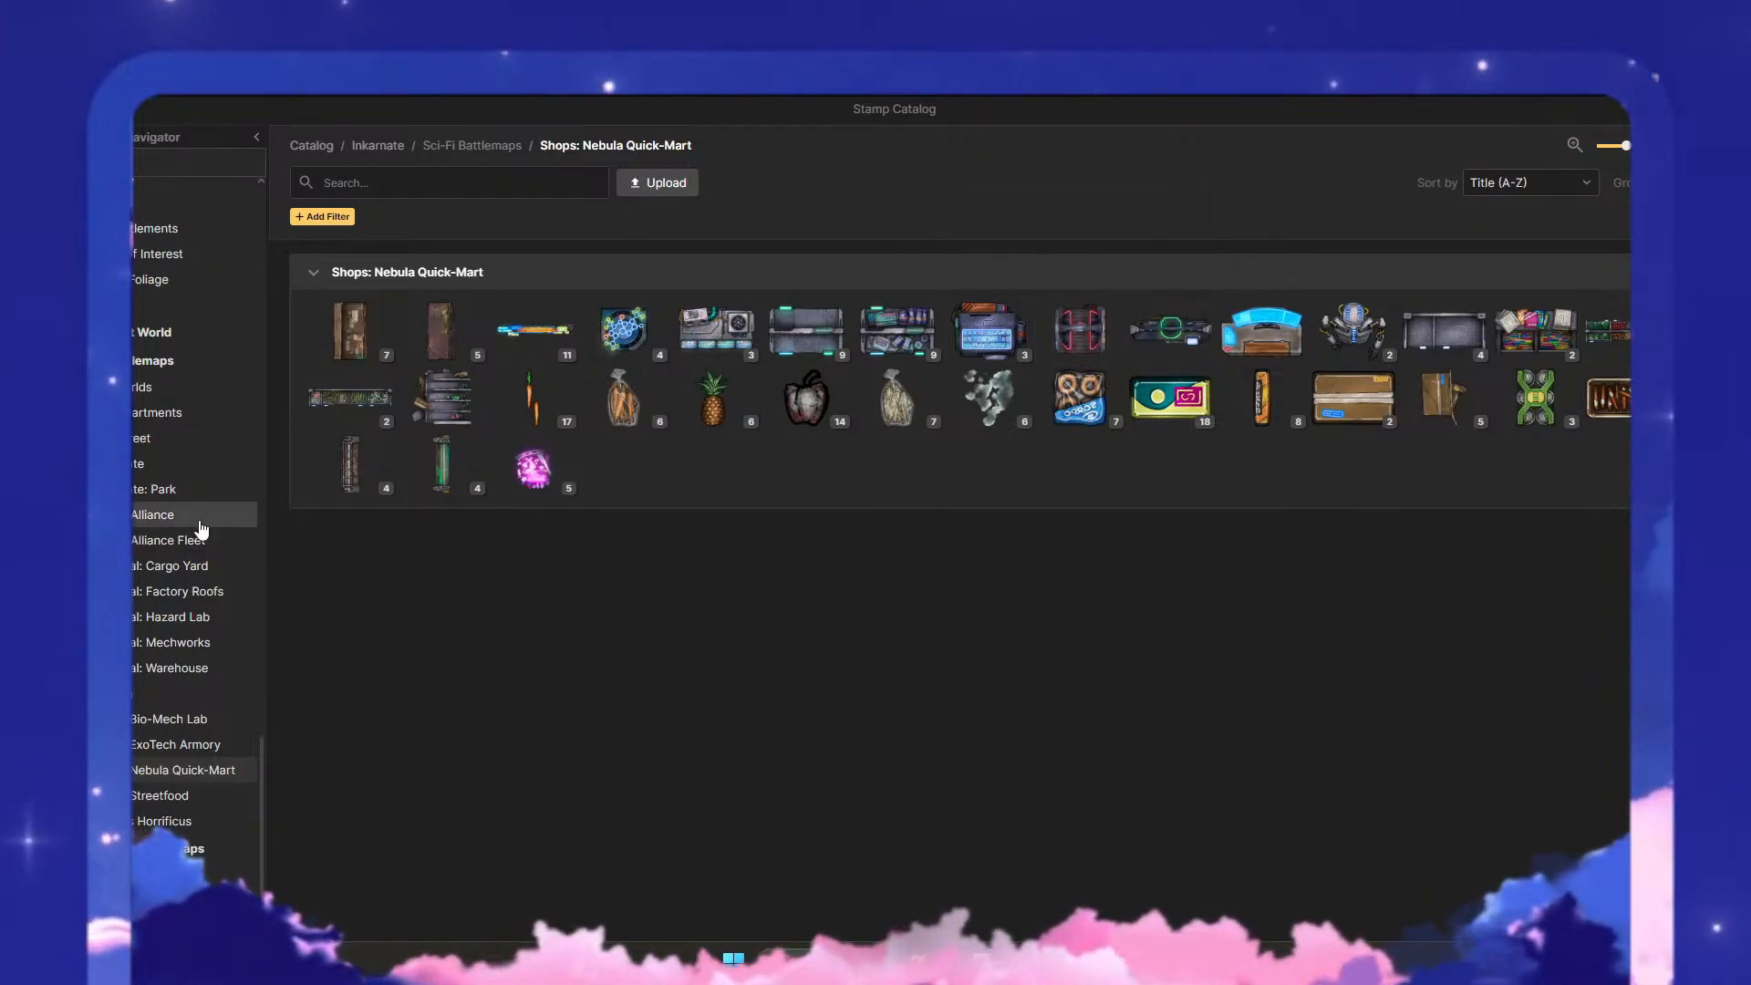
- Go back to the Fantasy Battlemaps stamps and look over the Gothic: Monster Hunter and Horror Dining sections
scroll(187, 527, "up", 5)
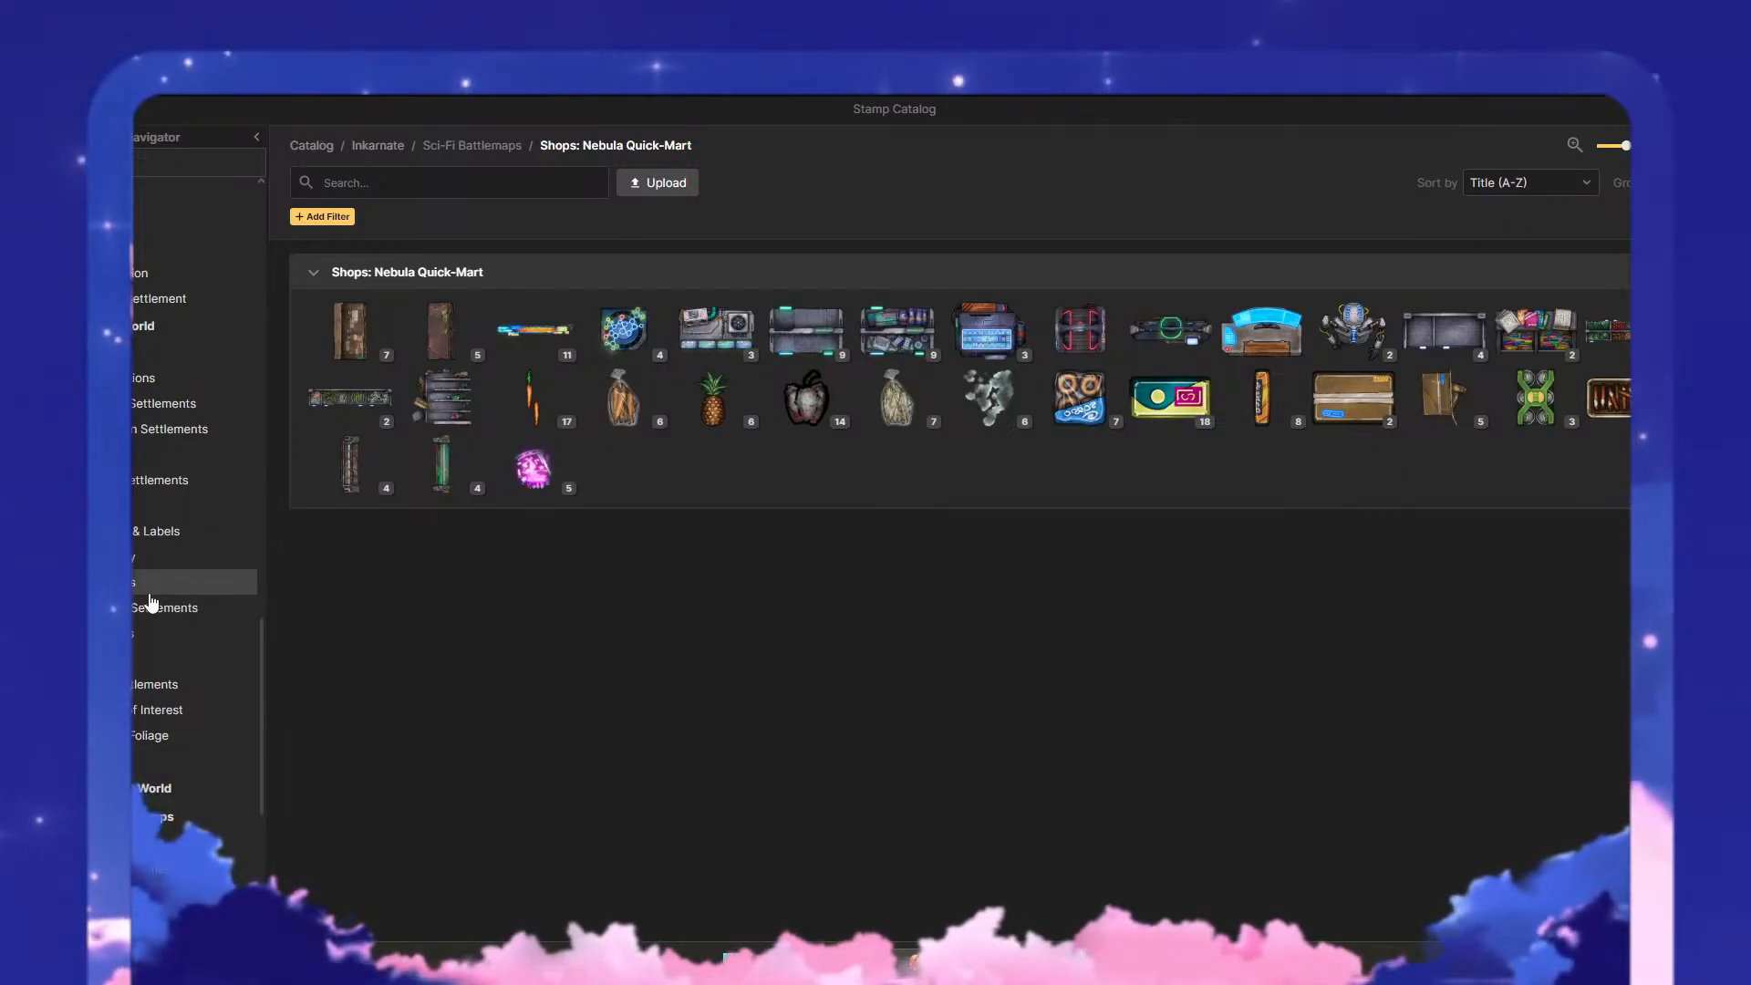
scroll(152, 606, "down", 2)
scroll(151, 606, "up", 3)
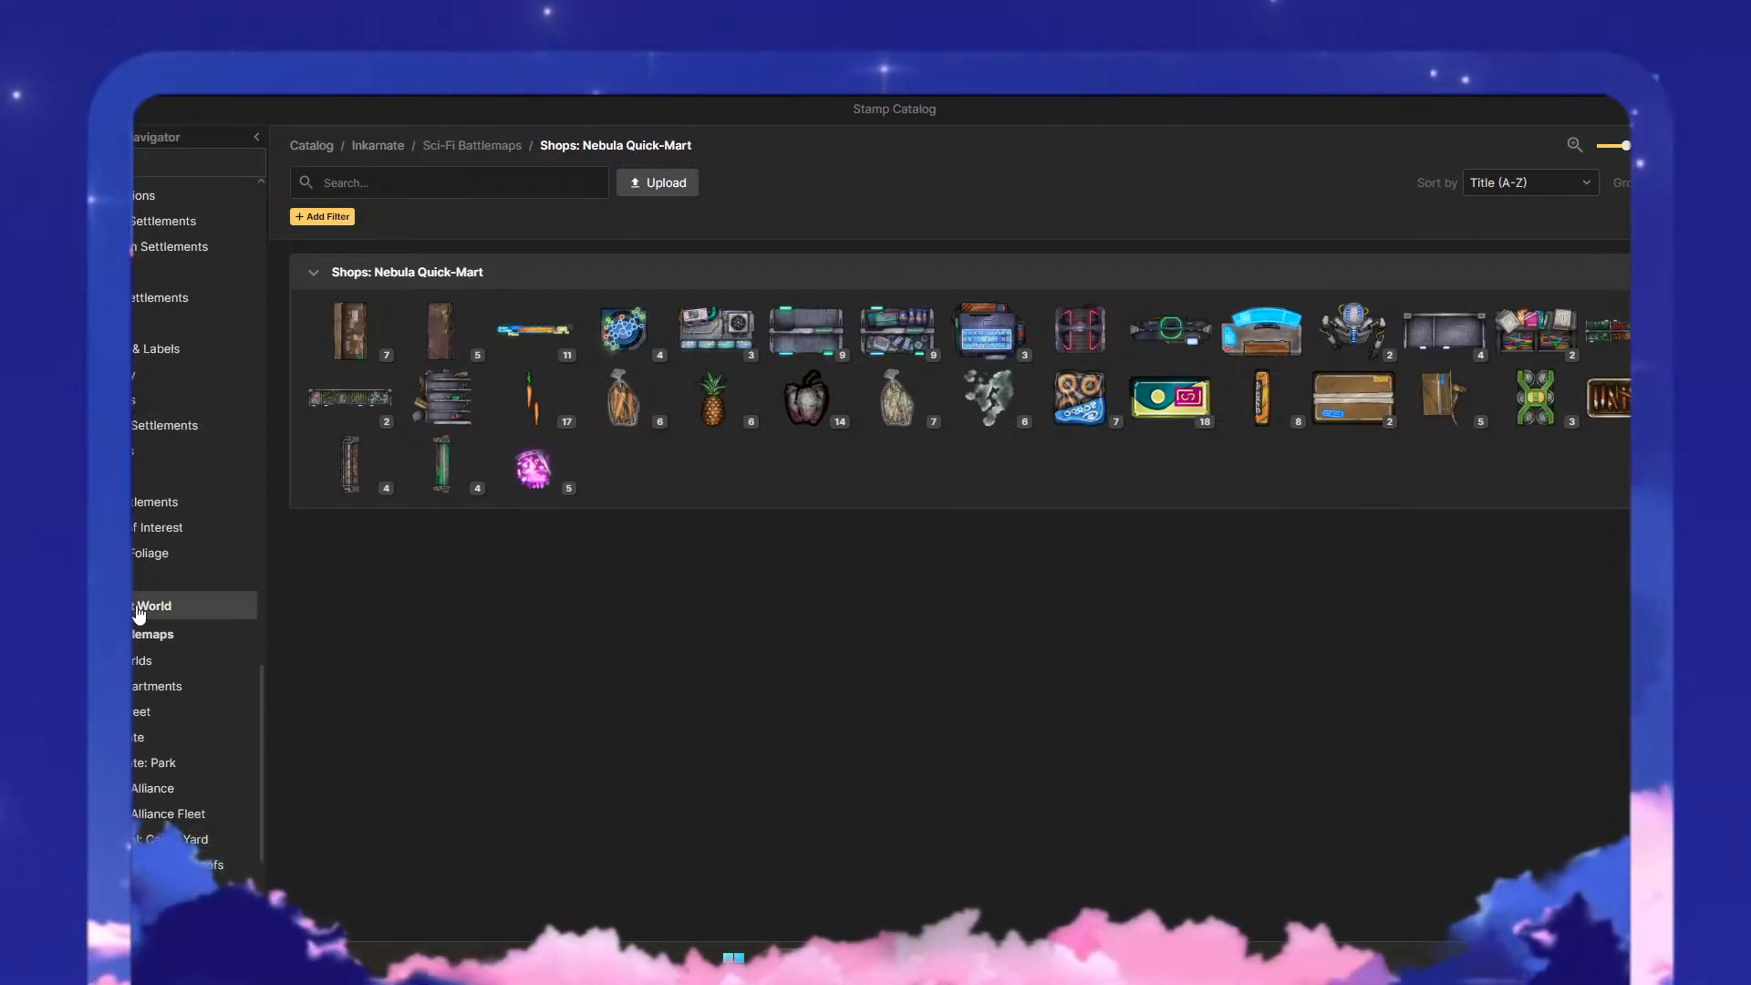
scroll(144, 625, "up", 3)
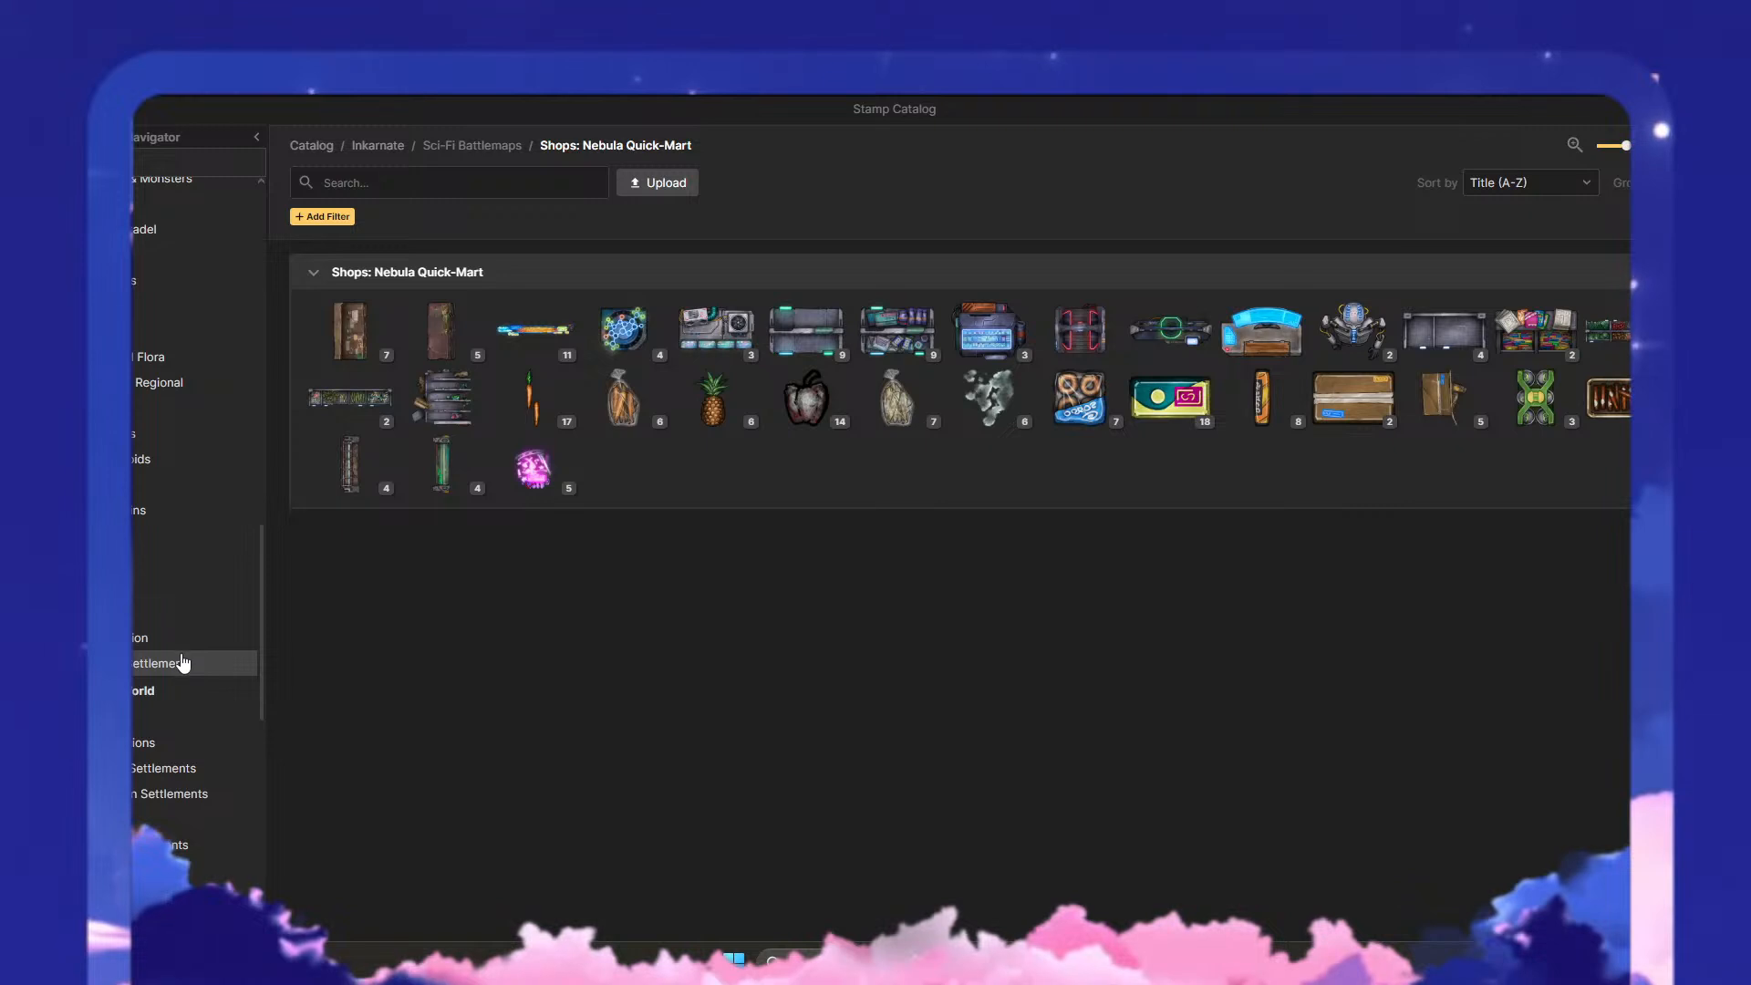
scroll(183, 680, "up", 4)
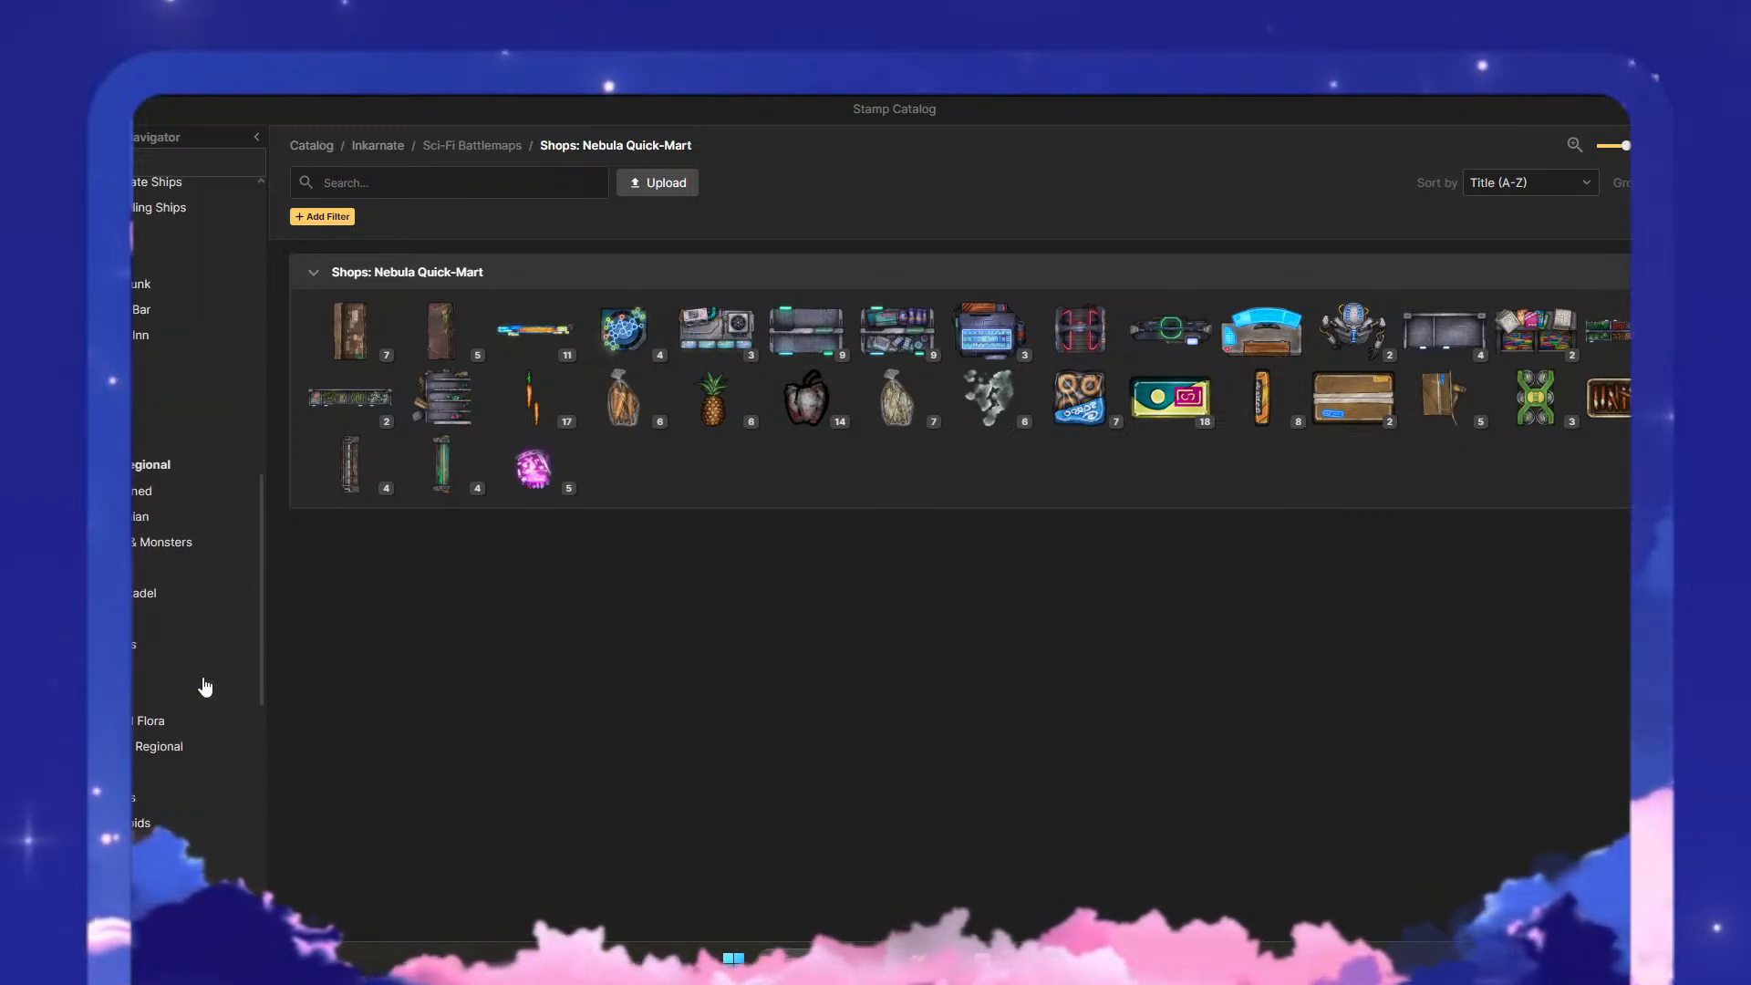
scroll(169, 720, "up", 8)
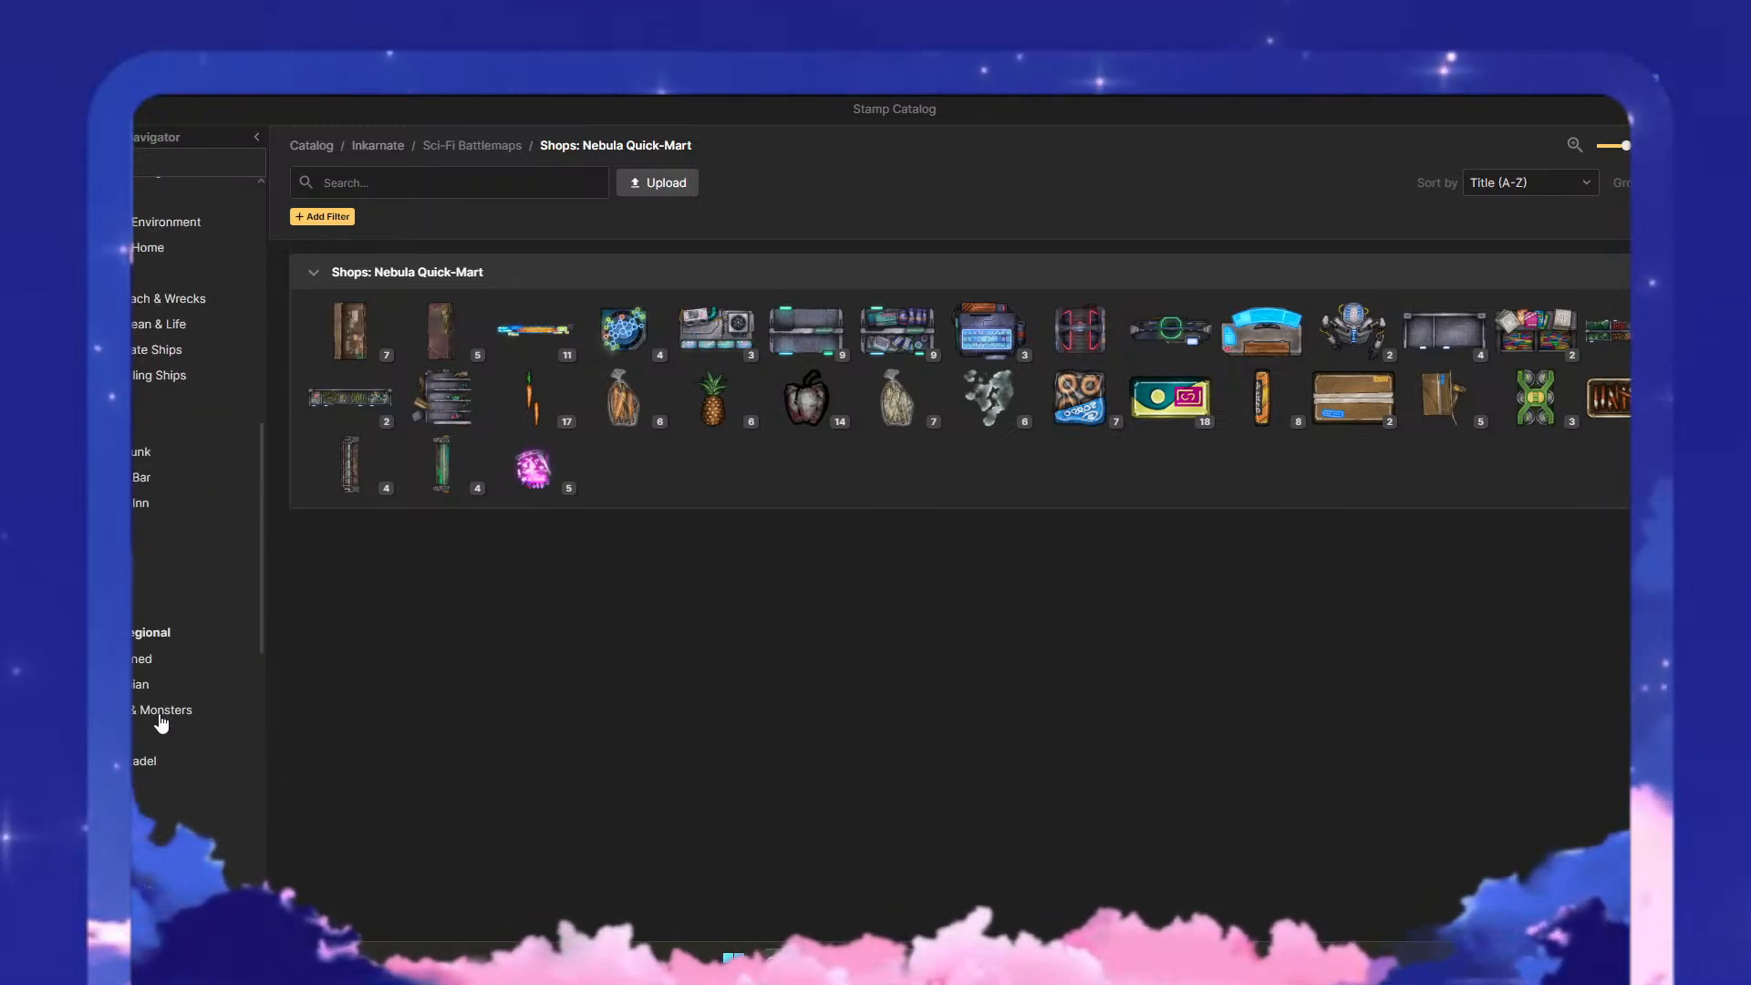
left_click(173, 671)
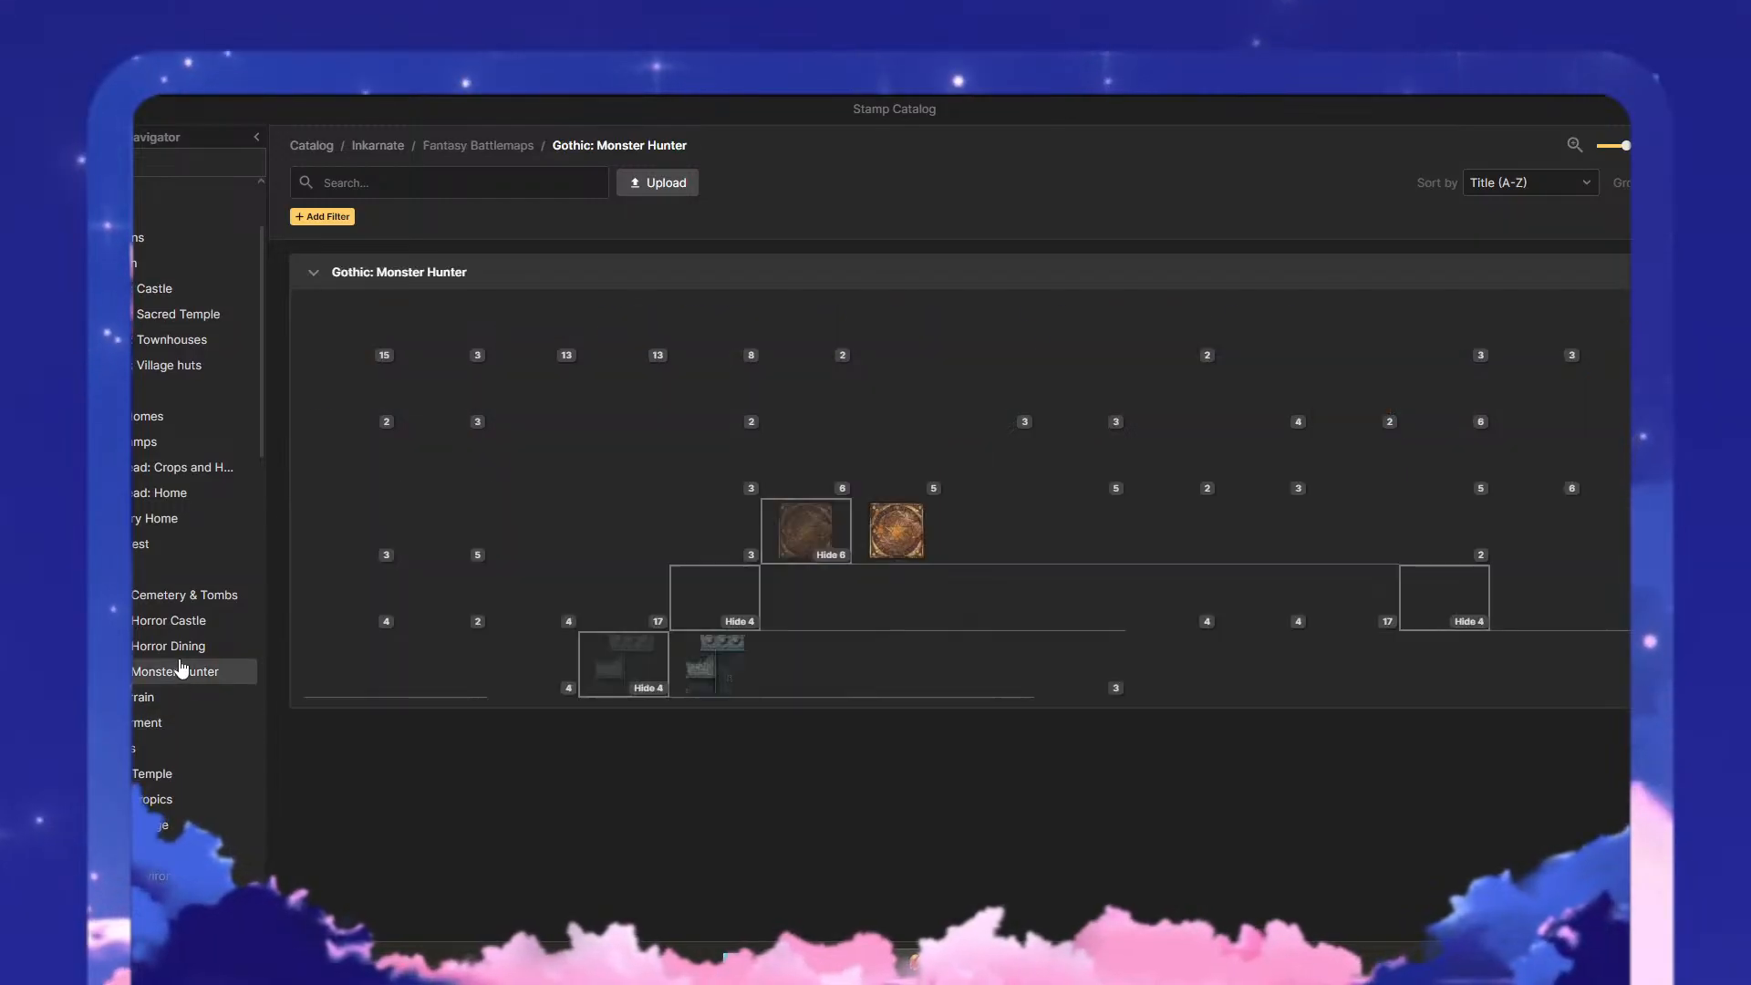
left_click(178, 645)
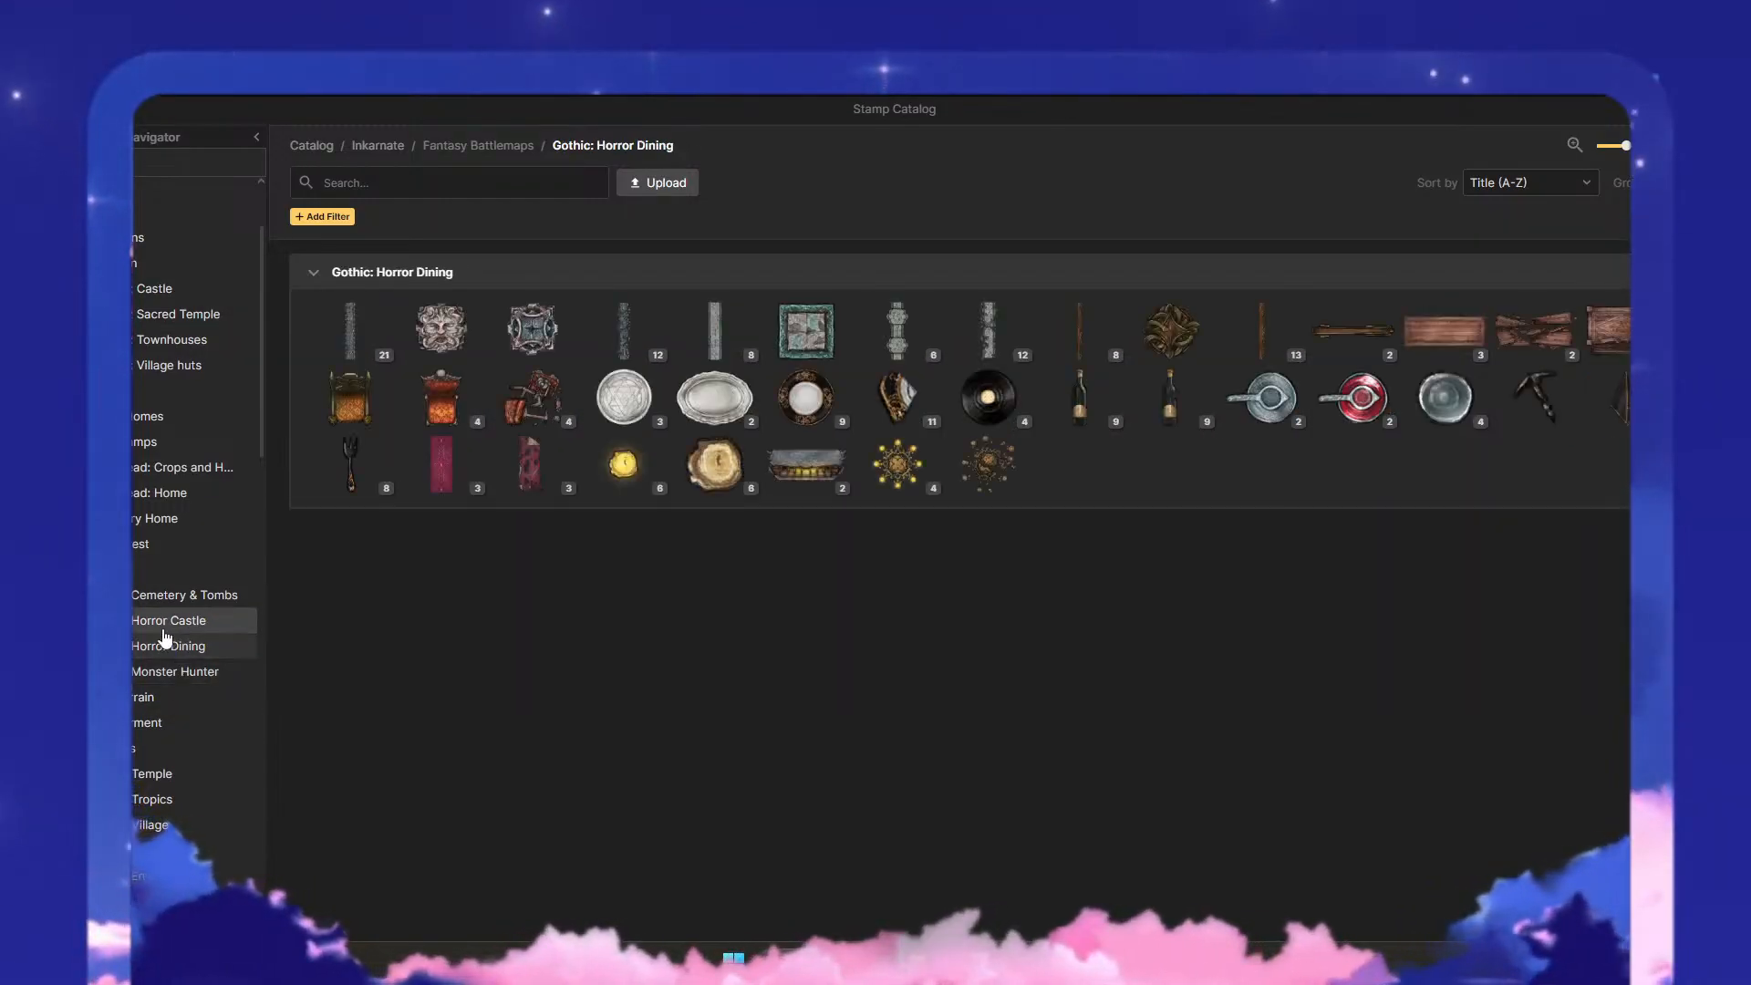
- Place the square teal-framed Triforium Wall stamp from Gothic: Horror Dining at scale 125 on the plaza below the puzzle box
mouse_move(806, 358)
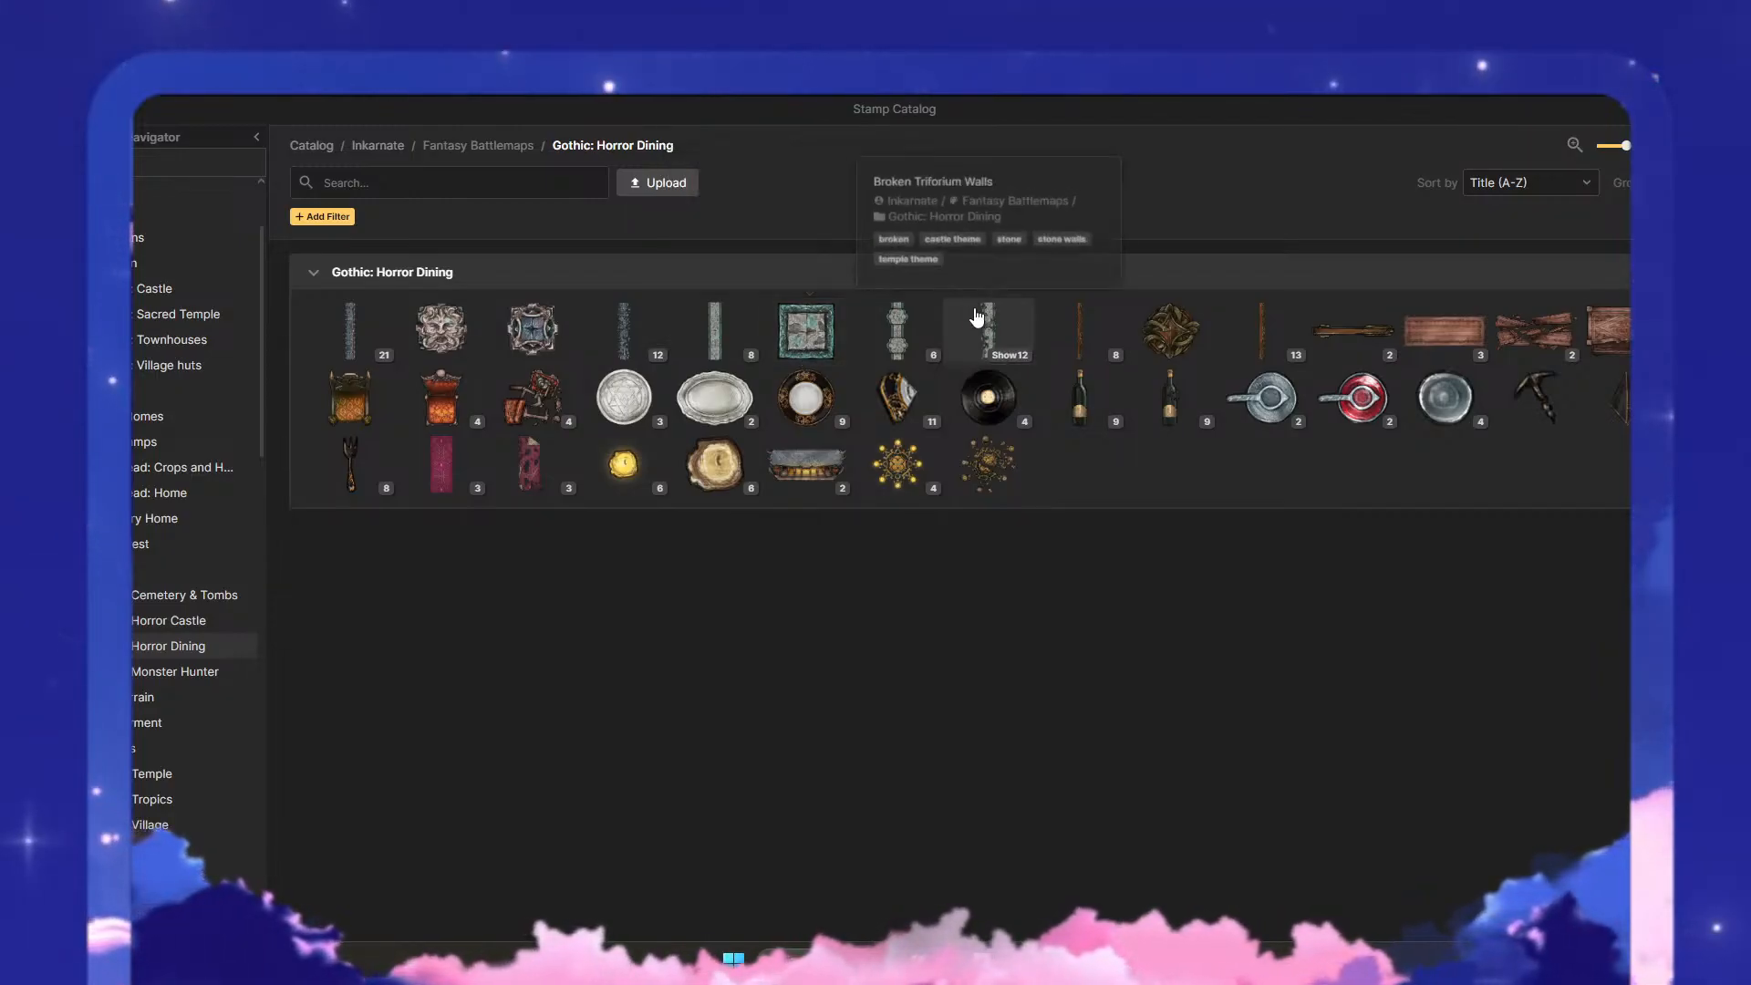
mouse_move(891, 351)
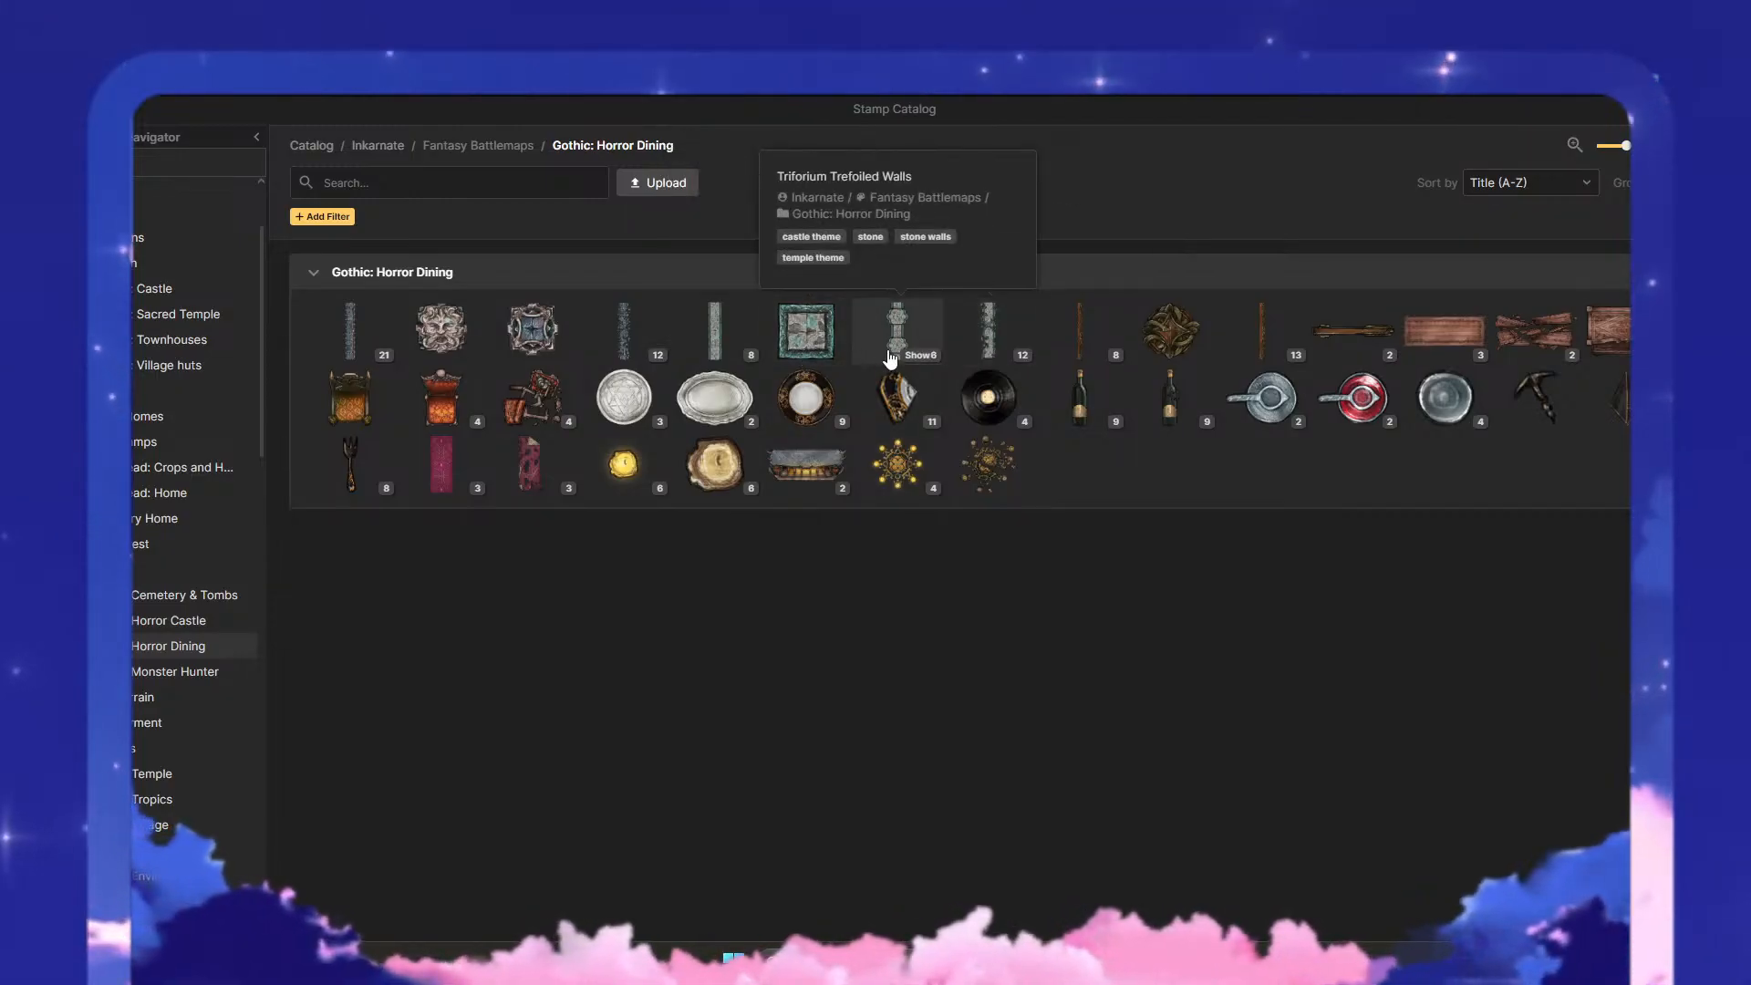
mouse_move(565, 345)
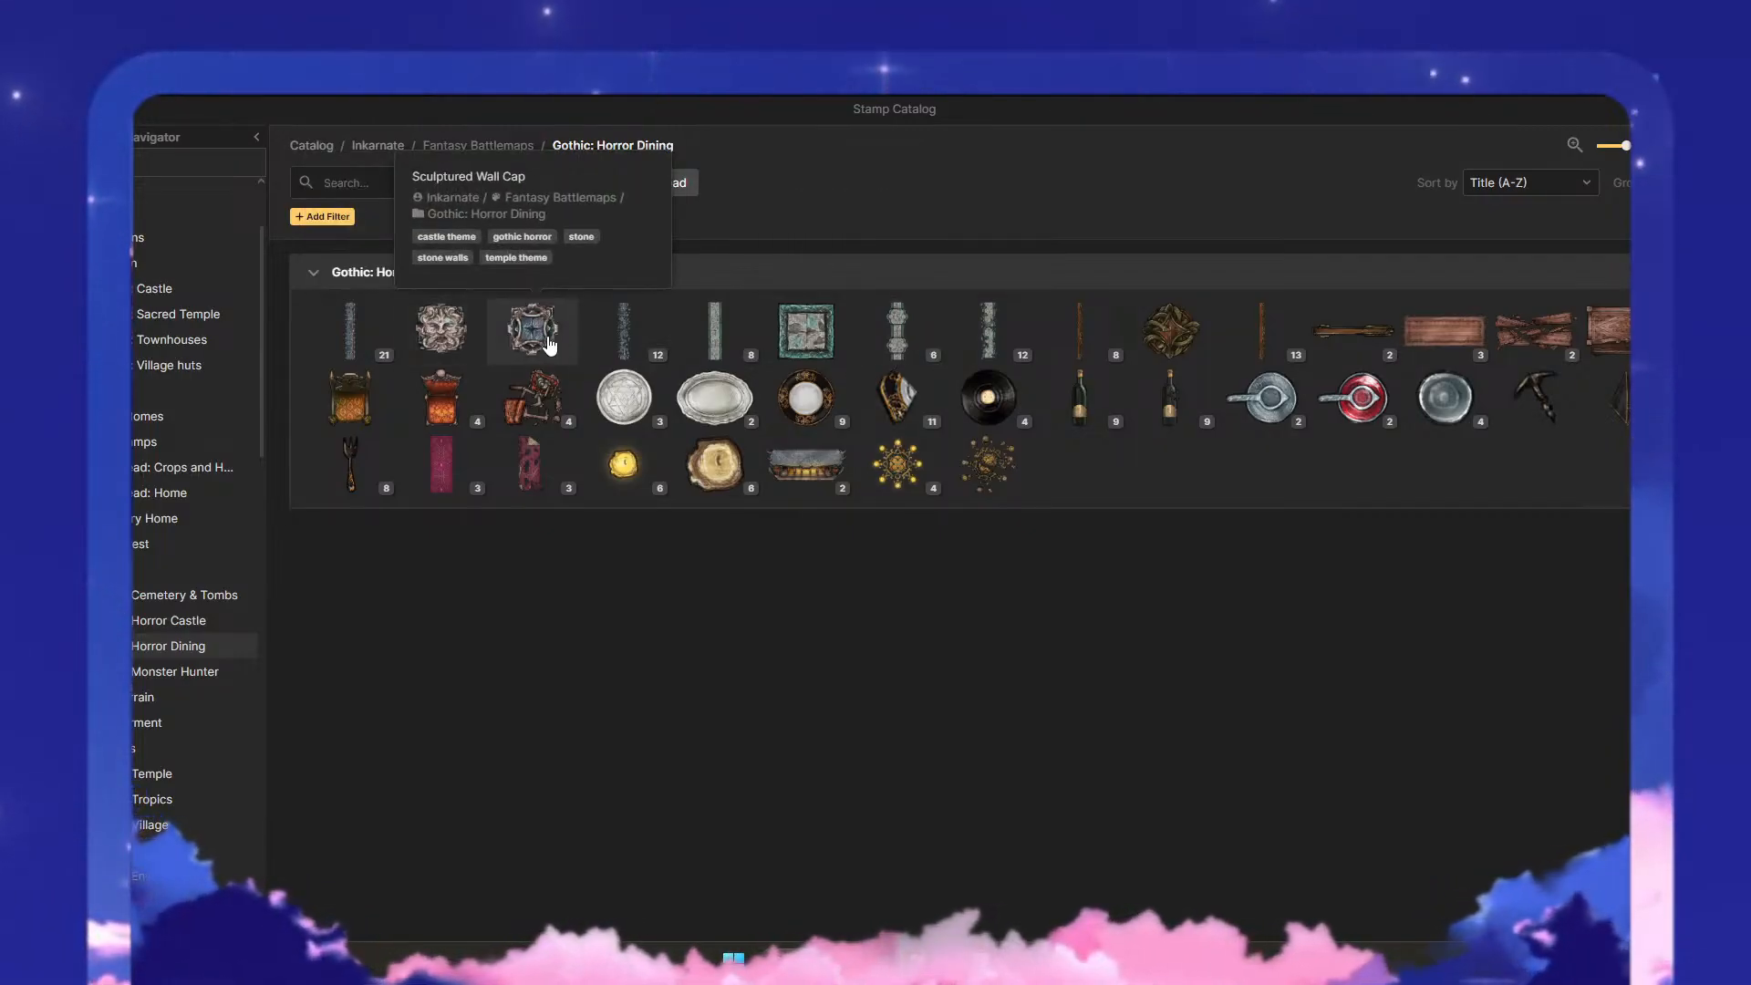
left_click(803, 333)
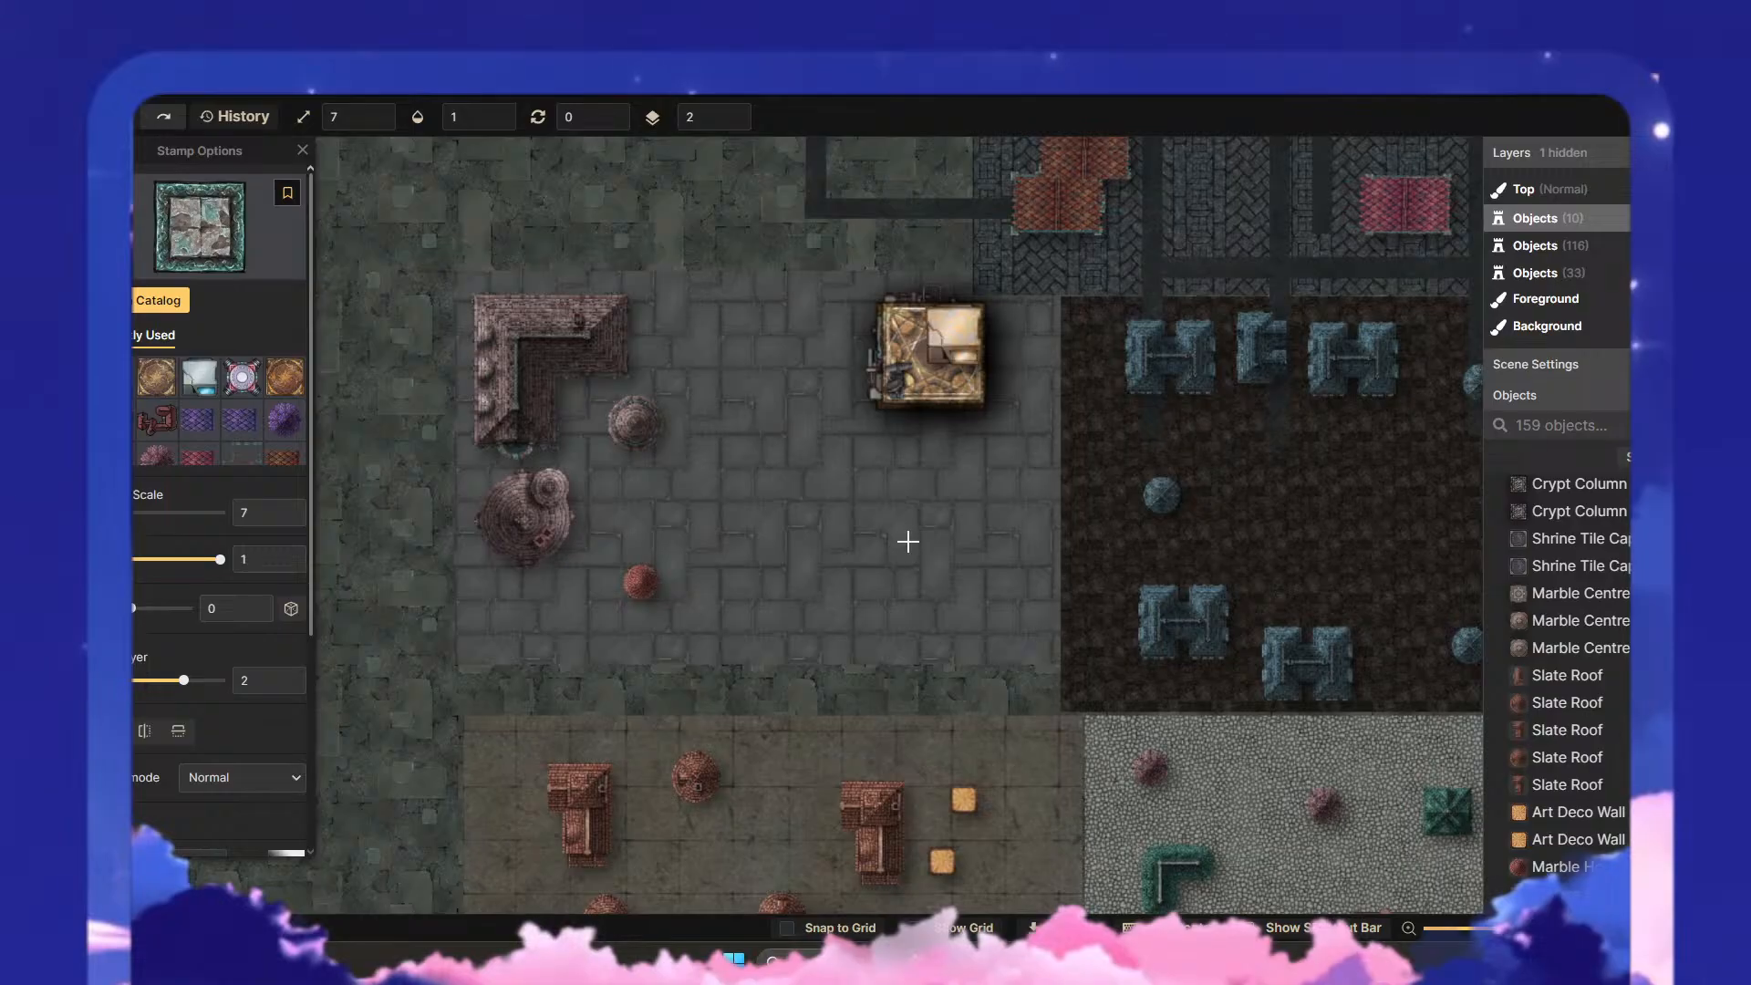
left_click(134, 512)
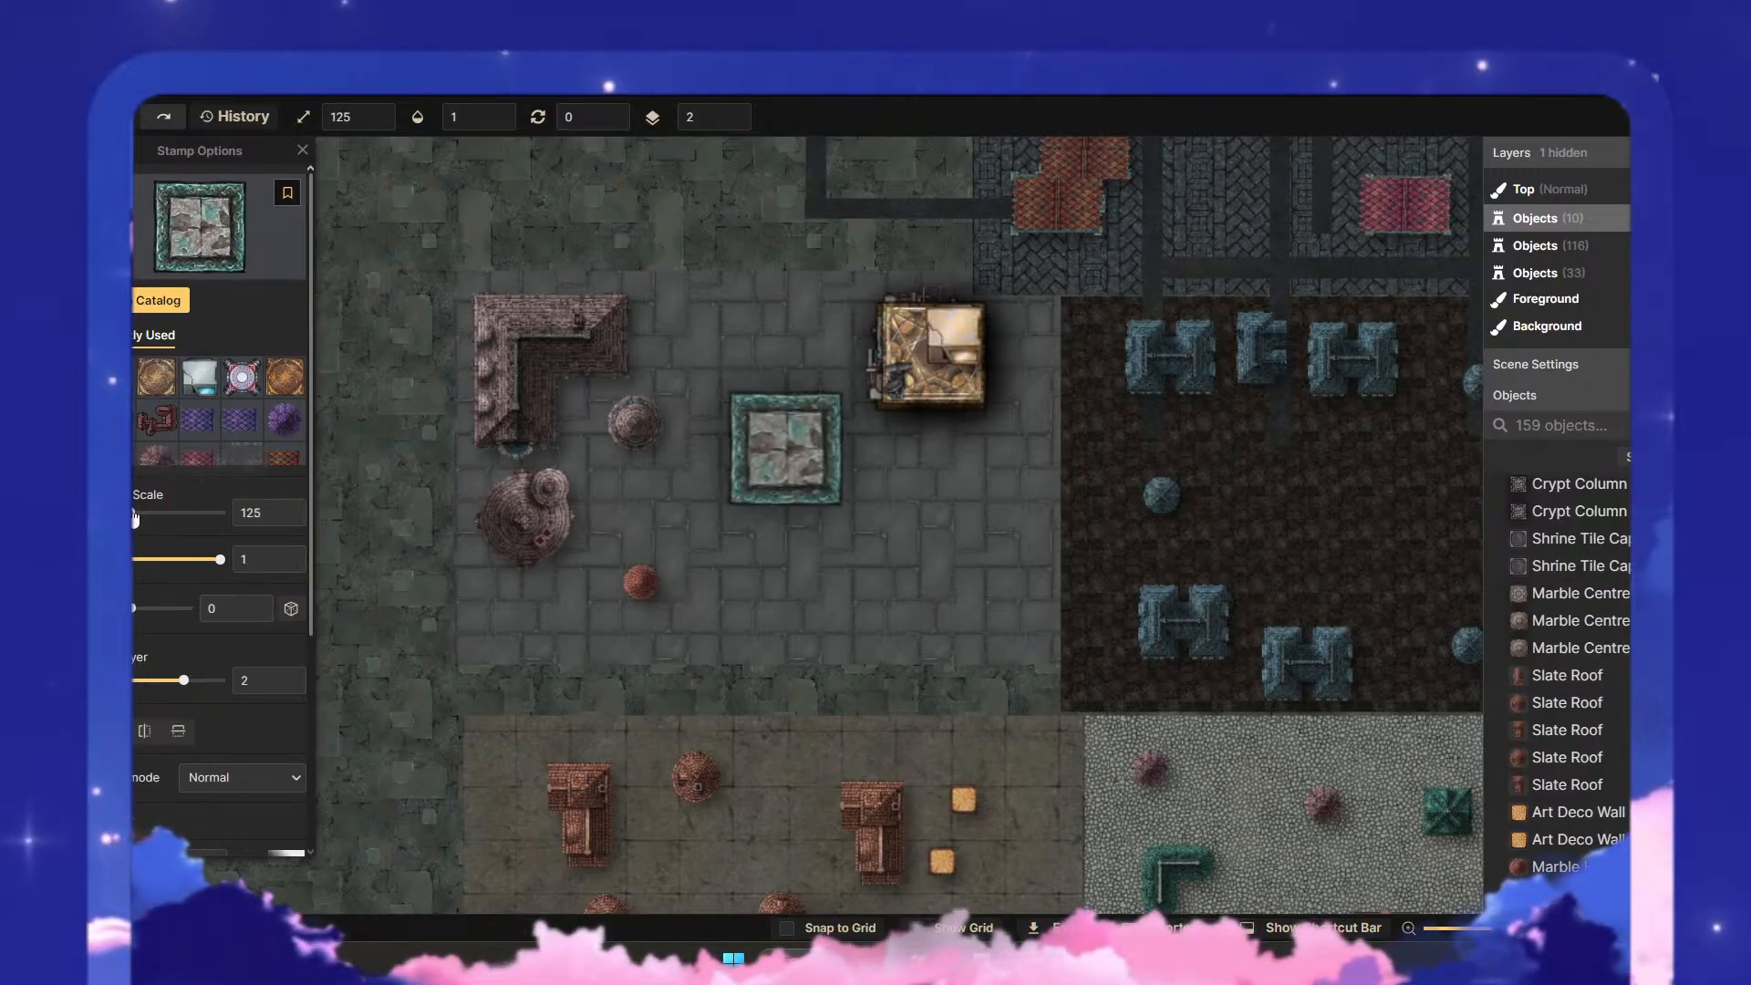
left_click(945, 571)
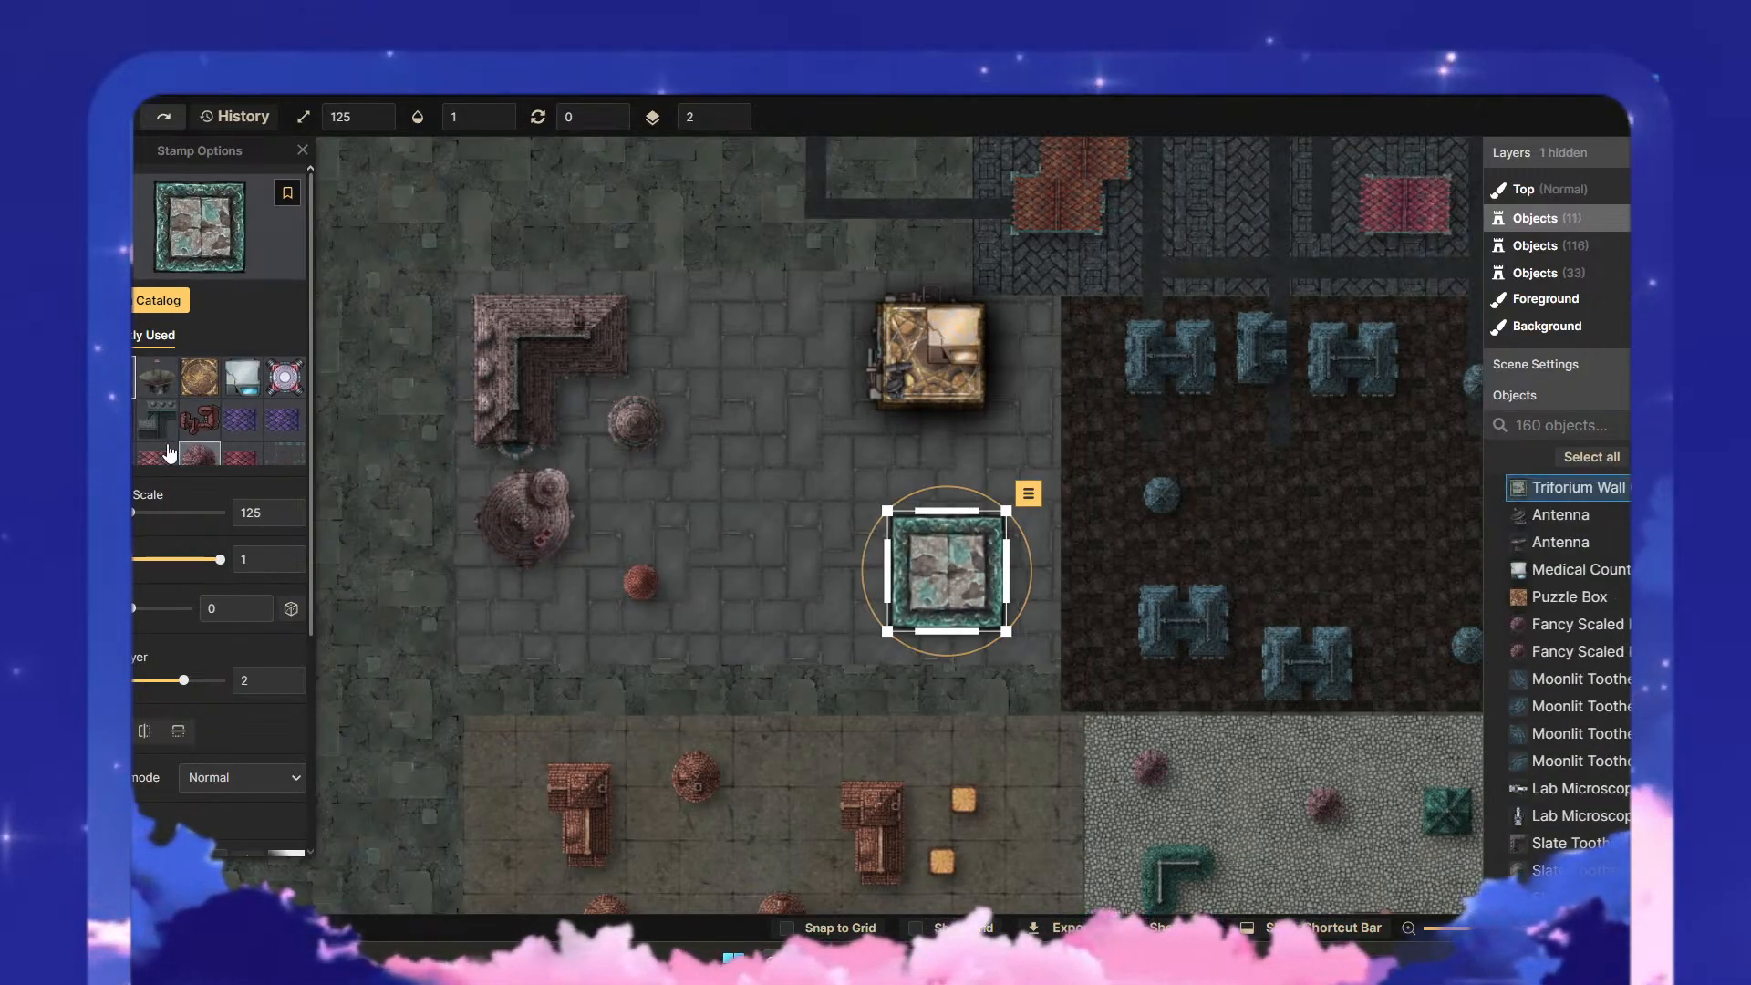
- Choose the dark machine stamp with red light strips from the Sci-Fi Battlemaps Shops: Nebula Quick-Mart section
left_click(157, 300)
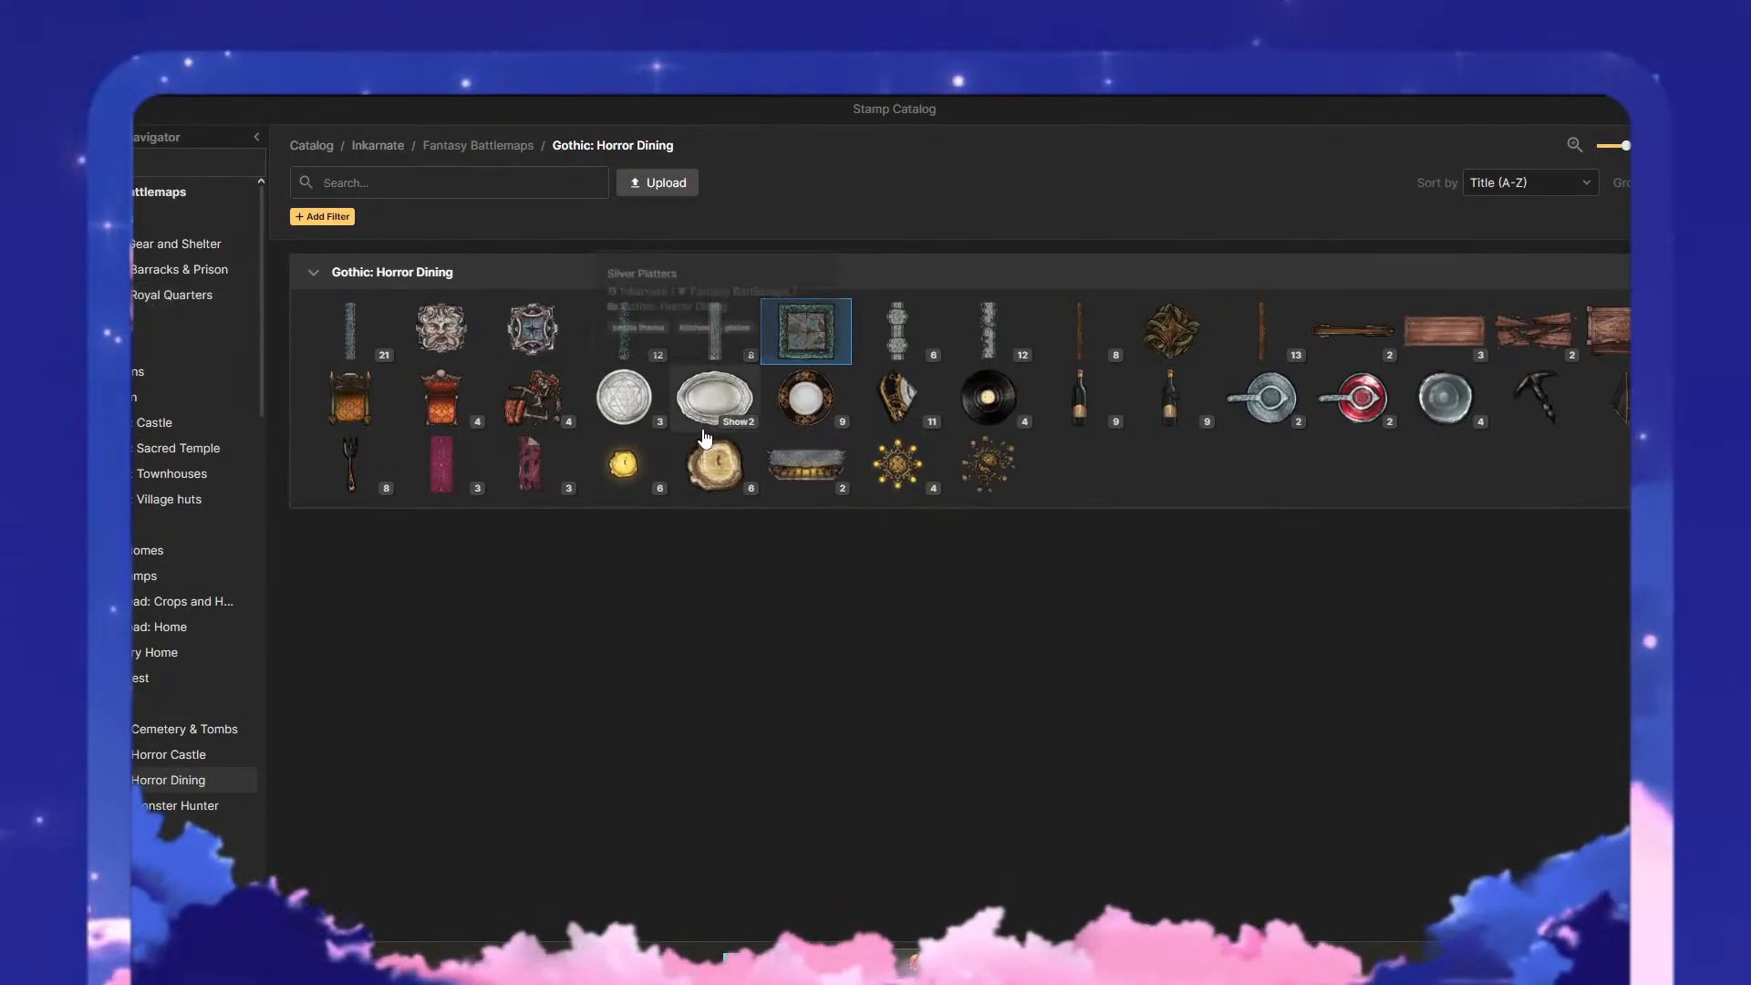
scroll(146, 730, "down", 10)
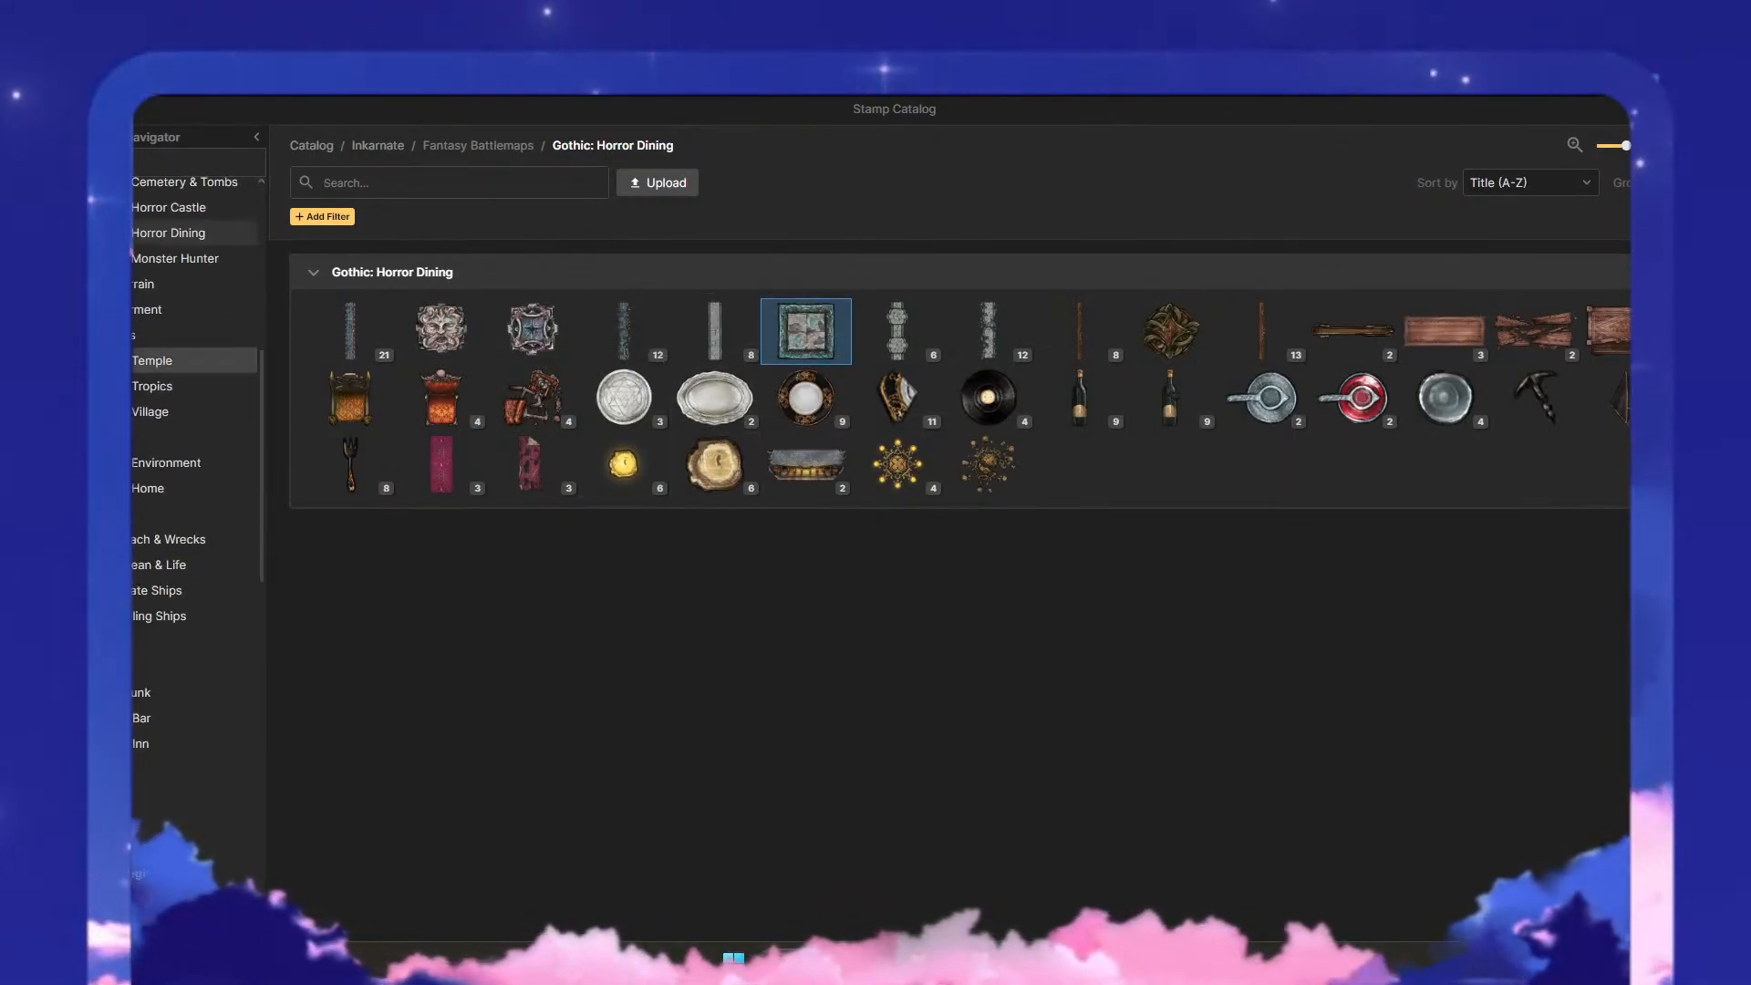
scroll(135, 753, "down", 5)
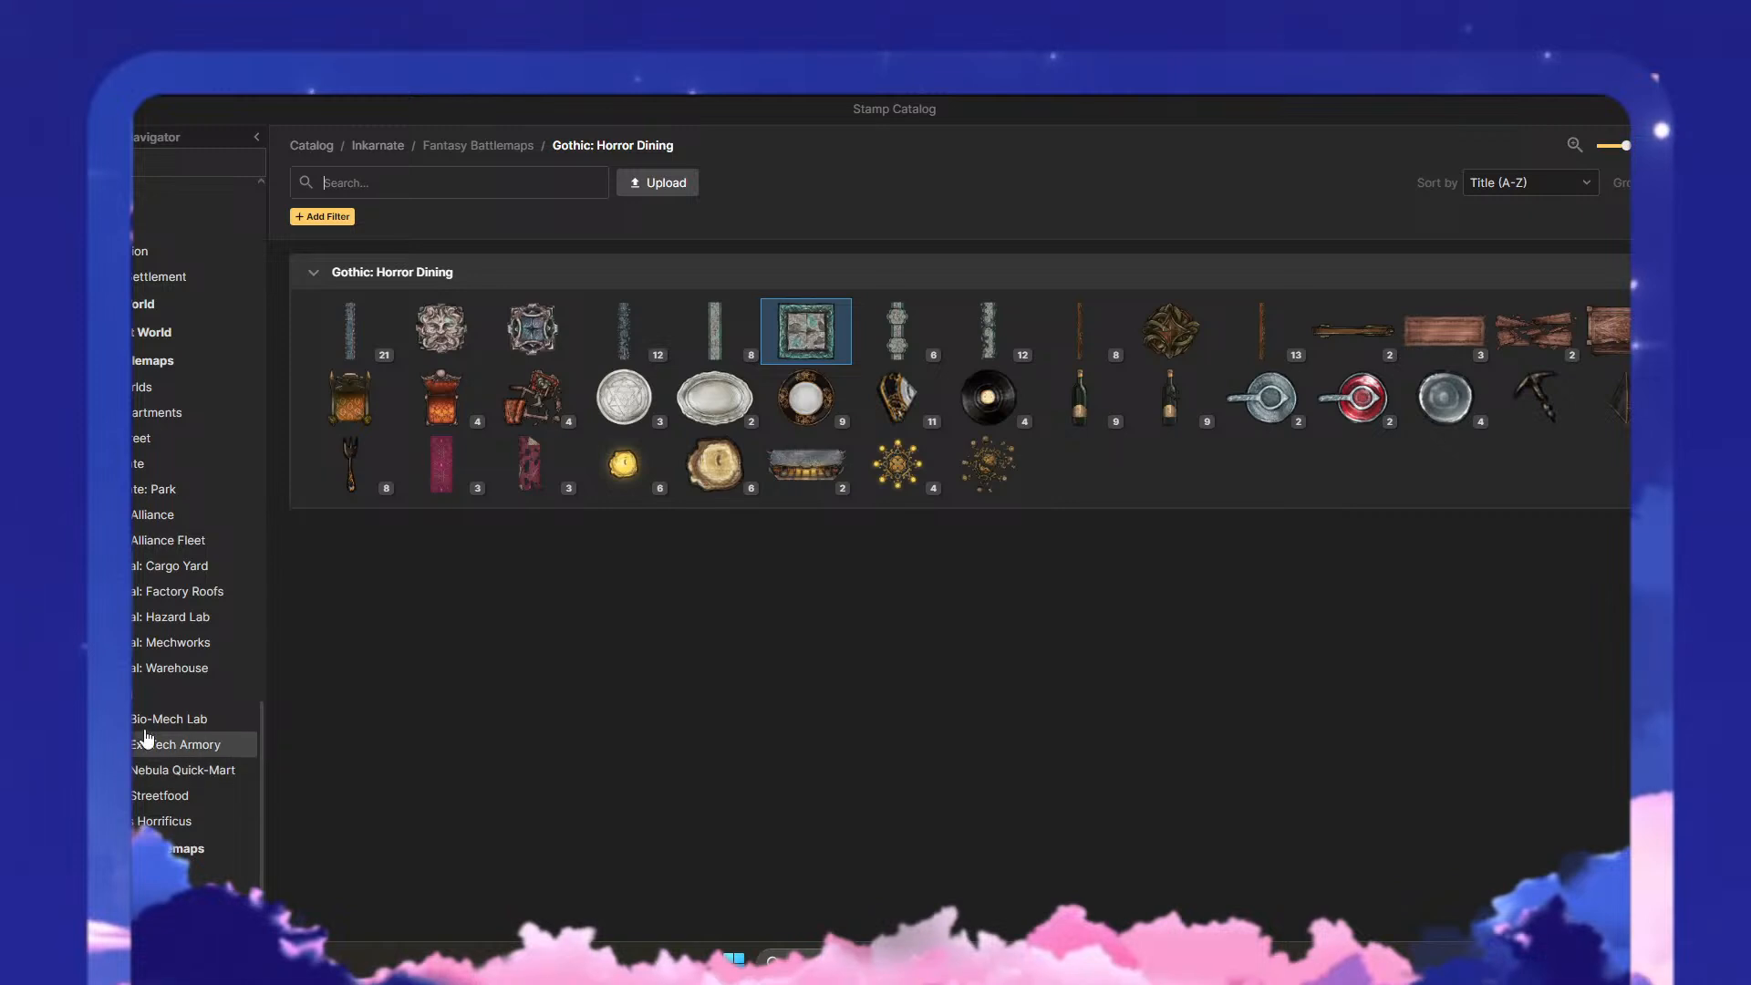
left_click(150, 796)
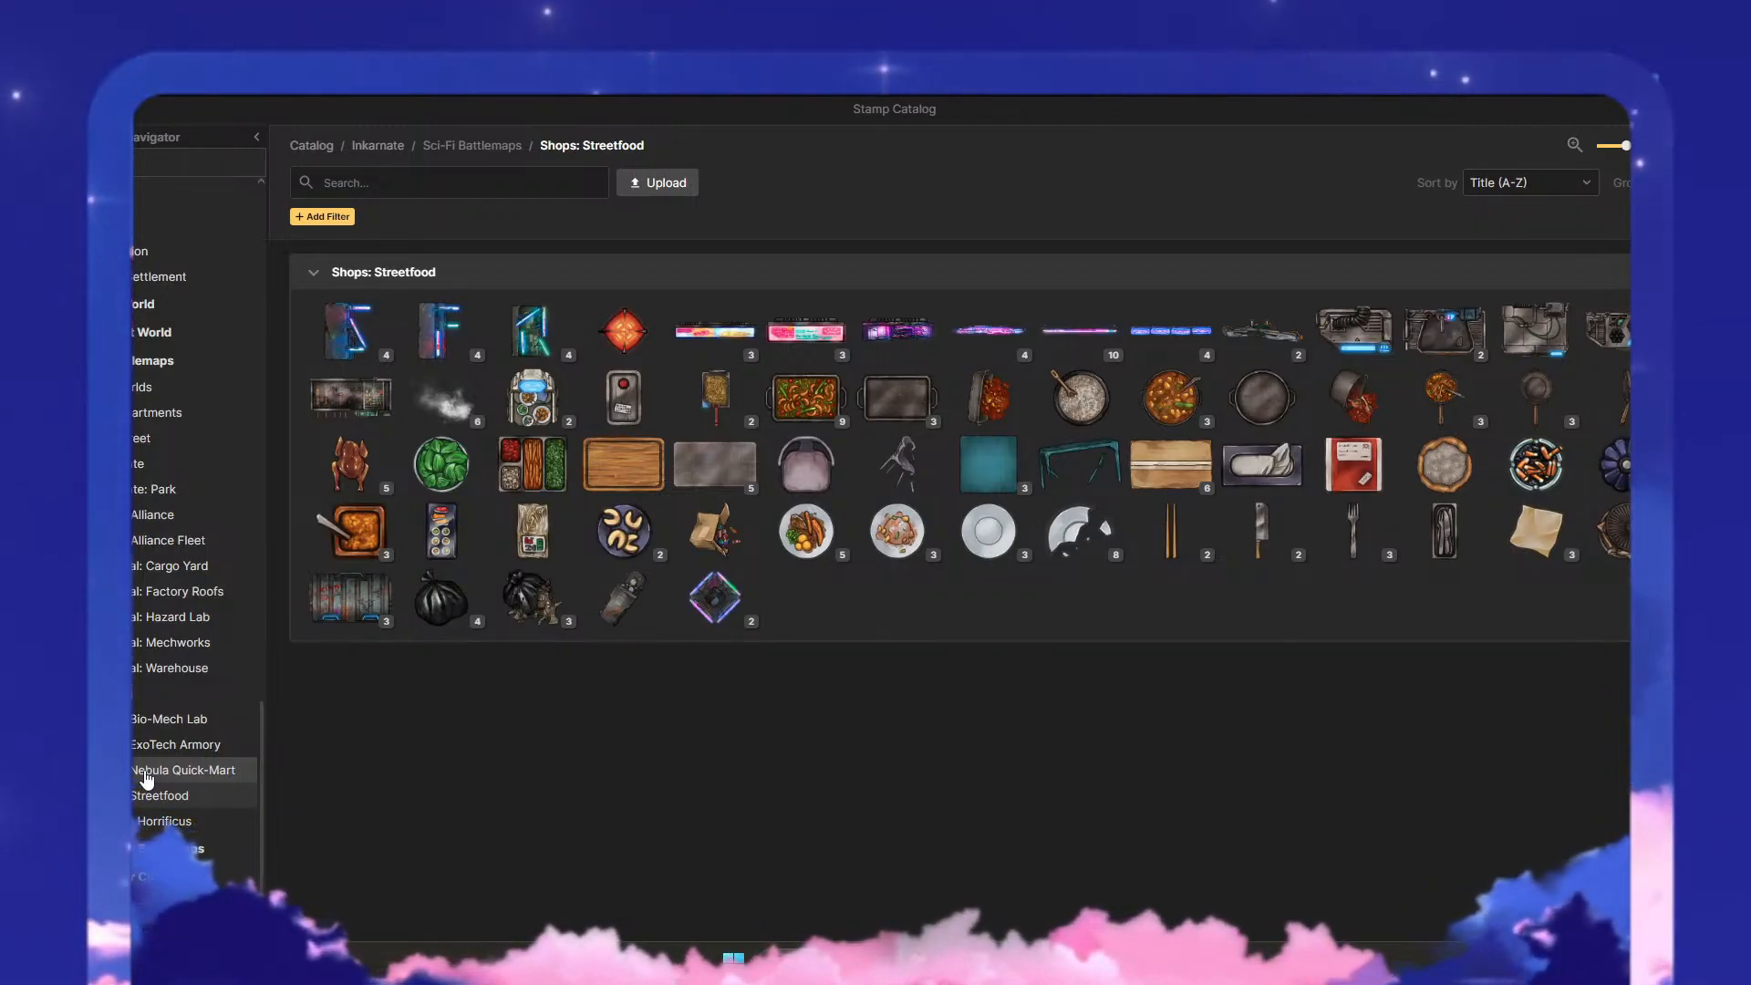
left_click(183, 771)
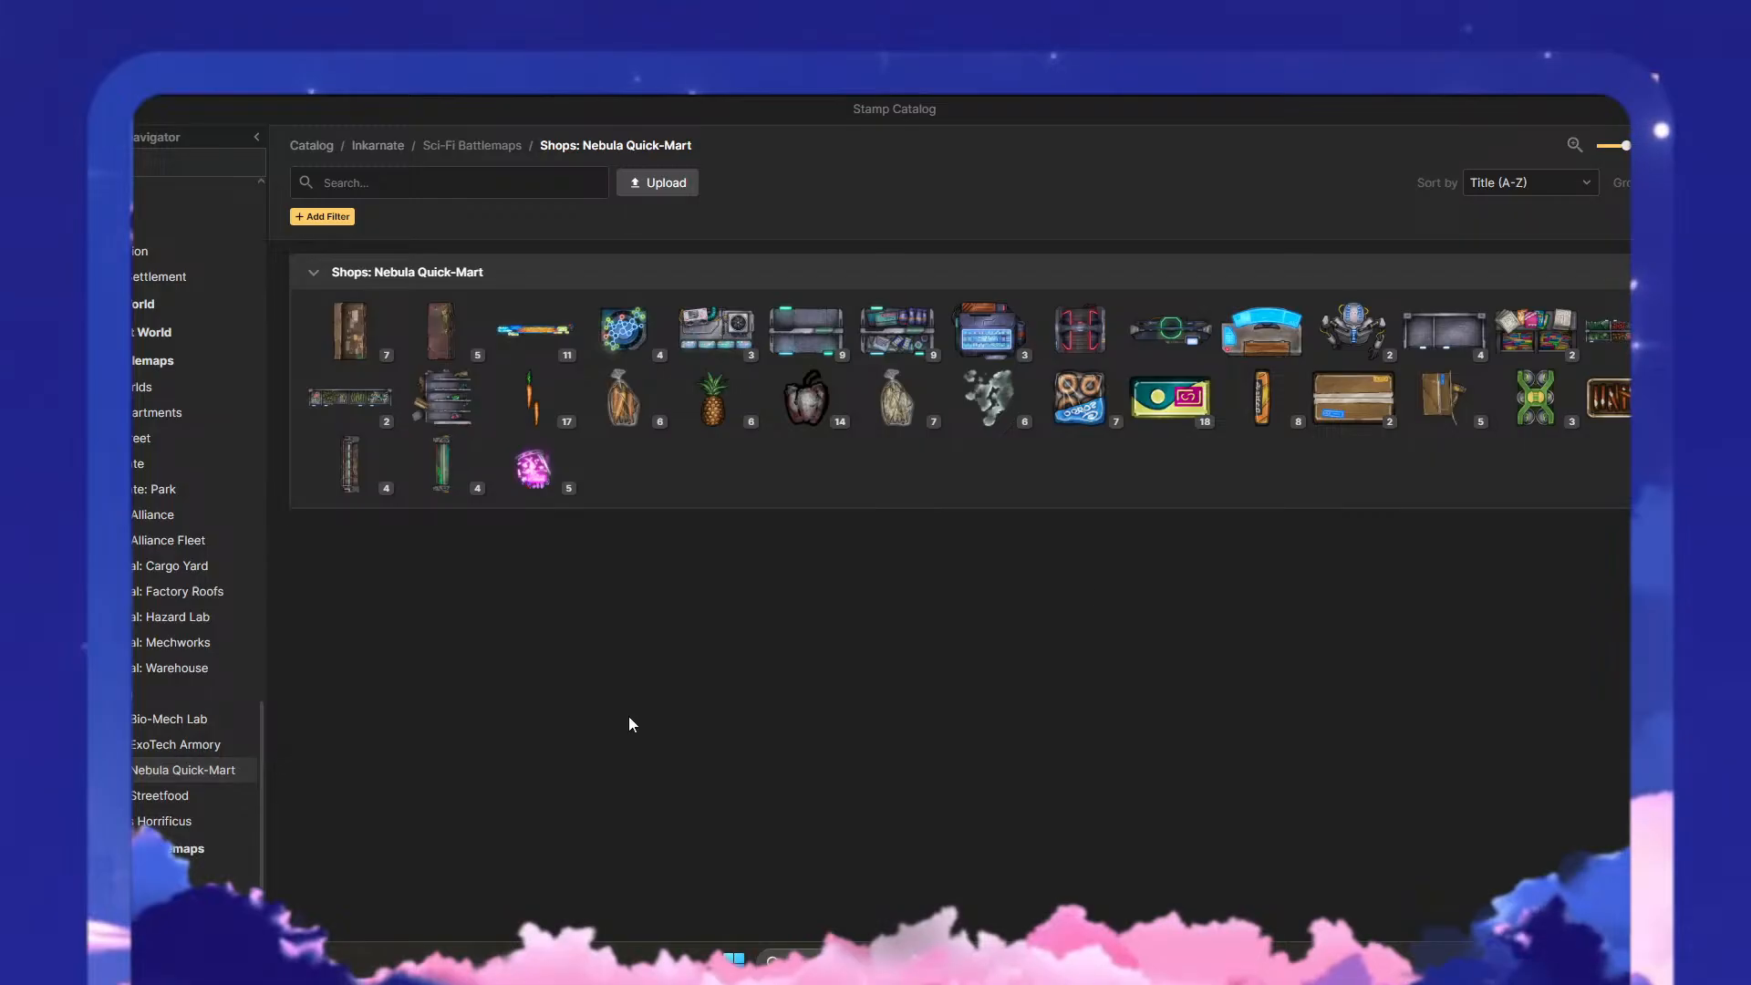
left_click(1095, 352)
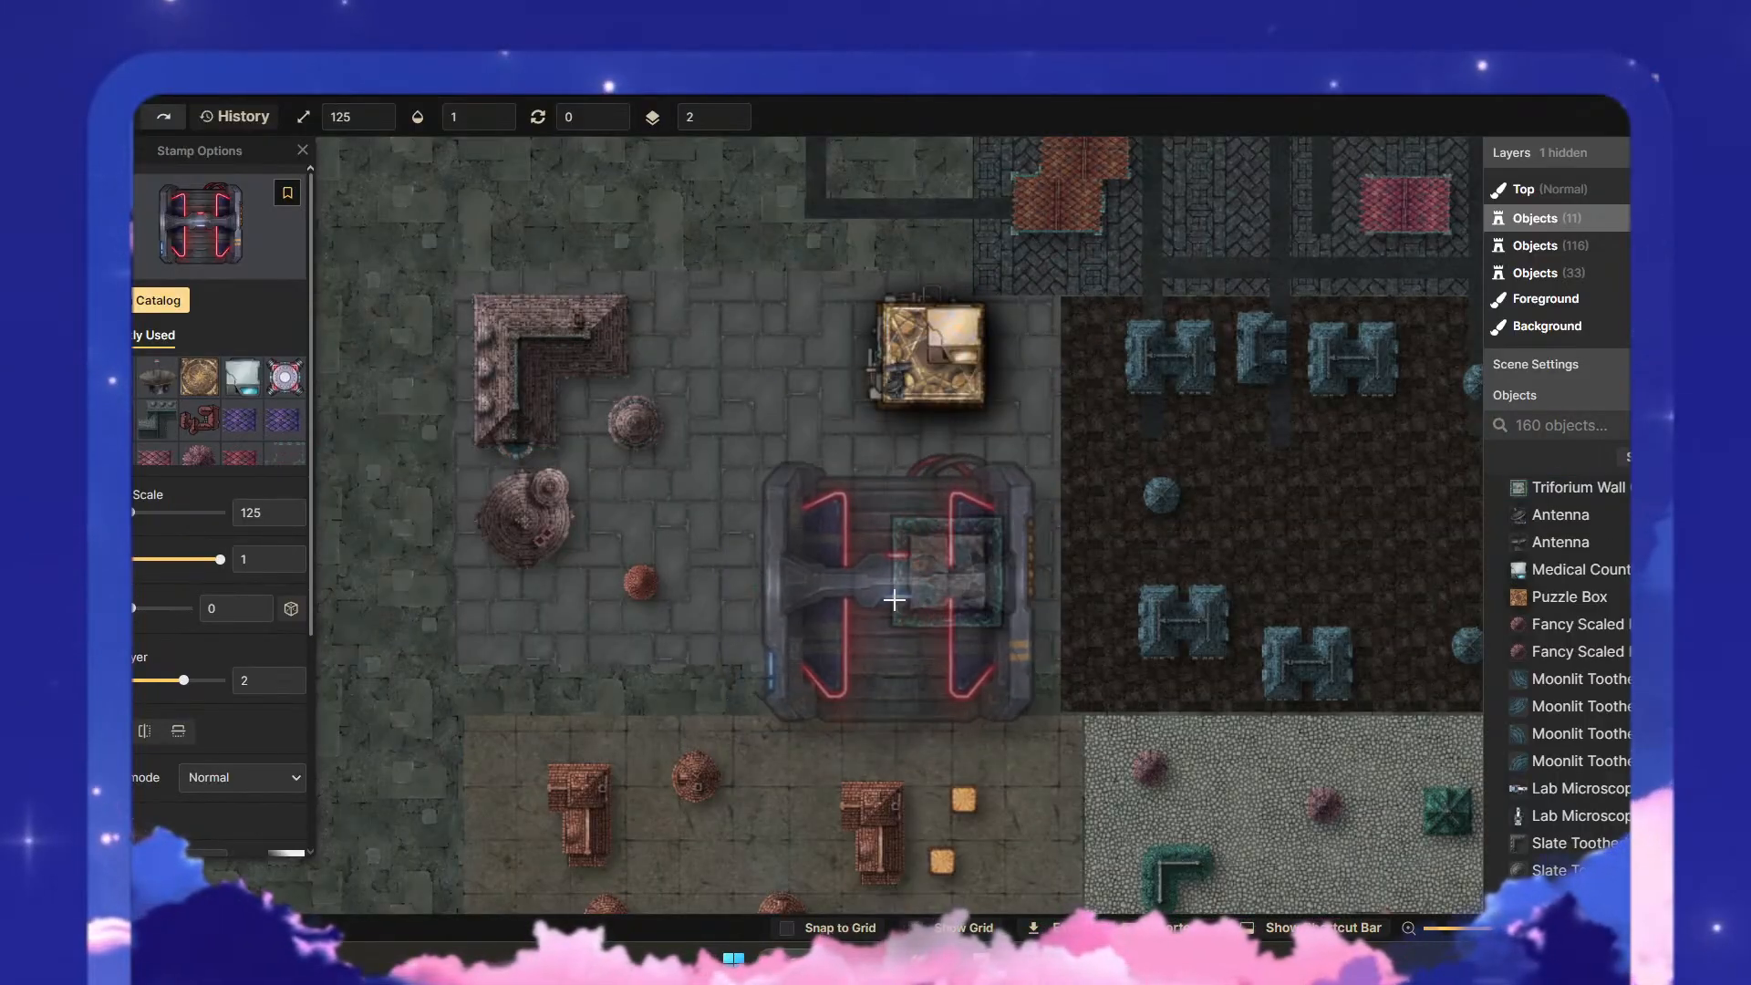
- Place the Scanner stamp over the teal-framed Triforium Wall, shrink it to scale 65 and put it on layer 1
left_click(893, 600)
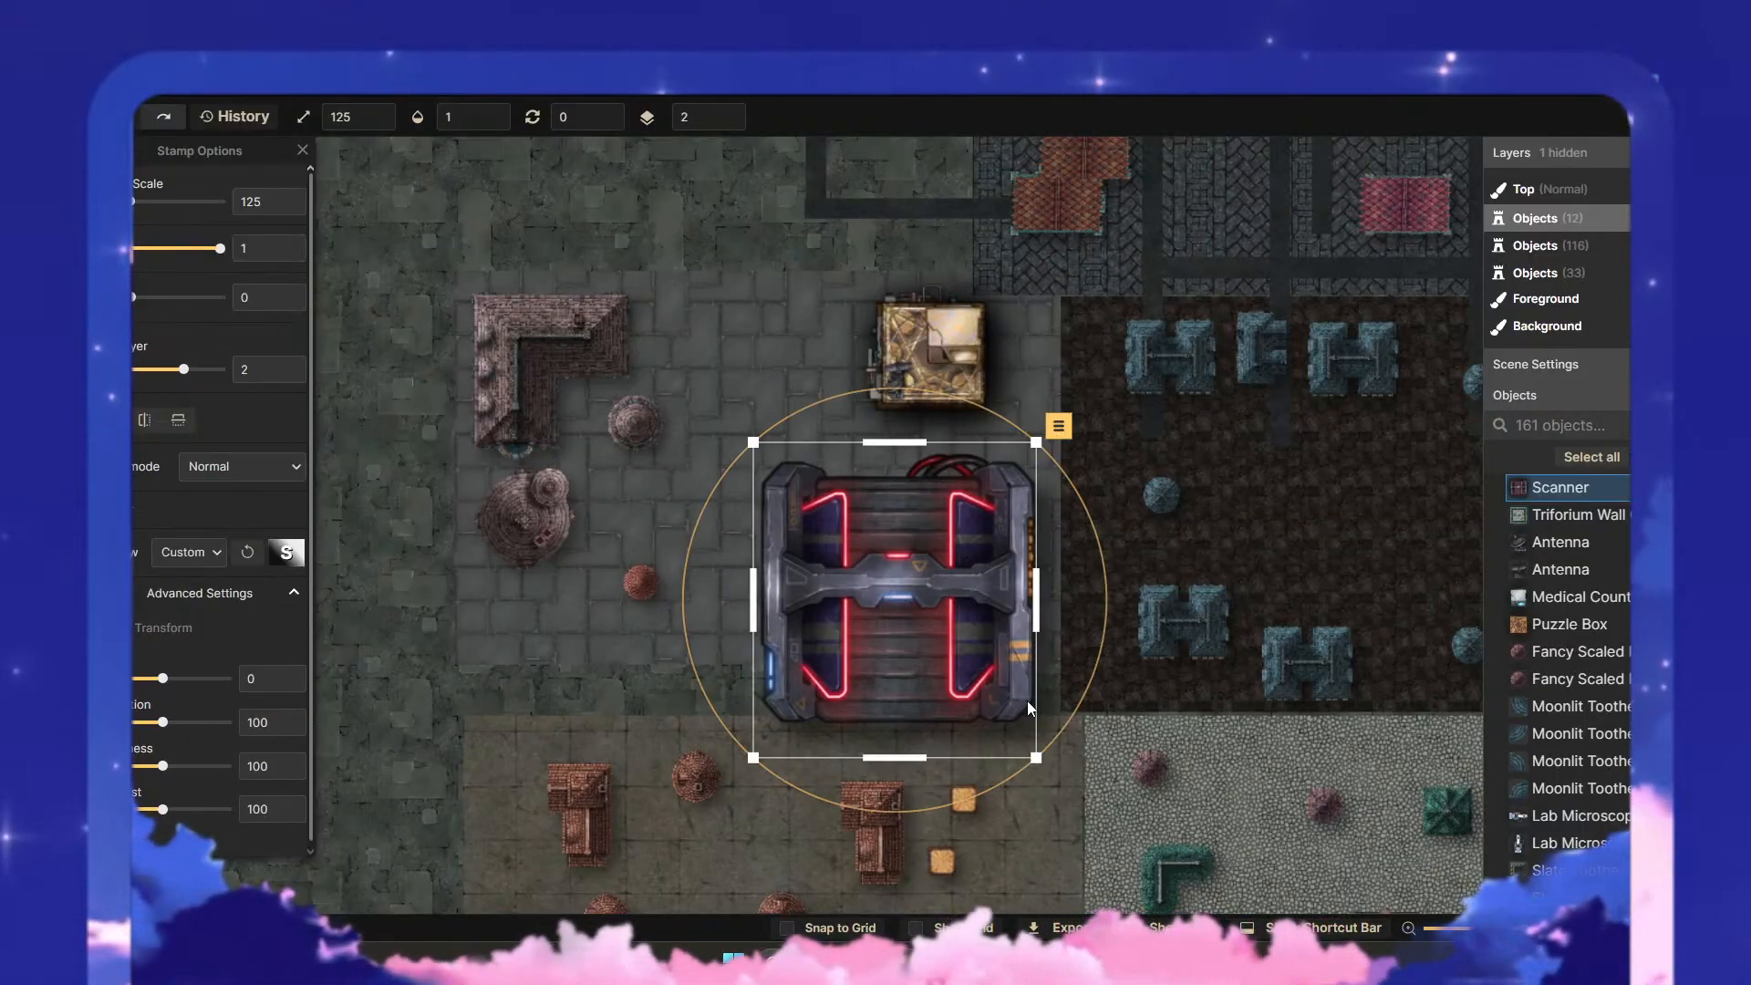
left_click_drag(1036, 758, 900, 607)
left_click_drag(790, 529, 917, 580)
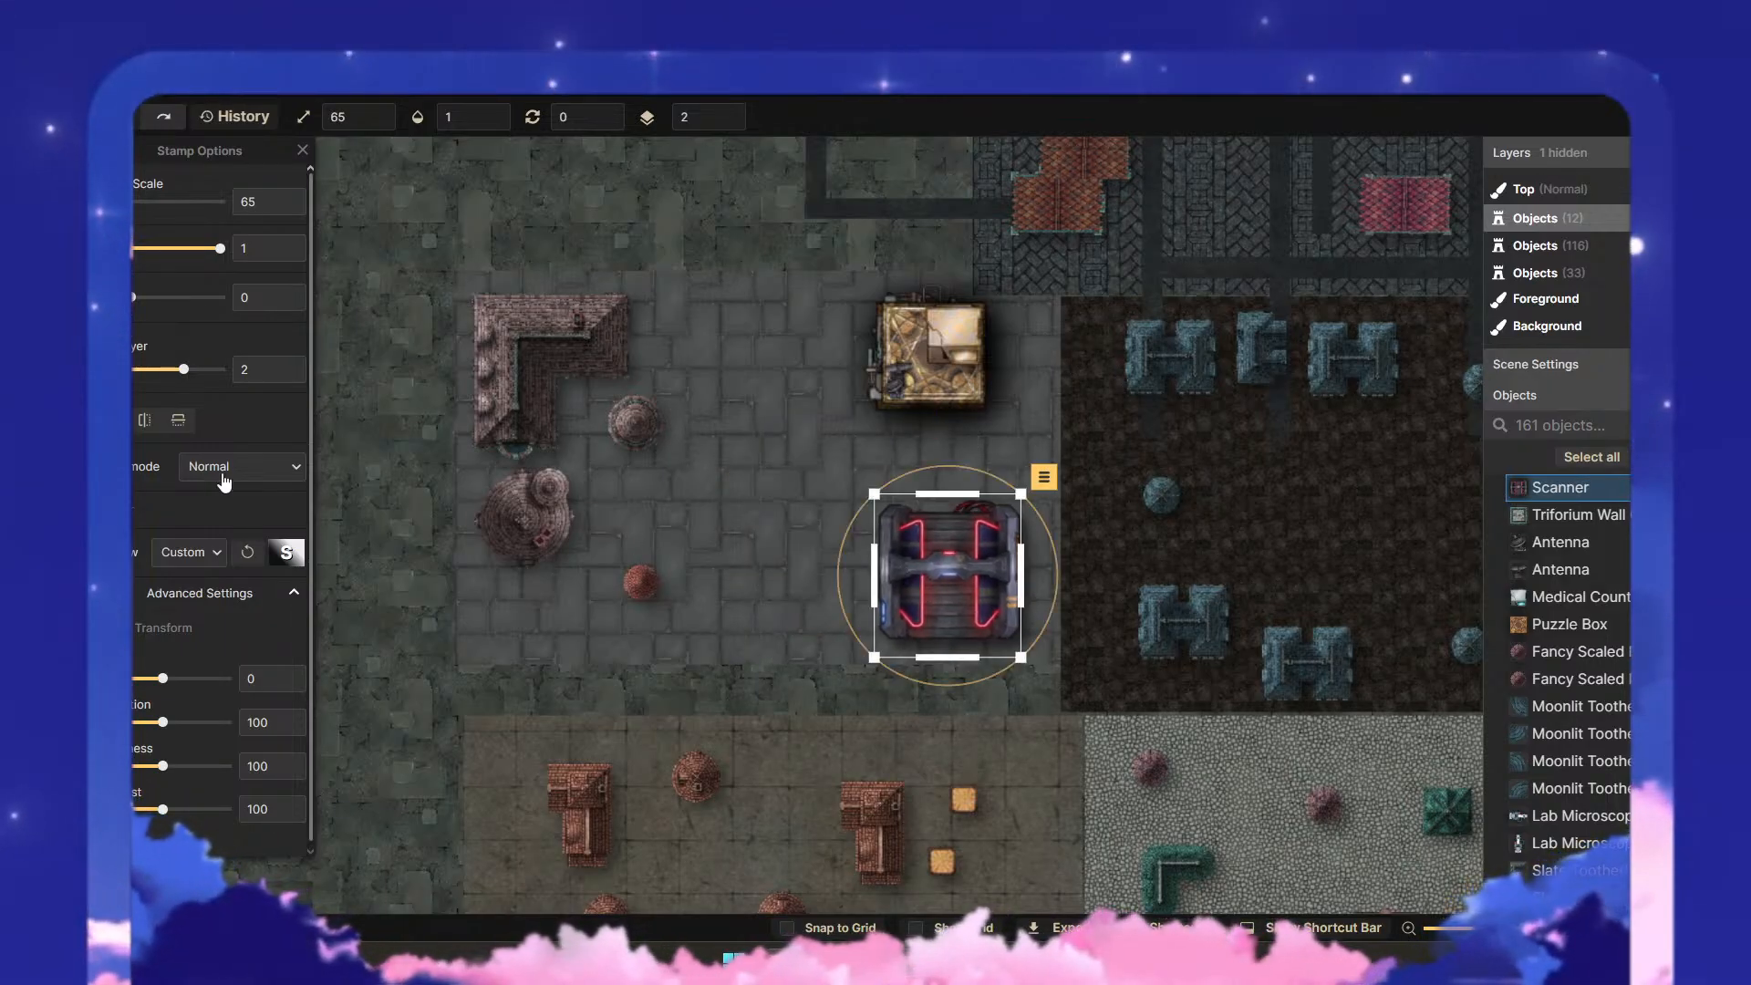
left_click(289, 381)
key("Escape")
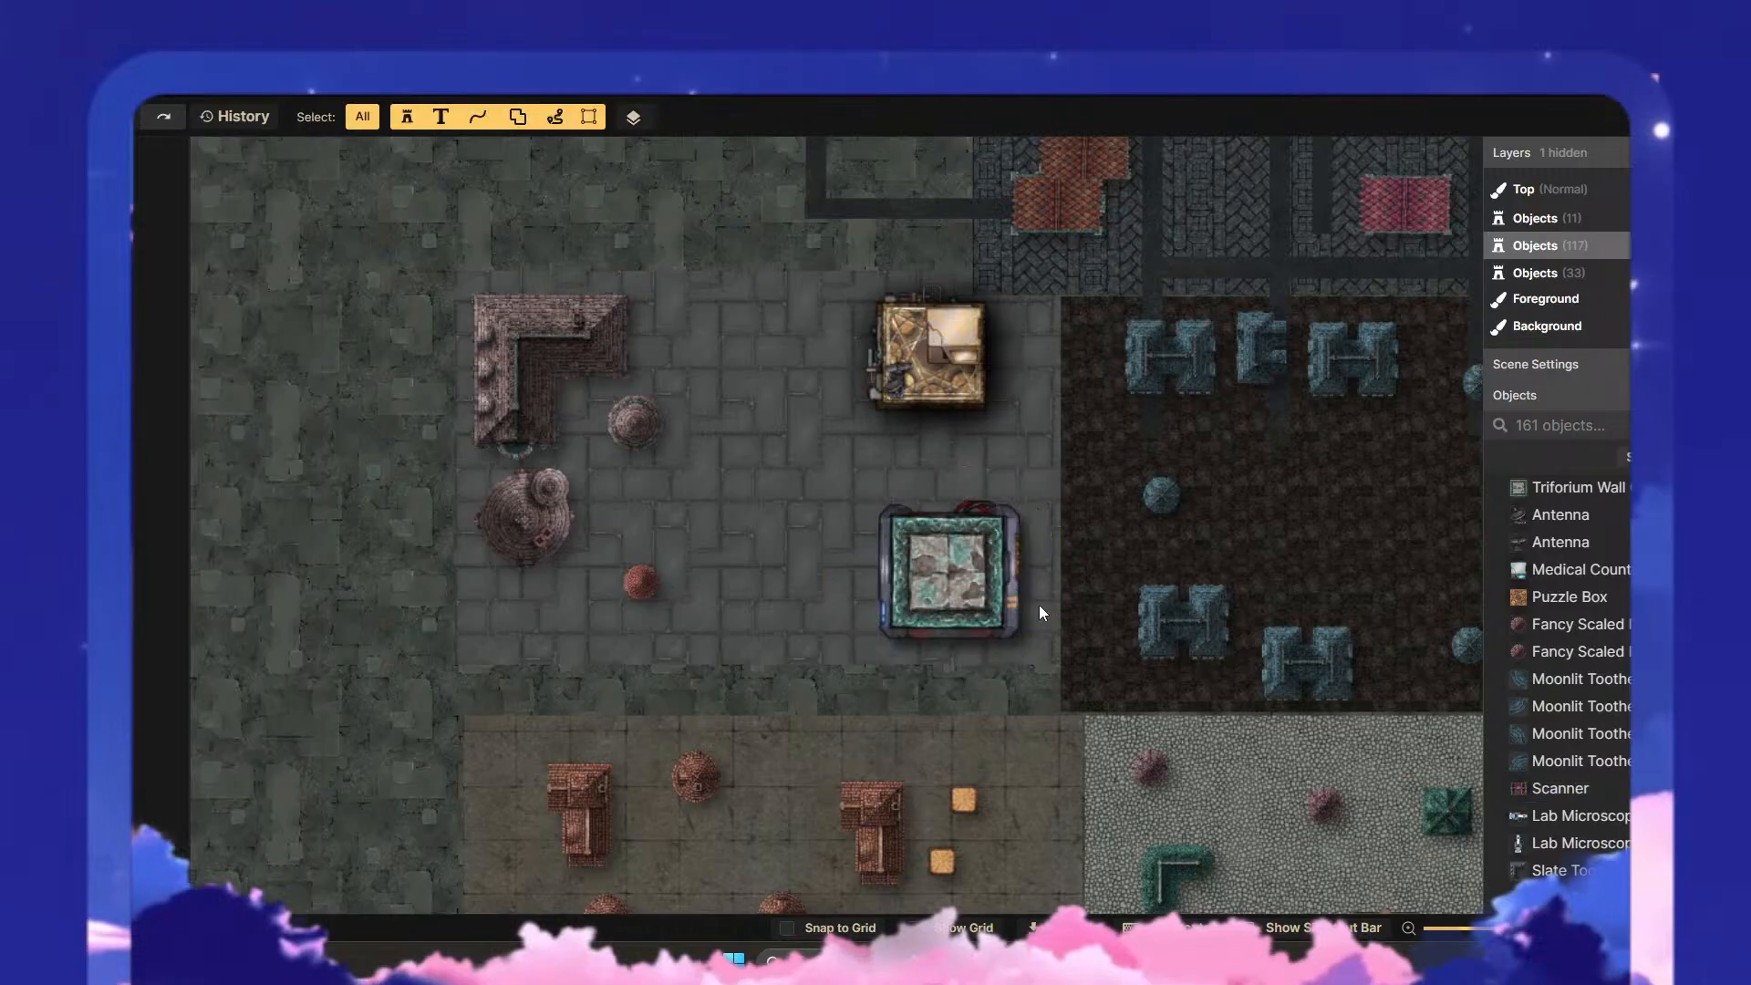
- Fine-tune the Scanner stamp's position and size so it frames the Triforium Wall evenly on all sides
left_click(1019, 585)
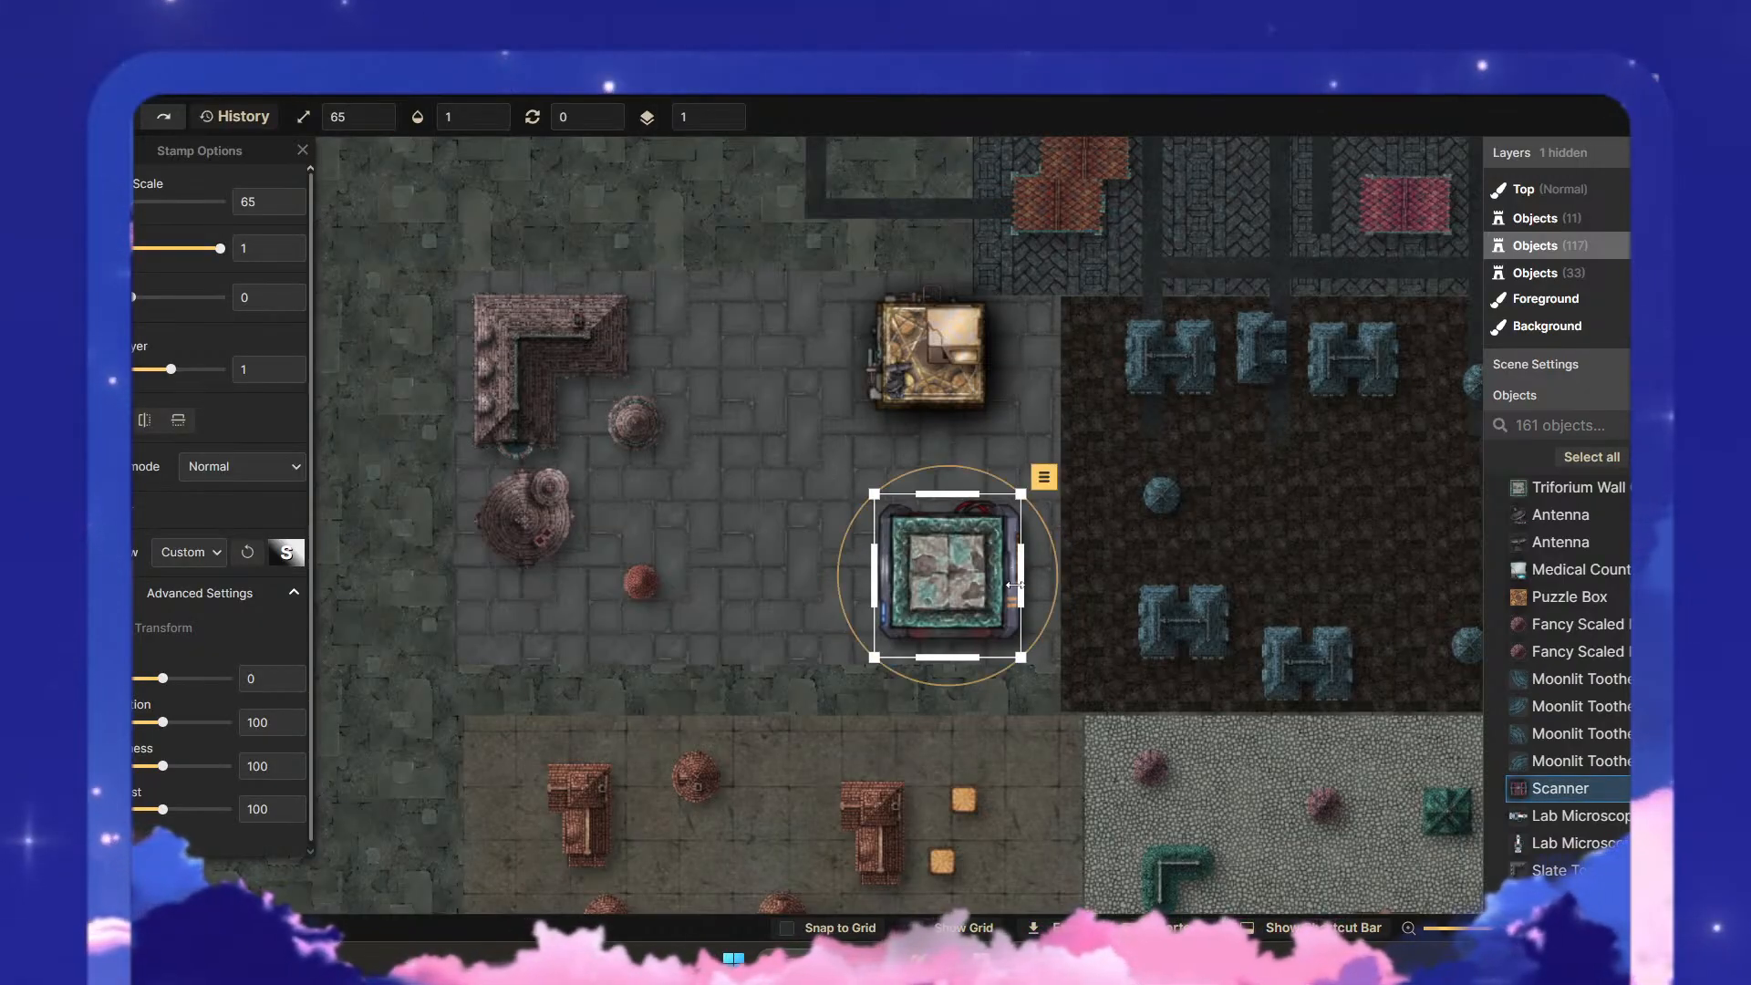
left_click_drag(1014, 584, 1014, 582)
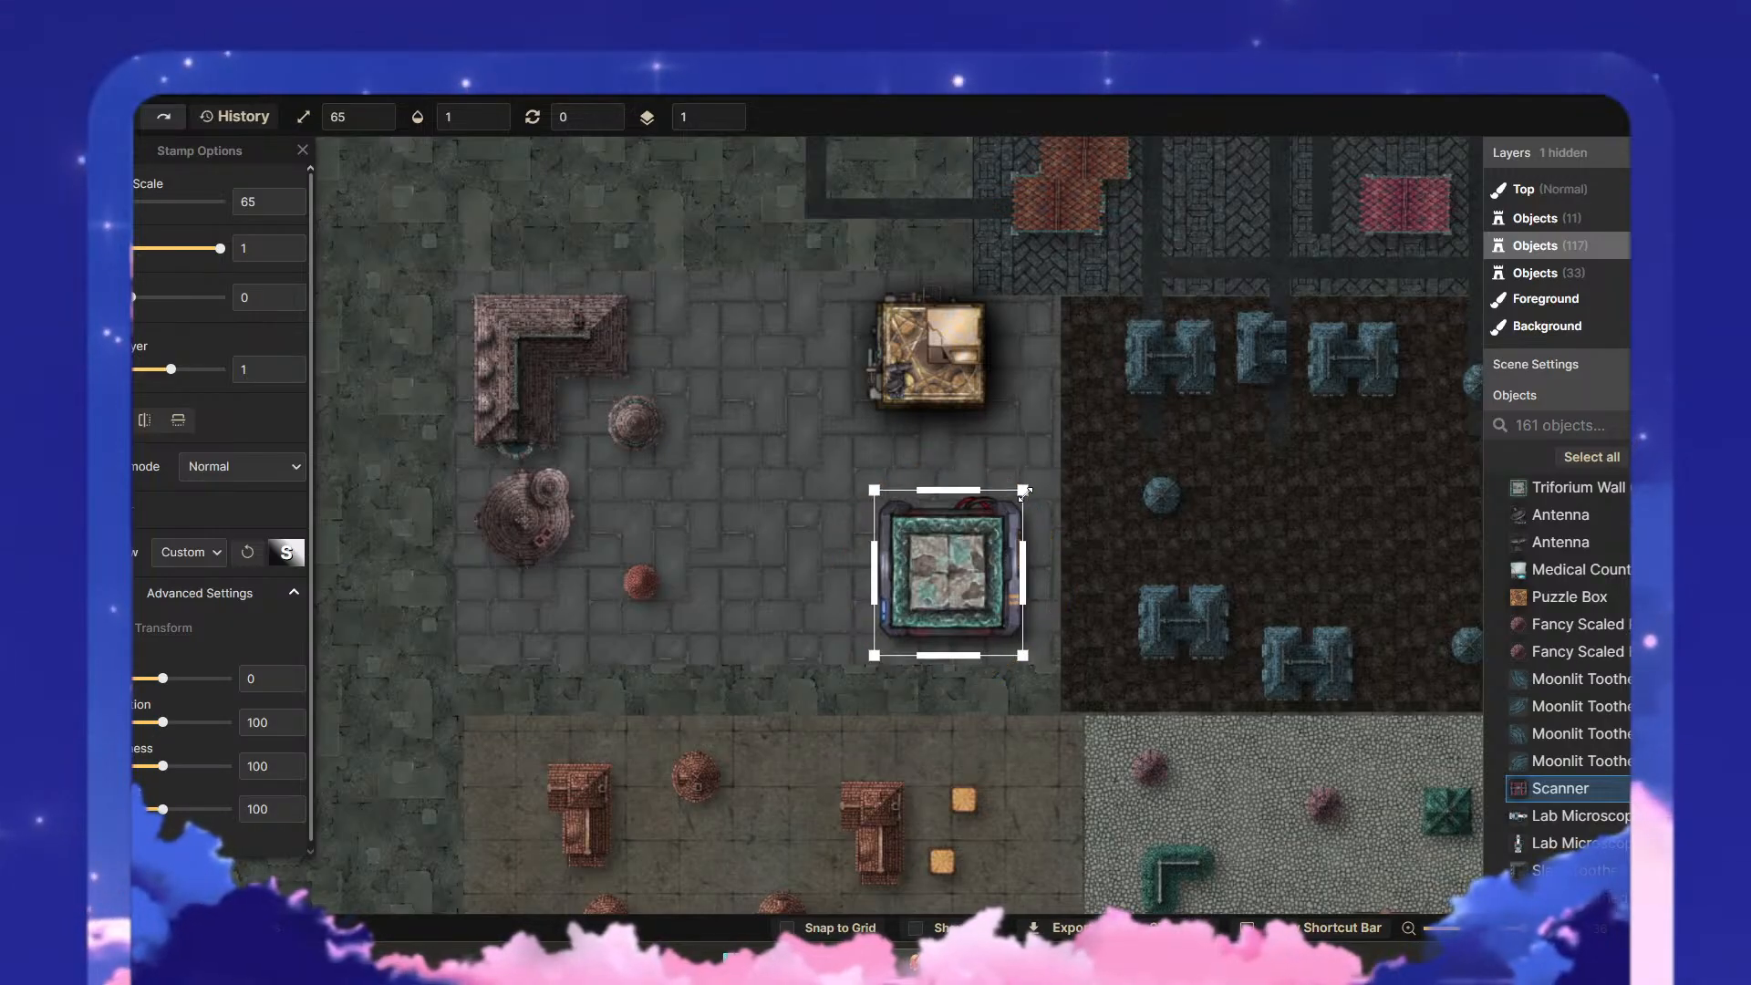
left_click_drag(1025, 494, 1009, 551)
left_click(1076, 591)
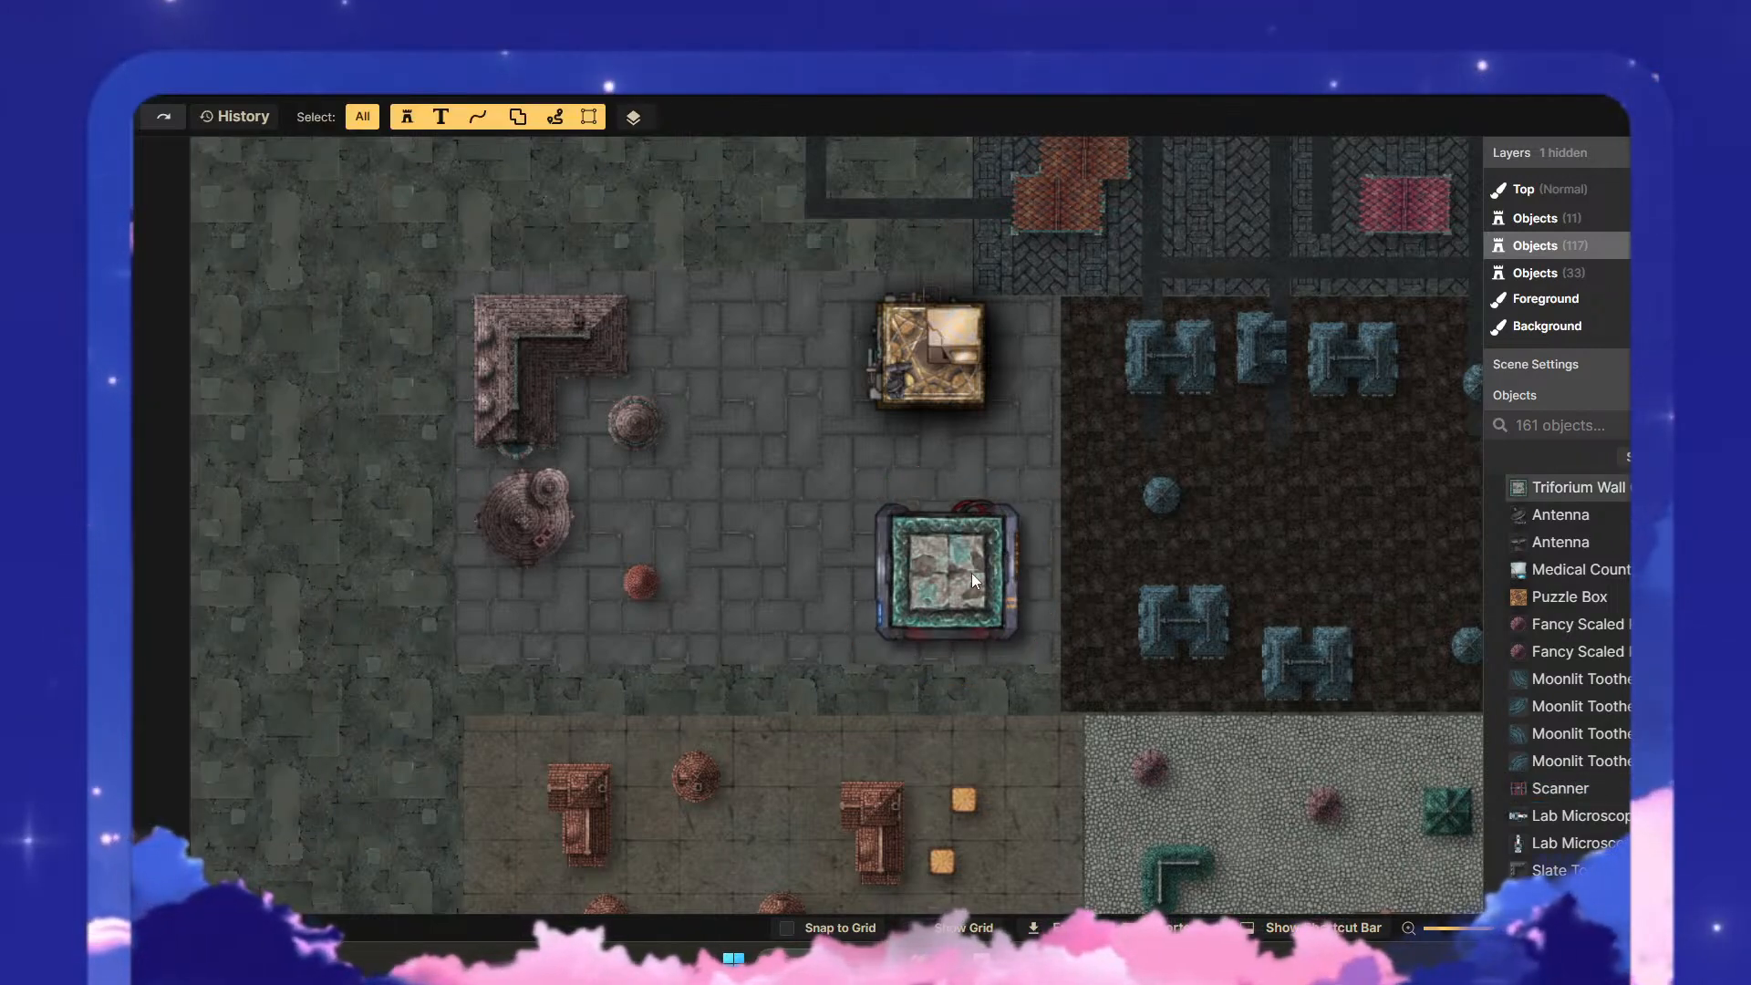
- Recolour the Triforium Wall stamp with a hue of 180 and a saturation of 200
left_click(949, 569)
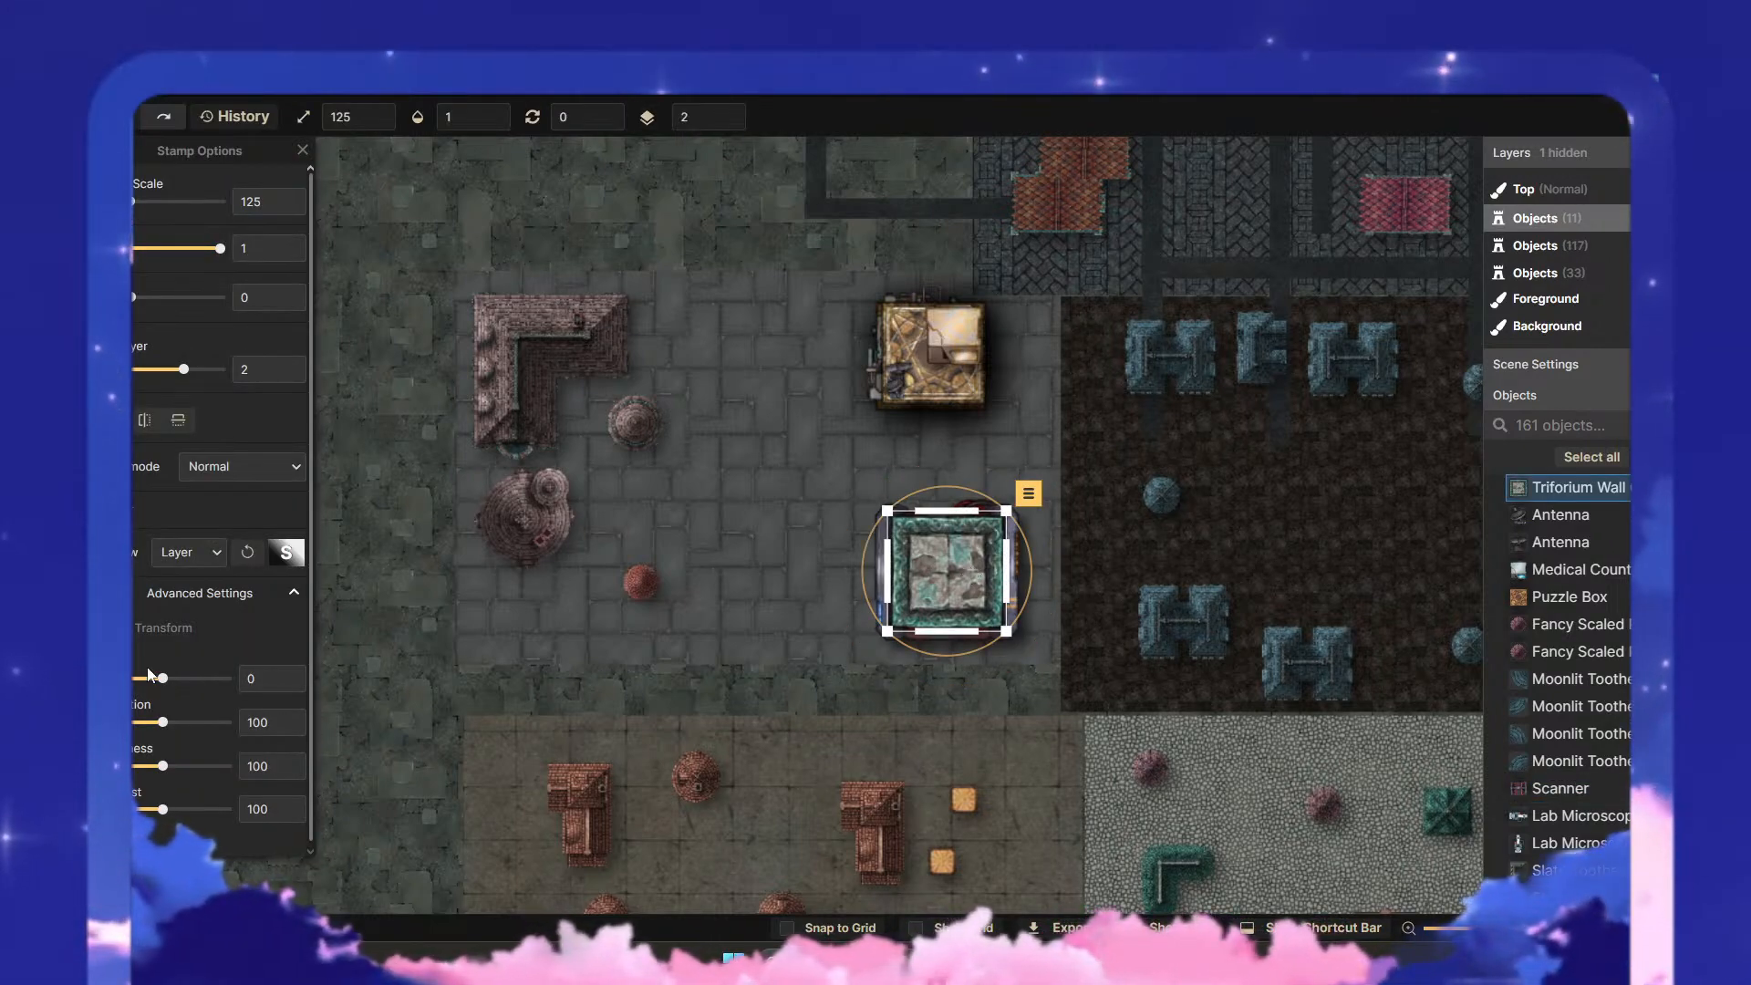
left_click_drag(165, 684, 331, 714)
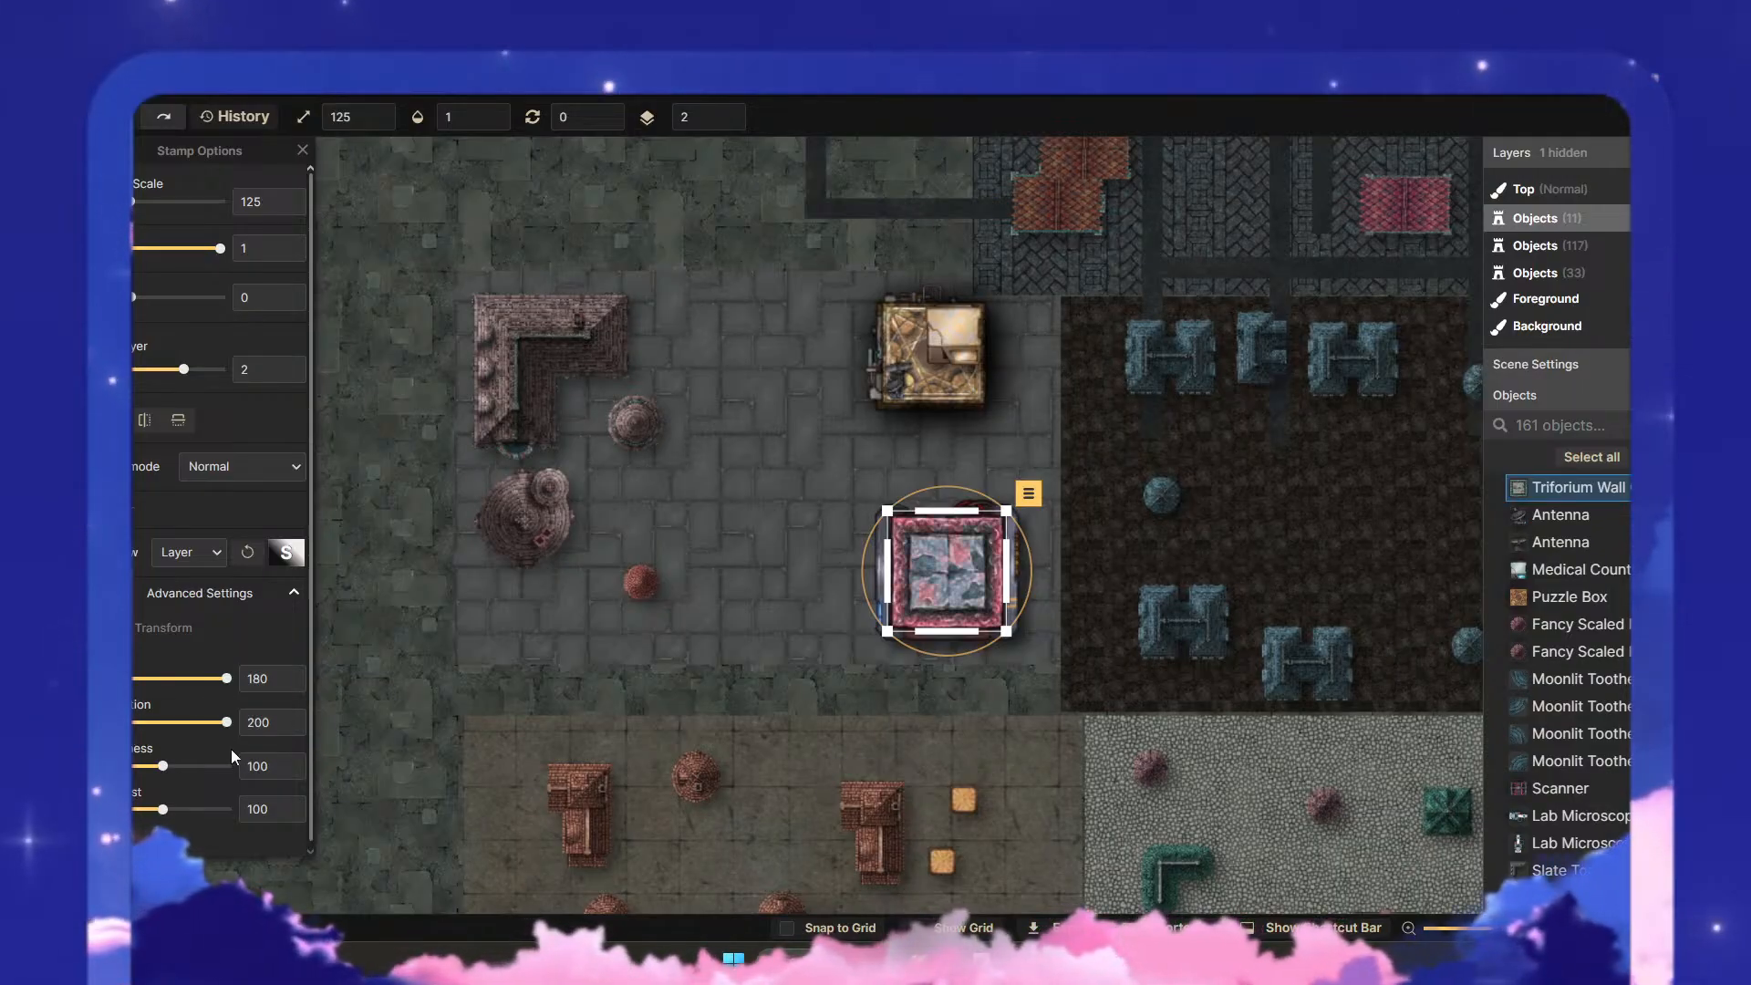
left_click(1003, 710)
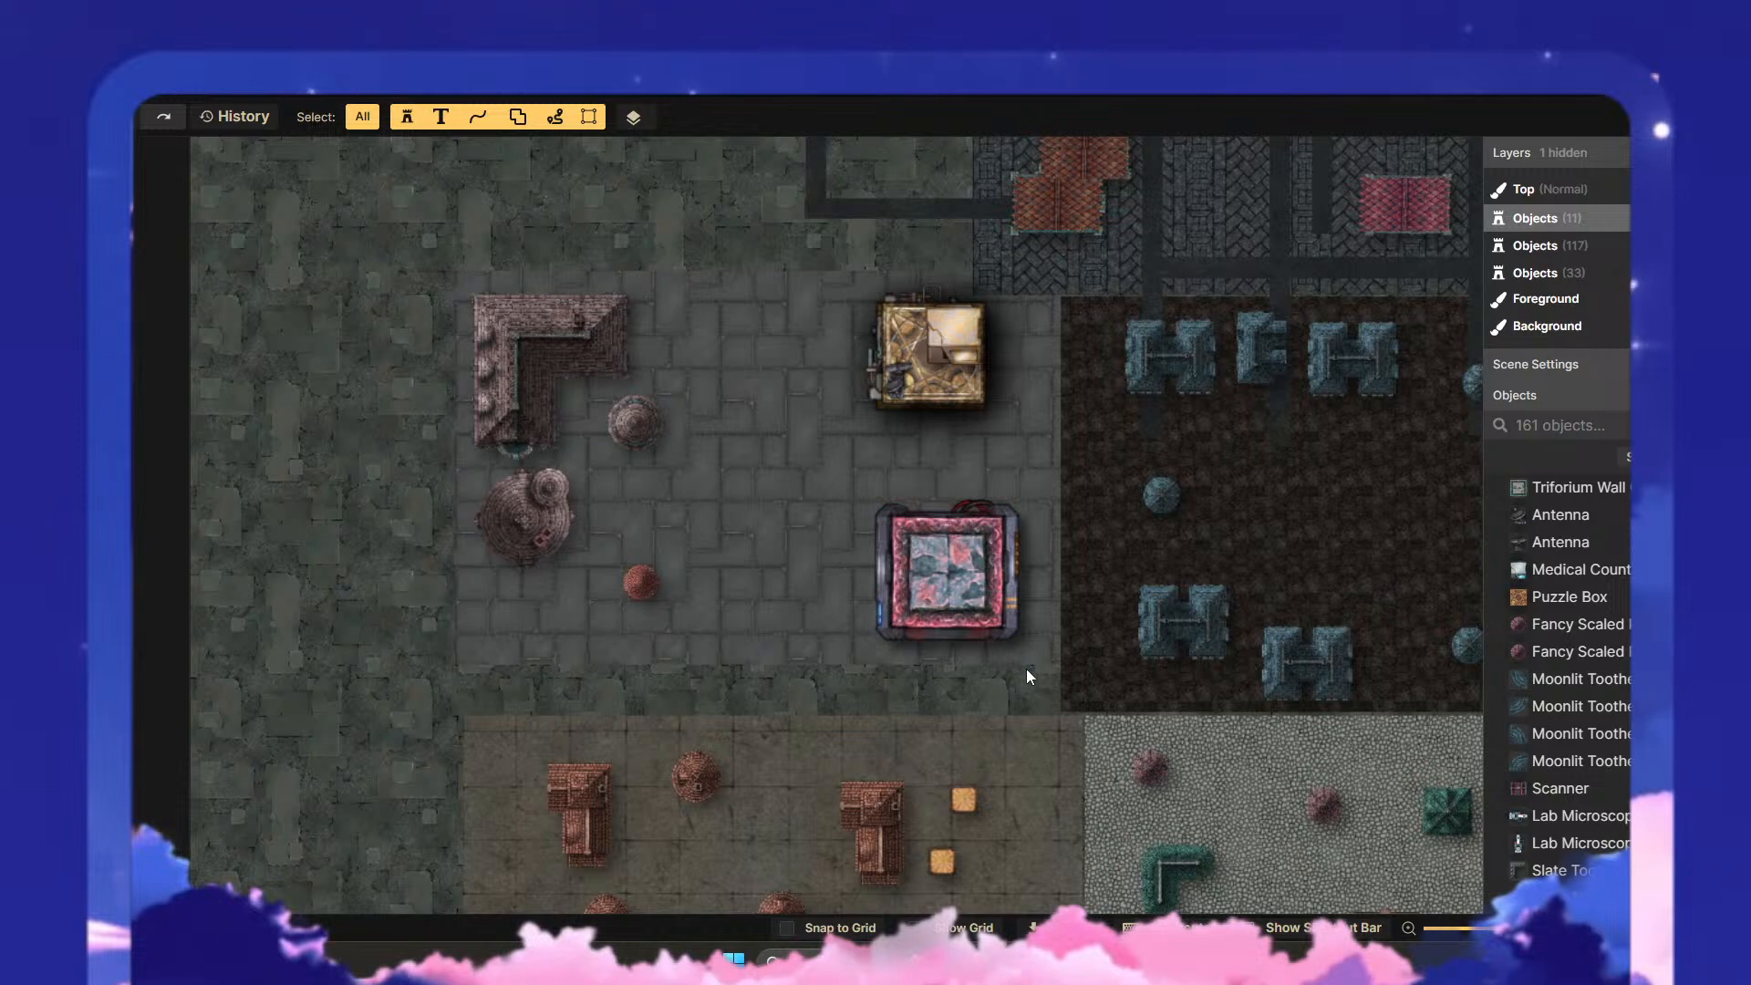
- Review the two assembled plaza buildings against the surrounding city districts
scroll(1136, 567, "down", 2)
scroll(1144, 547, "down", 2)
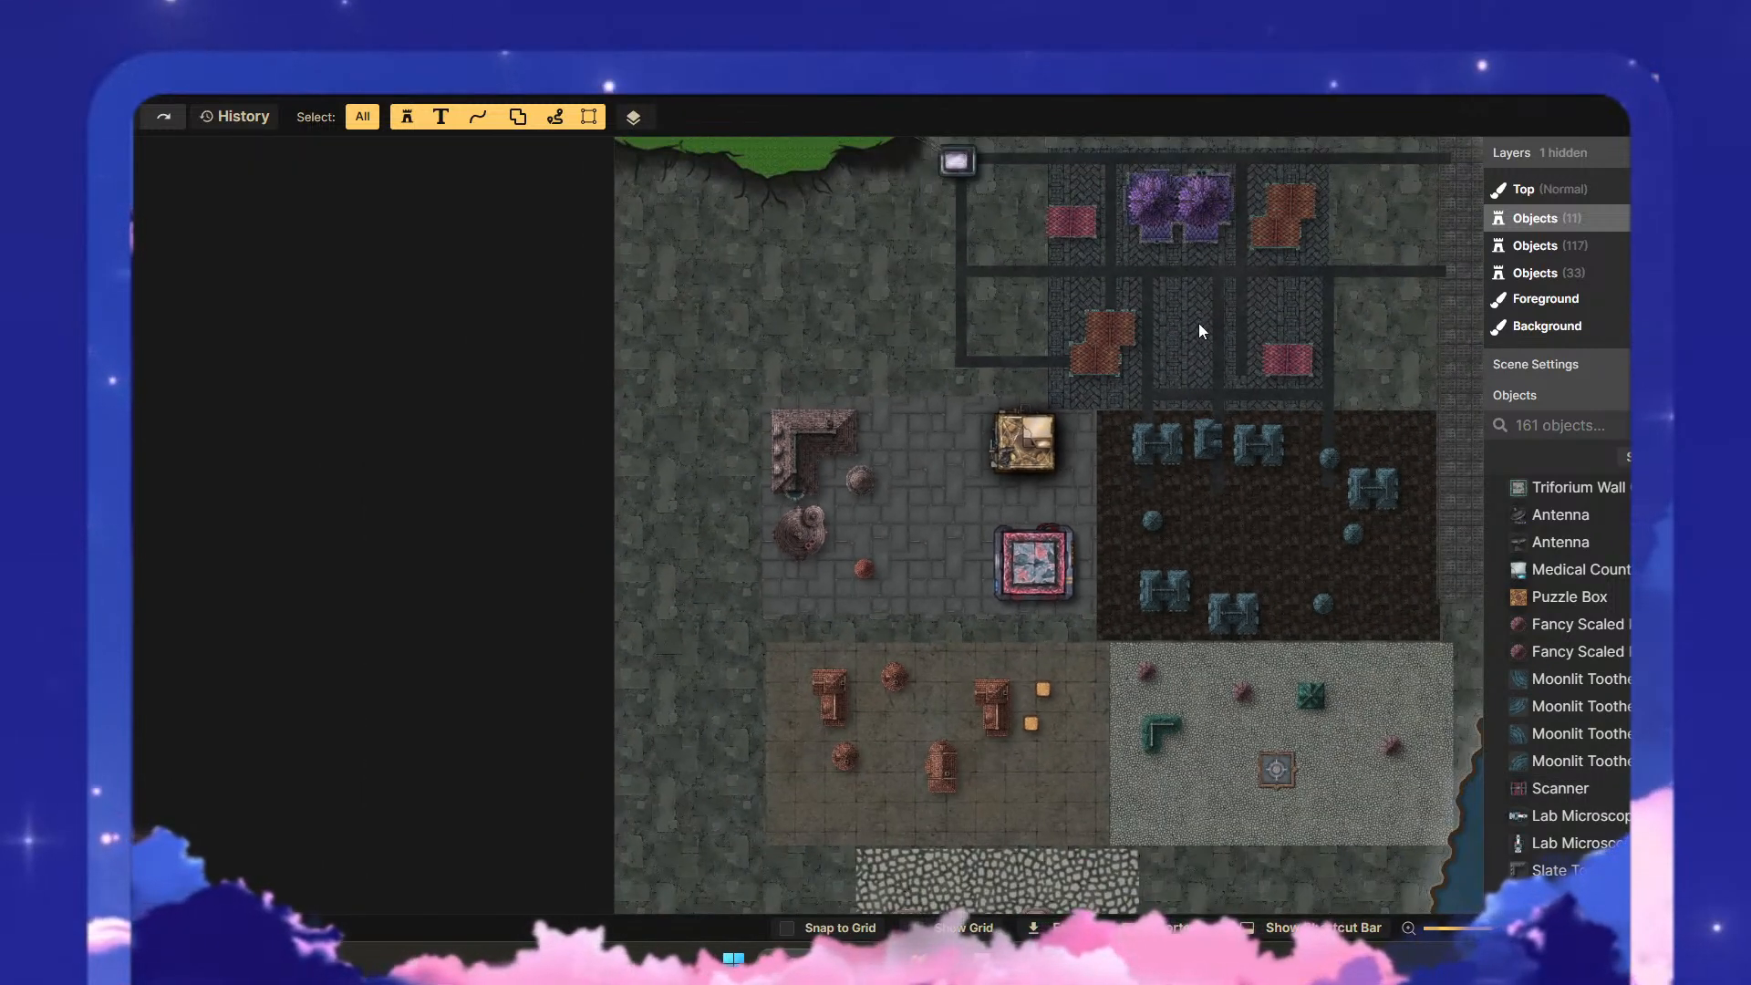
left_click_drag(1198, 323, 1004, 475)
scroll(966, 713, "up", 5)
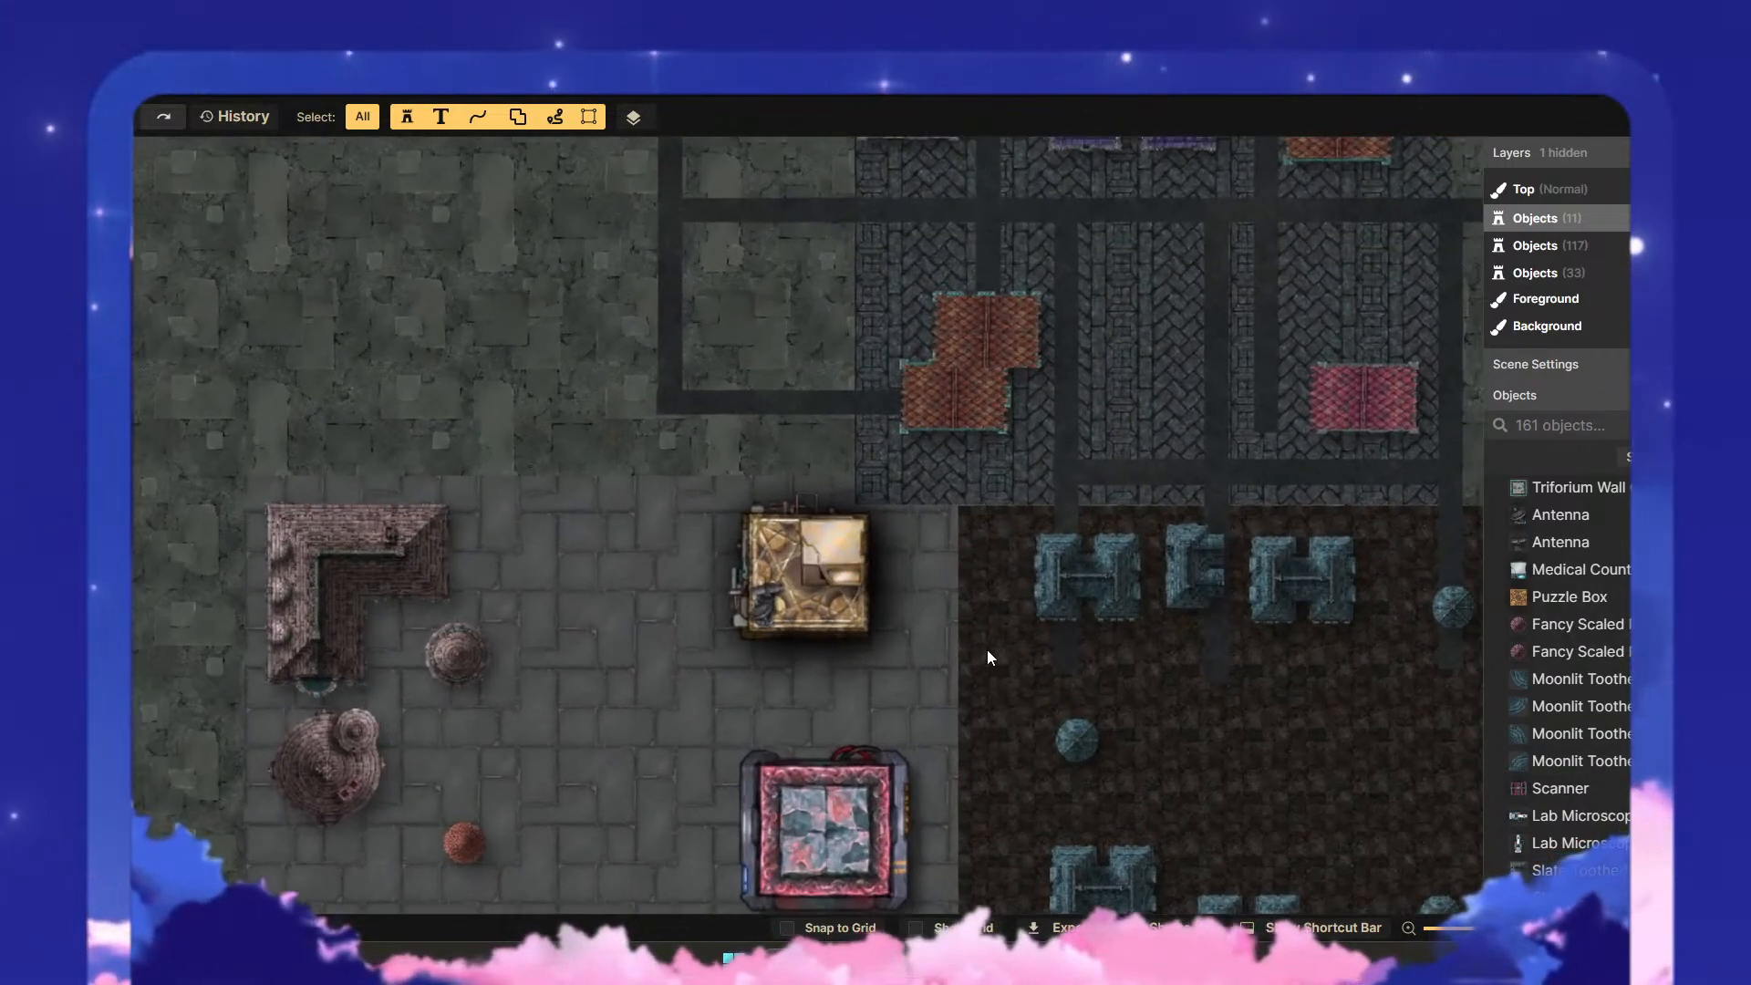
left_click_drag(987, 649, 1096, 514)
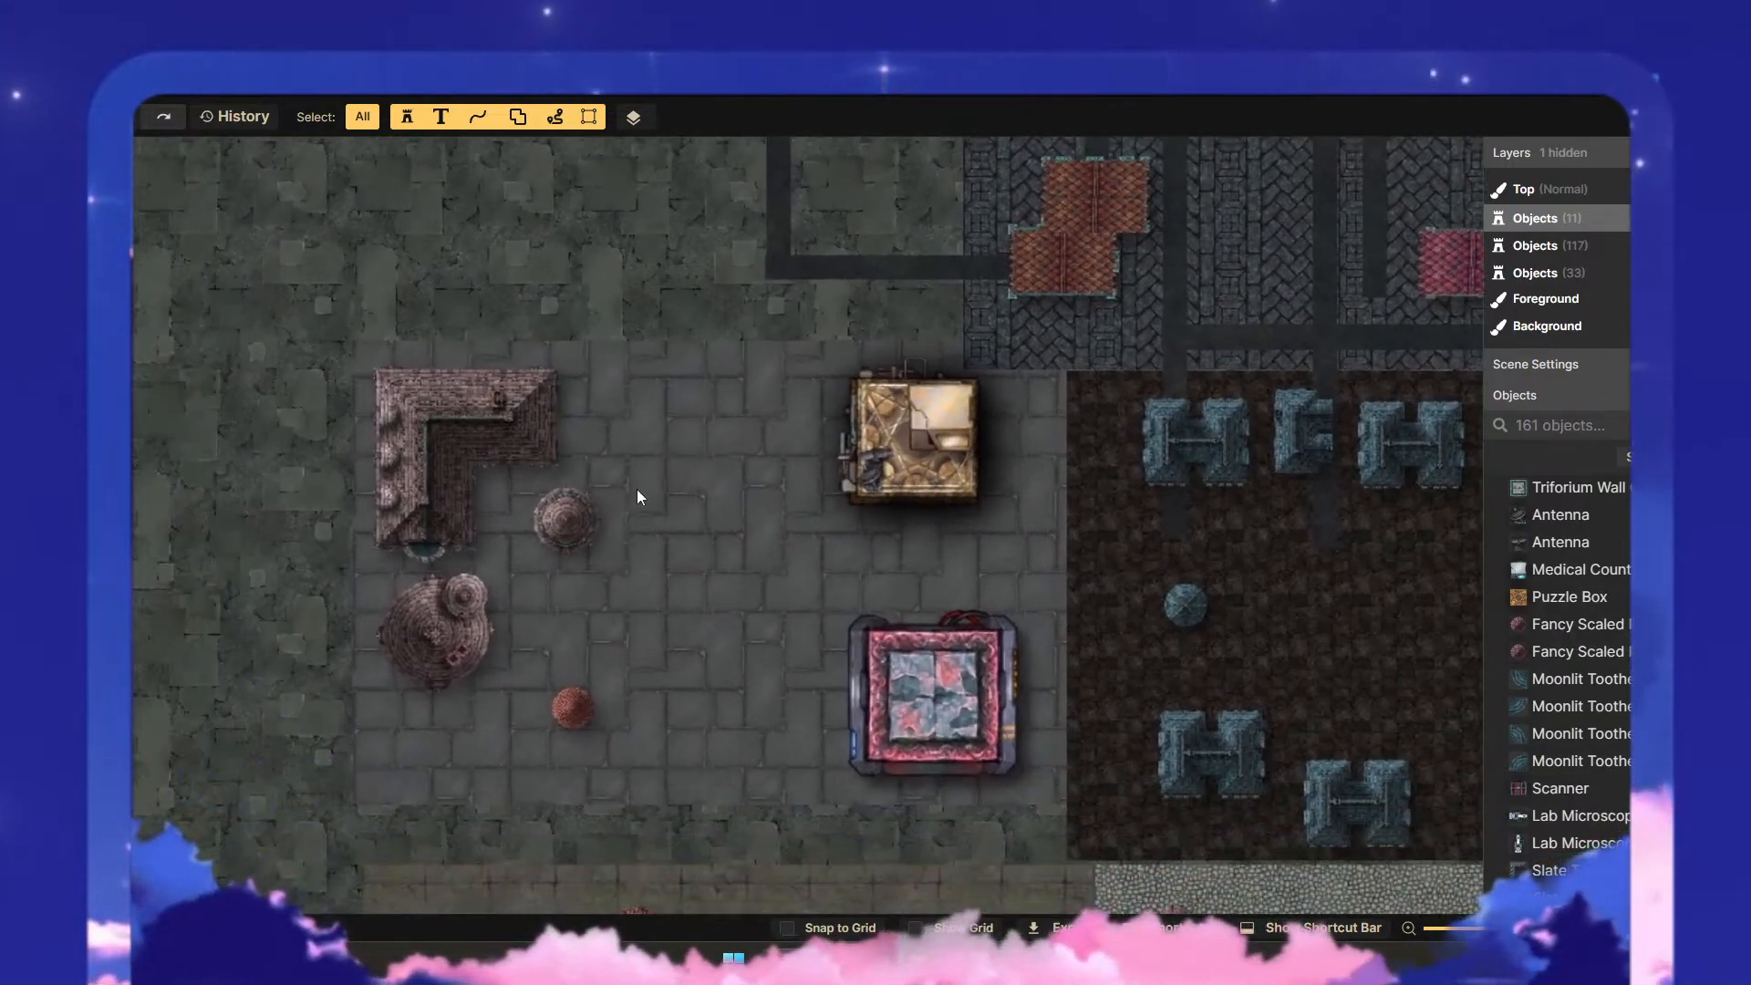
left_click_drag(686, 568, 705, 469)
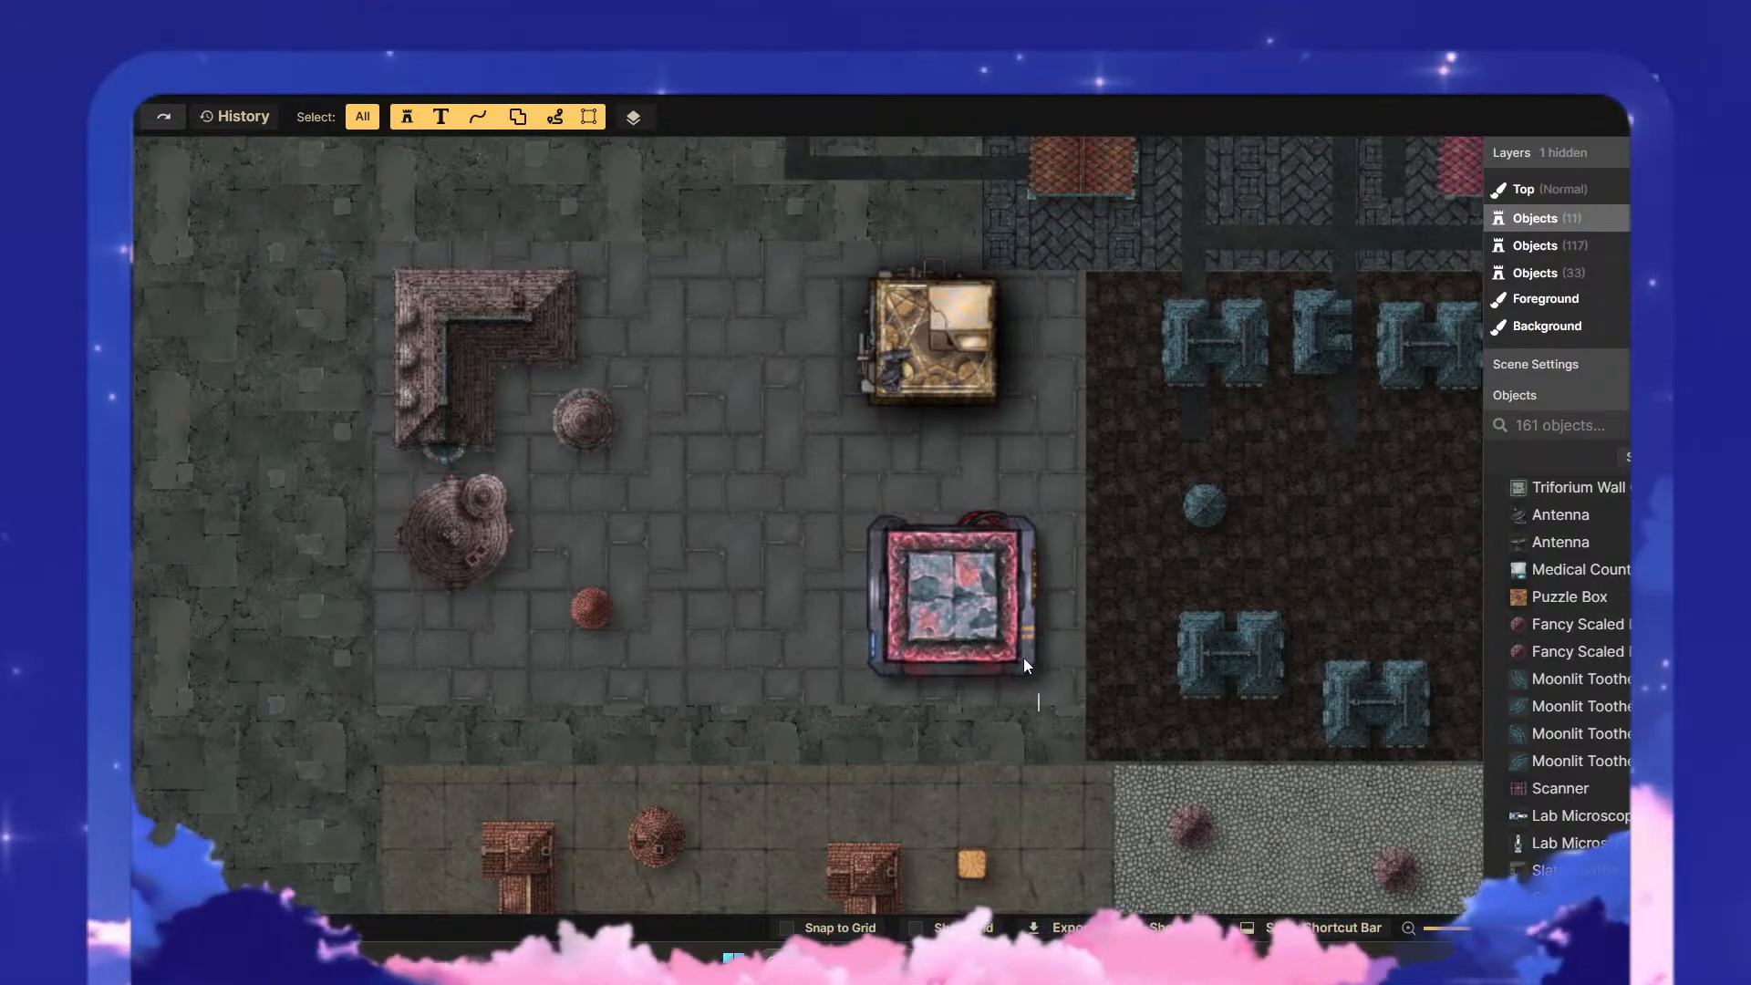
left_click_drag(1039, 711, 827, 266)
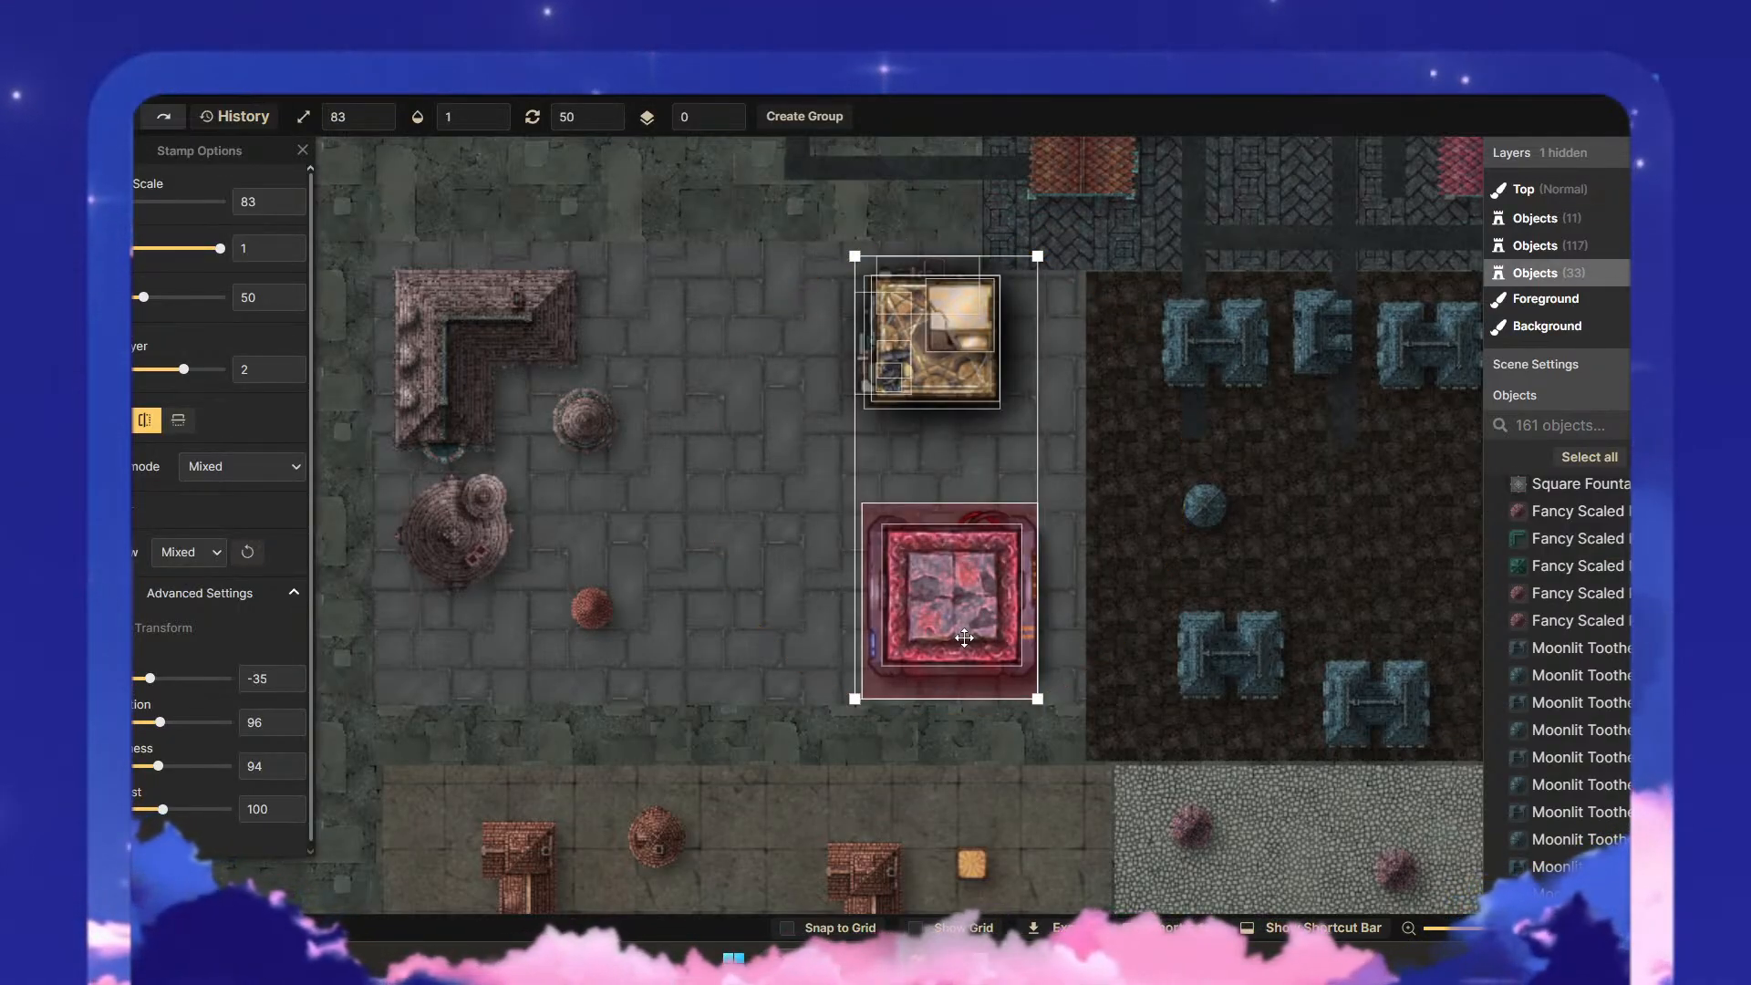
left_click(742, 662)
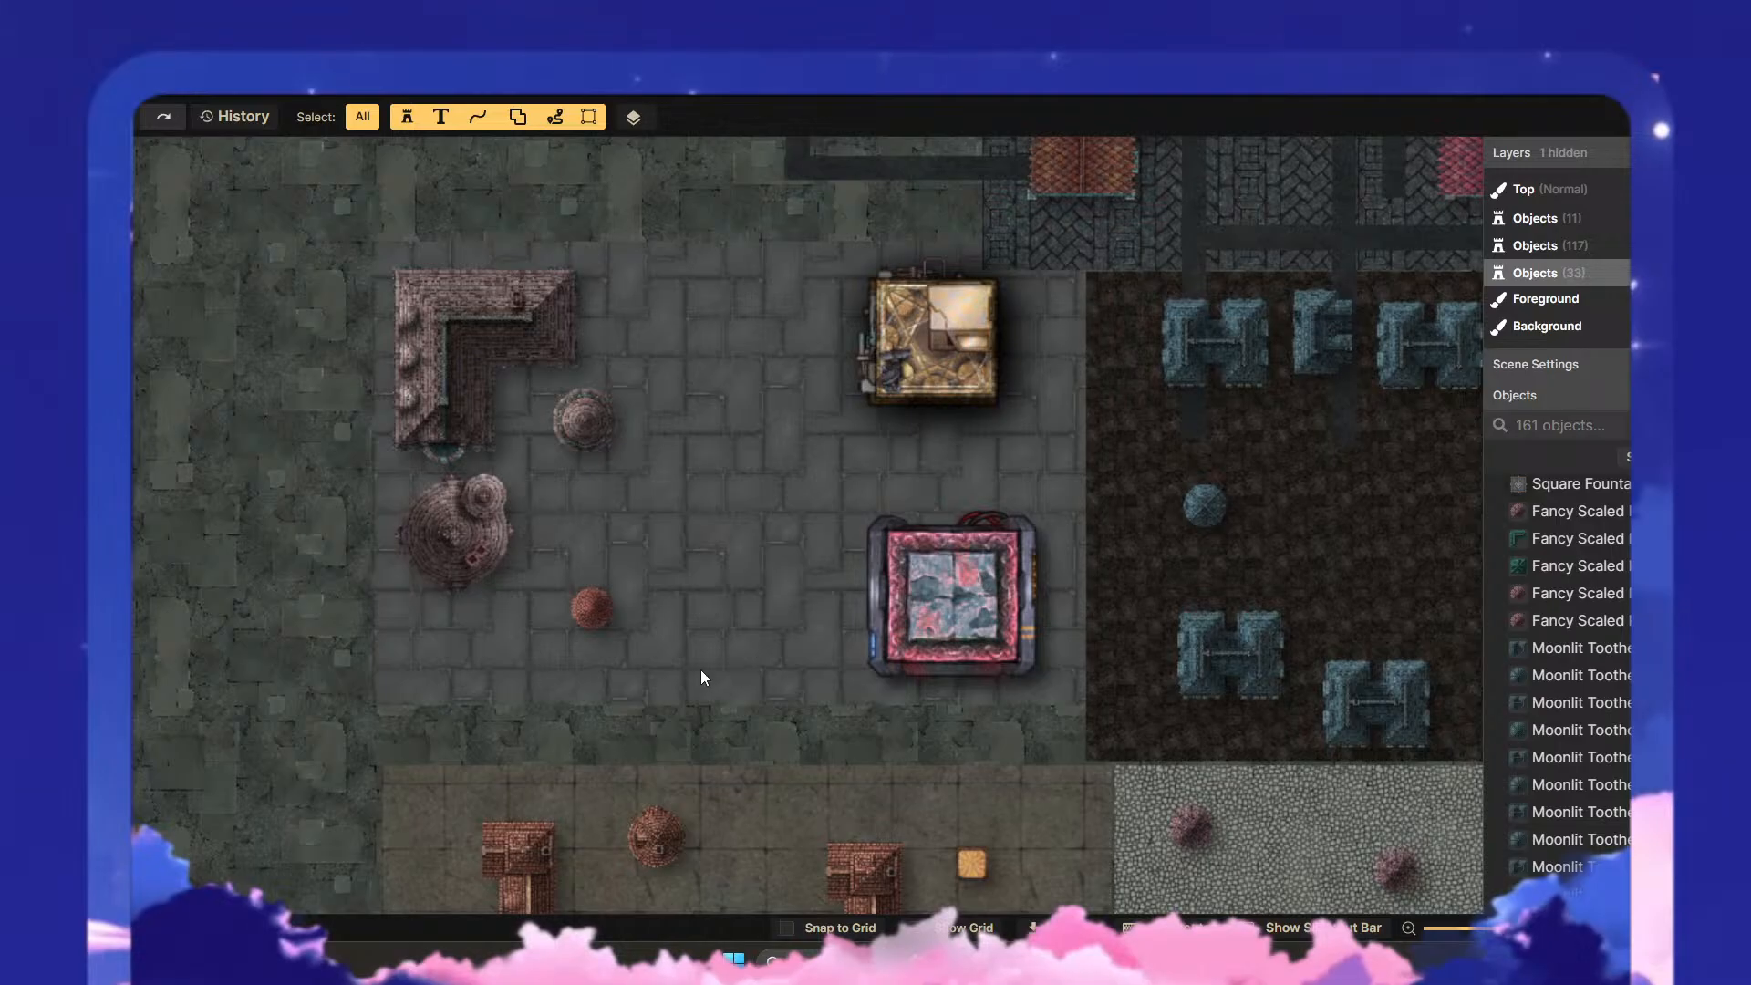
- Delete the small round red Marble House stamp from the plaza
left_click_drag(599, 617, 802, 504)
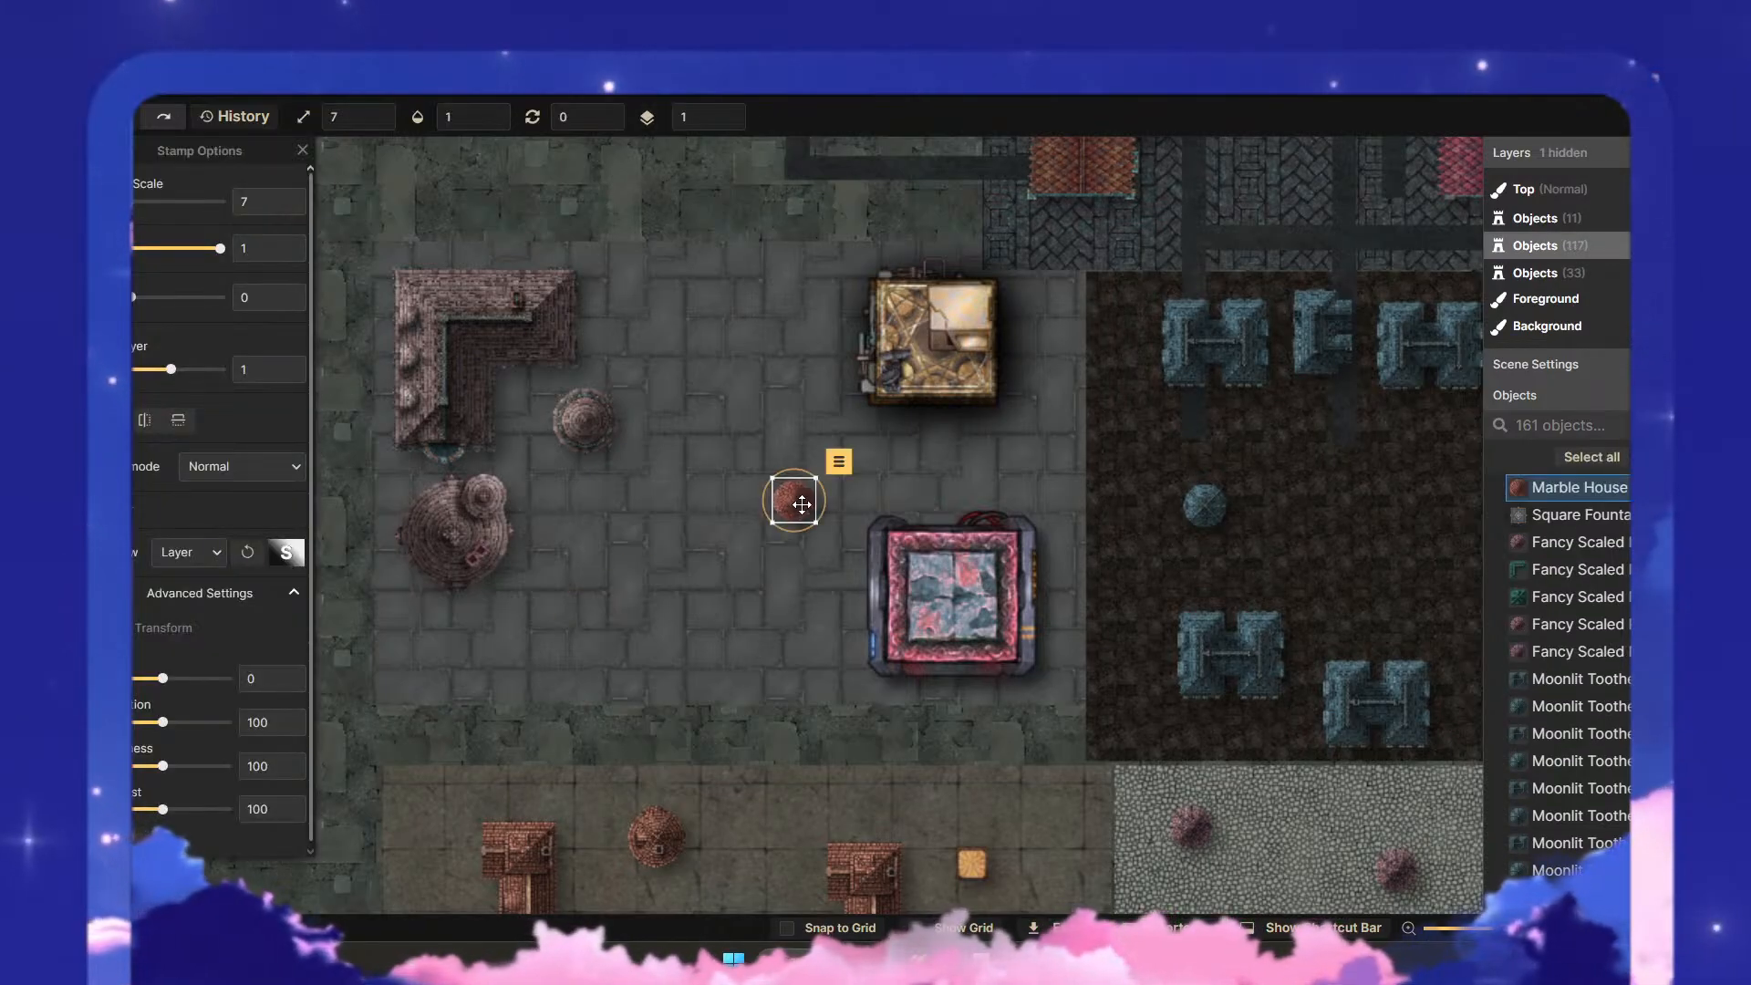
key("Delete")
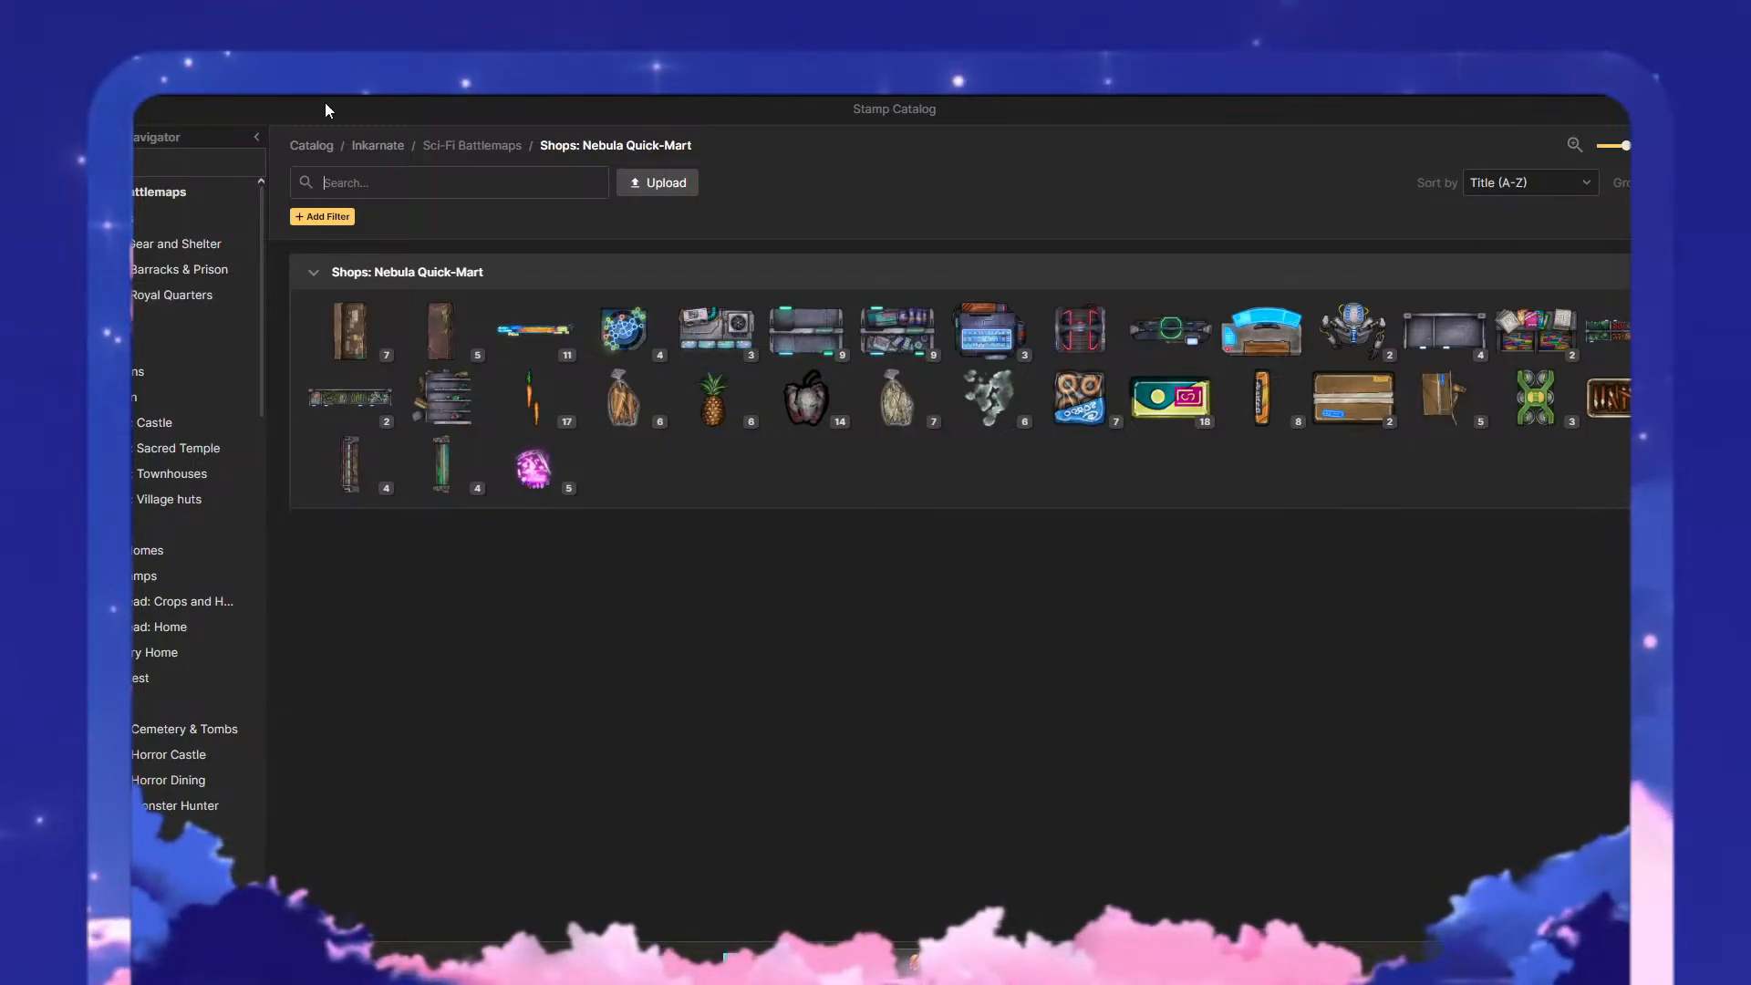
- Choose the Pinnacles stamp from the Fantasy Battlemaps section Gothic: Horror Castle
left_click(209, 502)
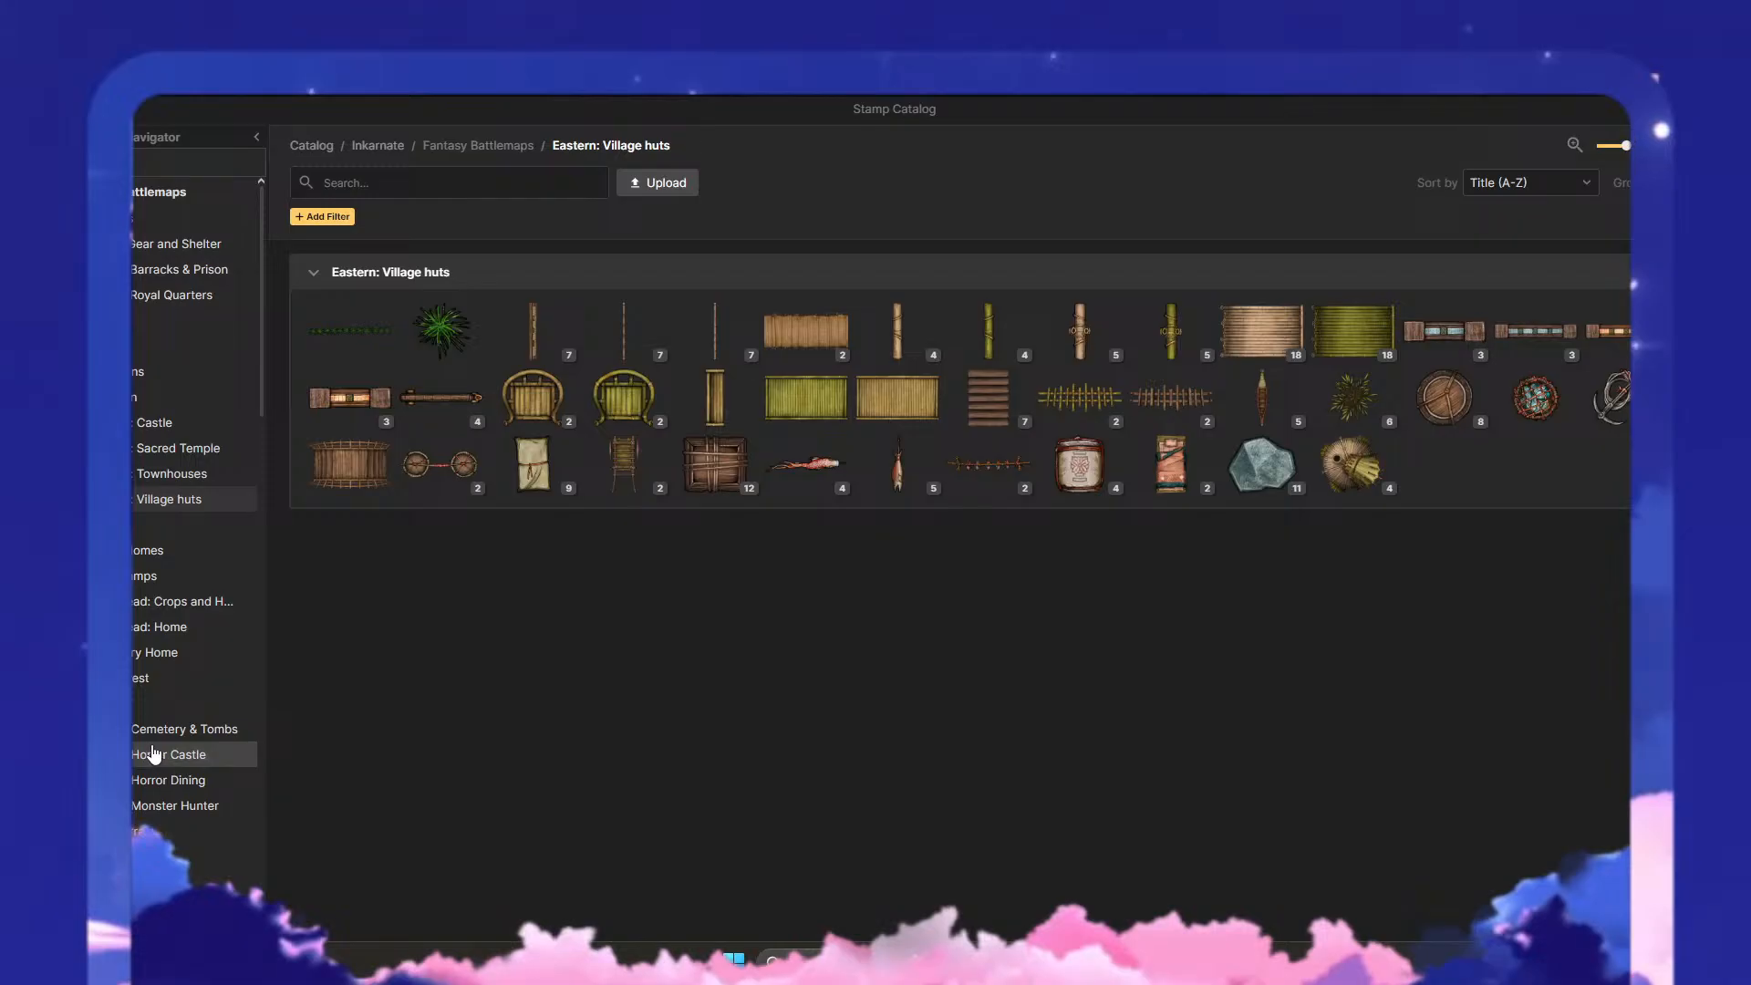
left_click(191, 755)
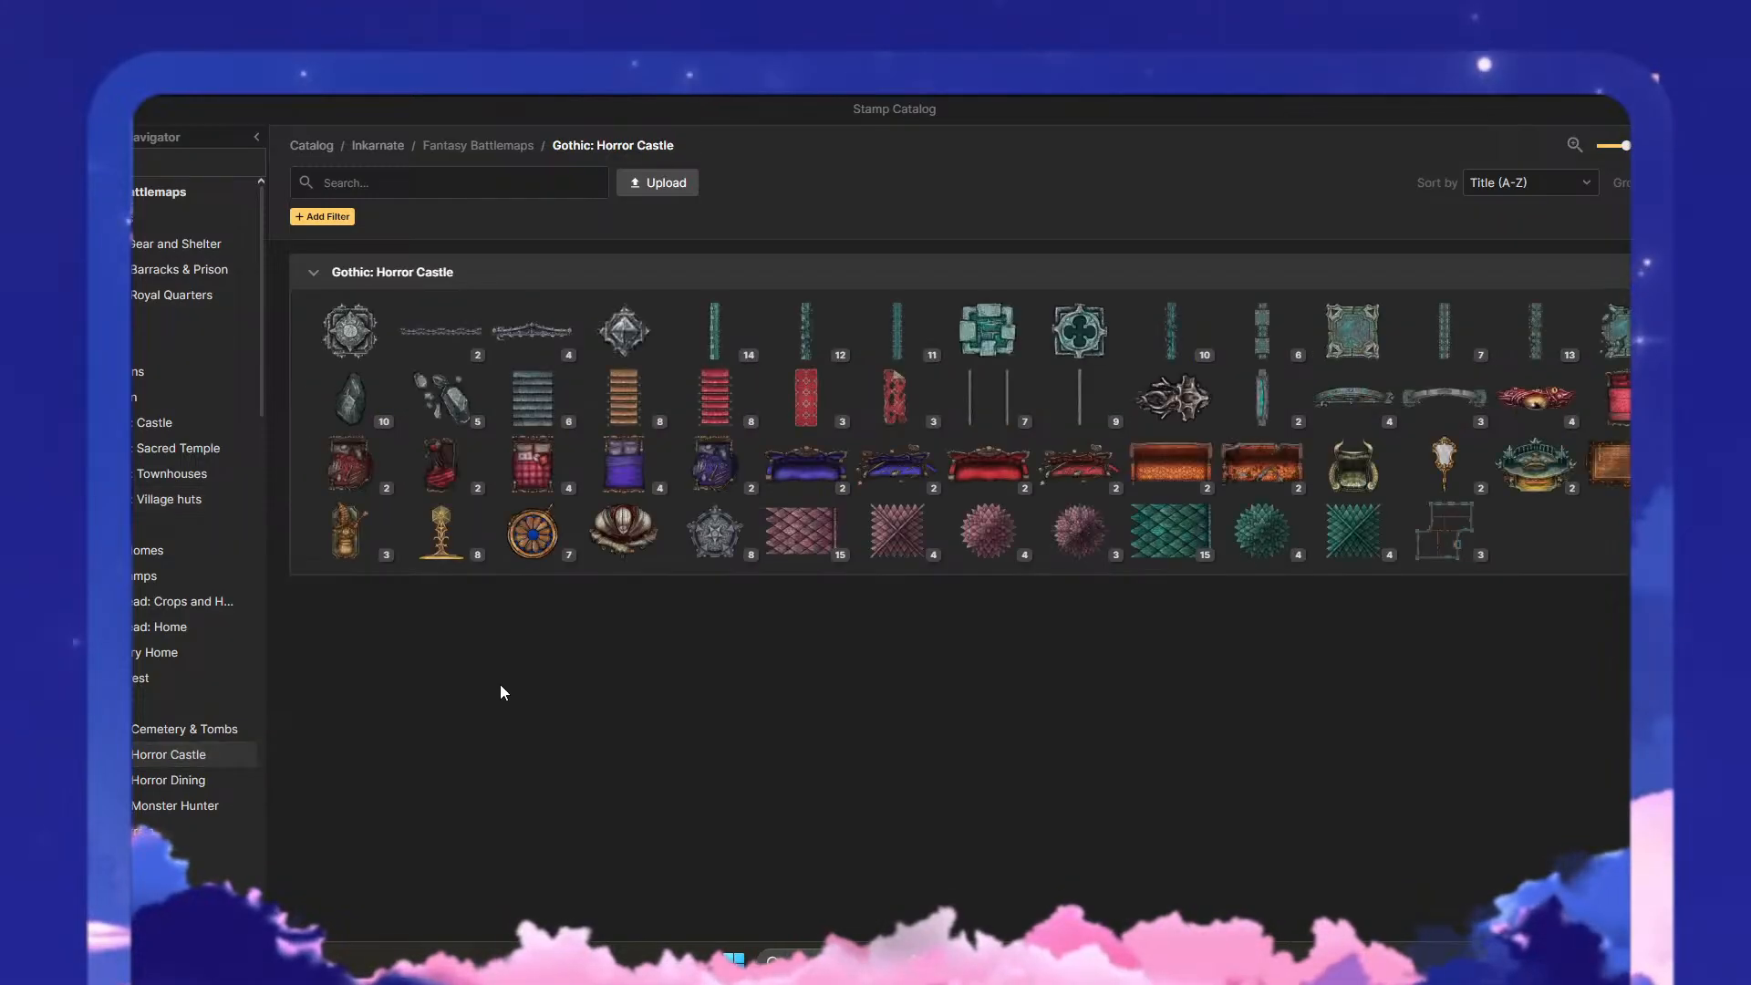
left_click(721, 543)
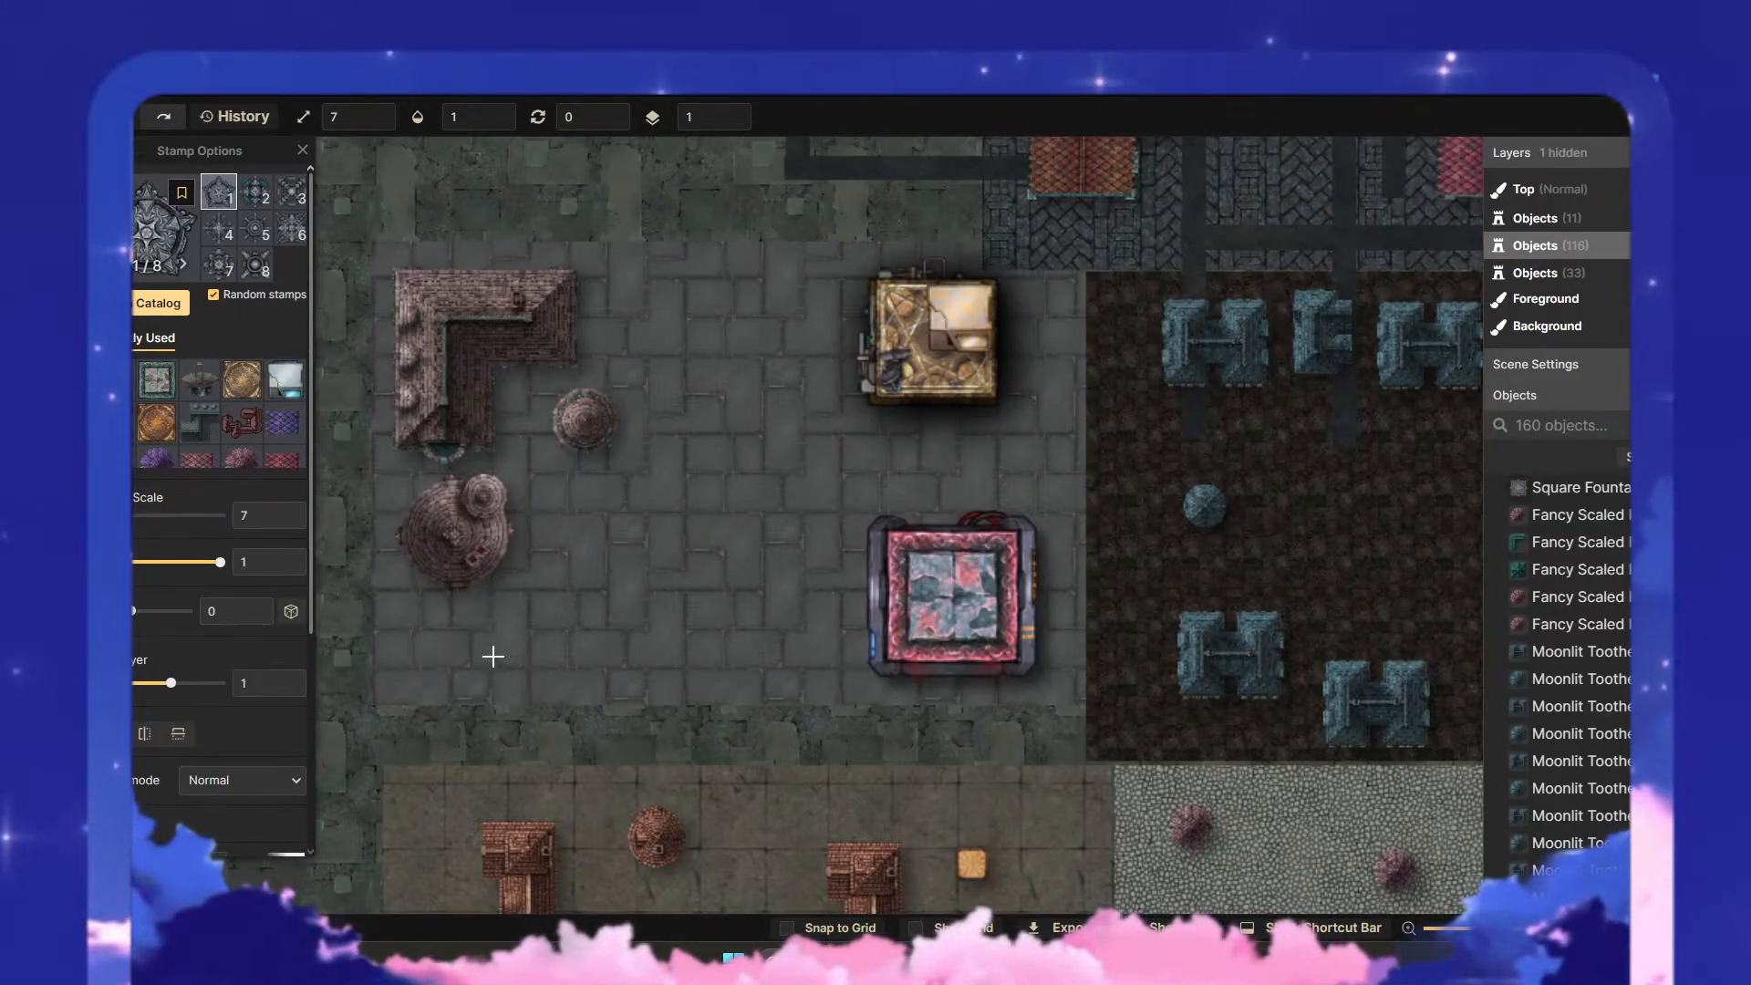
- Place the sixth Pinnacles variant at scale 21 near the plaza's lower edge, below the large round tower
scroll(490, 672, "up", 4)
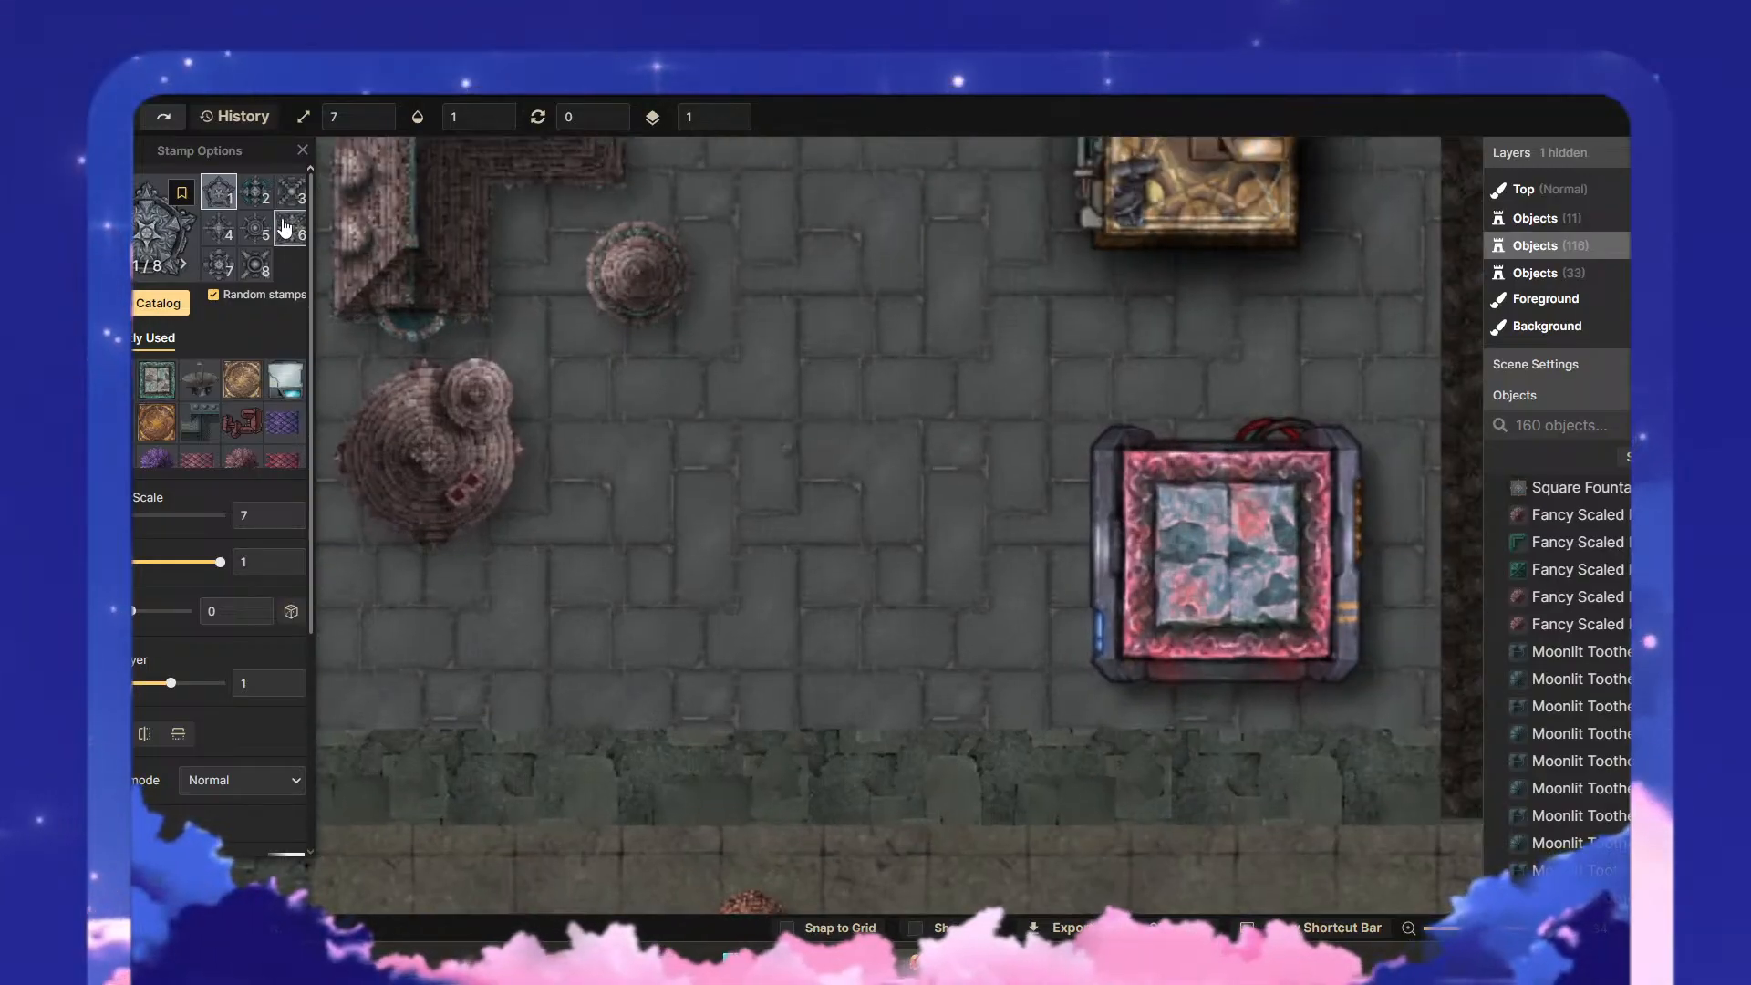
left_click(143, 516)
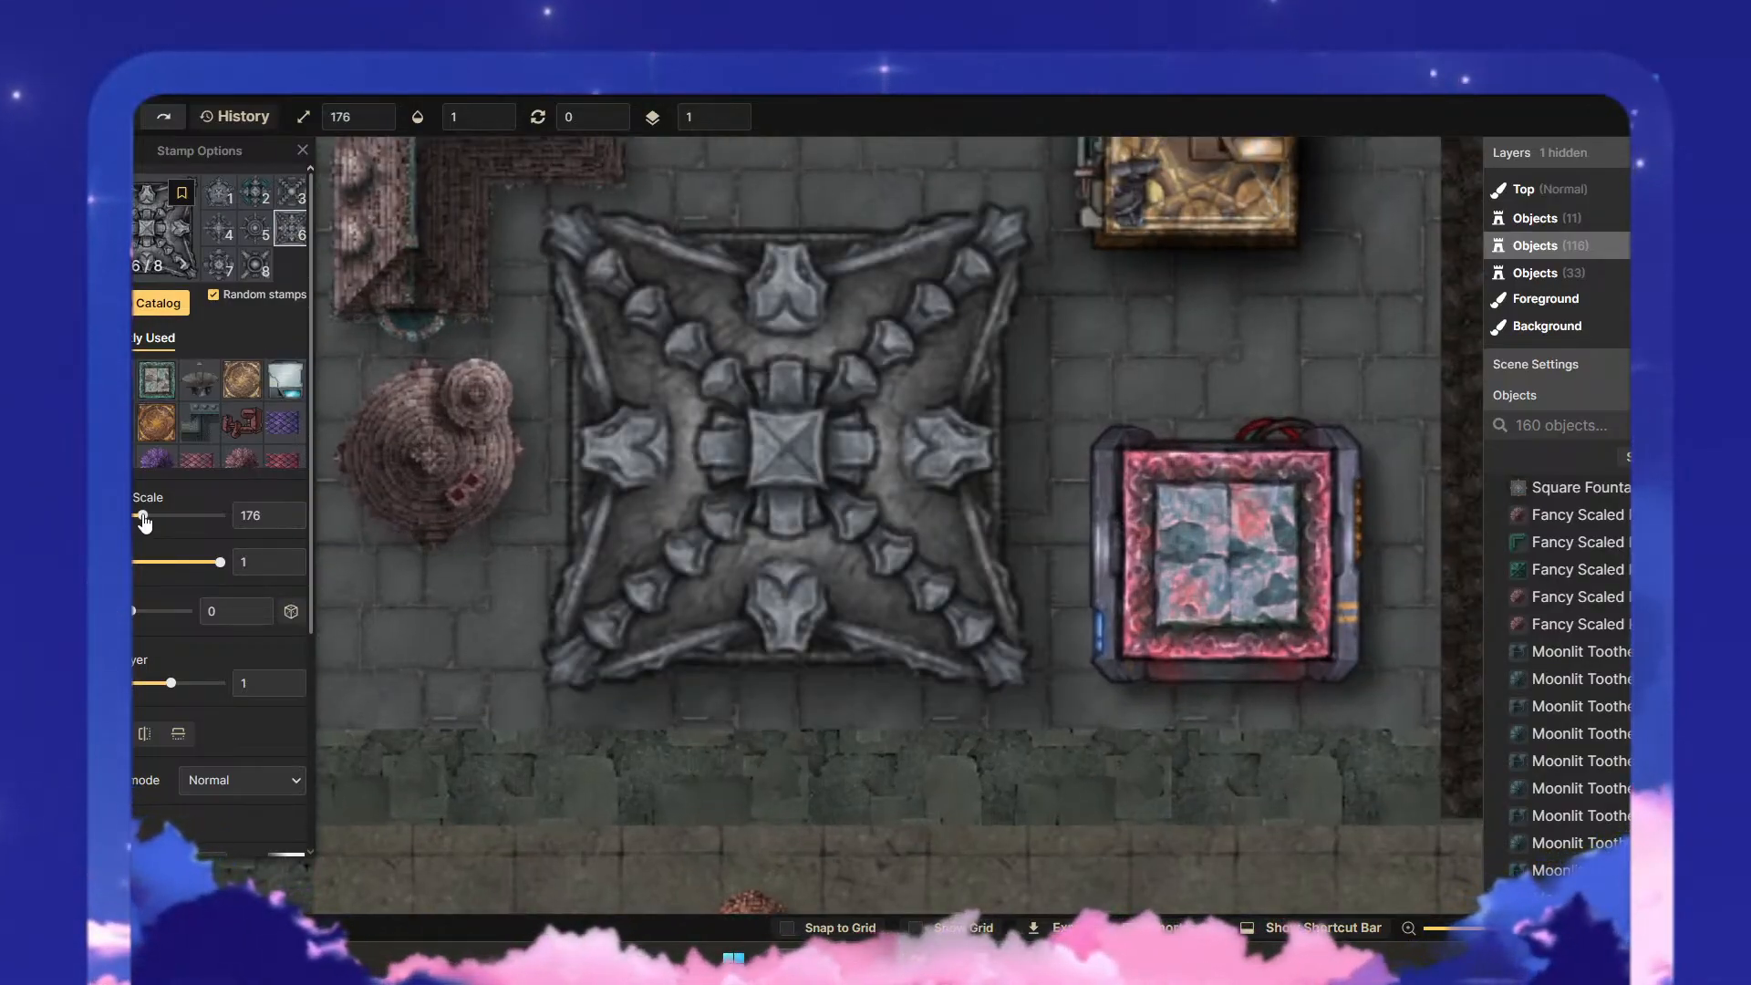
left_click_drag(143, 516, 102, 515)
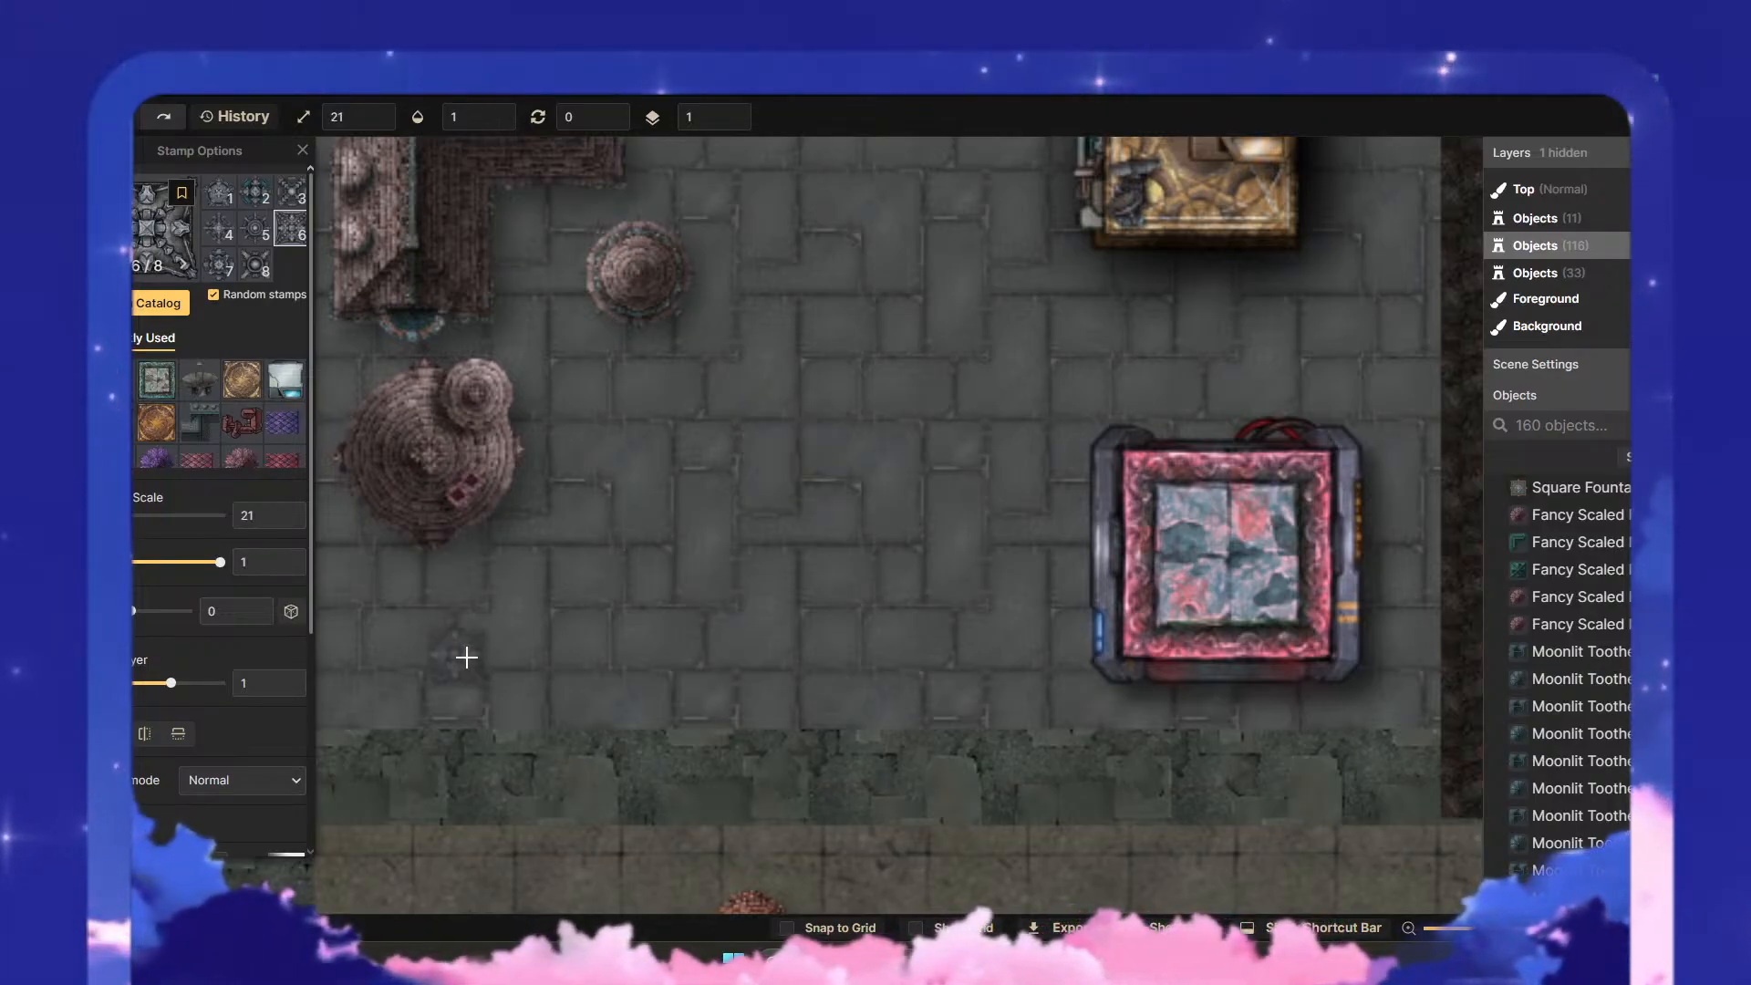
left_click(513, 696)
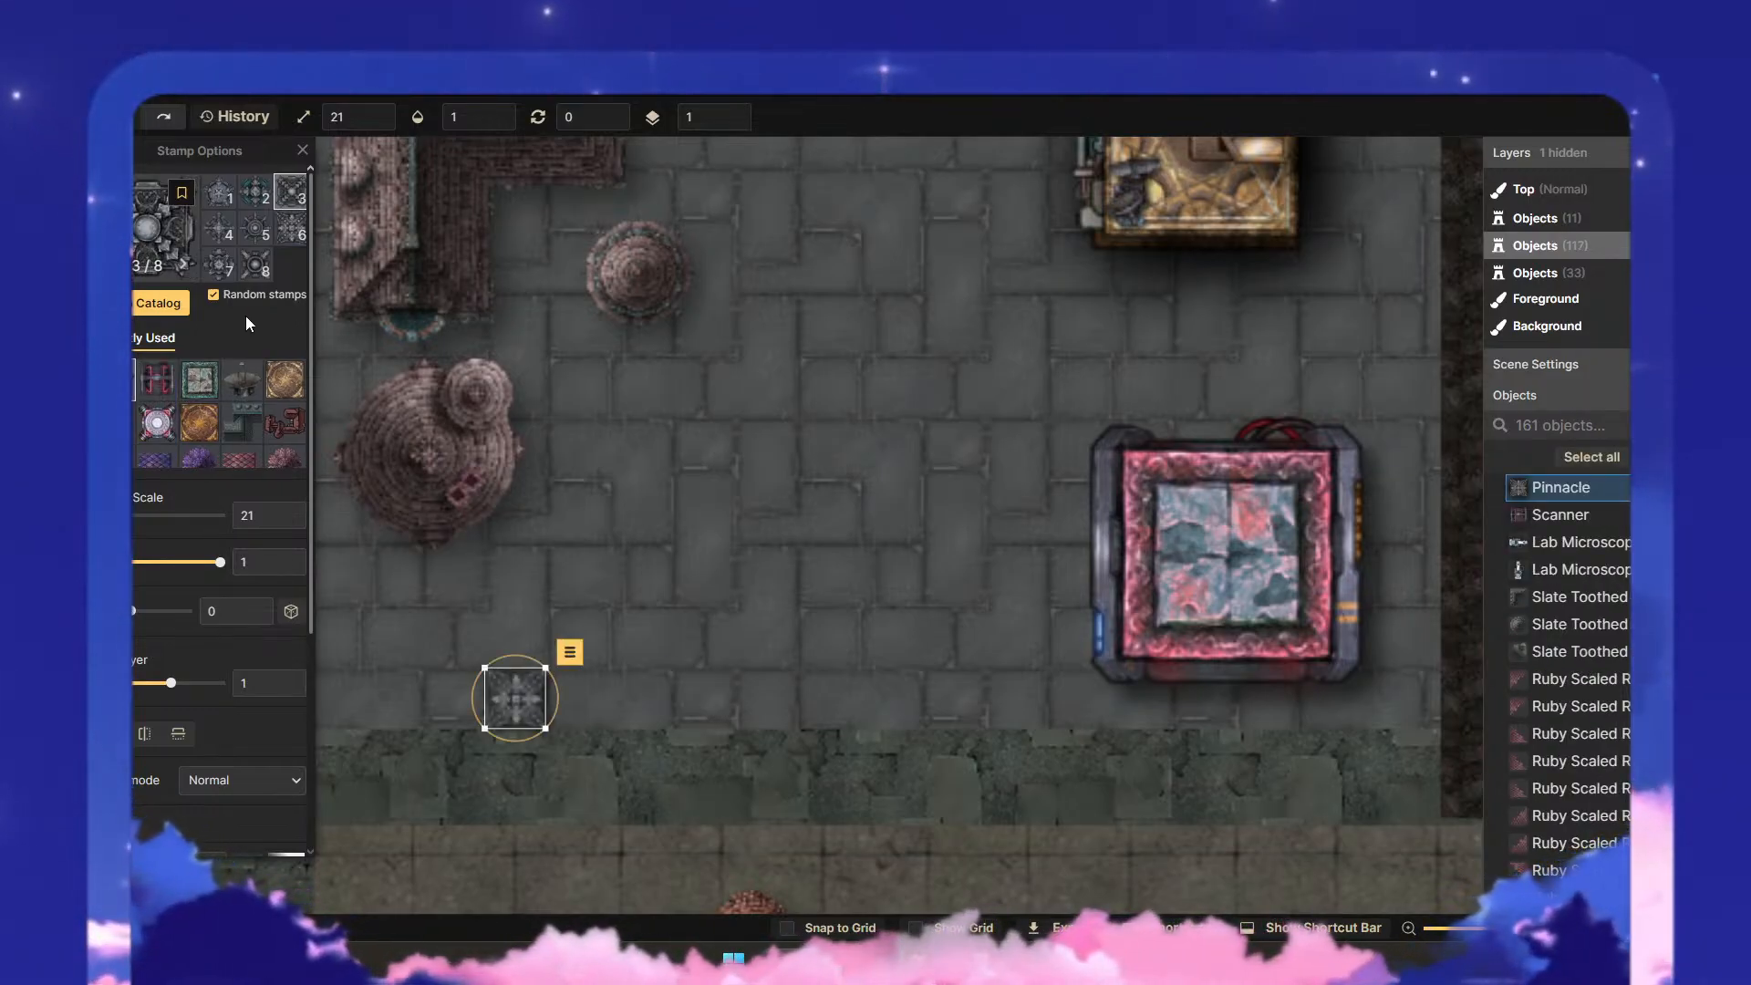
- Duplicate the Pinnacle beside itself and copy the pair directly above to form a two-by-two set
left_click(535, 698)
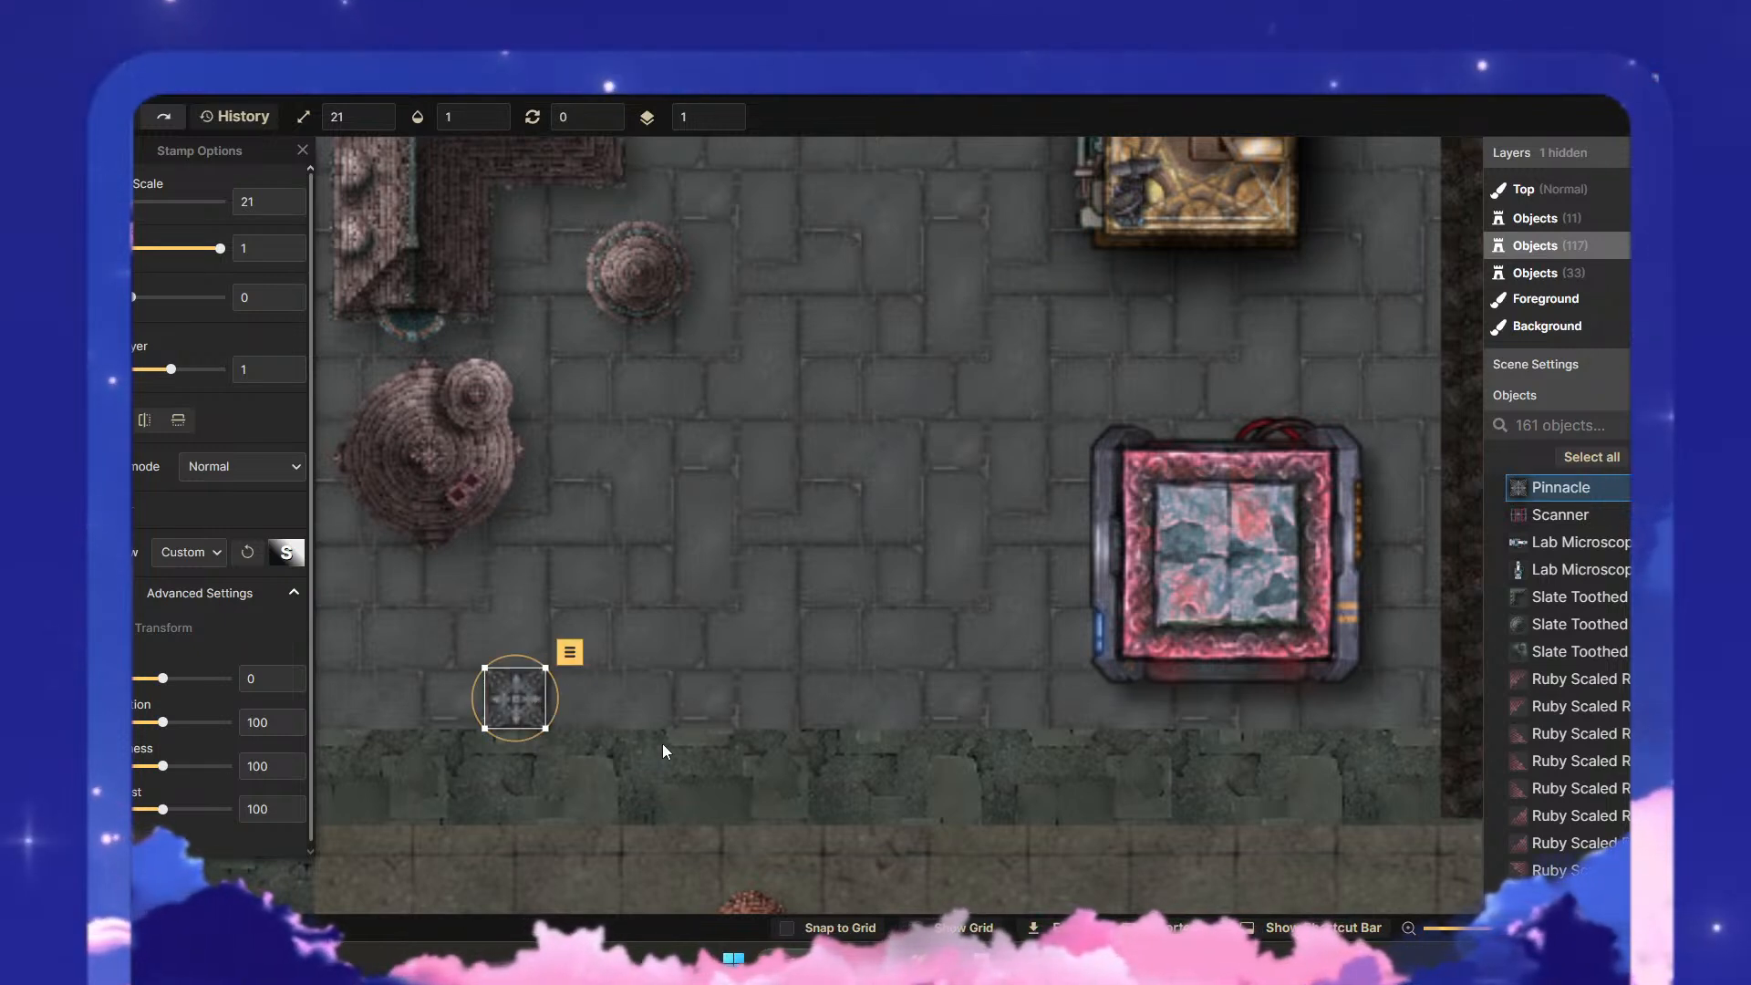
left_click(649, 705)
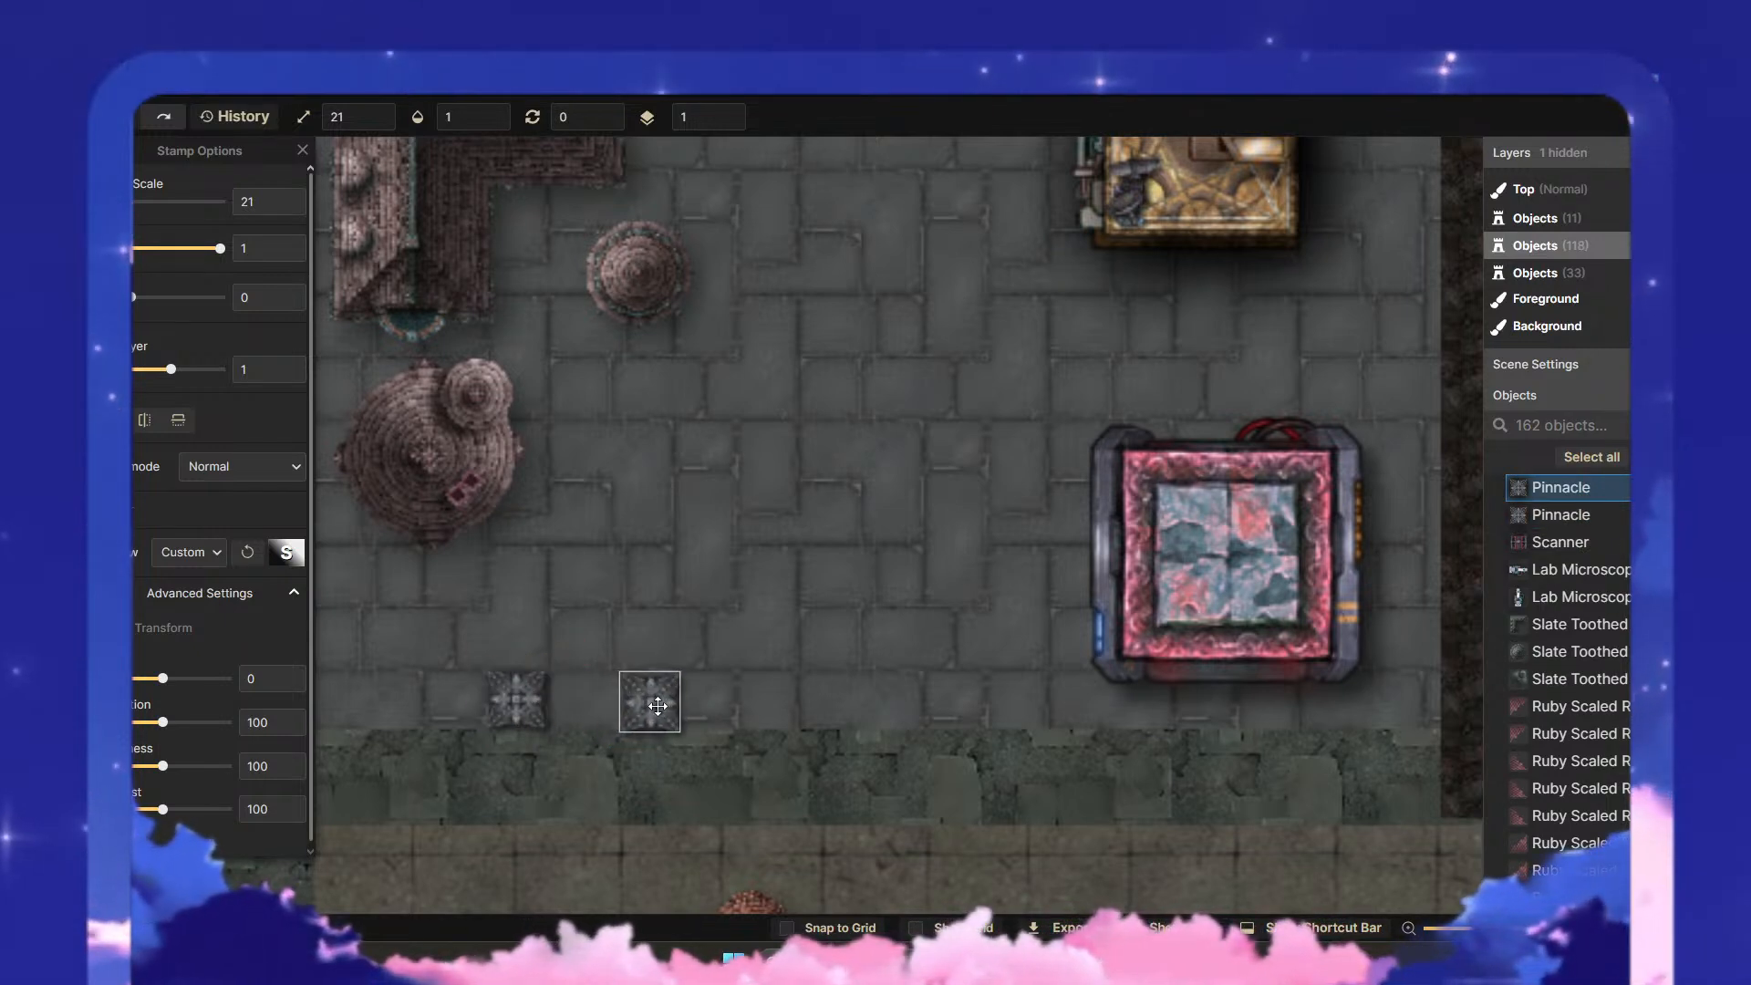
key("Escape")
left_click_drag(468, 657, 752, 791)
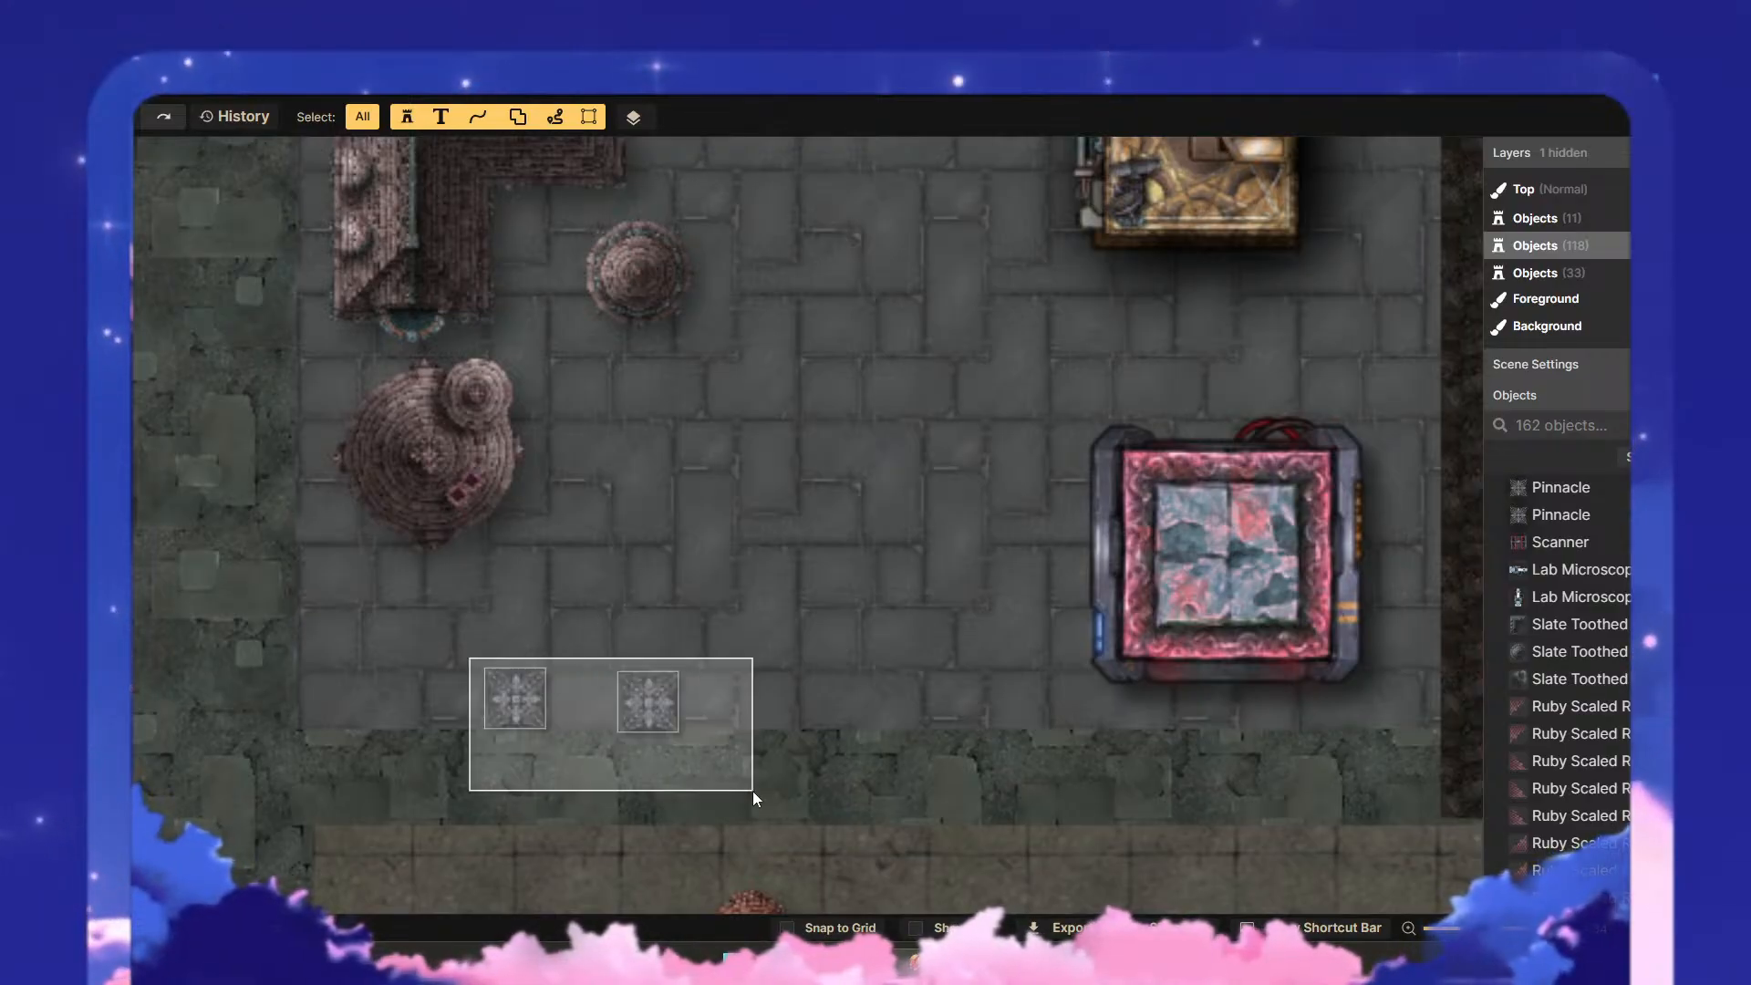
left_click(580, 642)
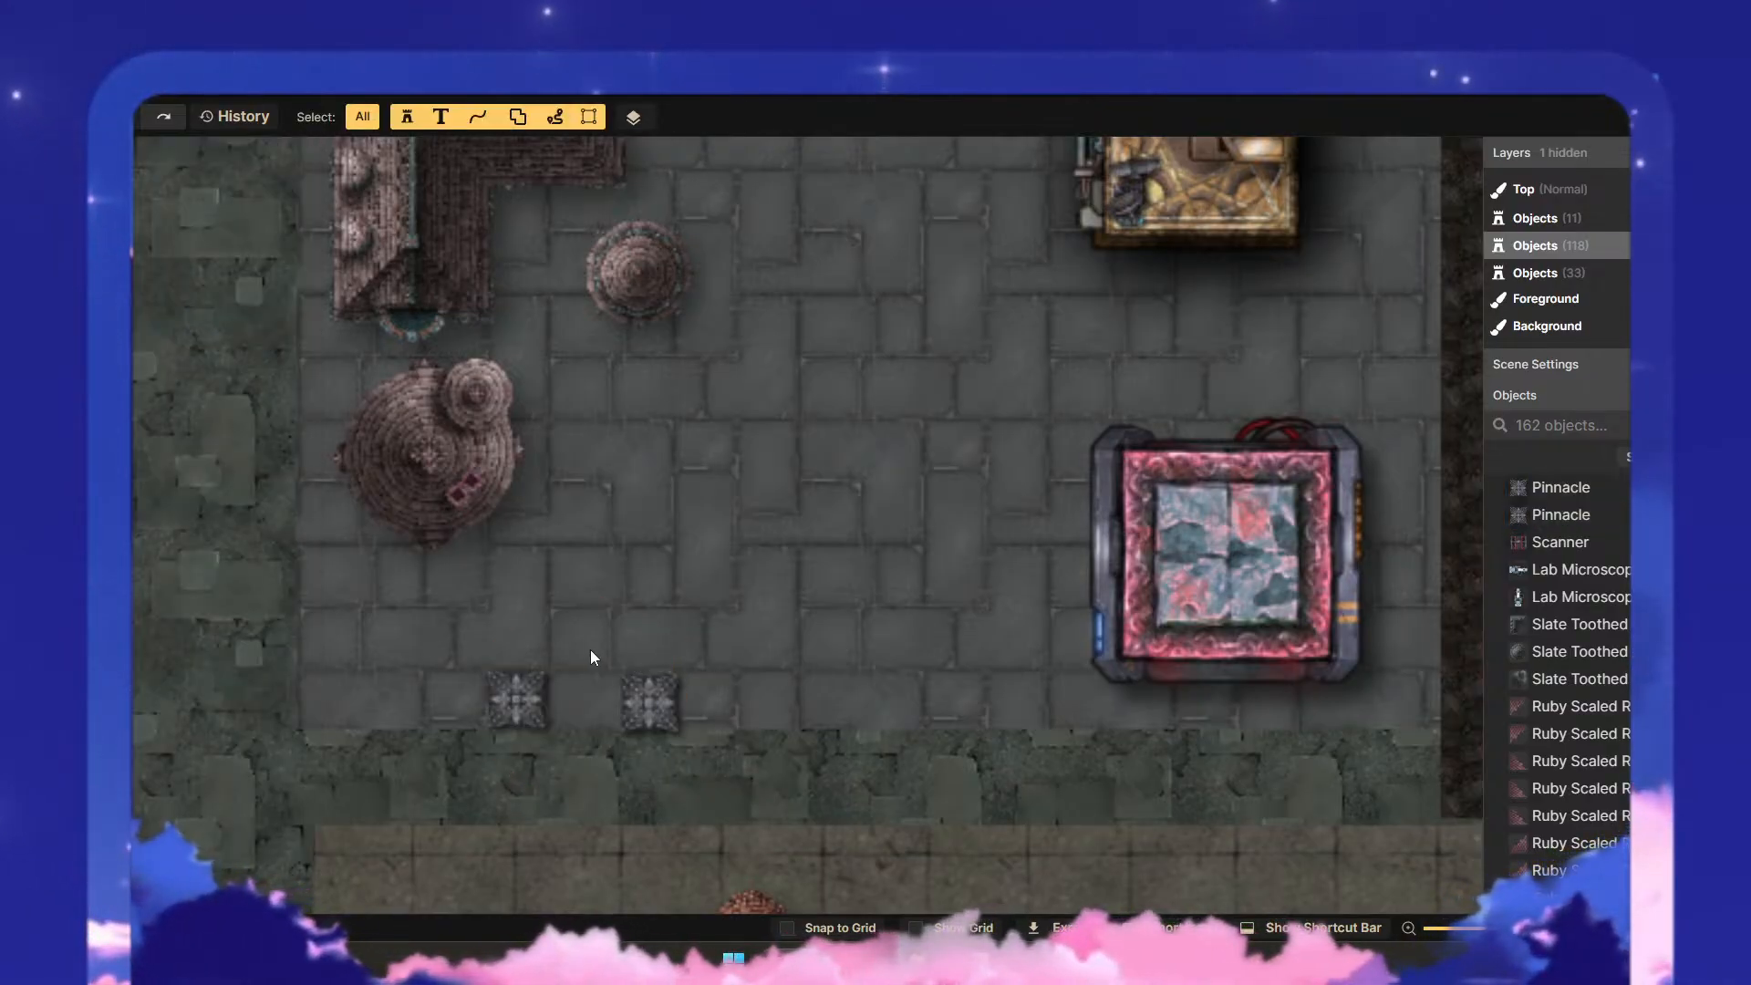
key("ctrl+v")
left_click_drag(715, 643, 641, 623)
left_click(827, 679)
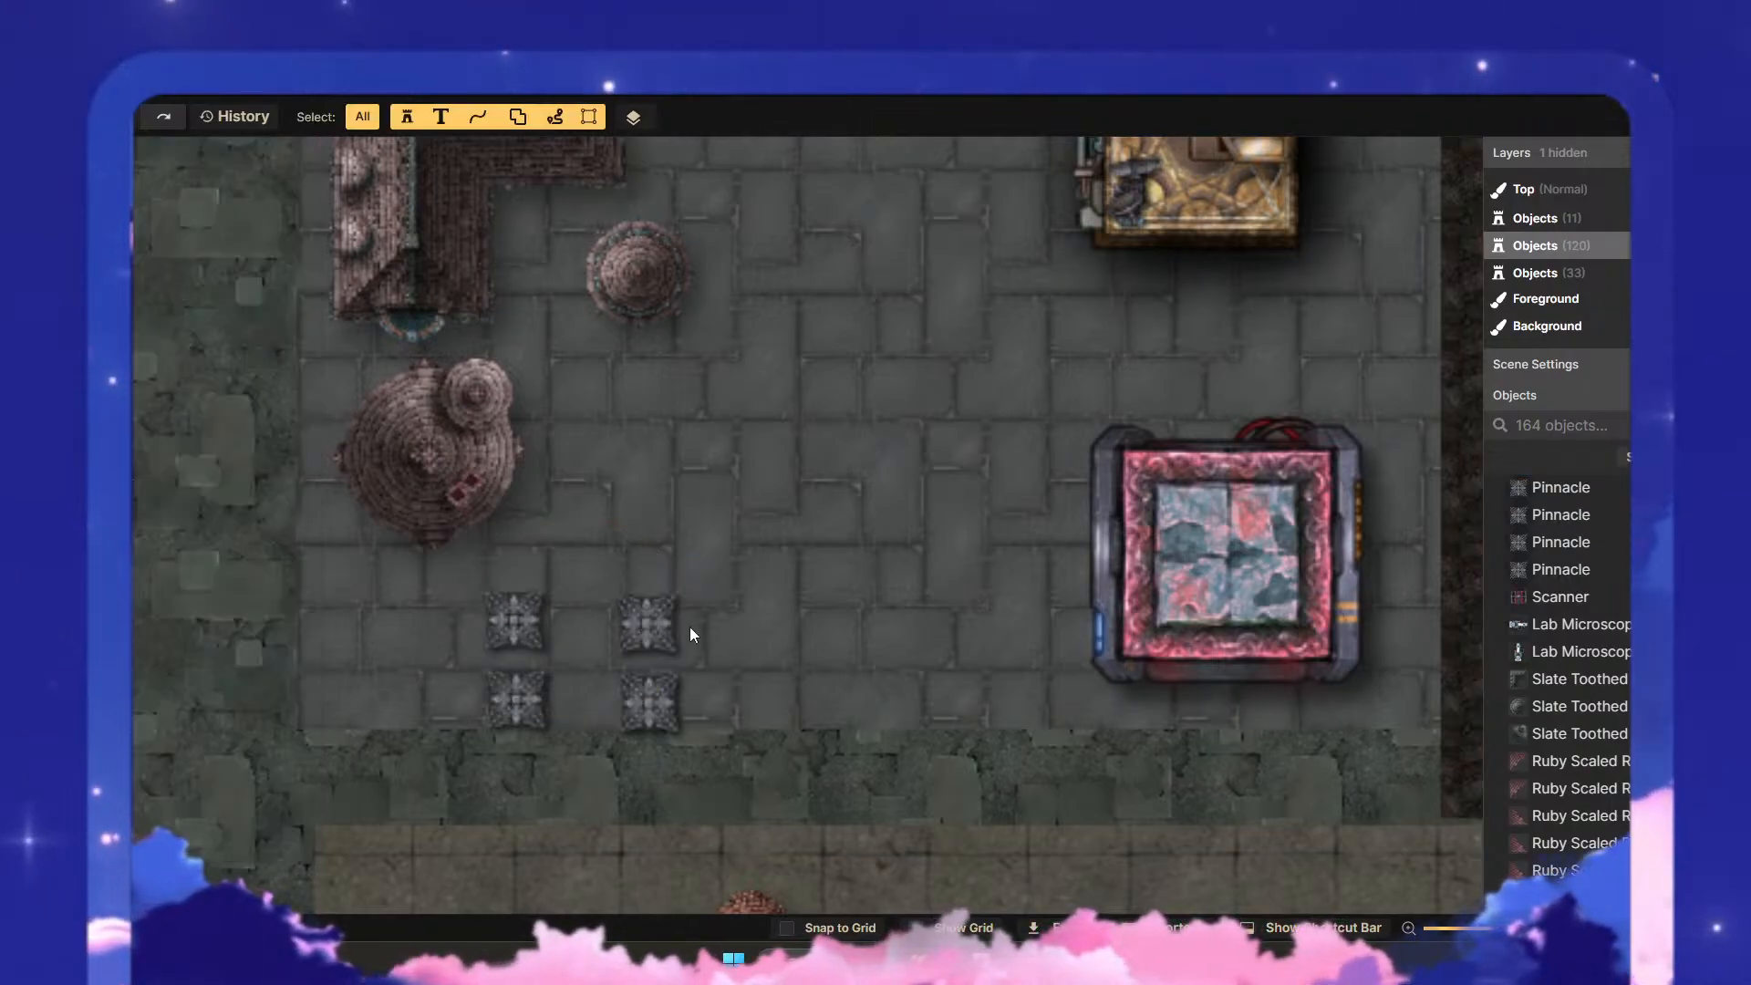
- Spread the four Pinnacle stamps apart so they mark the corners of a wider rectangle on the plaza
left_click_drag(665, 593, 775, 577)
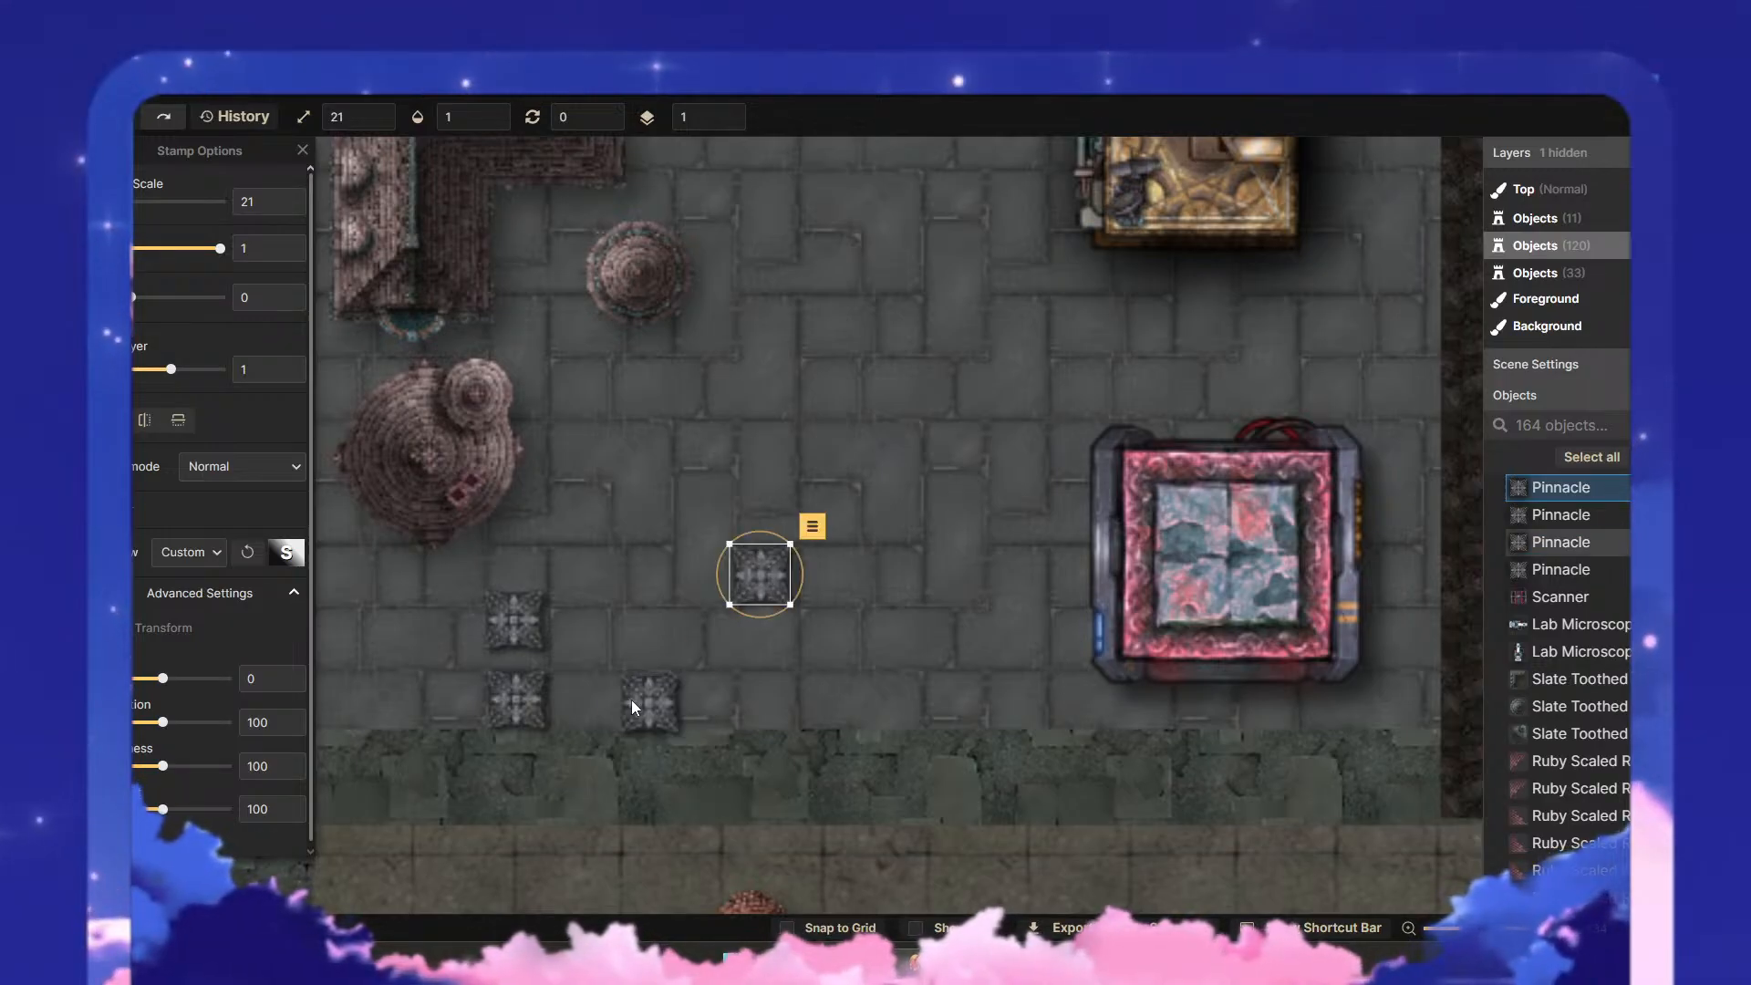
left_click_drag(634, 698, 761, 705)
left_click(525, 695)
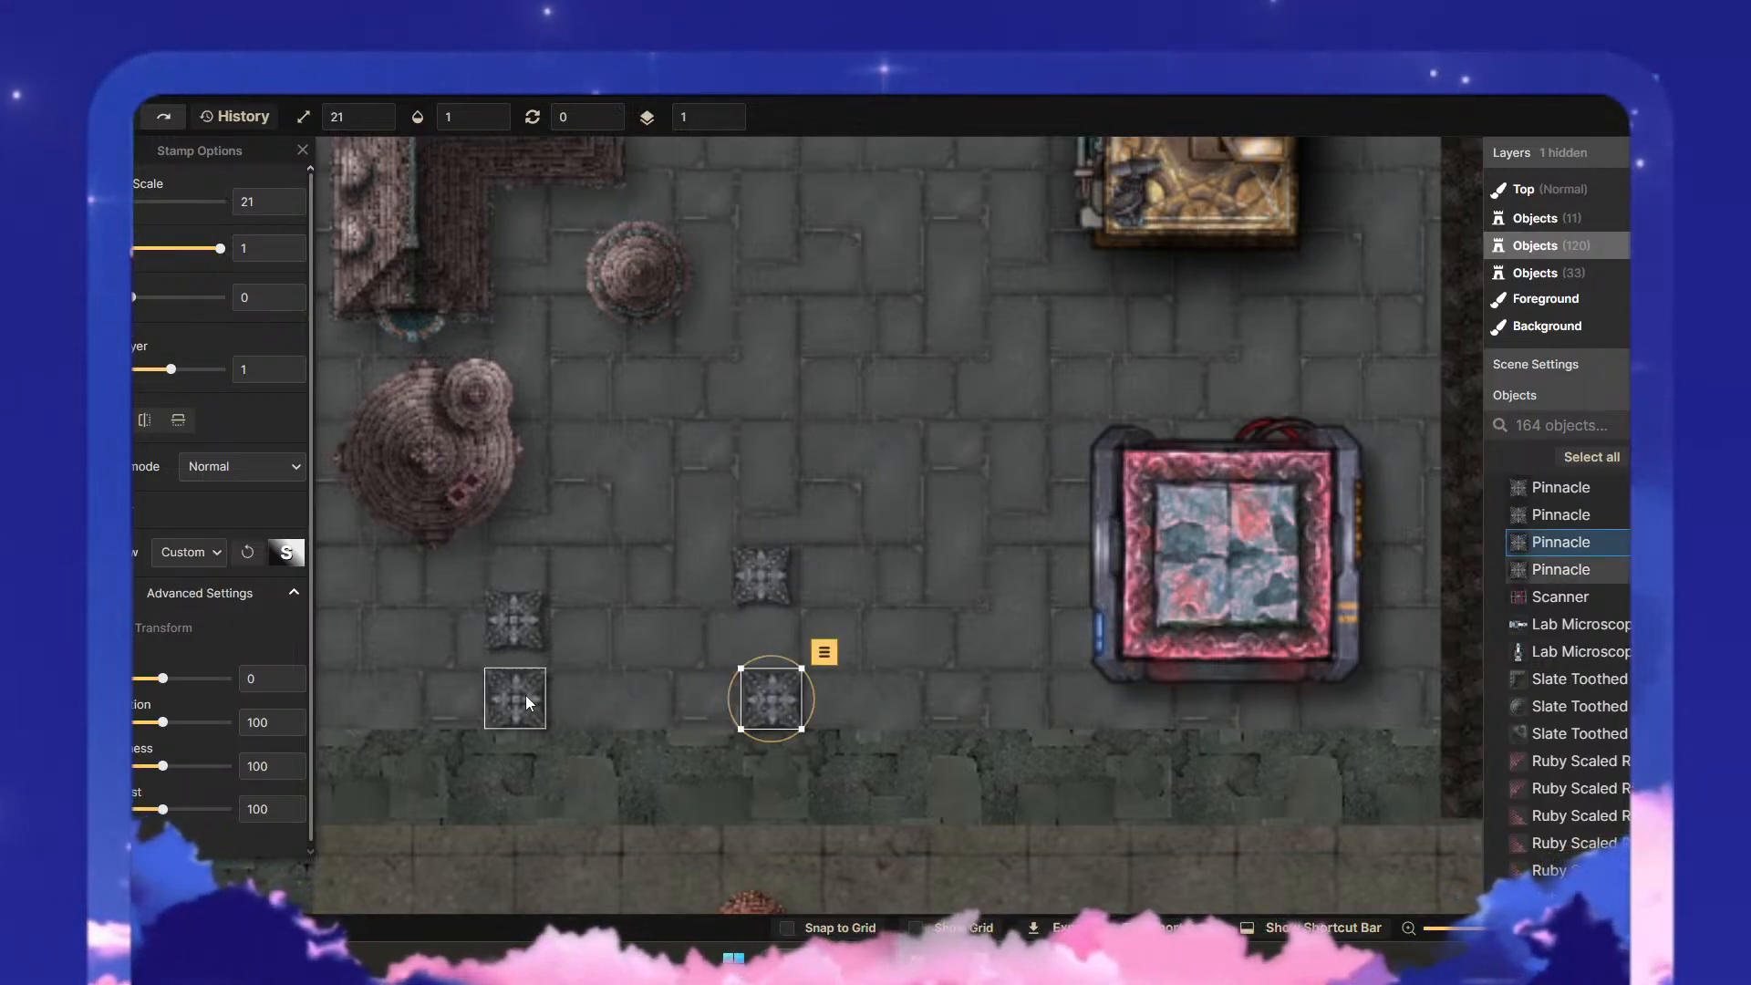
left_click_drag(525, 695, 617, 700)
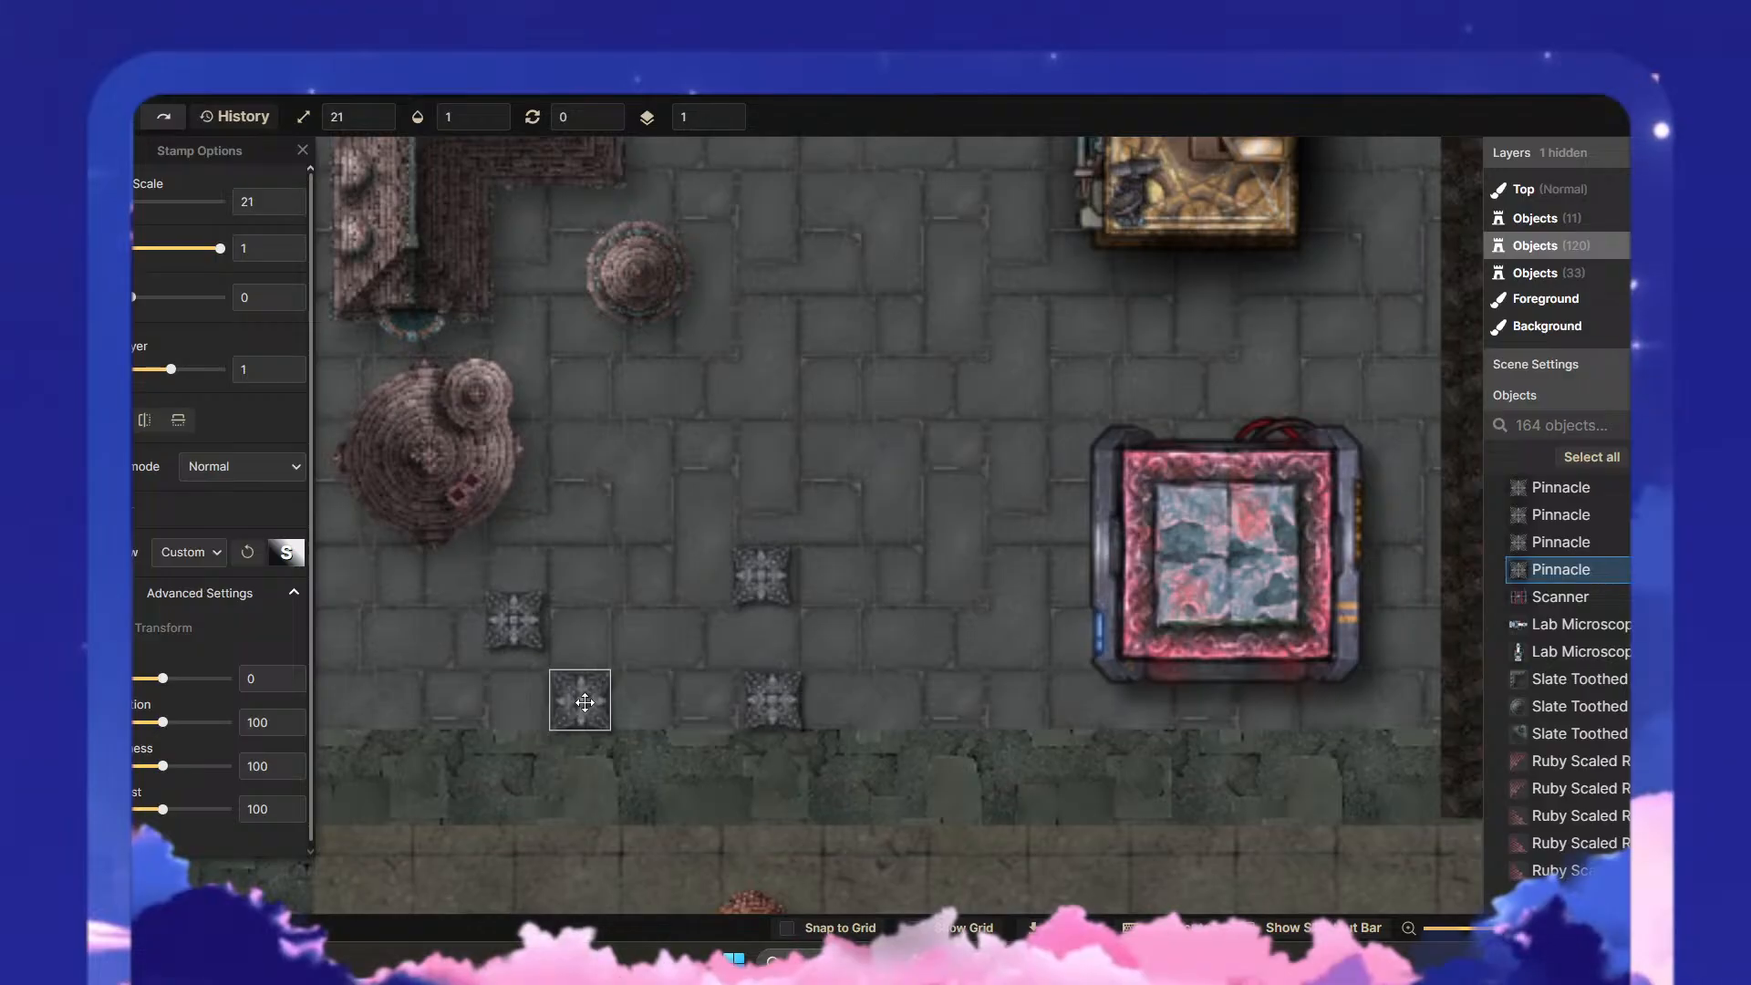
left_click(544, 625)
left_click_drag(544, 625, 581, 590)
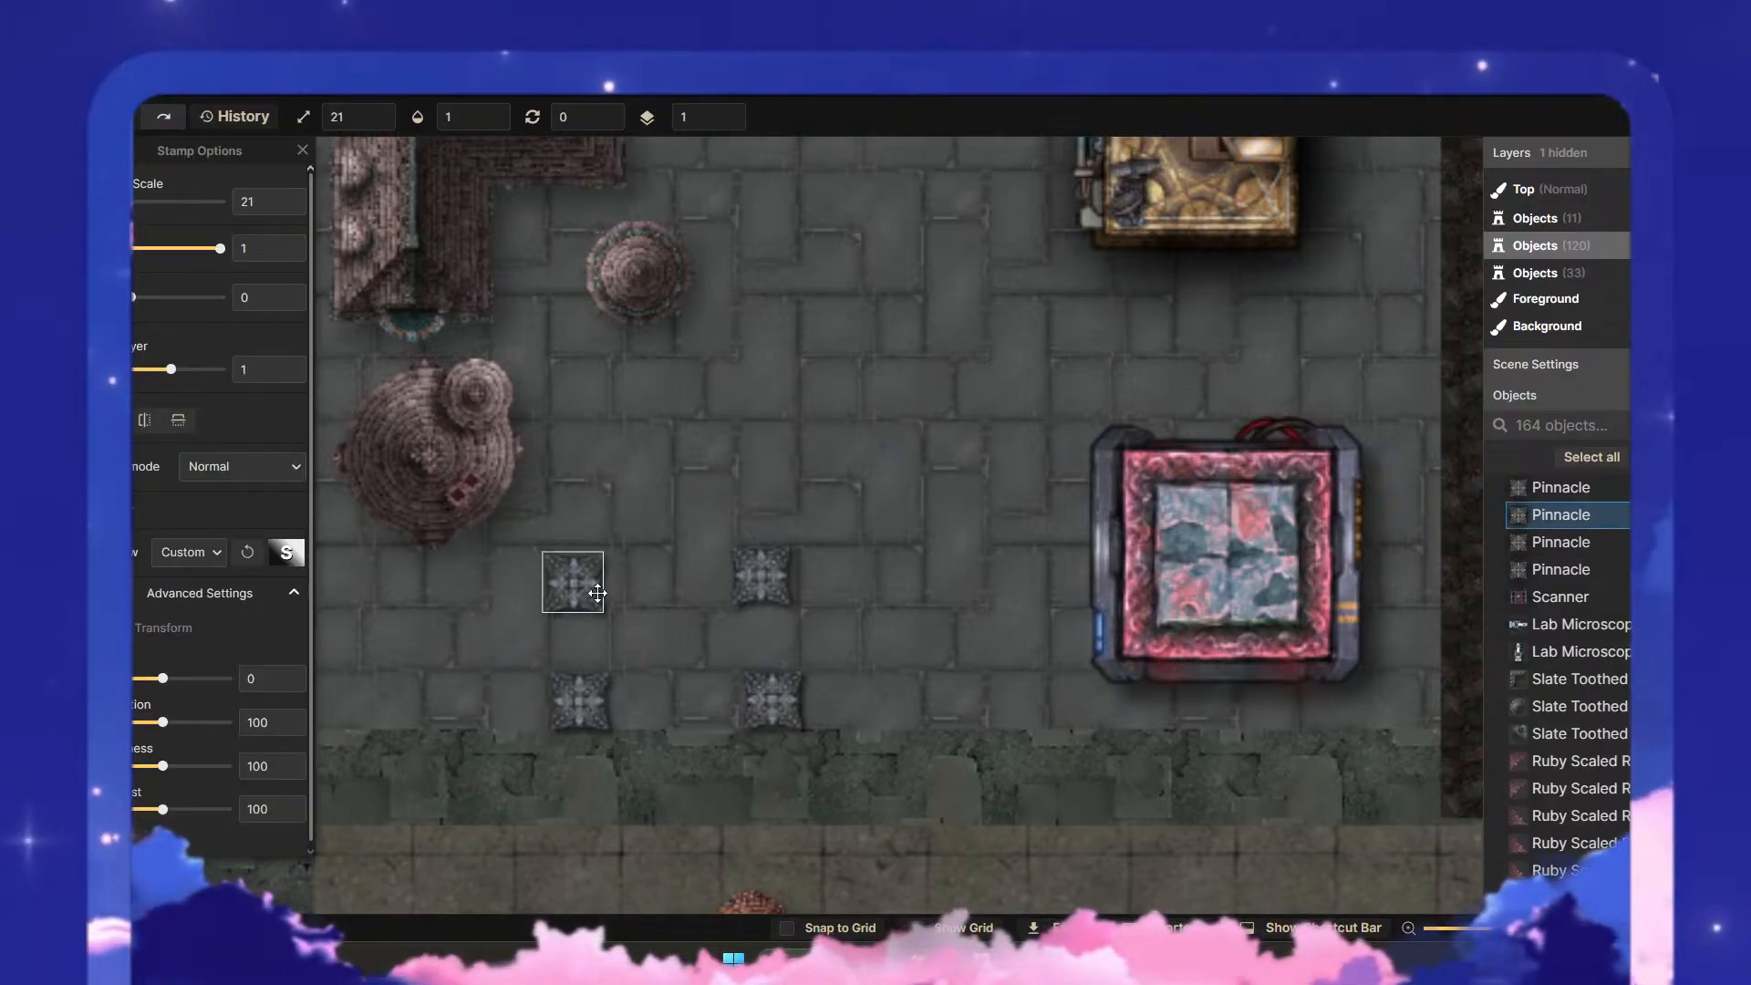
left_click(762, 704)
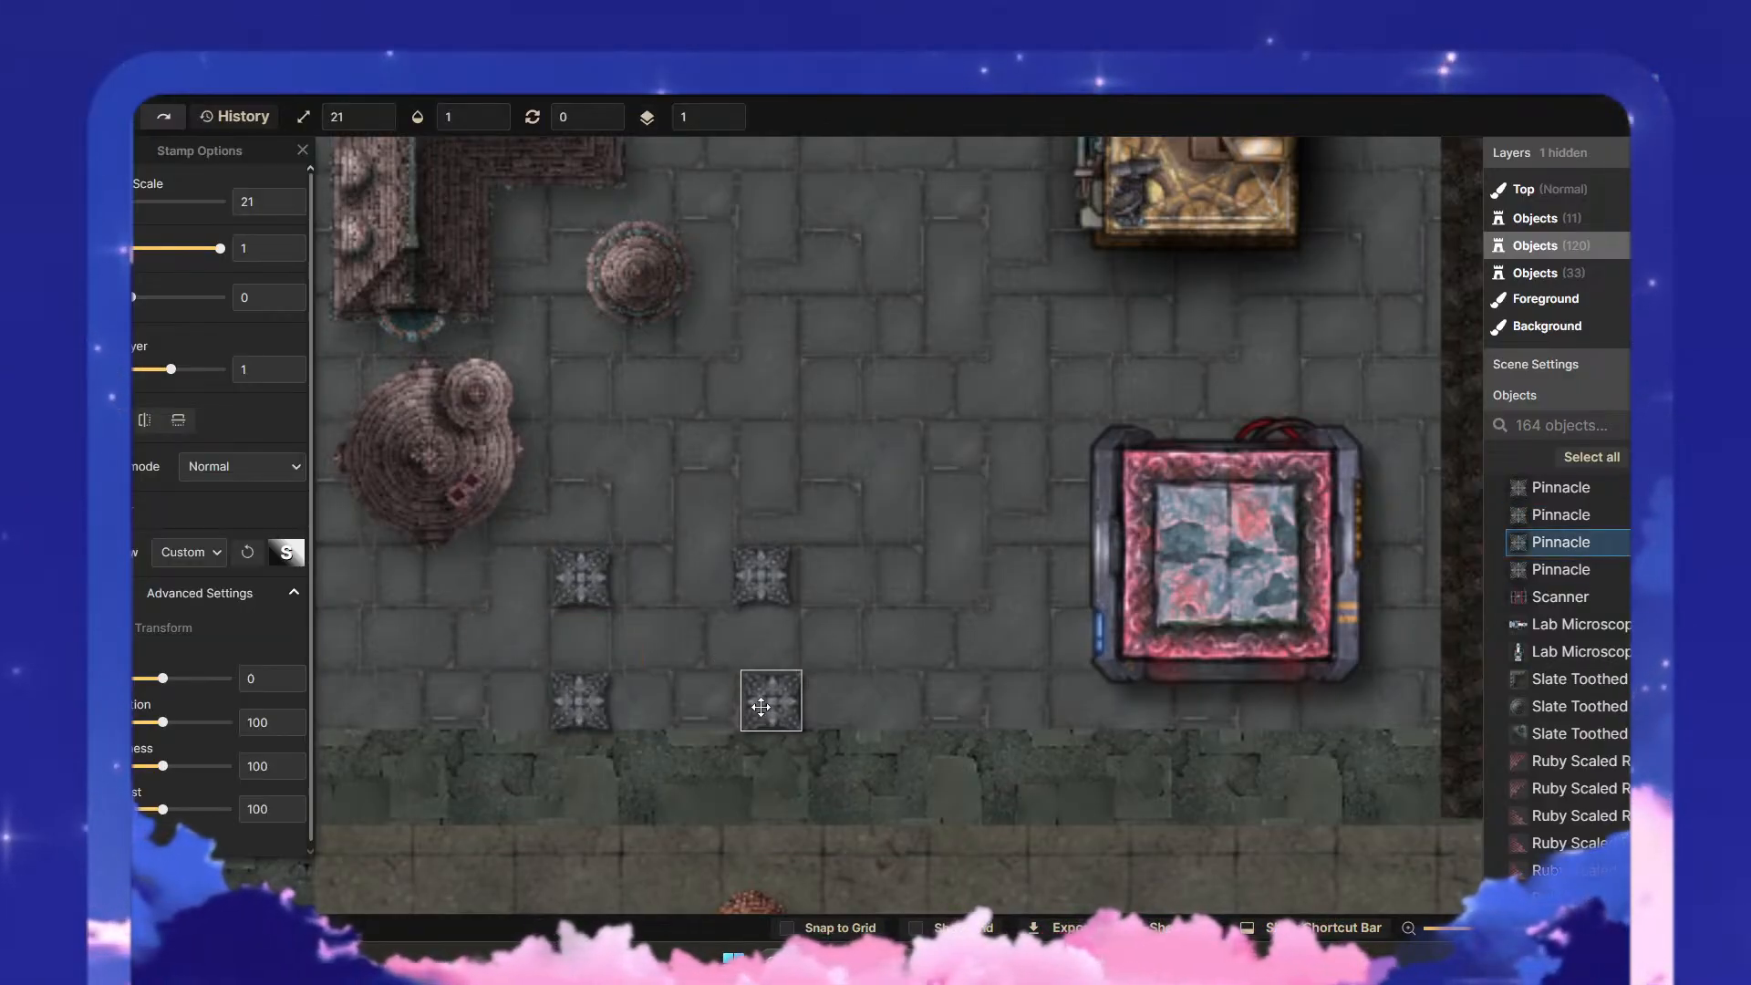
left_click(877, 707)
left_click(778, 578)
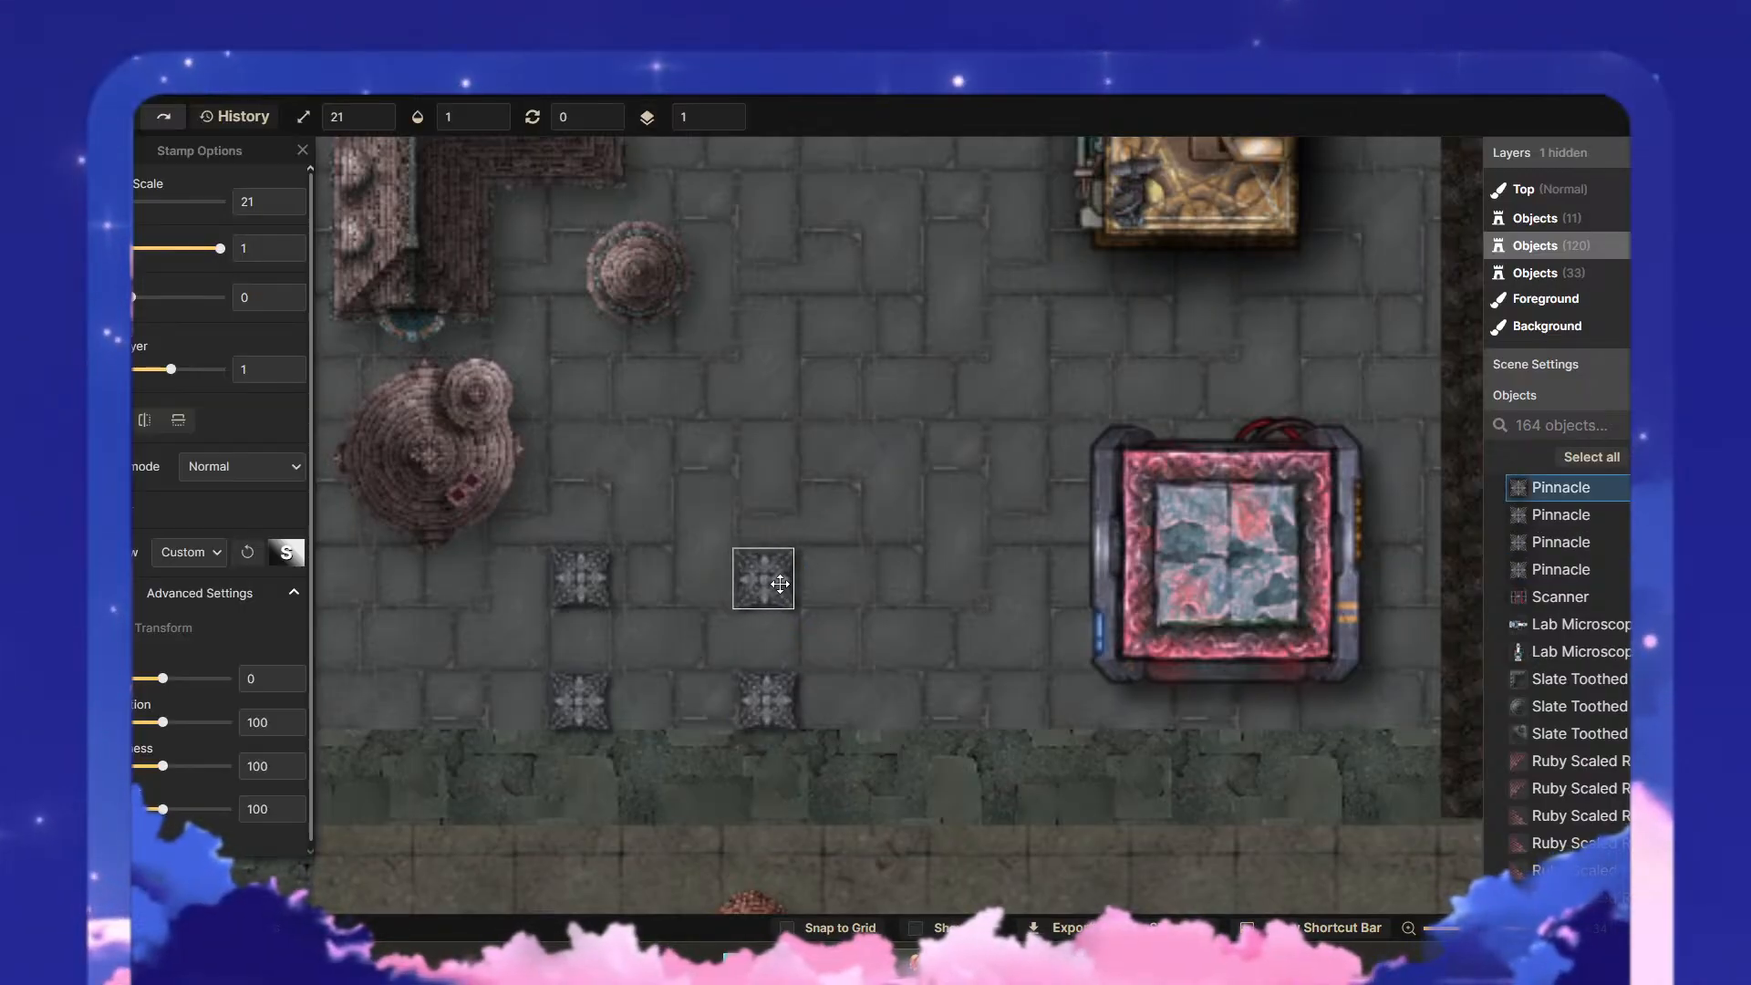
- Try the first Parapet Wall variant from Gothic: Horror Castle at scale 21 along the eastern pair of Pinnacles
left_click(936, 675)
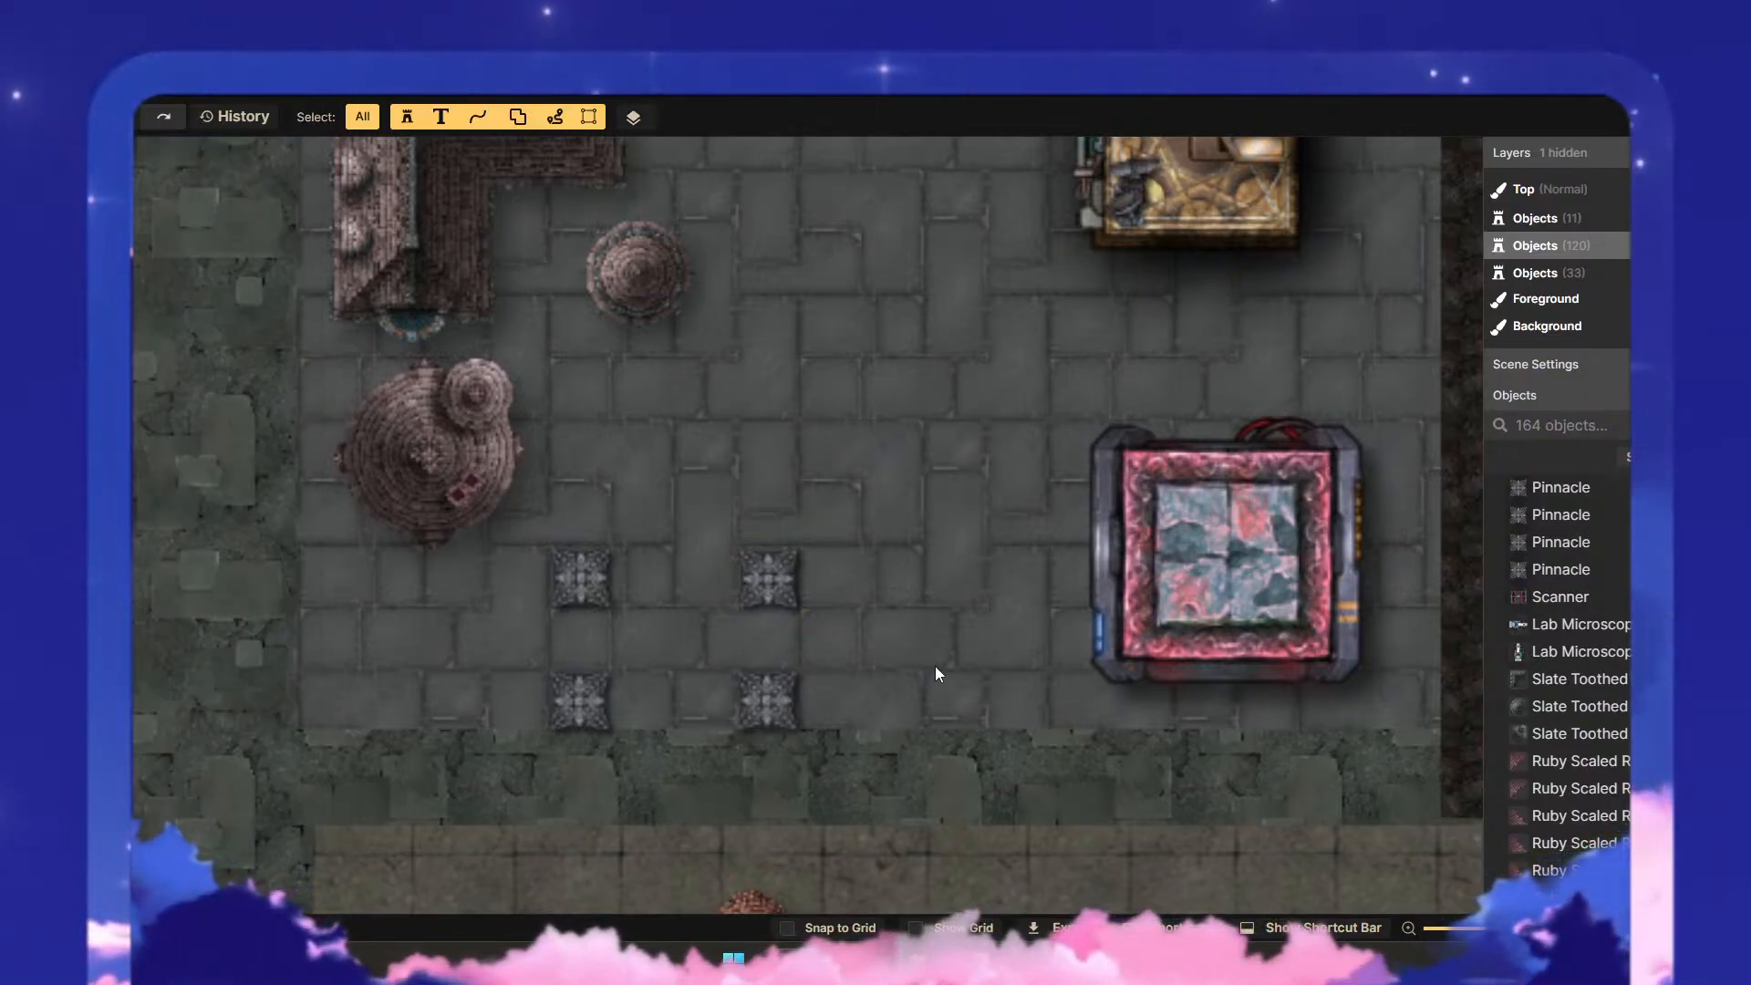
scroll(927, 666, "down", 3)
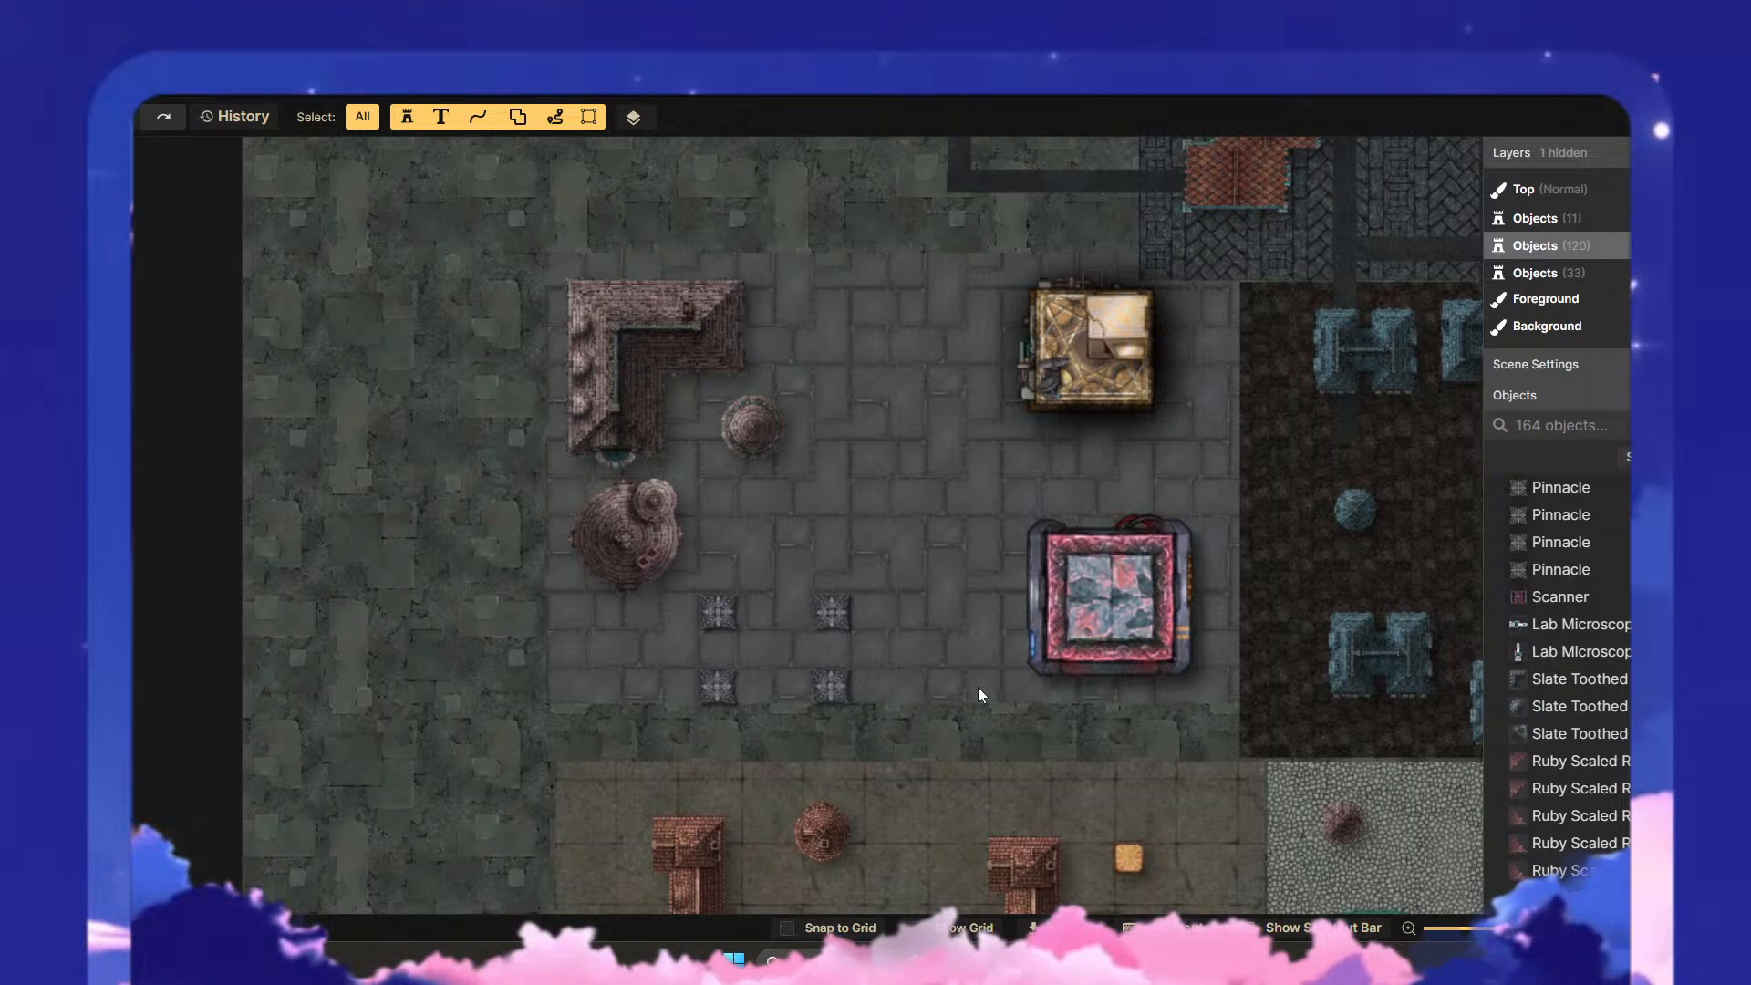
scroll(977, 687, "up", 3)
scroll(932, 668, "up", 1)
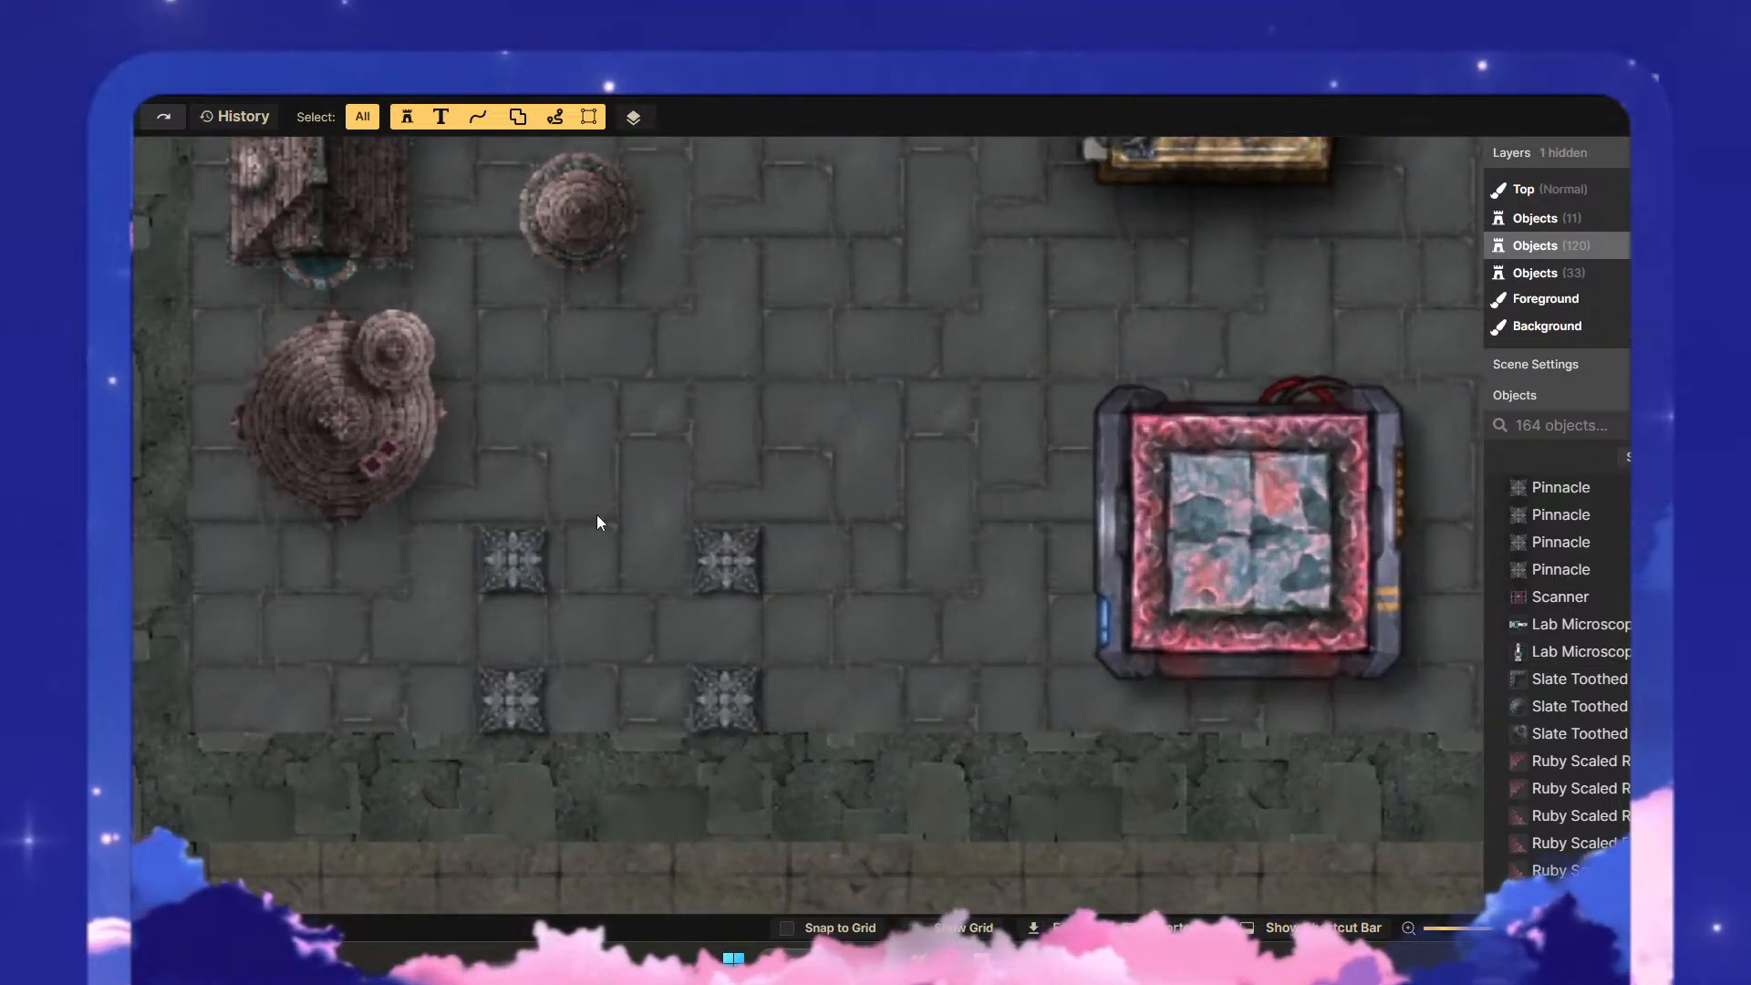
key("s")
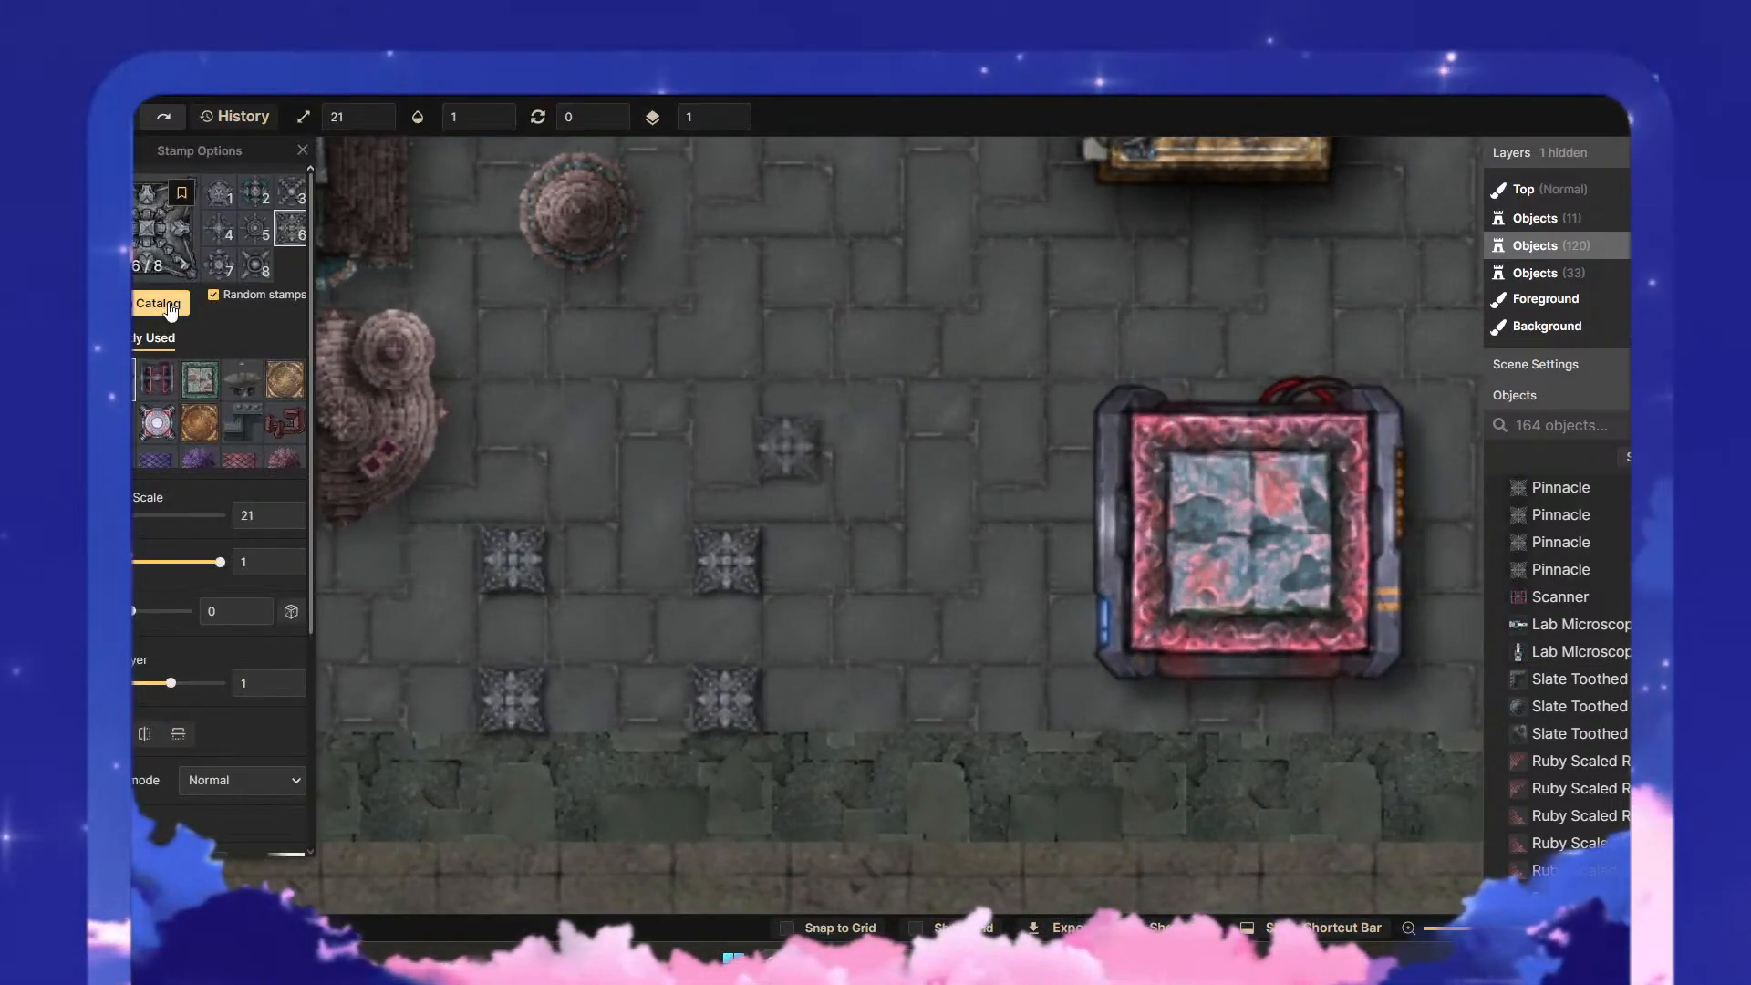
left_click(158, 303)
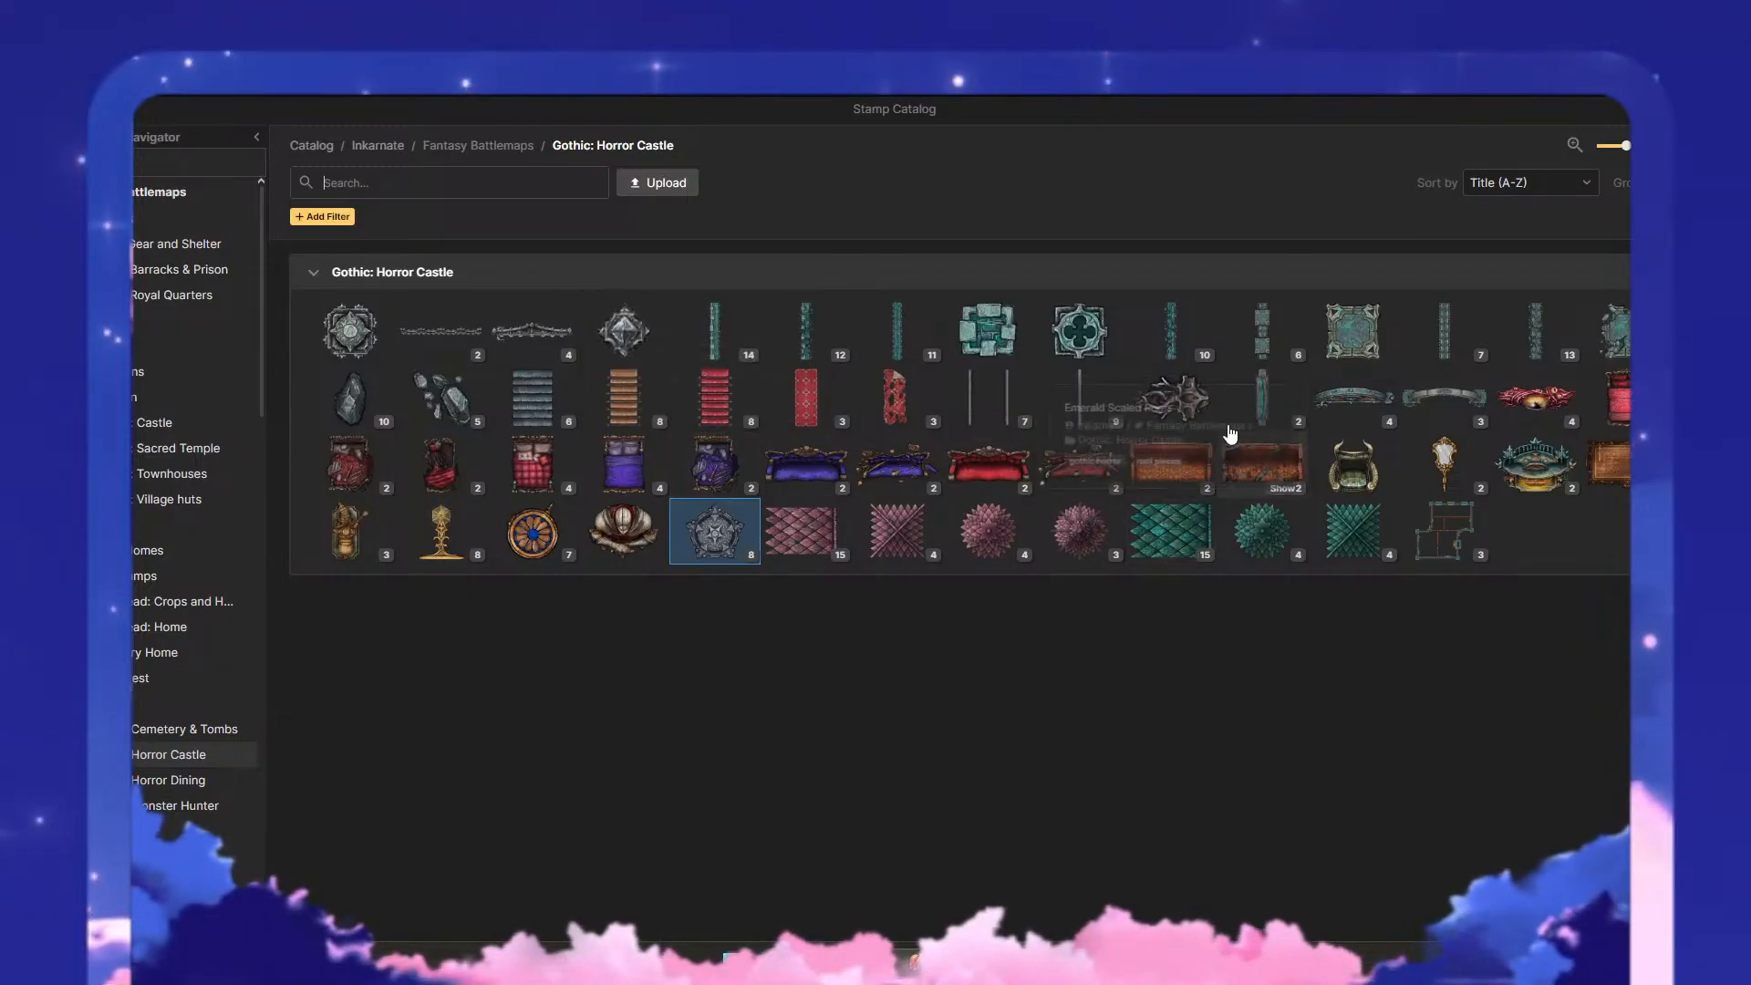
left_click(712, 327)
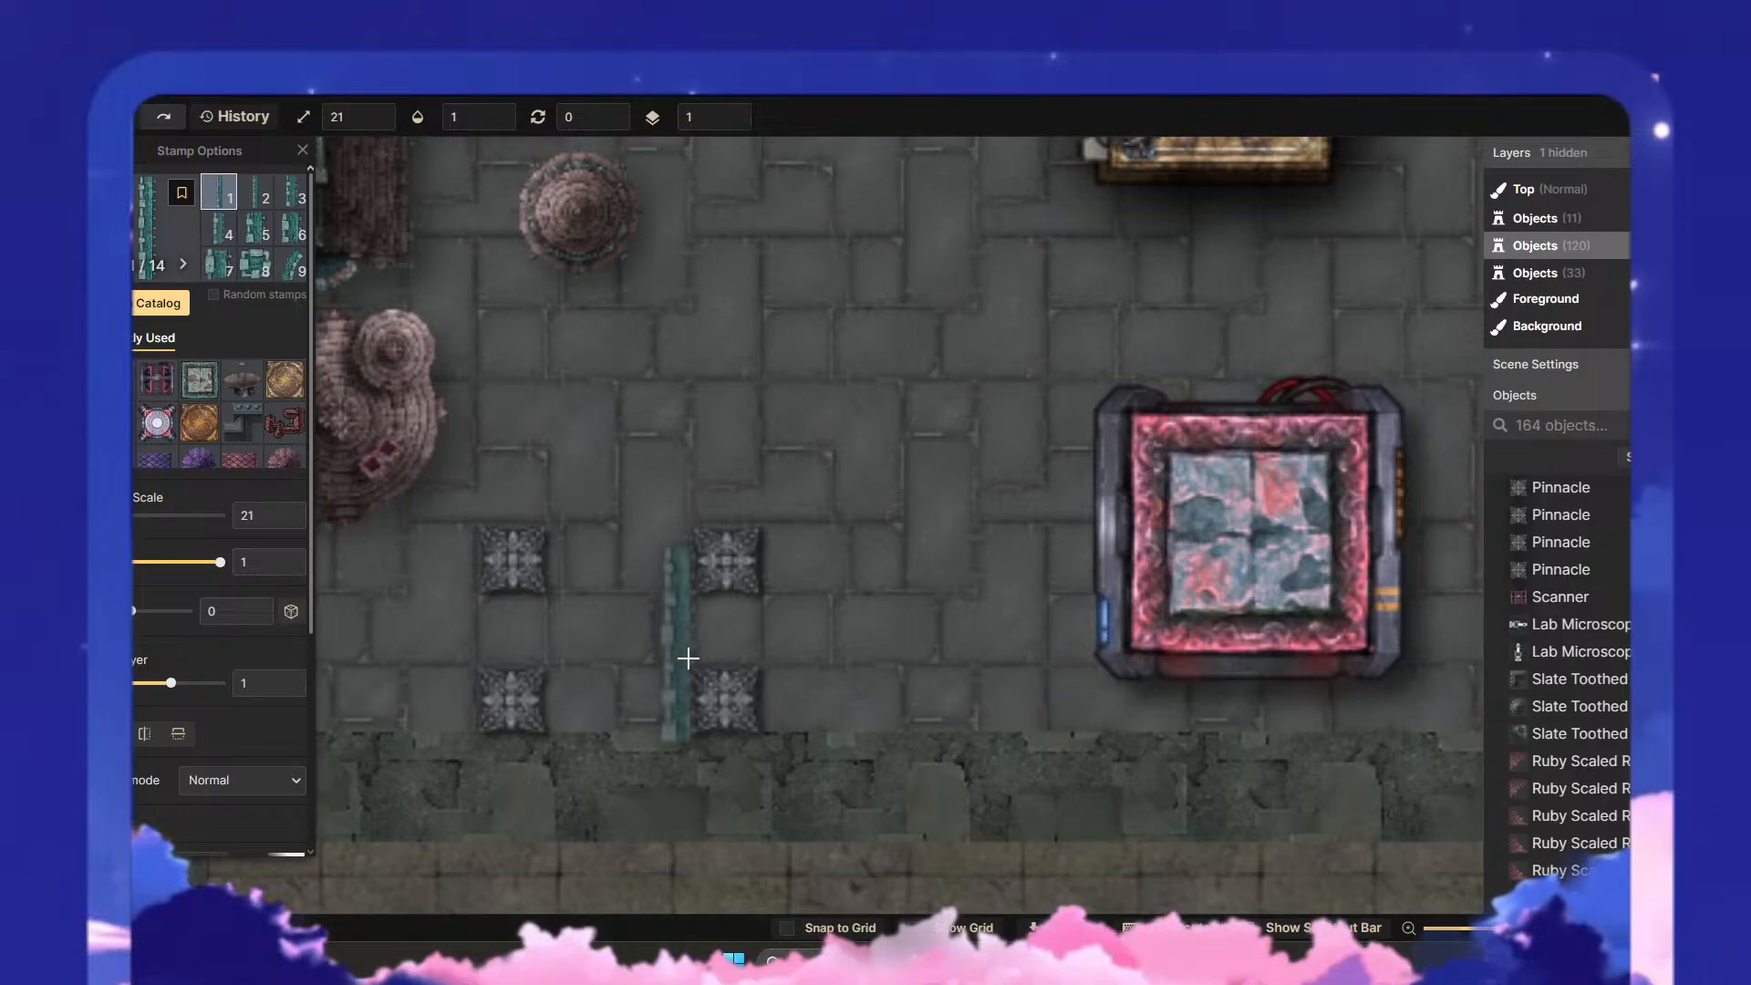
left_click(740, 630)
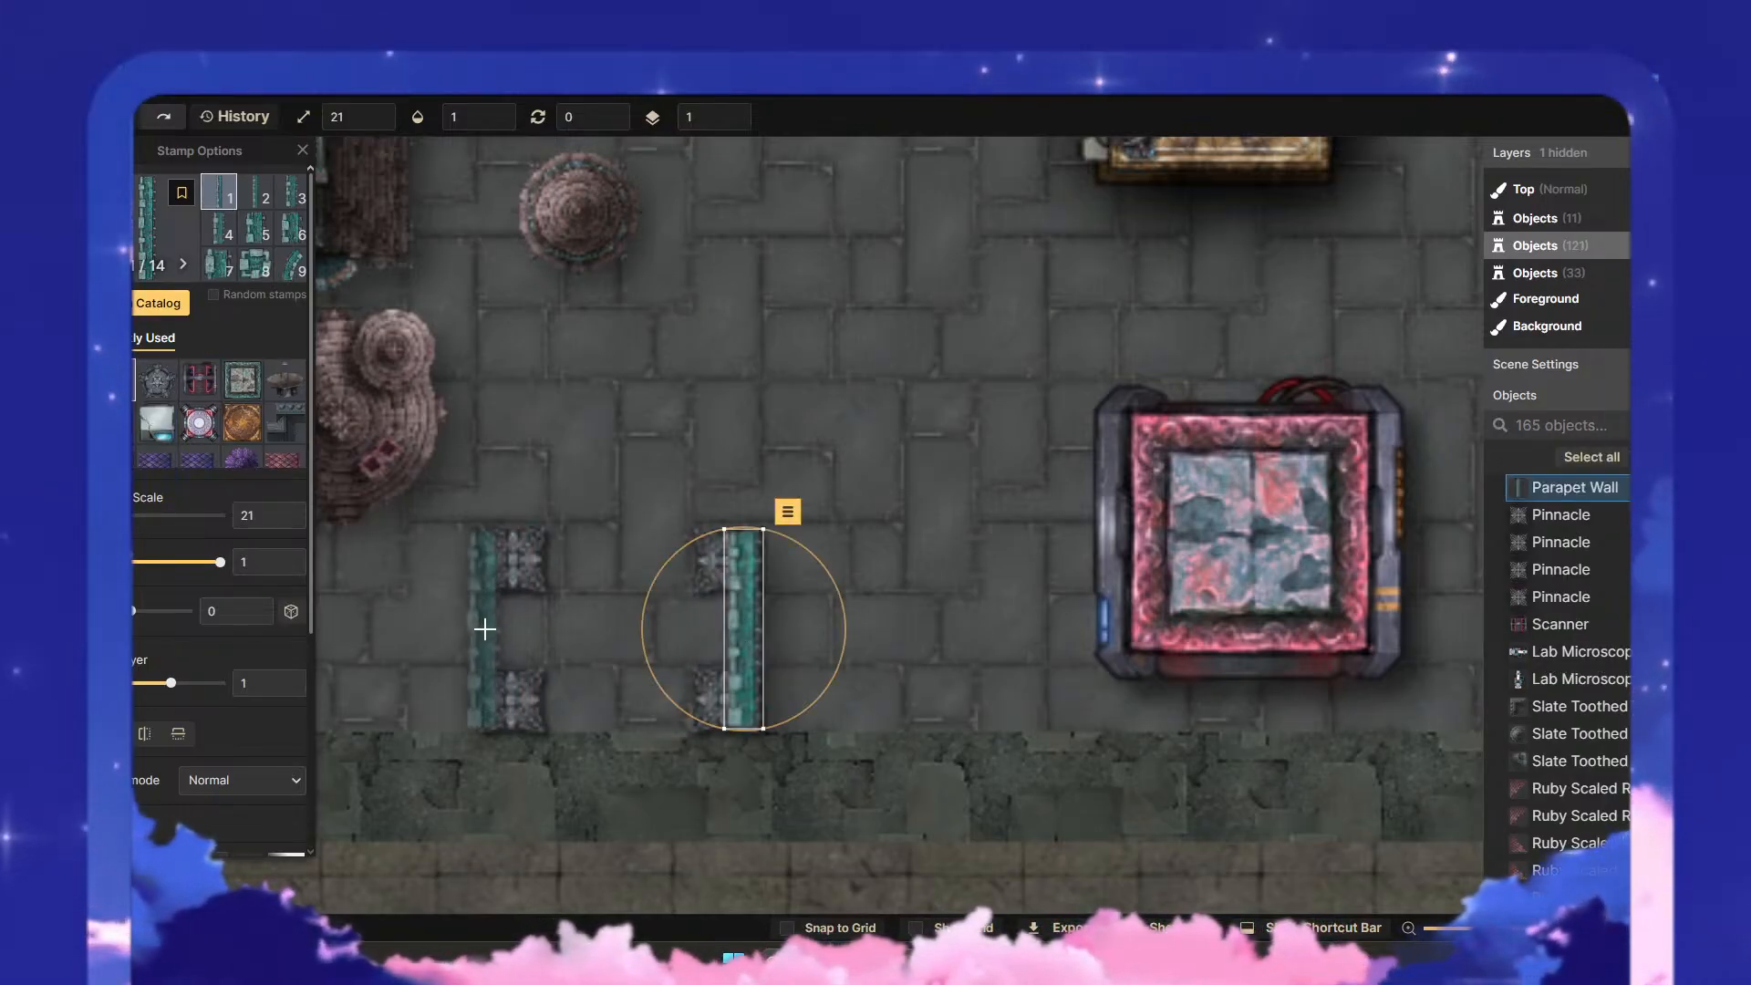
scroll(219, 511, "down", 3)
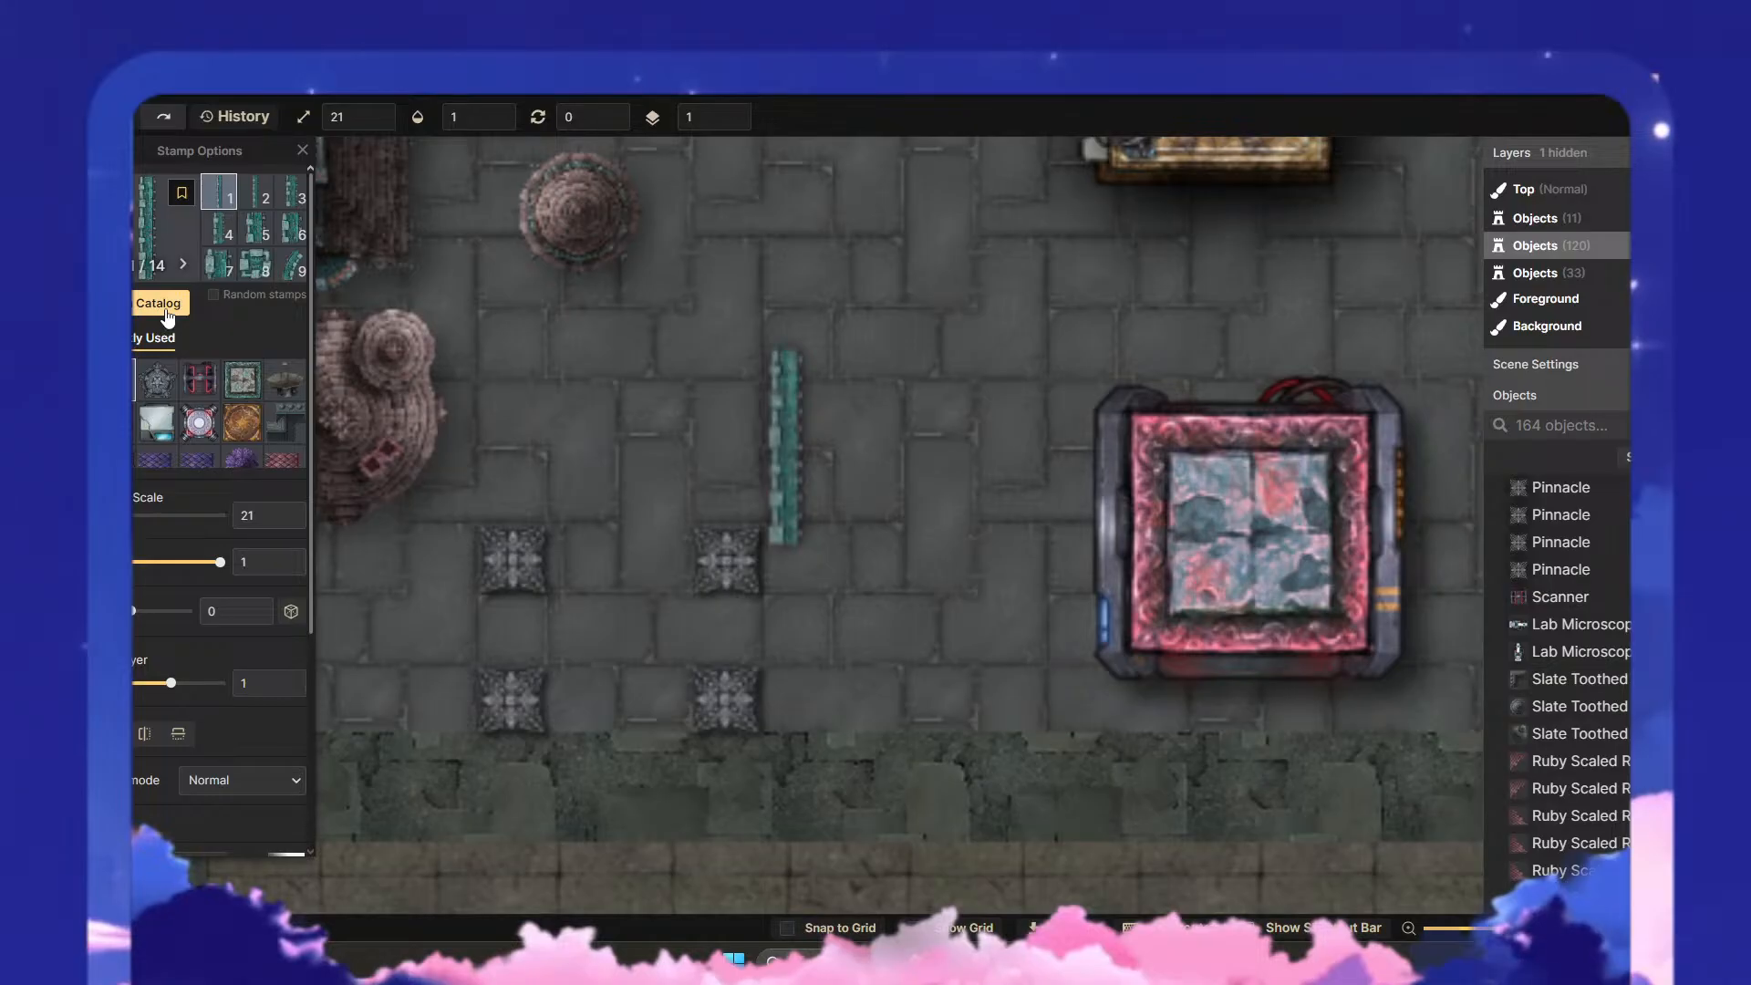
- Place the first variant of the teal columned stamp from Gothic: Horror Castle vertically over both the eastern and western pairs of Pinnacles
left_click(160, 306)
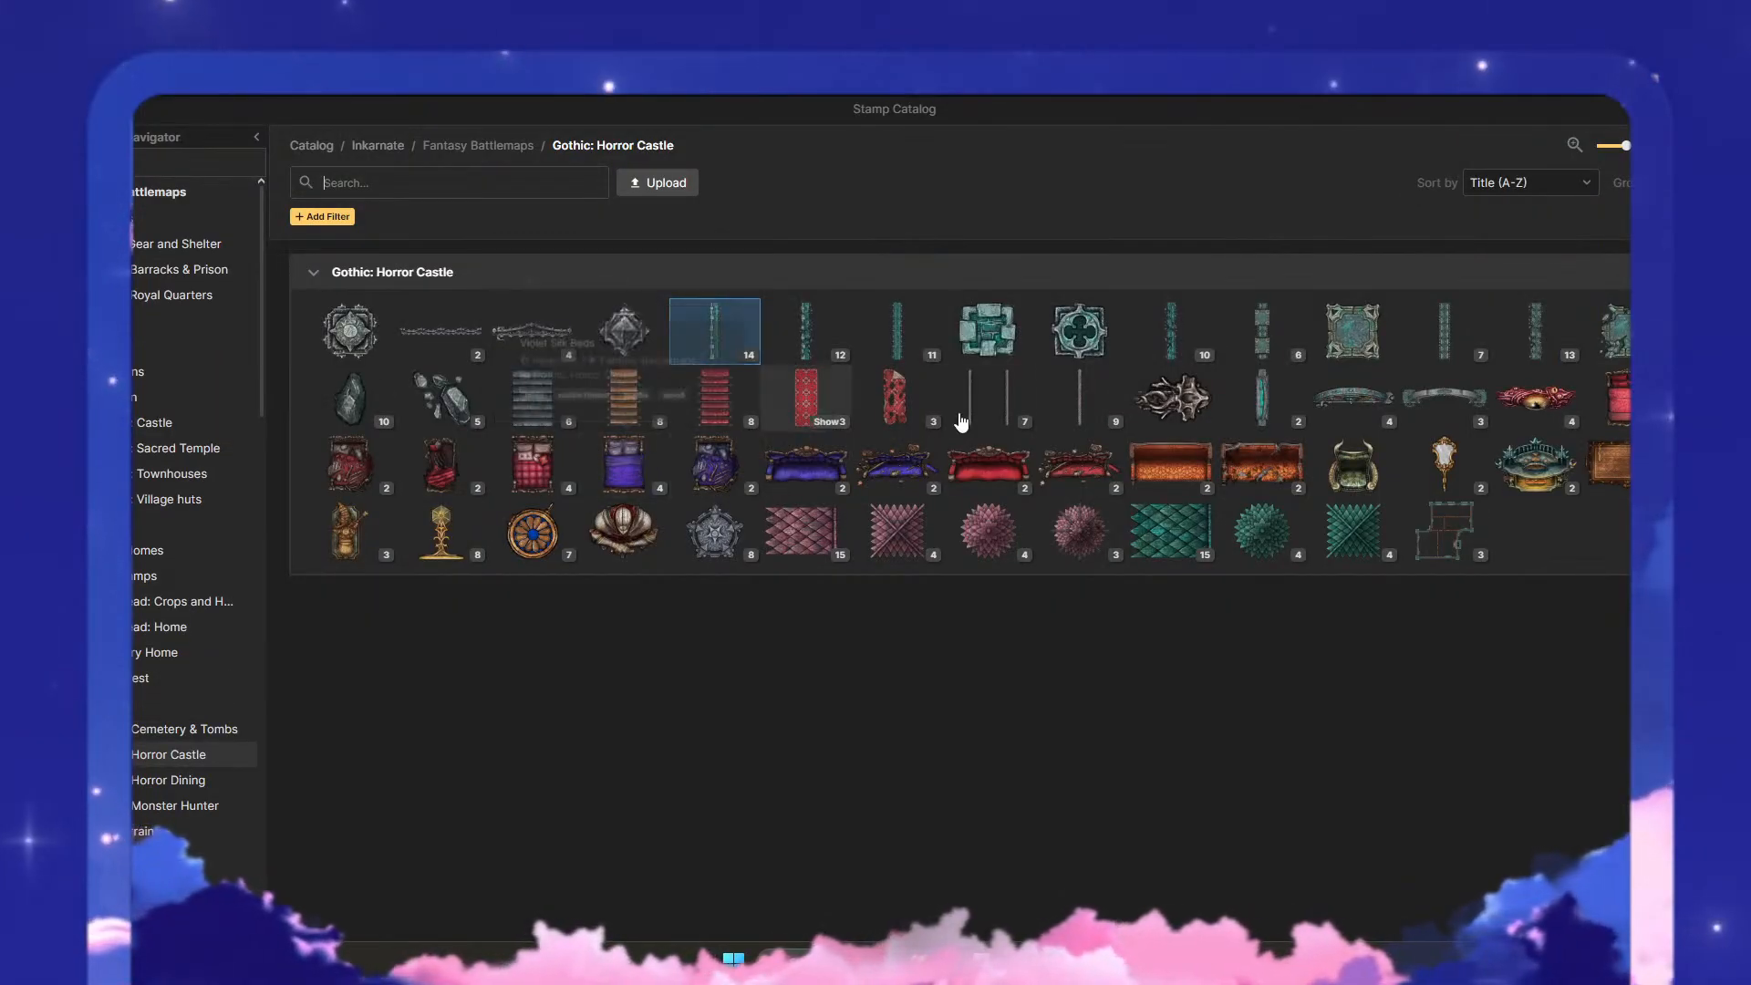
left_click(1261, 349)
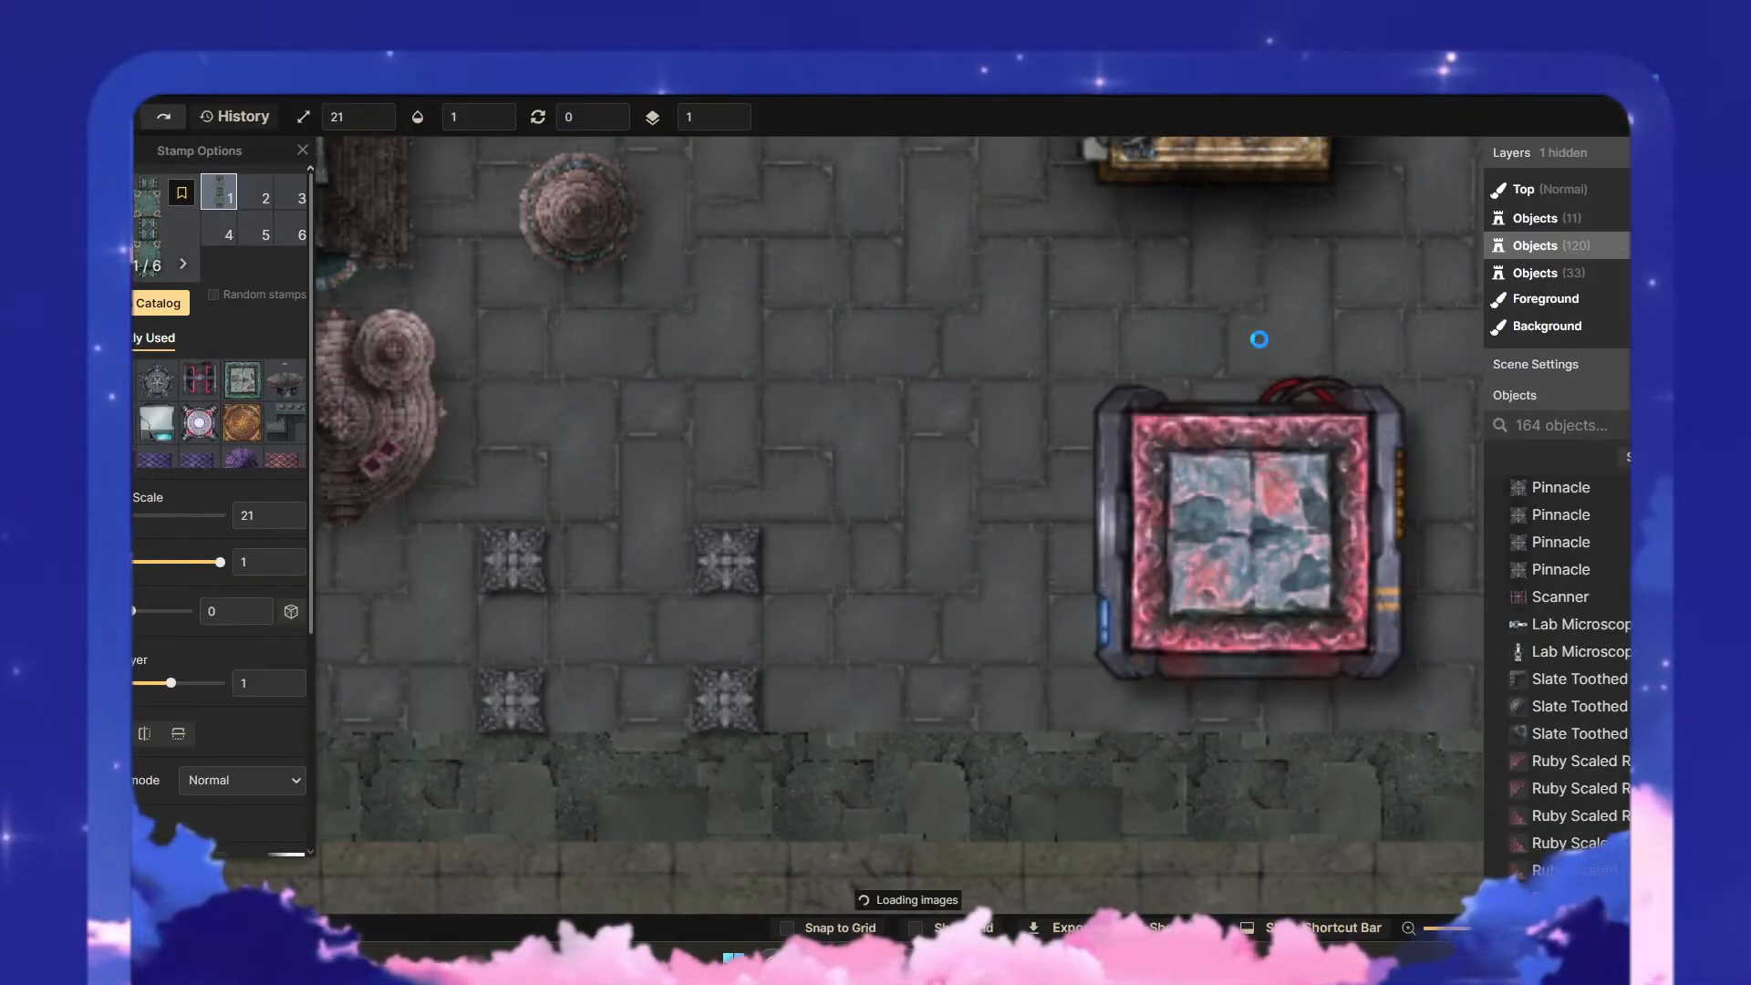
left_click(725, 633)
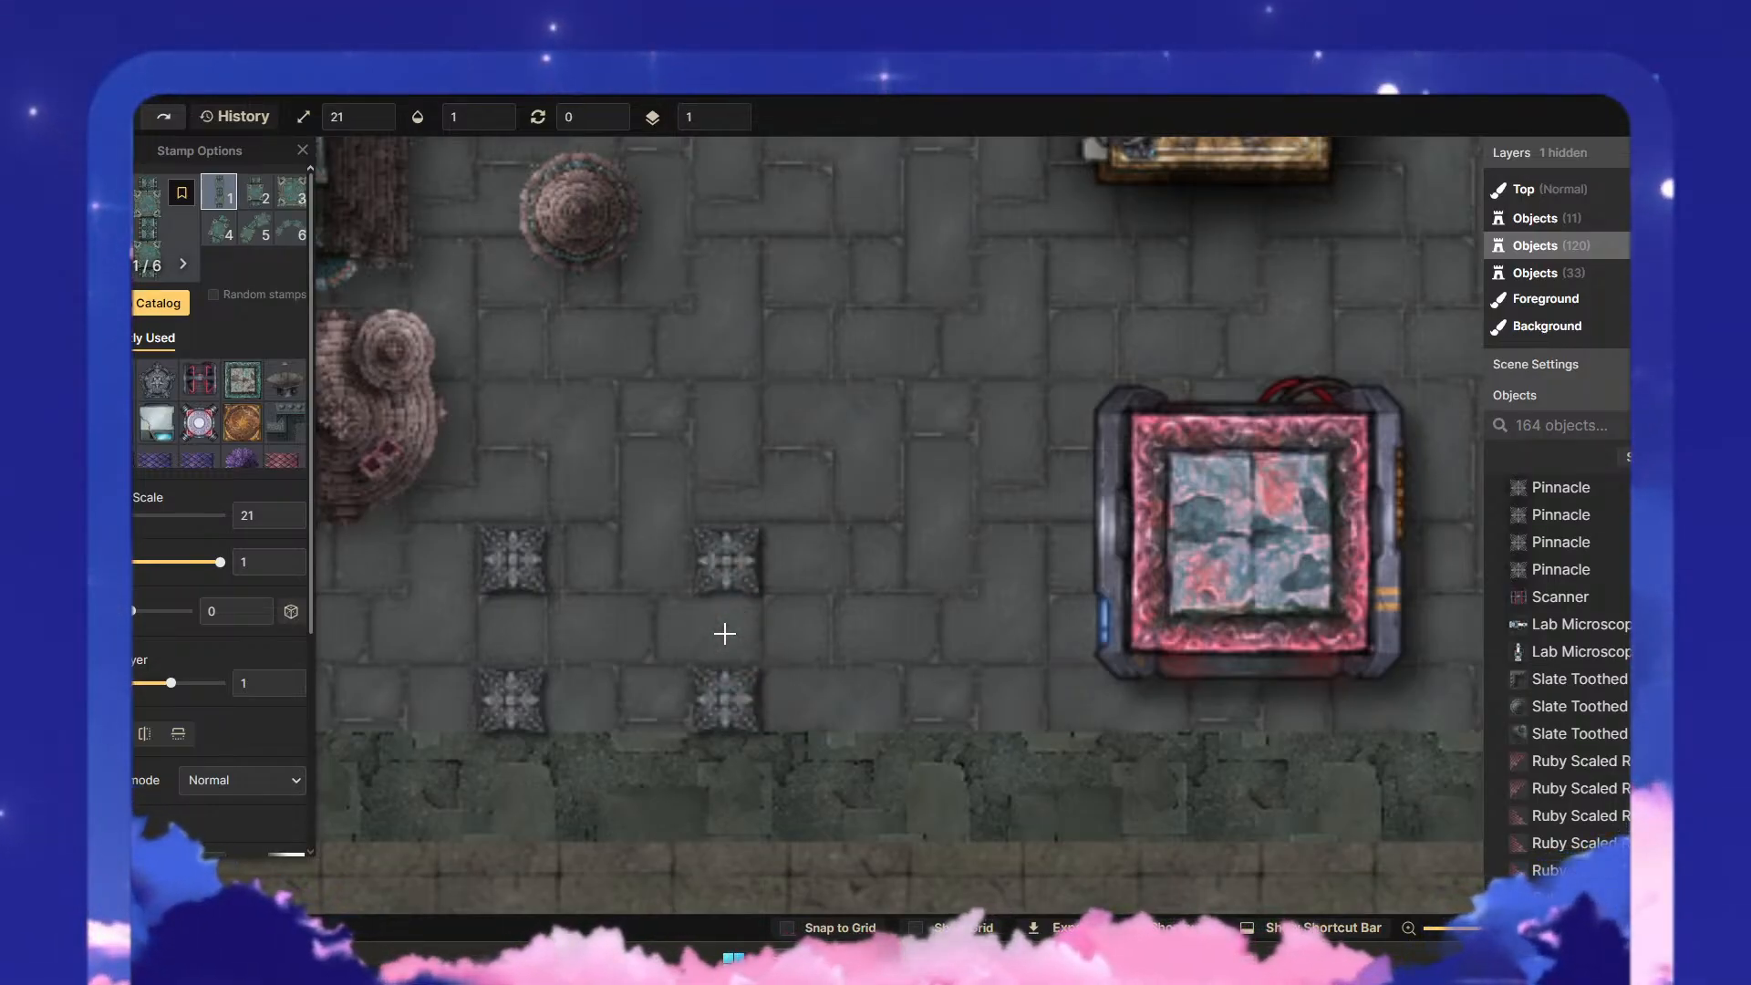
left_click(510, 630)
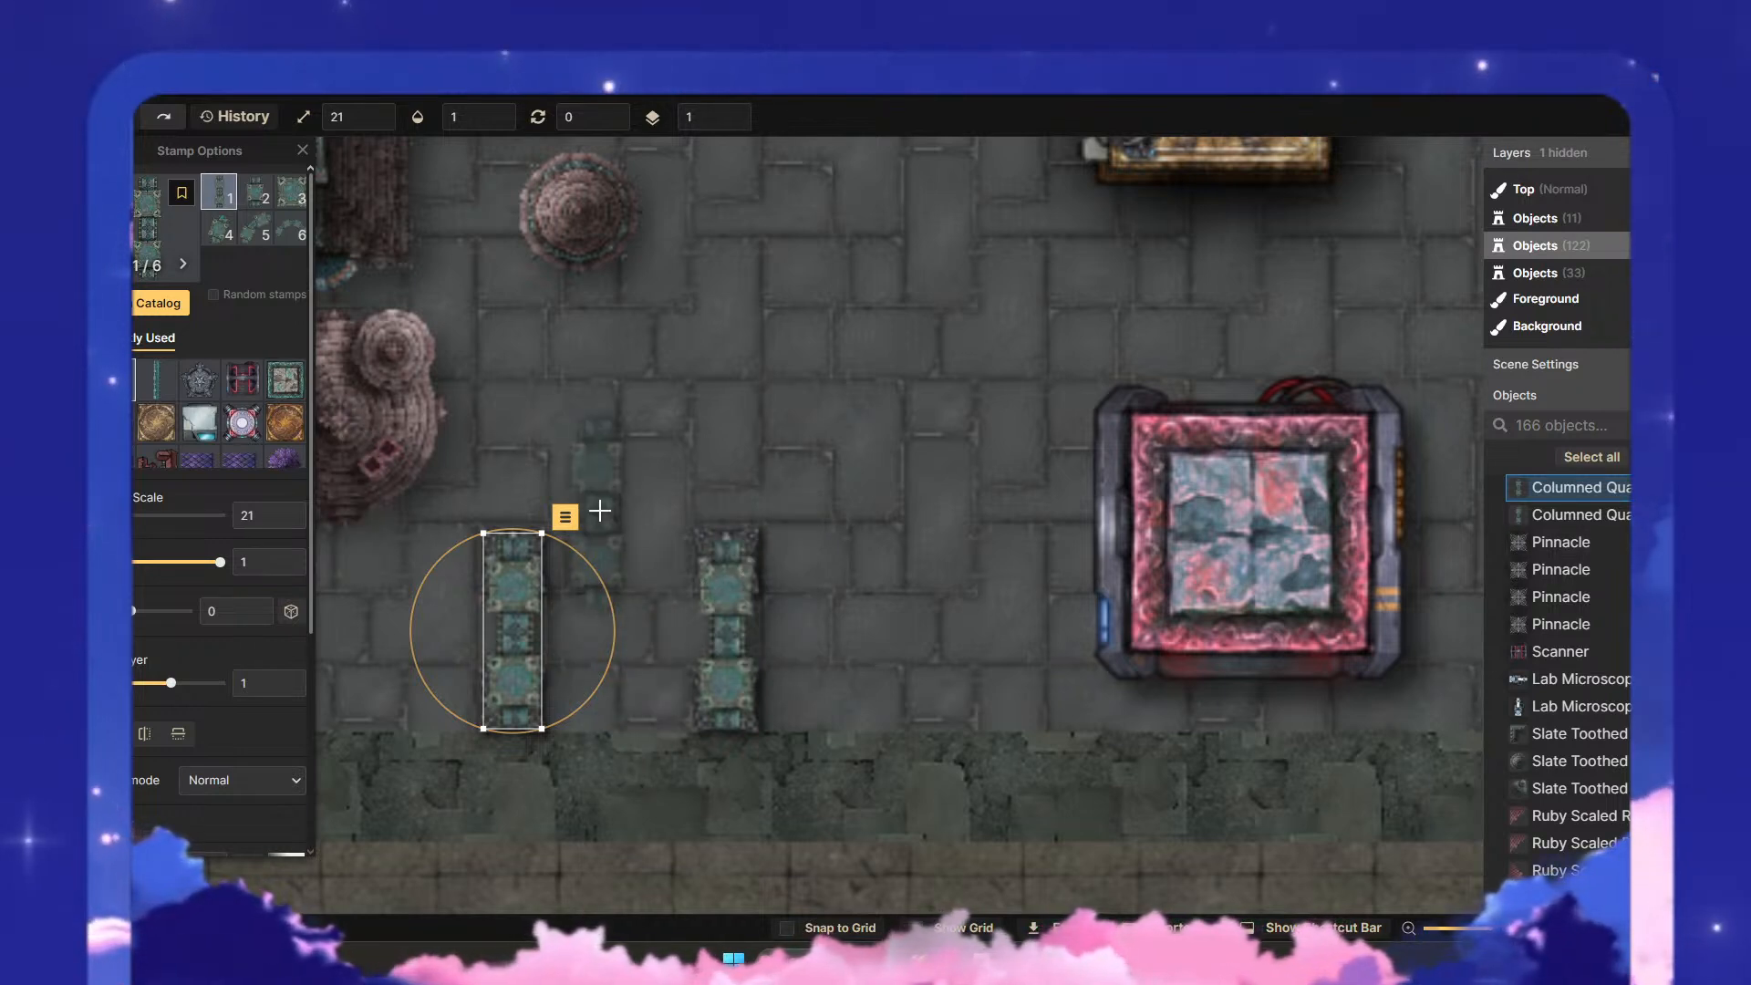
- Place a third columned piece between and above the two vertical ones and set its rotation to 90
left_click(638, 506)
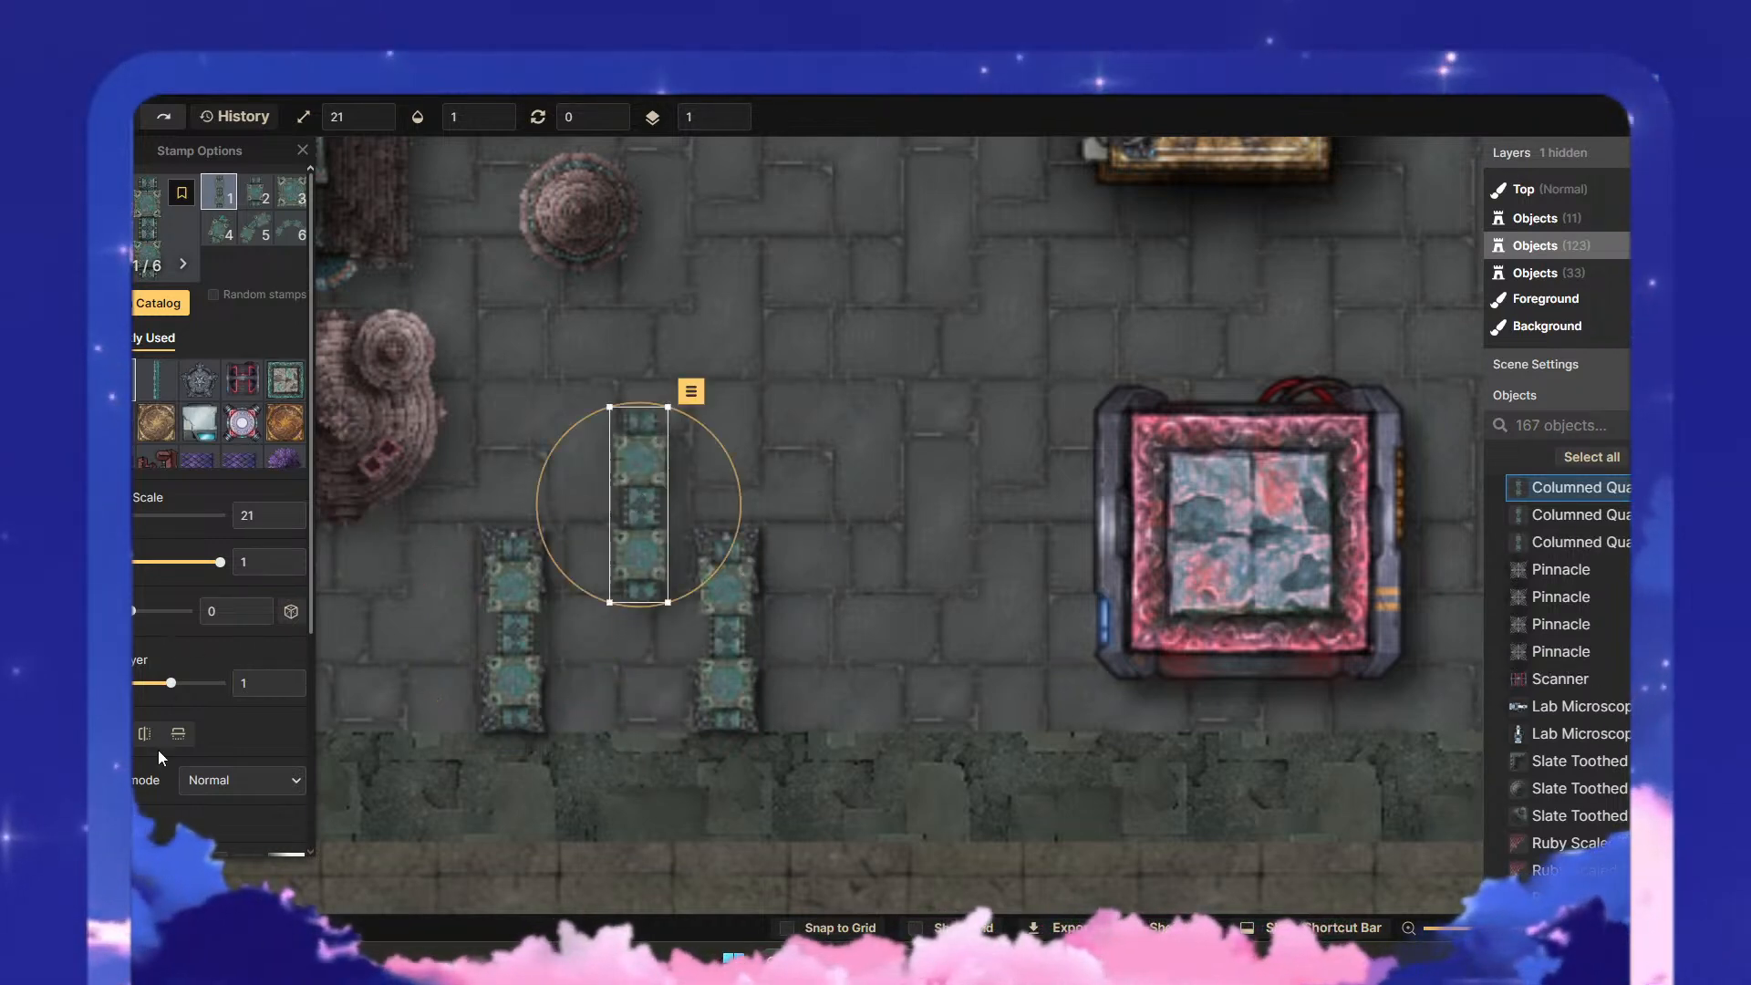
scroll(221, 725, "down", 2)
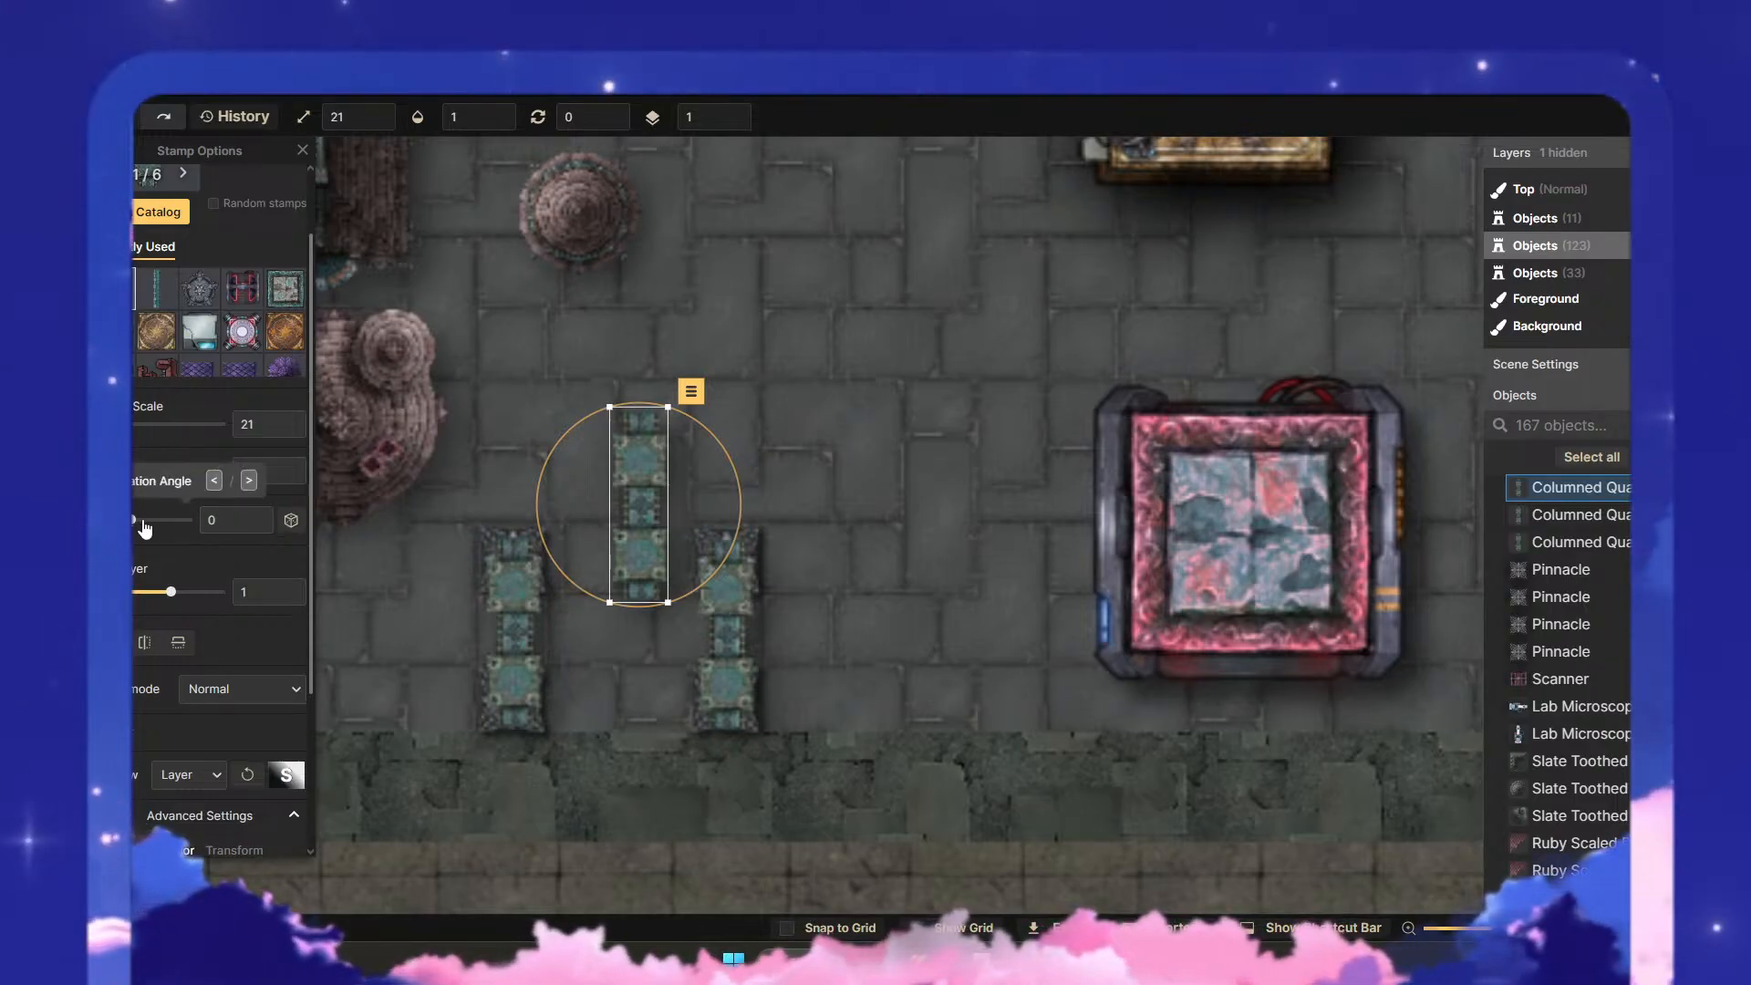
left_click_drag(137, 527, 145, 529)
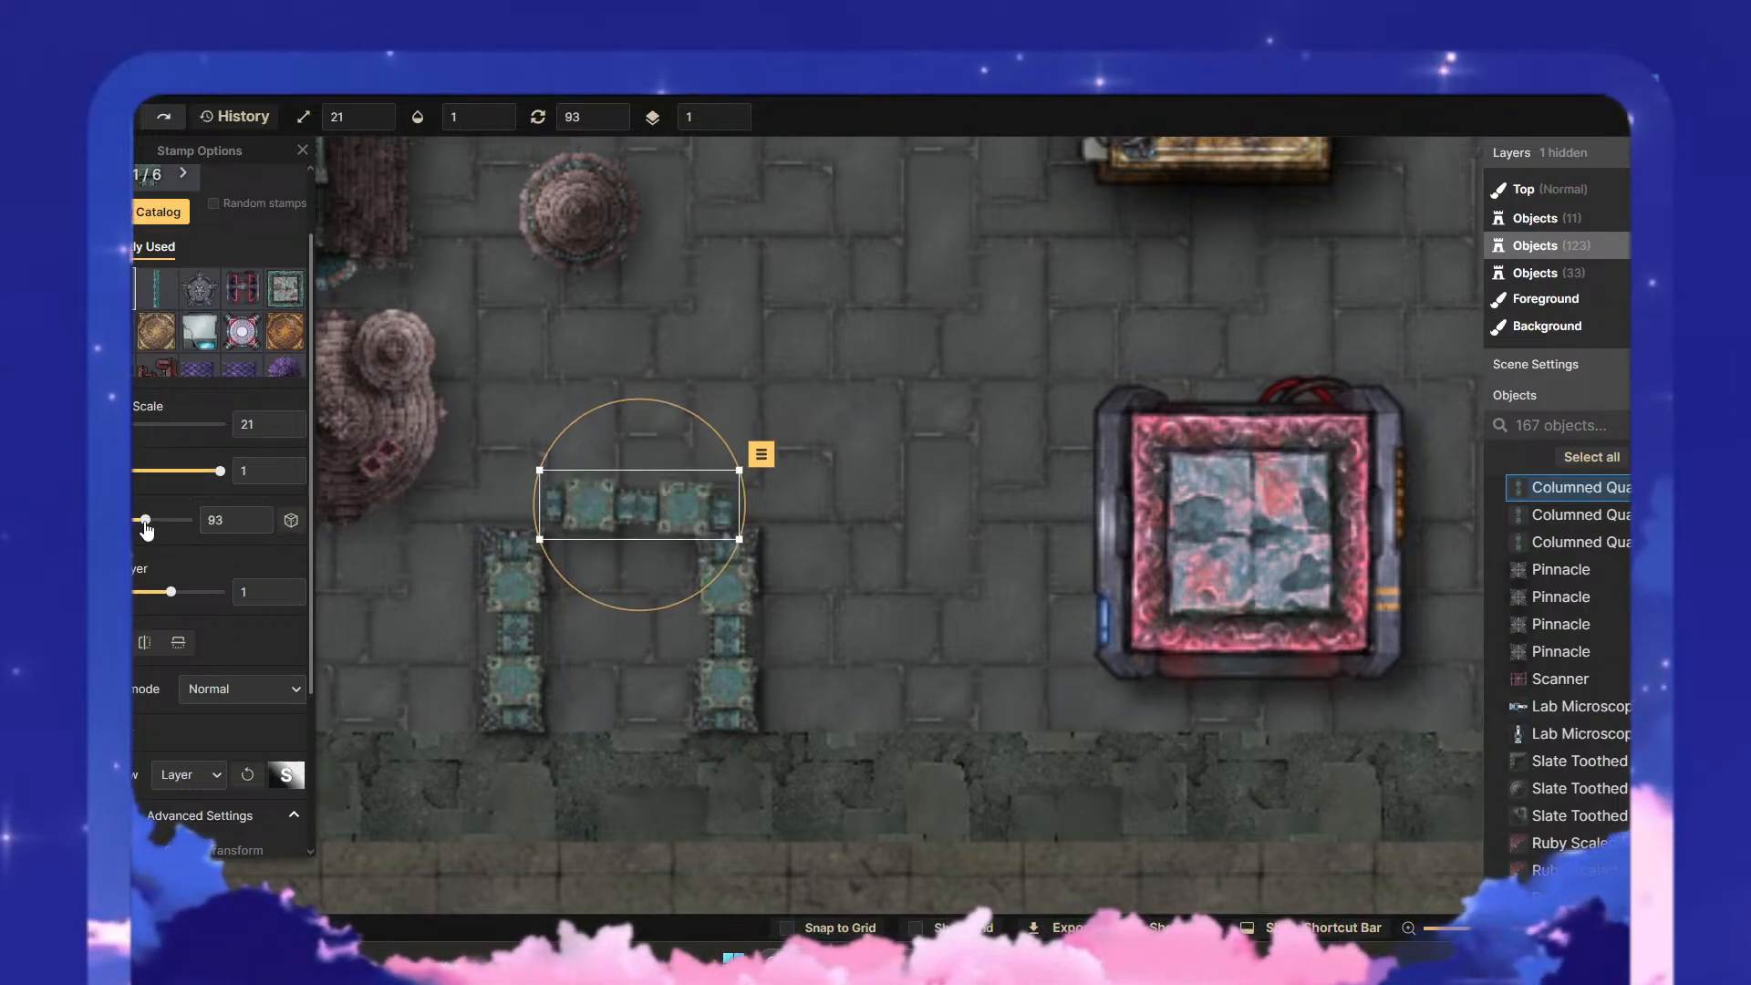
left_click(257, 527)
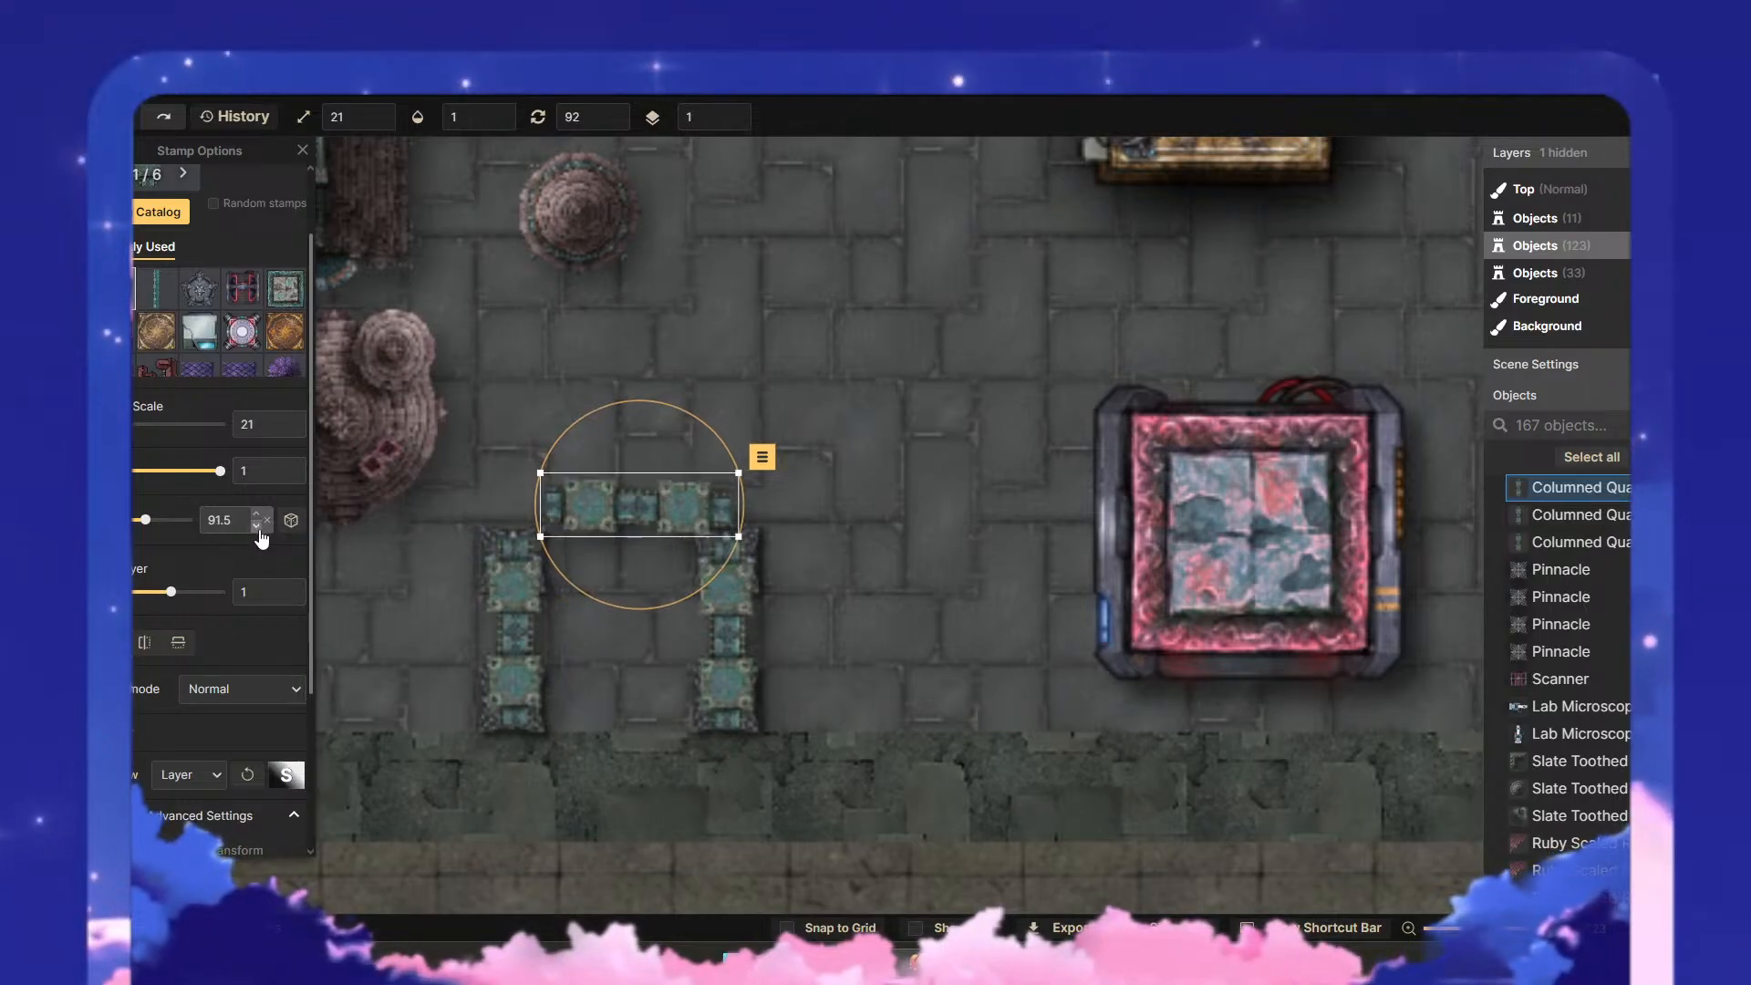
left_click(266, 527)
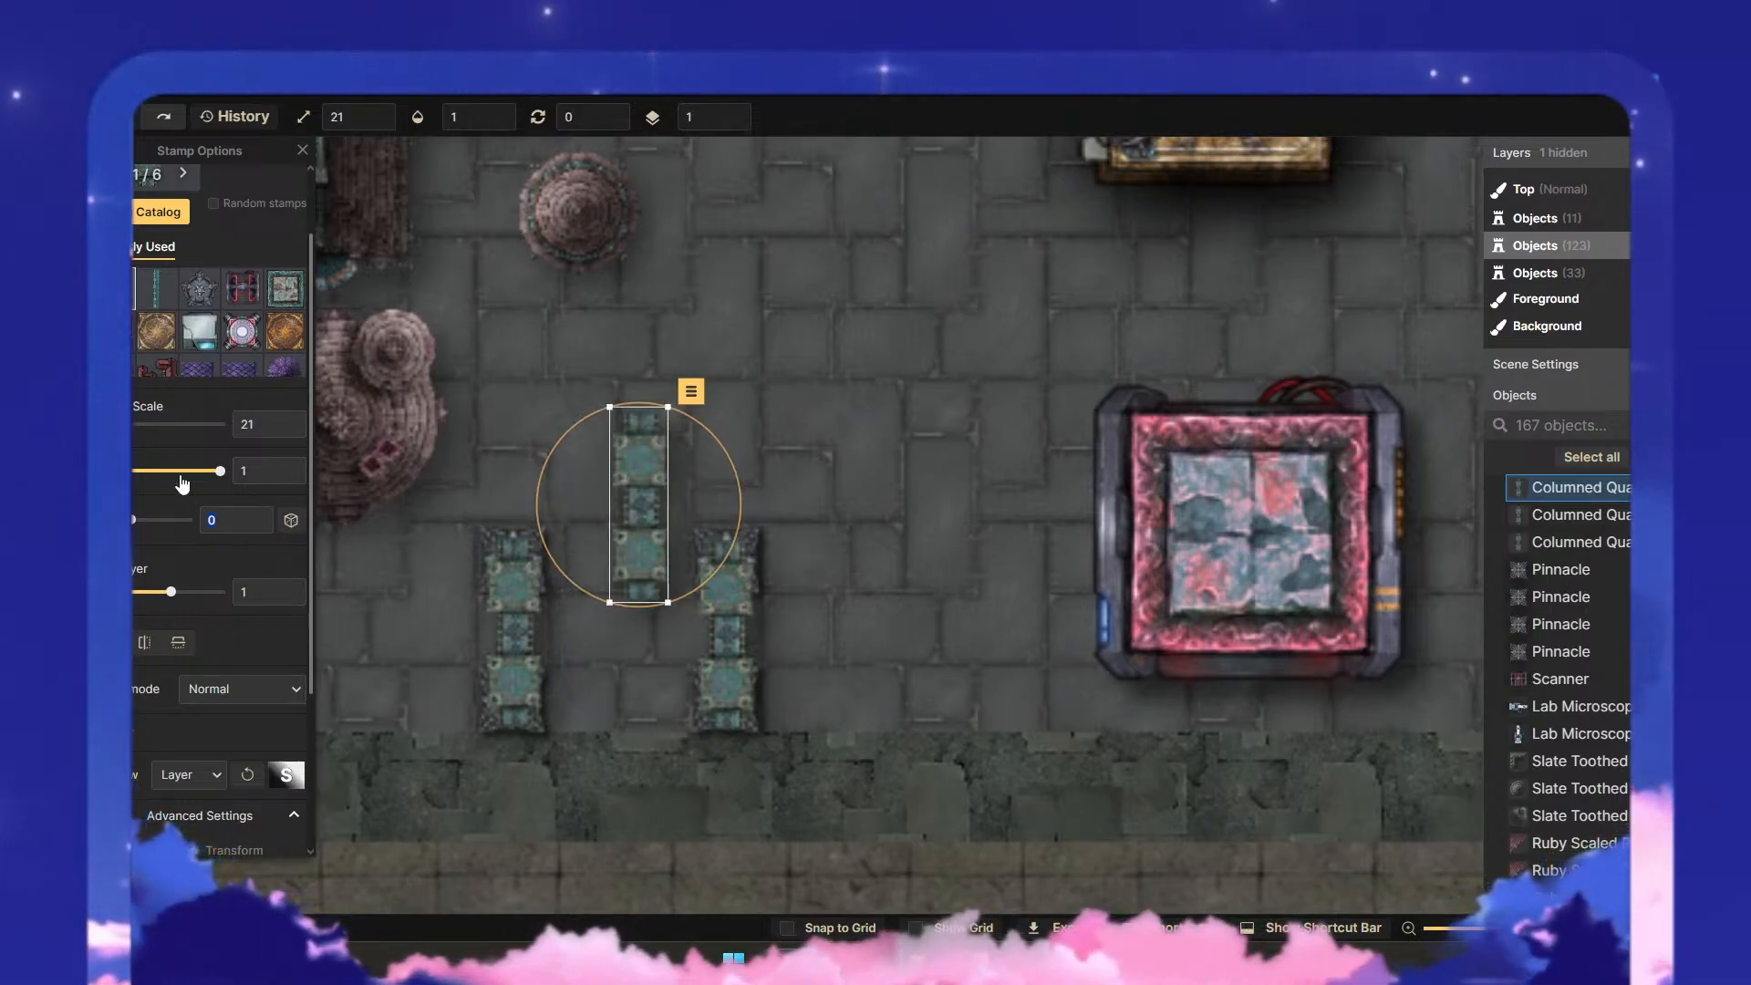
type("90")
- Place another columned piece rotated 90 and move it between the two lower Pinnacles
left_click(958, 537)
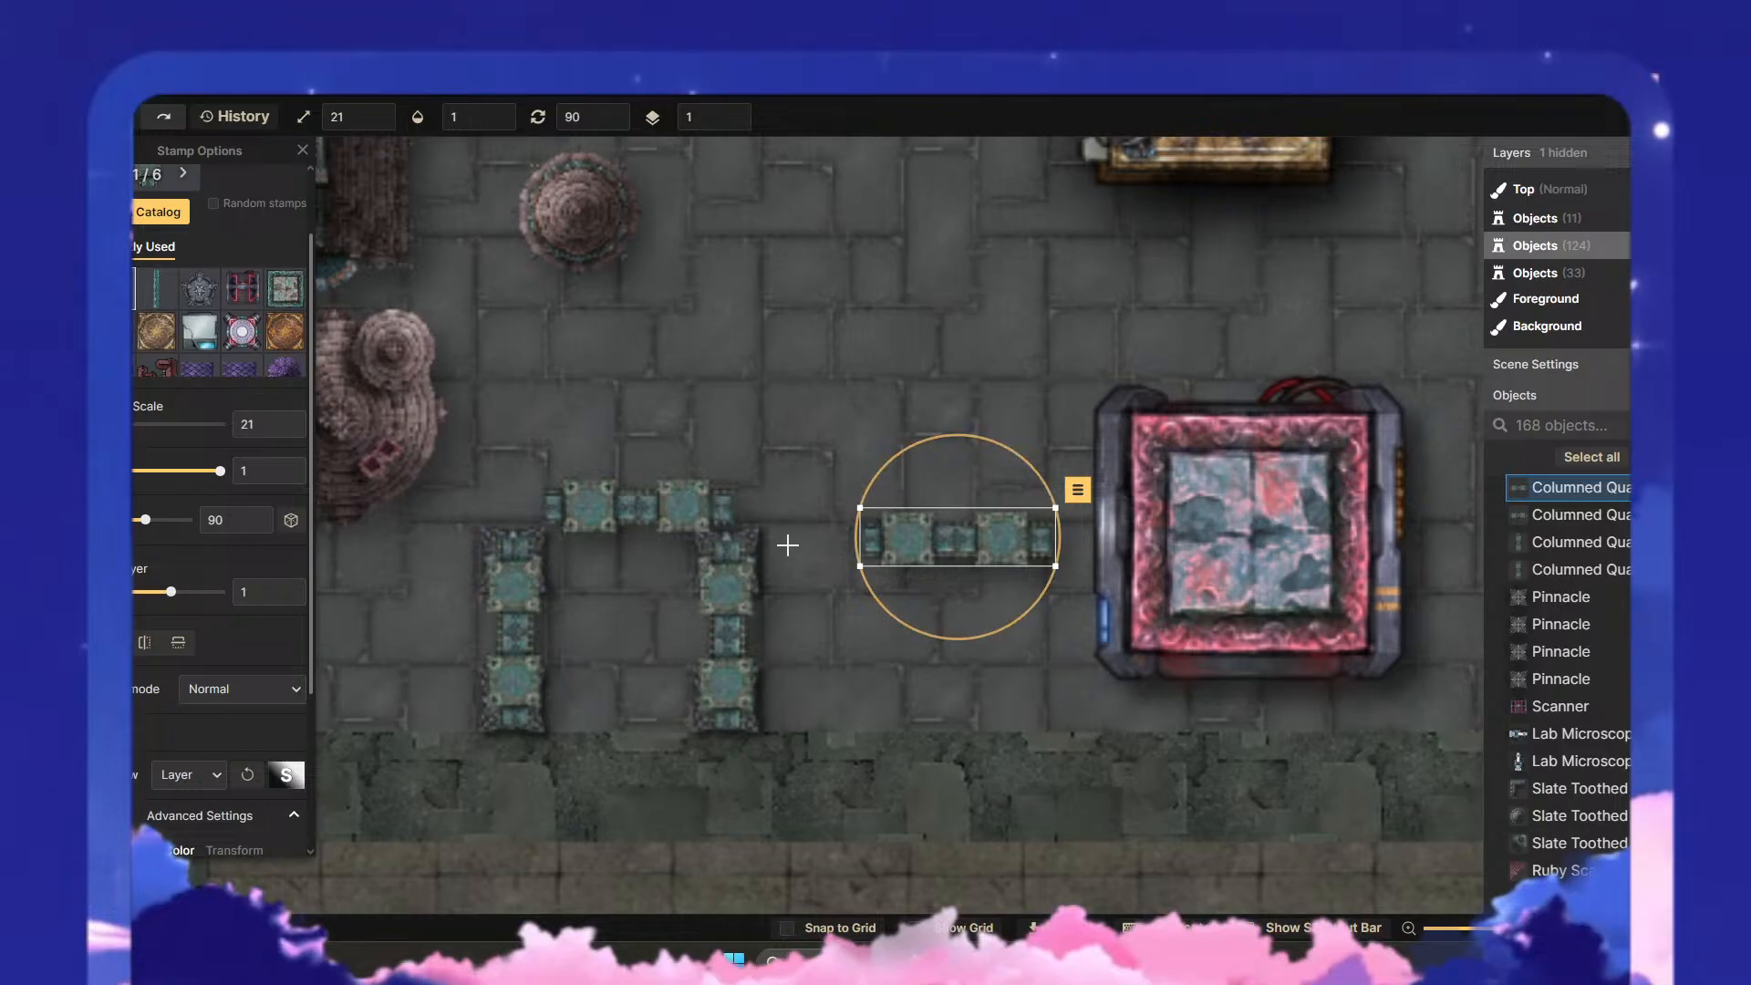
scroll(219, 502, "down", 3)
left_click_drag(985, 527, 638, 692)
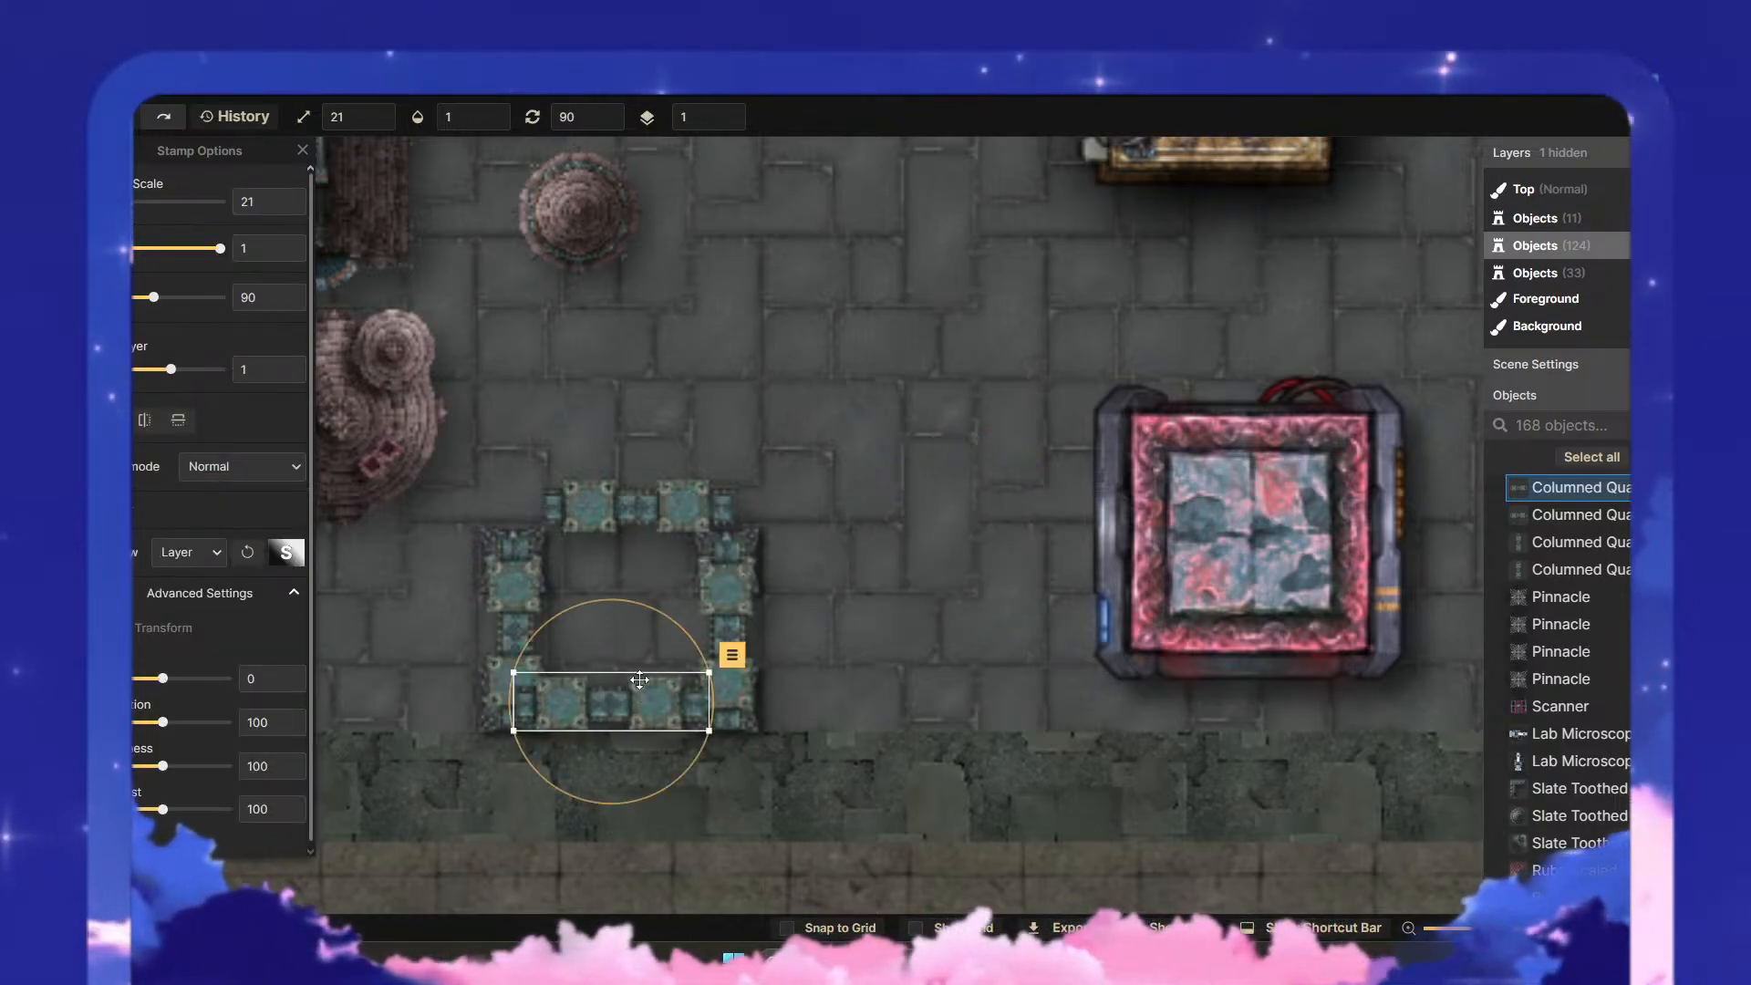
- Shift the upper, eastern and western columned pieces away from the Pinnacles, raising the upper one and moving the eastern one well outward
left_click(649, 547)
left_click_drag(627, 532, 665, 457)
left_click(857, 589)
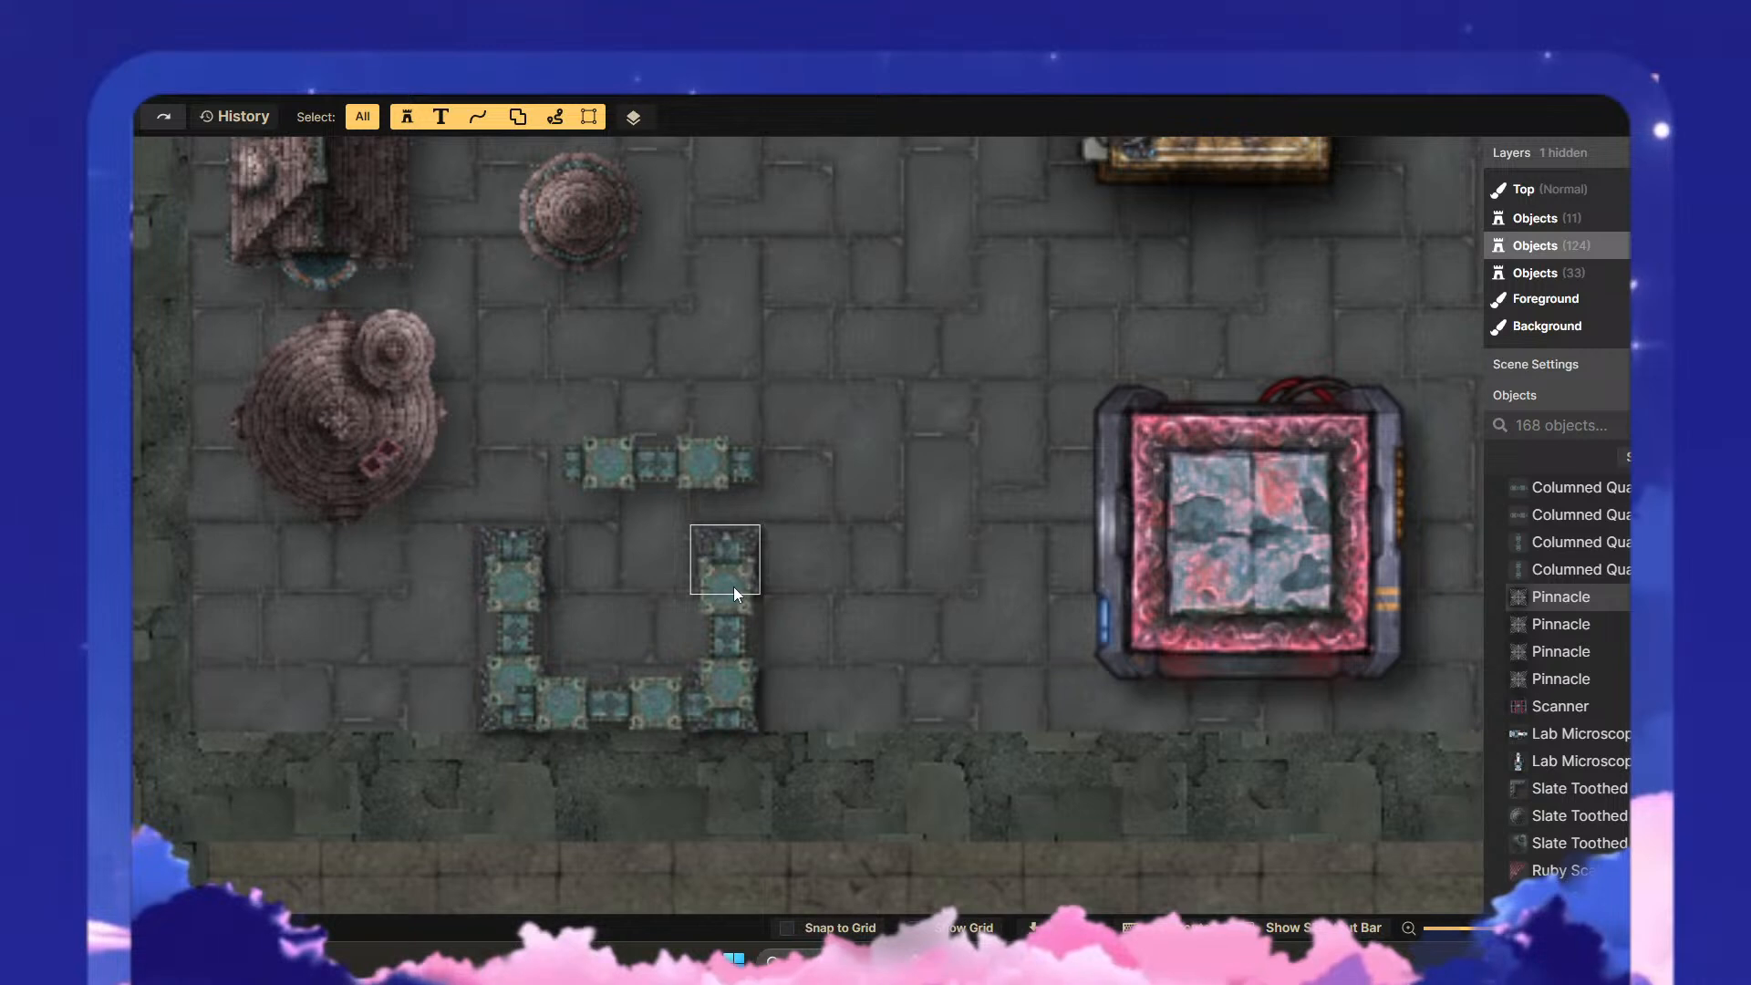
left_click(749, 586)
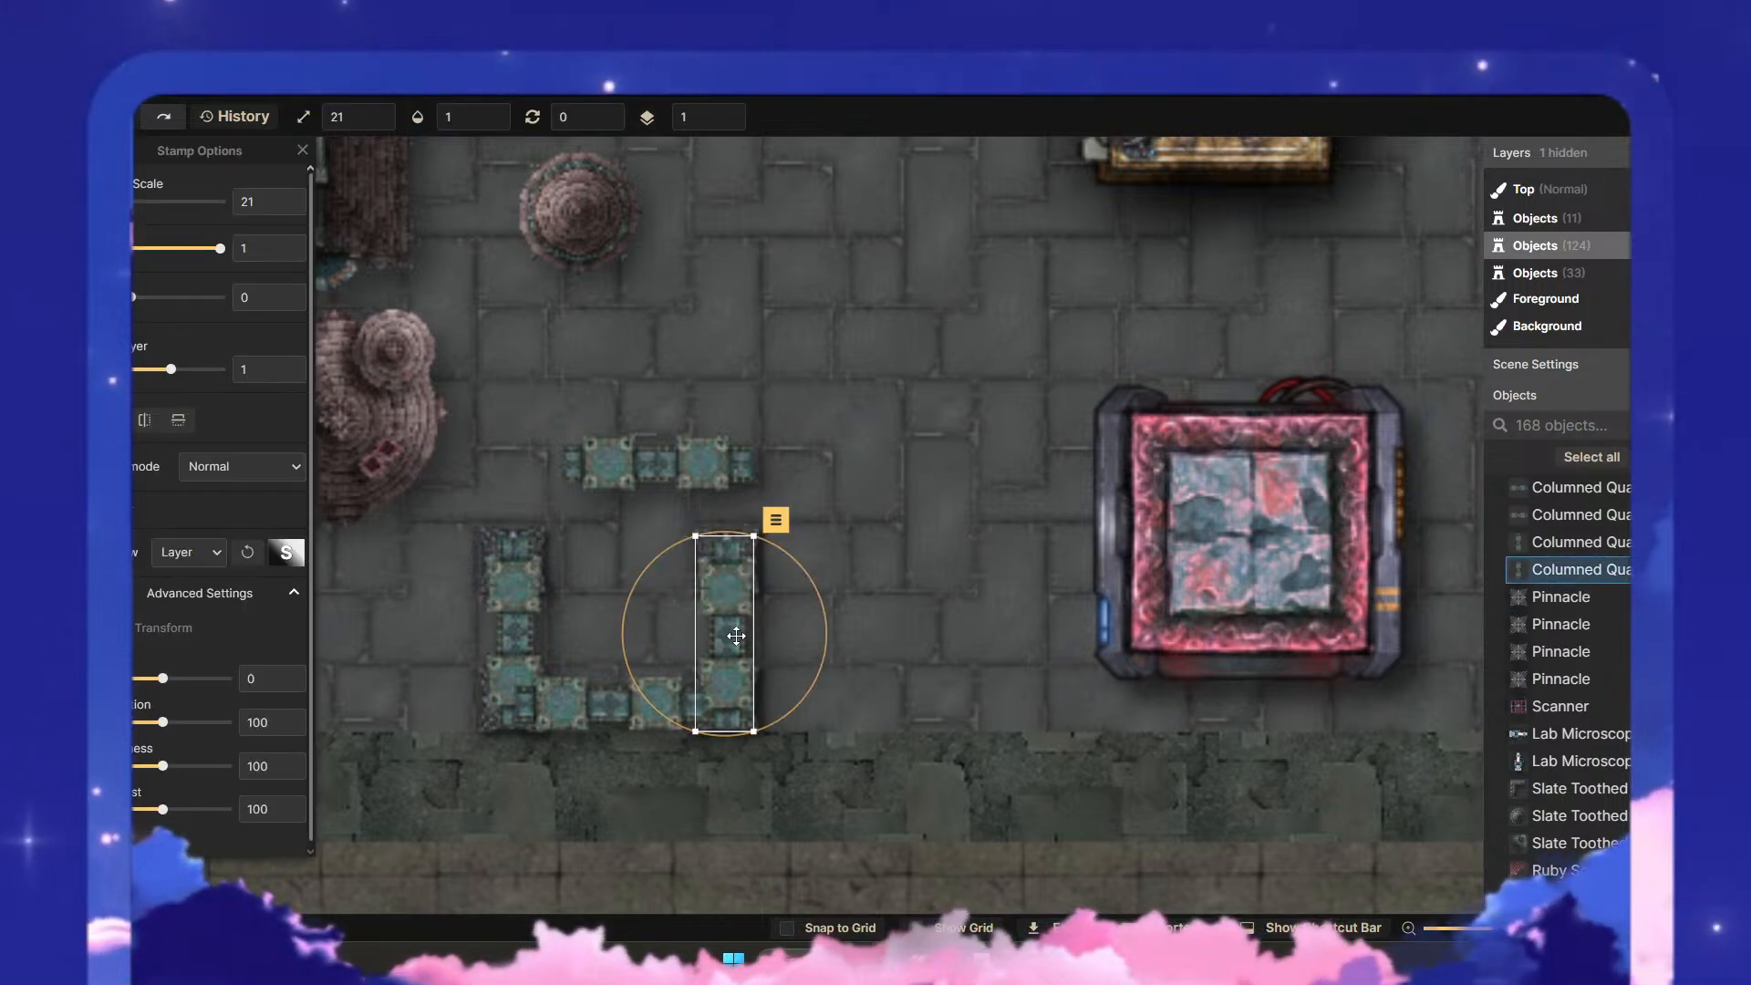
left_click_drag(736, 636, 862, 658)
key("Escape")
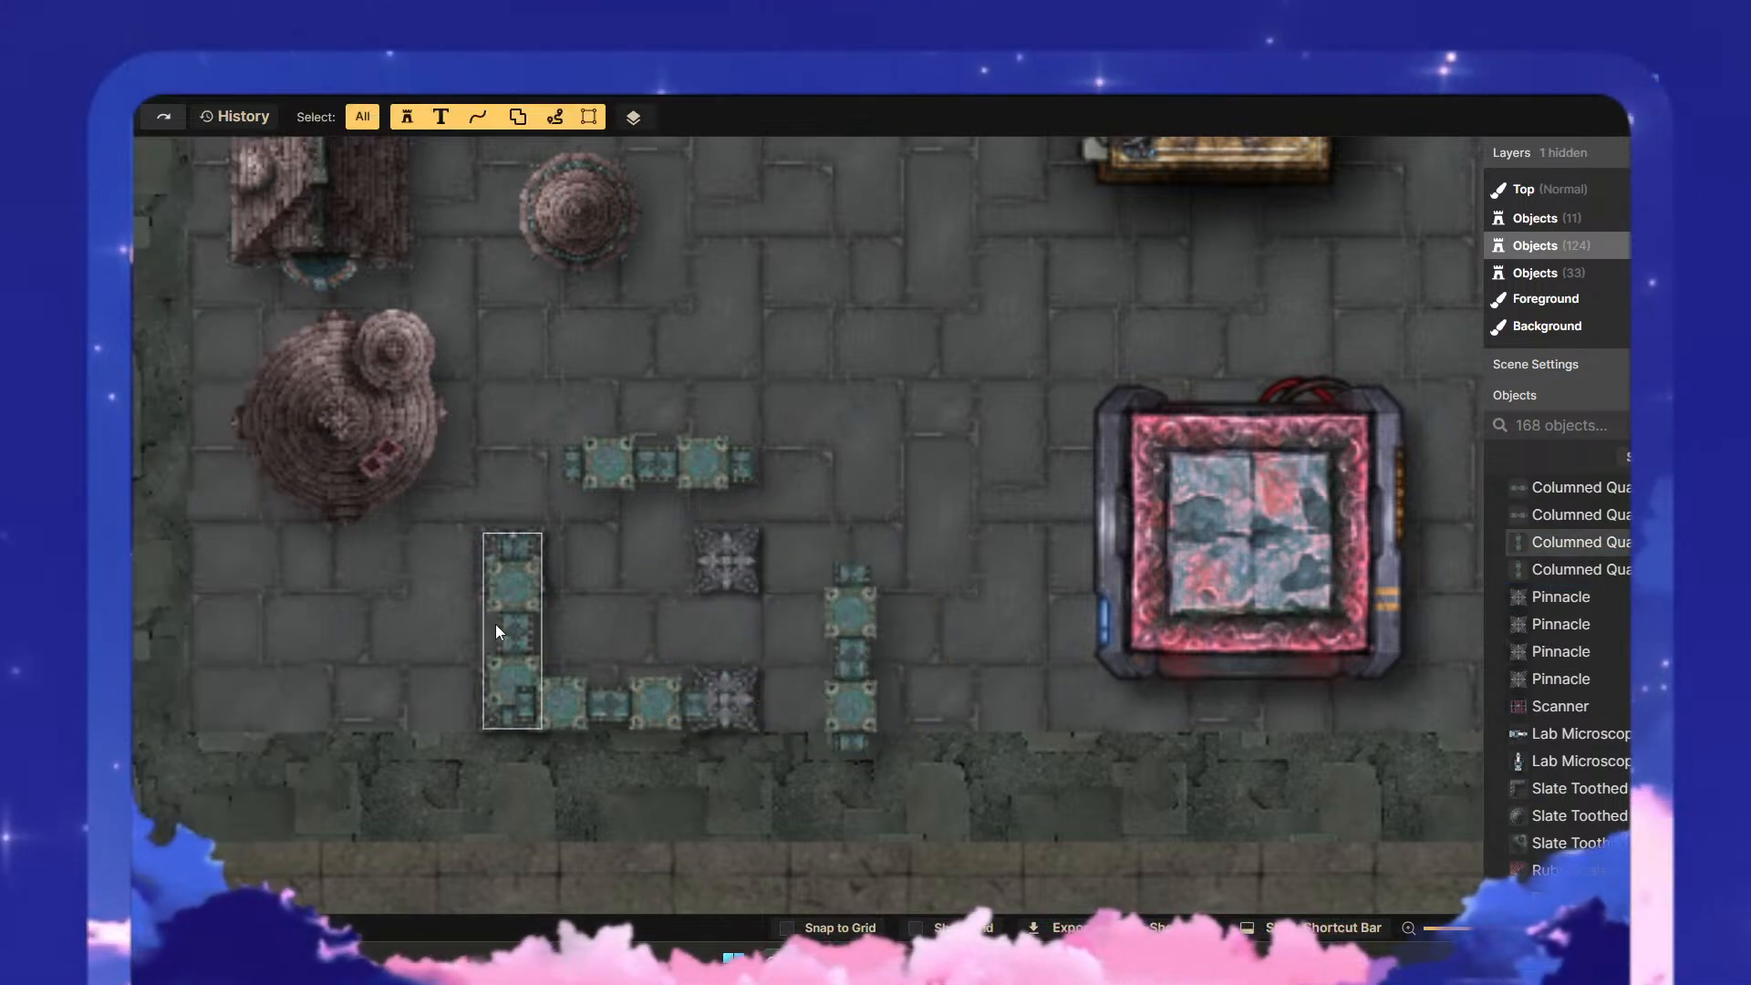
left_click(495, 629)
left_click_drag(521, 624, 552, 570)
- Bring the eastern and lower columned pieces into line with the others so the four form a rectangular frame with open corners
scroll(626, 591, "up", 2)
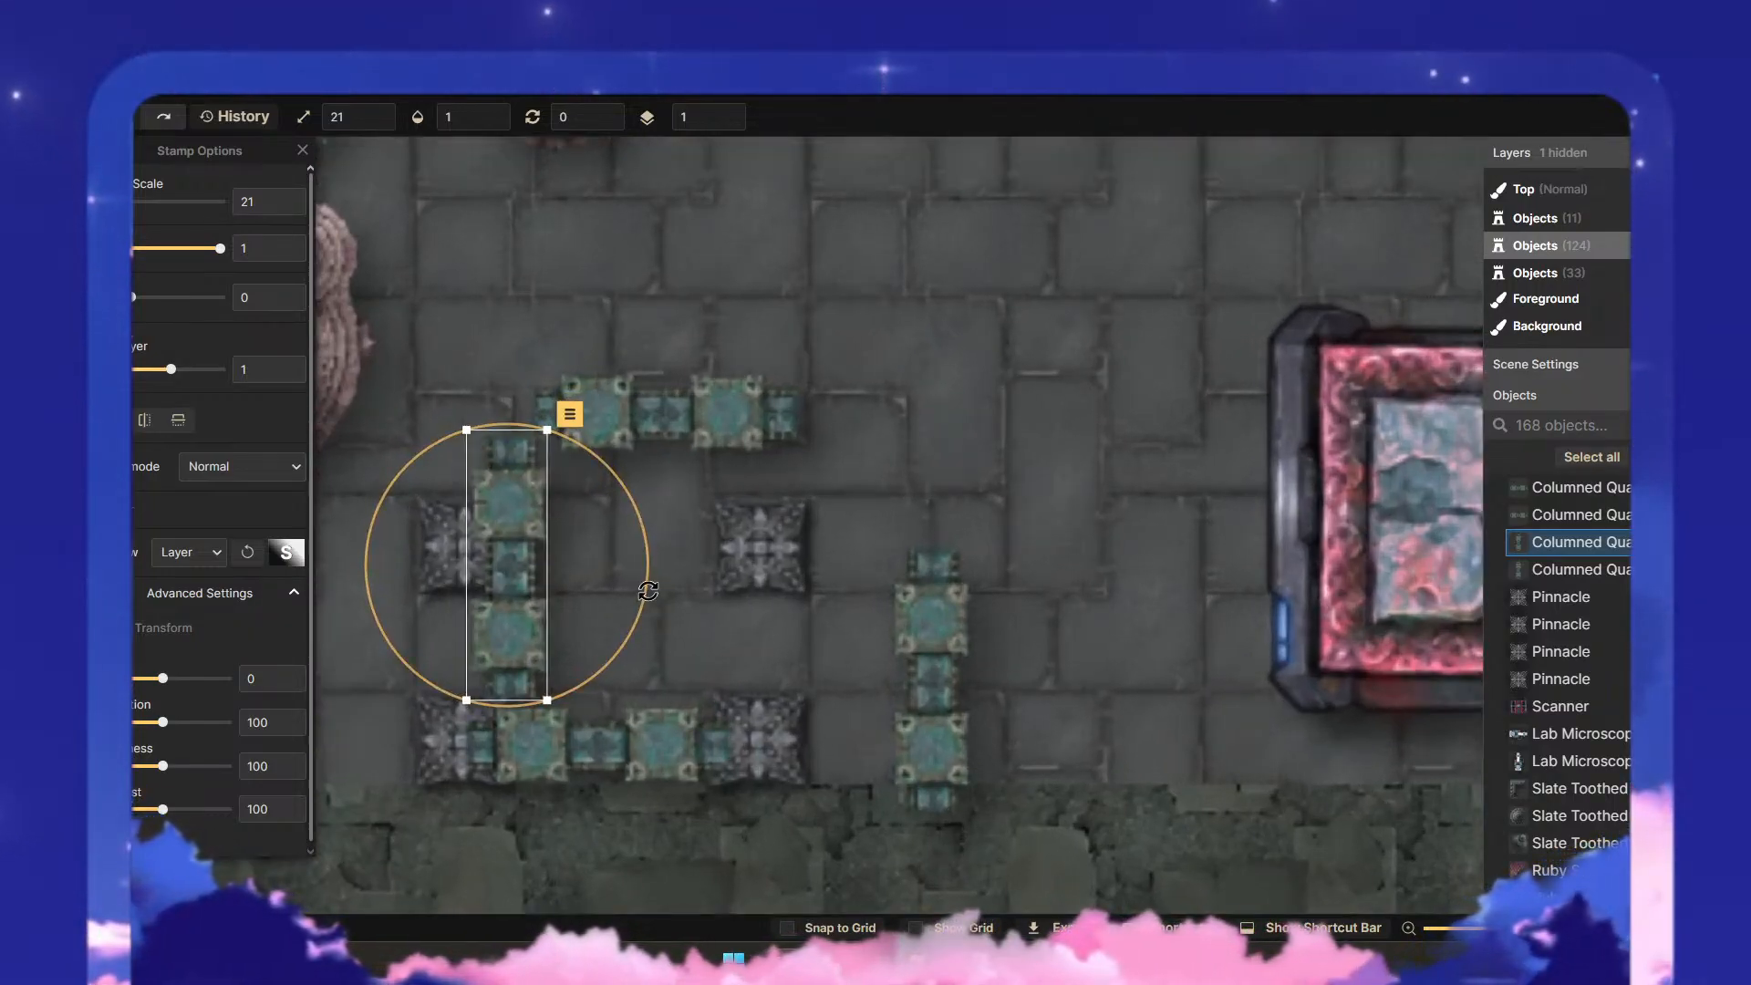
left_click(956, 518)
left_click(531, 599)
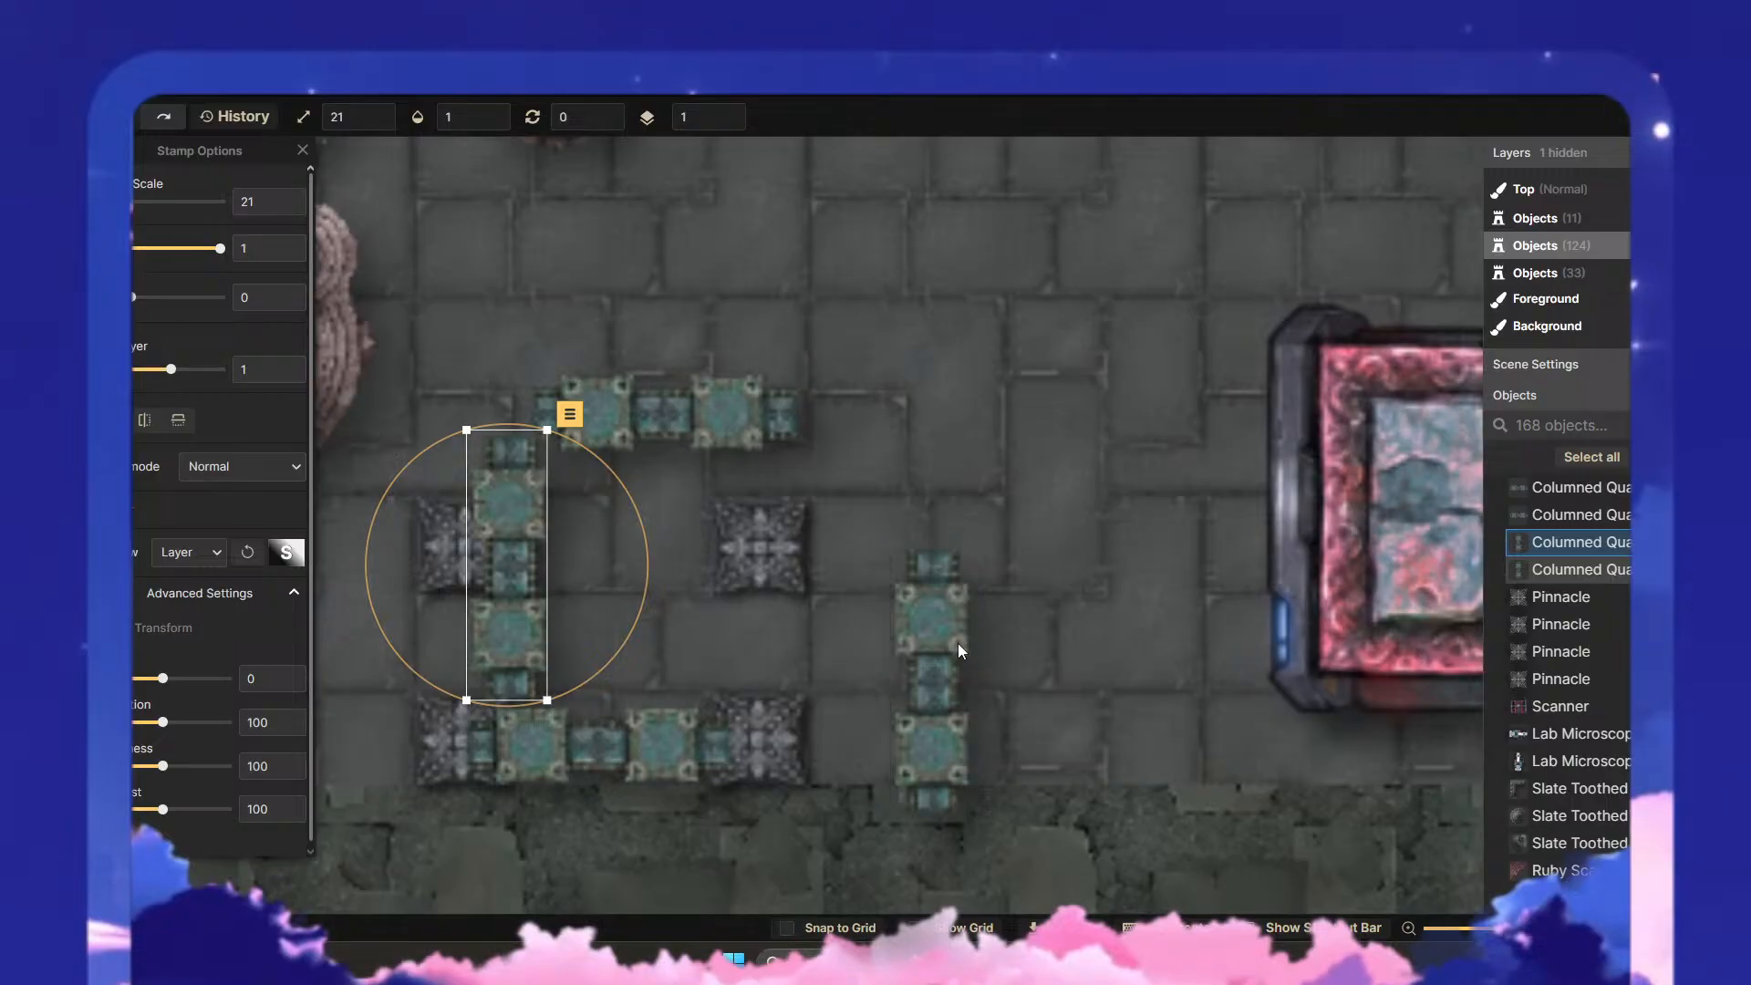
left_click_drag(958, 649, 838, 549)
left_click(1009, 676)
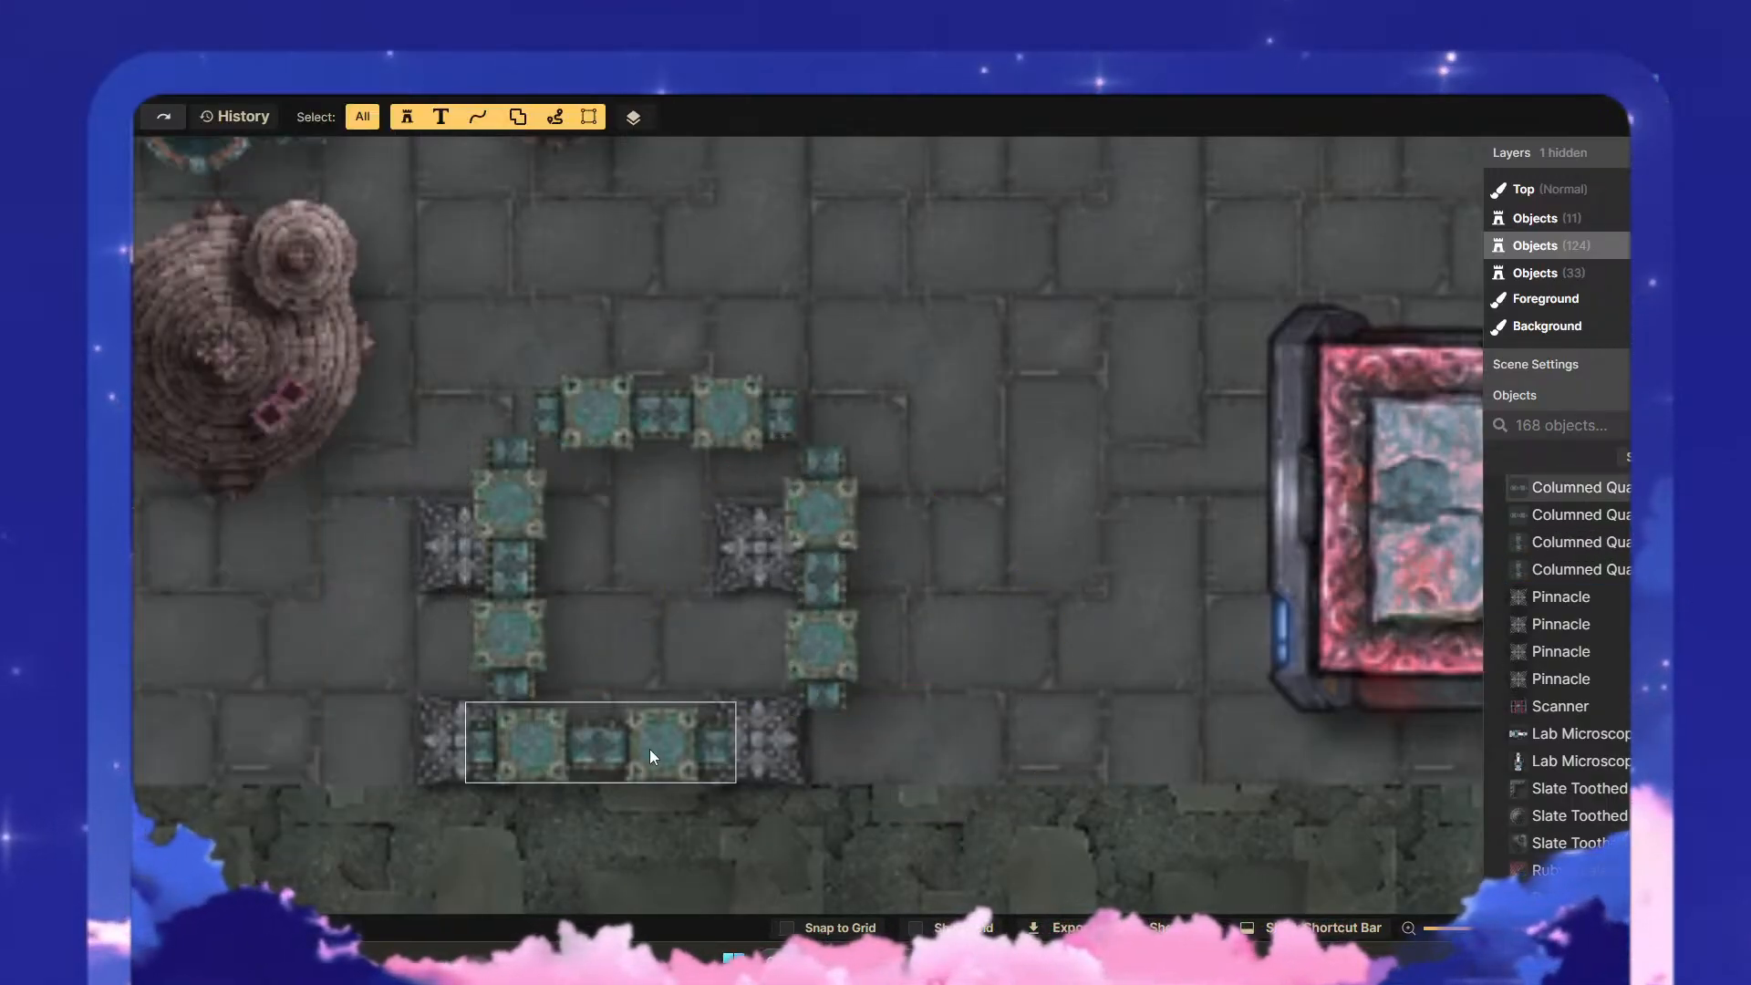
left_click_drag(650, 755, 698, 734)
left_click(934, 803)
- Move all four Pinnacles outside the columned frame, two to its east and two to its west
left_click(799, 769)
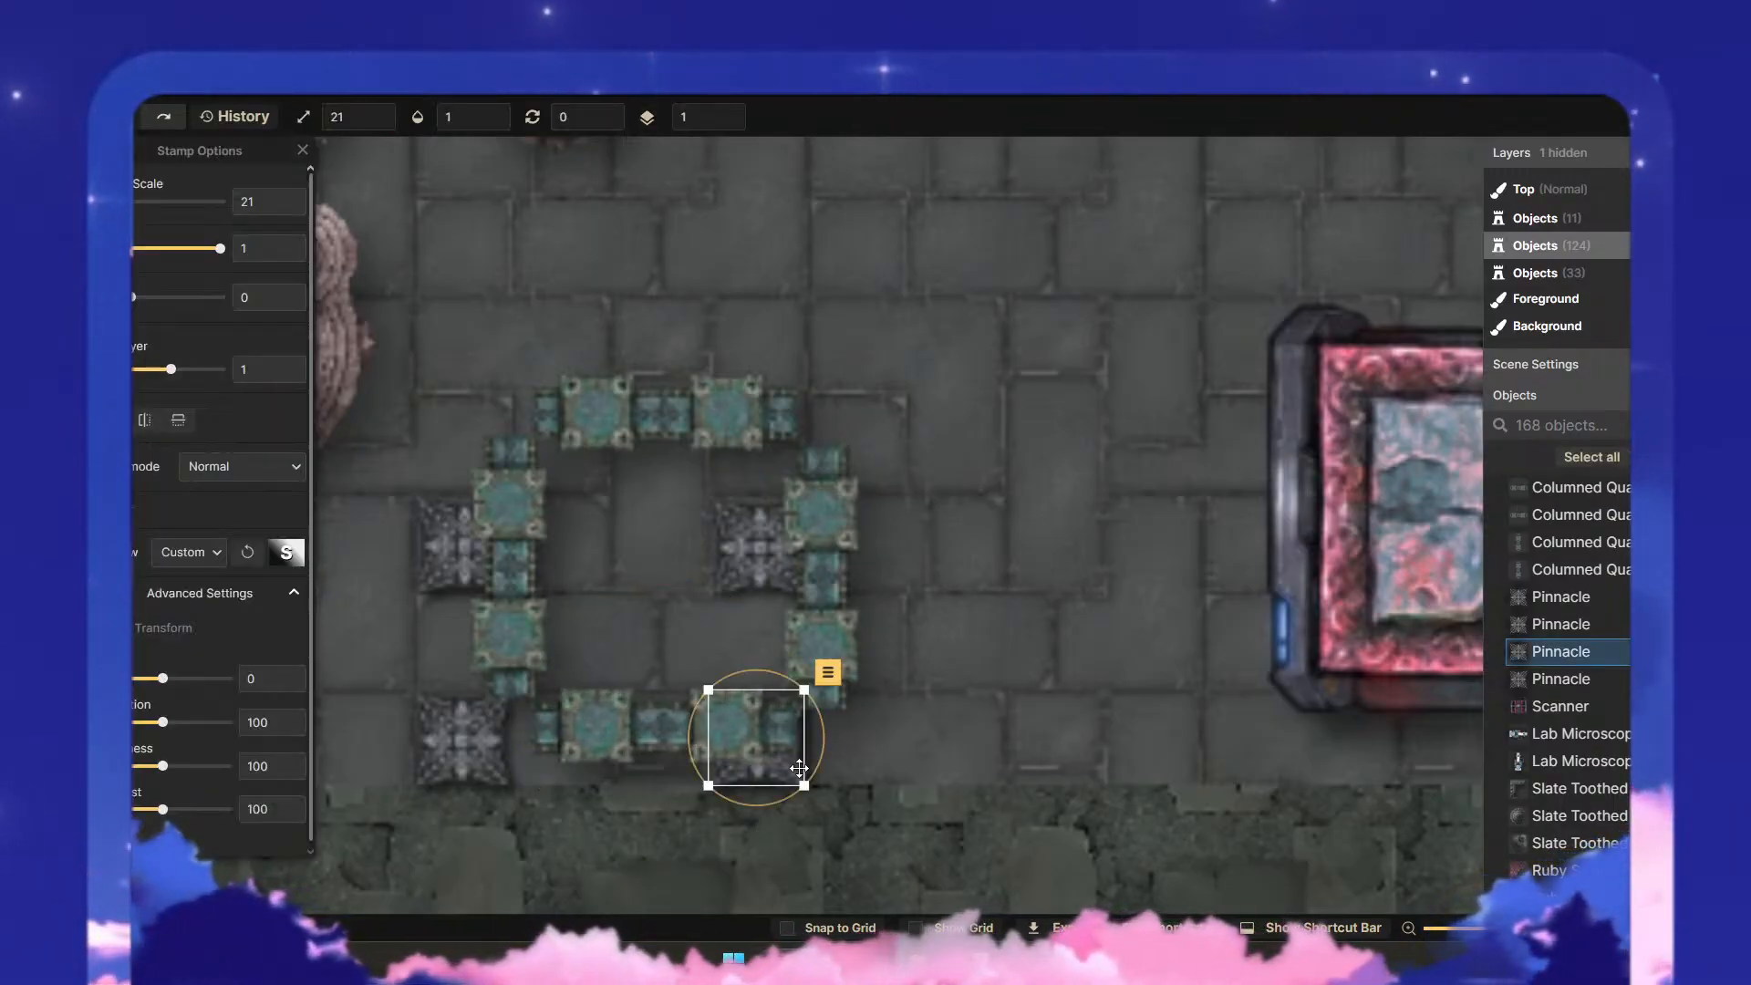
left_click_drag(798, 769, 960, 823)
left_click(988, 813)
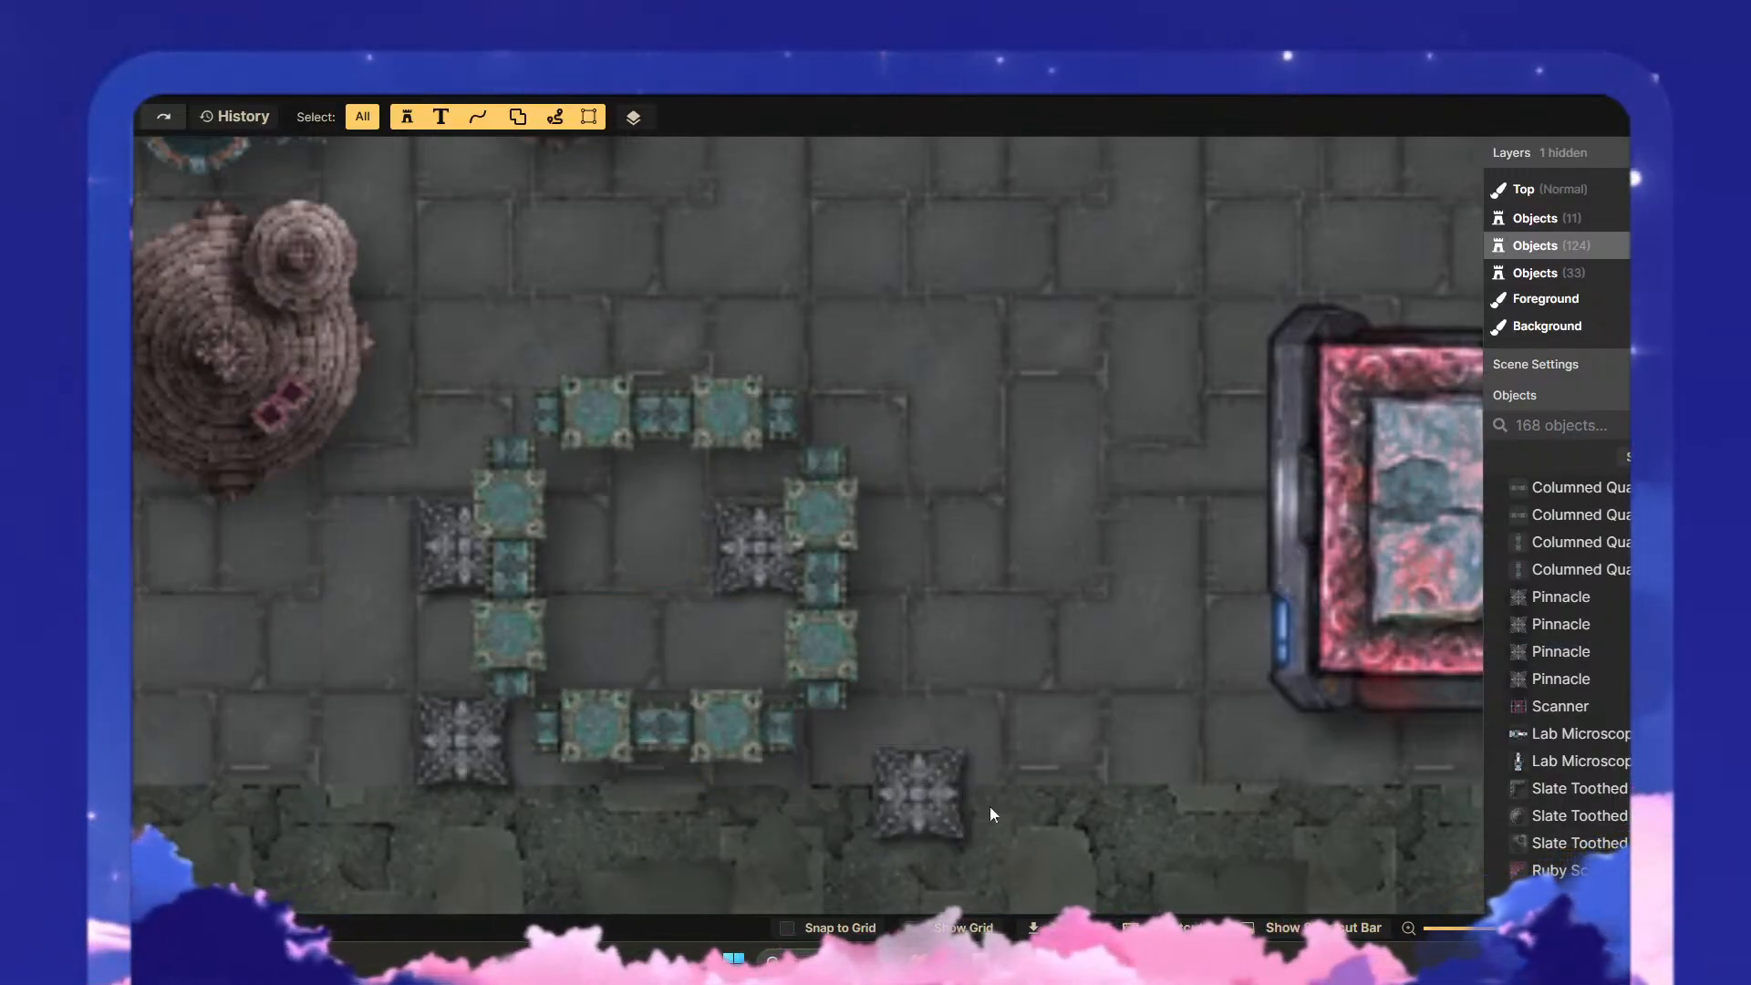
left_click(713, 583)
left_click_drag(714, 583, 1046, 843)
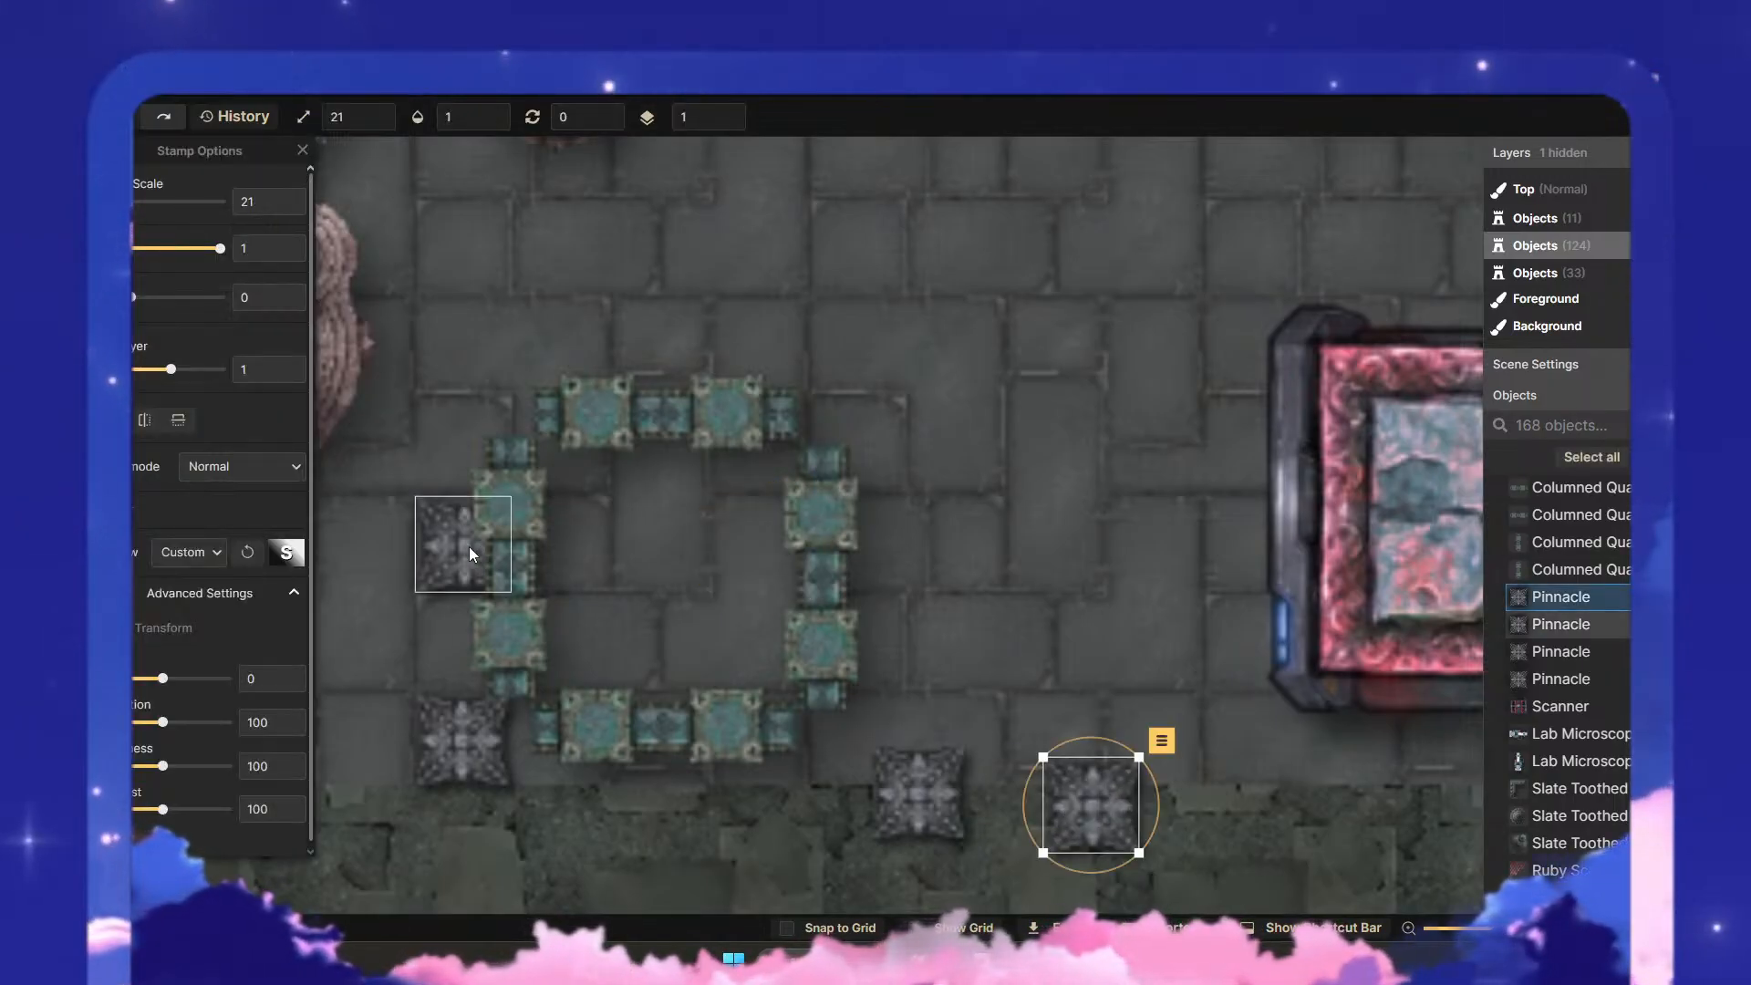
left_click_drag(468, 551, 297, 627)
left_click_drag(475, 779, 322, 796)
left_click(780, 849)
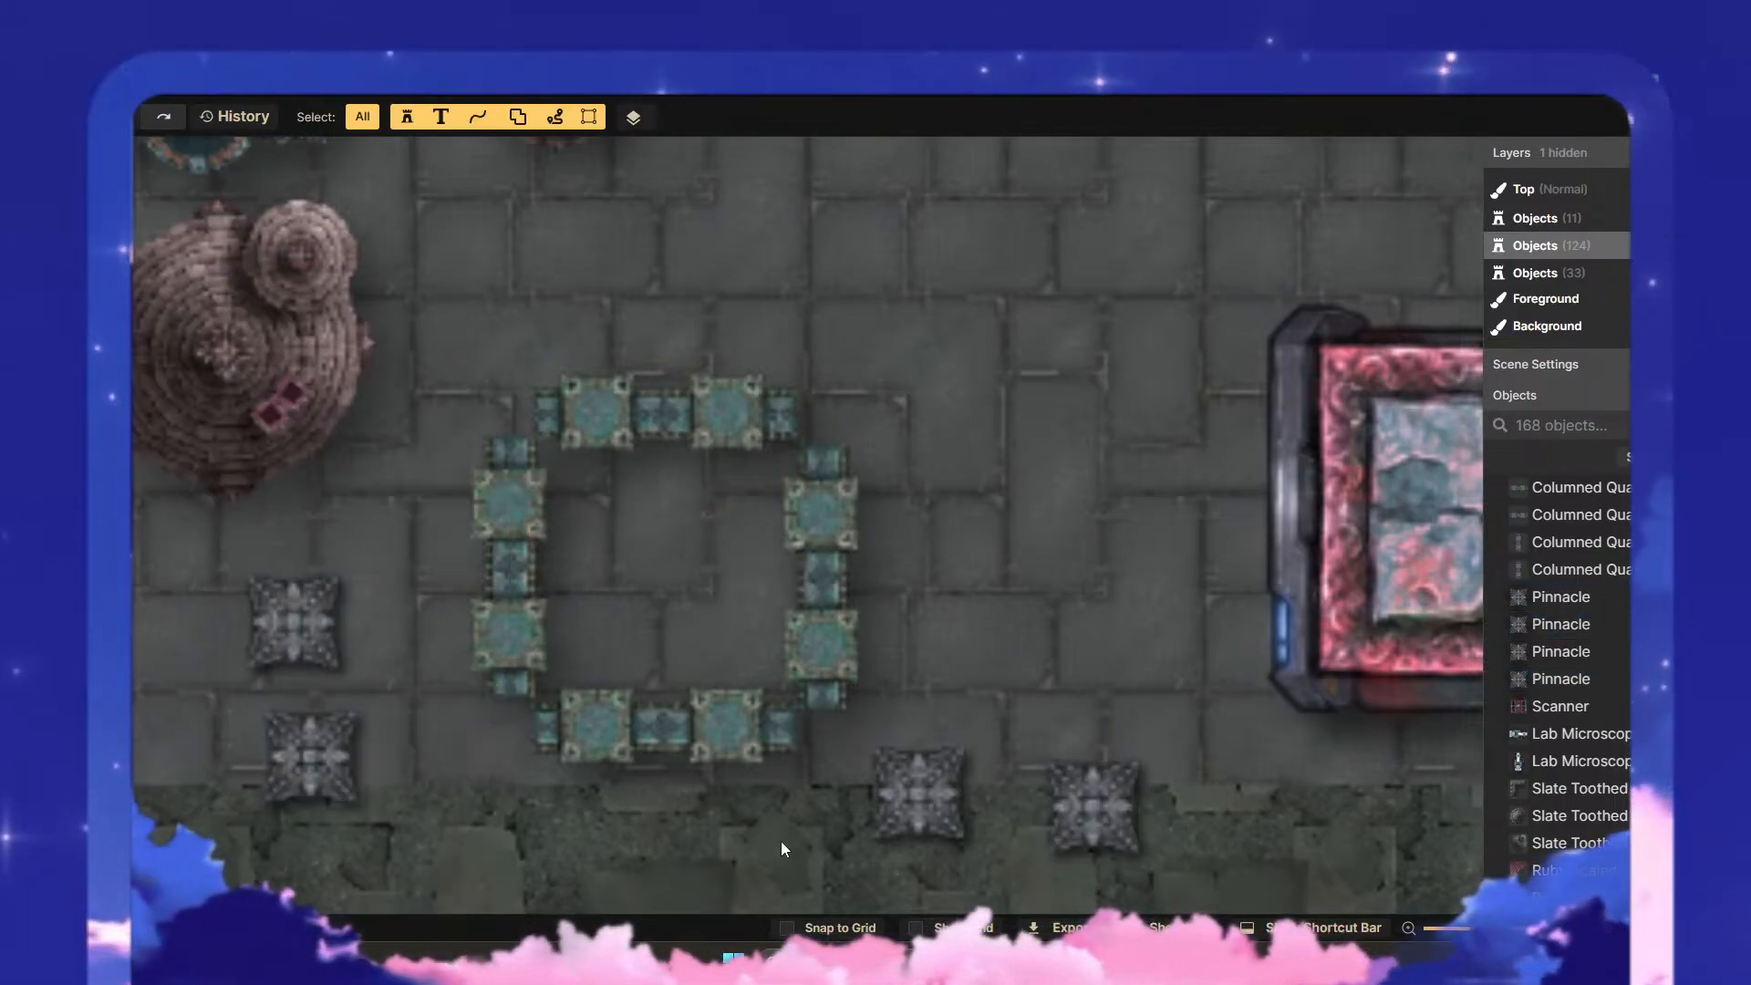
- Recolour the four columned pieces green and pink with hue -99, saturation 152 and brightness 116
left_click_drag(811, 828, 458, 378)
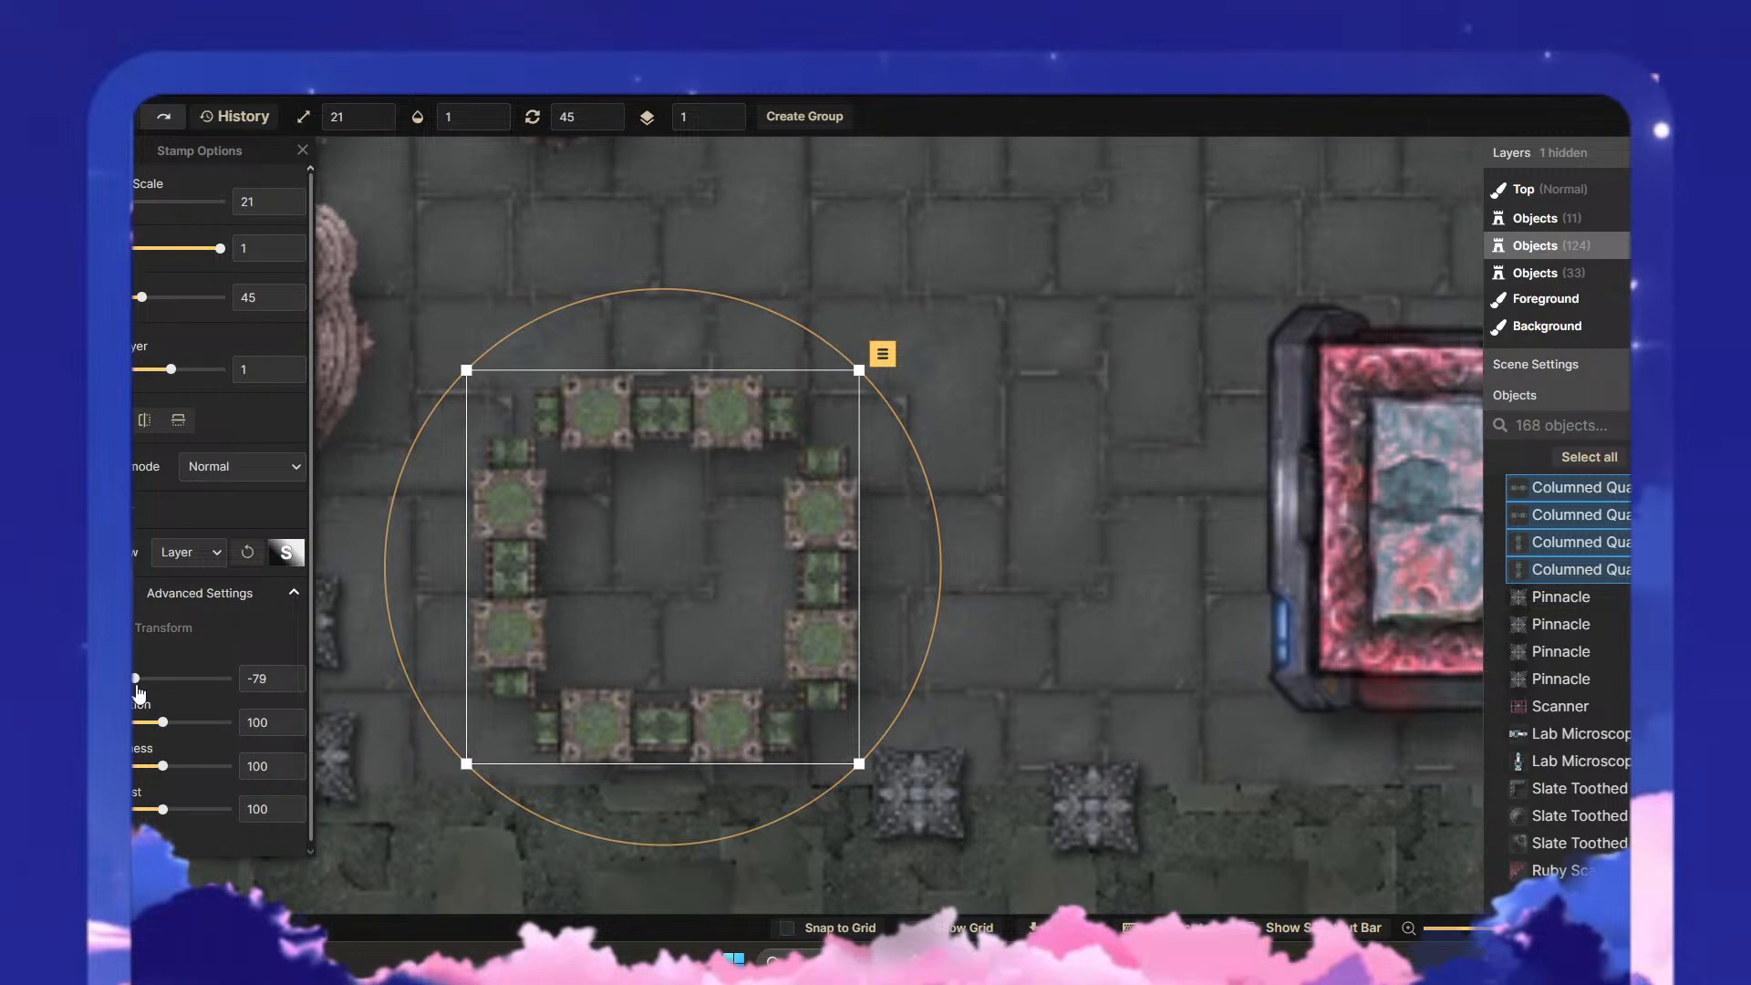
left_click_drag(214, 684, 131, 698)
left_click_drag(163, 766, 177, 766)
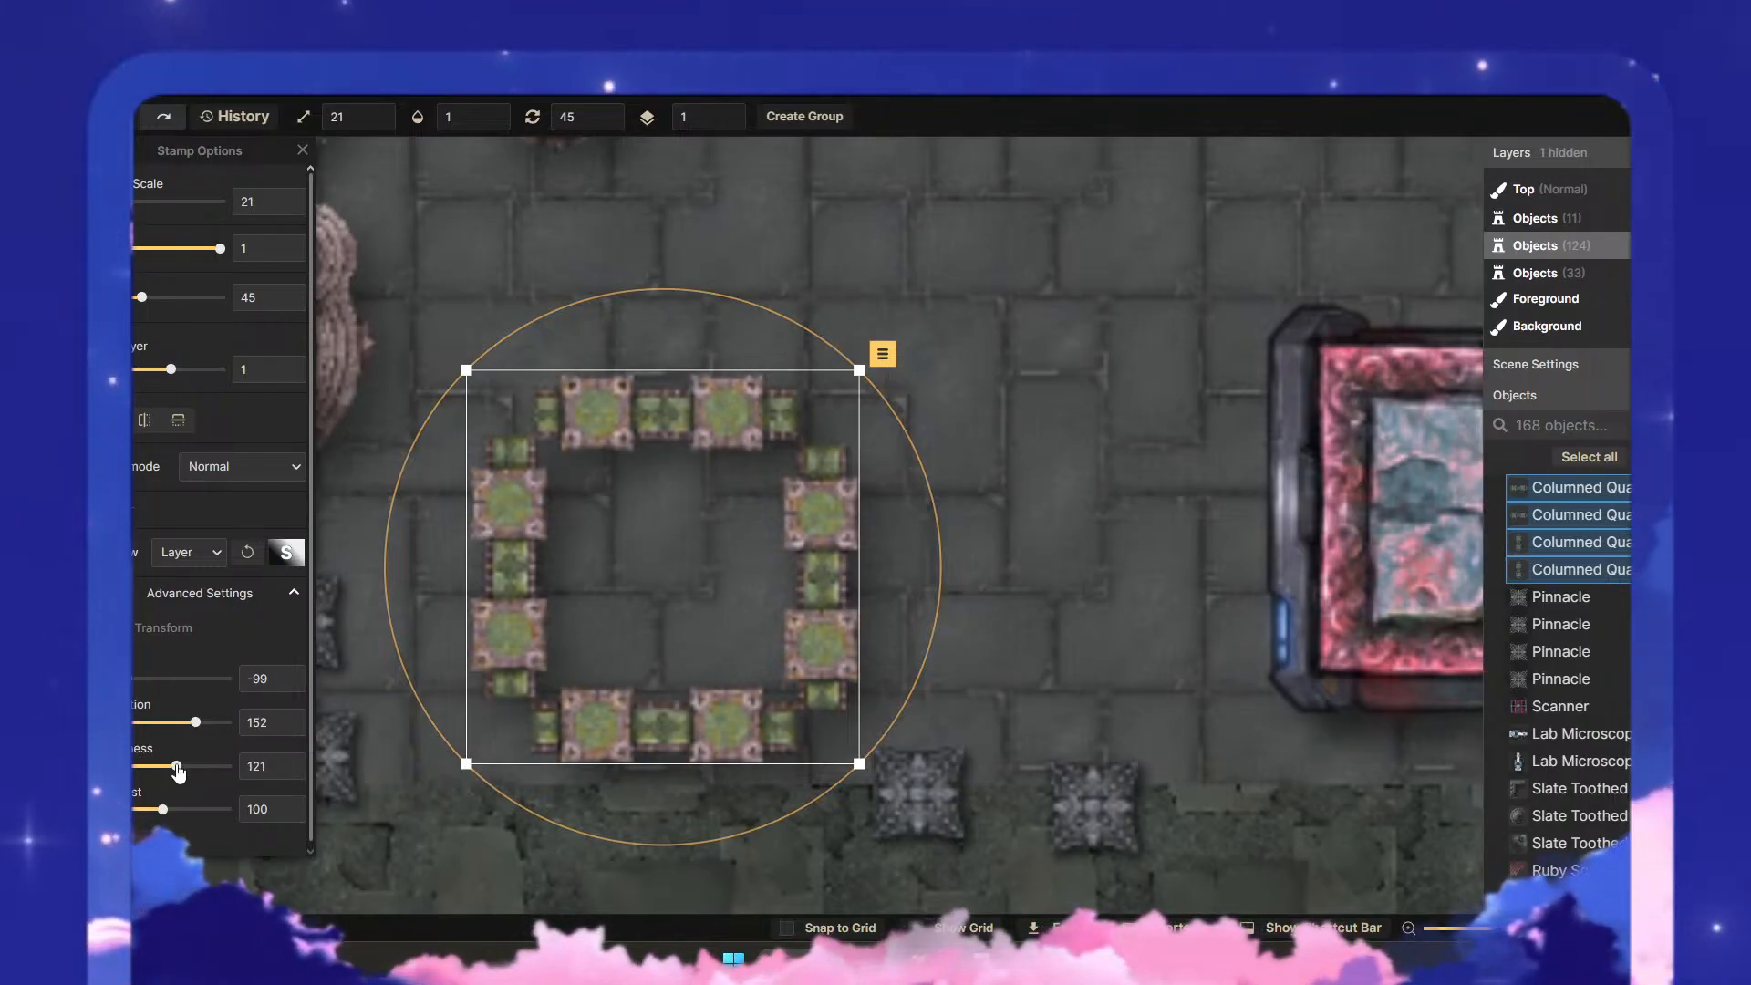
left_click(945, 669)
- Move the nearest Pinnacle farther from the frame and put the four columned pieces on layer -1
left_click(921, 791)
left_click_drag(936, 799, 1076, 740)
left_click(877, 791)
left_click_drag(878, 792, 470, 370)
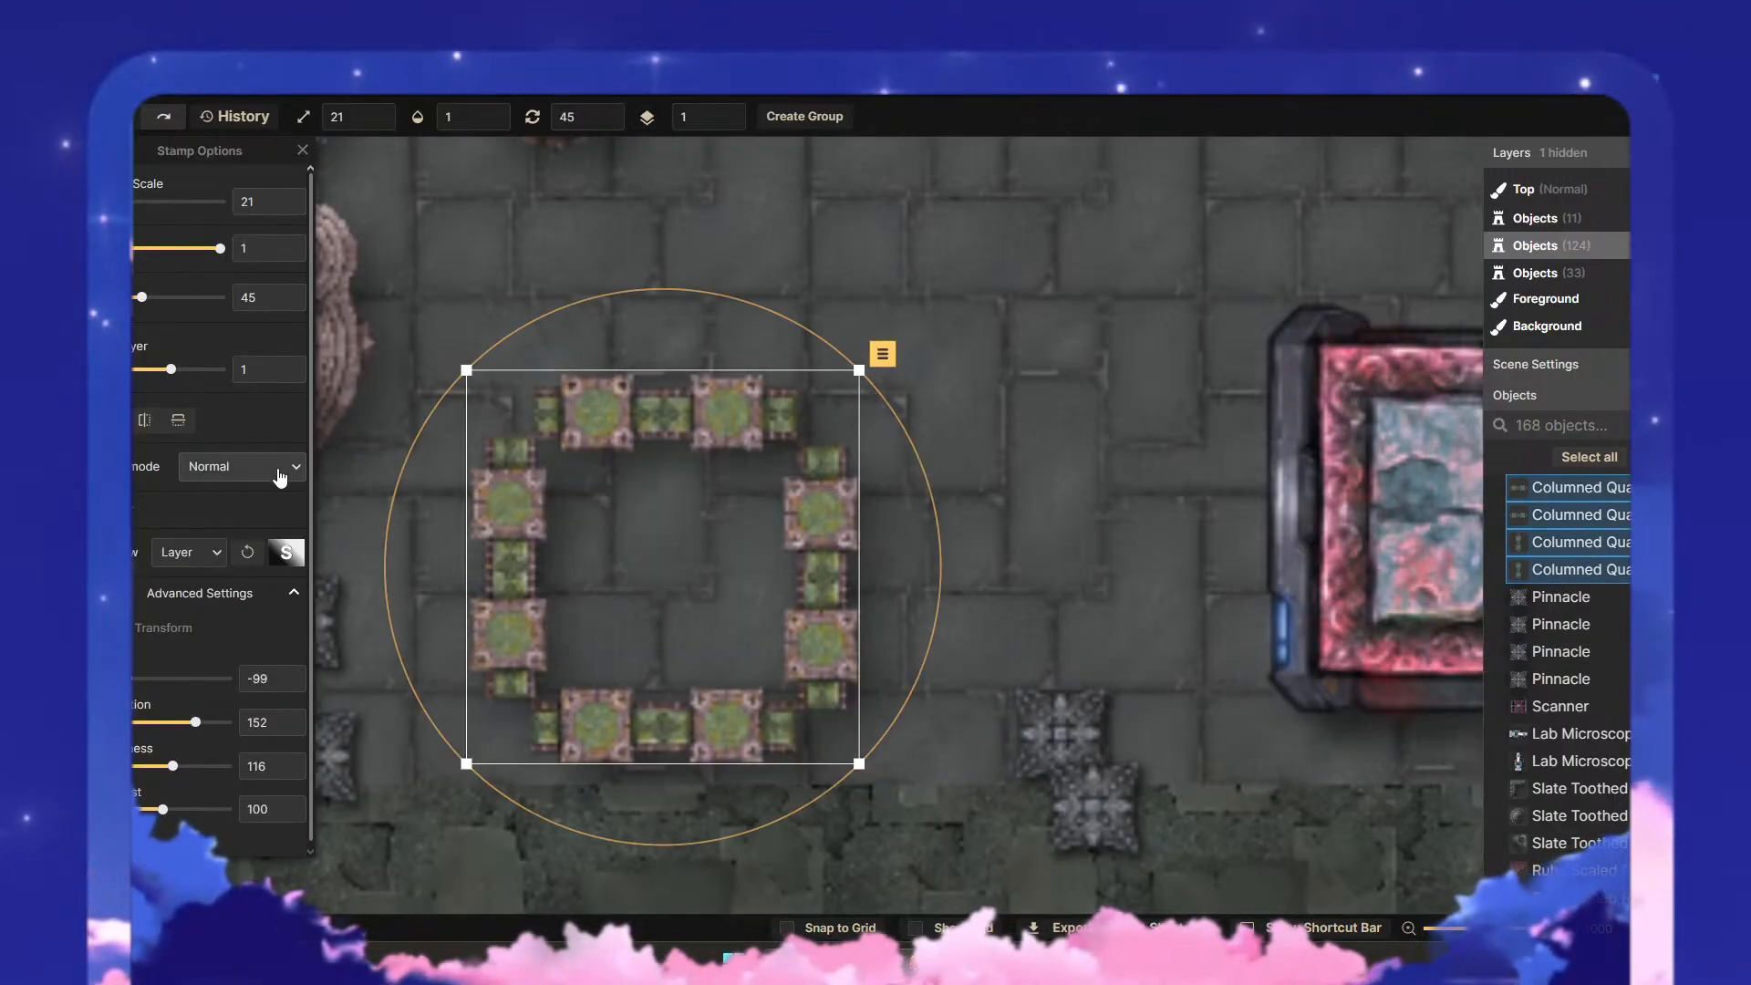
left_click(288, 375)
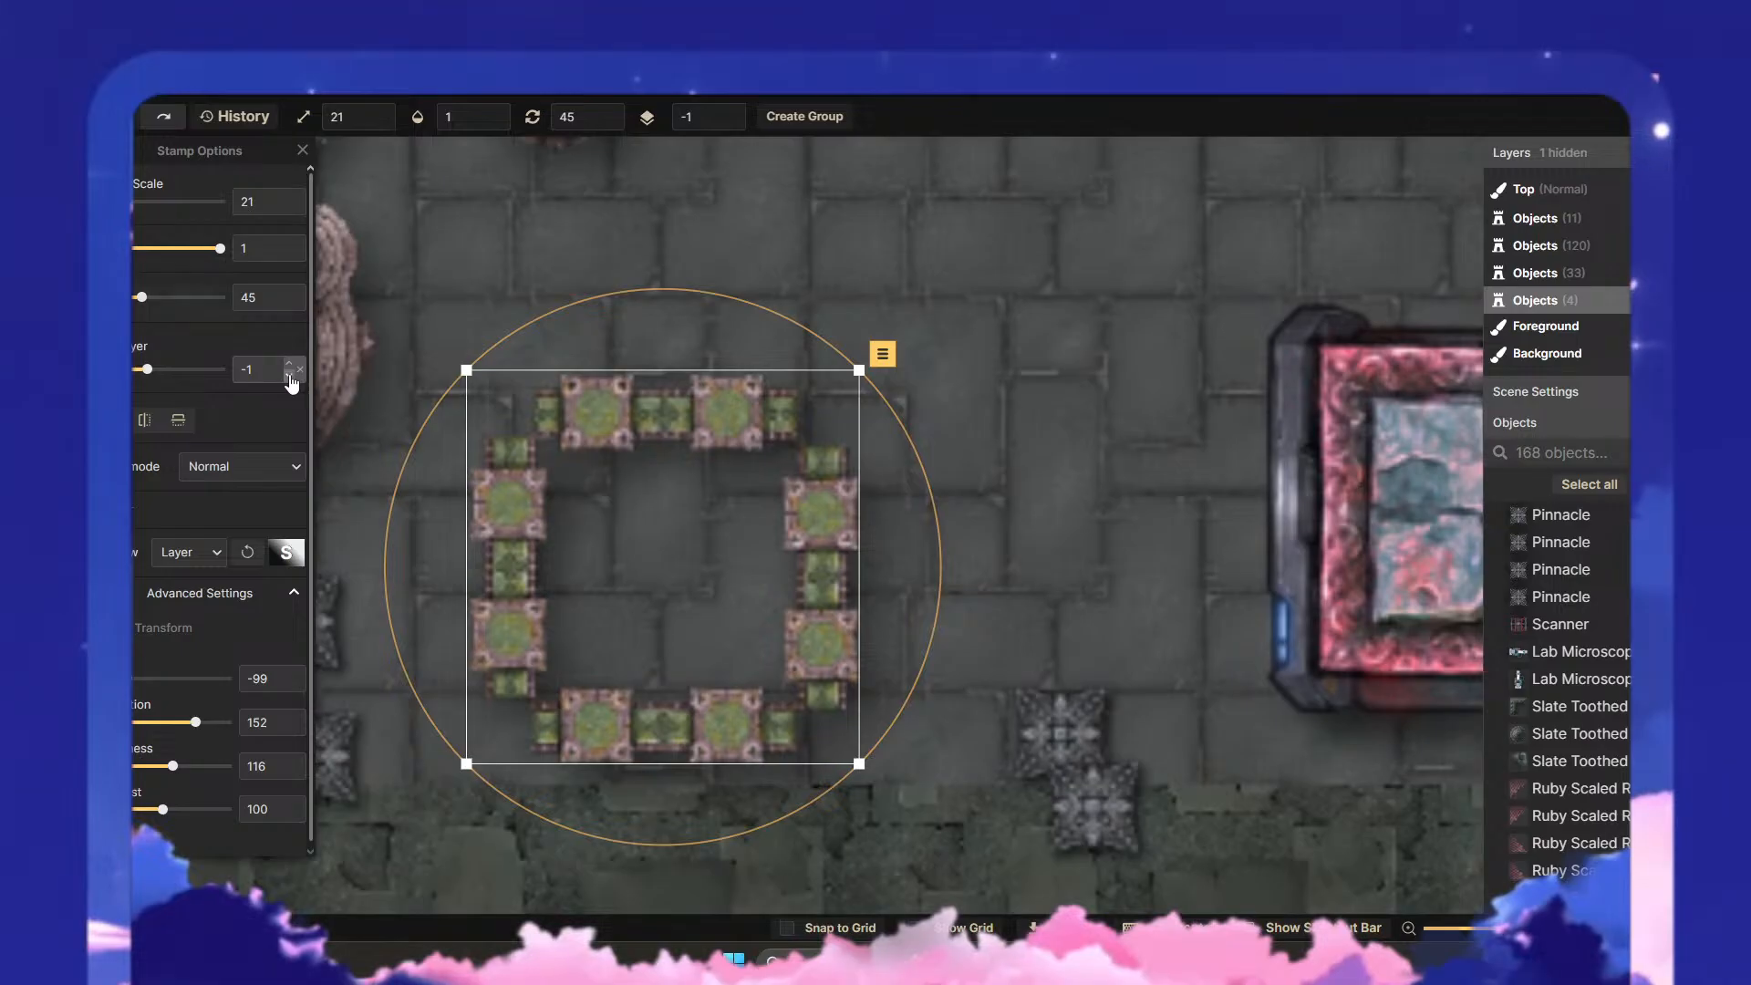
left_click(1072, 711)
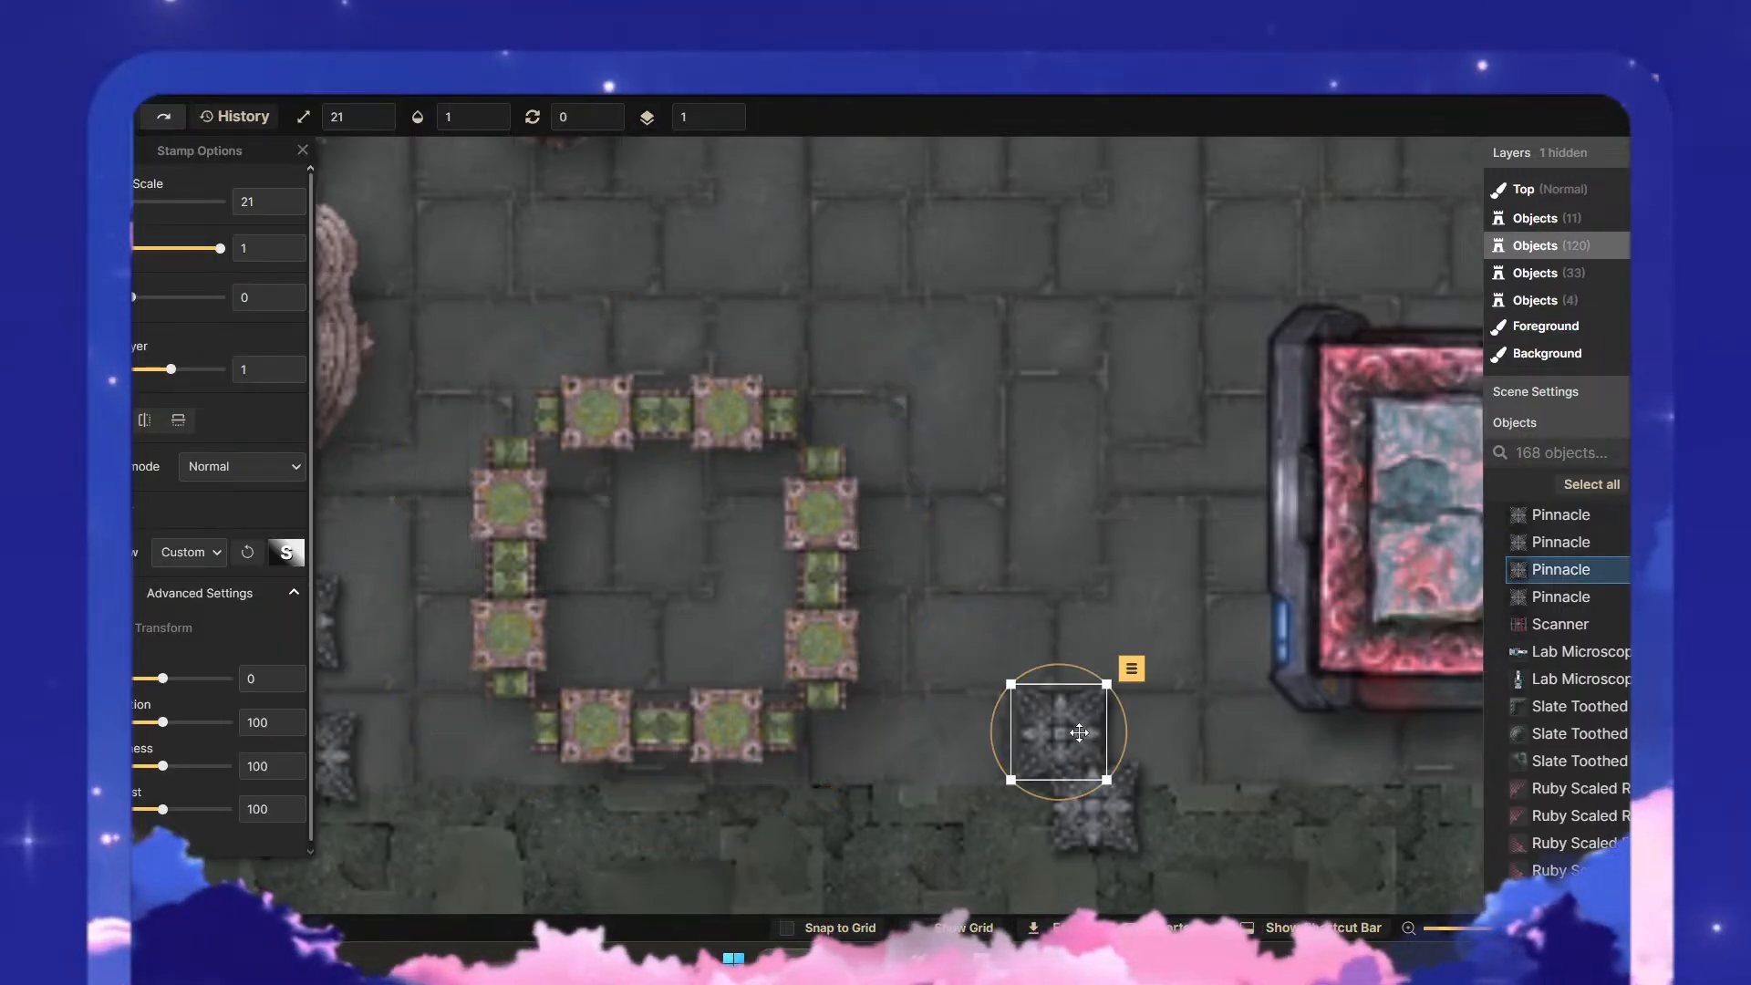
left_click_drag(1078, 732, 845, 735)
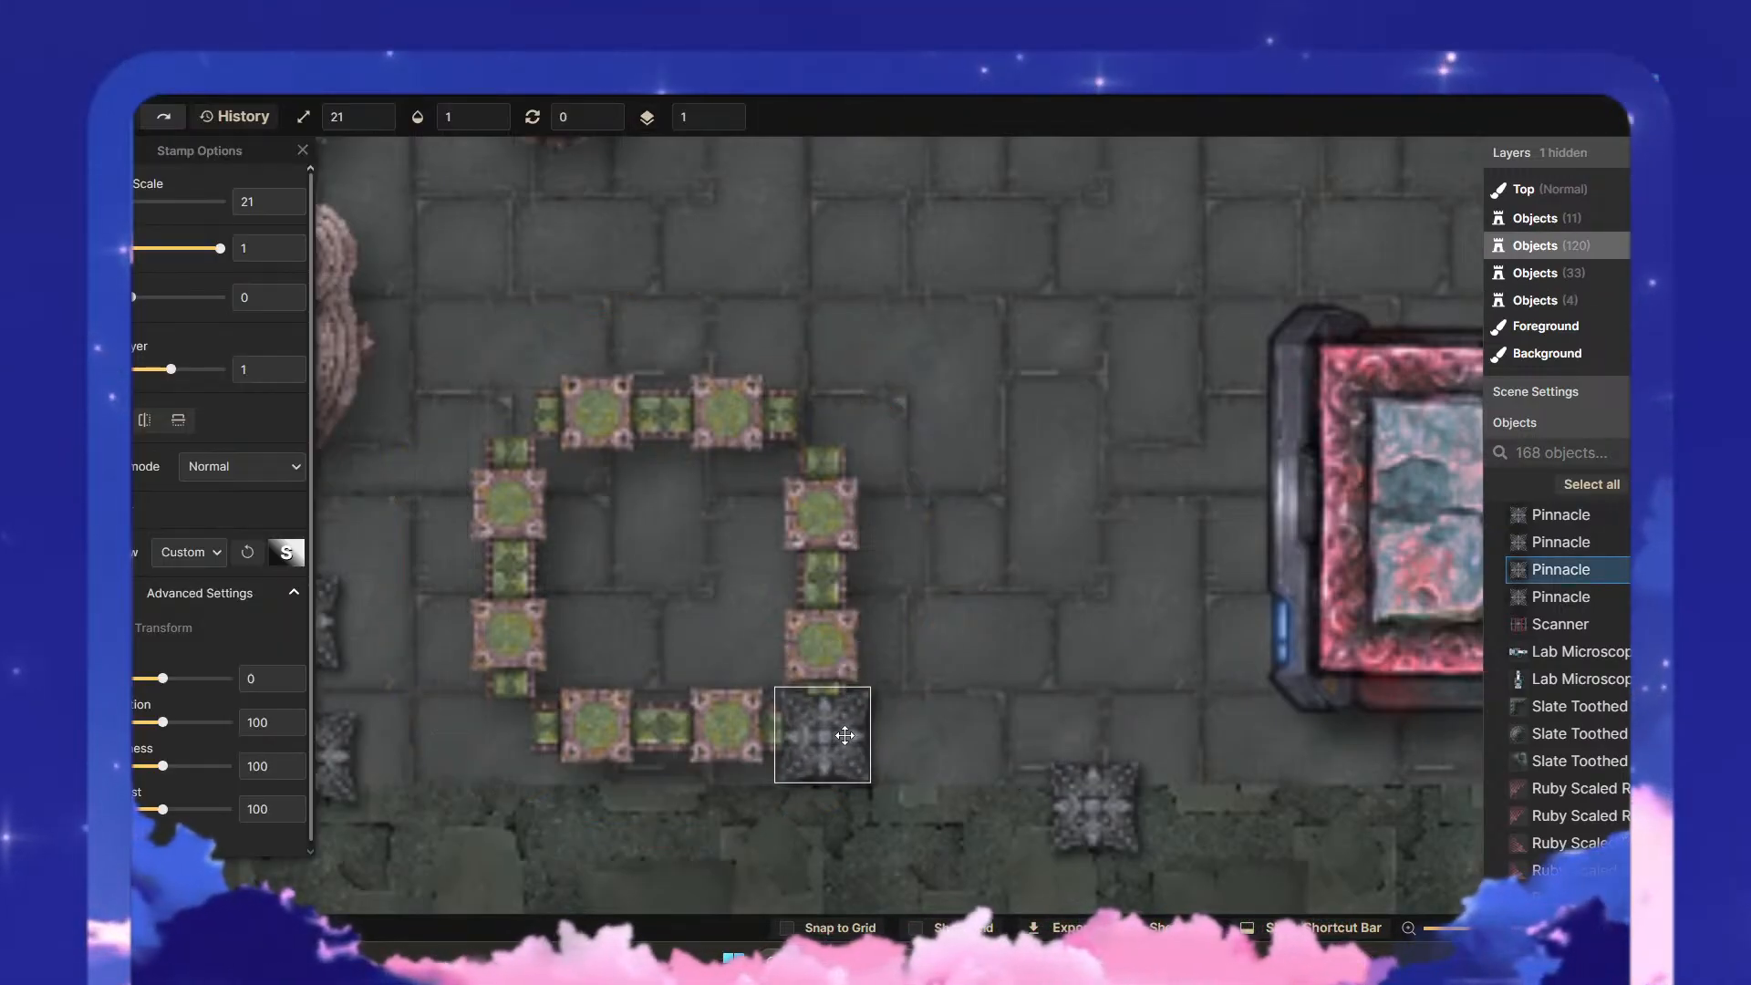
key("ctrl+z")
key("ctrl+z")
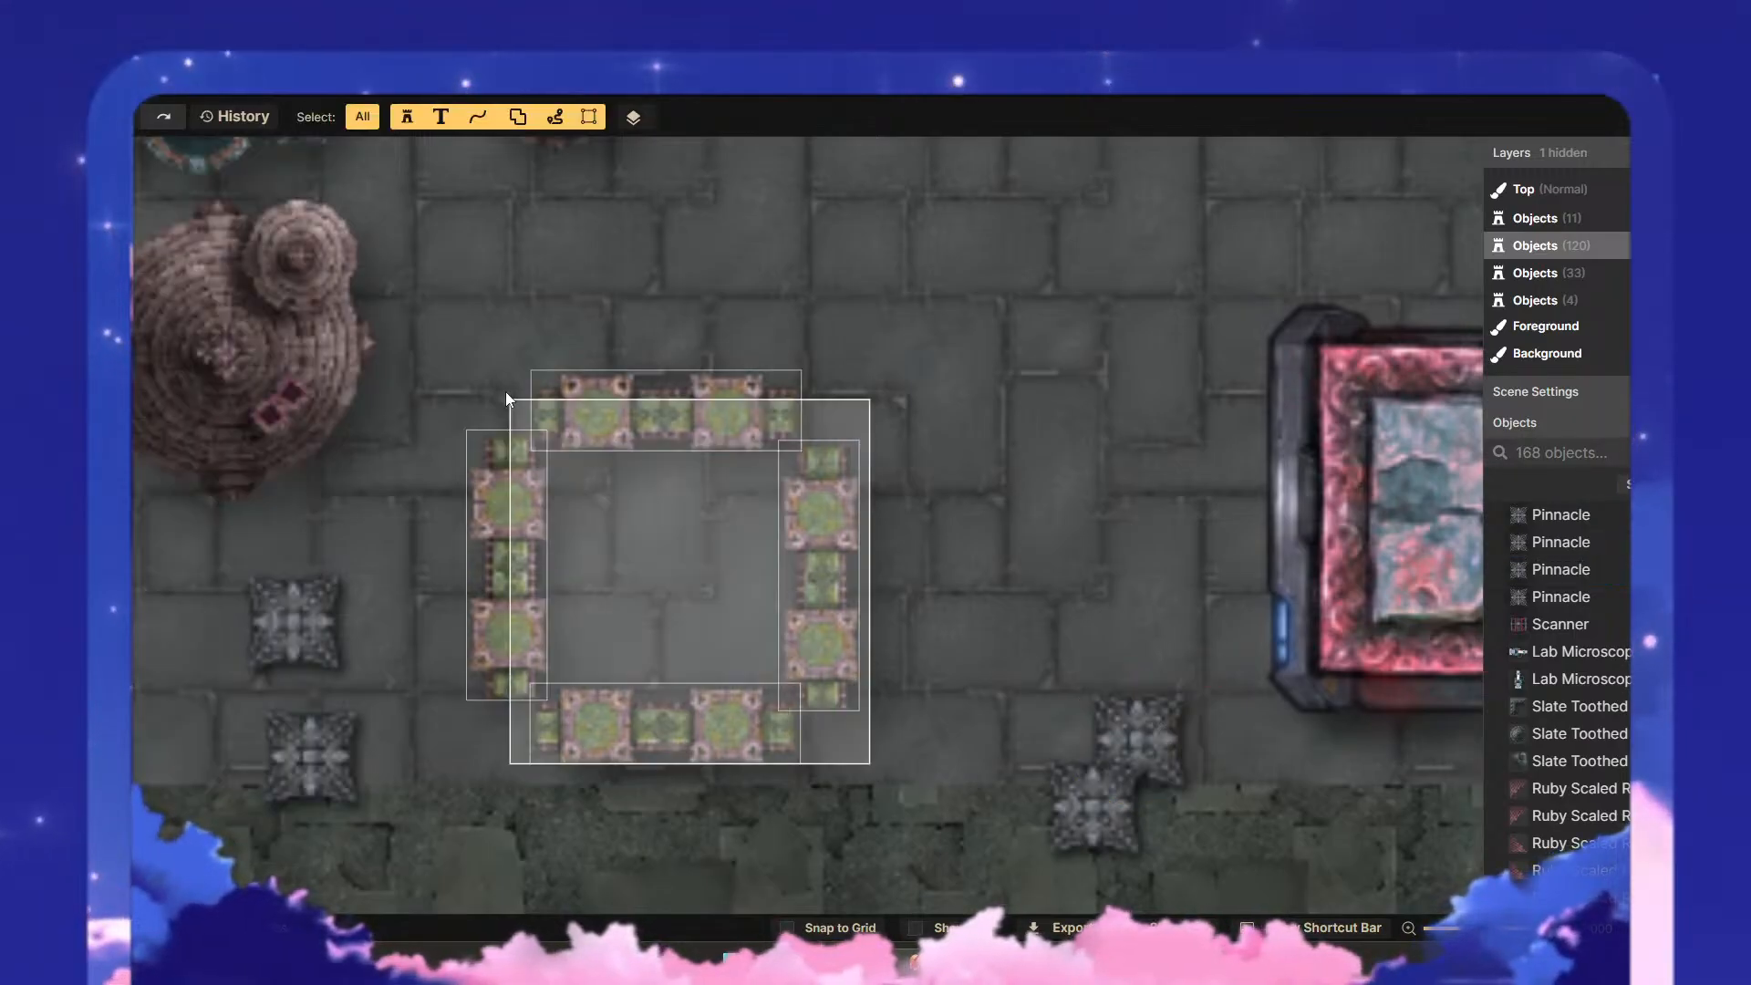
key("Escape")
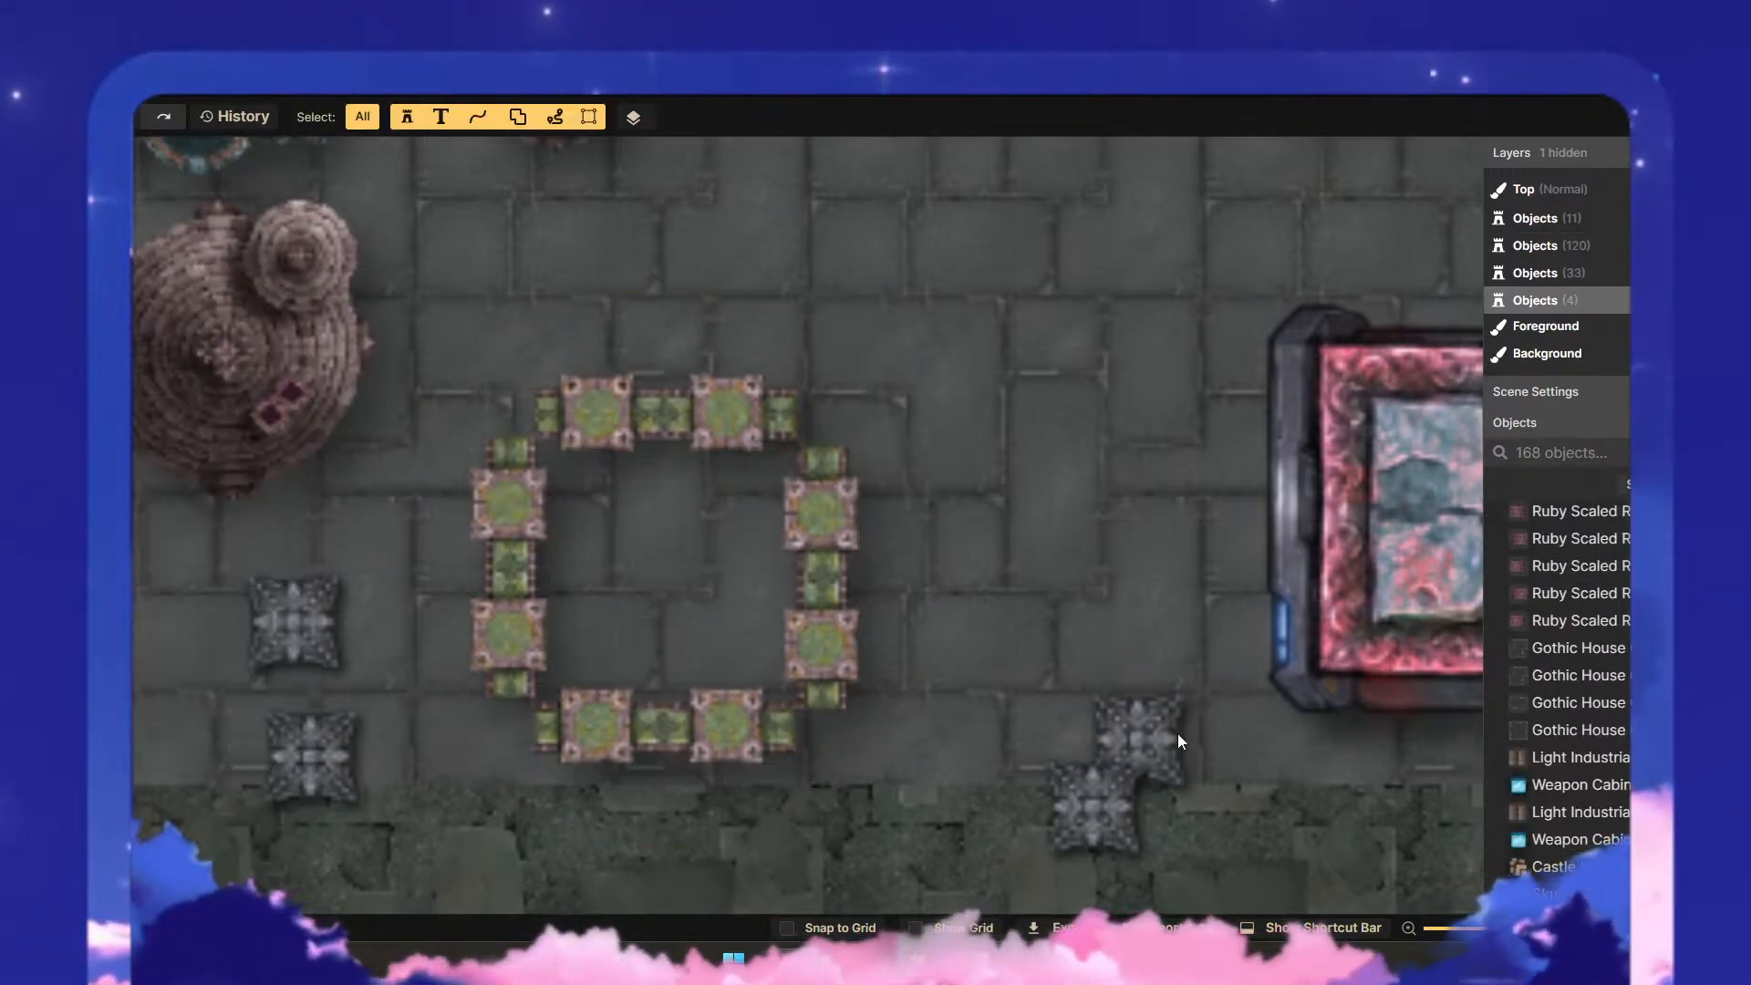
- Move the two eastern Pinnacles into the southeast and northeast corners of the columned frame
left_click_drag(1162, 744, 821, 726)
left_click(966, 718)
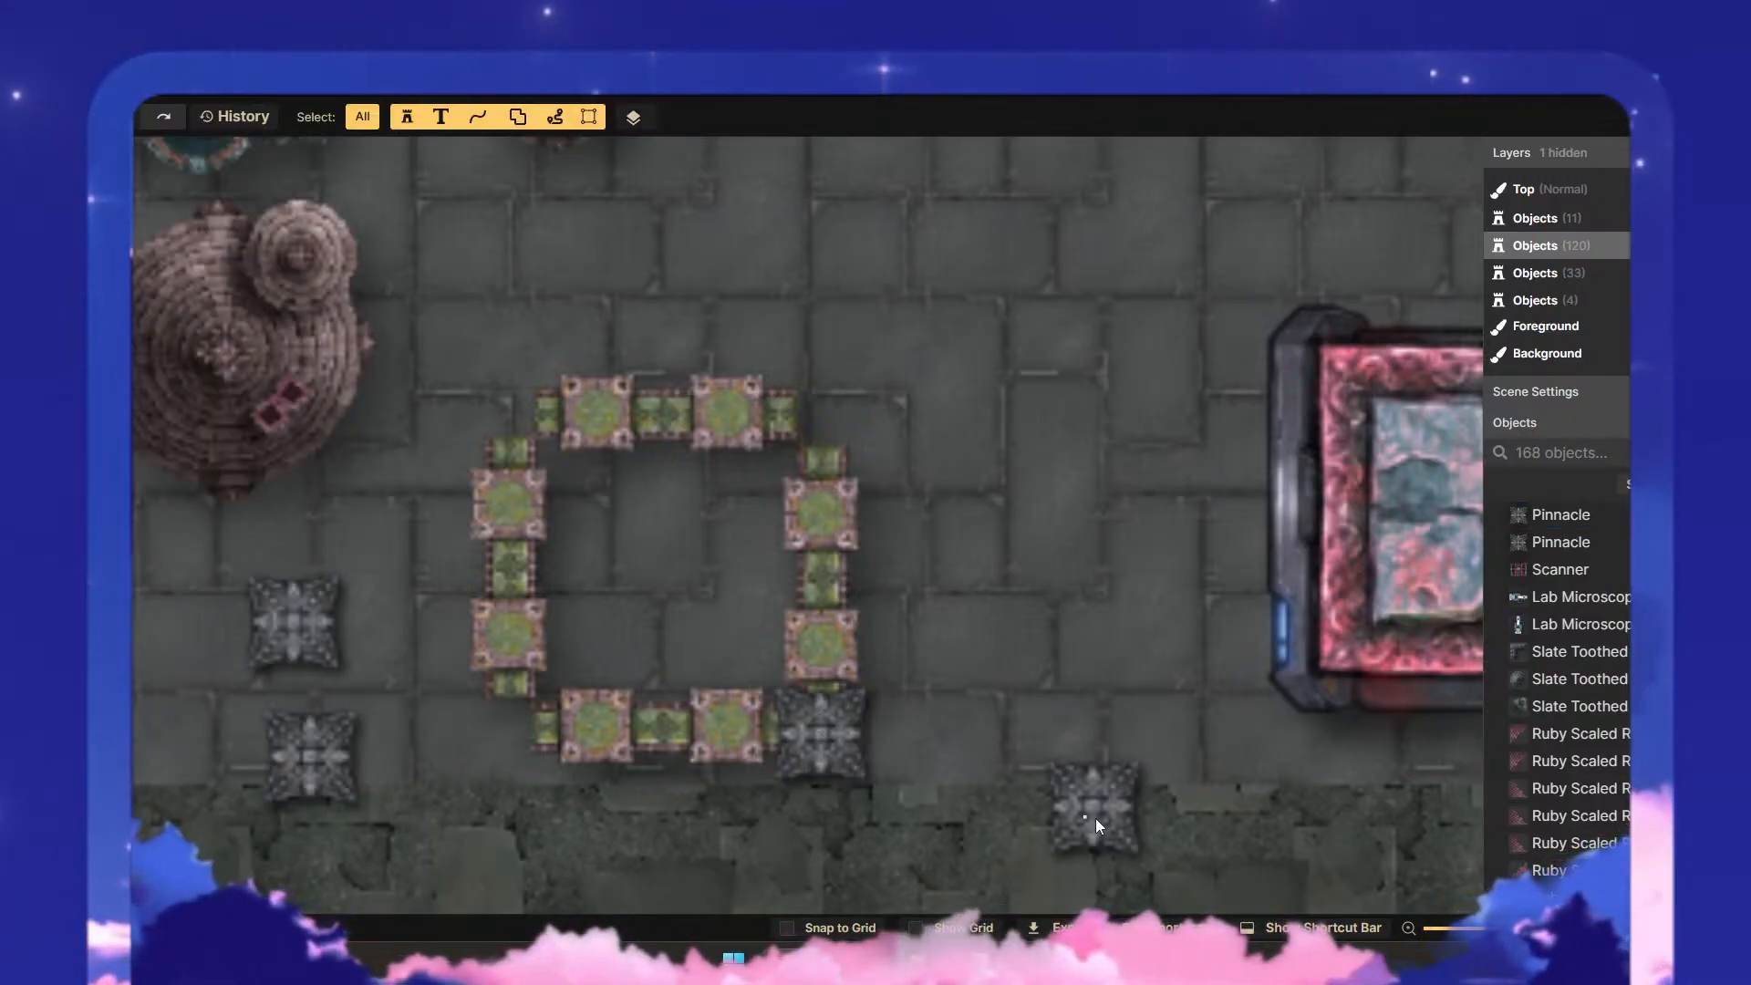
left_click_drag(1102, 820, 831, 424)
left_click(780, 546)
- Move the two western Pinnacles into the northwest and southwest corners of the columned frame
left_click(310, 622)
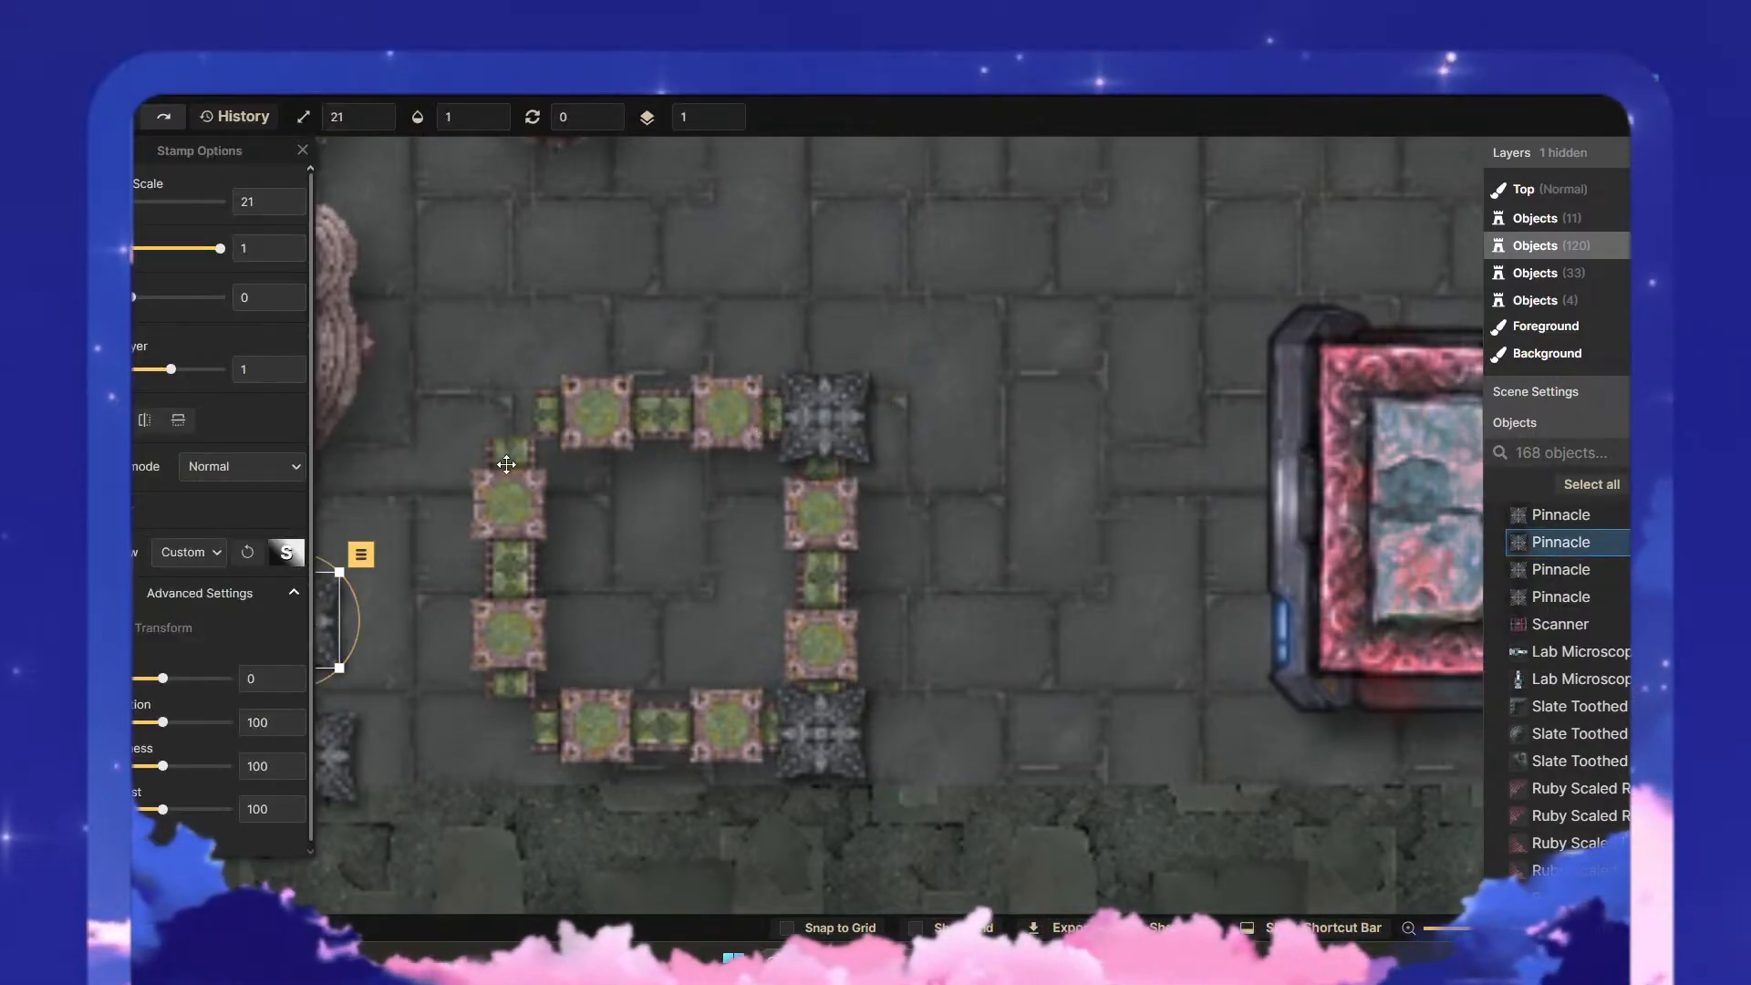
left_click_drag(400, 595, 582, 578)
left_click(492, 593)
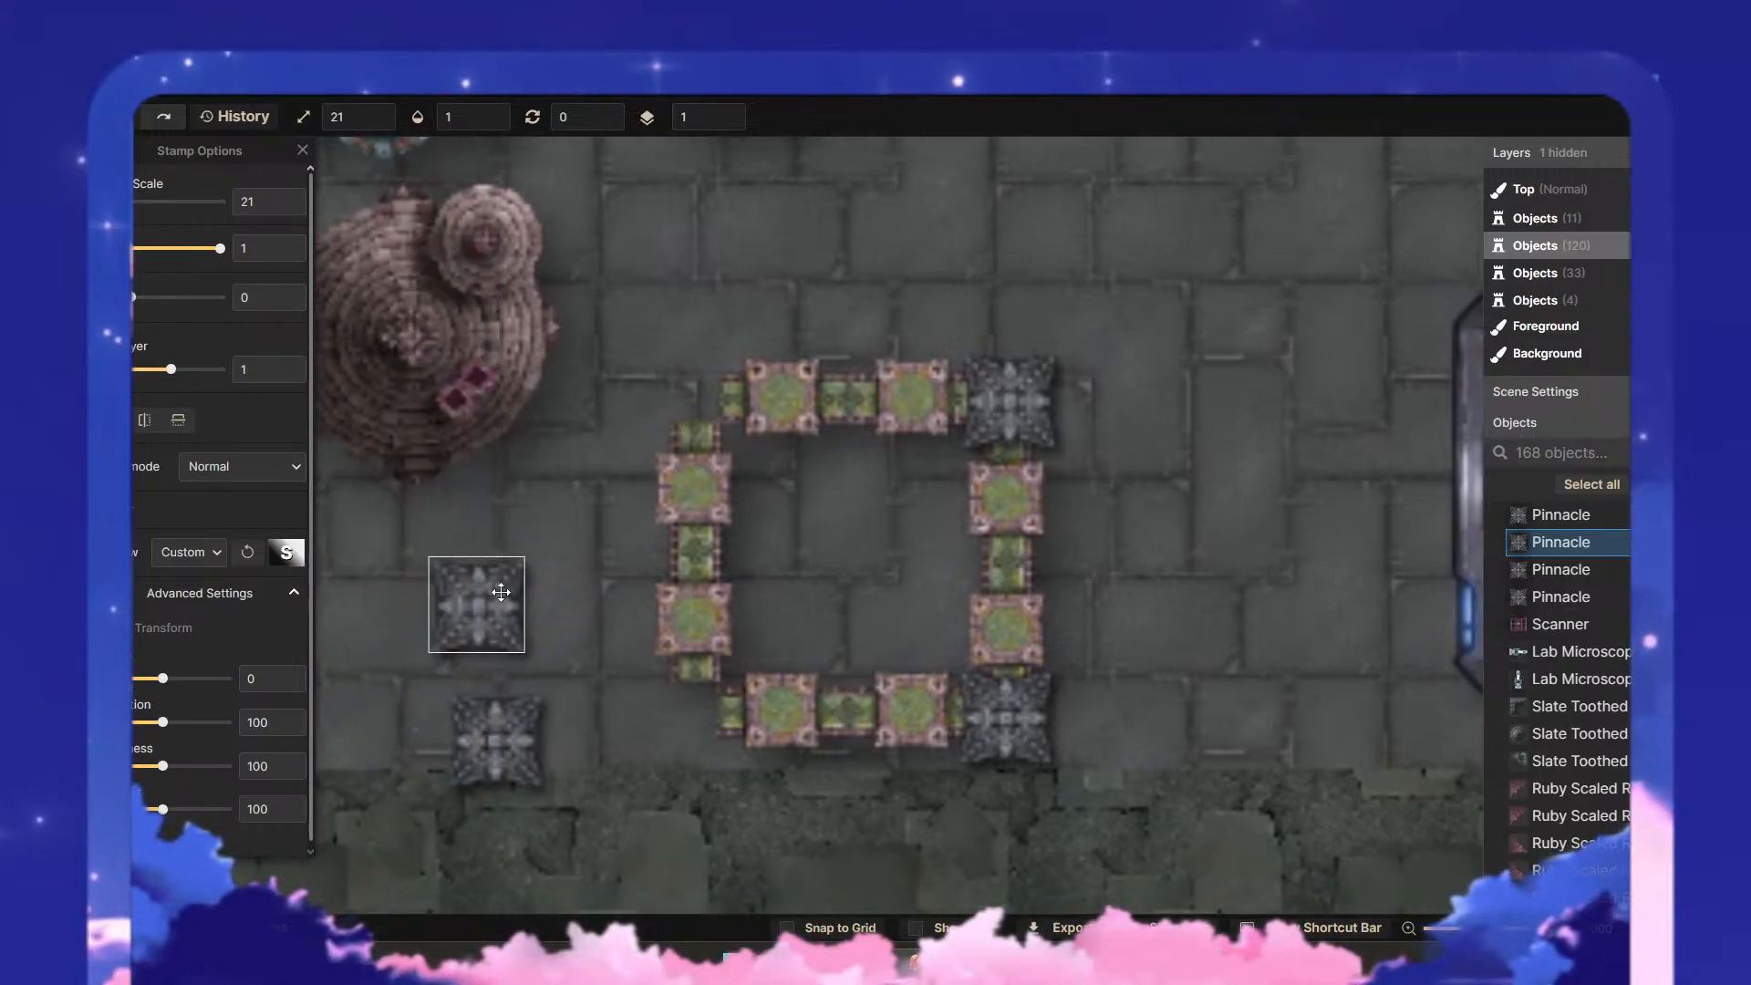
left_click_drag(478, 607, 698, 399)
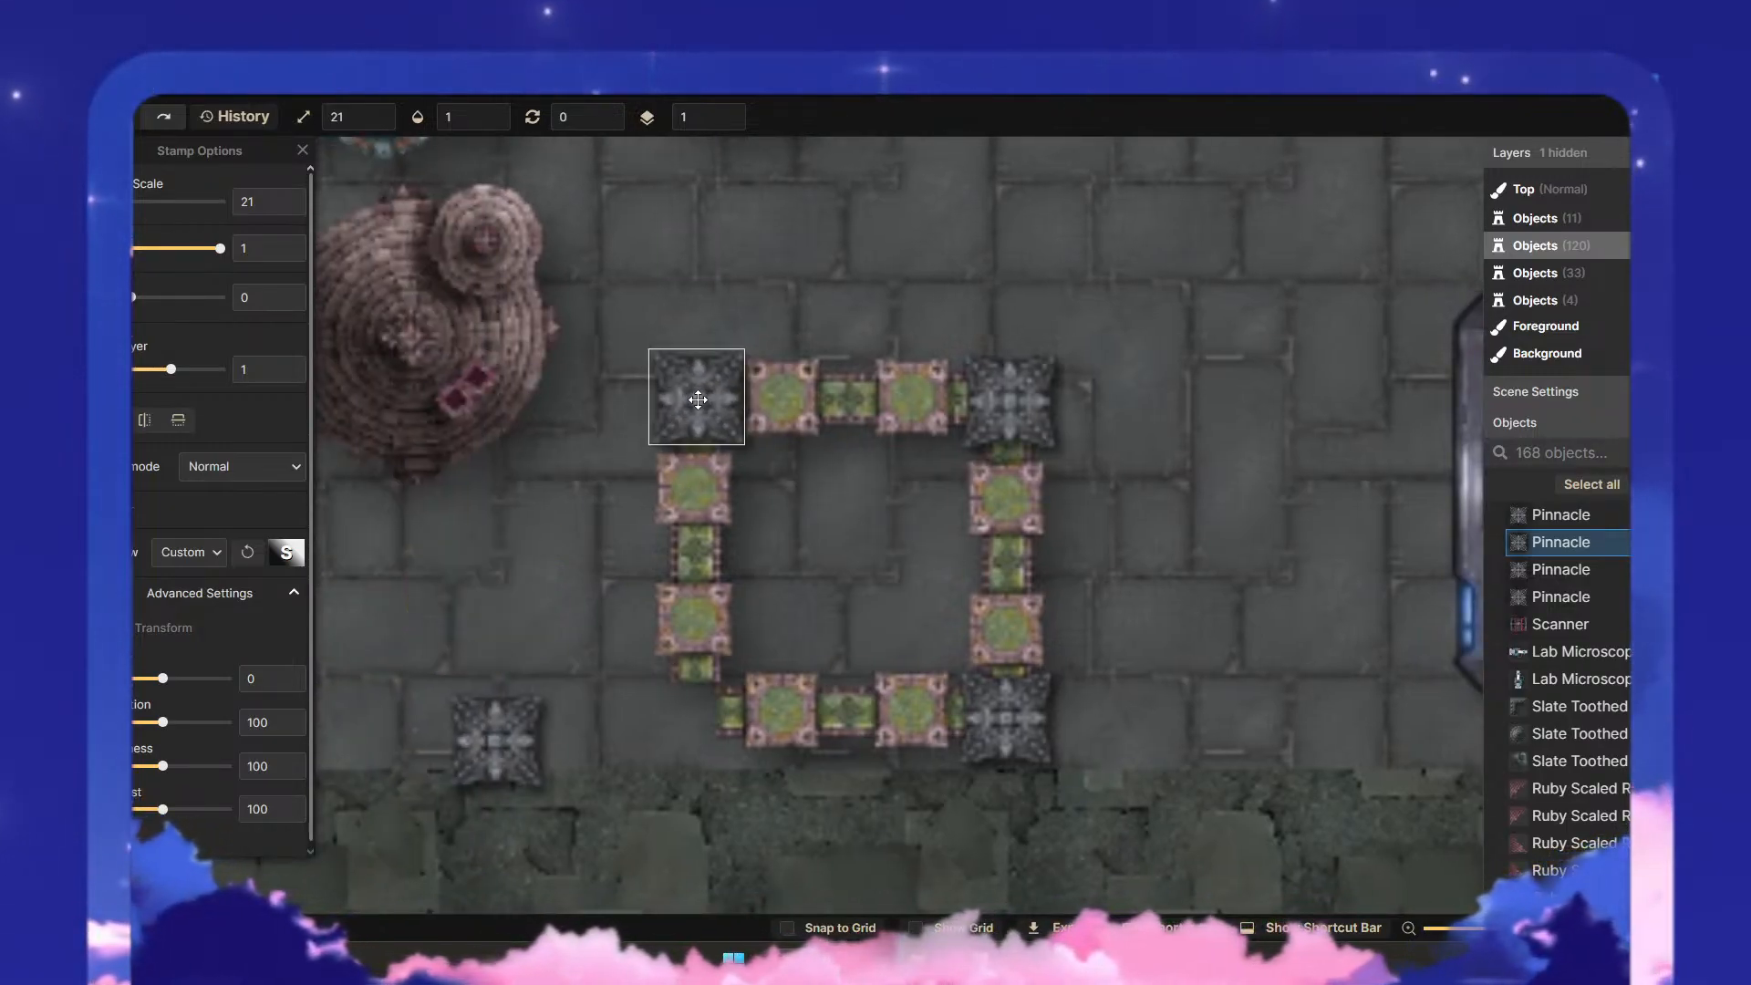
left_click(893, 522)
left_click(489, 762)
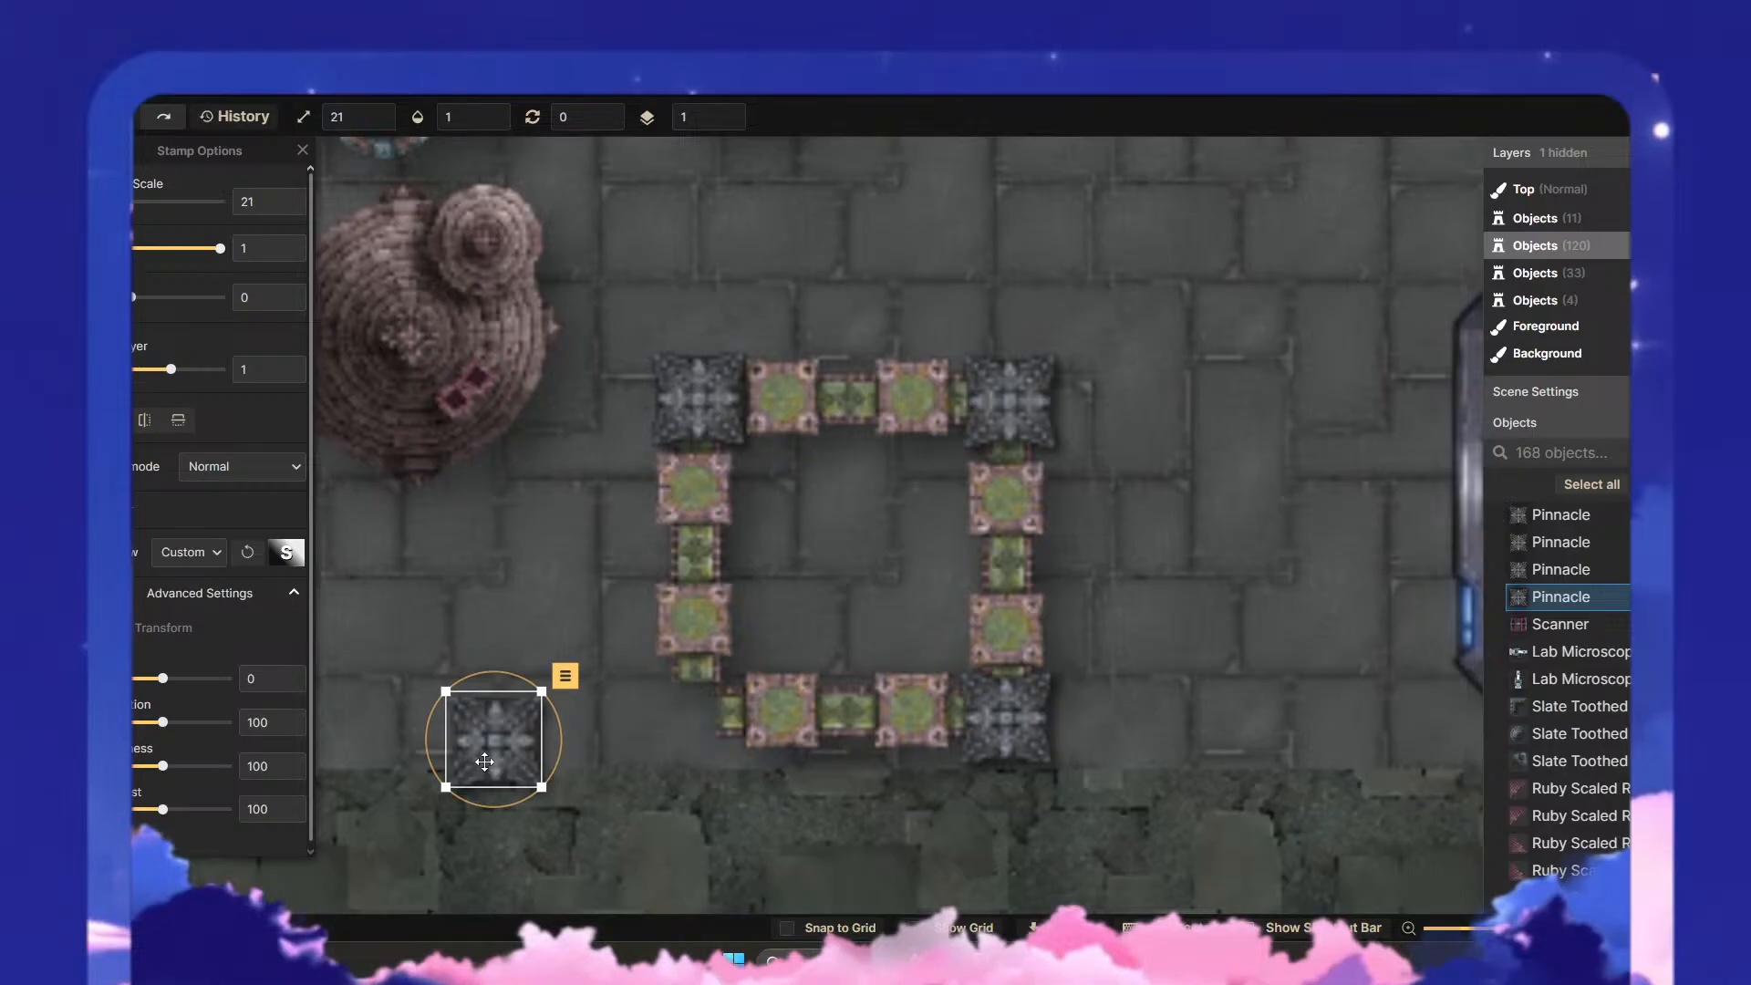
left_click_drag(489, 761, 681, 735)
left_click(833, 821)
- Recolour the four corner Pinnacles with hue 122 and saturation 177
left_click_drag(1203, 607, 980, 595)
left_click_drag(911, 784, 342, 296)
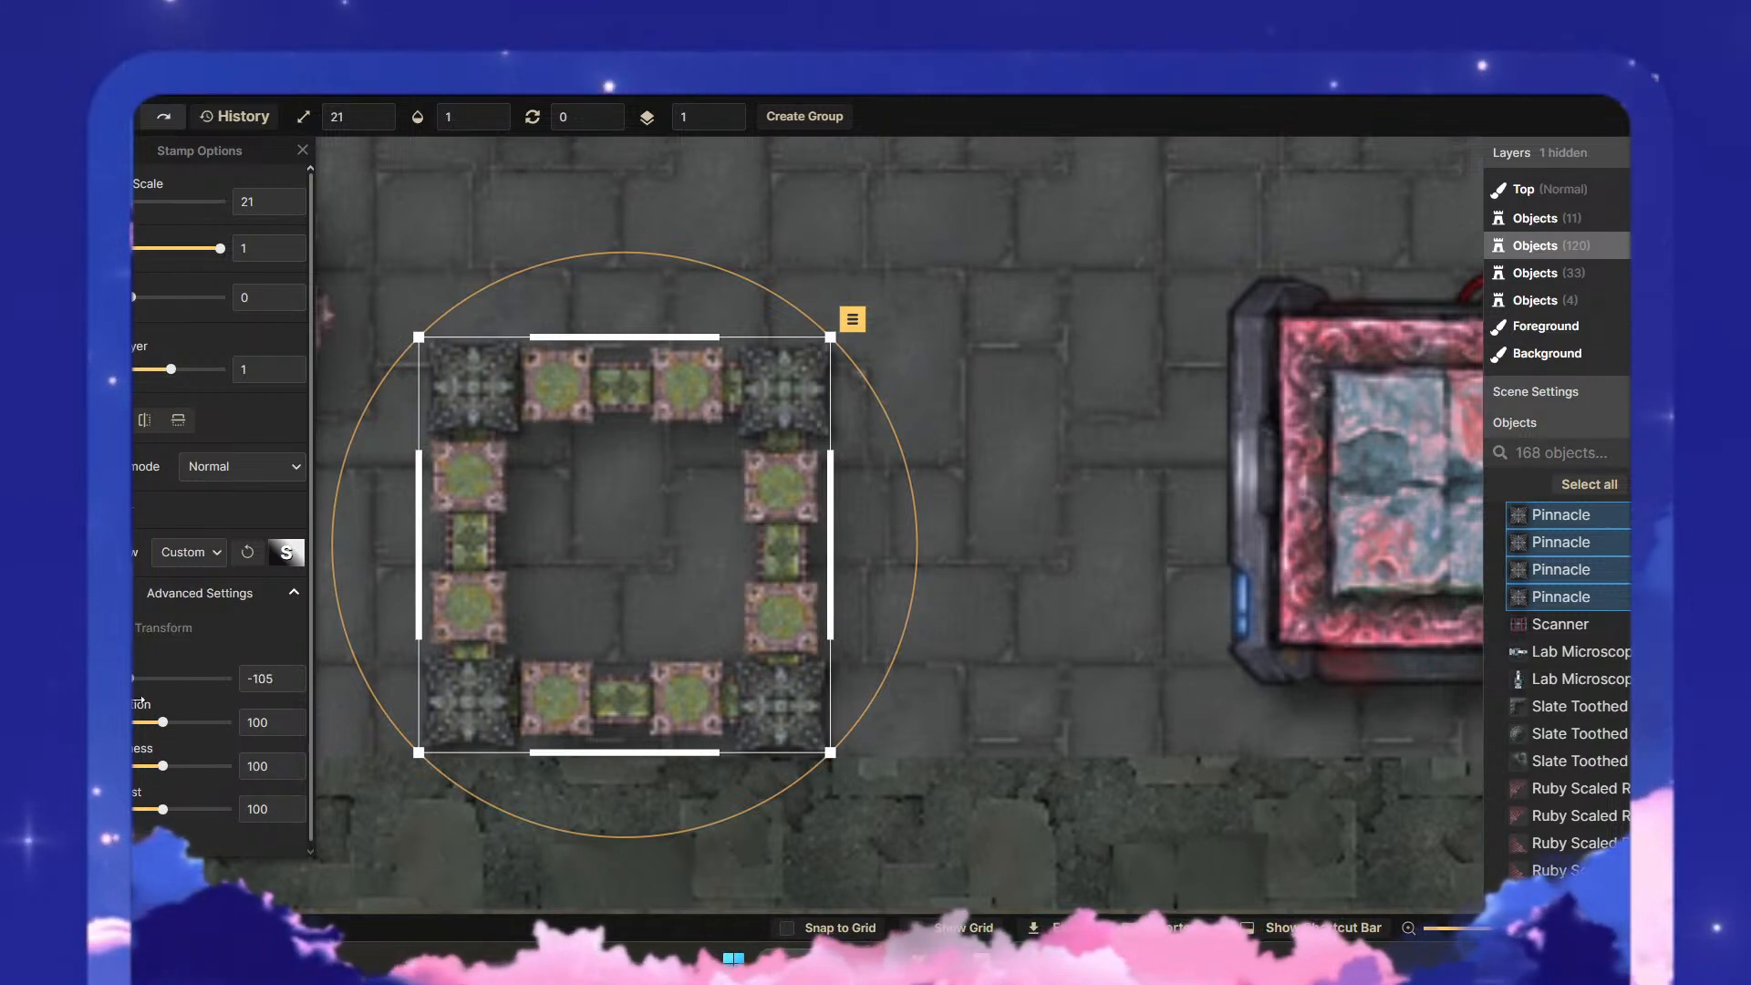
left_click_drag(246, 725, 197, 726)
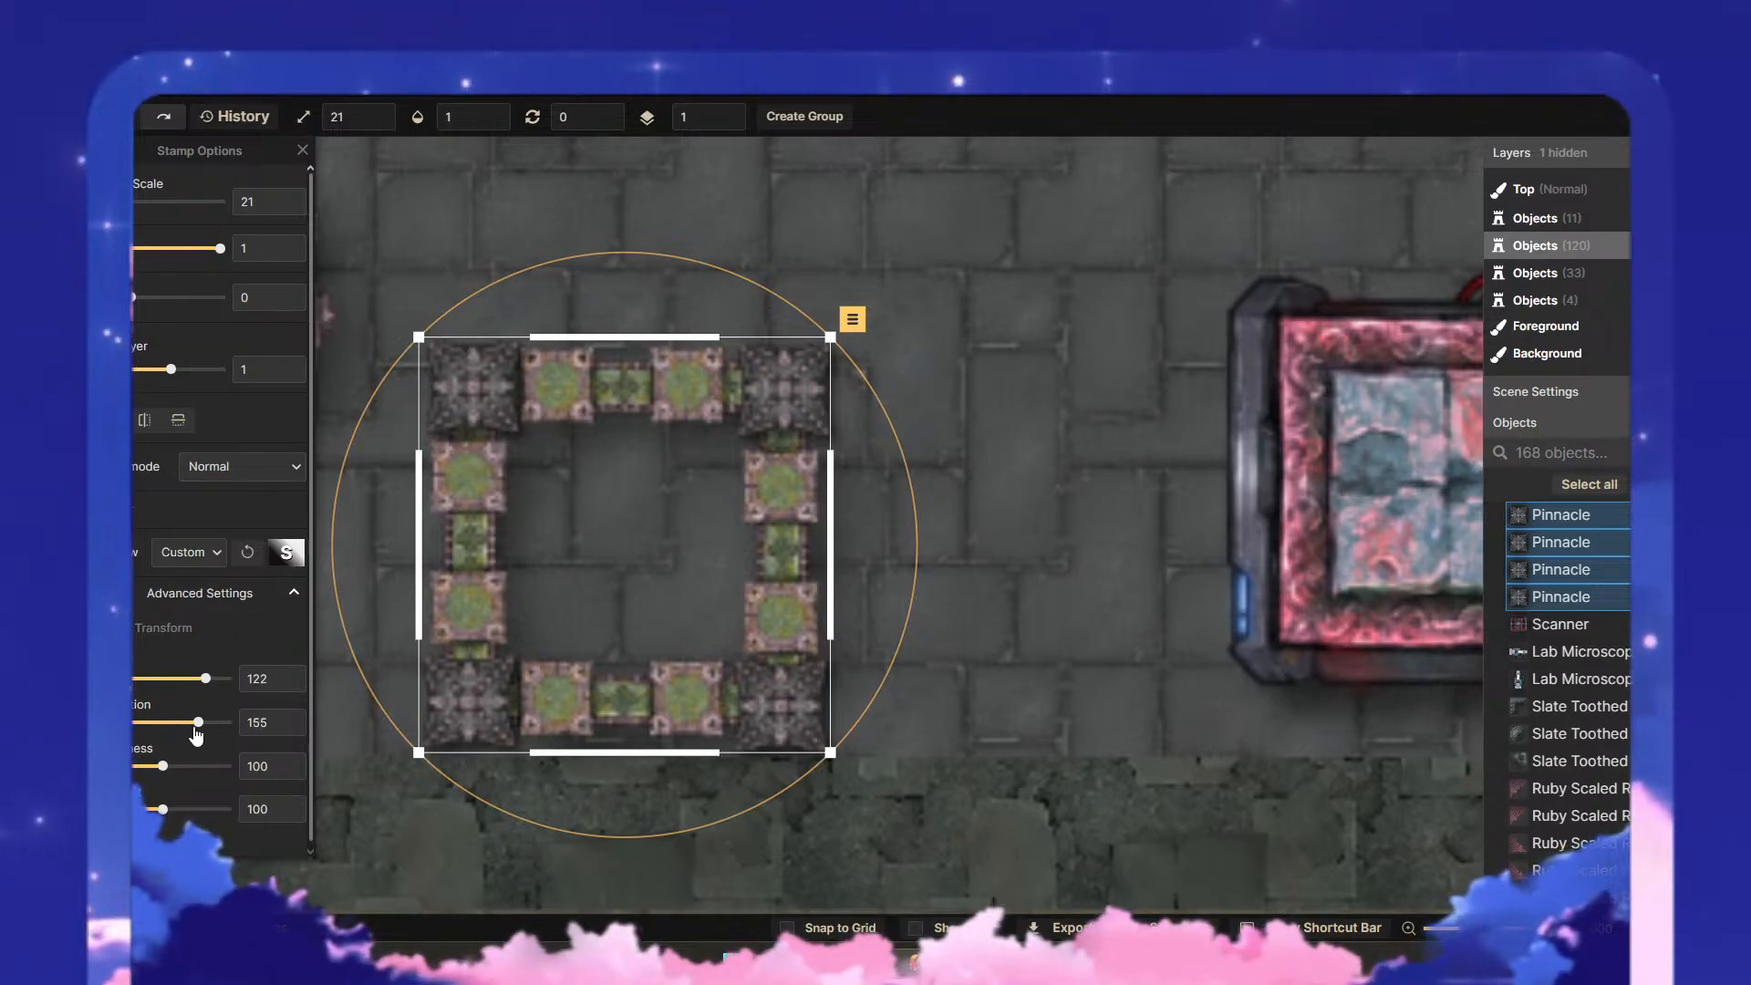
left_click(994, 695)
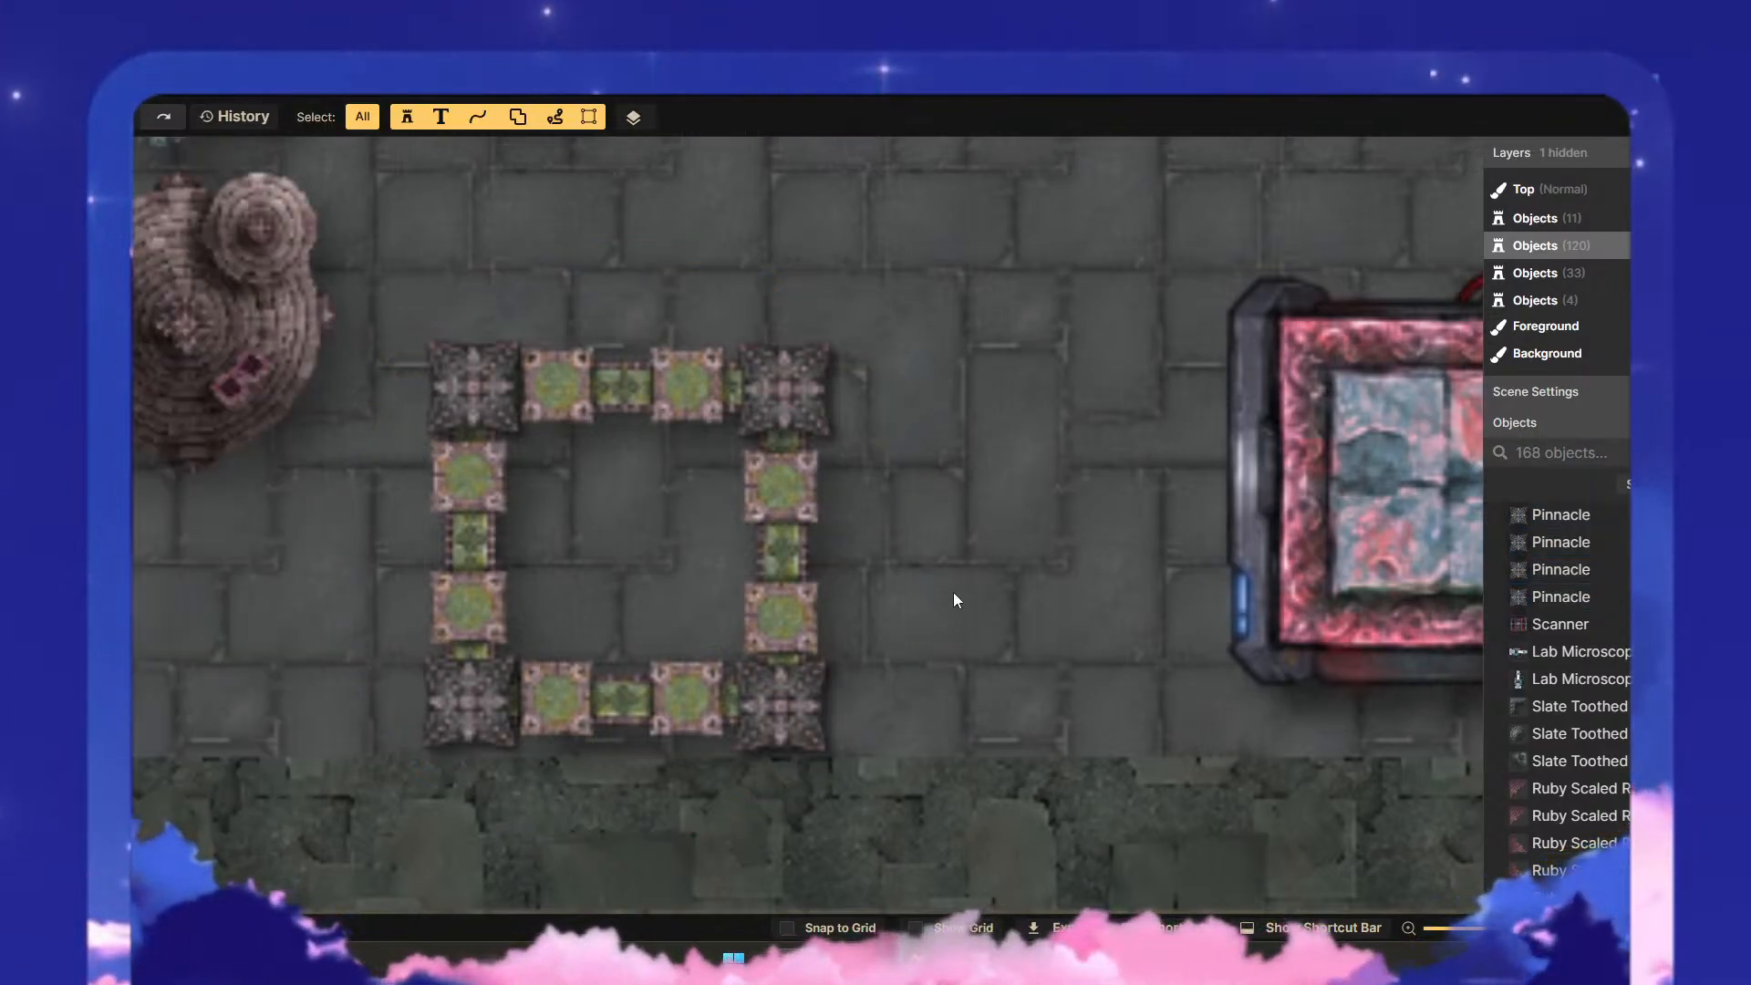
scroll(955, 583, "down", 2)
left_click_drag(992, 732, 561, 358)
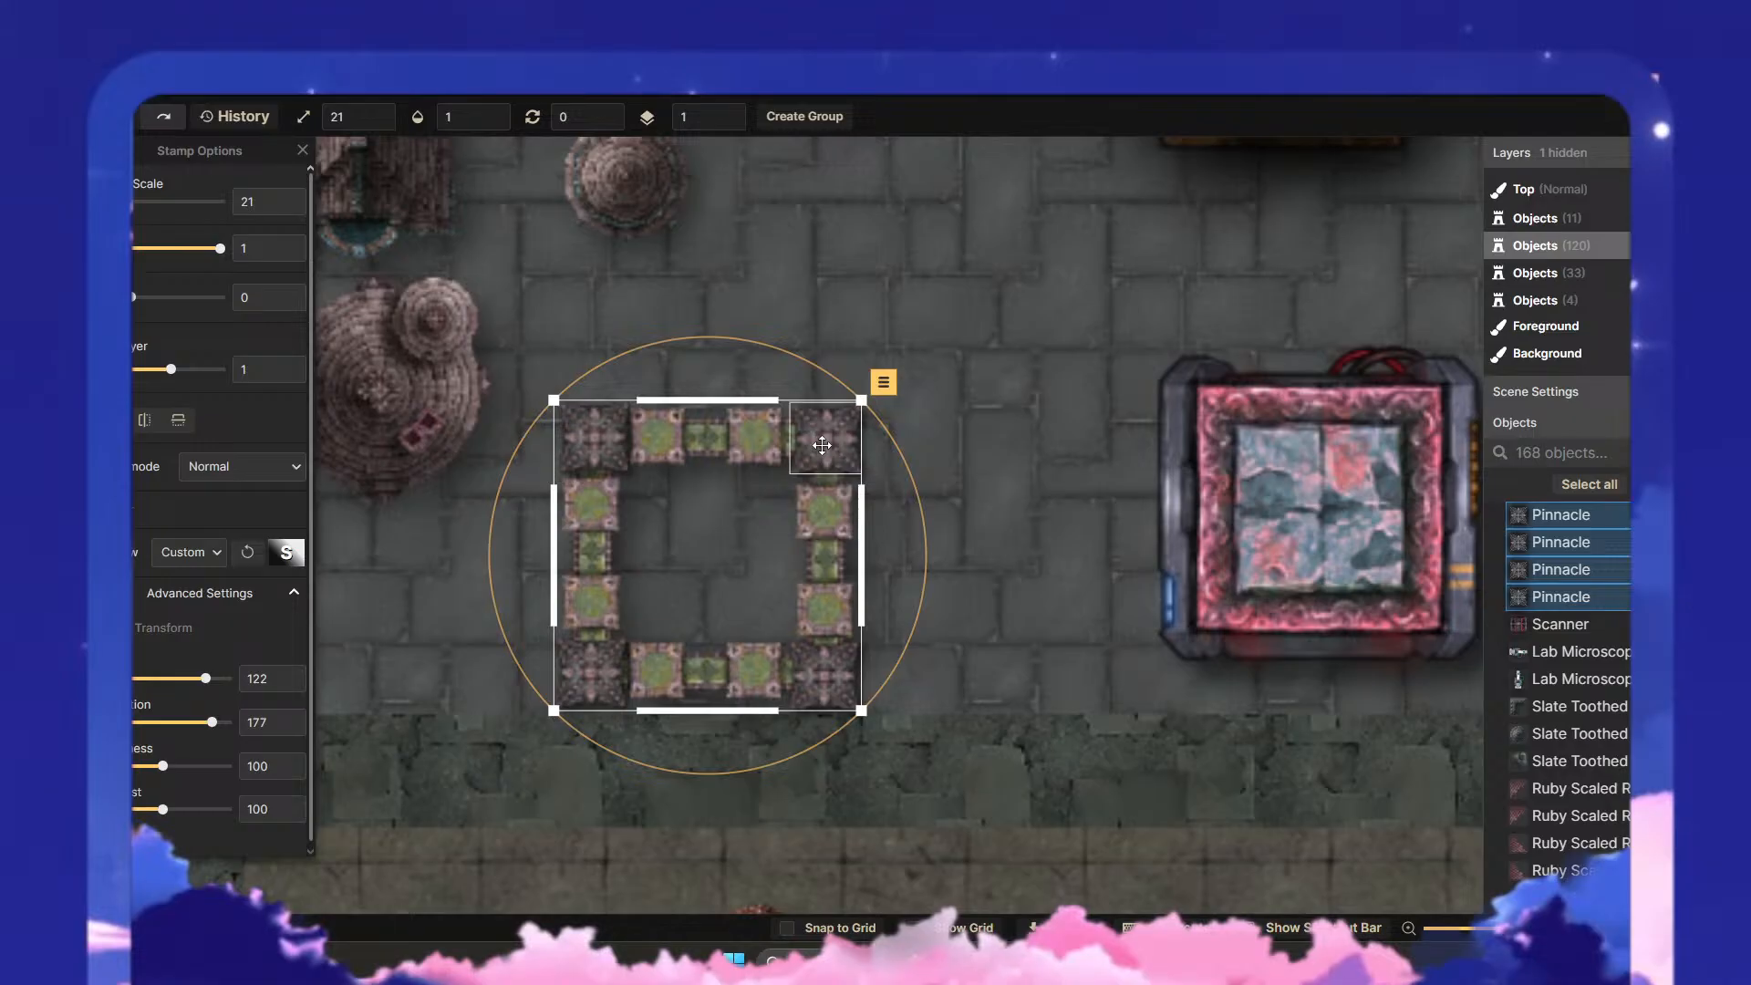
left_click(1010, 600)
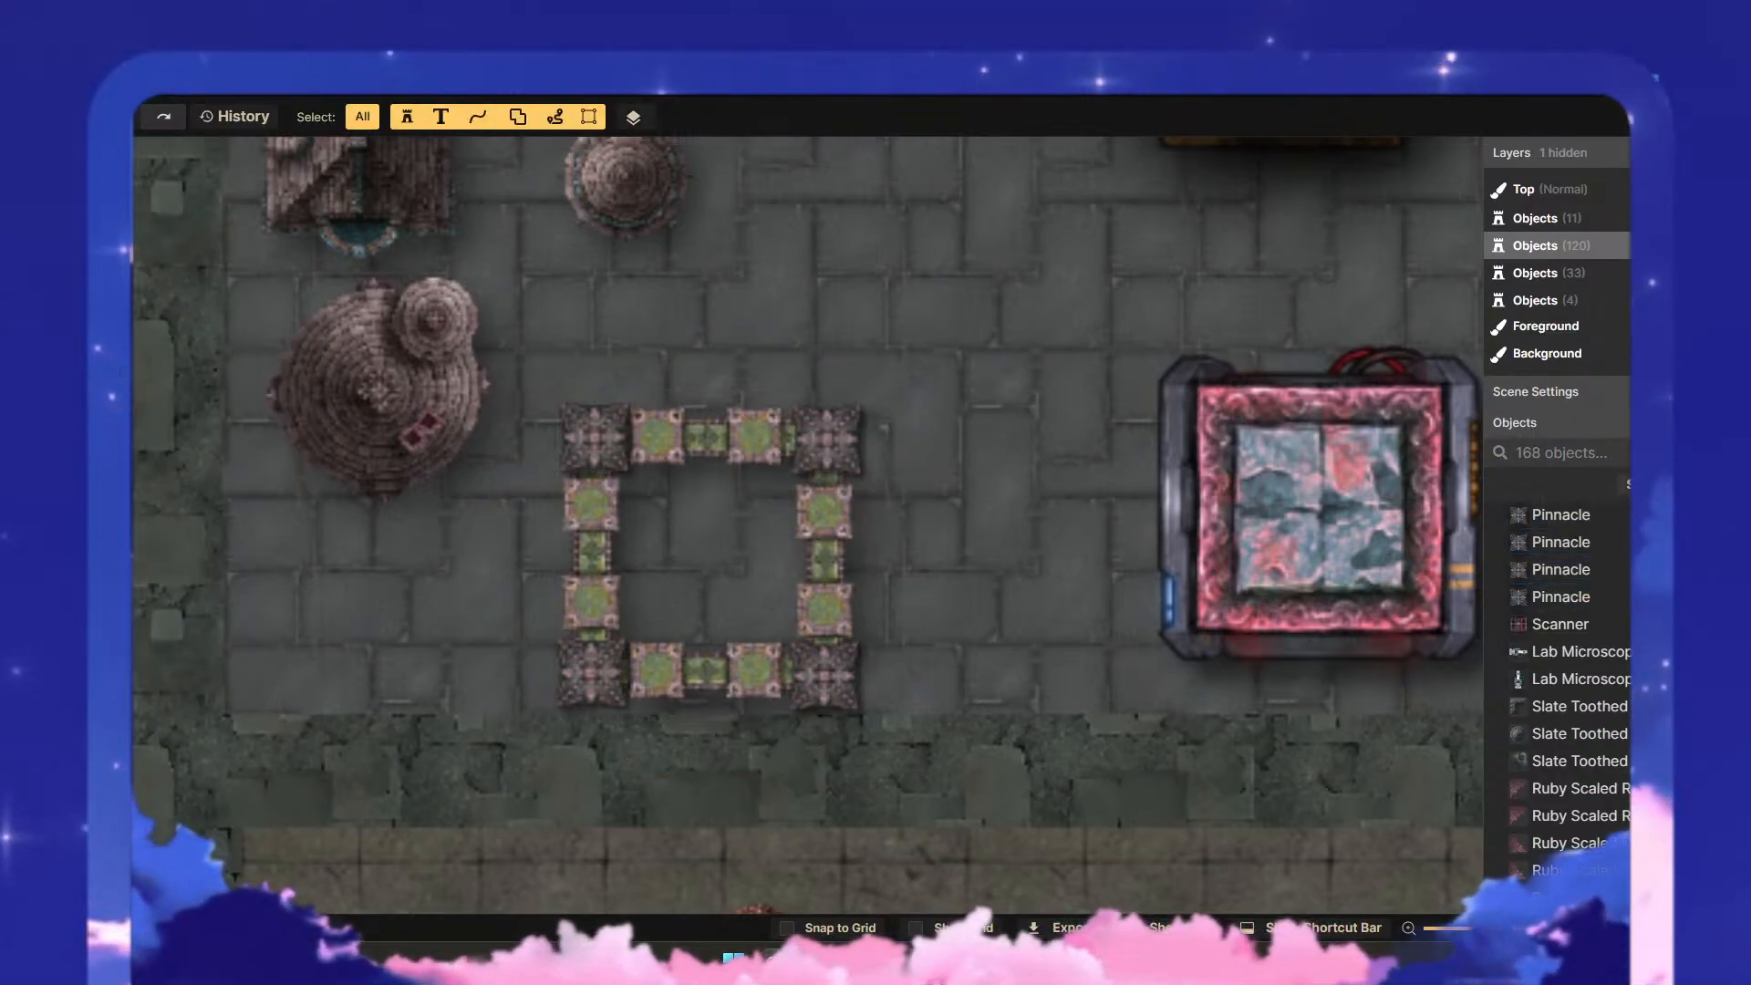
- Browse the Gothic stamp collections and choose the square Crypt Column stamp from Gothic: Cemetery & Tombs
left_click(69, 311)
left_click(158, 302)
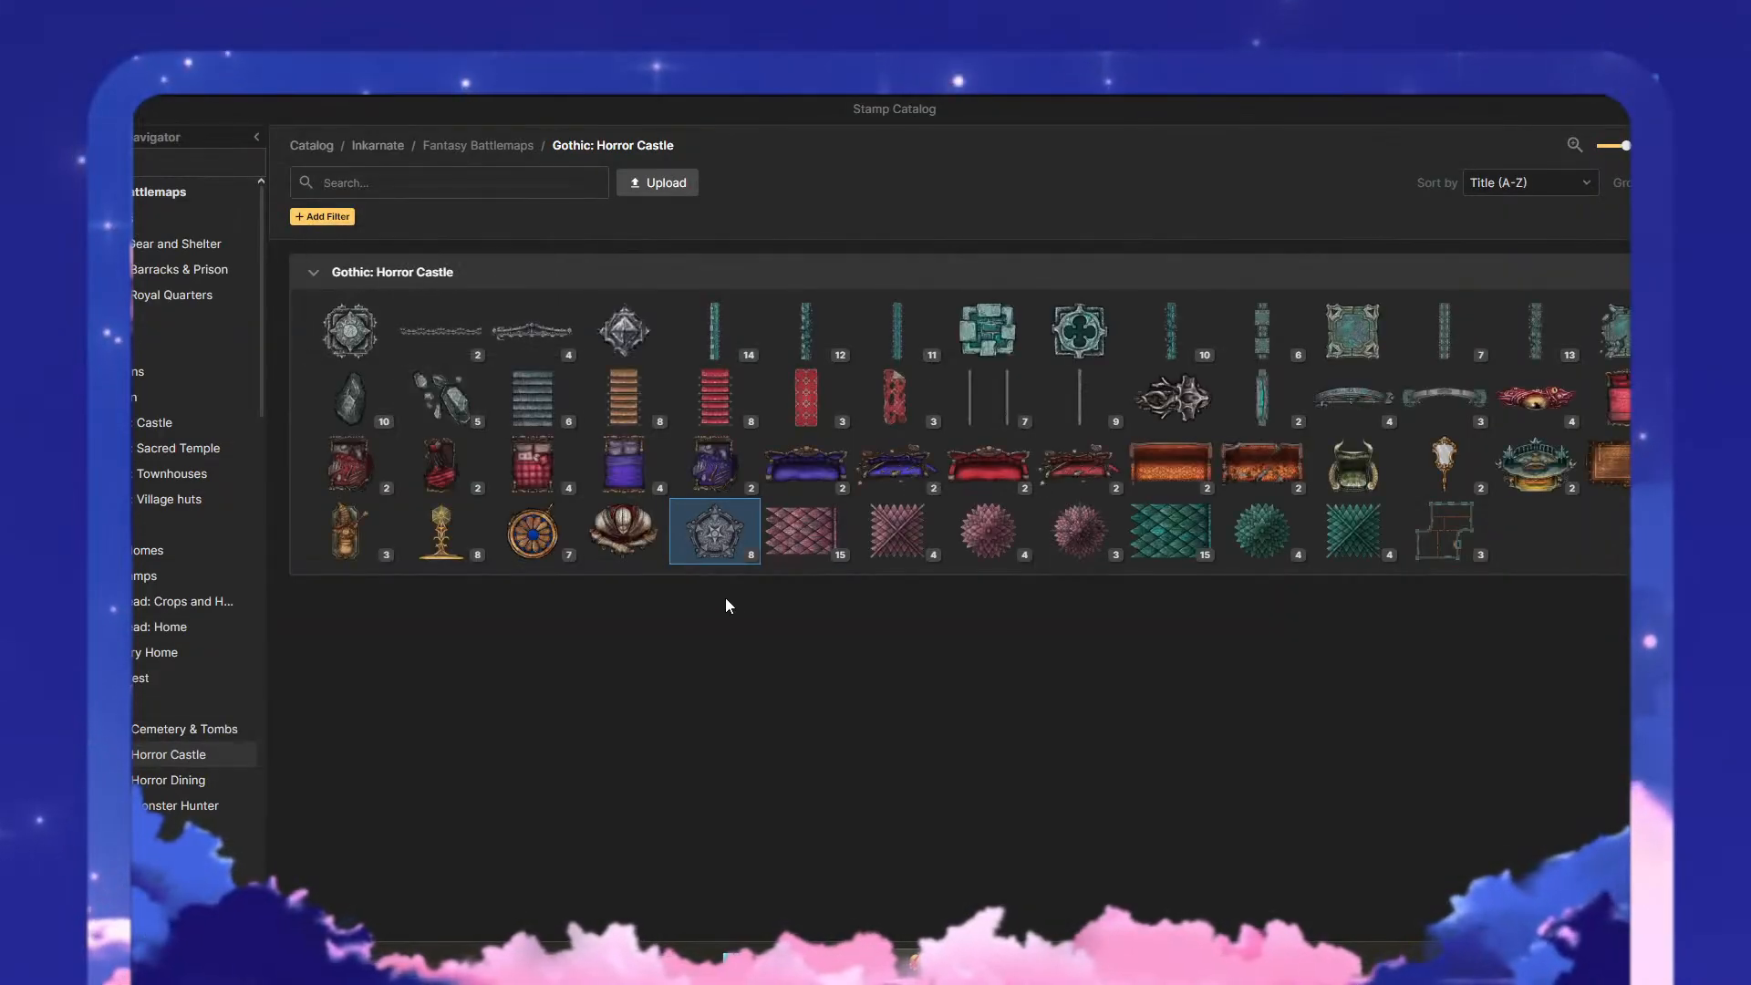
left_click(1100, 560)
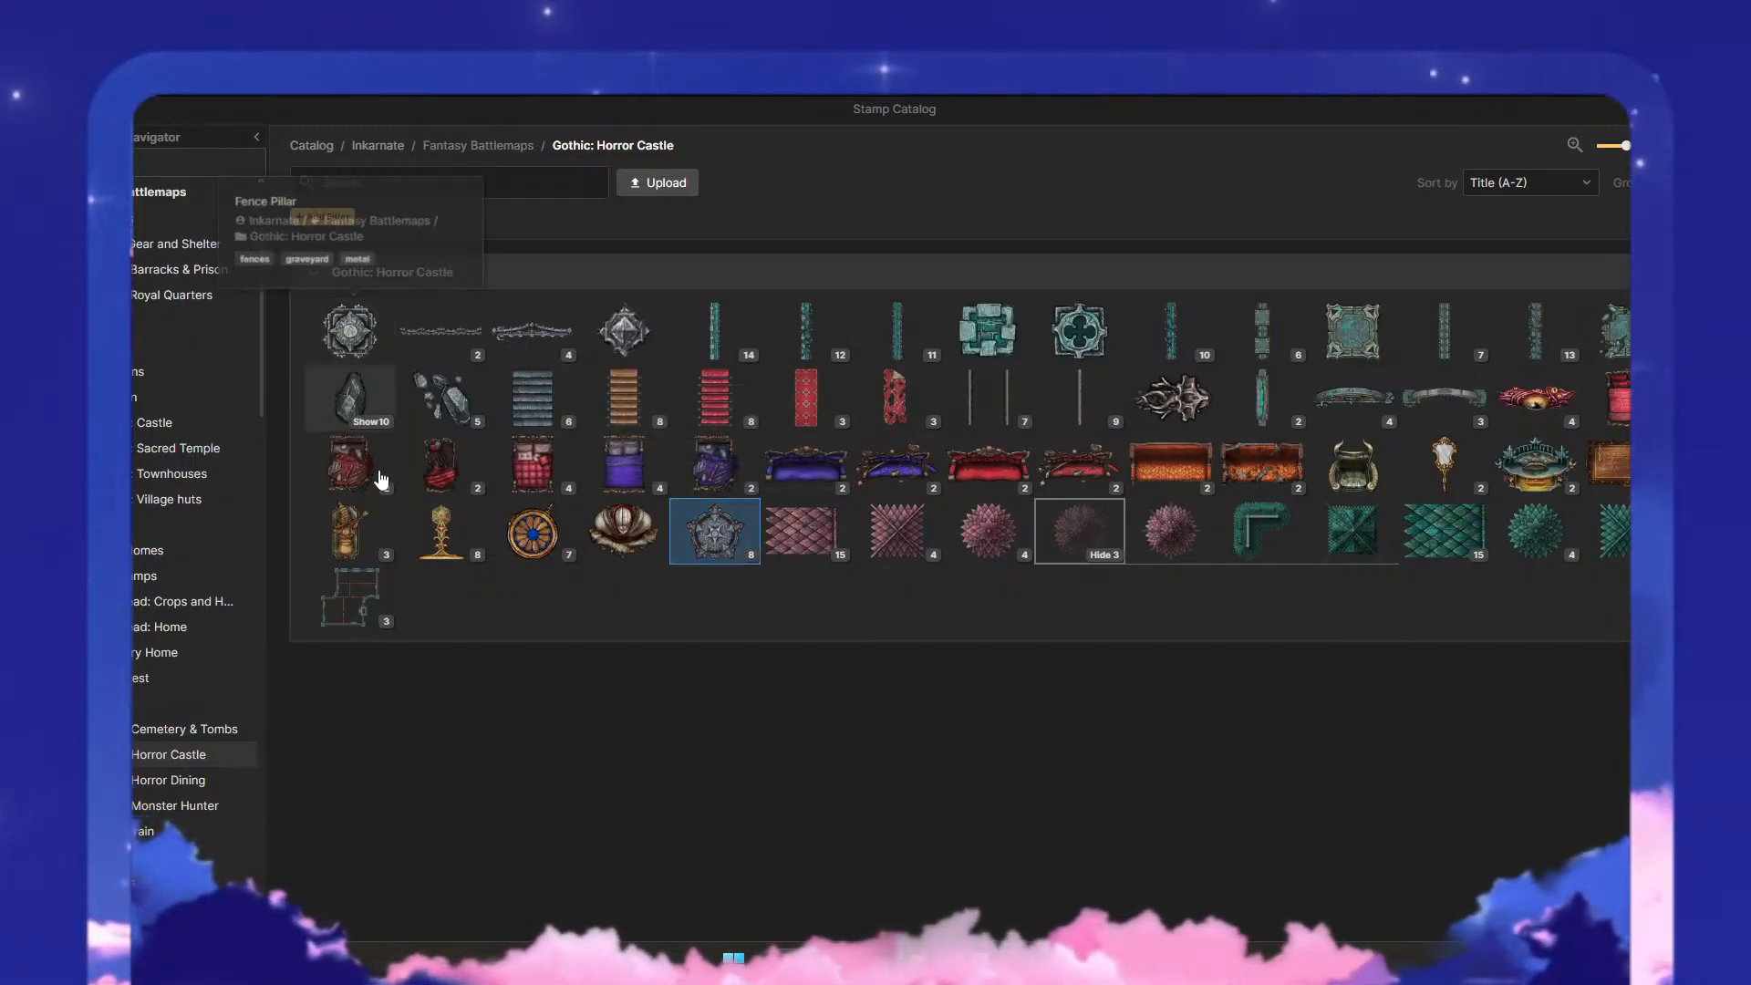
left_click(157, 729)
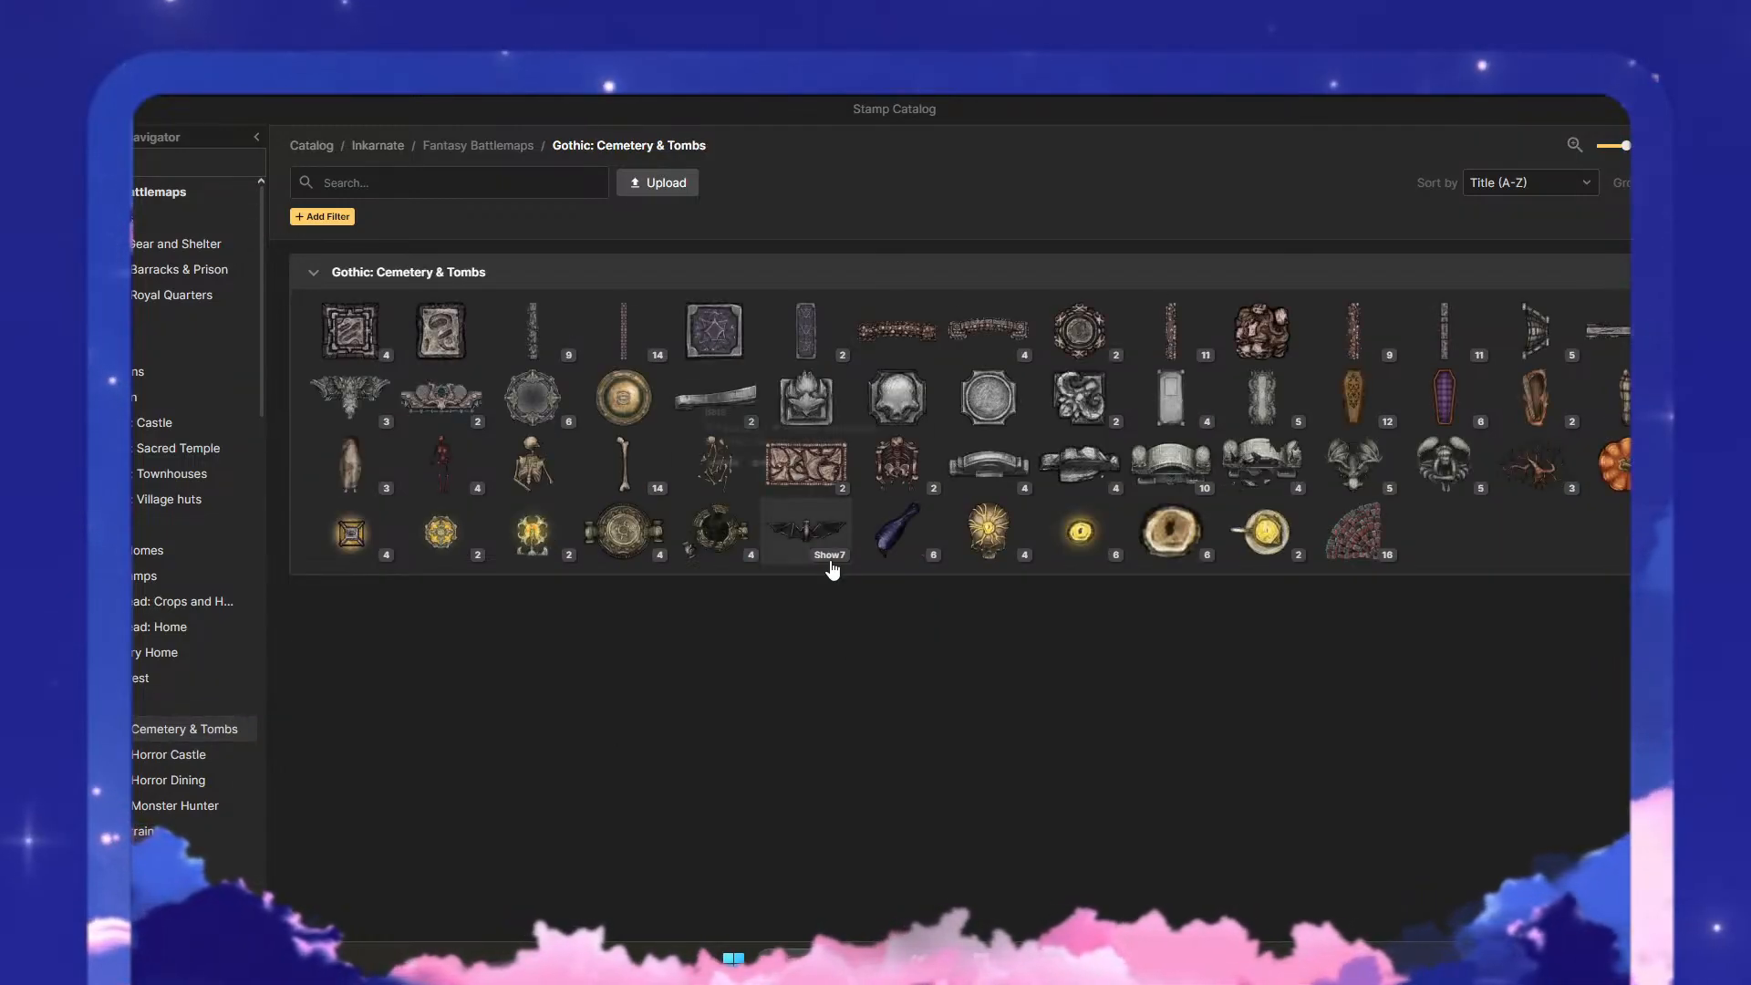
left_click(411, 361)
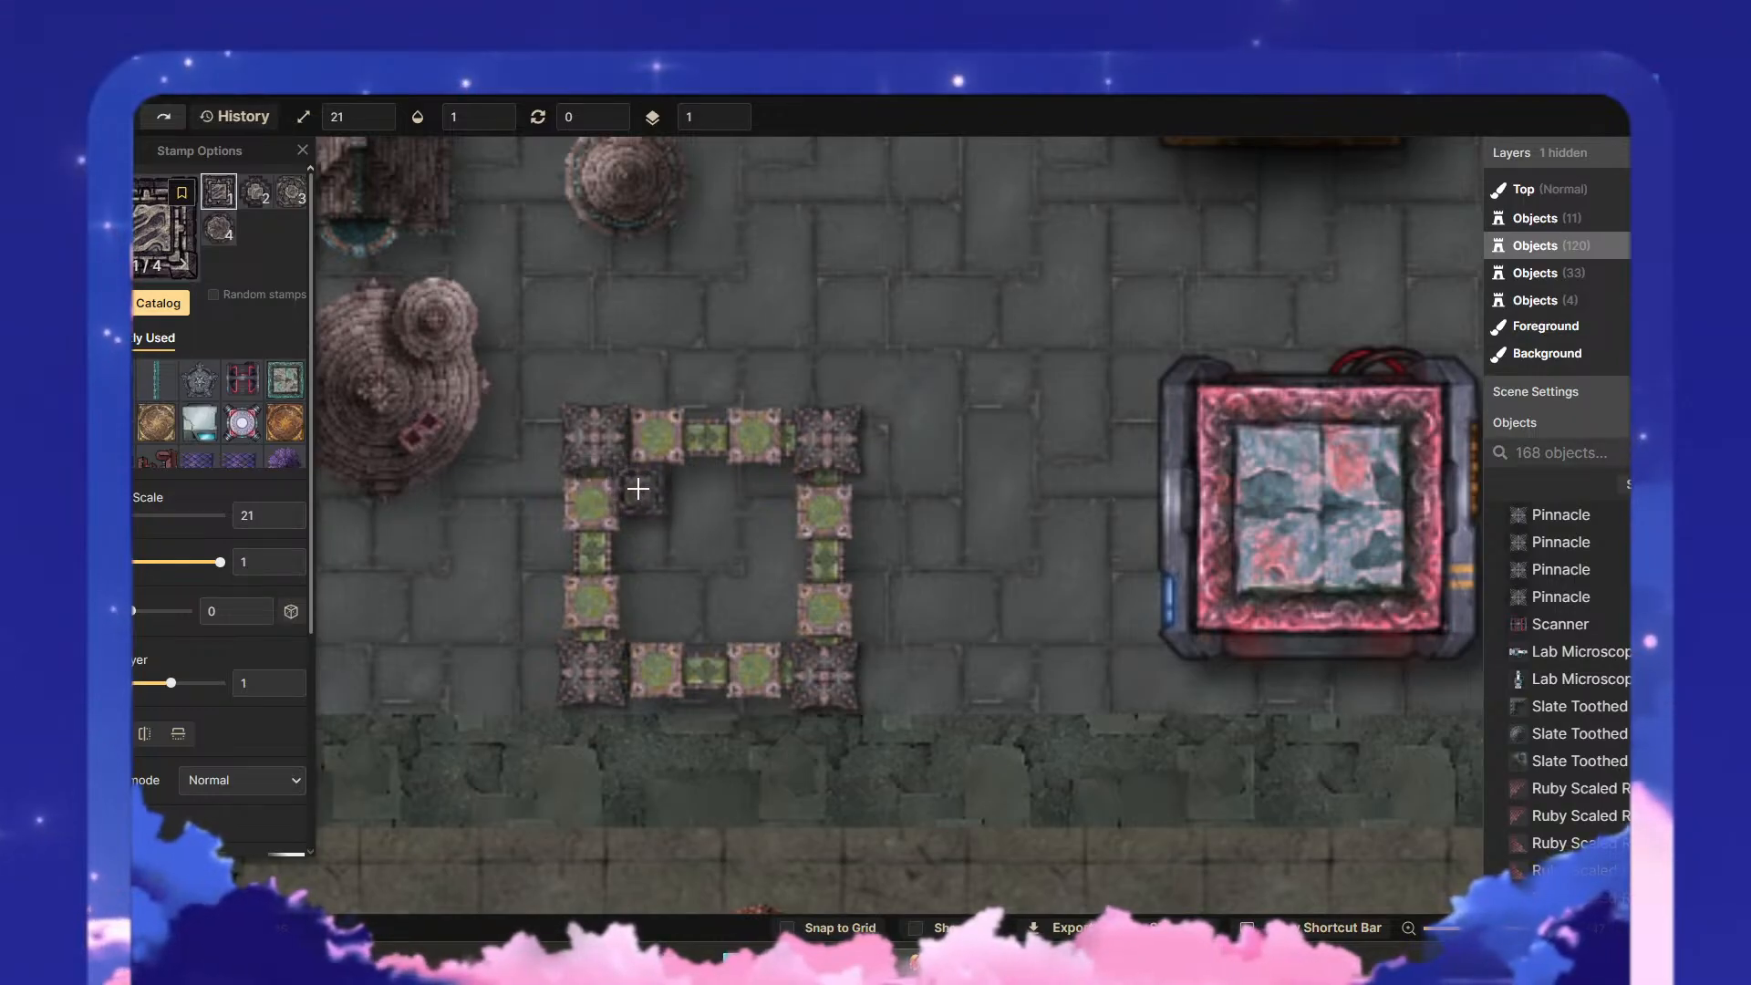
- Place the Crypt Column inside the frame's northwest corner and enlarge it to scale 34
left_click(638, 487)
key("v")
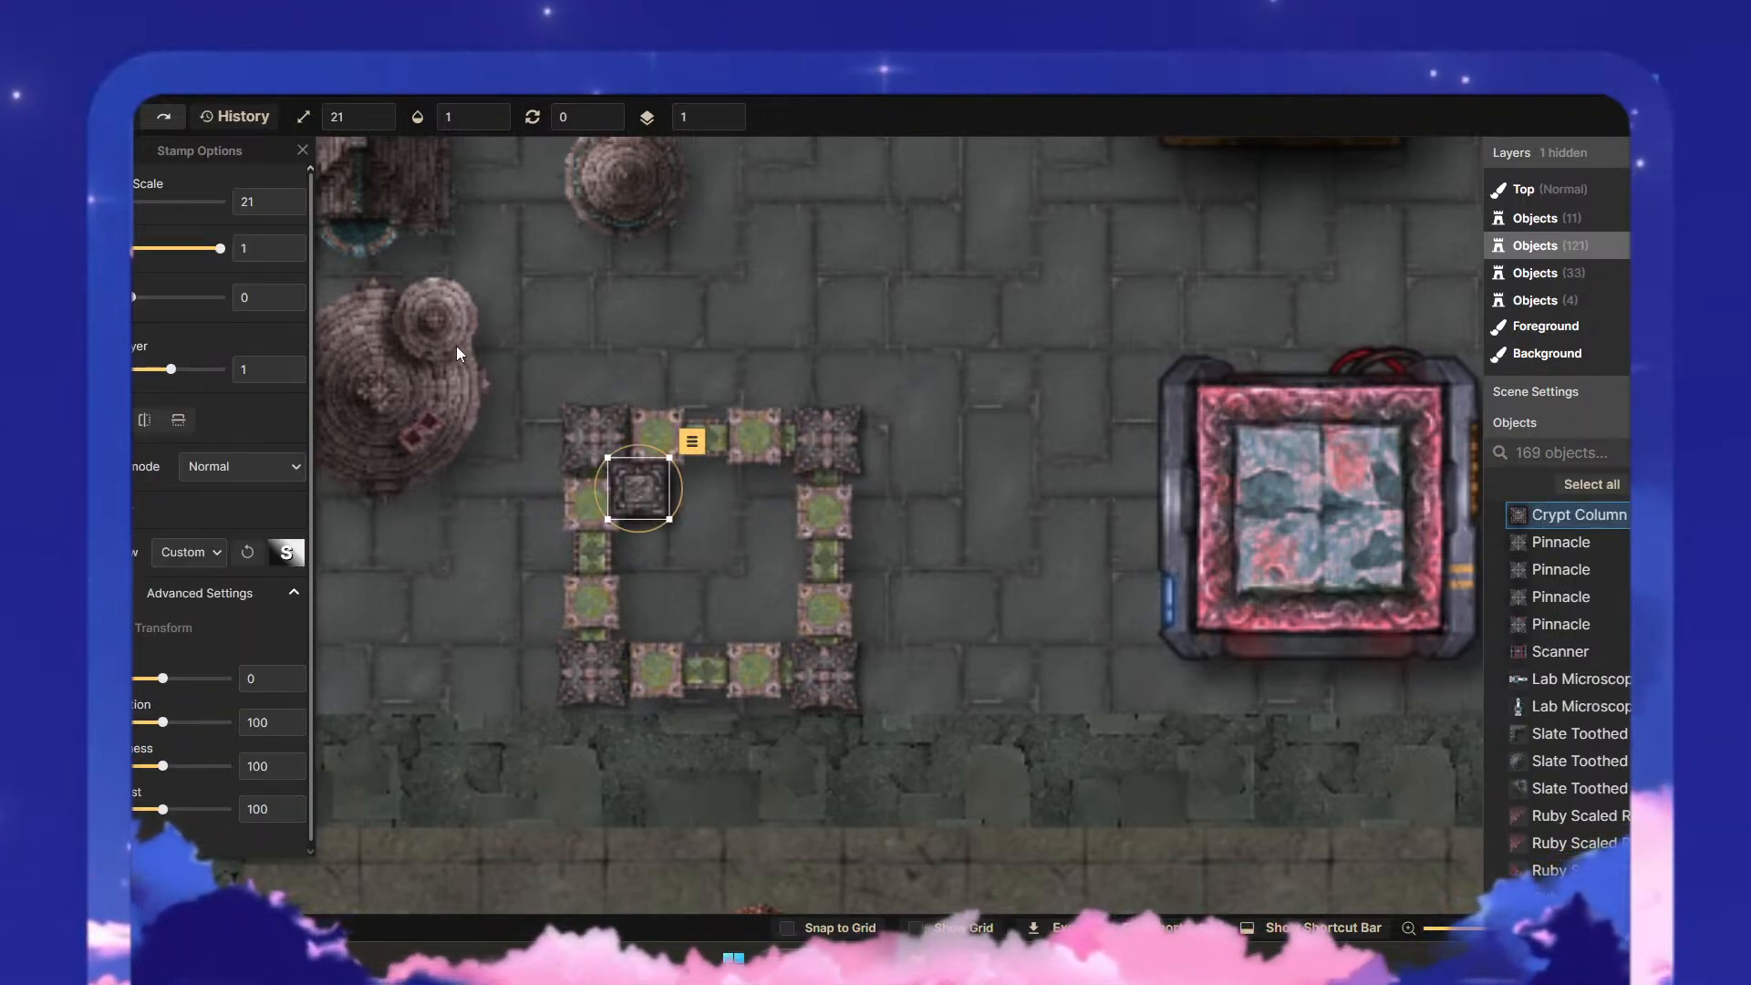
left_click_drag(667, 519, 718, 548)
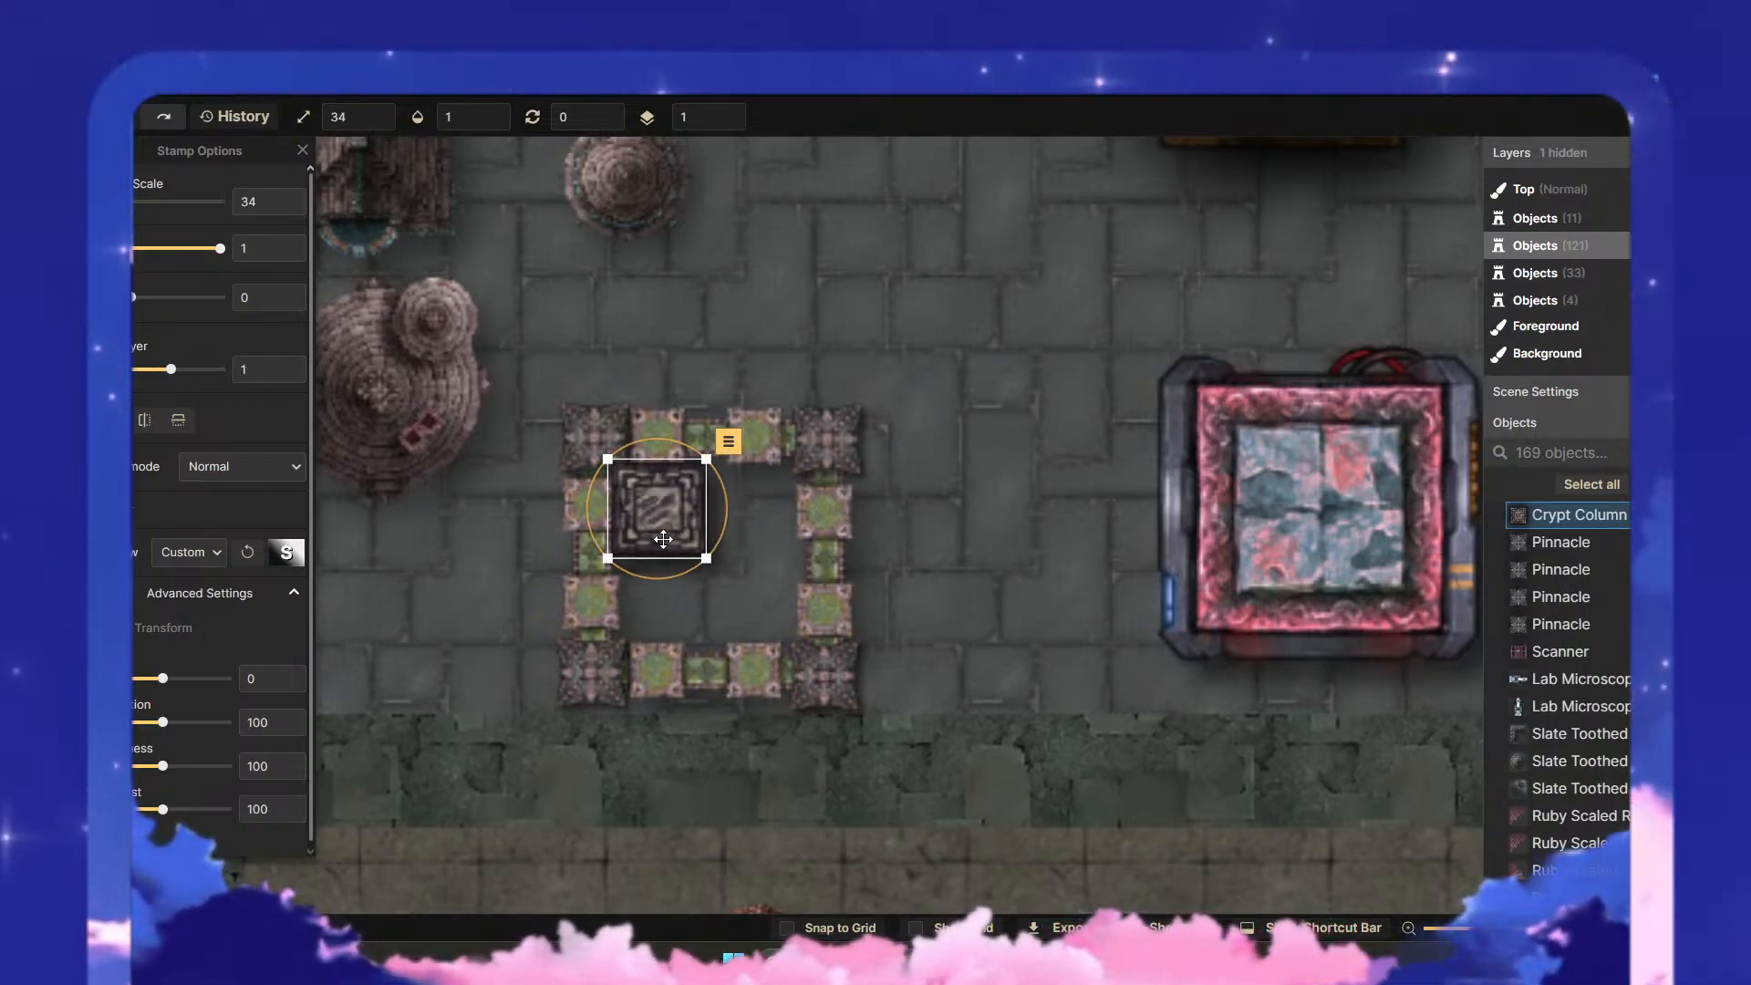
- Duplicate the Crypt Column and move the copy outside the frame to the southeast
key("ctrl+c")
key("ctrl+v")
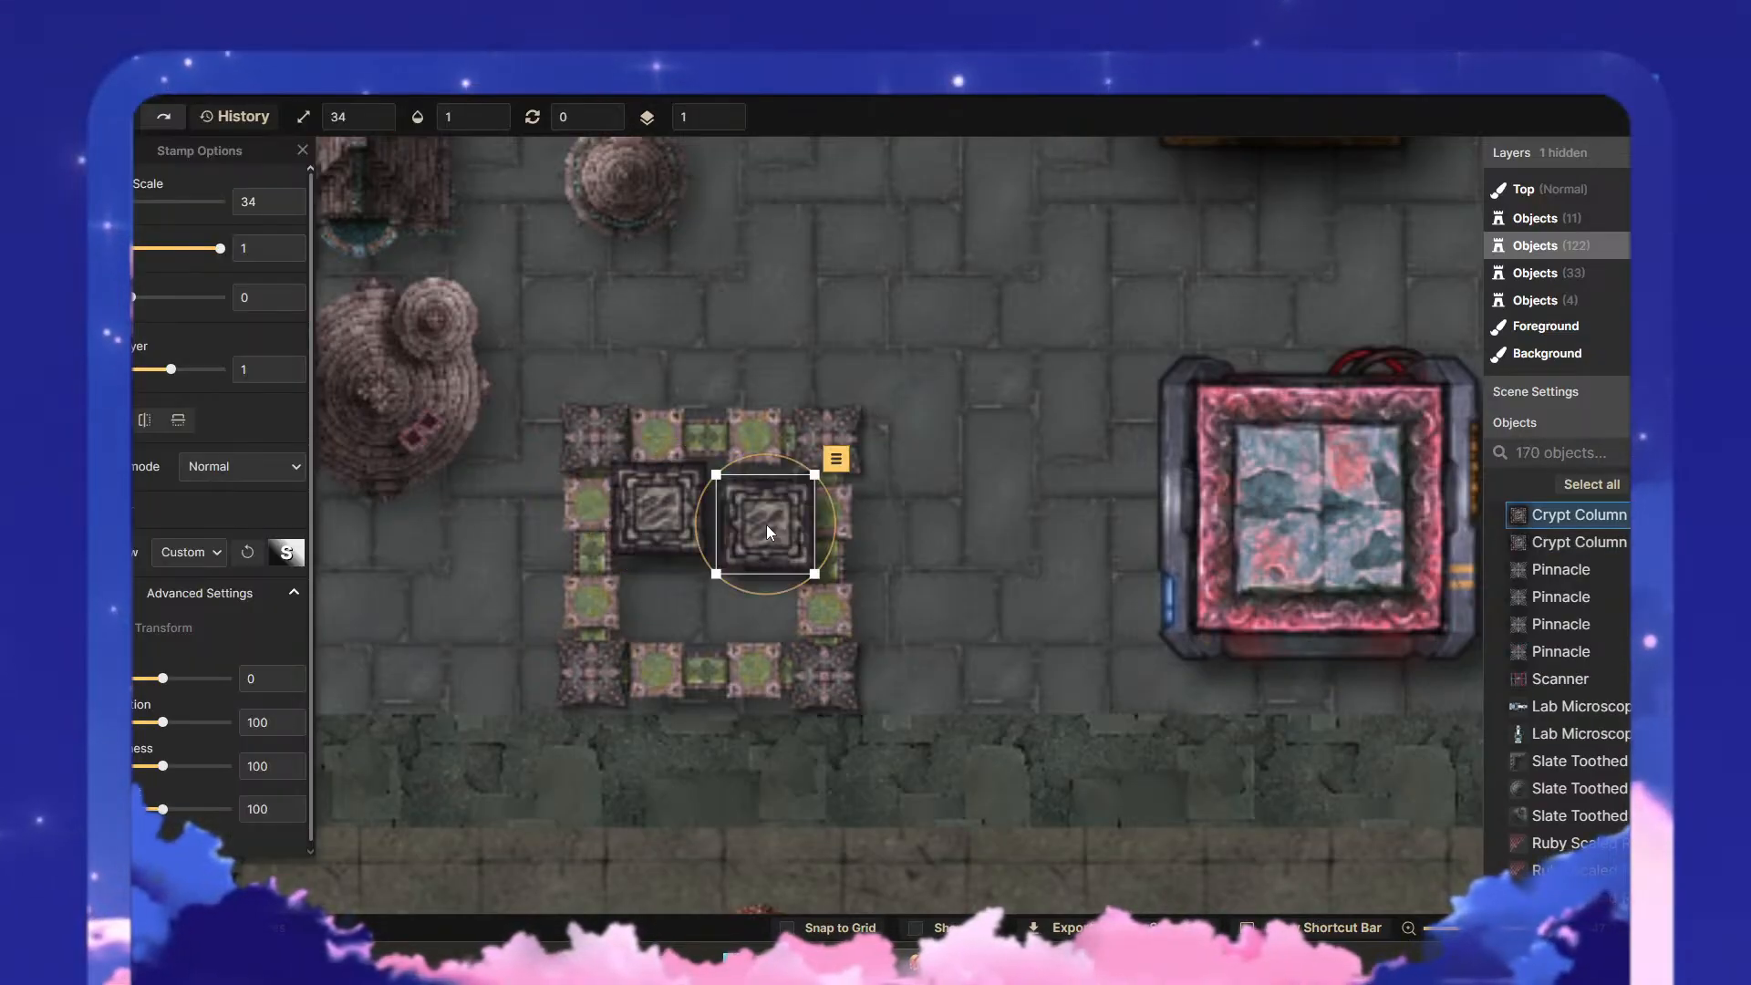
left_click_drag(766, 523, 756, 511)
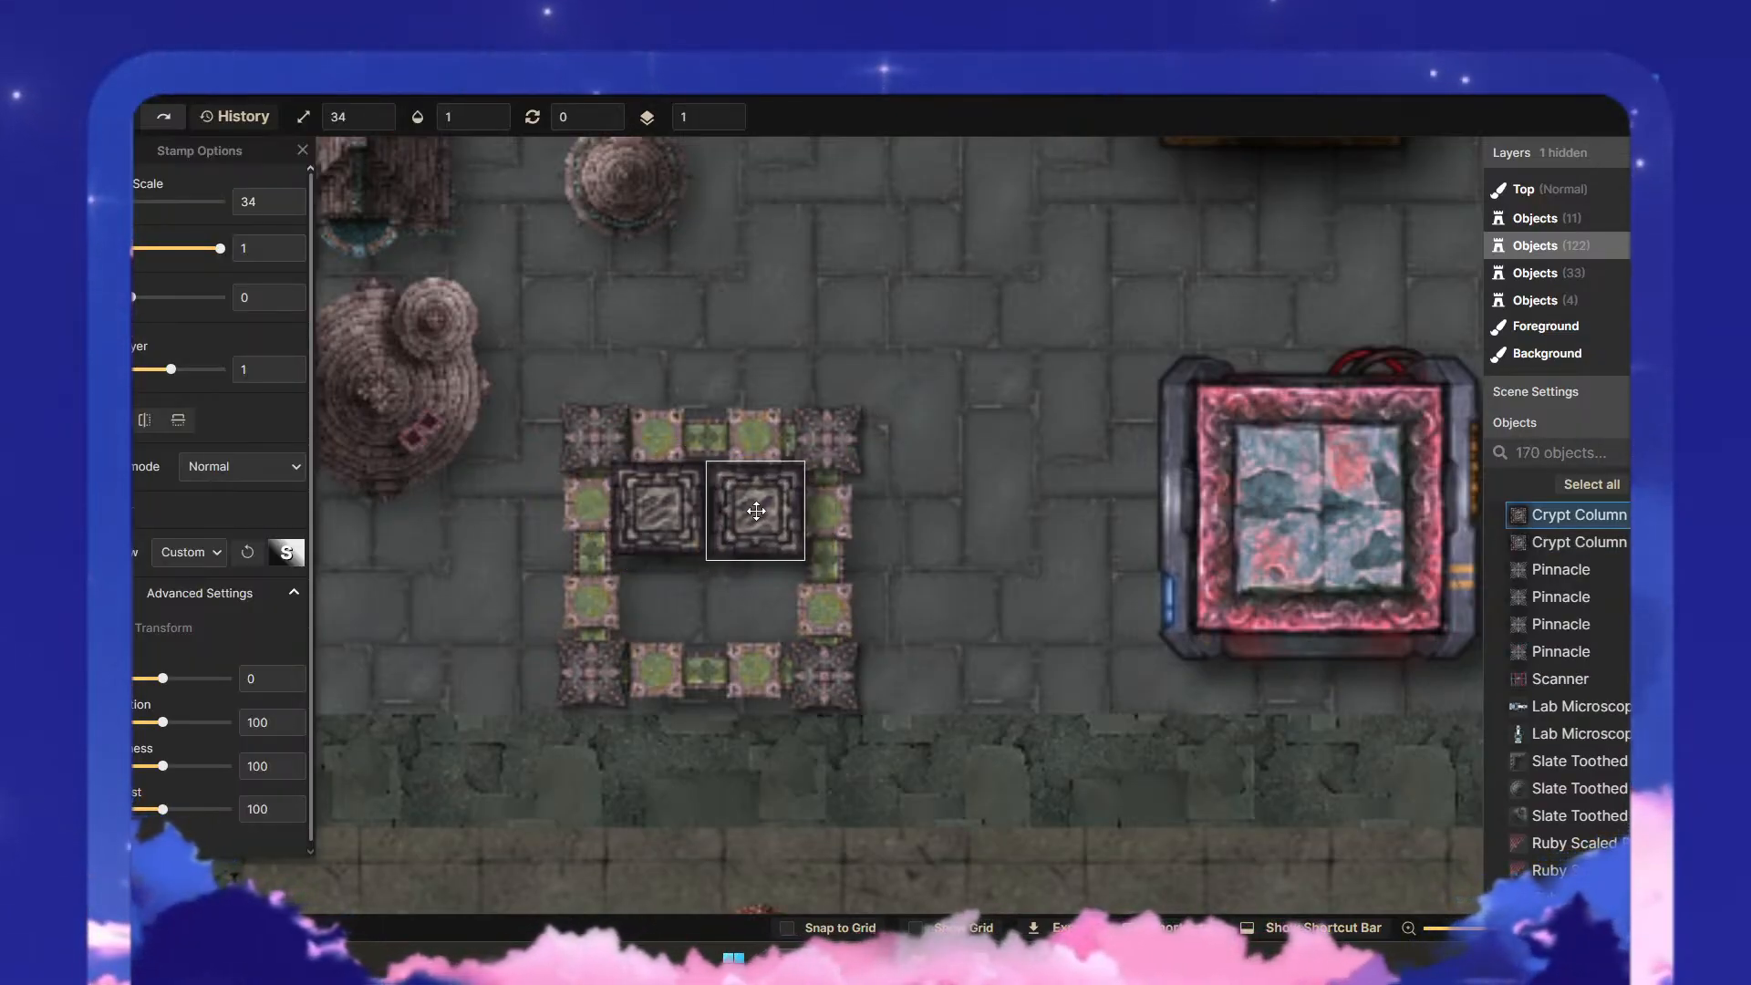
left_click(747, 613)
left_click_drag(757, 605, 1015, 708)
left_click(754, 588)
- Enlarge the original Crypt Column to scale 80 and centre it over the columned frame
left_click(664, 498)
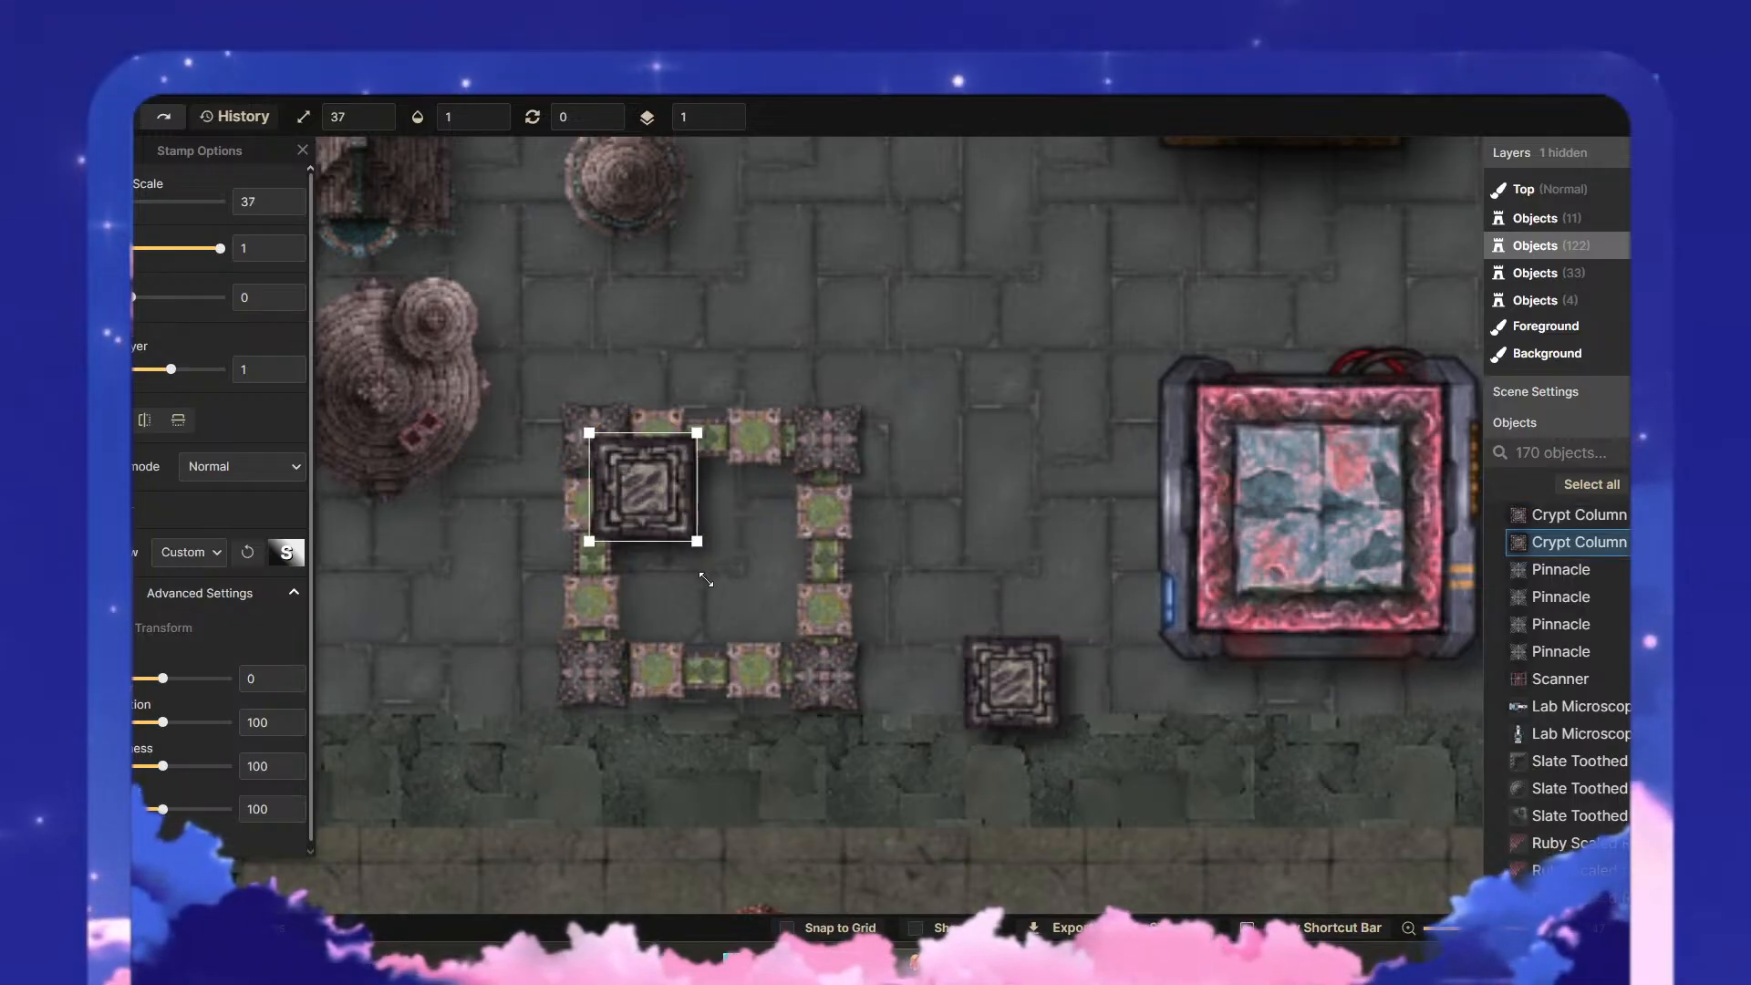
left_click_drag(702, 545, 808, 677)
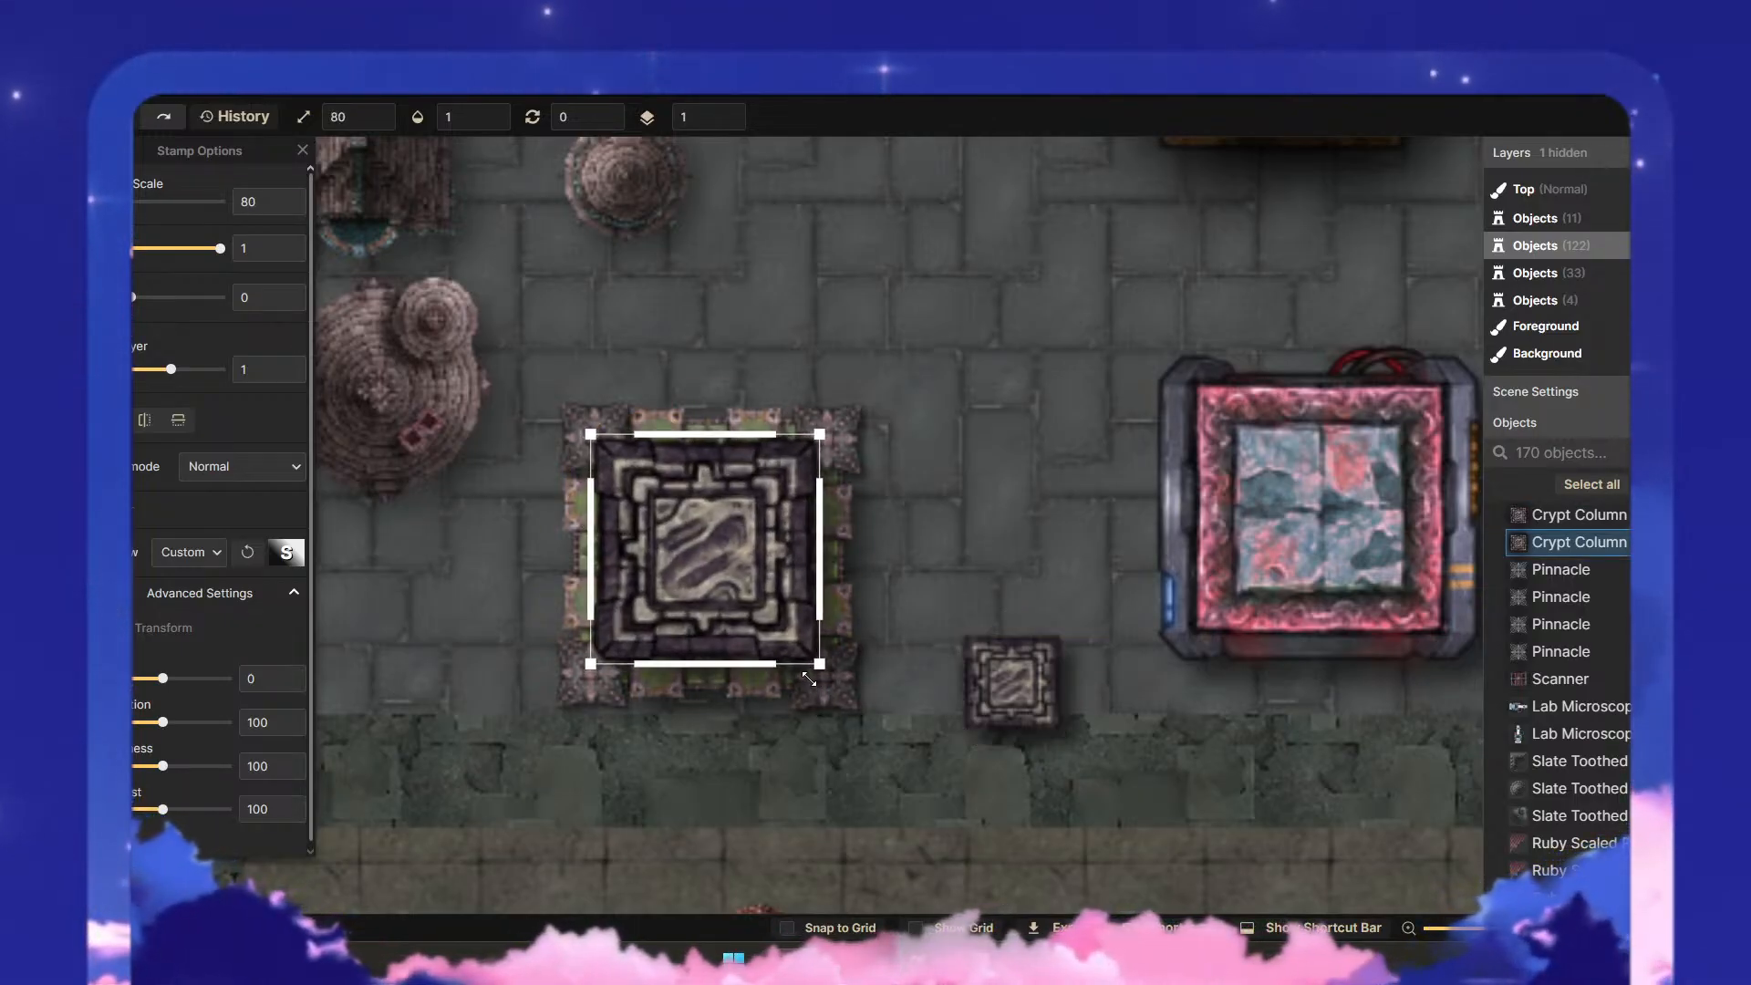
left_click_drag(730, 578, 735, 582)
key("Escape")
scroll(990, 474, "down", 5)
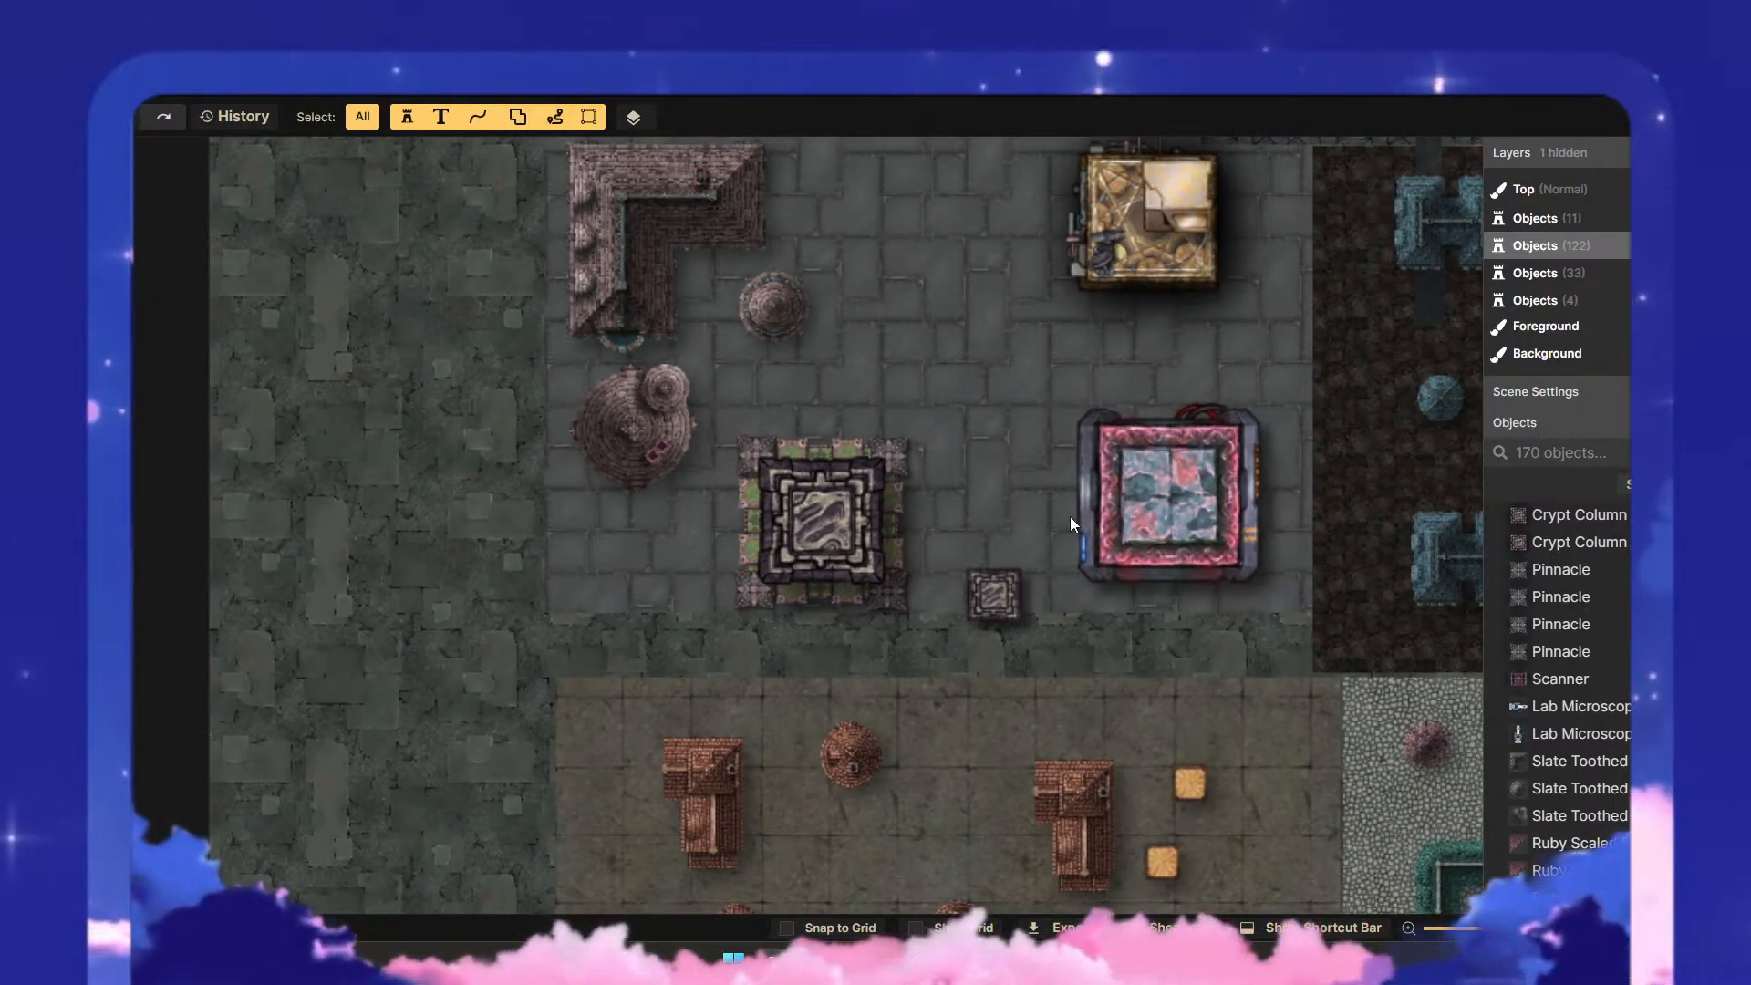
- Apply a slight blur of 3 to the large Crypt Column
left_click(796, 500)
left_click(97, 508)
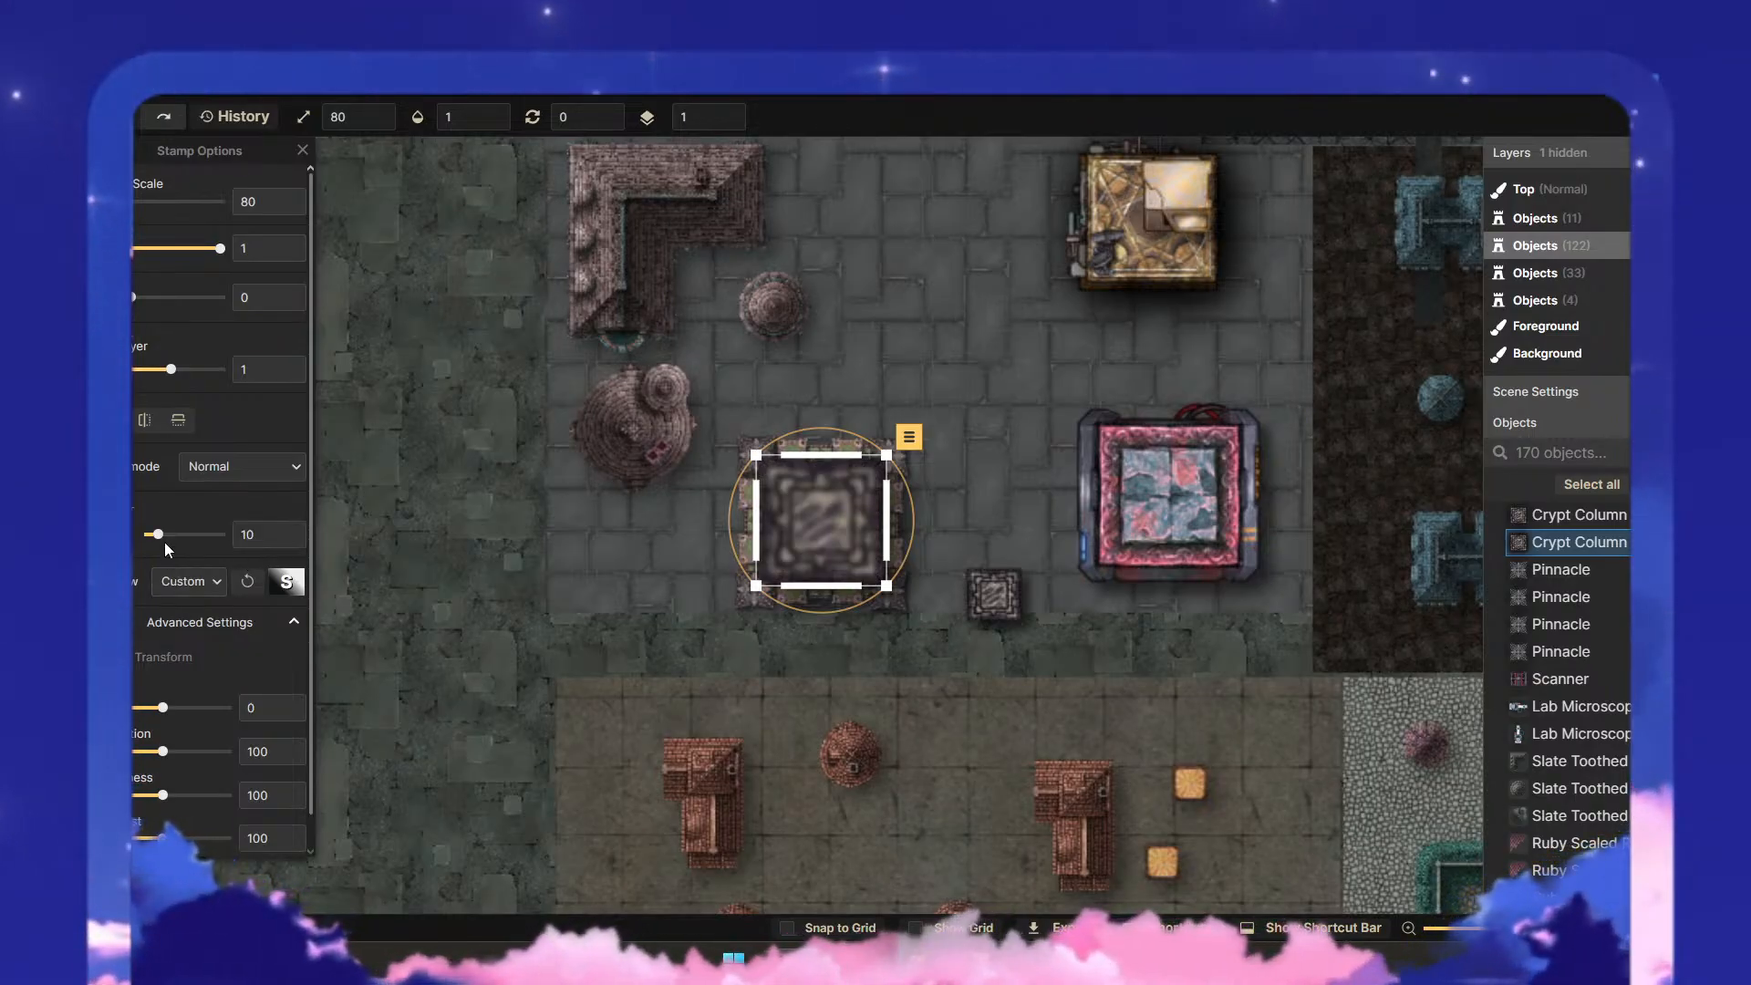
left_click_drag(158, 535, 150, 539)
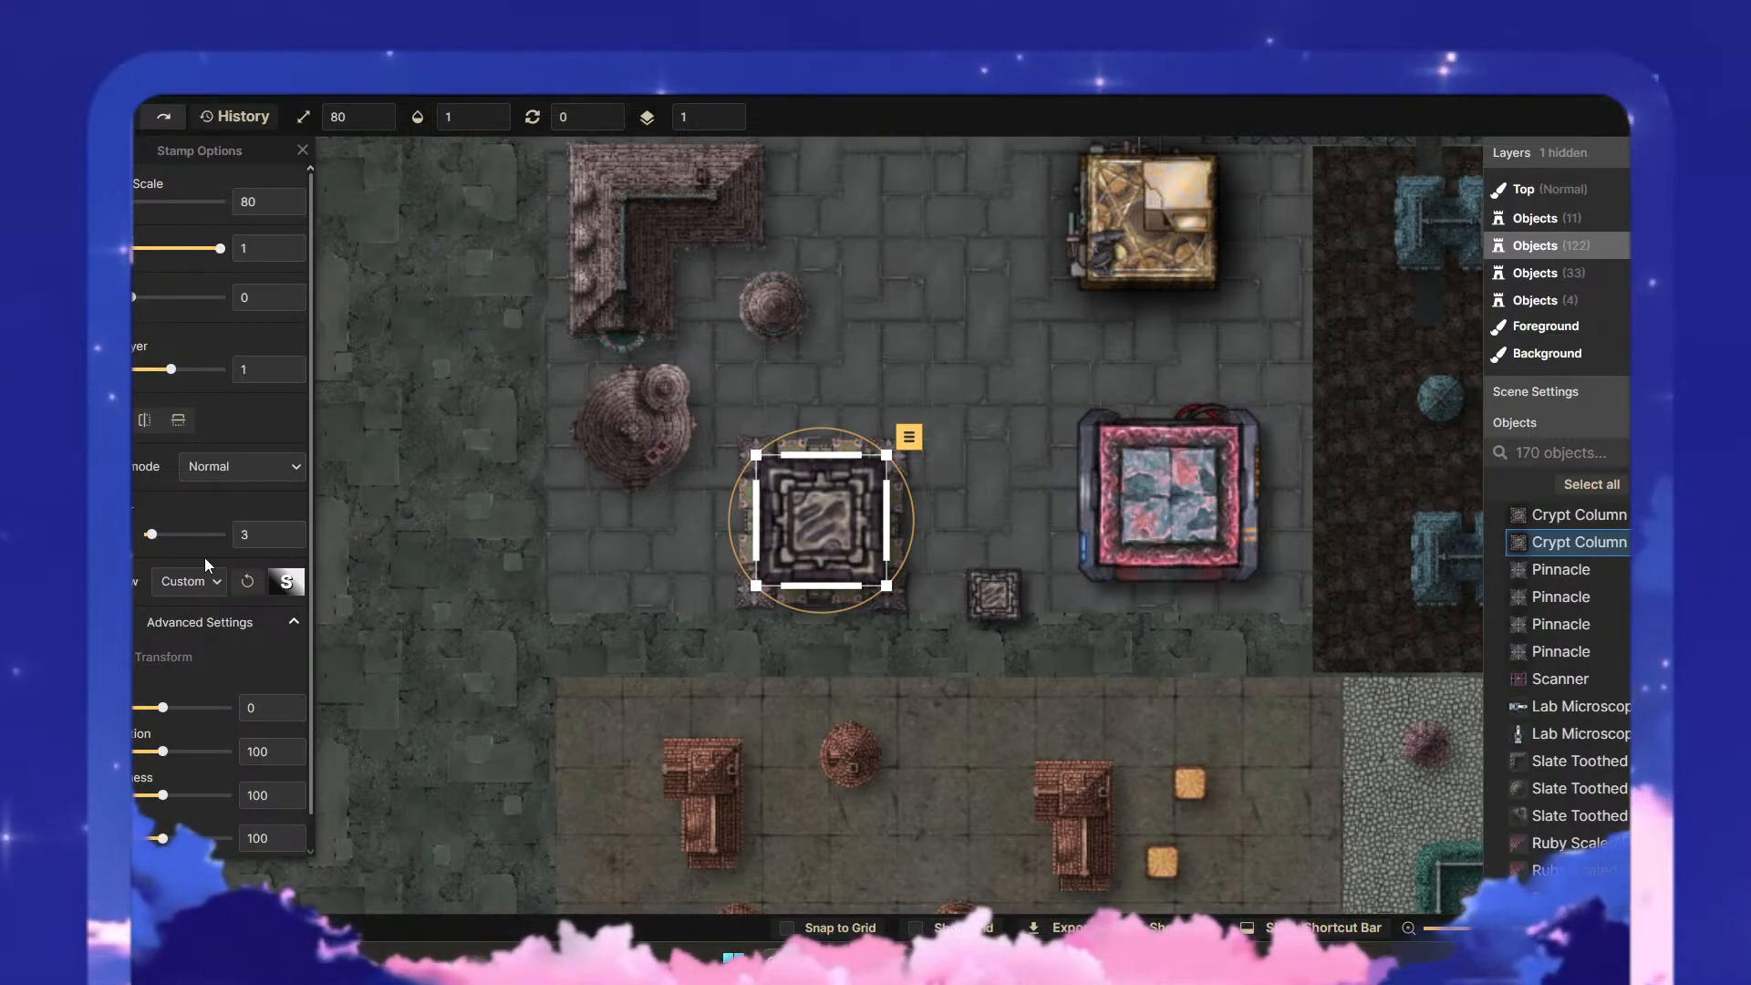
left_click(623, 566)
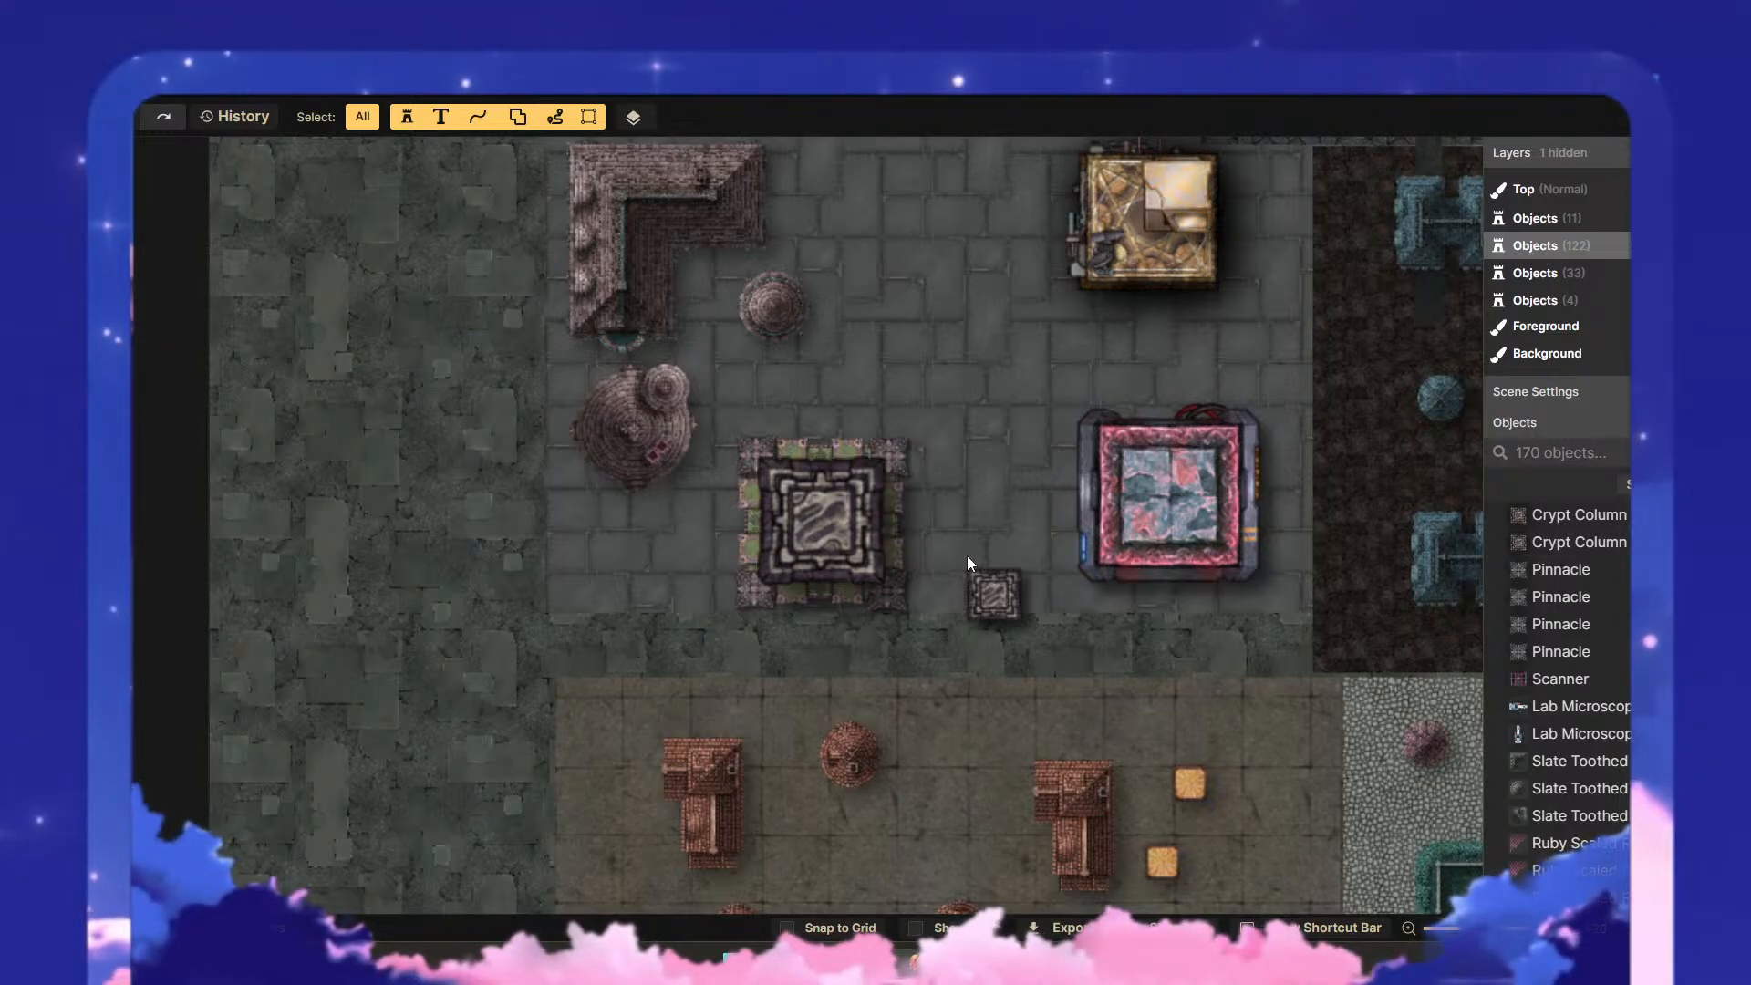
- Delete the small Crypt Column copy southeast of the columned frame
left_click(977, 591)
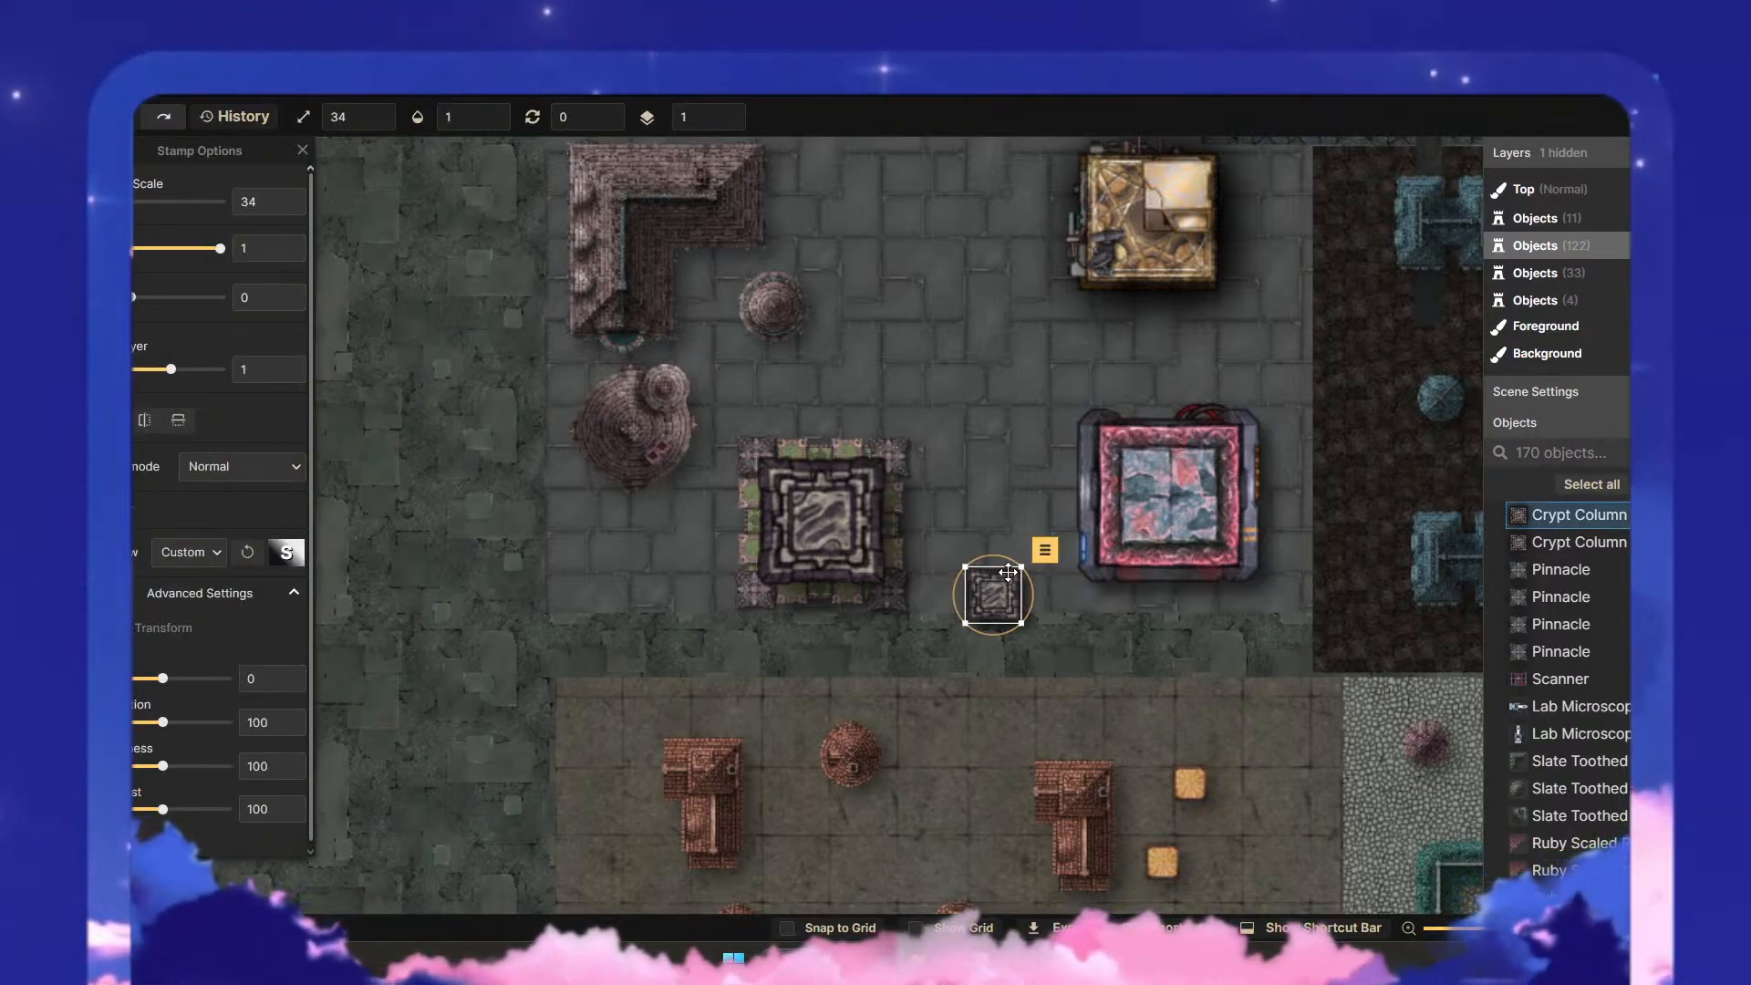
key("Delete")
left_click_drag(982, 502, 923, 547)
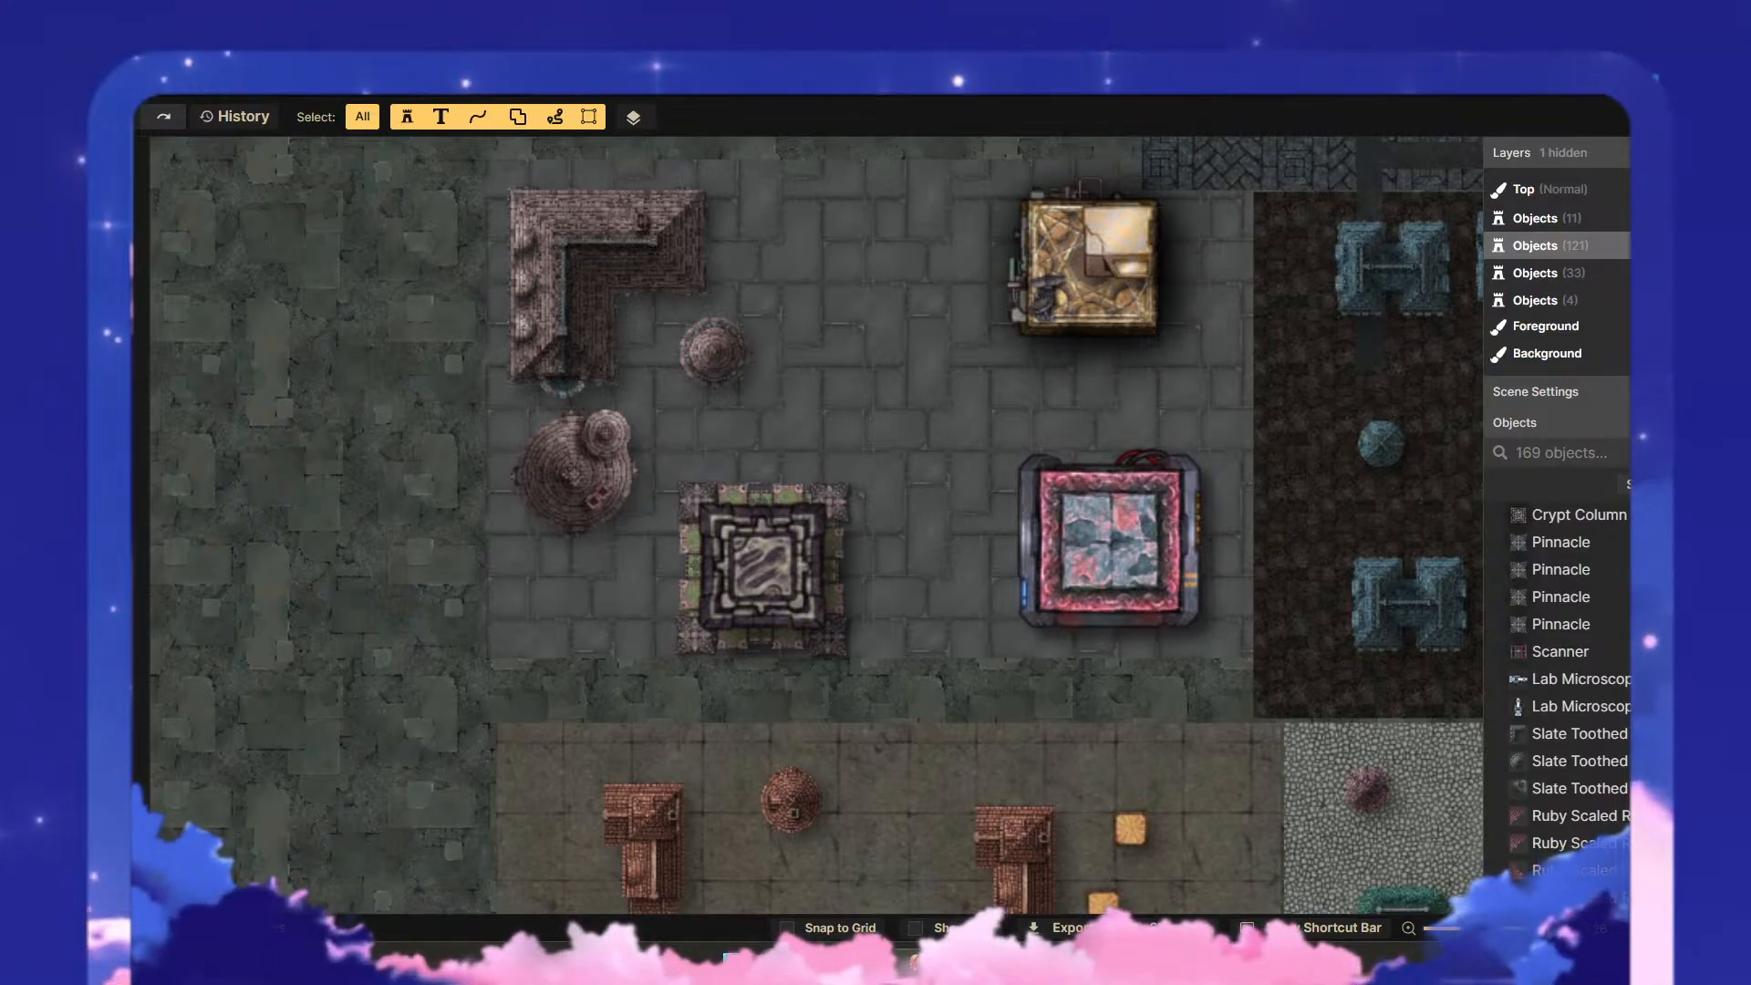
left_click(778, 547)
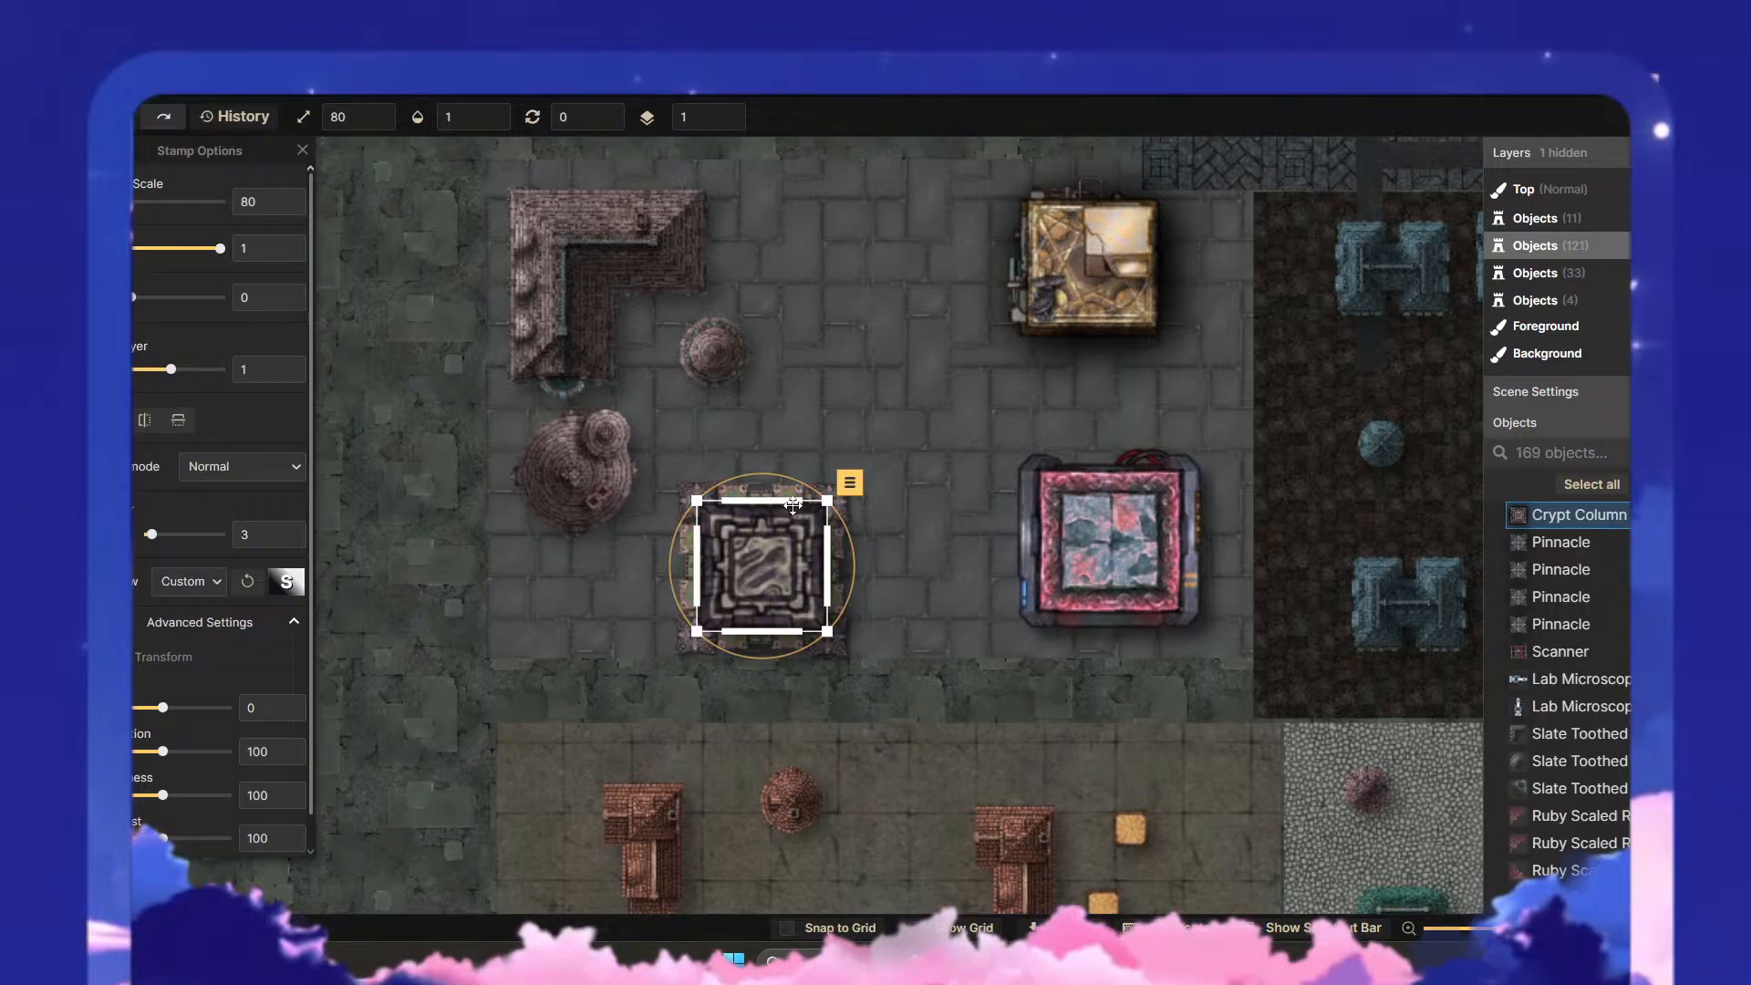
key("Escape")
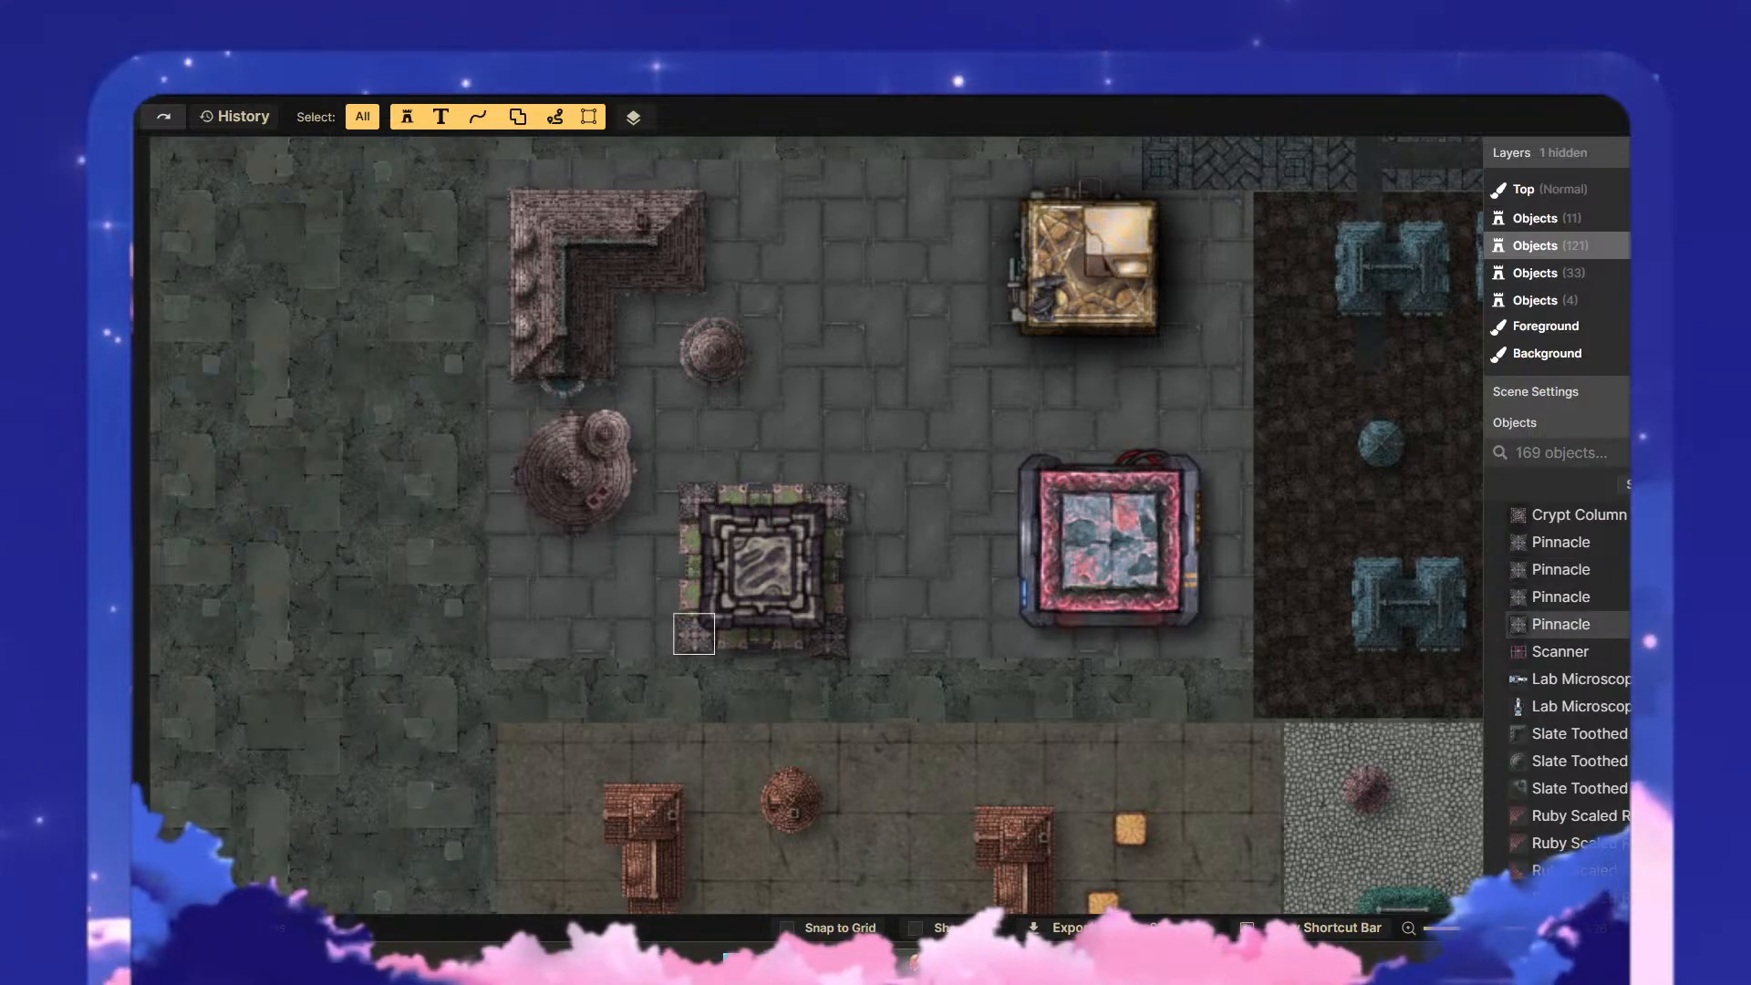
left_click(1561, 624)
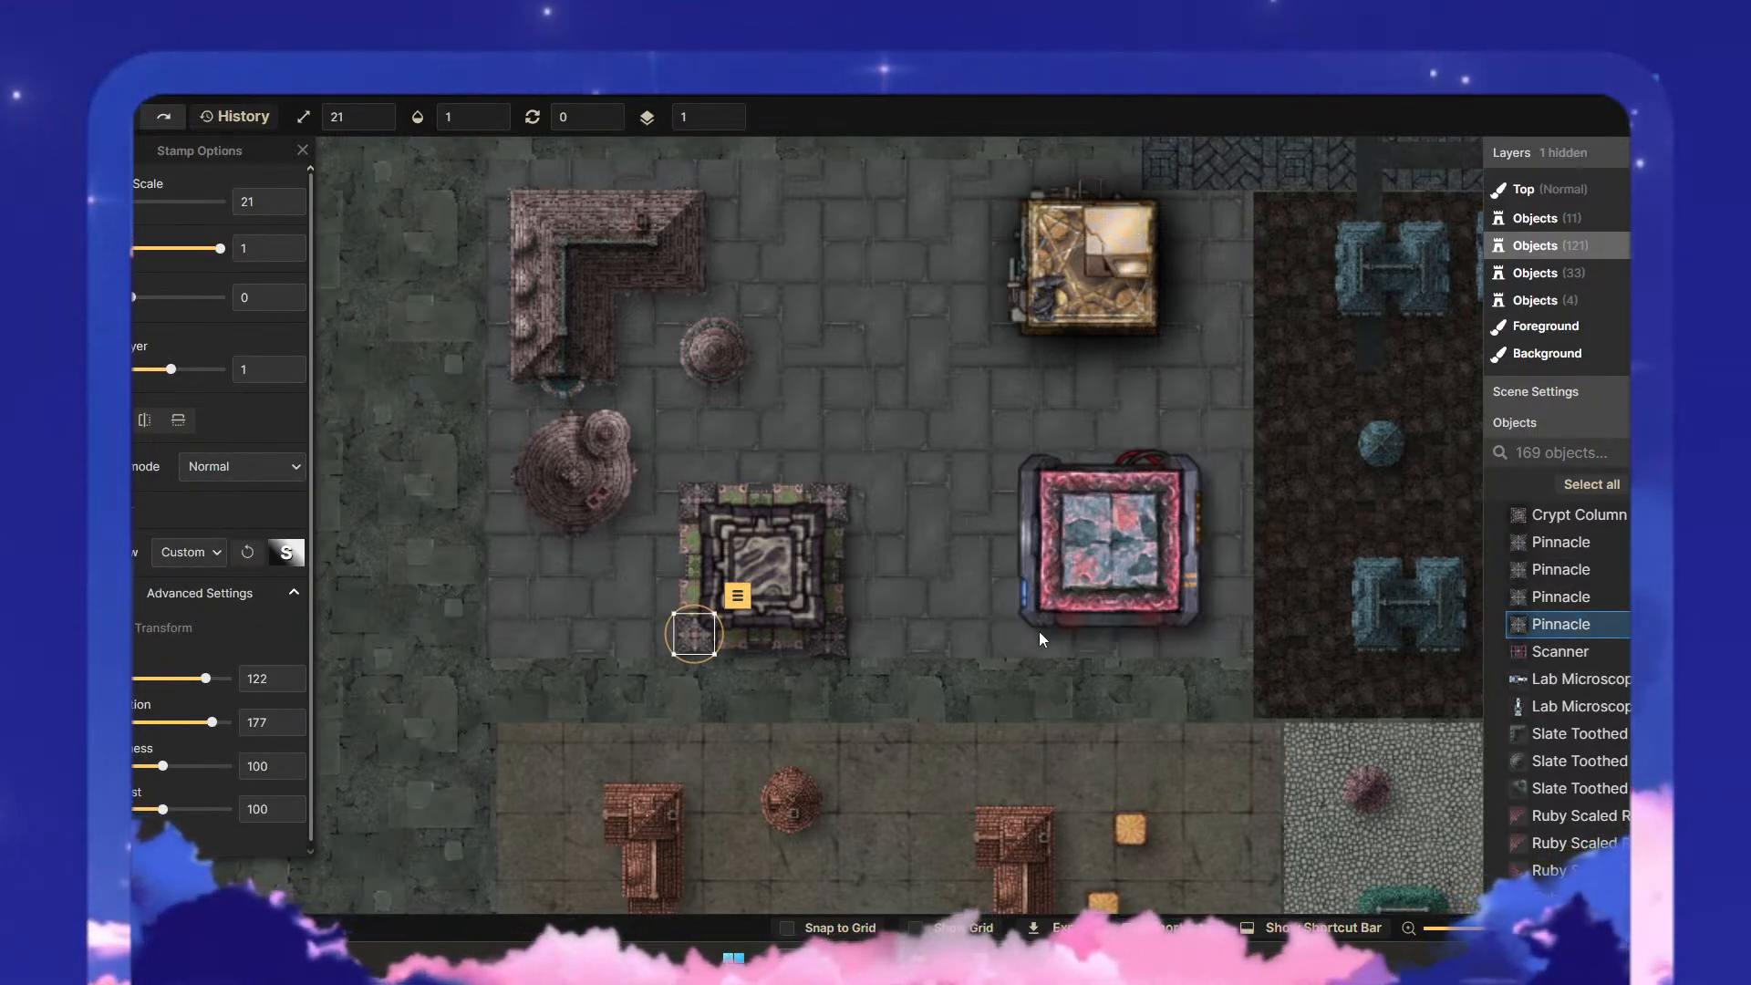
left_click(907, 638)
scroll(1561, 638, "up", 3)
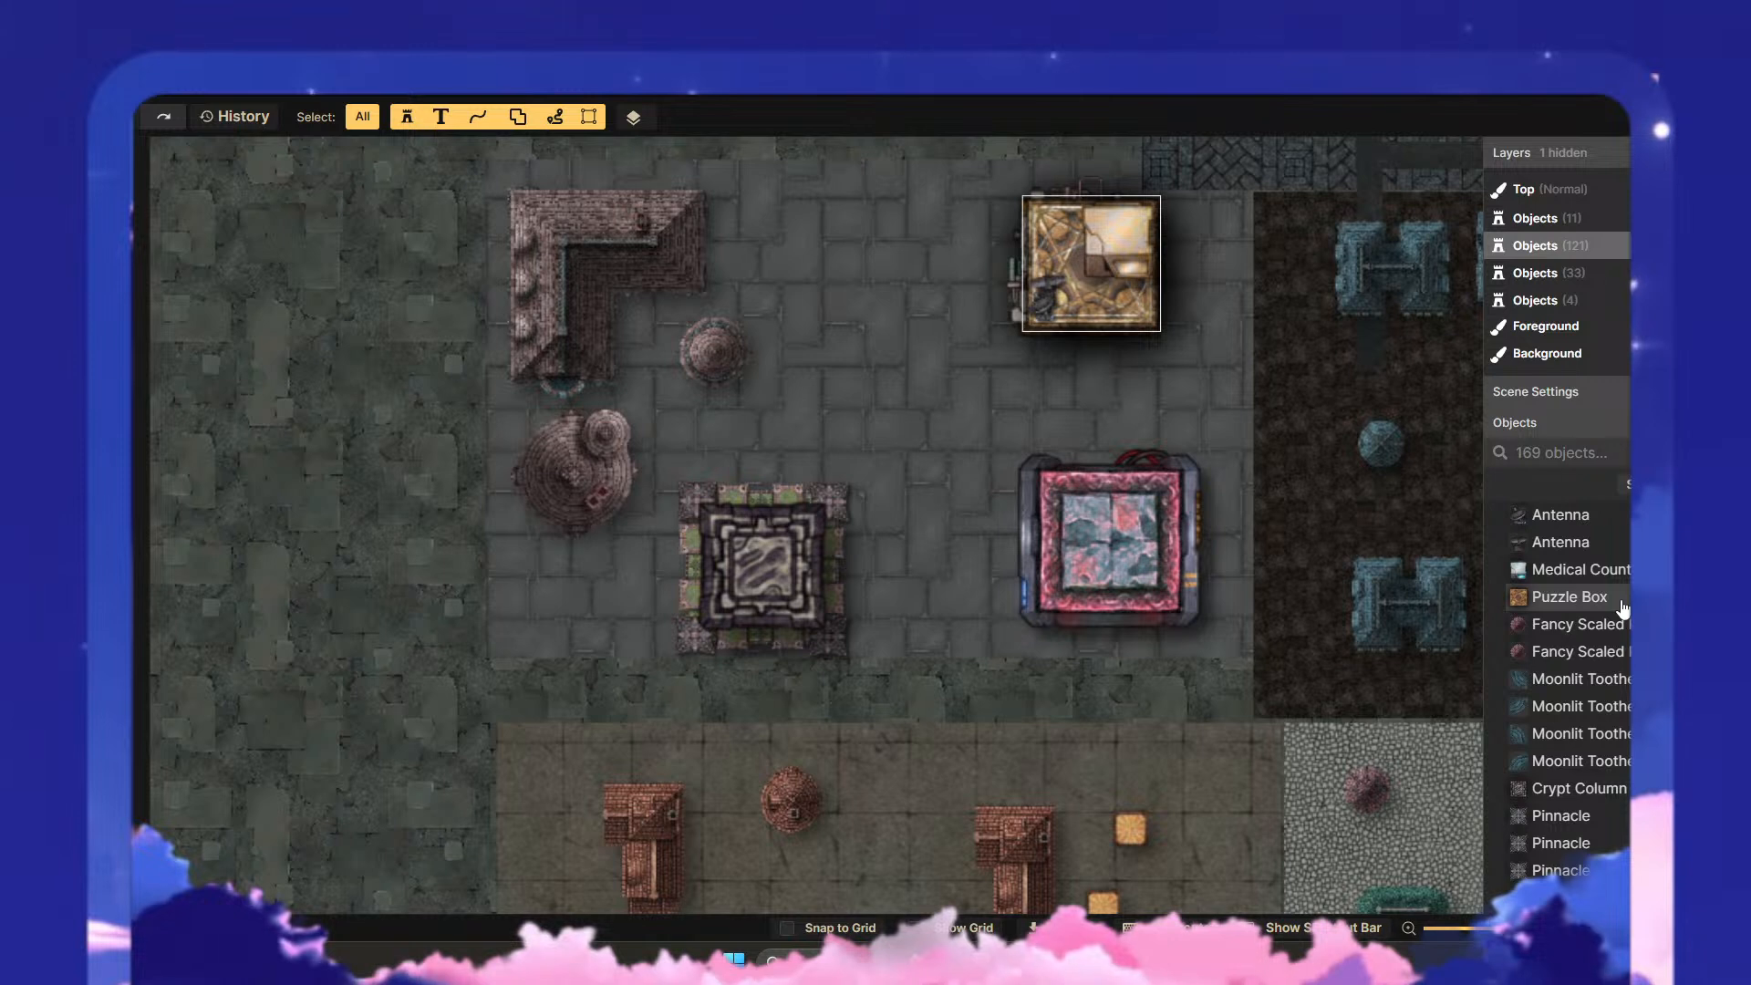
scroll(1628, 709, "down", 5)
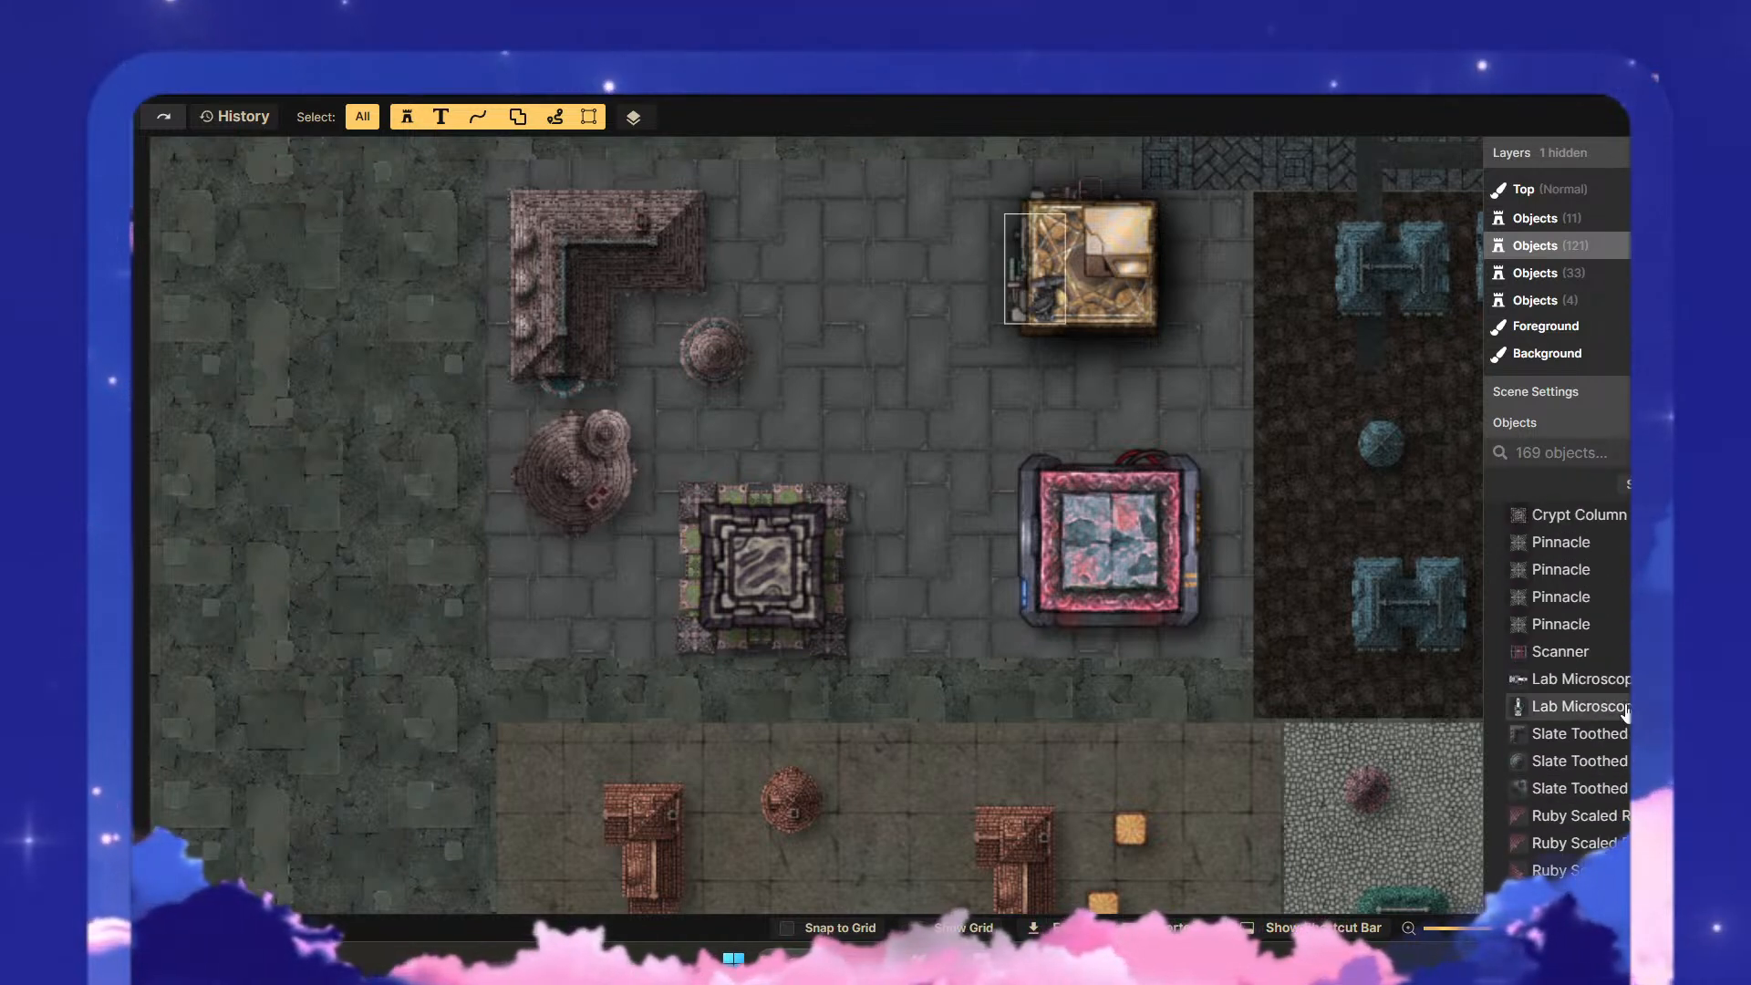
scroll(1626, 711, "down", 7)
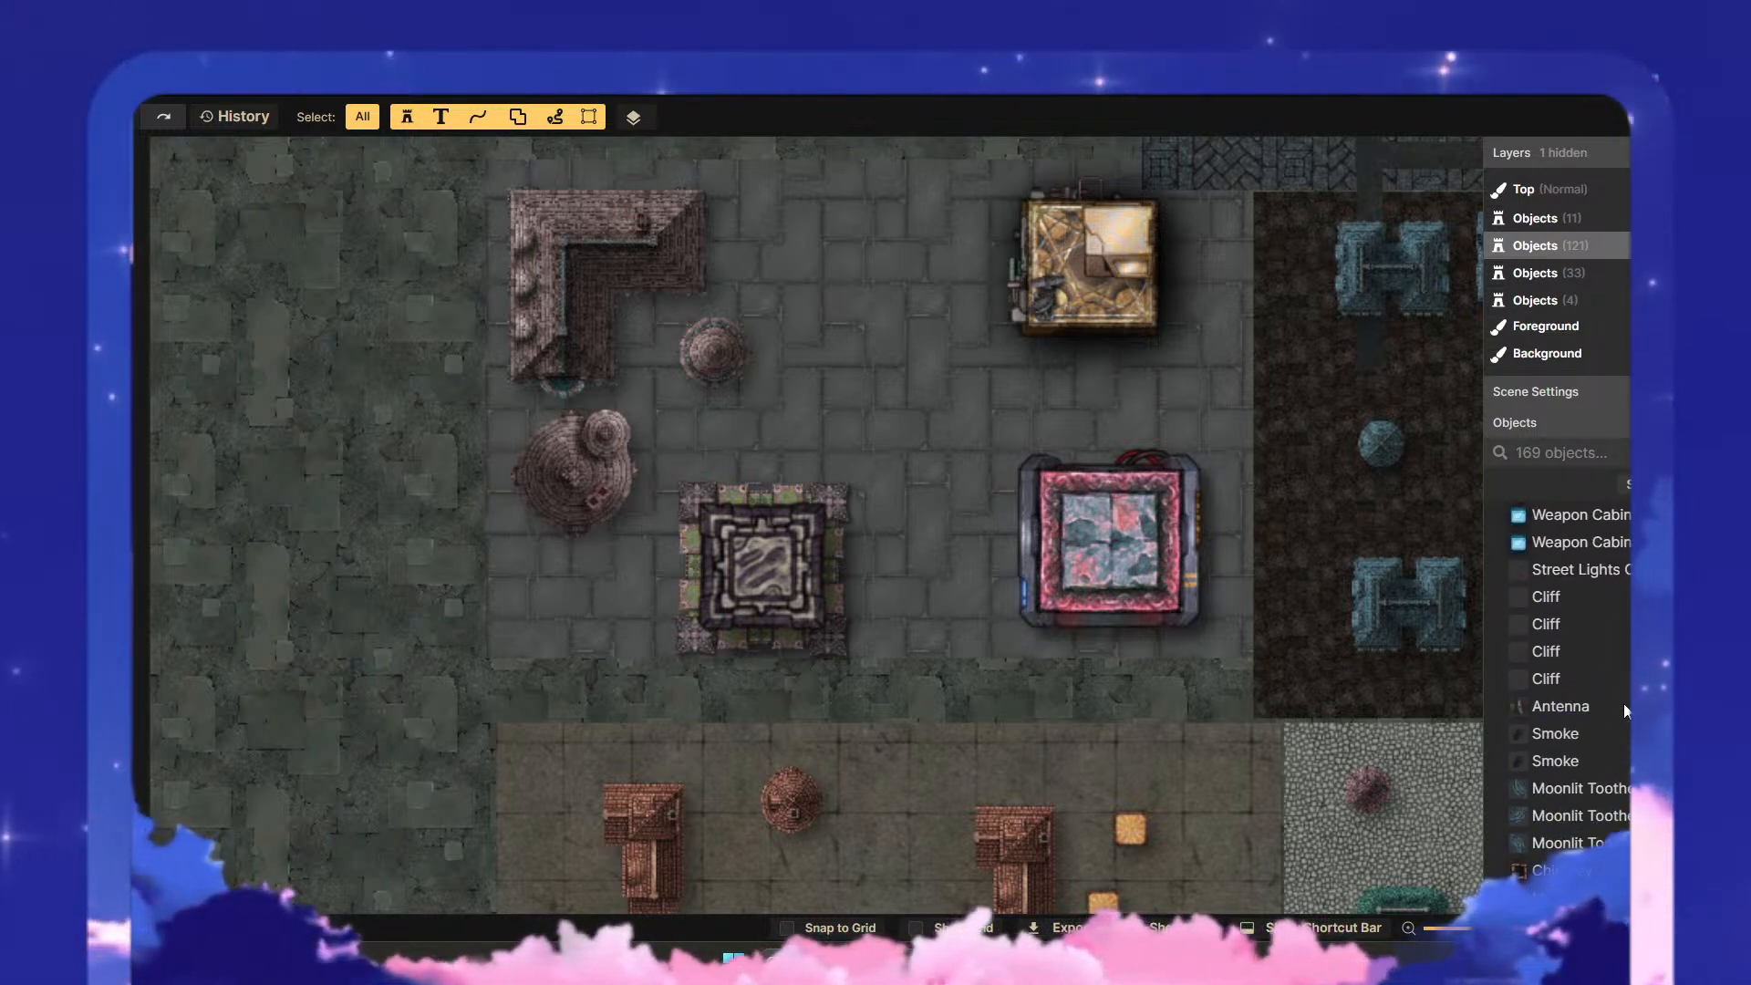
scroll(1623, 703, "down", 7)
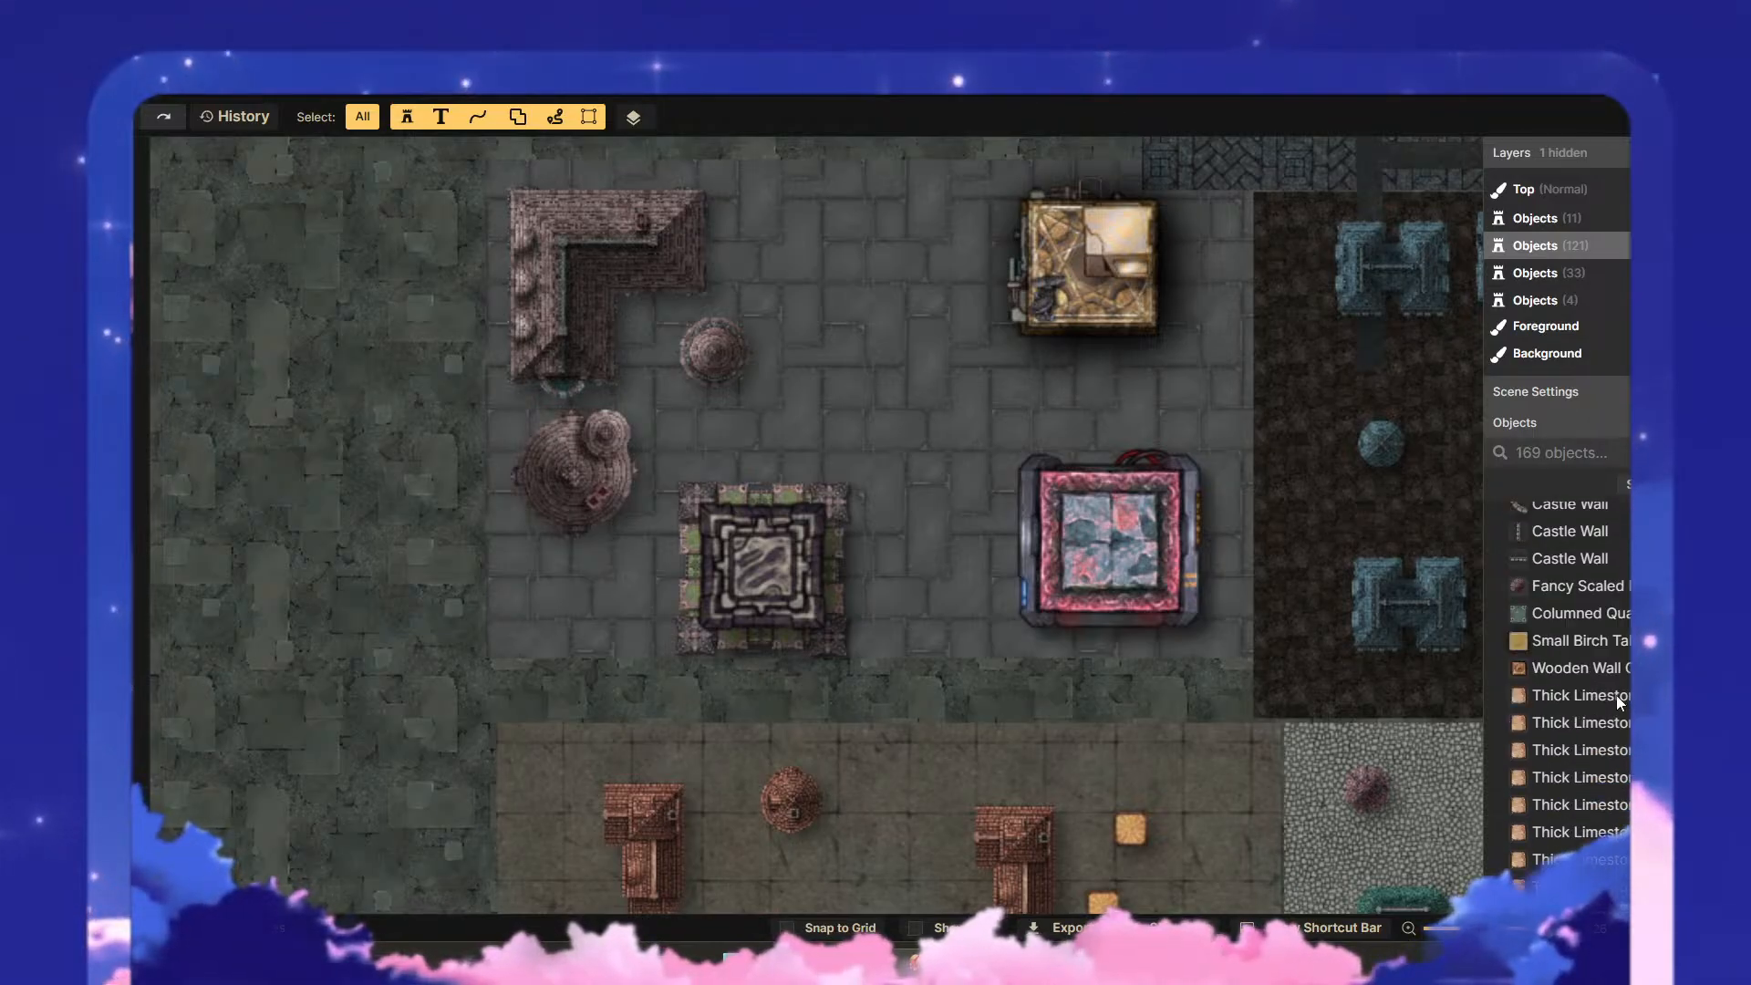
scroll(1617, 702, "down", 5)
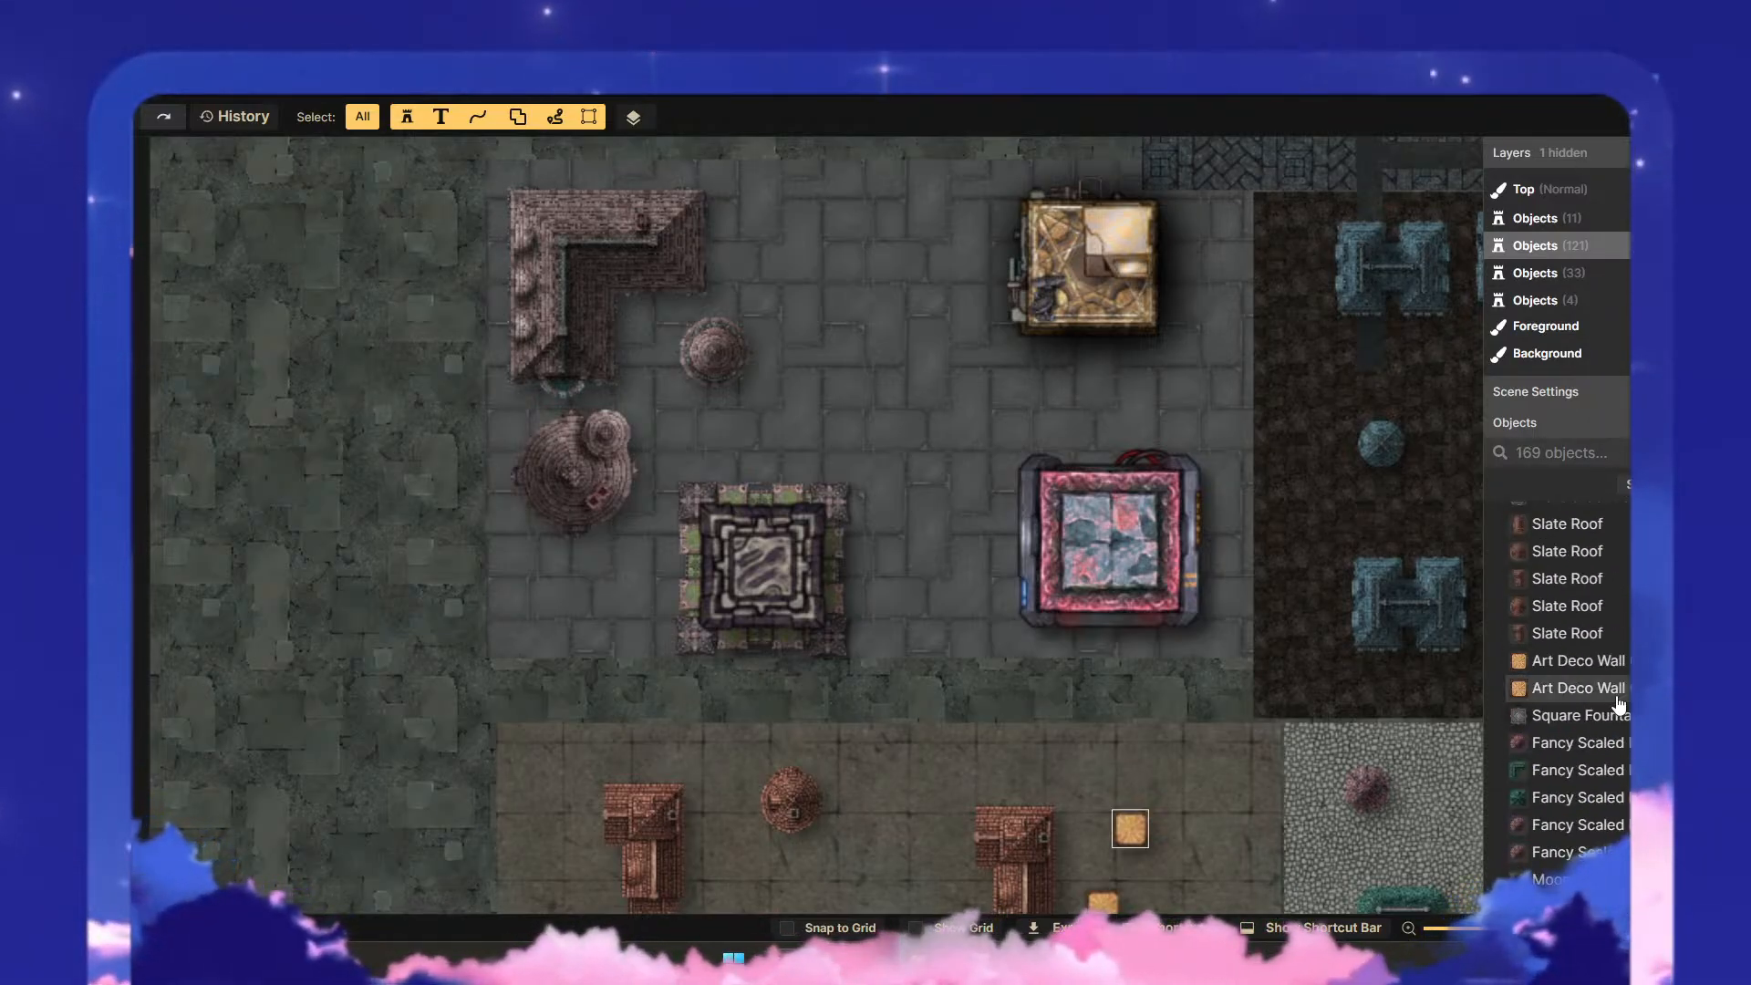
scroll(1618, 702, "down", 6)
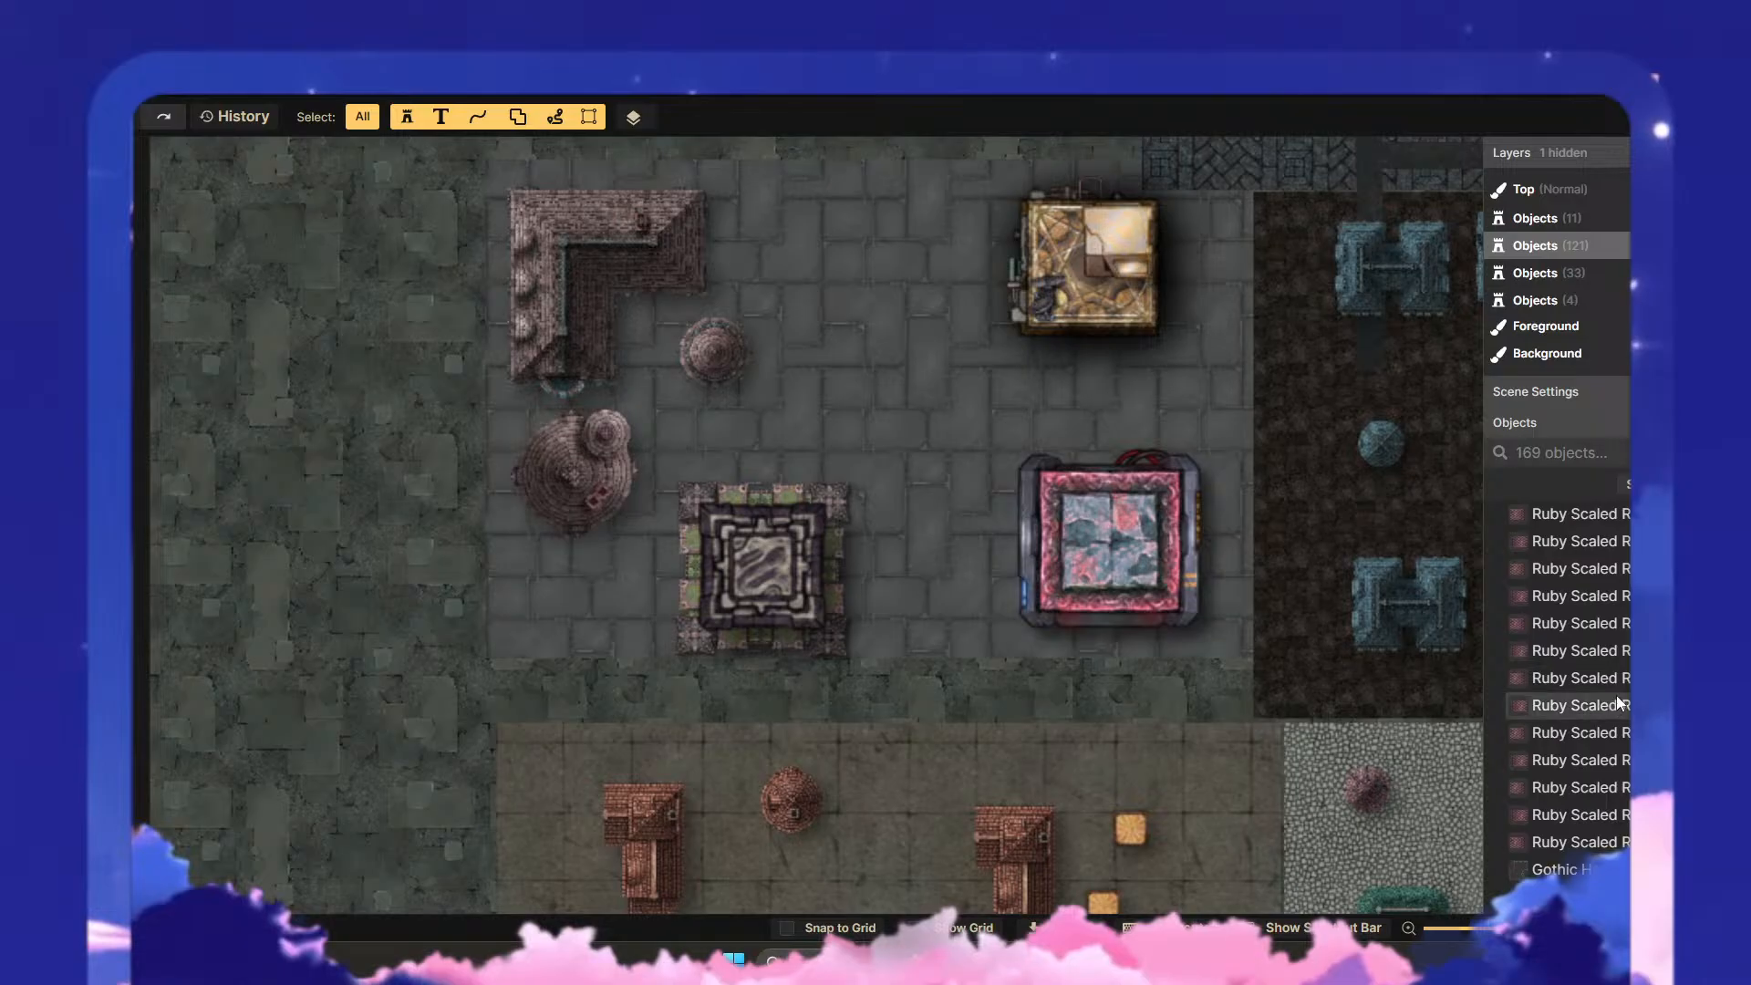
scroll(1619, 703, "down", 2)
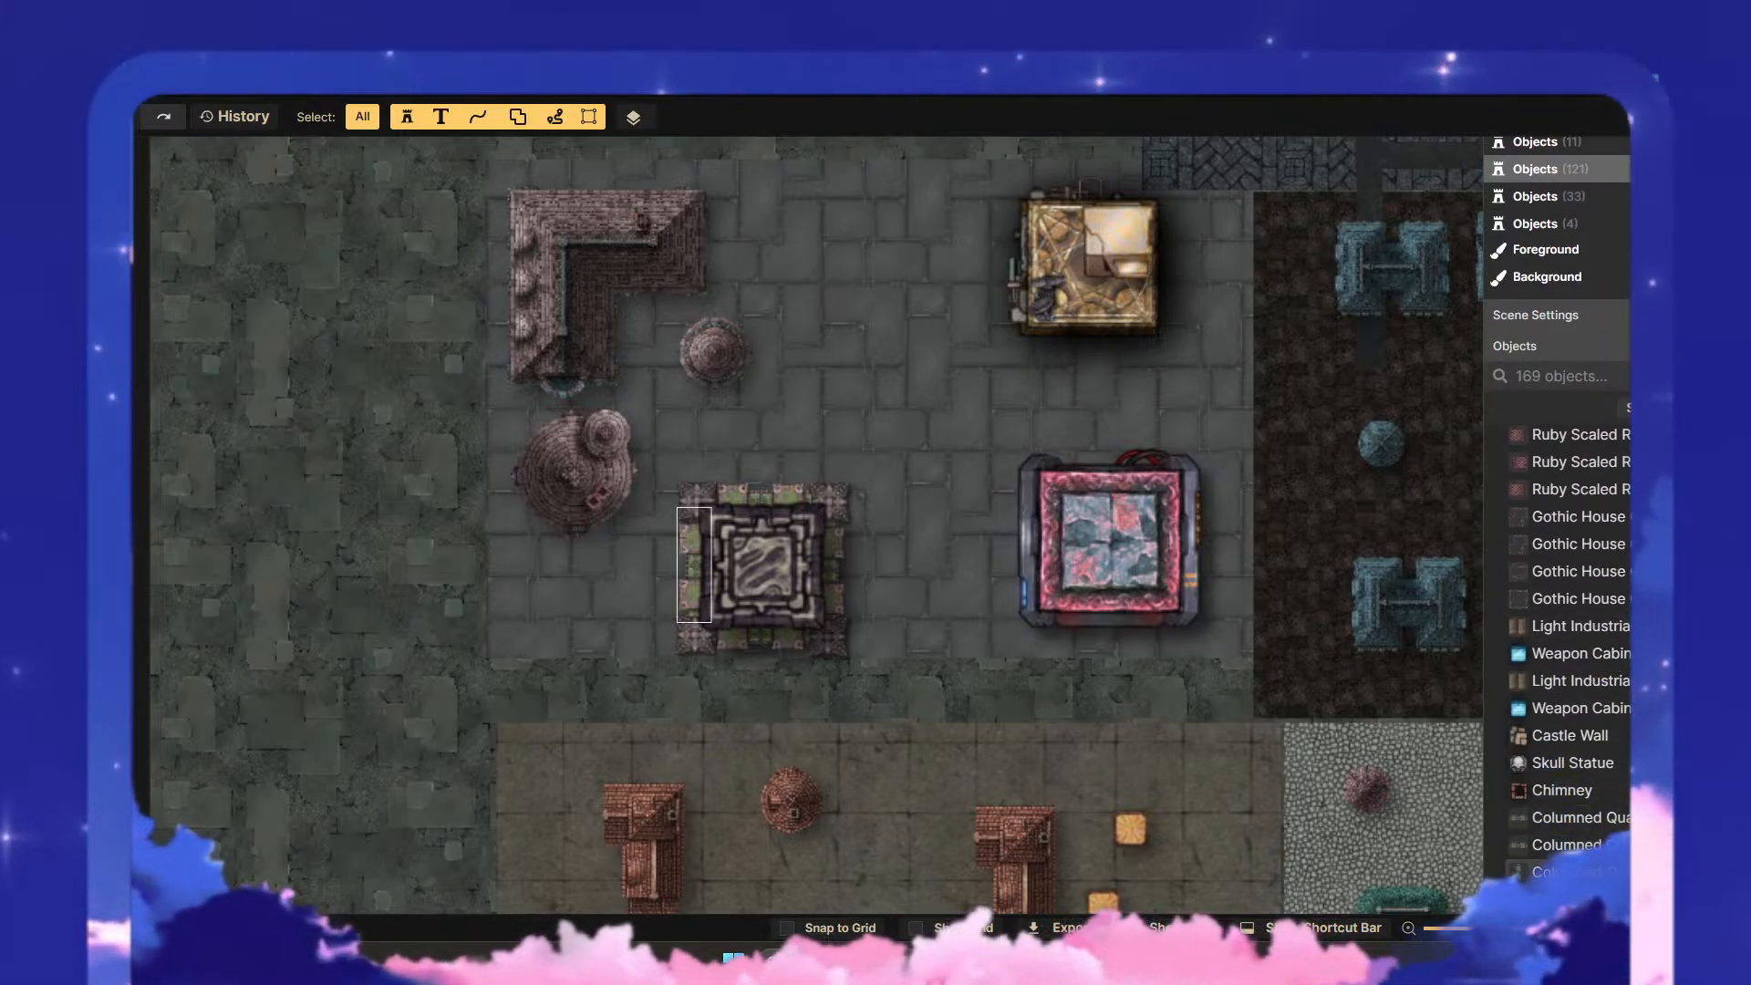
left_click(829, 570)
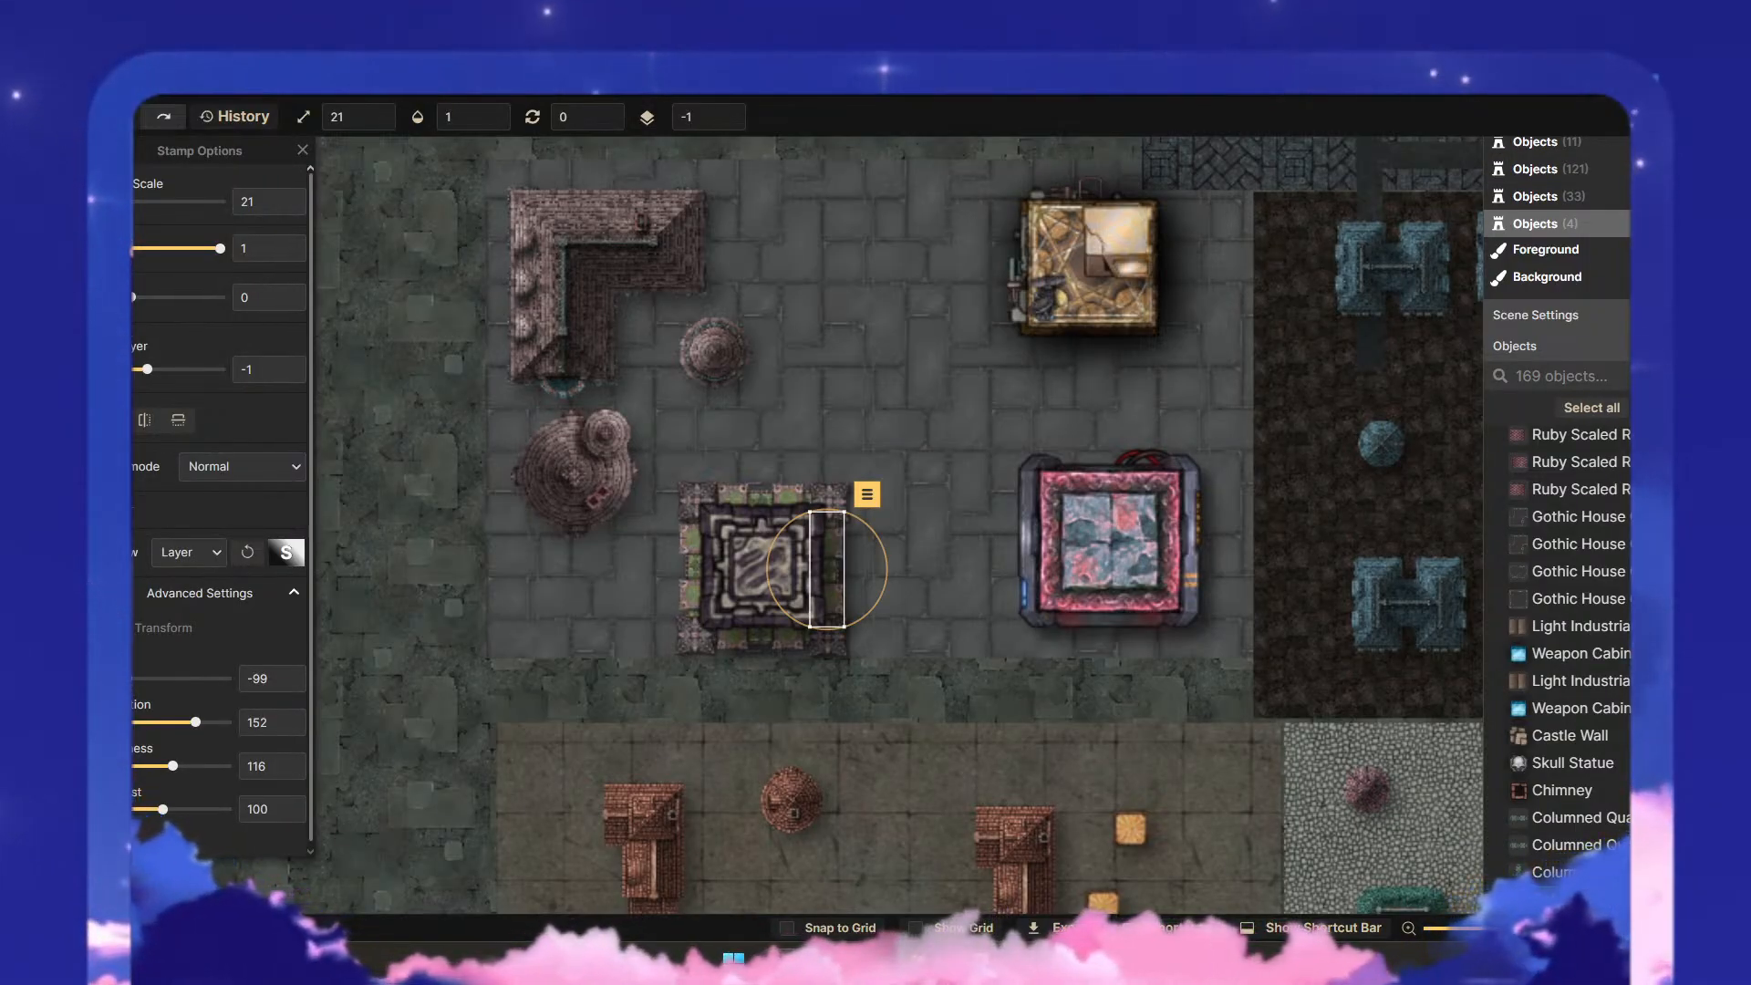
left_click(1129, 710)
- Shrink the whole columned structure, including its Pinnacles and Crypt Column, to scale 14 and shift it east towards the red-framed building
left_click_drag(846, 675, 661, 453)
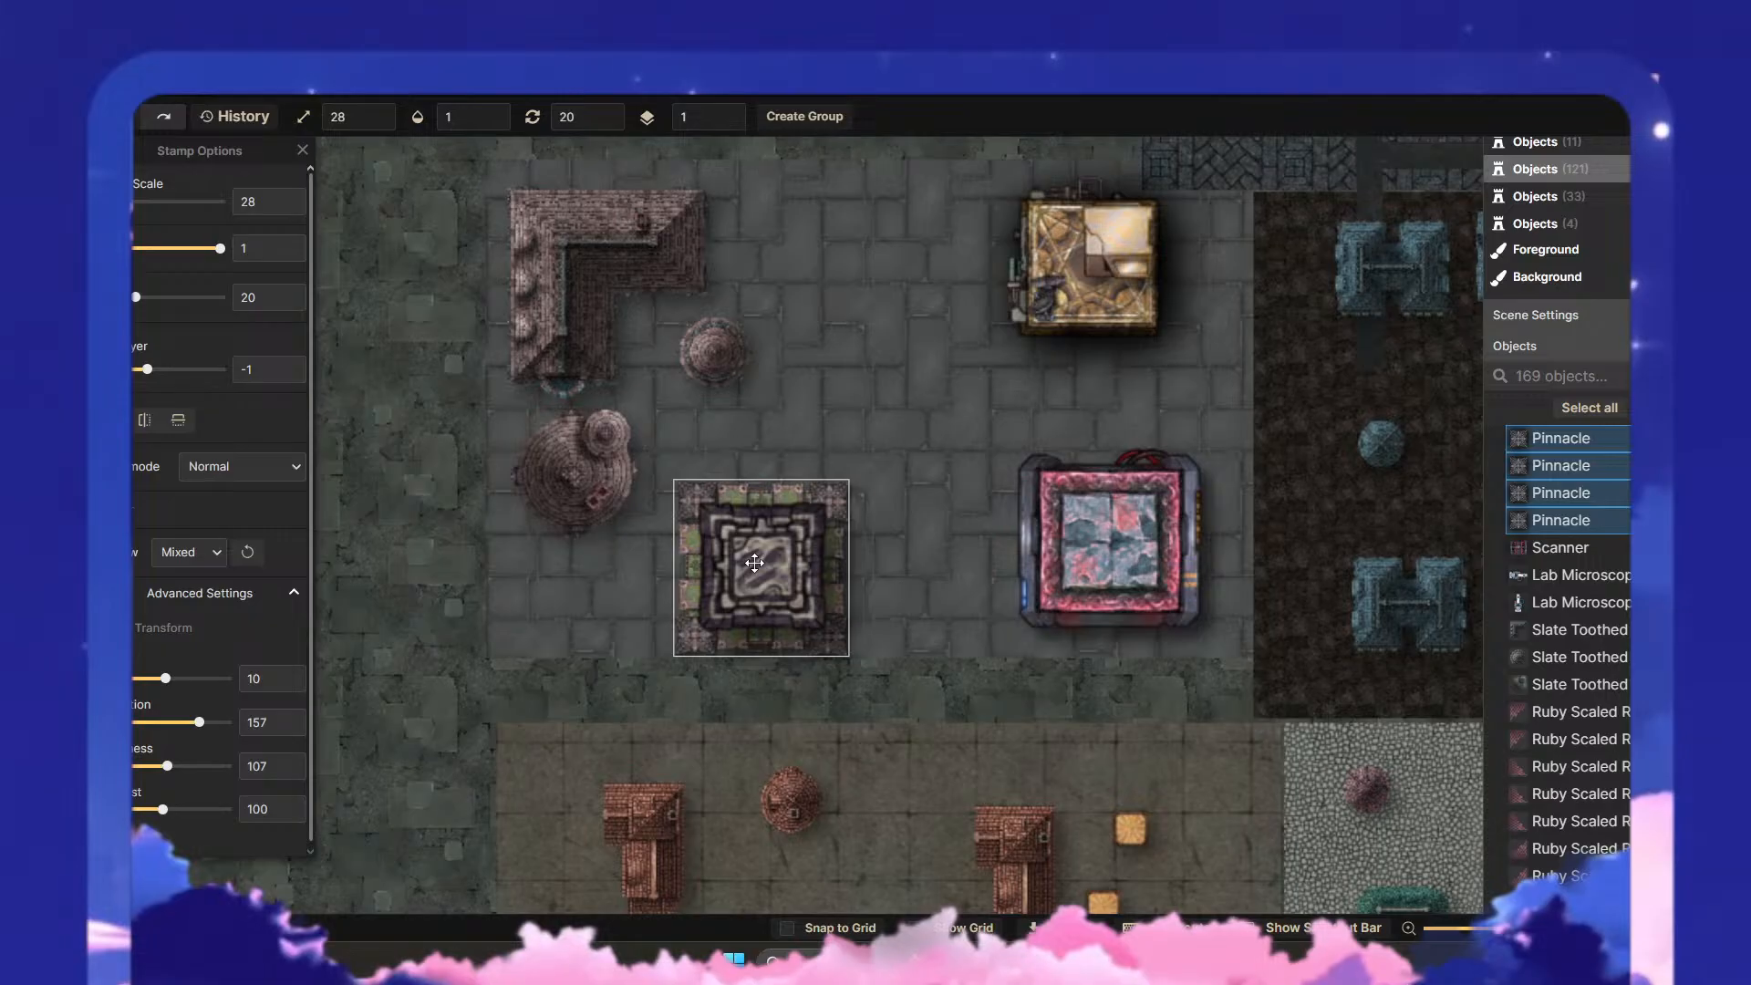
left_click(802, 574)
left_click_drag(897, 668, 858, 574)
key("Escape")
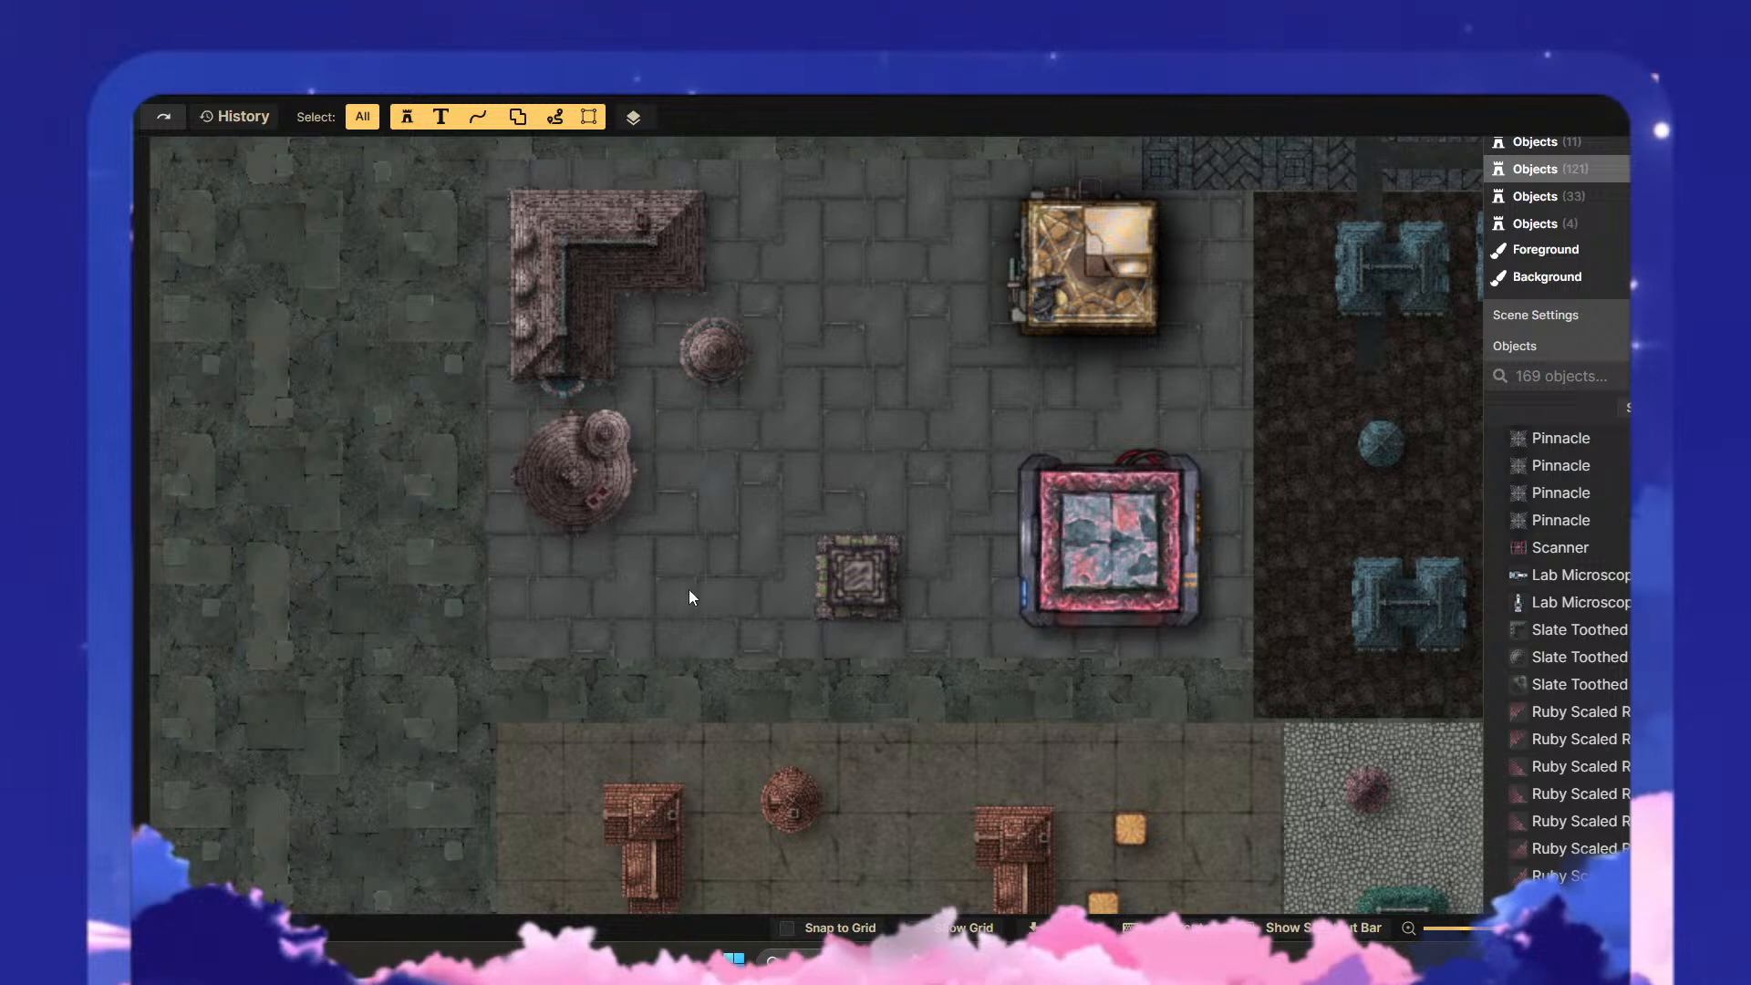
- Browse the stamp catalog for a roof stamp, going through Ethereal Flora, Eastern, Core, Dungeons and Eastern: Castle to Eastern: Townhouses
key("s")
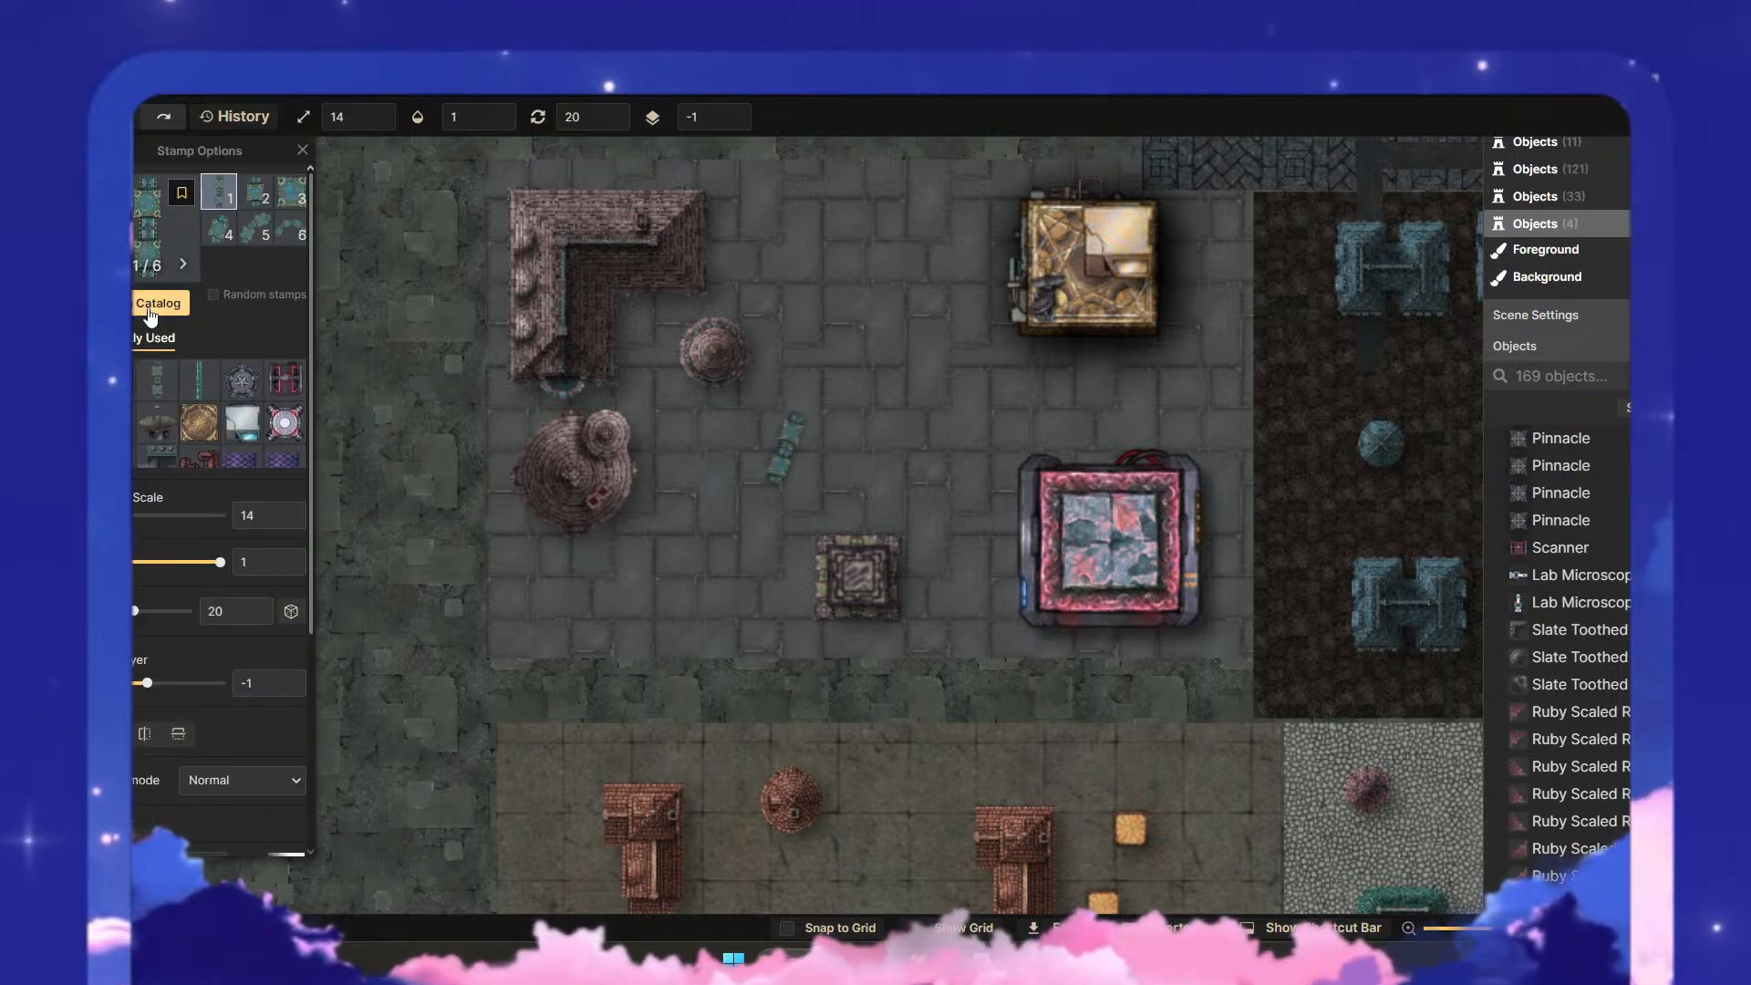
left_click(151, 310)
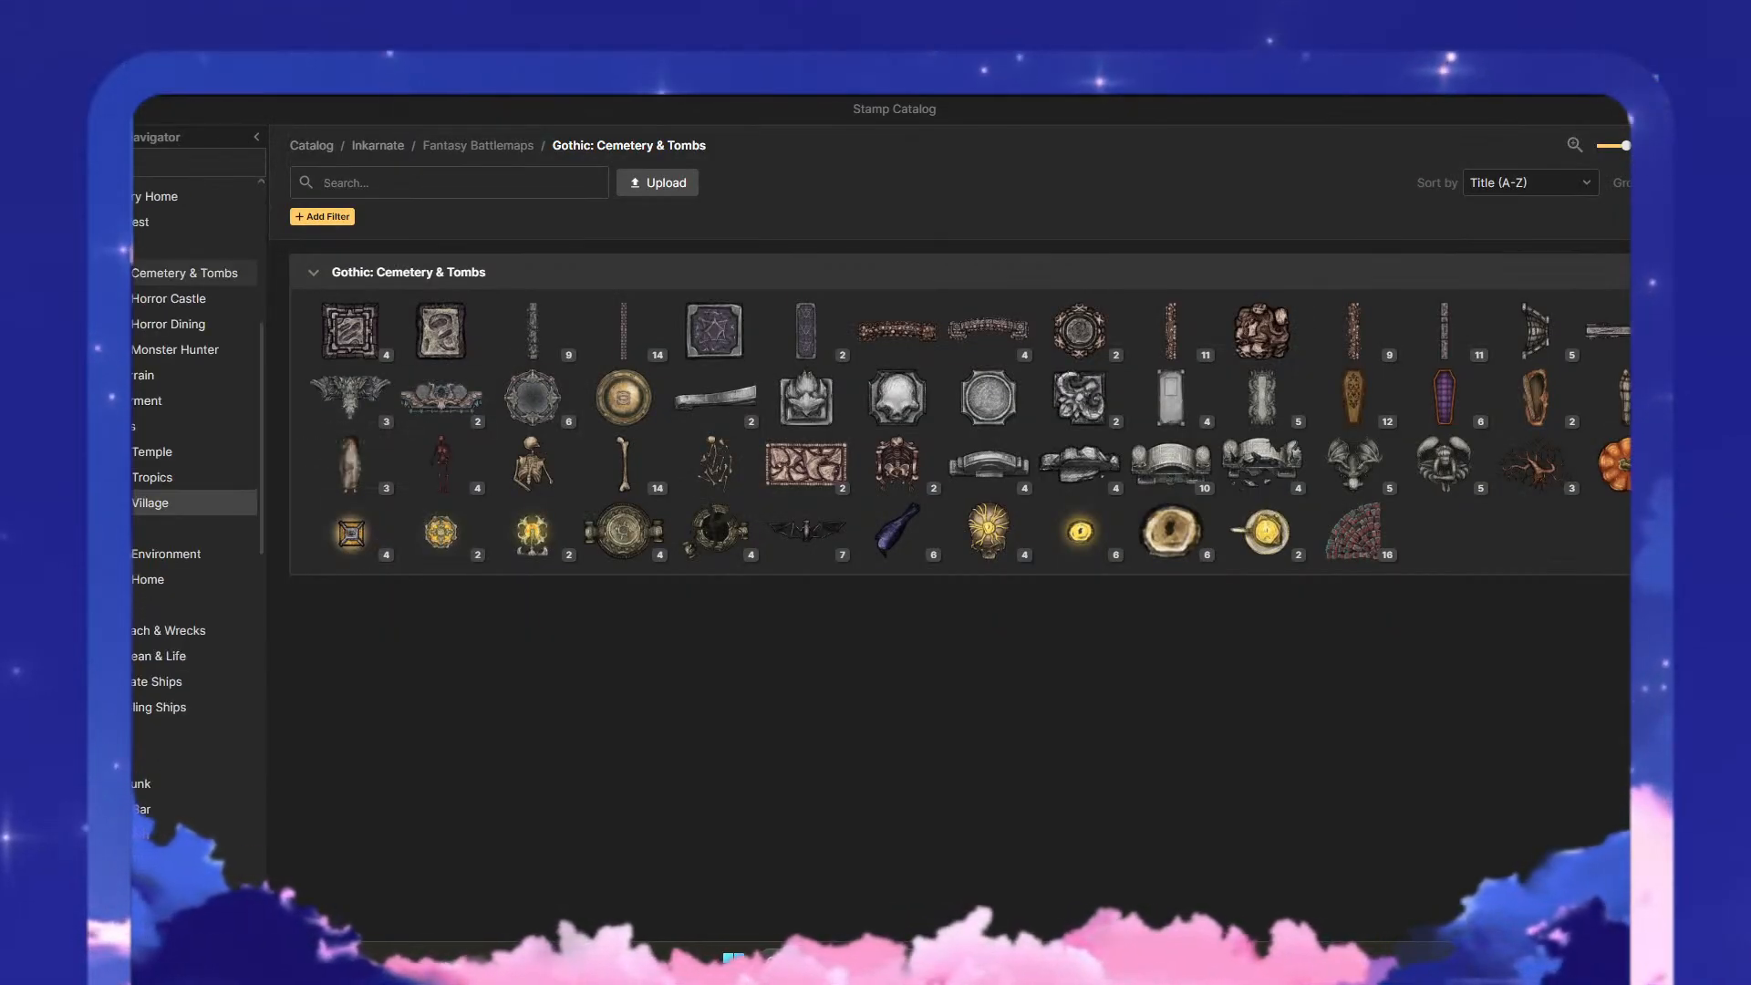
scroll(183, 502, "down", 6)
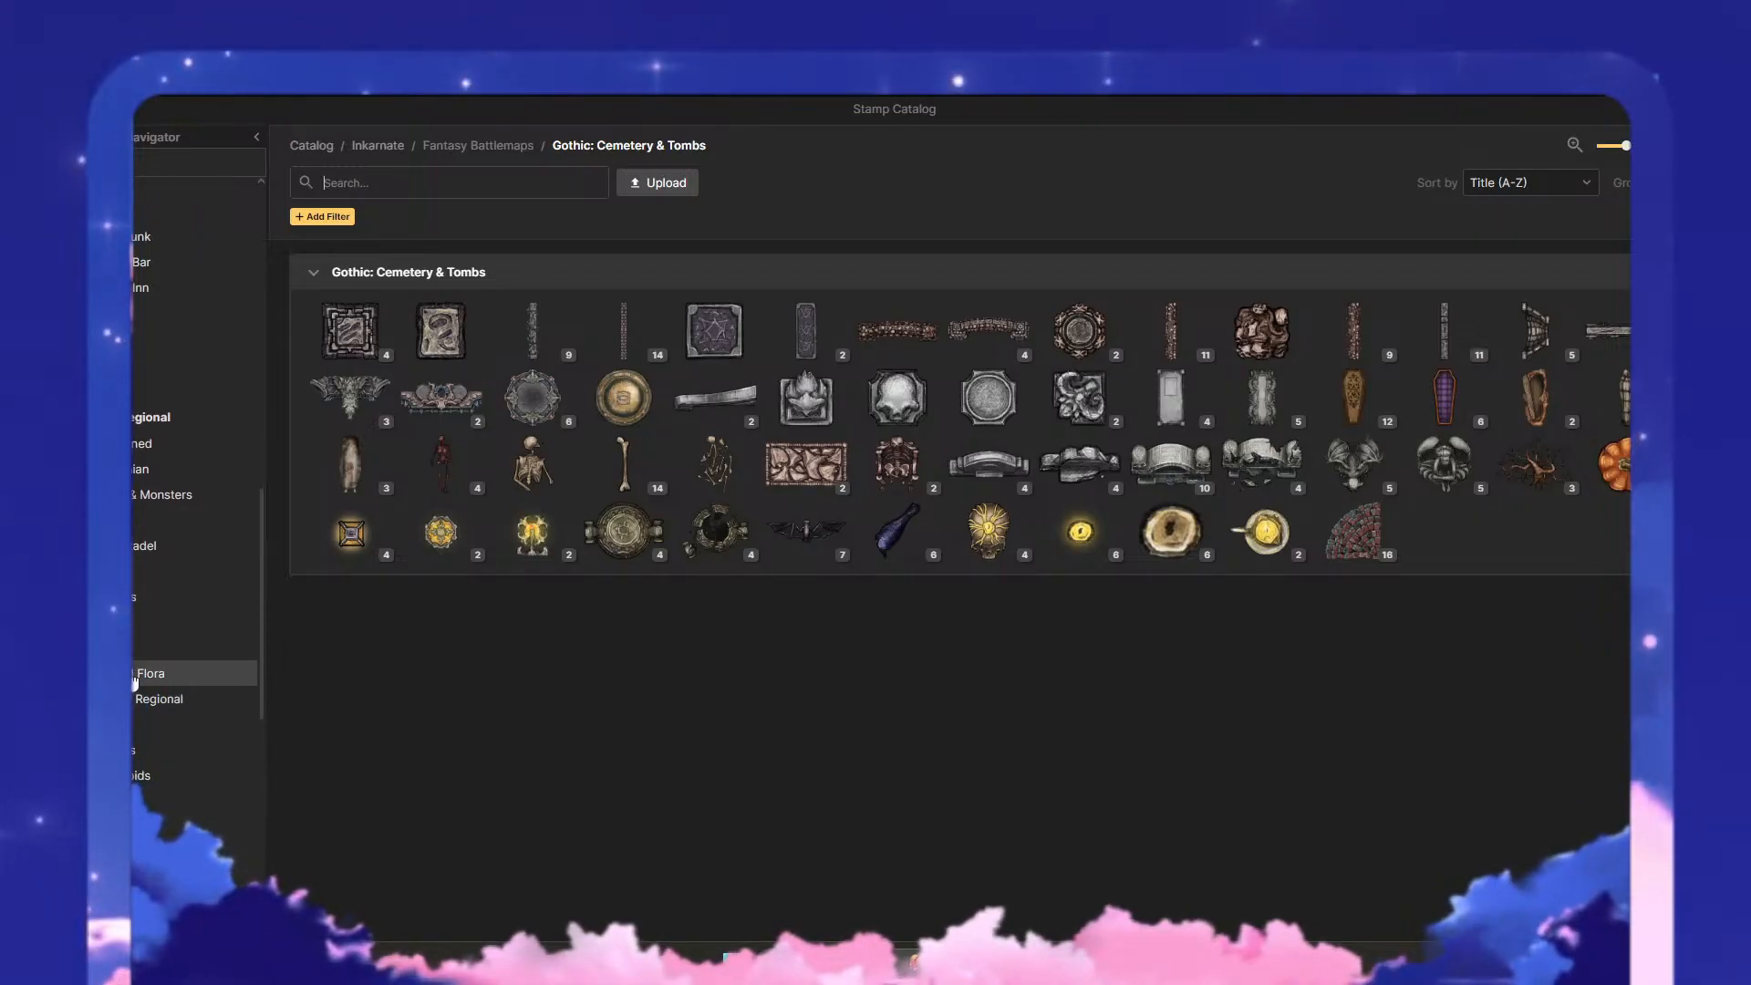
left_click(137, 675)
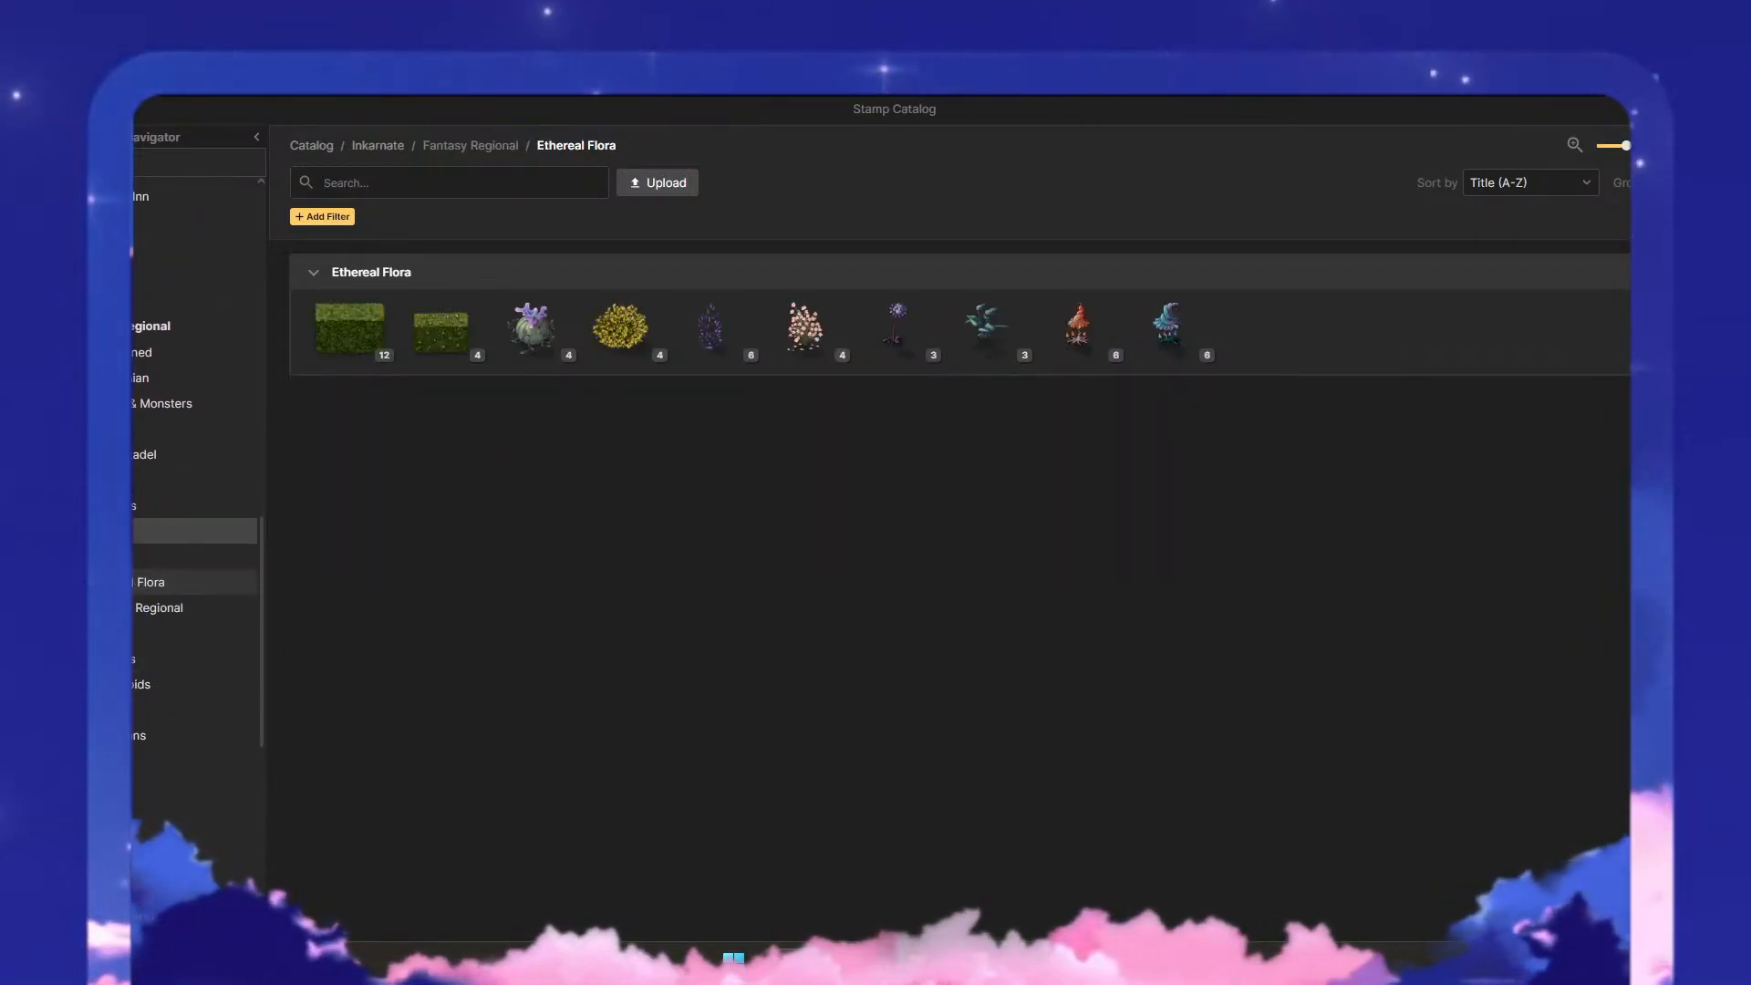
left_click(151, 531)
scroll(192, 383, "down", 5)
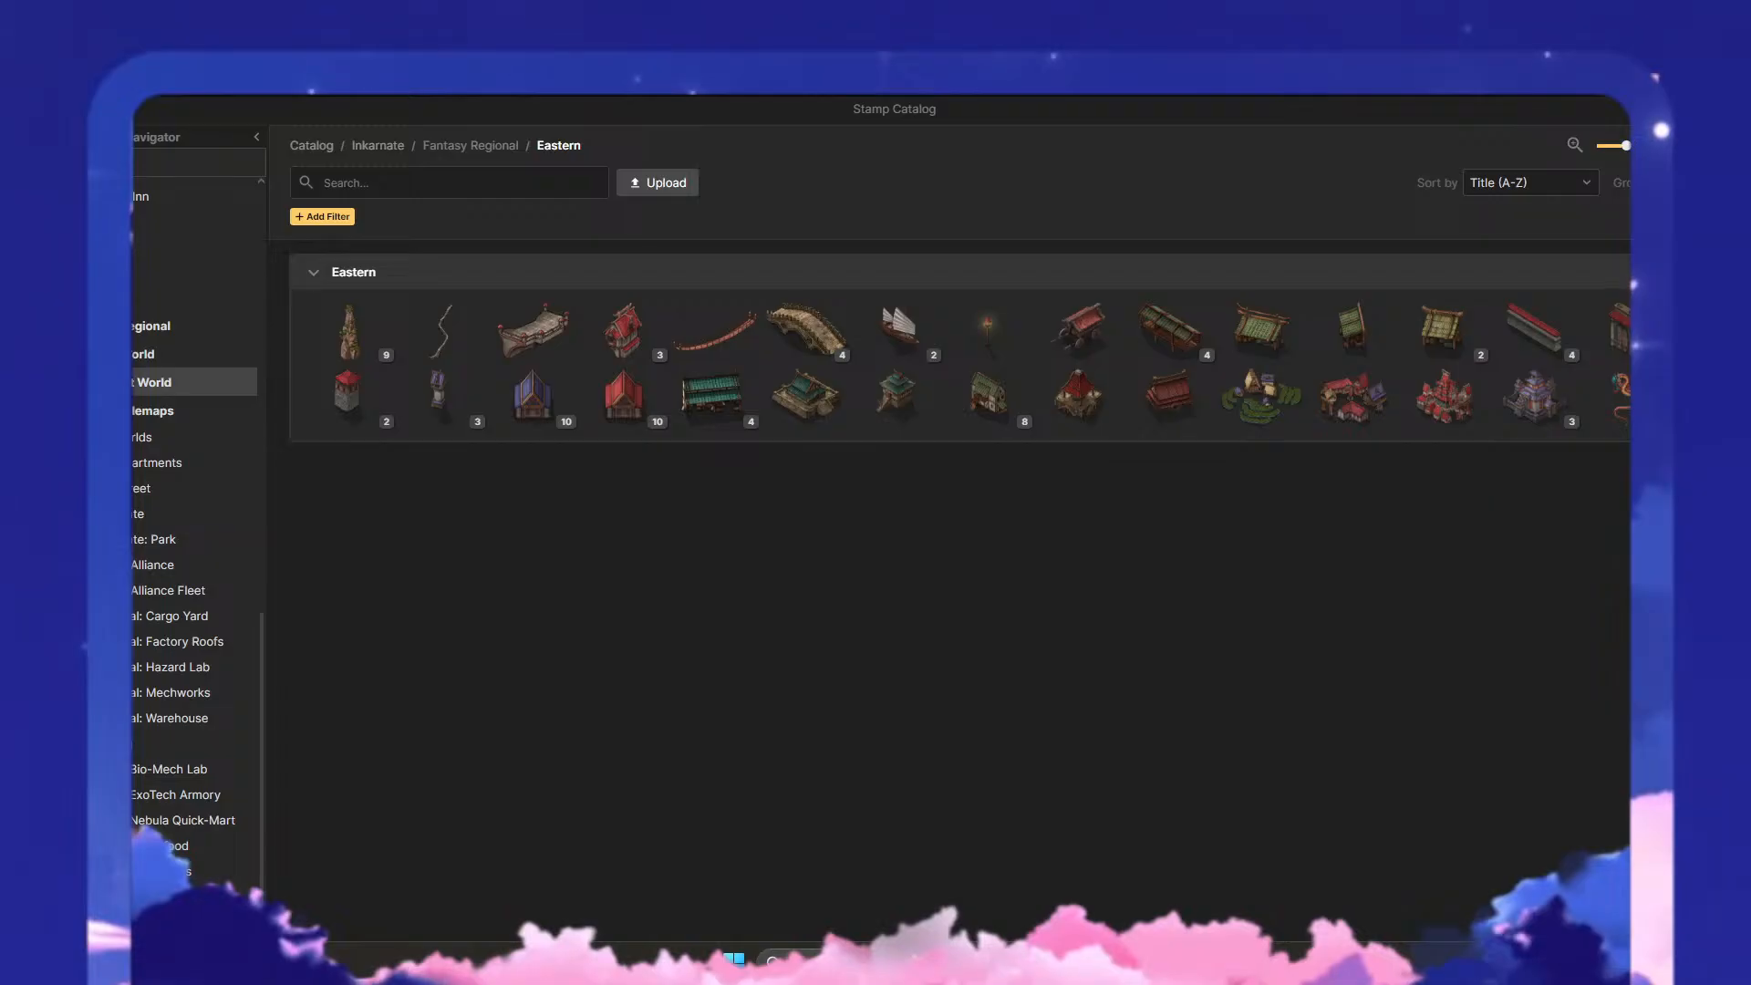
scroll(146, 437, "up", 5)
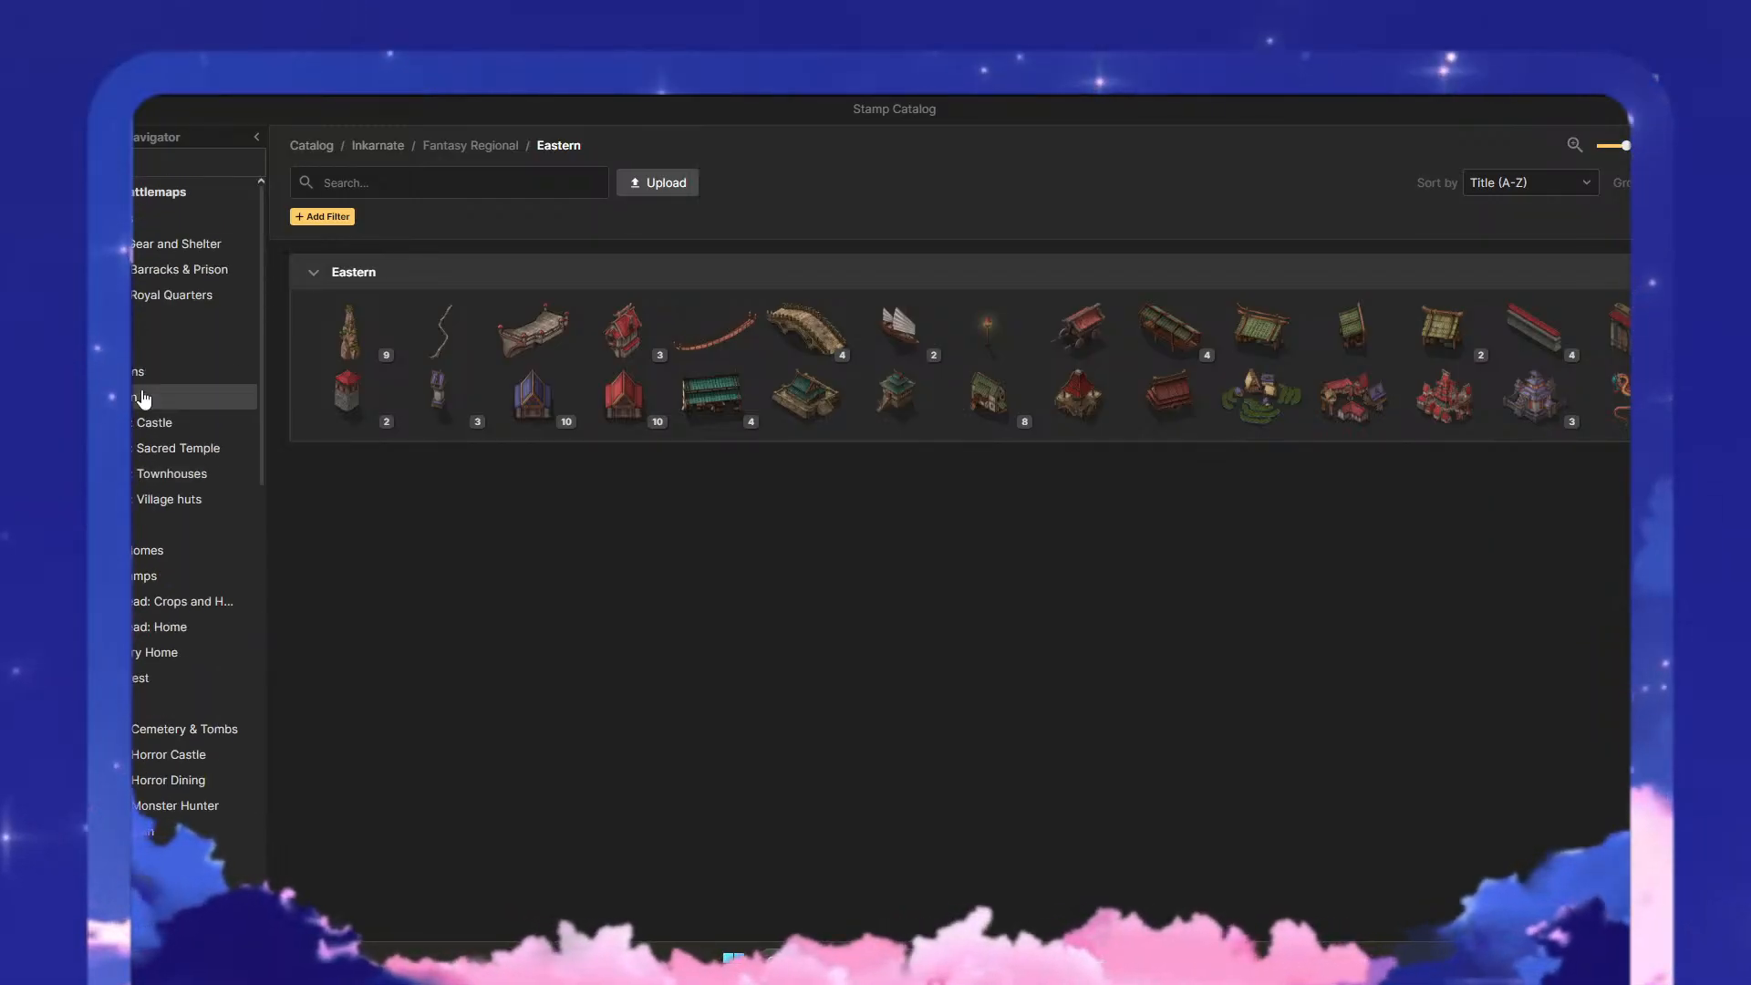
left_click(145, 295)
left_click(164, 320)
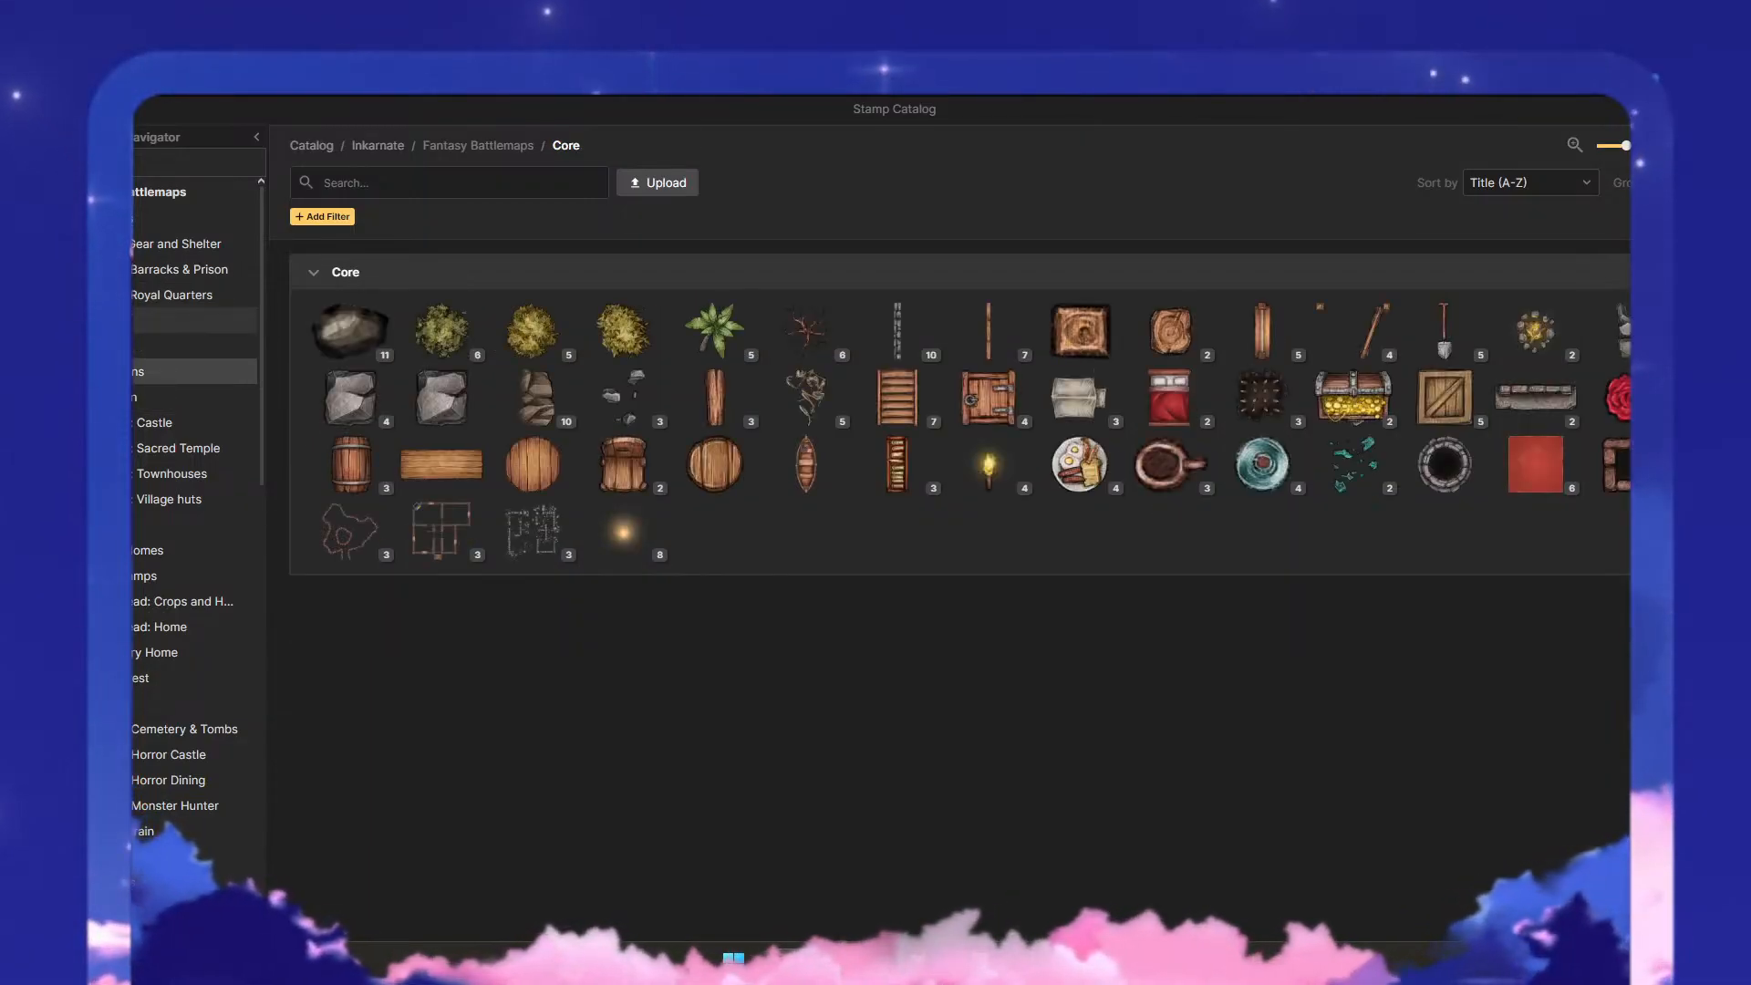
left_click(155, 371)
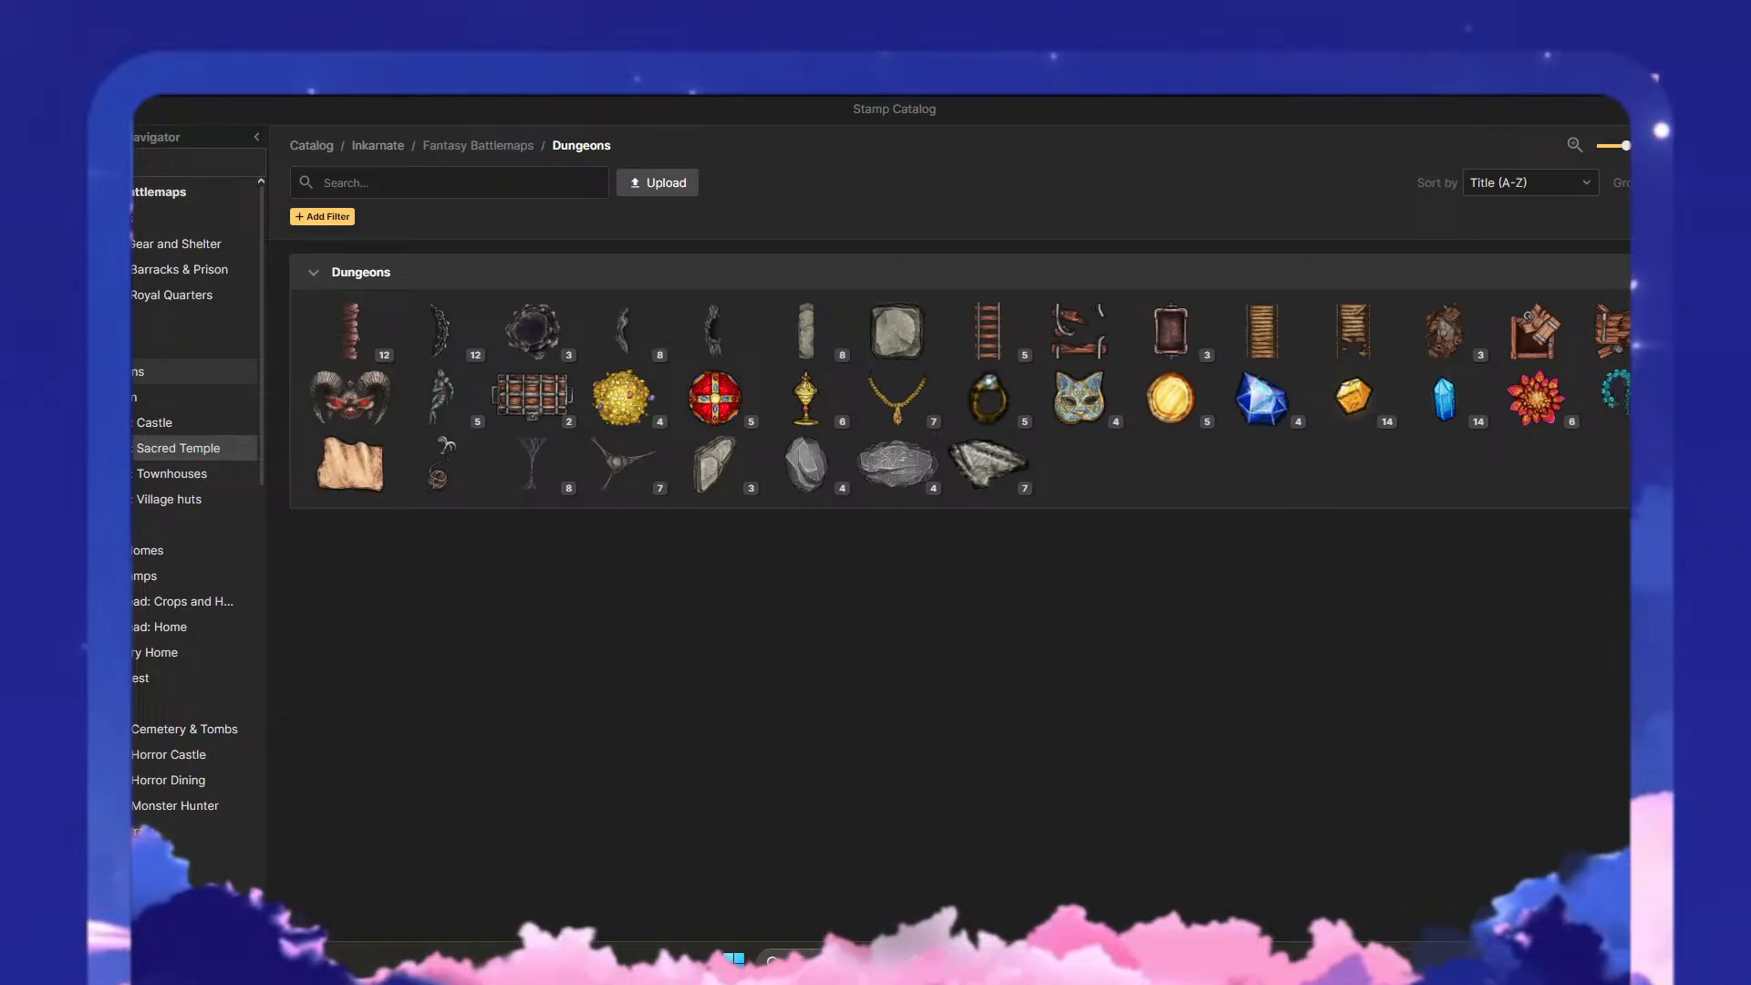
left_click(155, 422)
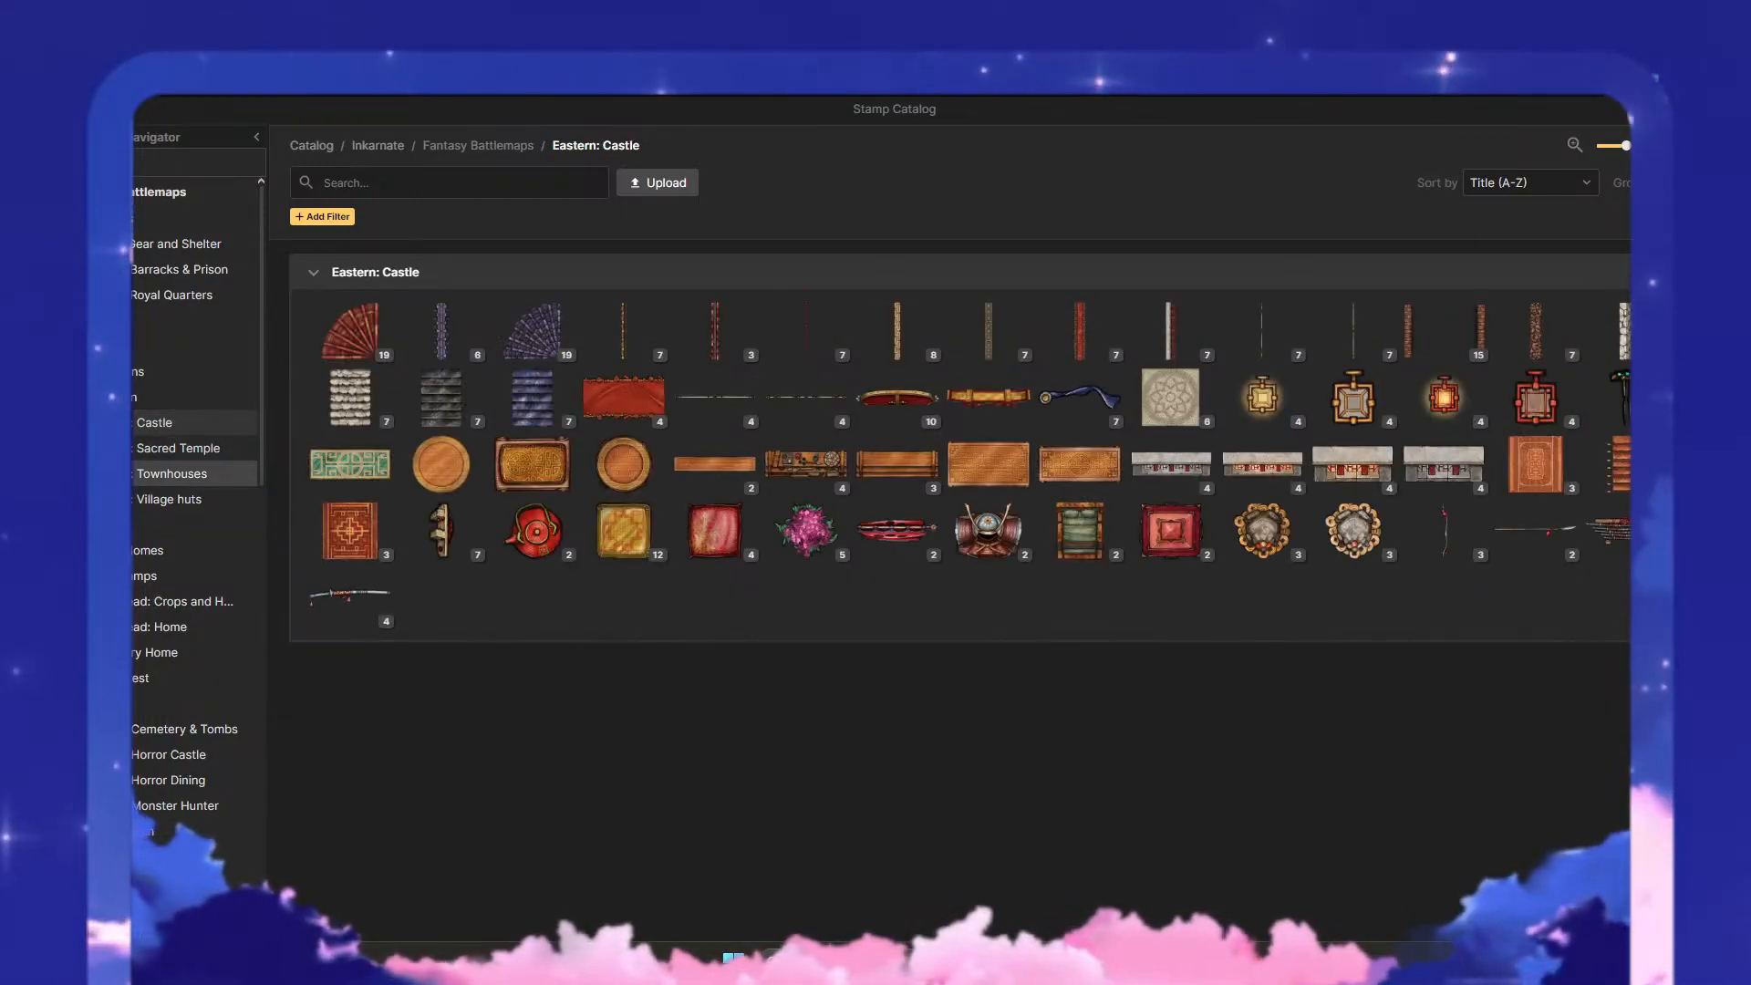
left_click(172, 473)
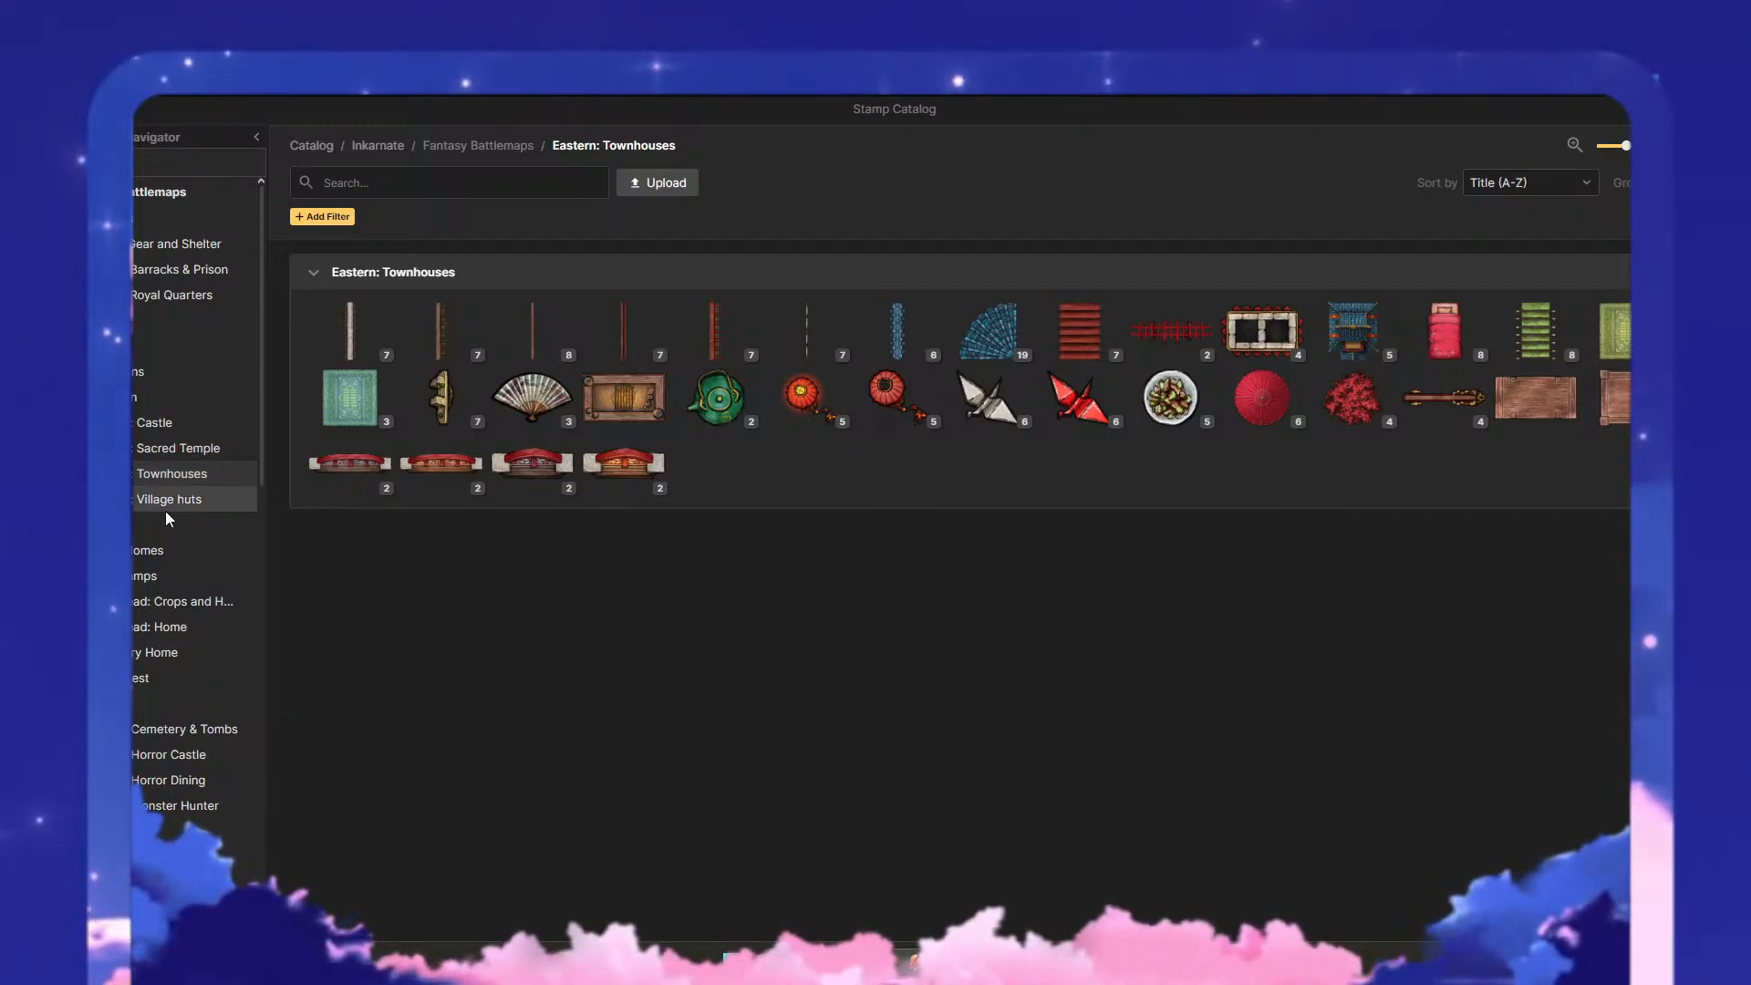
- Choose the wide dark purple roof from the roof stamp group and place it in the plaza's southwest part
mouse_move(1348, 326)
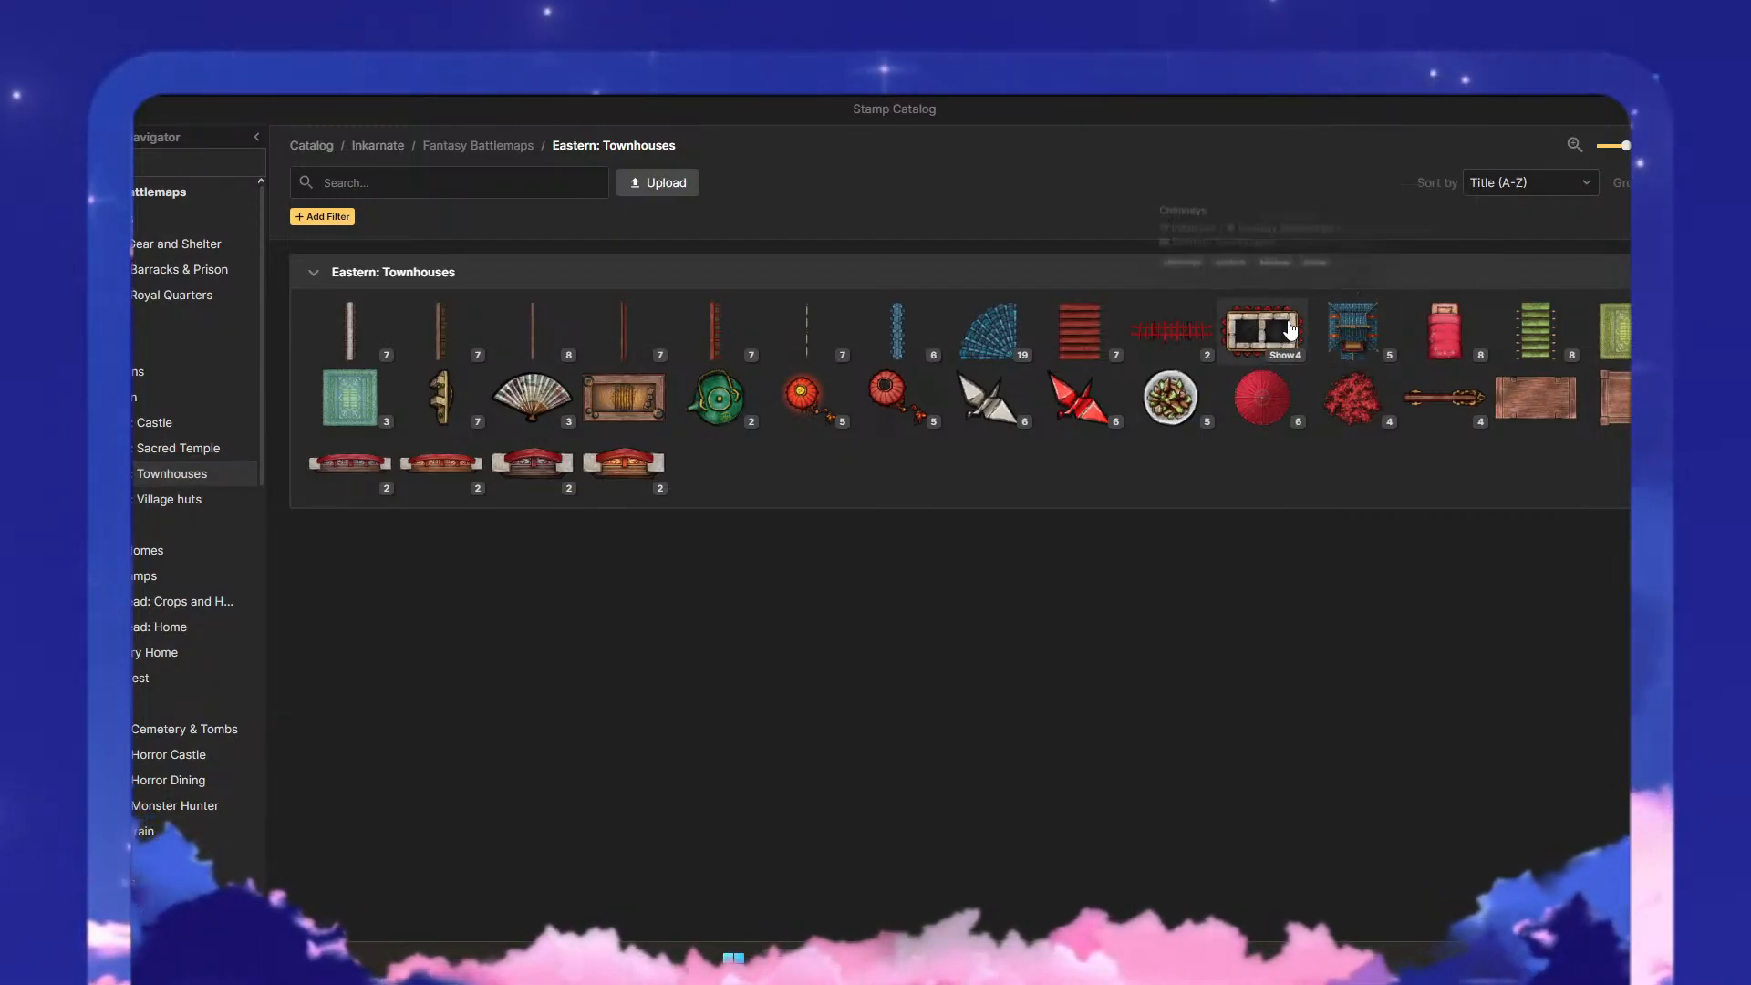
mouse_move(1289, 328)
left_click(1375, 355)
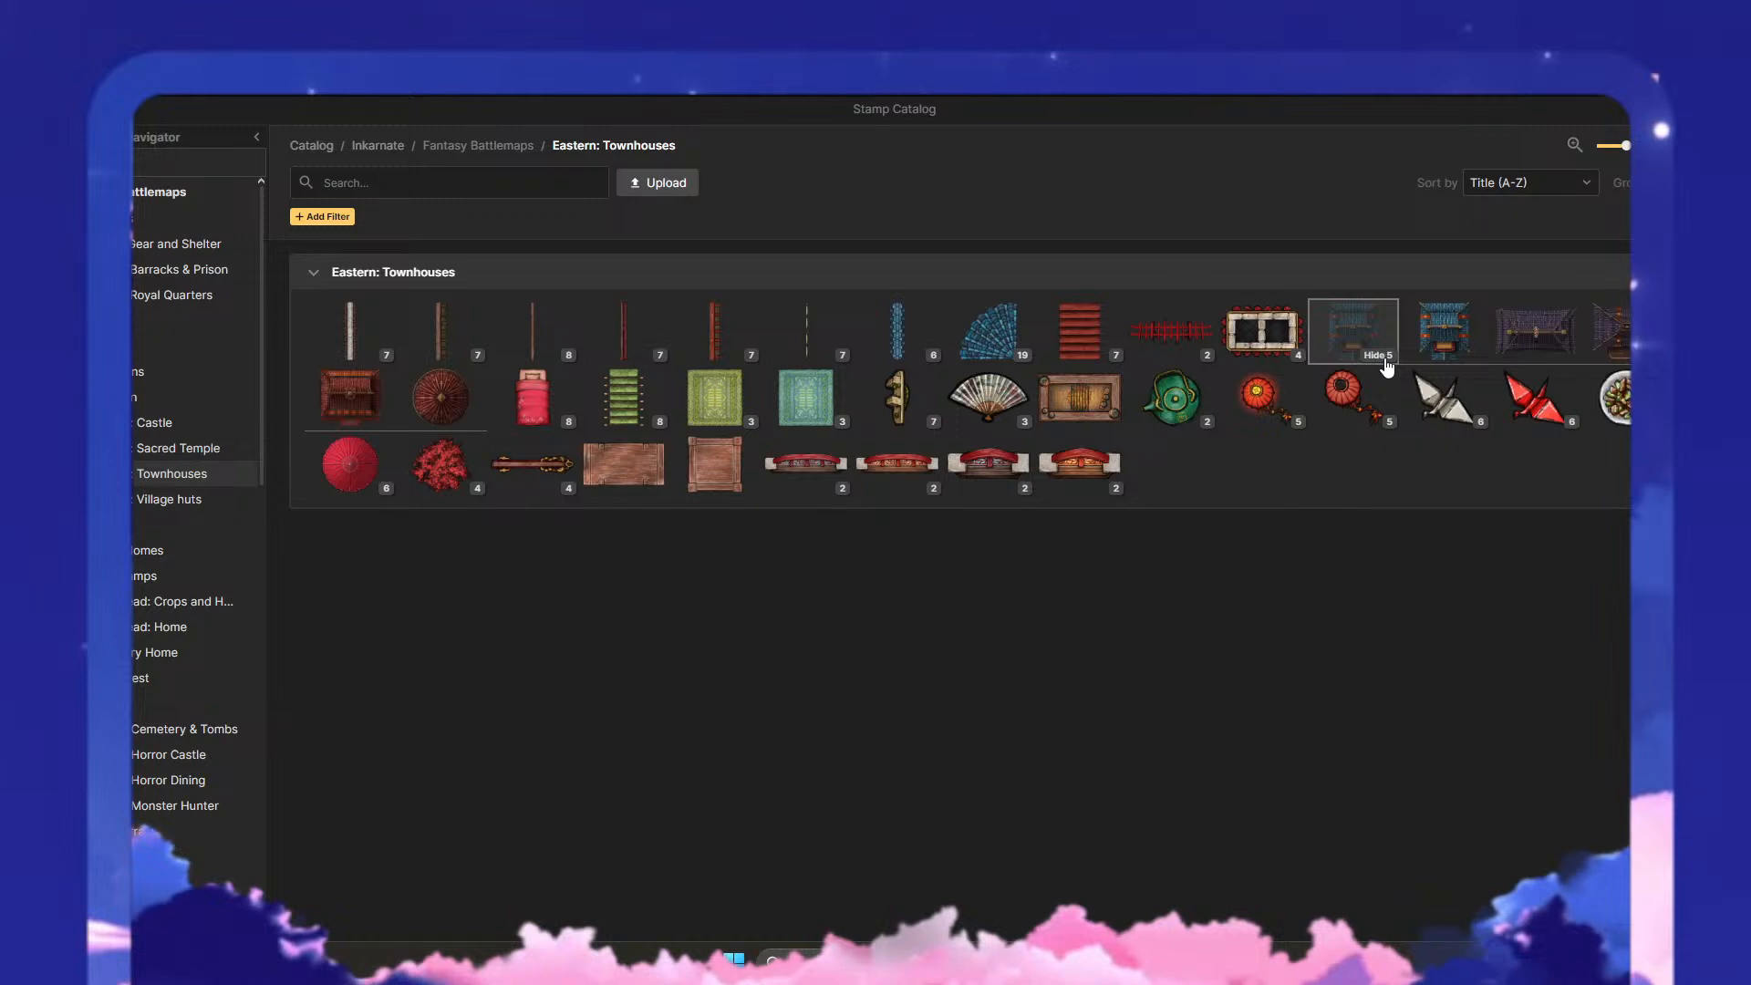
left_click(1541, 346)
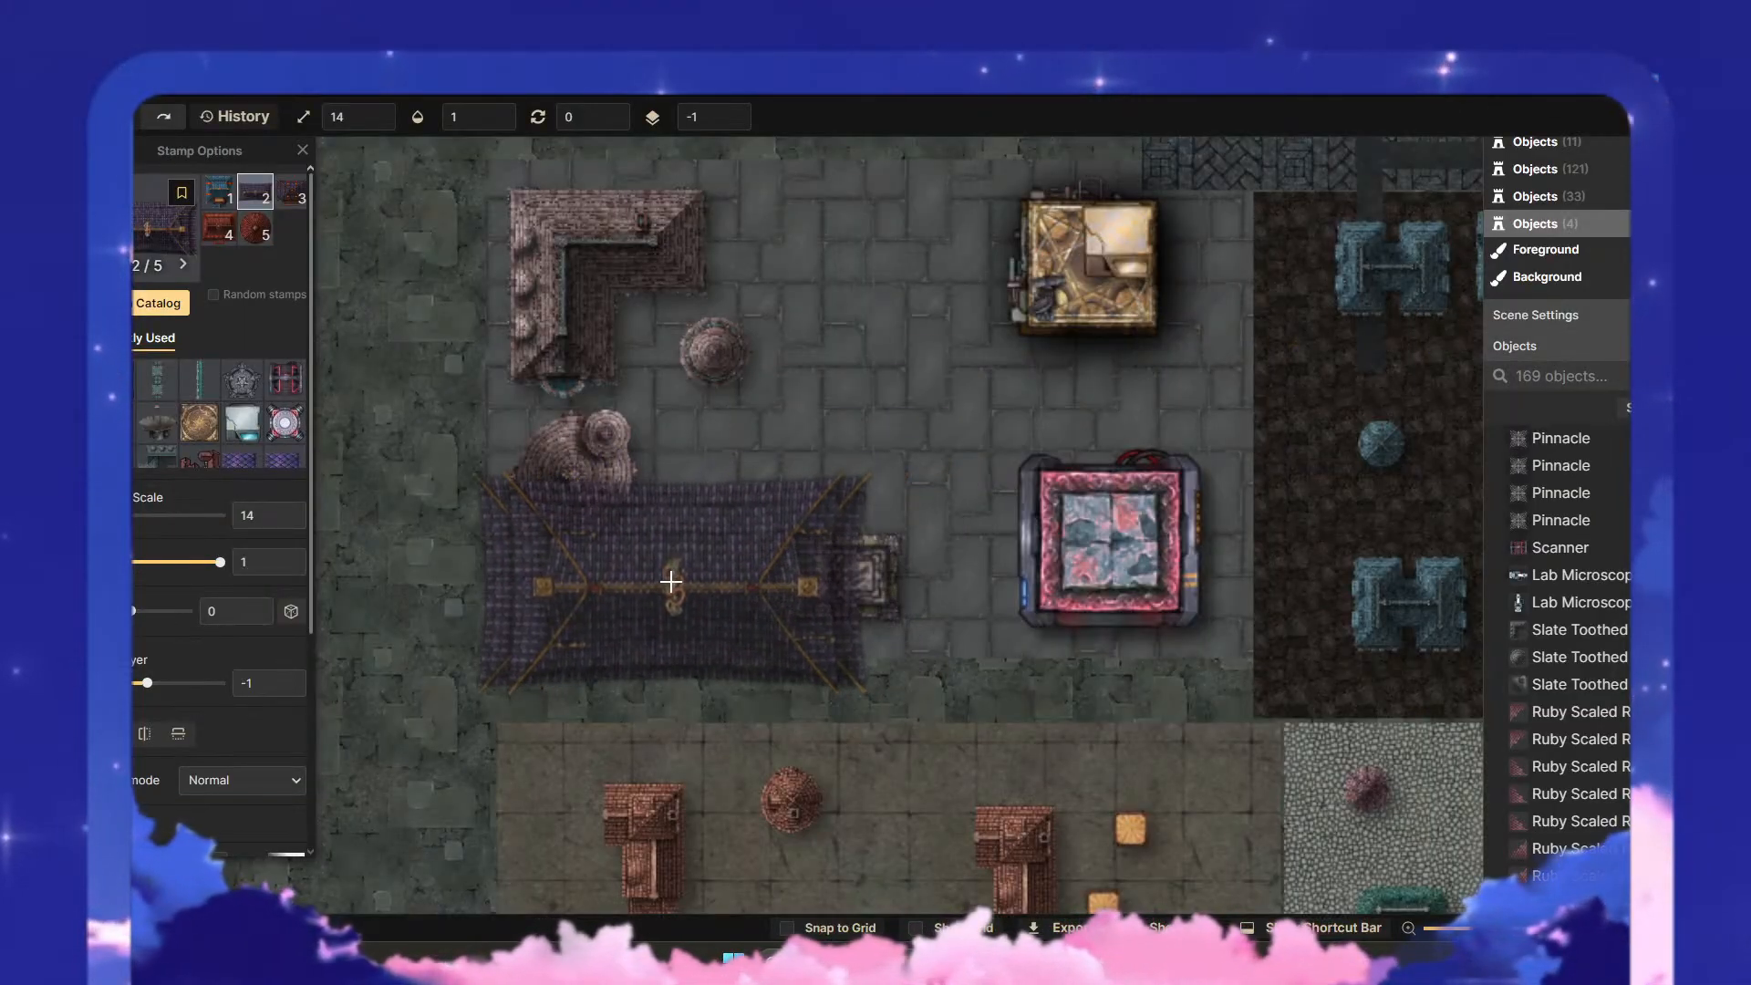
left_click(664, 582)
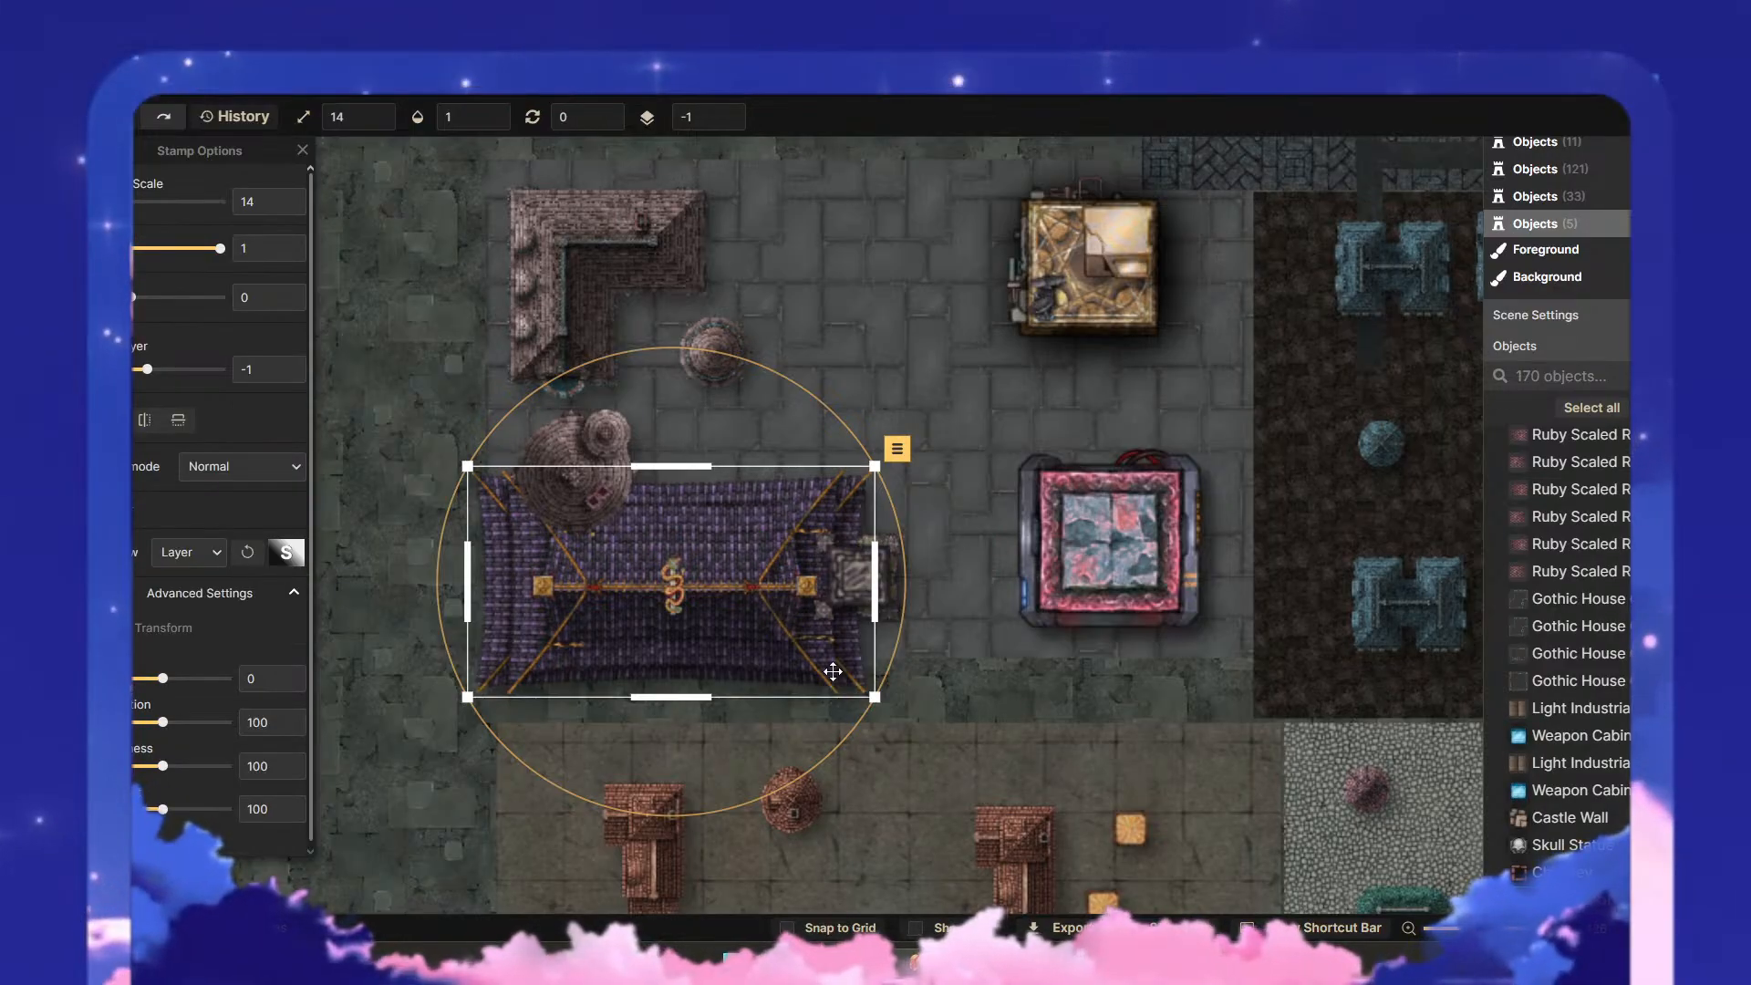
- Reduce the purple roof to scale 8 and position it just west of the columned structure
left_click_drag(875, 697, 732, 609)
left_click_drag(642, 562, 664, 620)
key("Escape")
left_click(644, 565)
left_click_drag(807, 692, 774, 673)
left_click_drag(722, 626, 756, 619)
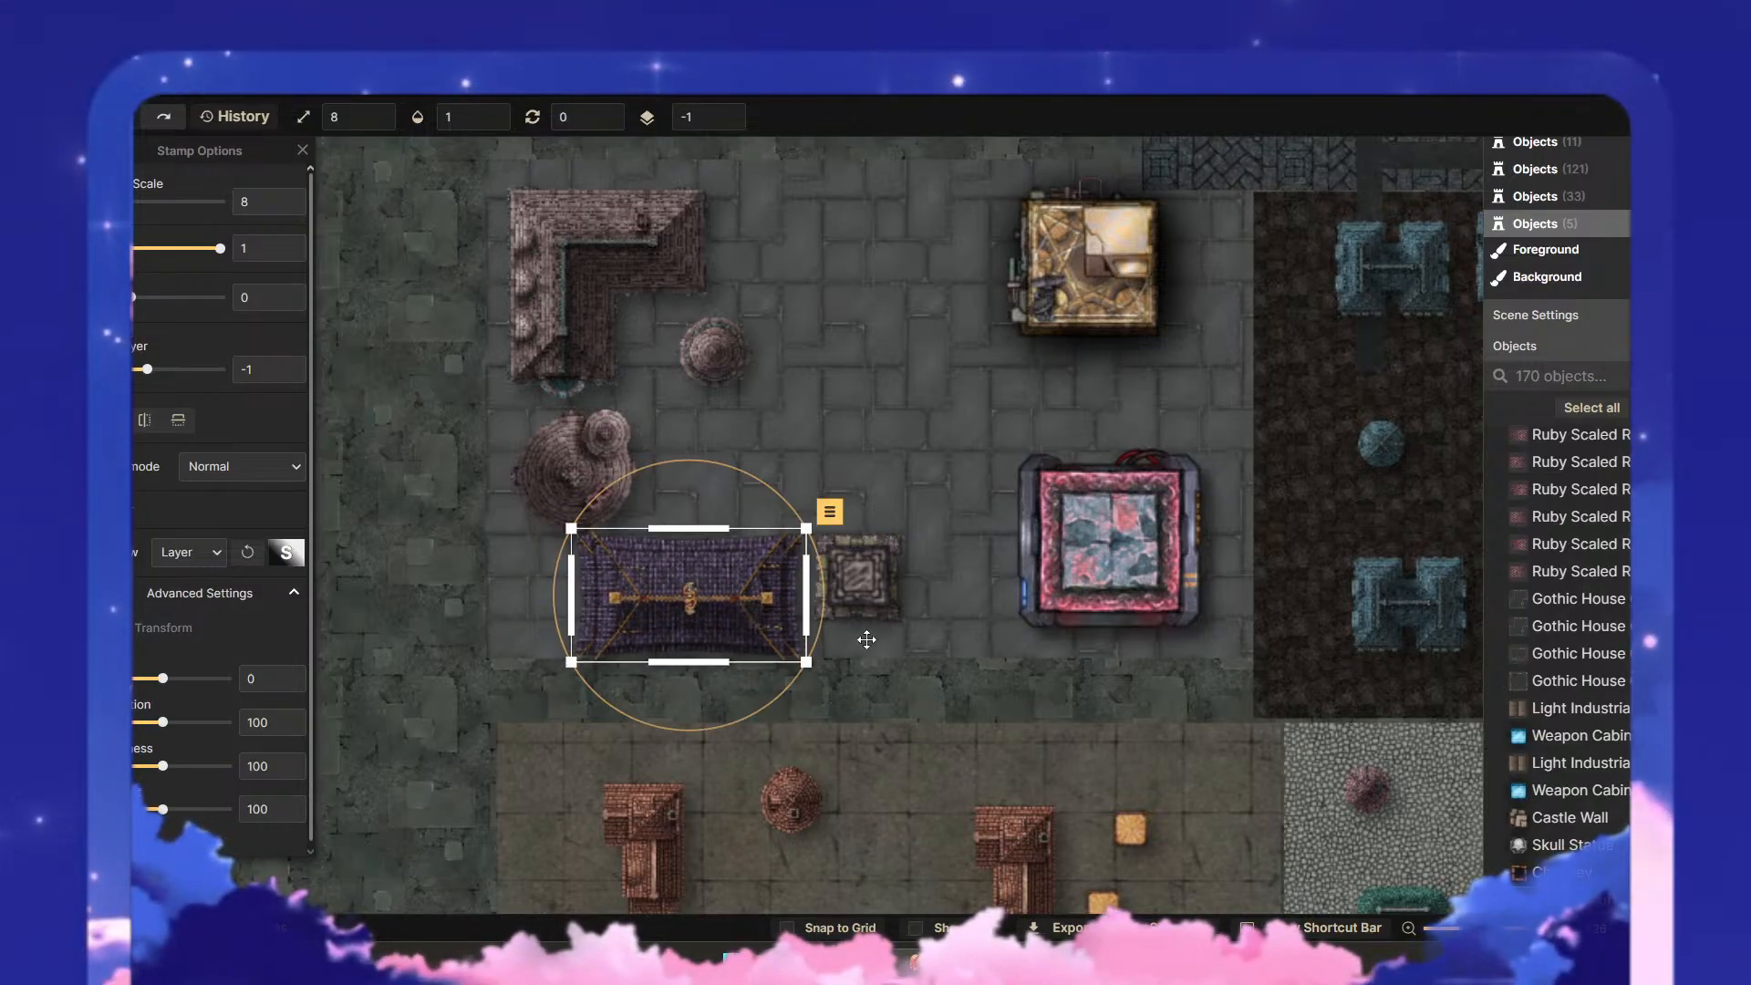
- Move the whole columned structure east towards the red-framed building, and shift the purple roof east to follow it
left_click(858, 595)
left_click_drag(928, 663, 823, 511)
left_click_drag(866, 573, 925, 576)
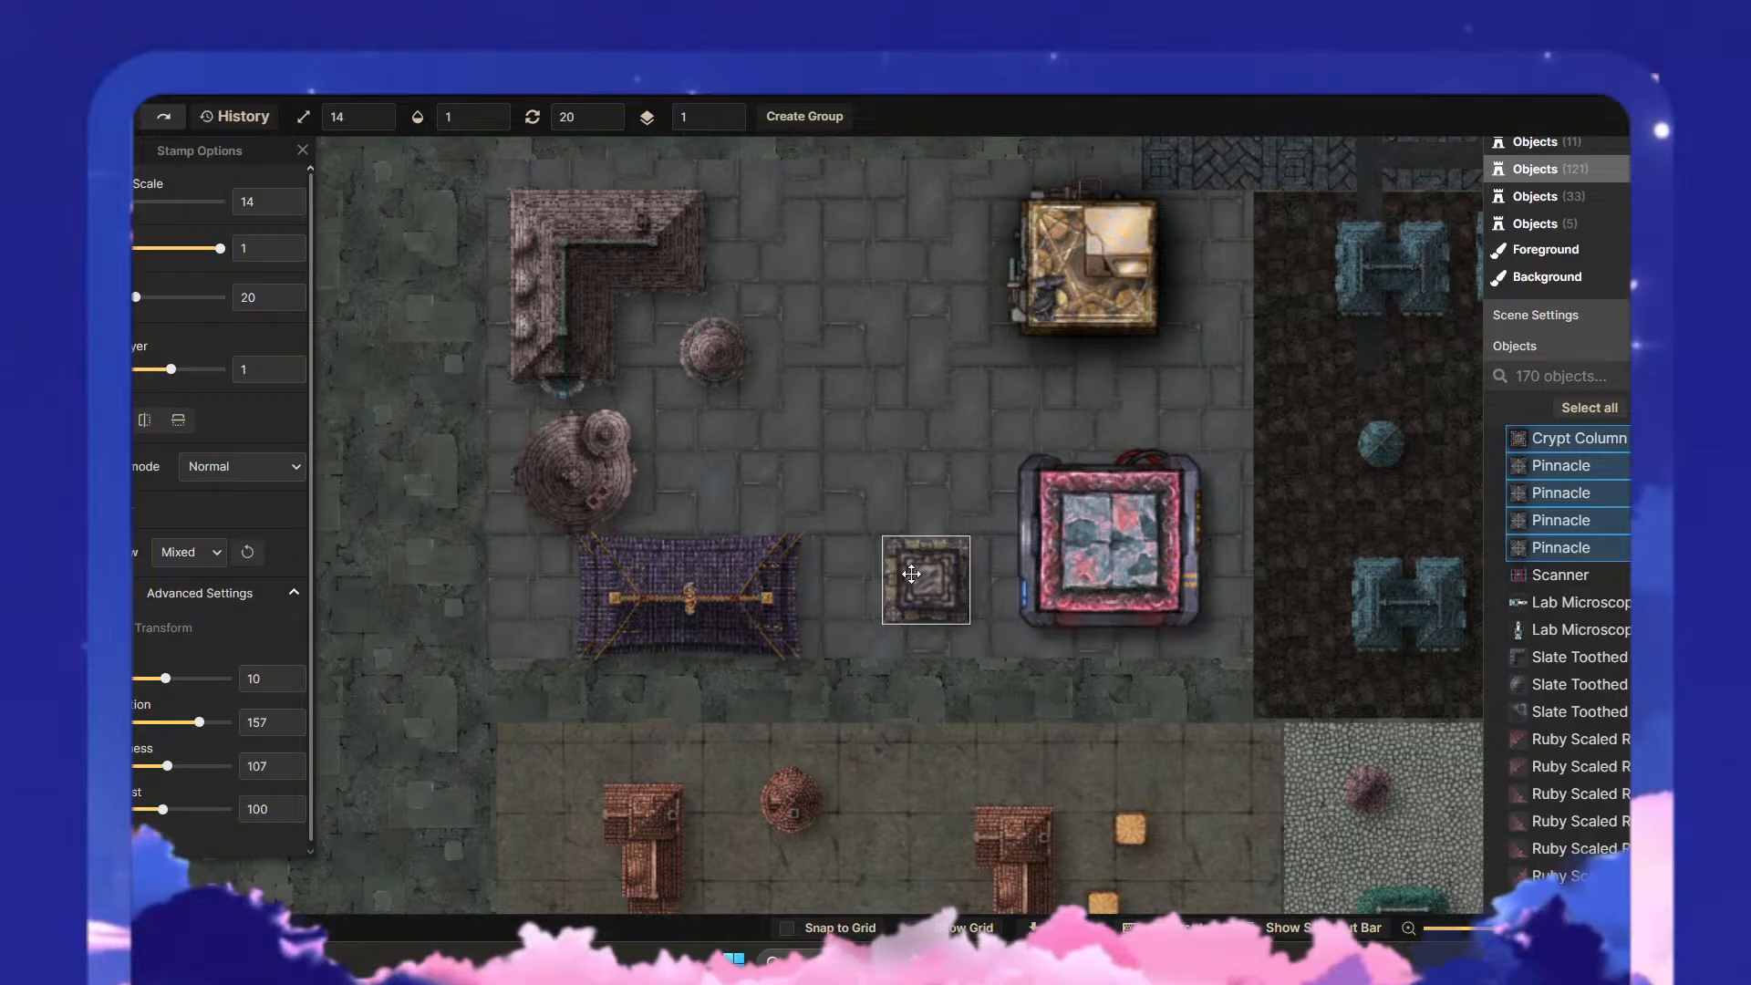
left_click(759, 600)
left_click_drag(746, 596, 792, 591)
left_click(915, 682)
- Recolour the purple roof to magenta with green ridges using hue 54, saturation 111 and brightness 123
scroll(800, 648, "up", 2)
scroll(816, 645, "up", 3)
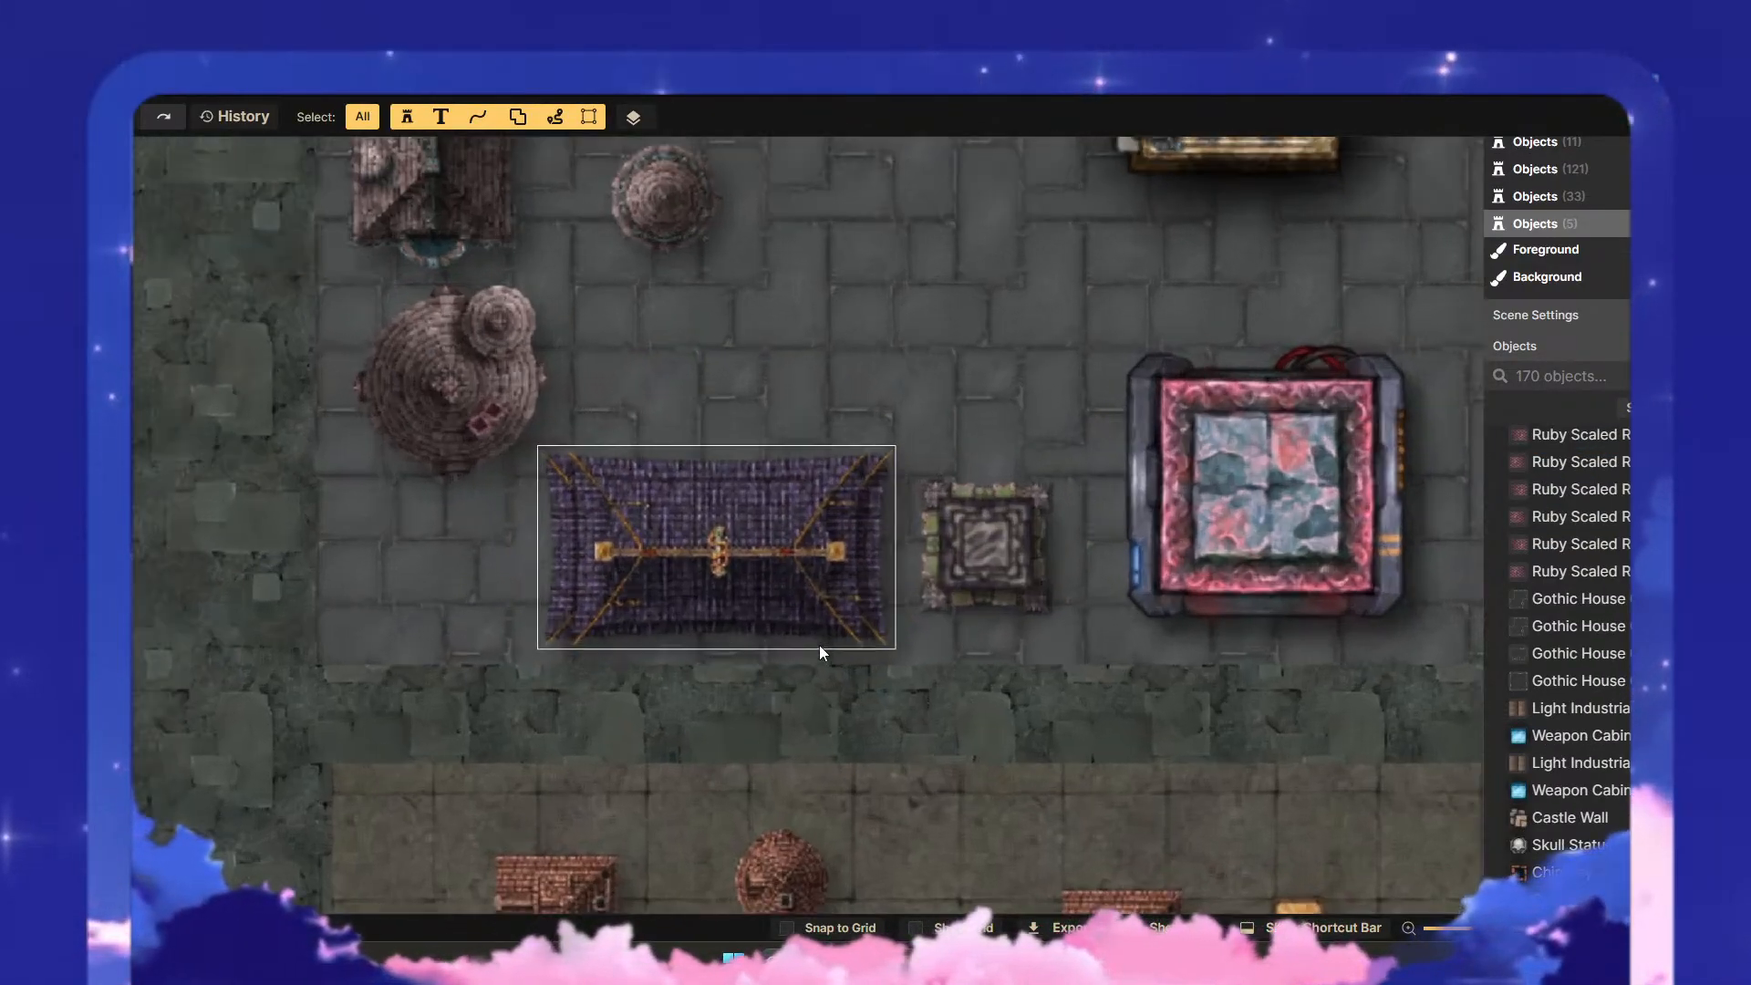
scroll(913, 692, "down", 2)
left_click(816, 634)
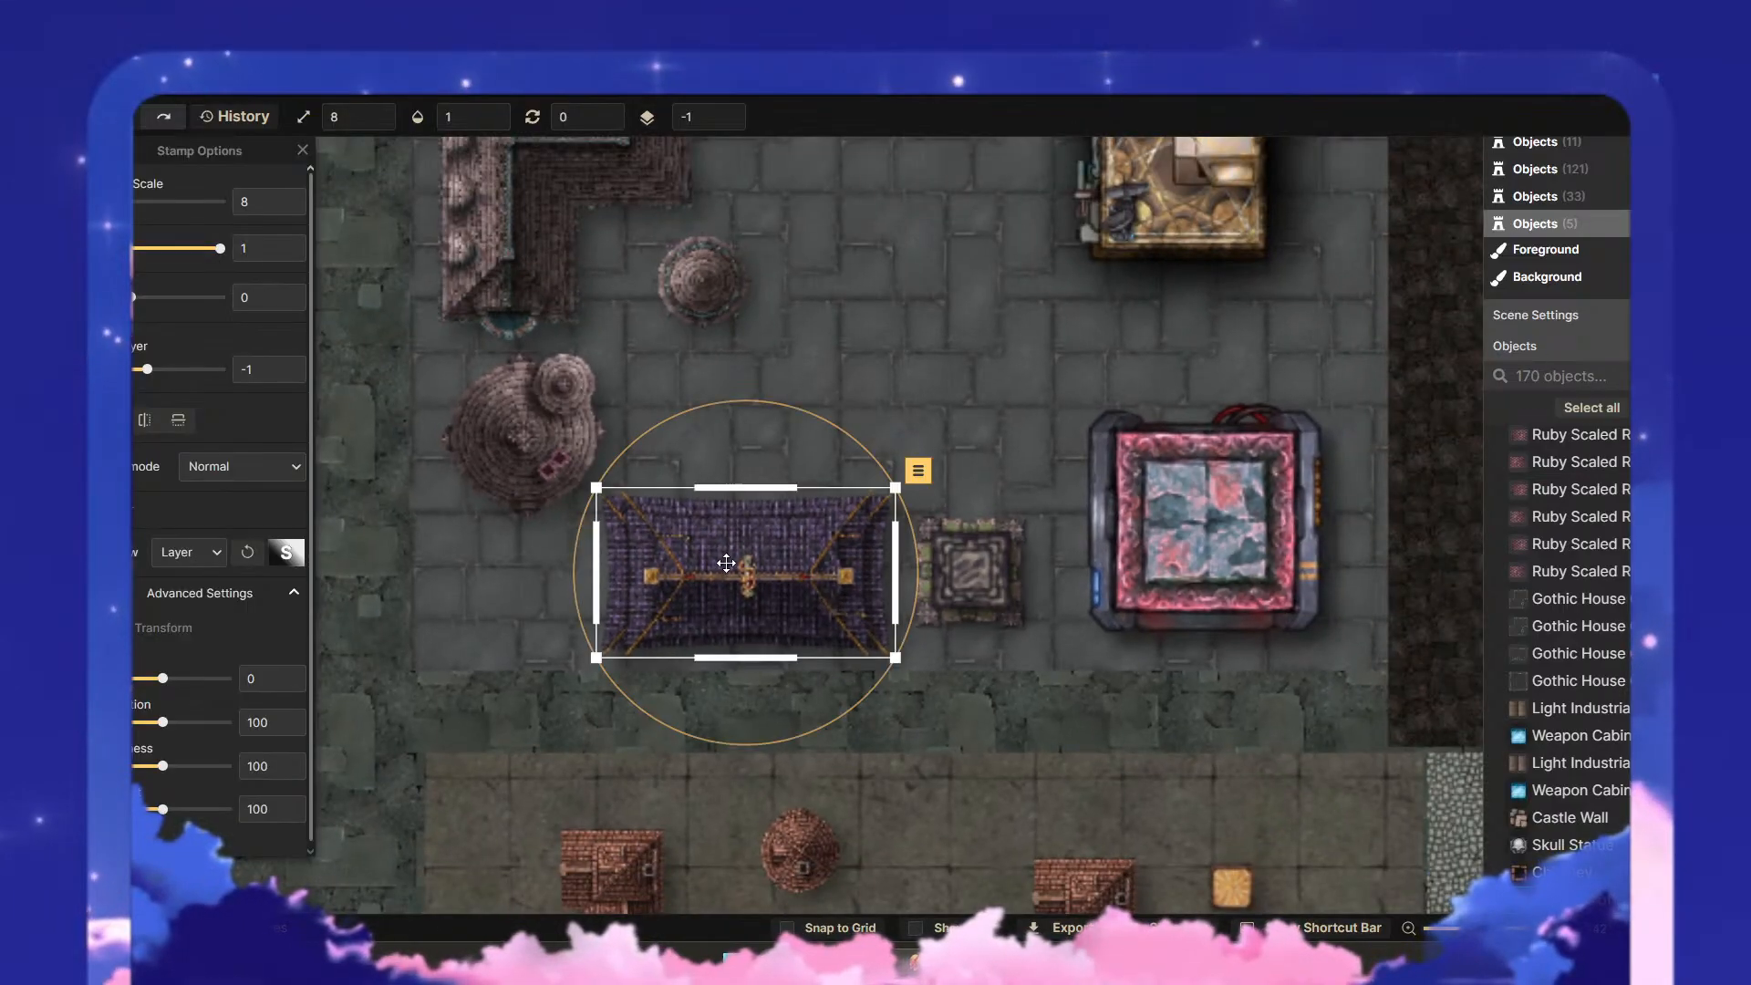
left_click_drag(164, 680, 153, 680)
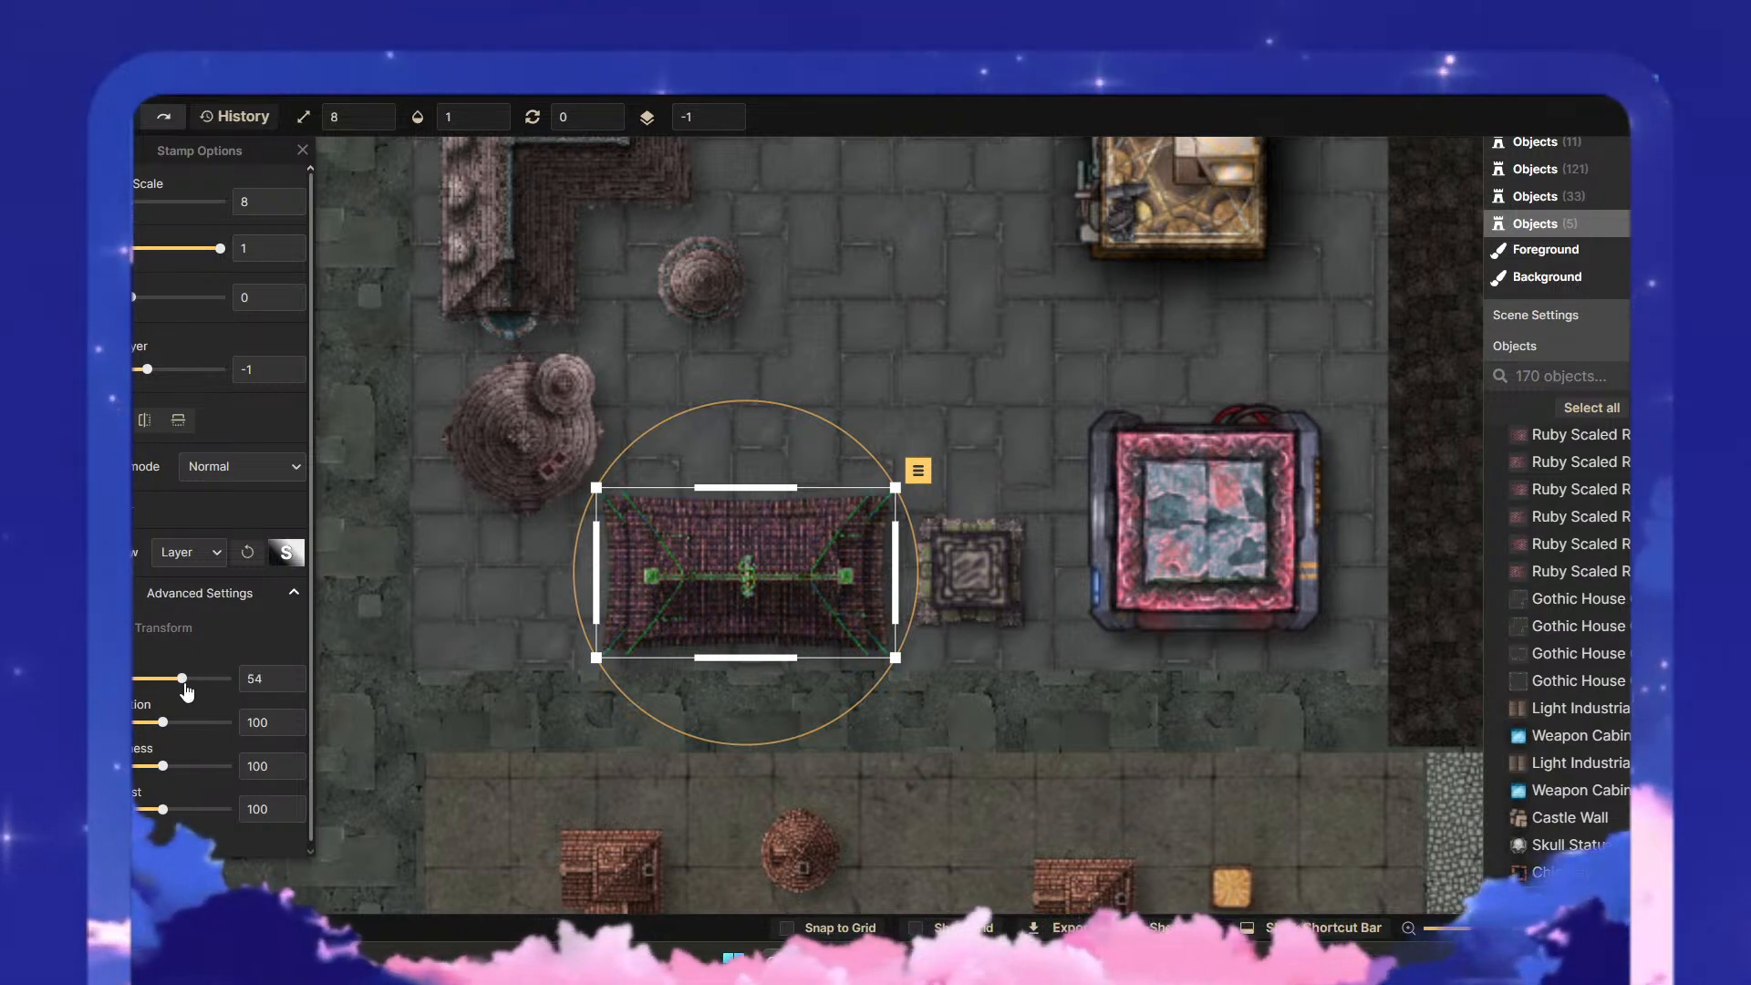
left_click_drag(164, 722, 199, 757)
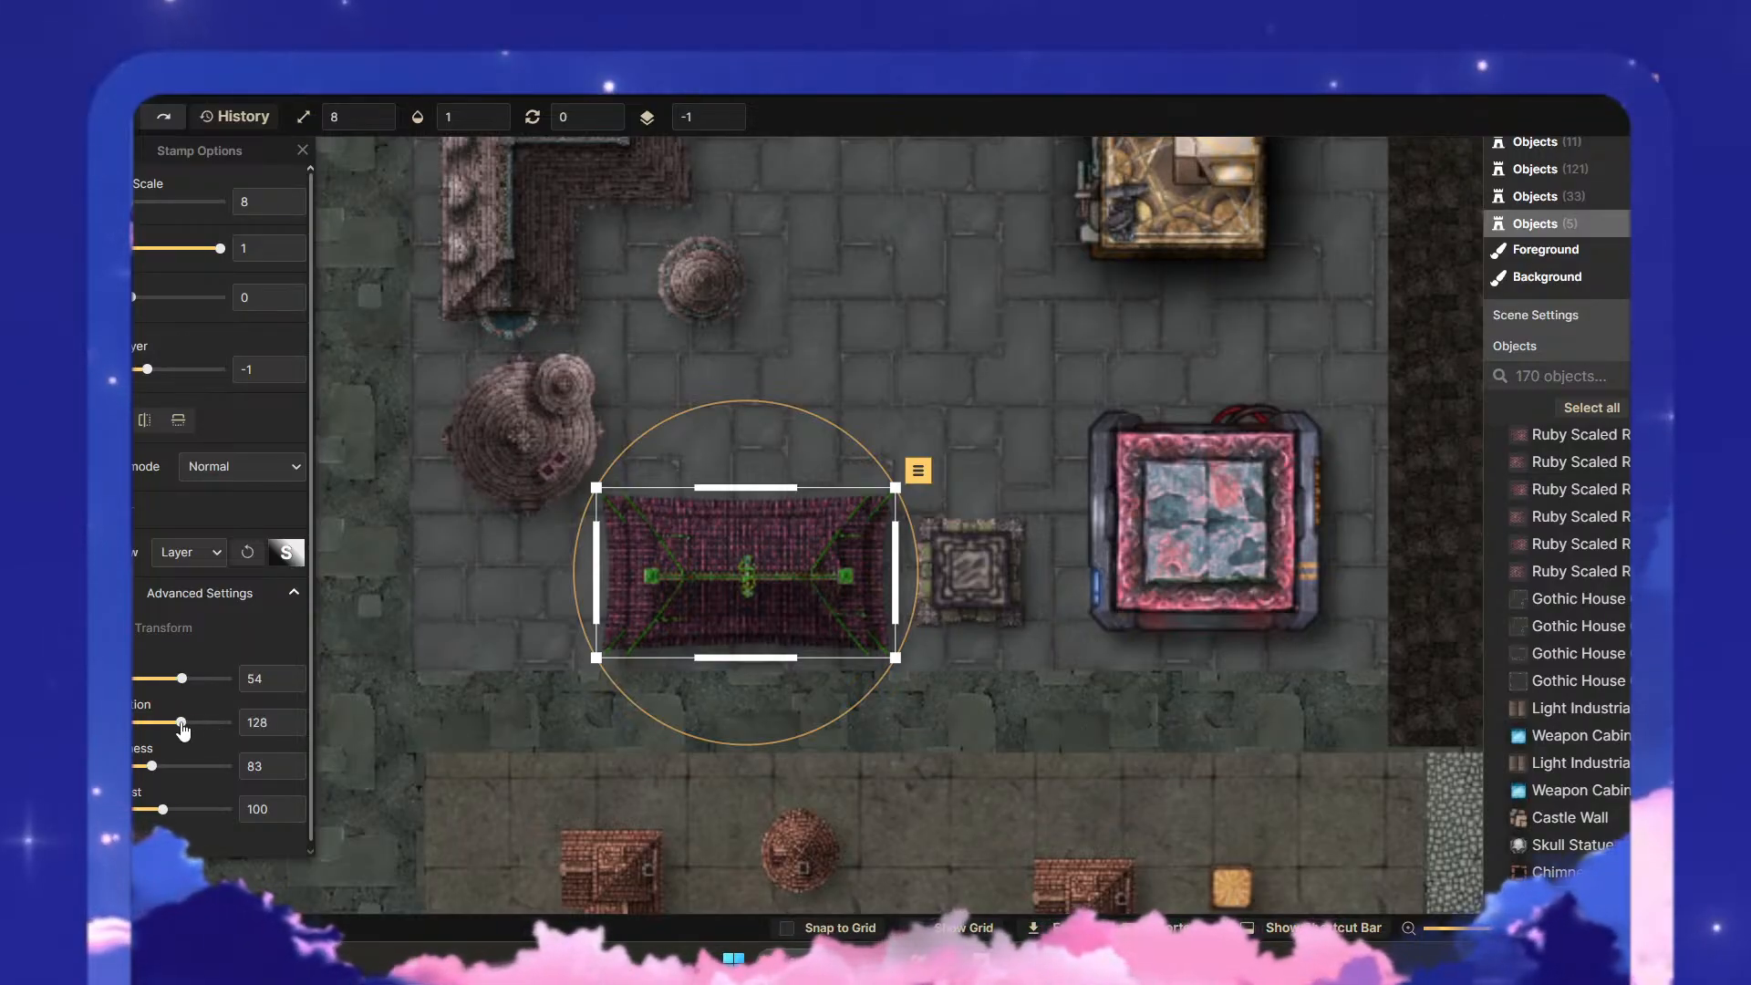
left_click(177, 766)
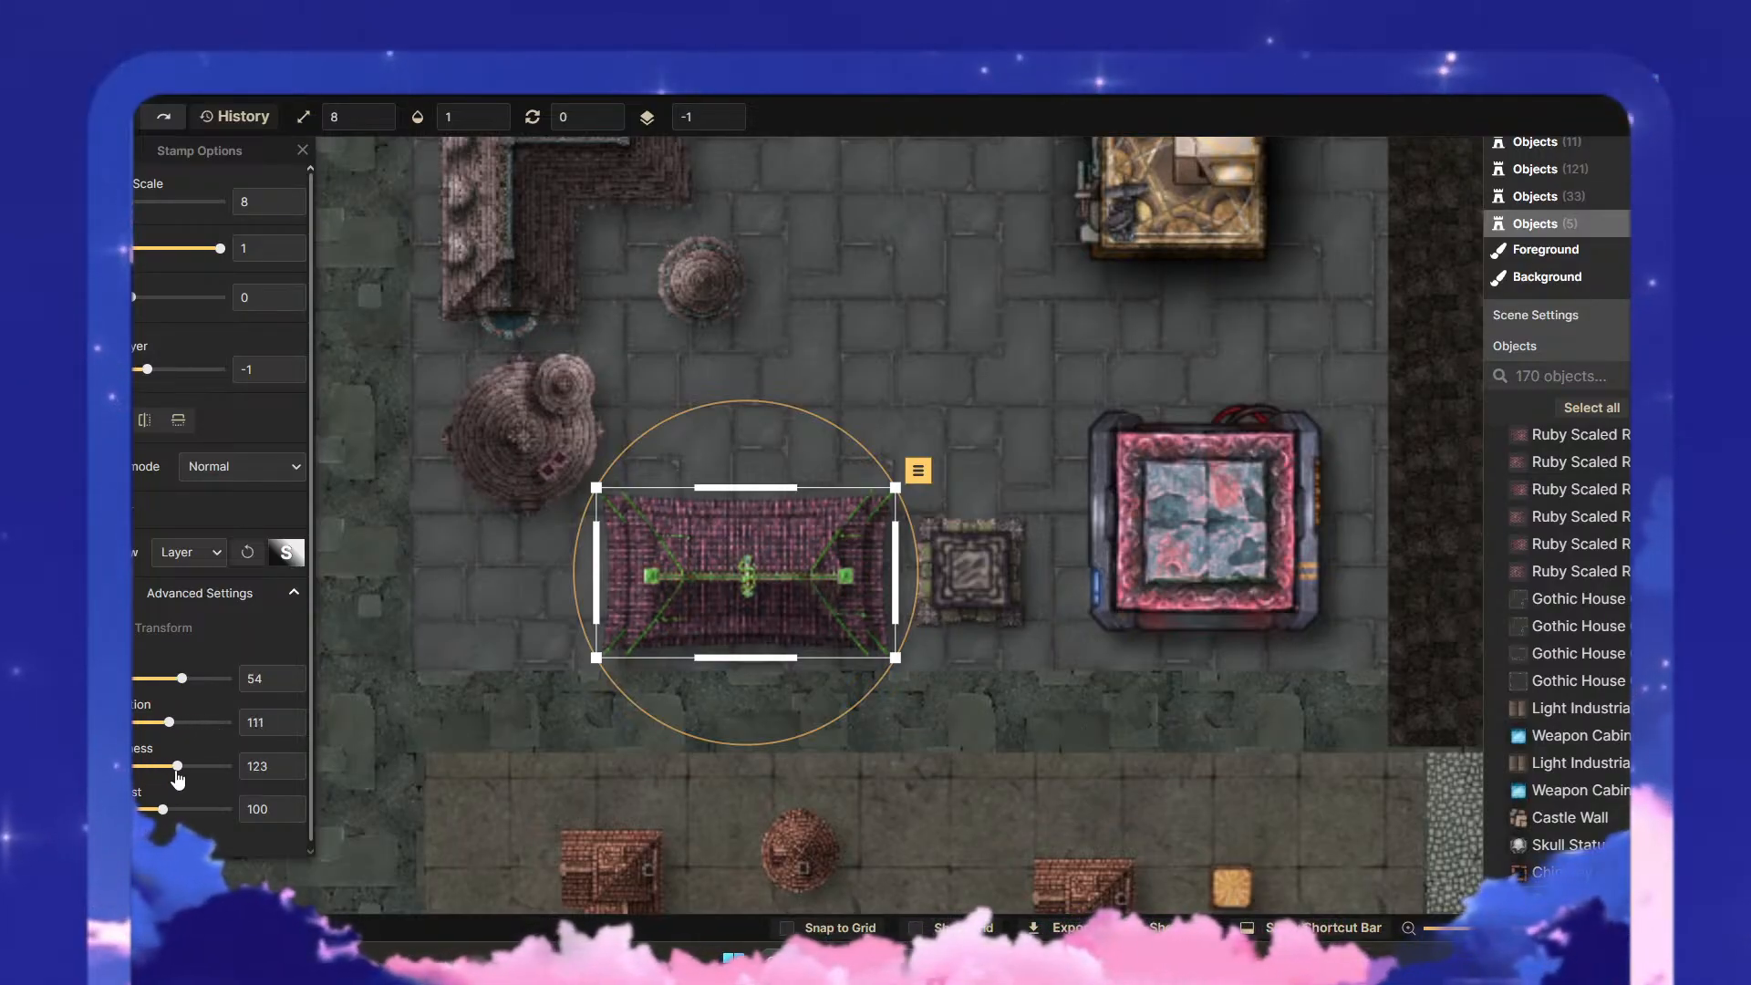
left_click(1023, 700)
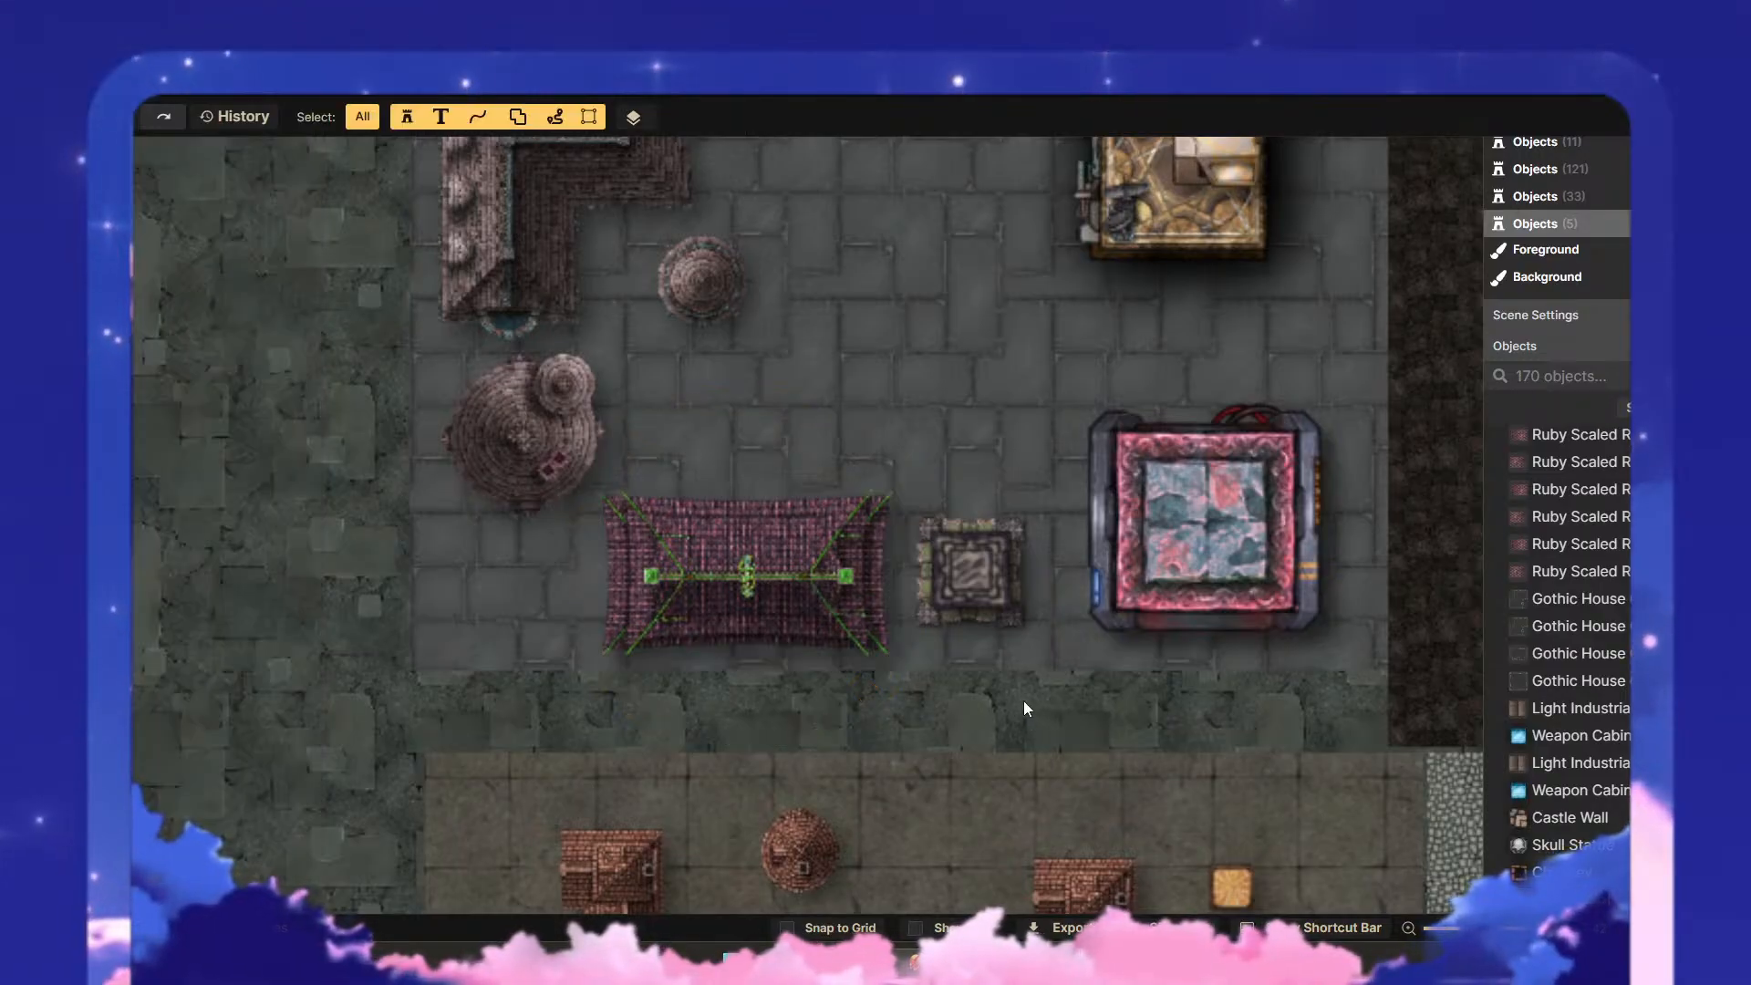
- Shrink the whole columned structure to scale 10 and move it just north of the magenta roof
scroll(1020, 695, "down", 4)
left_click(998, 615)
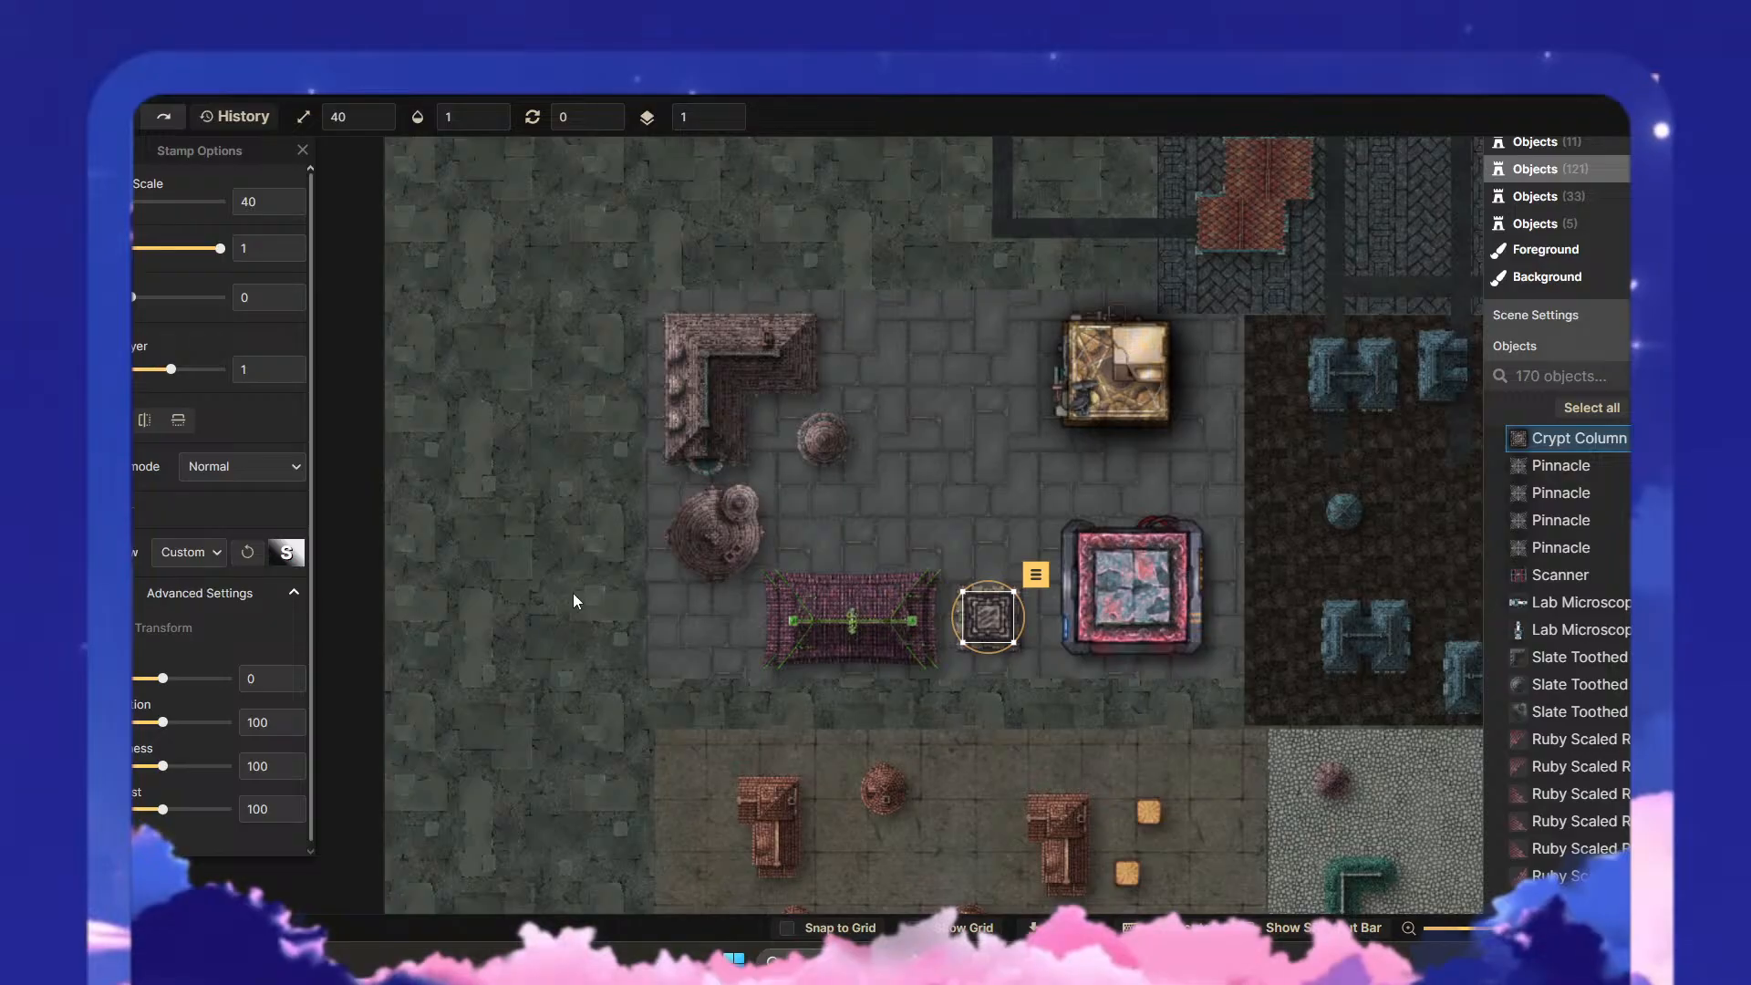
left_click(921, 722)
scroll(1095, 684, "up", 3)
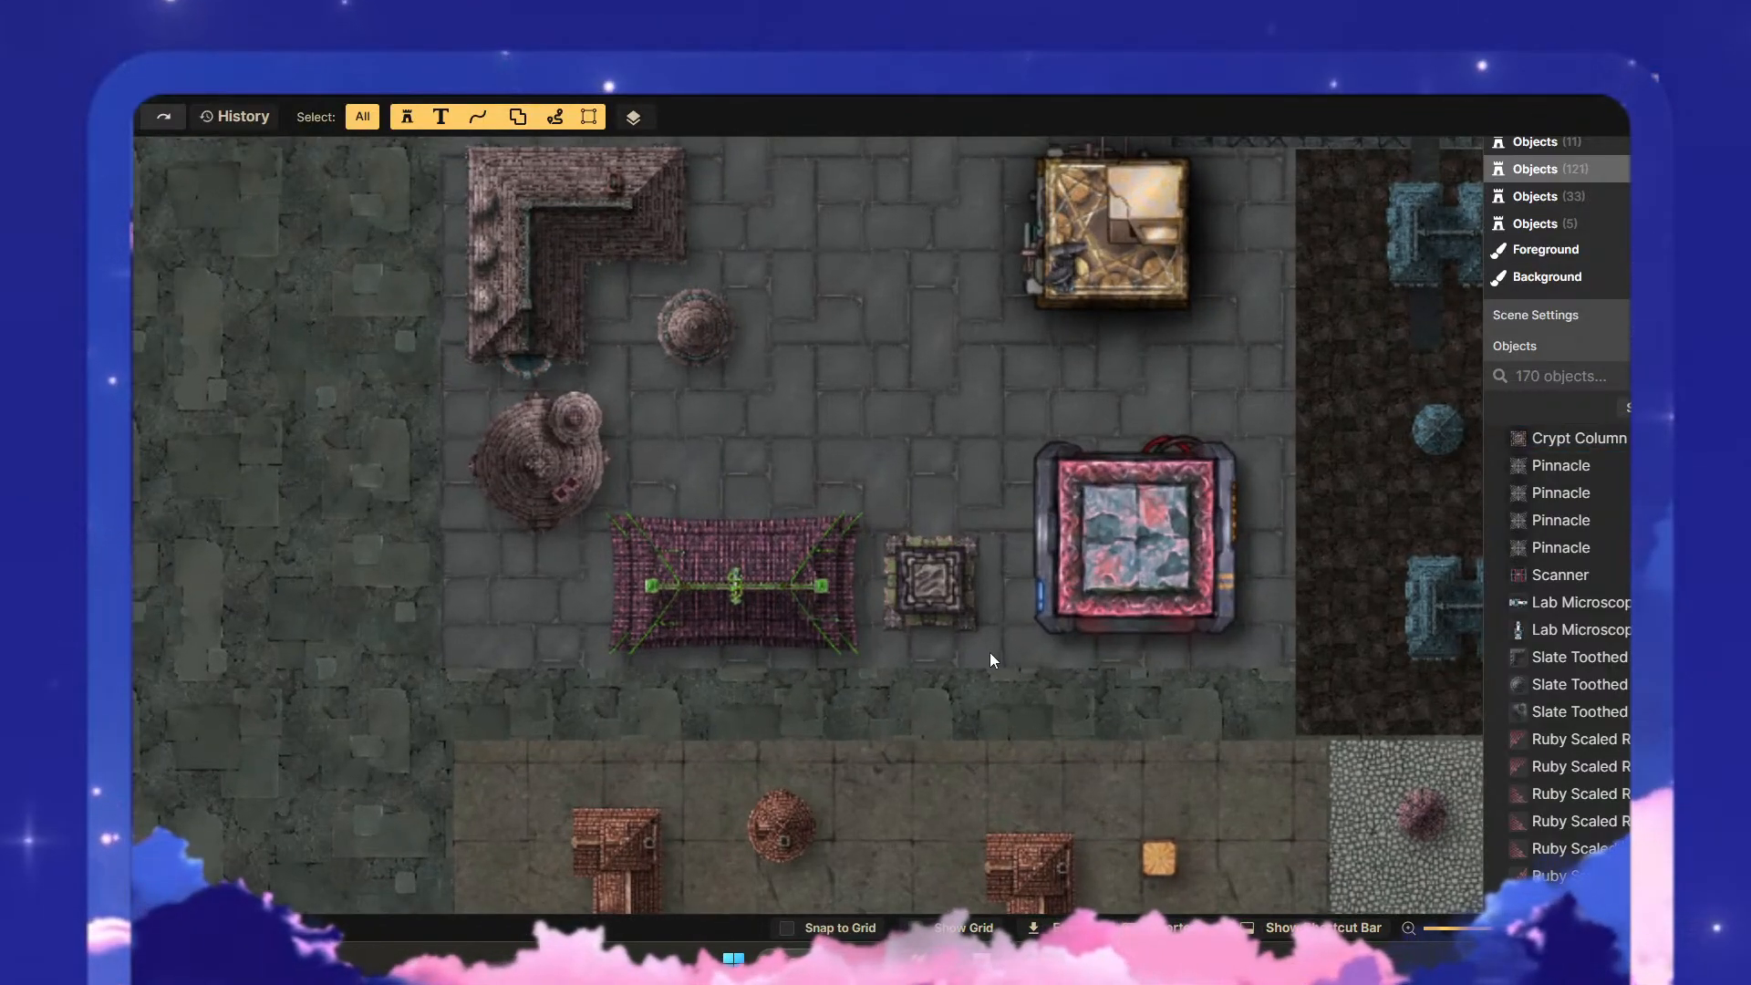
left_click(903, 547)
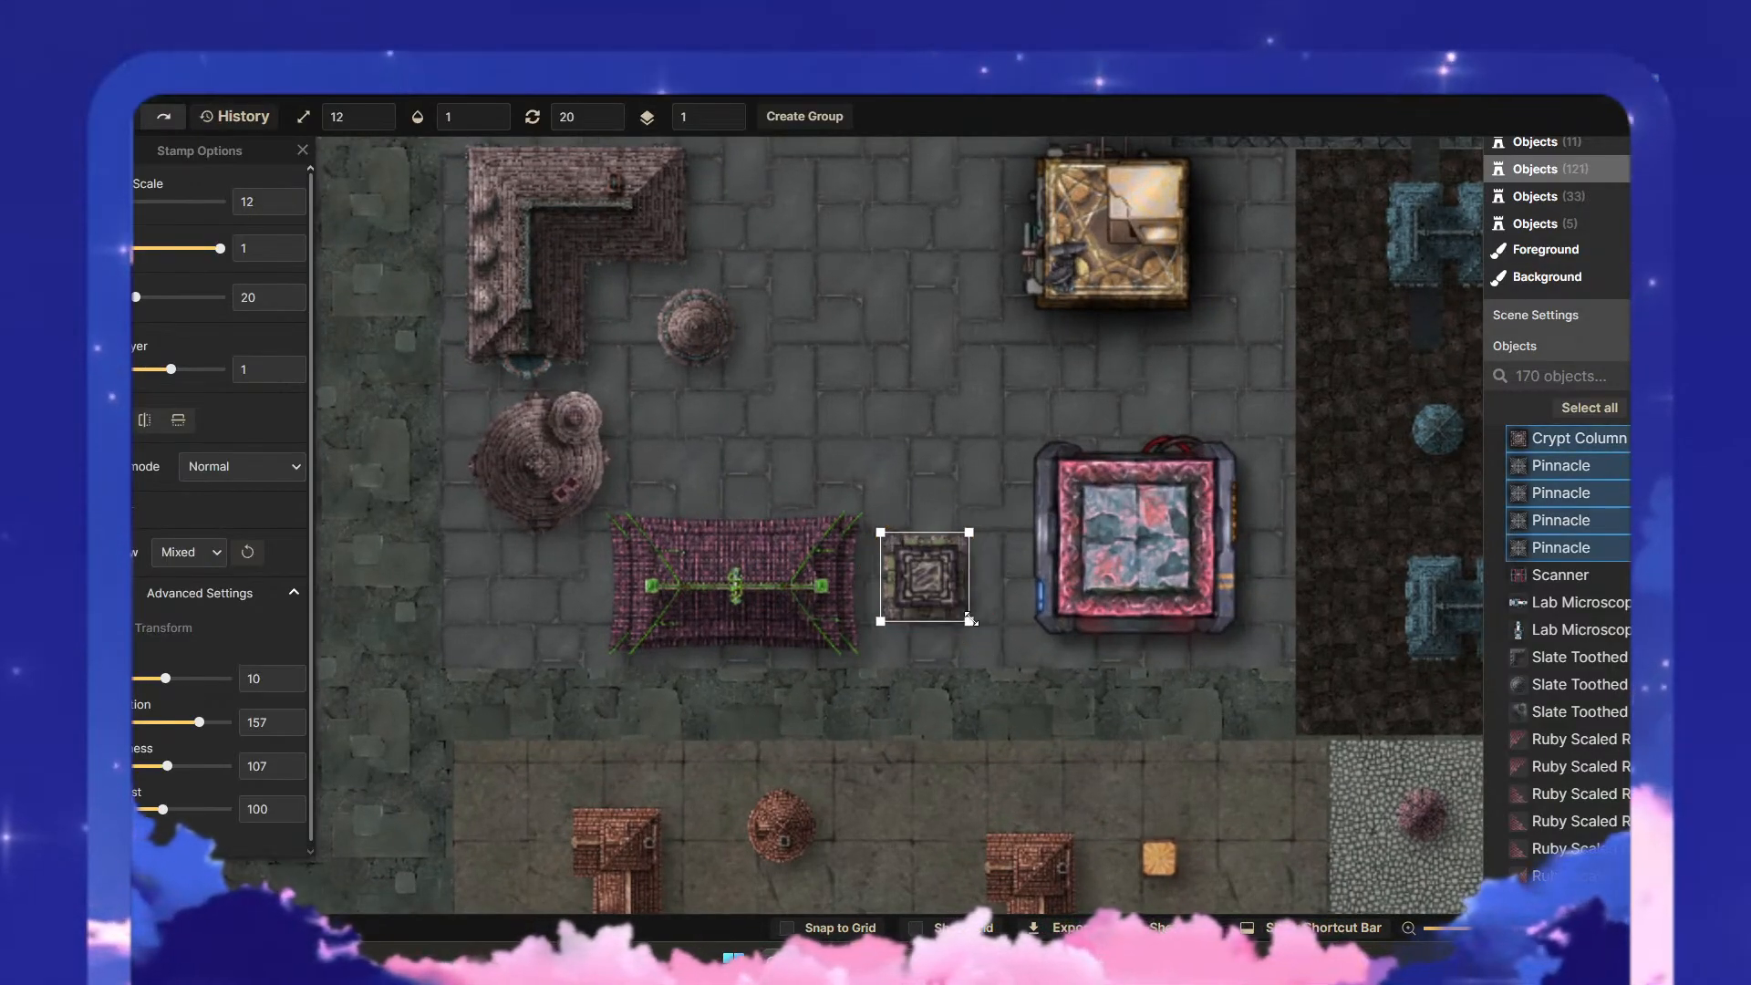
left_click_drag(971, 621, 778, 449)
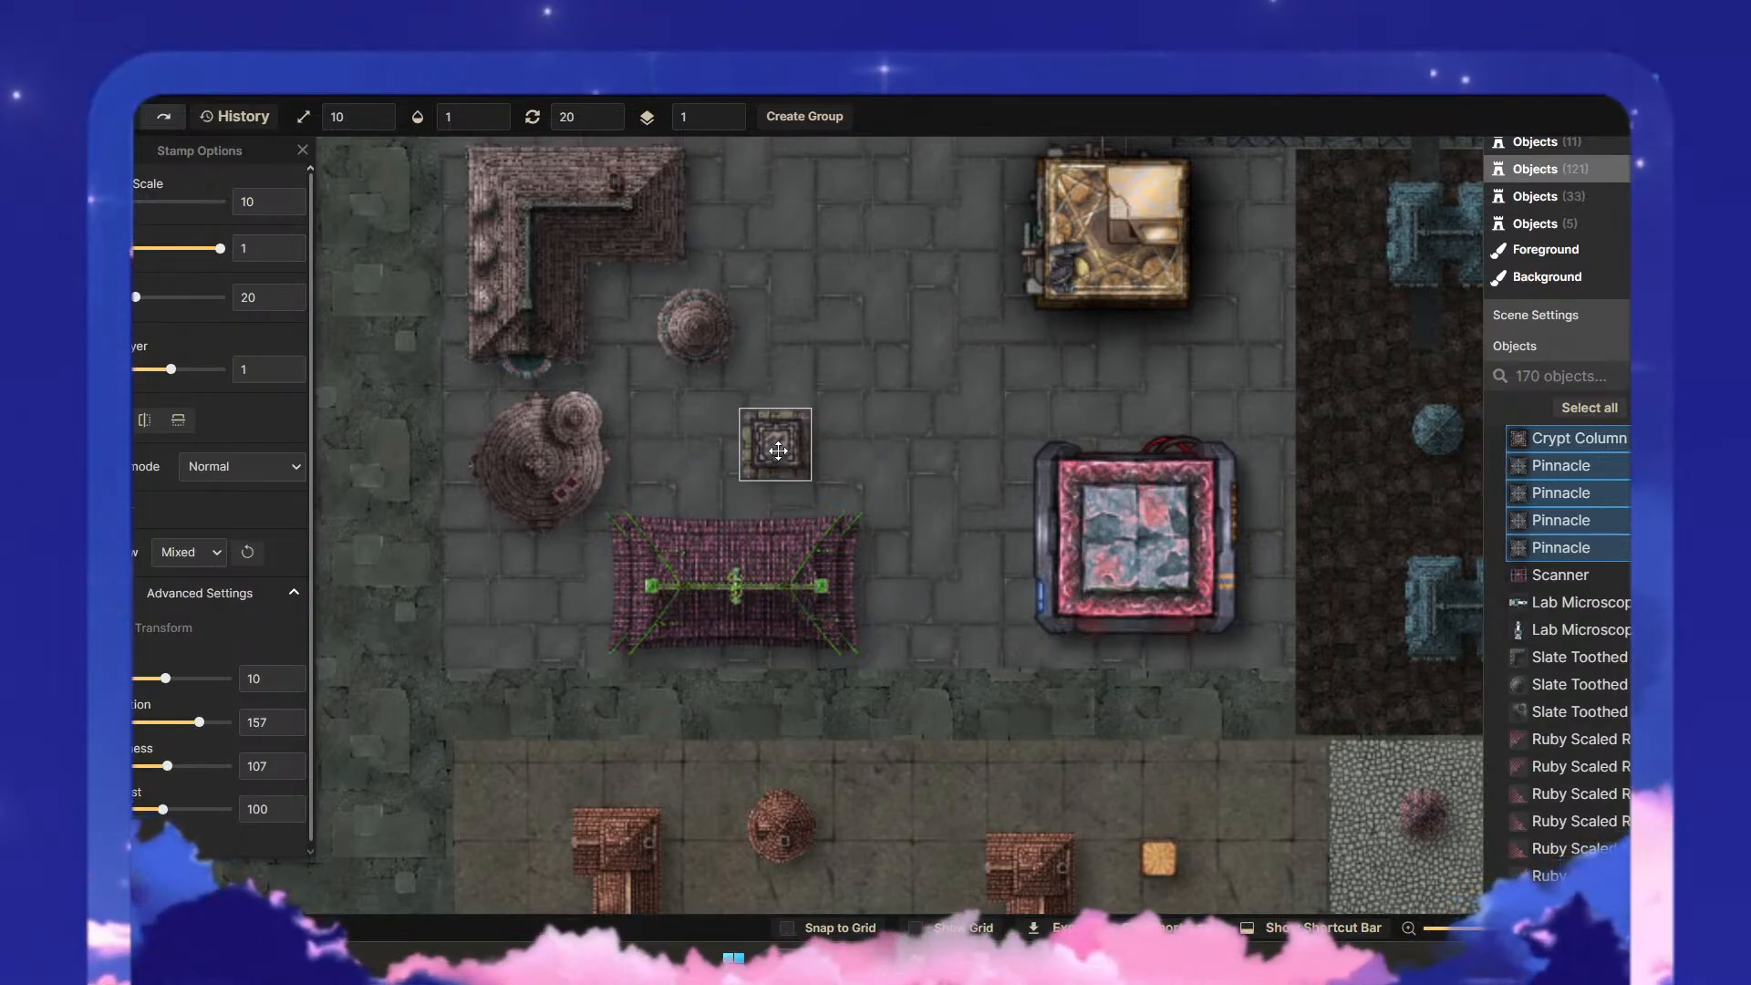
left_click(980, 542)
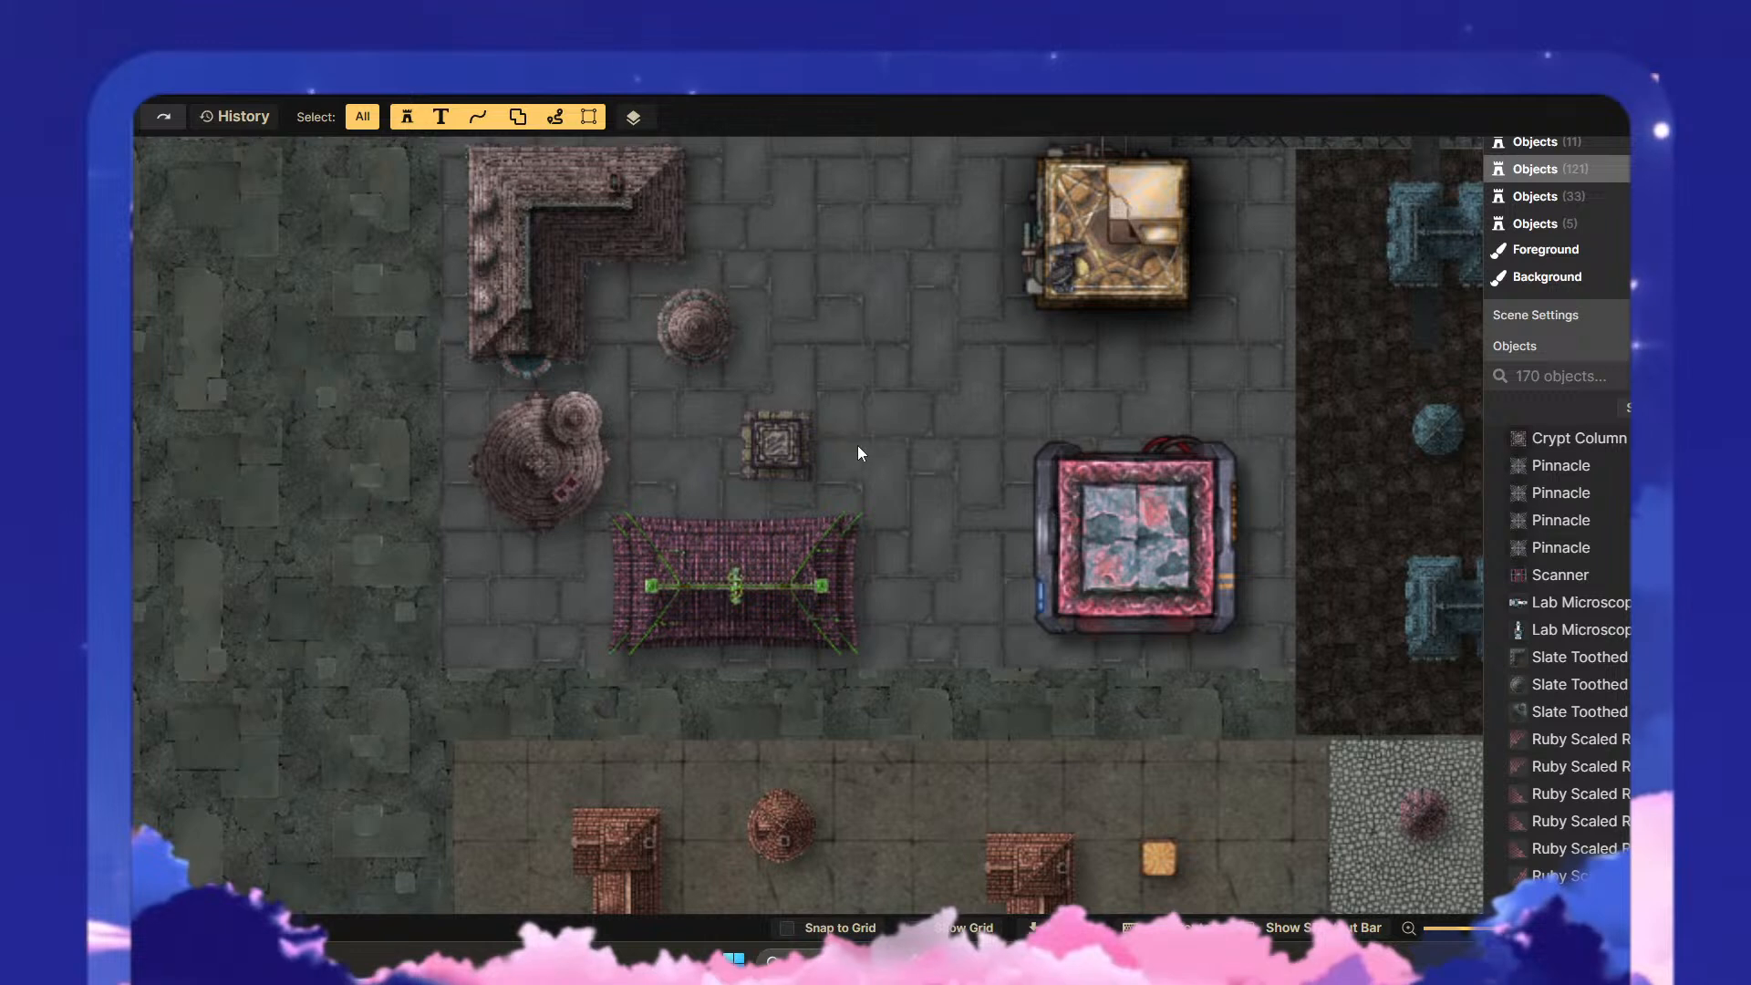
- Shrink the whole columned structure to scale 7 and the magenta roof to scale 5, stacking both just east of the round brown tower
left_click(776, 451)
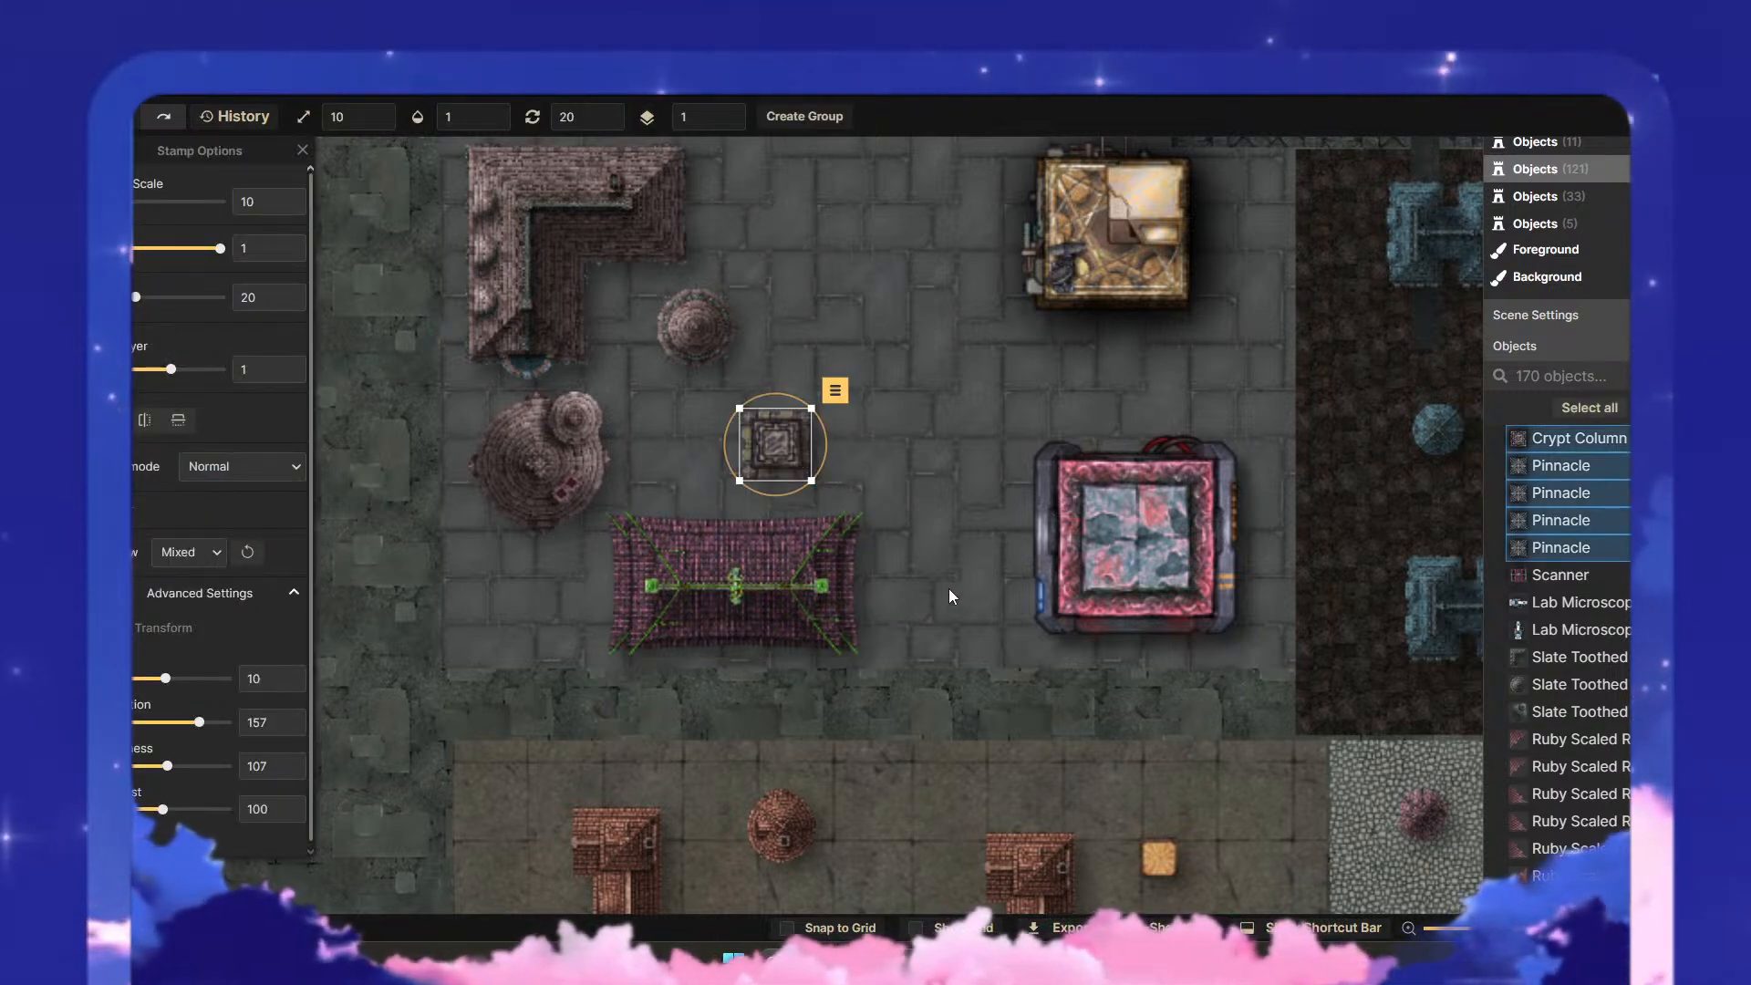
left_click_drag(809, 475, 695, 452)
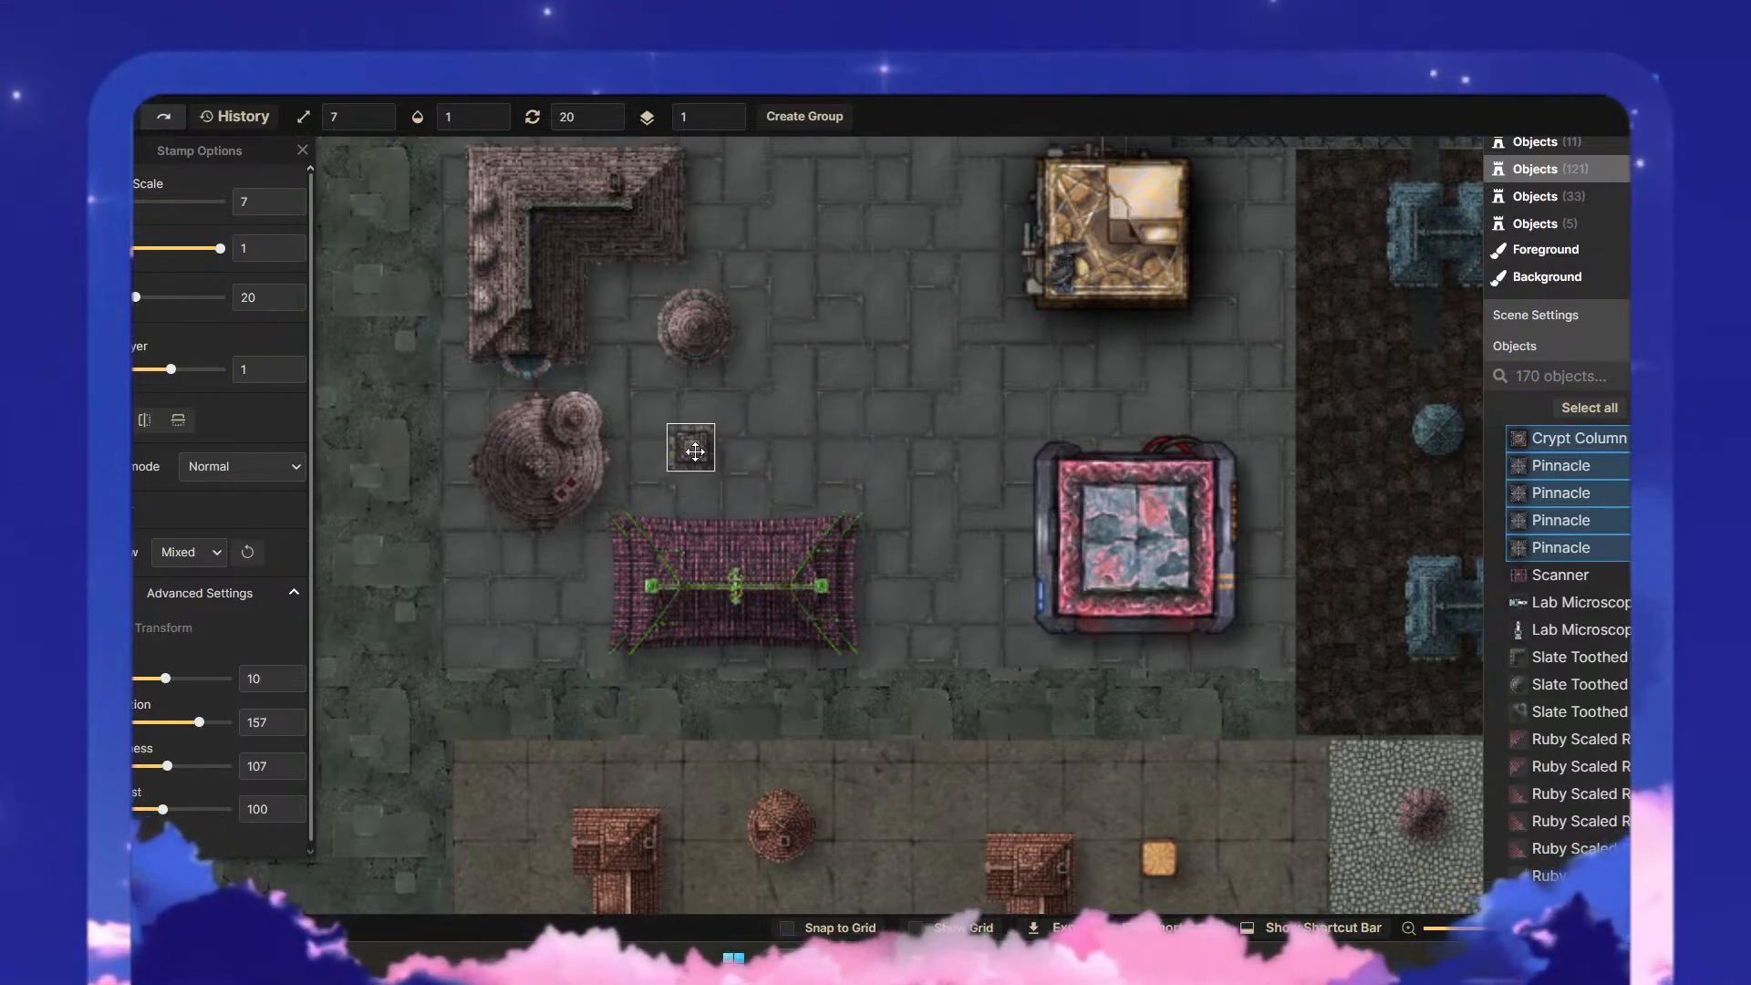
left_click(722, 574)
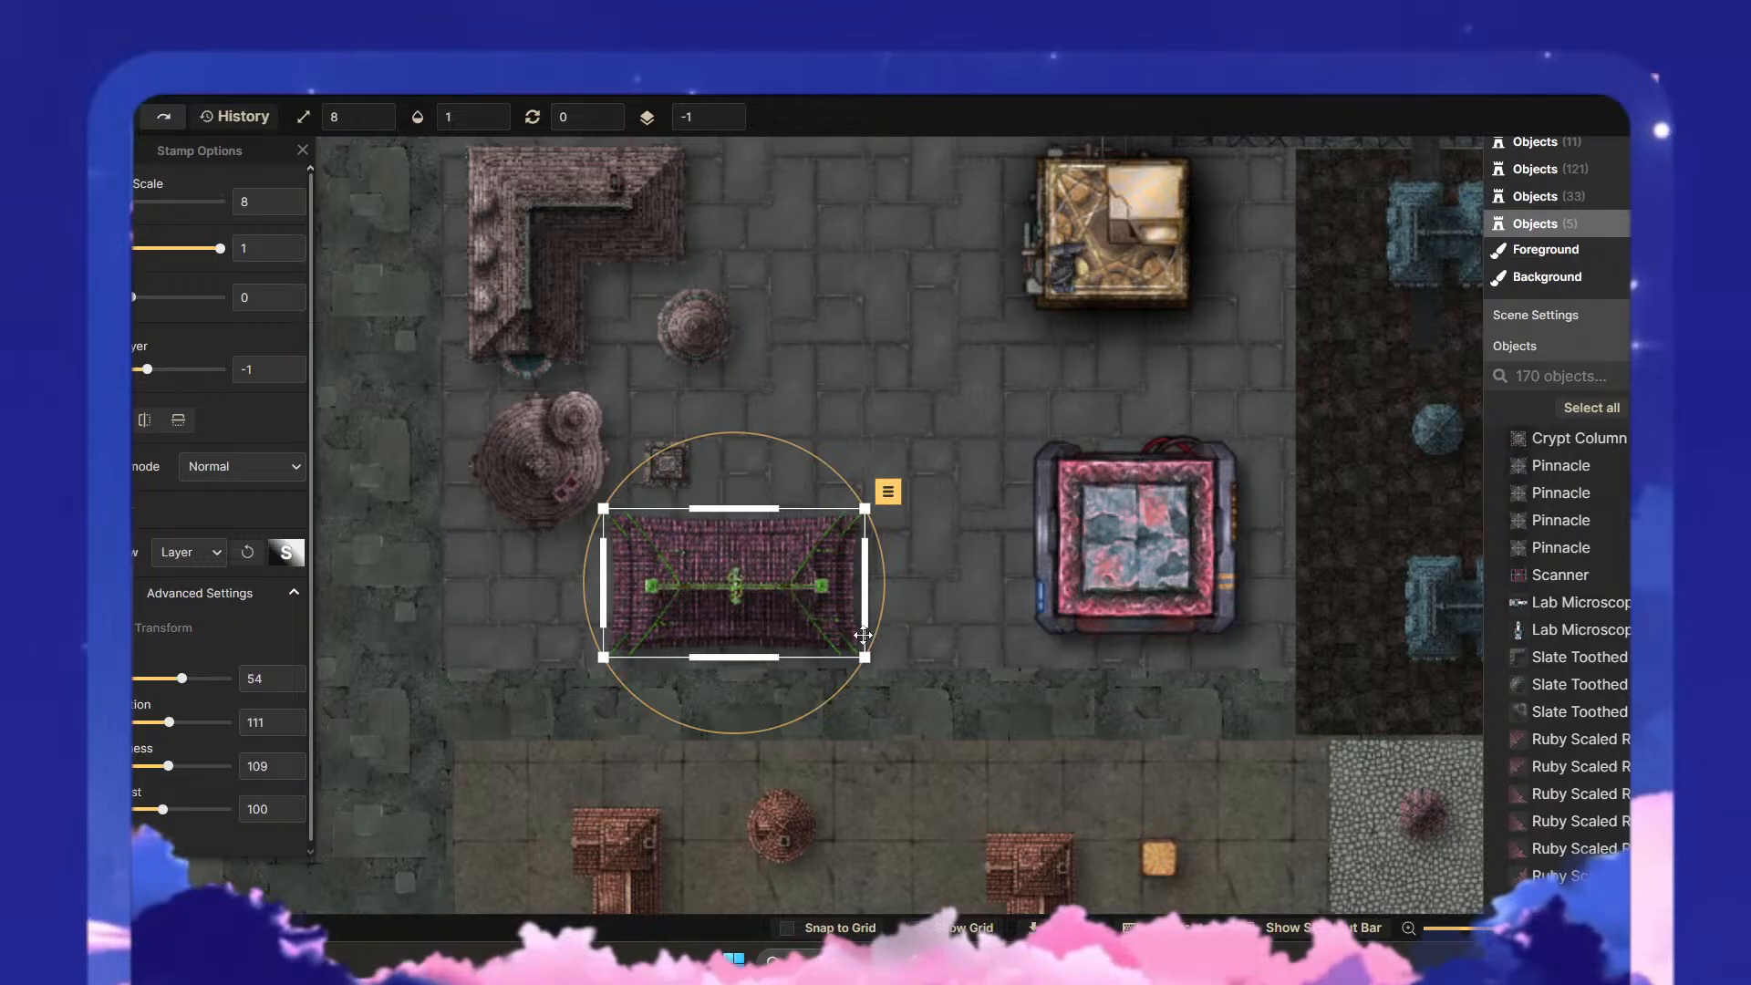
left_click_drag(866, 649, 770, 603)
mouse_move(699, 556)
left_mouse_down()
mouse_move(672, 599)
mouse_move(685, 588)
left_mouse_up()
left_click(813, 603)
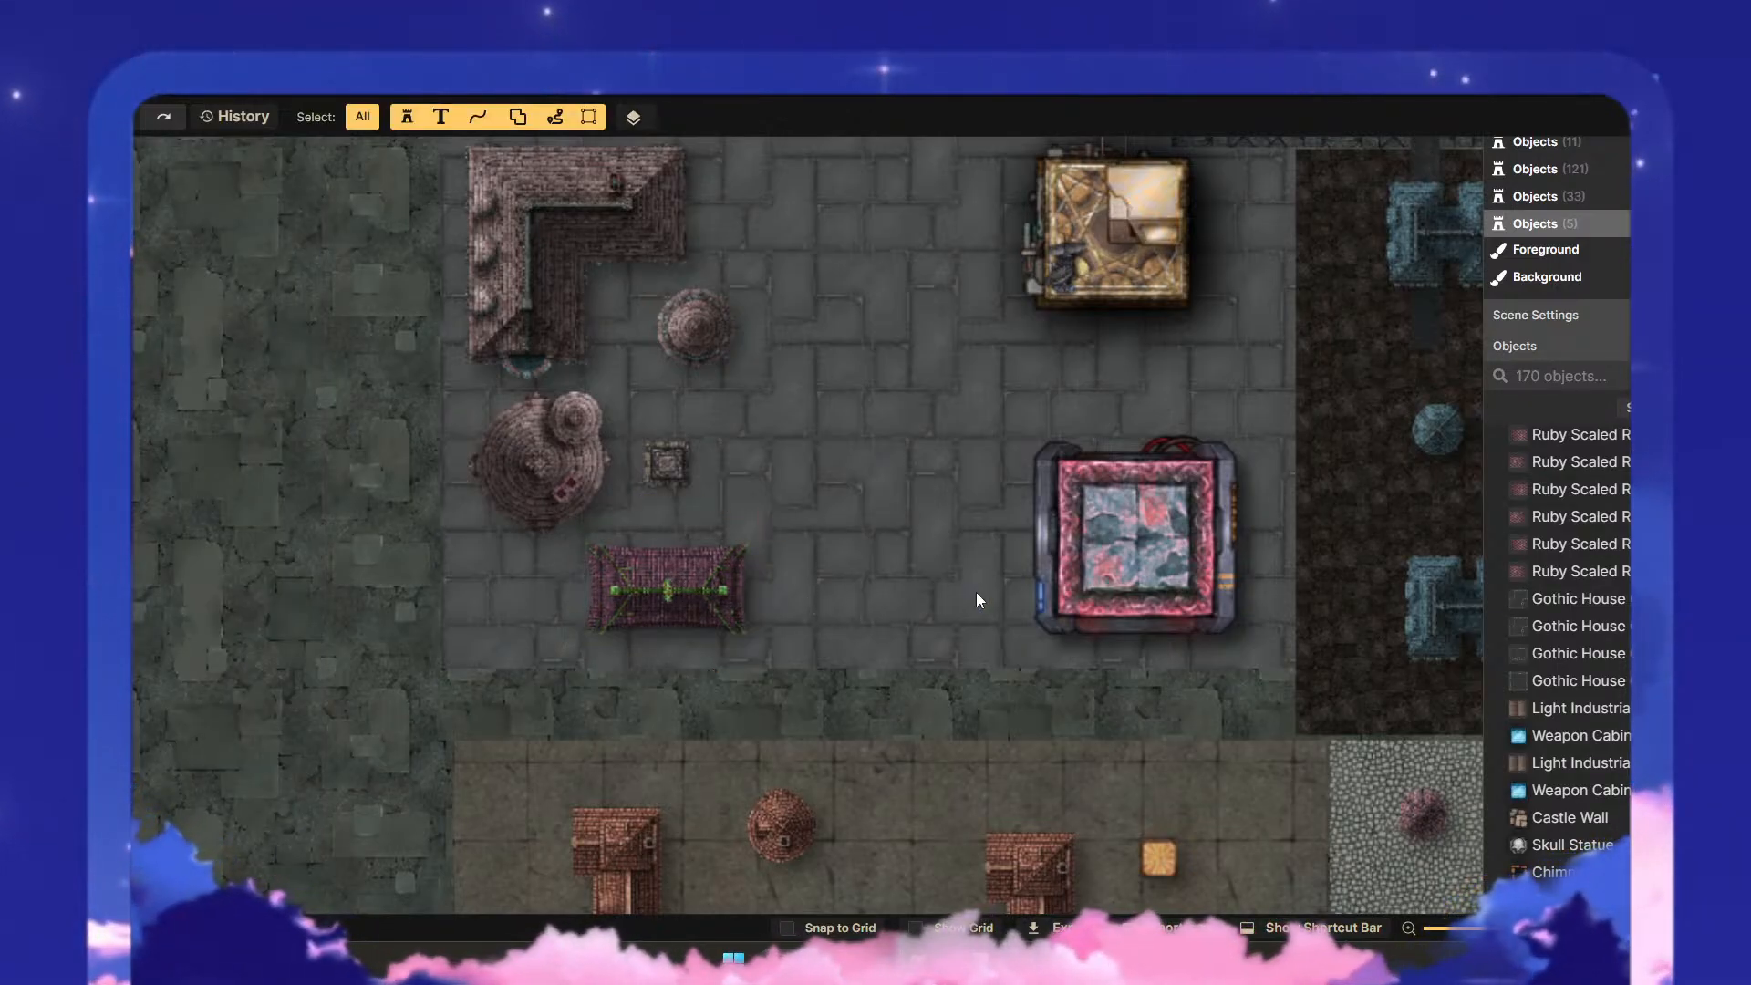
- Examine the plaza buildings against the neighbouring districts to compare their sizes and spacing
scroll(1125, 565, "down", 2)
scroll(1162, 553, "down", 1)
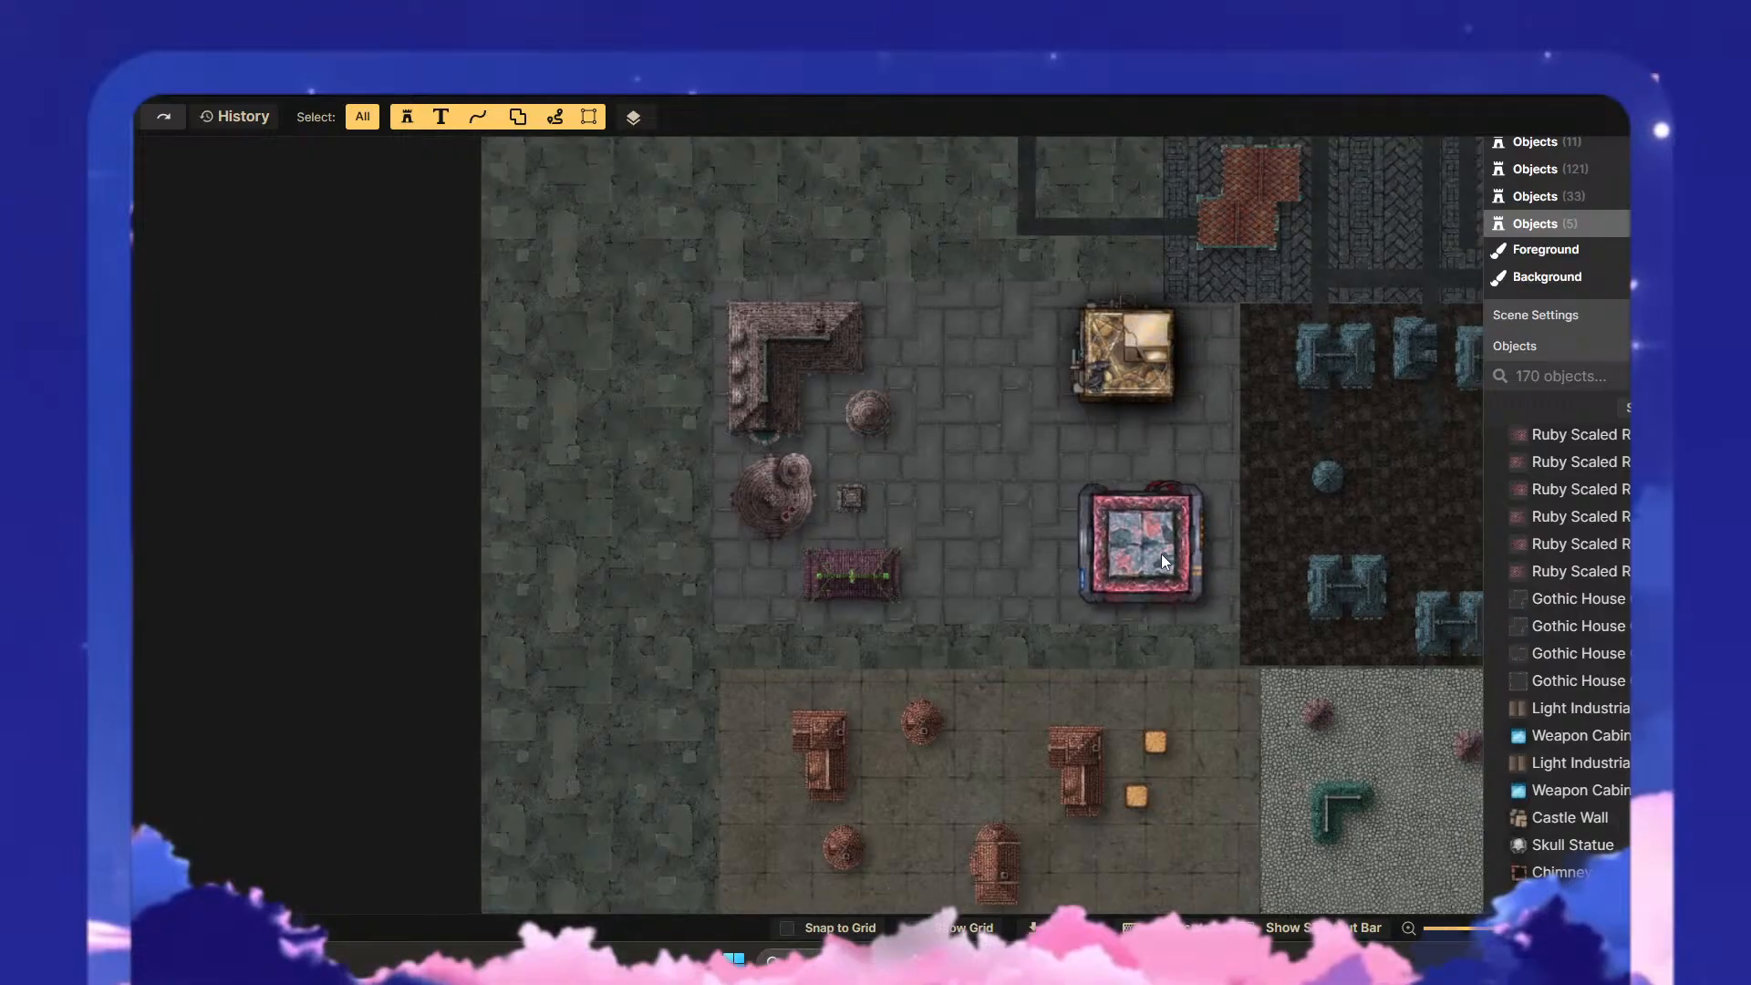
scroll(1162, 555, "down", 2)
left_click_drag(1352, 512, 923, 701)
scroll(841, 650, "down", 1)
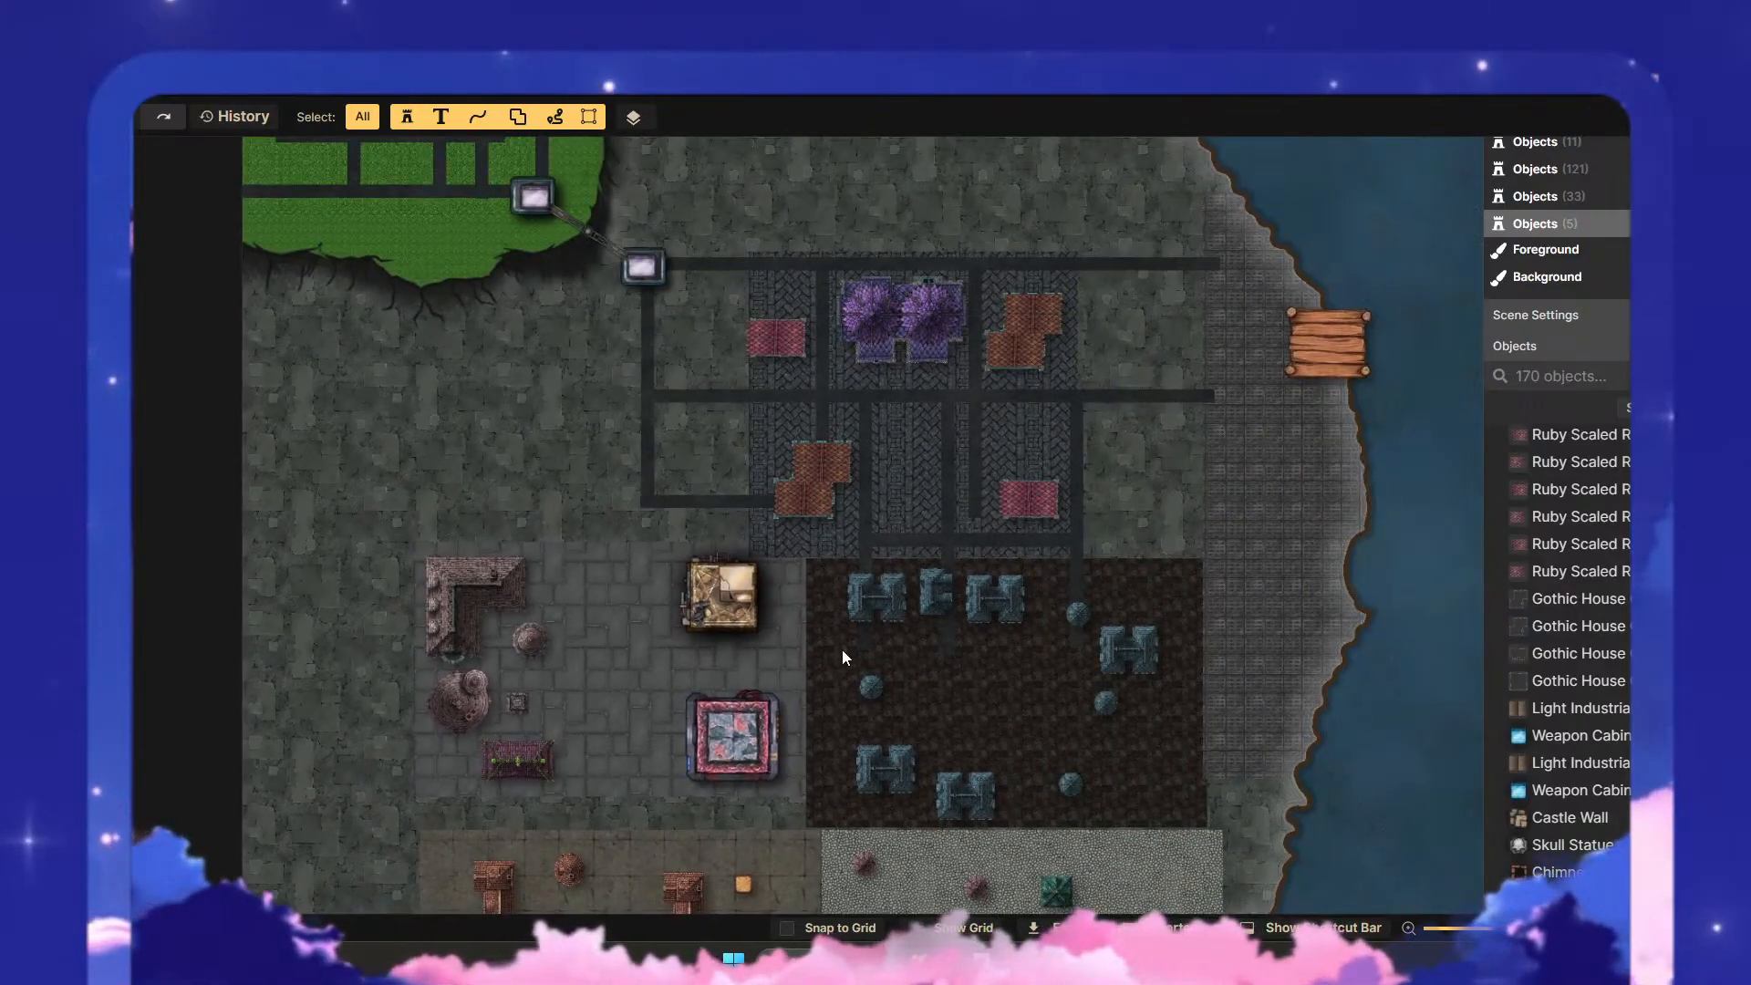
scroll(818, 631, "up", 2)
scroll(785, 702, "up", 1)
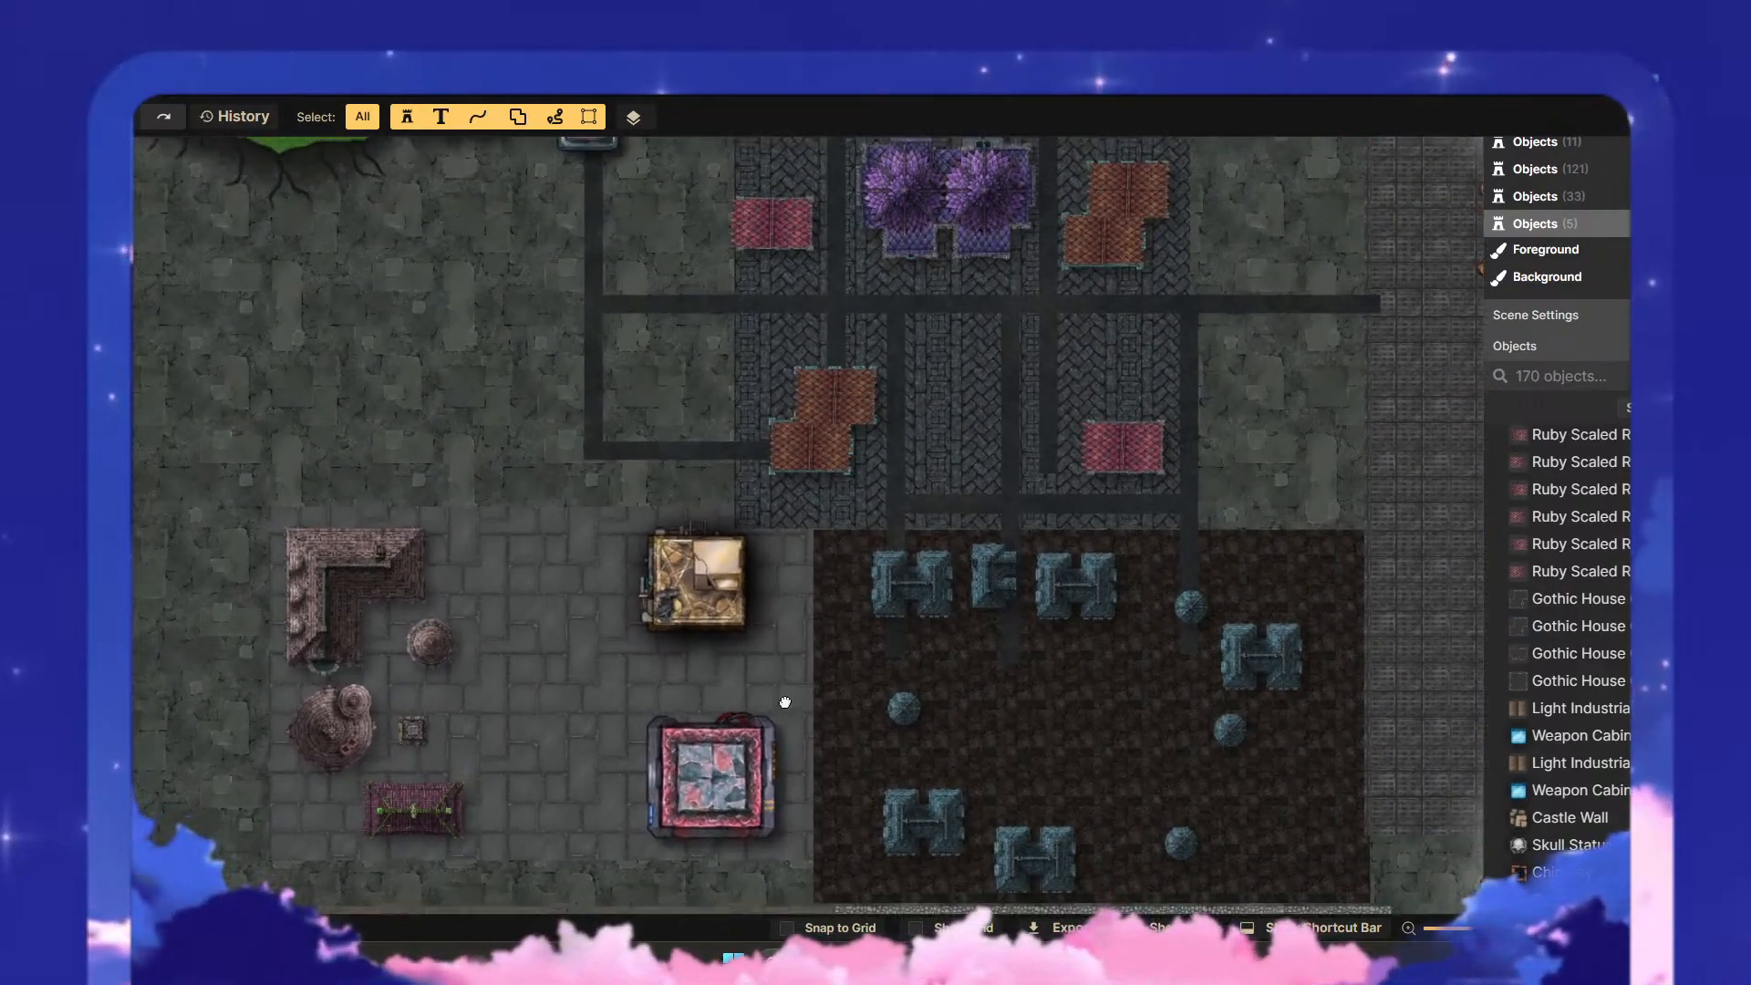
left_click_drag(784, 702, 1075, 349)
scroll(802, 514, "up", 2)
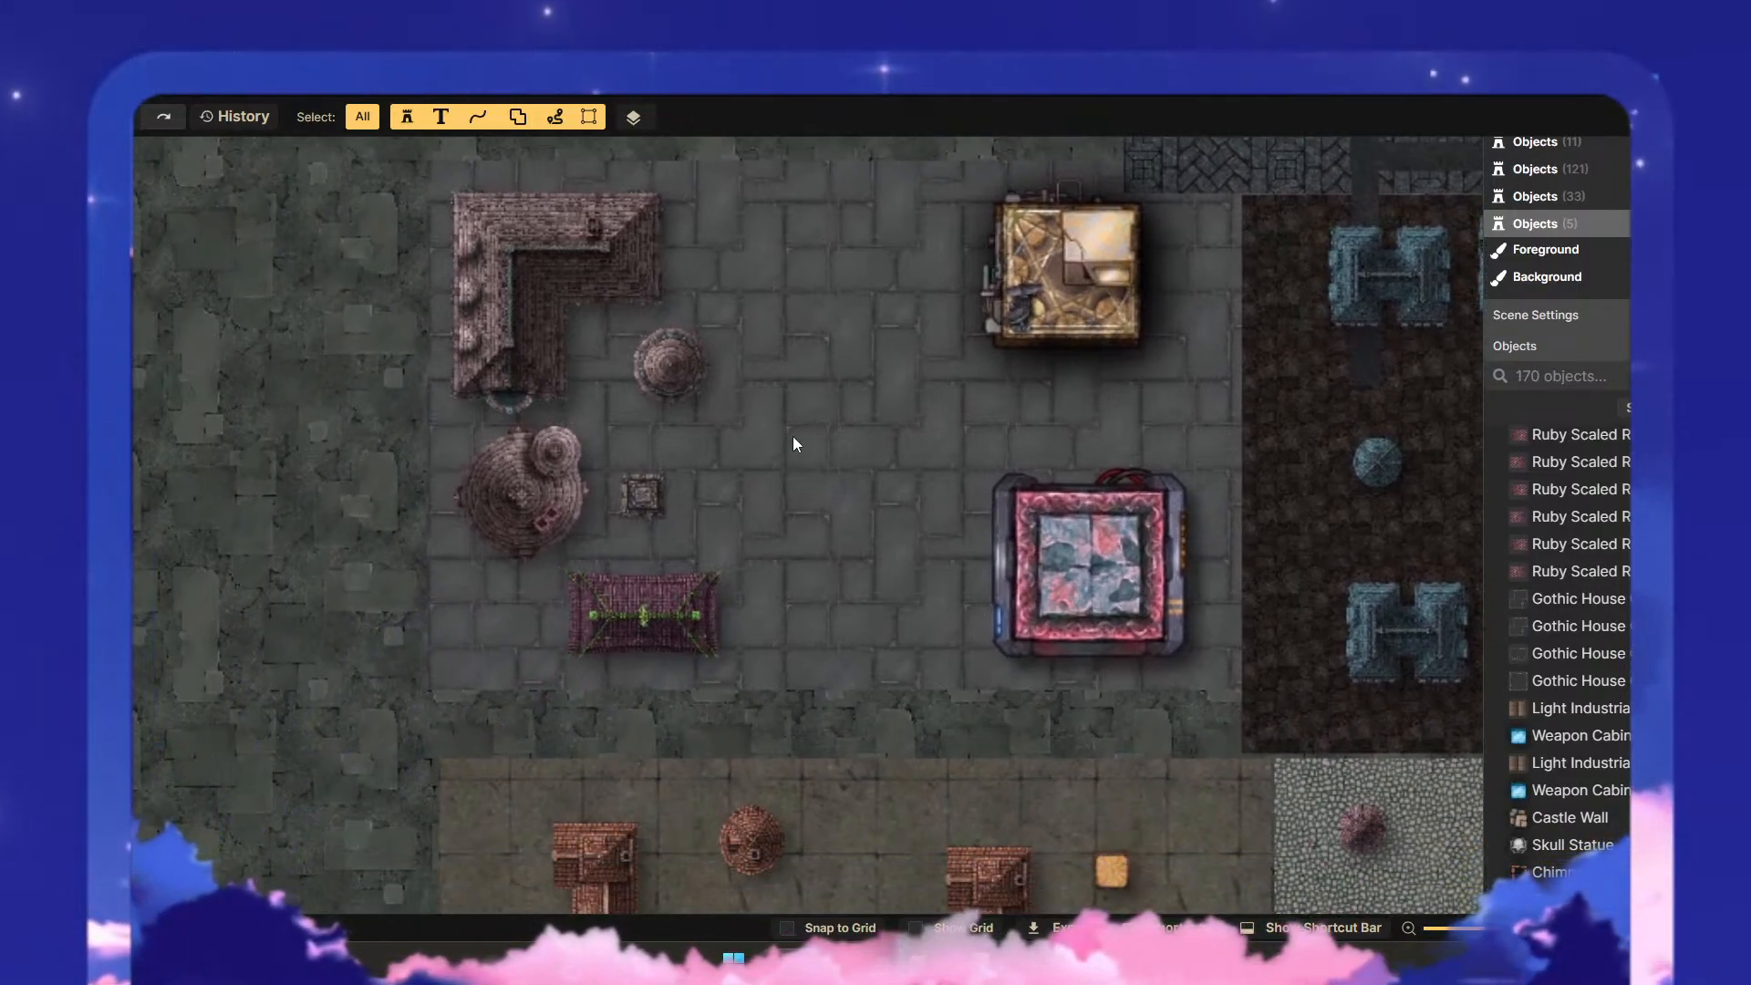
scroll(856, 502, "down", 1)
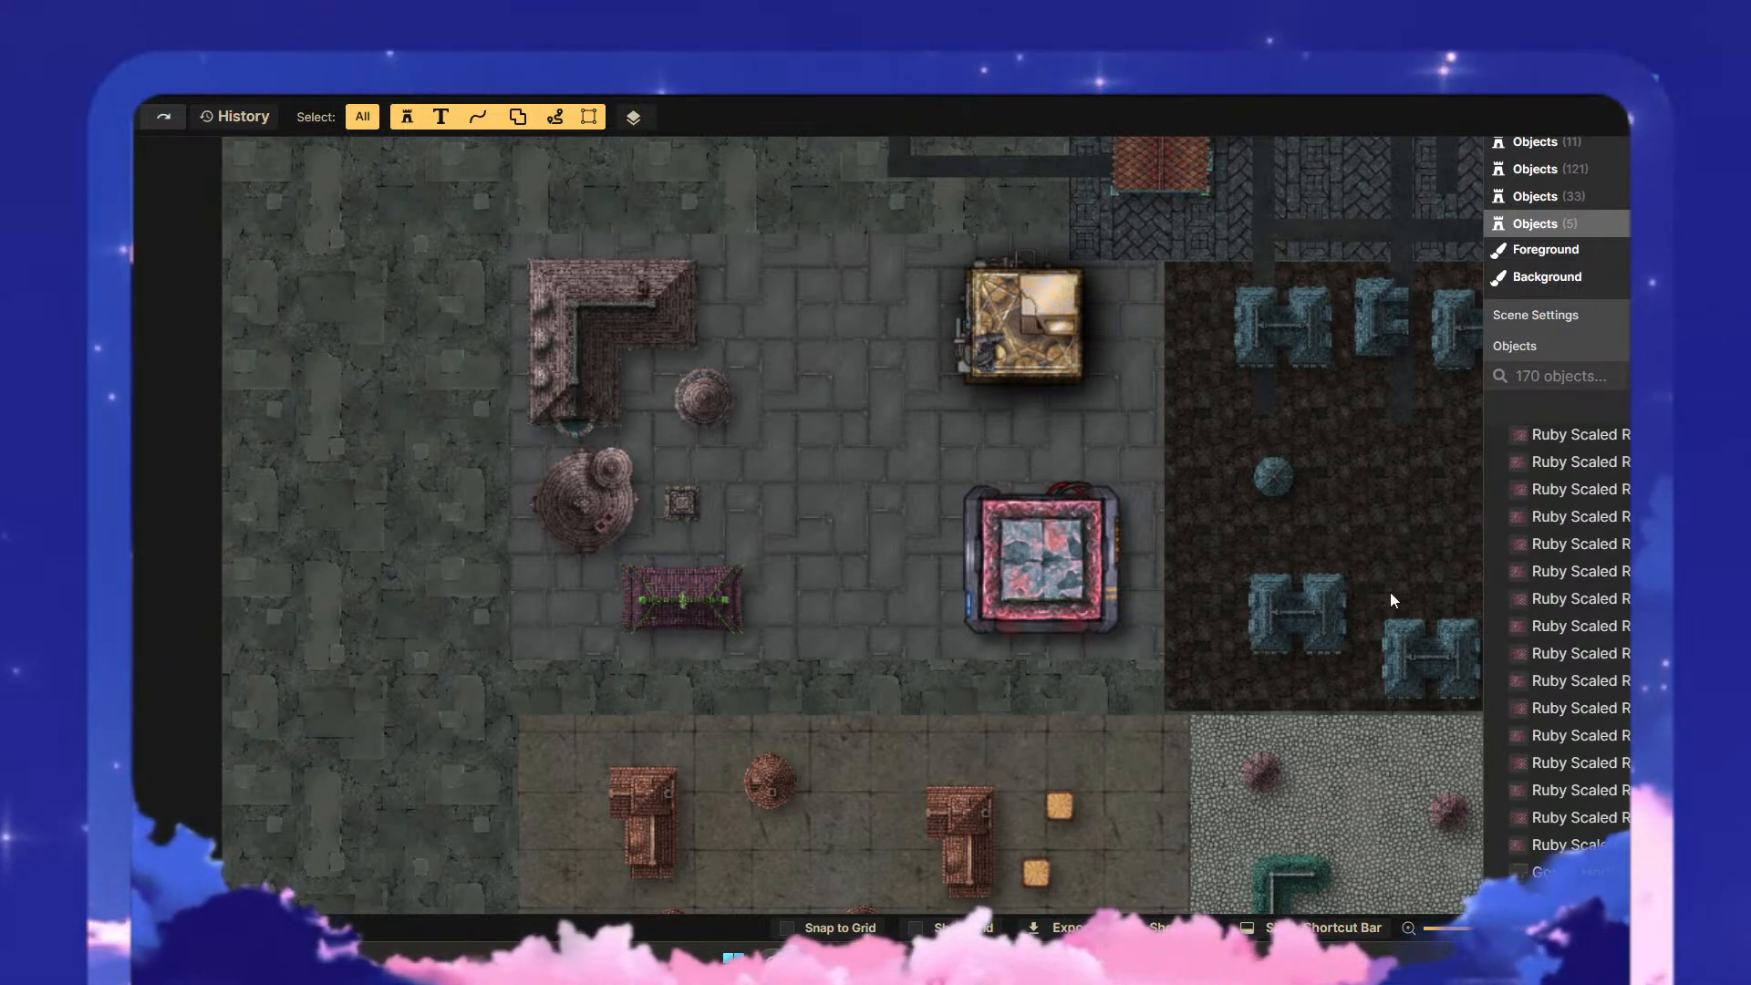
scroll(746, 440, "up", 2)
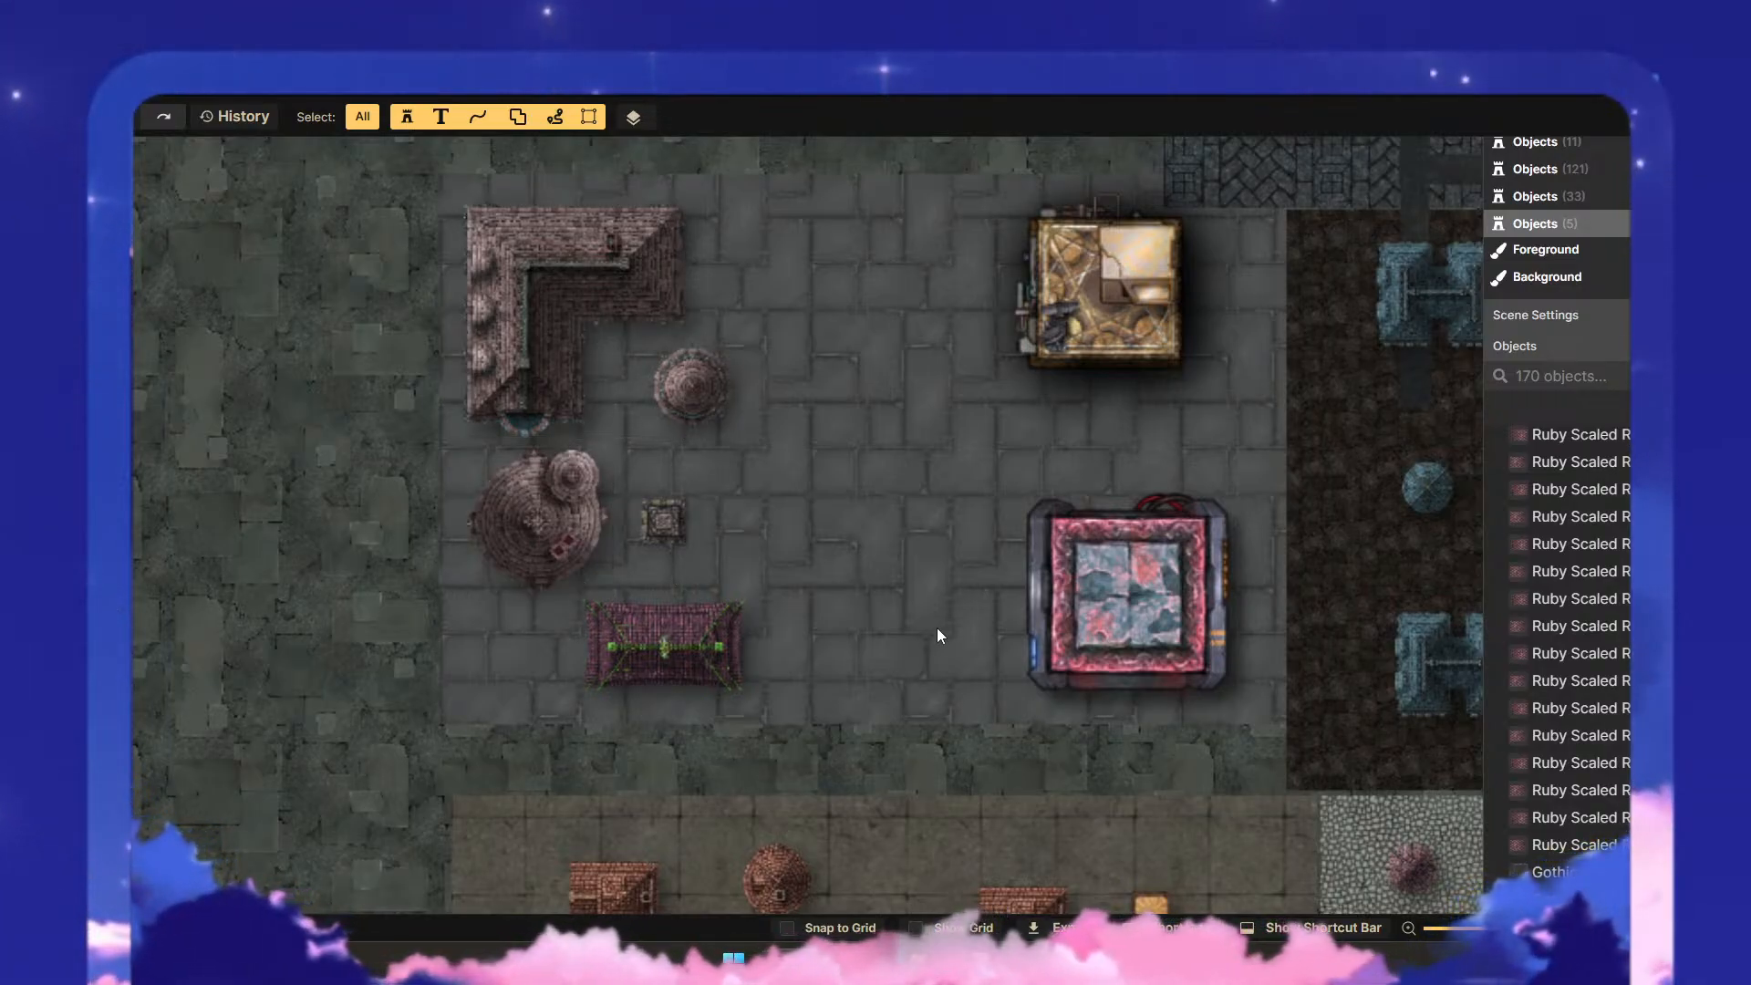
- Move the columned structure and the magenta roof southwest off the plaza, clear of the other buildings
left_click(668, 522)
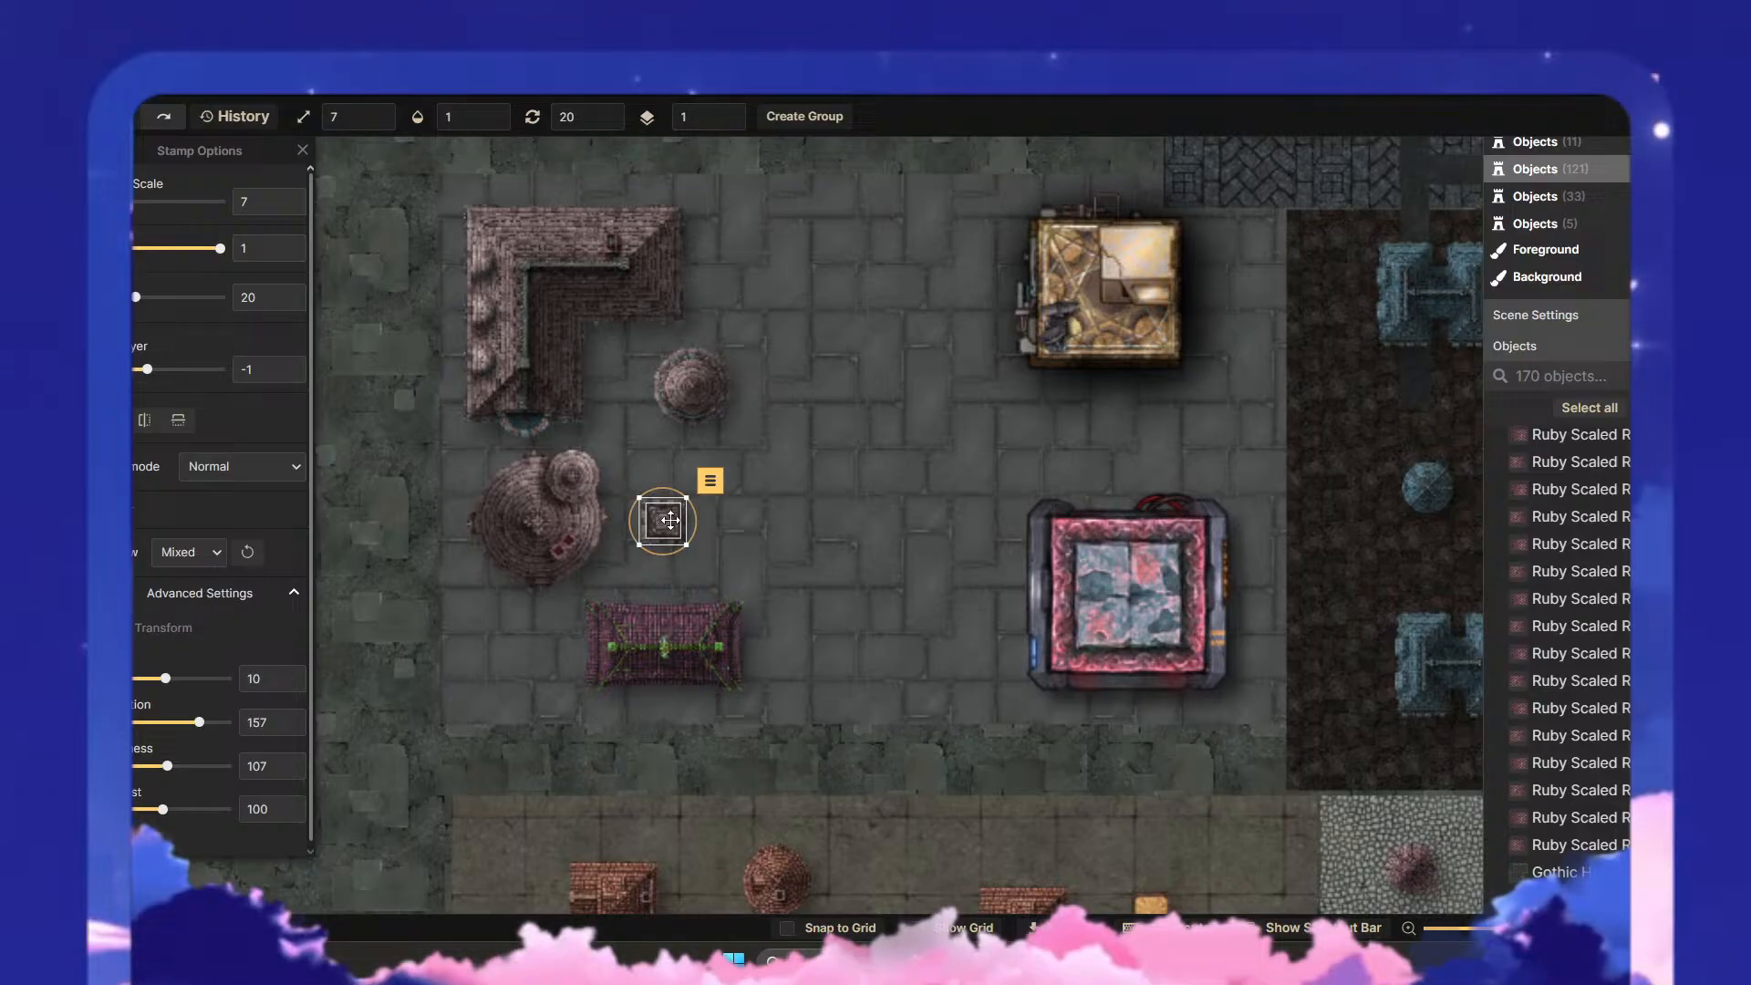
left_click_drag(674, 520, 370, 783)
left_click_drag(686, 646, 532, 837)
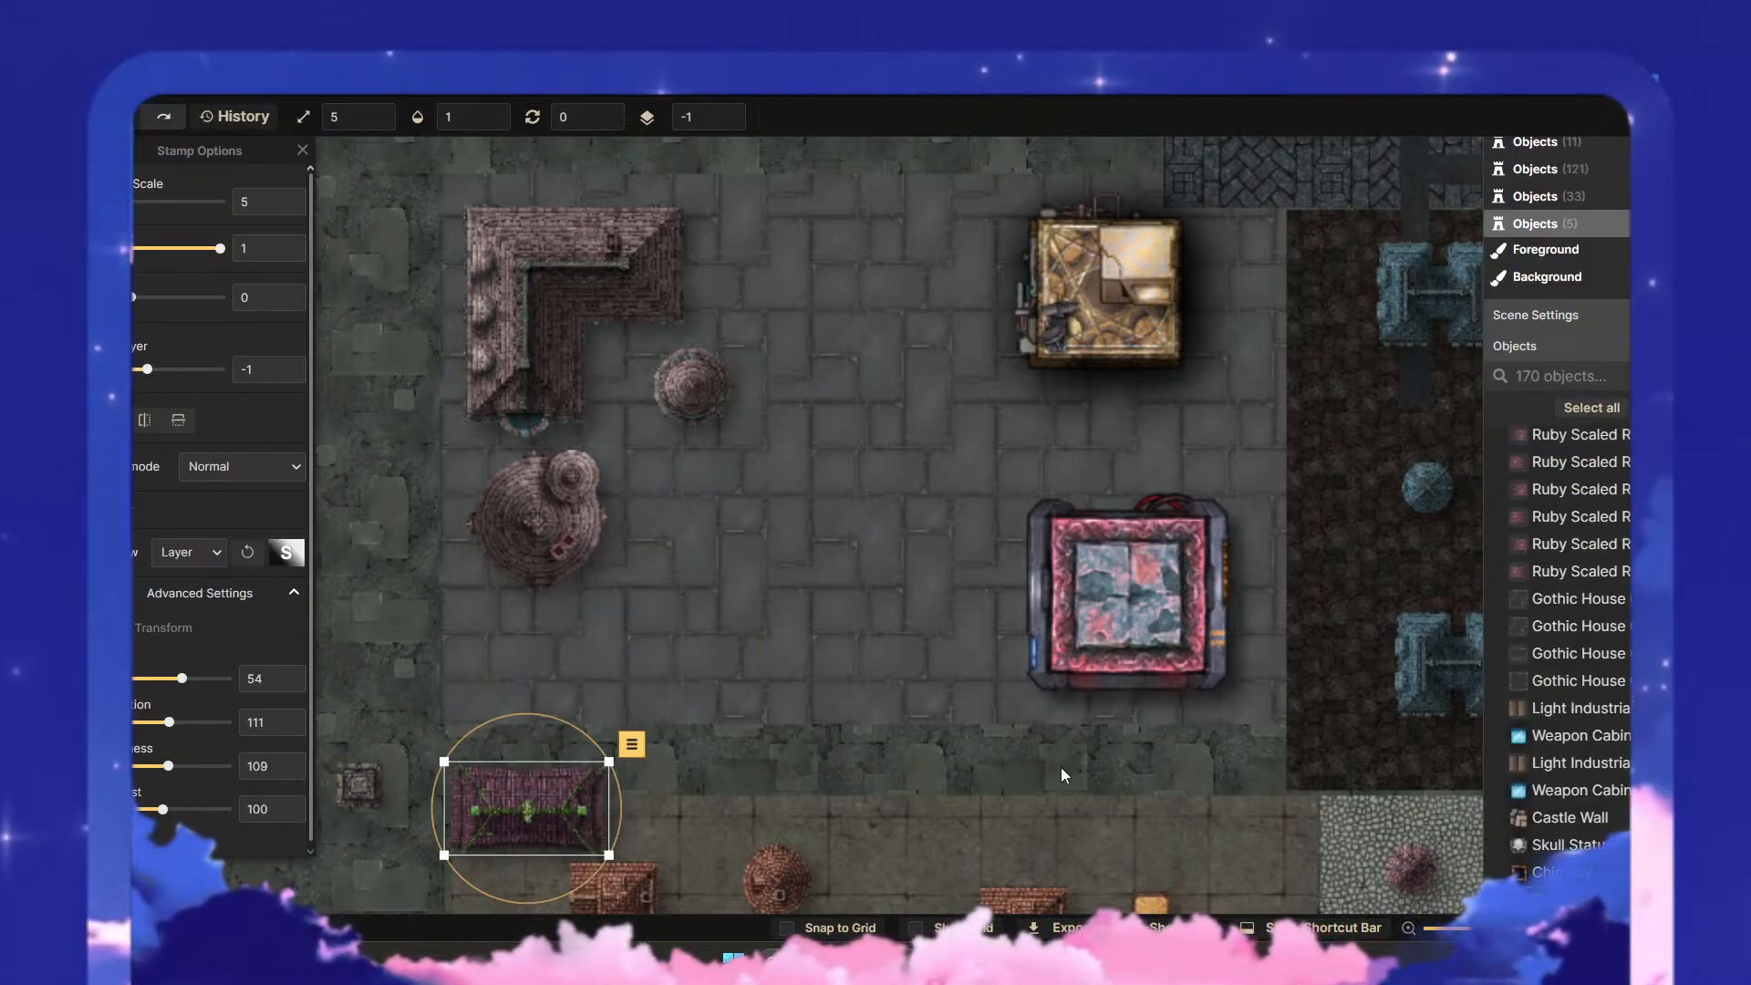
- Scale the plaza's brown roofs, golden building and red-framed building down together to 42 and shift them west as a group
left_click(1287, 735)
left_click_drag(1287, 735, 449, 208)
left_click_drag(1228, 717, 1009, 567)
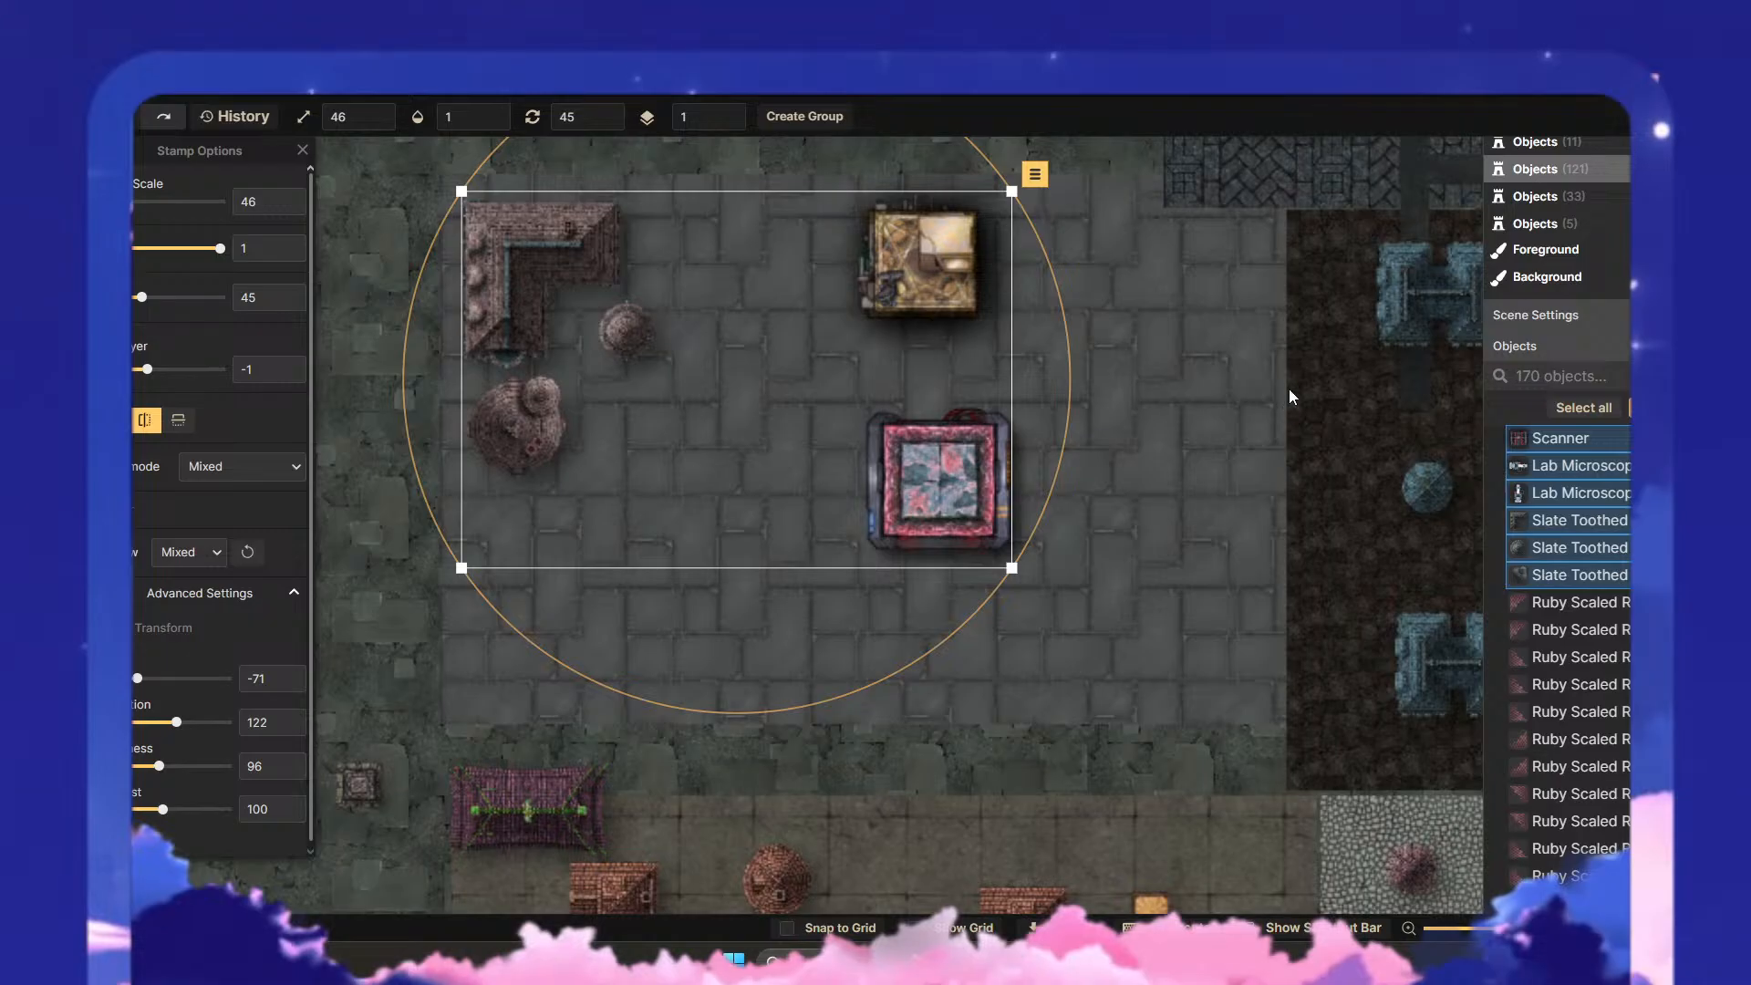
left_click_drag(1262, 395, 1245, 591)
left_click_drag(952, 701, 1565, 734)
left_click_drag(1191, 625, 935, 622)
left_click_drag(1242, 796, 1195, 765)
left_click_drag(1136, 692, 771, 693)
left_click_drag(935, 597, 1101, 586)
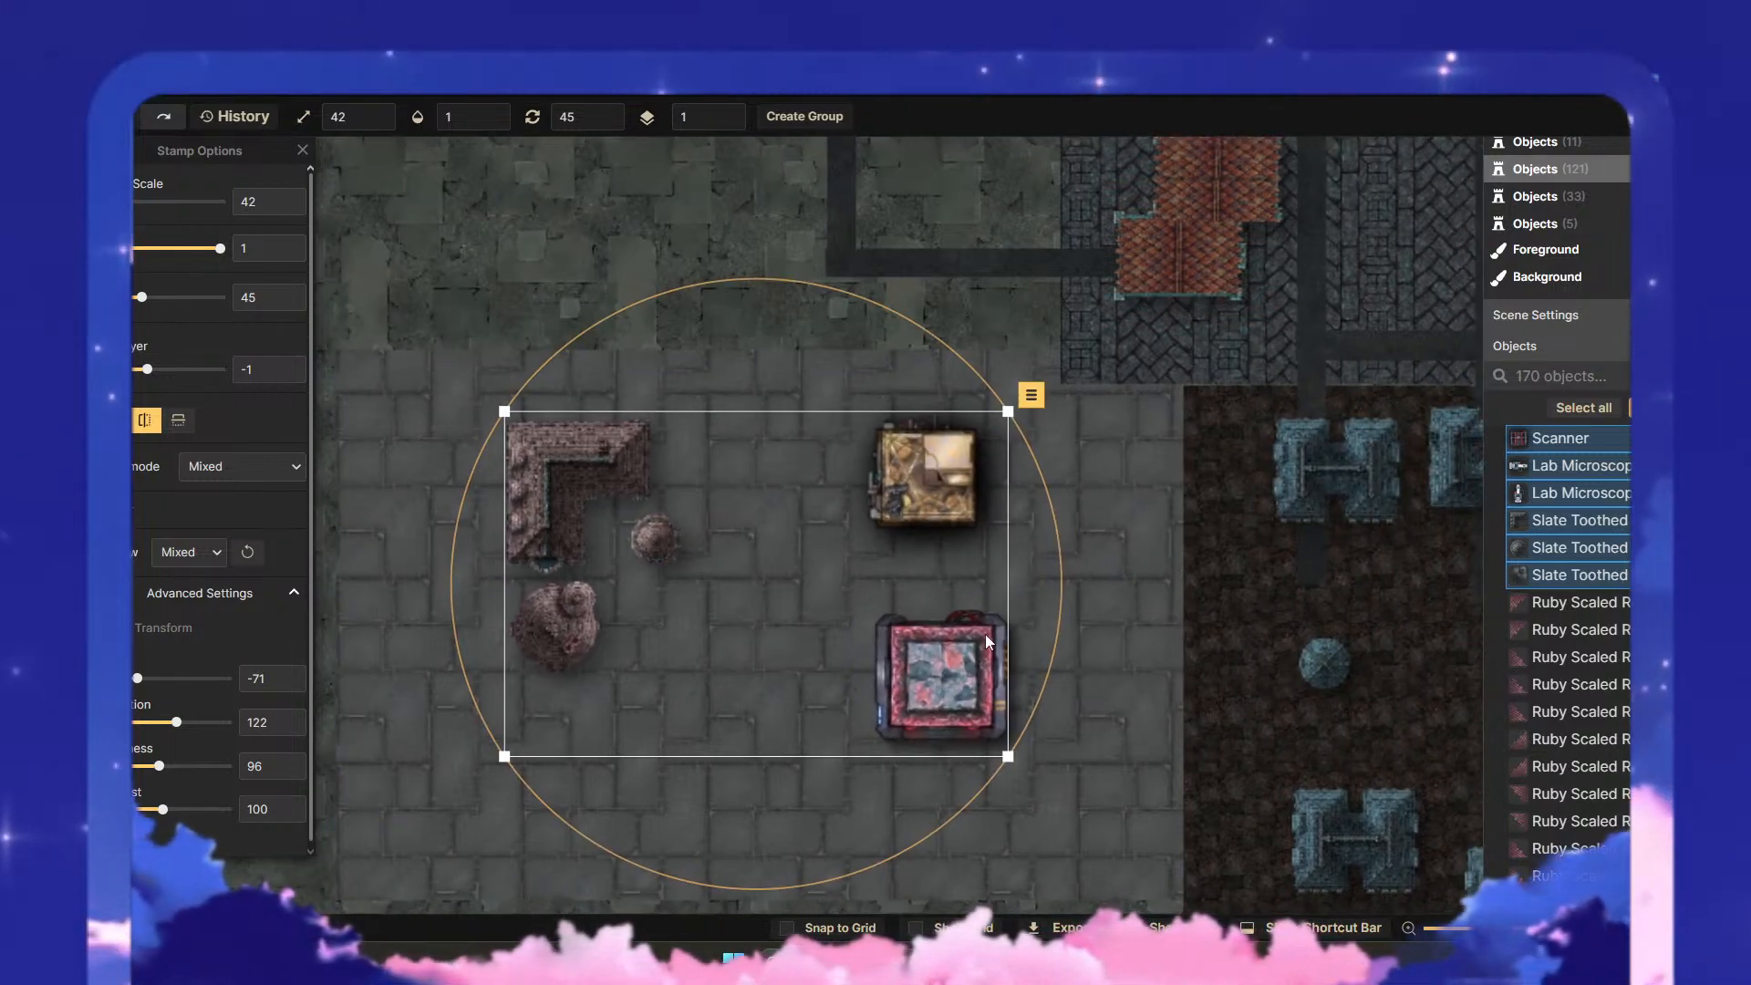
left_click_drag(945, 684, 856, 679)
left_click(1026, 715)
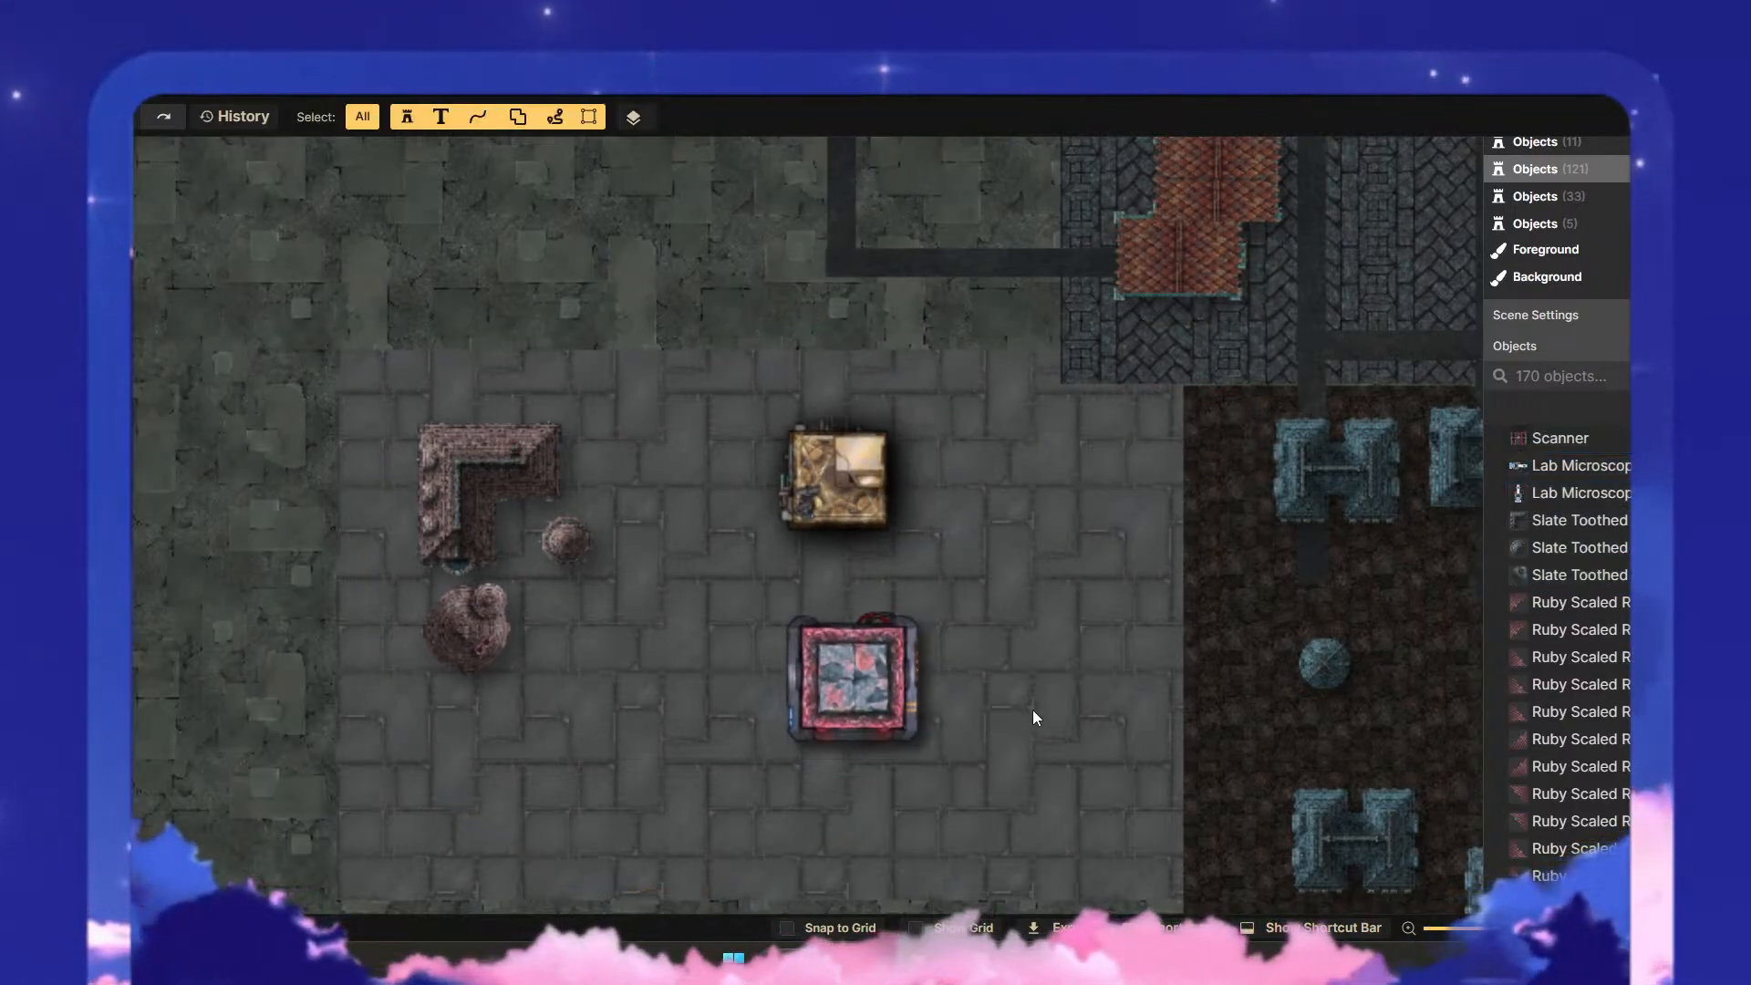
- Shrink the red-framed building to scale 36 and move it towards the plaza's southeast corner
left_click_drag(1033, 710, 1052, 563)
left_click_drag(946, 671, 760, 472)
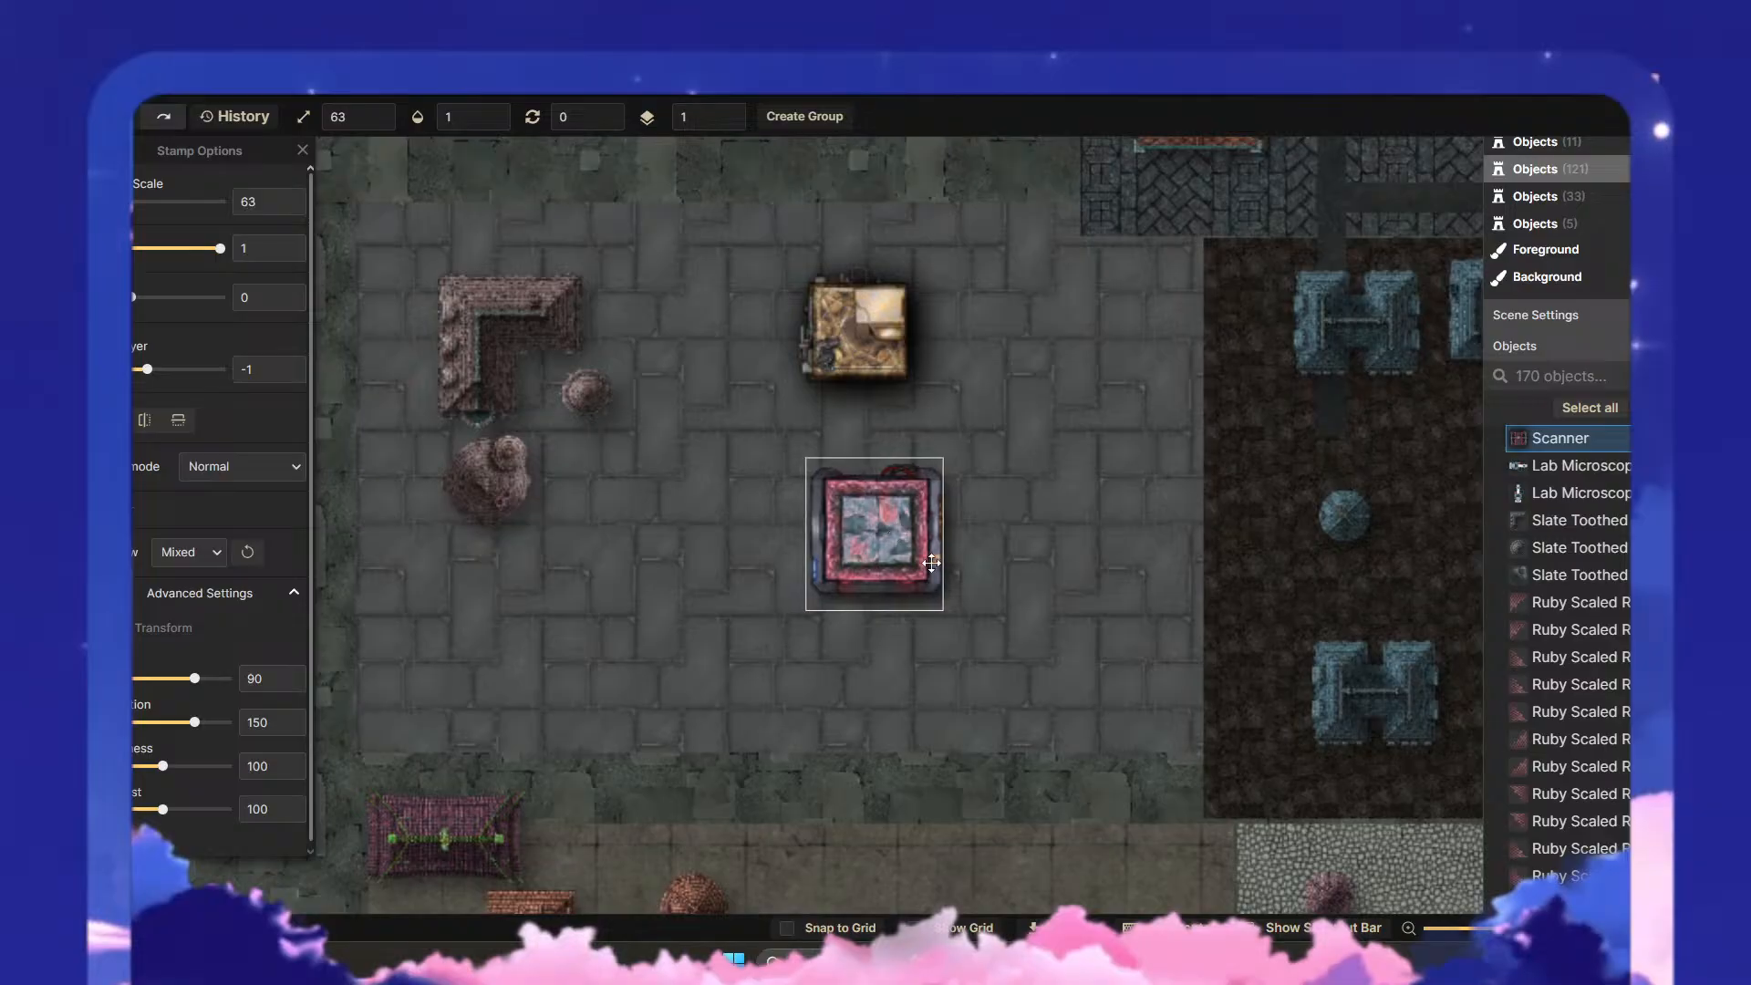
left_click_drag(876, 547, 1094, 660)
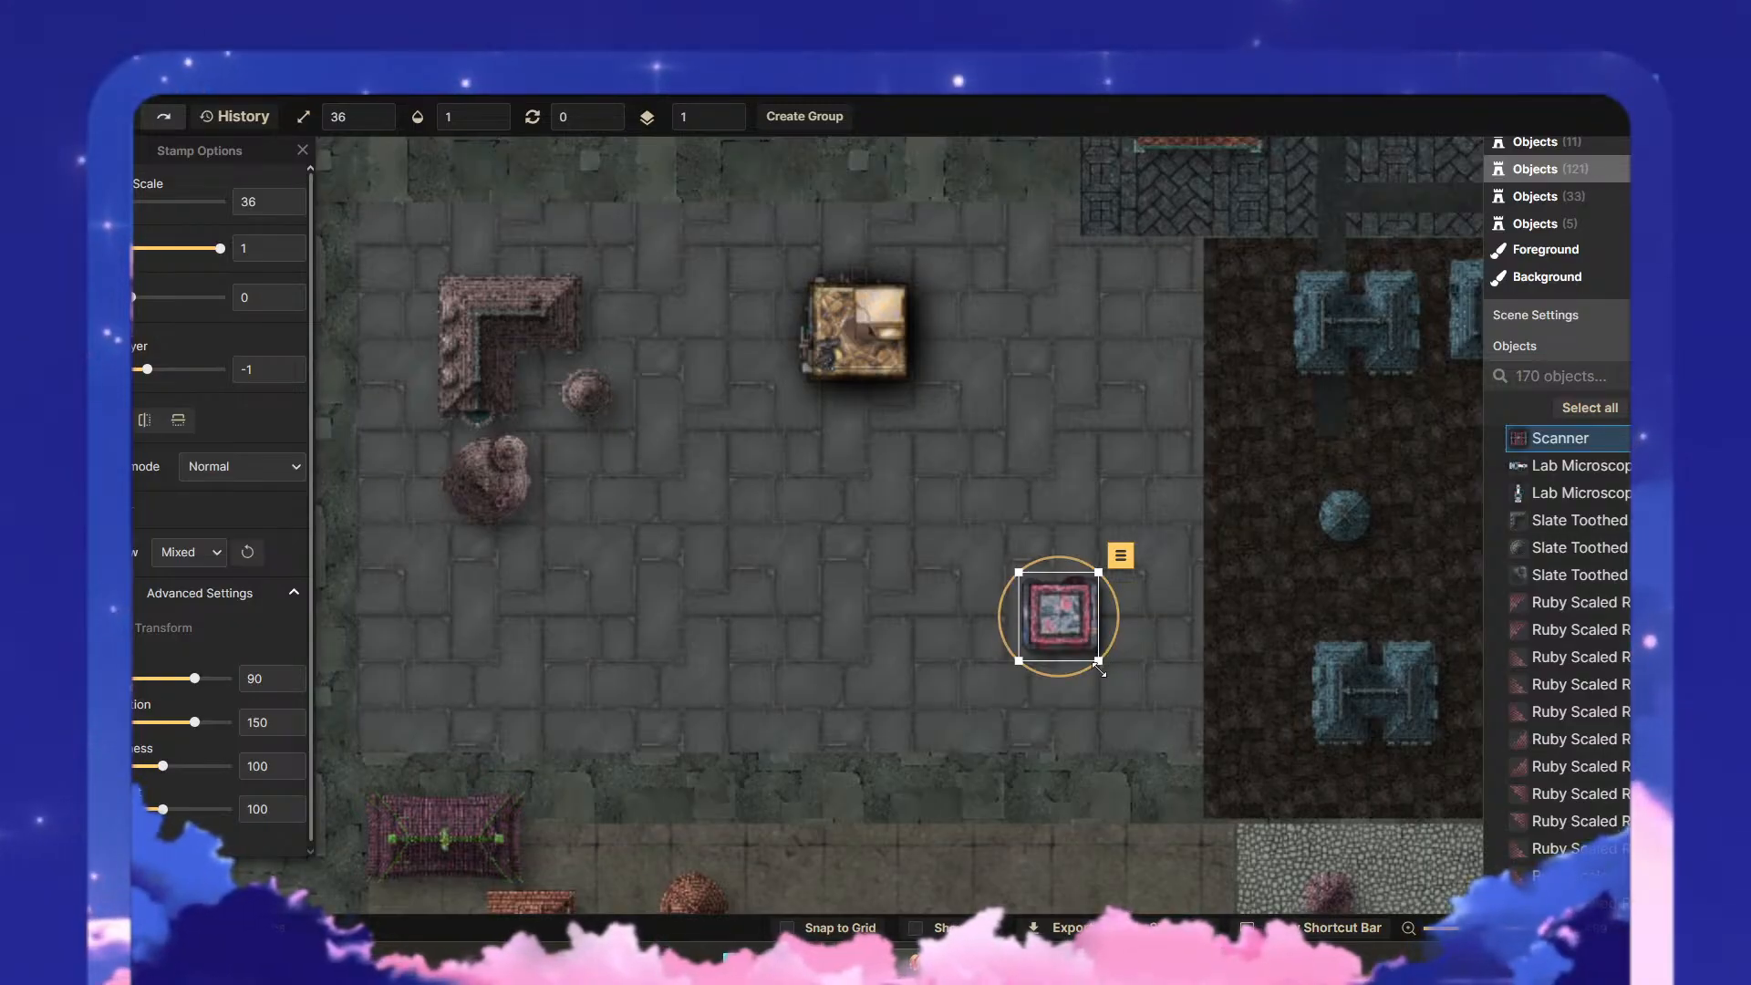
- Shrink the whole golden building slightly and move it into the plaza's northeast corner
left_click(1000, 476)
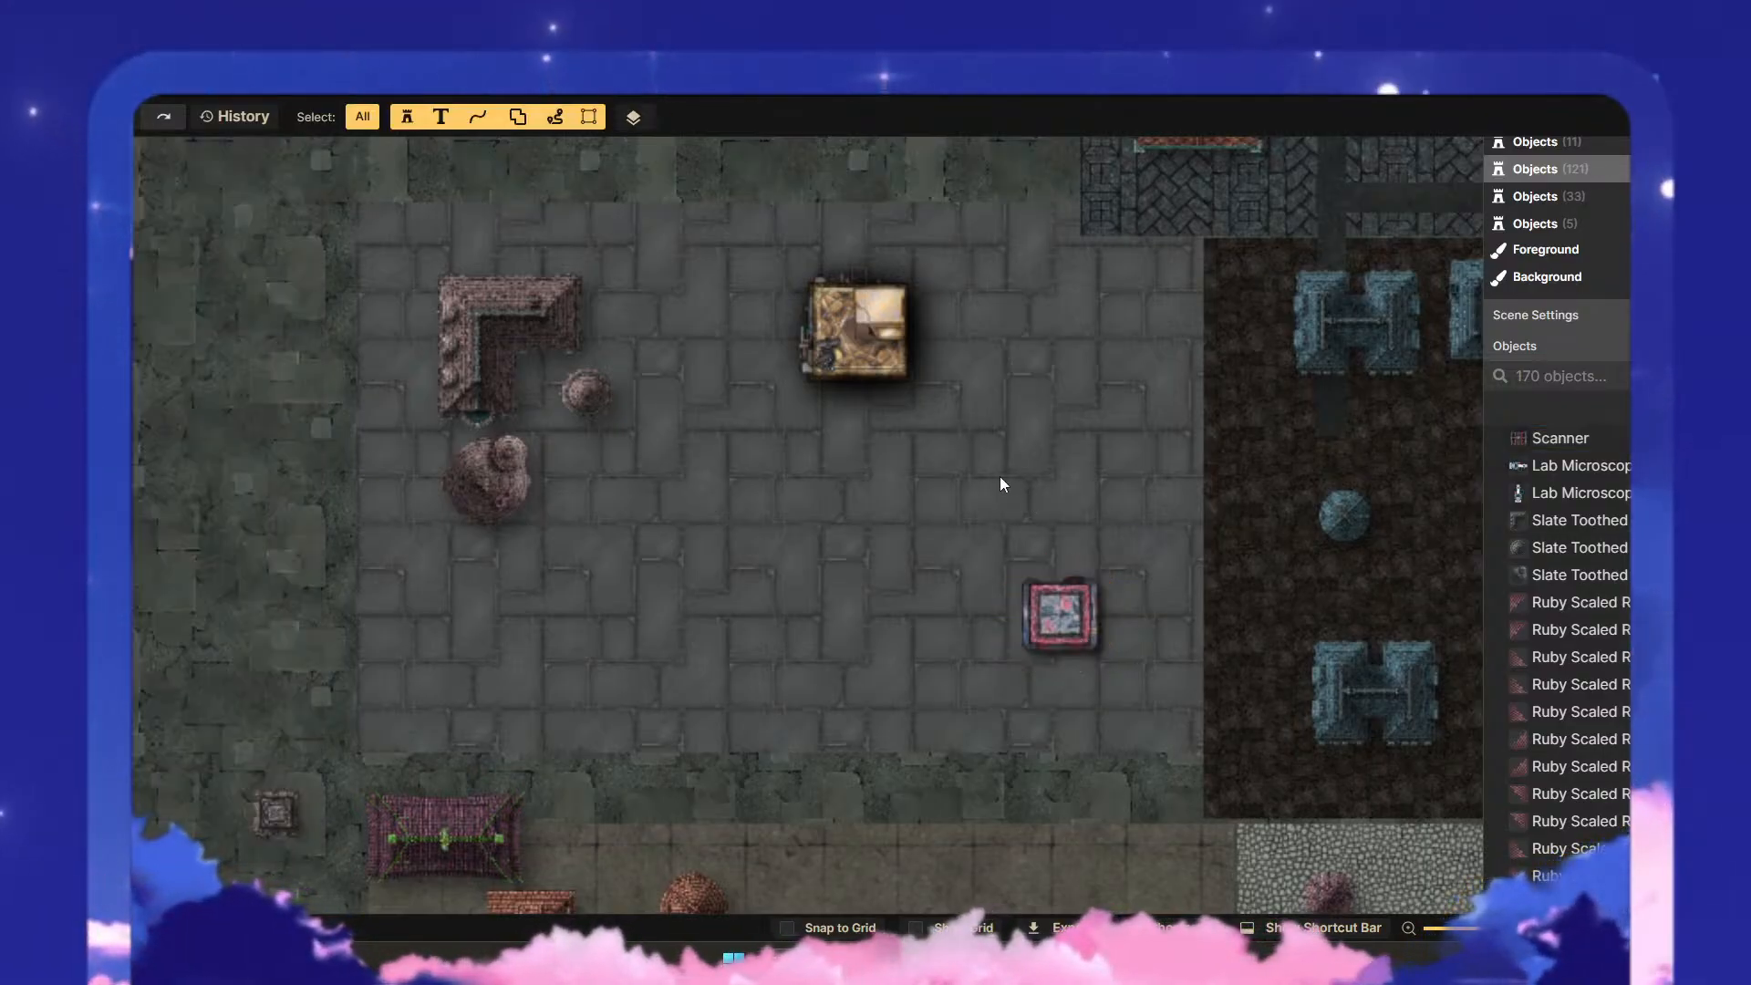
left_click(815, 310)
left_click_drag(912, 383, 1024, 317)
left_click(944, 421)
left_click(836, 336)
- Move the small red-framed building north so it sits directly below the golden building
left_click(1096, 637)
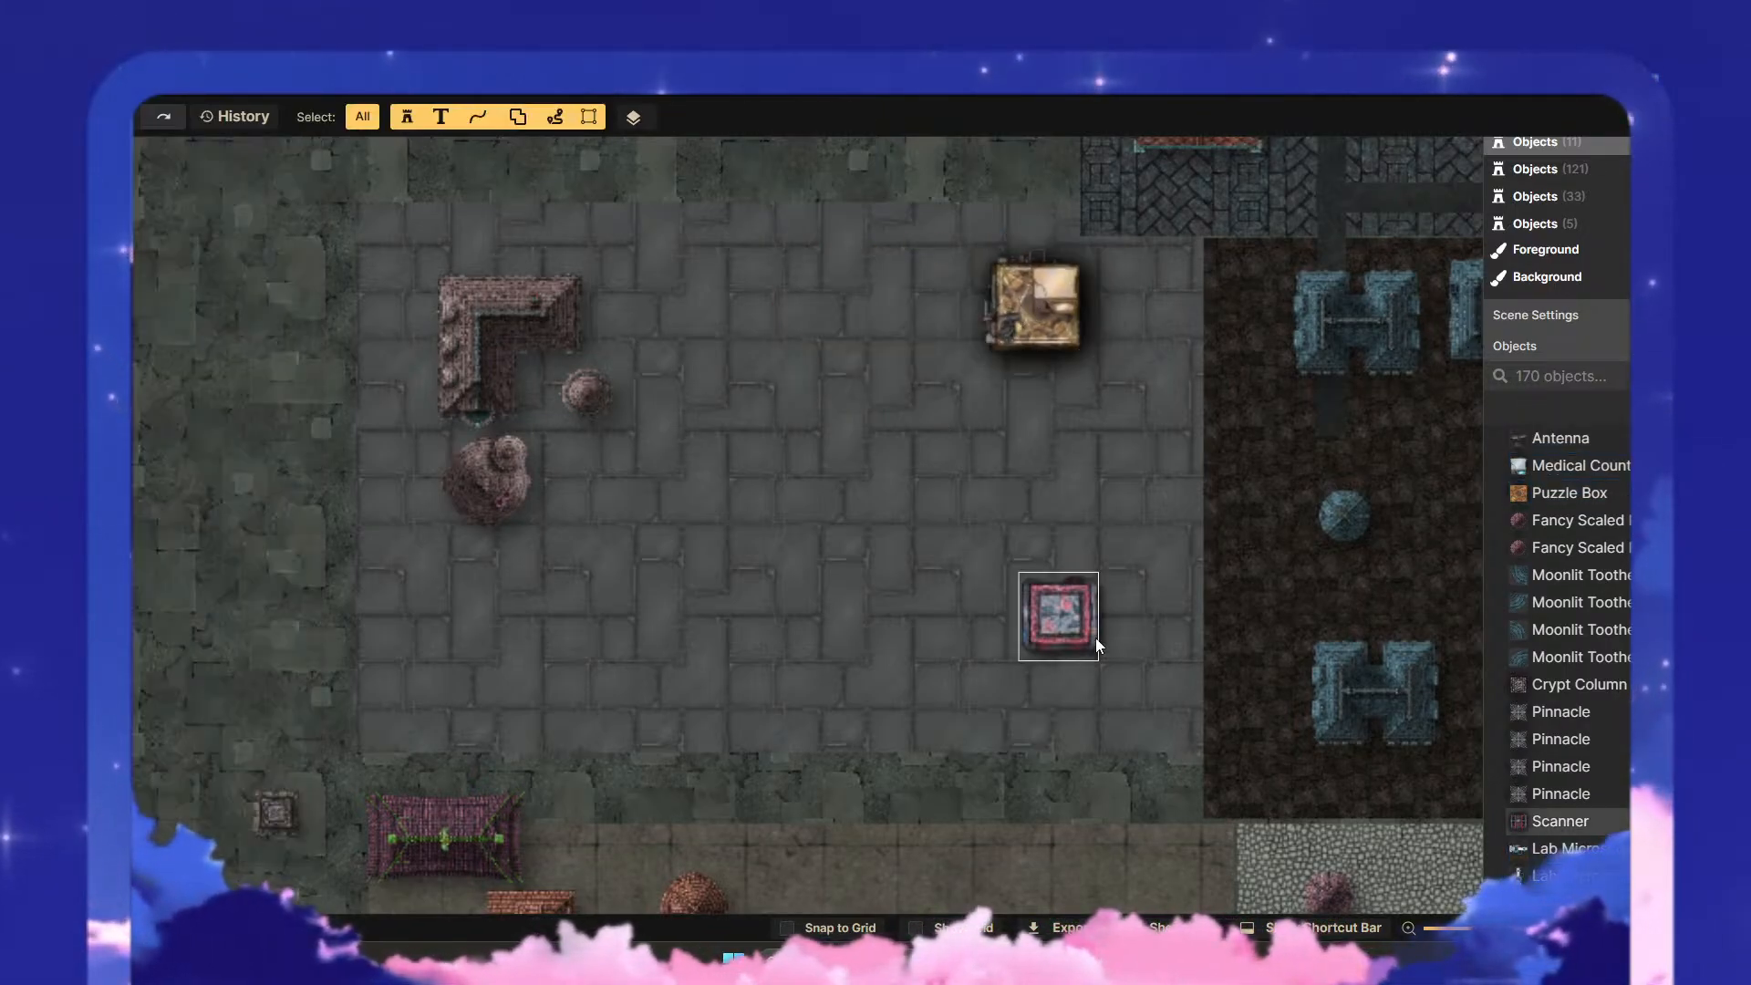
left_click(1064, 614)
left_click_drag(1064, 613, 1045, 444)
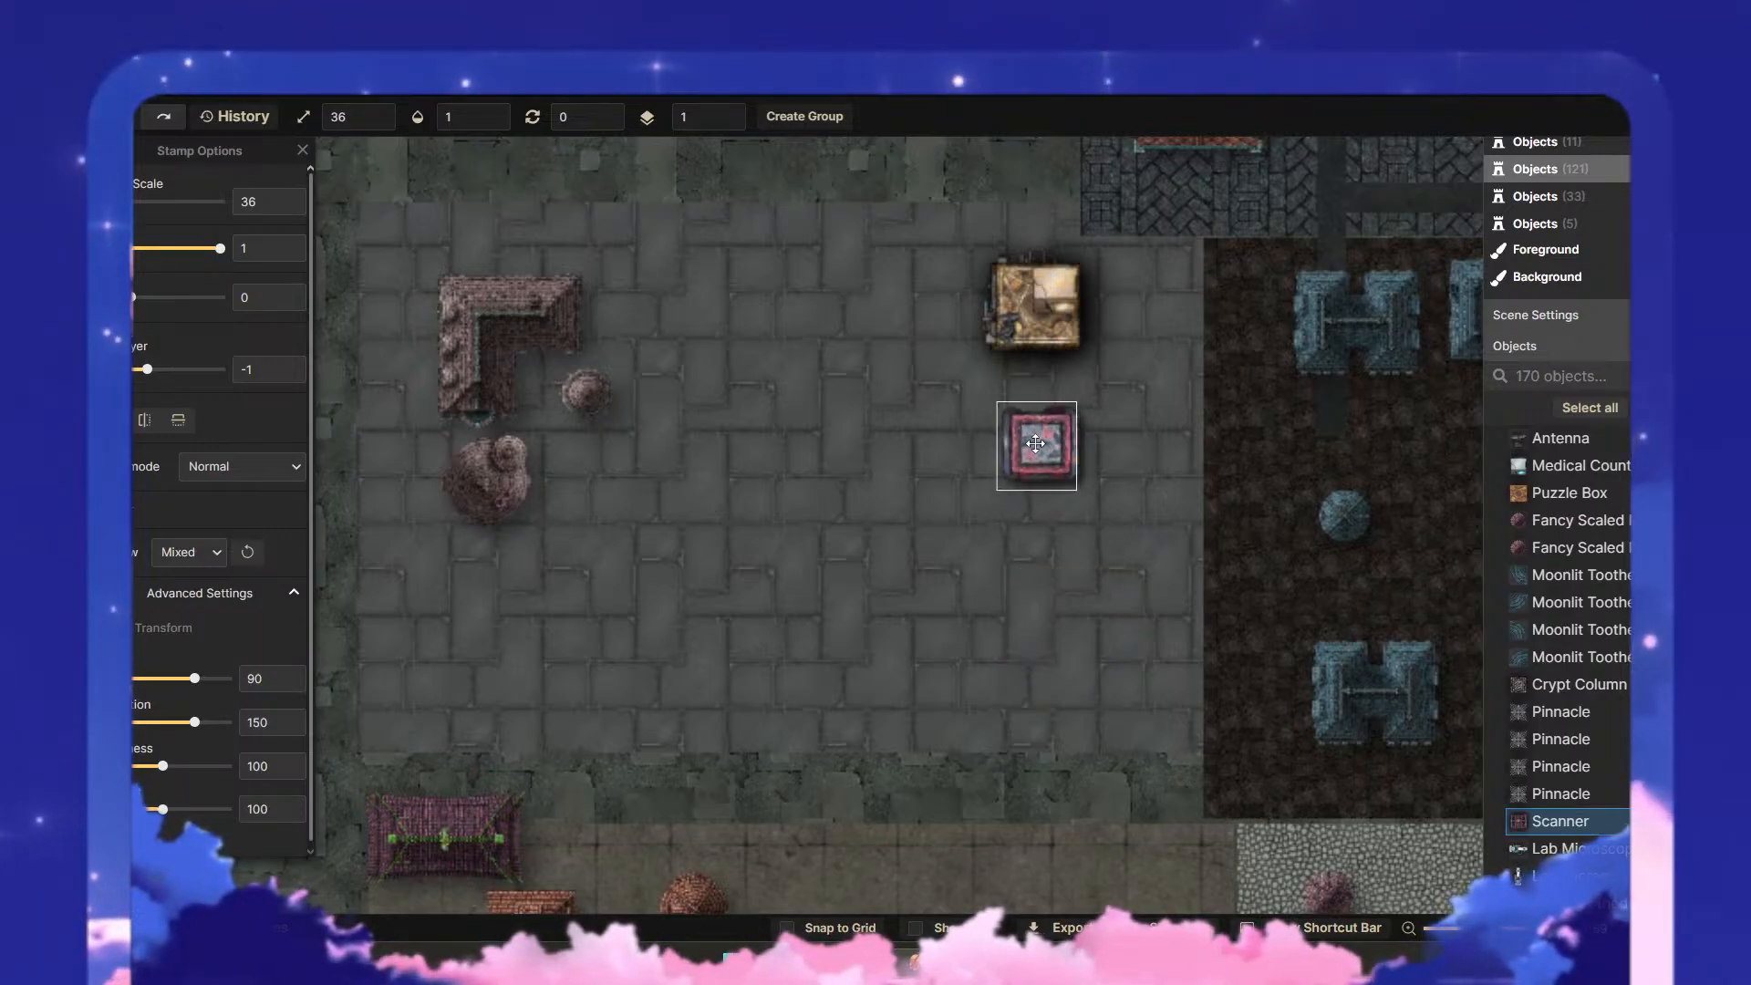
left_click(1055, 654)
- Bring the magenta roof back into the plaza's southwest and place the columned structure just south of the round brown tower
left_click_drag(846, 619, 885, 380)
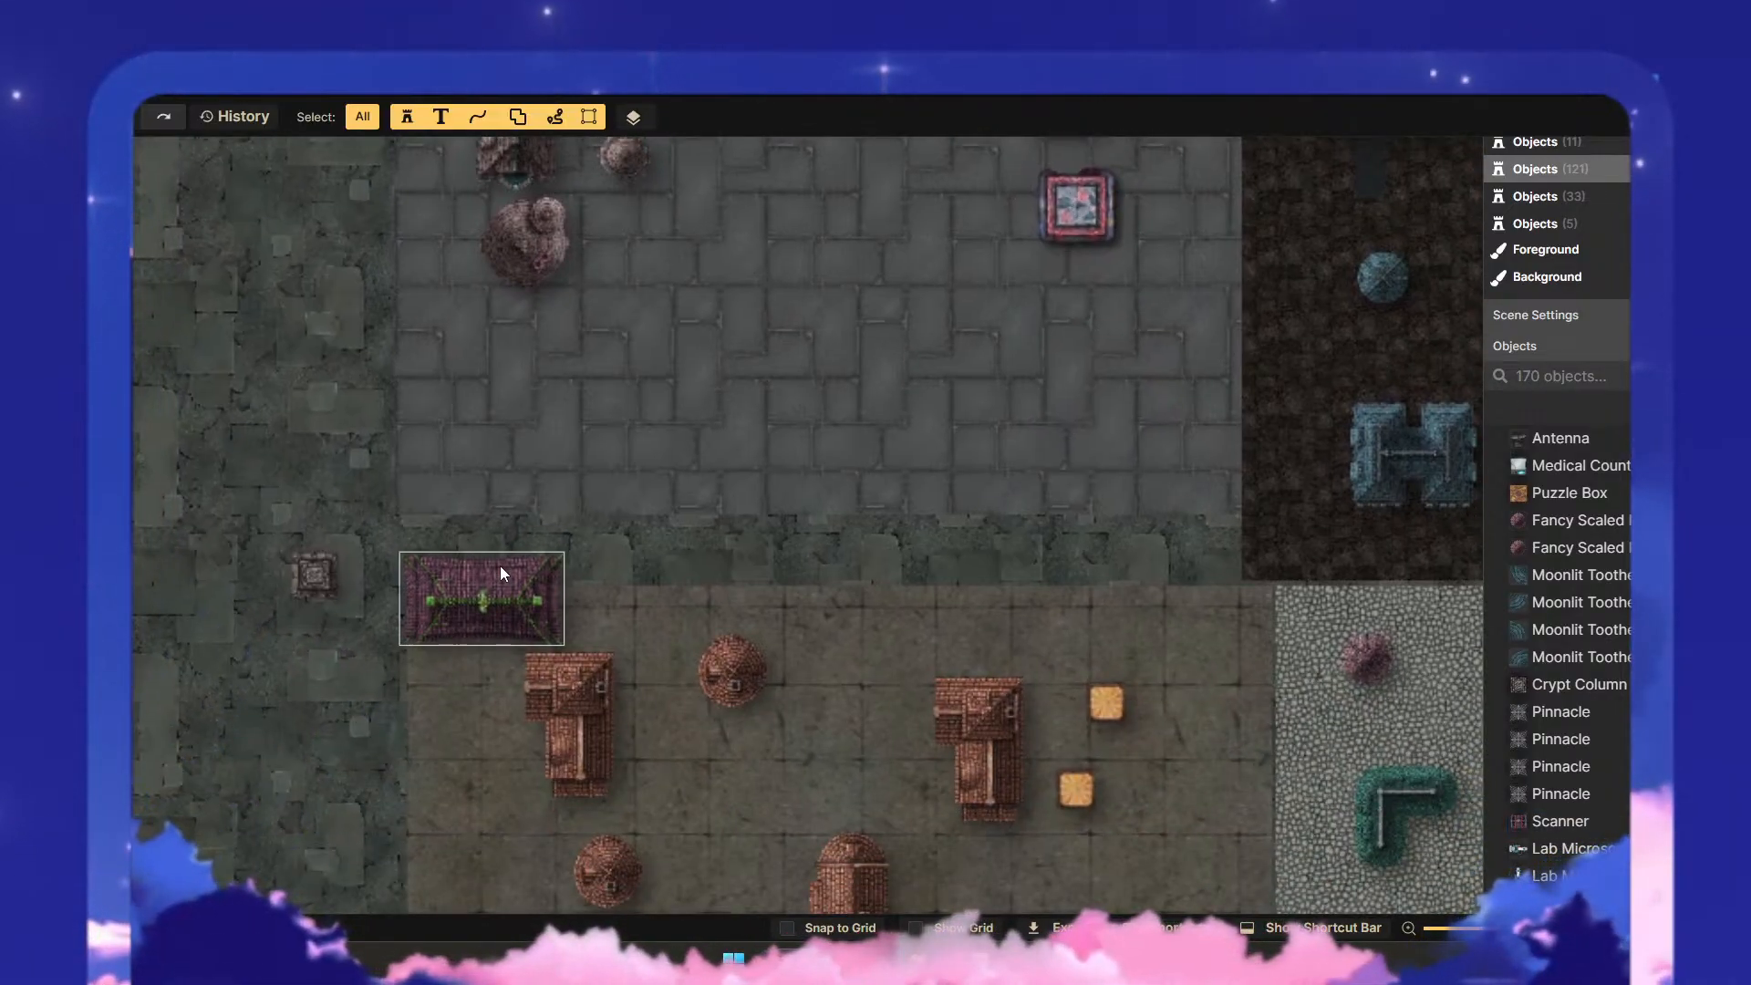
left_click_drag(500, 566, 706, 401)
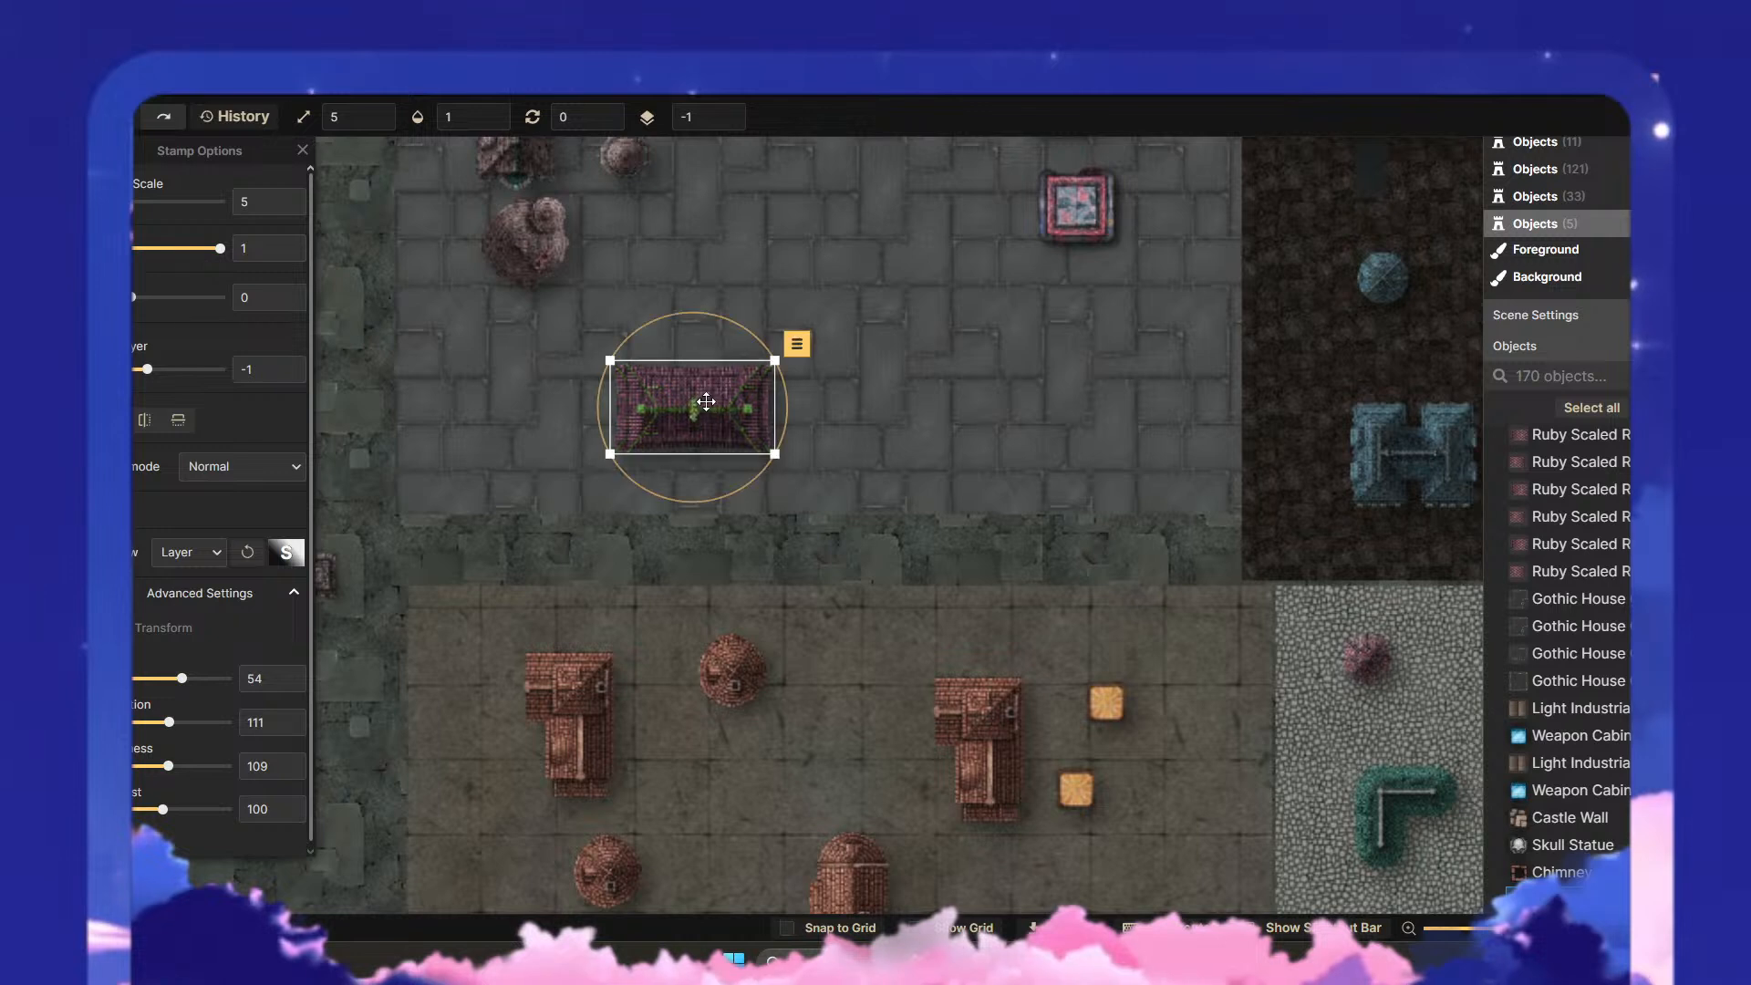
left_click(447, 612)
left_click_drag(360, 590, 551, 360)
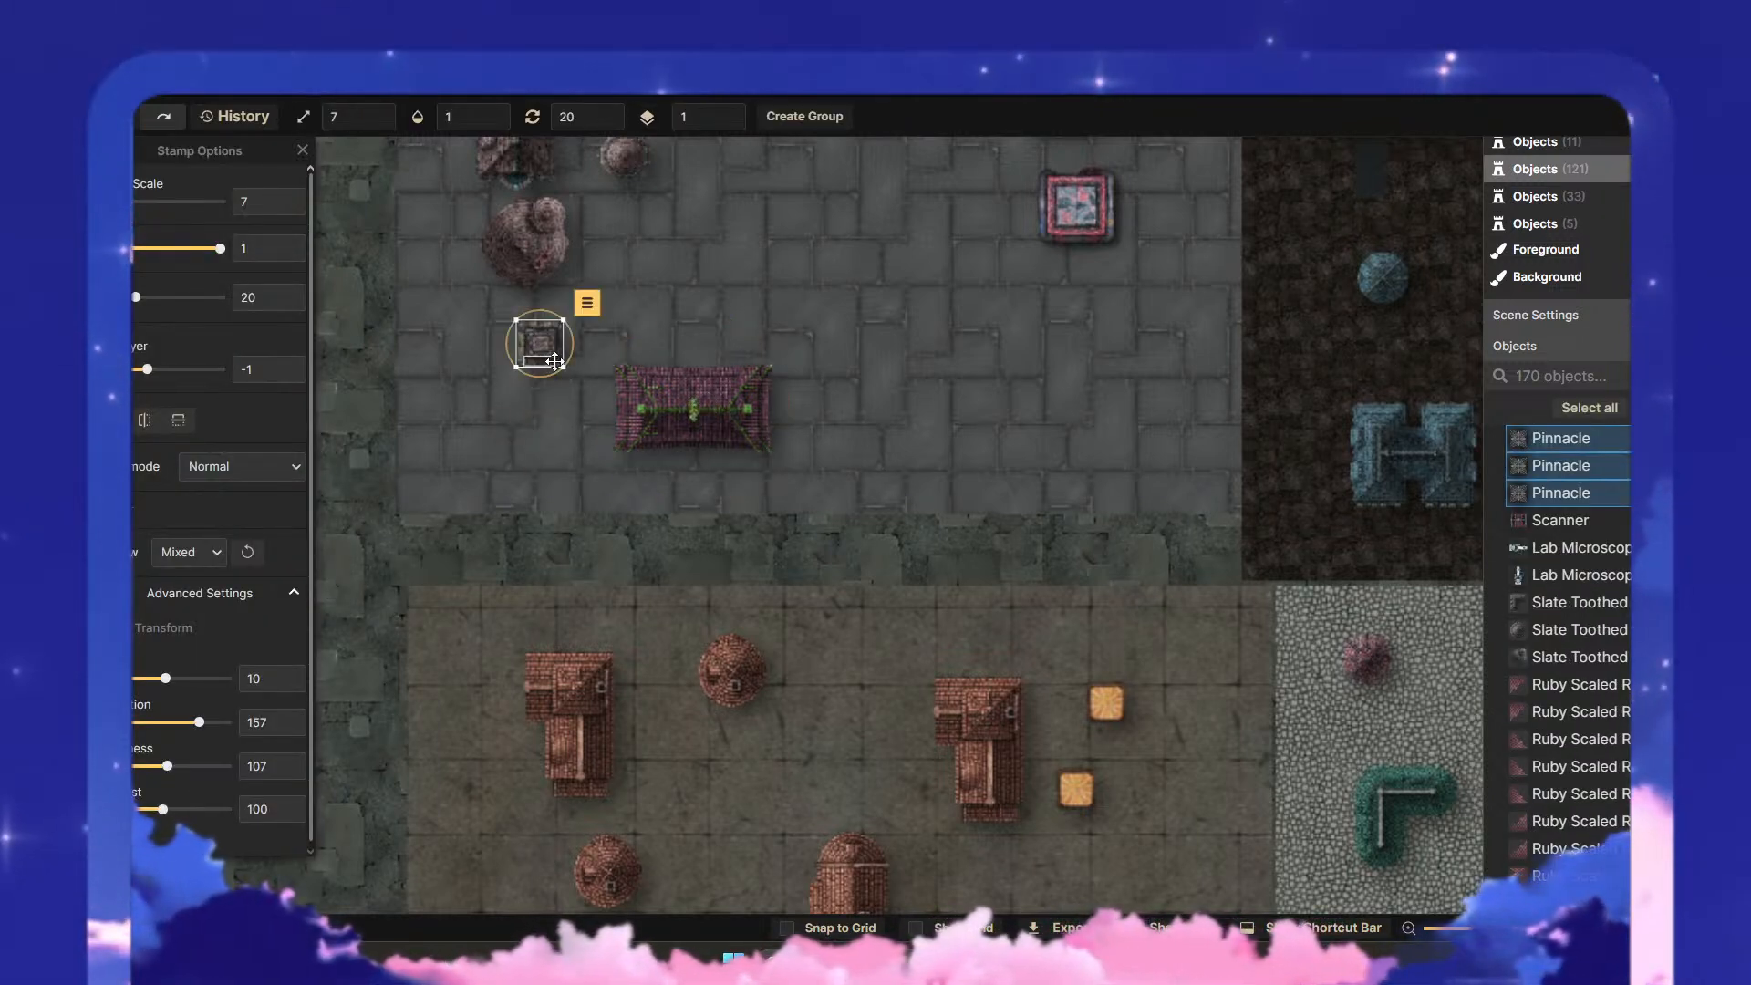
- Paste five copies of the columned structure around the magenta roof, in the plaza's centre and along its southern side
left_click(540, 410)
key("ctrl+v")
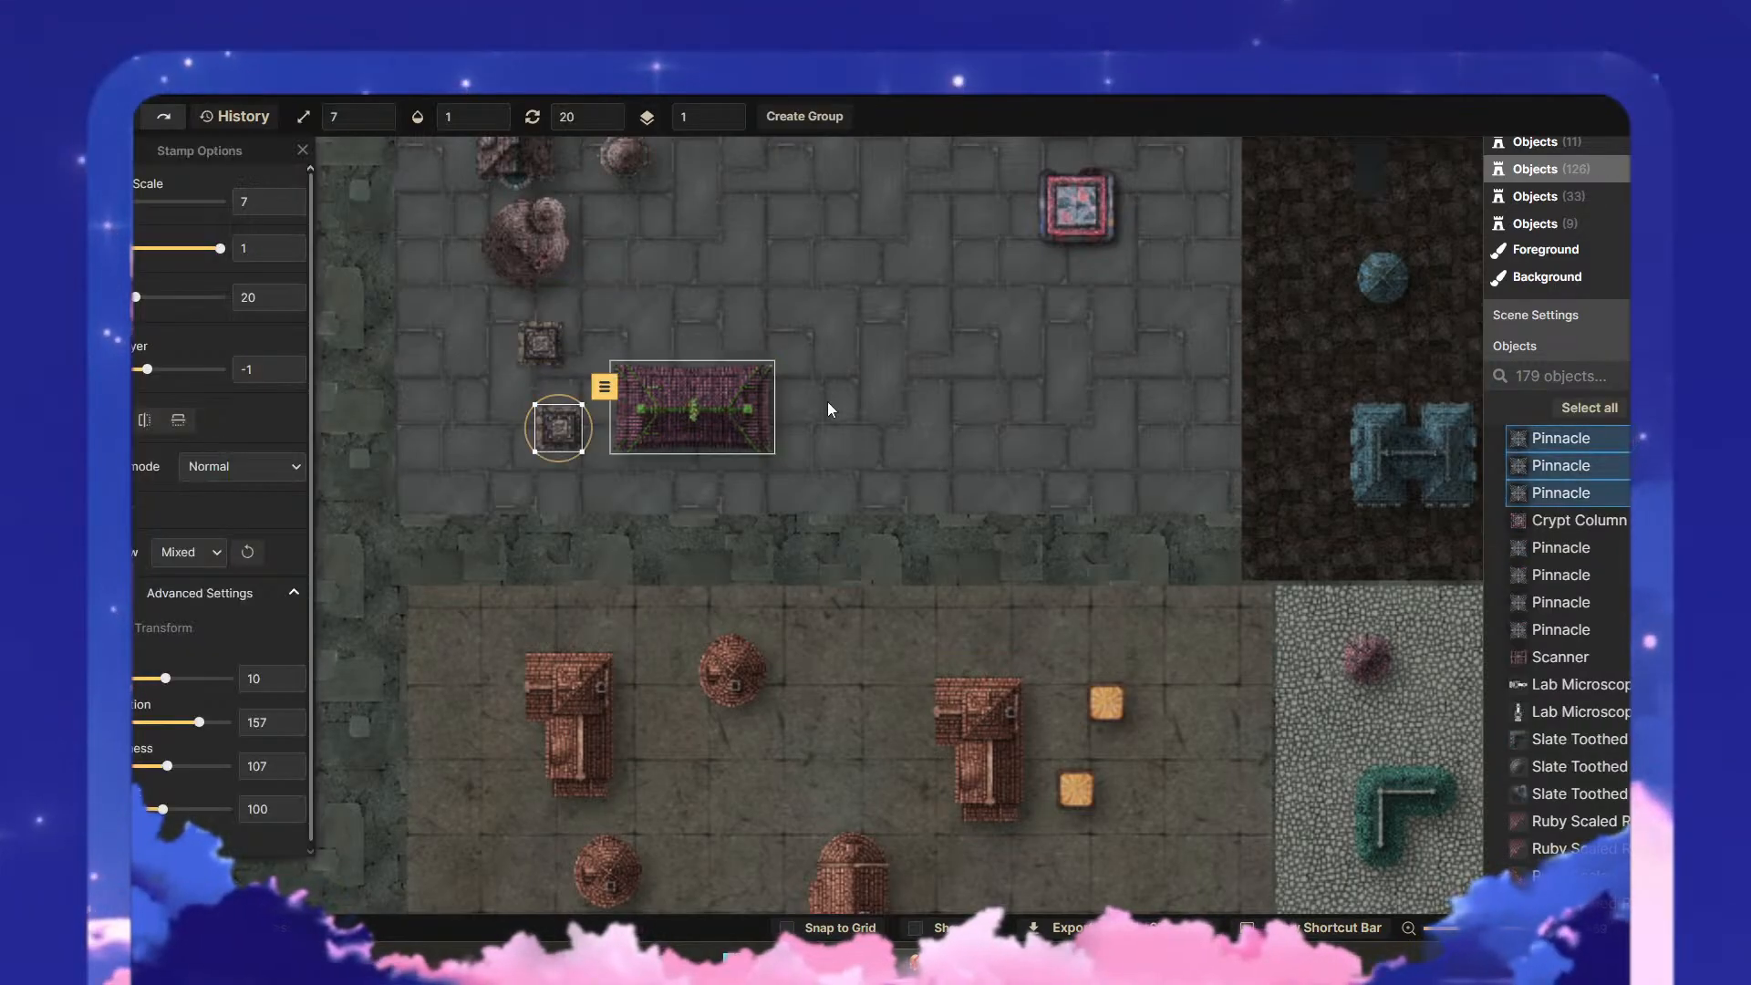
left_click_drag(888, 431, 847, 567)
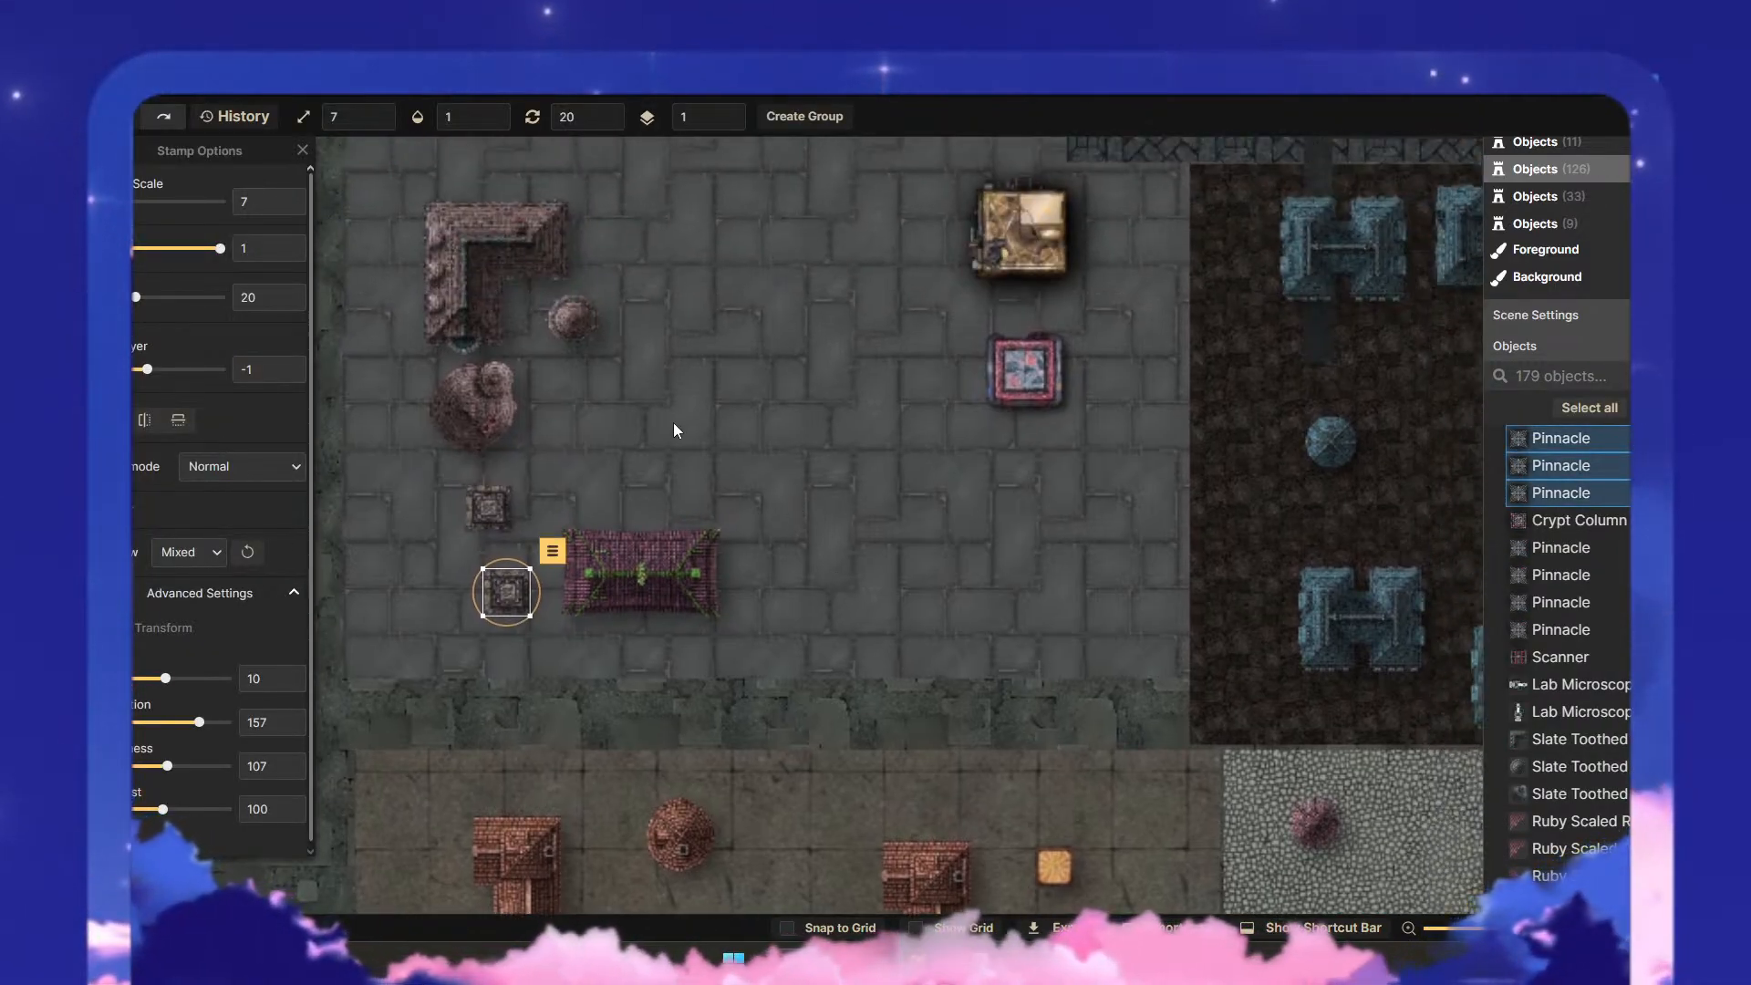
key("ctrl+v")
key("ctrl+v")
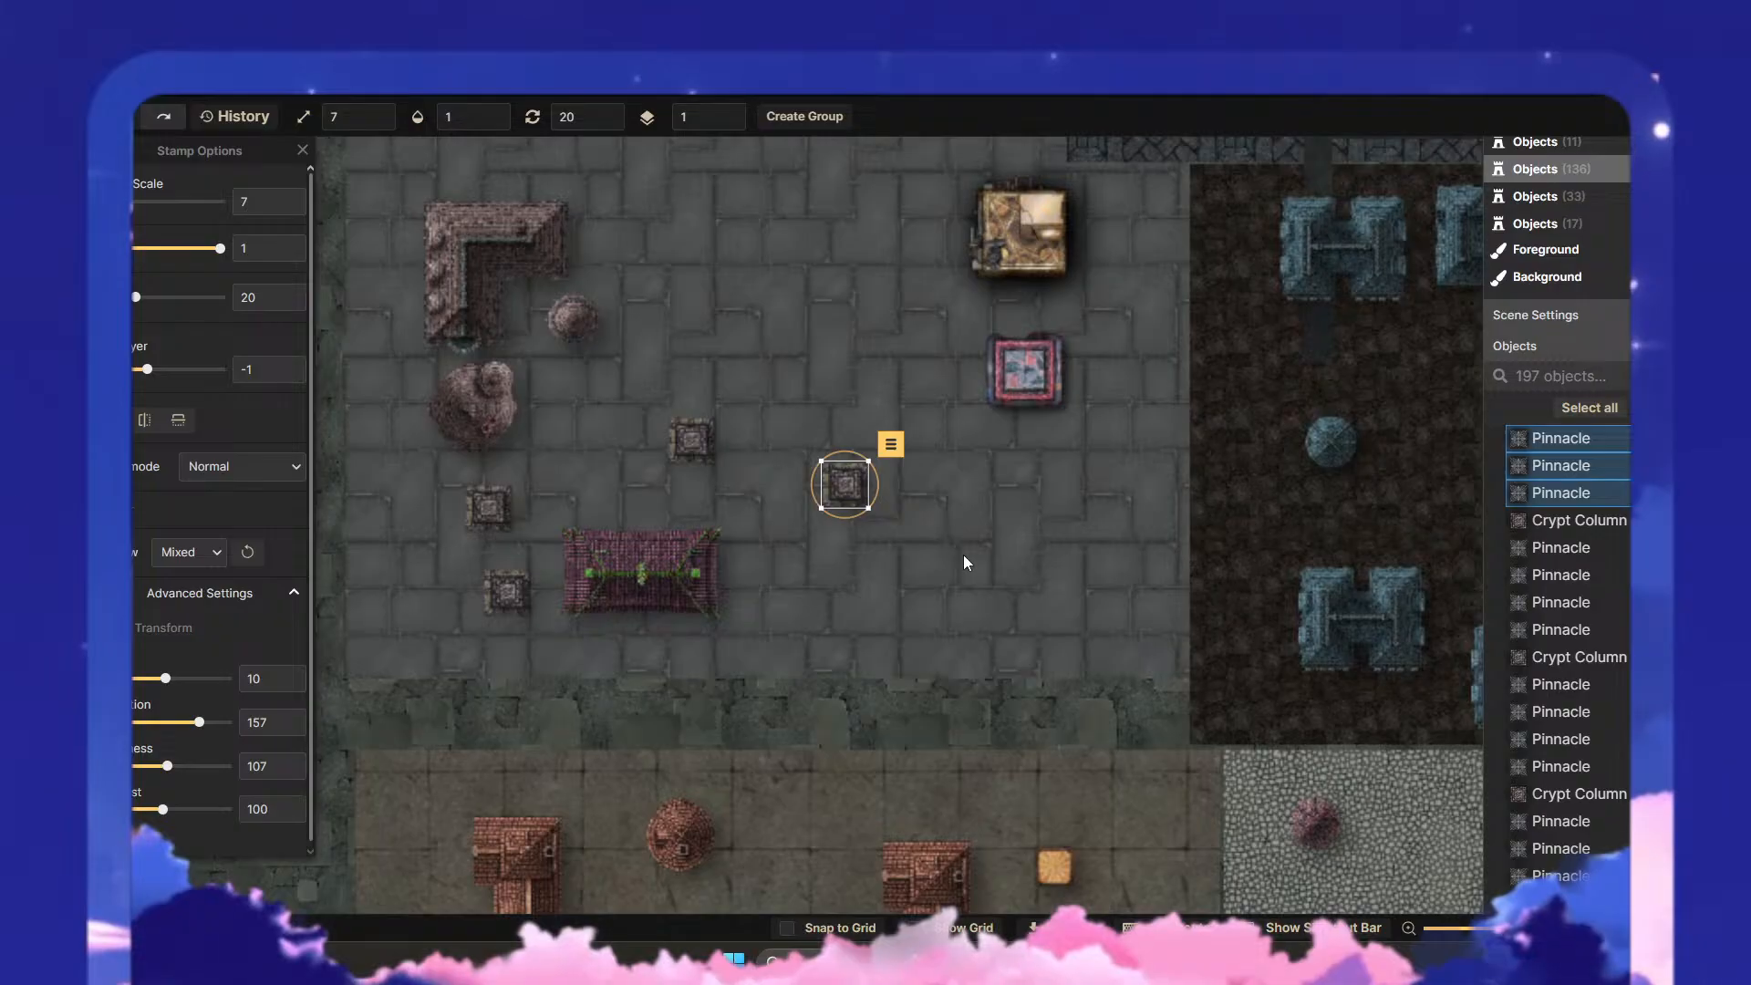
- Paste five more columned structures in the plaza's southeast, west of the red-framed building and across the northern part
key("ctrl+v")
key("ctrl+v")
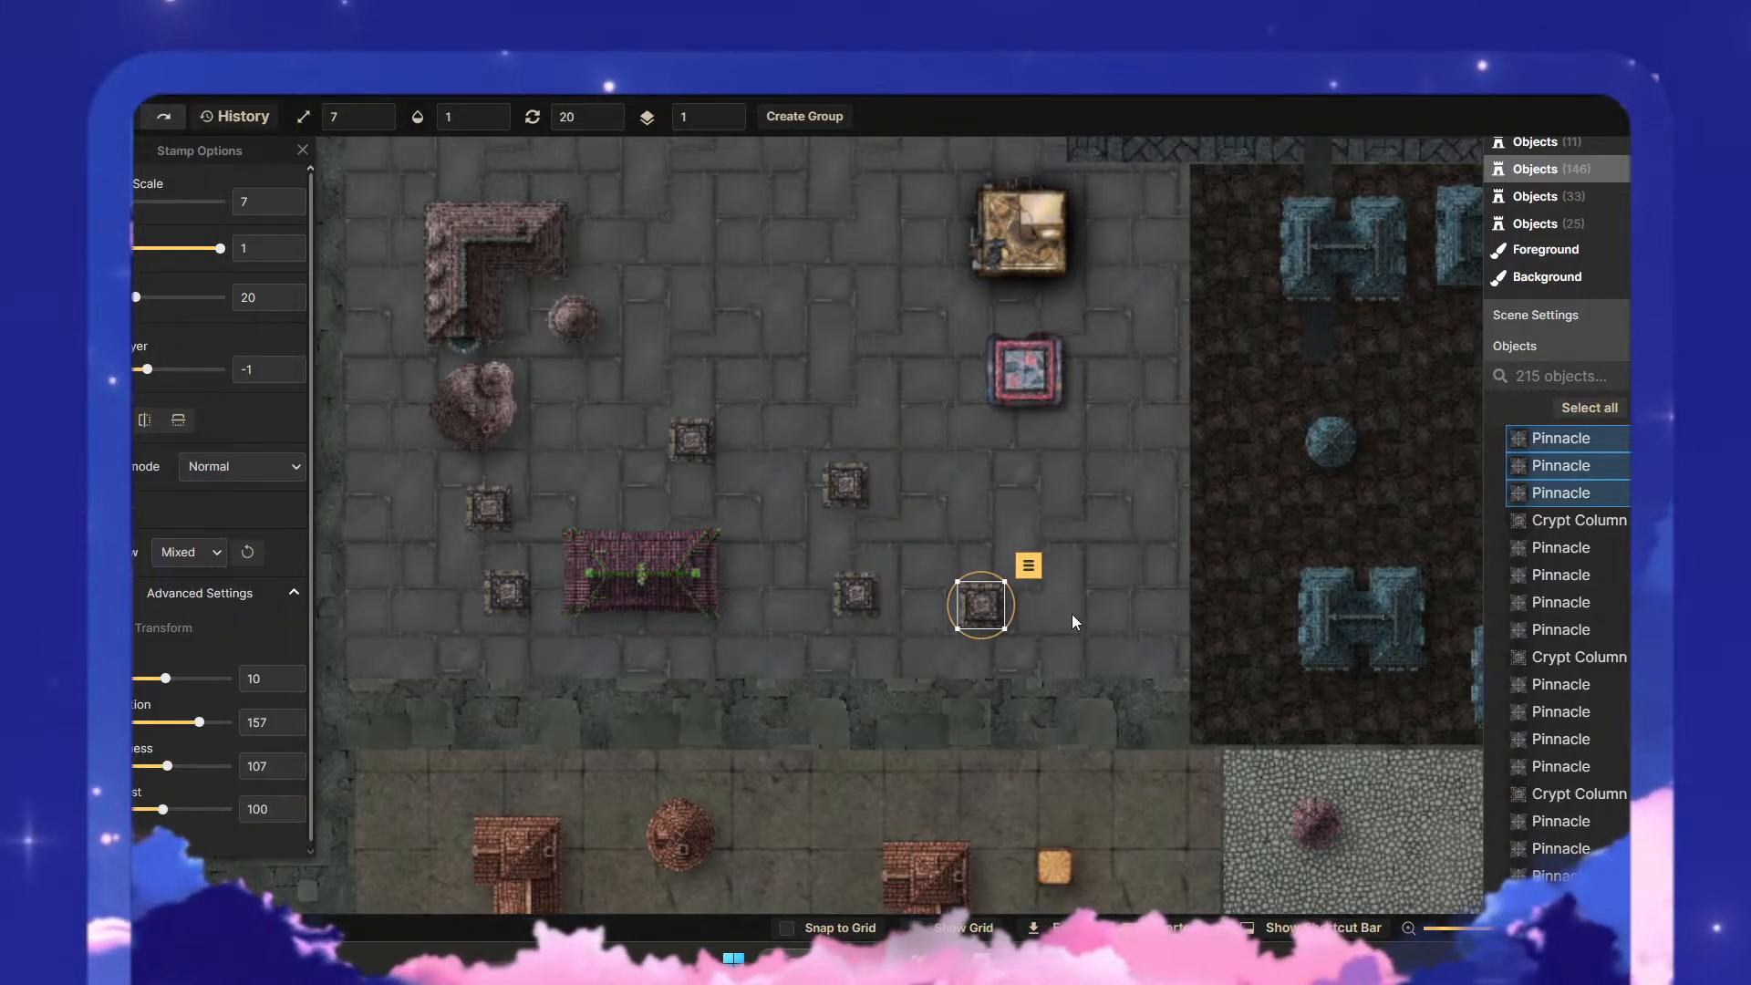
key("Escape")
key("ctrl+v")
key("ctrl+v")
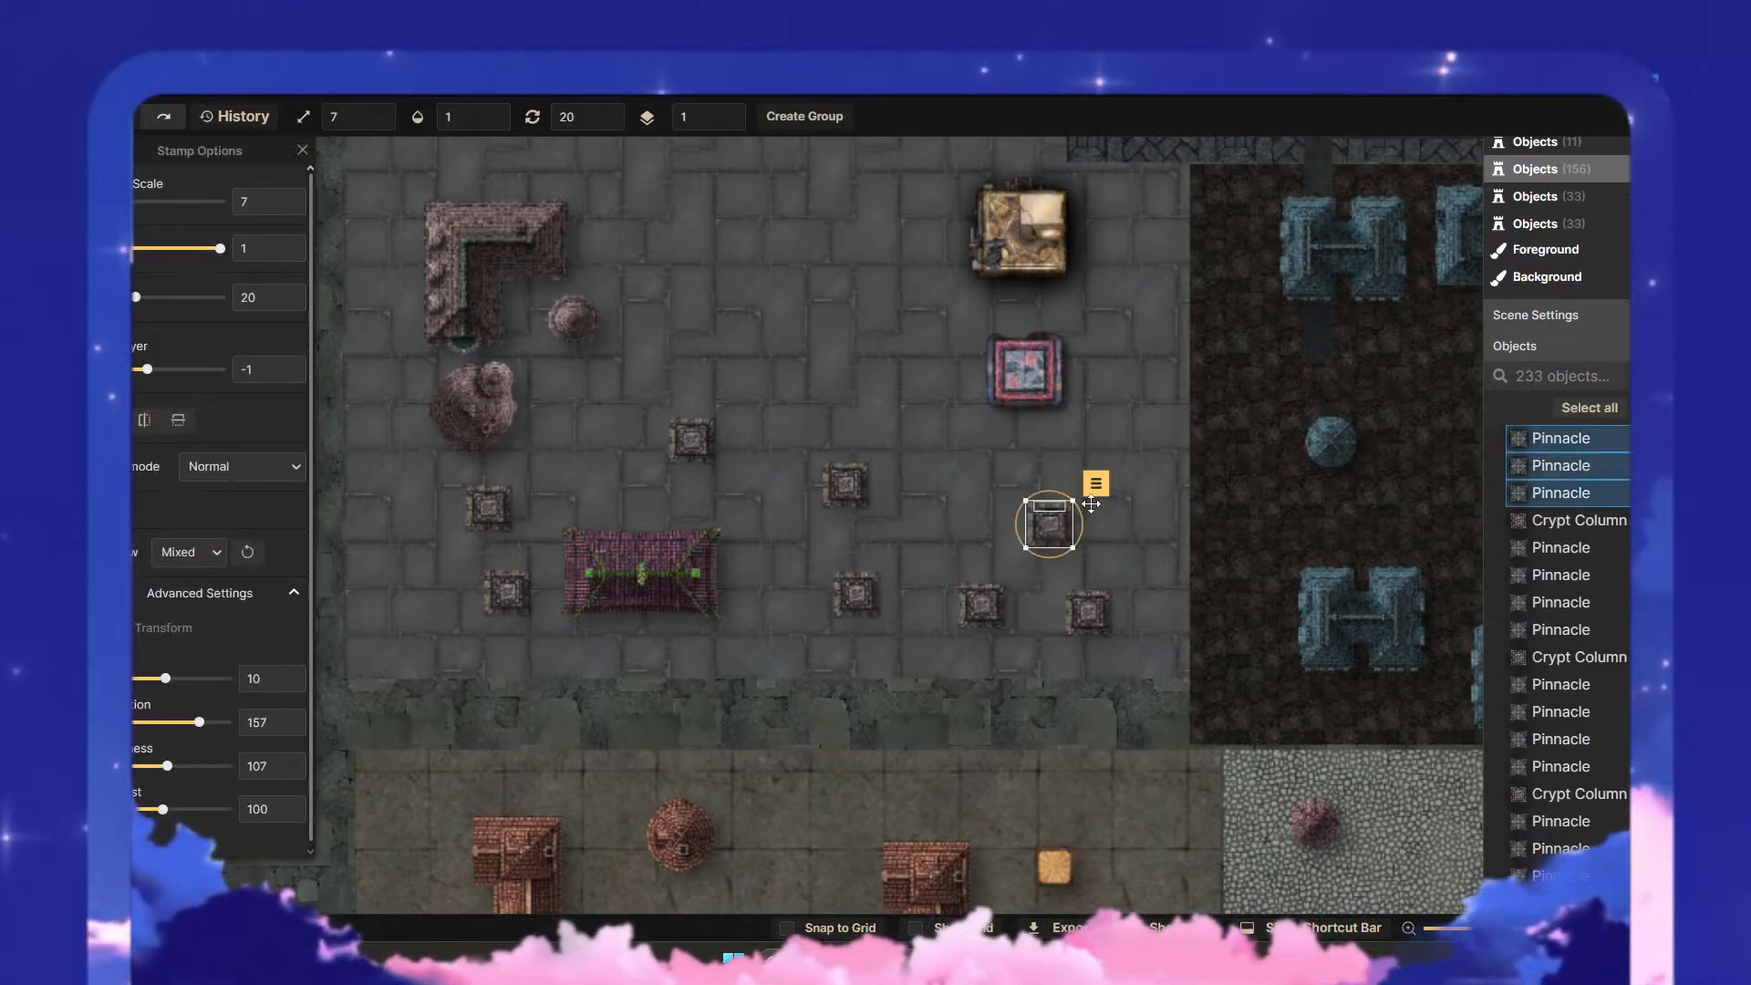
key("ctrl+v")
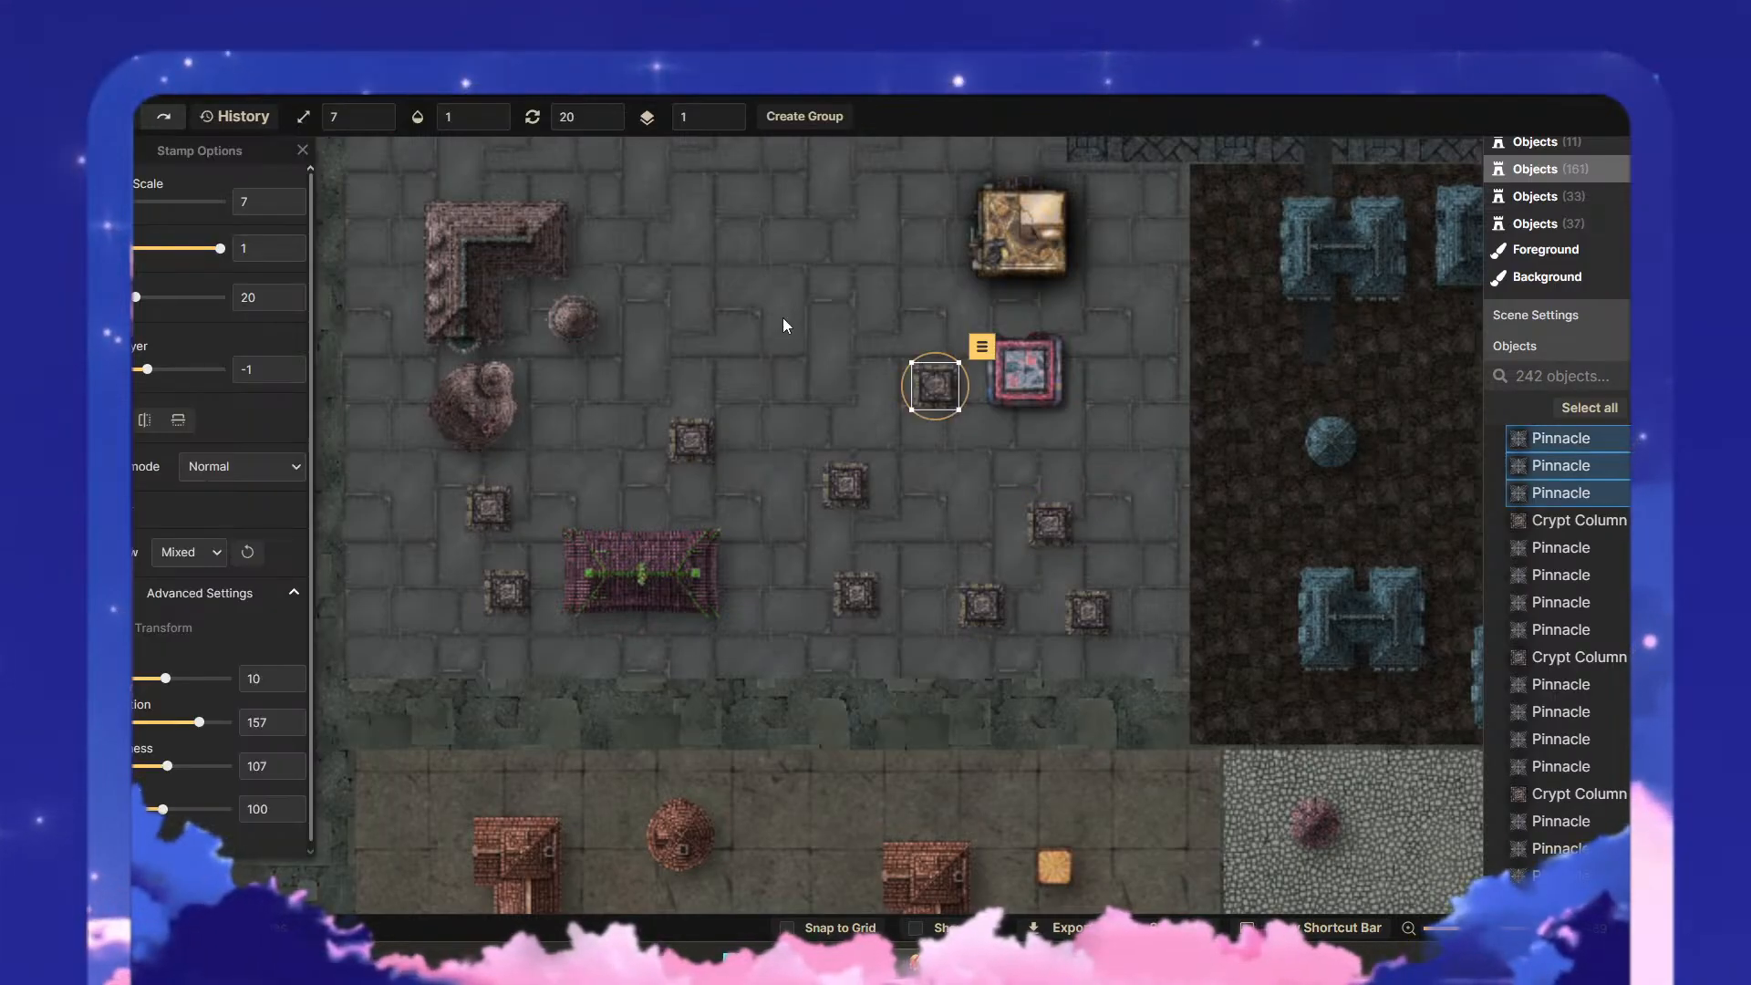
left_click_drag(783, 317, 793, 500)
key("ctrl+v")
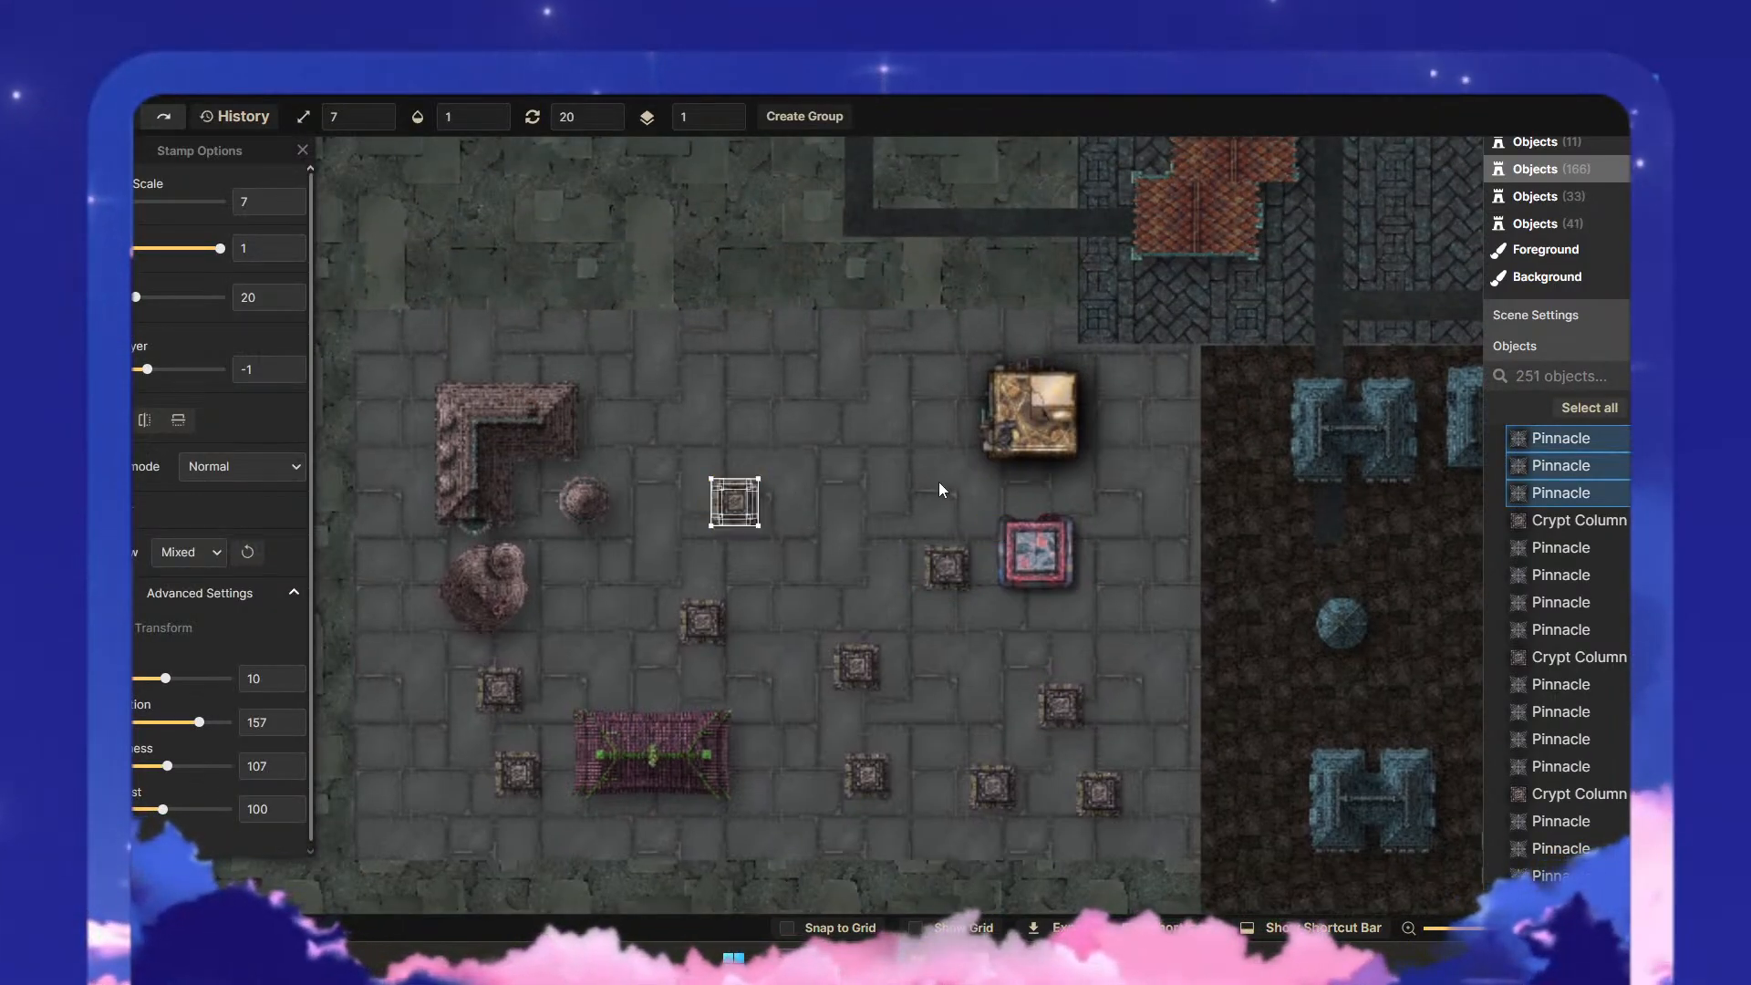
key("ctrl+v")
- Move the two northernmost columned structures, with all their pieces, into a row between the L-shaped roof and the golden building
mouse_move(917, 463)
left_mouse_down()
mouse_move(966, 517)
mouse_move(887, 469)
left_mouse_up()
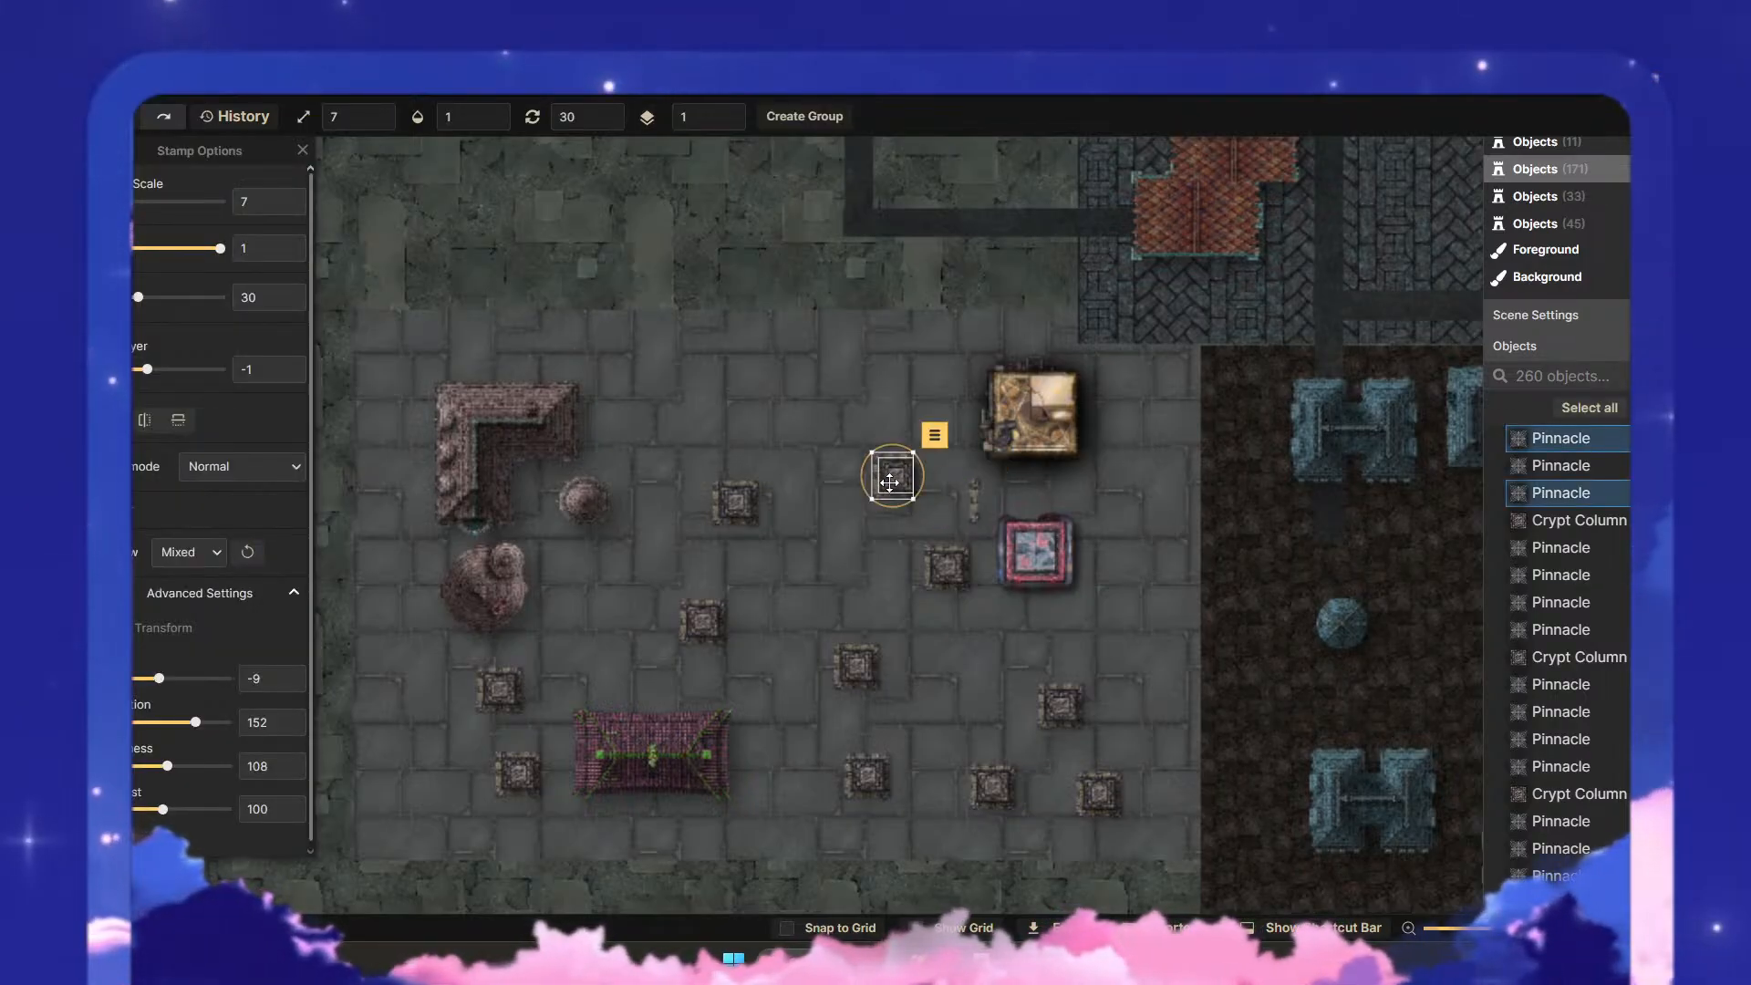
left_click(886, 512)
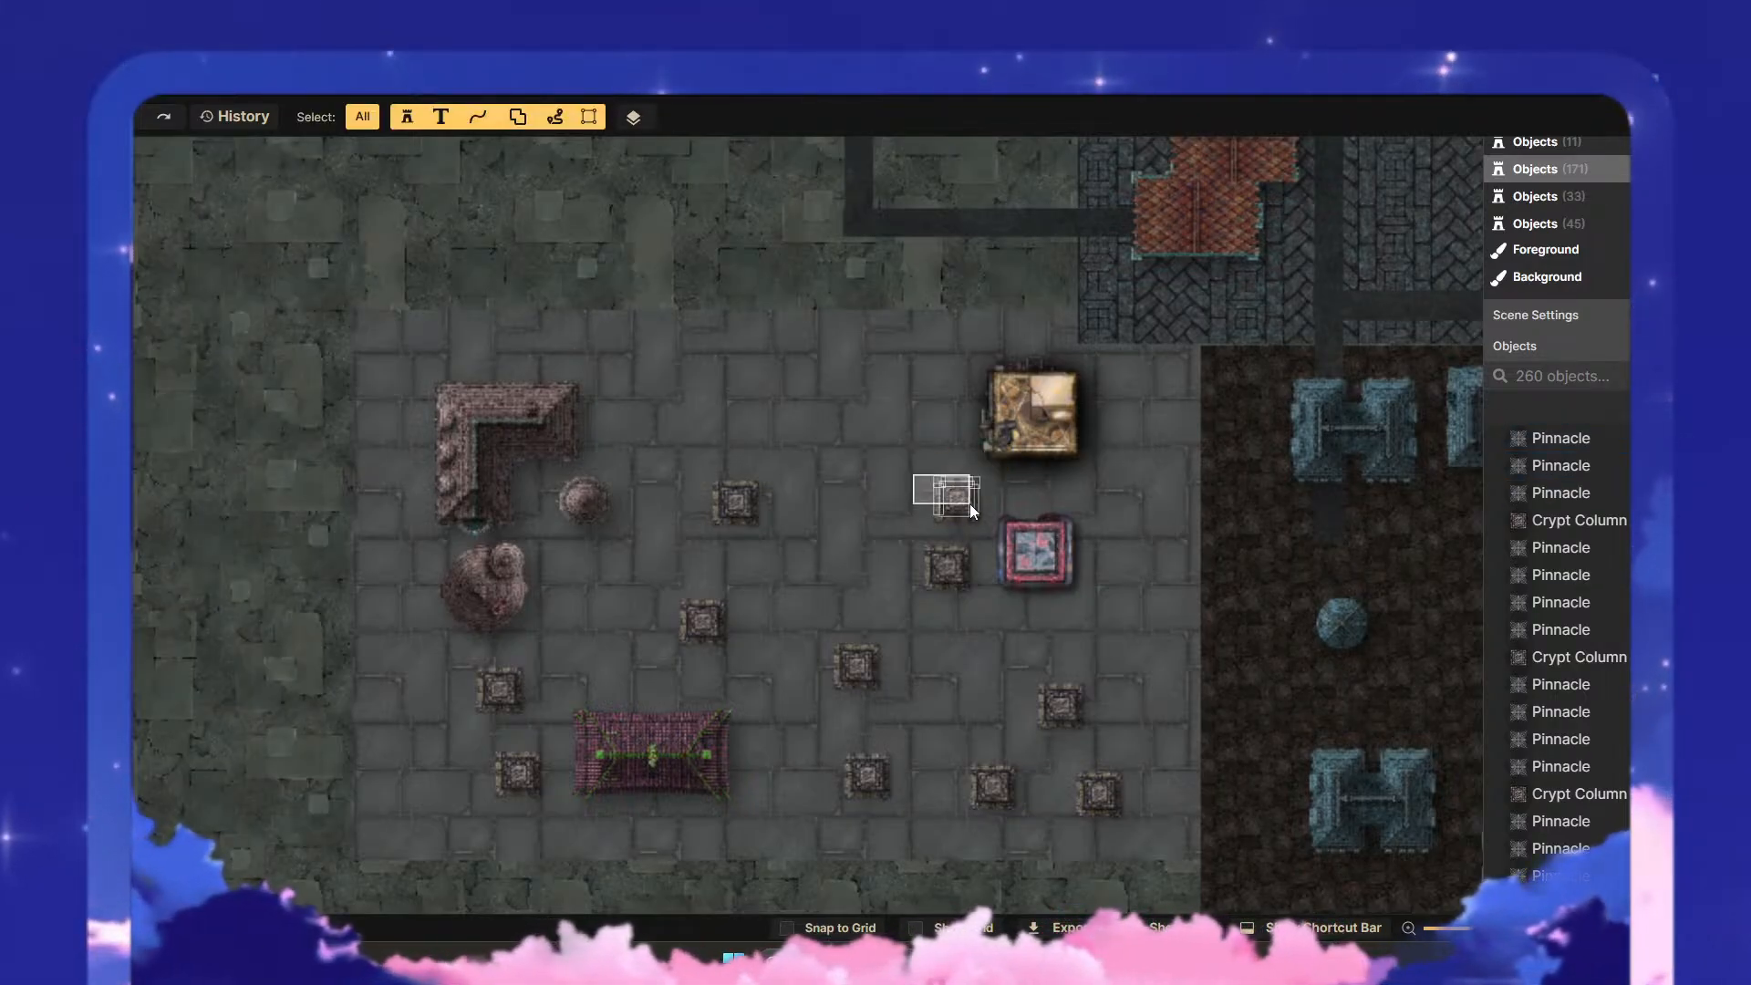
left_click_drag(971, 503, 878, 425)
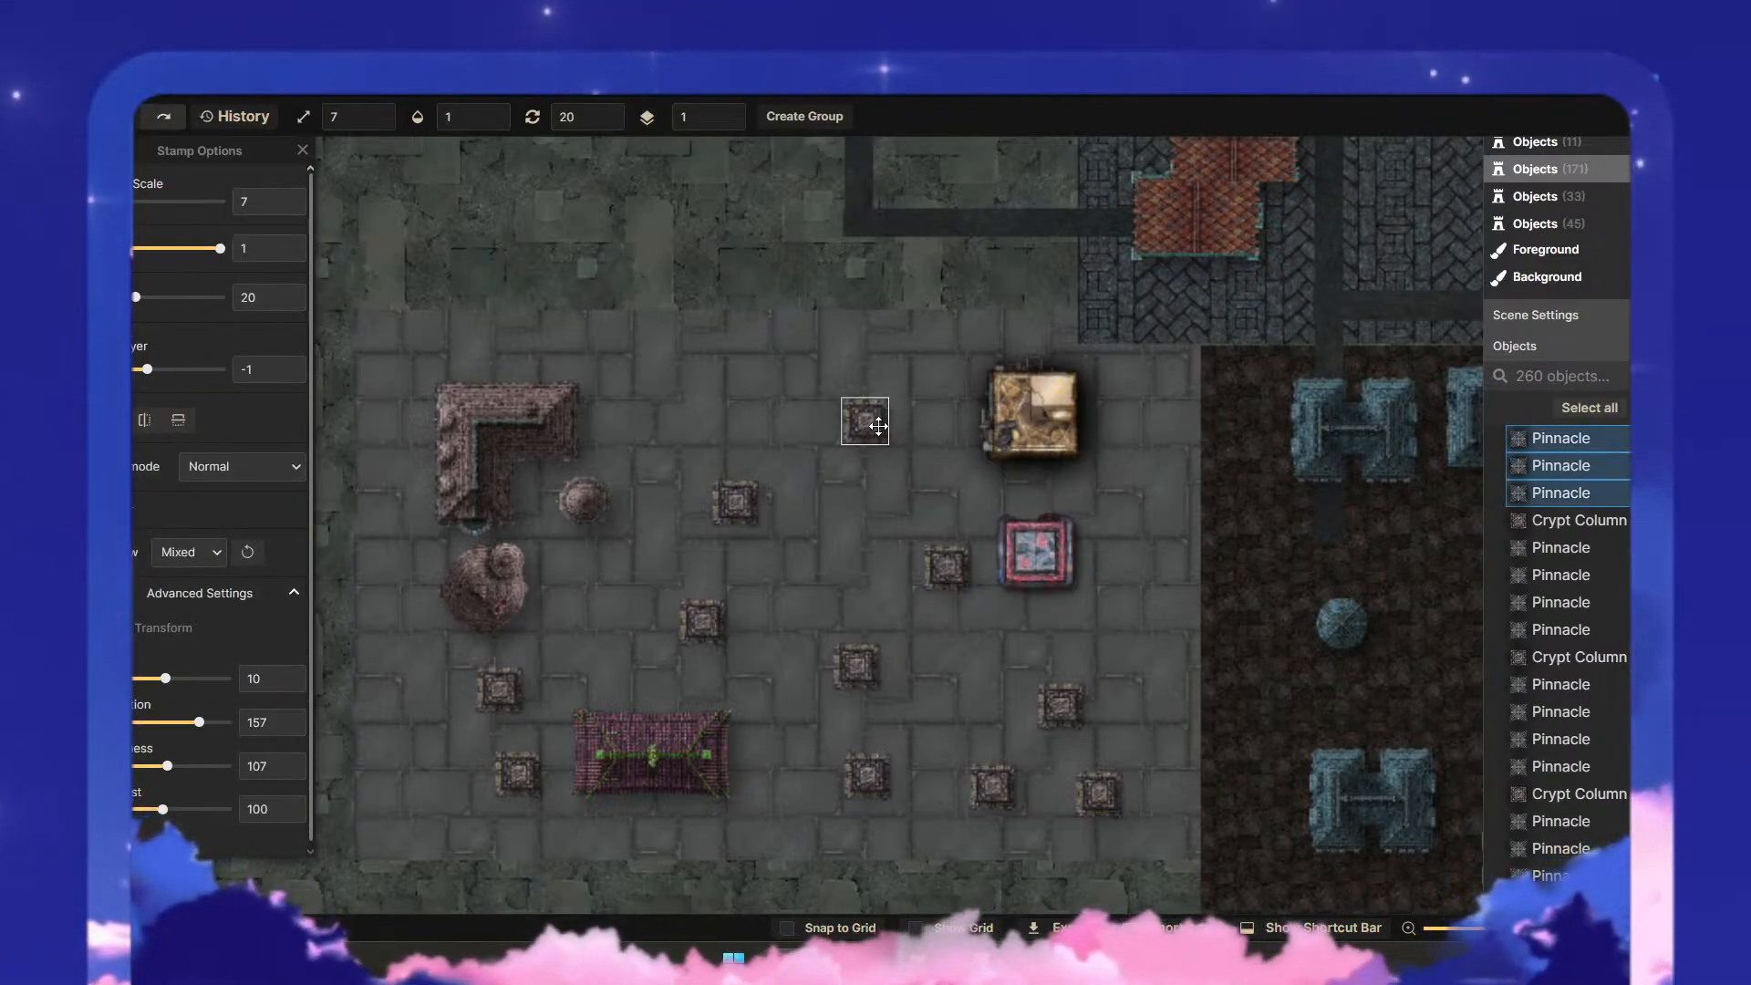
left_click_drag(807, 538, 742, 434)
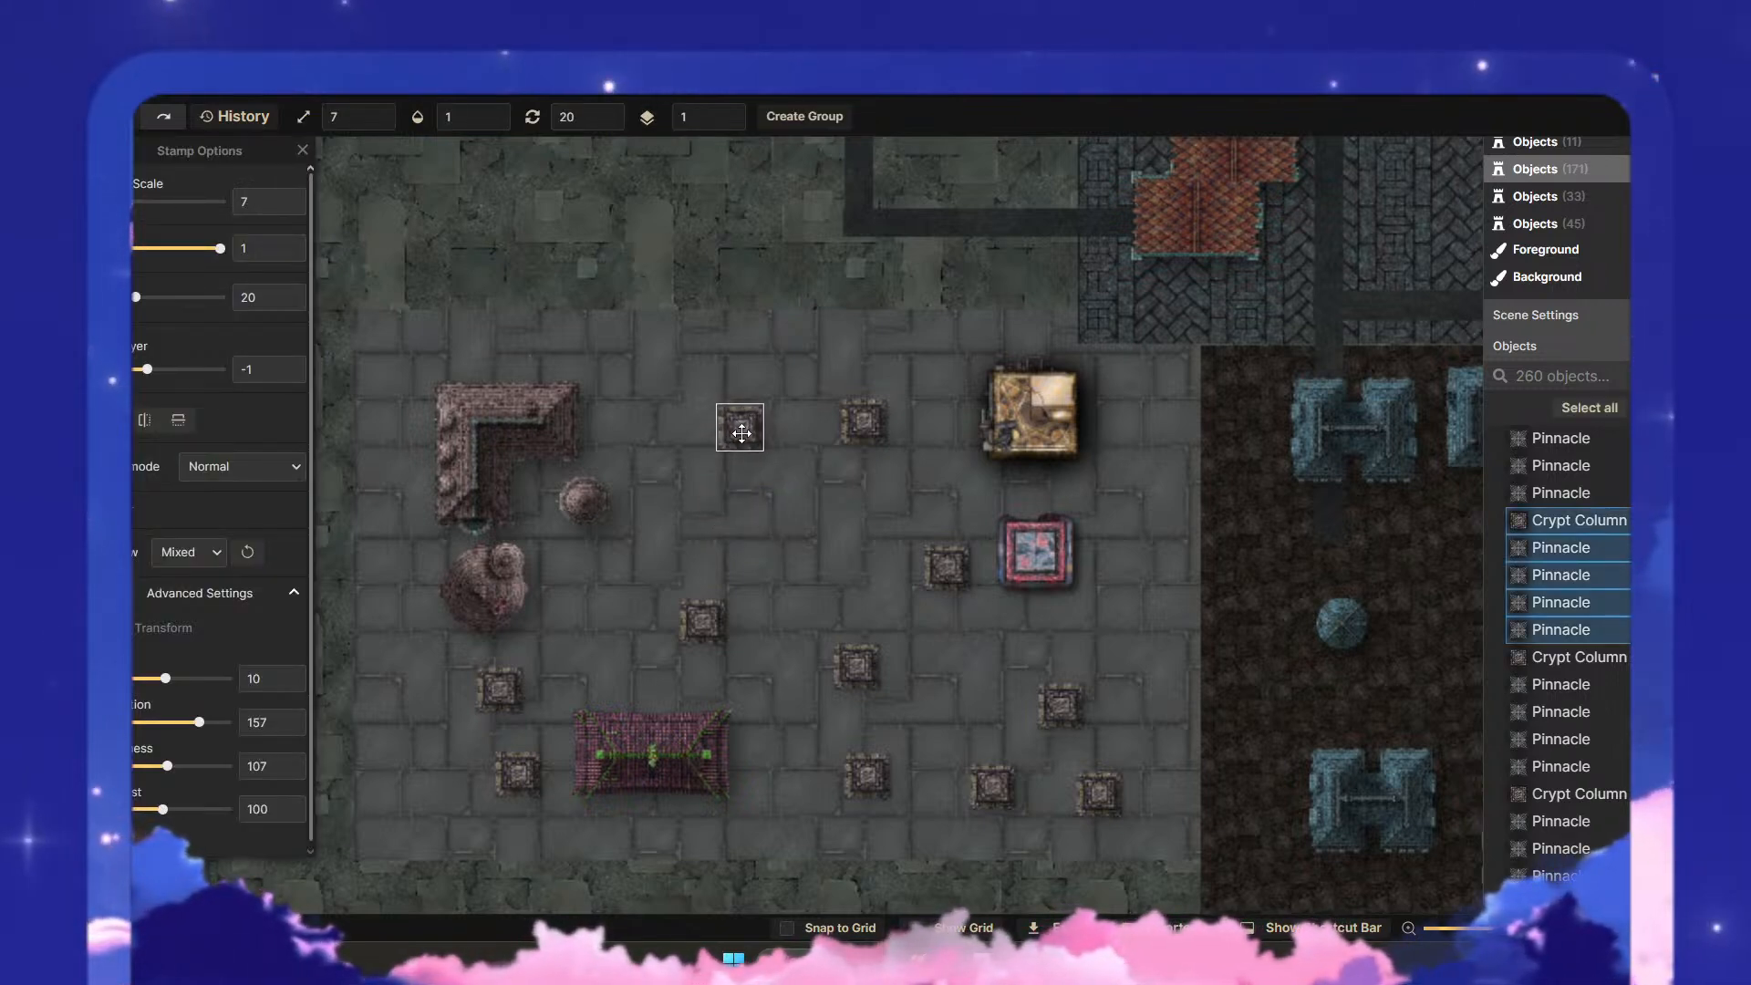
left_click(802, 540)
scroll(771, 542, "up", 1)
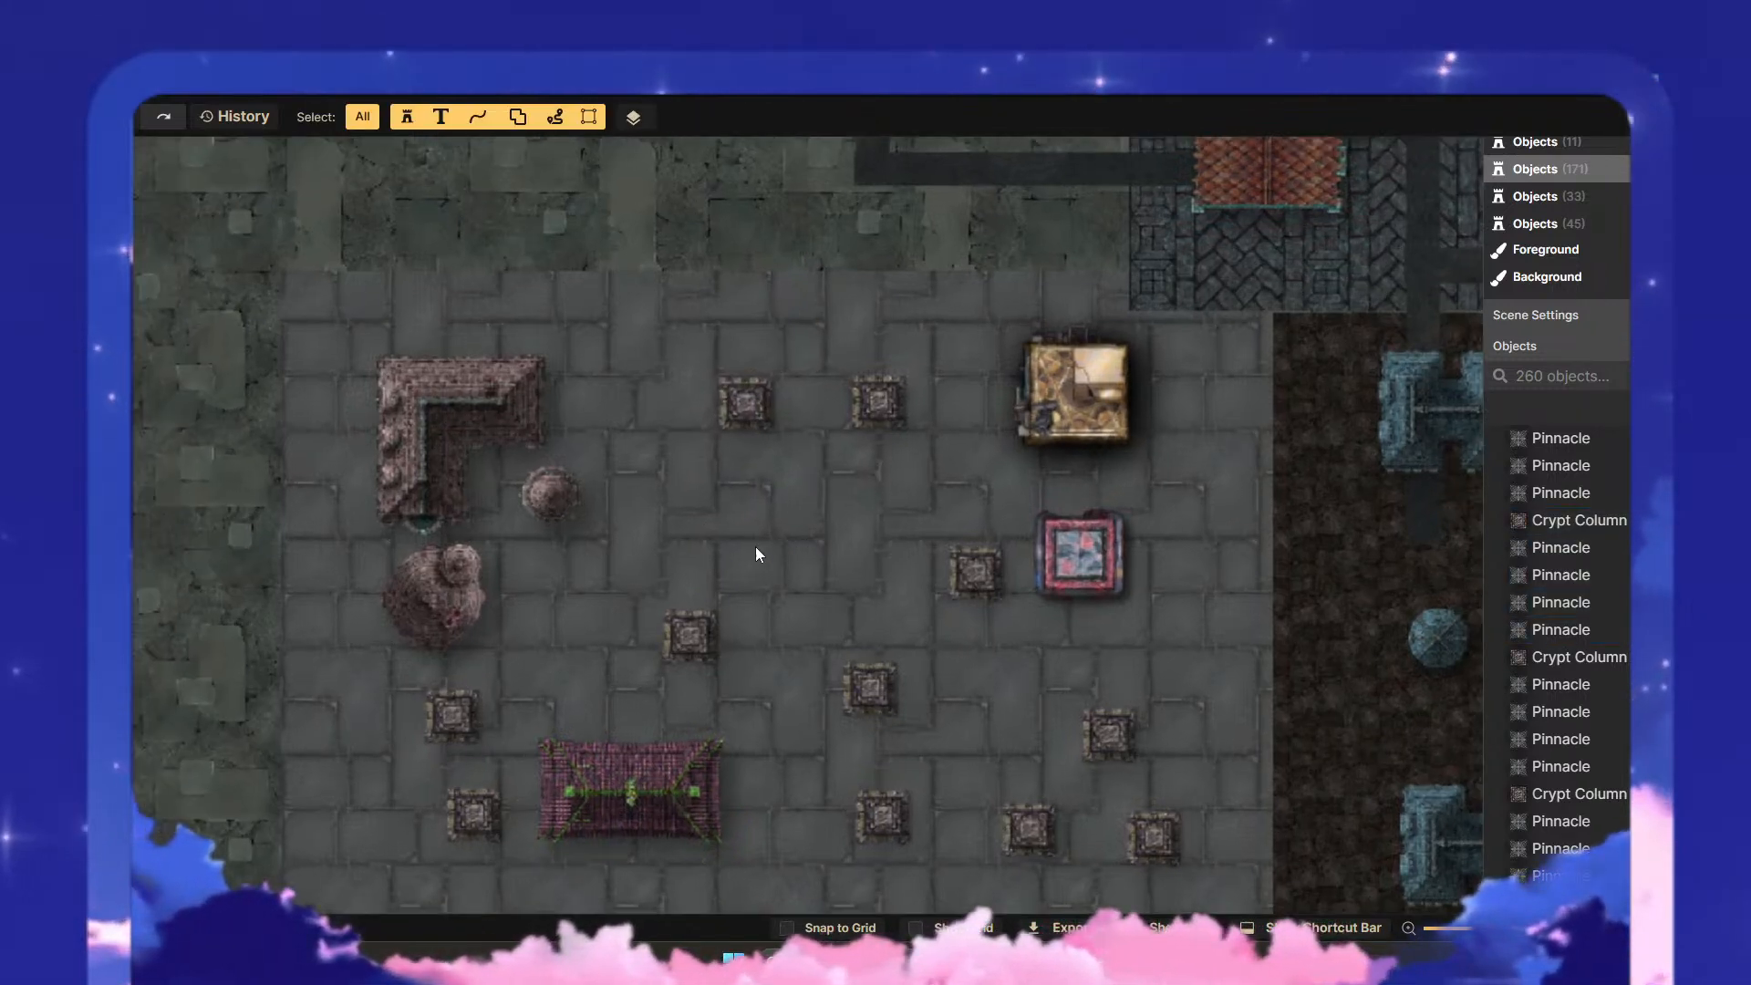
- Move the columned structure northeast of the magenta roof north and nudge the one west of the red-framed building into the same row
left_click(671, 633)
left_click_drag(688, 631, 690, 570)
left_click(817, 639)
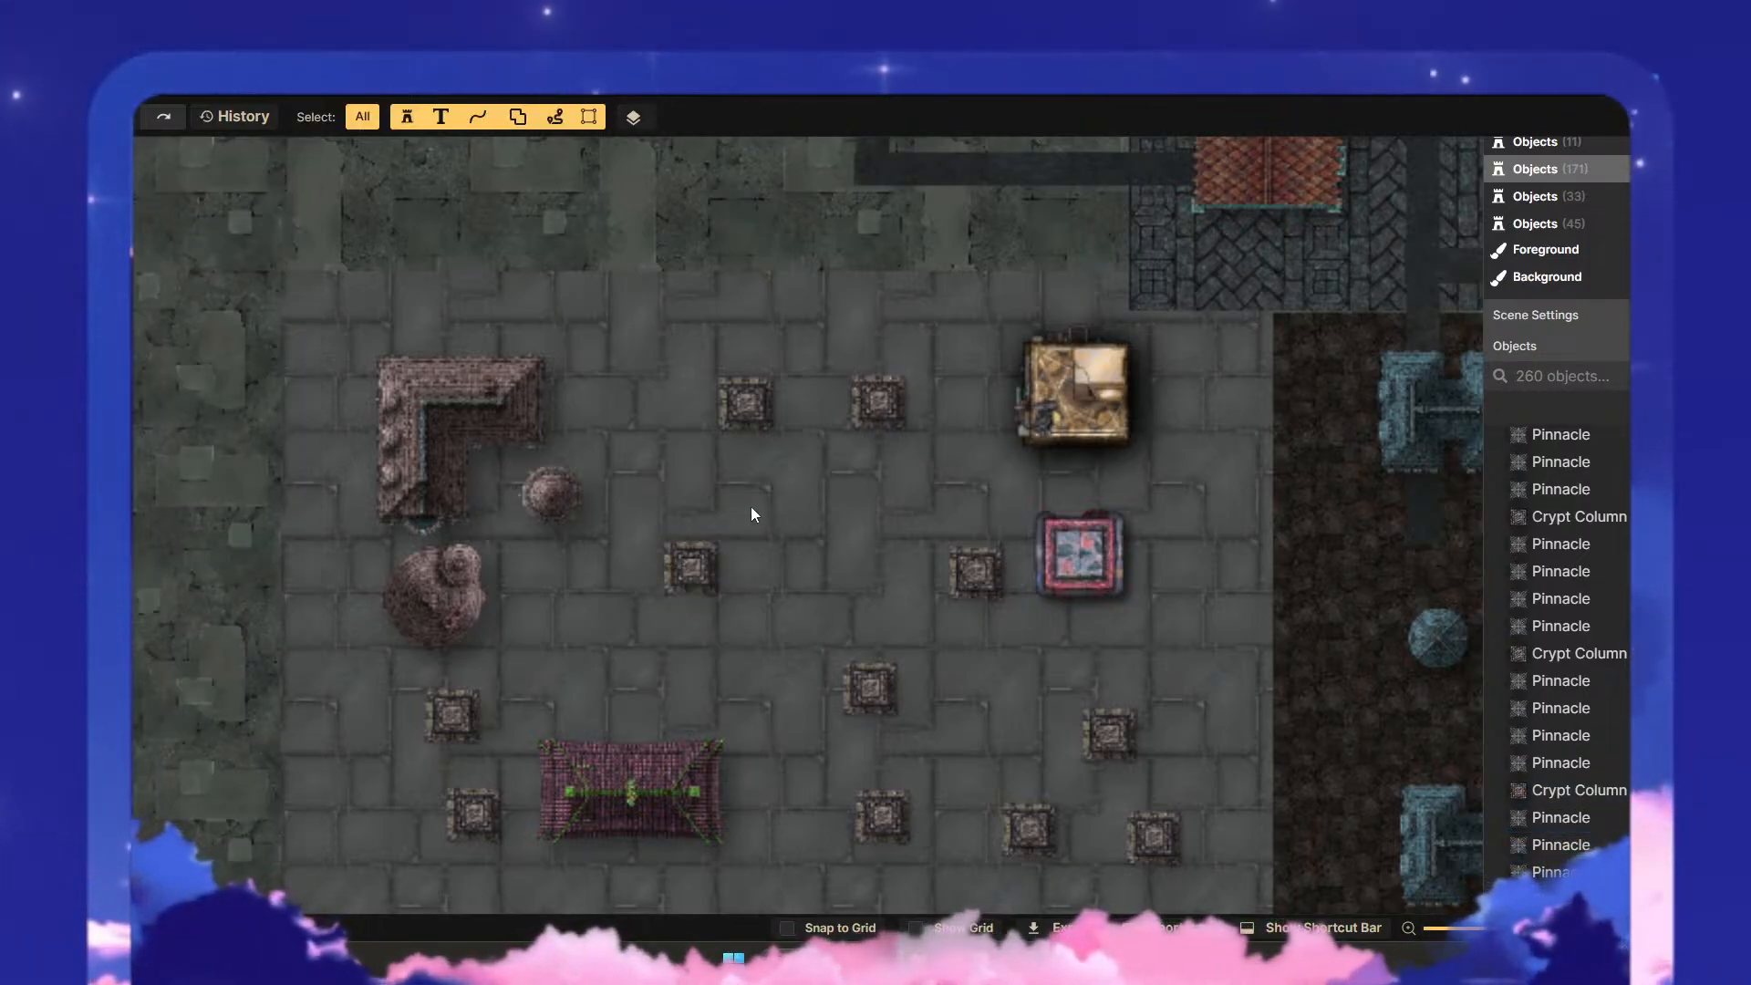
left_click_drag(990, 598, 972, 568)
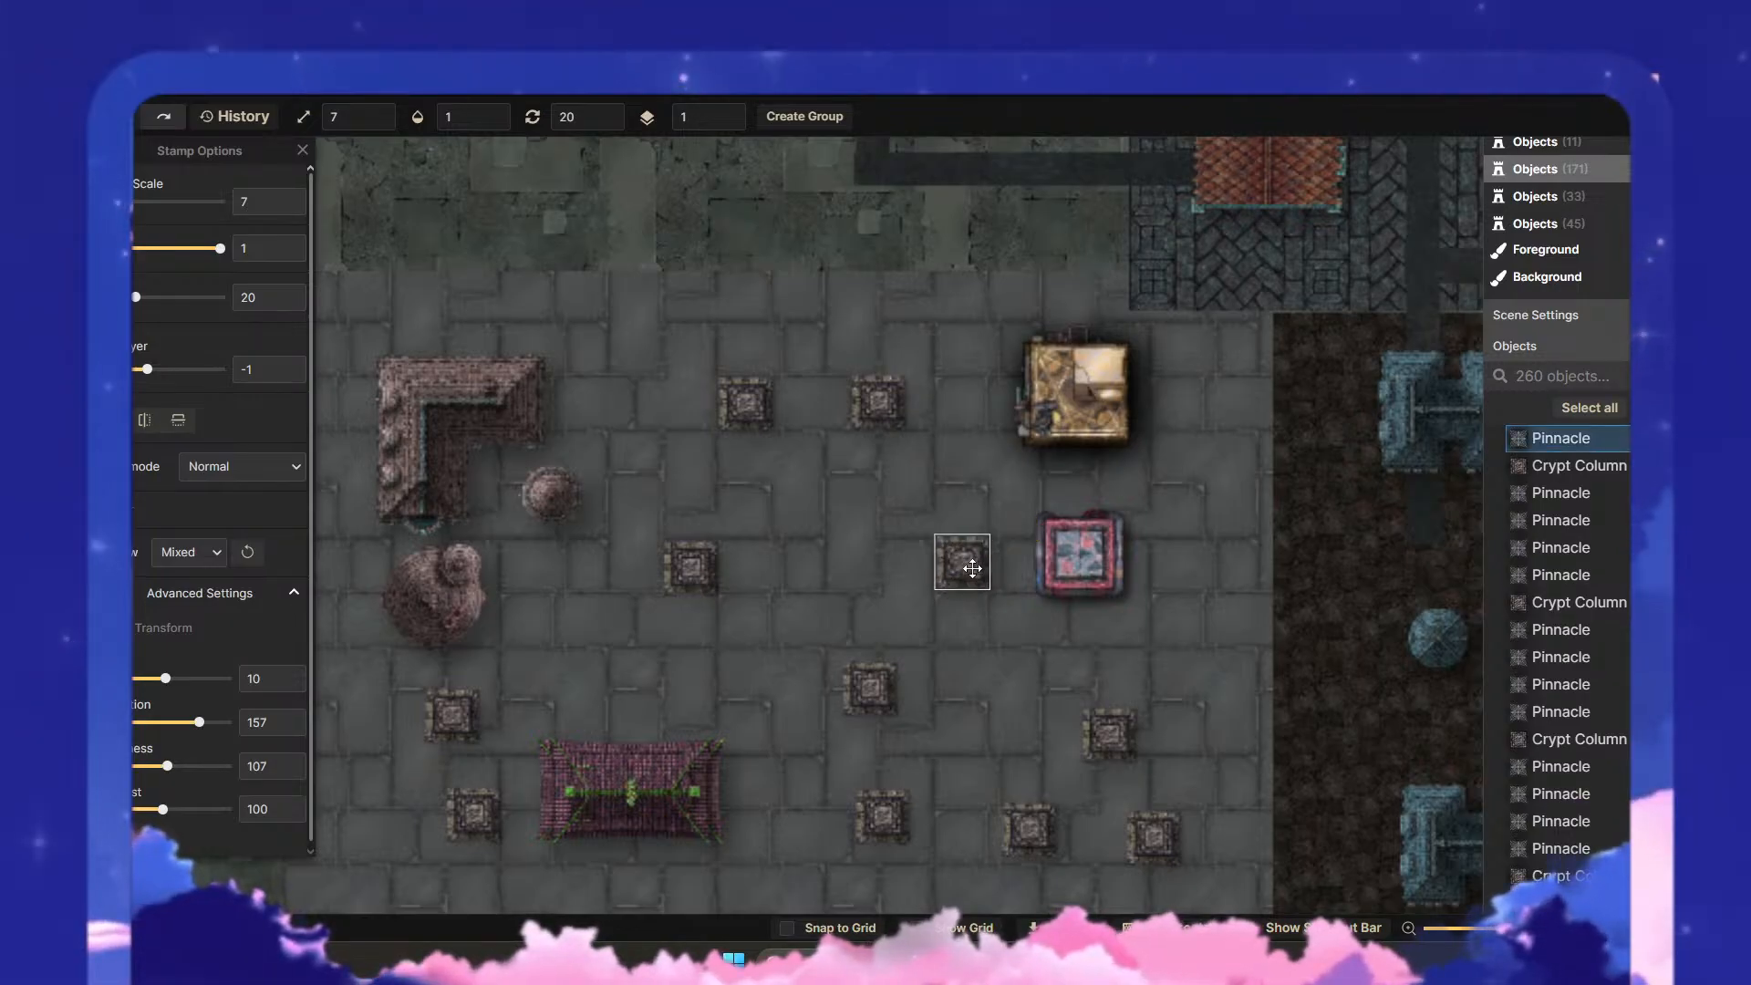
left_click(890, 616)
- Move the columned structure in the plaza's east slightly north, level with the central one to its west
scroll(876, 598, "down", 2)
left_click_drag(916, 665, 820, 471)
left_click(792, 460)
left_click(890, 513)
left_click(992, 490)
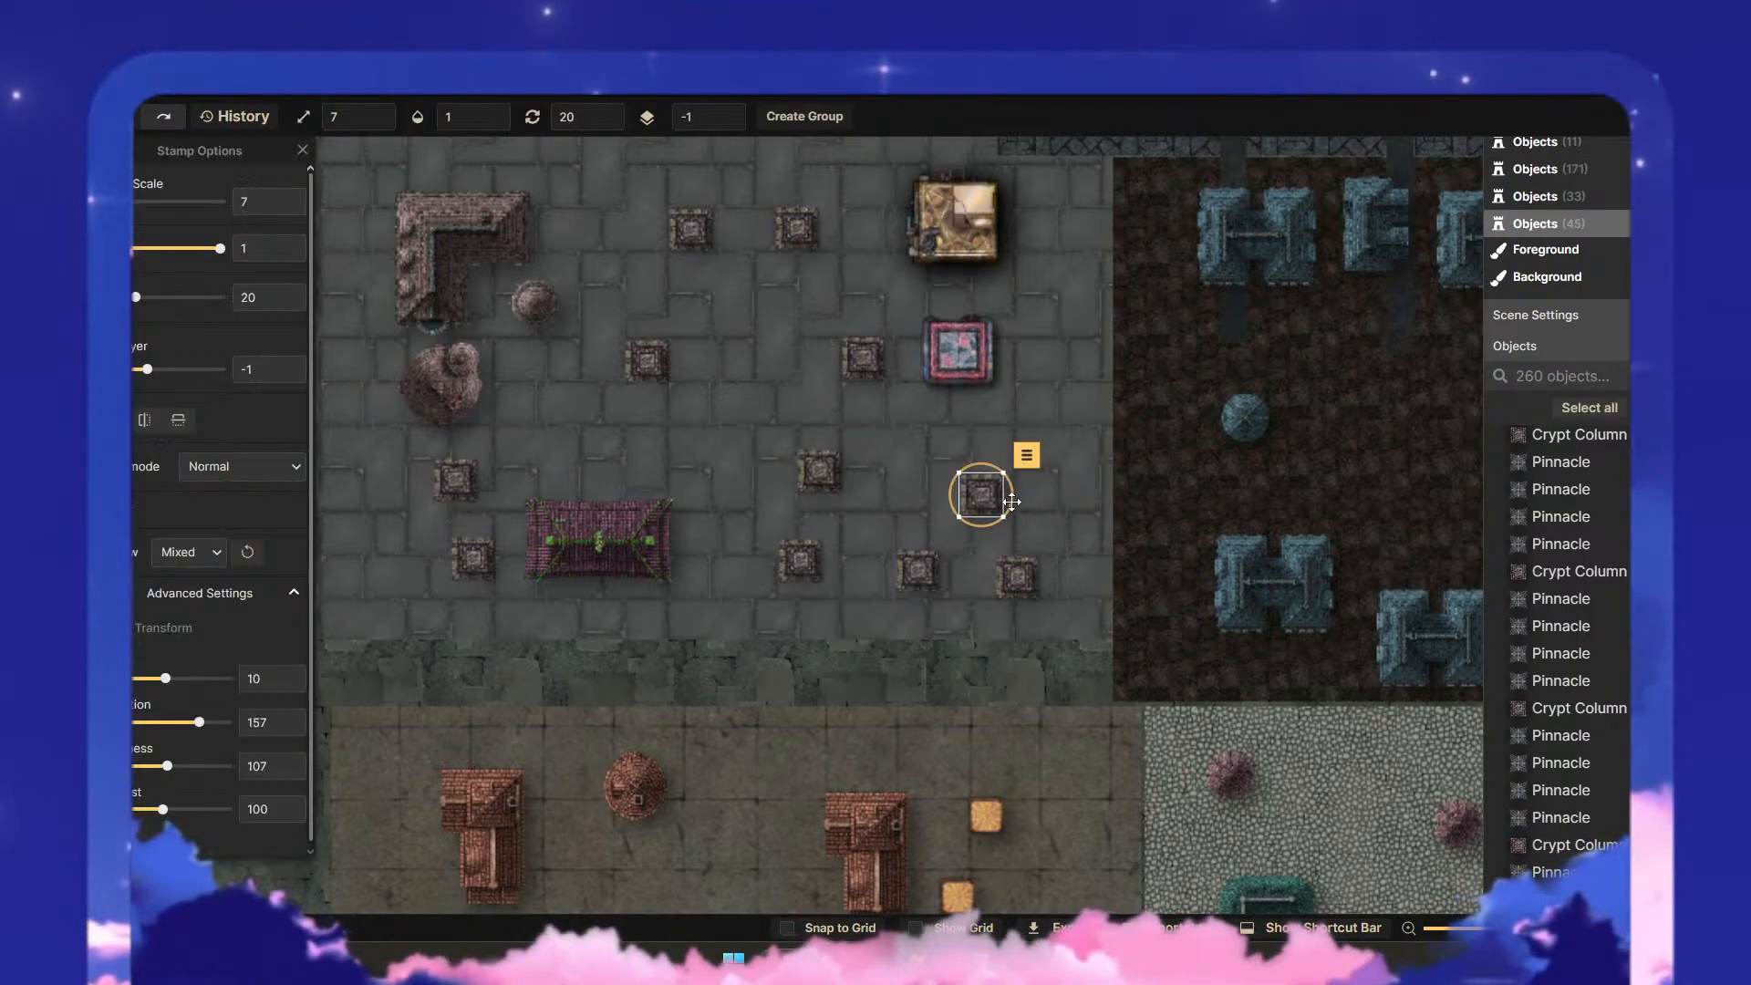
left_click_drag(989, 493, 1025, 470)
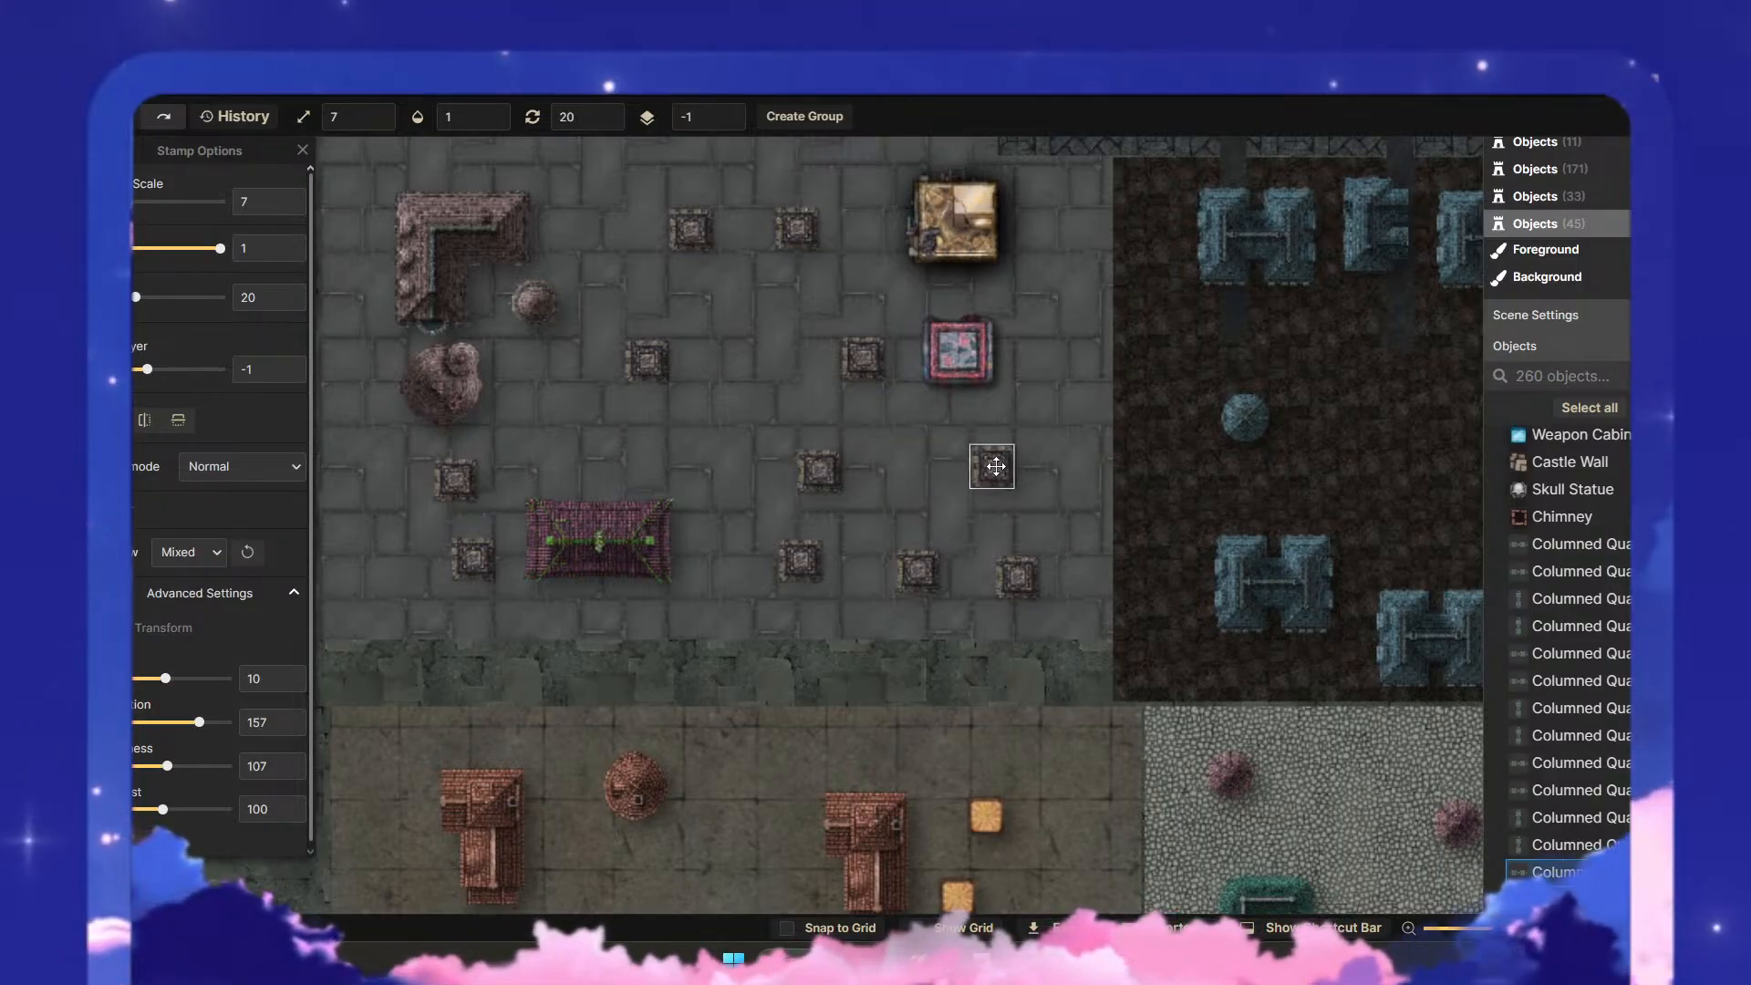
left_click(1069, 595)
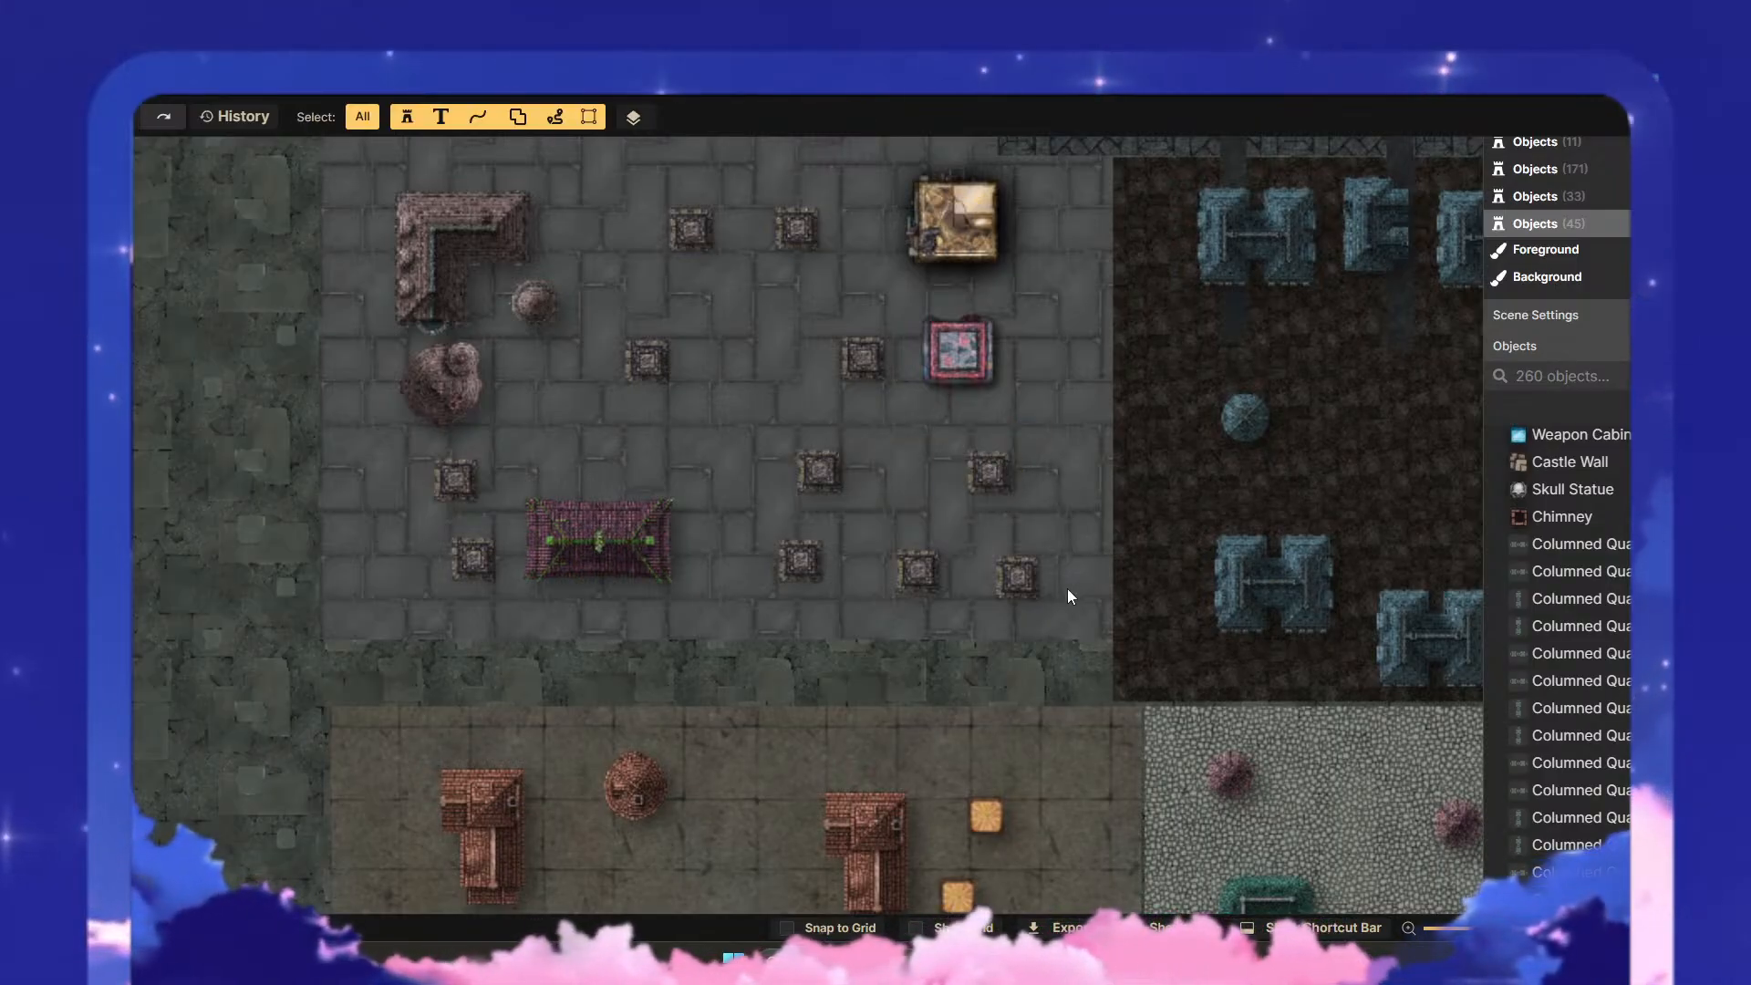
- Align and space out the three columned structures in the southern row, east of the magenta roof
left_click_drag(1014, 577, 1043, 580)
left_click(948, 584)
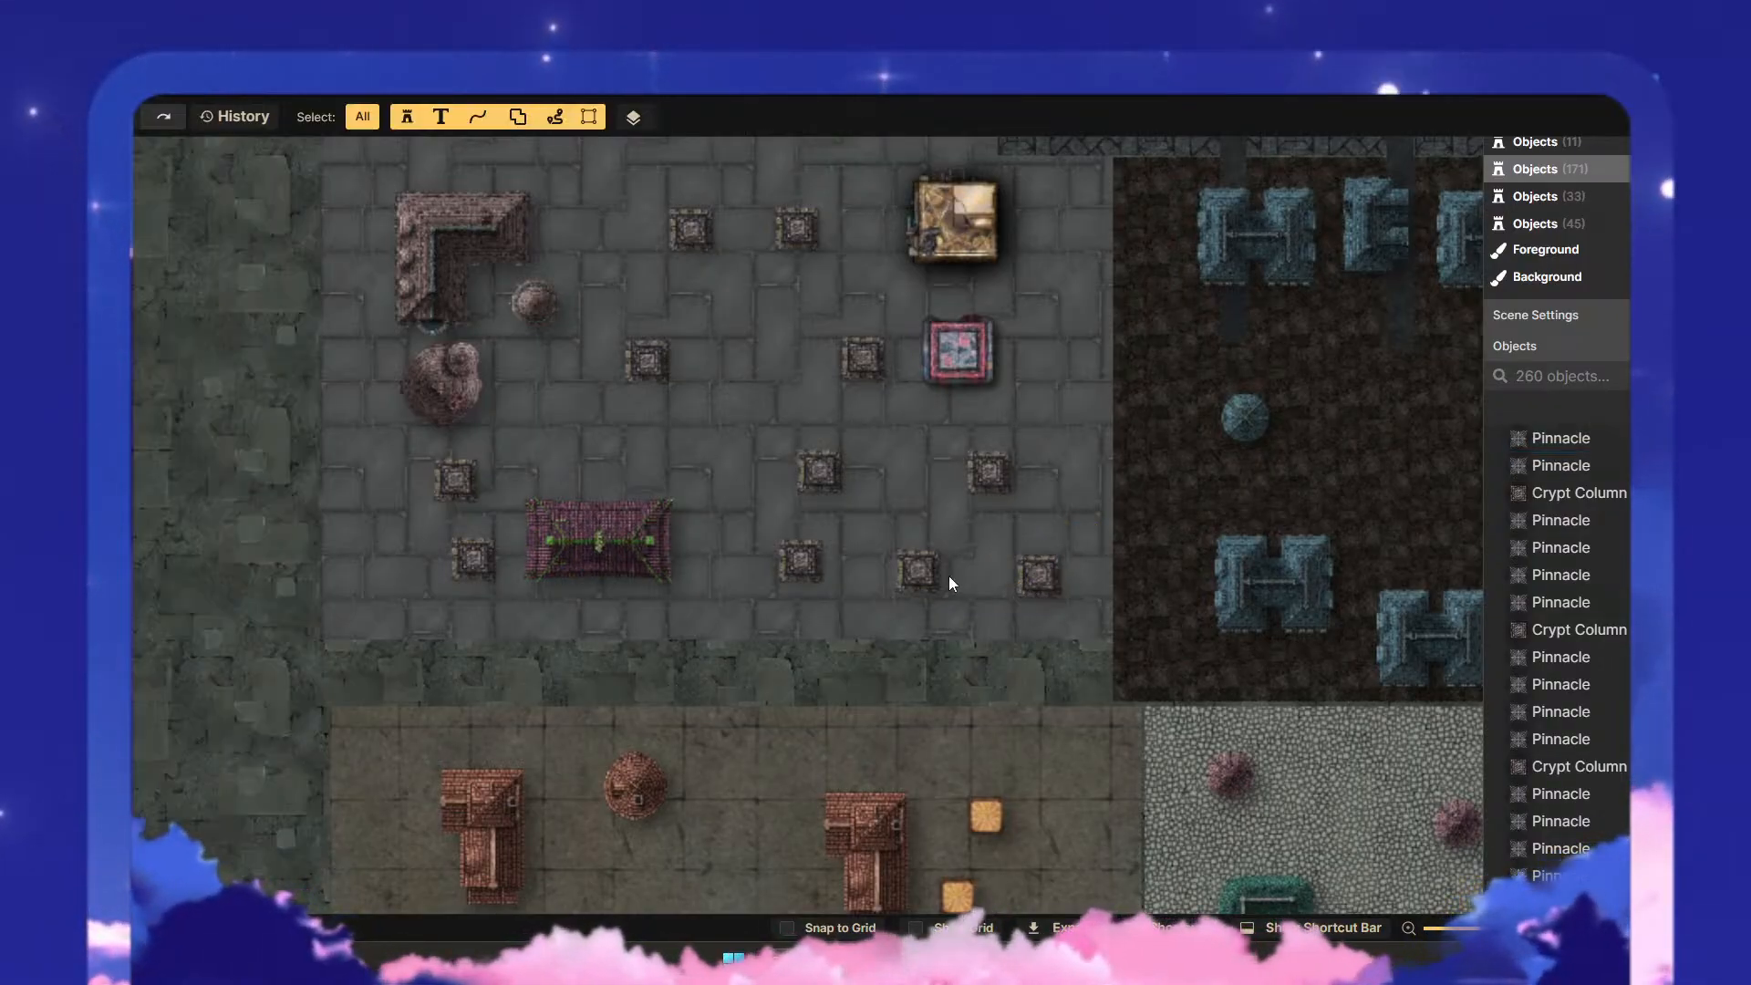
left_click(893, 561)
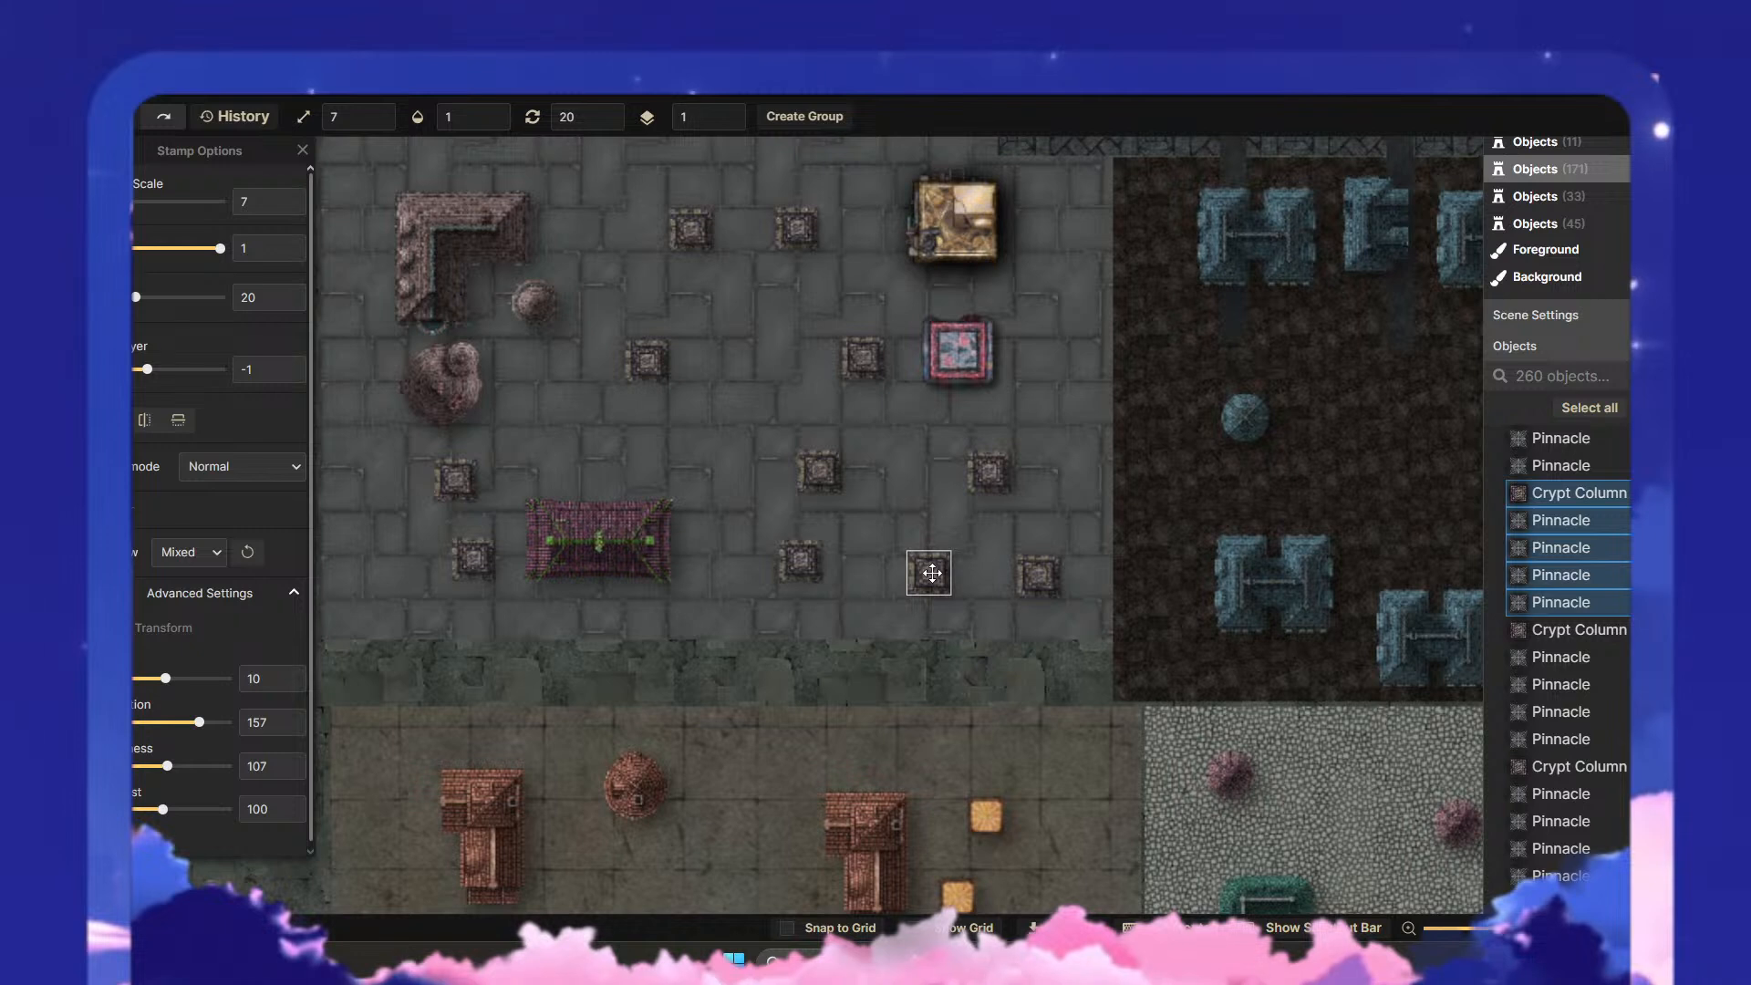
left_click(895, 577)
left_click(793, 558)
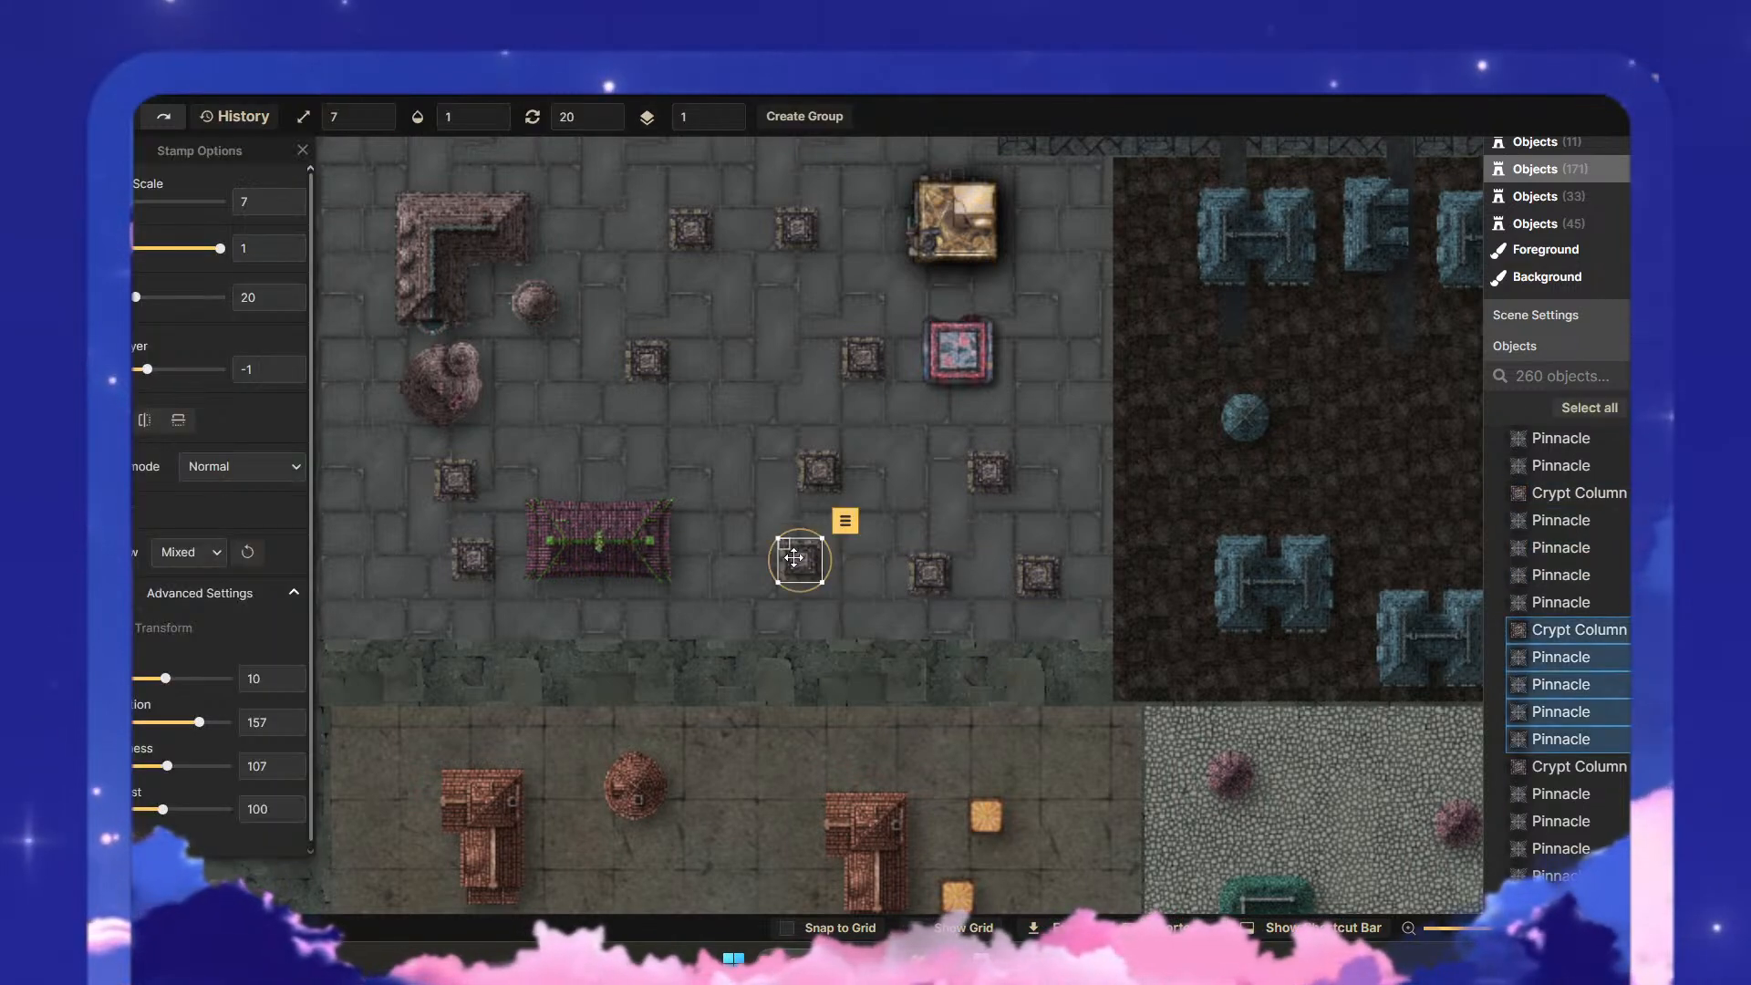
left_click_drag(793, 558, 793, 578)
left_click(855, 584)
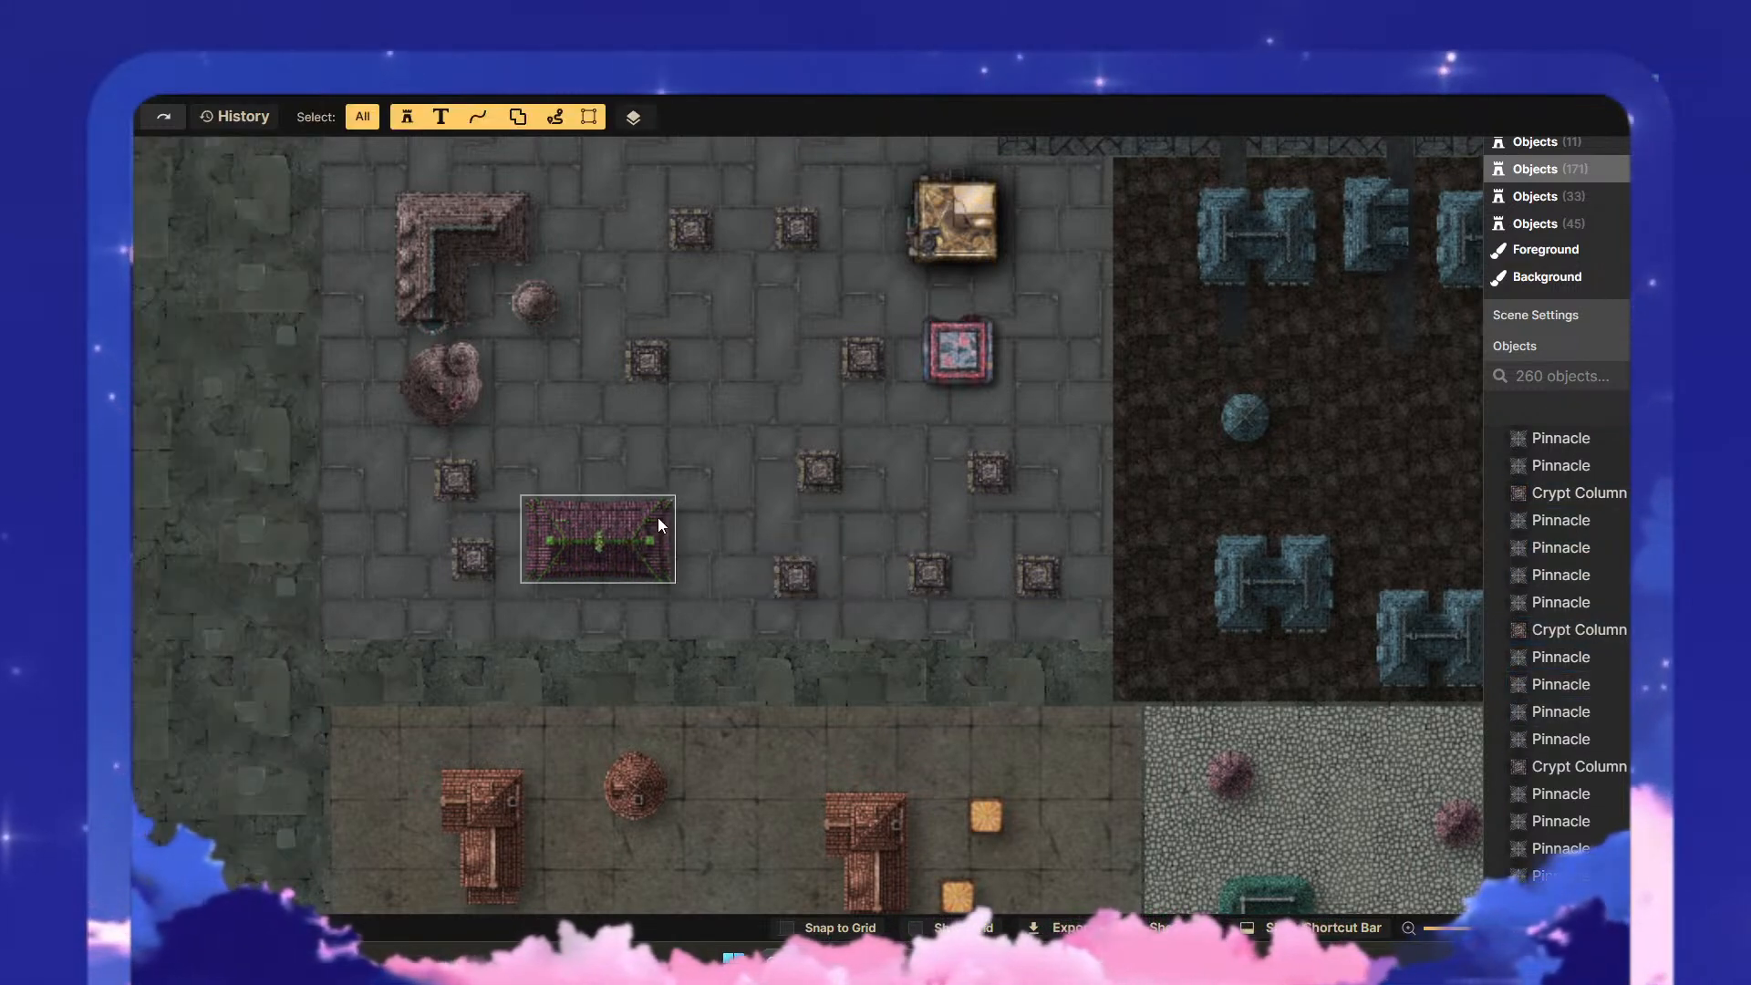
- Shift the magenta roof and the columned structure just west of it slightly south, in line with the southern row
left_click_drag(637, 555, 842, 631)
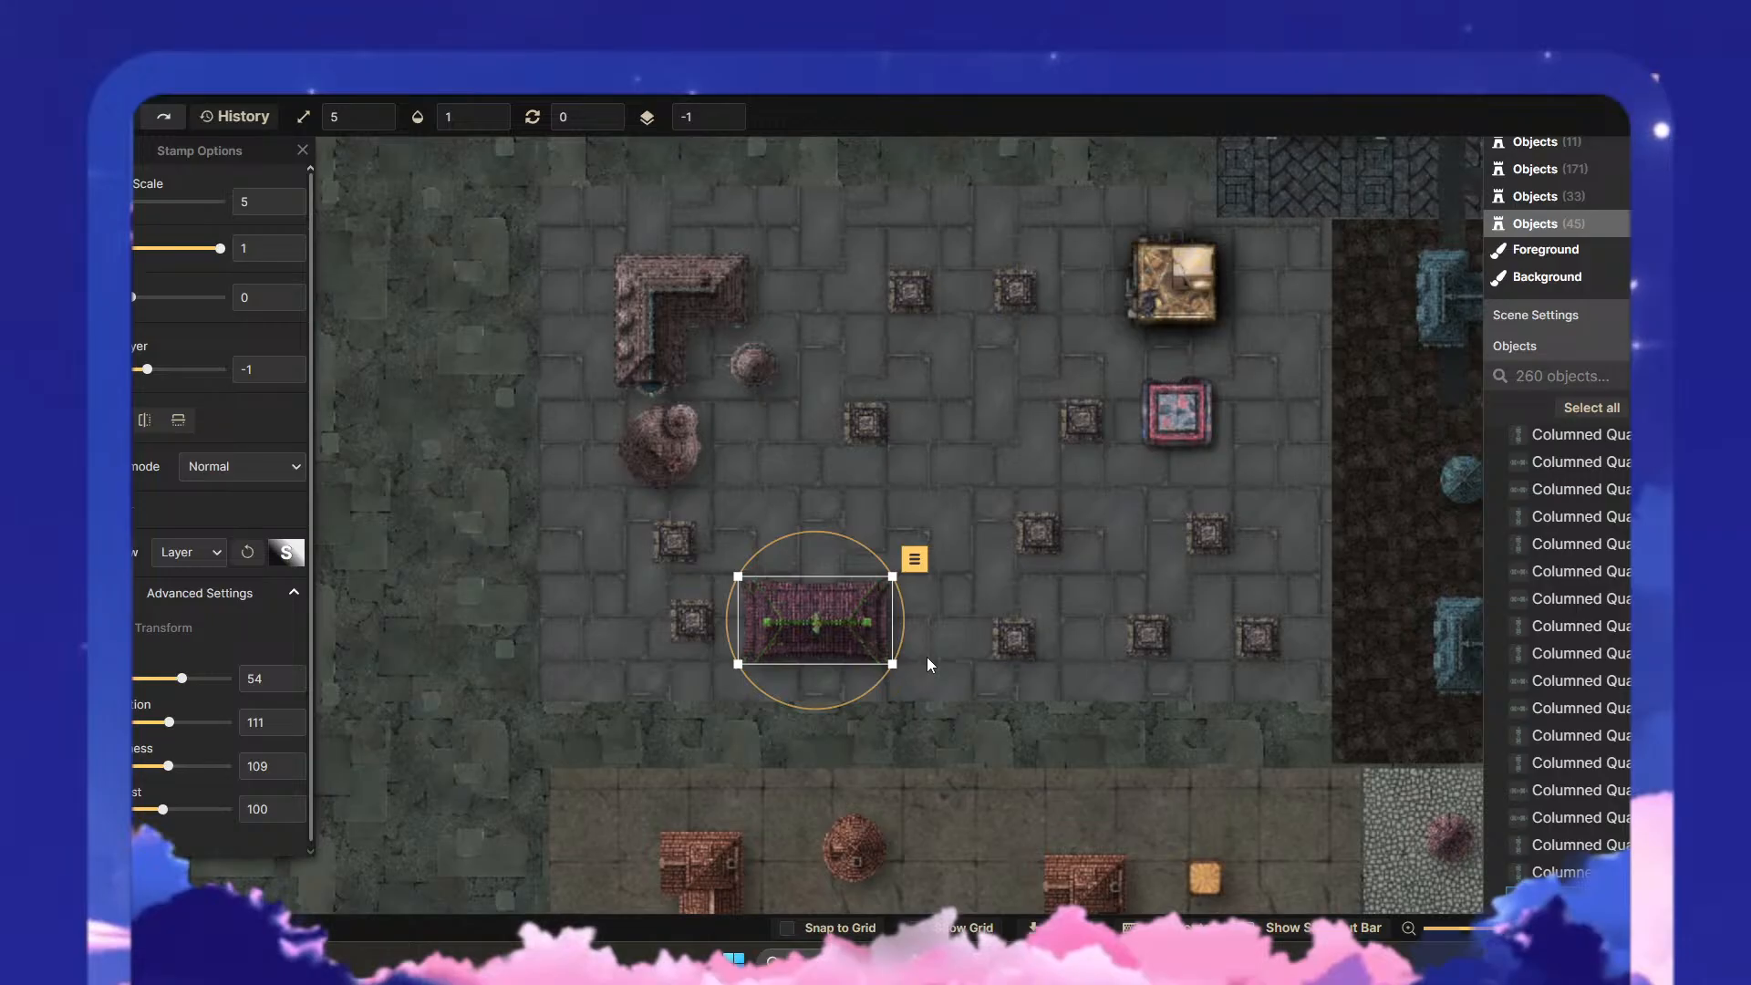
left_click(926, 658)
scroll(858, 621, "up", 2)
left_click(655, 622)
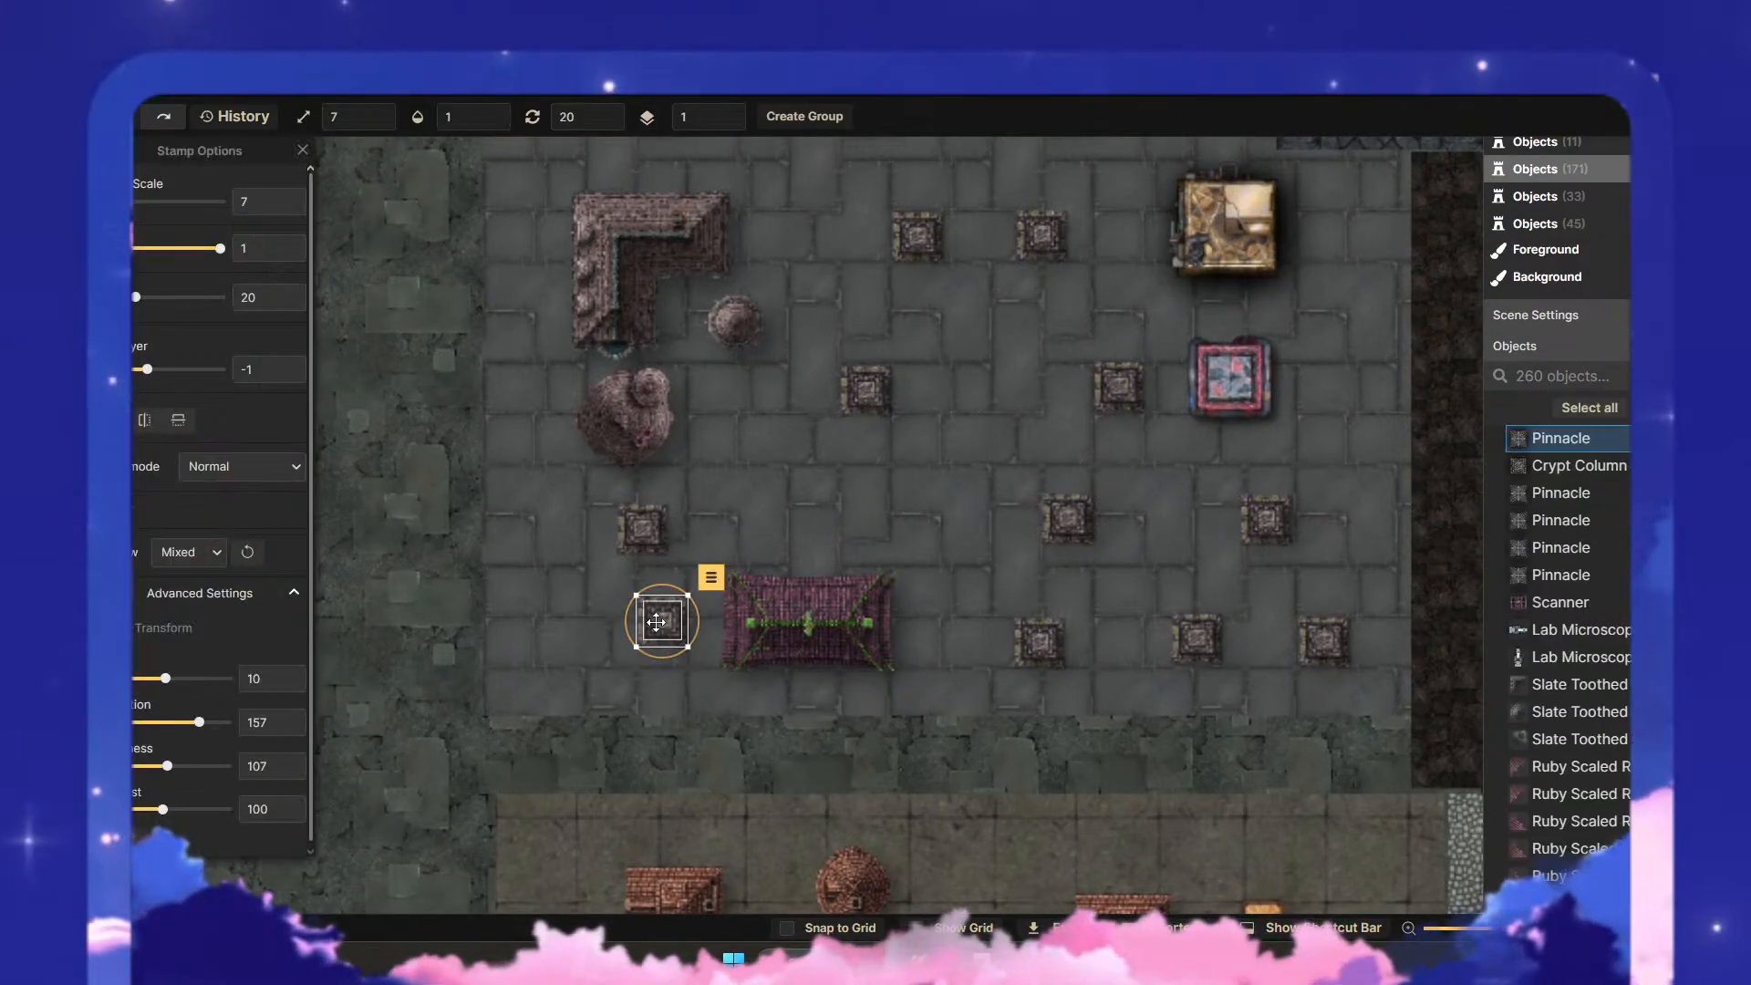
left_click_drag(661, 650, 666, 639)
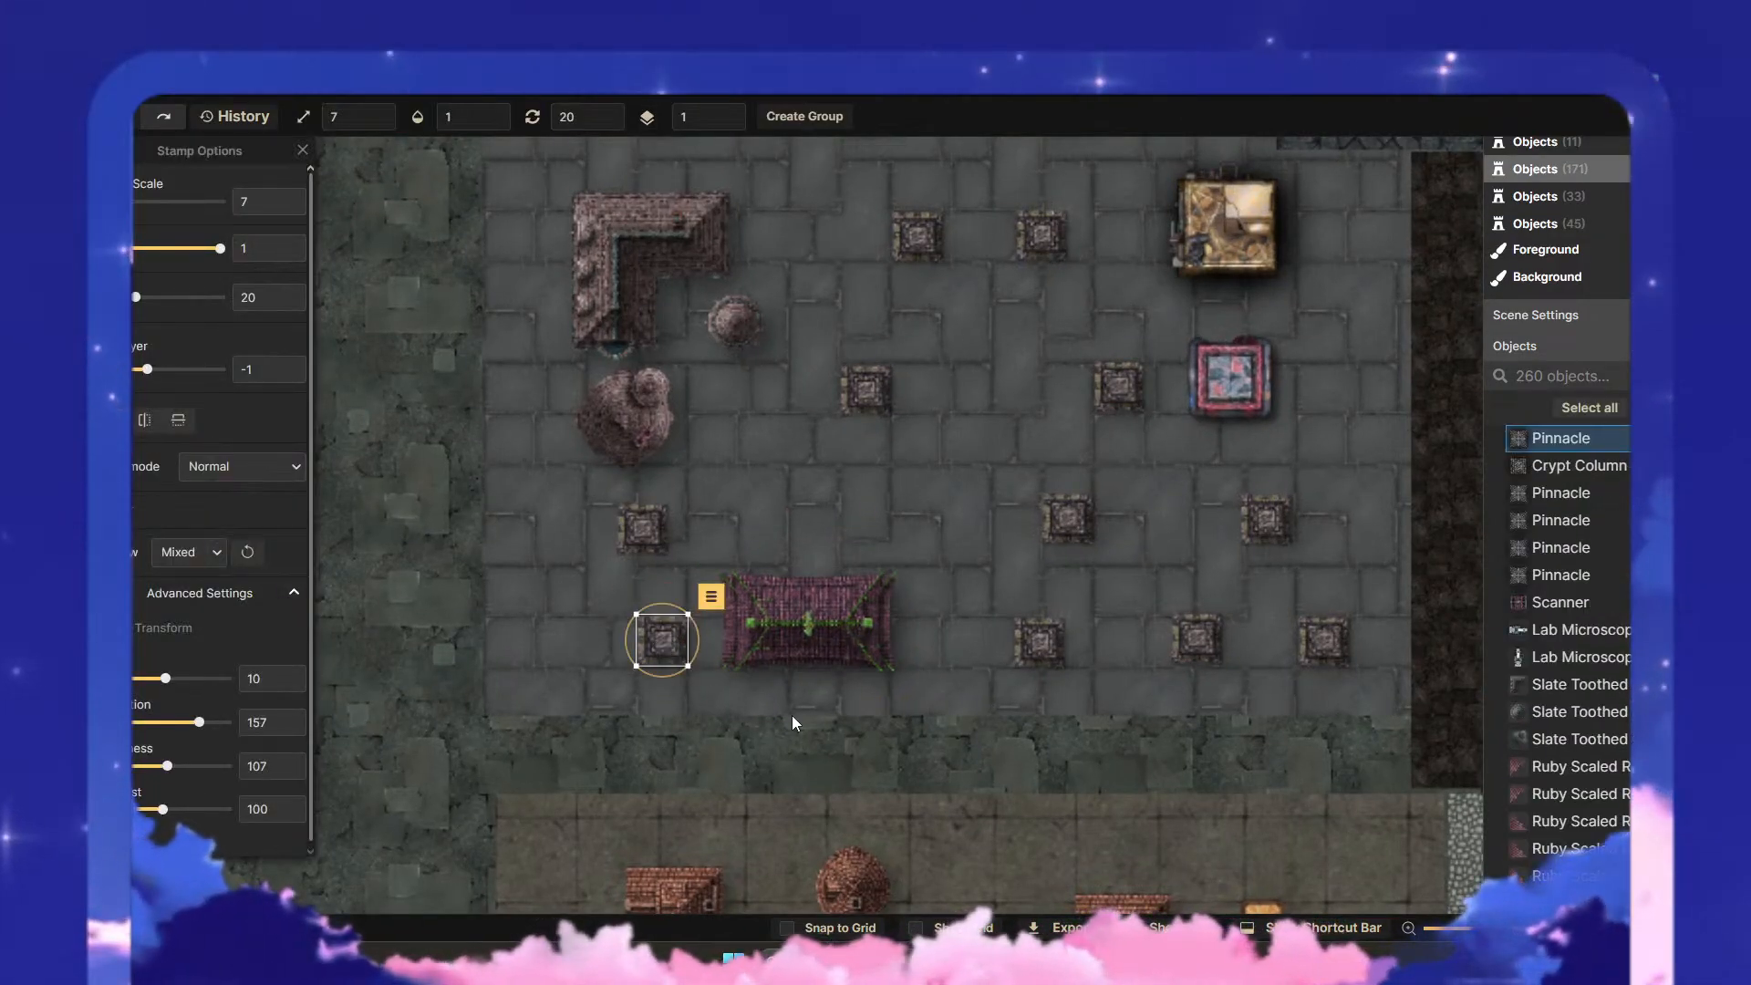
- Move the columned structure south of the round brown tower slightly west
left_click(675, 569)
mouse_move(623, 523)
left_mouse_down()
mouse_move(615, 508)
mouse_move(641, 526)
mouse_move(613, 588)
mouse_move(611, 529)
left_mouse_up()
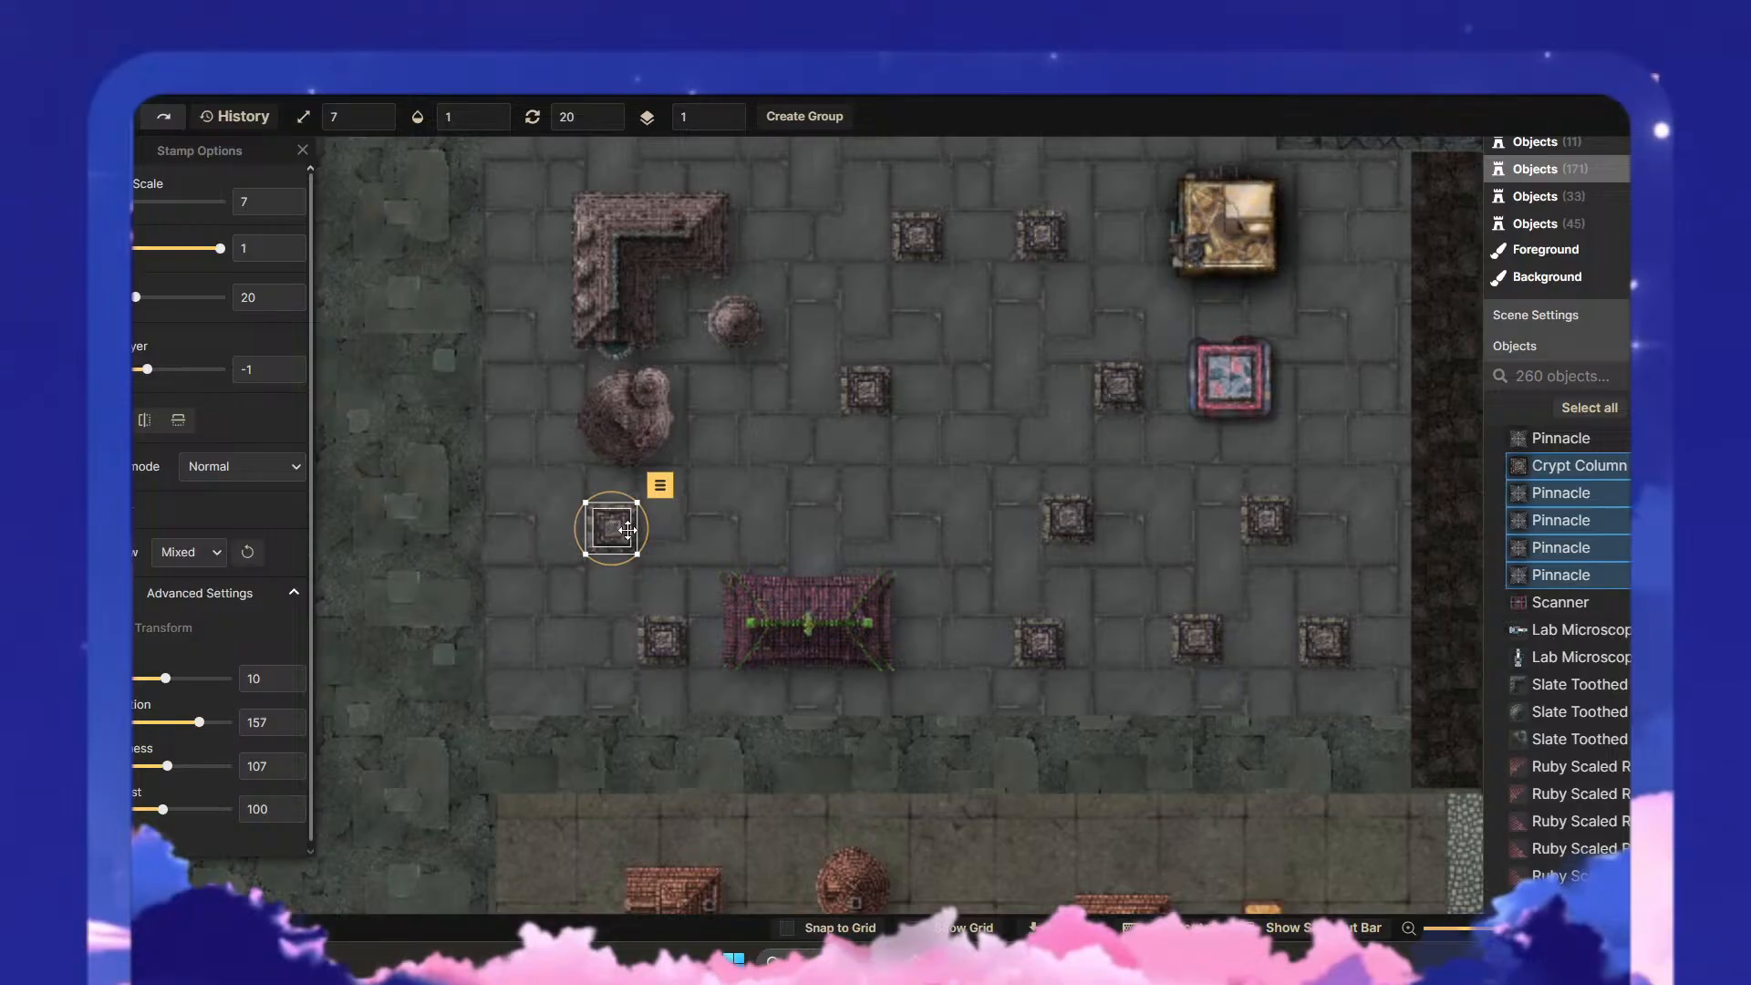
left_click(890, 529)
- Move the small round dome slightly southeast, away from the L-shaped roof
scroll(1044, 527, "down", 2)
left_click_drag(1009, 491, 838, 592)
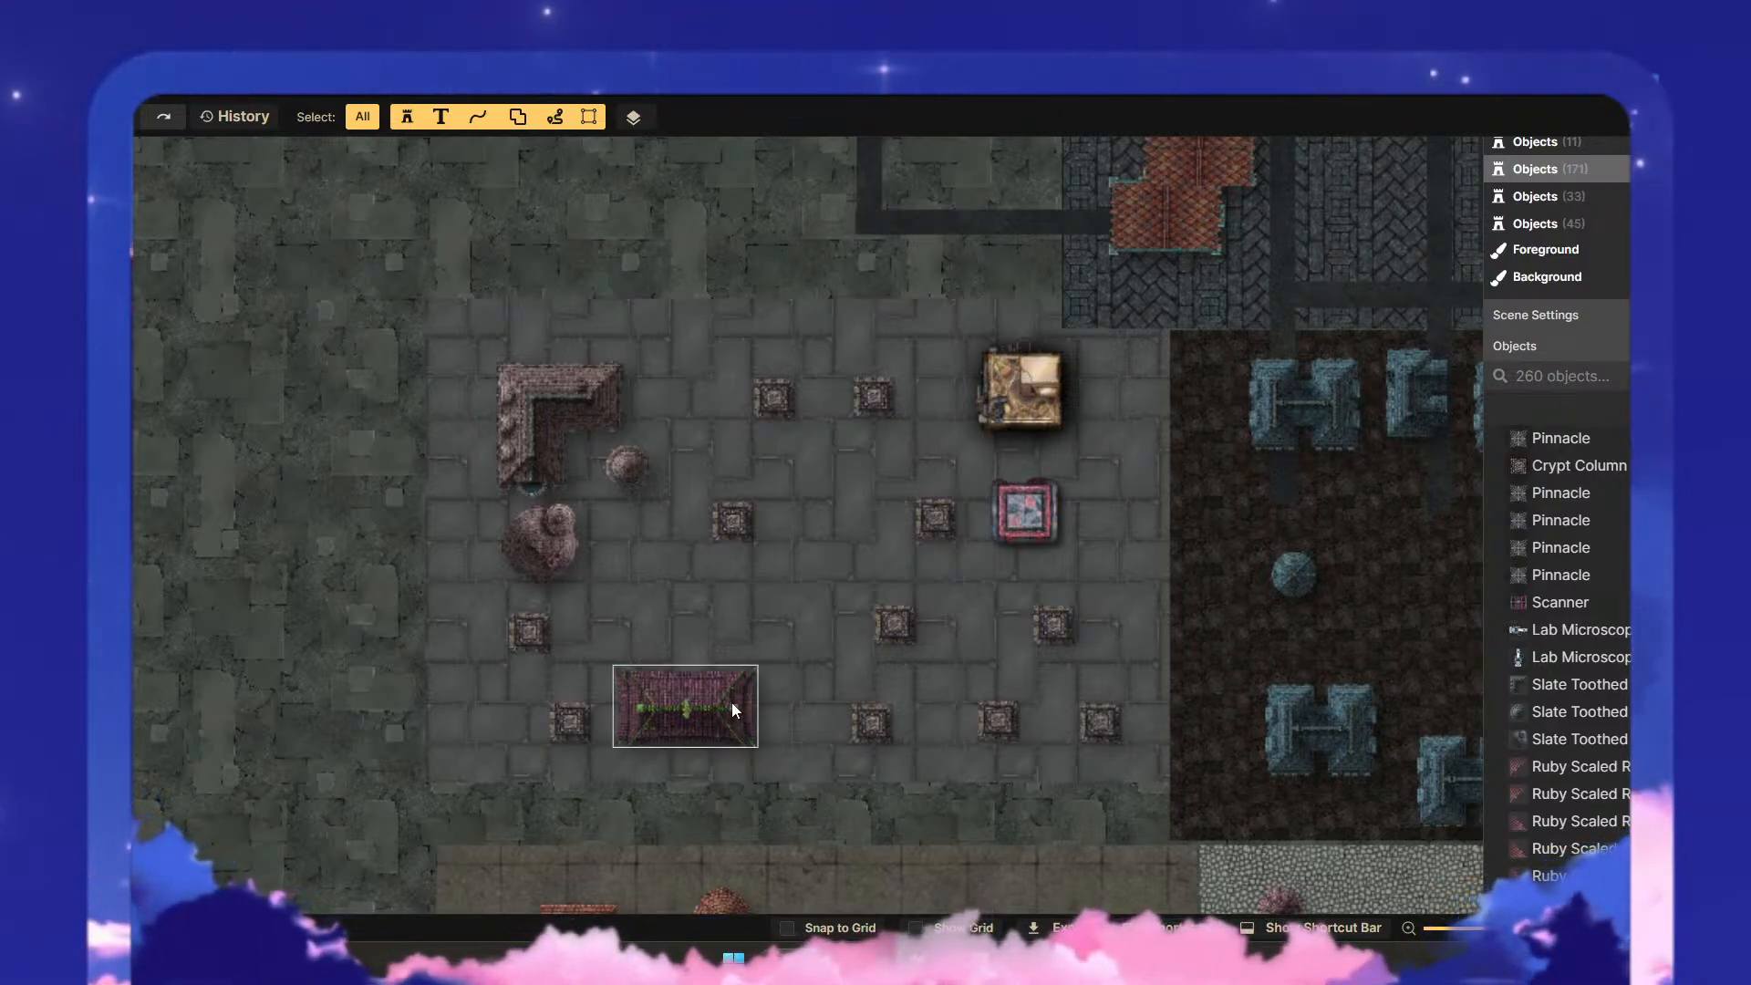
left_click(567, 423)
left_click(568, 428)
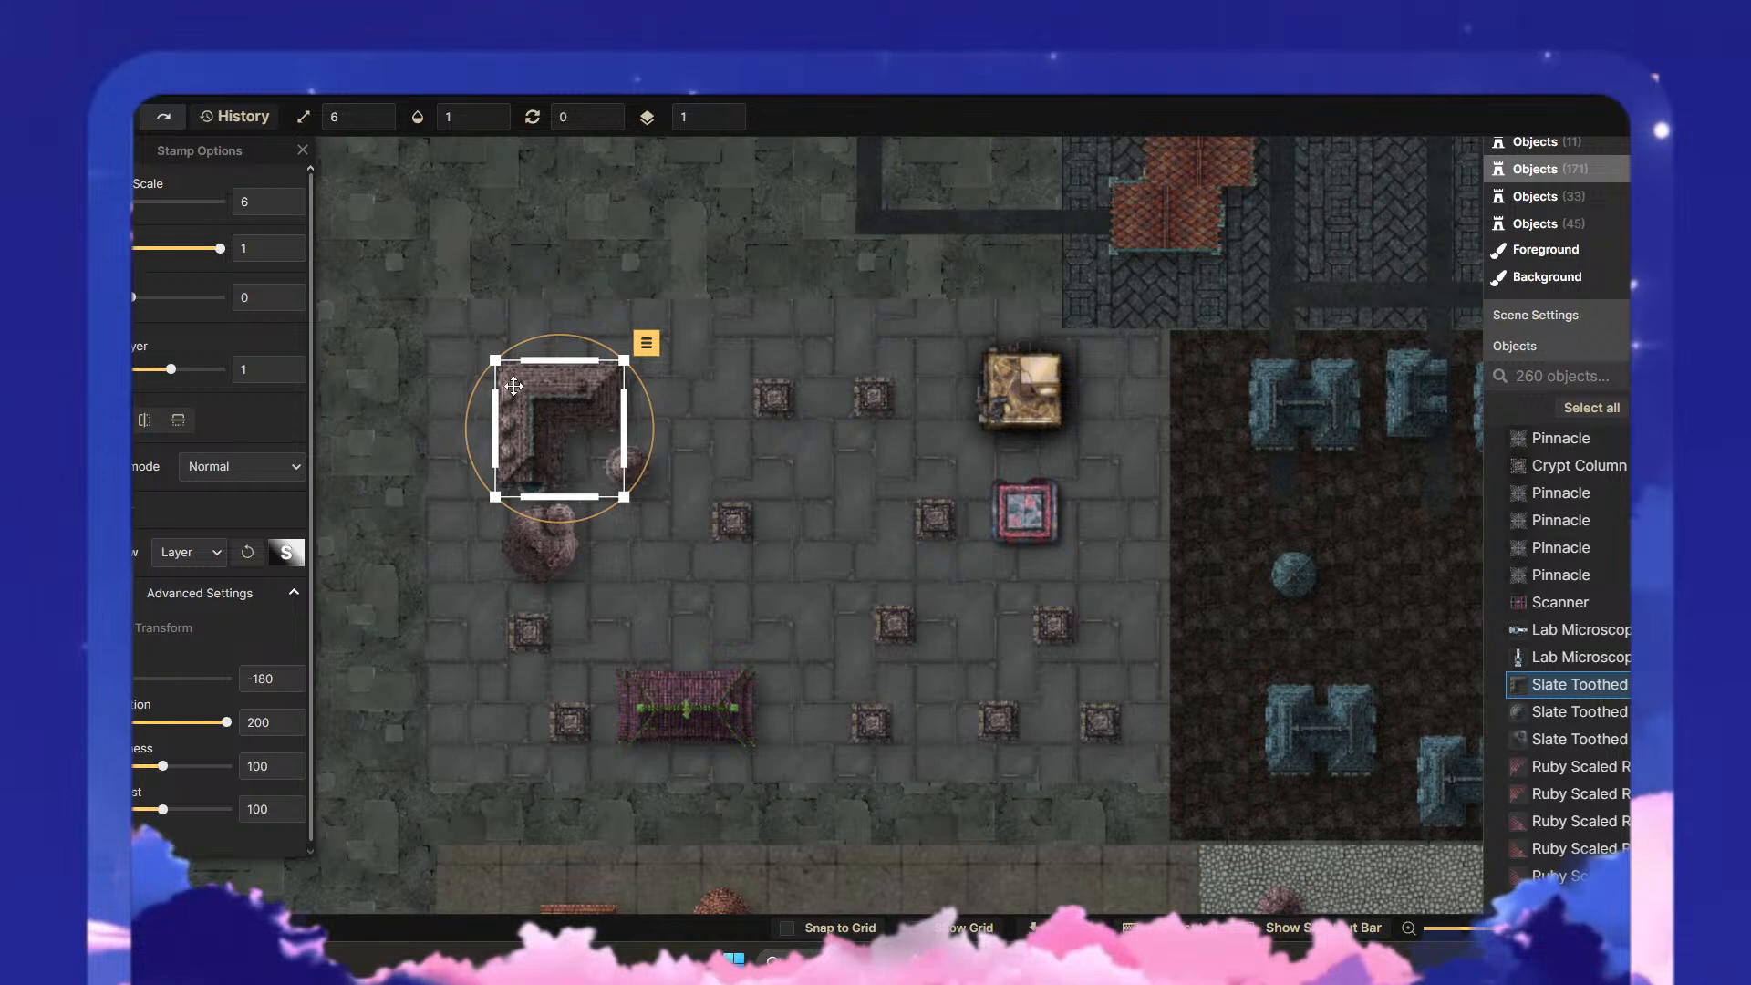
left_click(717, 467)
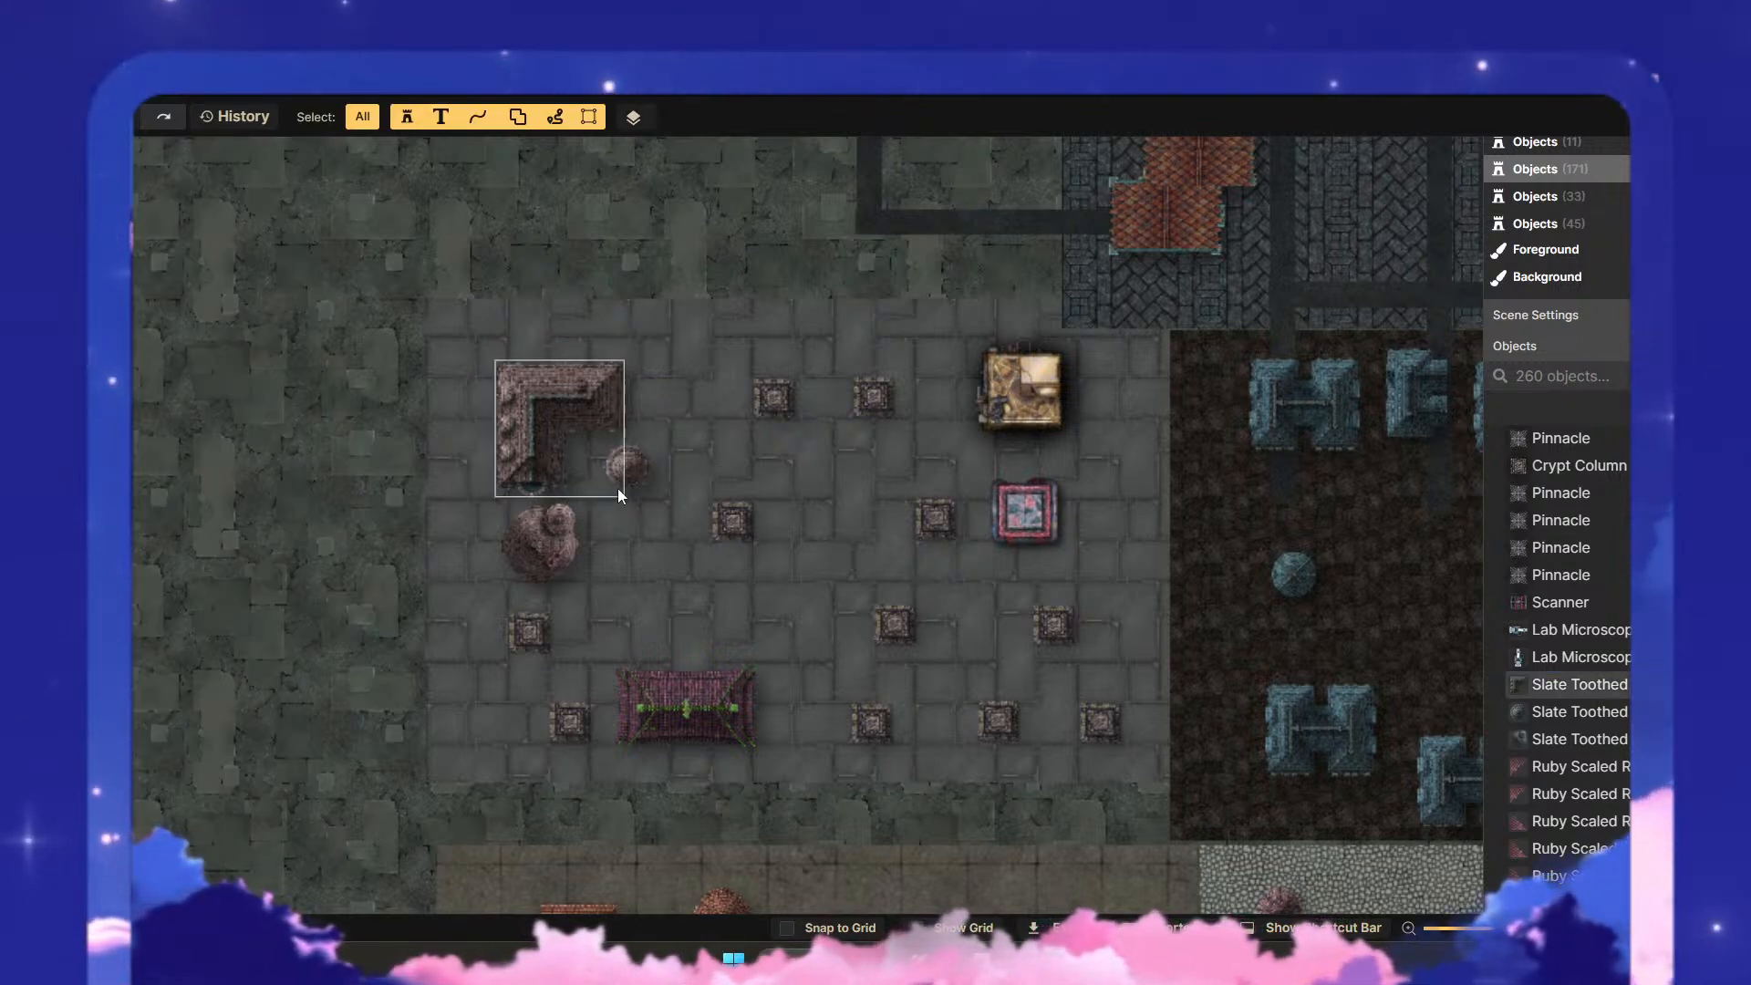
left_click_drag(634, 484, 655, 480)
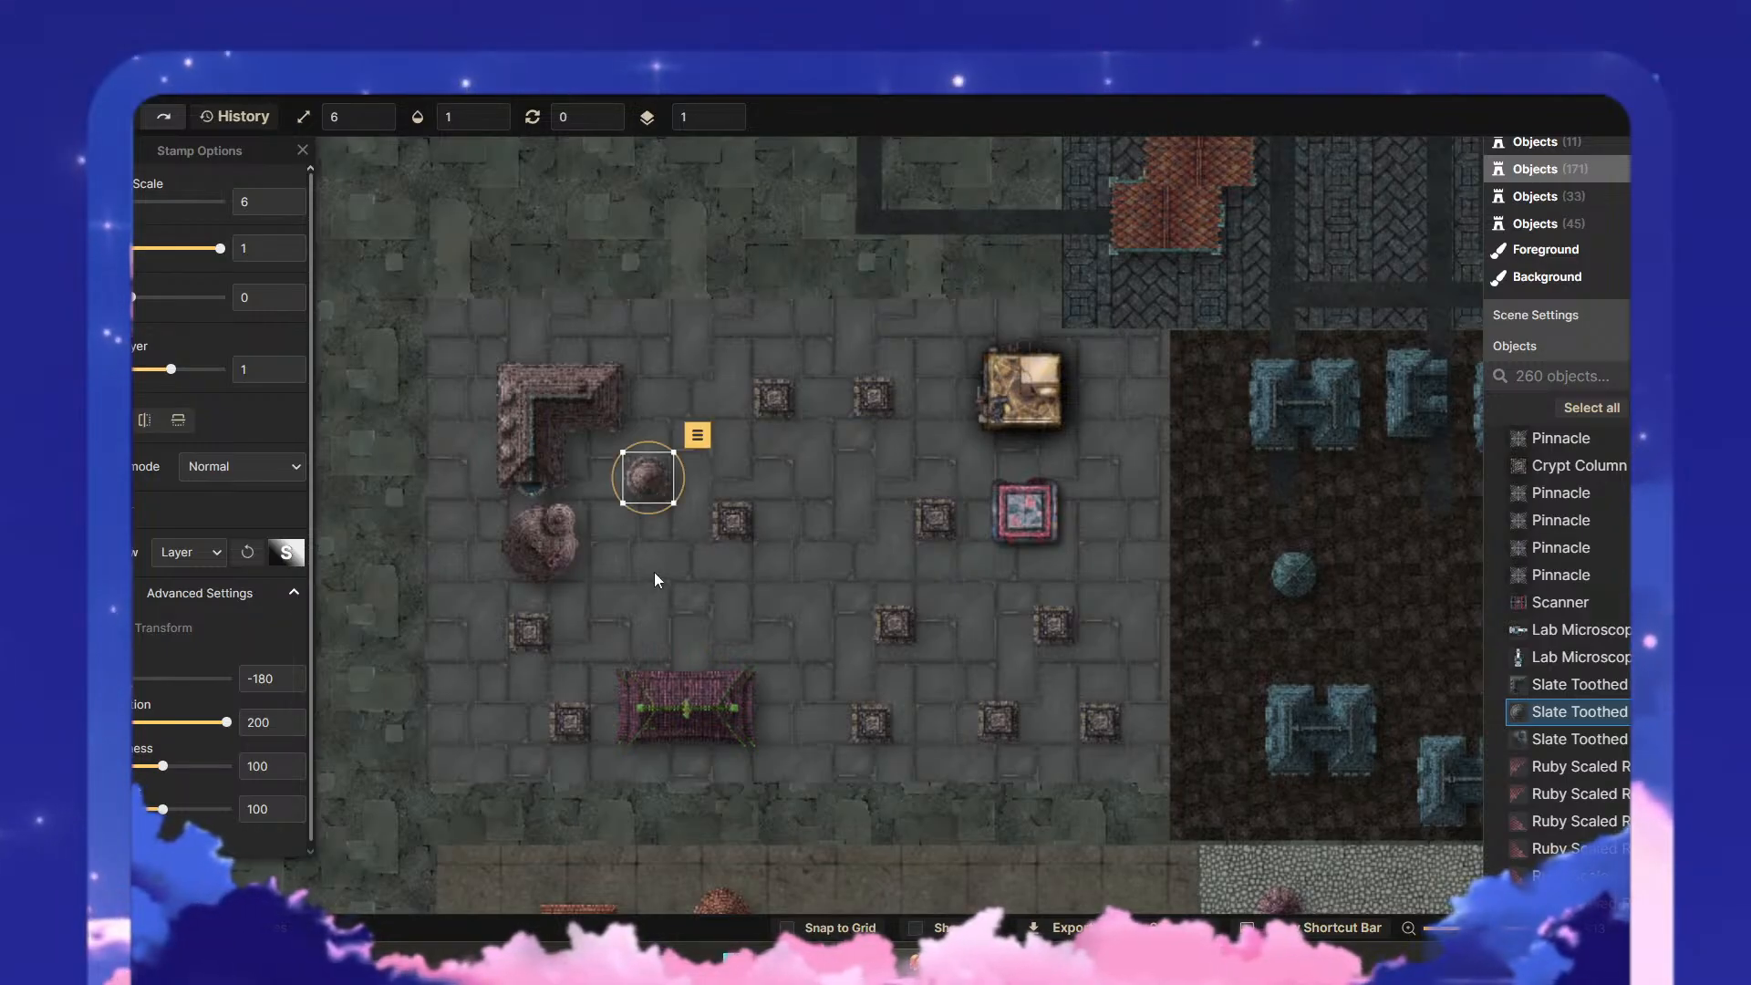
left_click(657, 579)
- Copy the small round dome and place the duplicate at the northeast end of the L-shaped roof
left_click(657, 482)
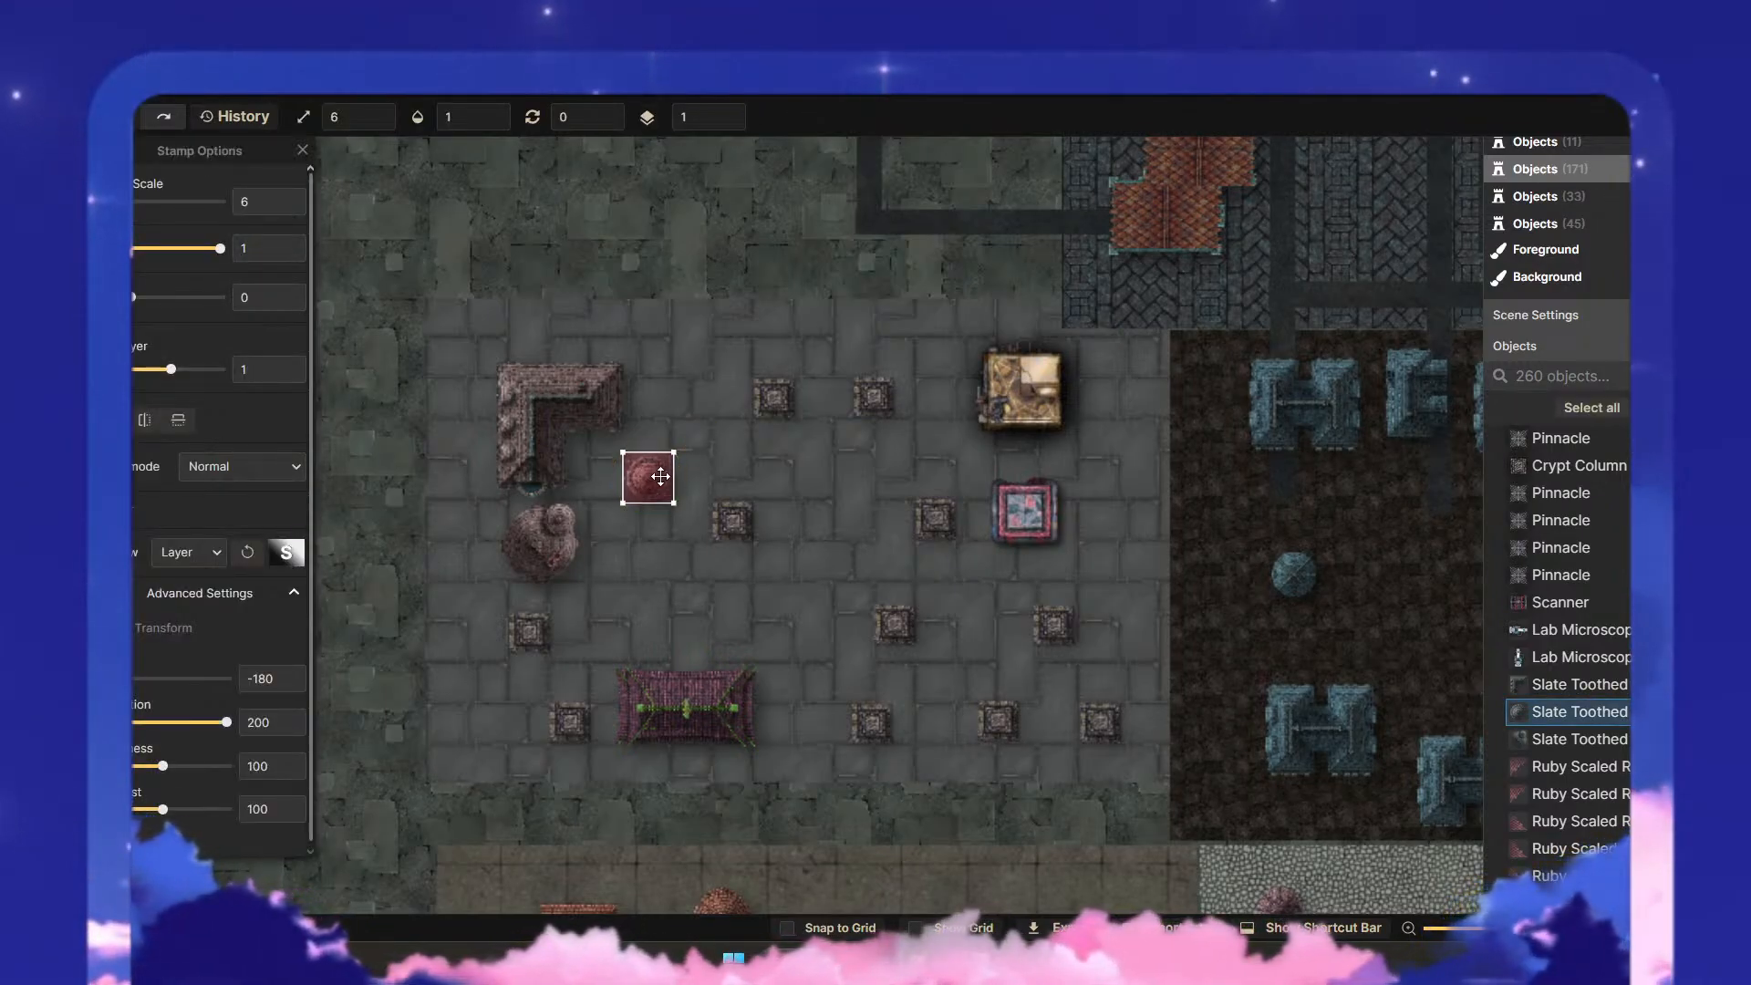
key("ctrl+c")
left_click(658, 534)
key("ctrl+v")
left_click_drag(645, 549, 641, 402)
left_click(697, 464)
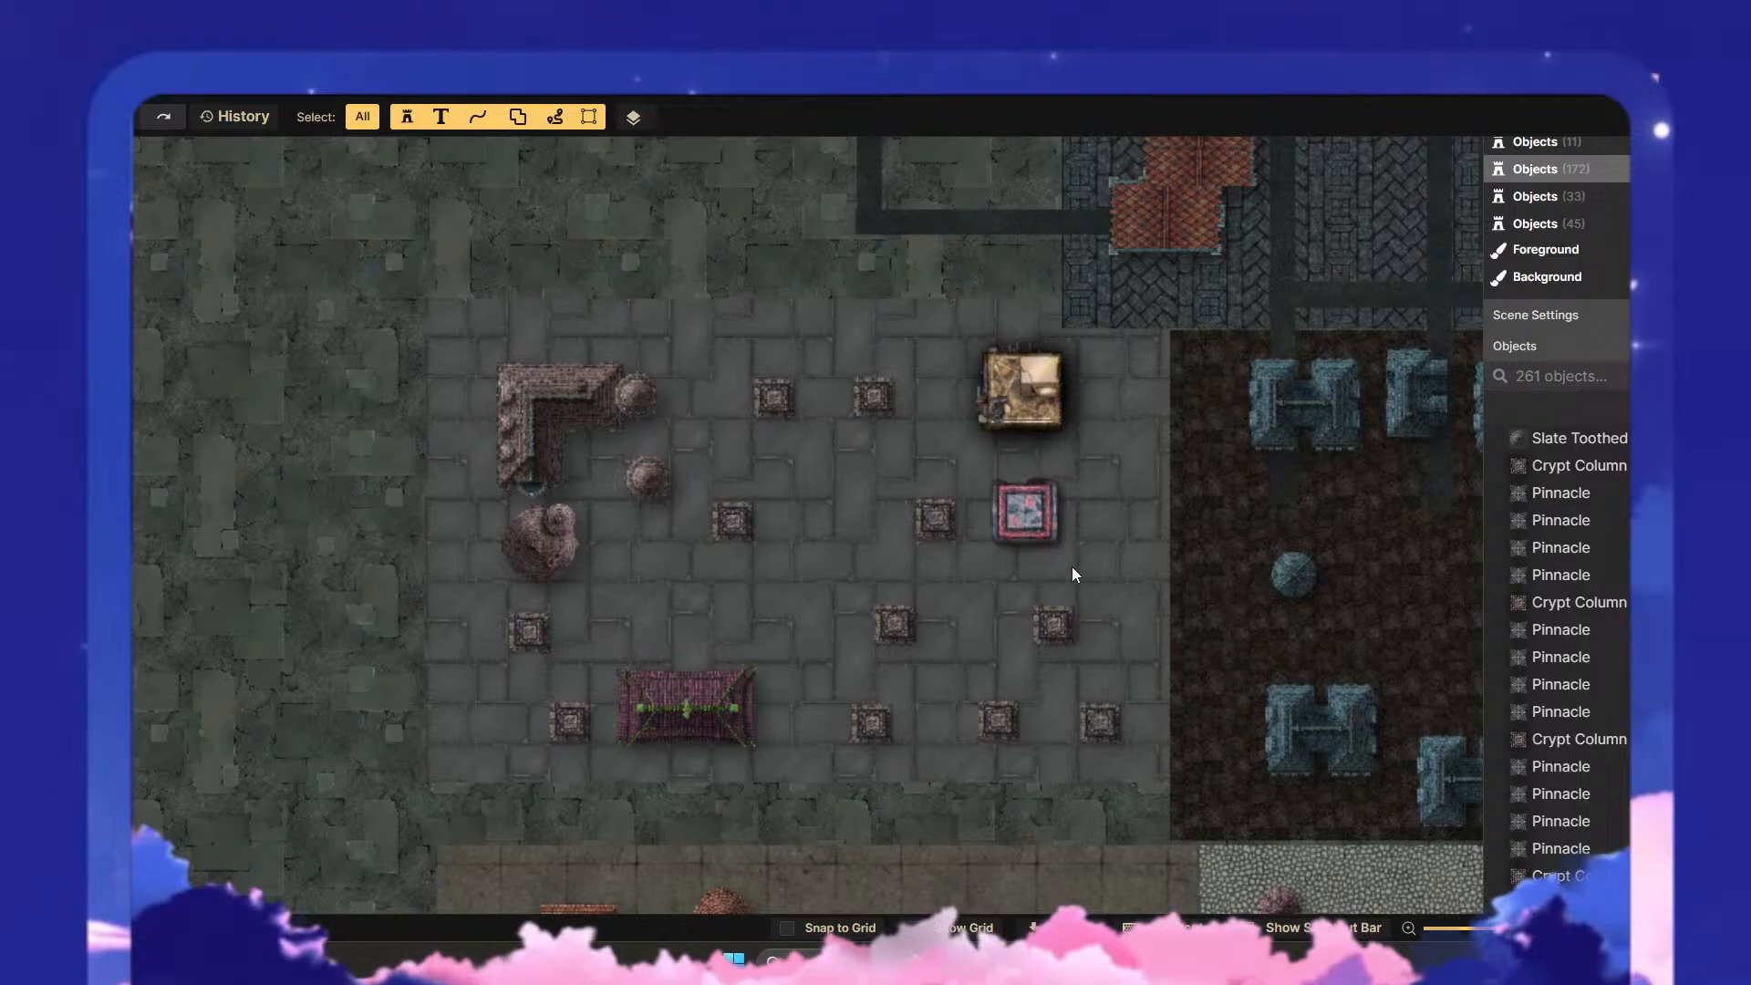
- Move the eastern columned structure southwest so it sits directly north of the middle one in the southern row
left_click_drag(1009, 496, 881, 534)
left_click(1127, 540)
left_click(850, 599)
left_click_drag(848, 603, 766, 651)
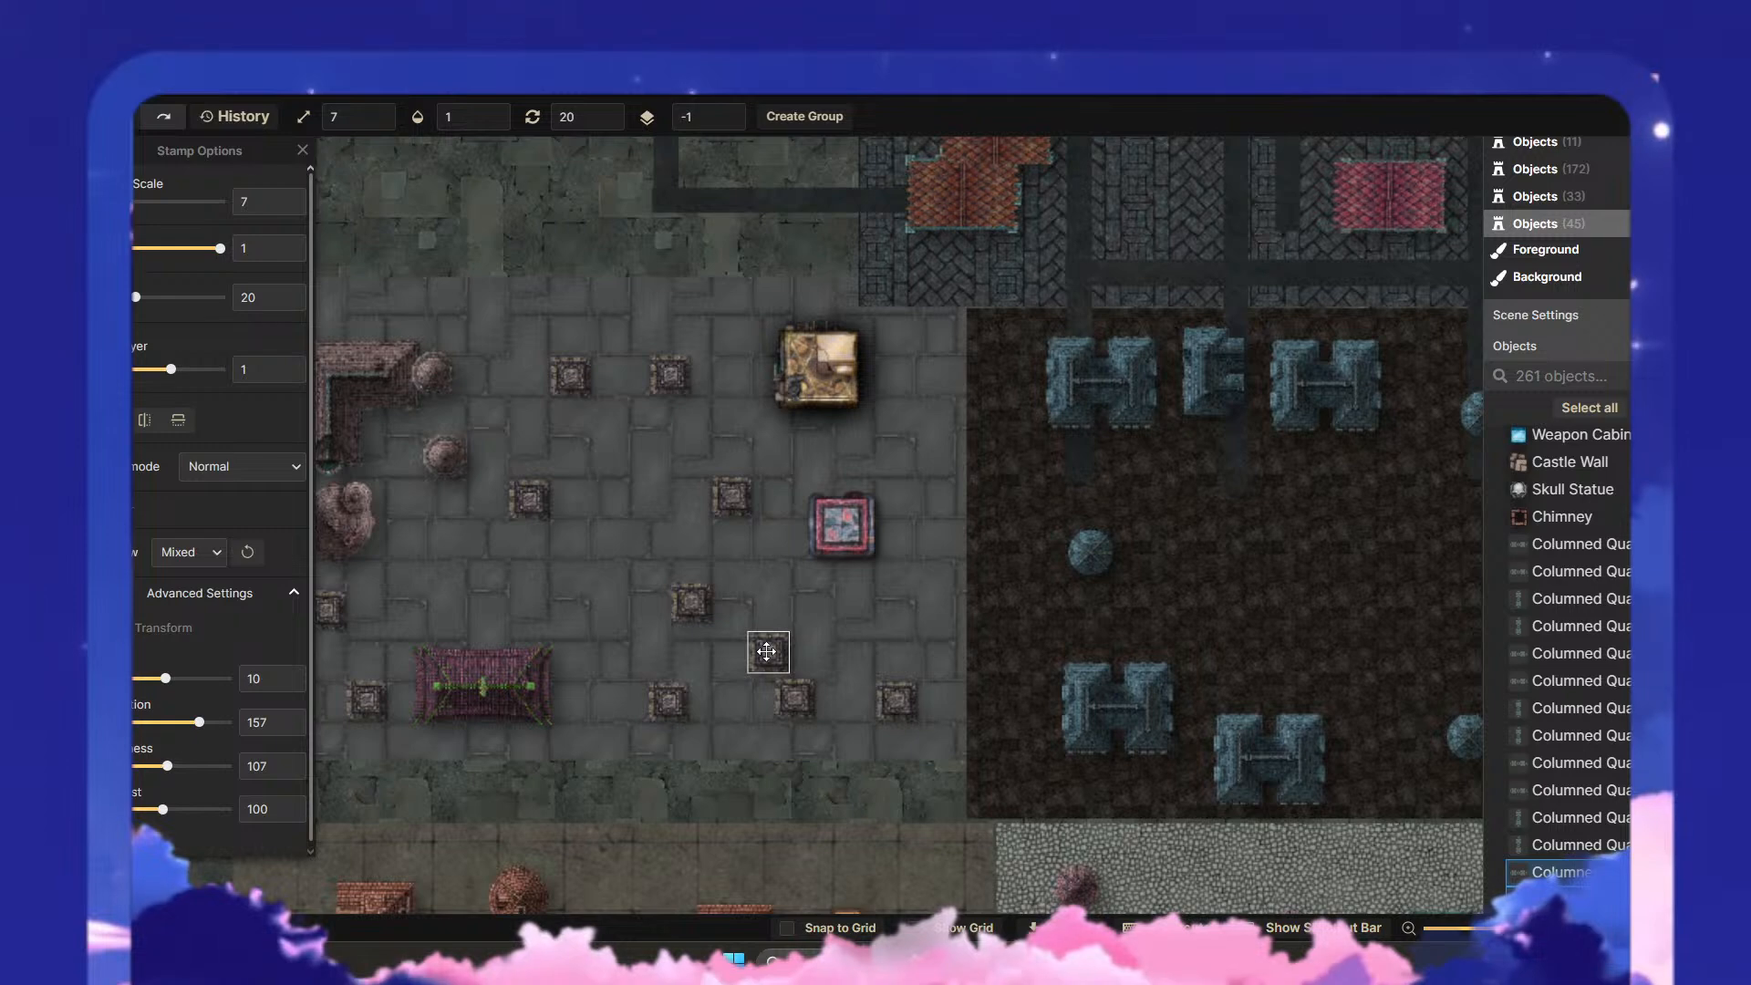
left_click(879, 612)
- Move the red-framed building south and shift the golden building with all its pieces toward the plaza's northeast corner
left_click(842, 526)
left_click_drag(843, 526, 859, 574)
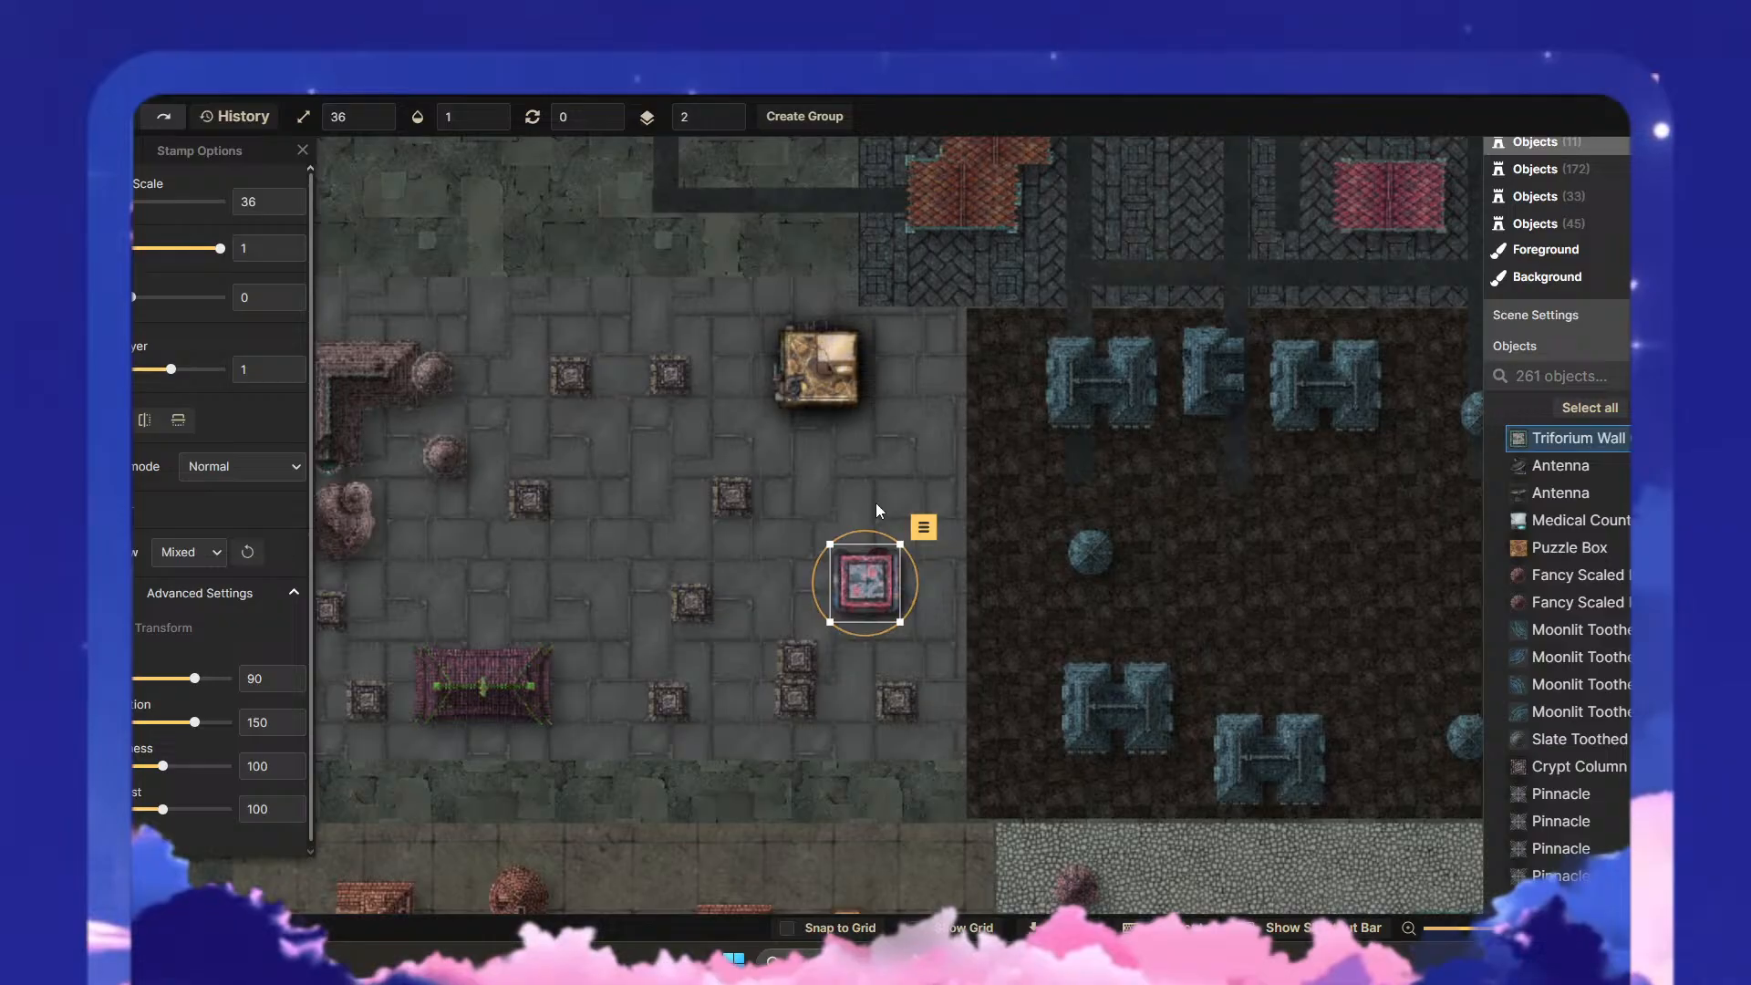
left_click_drag(883, 407, 755, 284)
left_click_drag(806, 363, 846, 340)
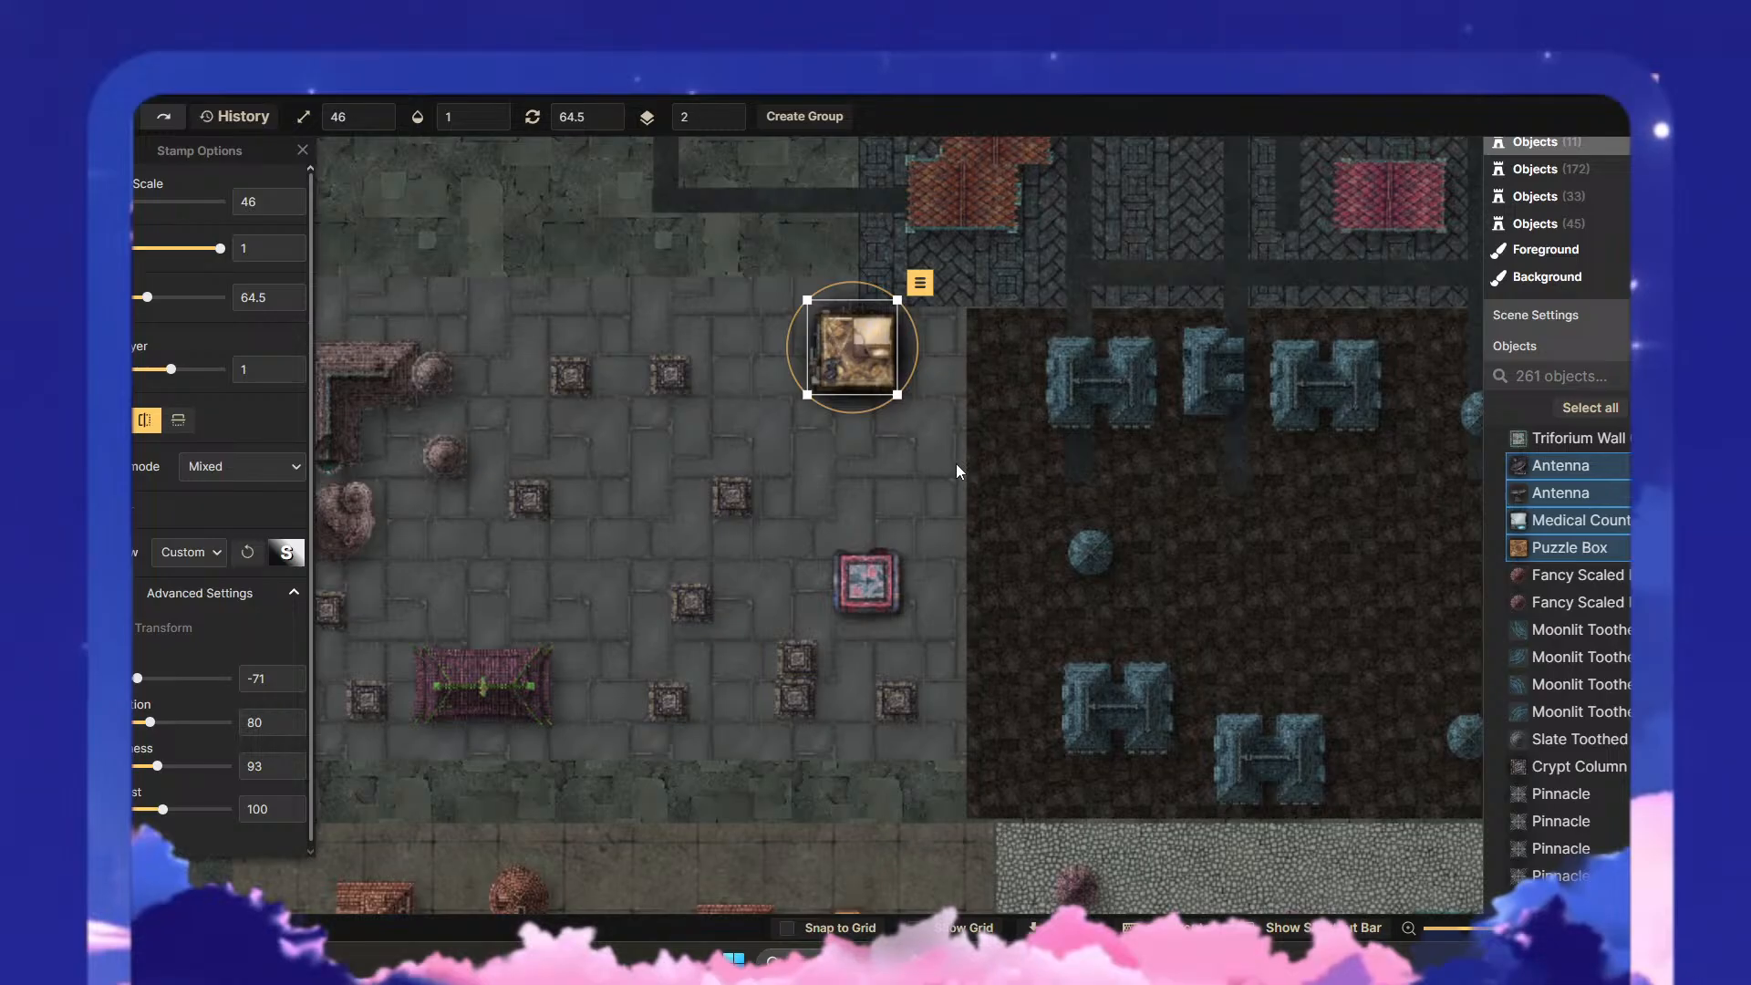
key("Escape")
scroll(937, 468, "down", 2)
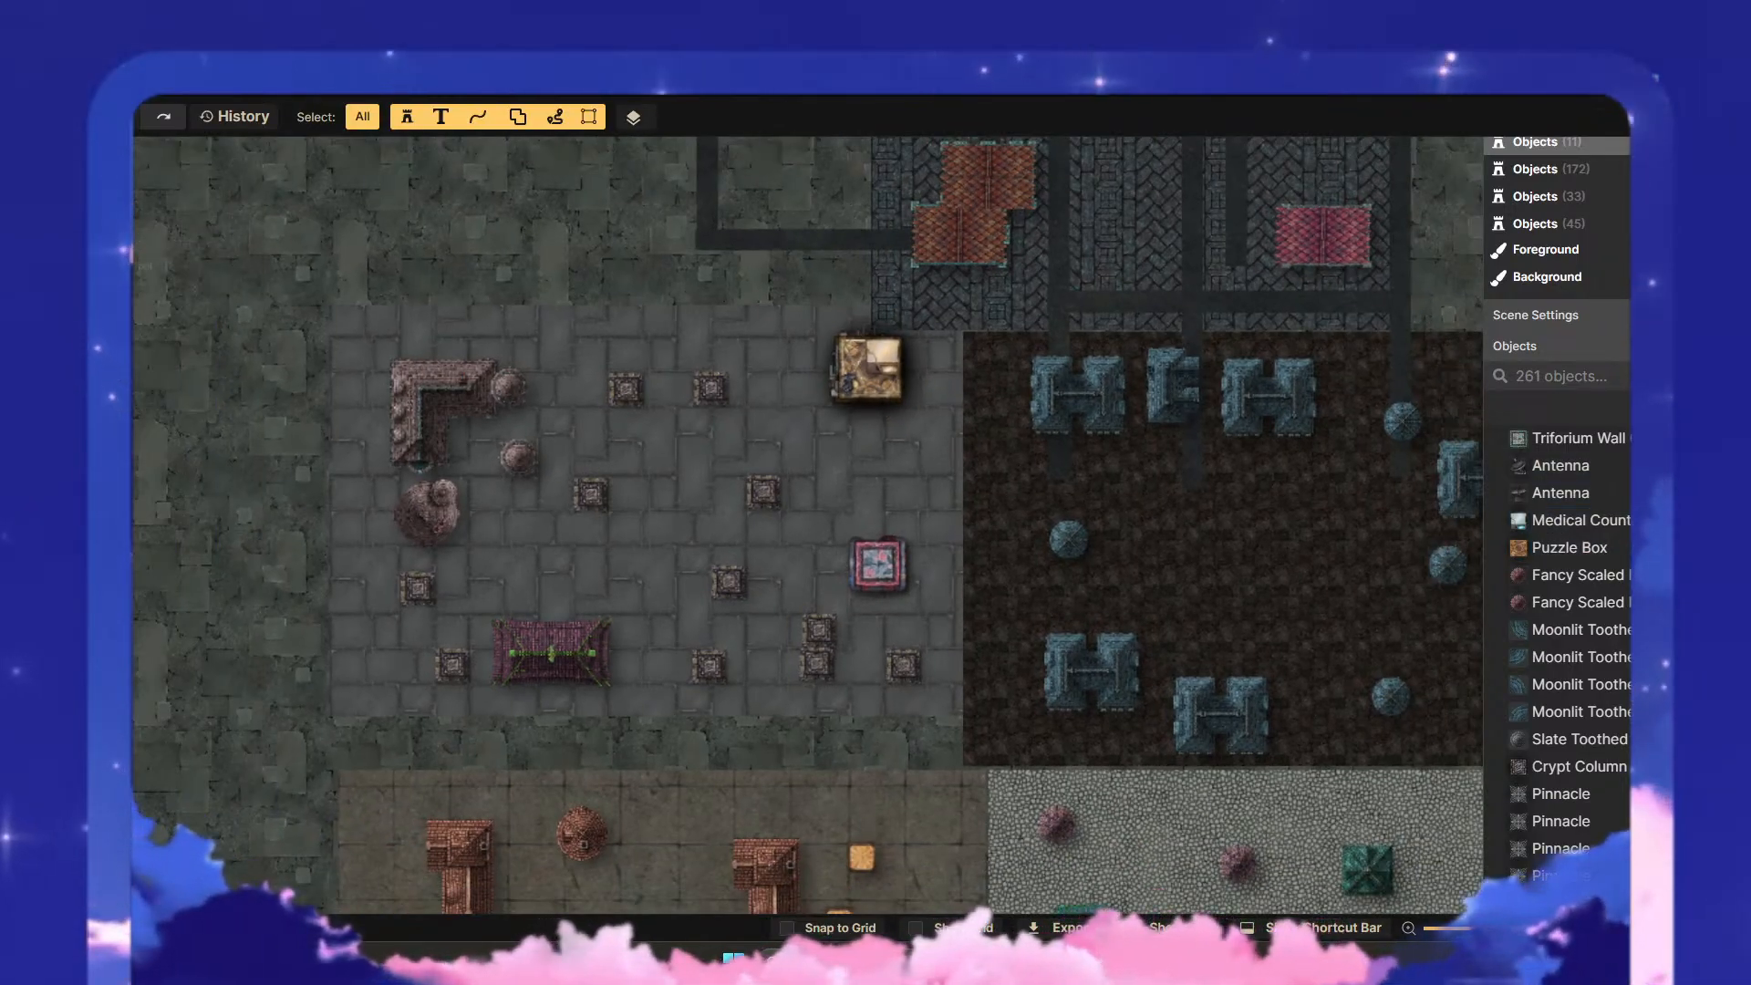
- Paint two narrow vertical road strips in the dark background texture, one between the two northern columned structures and one west of them
left_click(61, 238)
left_click(216, 452)
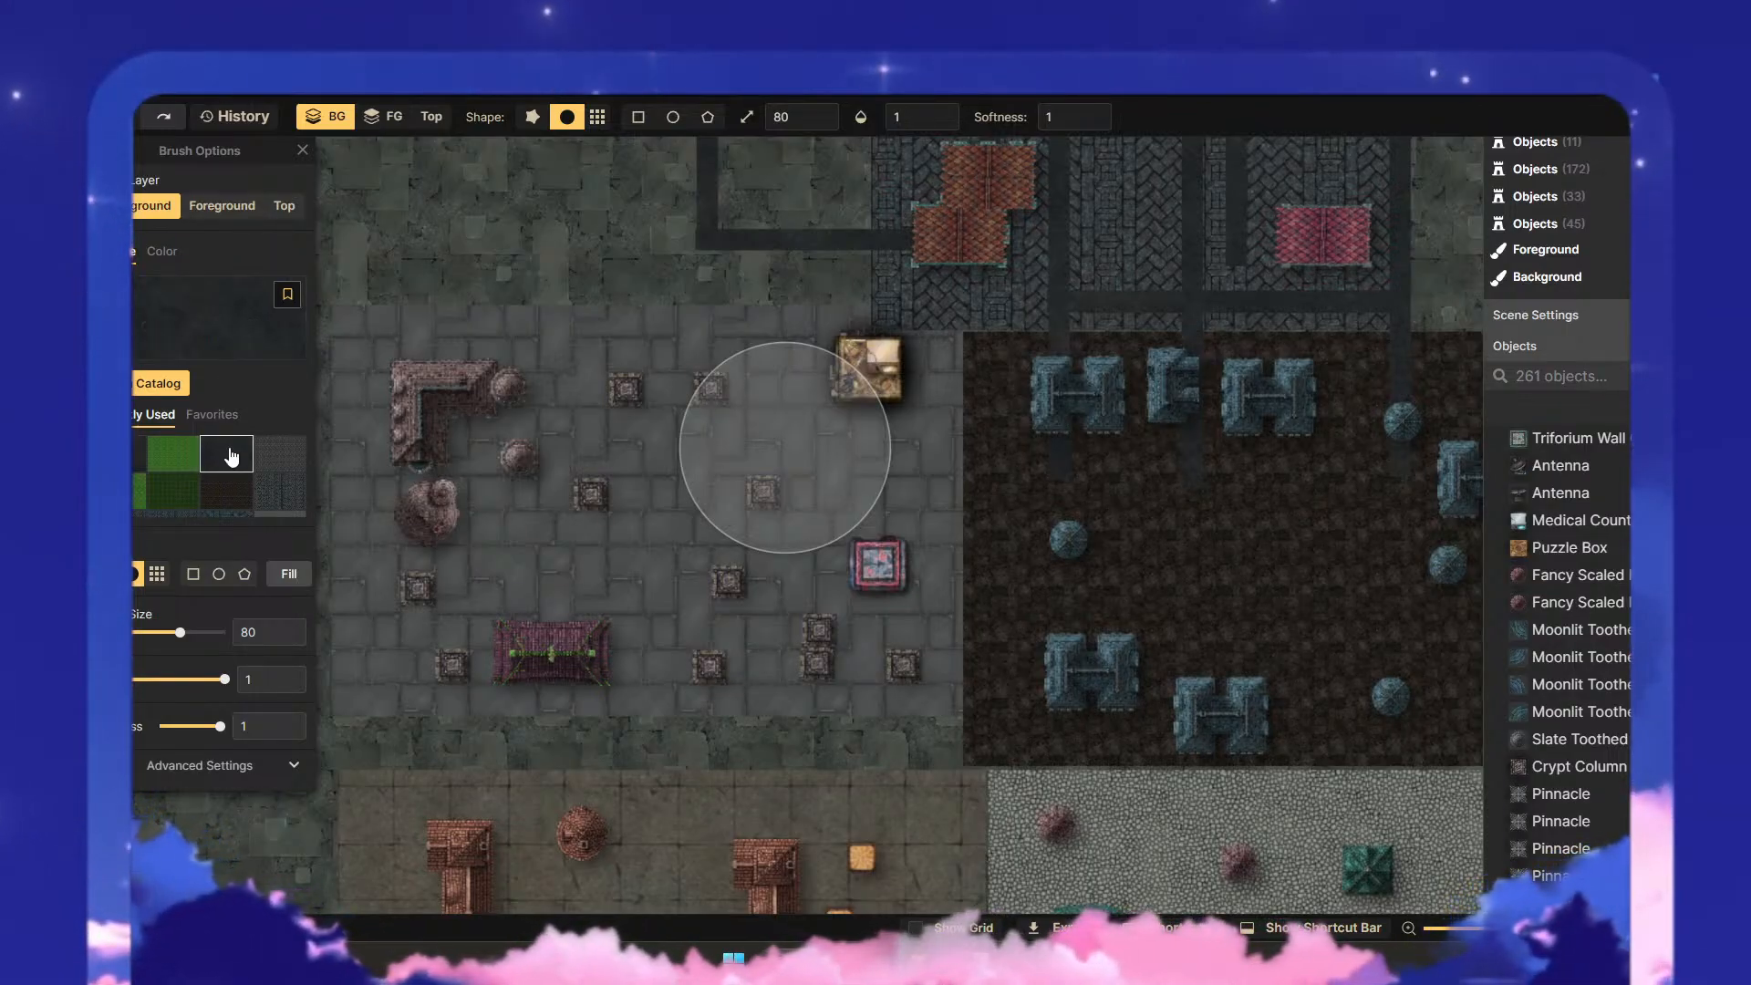
left_click(195, 576)
scroll(807, 447, "up", 4)
left_click_drag(693, 328, 725, 598)
mouse_move(678, 397)
left_mouse_down()
mouse_move(724, 529)
mouse_move(698, 576)
mouse_move(706, 622)
left_mouse_up()
mouse_move(696, 558)
left_mouse_down()
mouse_move(699, 482)
mouse_move(840, 696)
mouse_move(770, 681)
mouse_move(640, 776)
mouse_move(641, 705)
mouse_move(824, 599)
mouse_move(905, 584)
left_mouse_up()
left_click(597, 581)
left_click(549, 813)
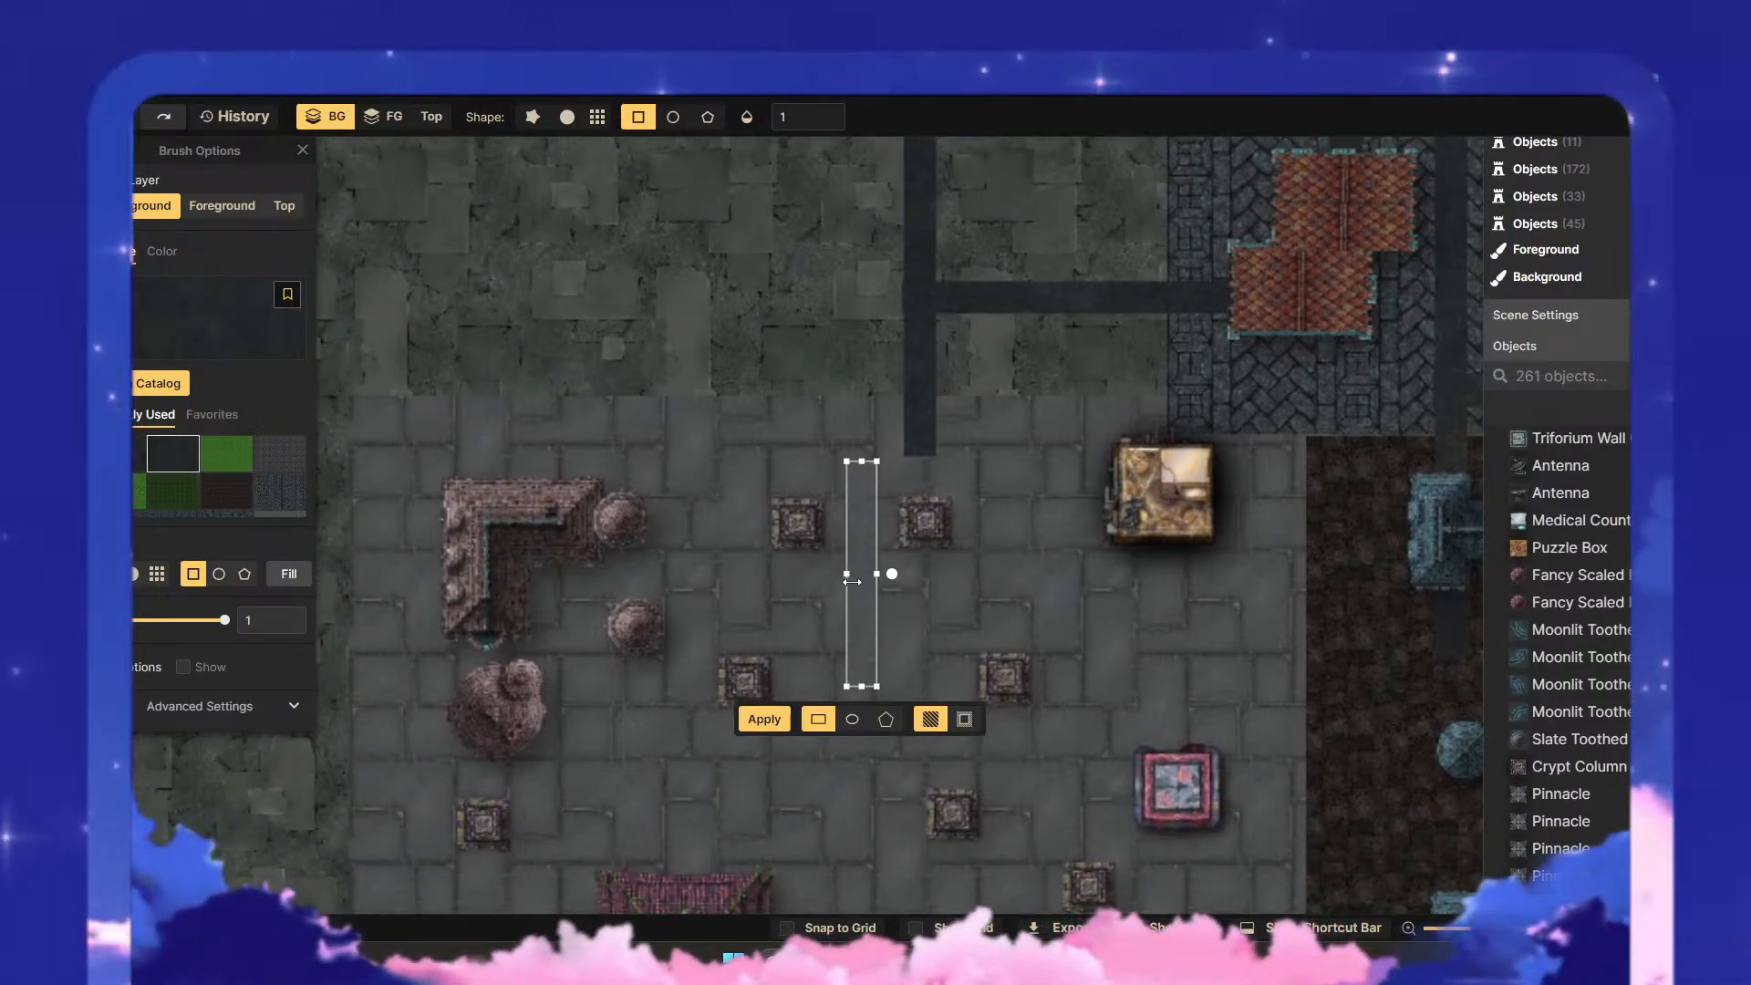
left_click_drag(864, 591, 687, 591)
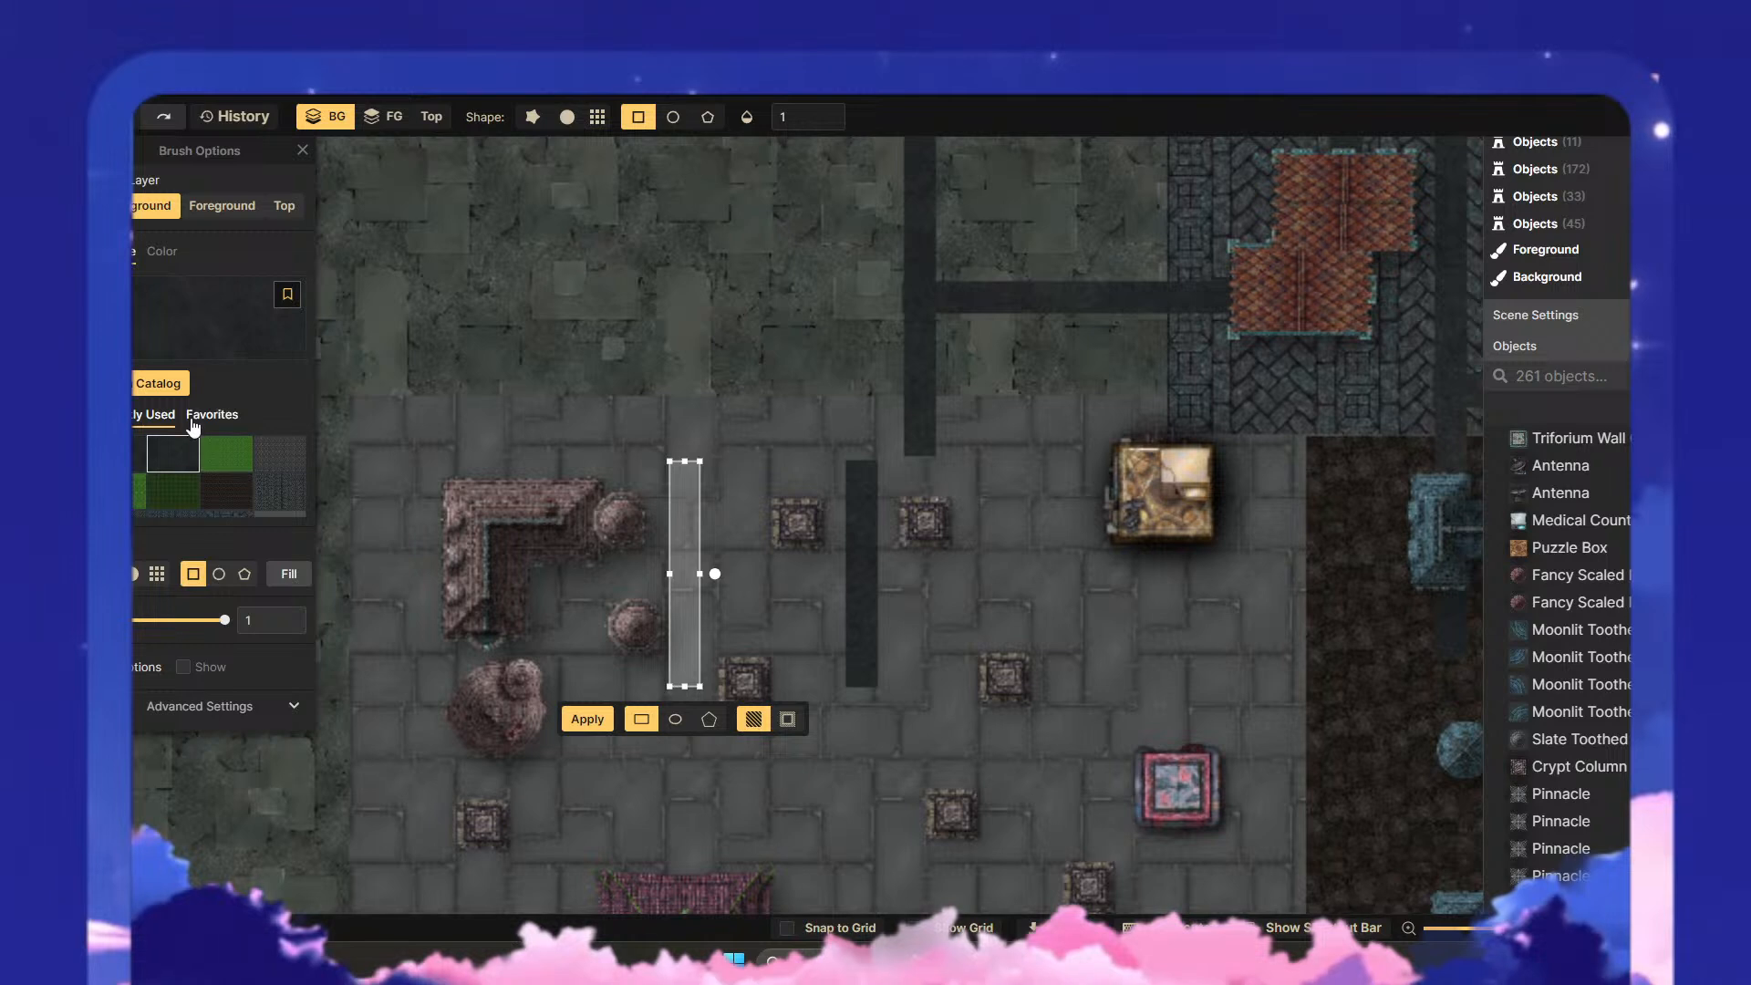
left_click(579, 729)
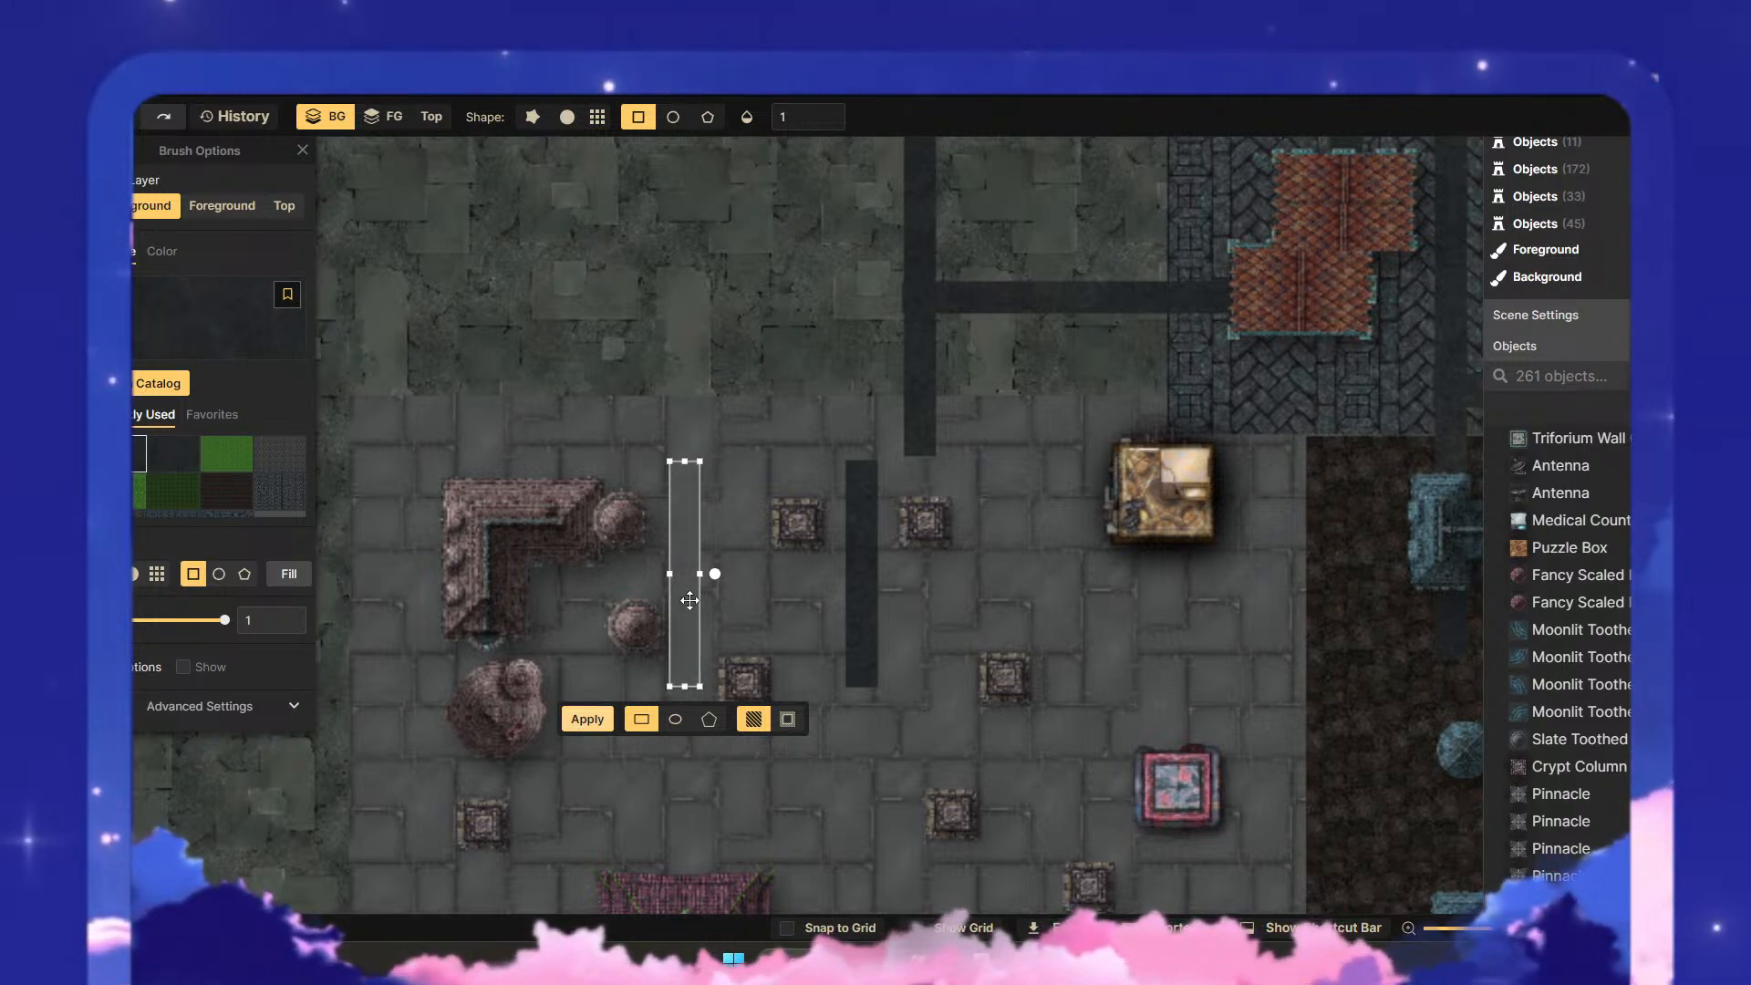
- Rotate the strip to horizontal, stretch it from the L-shaped roof to the golden building and paint it along the vertical roads' northern ends
left_click_drag(712, 576, 689, 539)
scroll(660, 571, "up", 5)
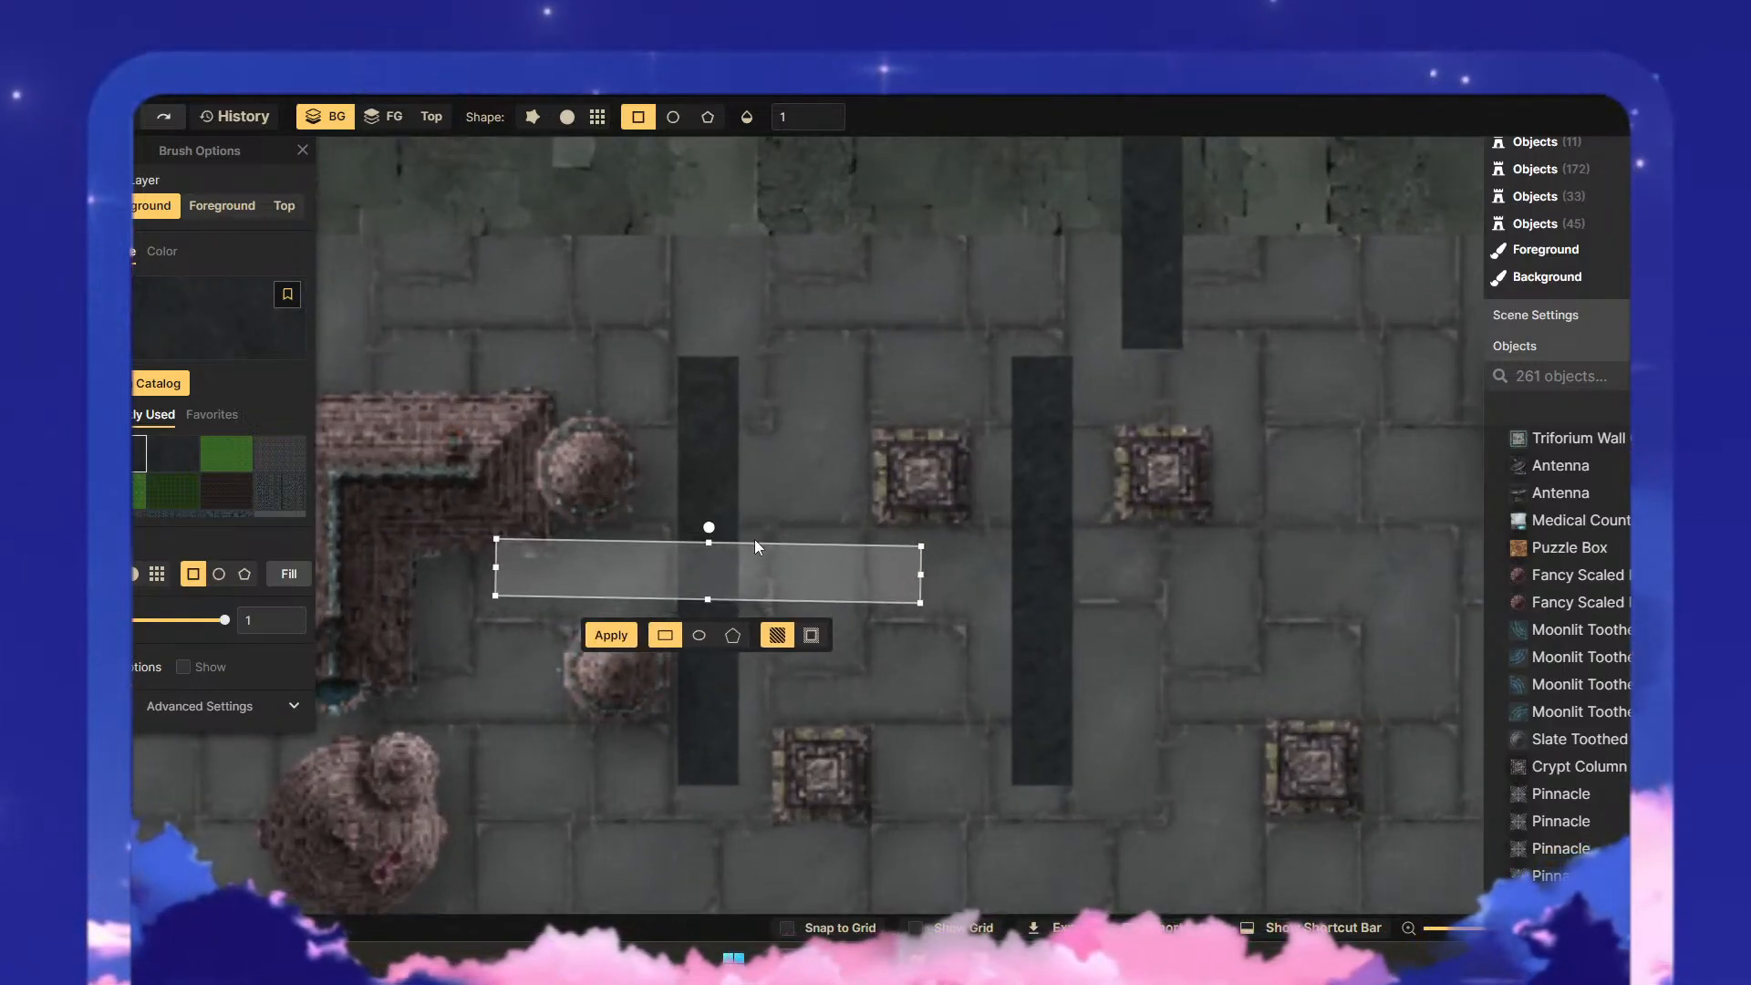
left_click_drag(712, 529, 714, 521)
left_click_drag(748, 582, 1017, 391)
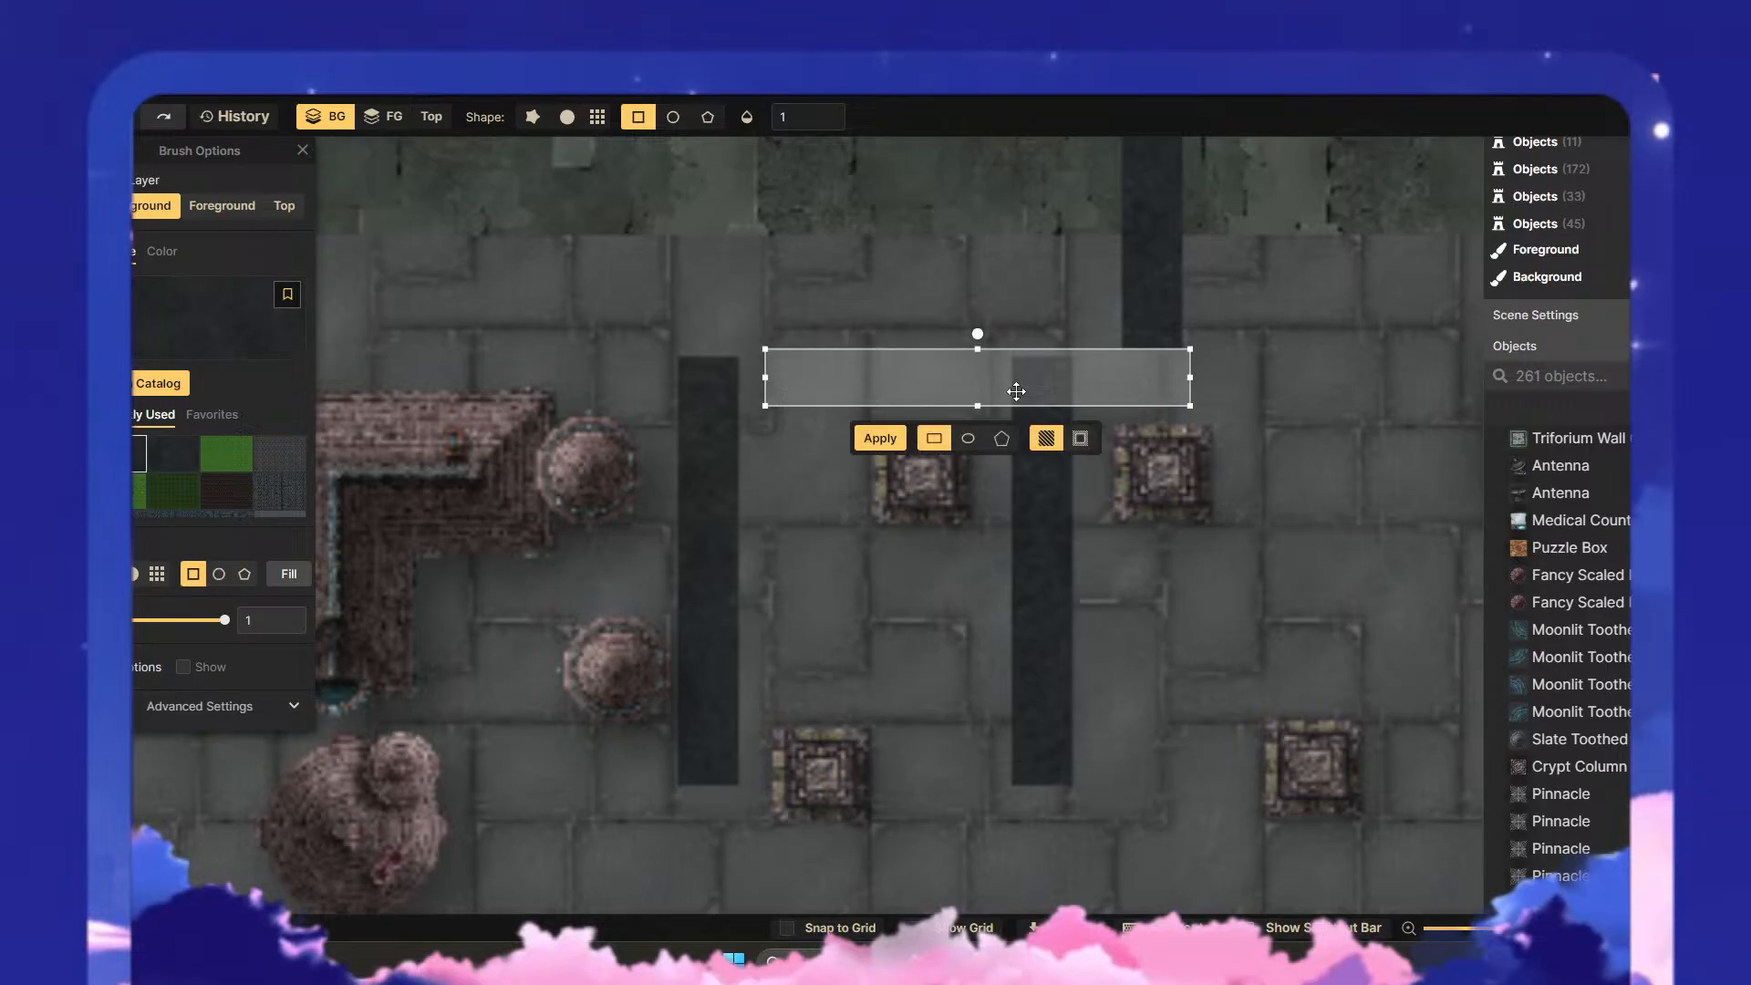
left_click_drag(761, 377, 564, 377)
left_click_drag(1013, 372, 580, 387)
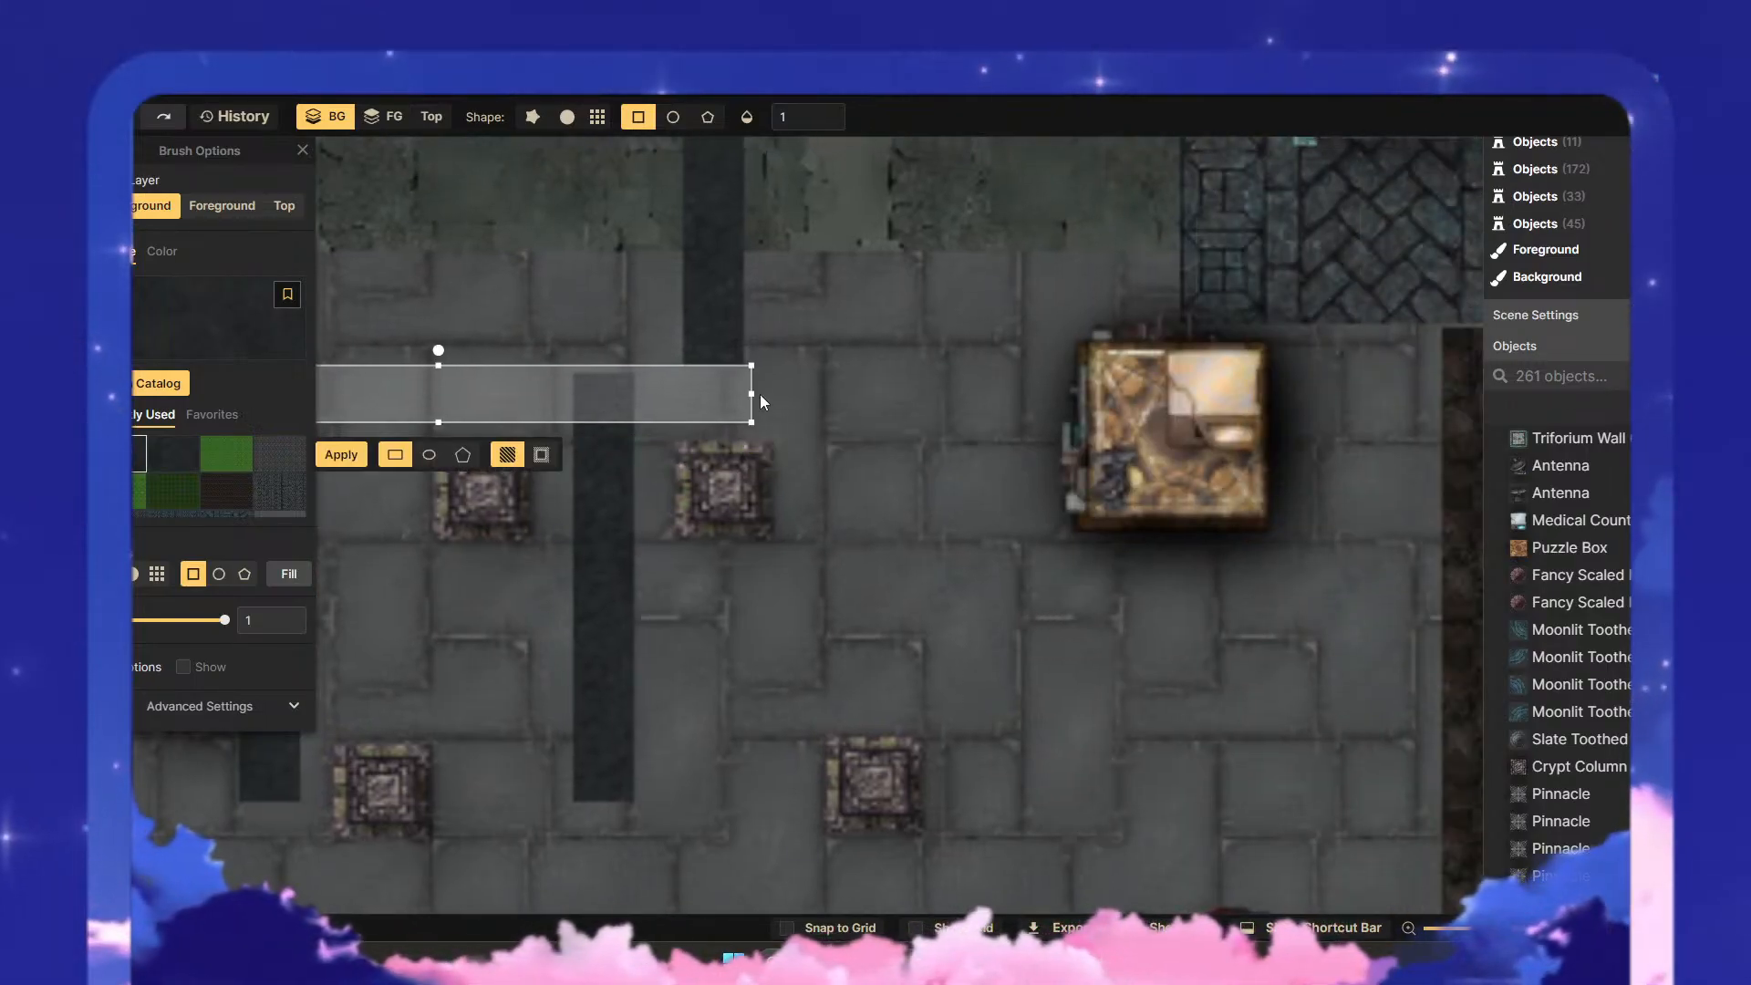
left_click_drag(755, 394, 1090, 394)
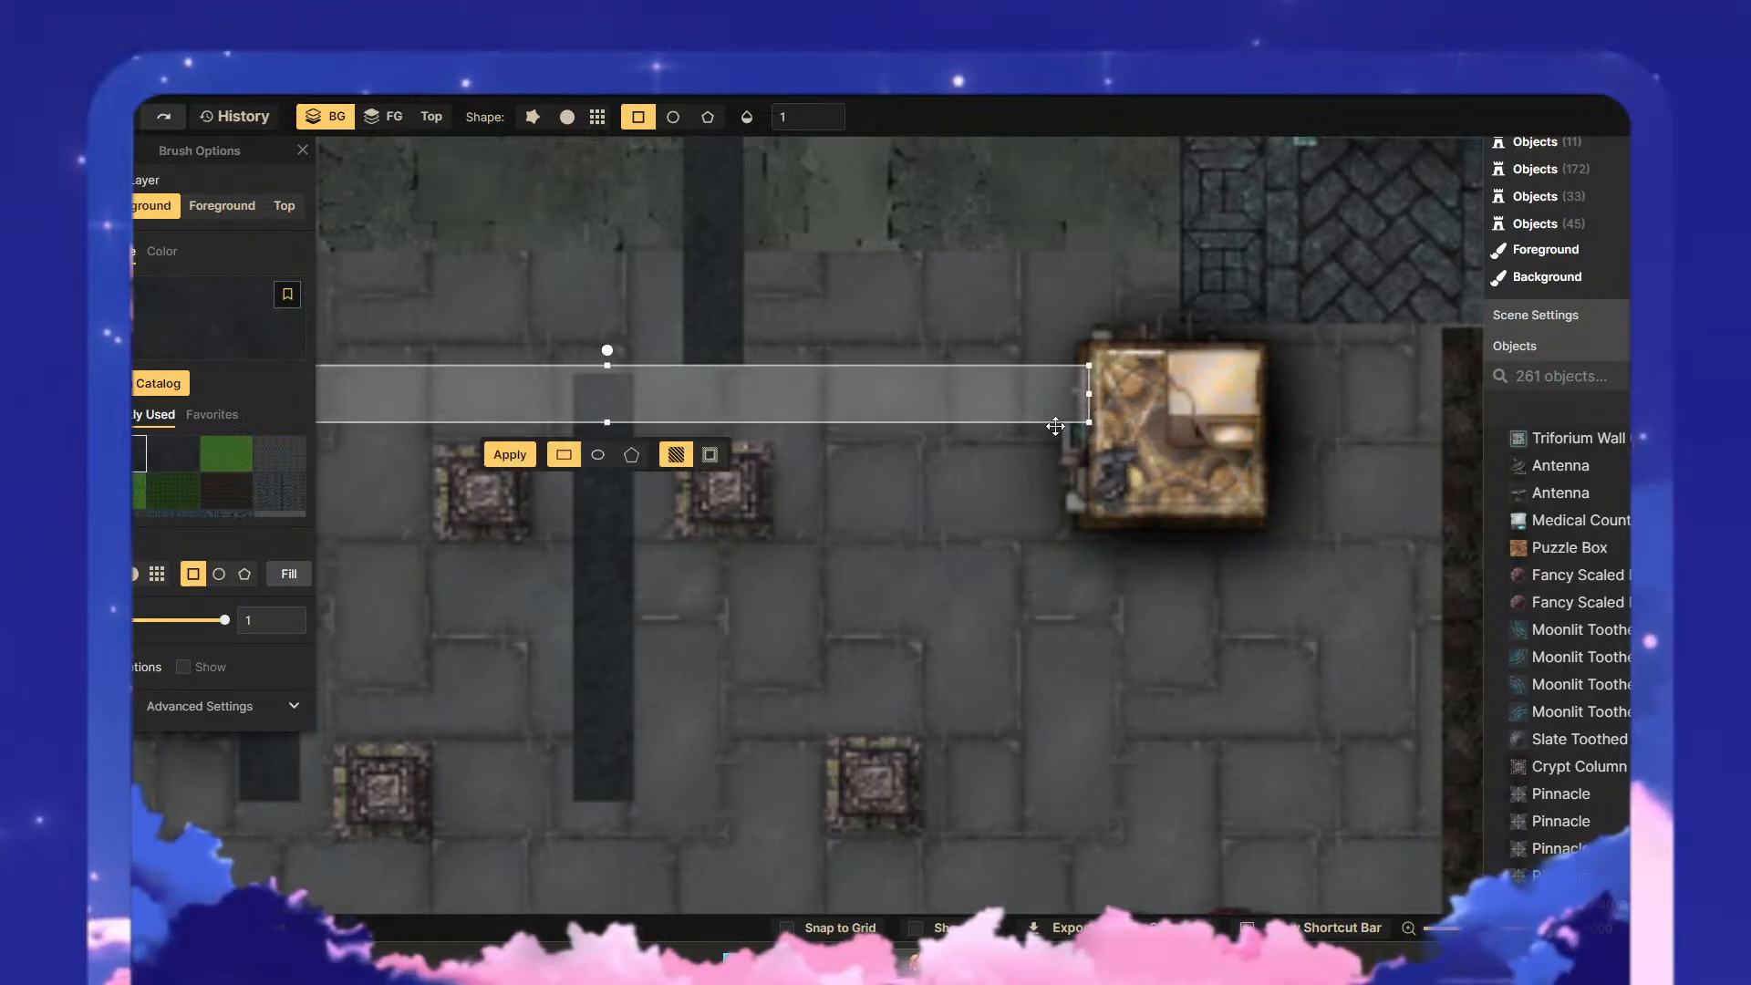
scroll(1021, 578, "down", 4)
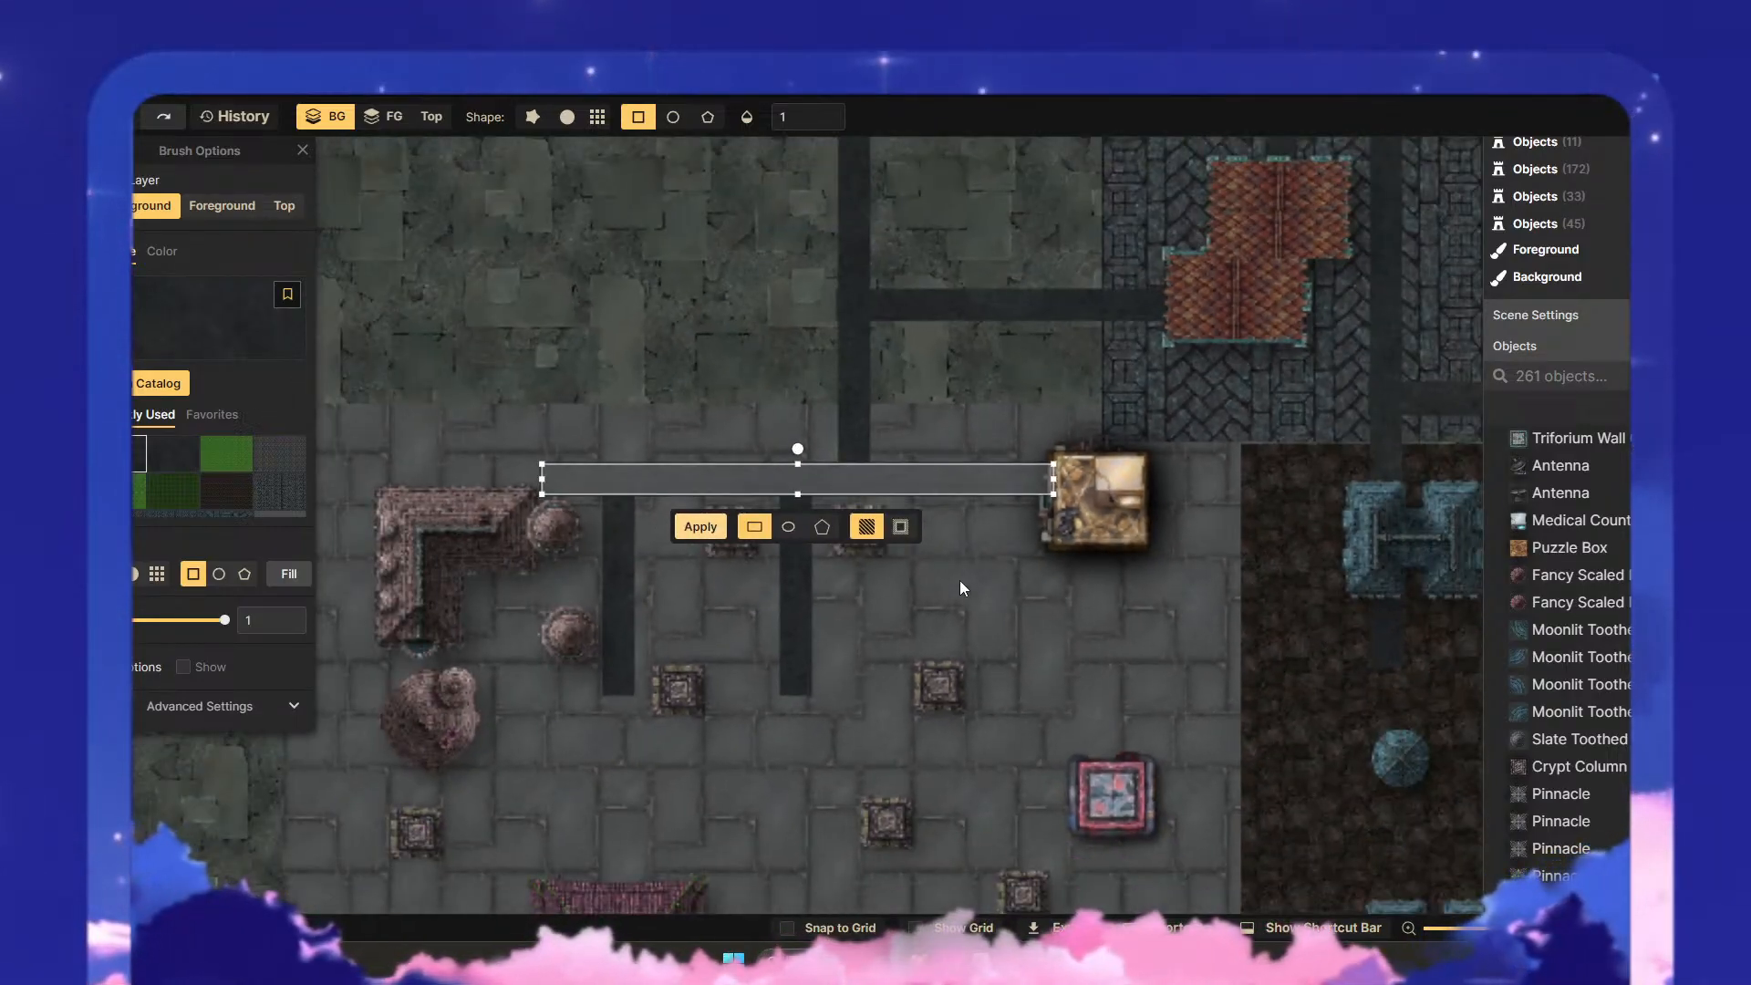
left_click_drag(959, 581, 906, 432)
key("Return")
- Paint two more horizontal road strips, one across the vertical roads' southern part and one farther south reaching the red-framed building
left_click_drag(857, 337, 925, 487)
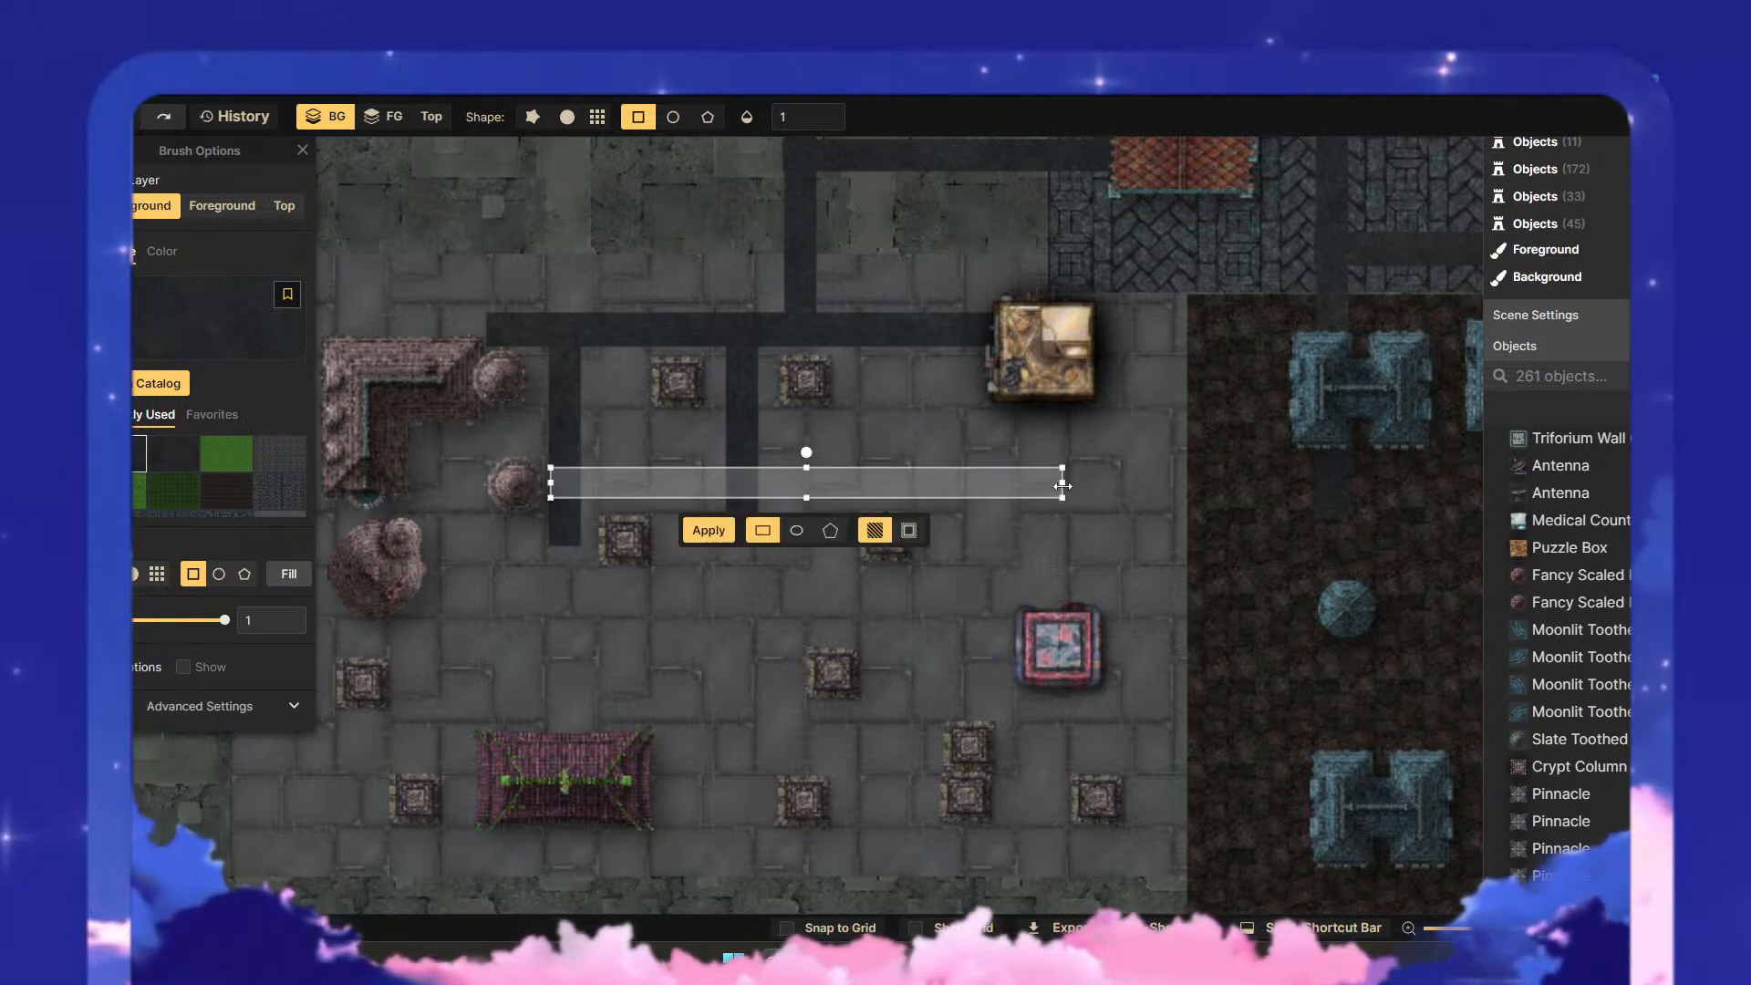
left_click(718, 536)
left_click_drag(922, 477, 866, 621)
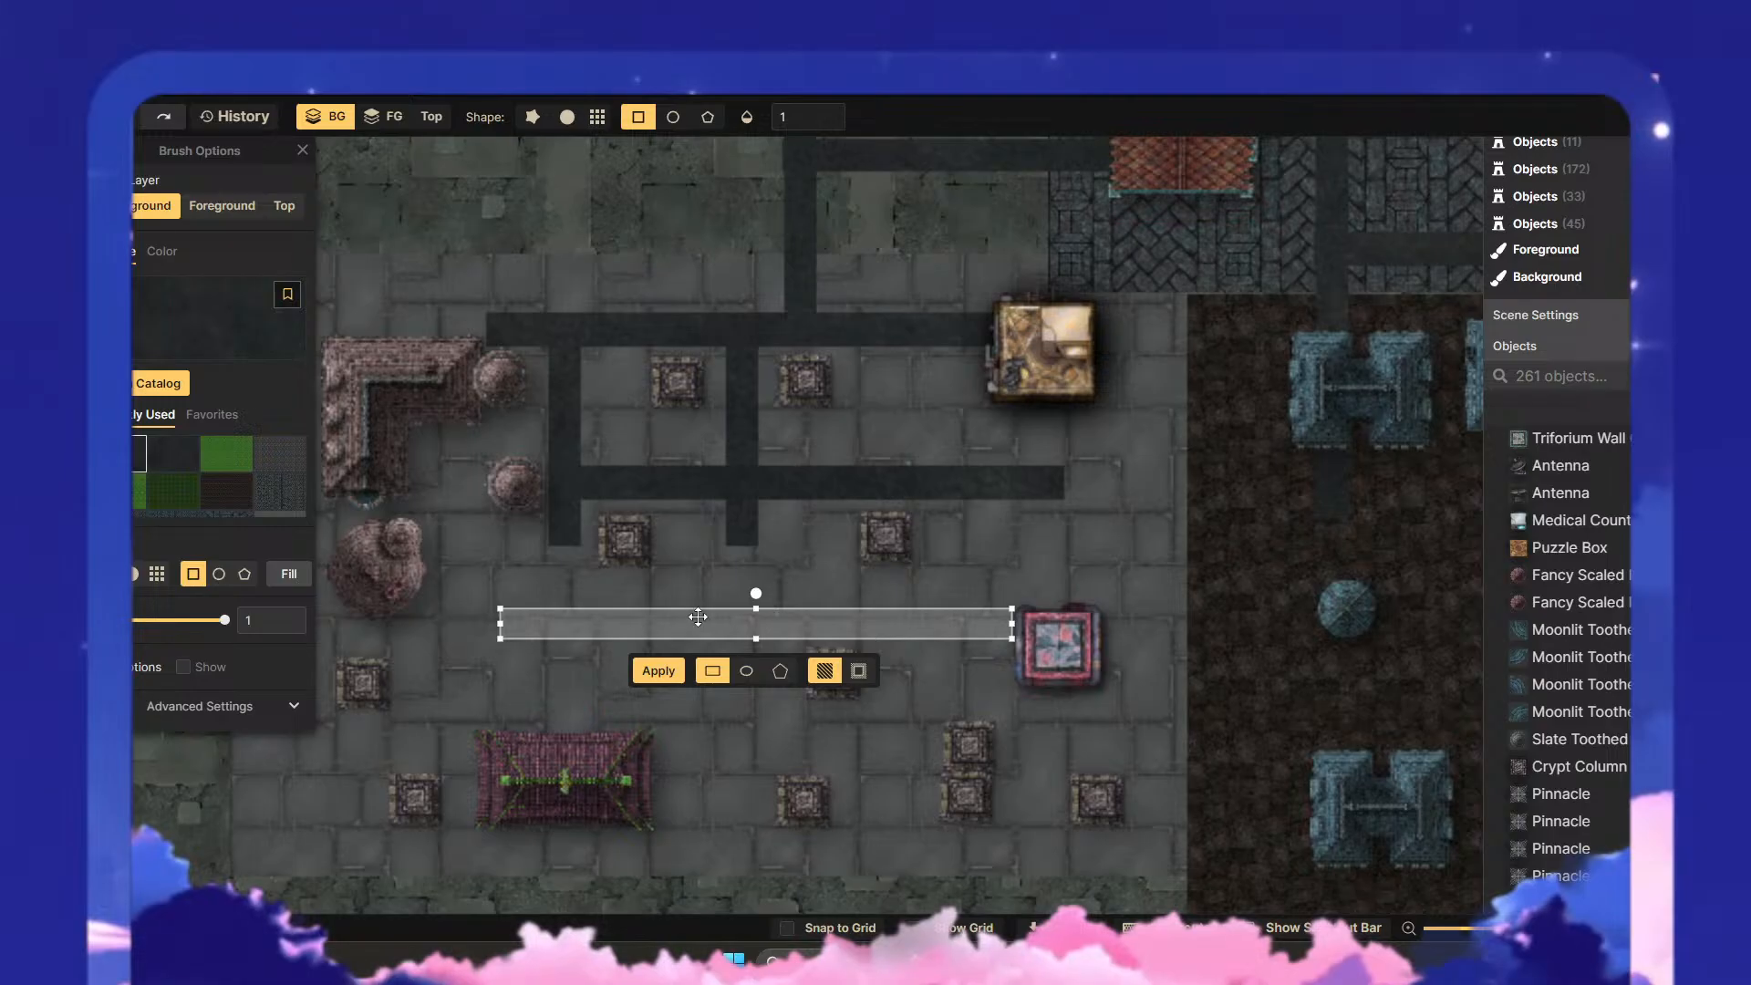
left_click(659, 674)
left_click_drag(556, 661, 686, 469)
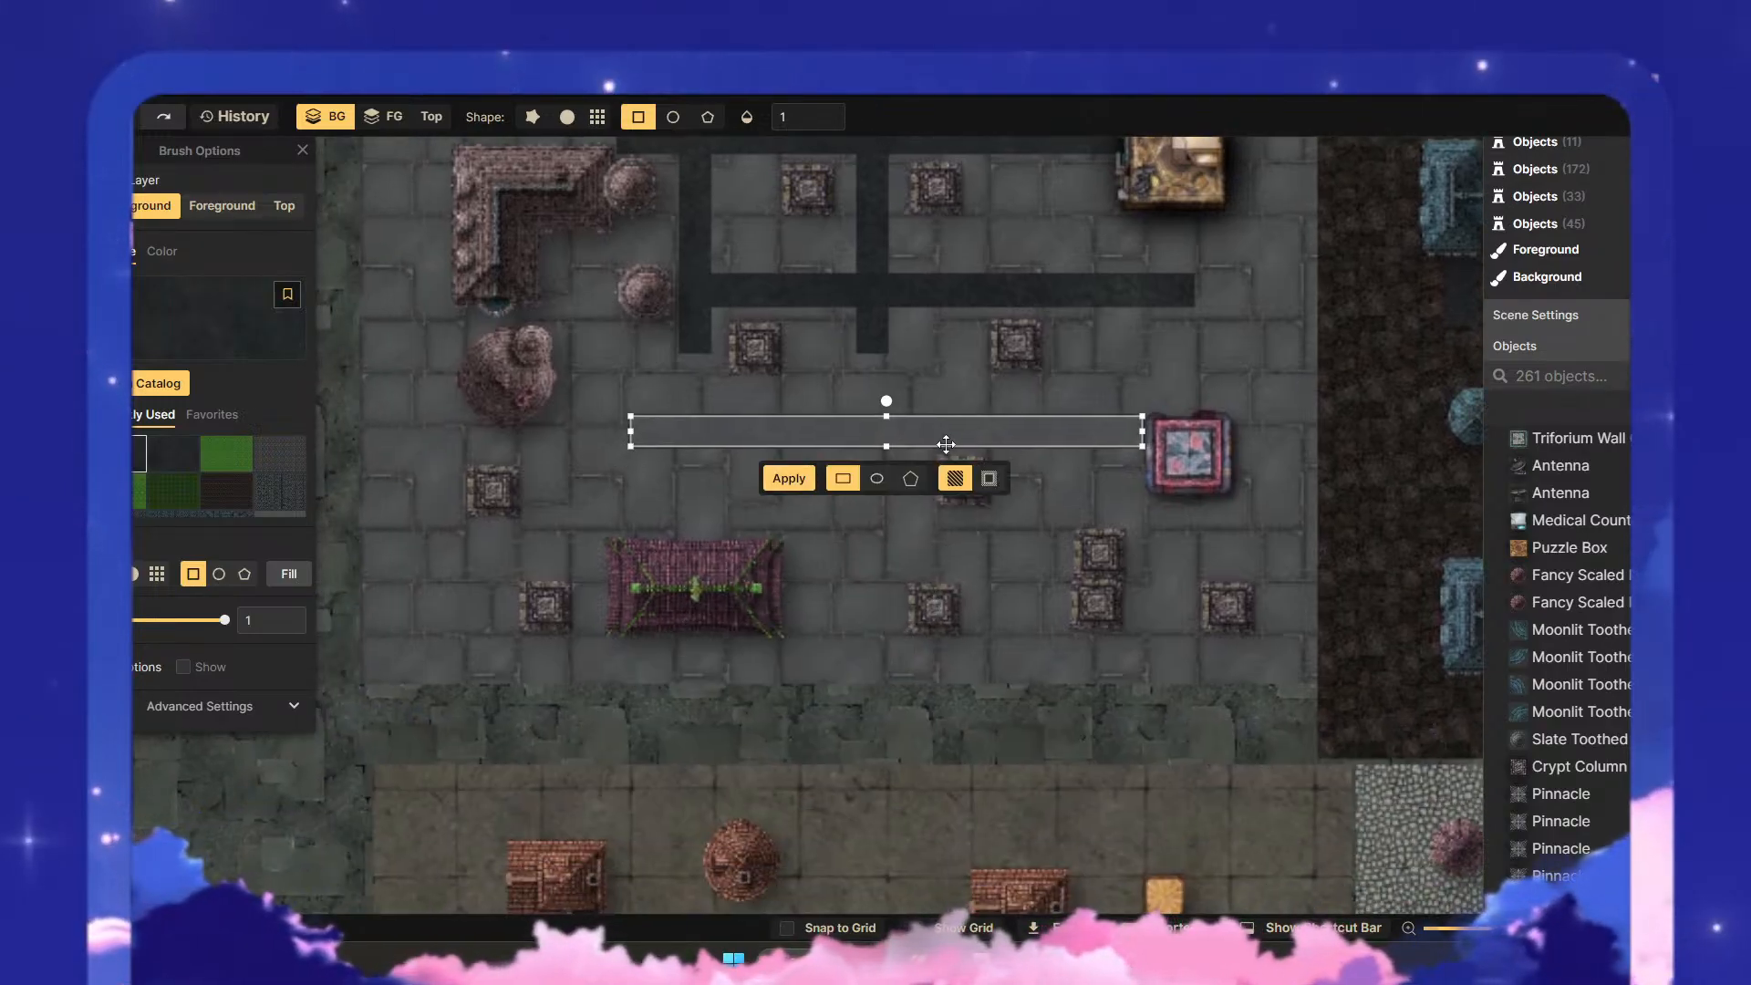
- Paint a horizontal road strip just north of the purple roof, and a vertical strip extending the middle road south past it
left_click_drag(957, 442, 933, 519)
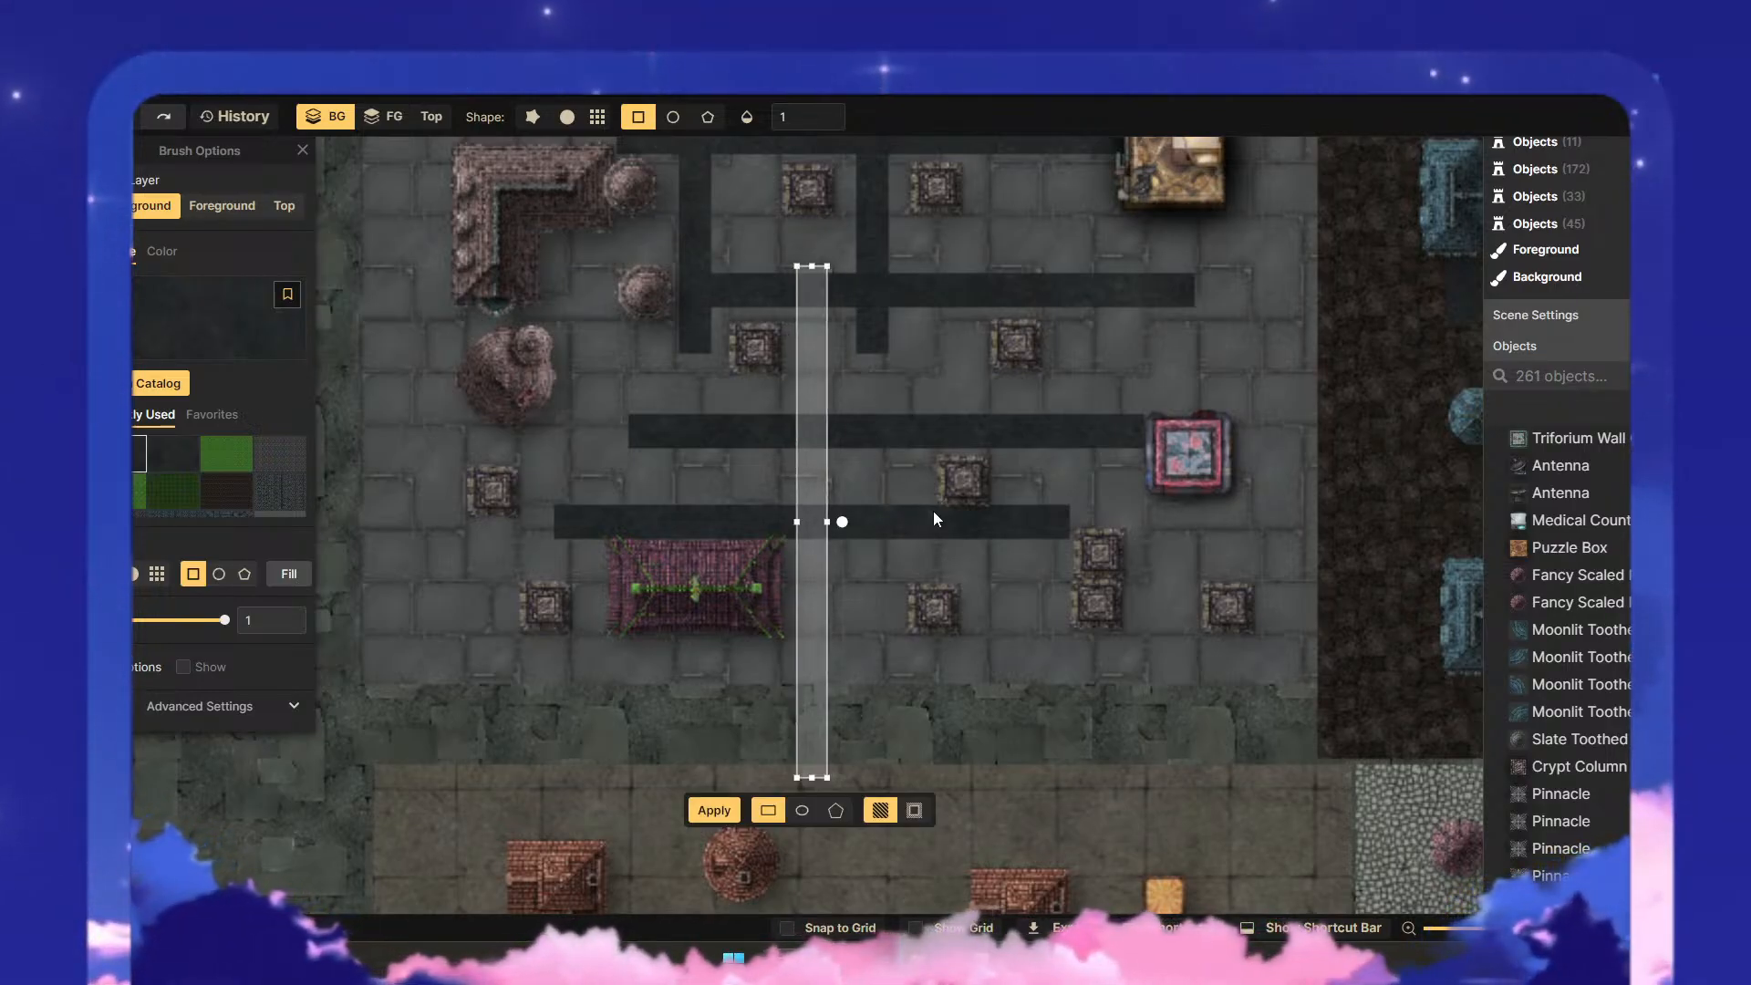
scroll(924, 600, "down", 3)
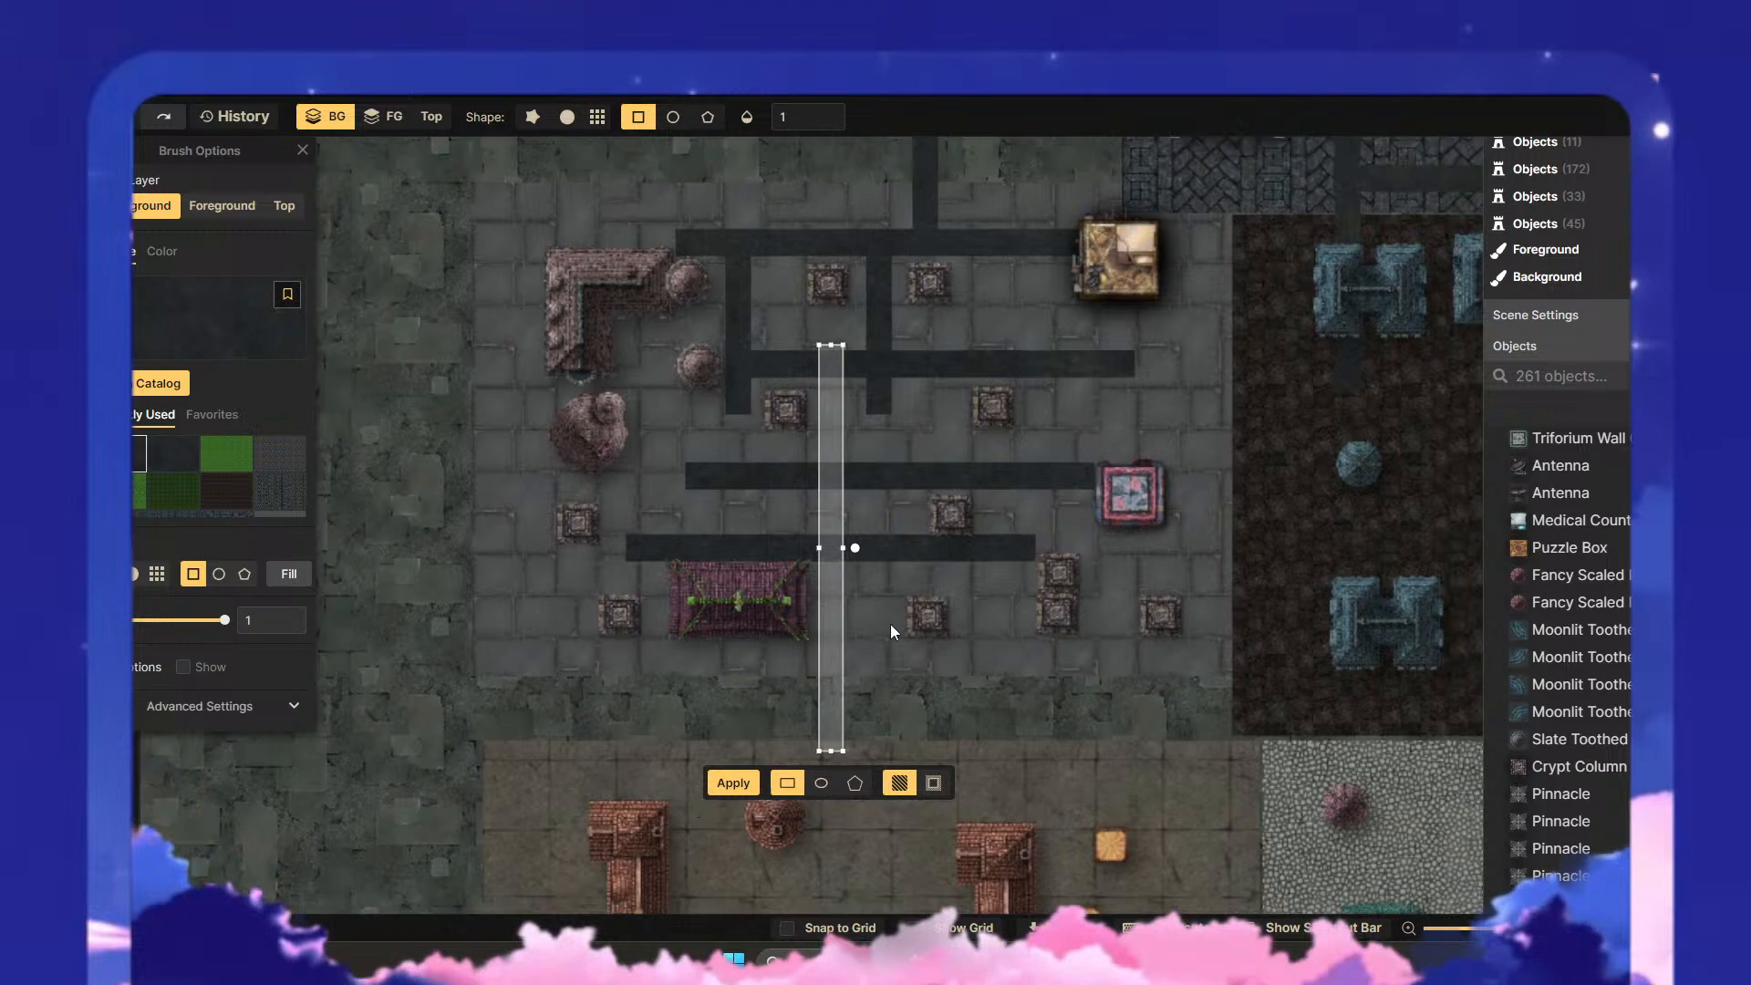
left_click_drag(831, 625, 877, 512)
scroll(976, 626, "up", 4)
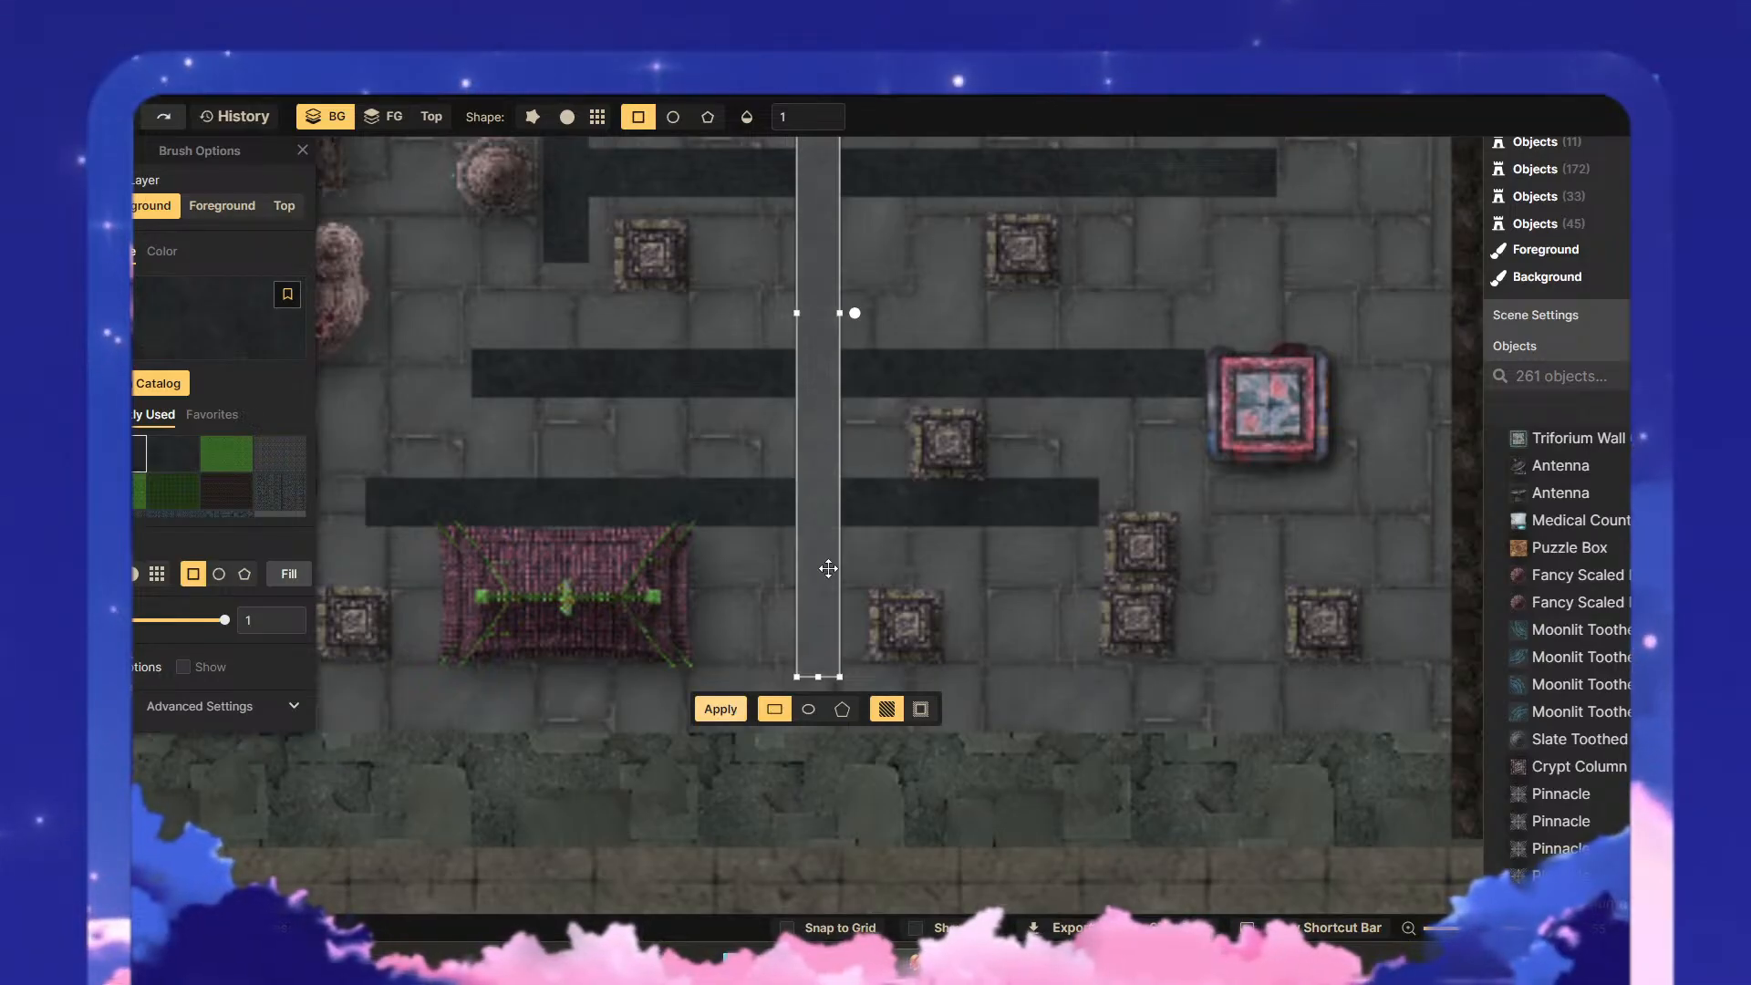
- Paint a vertical road strip west of the golden building, running from the plaza's northern edge to the southernmost horizontal road
left_click_drag(824, 567, 1059, 620)
scroll(1126, 695, "up", 2)
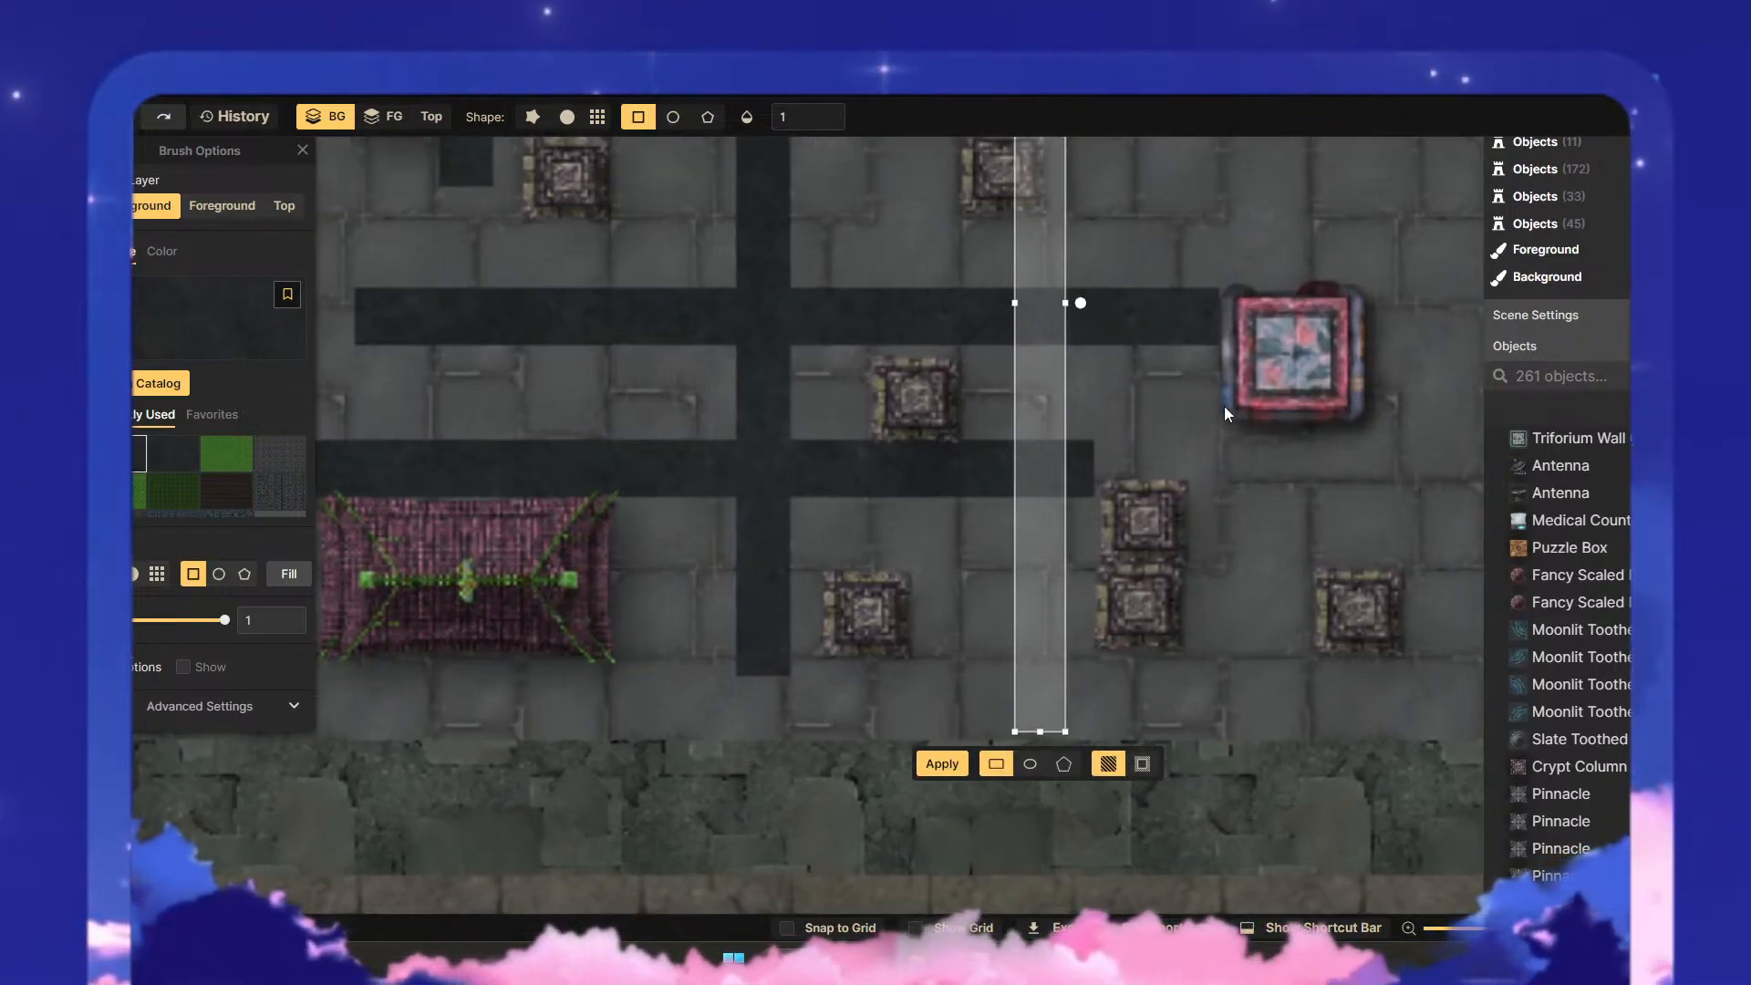
left_click_drag(1201, 512, 1014, 853)
scroll(984, 624, "down", 2)
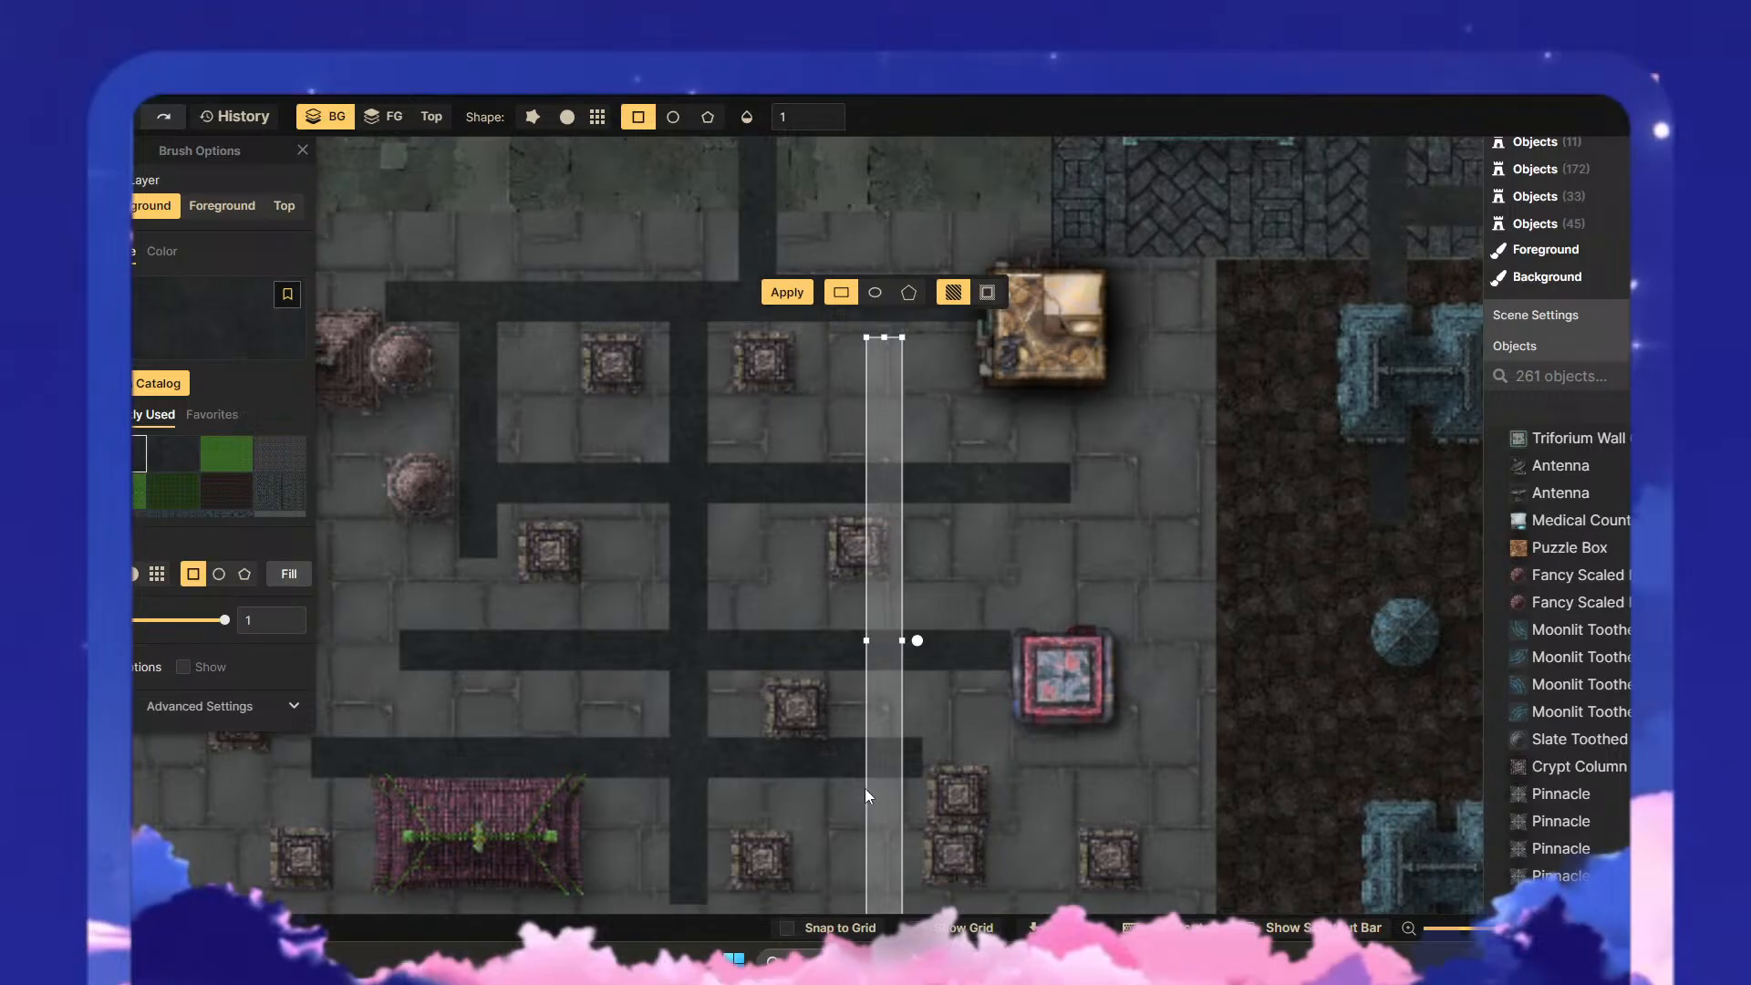
left_click_drag(900, 723, 948, 602)
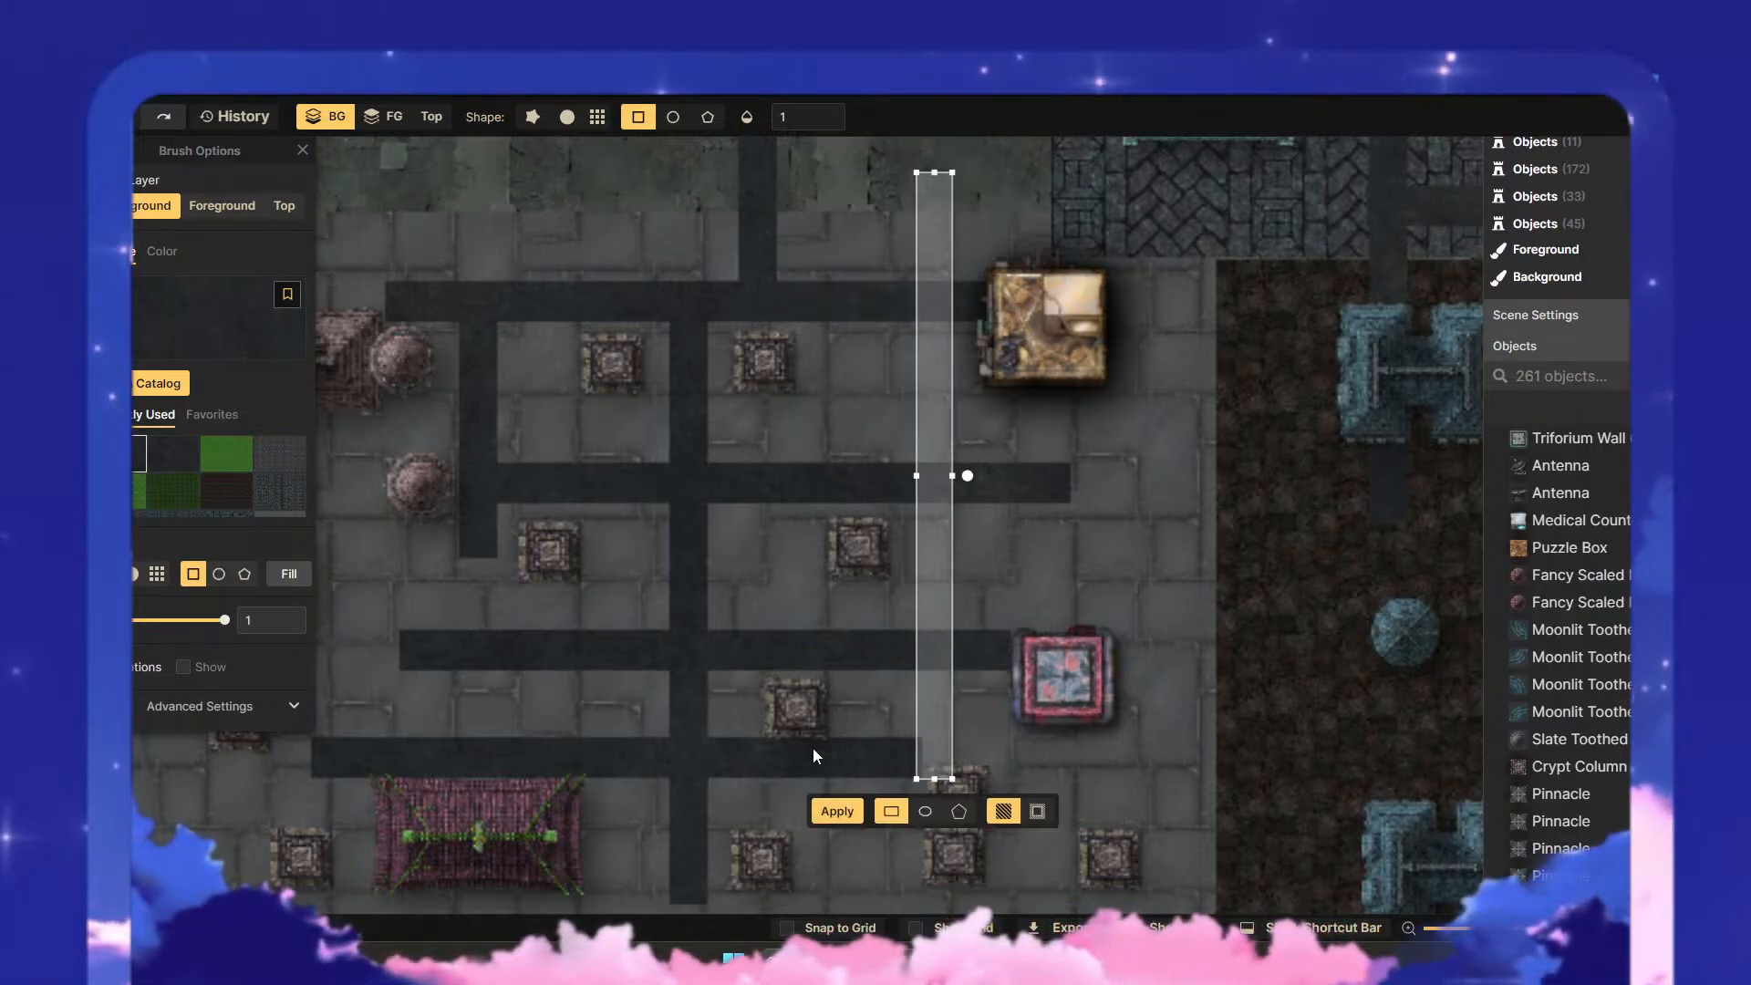
left_click(830, 814)
- Extend the westernmost vertical road south to the horizontal road above the purple roof
left_click_drag(1052, 717, 923, 863)
left_click(1014, 628)
left_click_drag(1026, 639, 1004, 477)
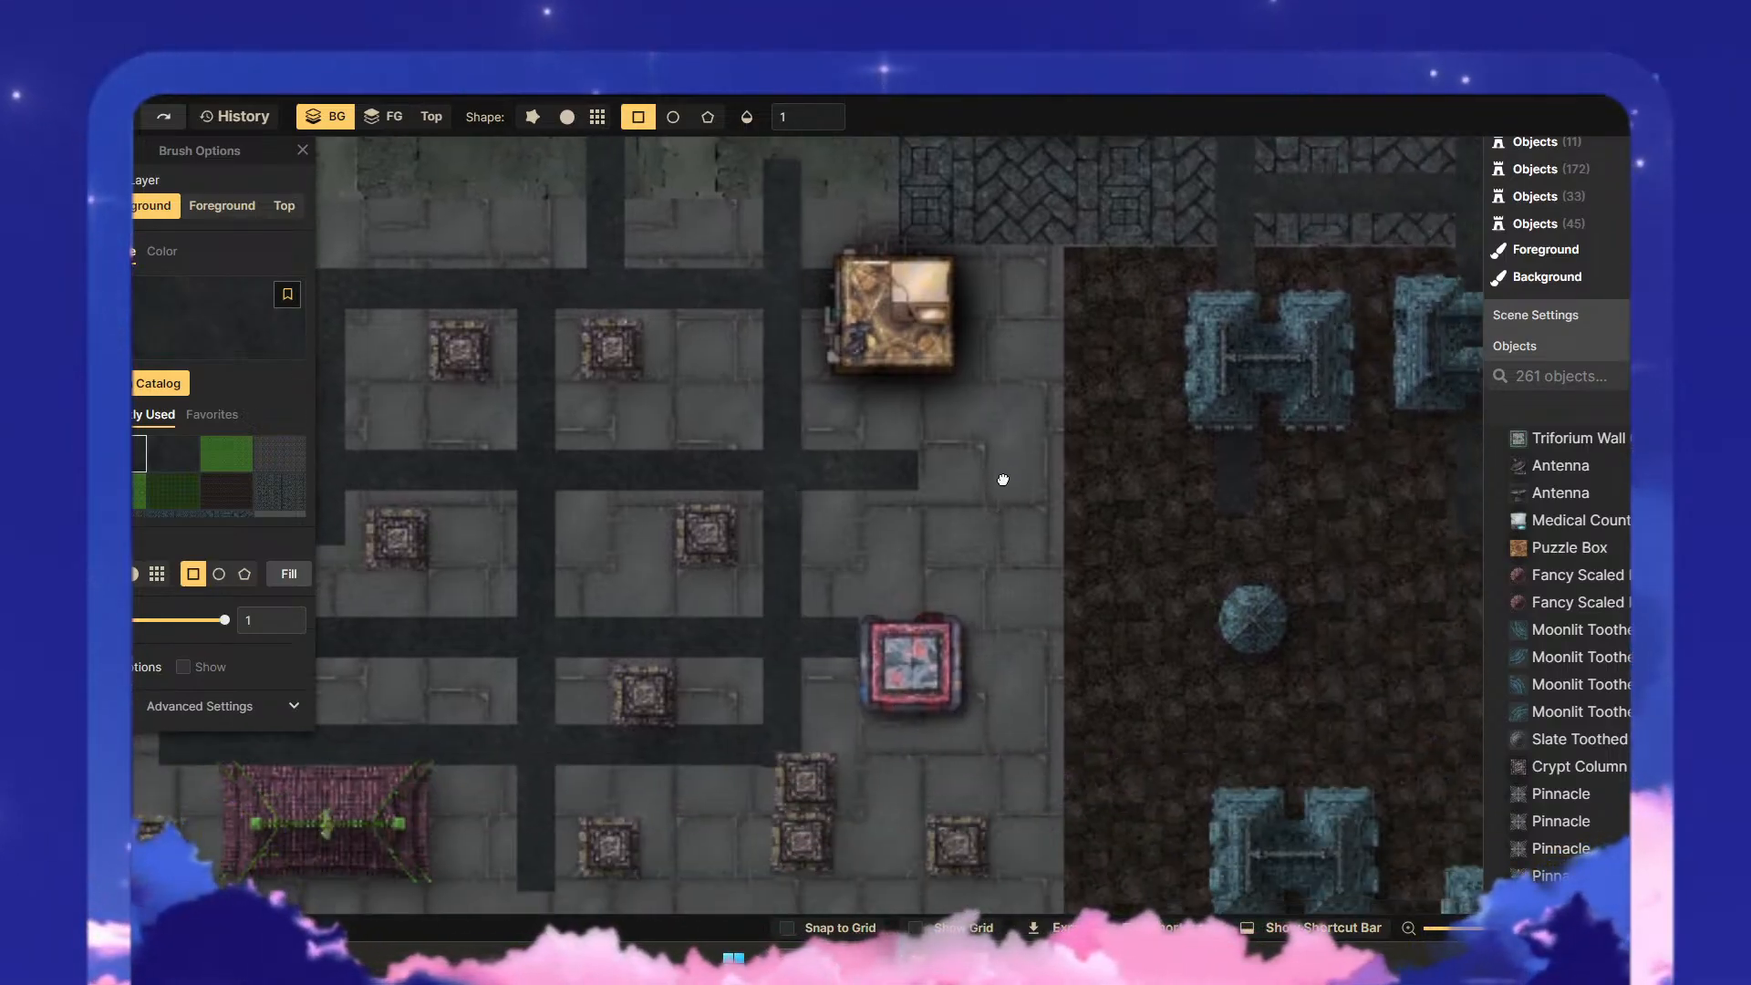
left_click_drag(941, 388, 1086, 250)
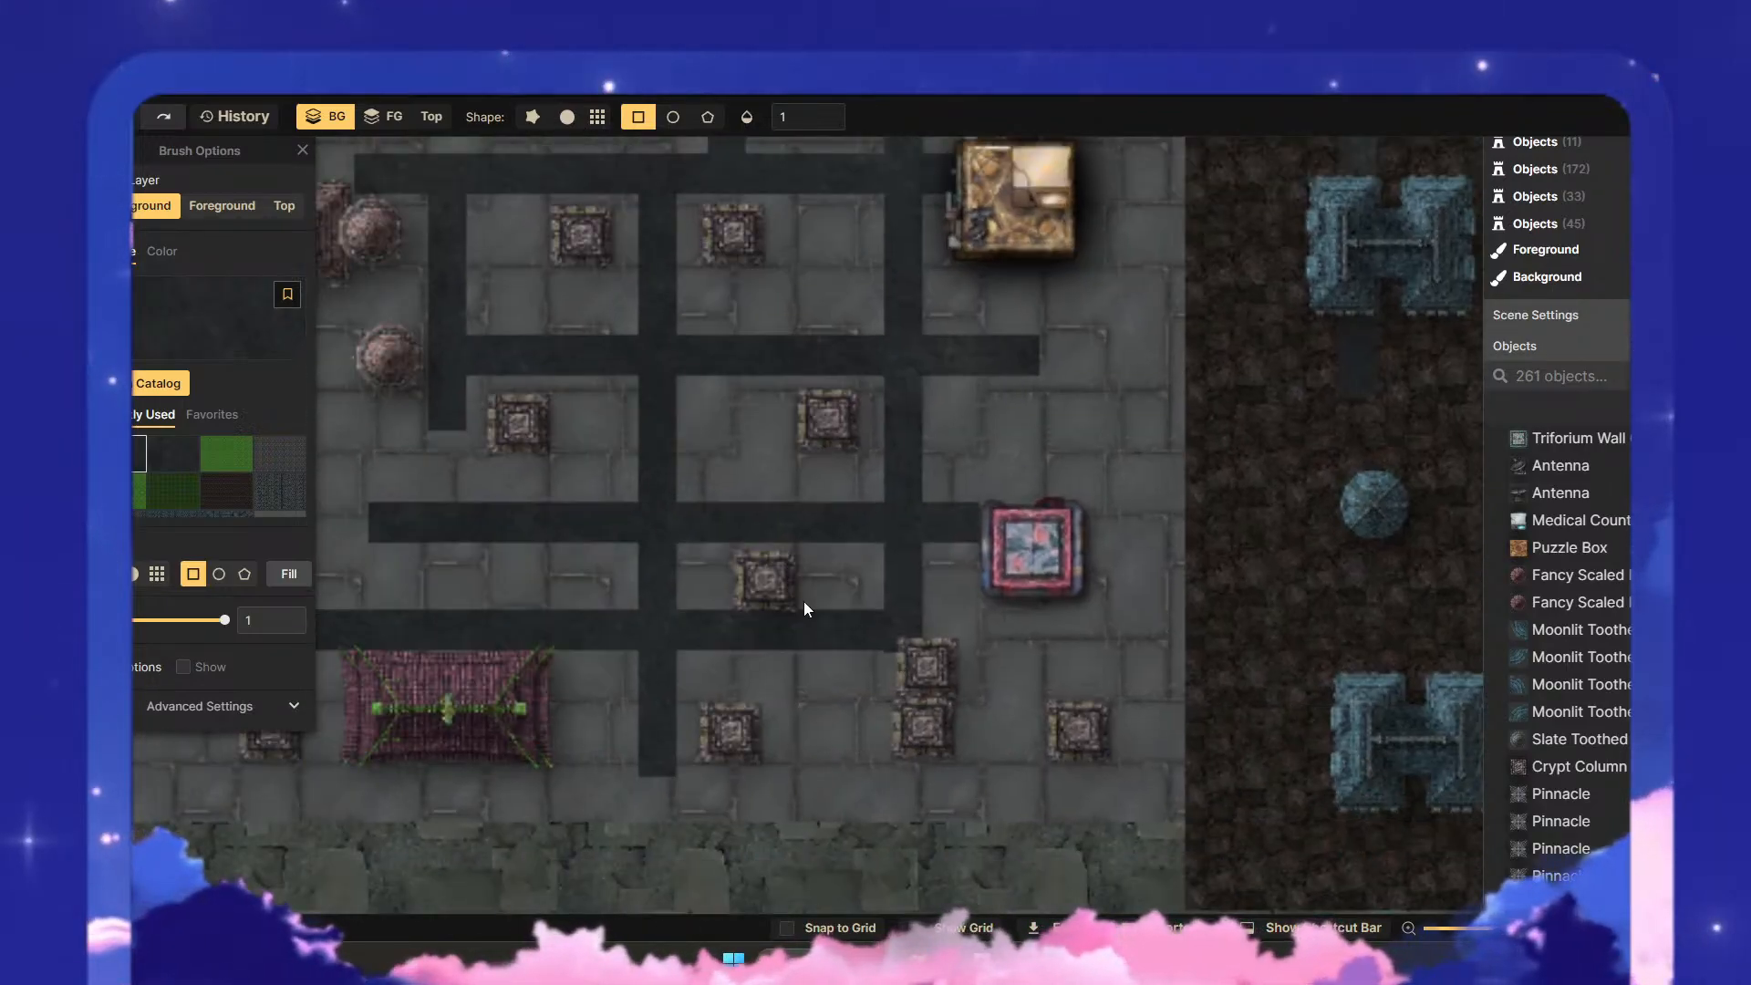
left_click_drag(804, 603, 1216, 662)
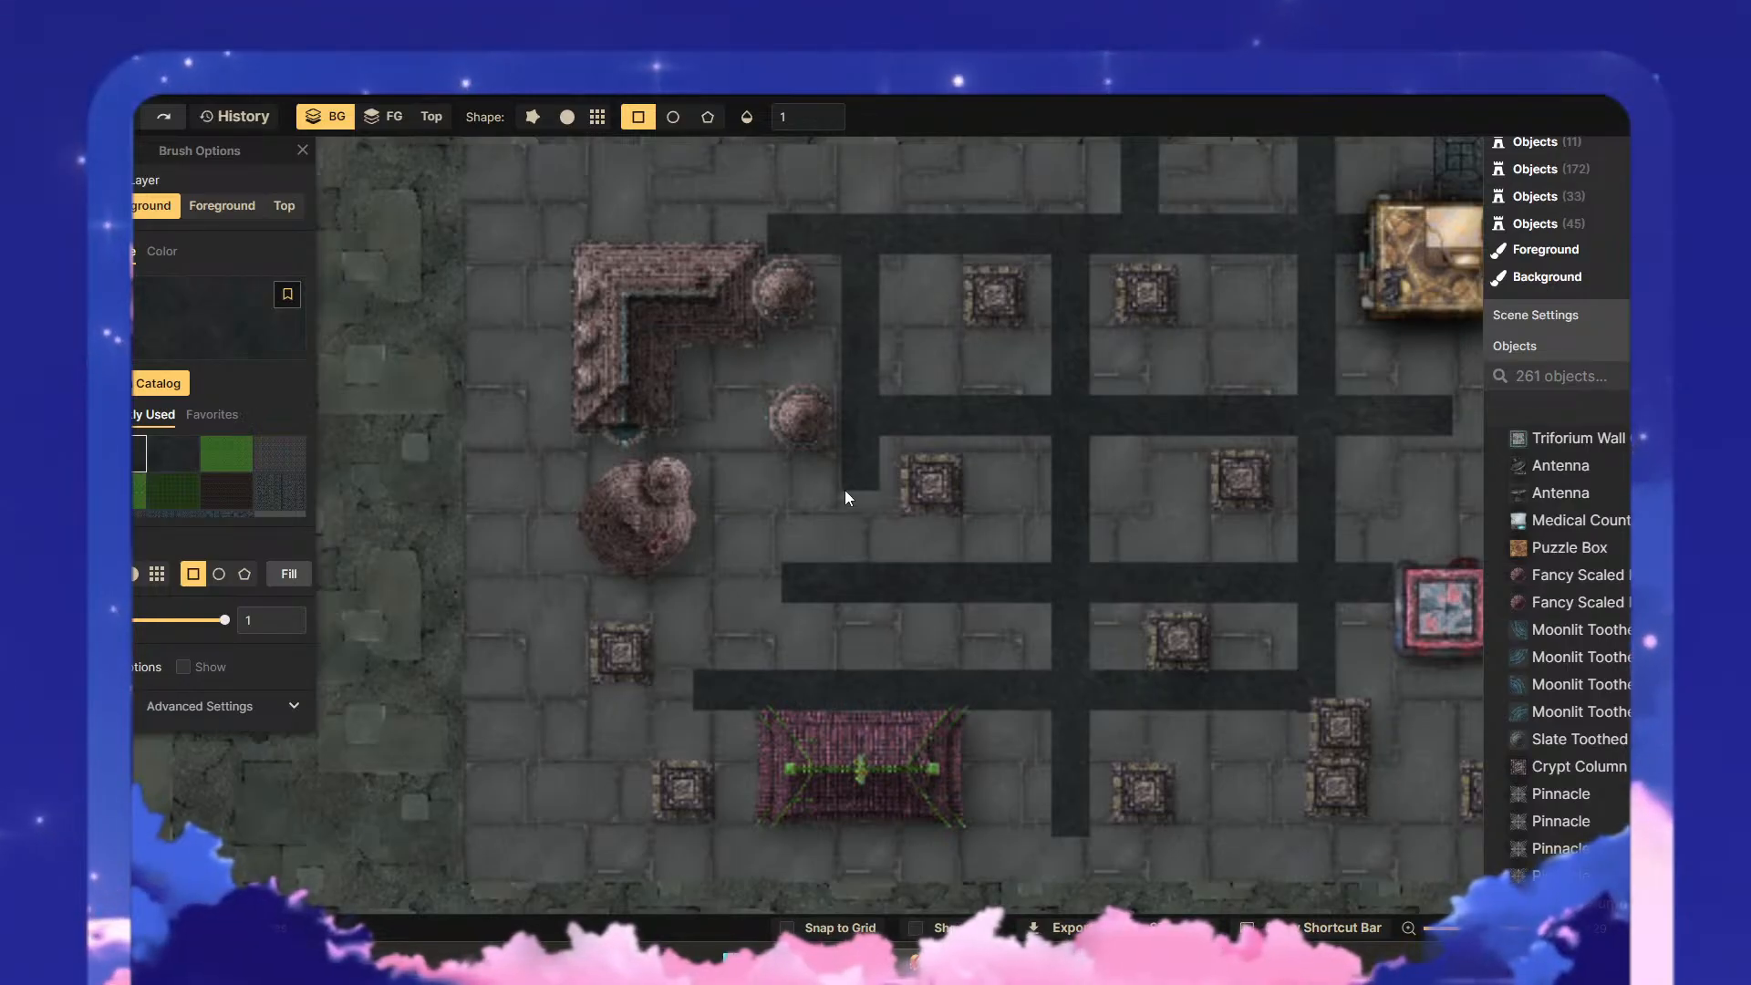
left_click_drag(842, 491, 877, 686)
scroll(878, 675, "up", 2)
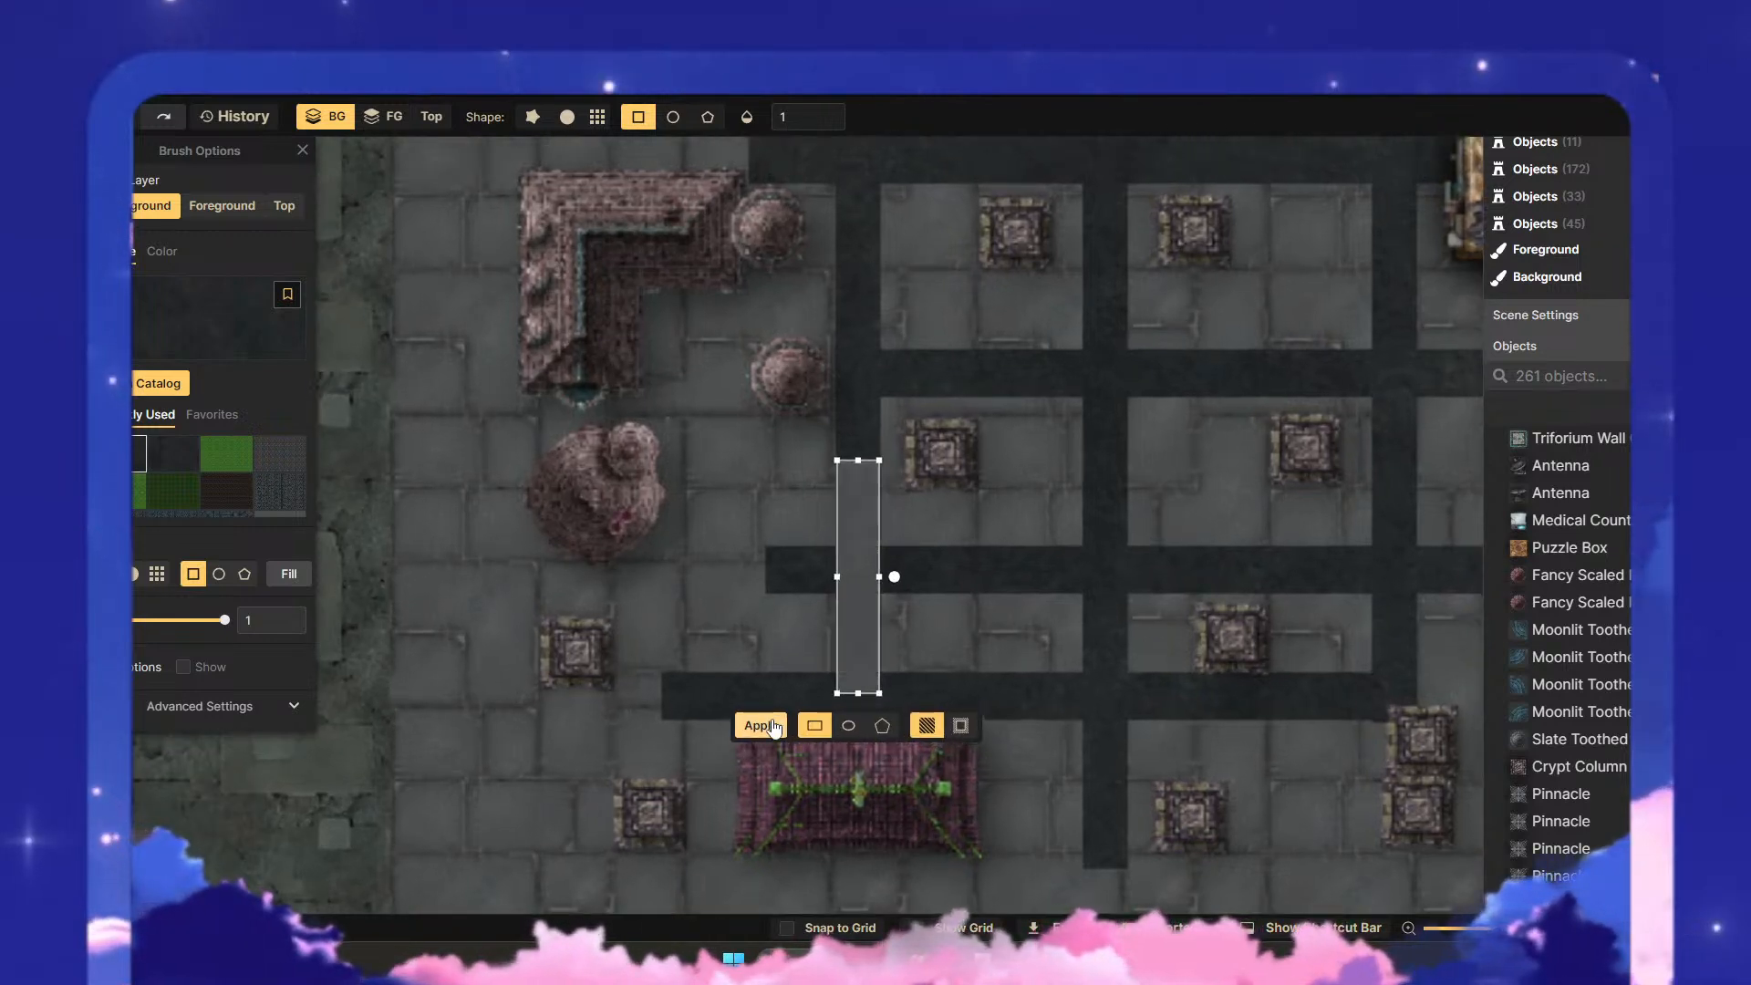
- Paint two short vertical road strips either side of the western columned structure, and a horizontal strip below it reaching the purple roof
mouse_move(861, 615)
left_mouse_down()
mouse_move(735, 616)
mouse_move(750, 615)
mouse_move(655, 683)
mouse_move(478, 673)
mouse_move(503, 752)
mouse_move(603, 858)
mouse_move(676, 546)
left_mouse_up()
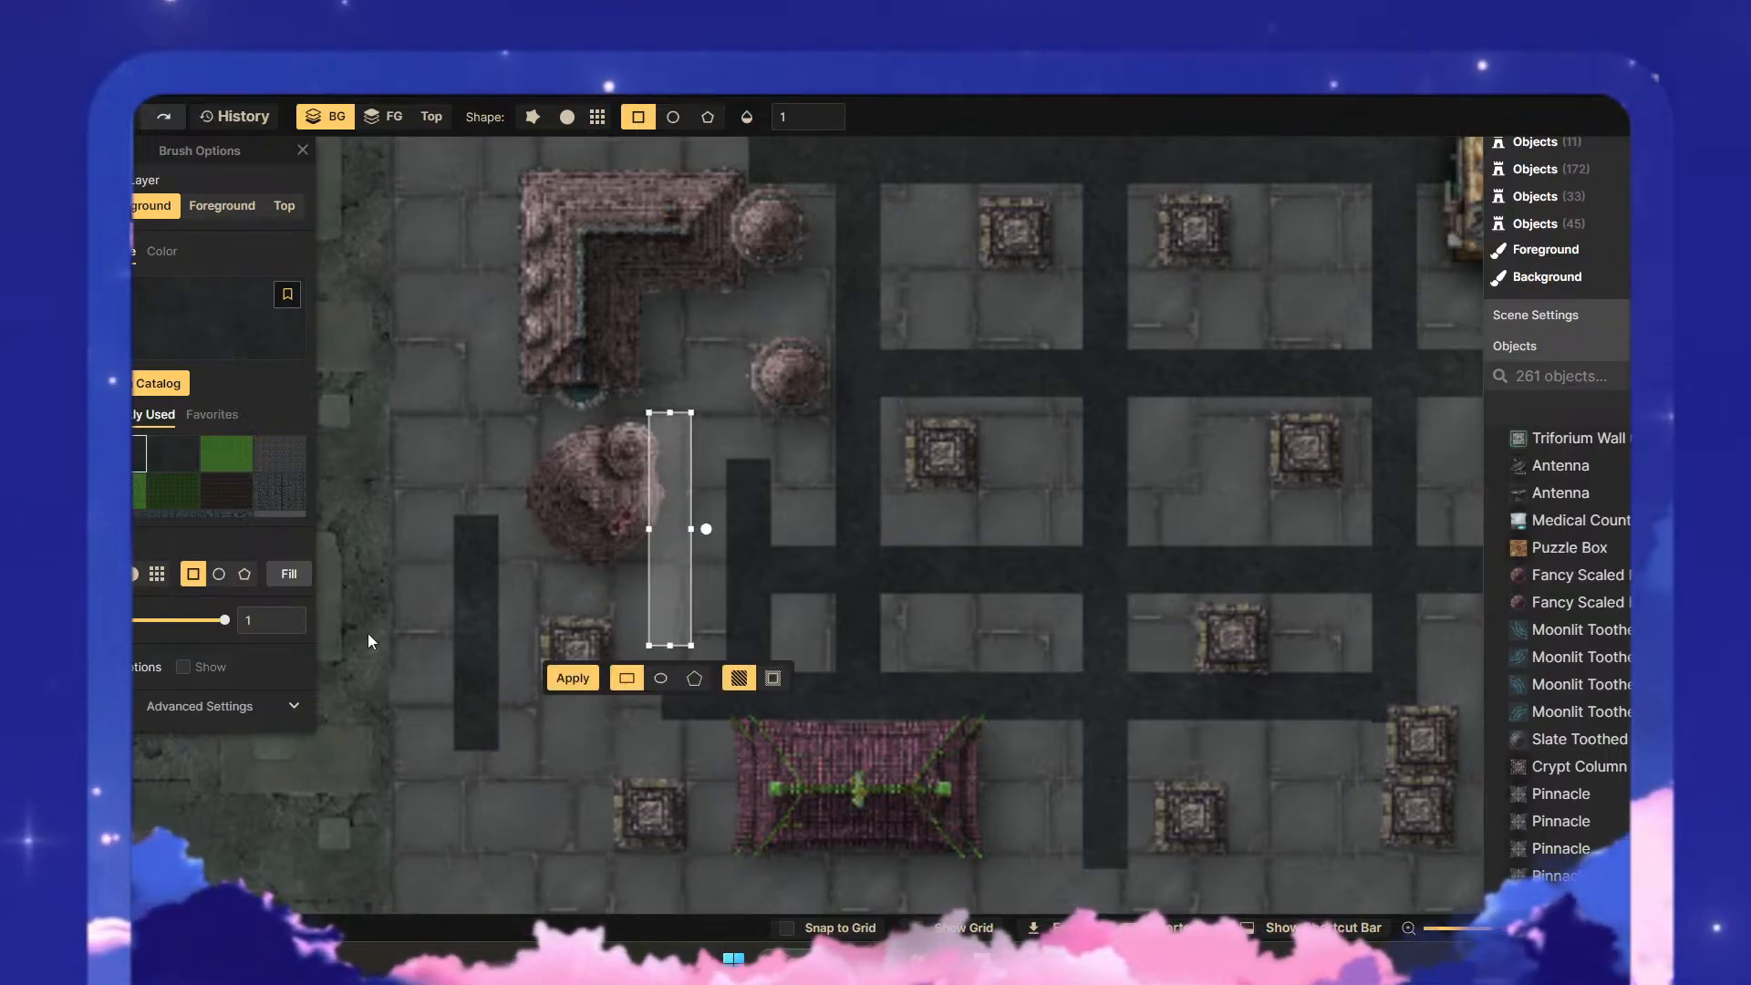
left_click(497, 736)
left_click_drag(453, 696, 738, 737)
left_click_drag(697, 732, 696, 735)
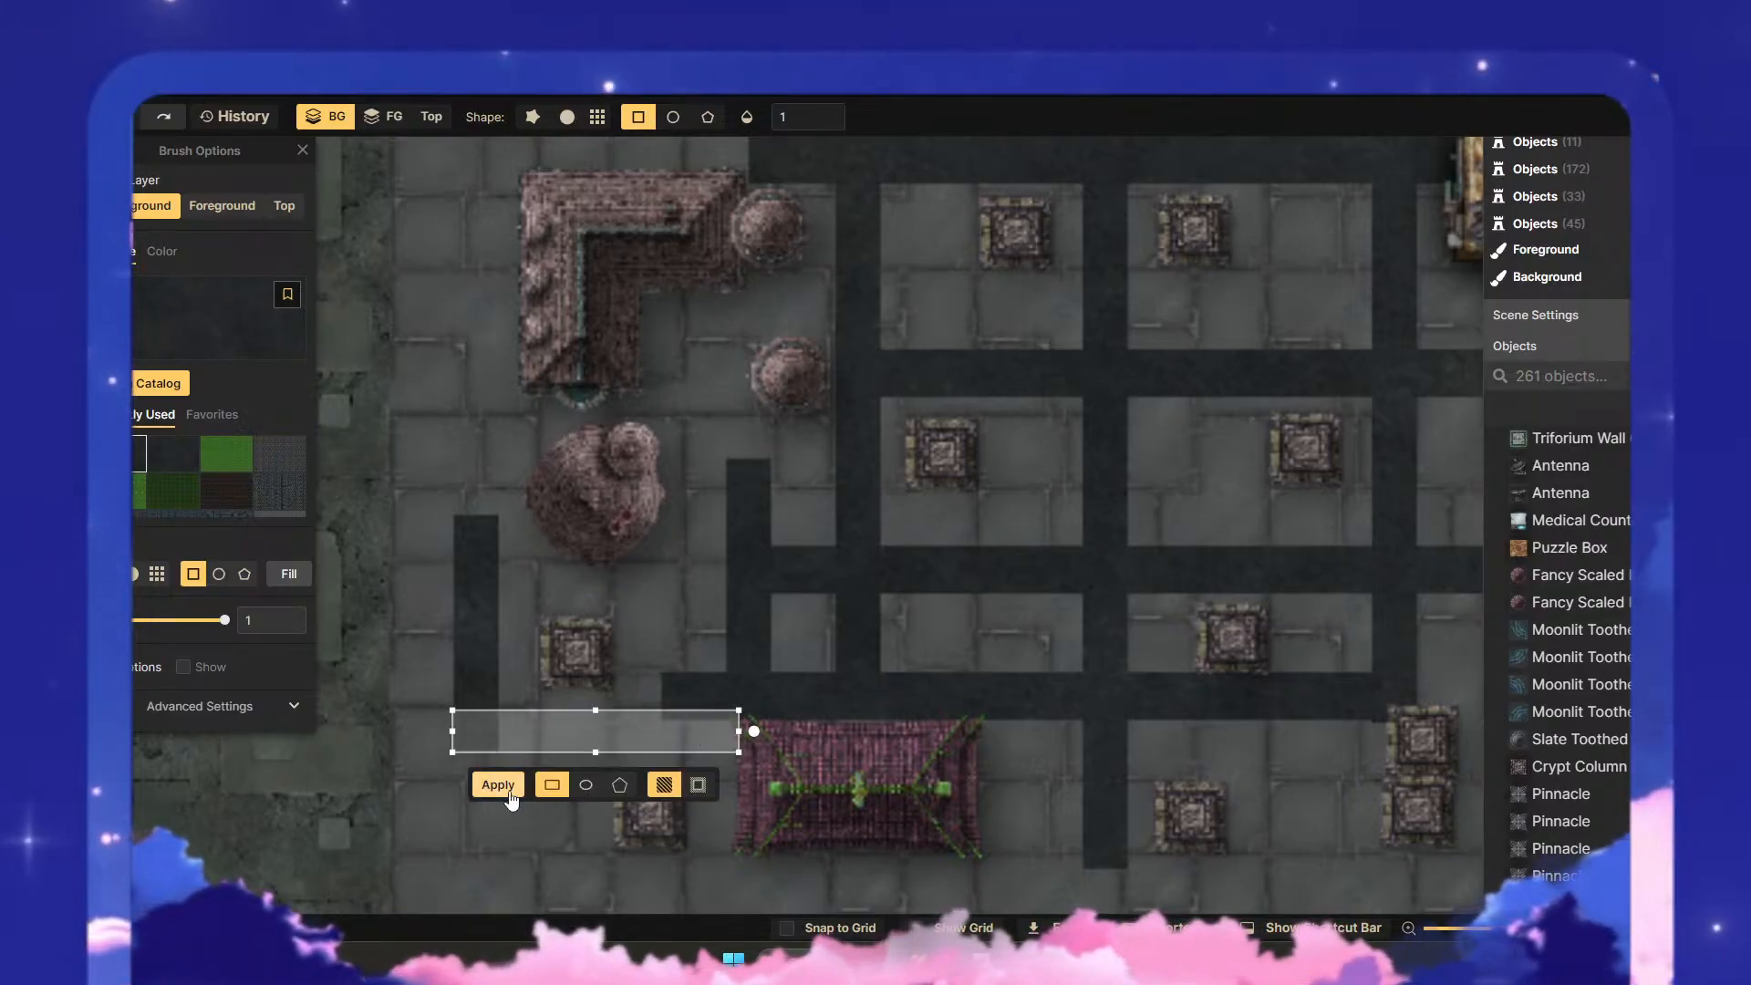
scroll(776, 649, "down", 5)
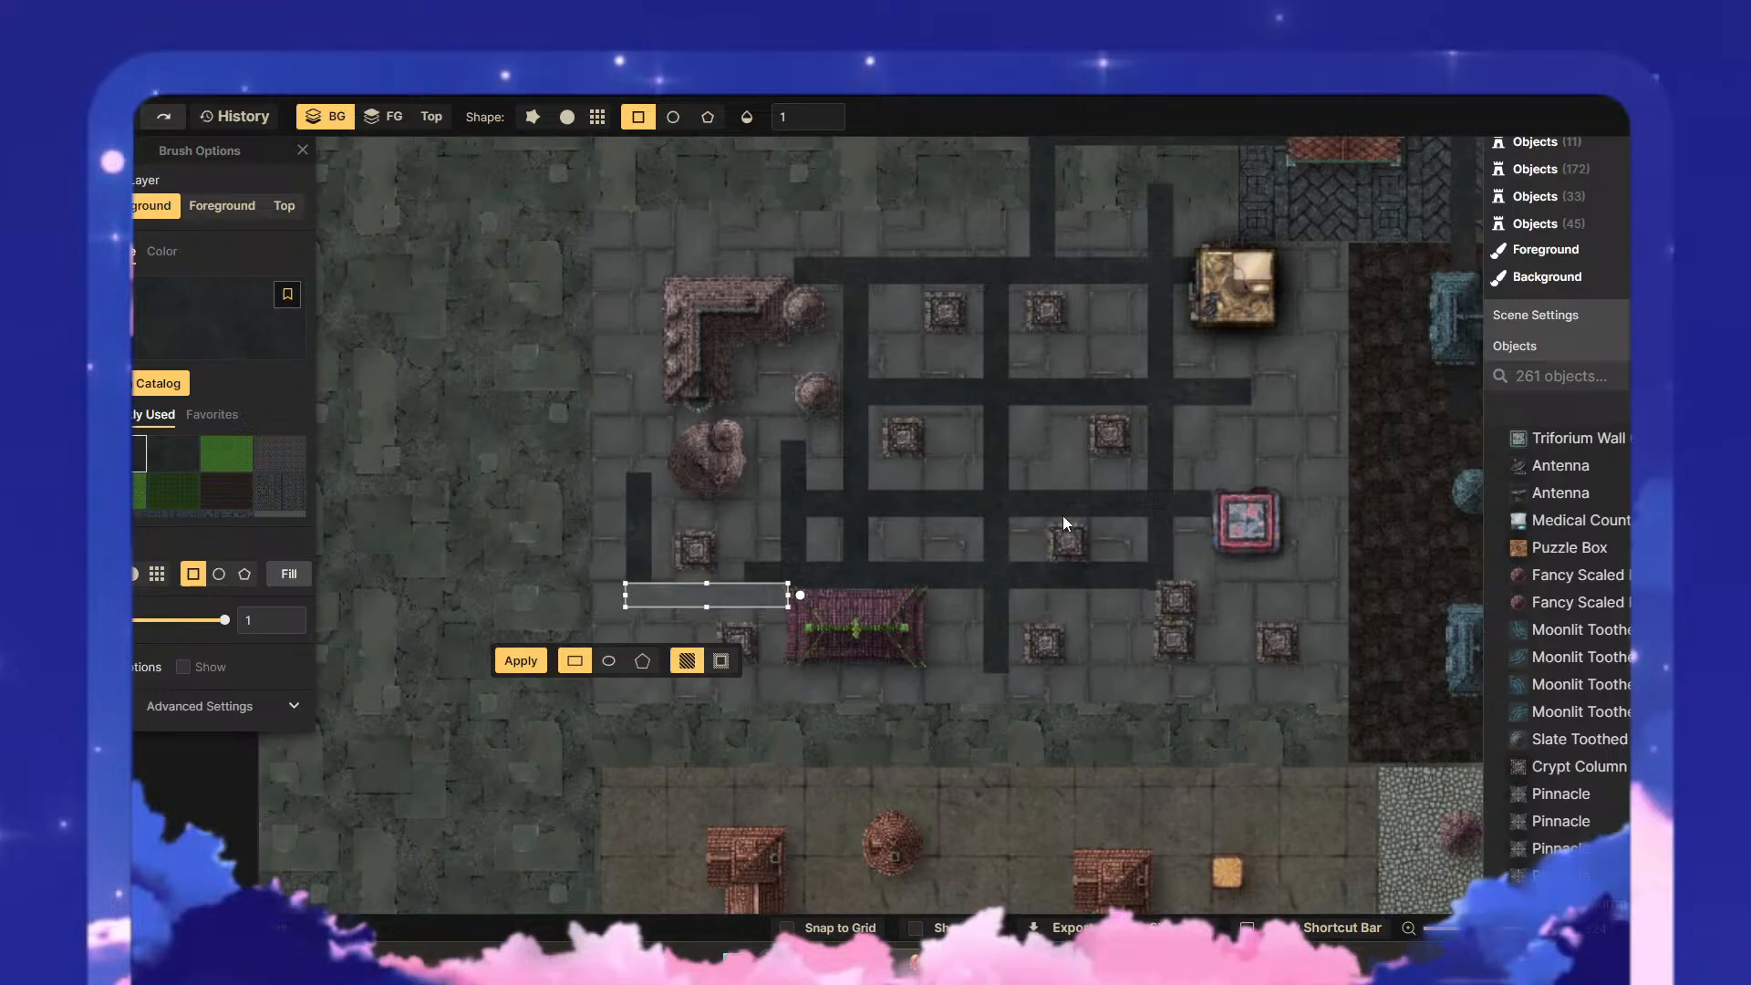
left_click_drag(1064, 518, 822, 614)
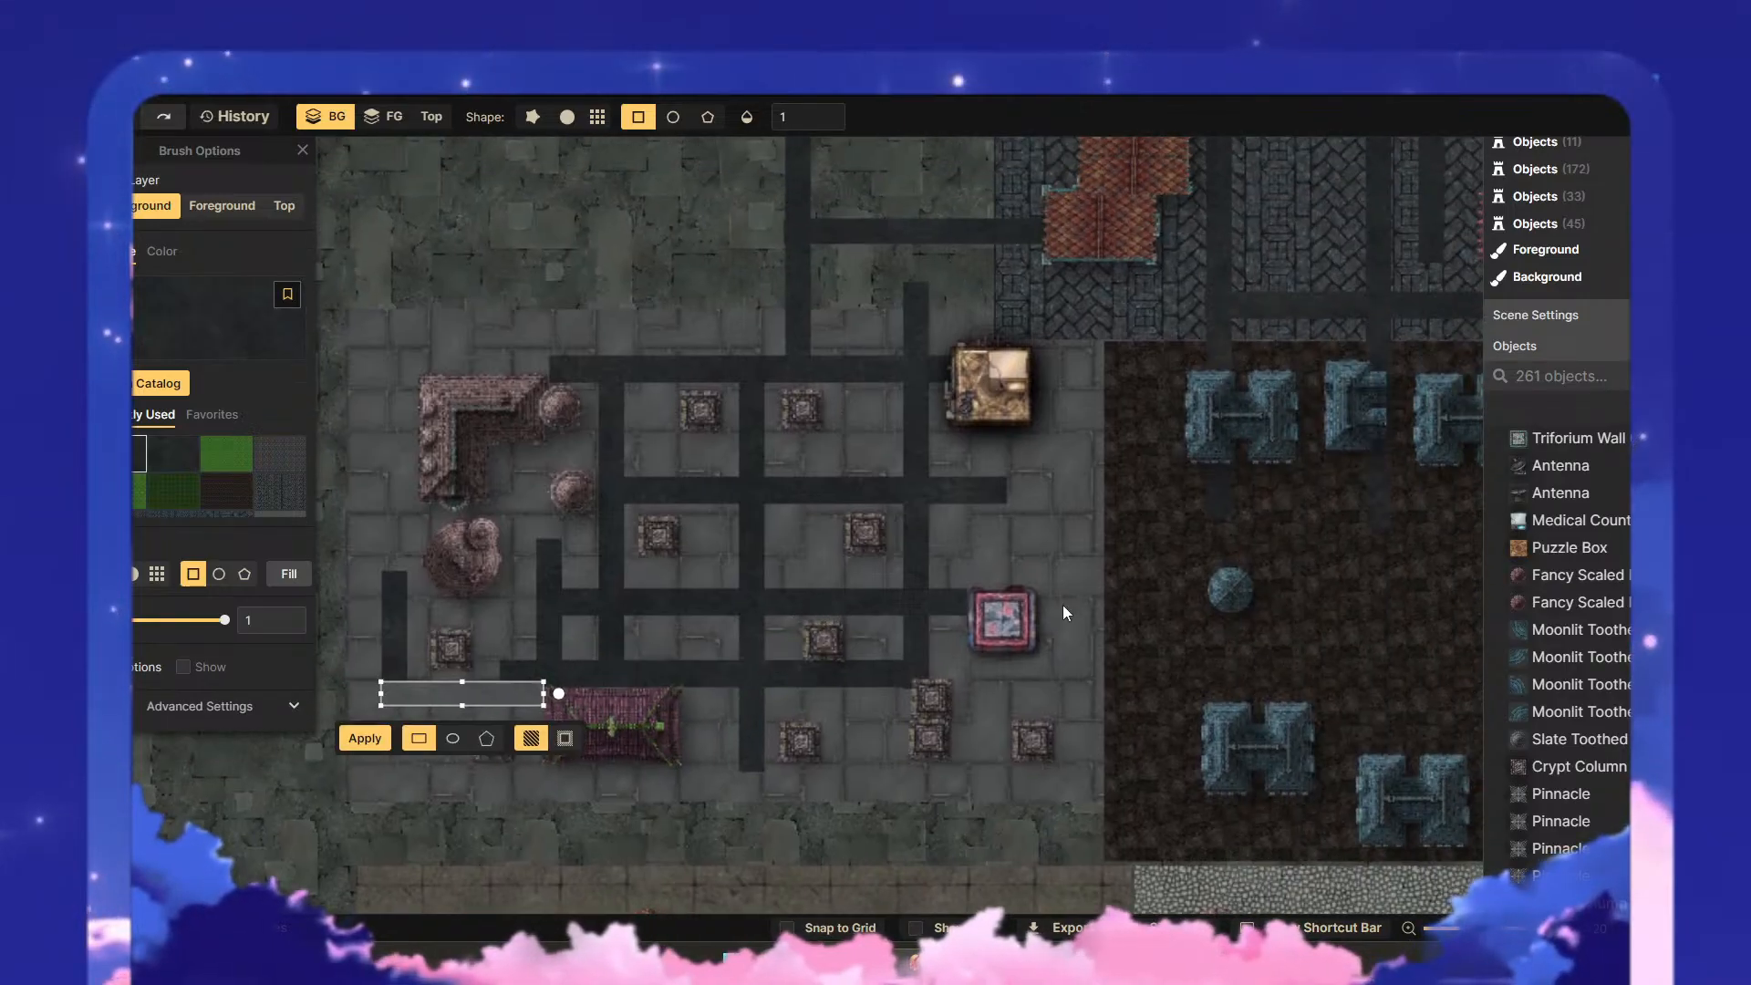
scroll(958, 543, "down", 2)
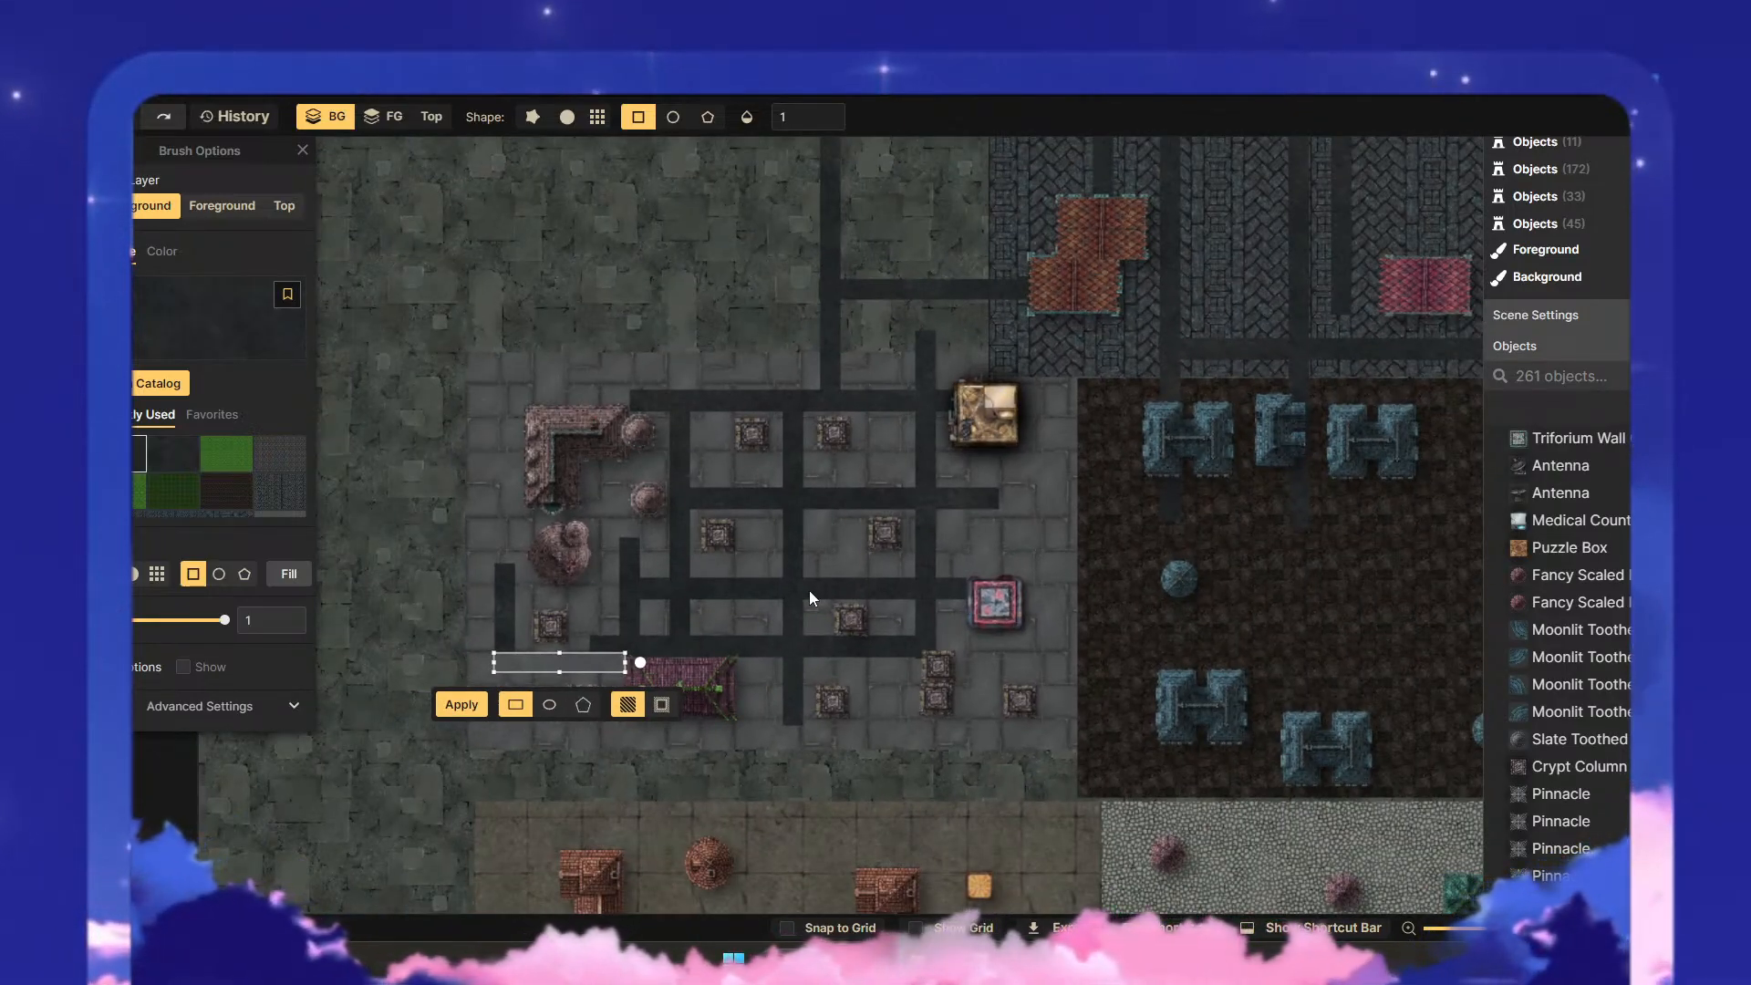
key("Return")
- Paint a short vertical road strip from the eastern end of the second horizontal road down to the red-framed building
left_click_drag(1001, 554, 866, 554)
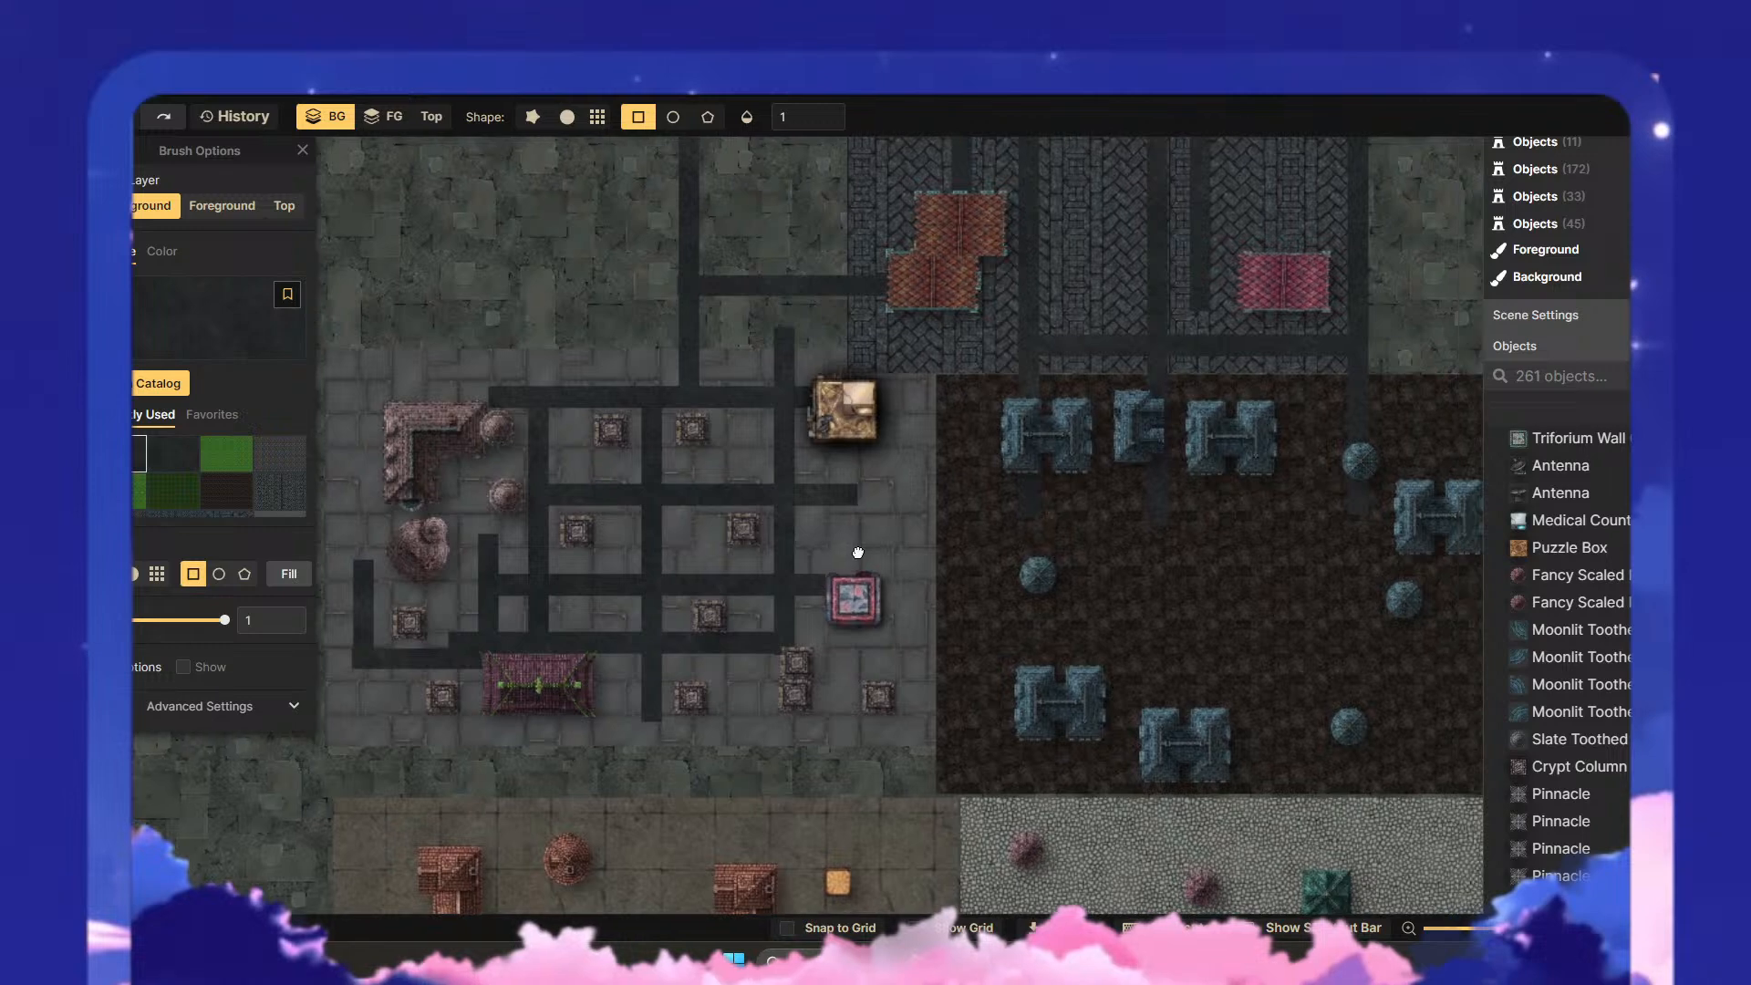
left_click_drag(861, 485, 878, 598)
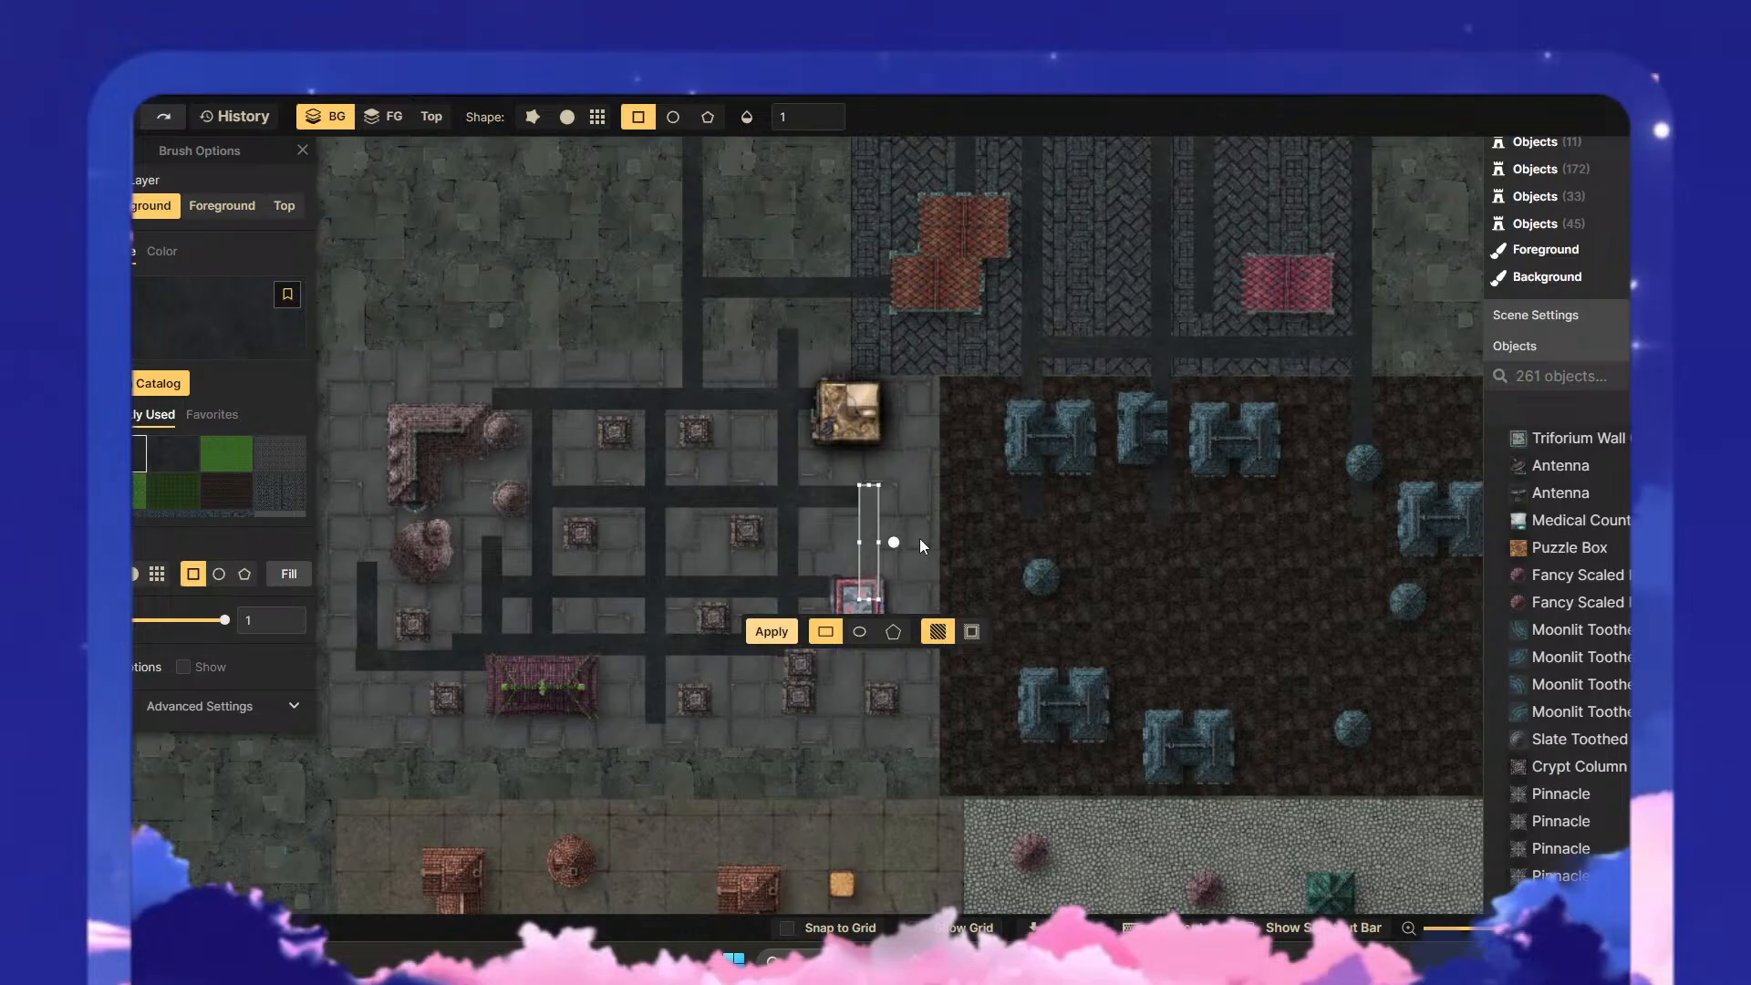
key("Return")
- Save a copy of the map under the name Cloudfield .6
scroll(974, 531, "down", 5)
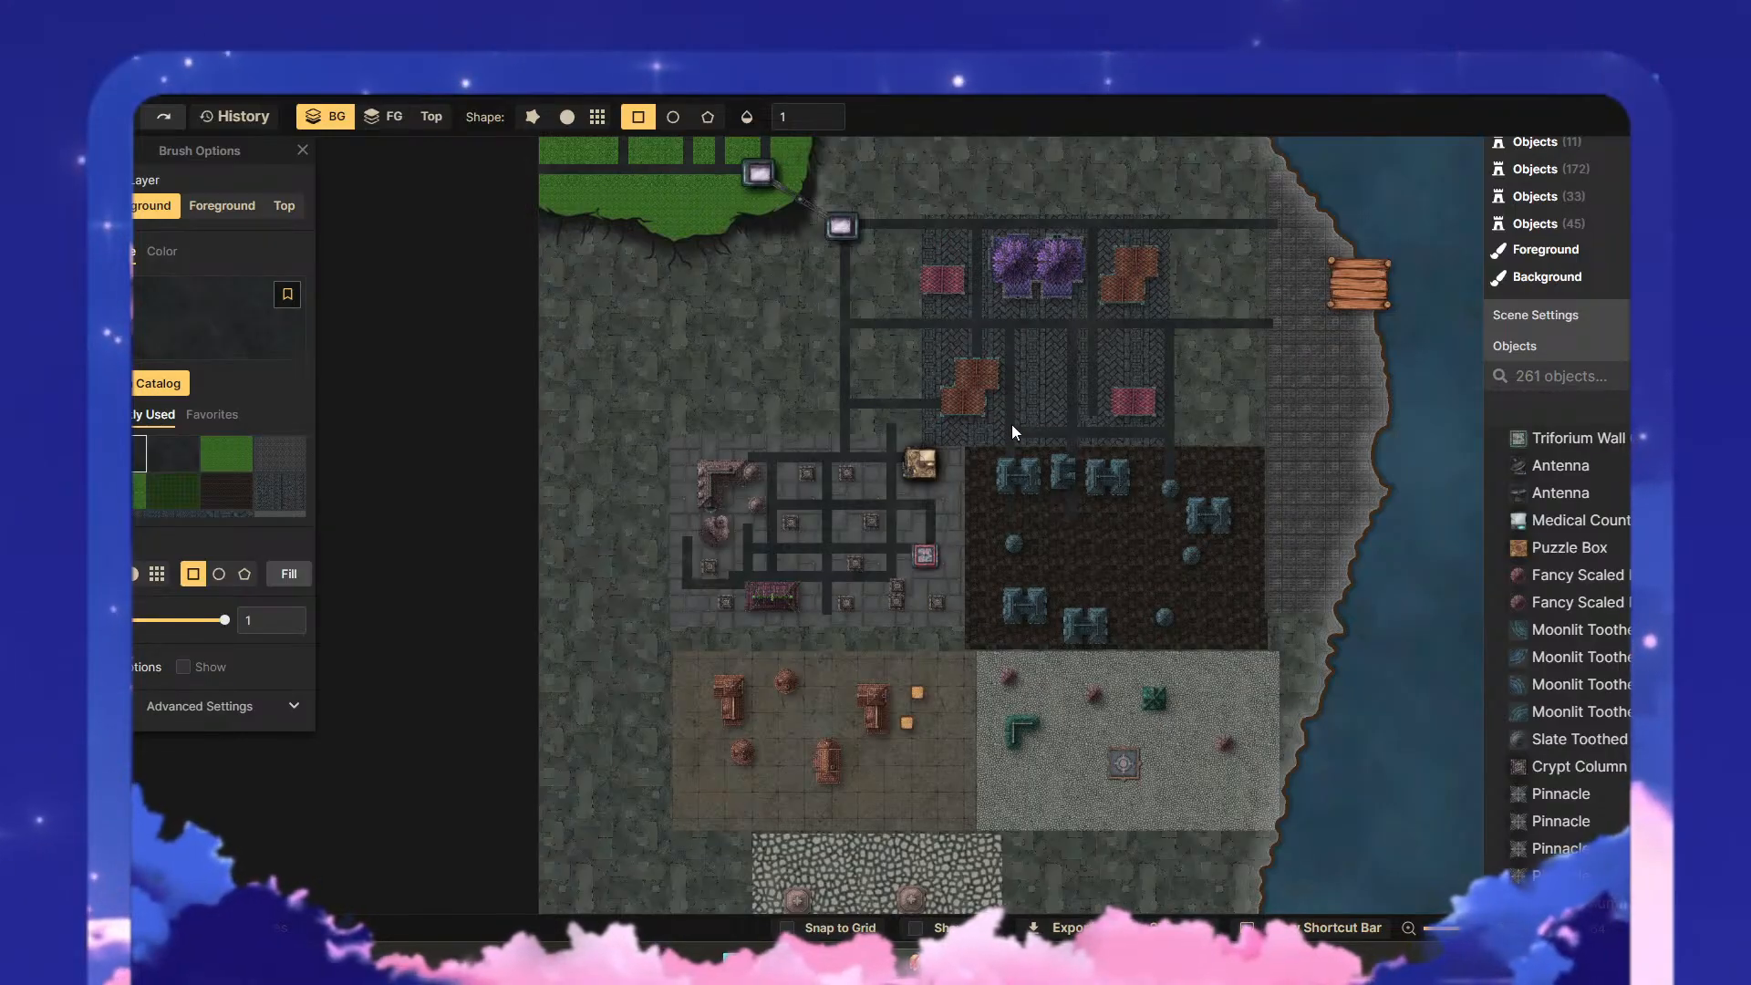
left_click_drag(1031, 429, 932, 495)
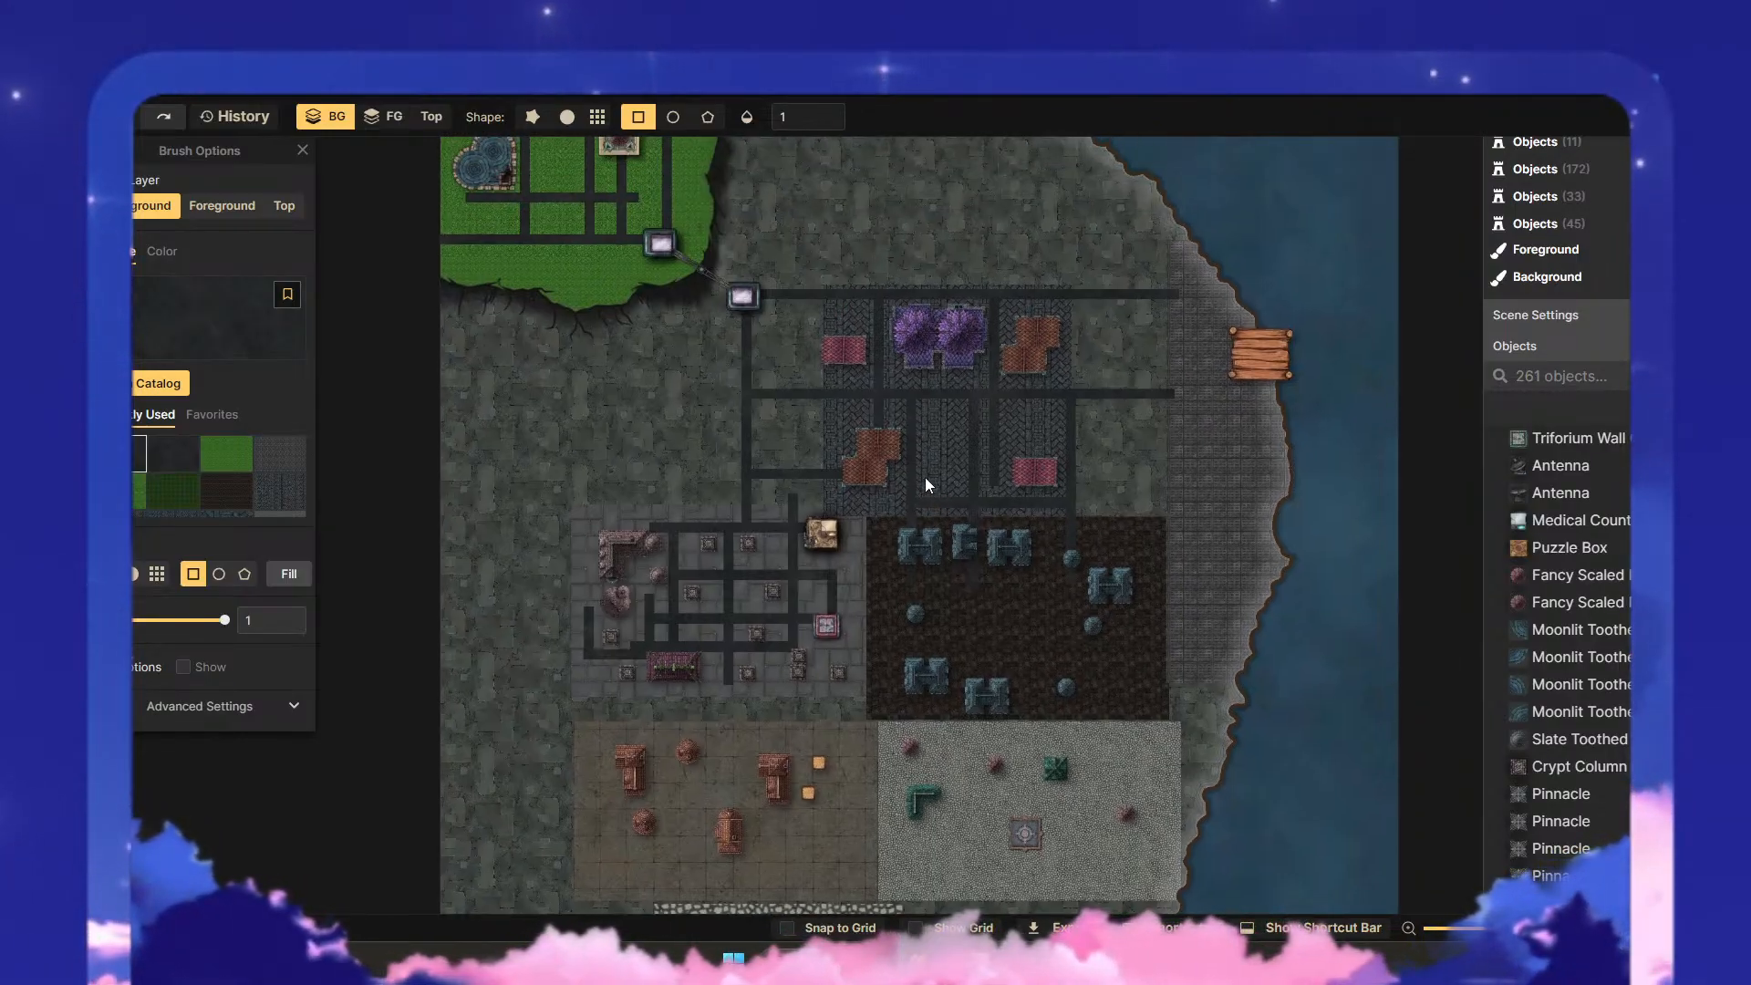
scroll(923, 469, "down", 2)
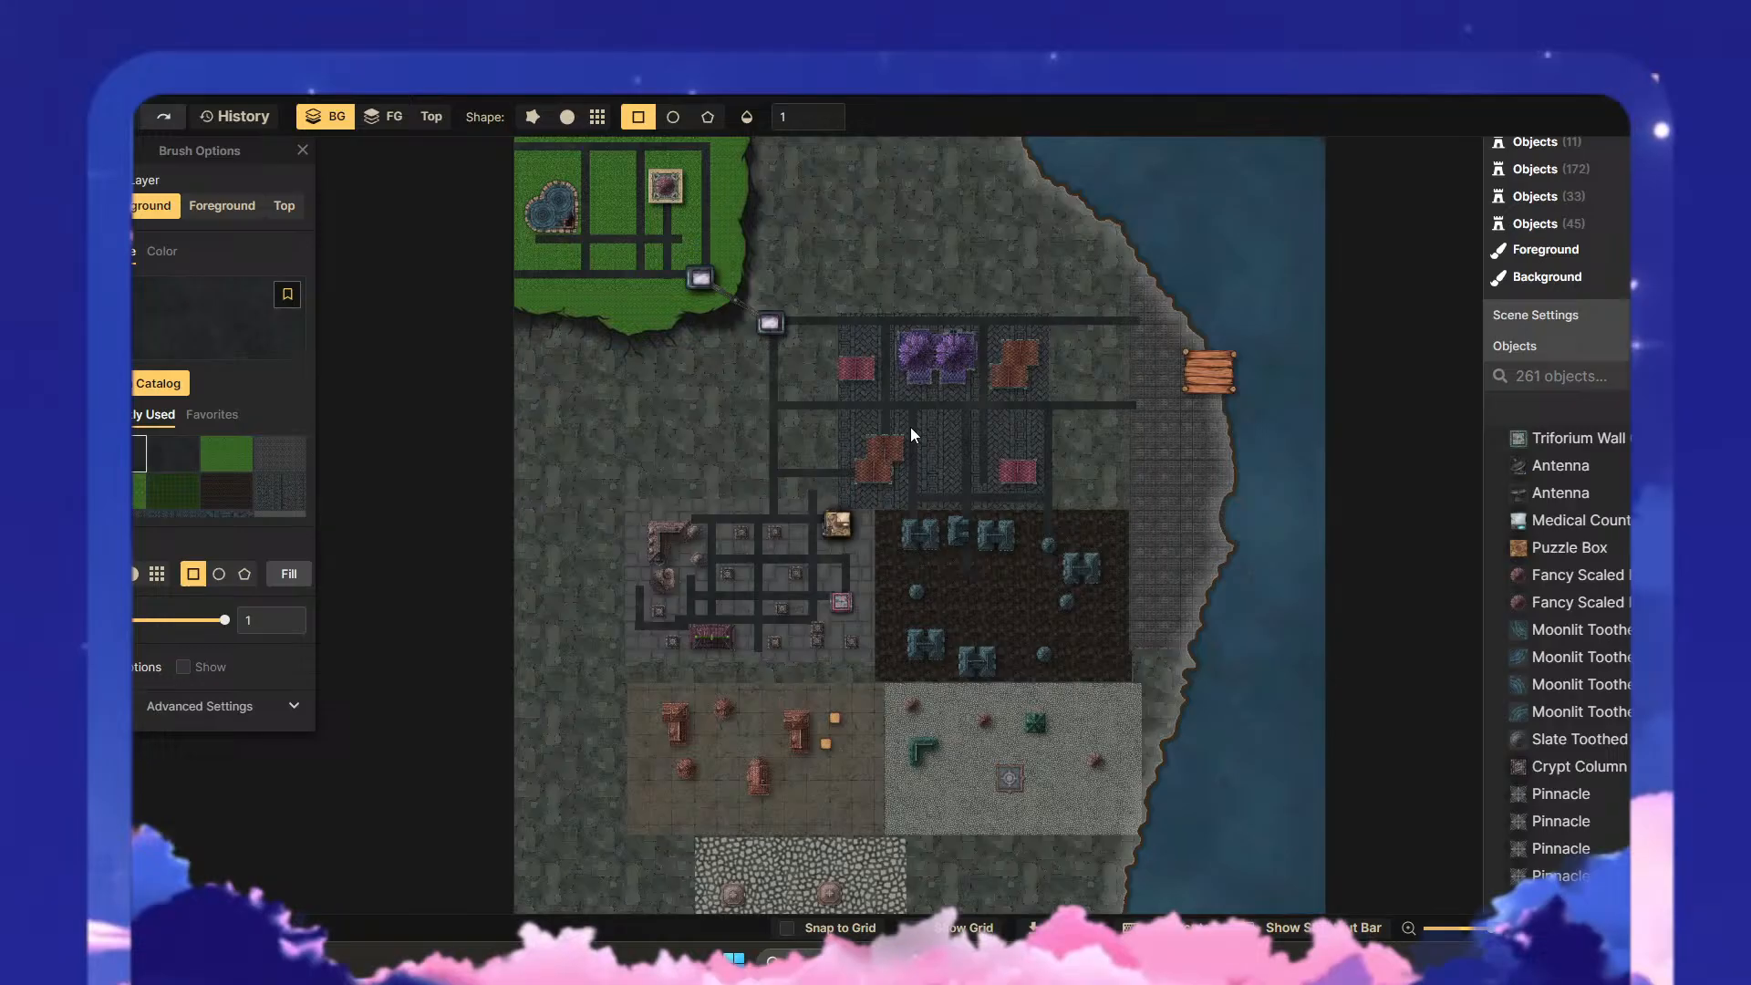
scroll(910, 427, "down", 1)
left_click(91, 117)
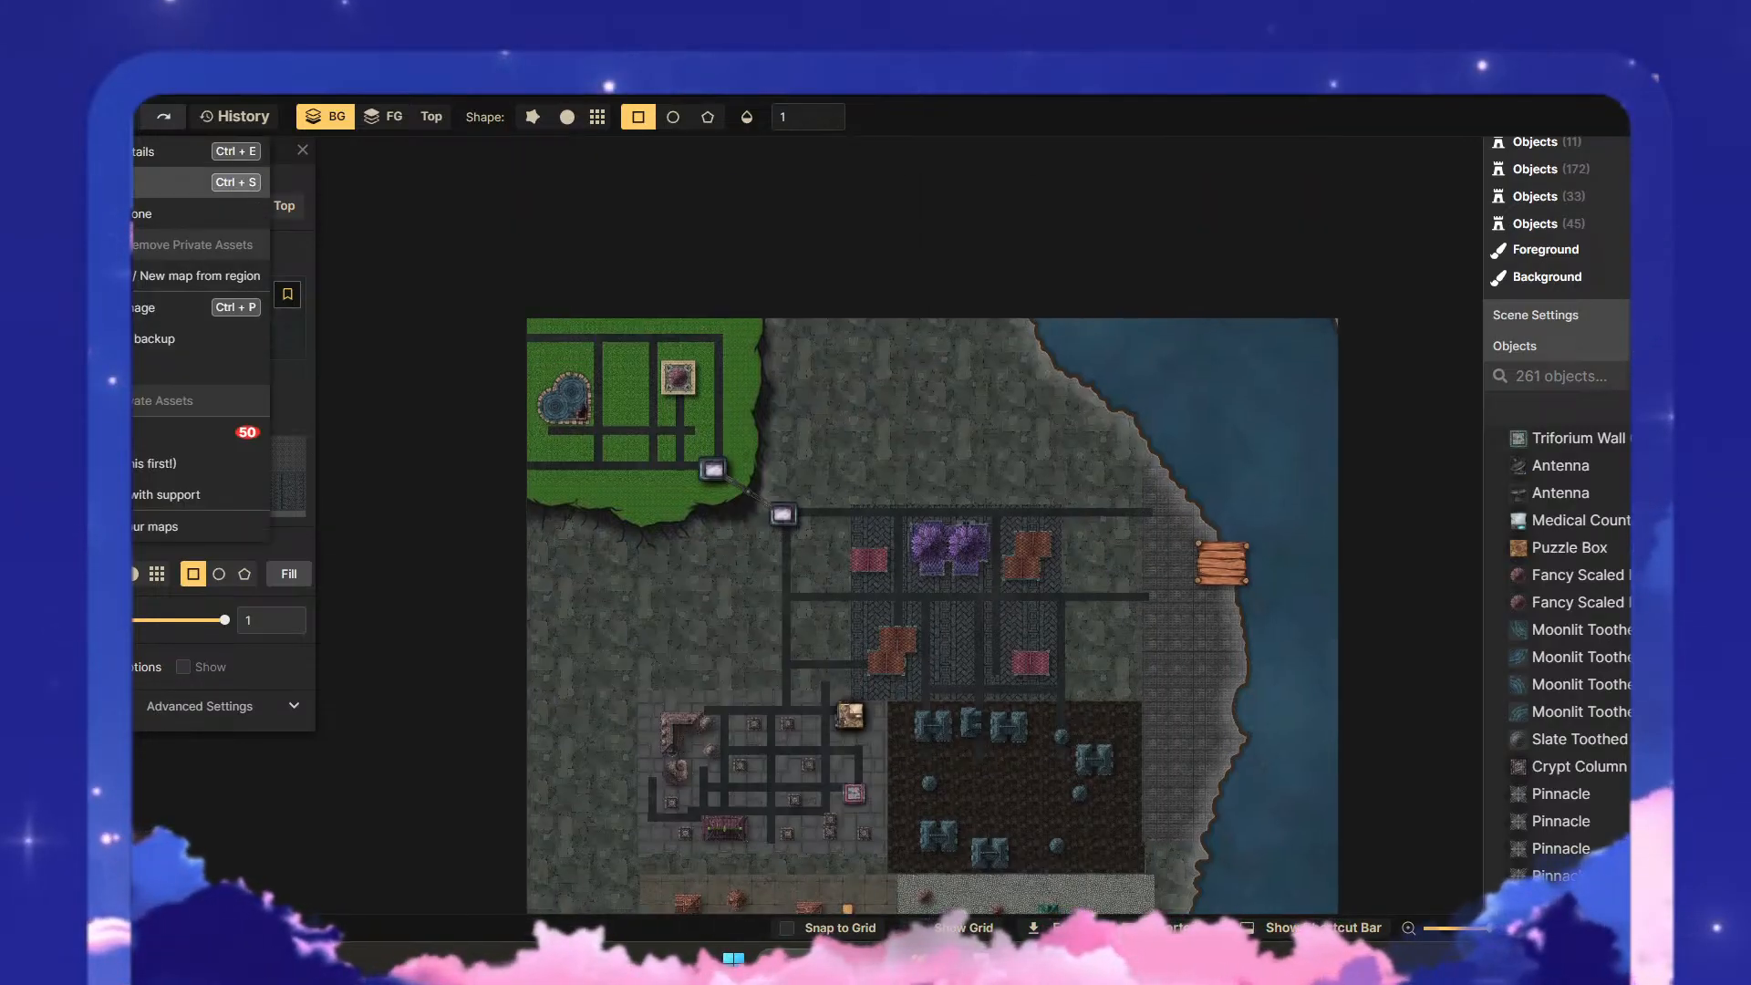
left_click(142, 214)
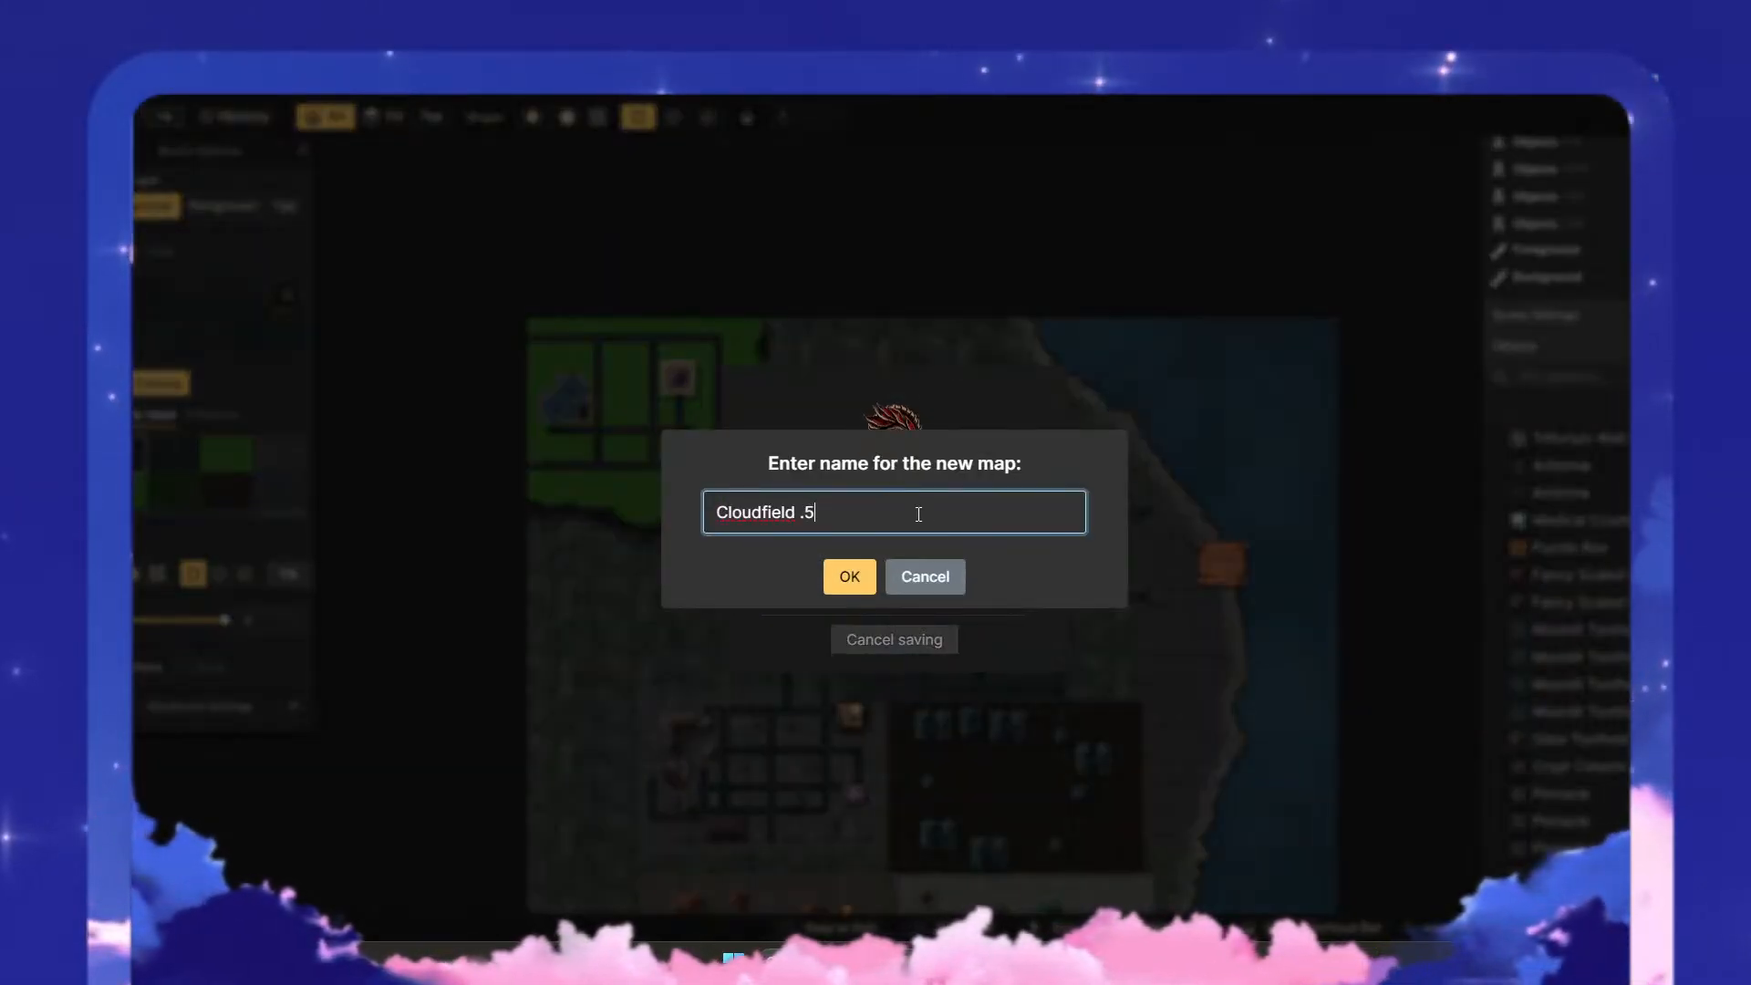
key("BackSpace")
type("6")
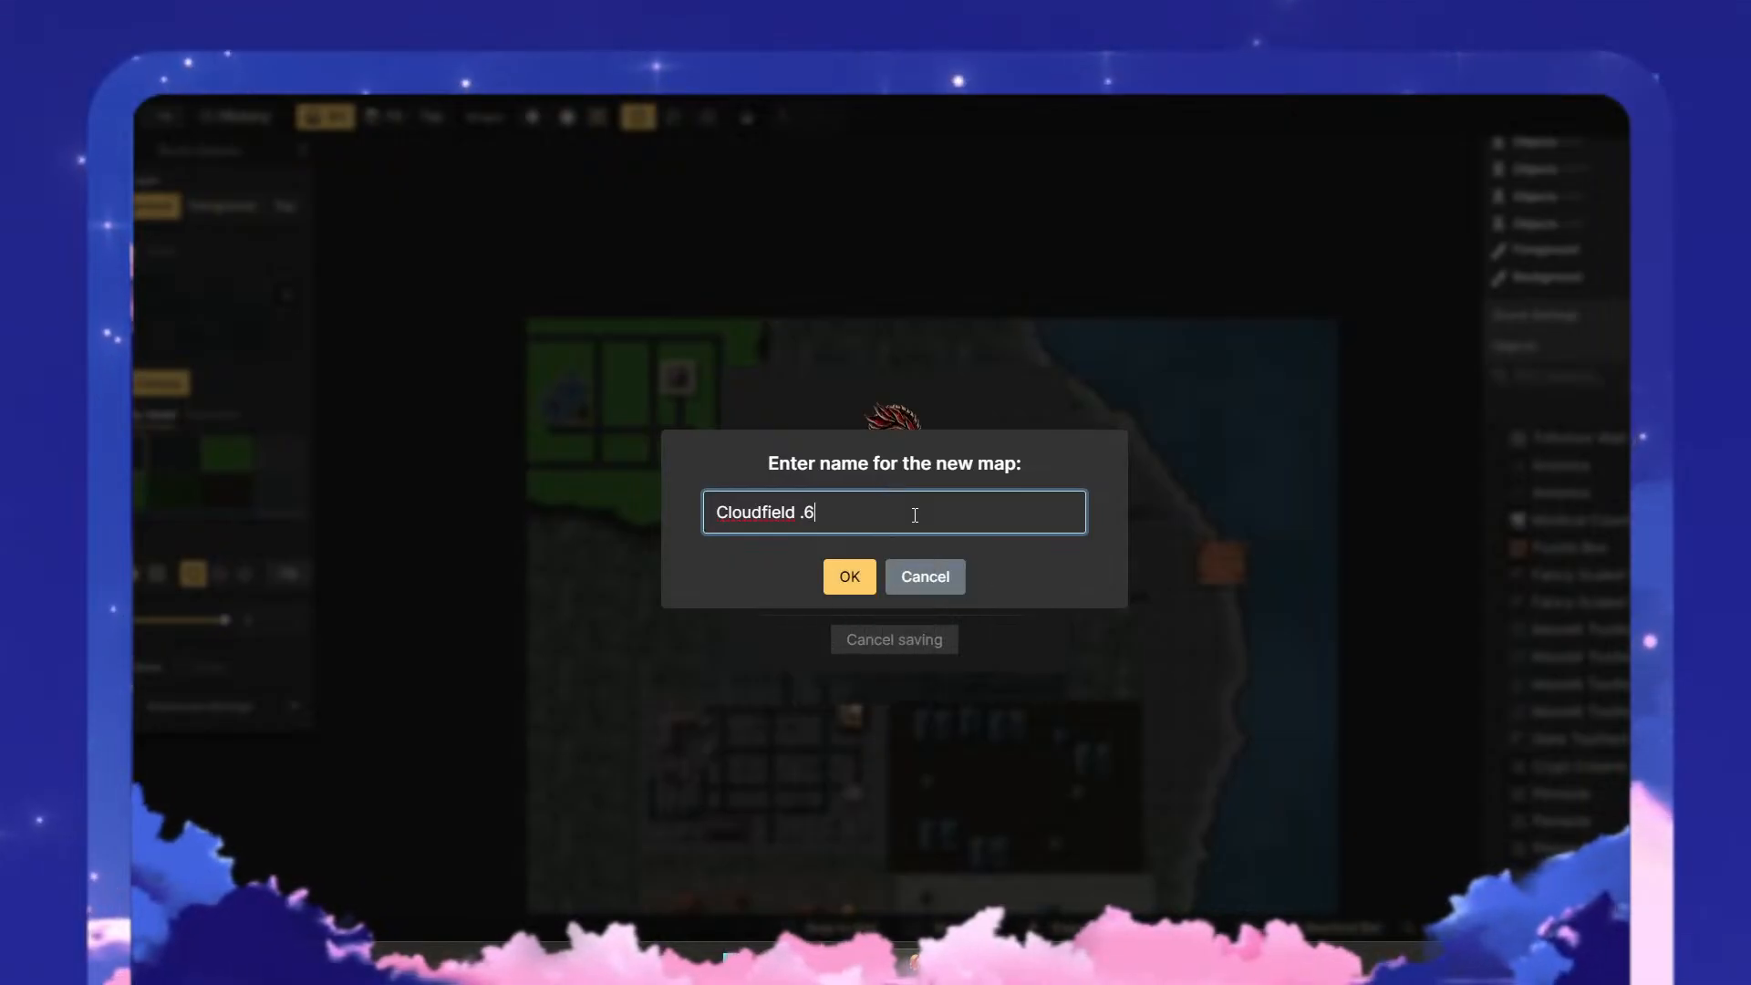
left_click(841, 576)
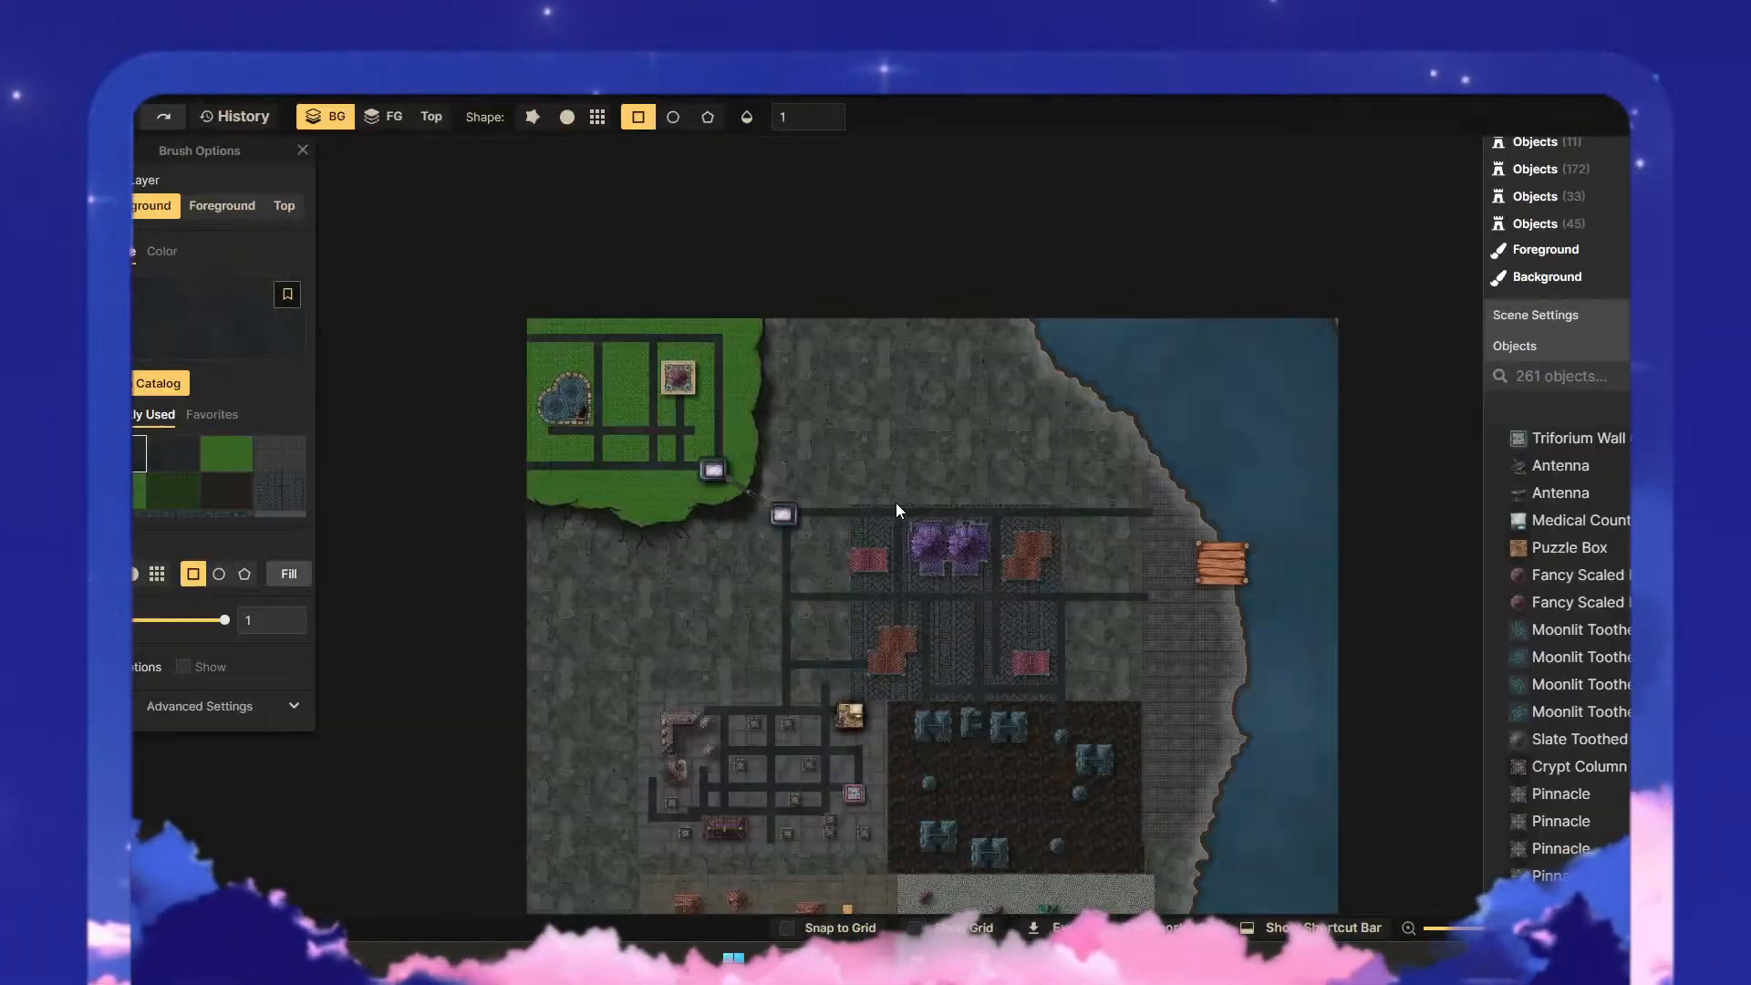
- Export the map as a 4K JPG image and return to editing
scroll(994, 517, "down", 1)
left_click_drag(1007, 416, 977, 202)
left_click(46, 116)
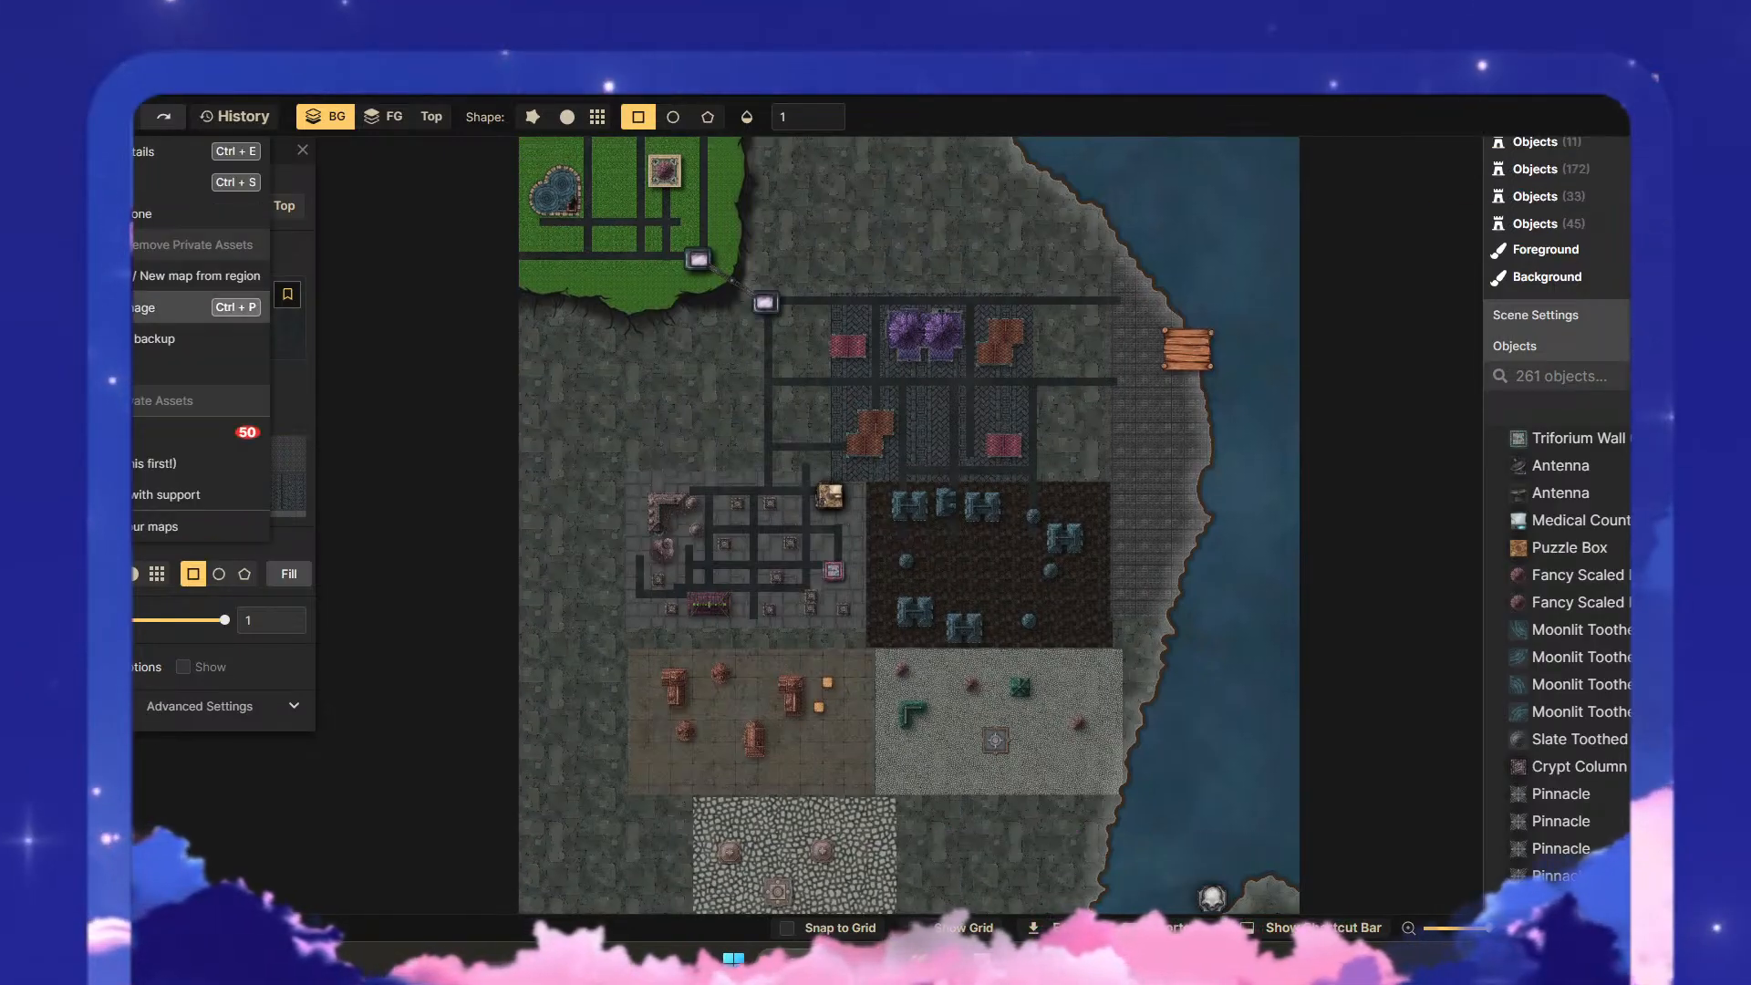
left_click(232, 309)
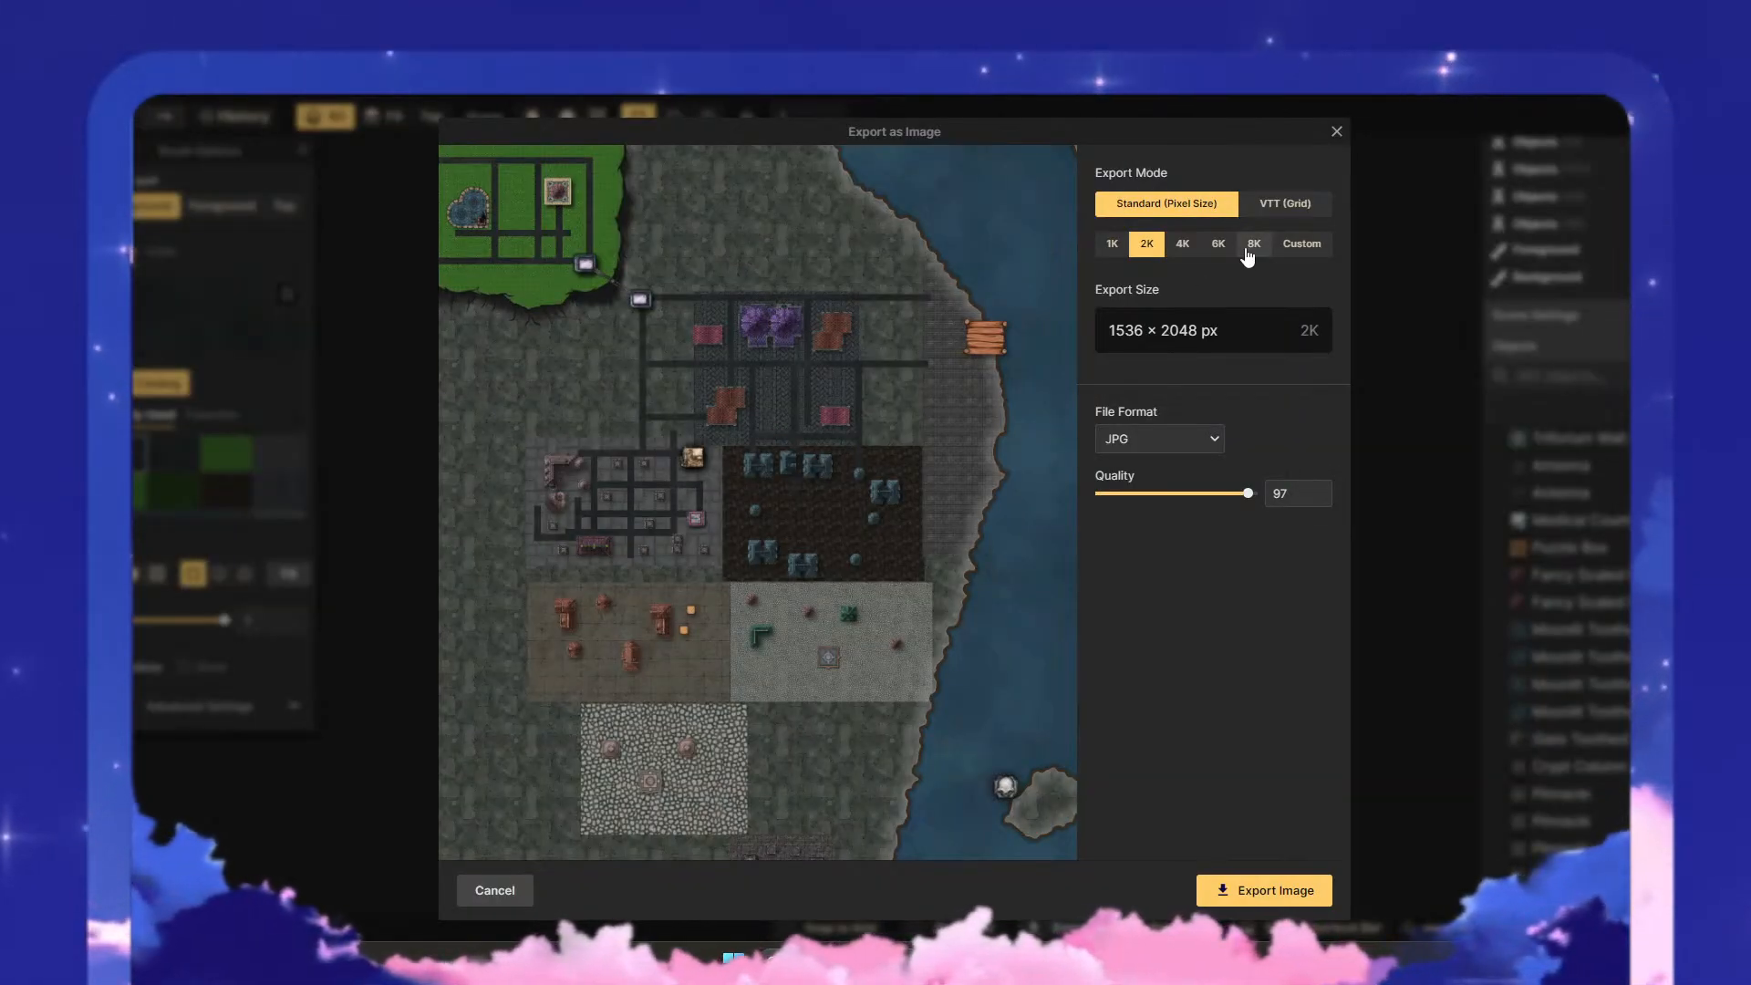
left_click(1182, 245)
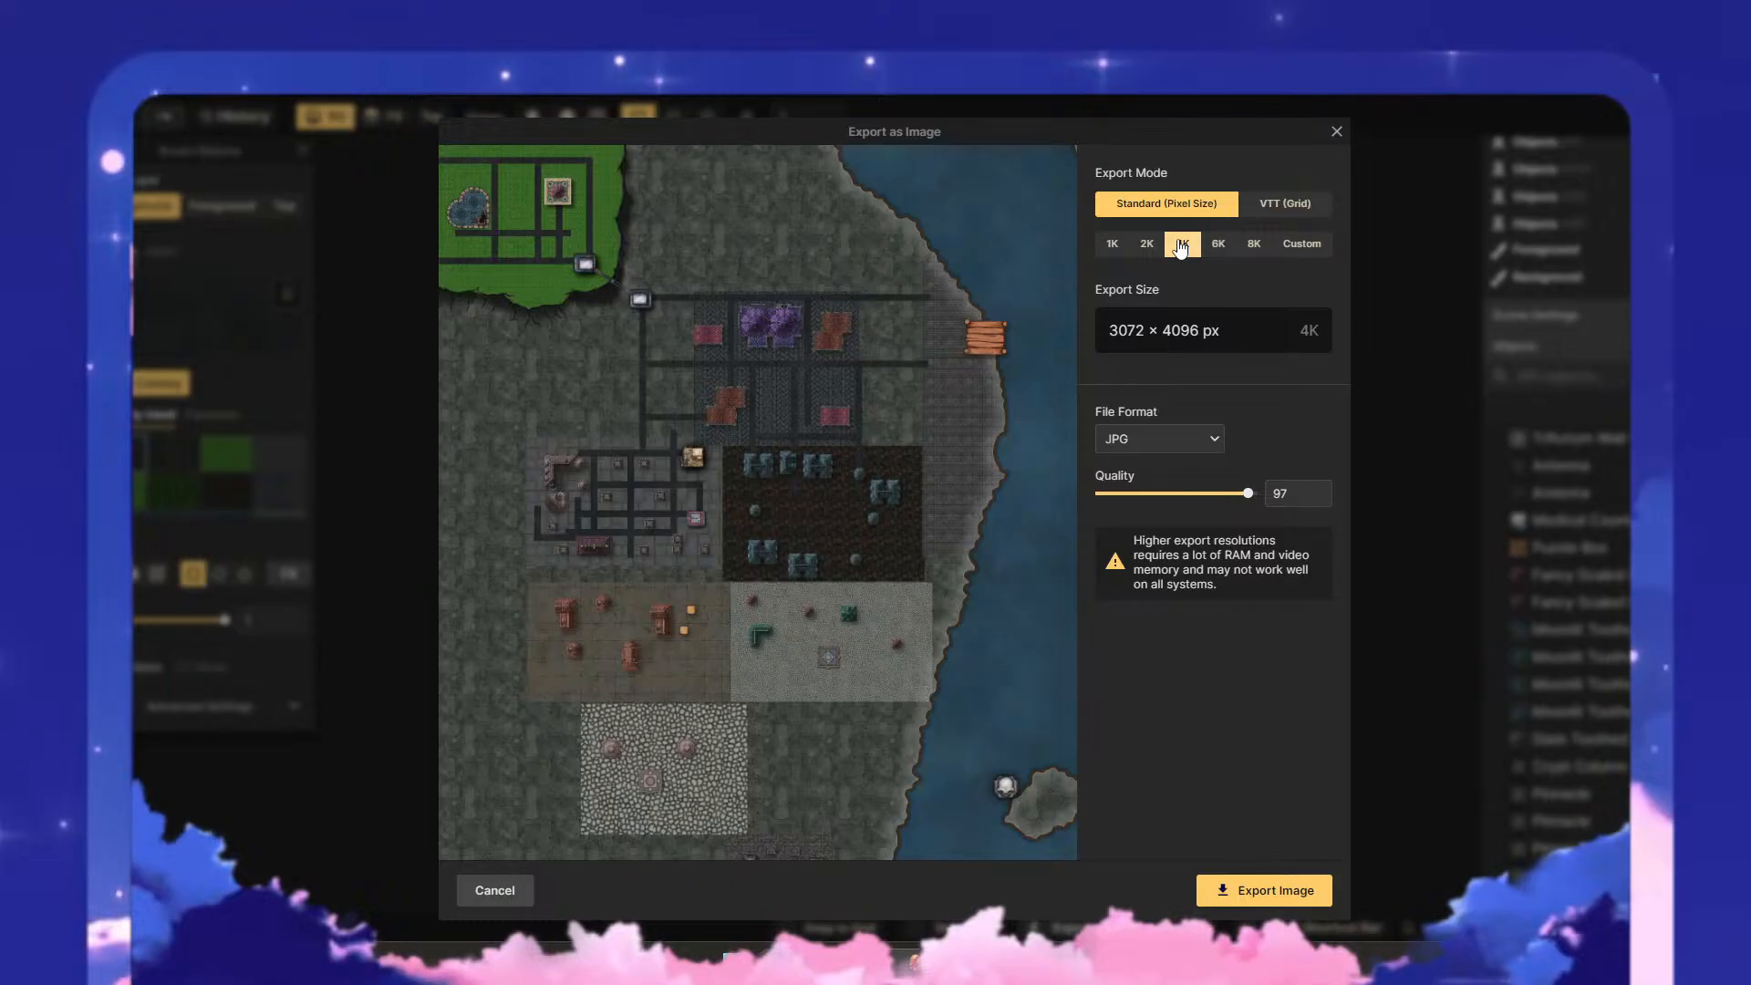
left_click(1277, 891)
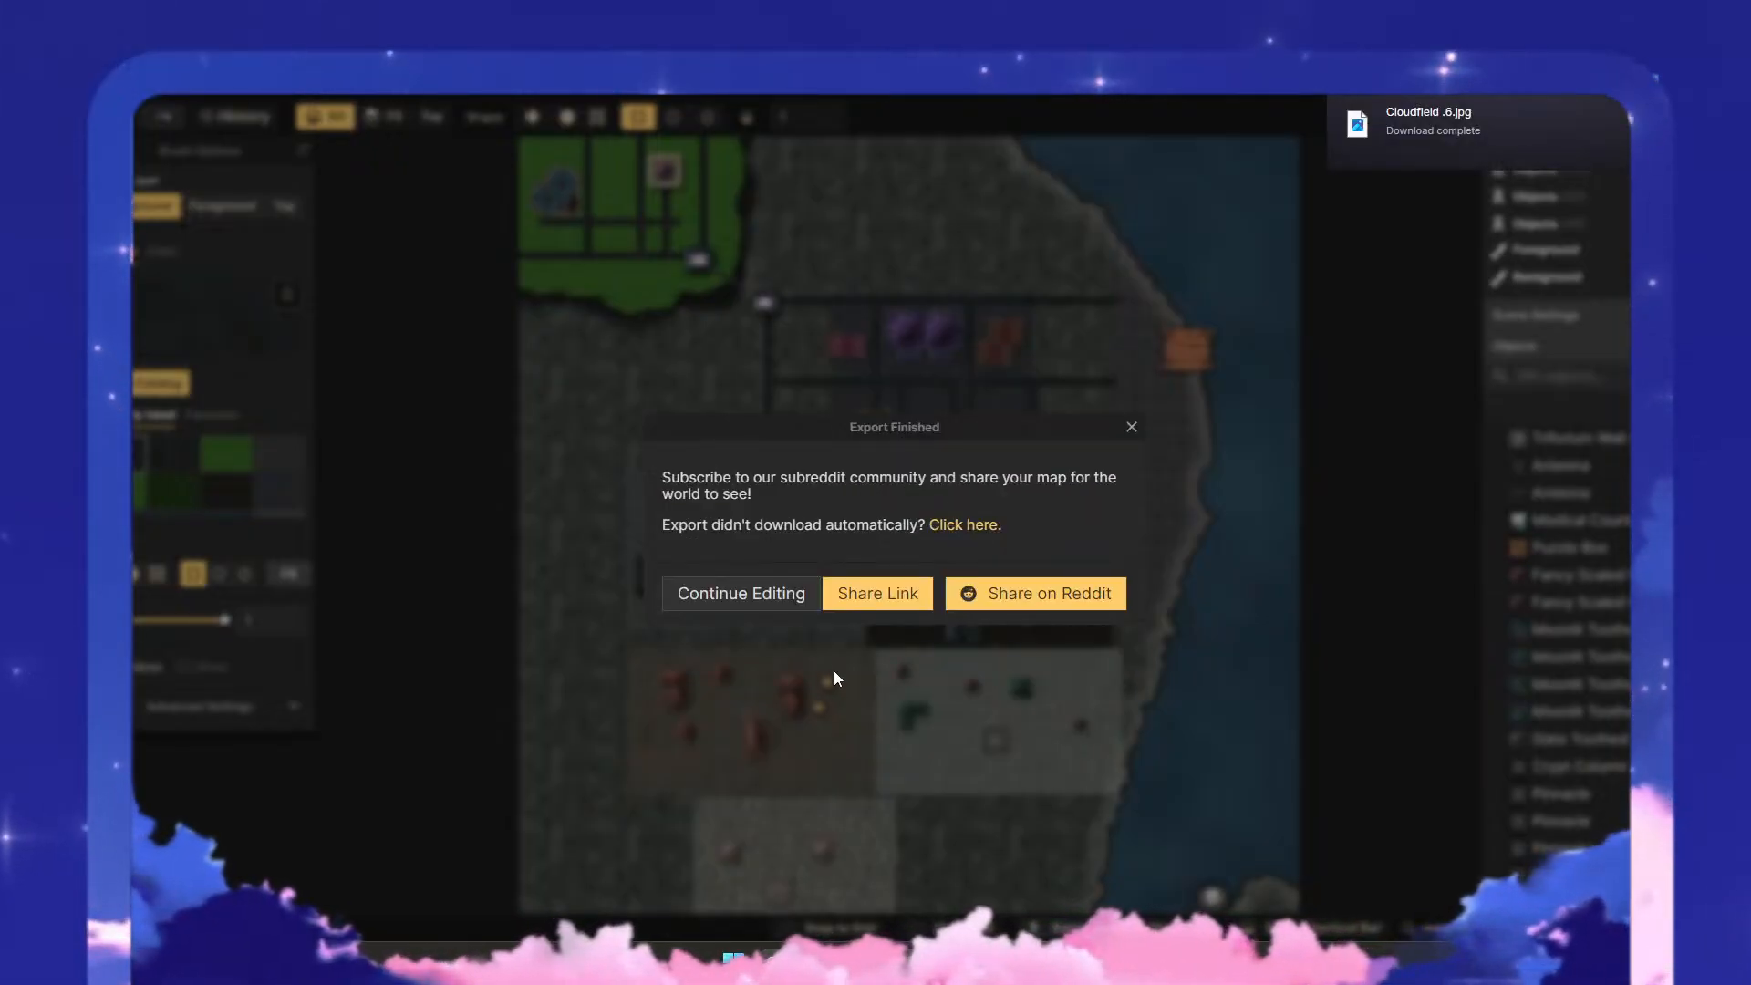
left_click(740, 593)
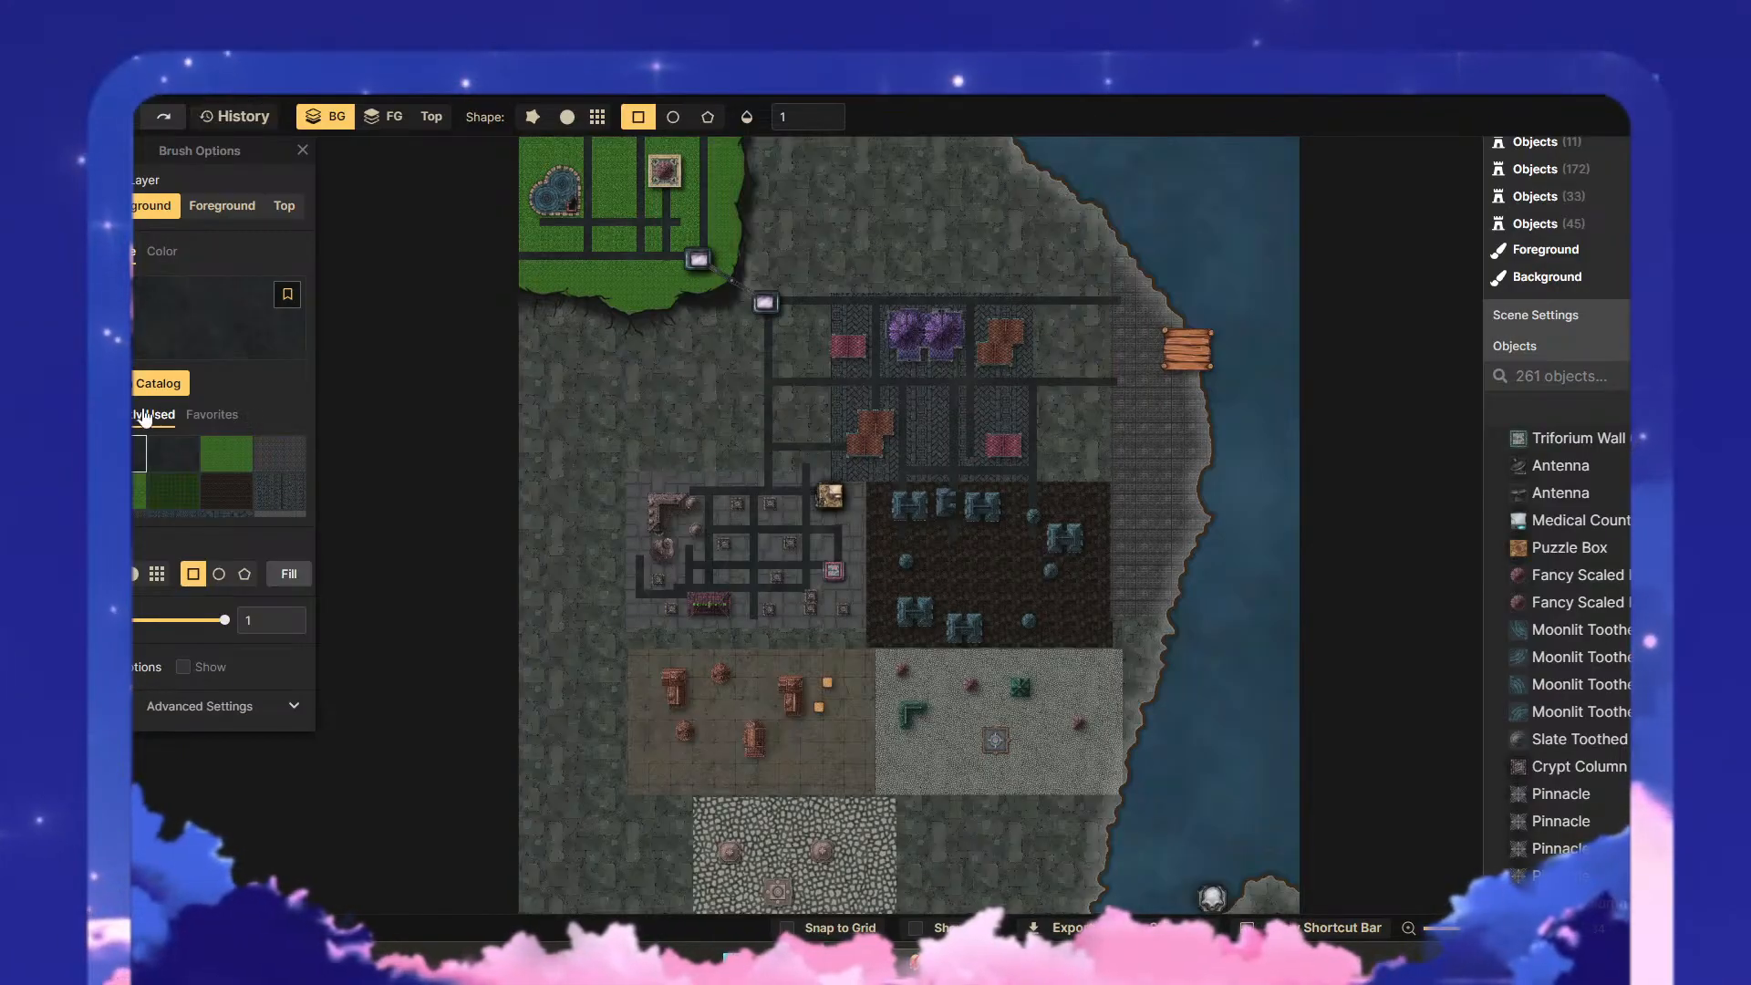
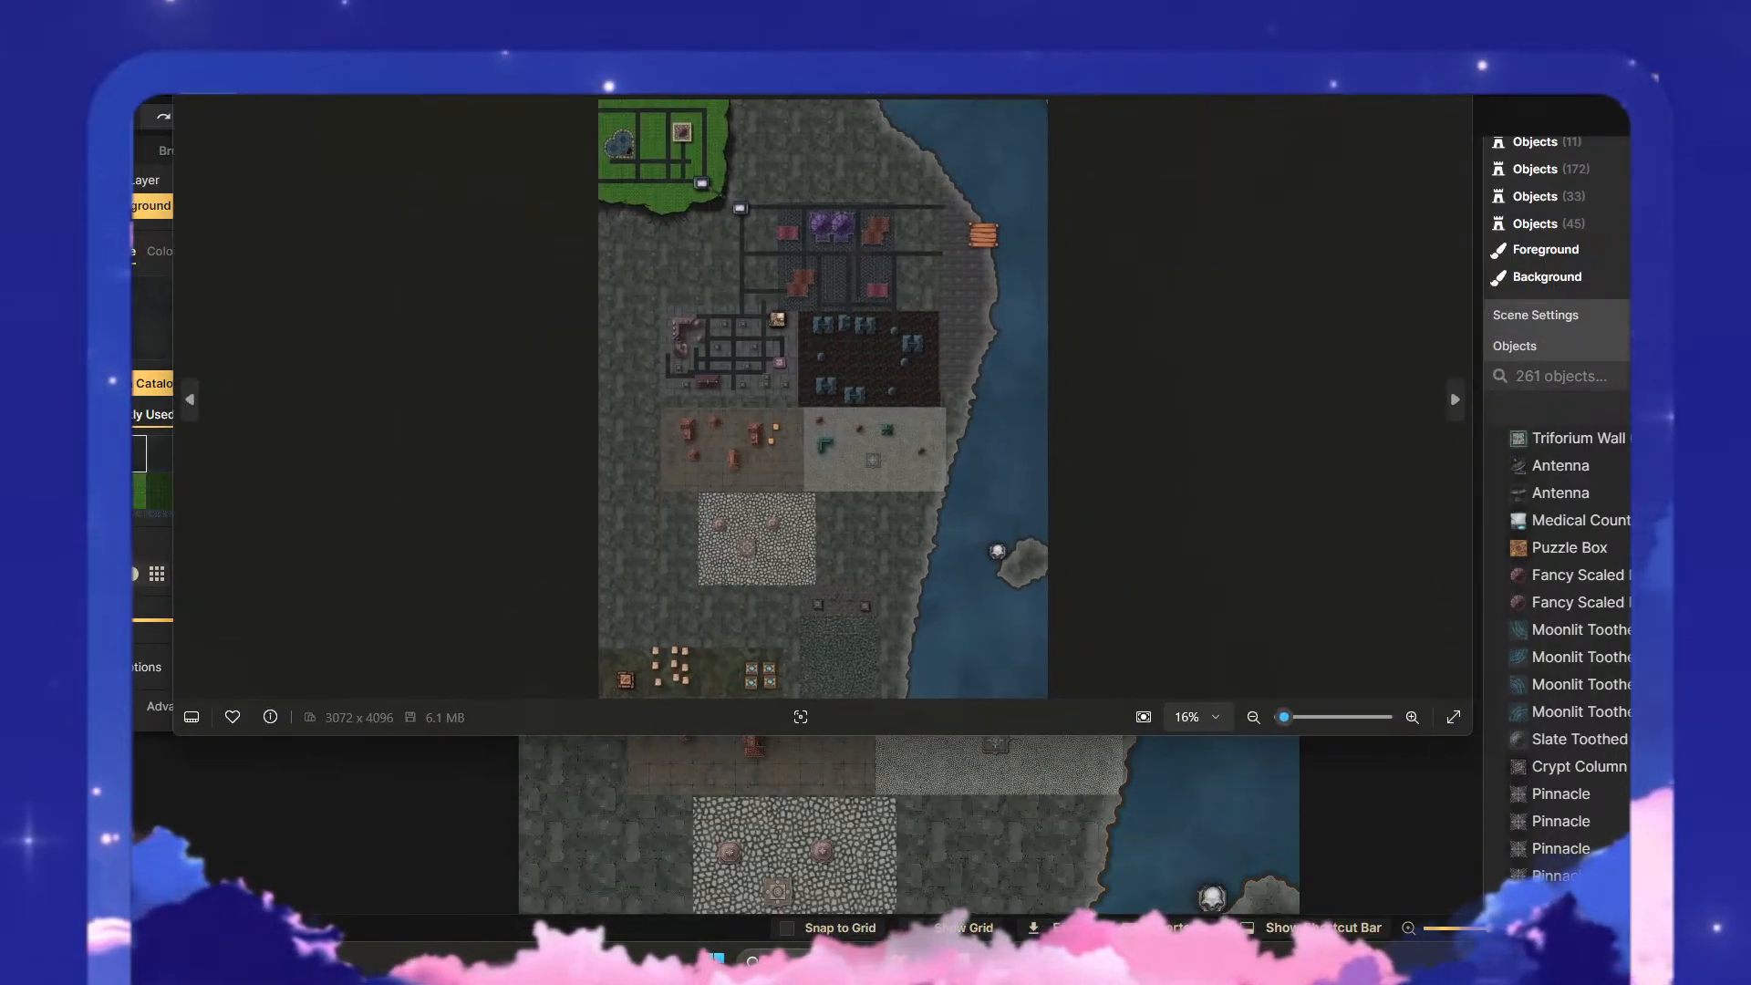
- Examine the exported map image up close, checking the western district, the northern road network, the green plateau and the southern districts
scroll(815, 504, "up", 10)
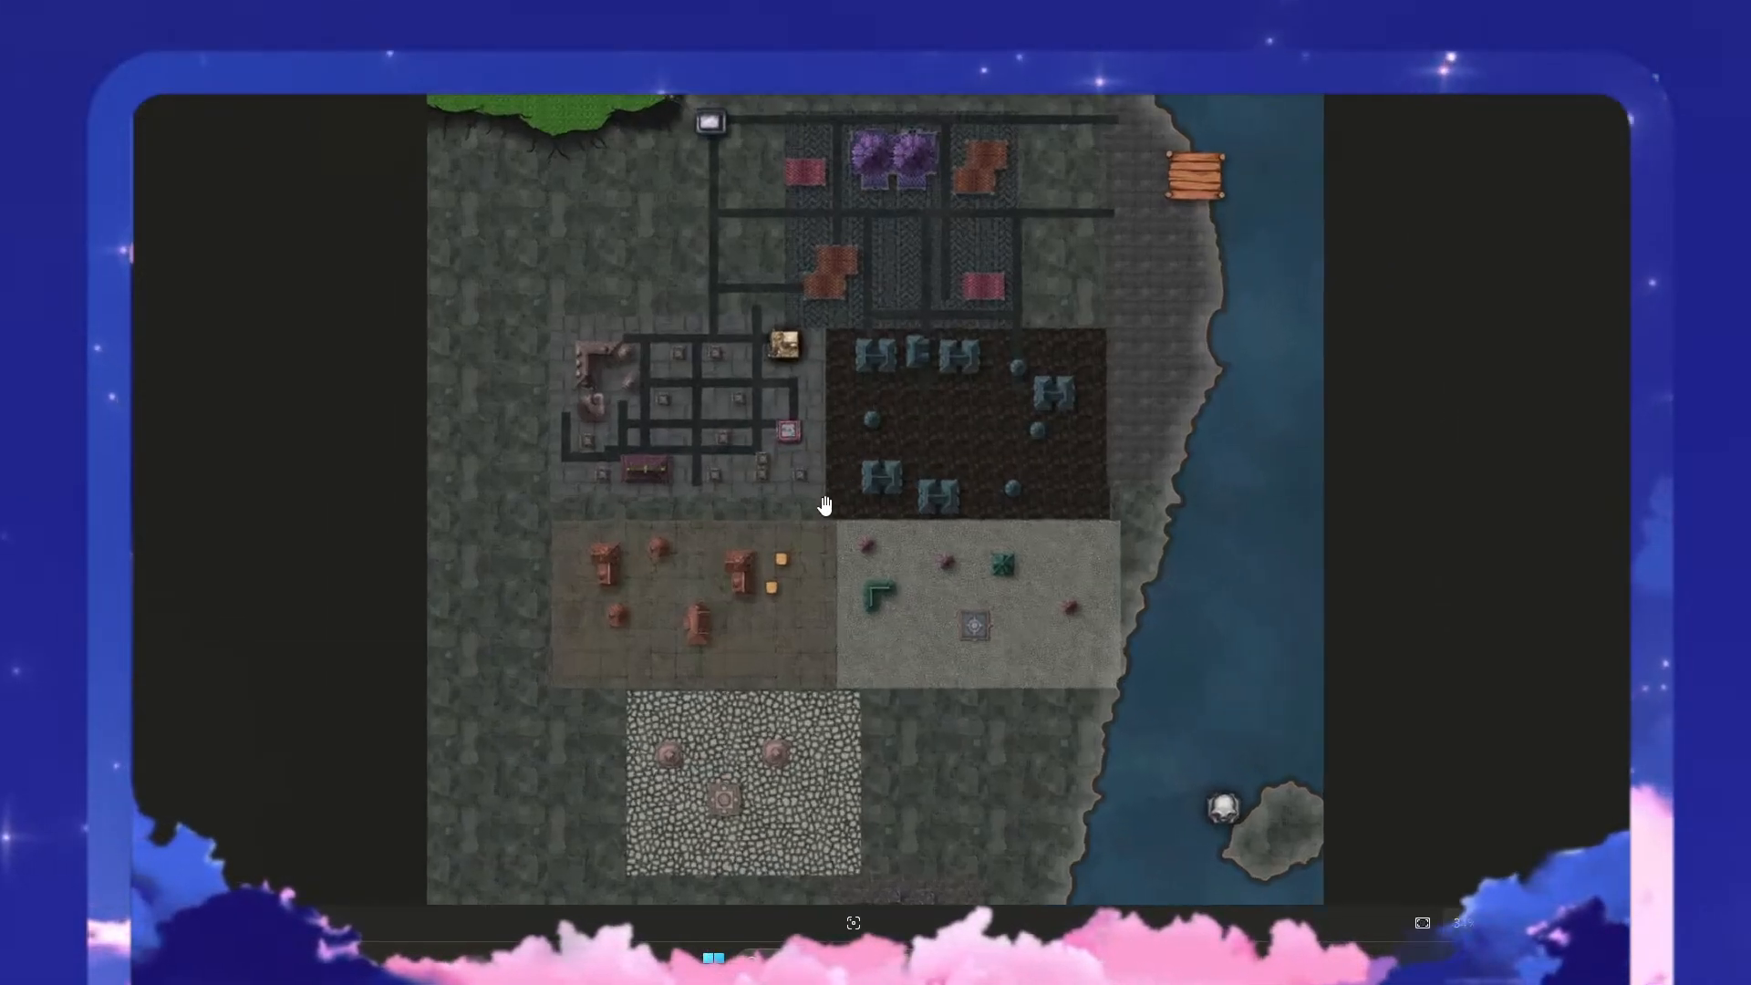
scroll(634, 389, "up", 4)
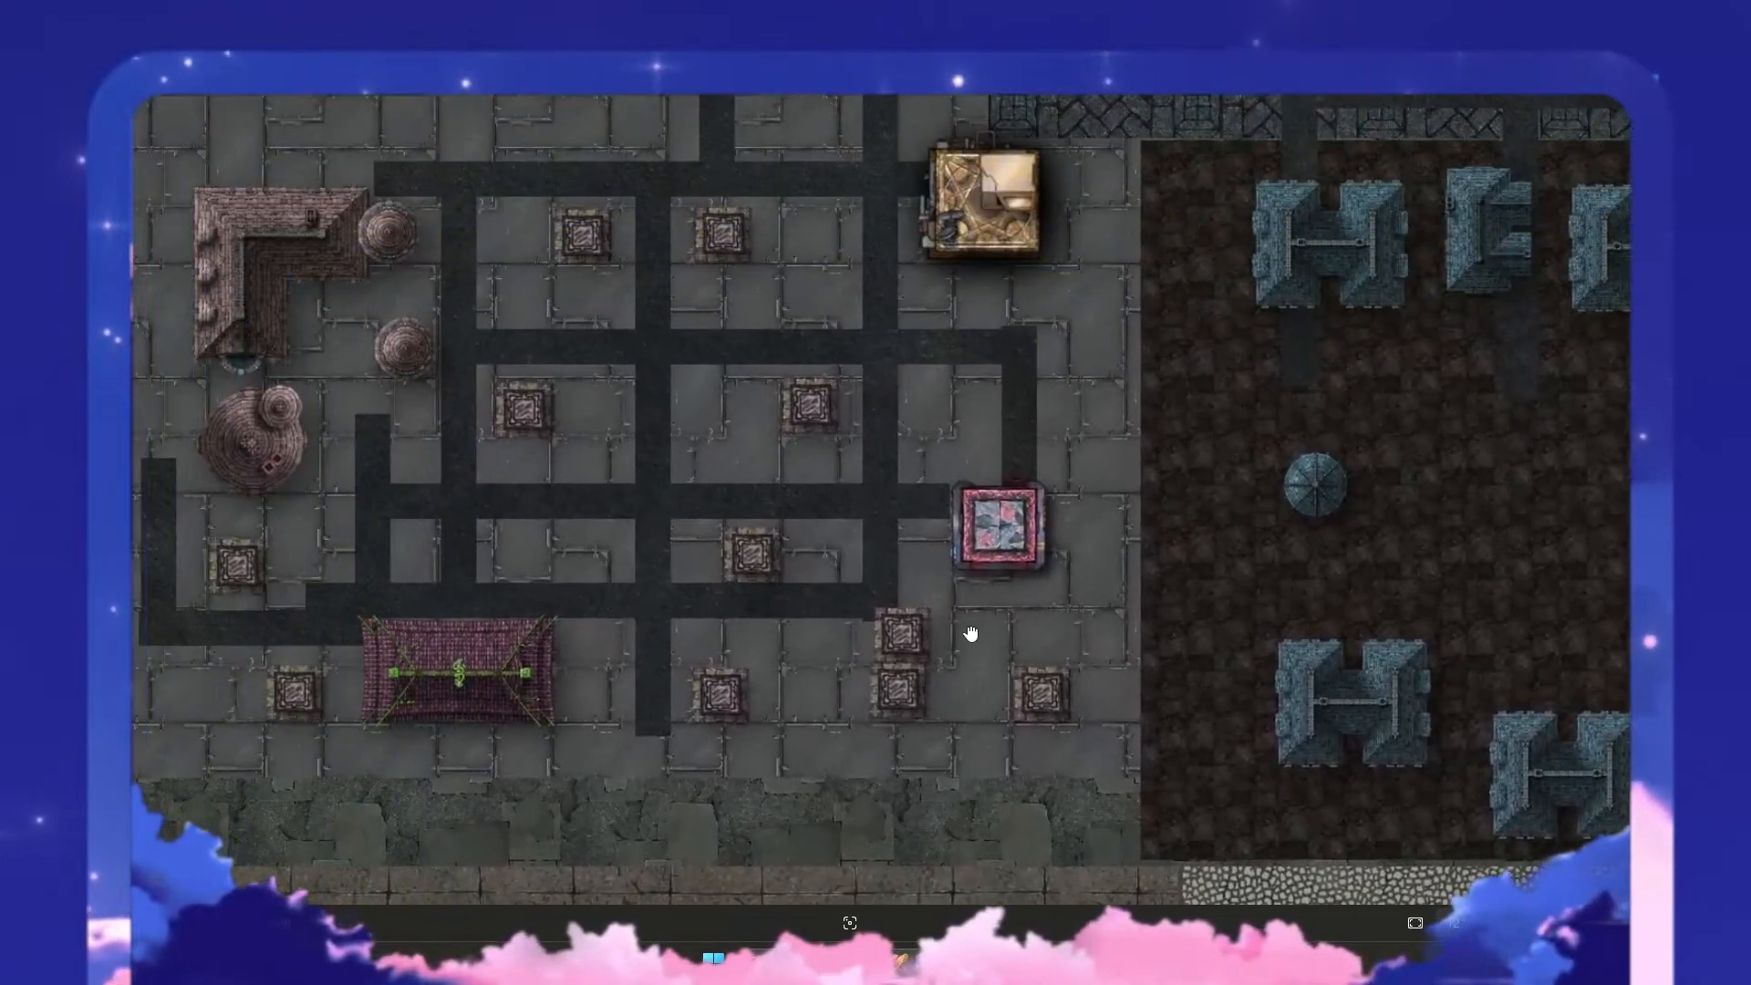
left_click_drag(527, 443, 682, 537)
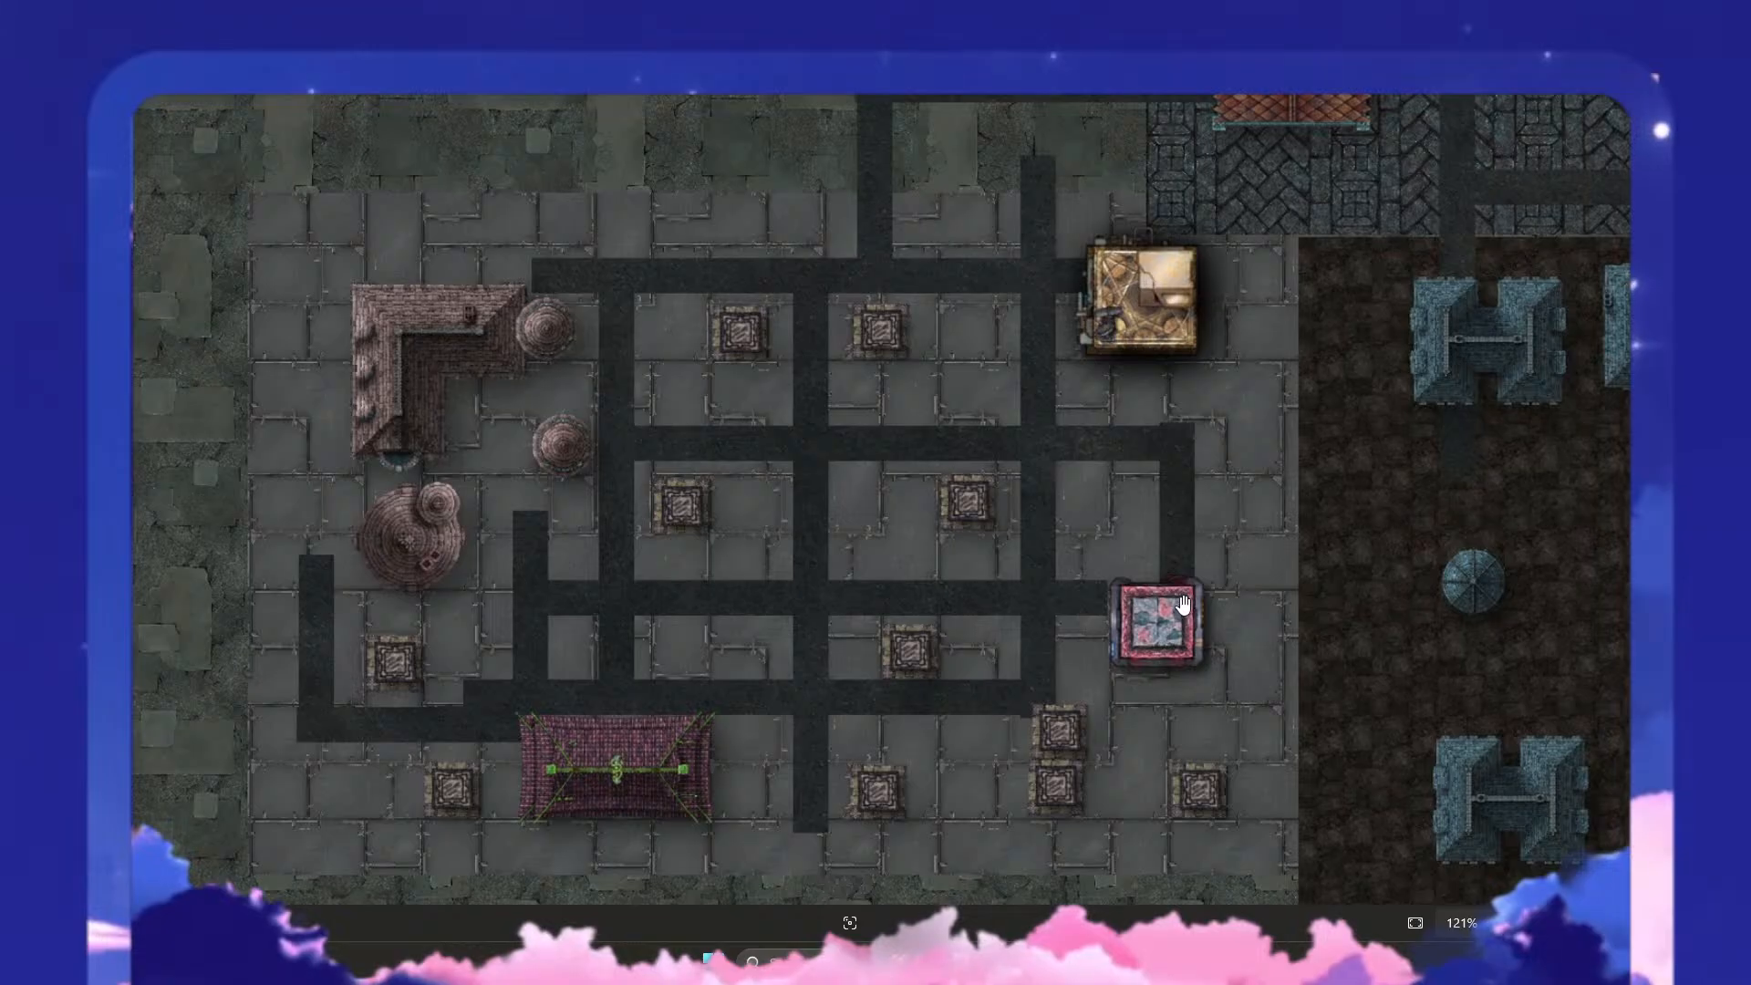
scroll(1135, 627, "up", 5)
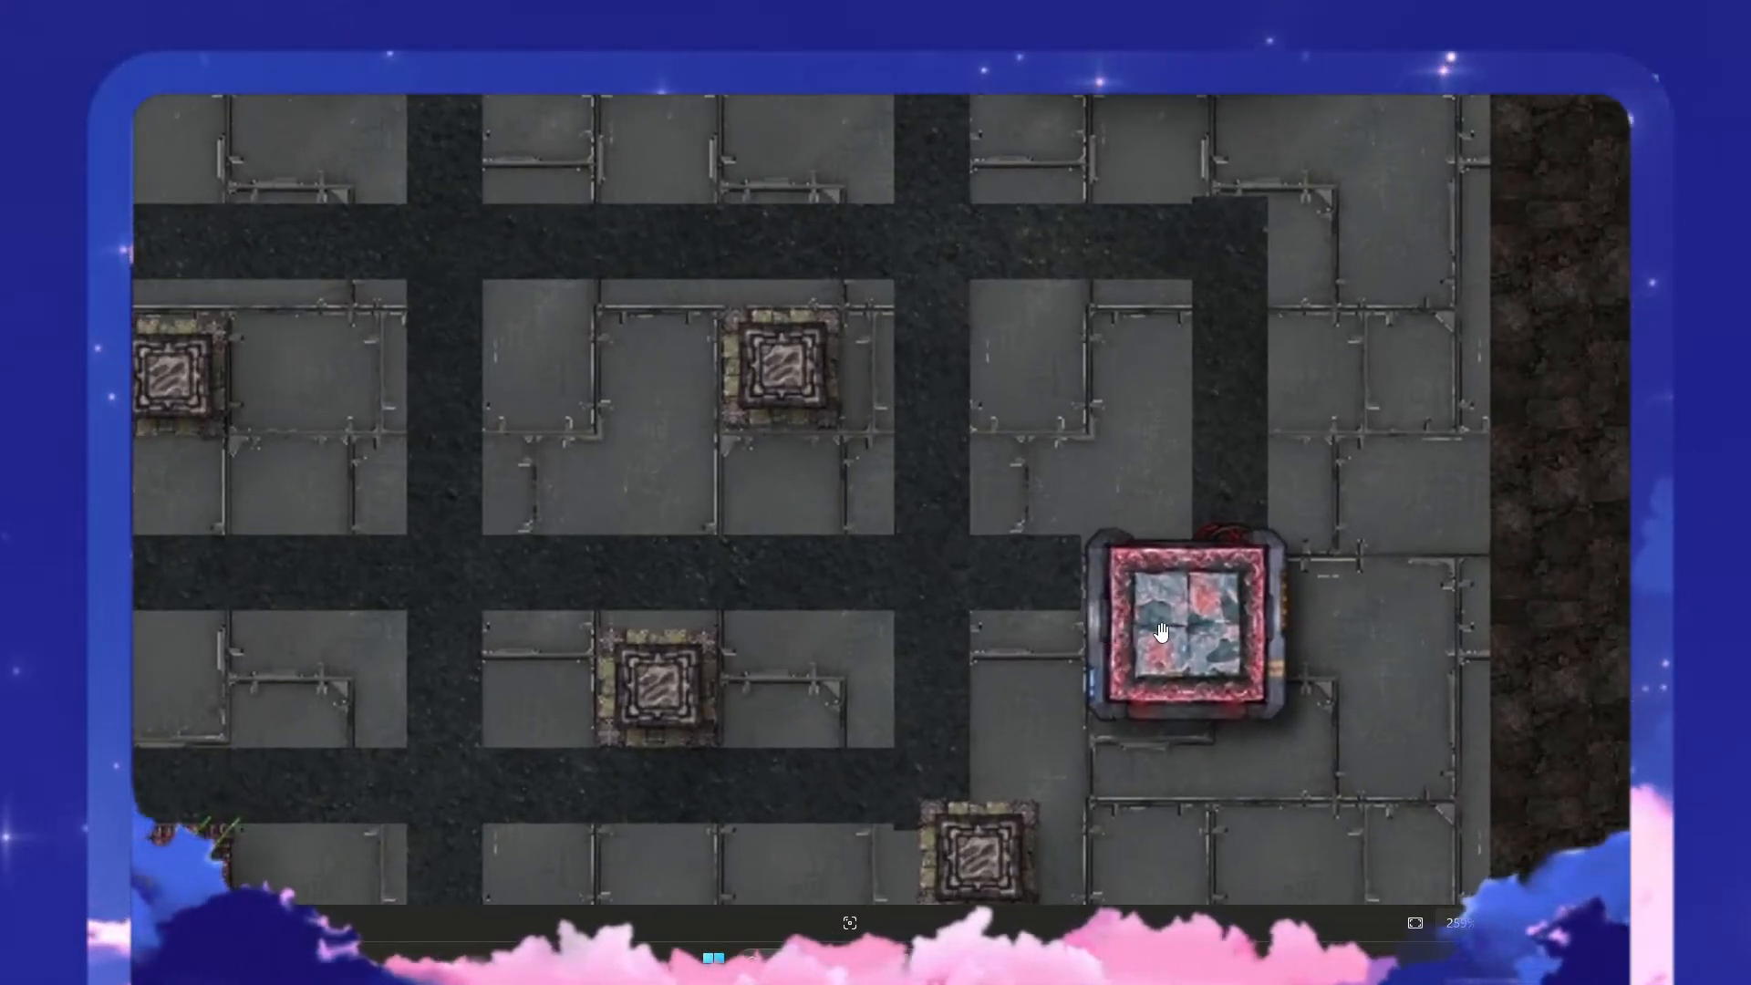
scroll(1189, 643, "down", 3)
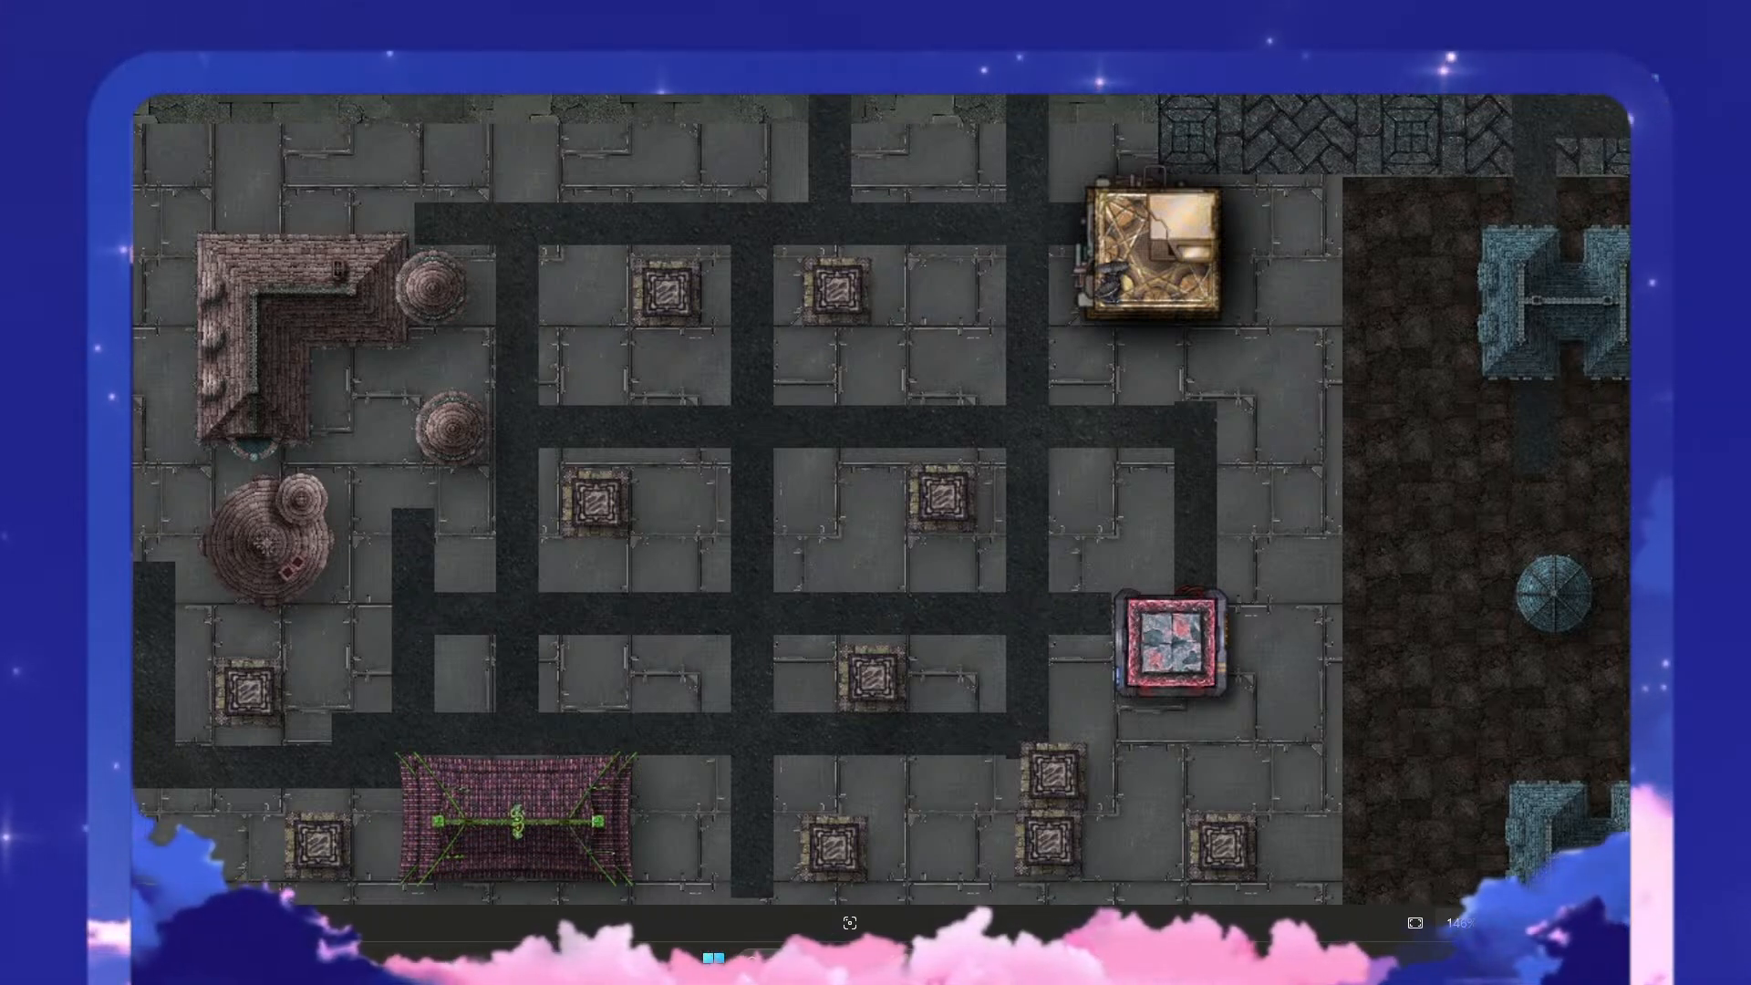
scroll(1024, 469, "down", 5)
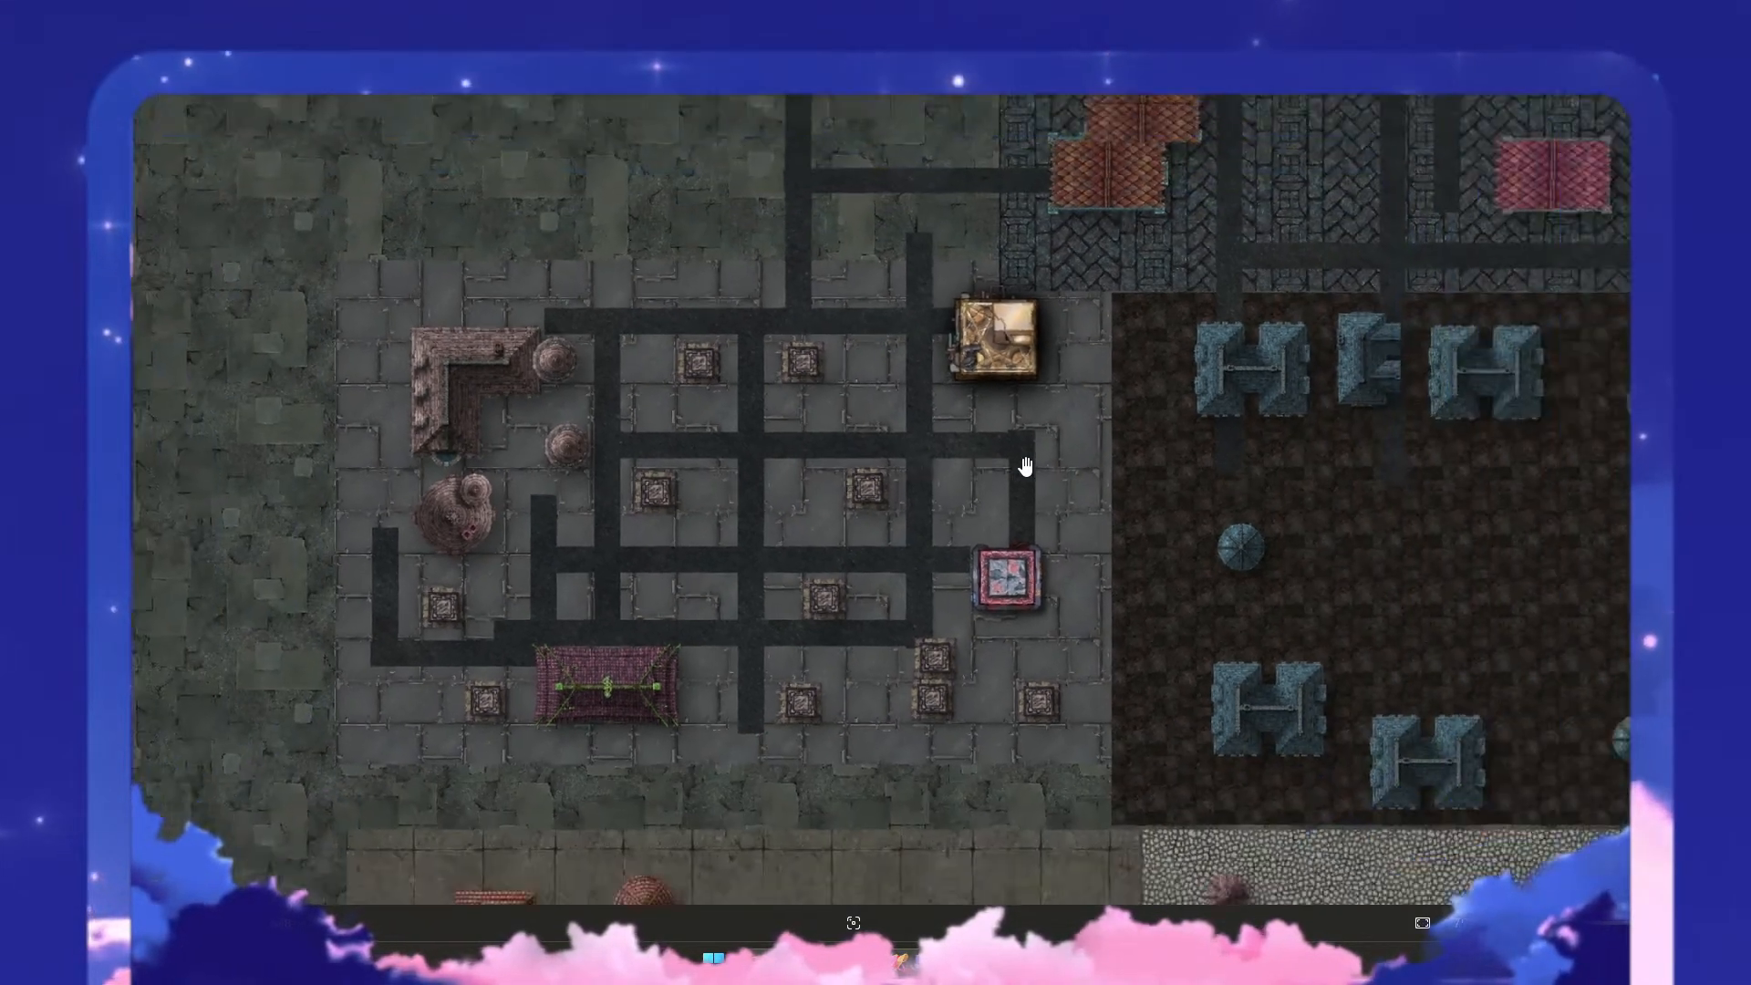
left_click_drag(997, 343, 959, 714)
left_click_drag(1004, 457, 1058, 711)
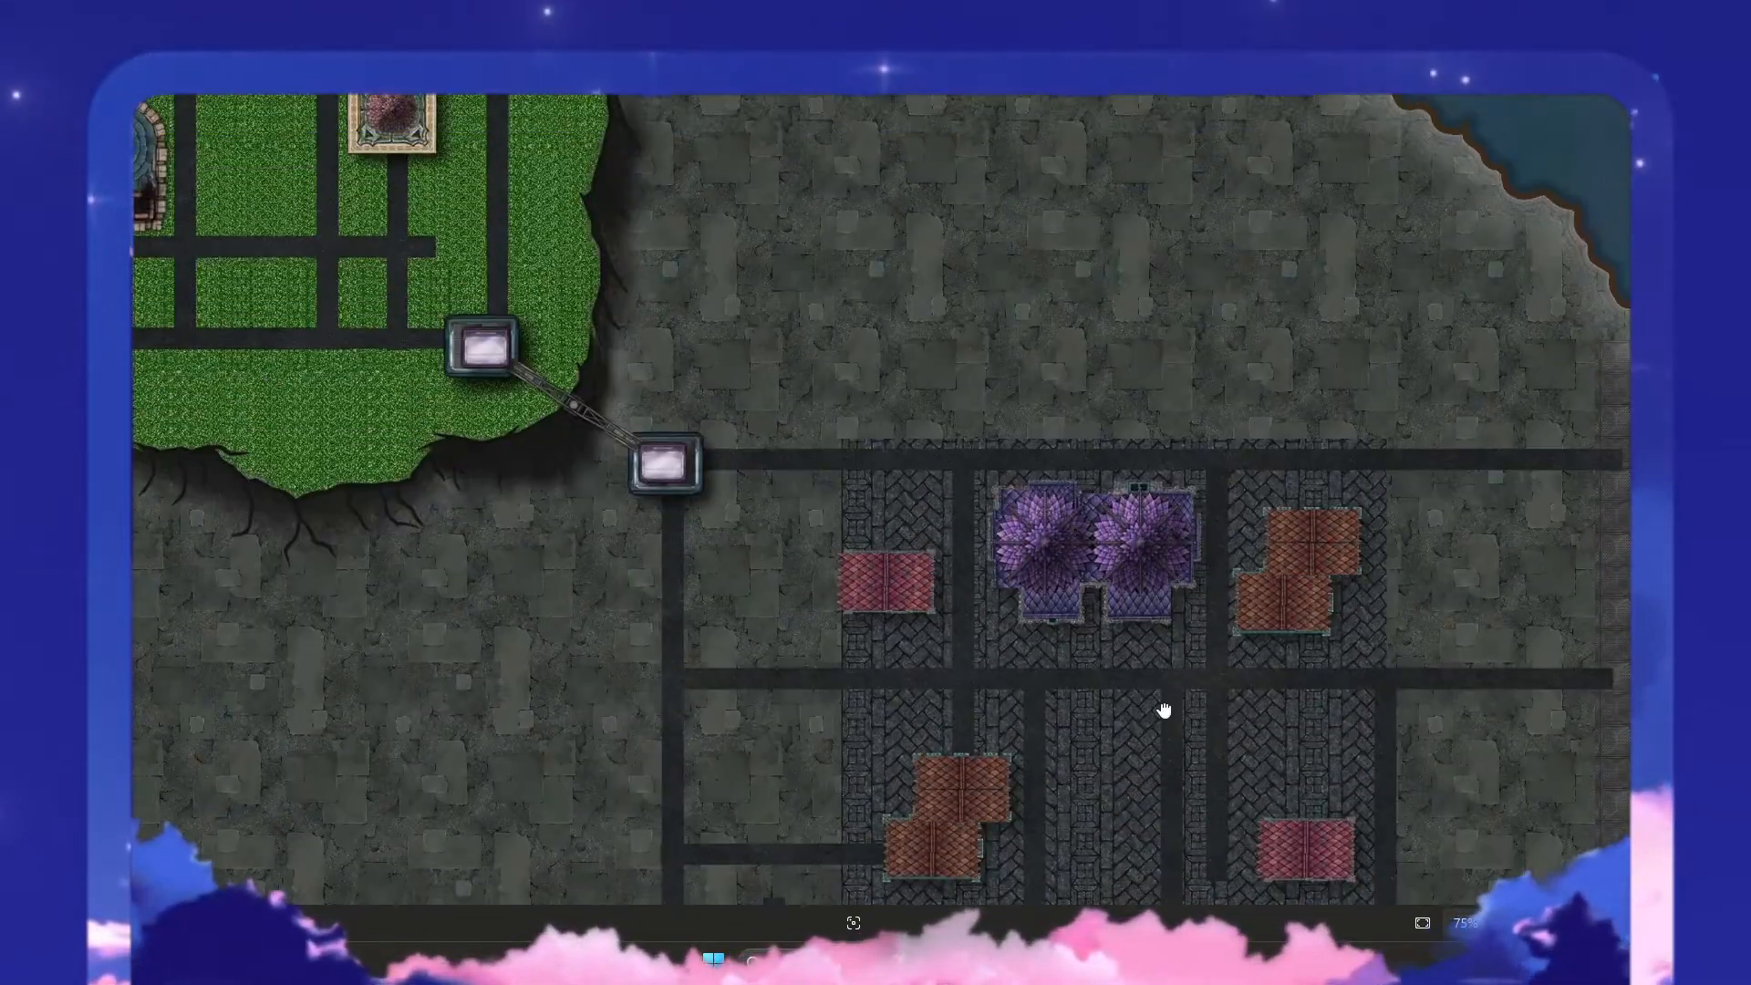
left_click_drag(727, 335, 756, 394)
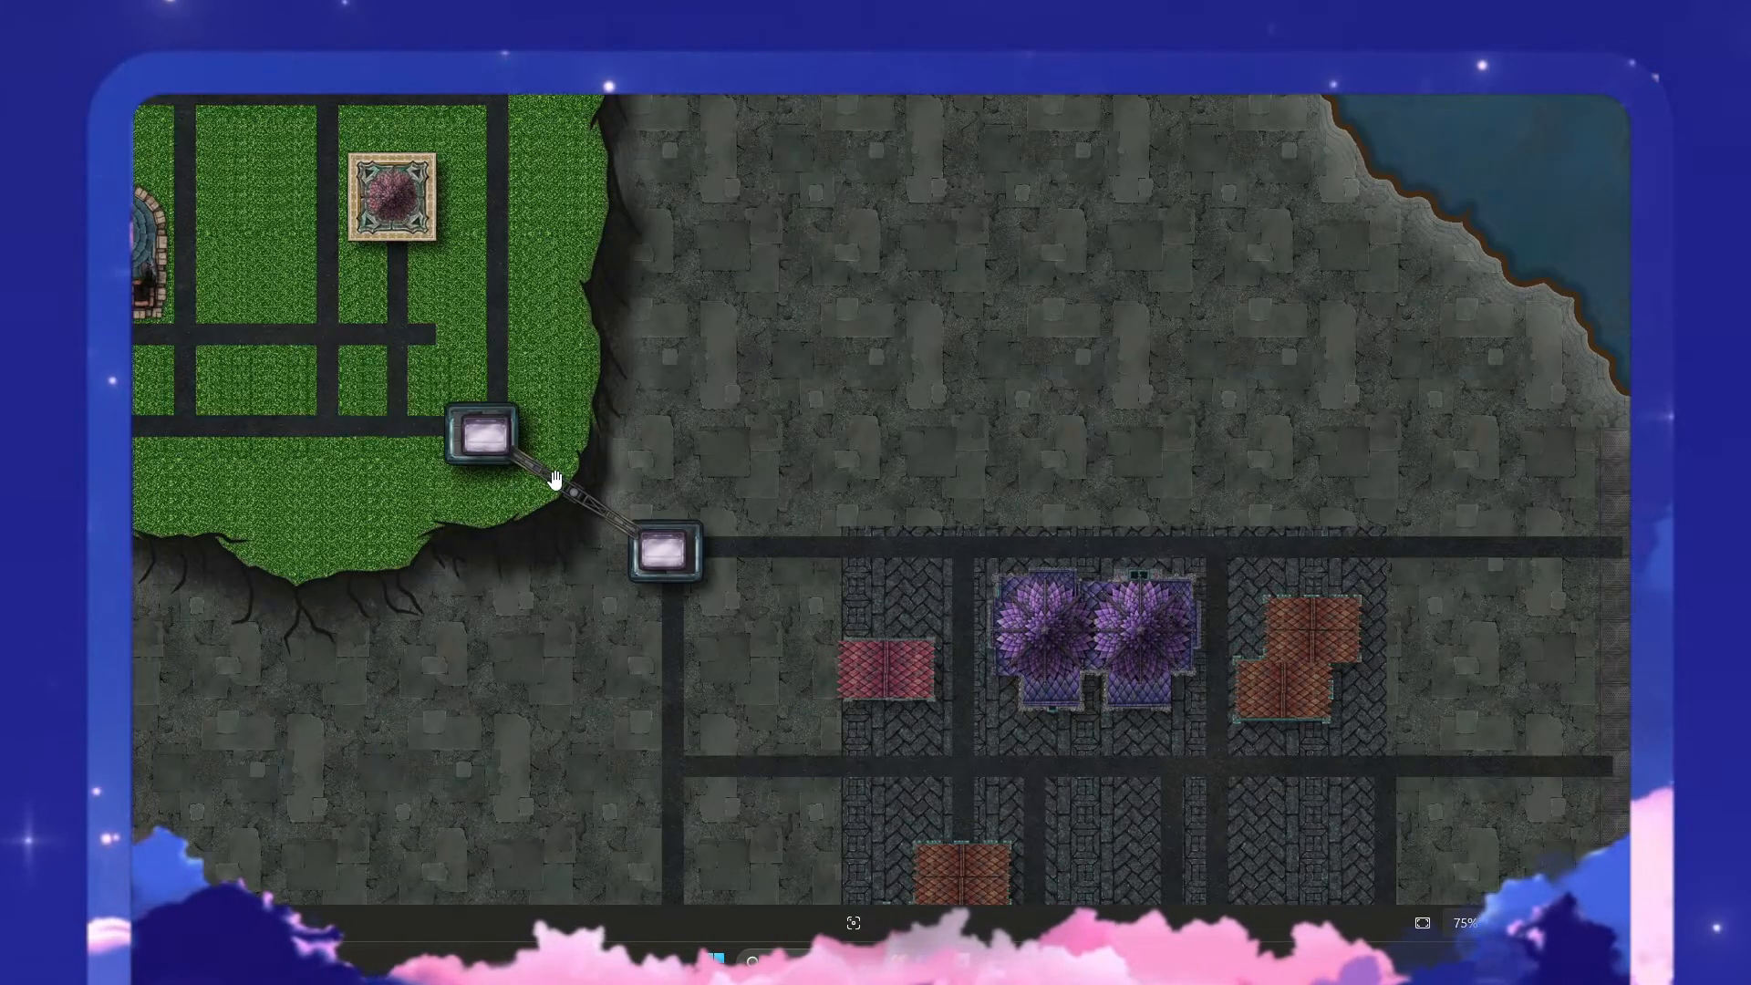
scroll(702, 352, "down", 3)
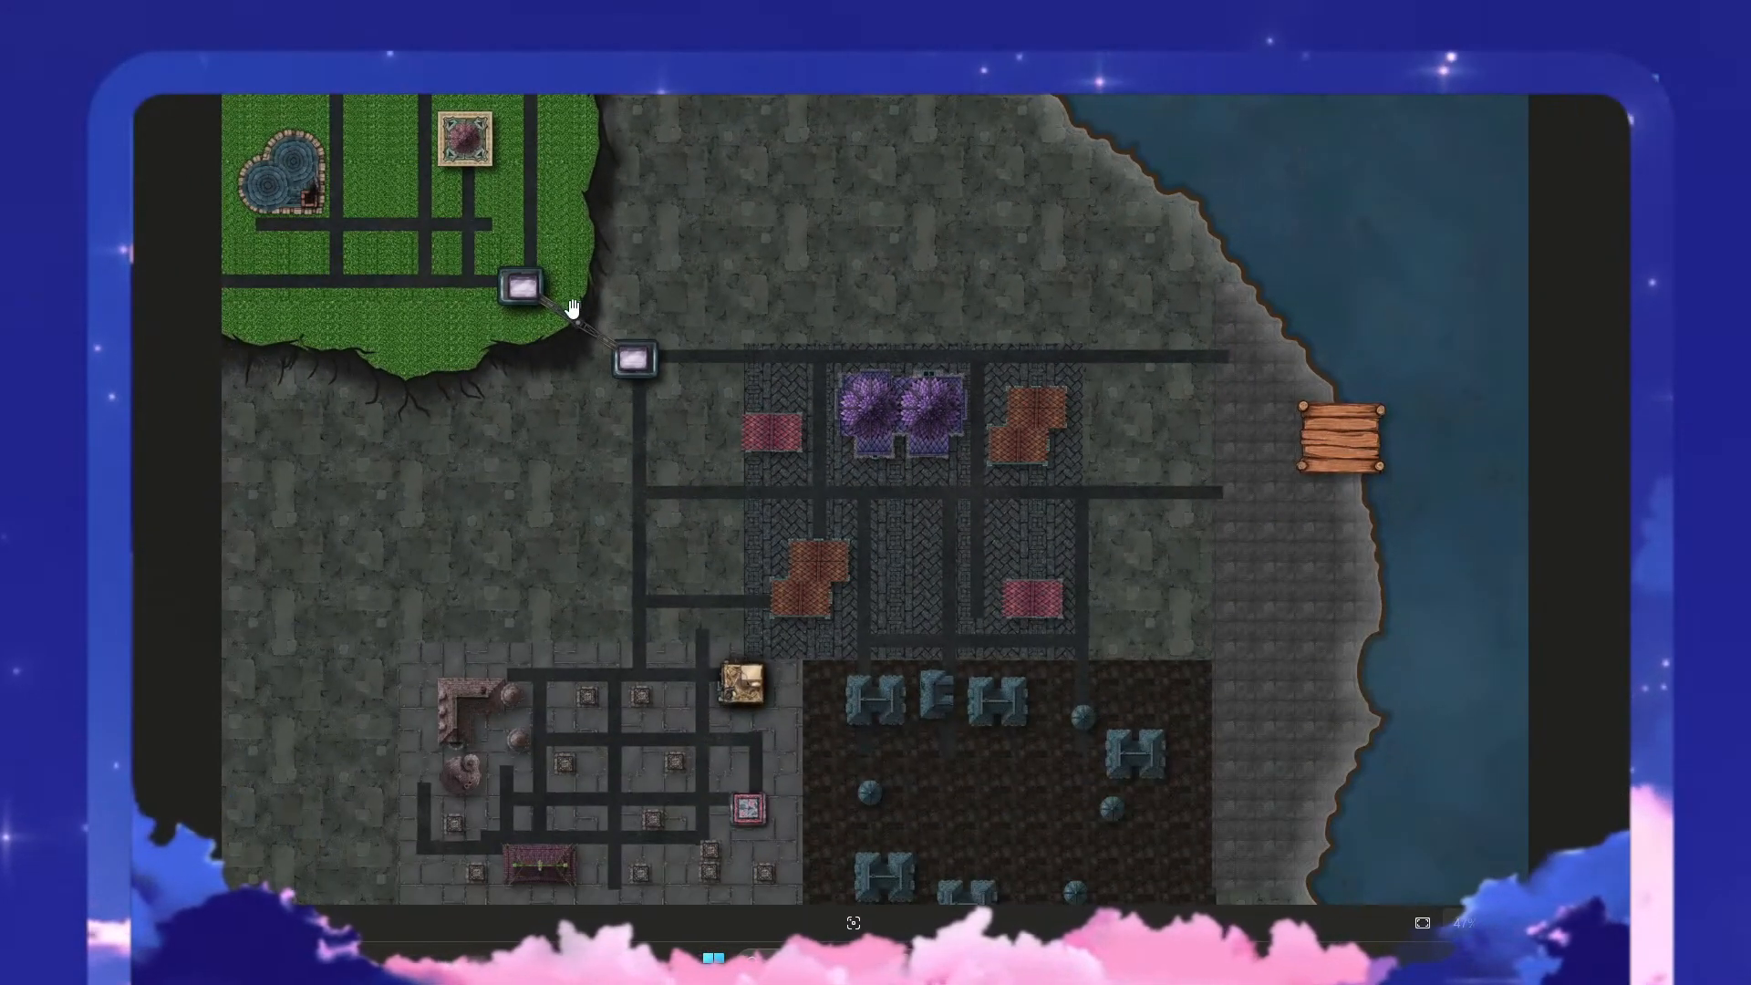
left_click_drag(809, 401, 825, 174)
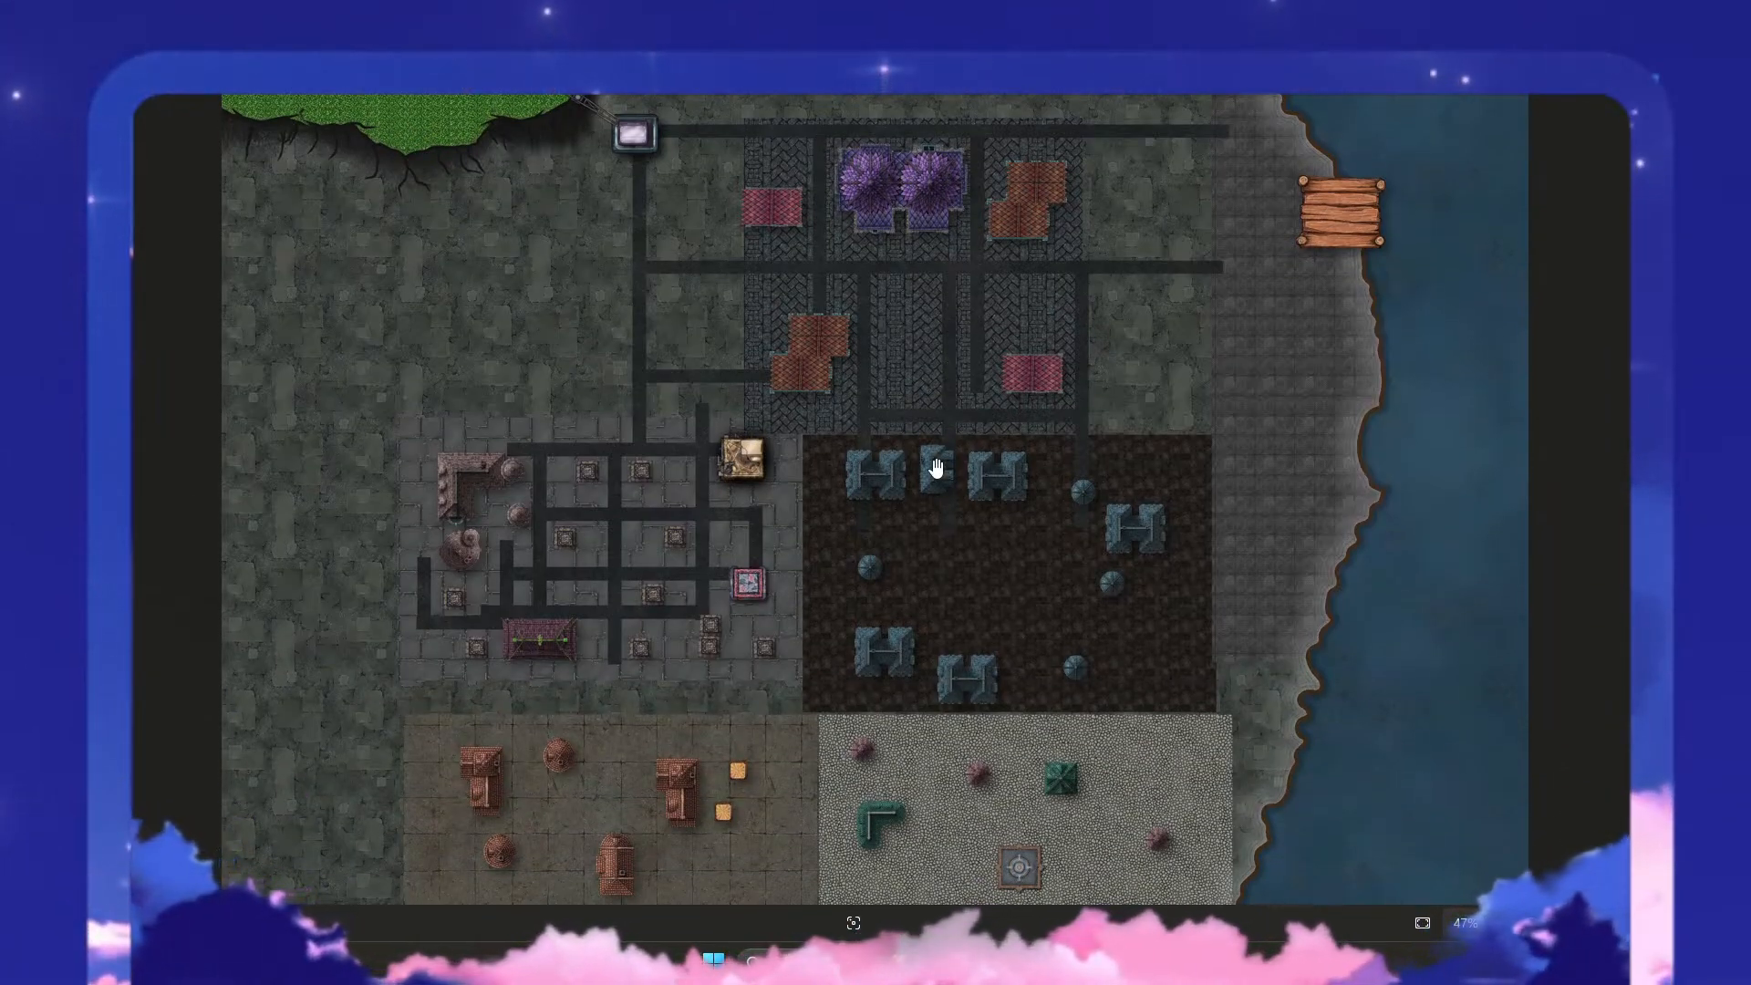
scroll(930, 469, "up", 1)
scroll(847, 466, "down", 3)
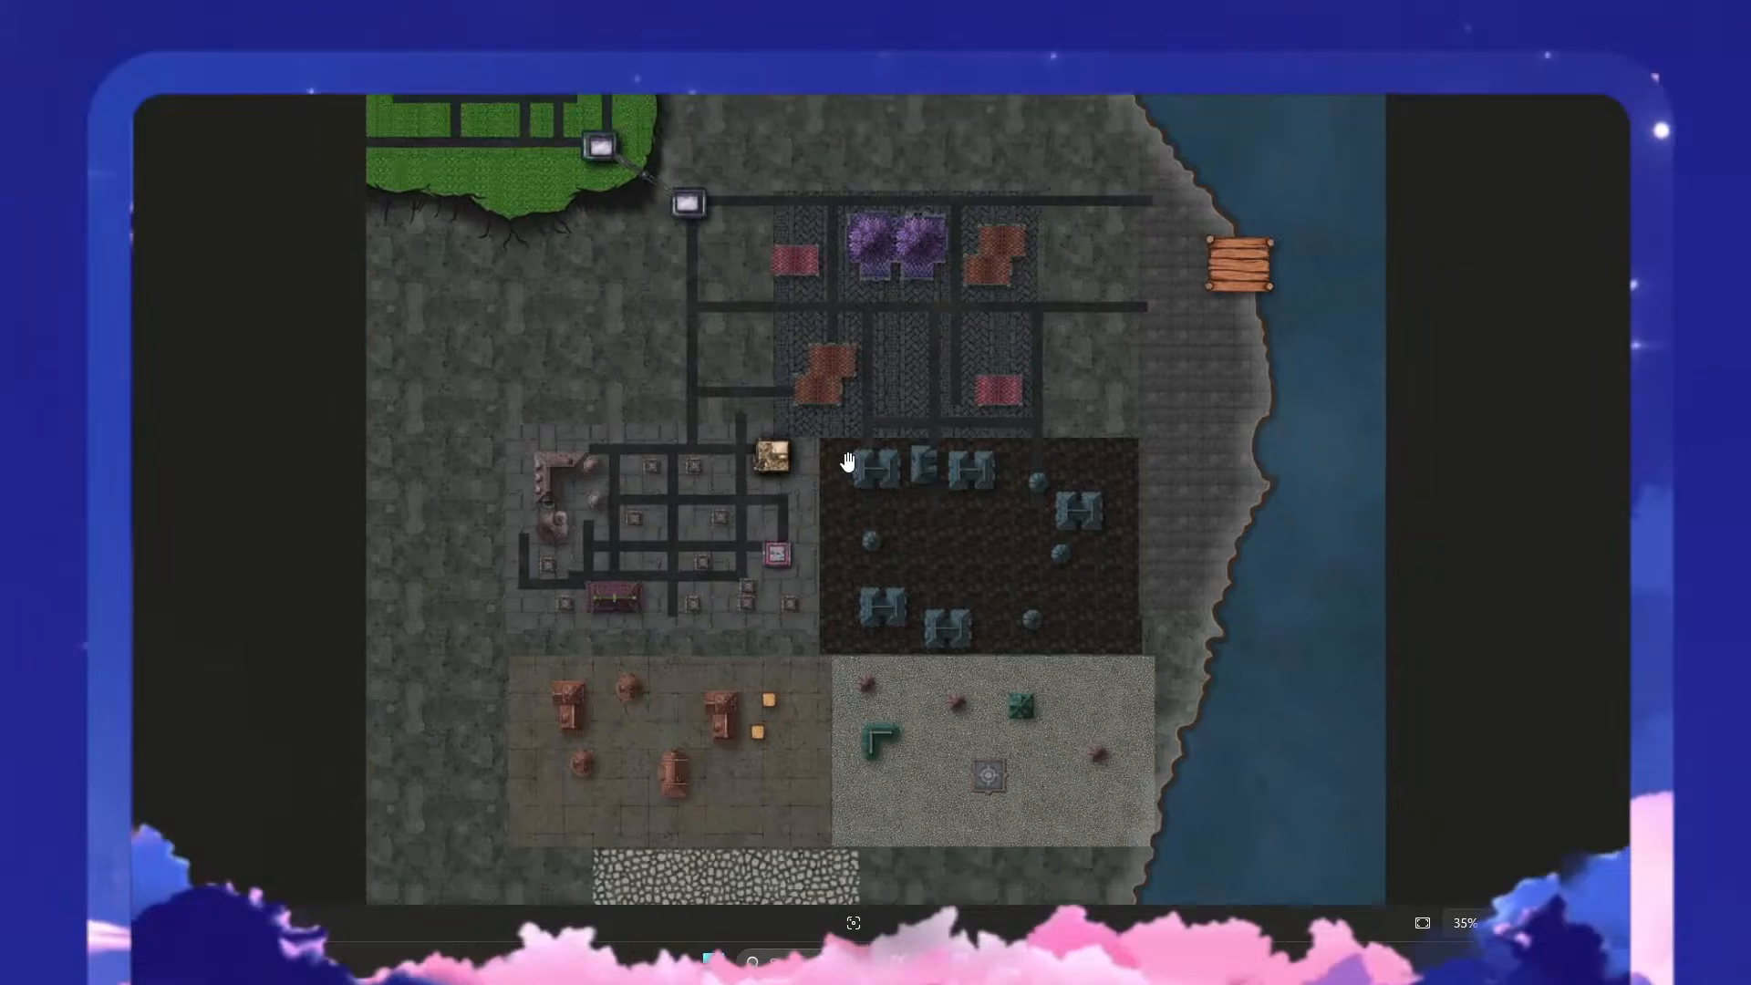
scroll(885, 491, "up", 3)
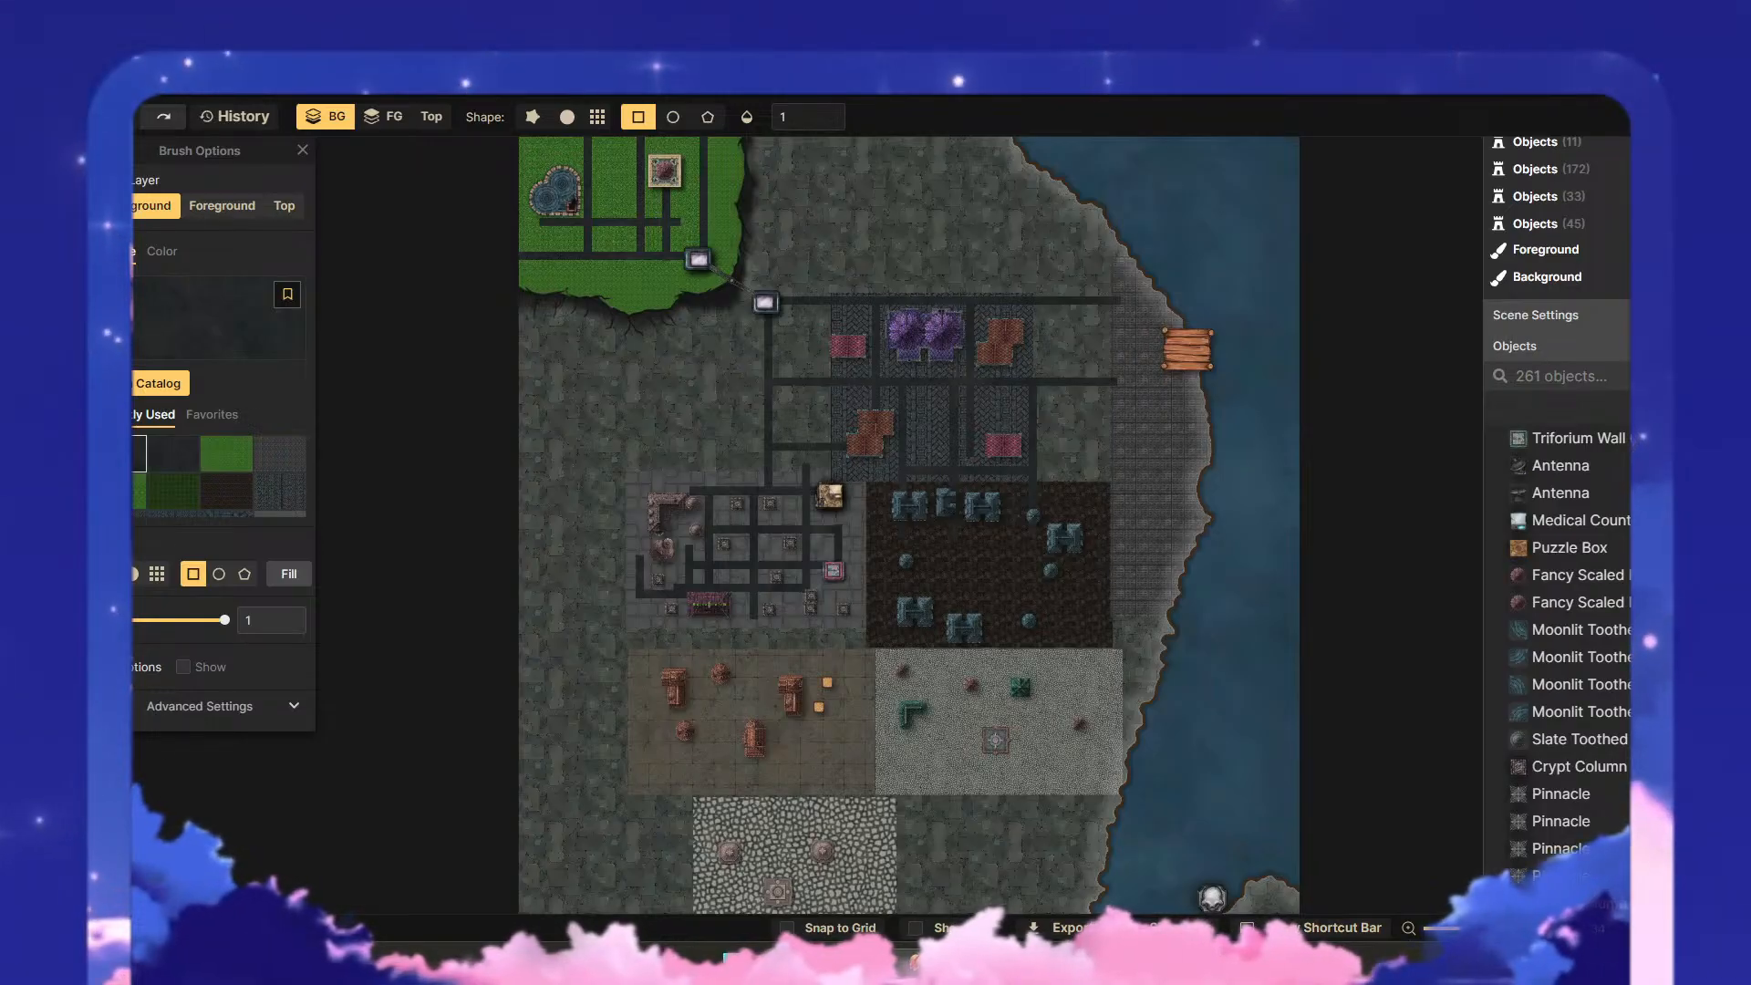
- Add a custom texture filter to the map using the Mist texture from Inkarnate's Watercolor Cities filters
left_click(48, 538)
left_click(251, 224)
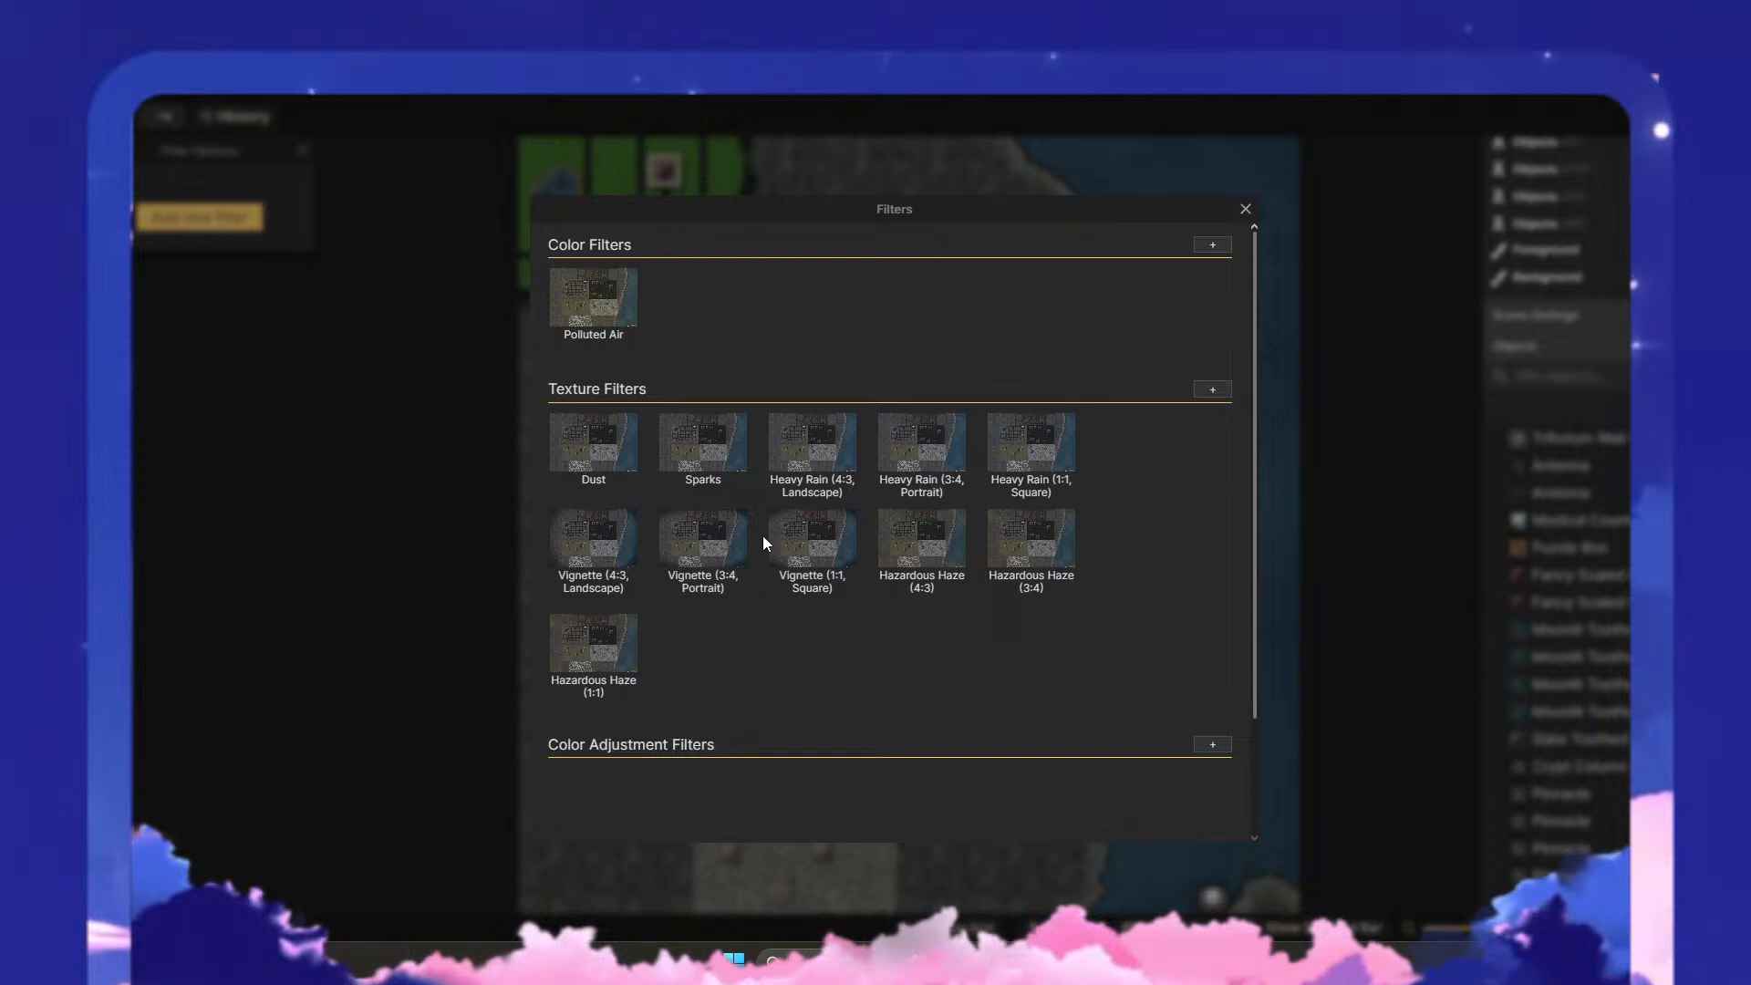
left_click(1204, 392)
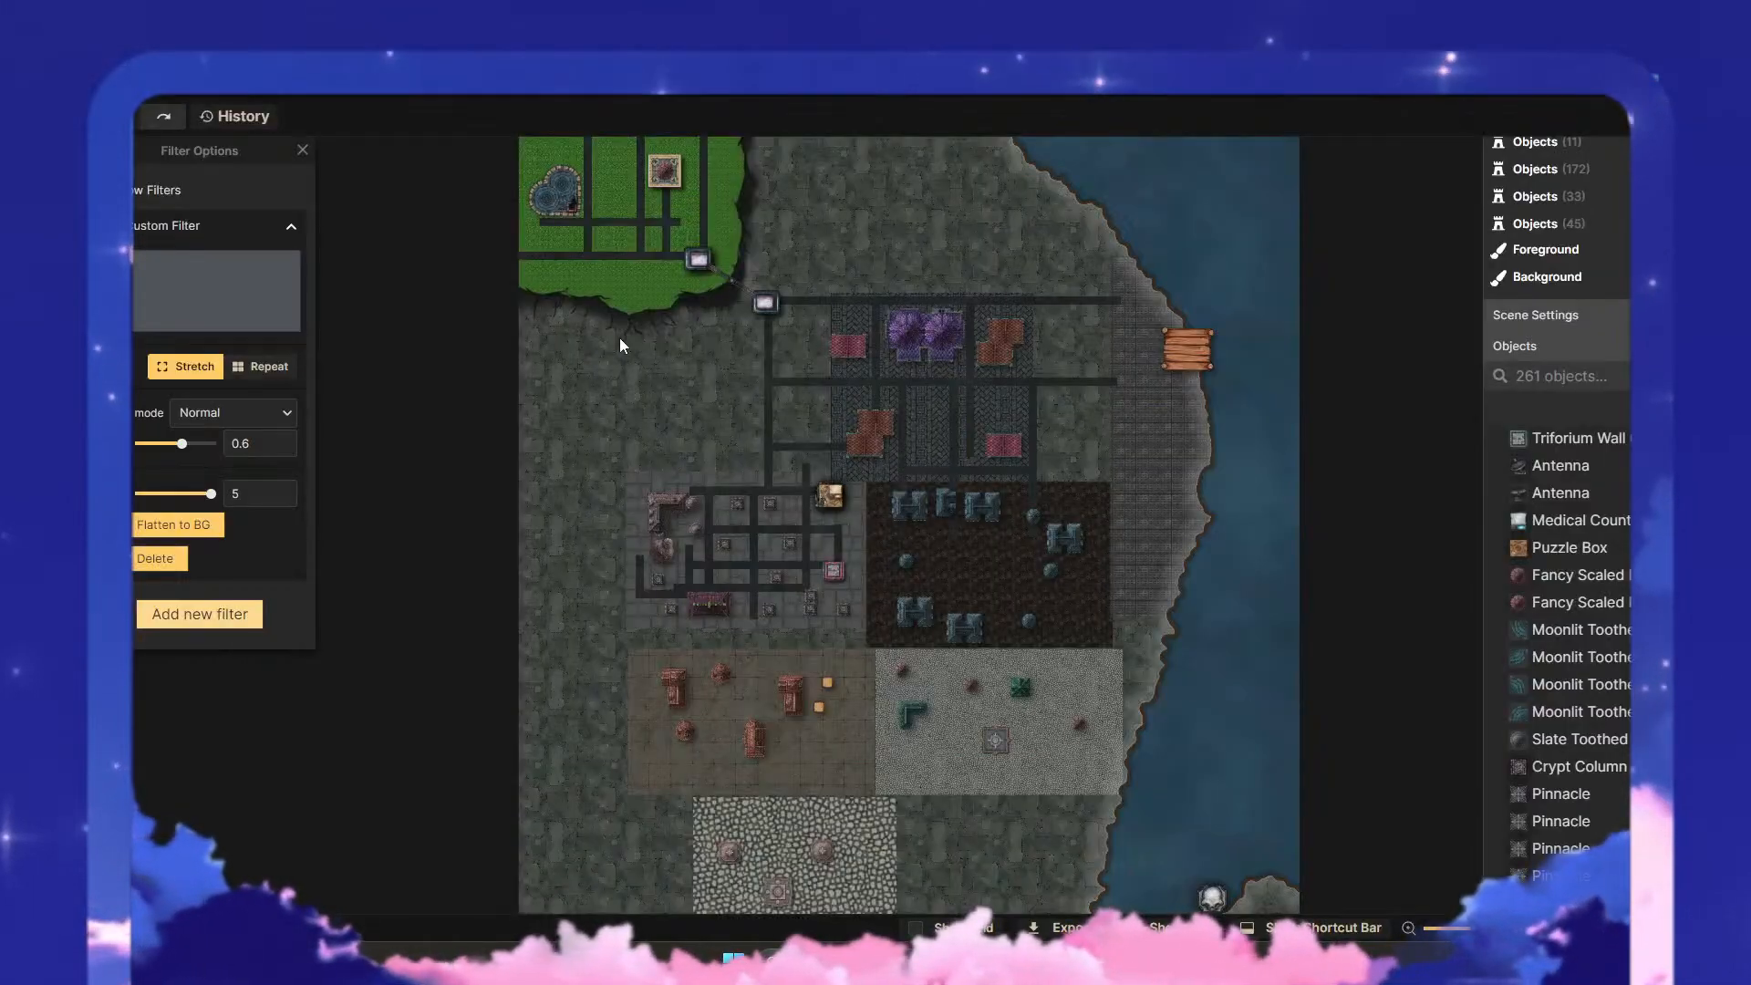
left_click(279, 292)
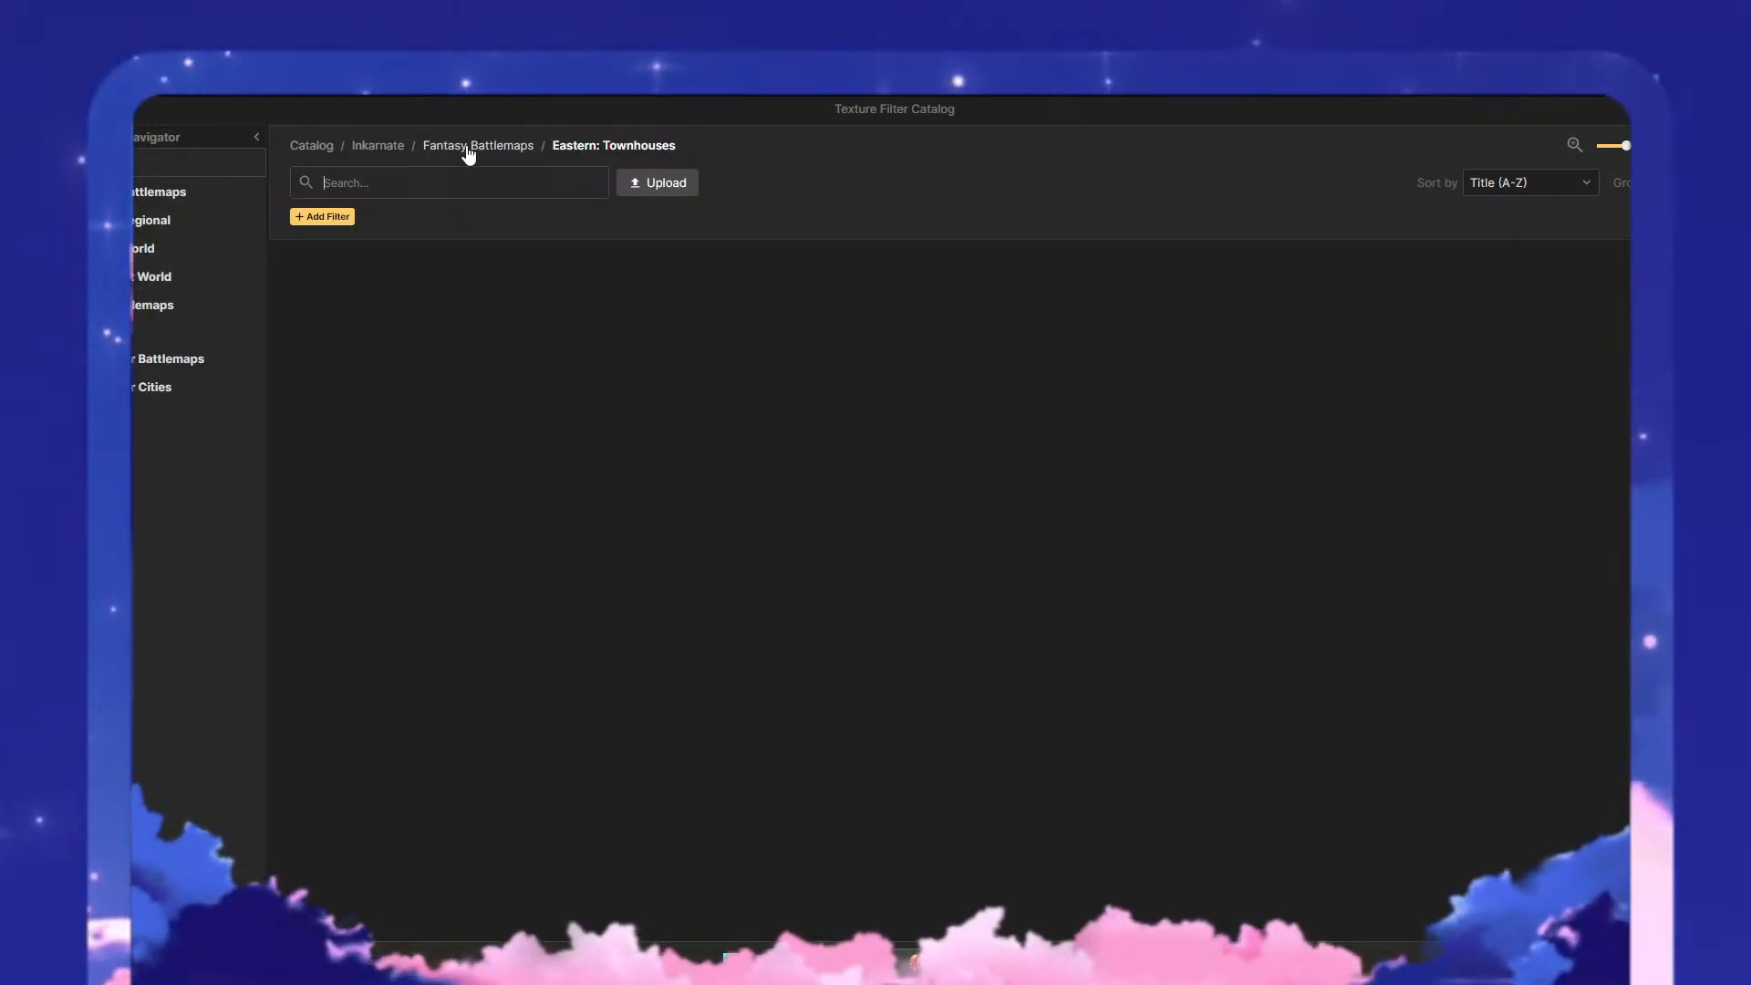
left_click(390, 144)
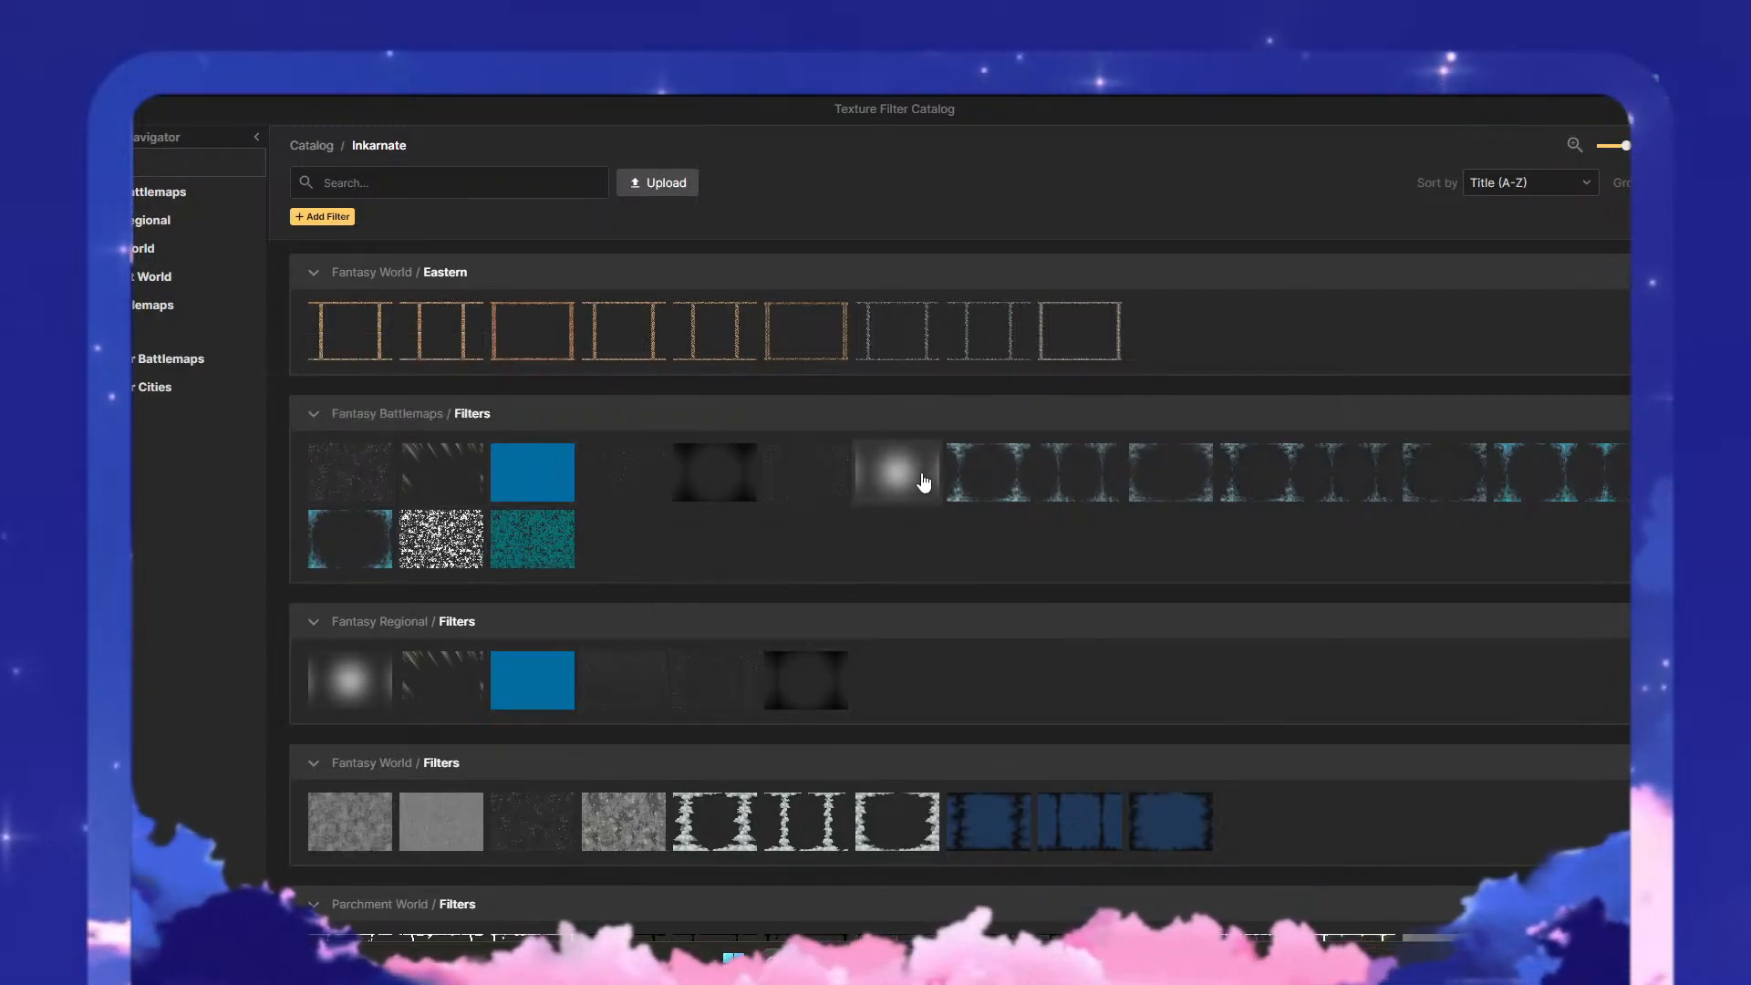
scroll(958, 571, "down", 3)
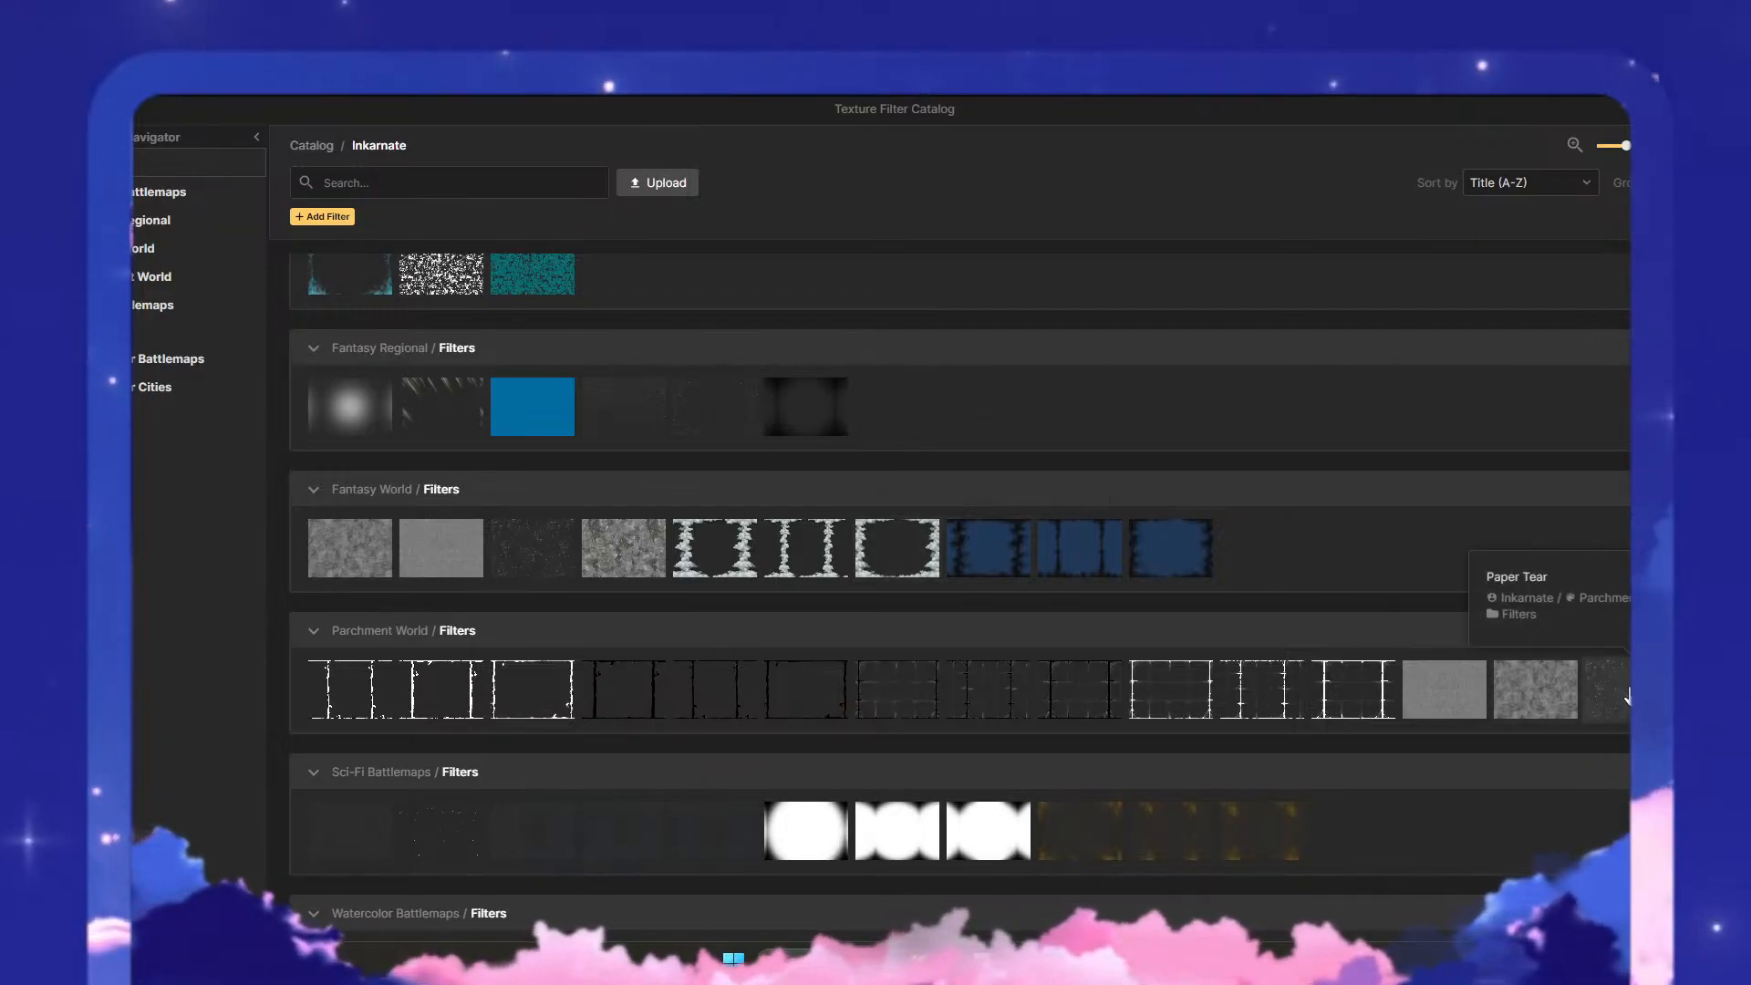
scroll(675, 677, "down", 4)
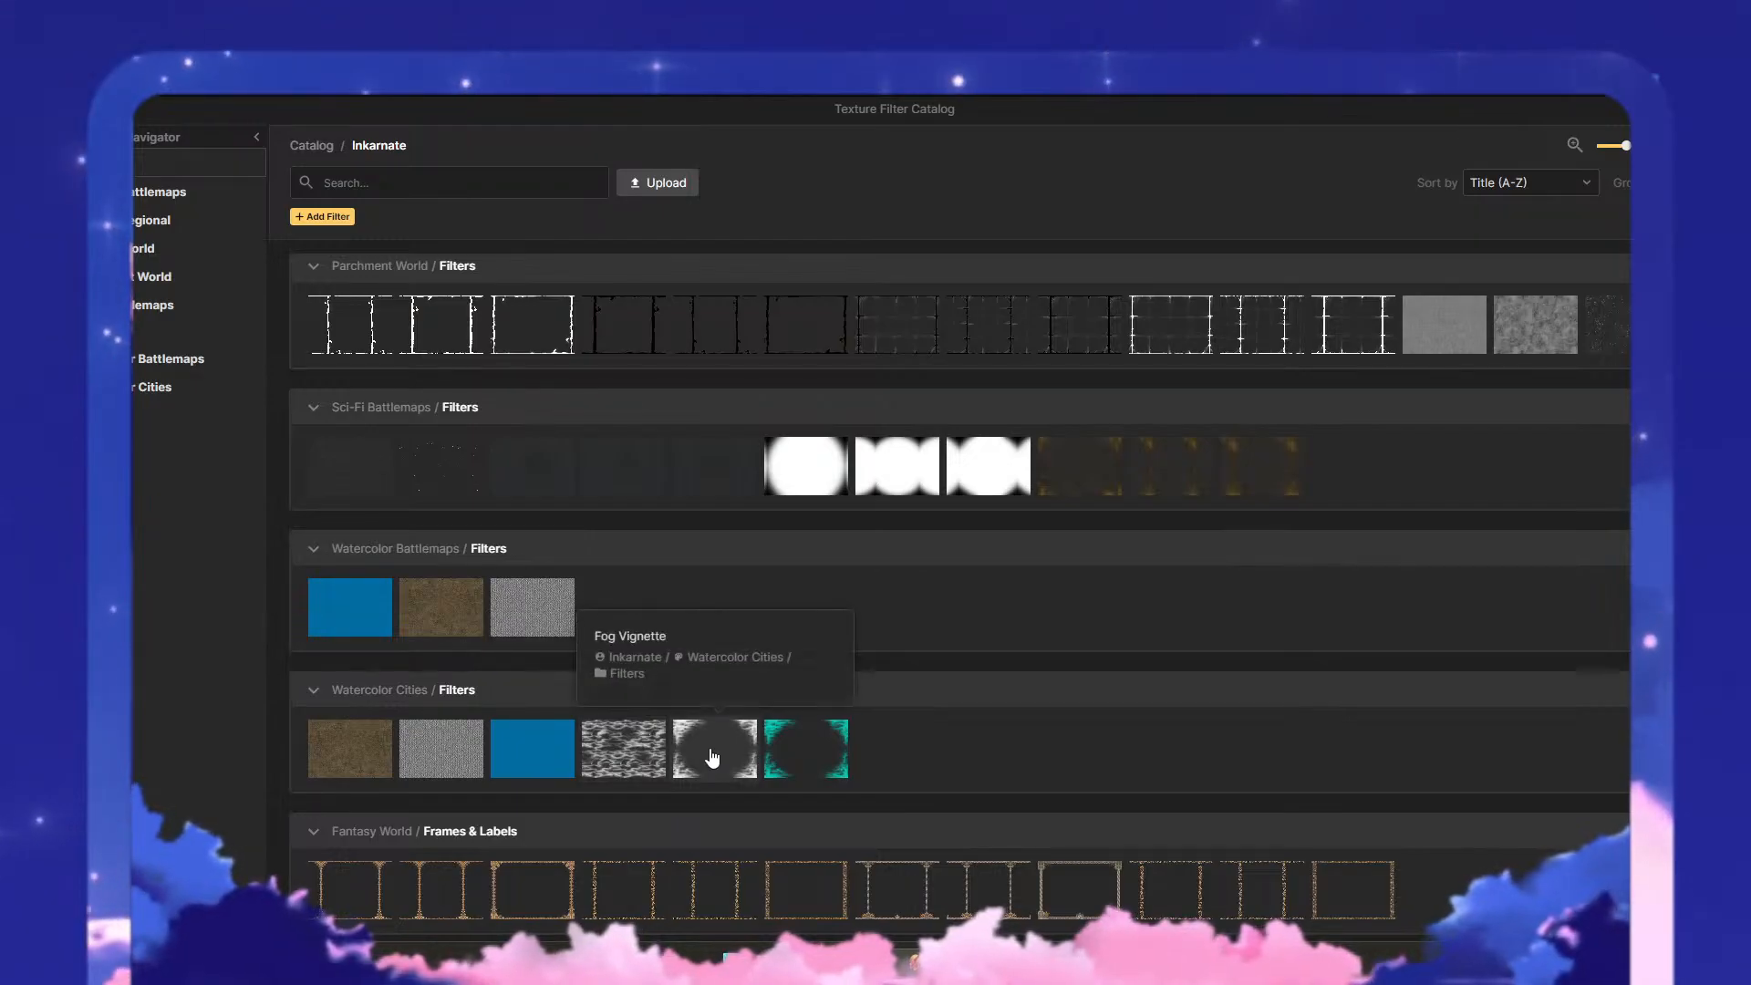
left_click(616, 759)
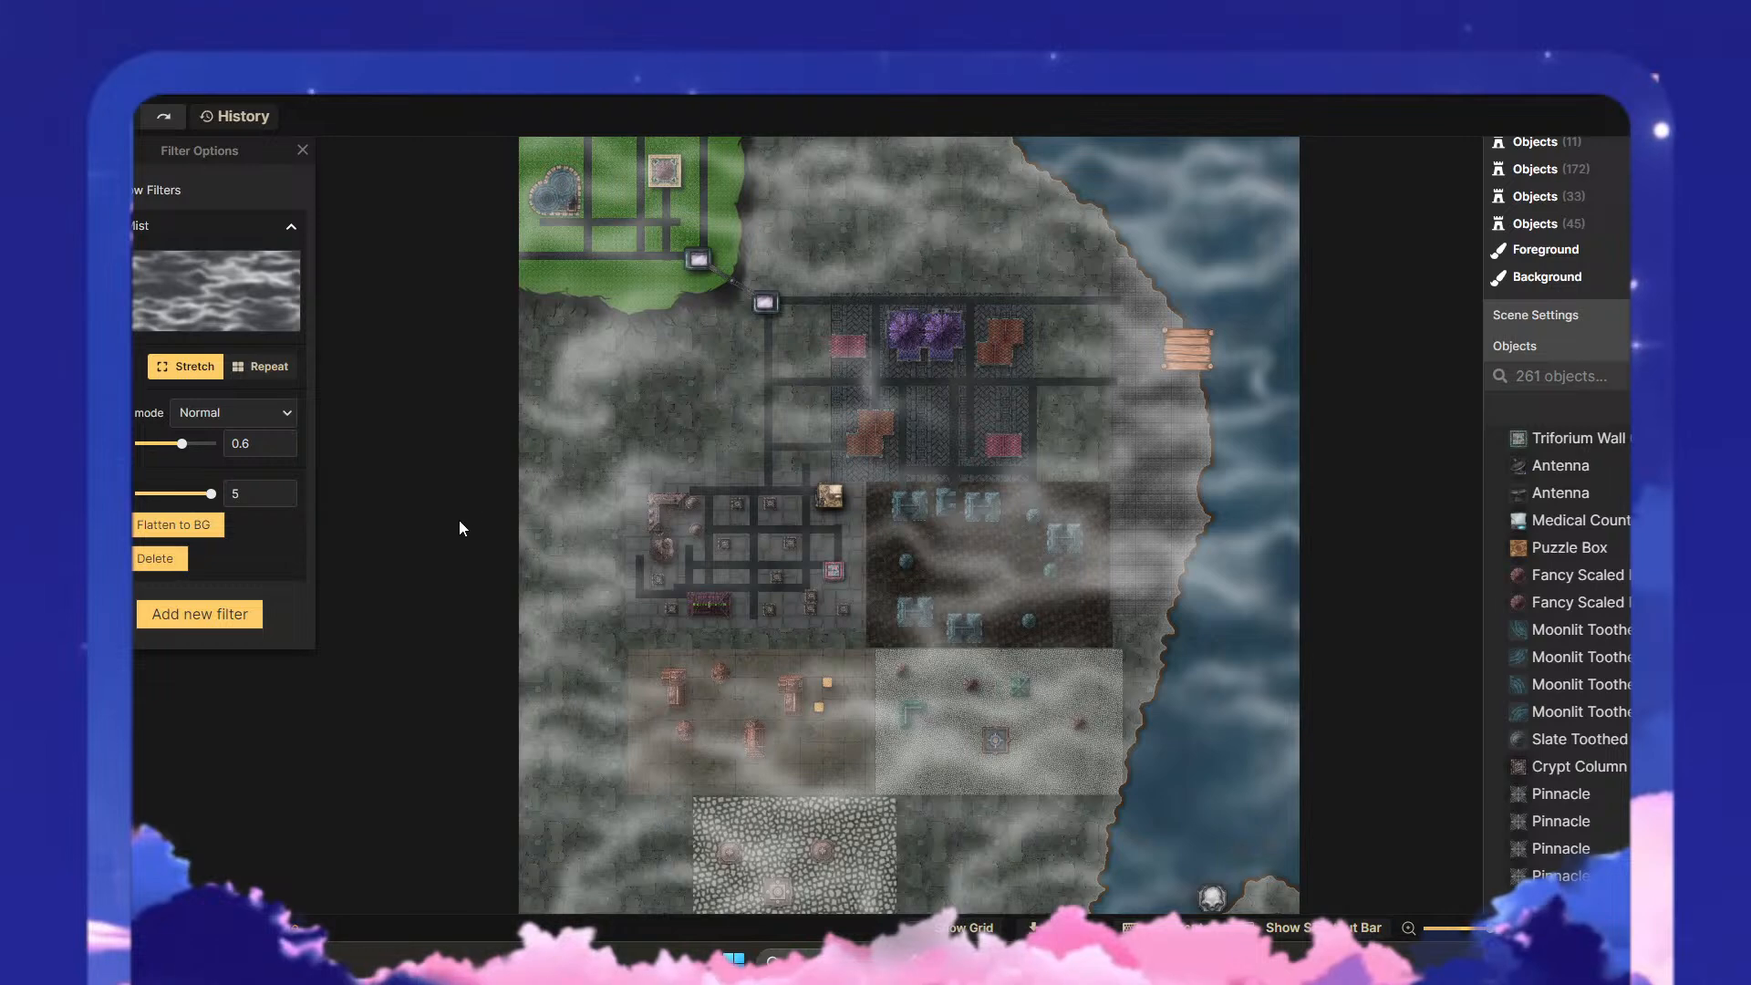
- Make the Mist filter's texture repeat, with its scale set to 10 and its opacity to 0.18
left_click(279, 368)
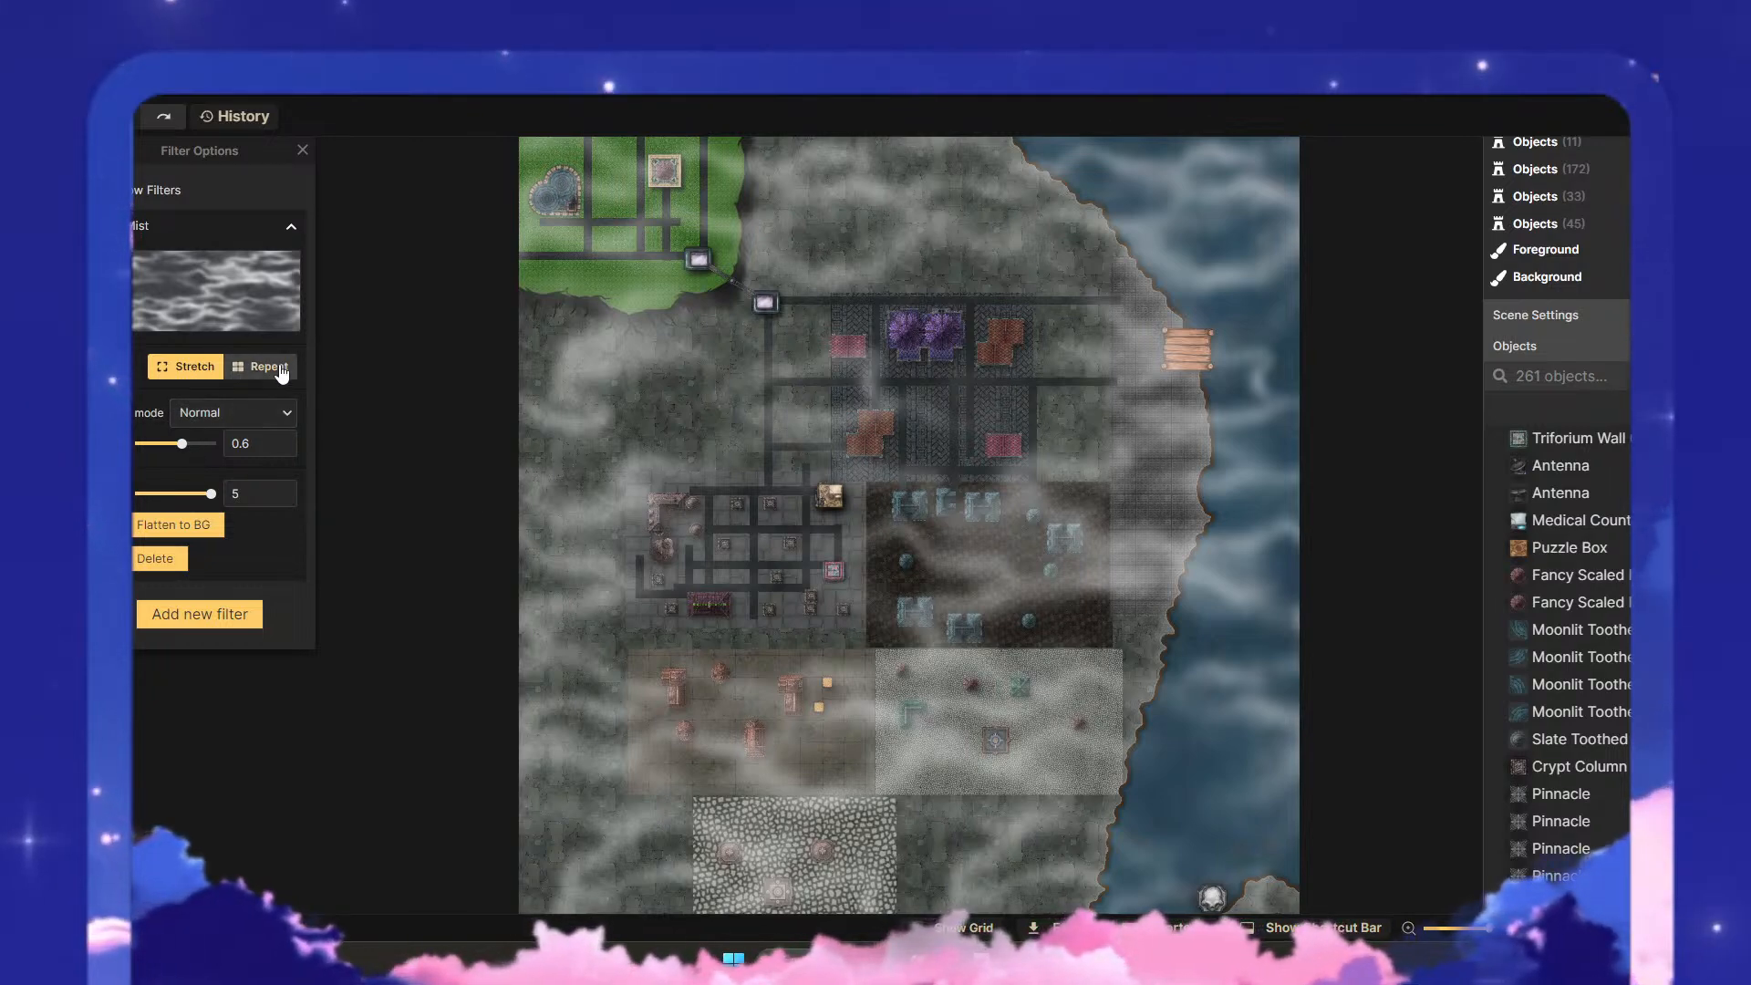
left_click_drag(181, 489, 157, 500)
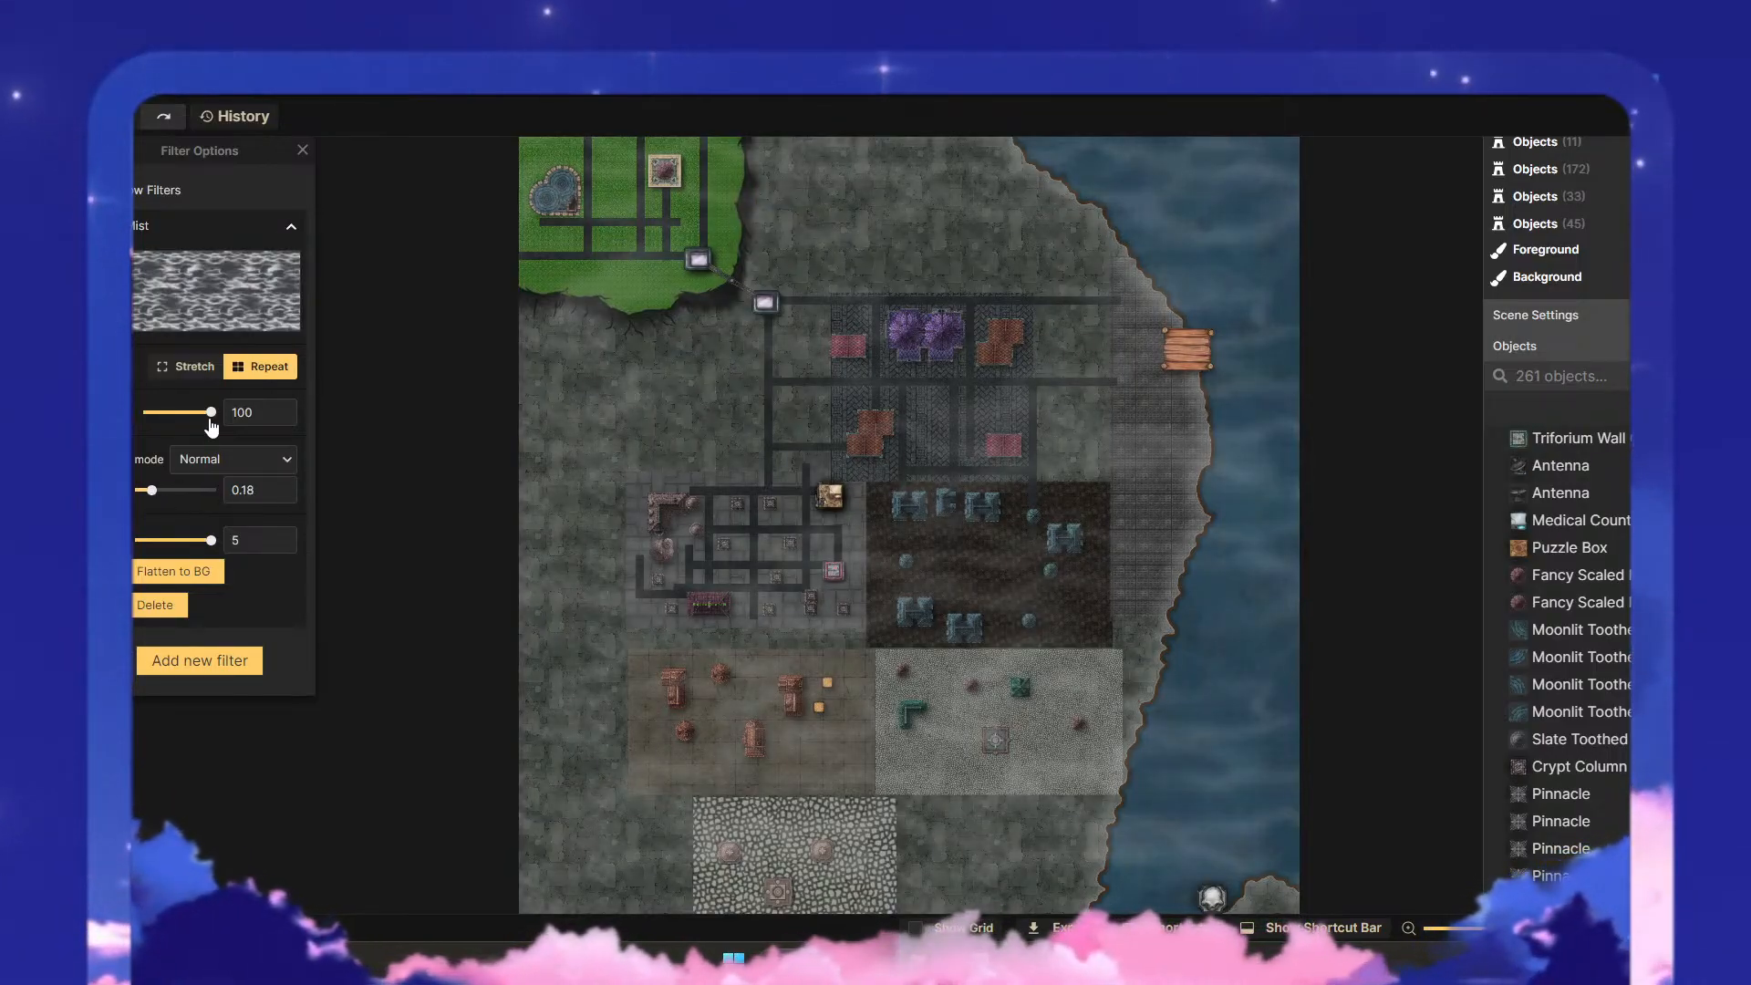
left_click_drag(210, 412, 133, 421)
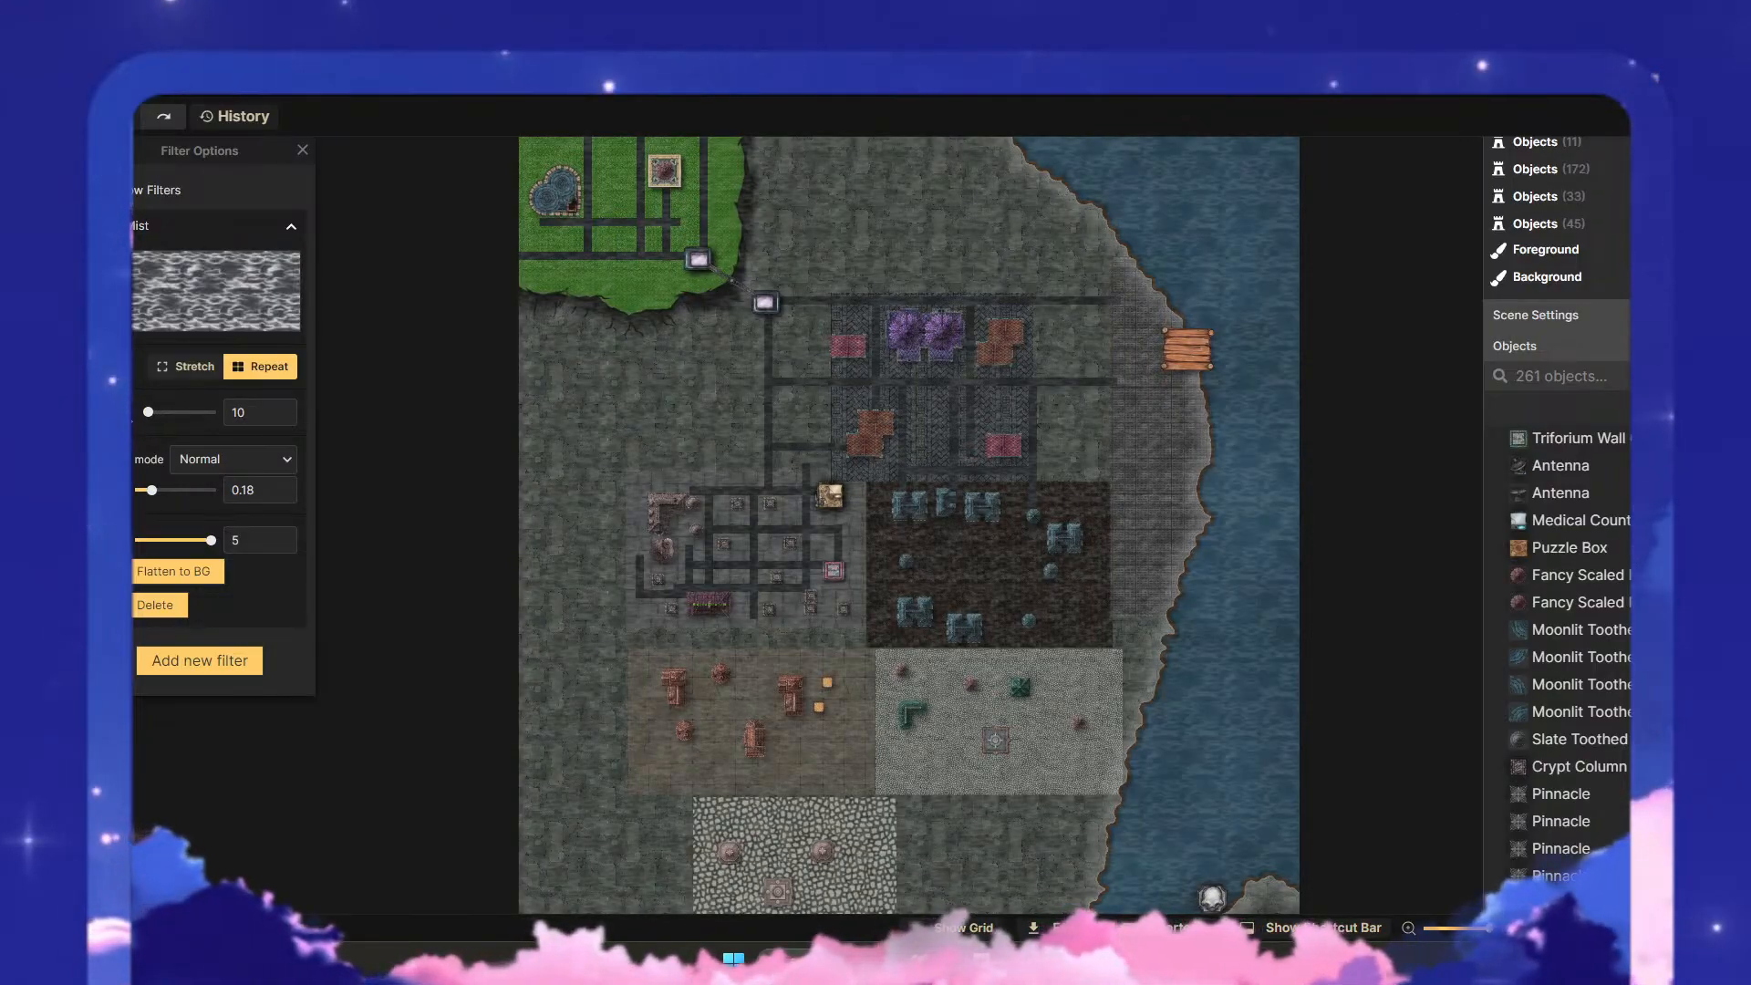
- Fine-tune the Mist filter's opacity to 0.15, judging the effect over the western district and the whole city
scroll(793, 538, "up", 5)
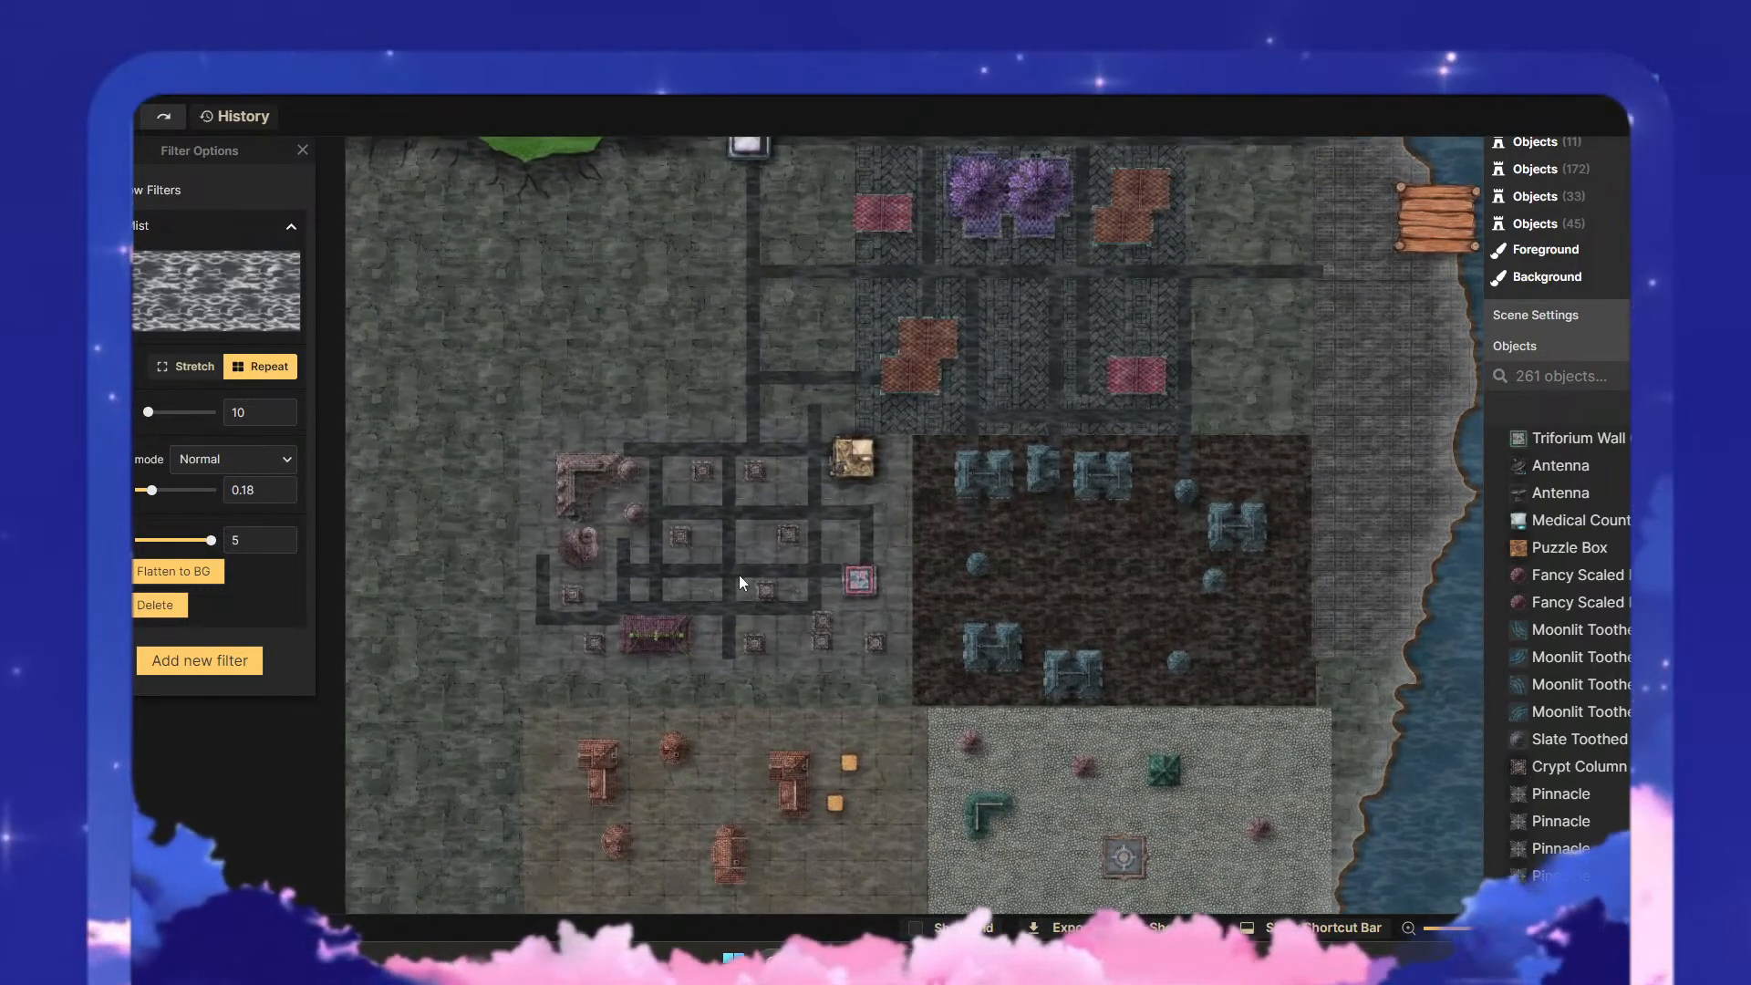
scroll(807, 580, "up", 3)
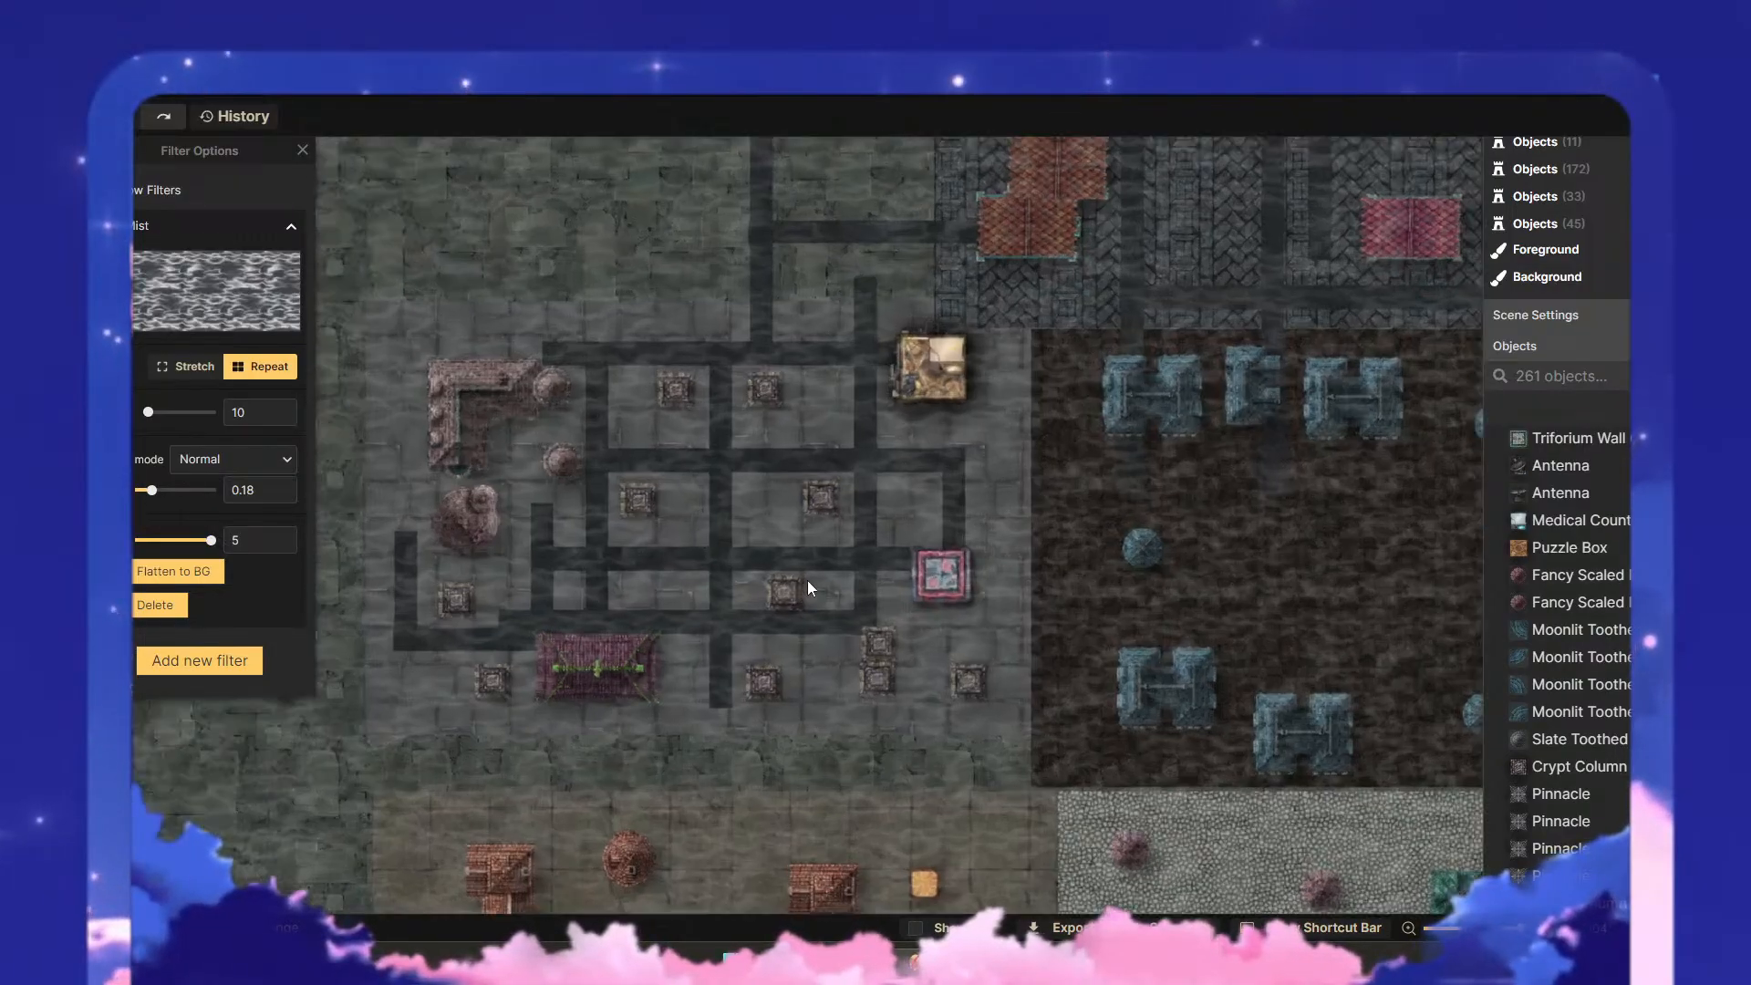
left_click_drag(823, 567, 1004, 548)
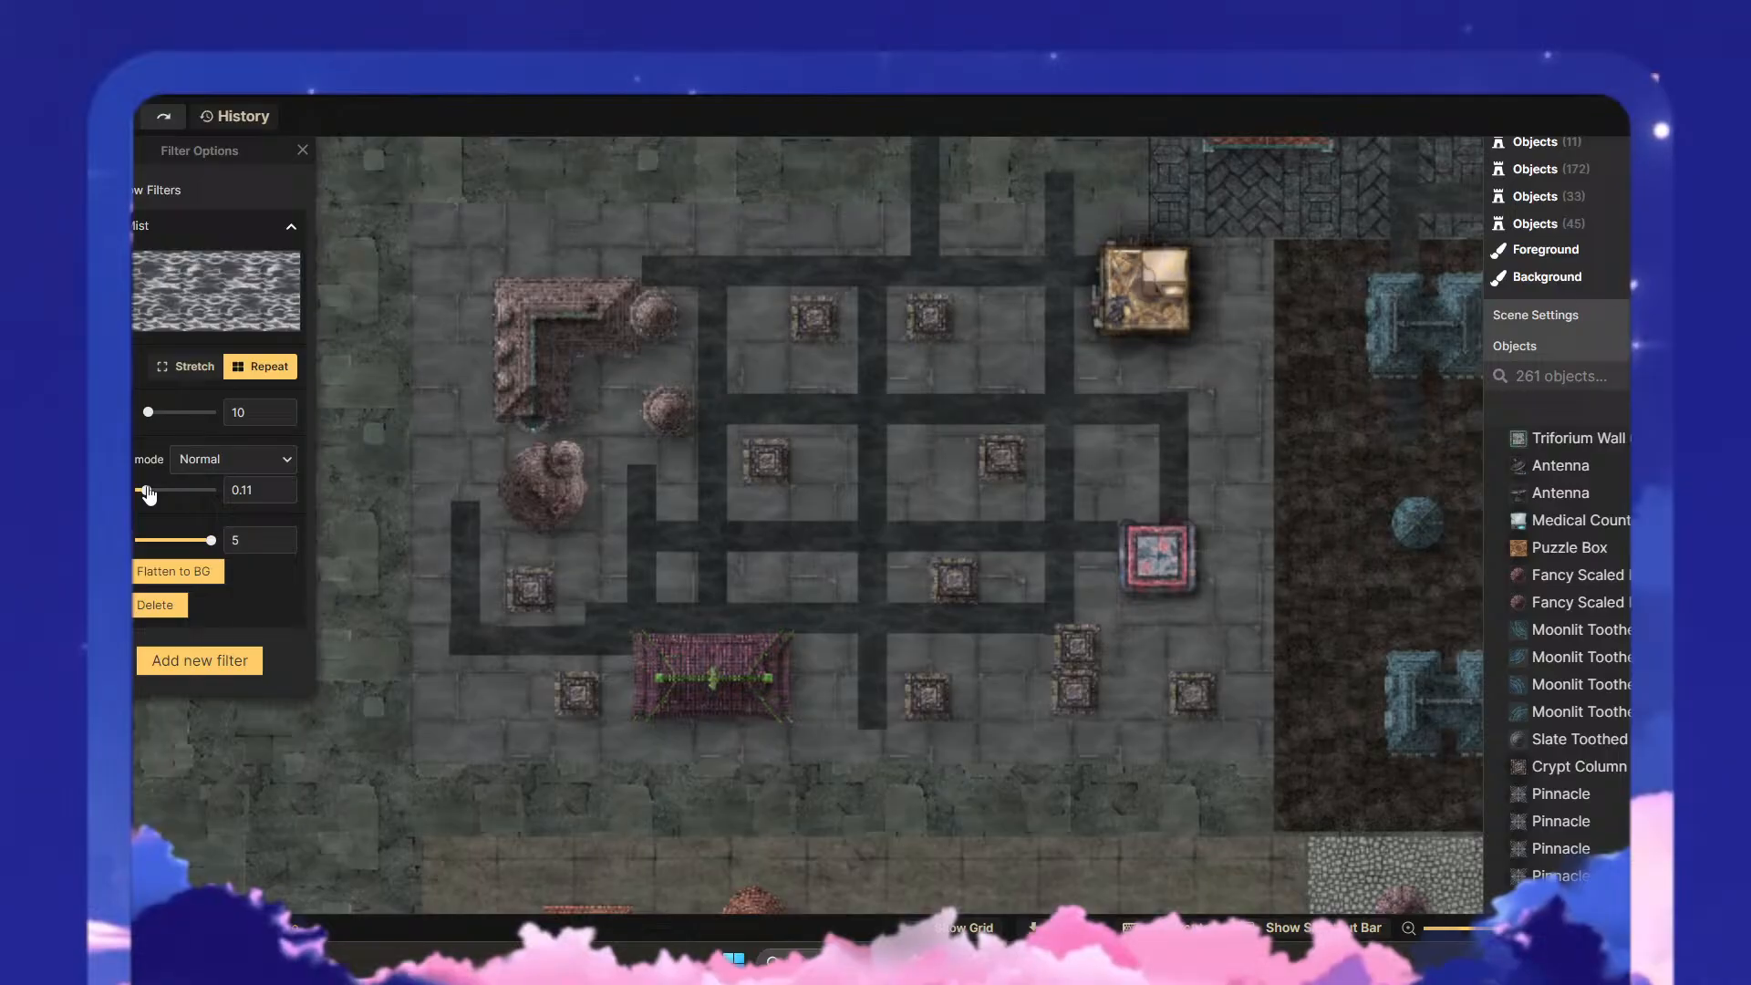
scroll(1010, 521, "down", 4)
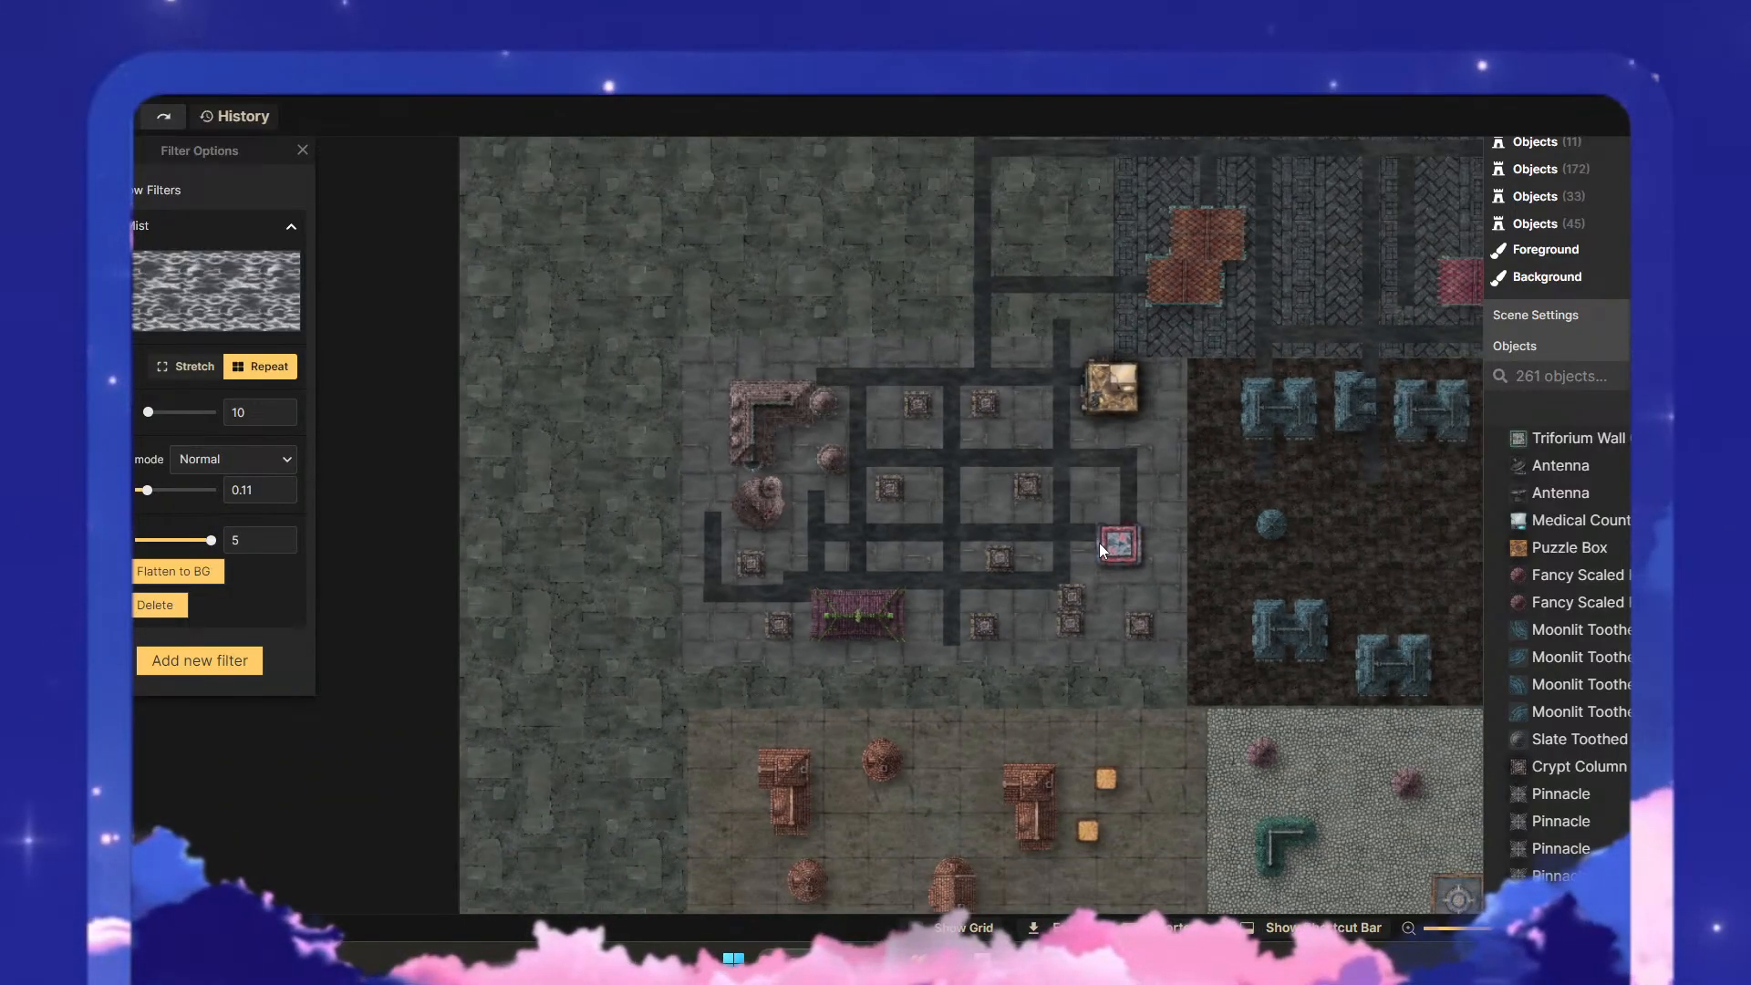
left_click(281, 485)
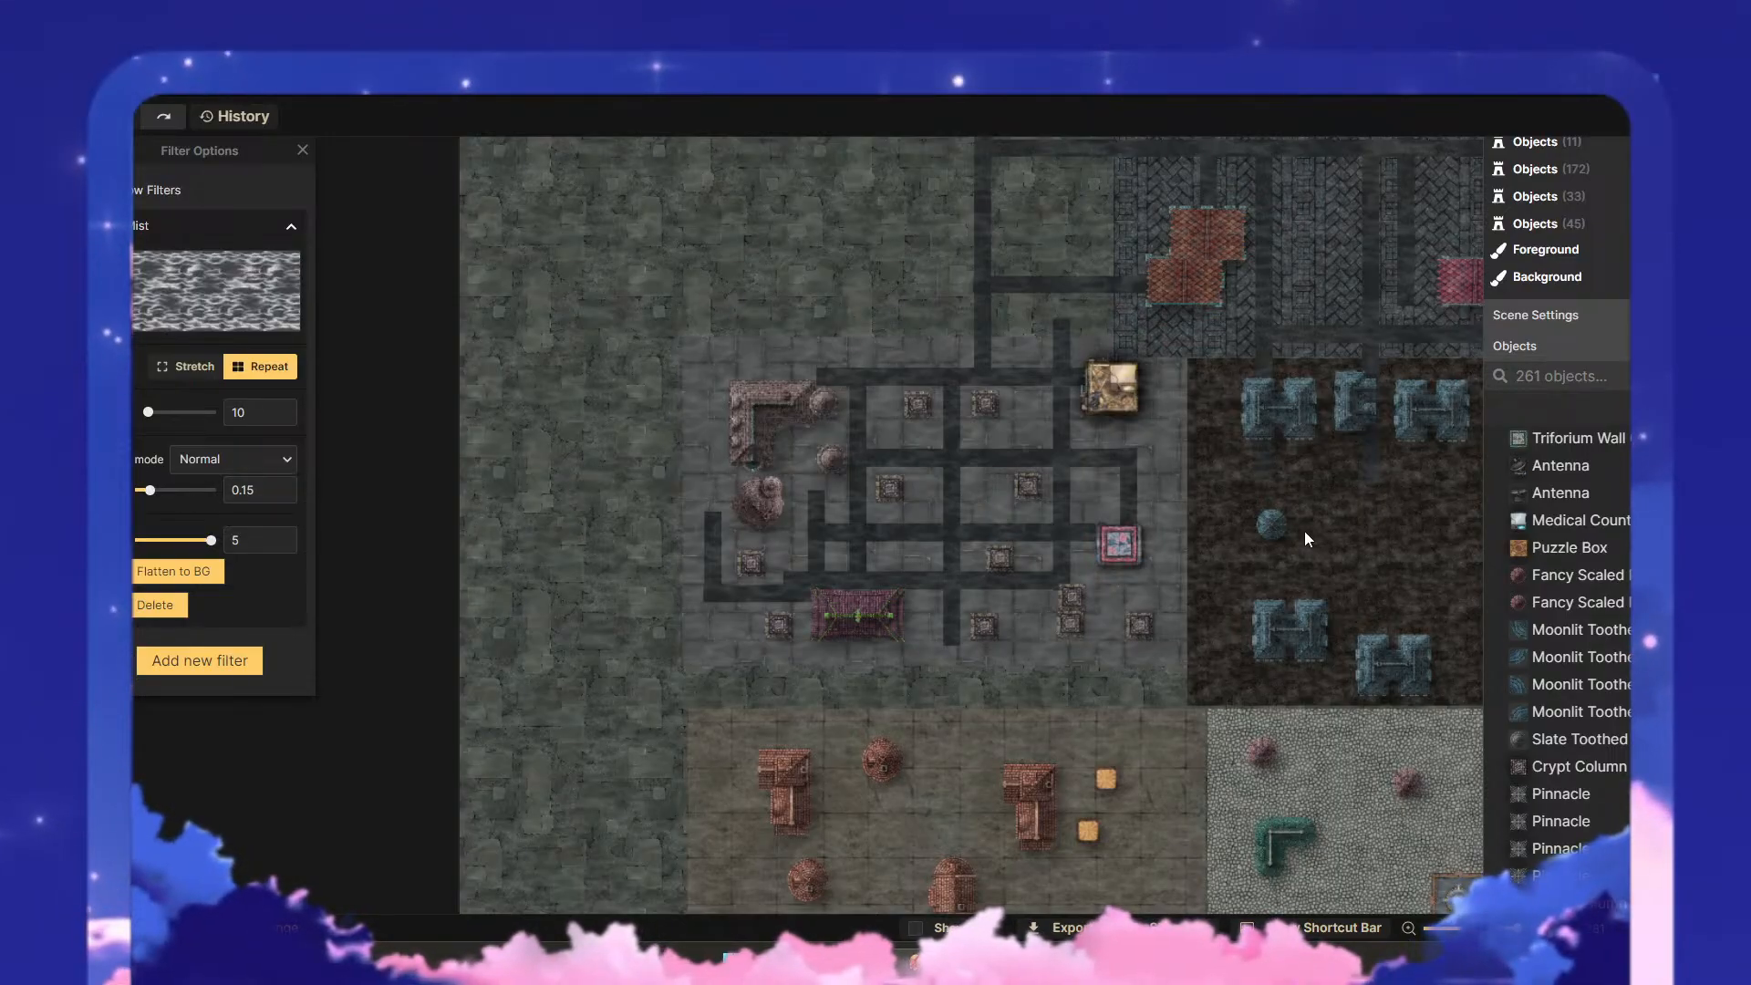
scroll(960, 597, "down", 5)
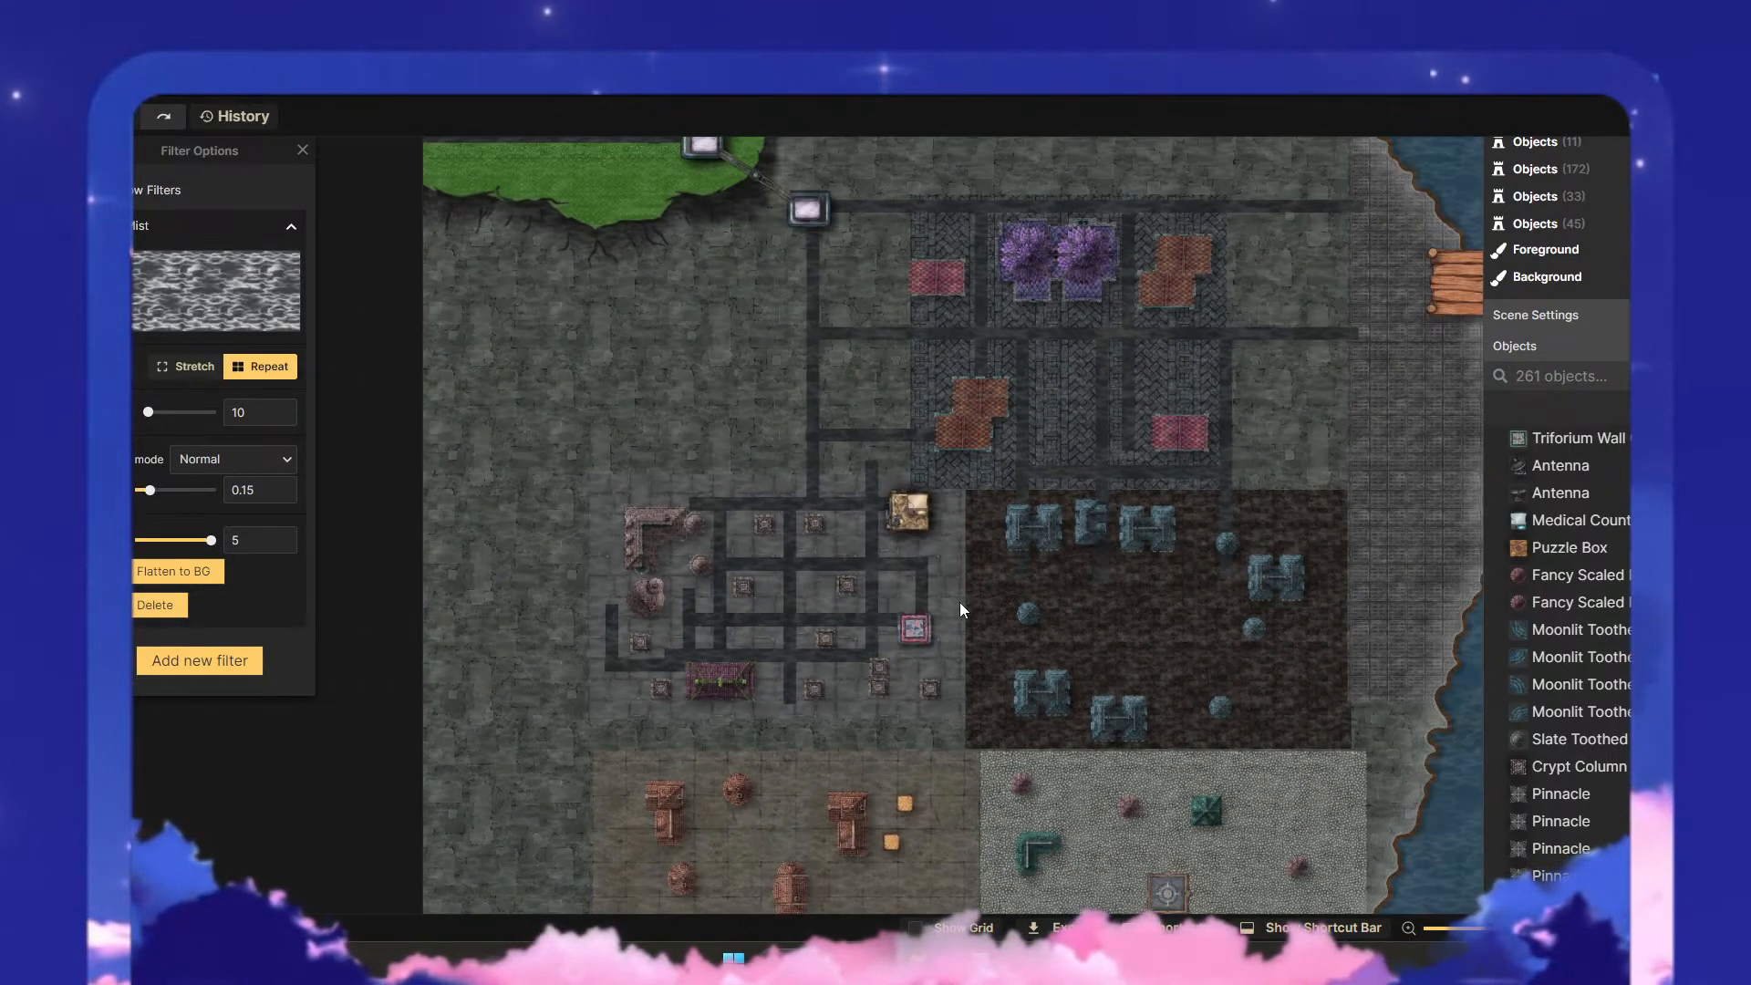
scroll(1069, 609, "down", 1)
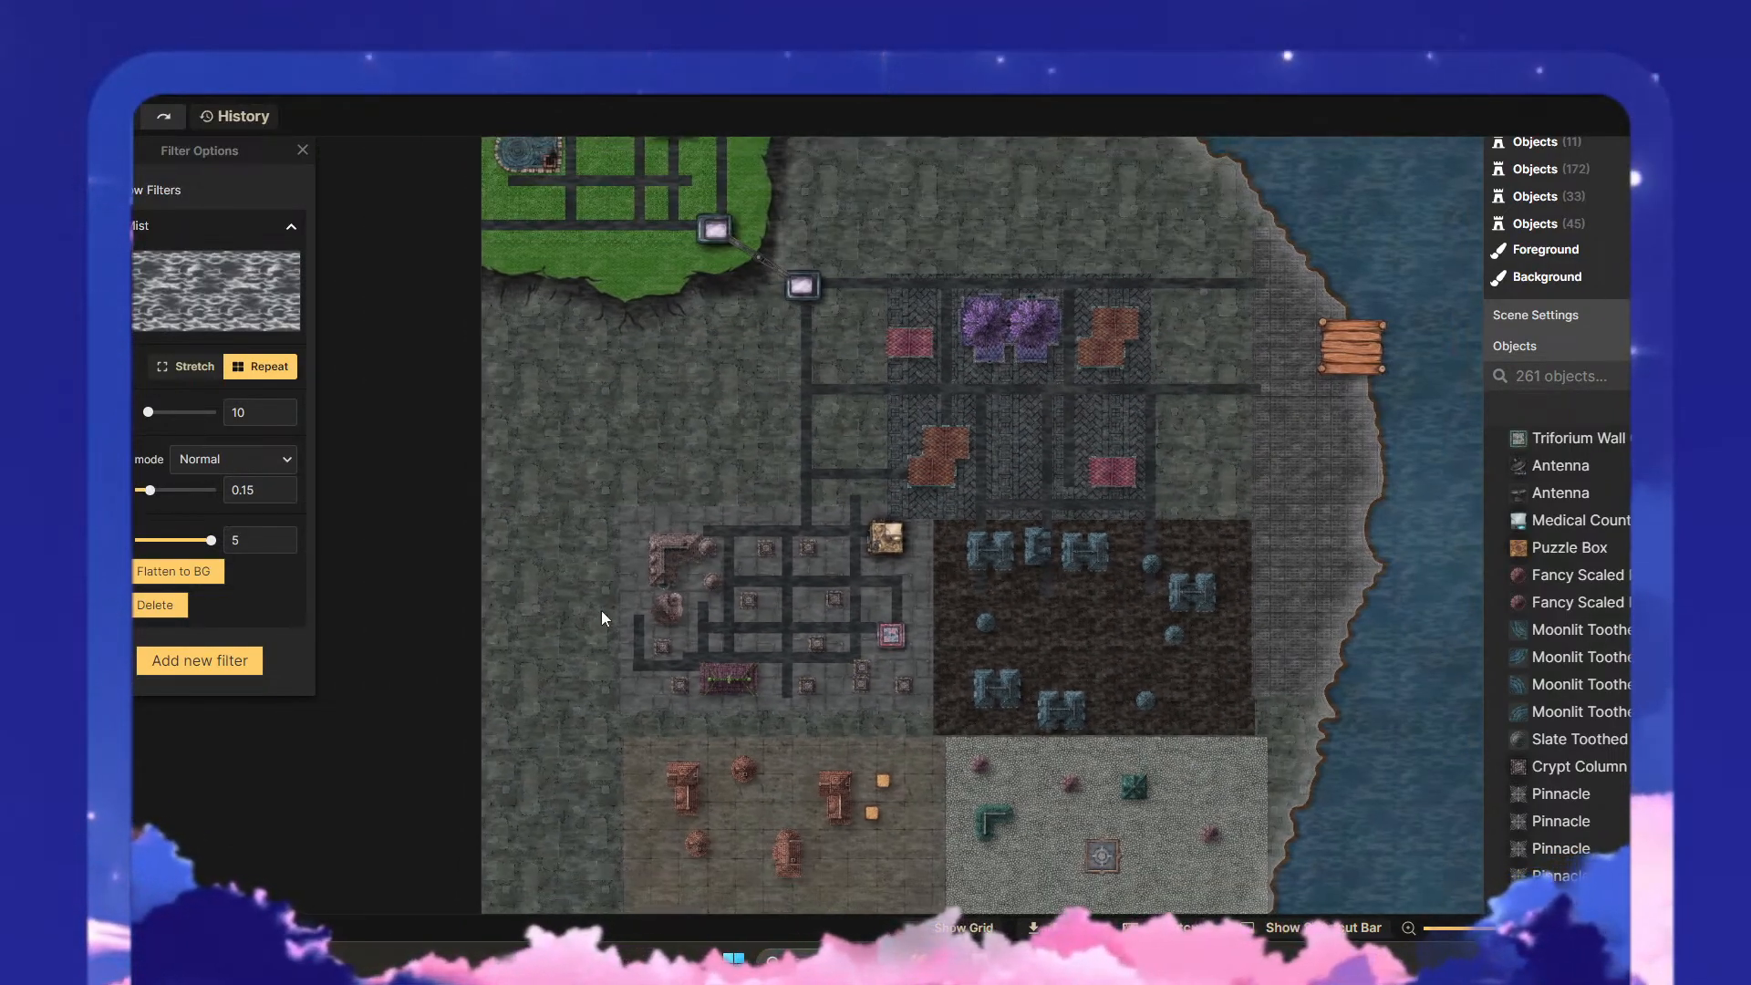
- Add a custom texture filter to the map using Heavy Rain (3:4, Portrait) from Inkarnate's Sci-Fi Battlemaps filters
left_click(240, 658)
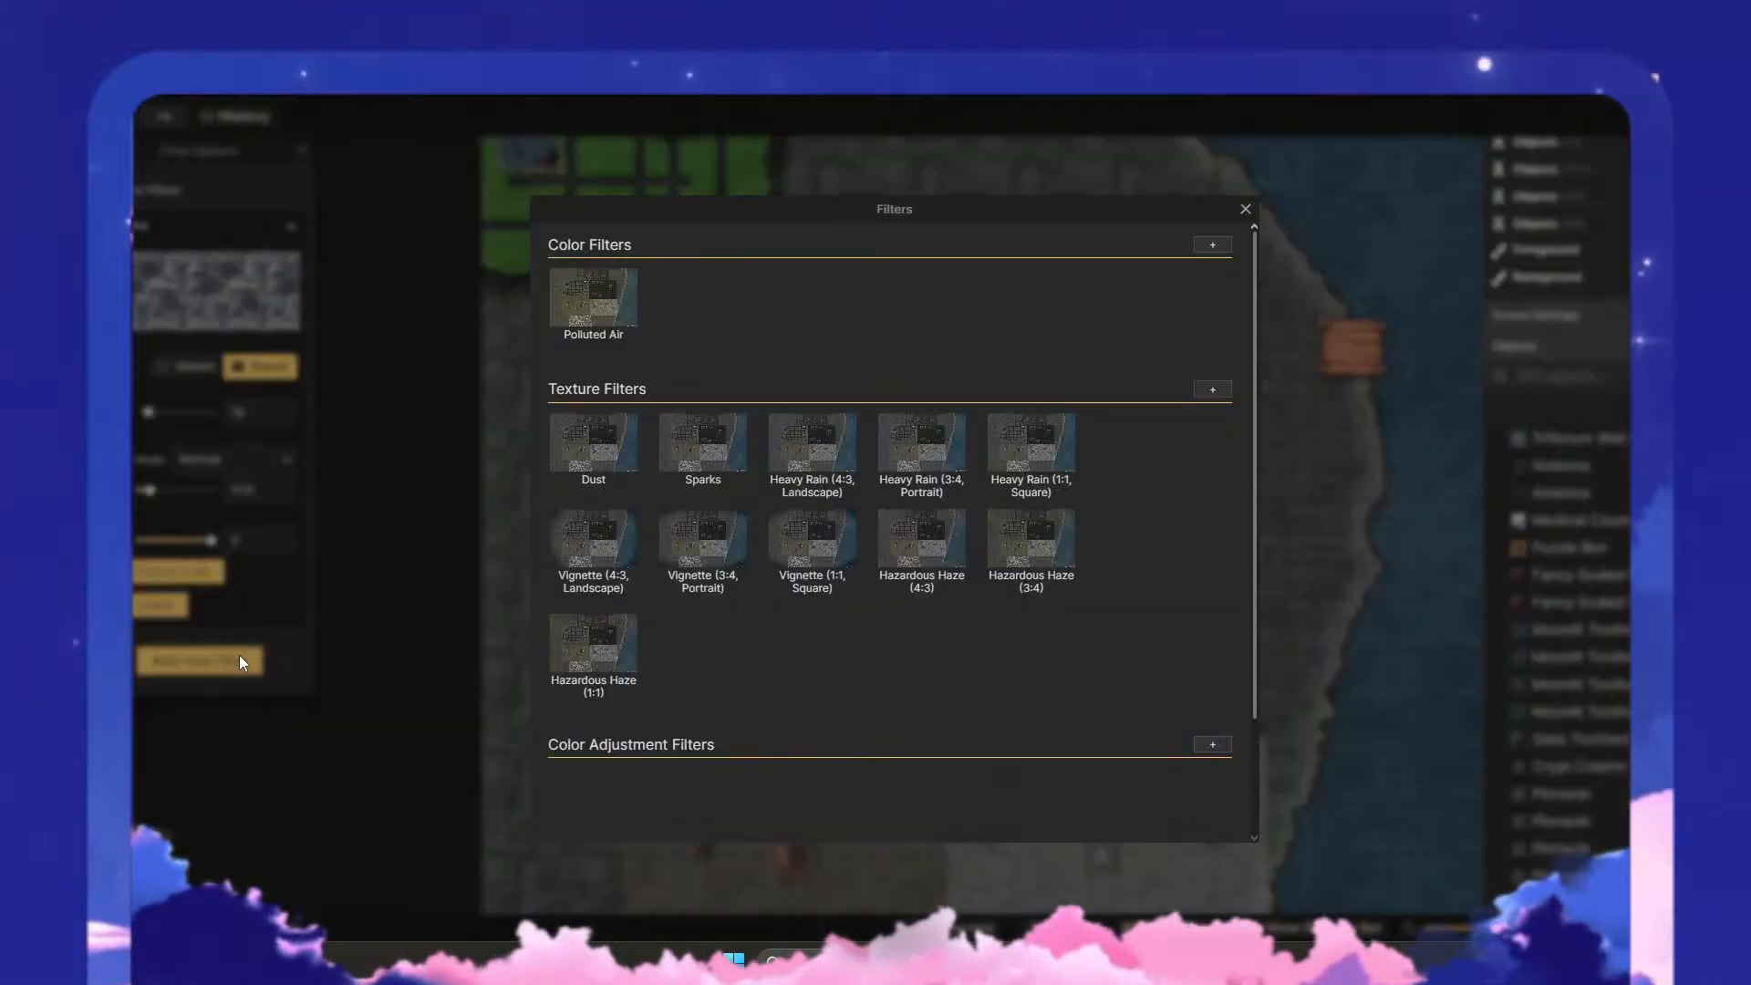
left_click(1226, 392)
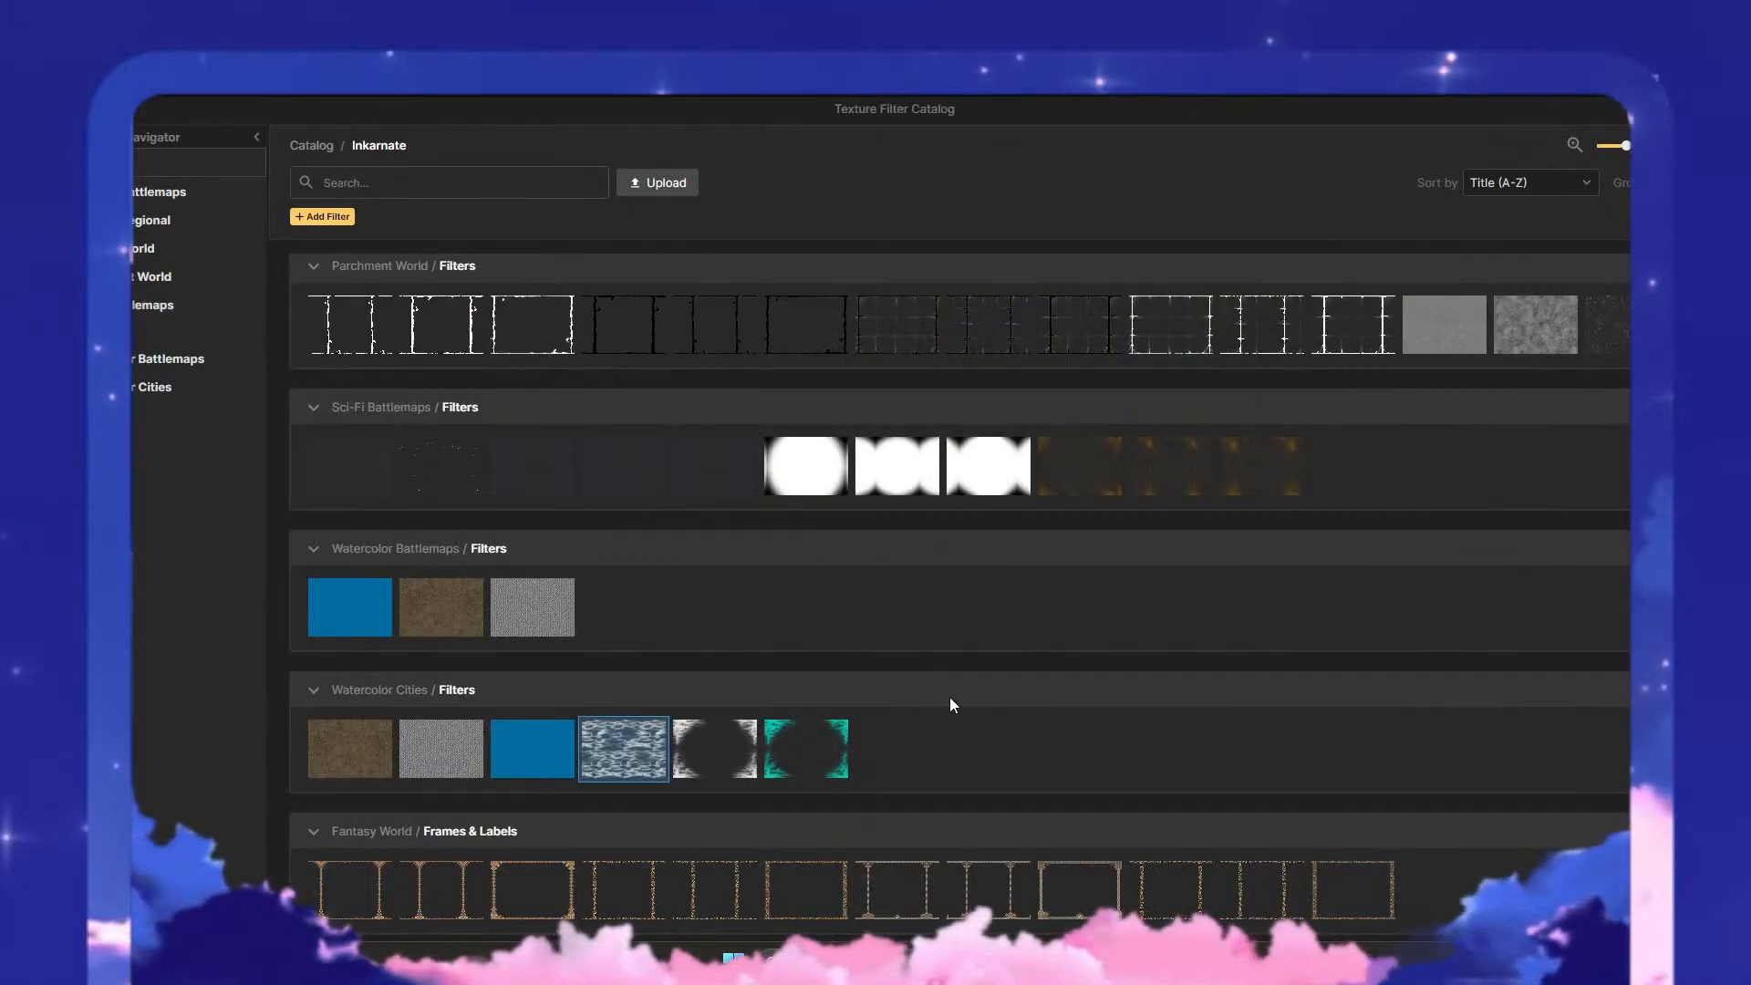
scroll(950, 698, "down", 1)
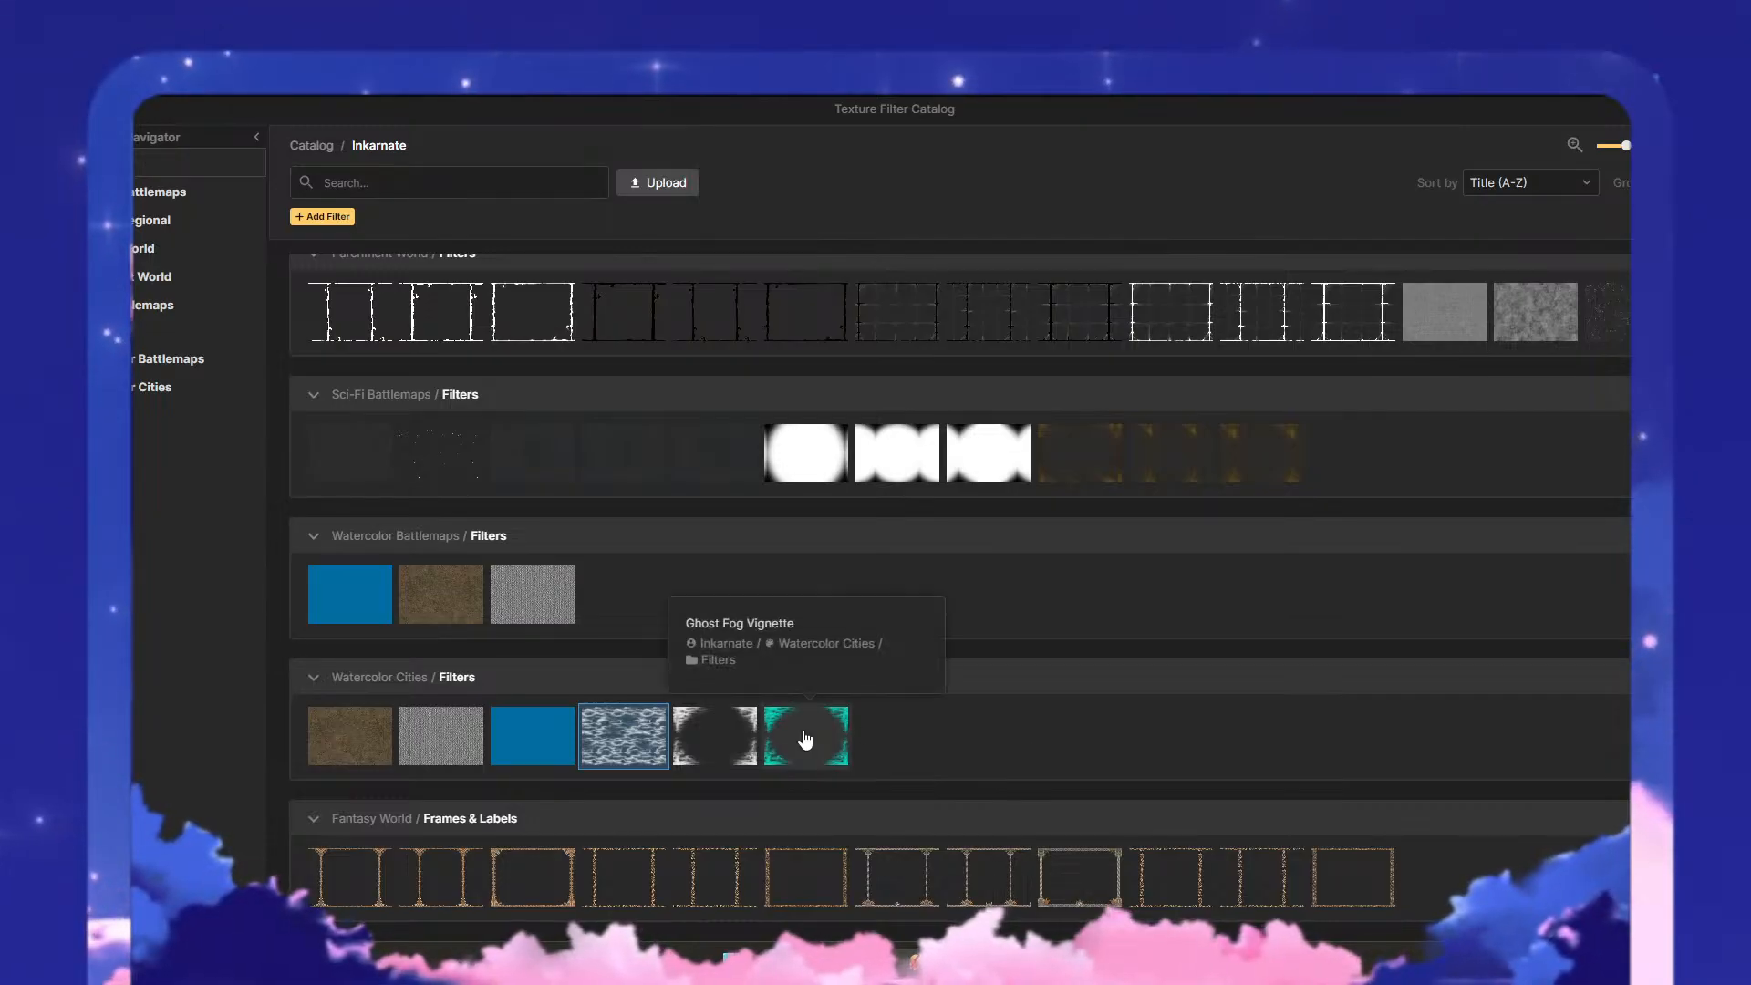
scroll(1100, 627, "up", 2)
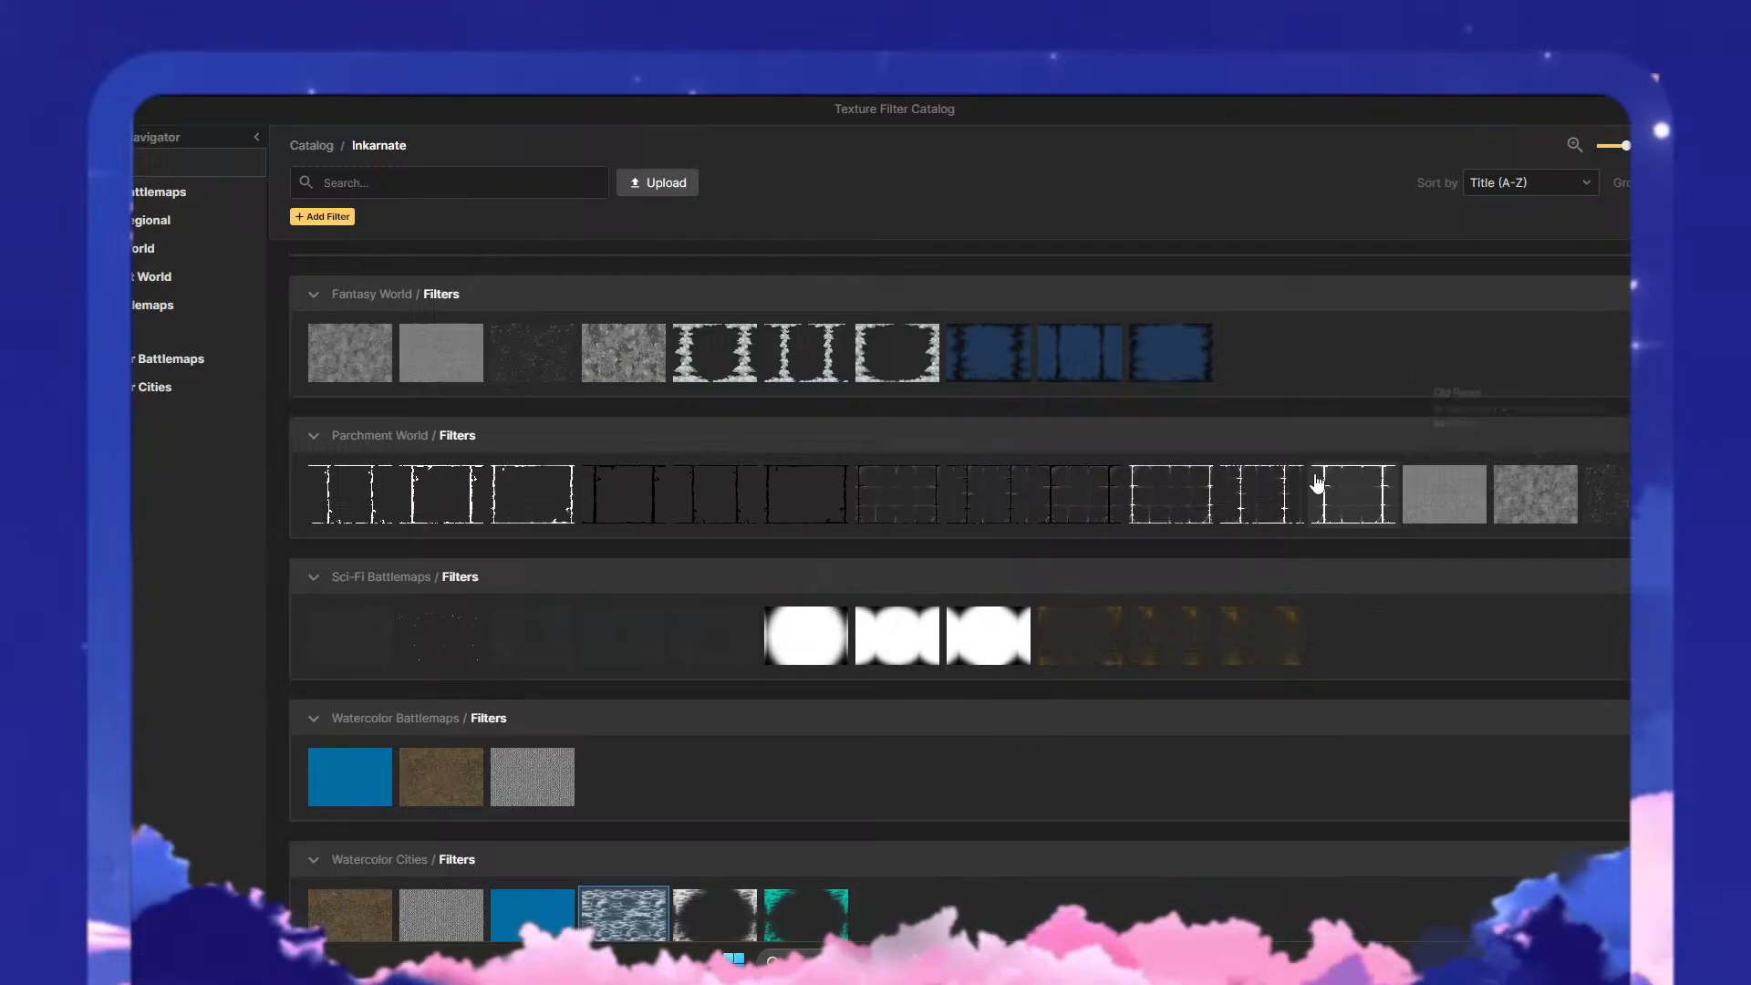
scroll(1115, 484, "up", 3)
scroll(534, 636, "up", 2)
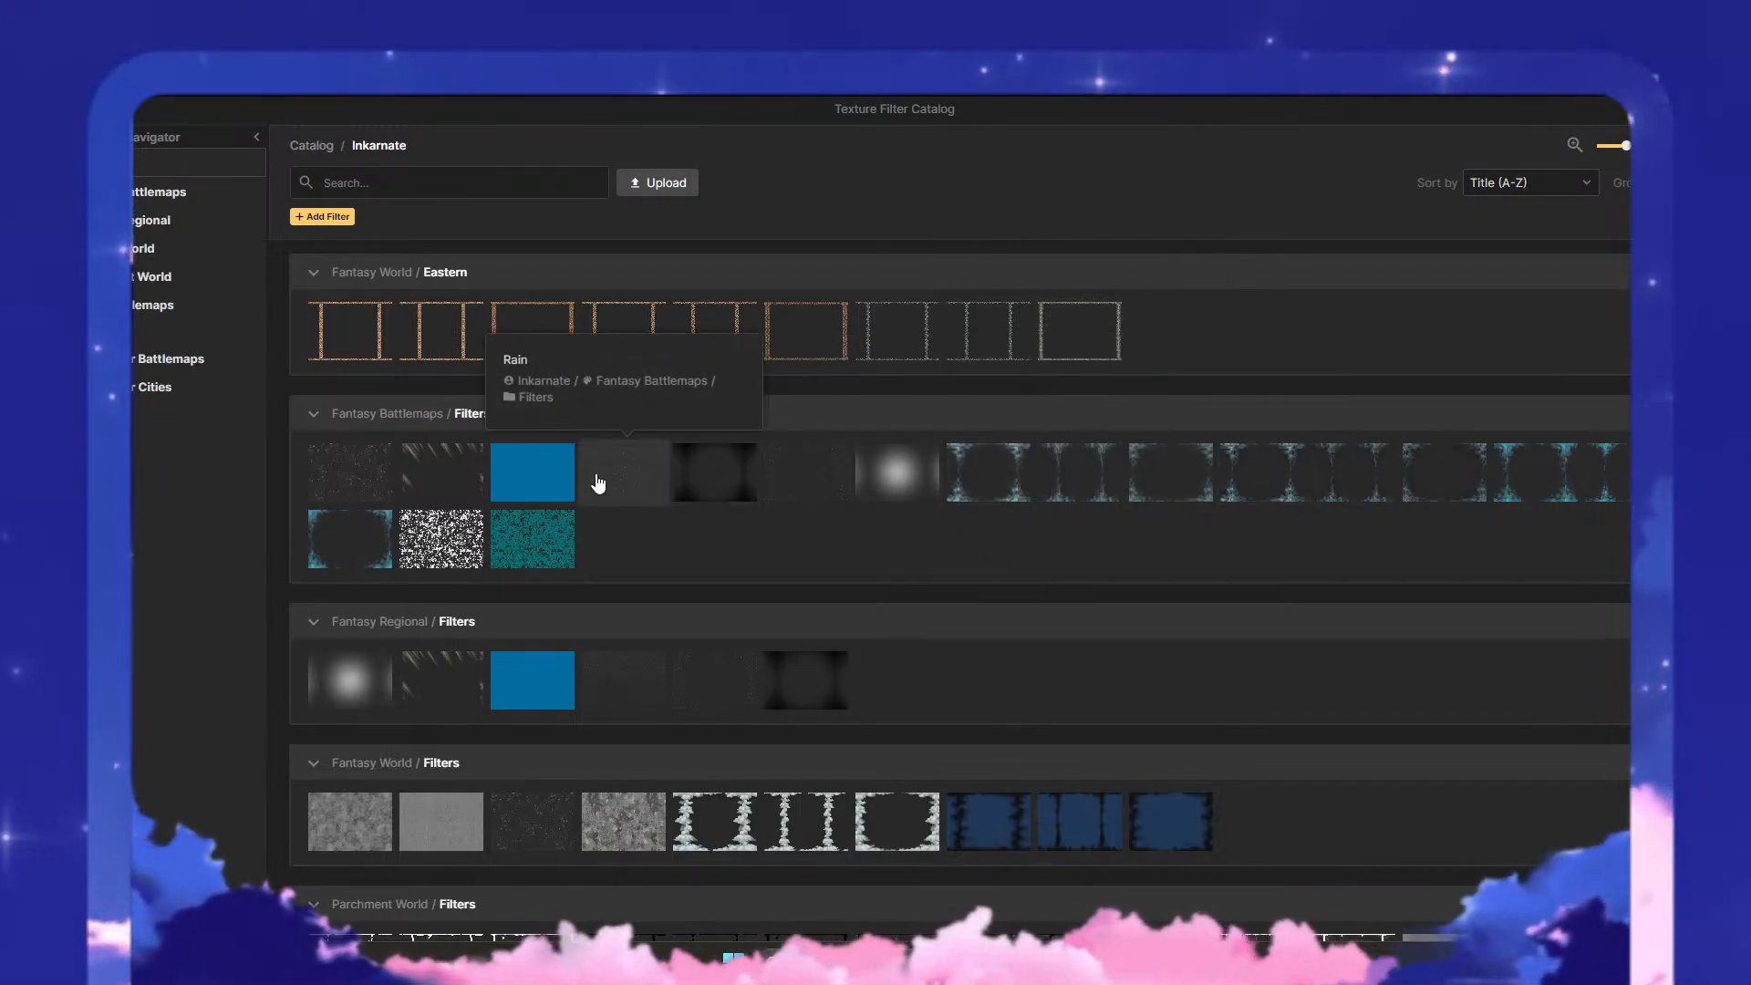
scroll(529, 566, "down", 7)
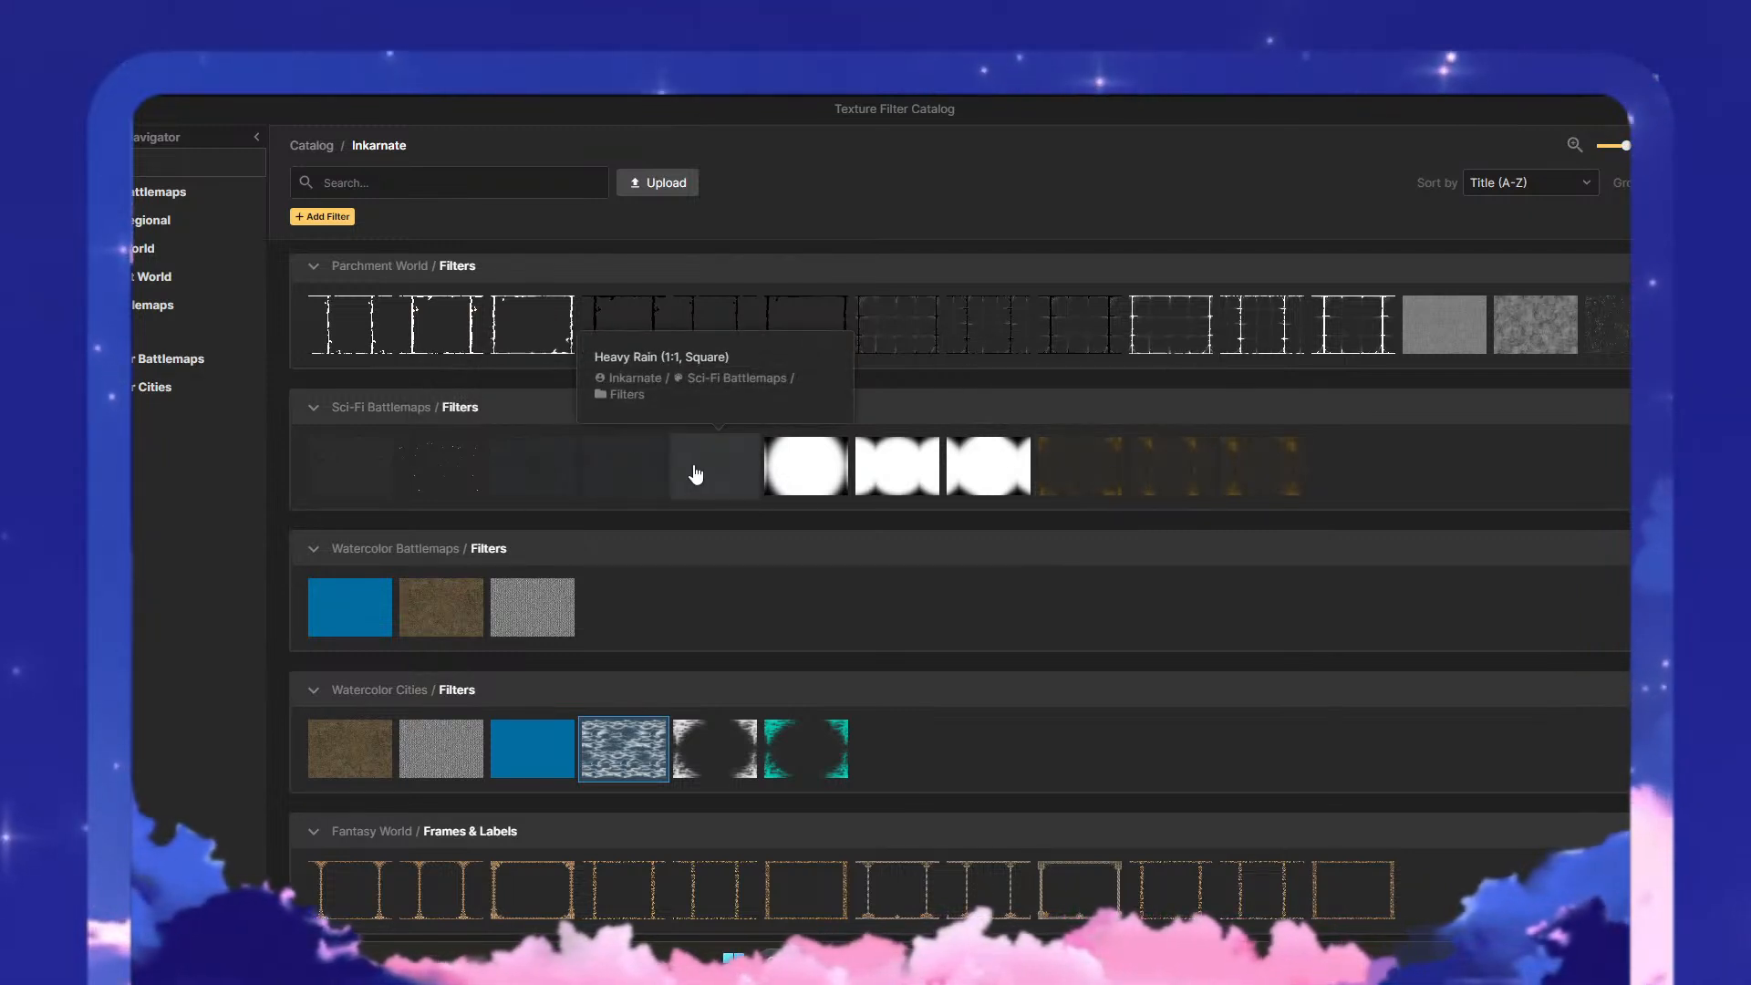
left_click(643, 478)
- Lower the Heavy Rain filter's opacity to 0.47, judging the effect over the city districts
scroll(1021, 525, "down", 5)
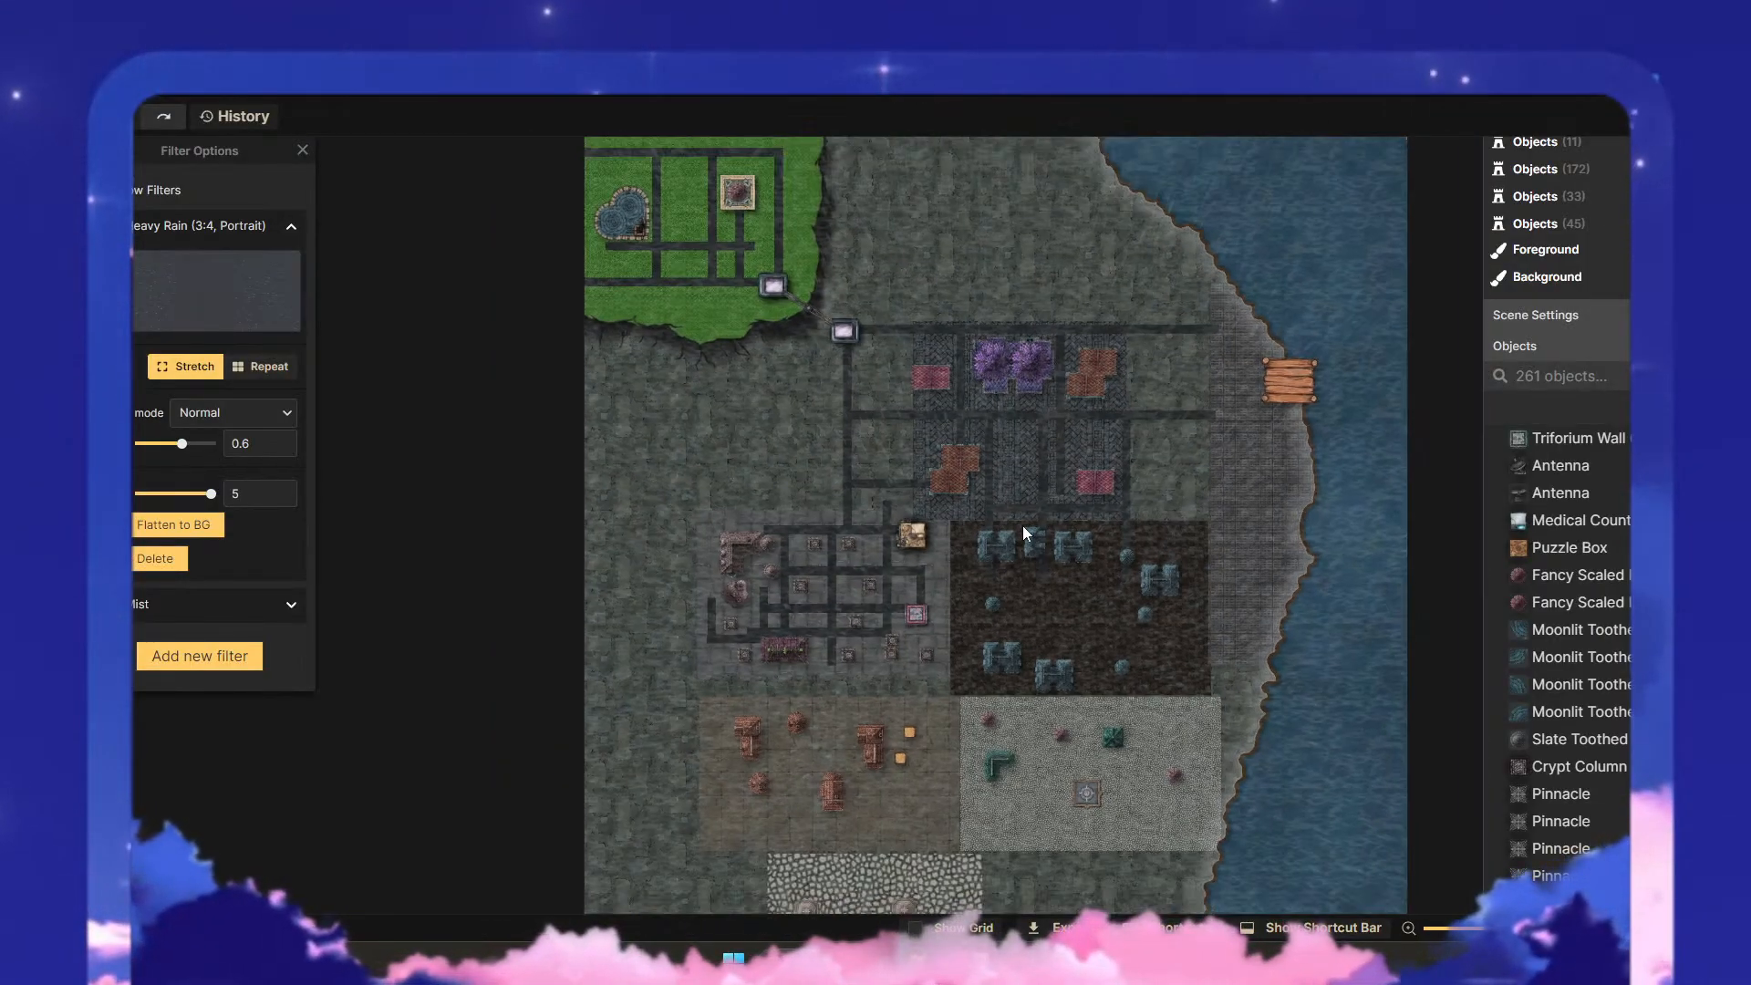
scroll(1070, 560, "up", 5)
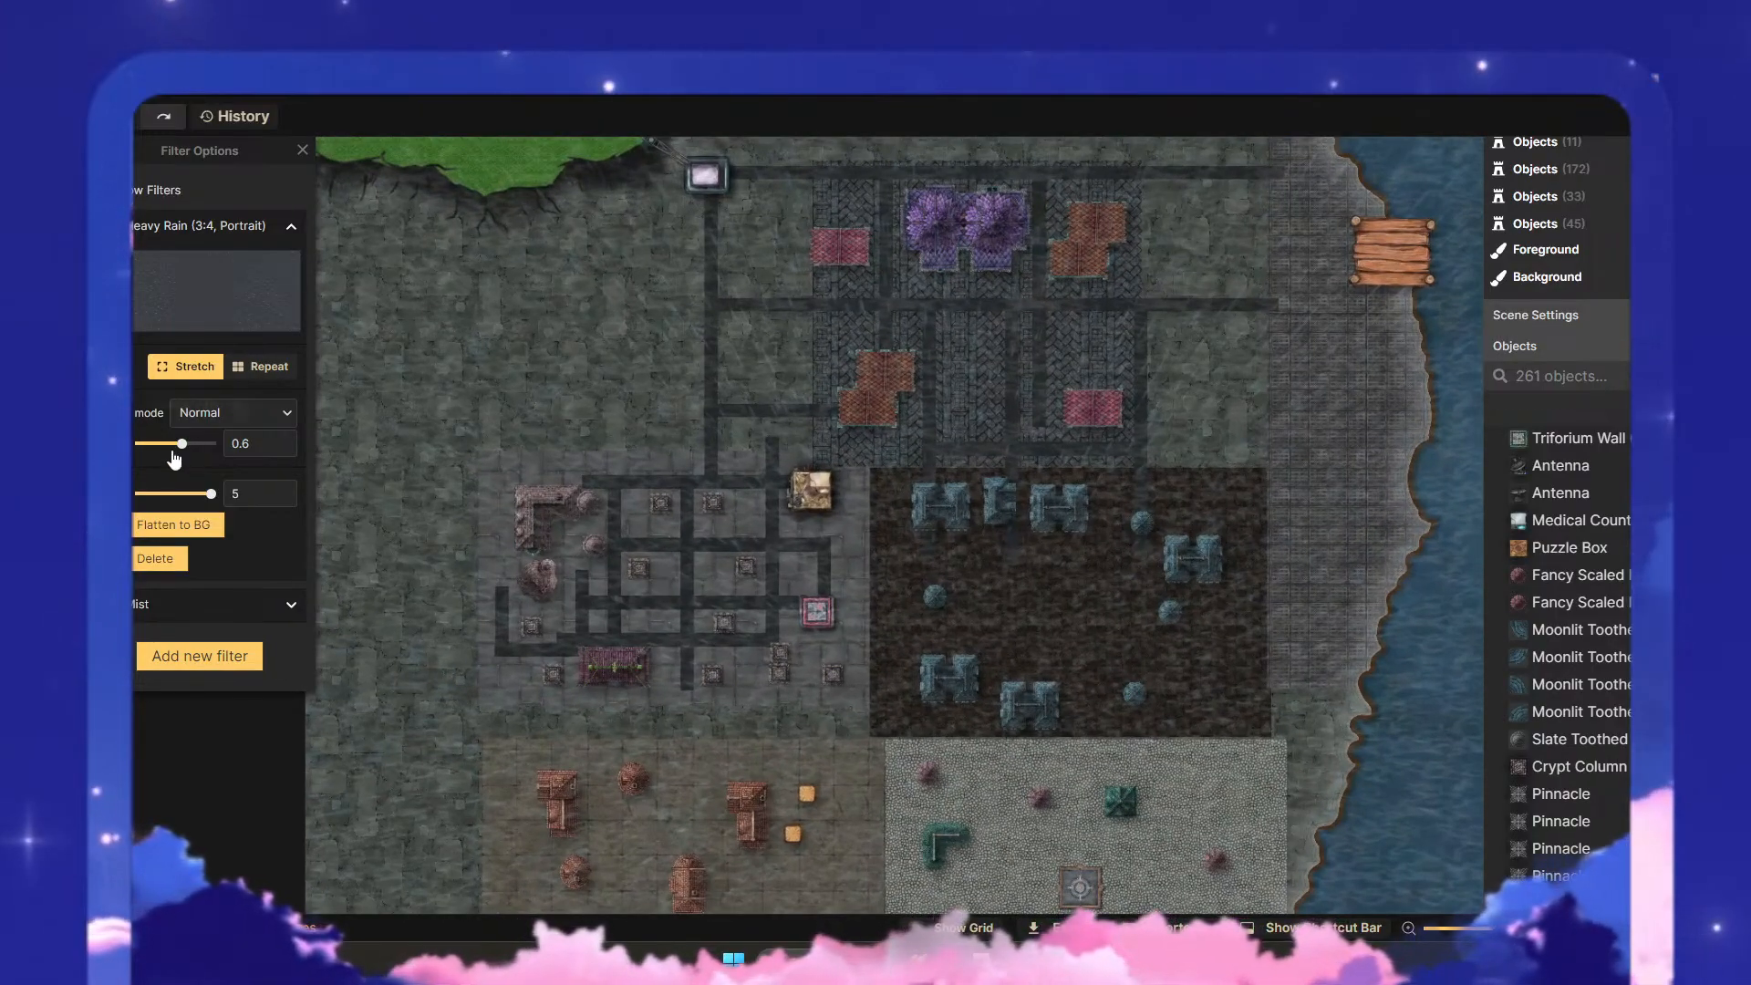
left_click_drag(175, 456, 173, 453)
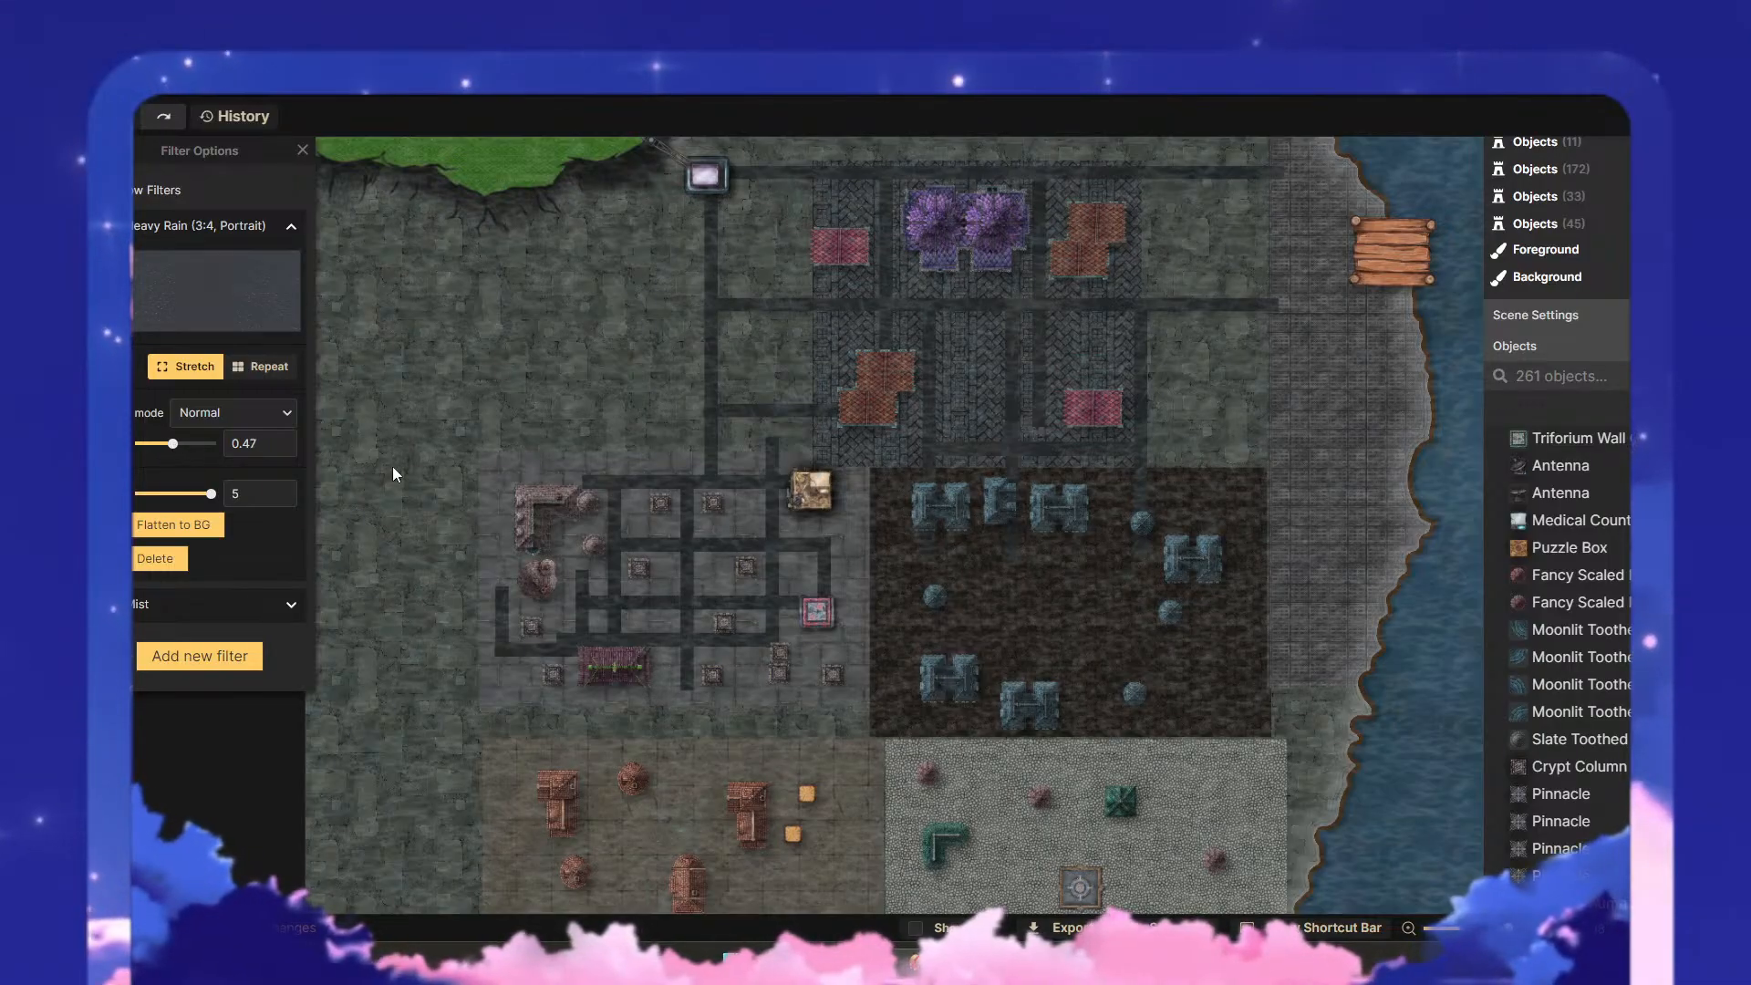
scroll(791, 552, "down", 1)
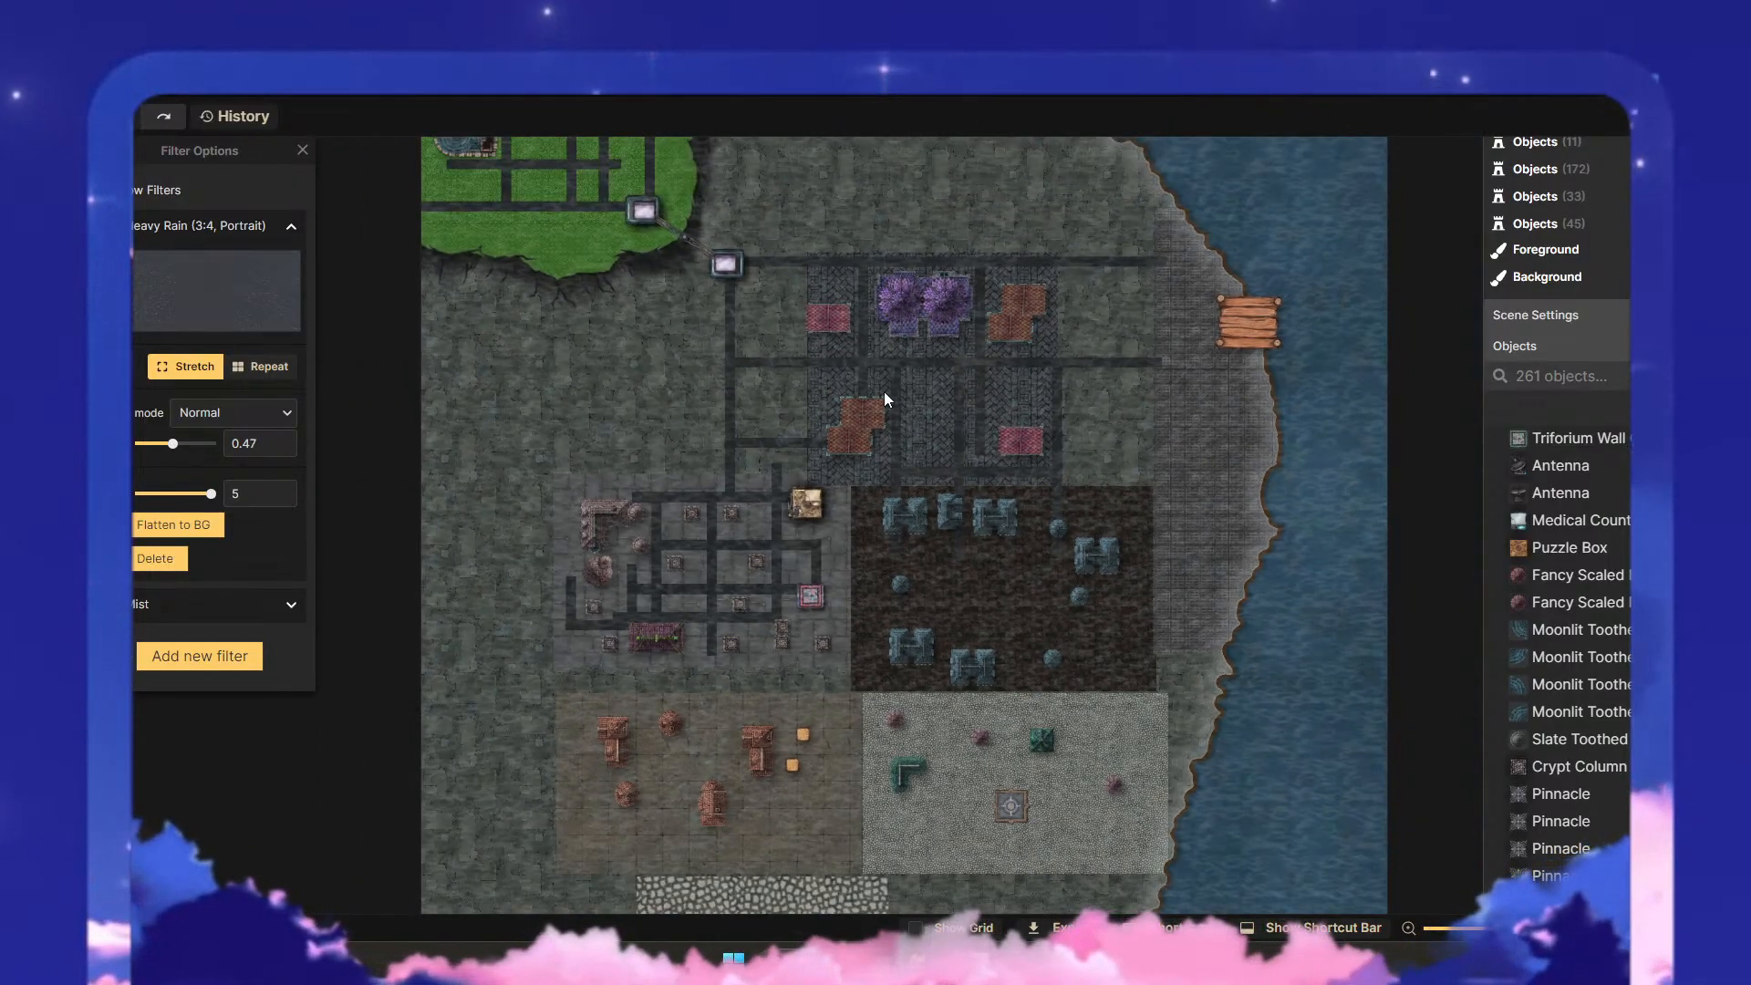
- Add a custom color filter to the map and open its list of color effects
left_click(181, 664)
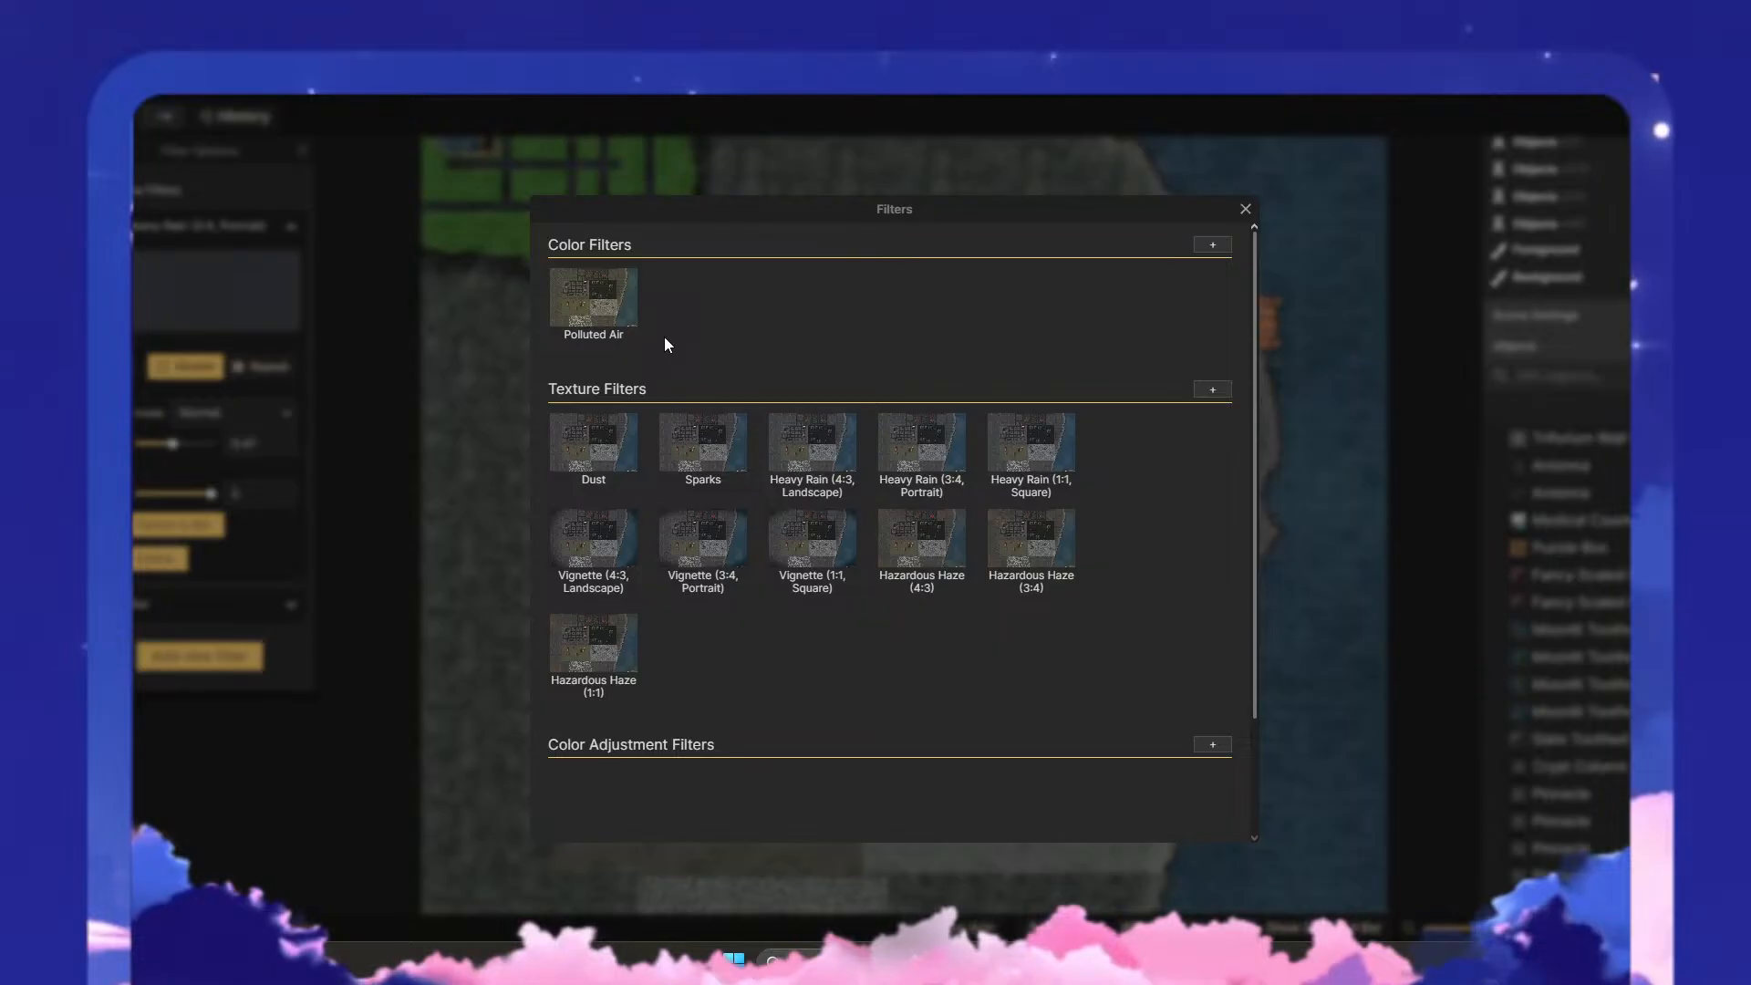
left_click(1209, 243)
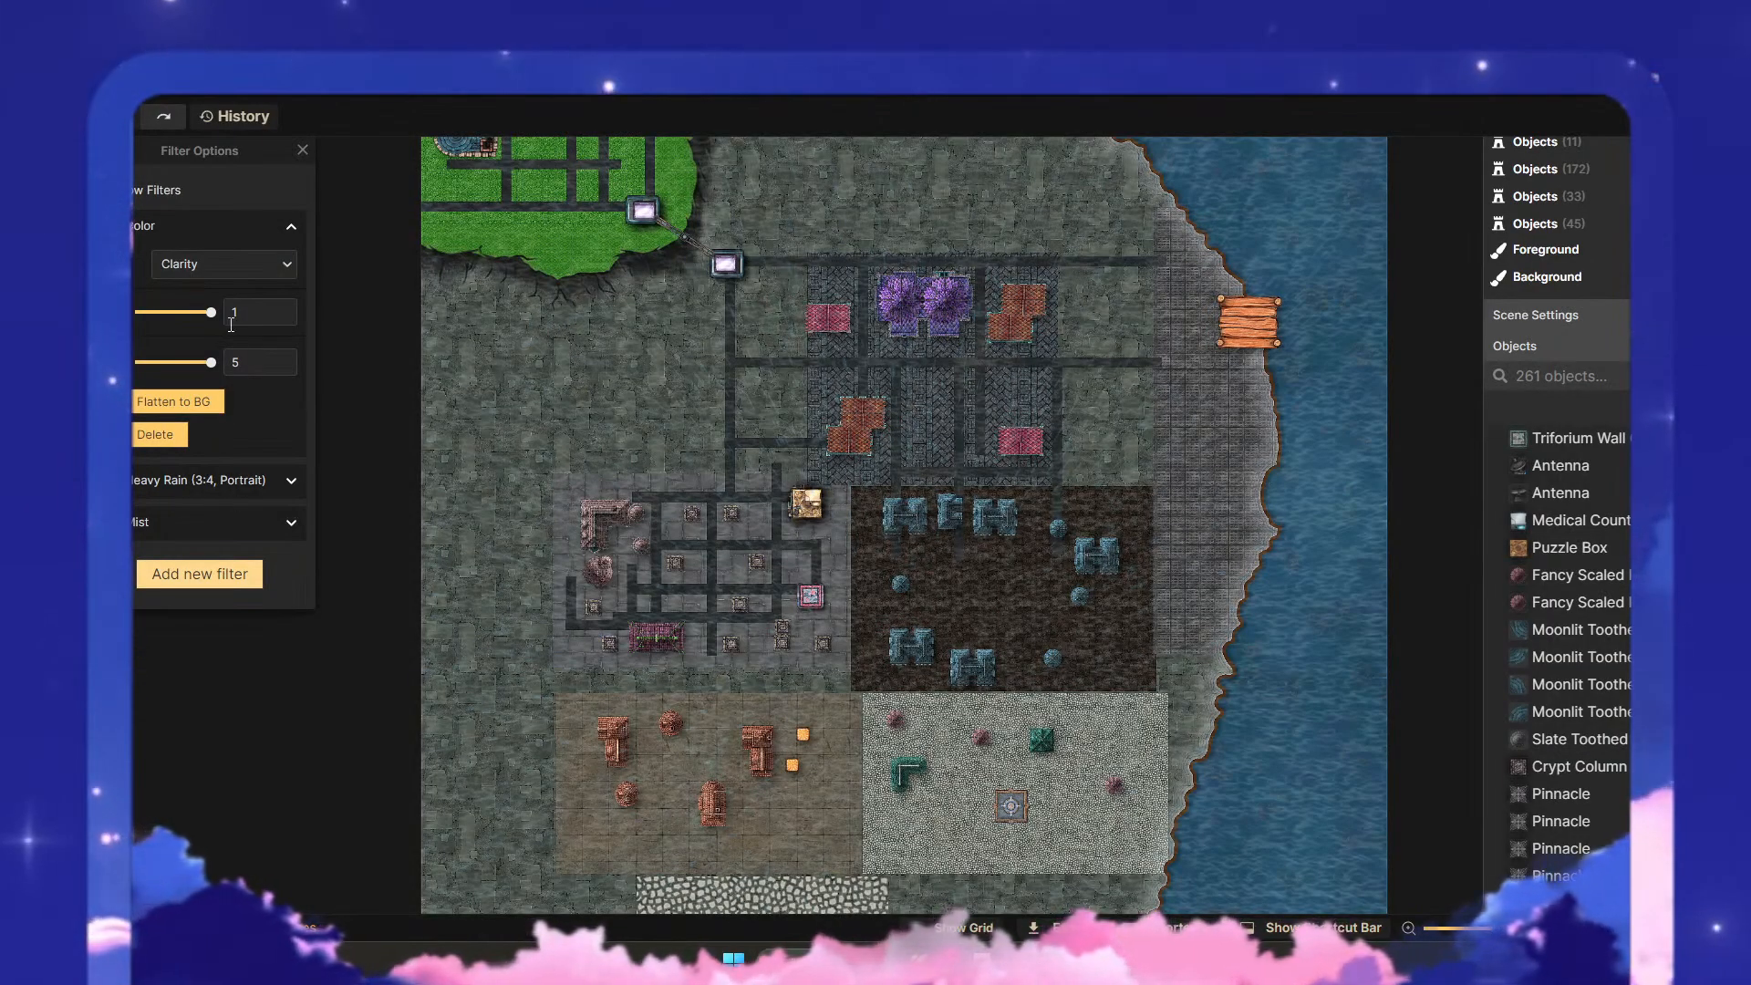
left_click(285, 263)
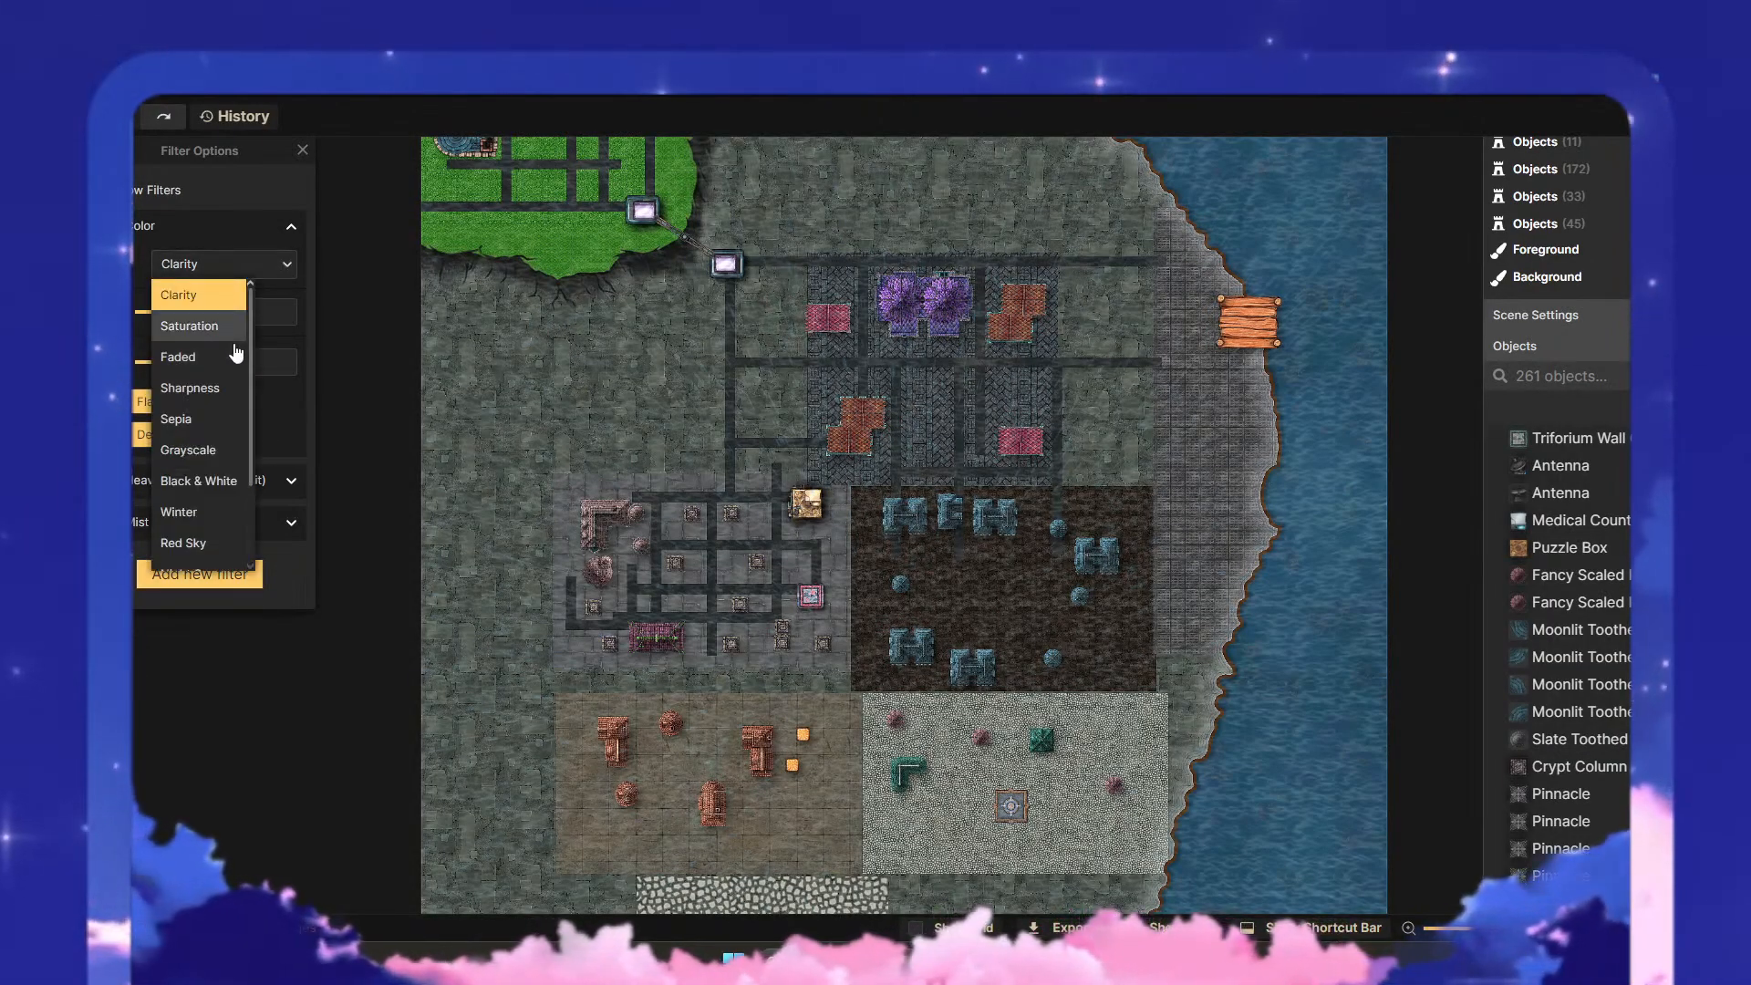
- Try the color filter as Saturation, Faded, Sharpness, Sepia, Grayscale, Black & White and Winter
left_click(223, 333)
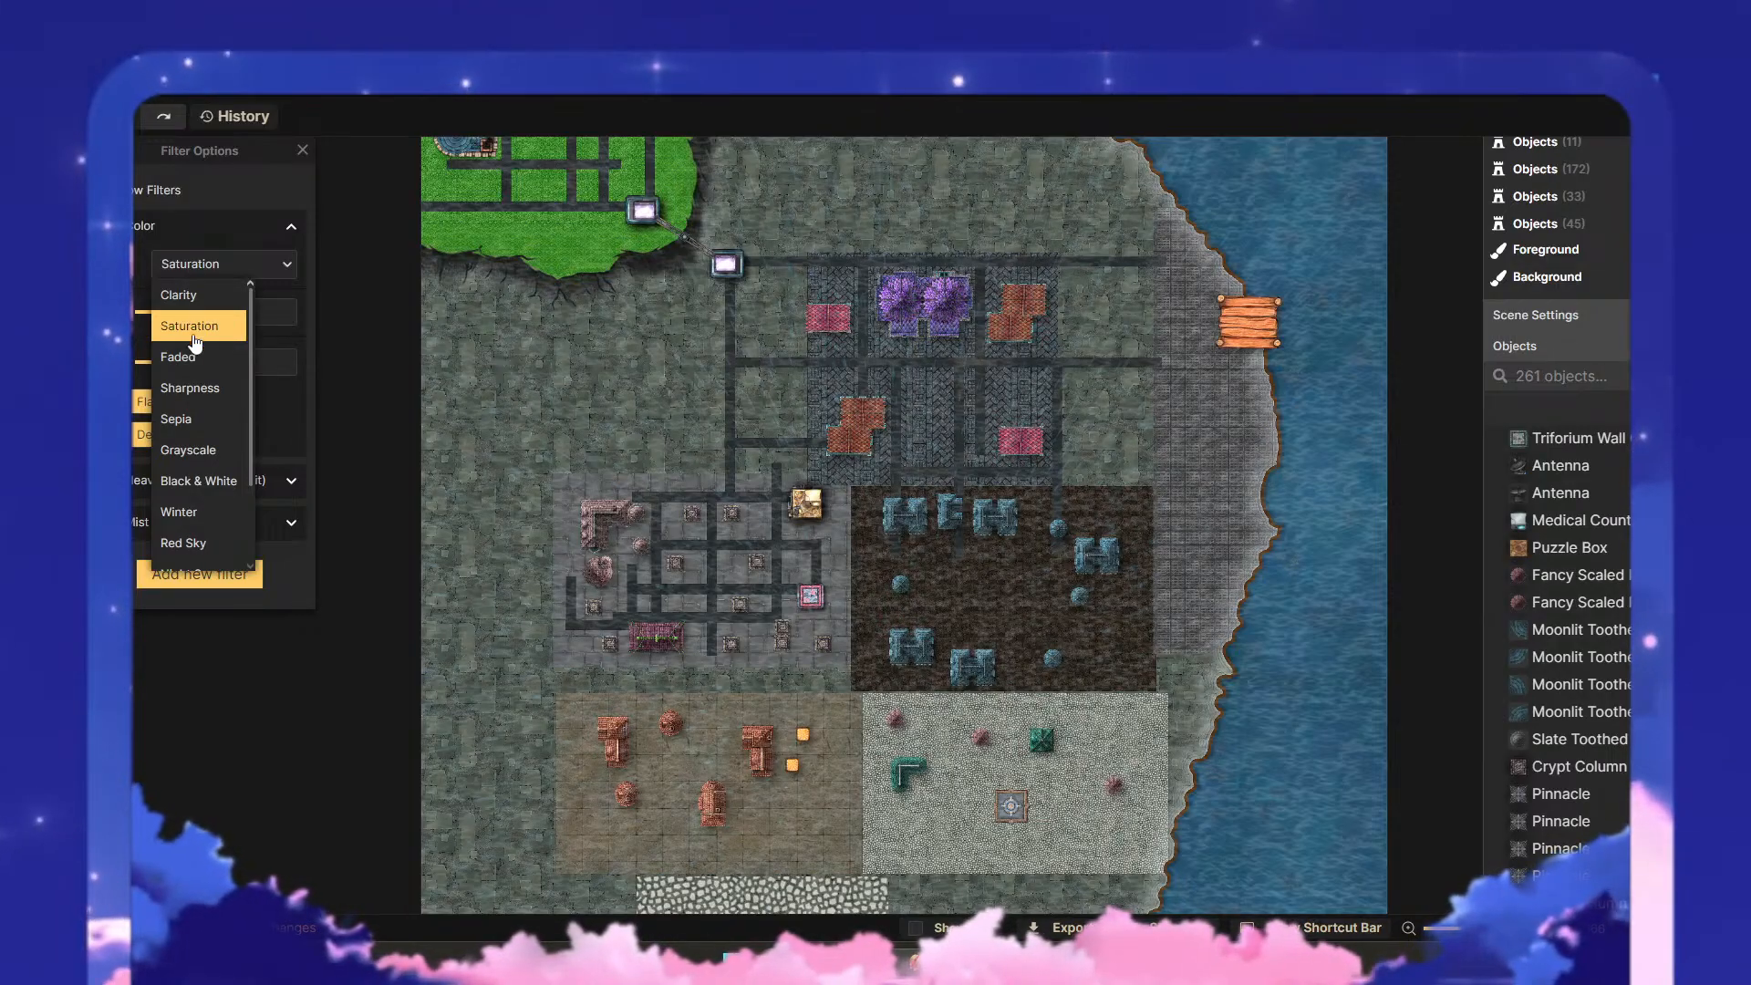
left_click(183, 358)
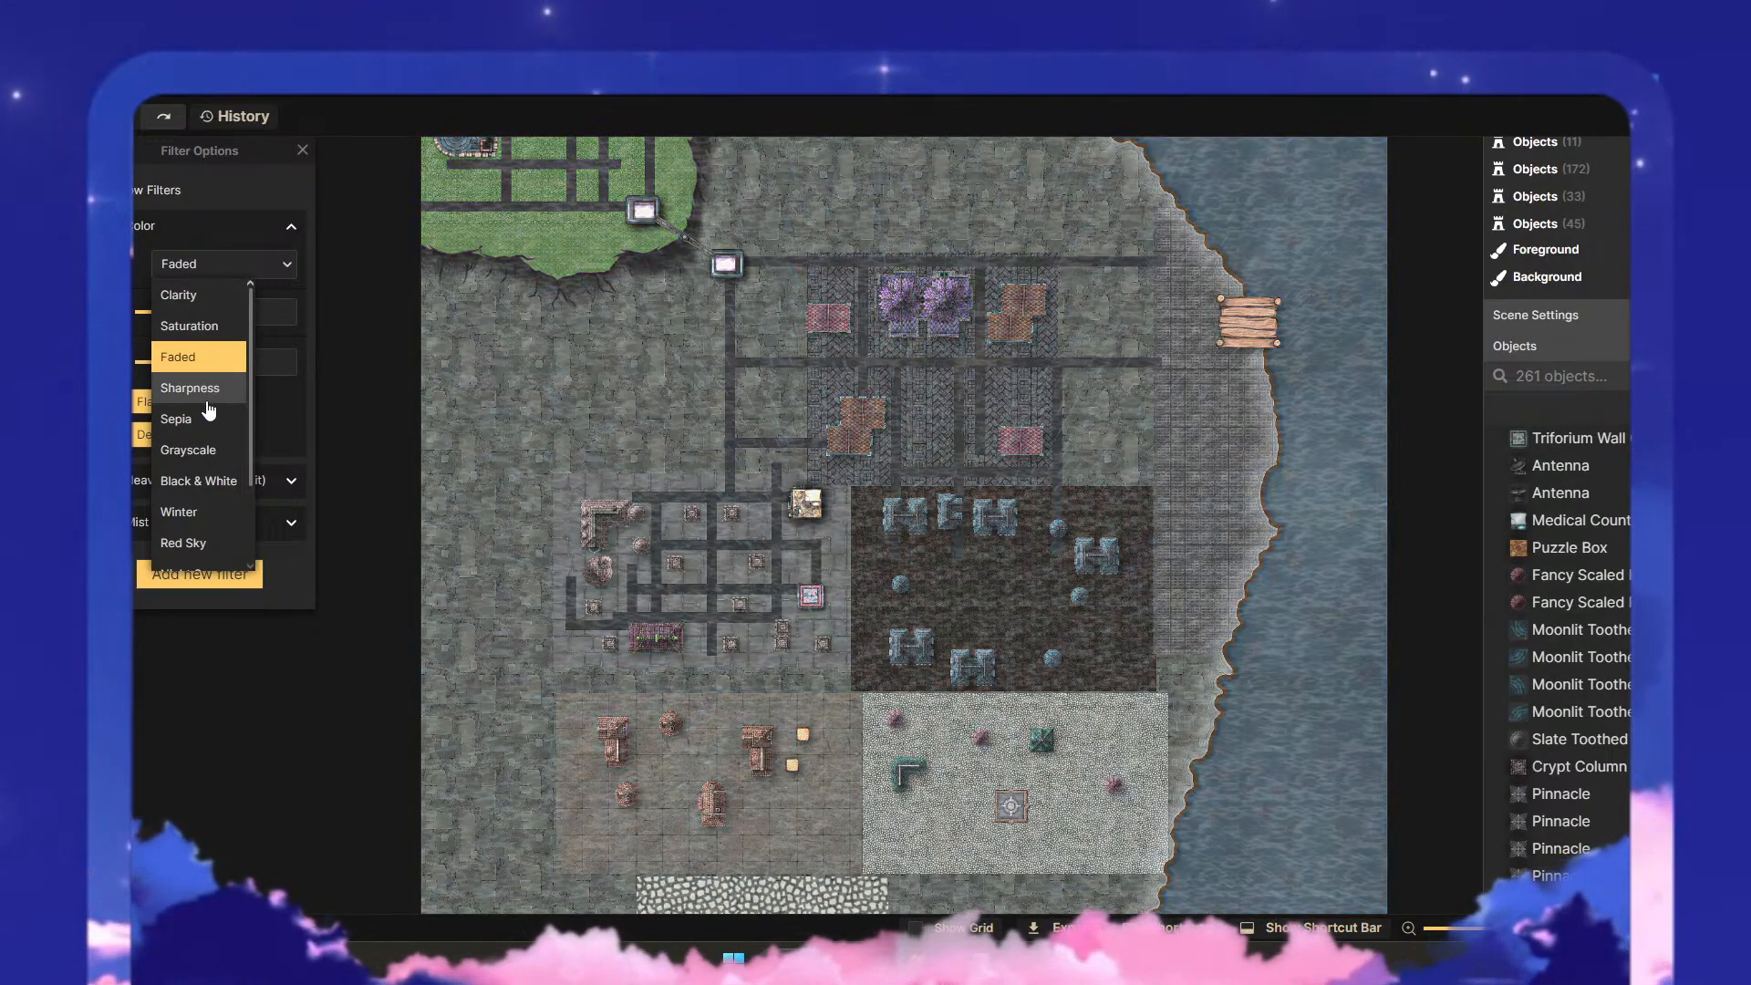
left_click(208, 392)
left_click(193, 421)
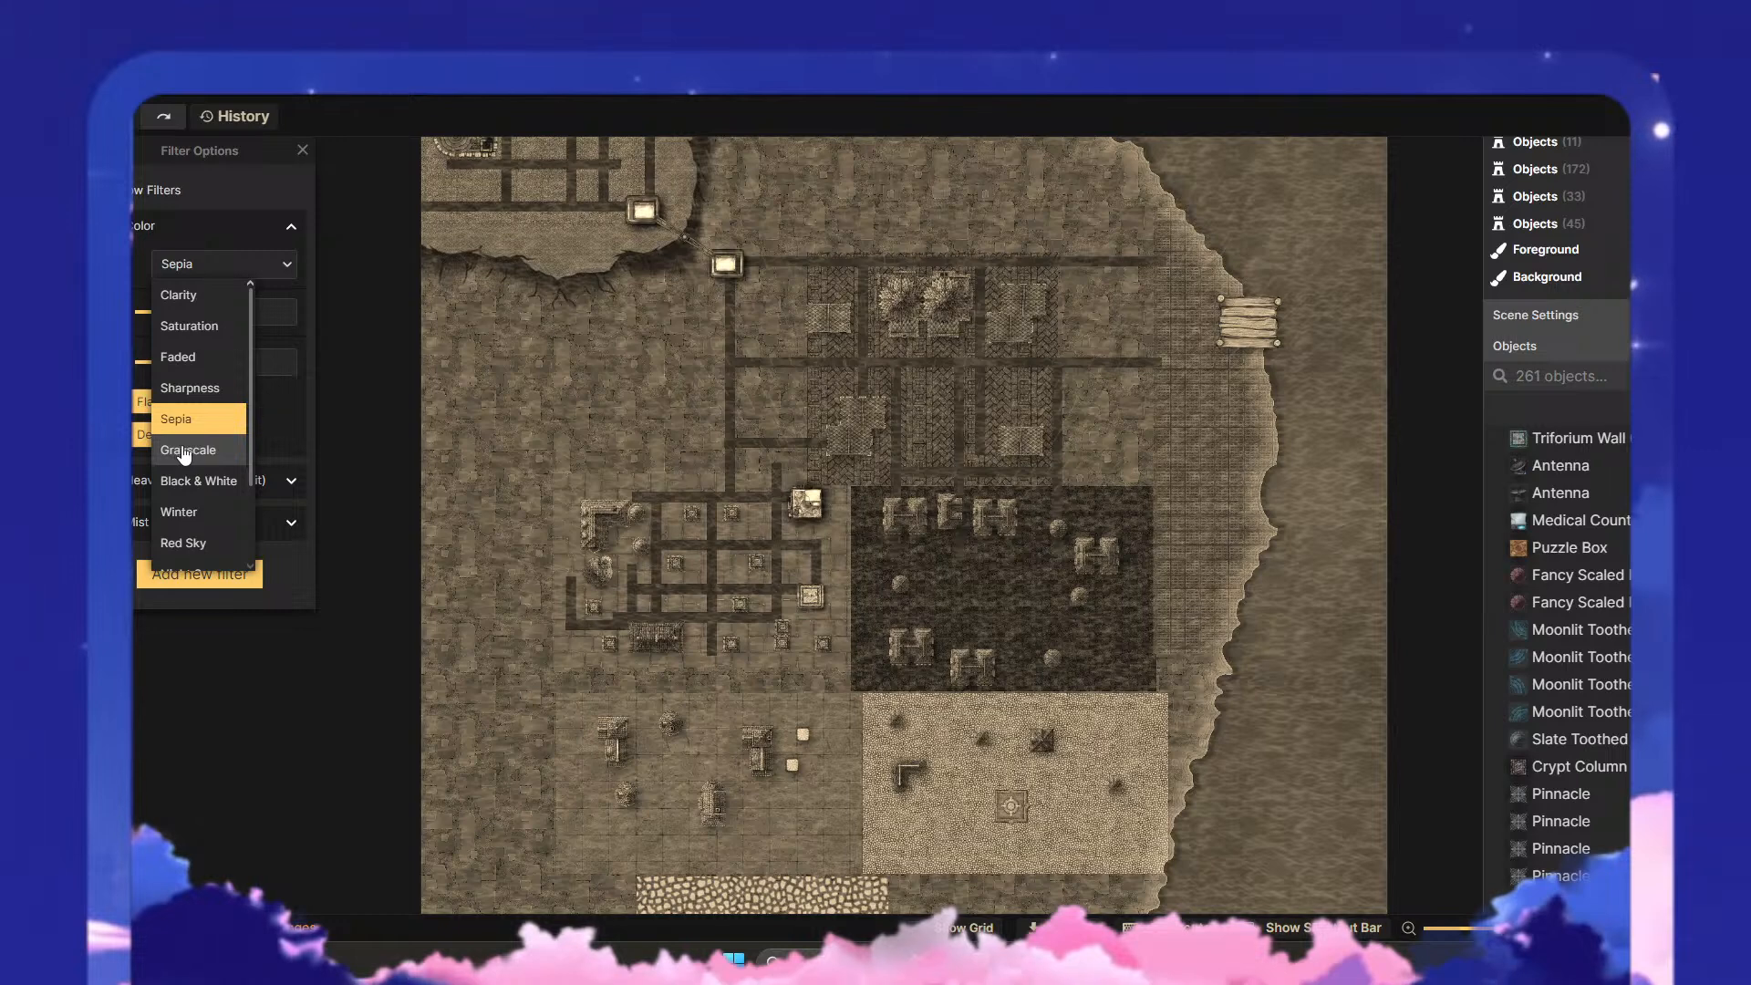
left_click(185, 453)
left_click(187, 483)
left_click(187, 511)
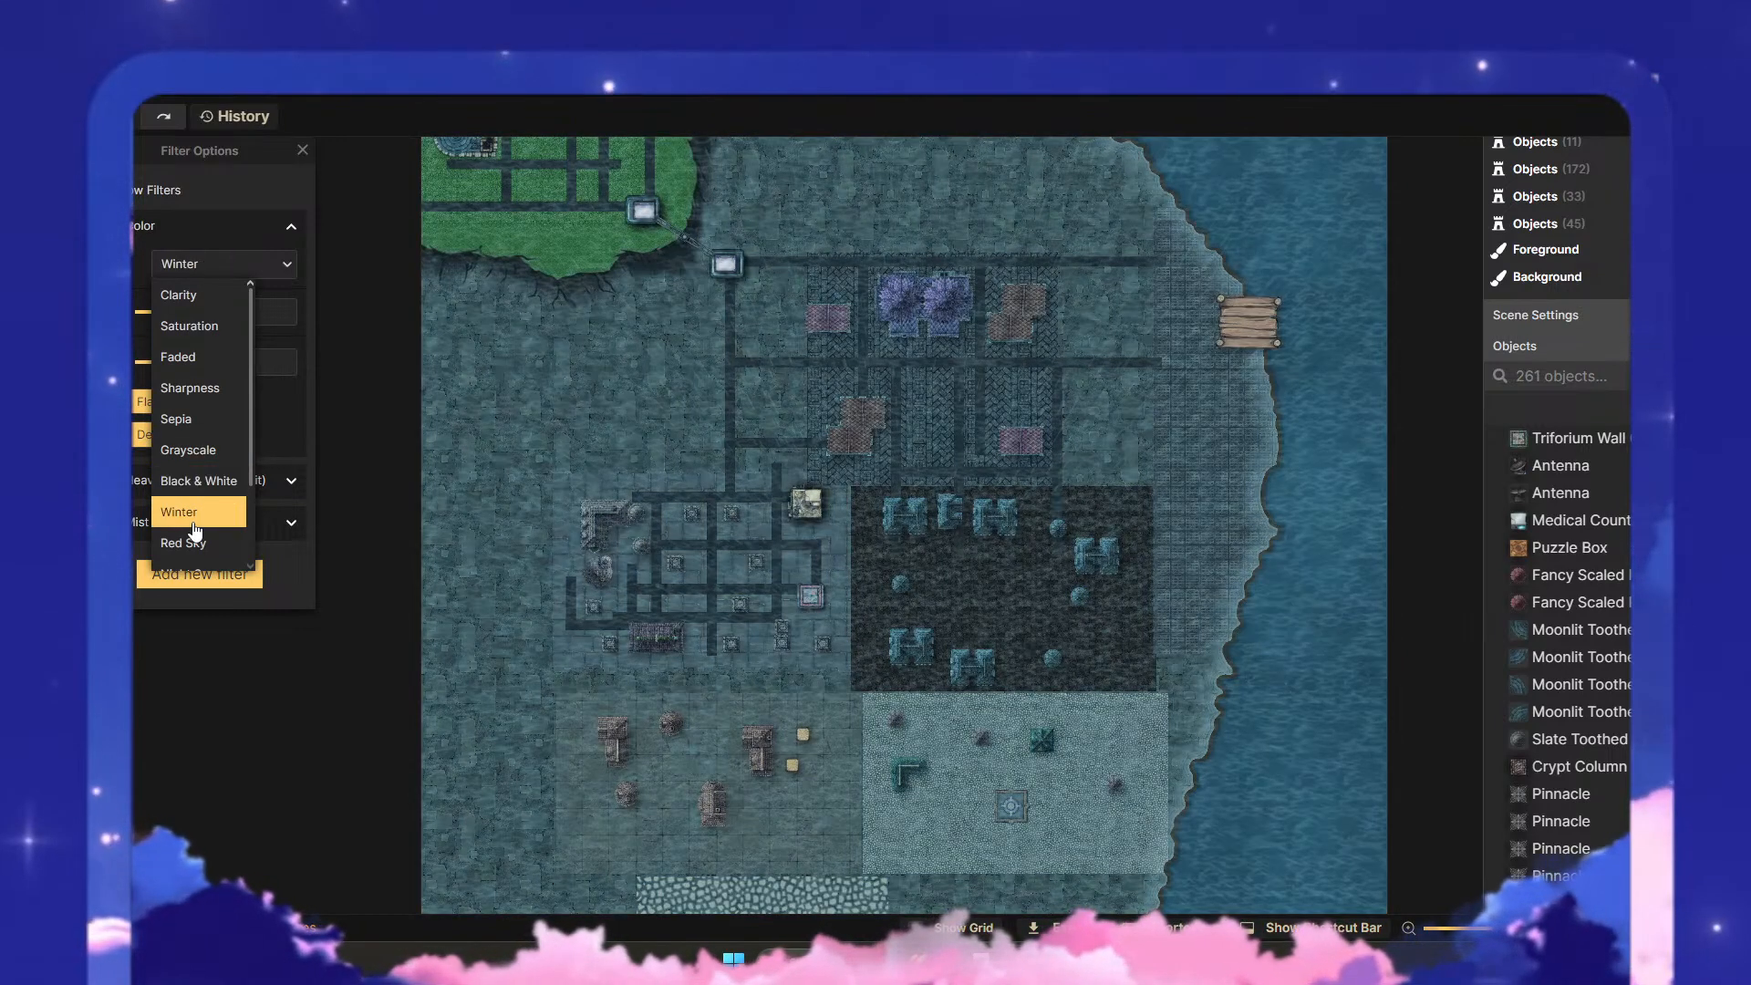
- Compare the Night Scene, Parchment and Cold & Warm color effects with Overcast, and choose Overcast for the color filter
scroll(189, 497, "down", 2)
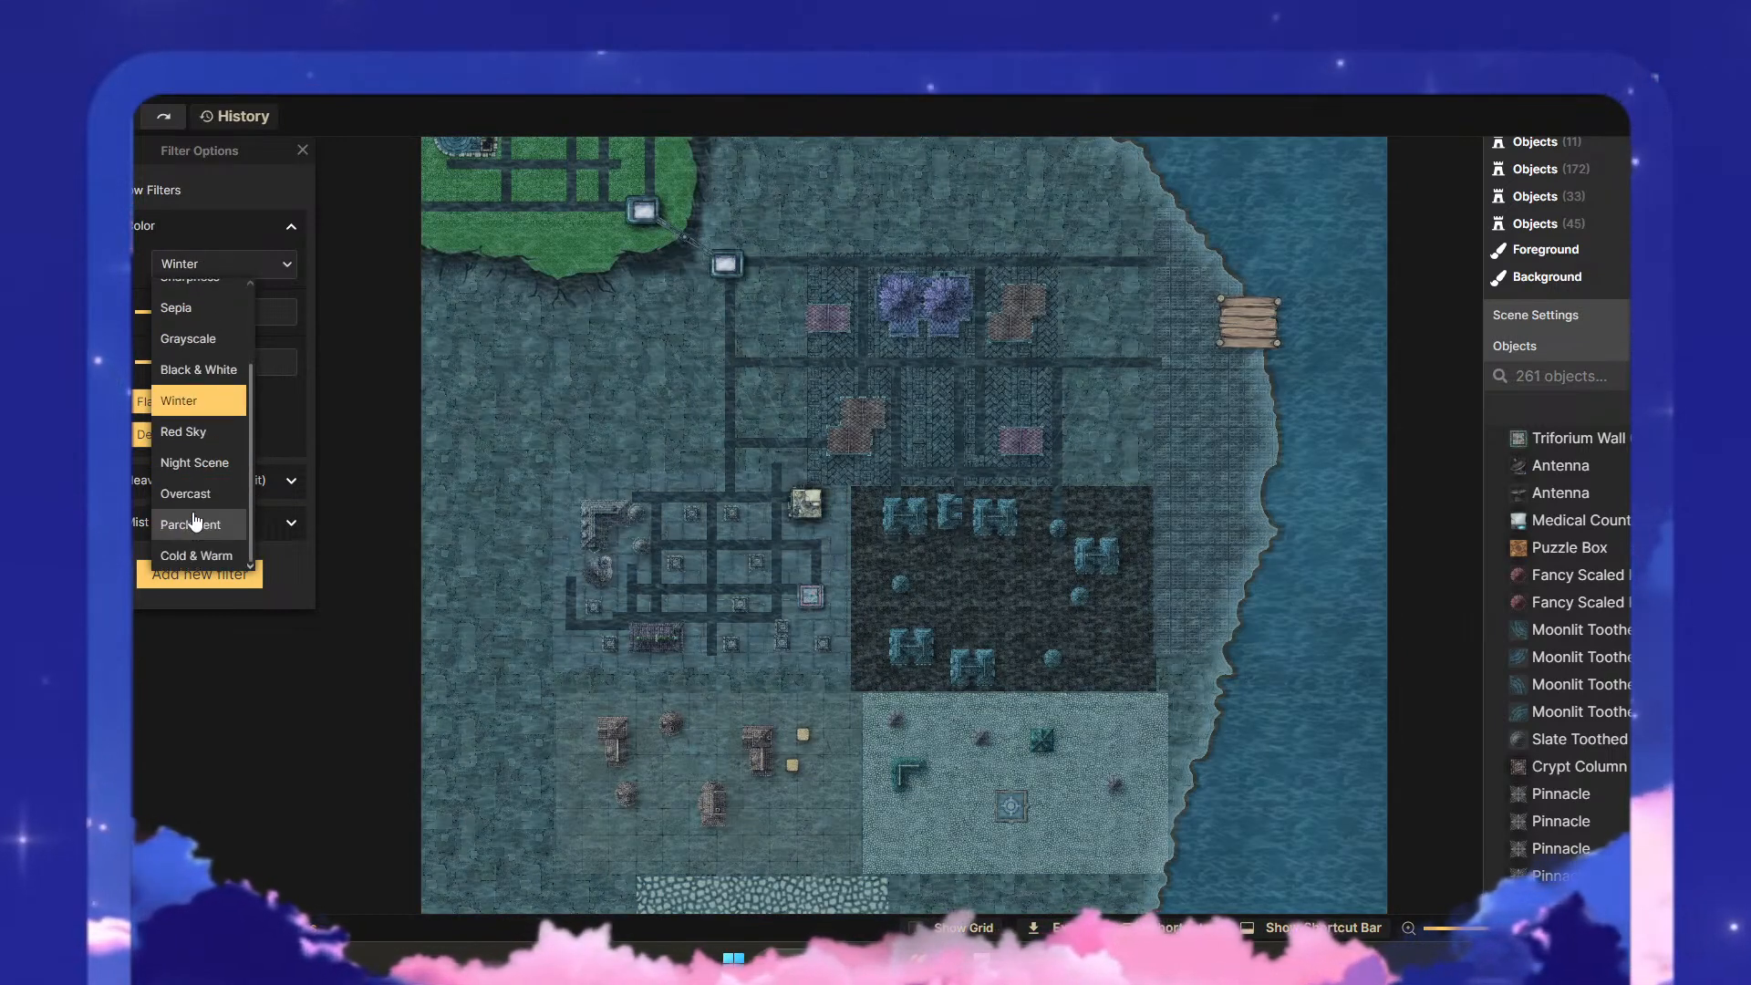
left_click(202, 463)
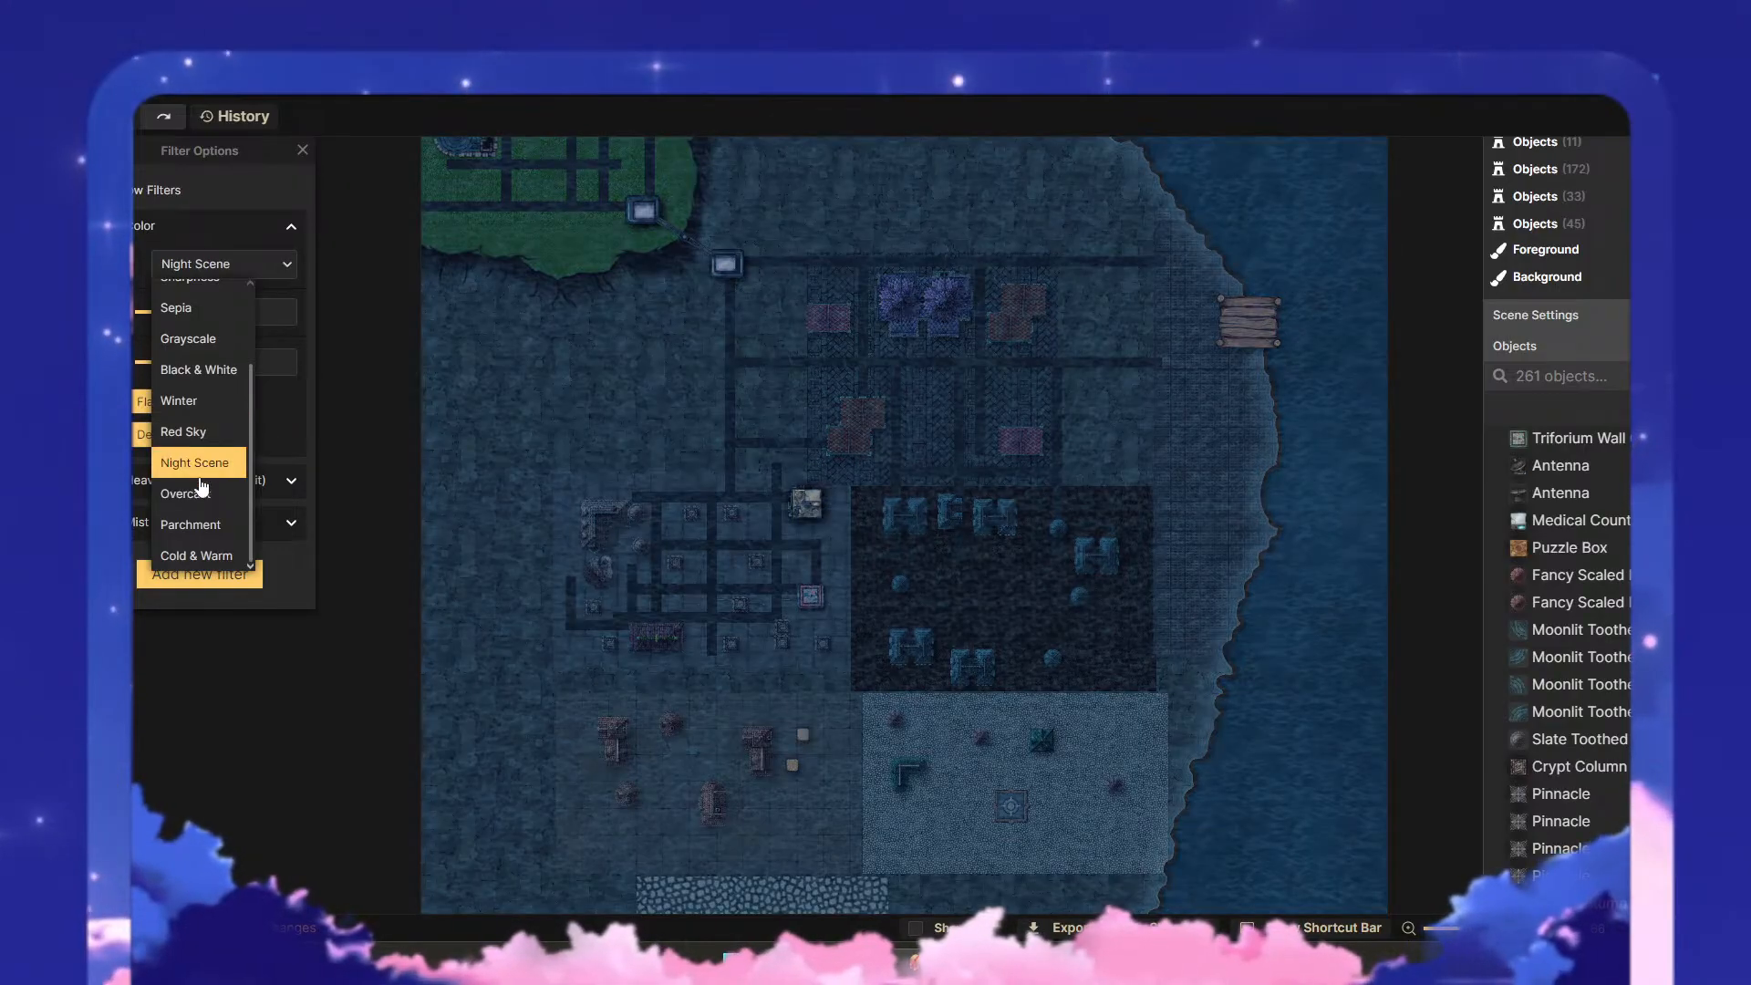
left_click(194, 500)
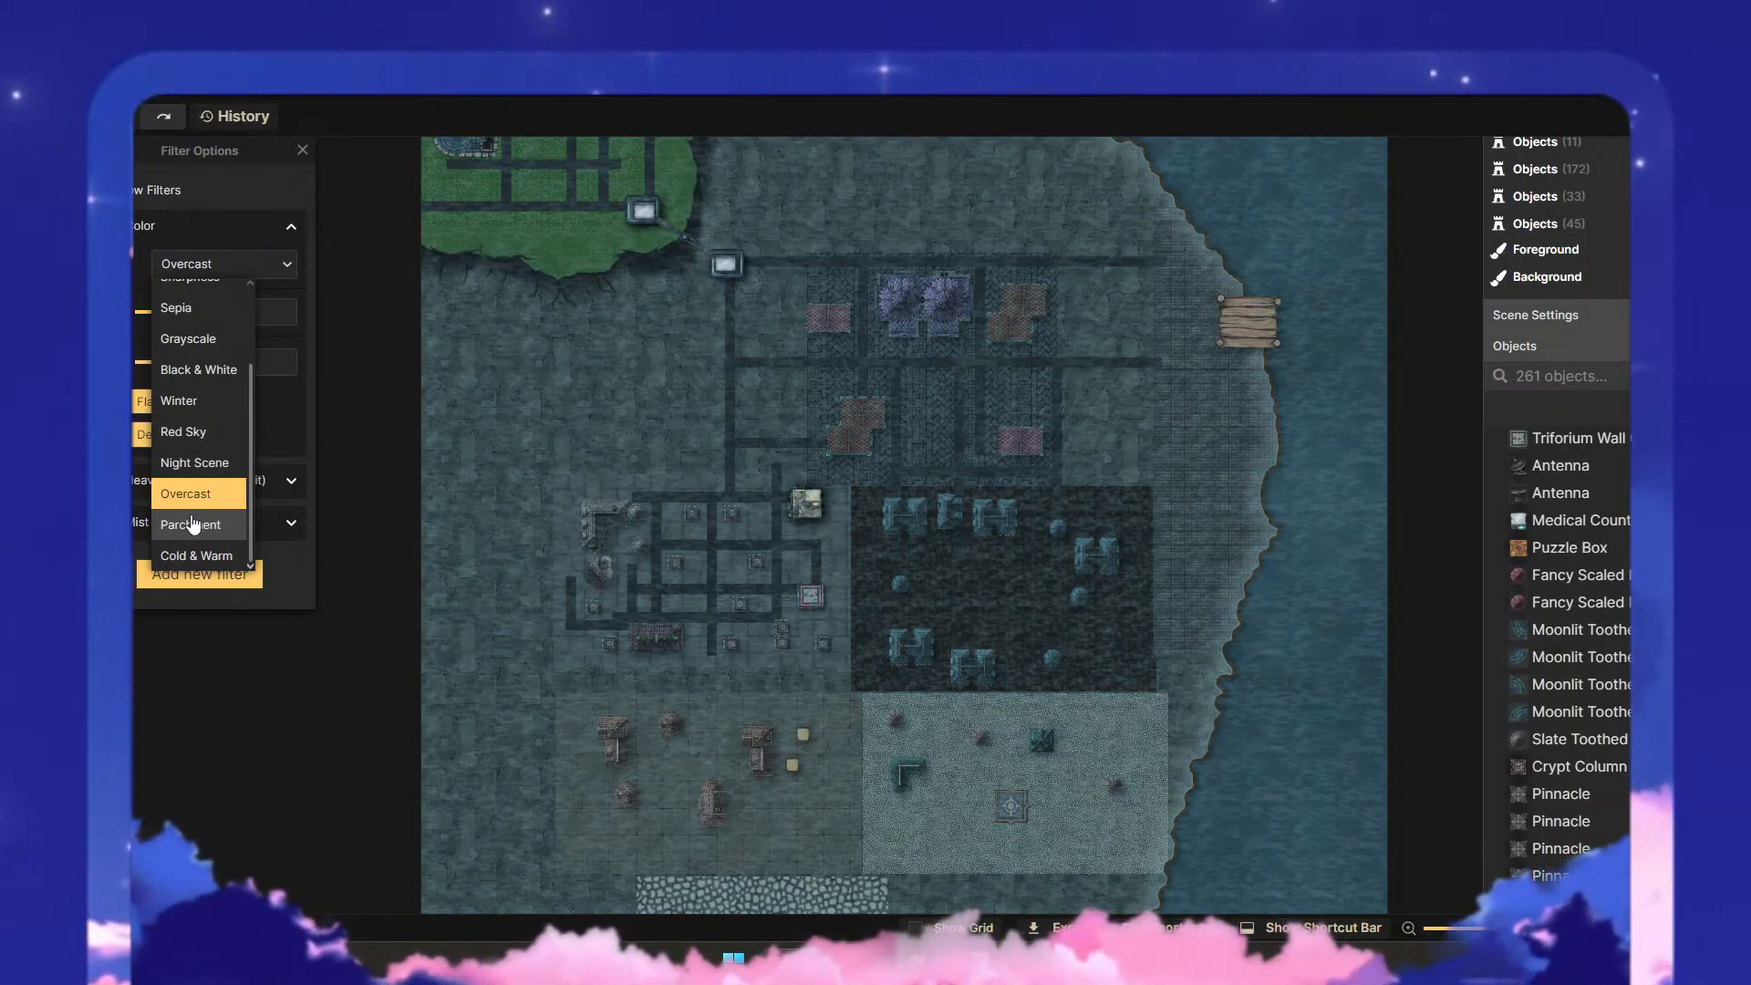
left_click(189, 527)
left_click(195, 492)
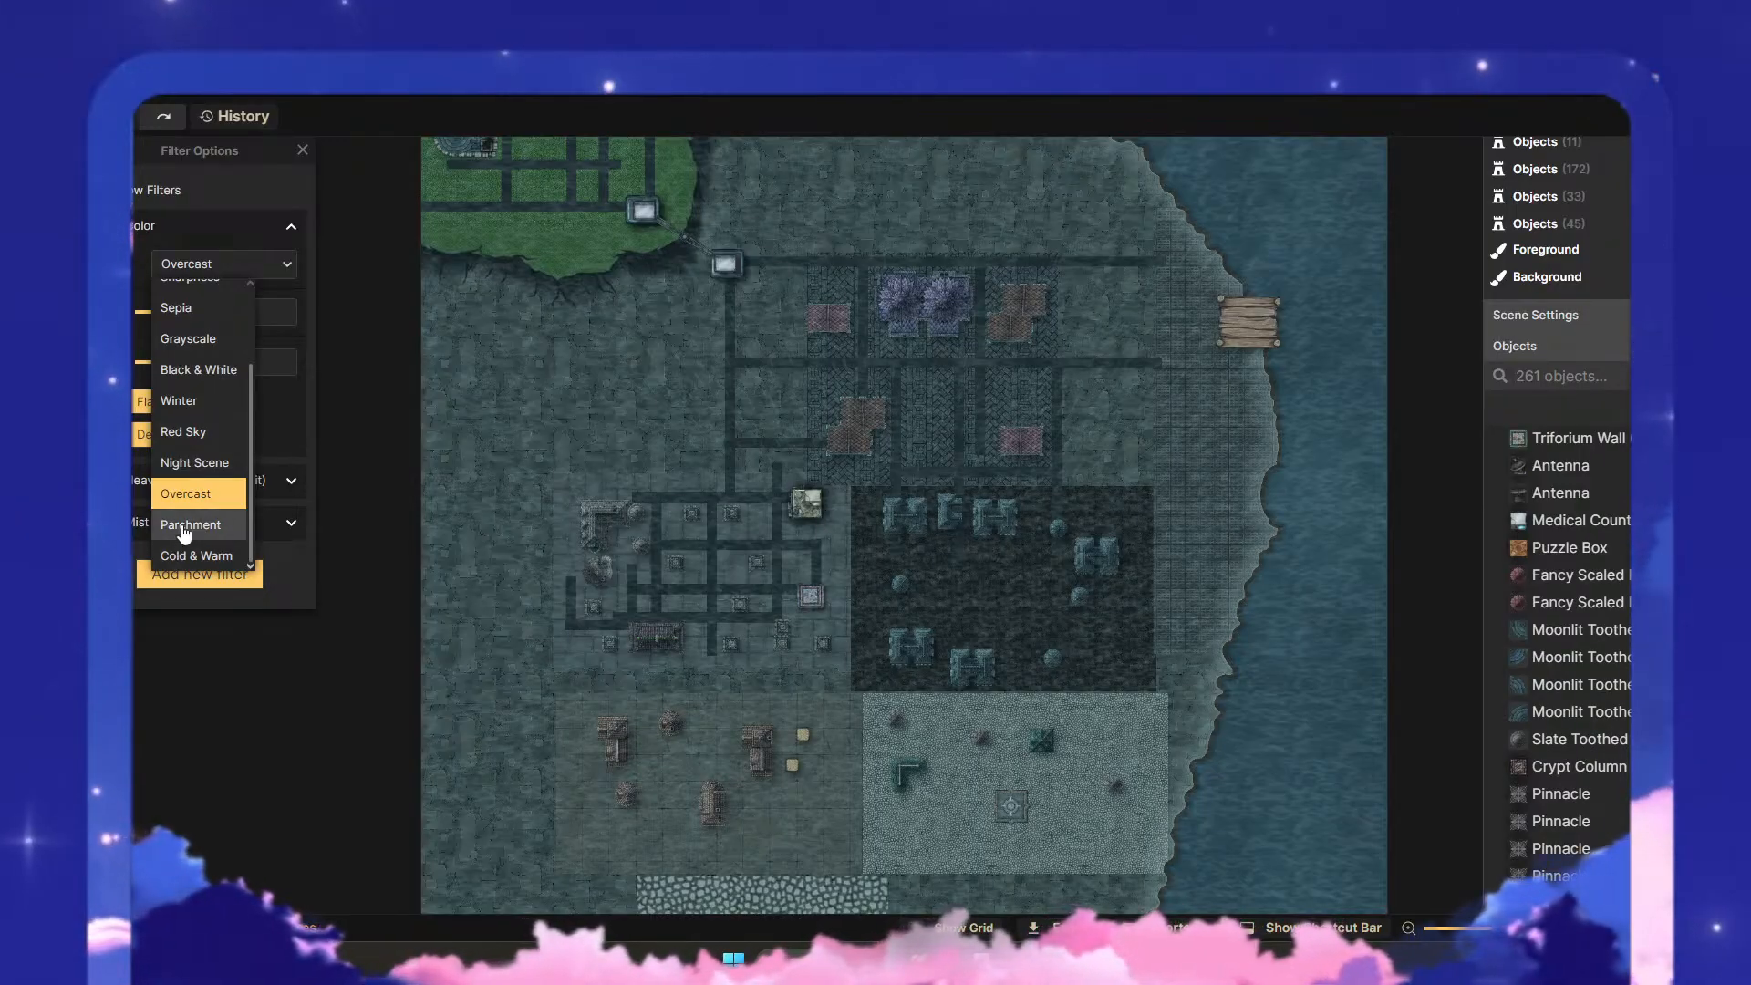
left_click(197, 555)
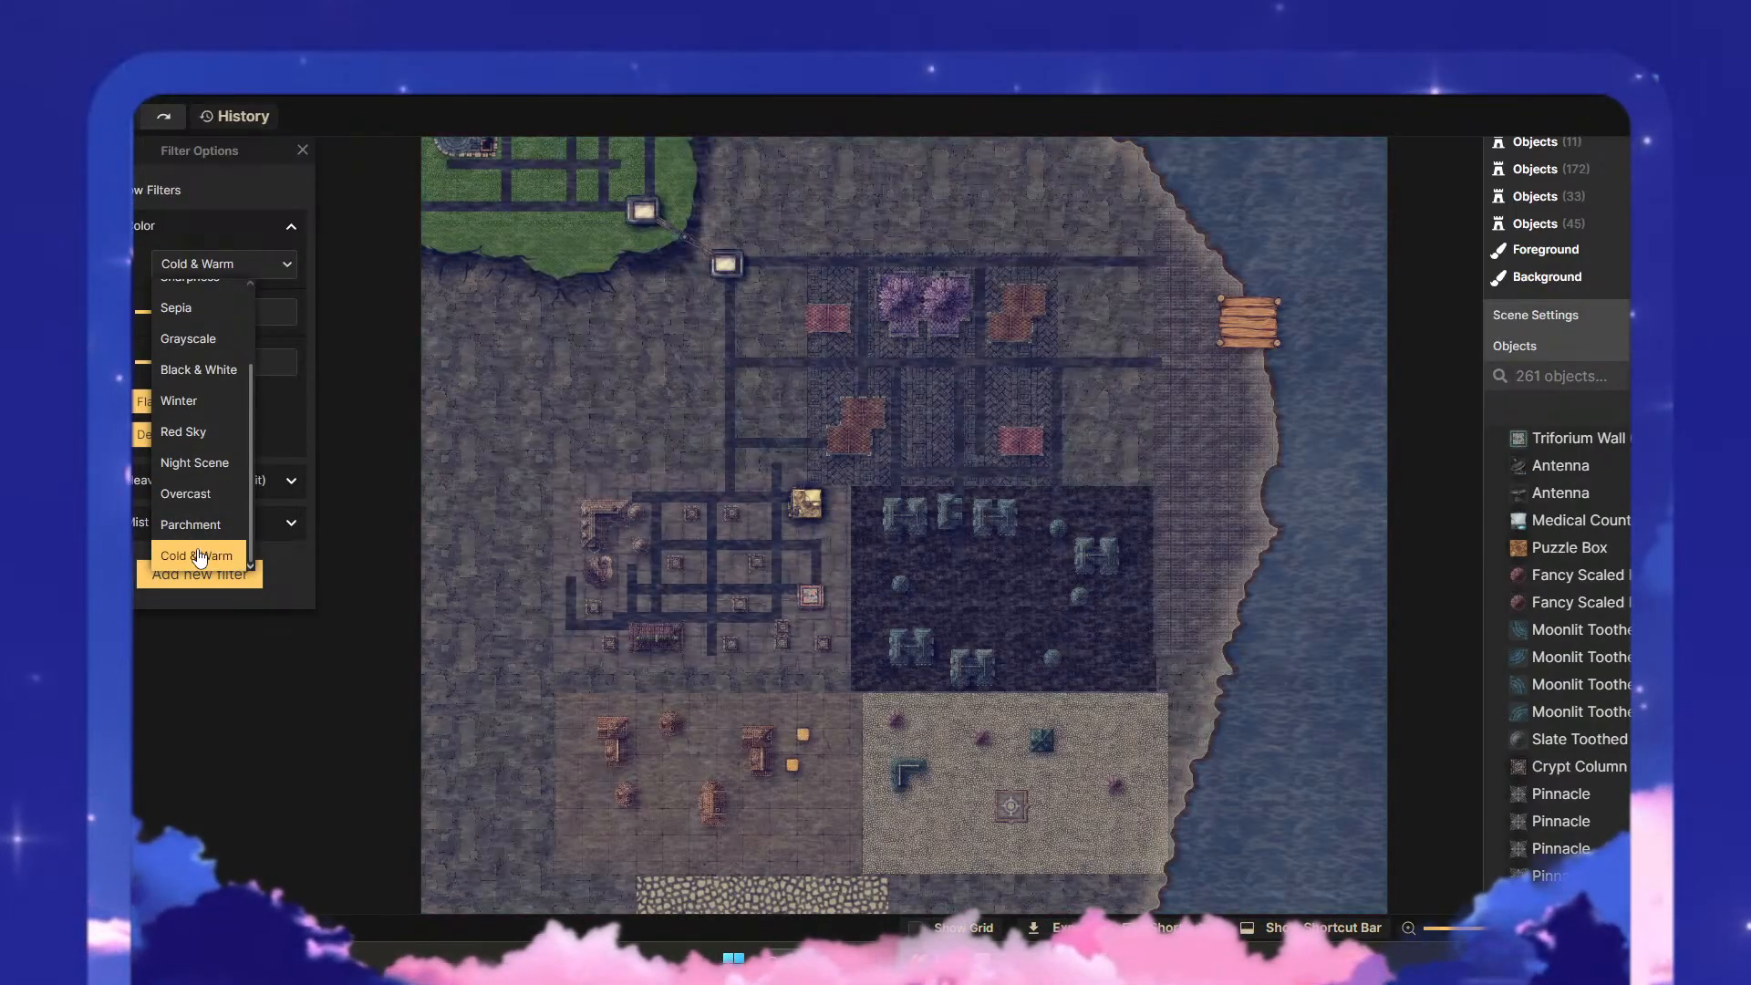
left_click(195, 493)
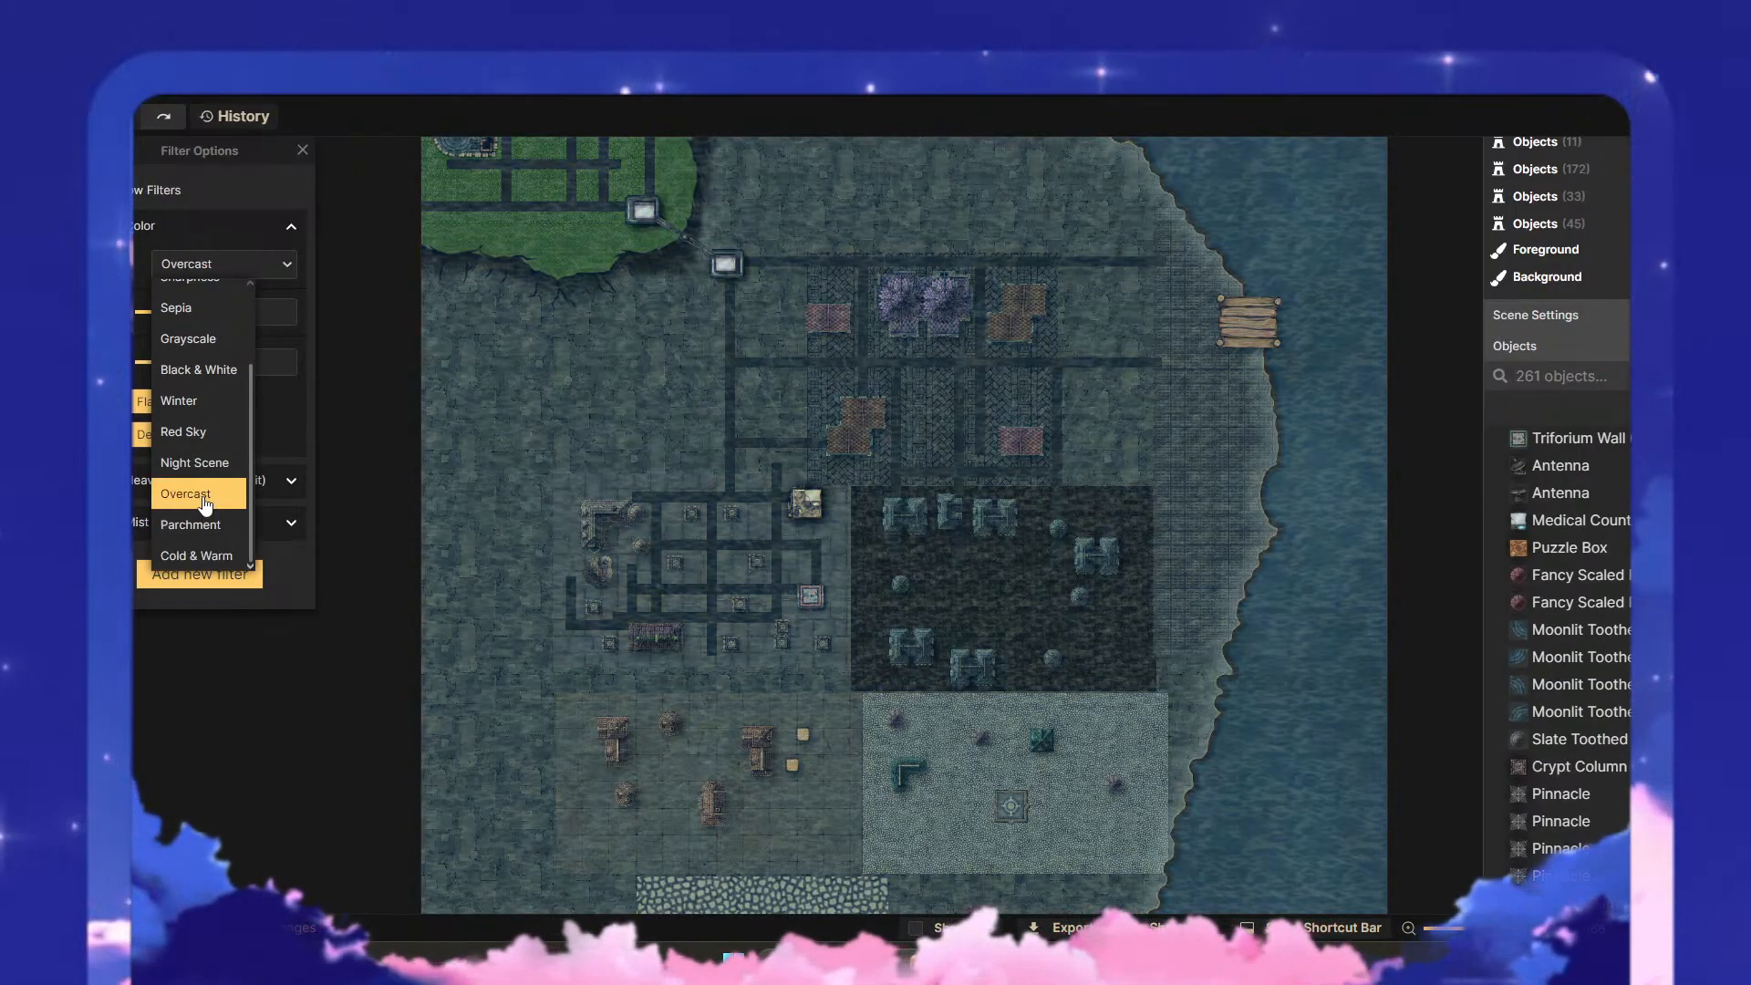
- Reduce the Overcast color filter's strength to 0.5 and check the result over the western district
left_click(285, 263)
left_click_drag(207, 317, 179, 320)
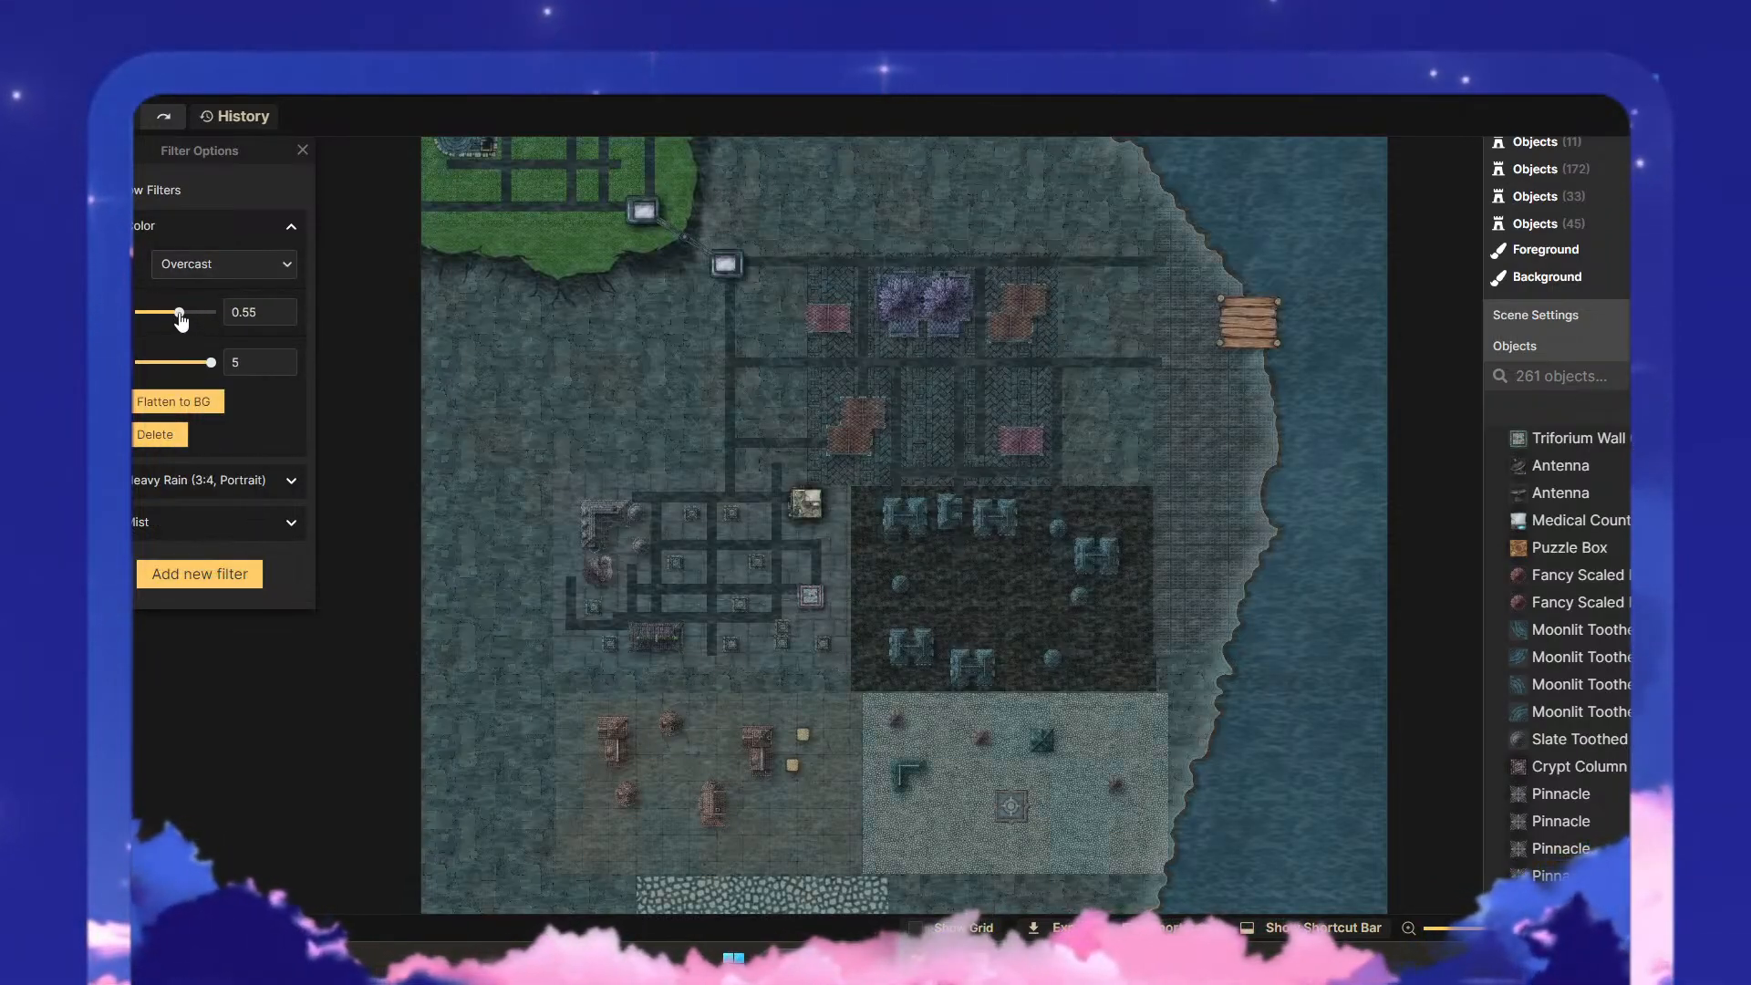
scroll(878, 529, "up", 6)
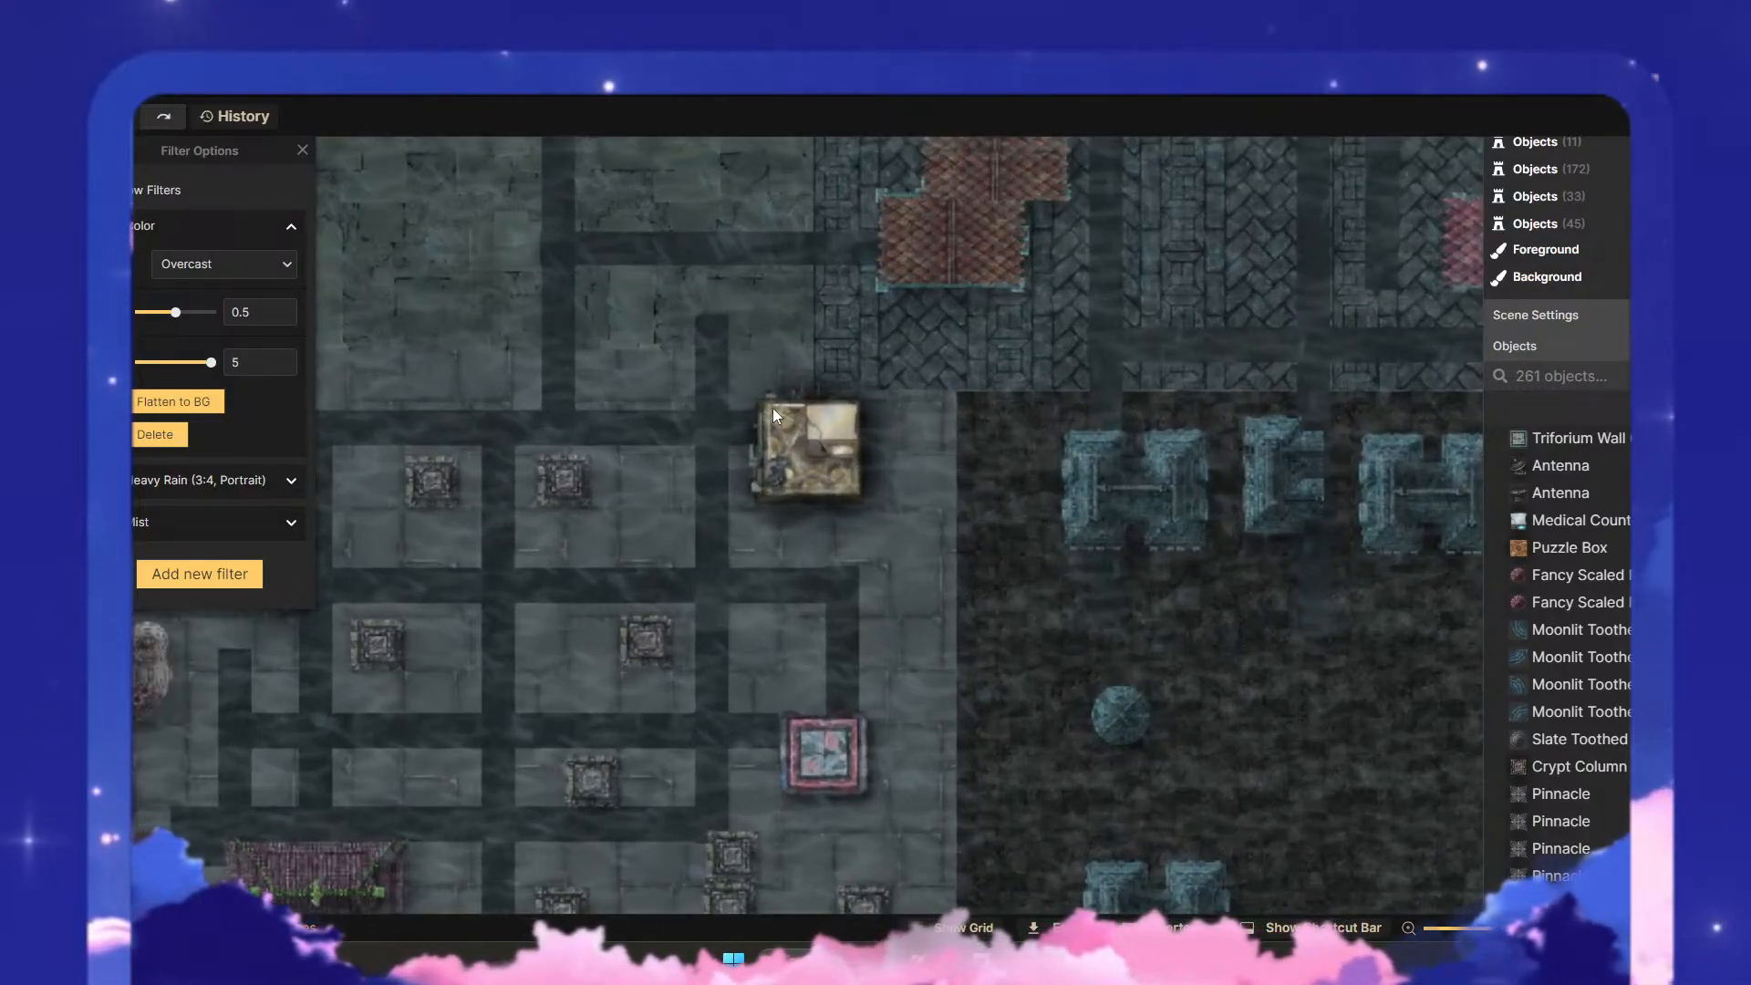
- Set the saturation of the grouped Puzzle Box, Medical Counter and Antenna stamps in the western district to 50
left_click(62, 160)
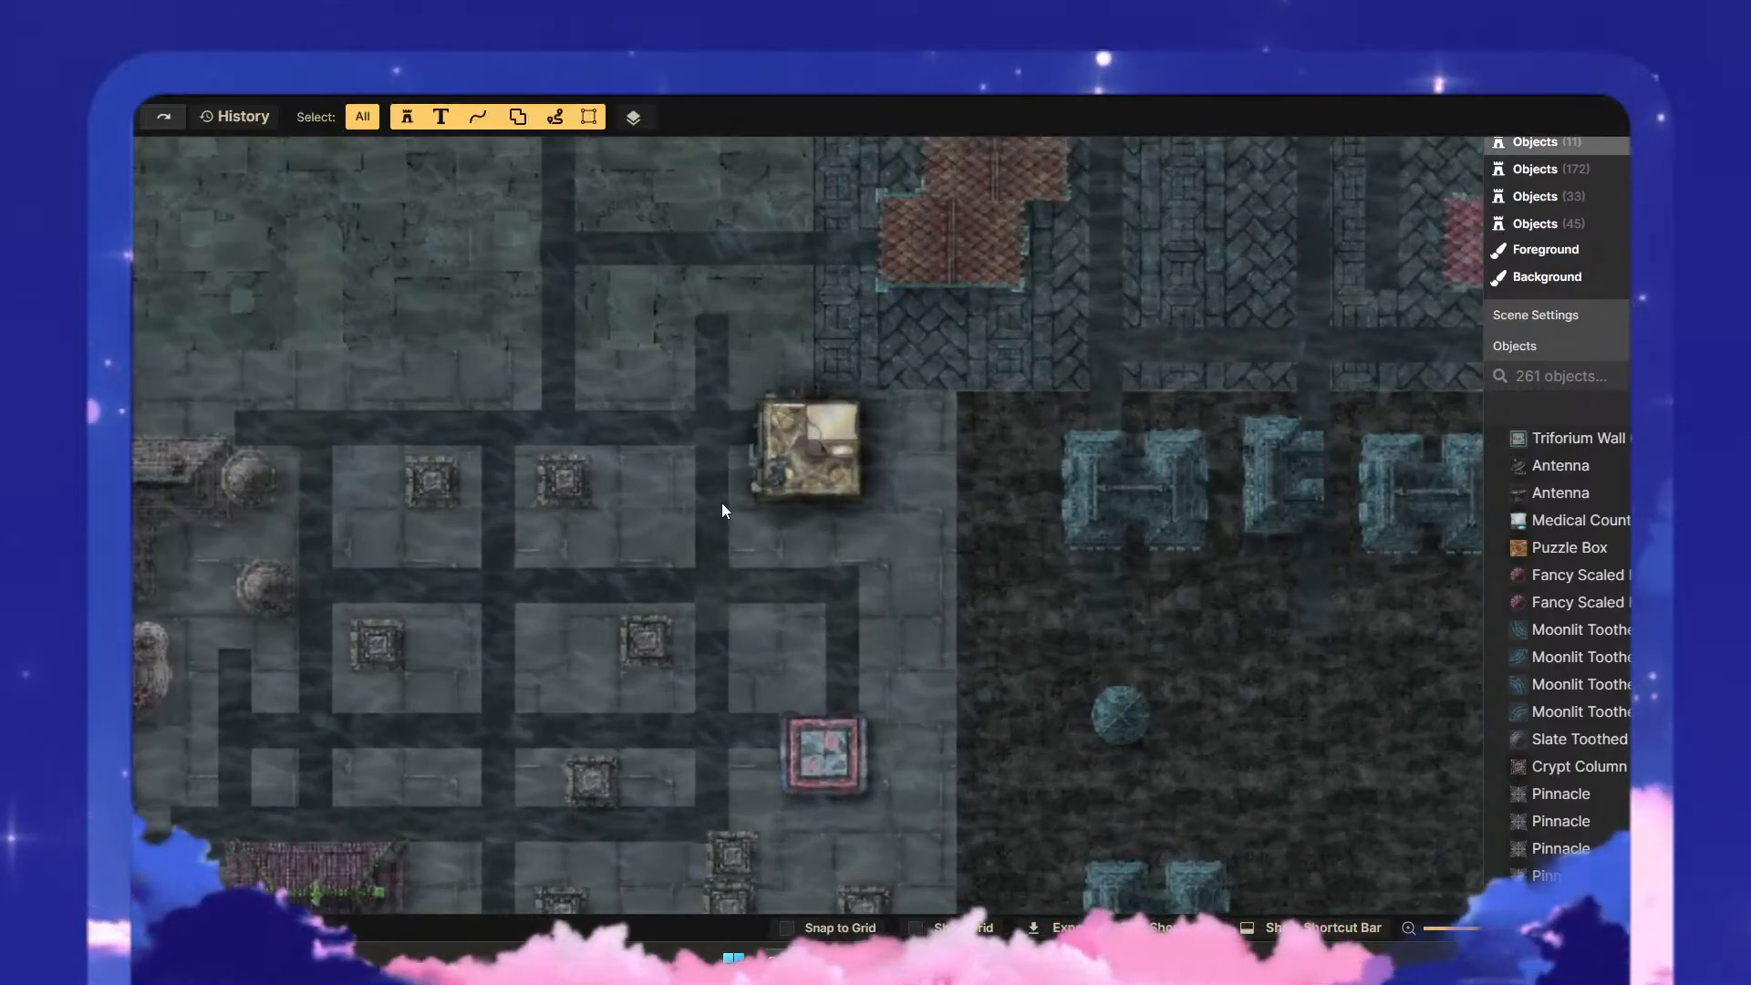
left_click(848, 497)
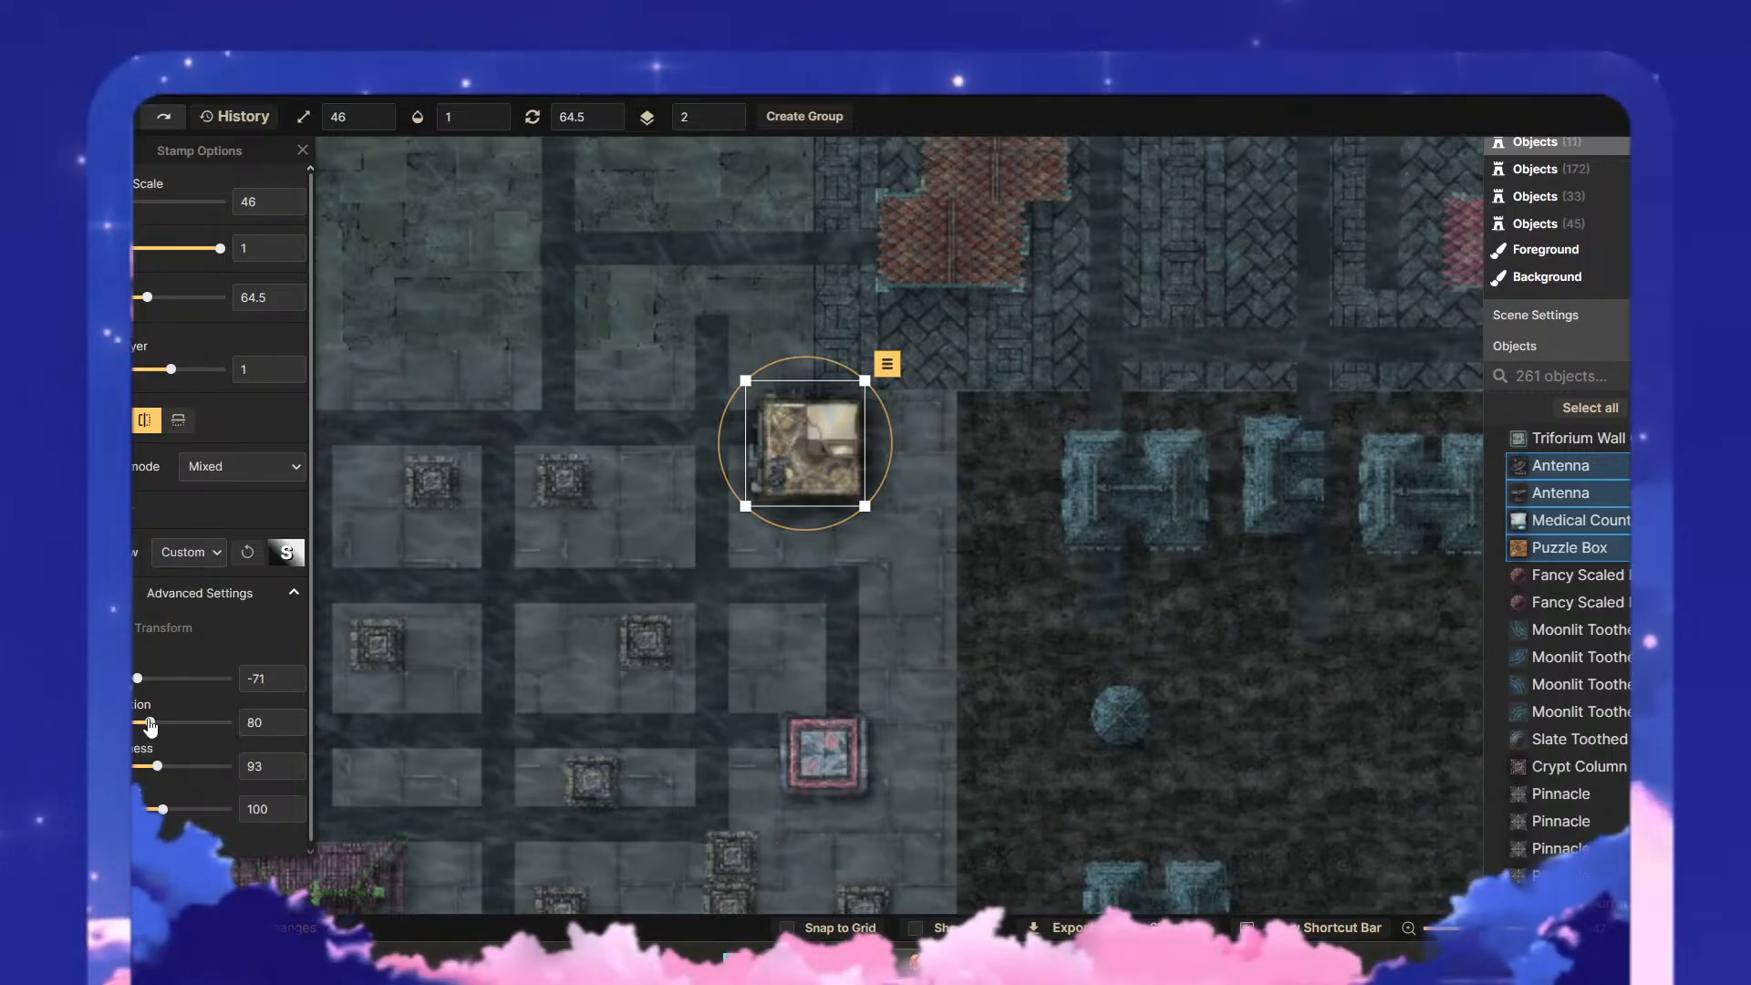
left_click_drag(151, 722, 133, 723)
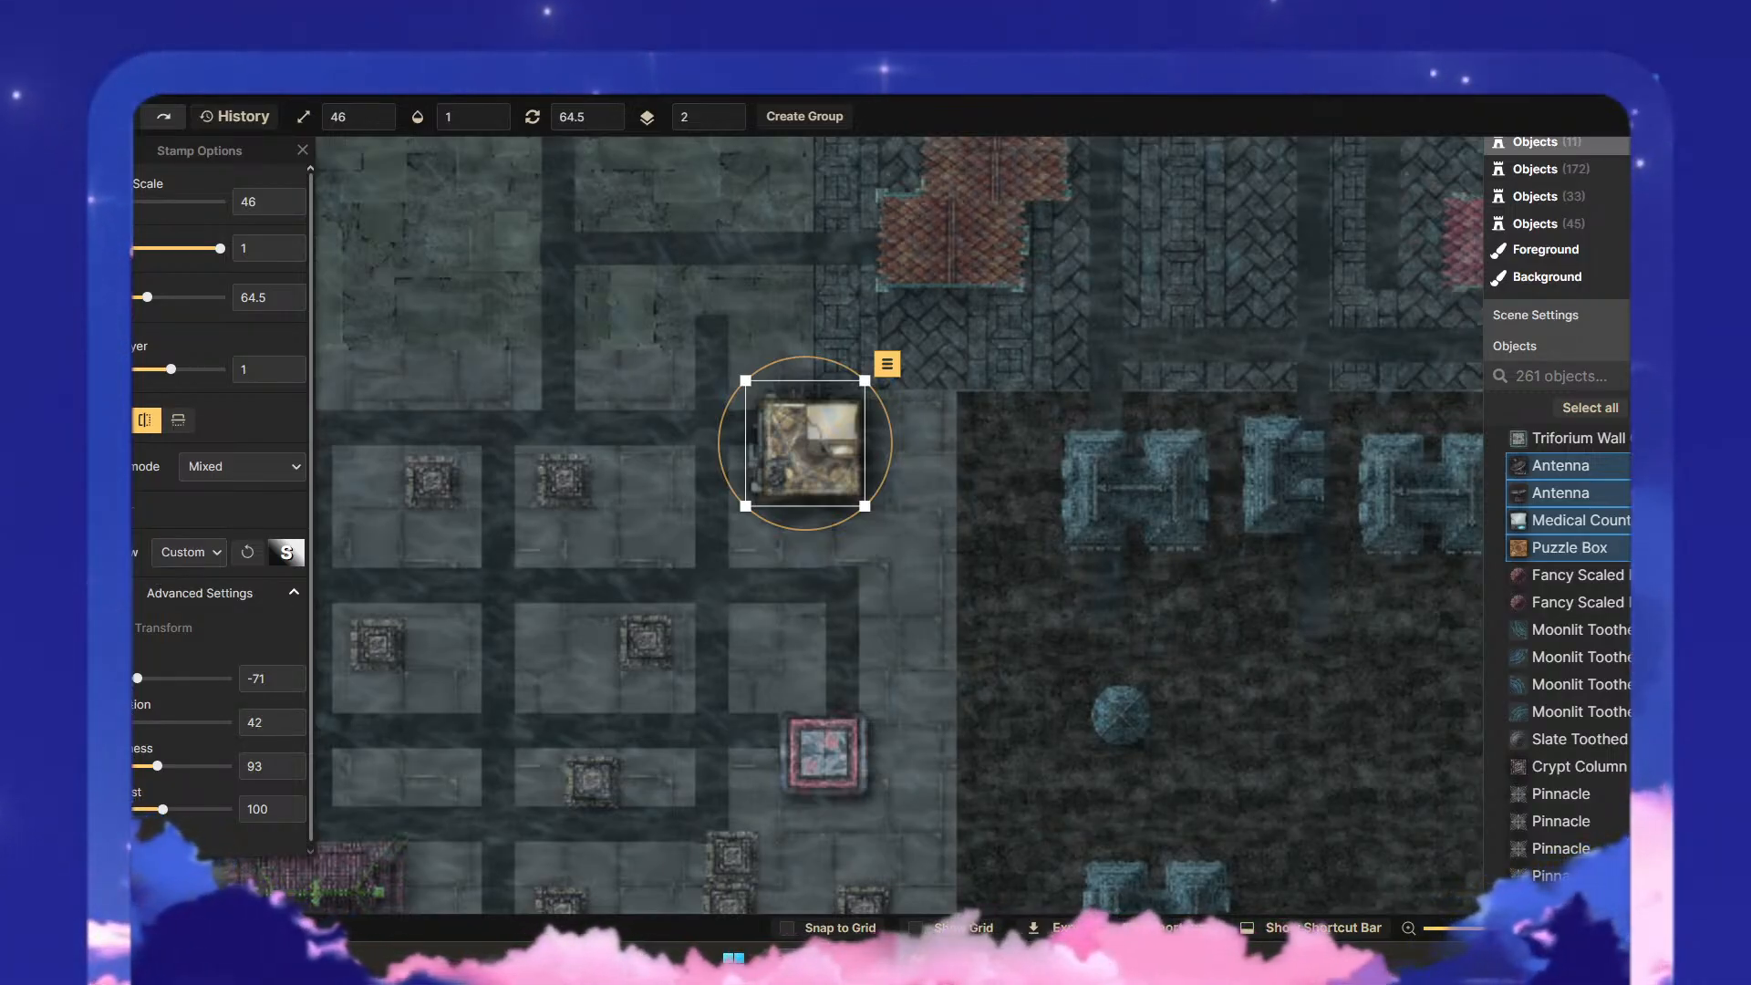
left_click(892, 603)
- Set the saturation of the pink Triforium Wall stamp at the western district's eastern edge to 100
scroll(892, 602, "down", 3)
left_click_drag(893, 600, 841, 456)
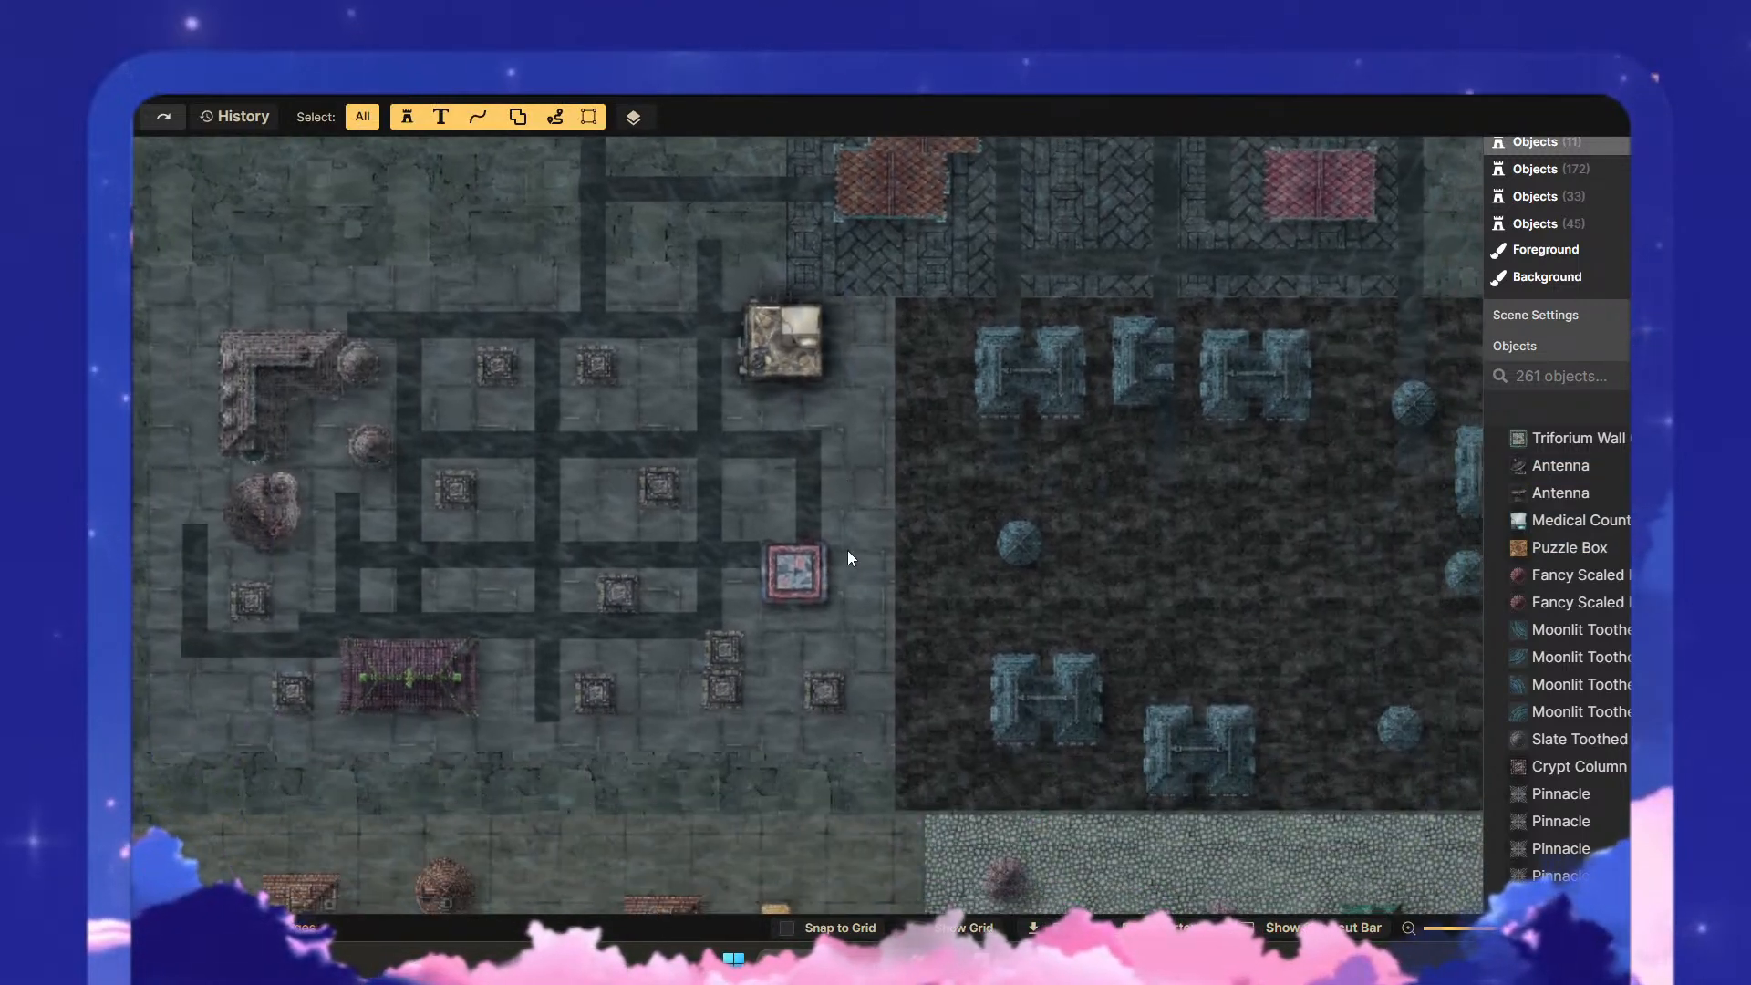
left_click(760, 569)
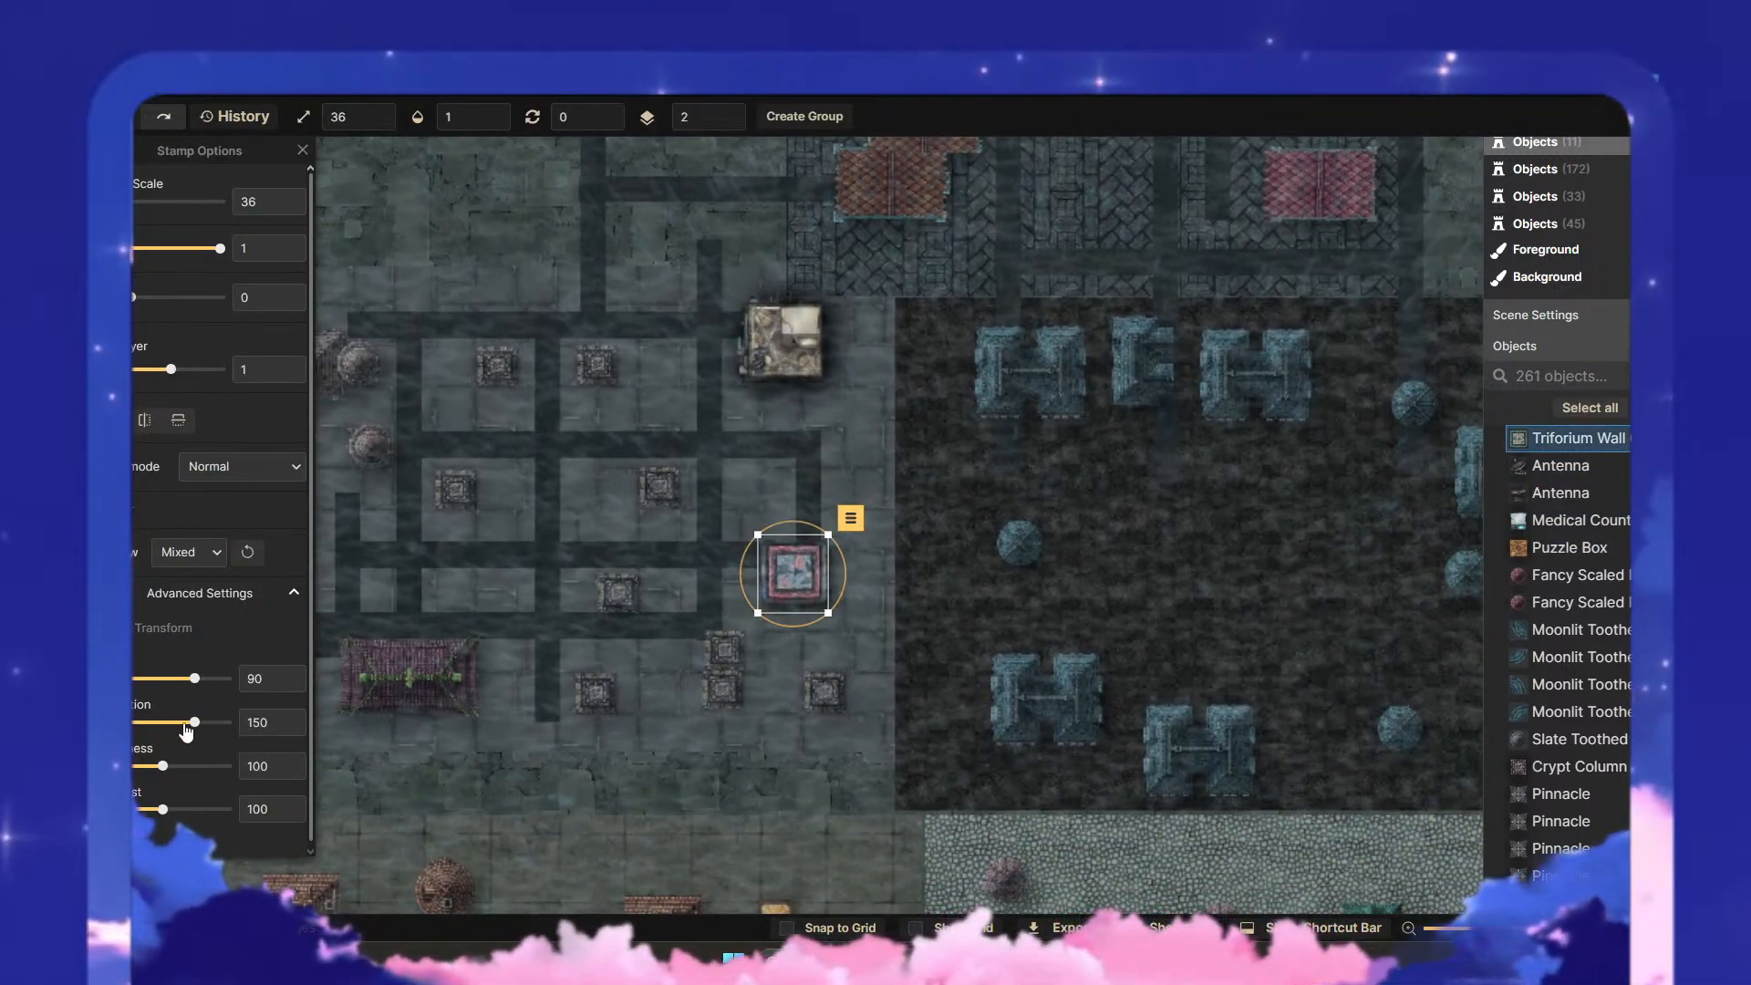
left_click_drag(185, 727, 163, 727)
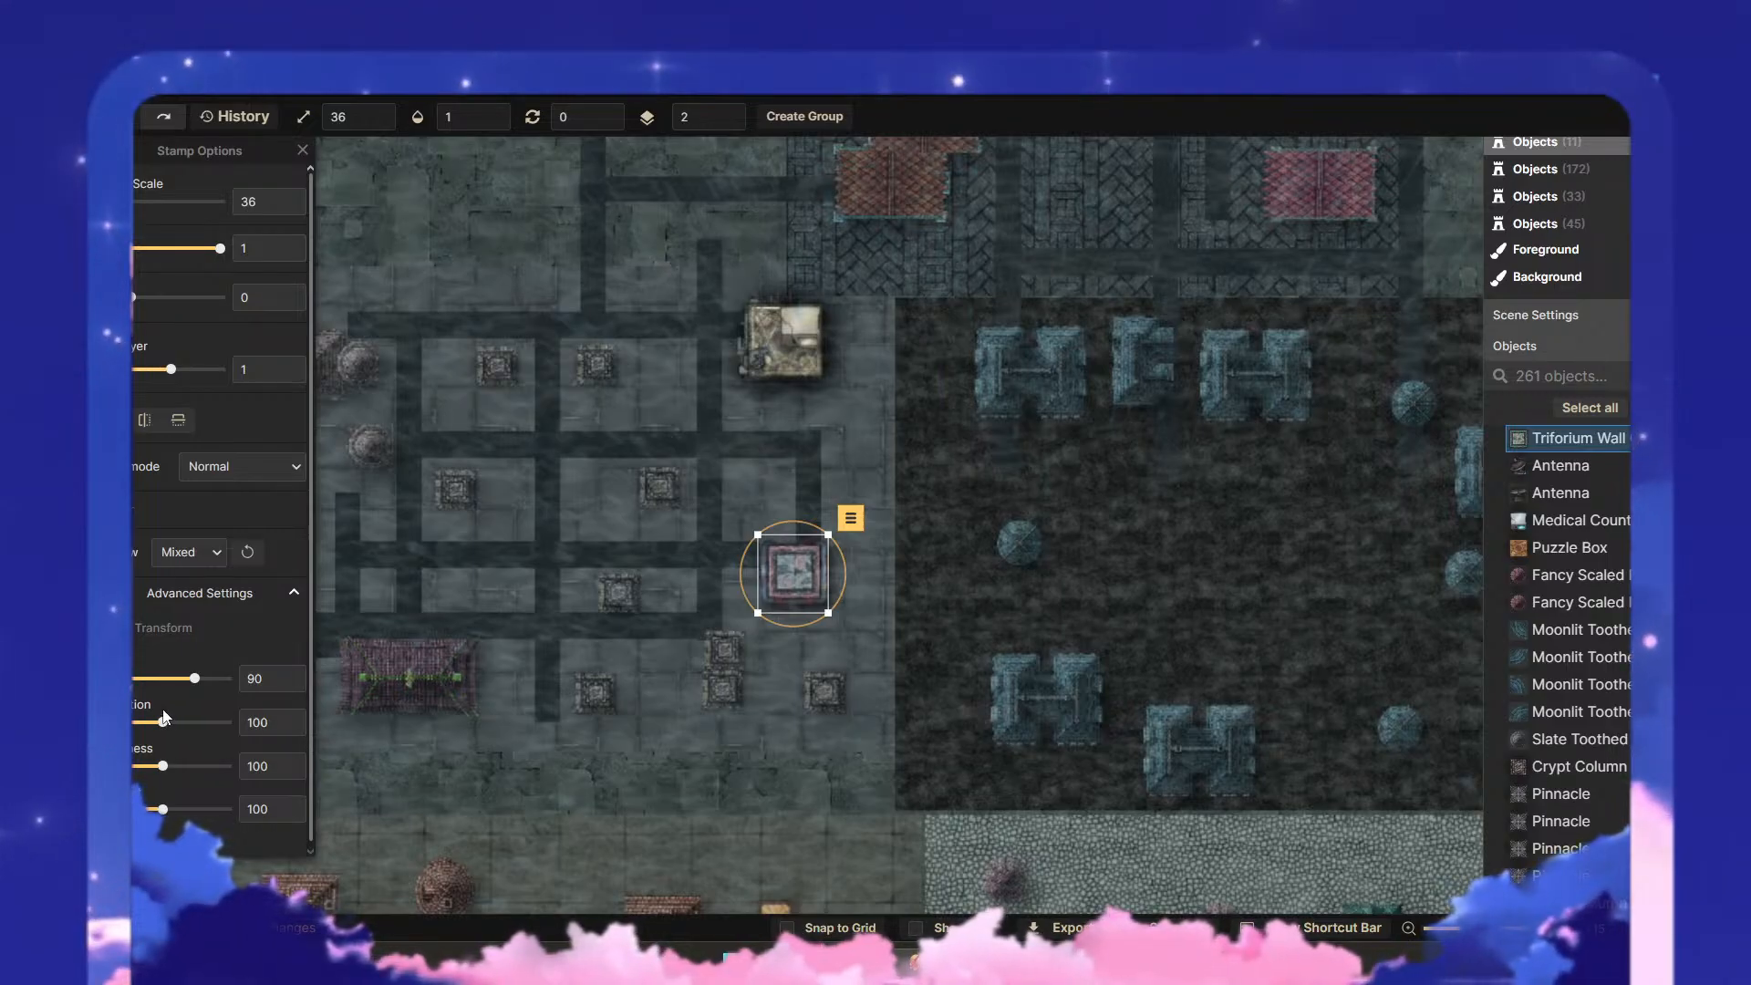
left_click(883, 623)
- Examine the toned-down stamps within the wider city, and check the blend mode options of the Puzzle Box group
scroll(880, 625, "down", 5)
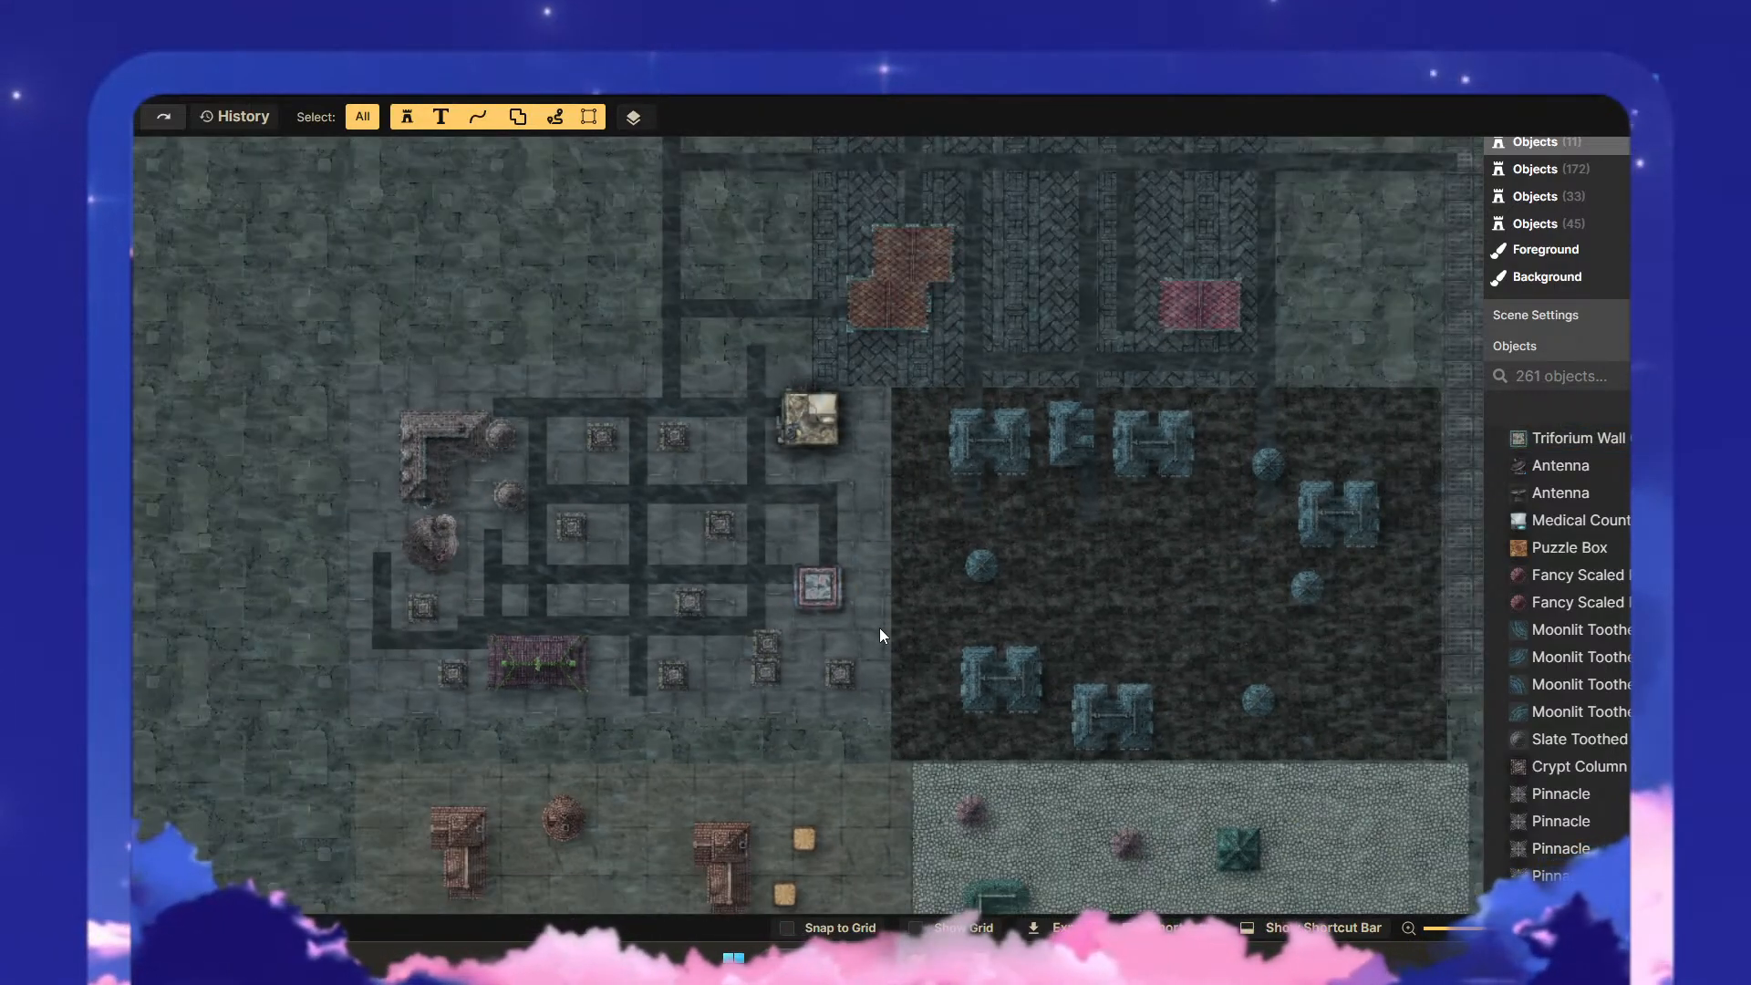
scroll(879, 626, "down", 2)
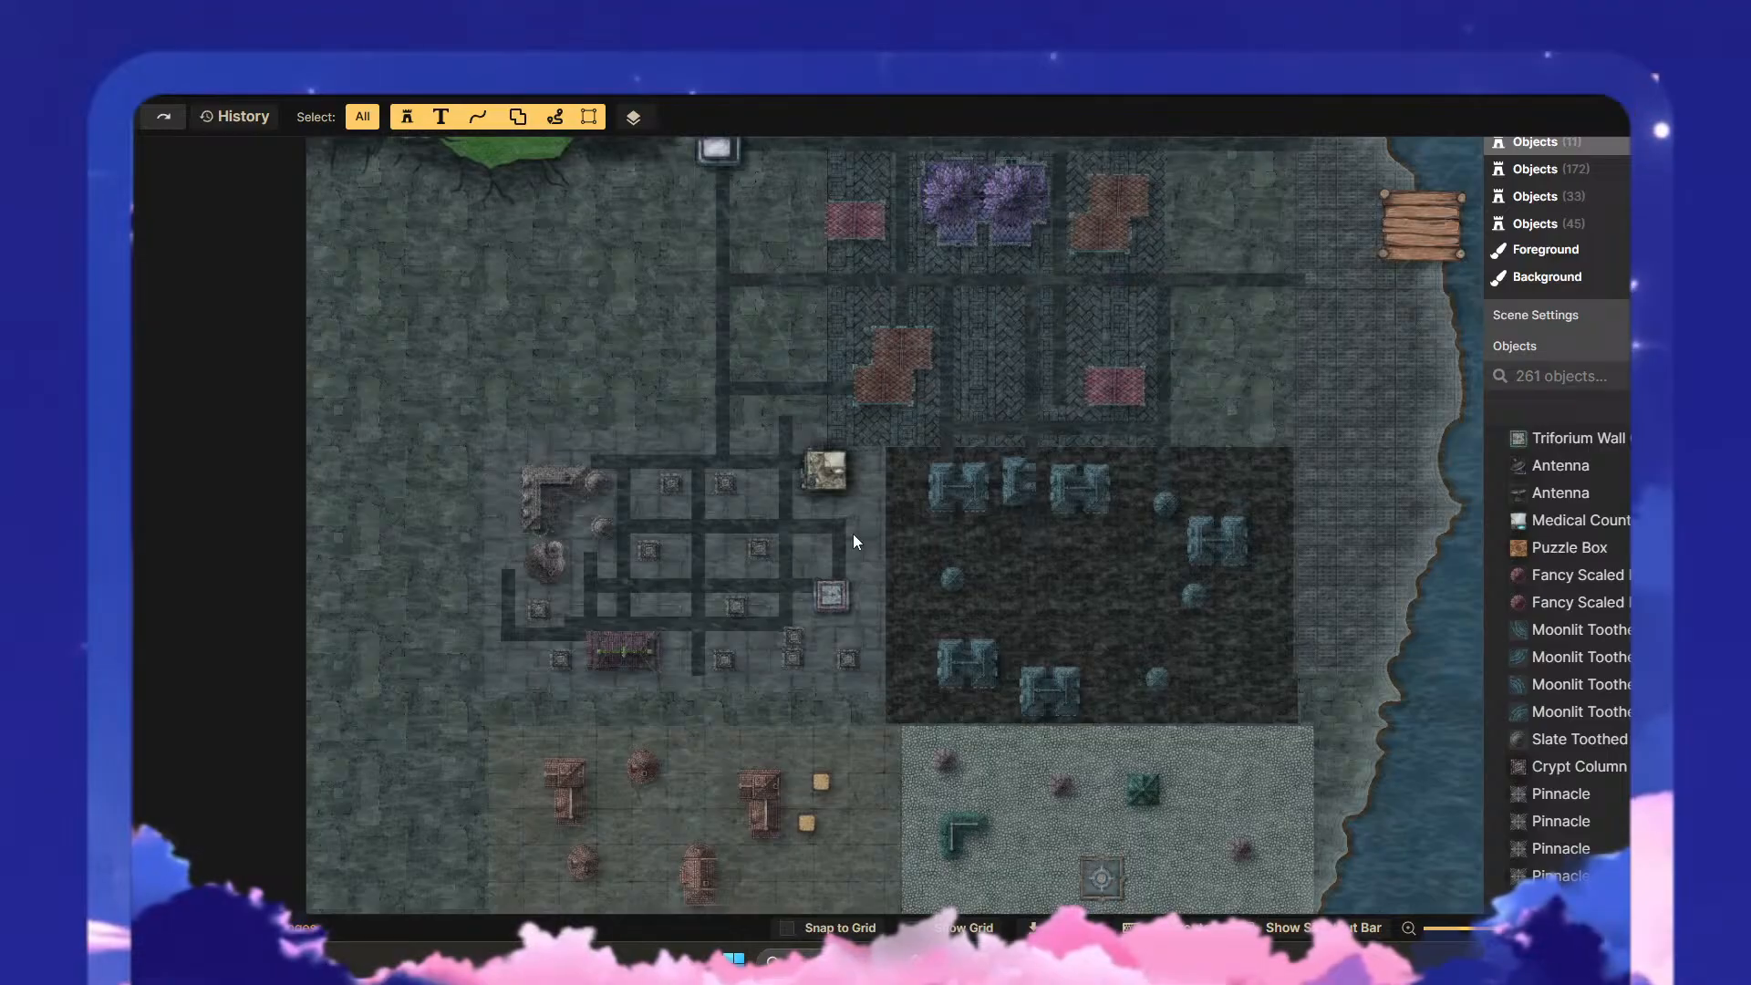
left_click(806, 432)
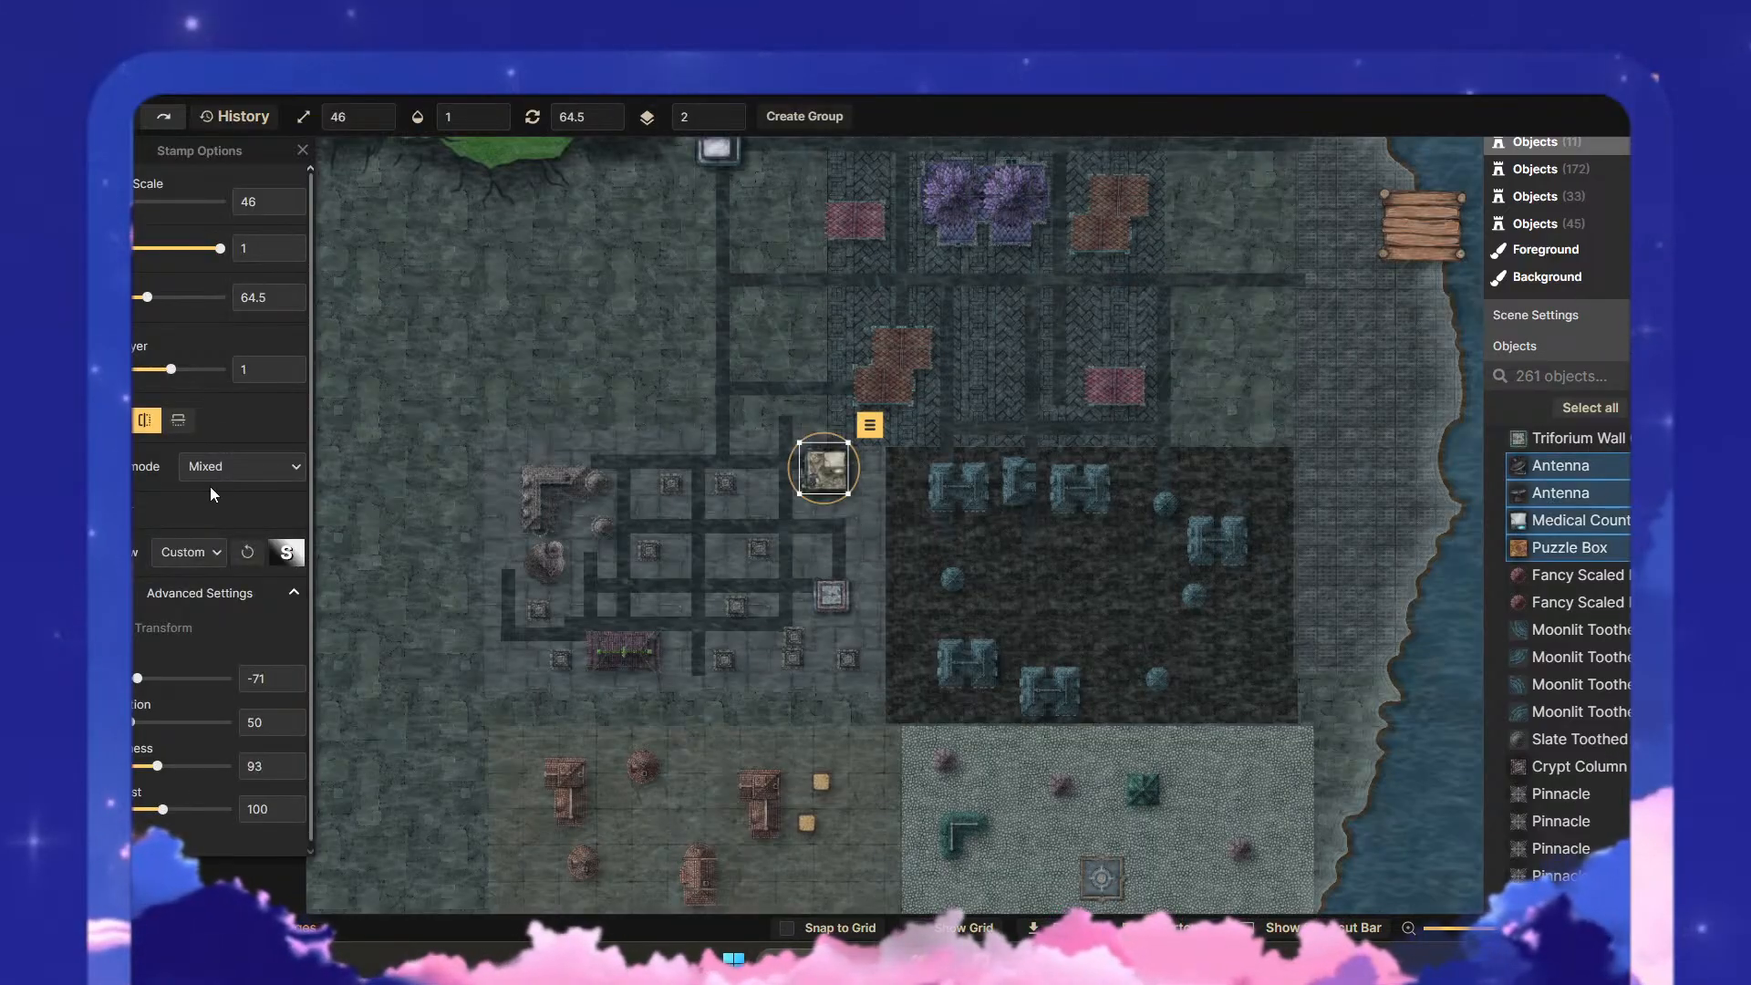
left_click(261, 480)
left_click(264, 444)
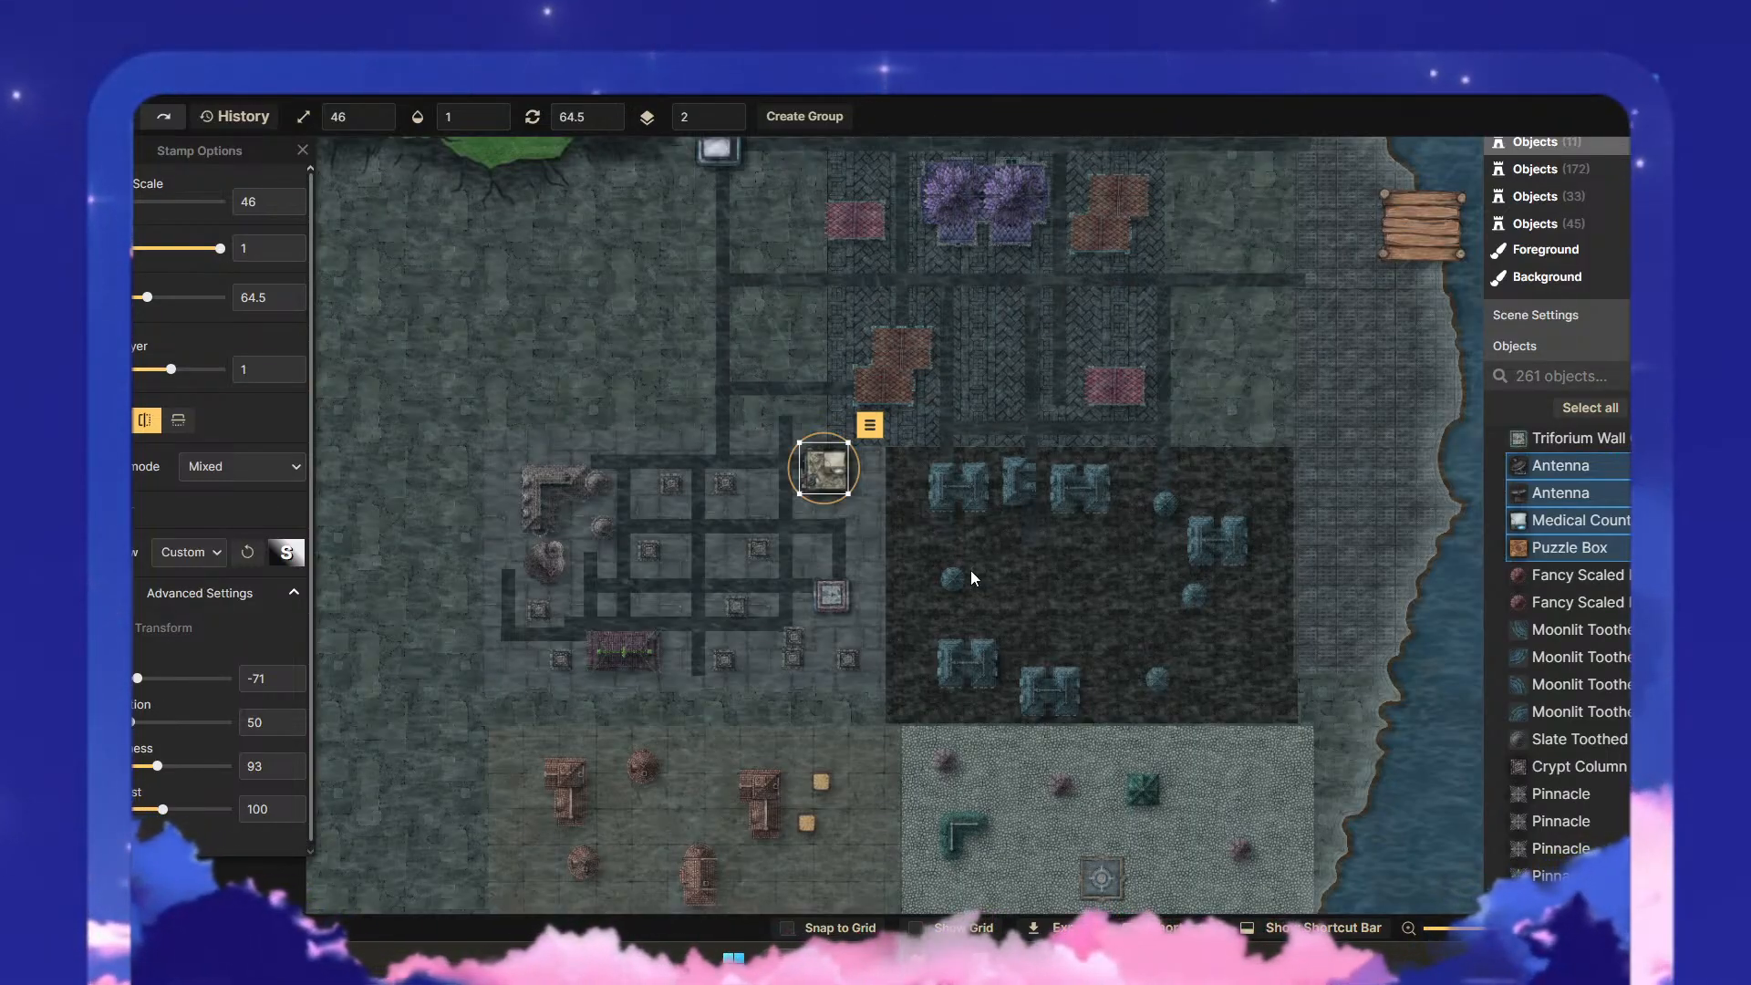
- Compare the toned-down Puzzle Box group in the western district with its surroundings, with the group selected and deselected
key("Escape")
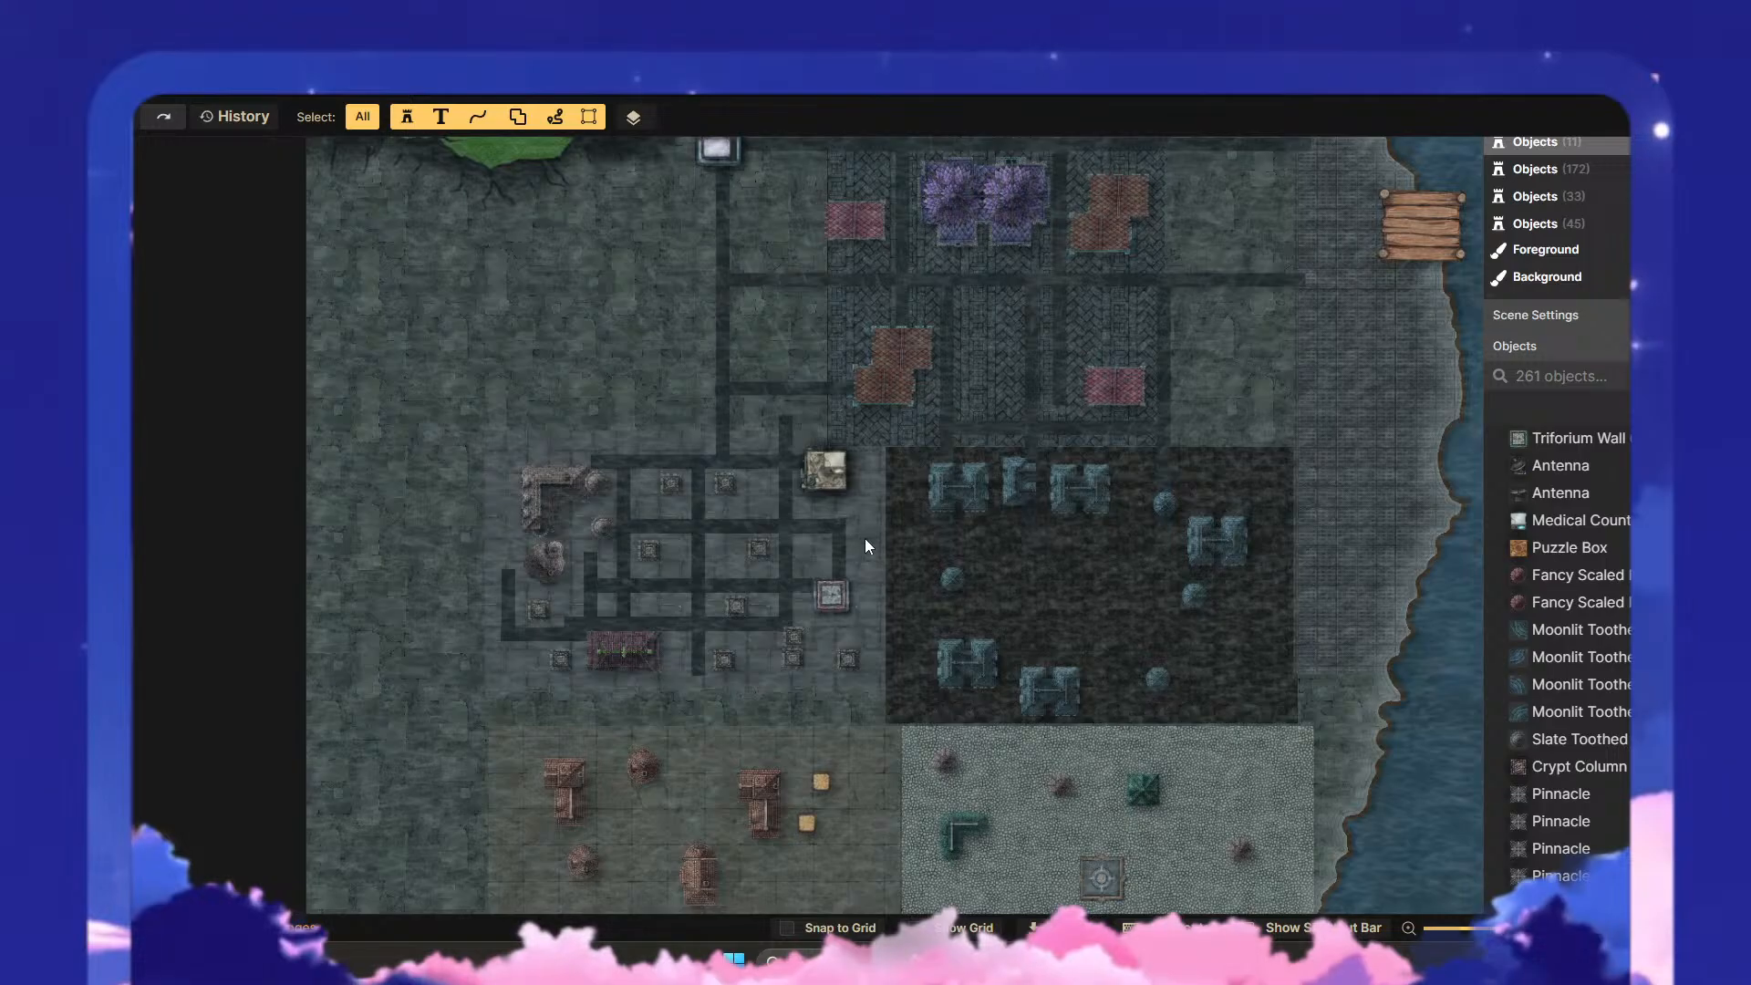
scroll(878, 532, "down", 3)
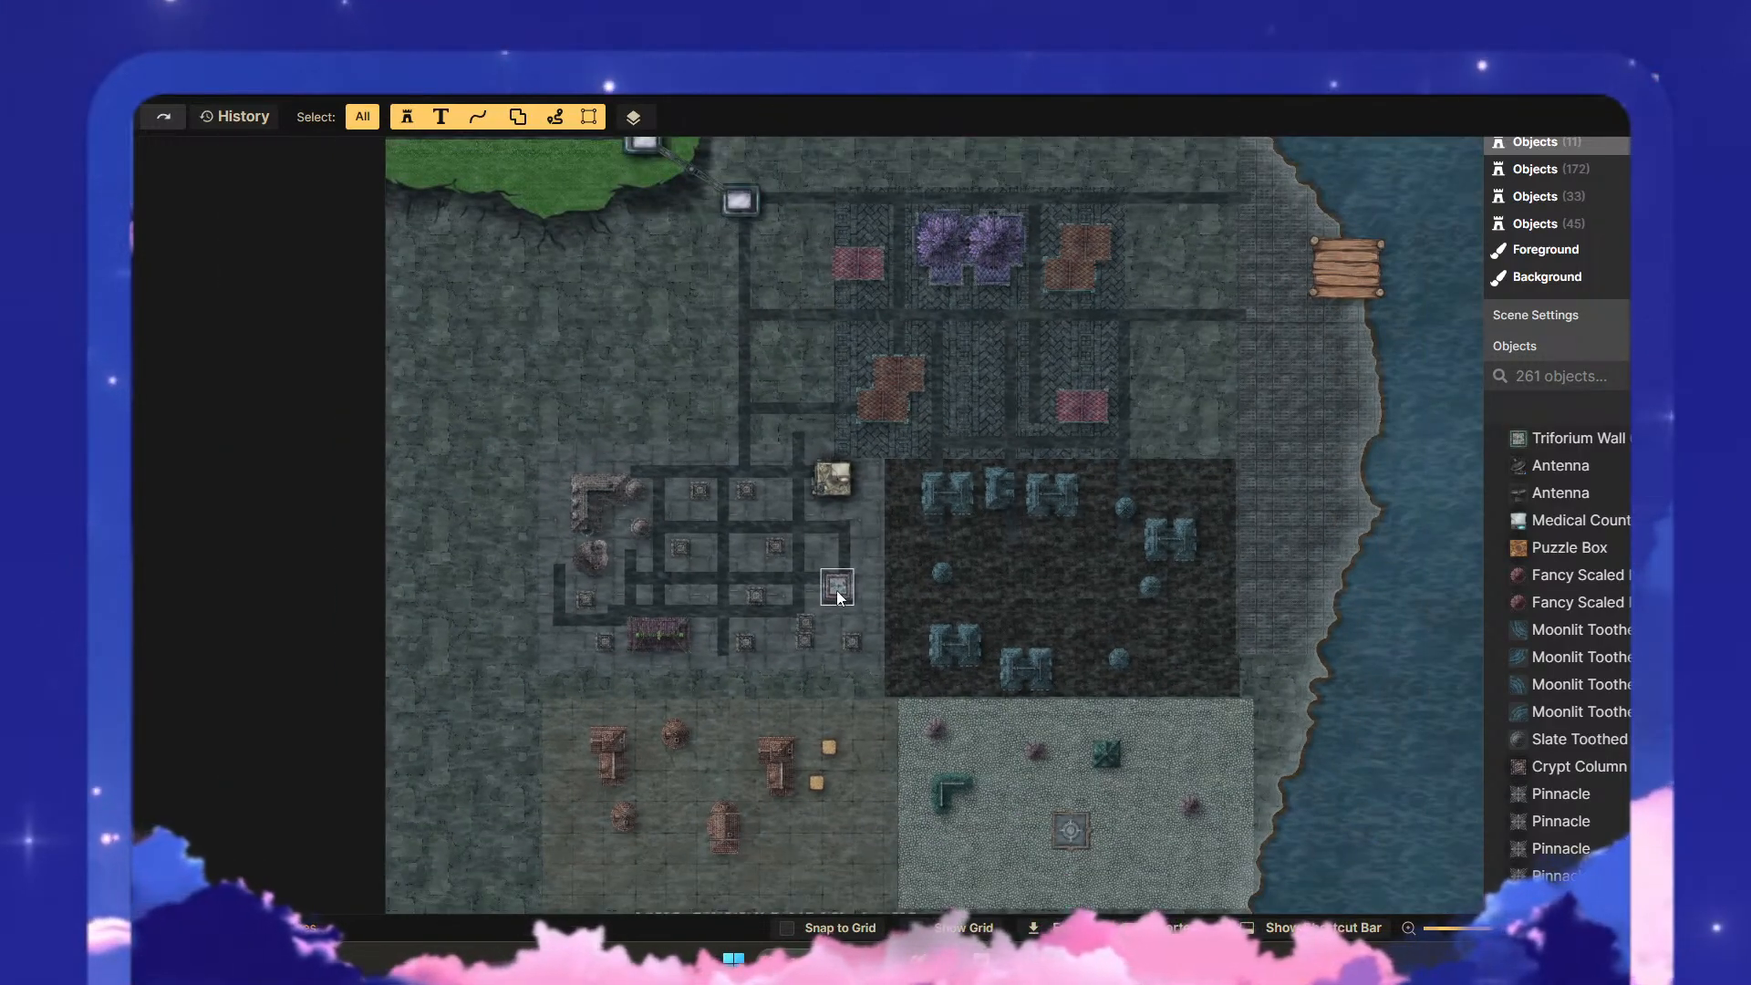
left_click(816, 488)
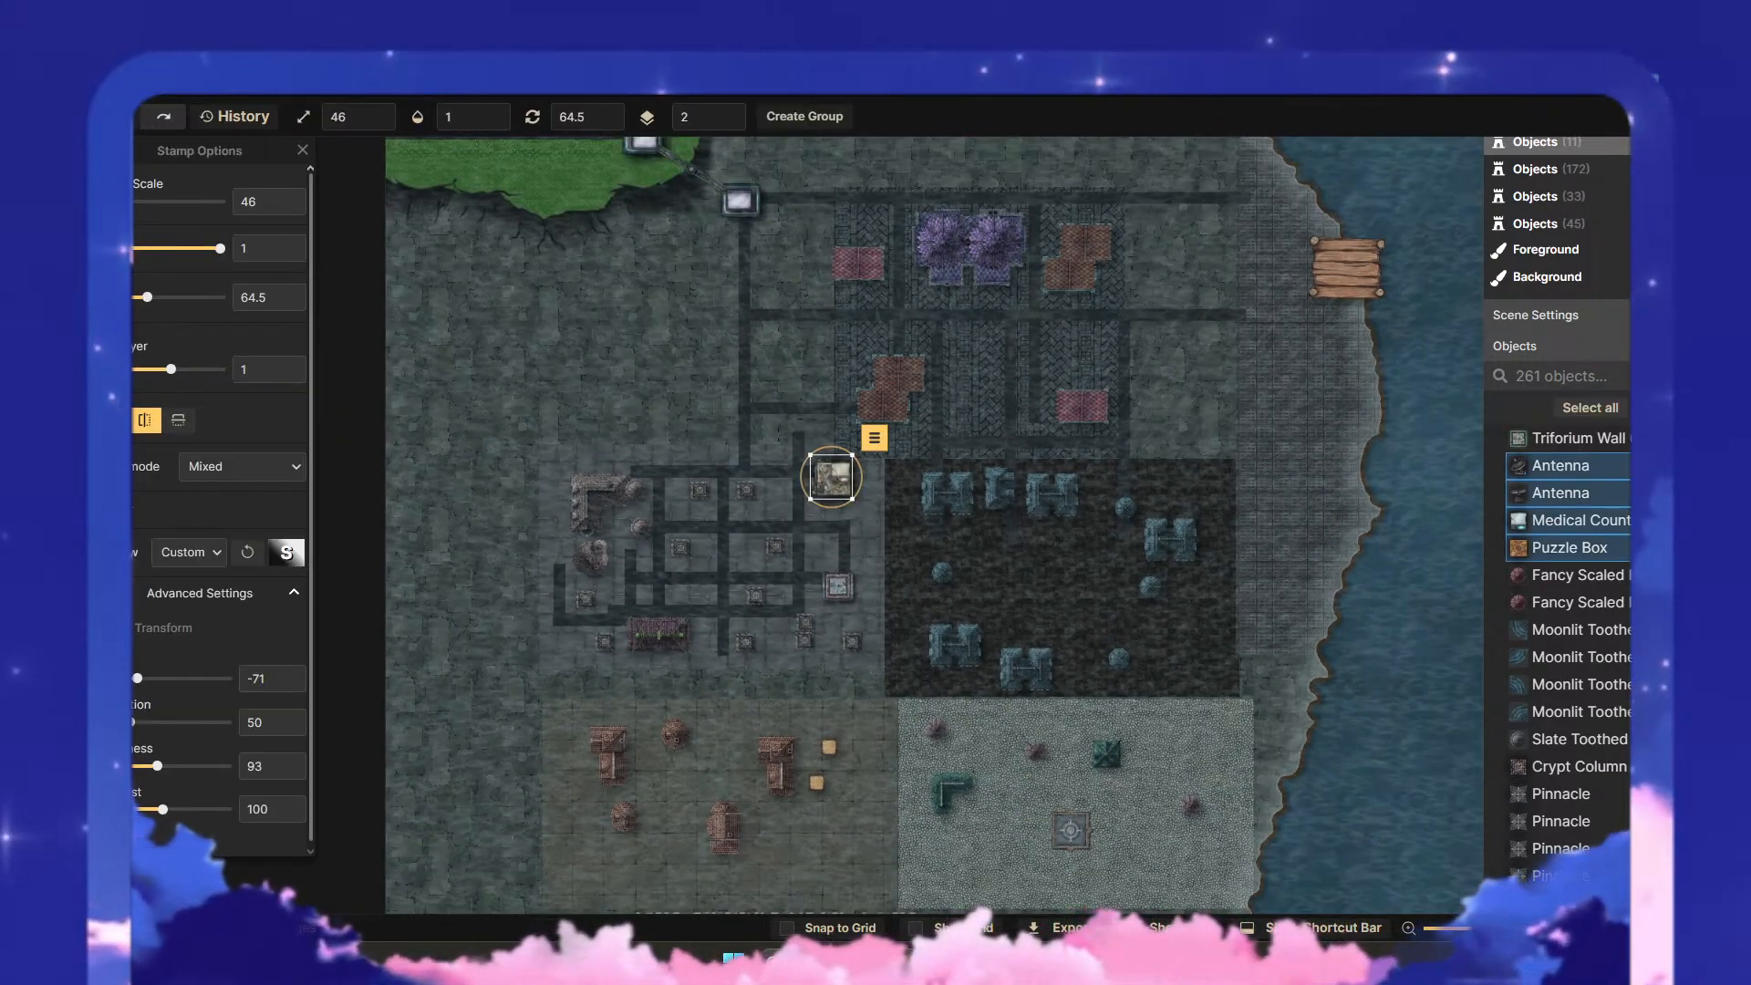
key("Escape")
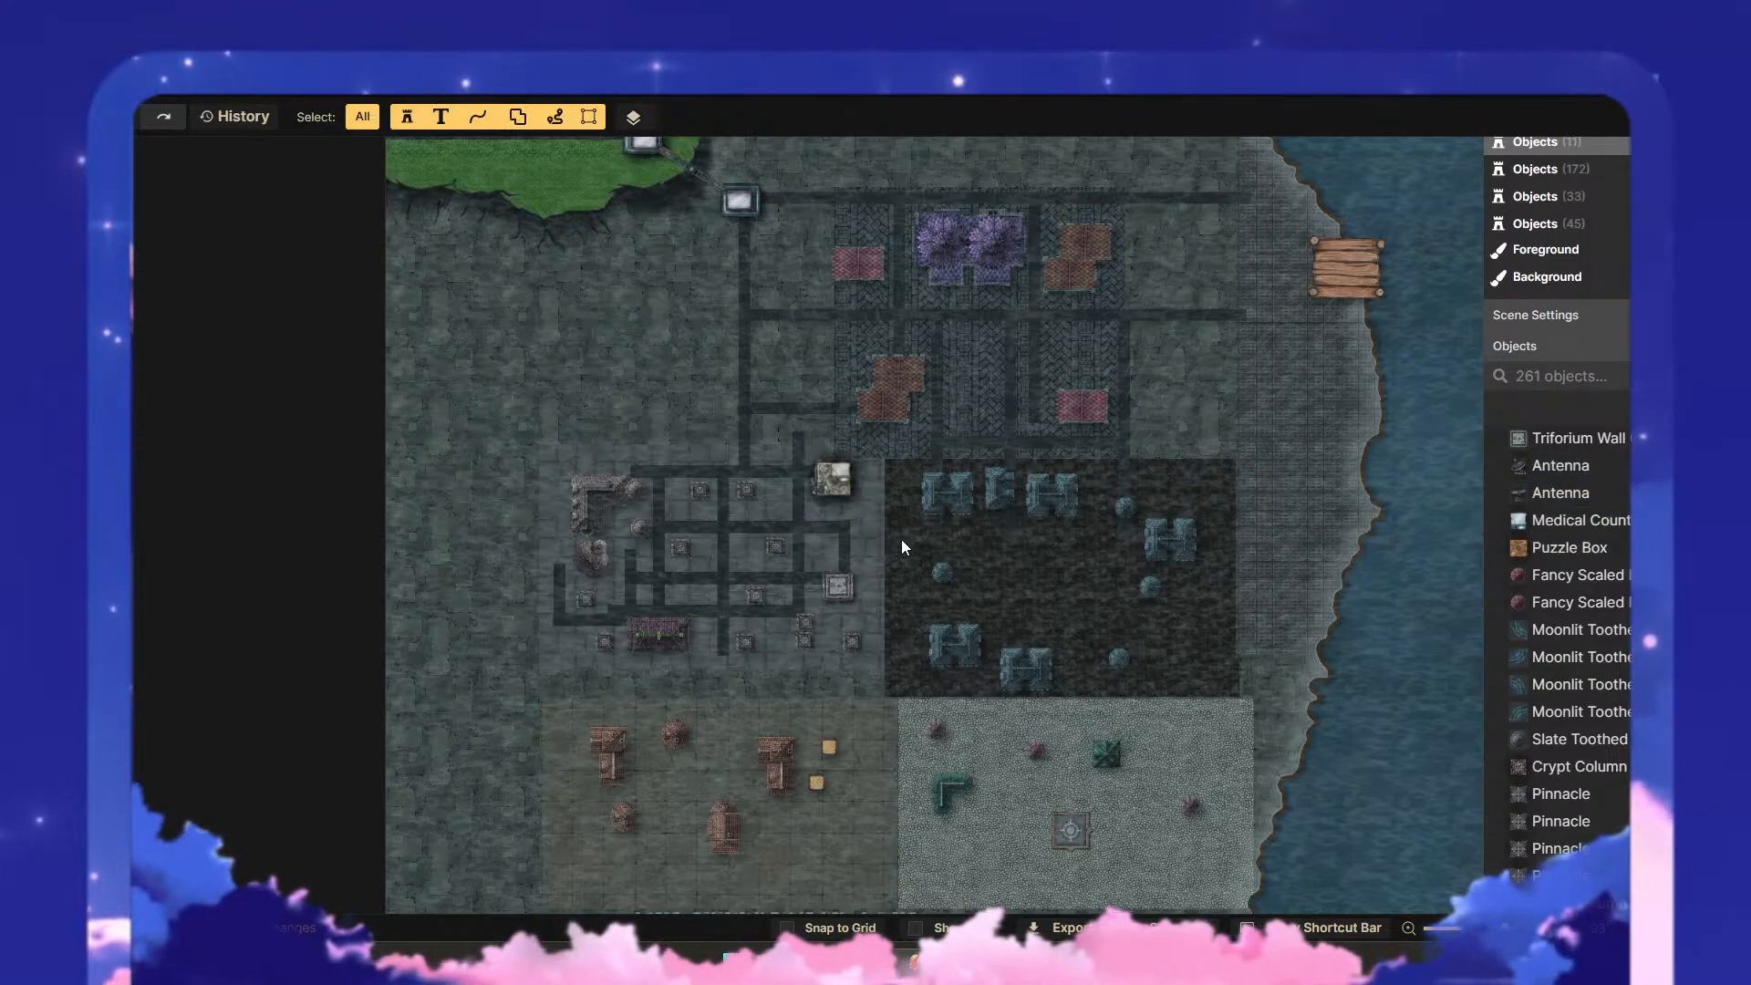
scroll(956, 536, "down", 1)
scroll(956, 536, "down", 1)
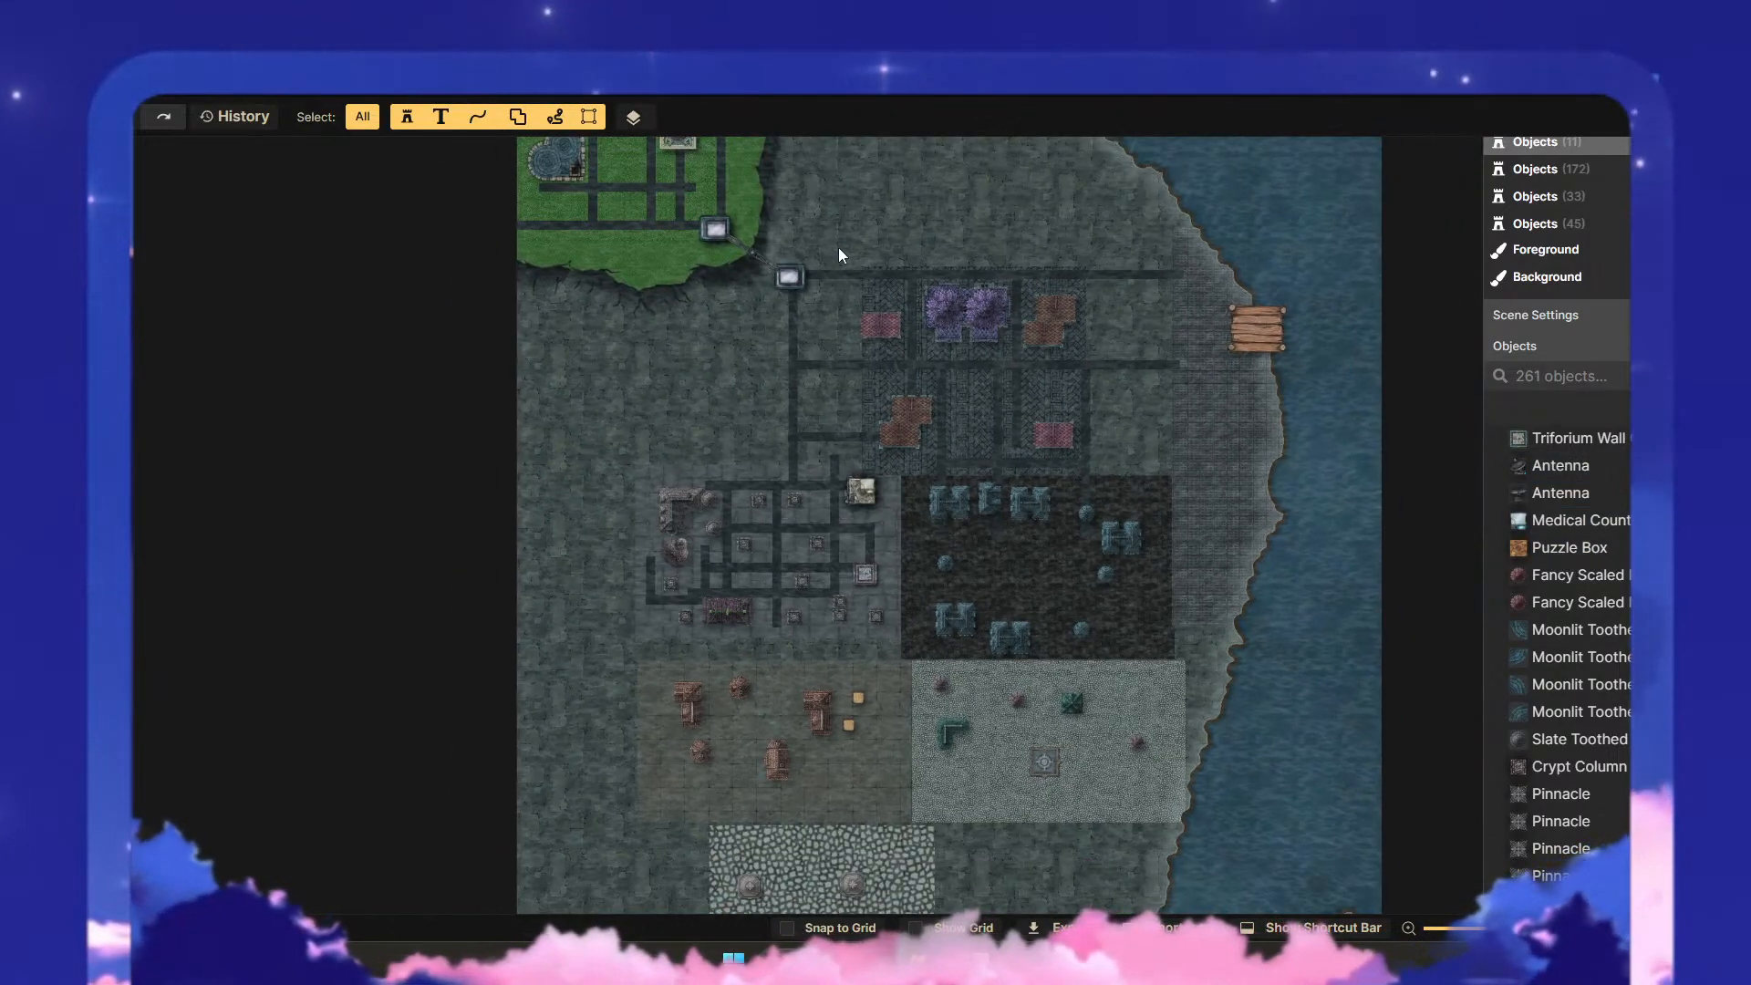
- Inspect the settings of the two Weapon Cabinet stamps linking the green plateau to the city, and how they blend with the map
left_click_drag(840, 257, 823, 549)
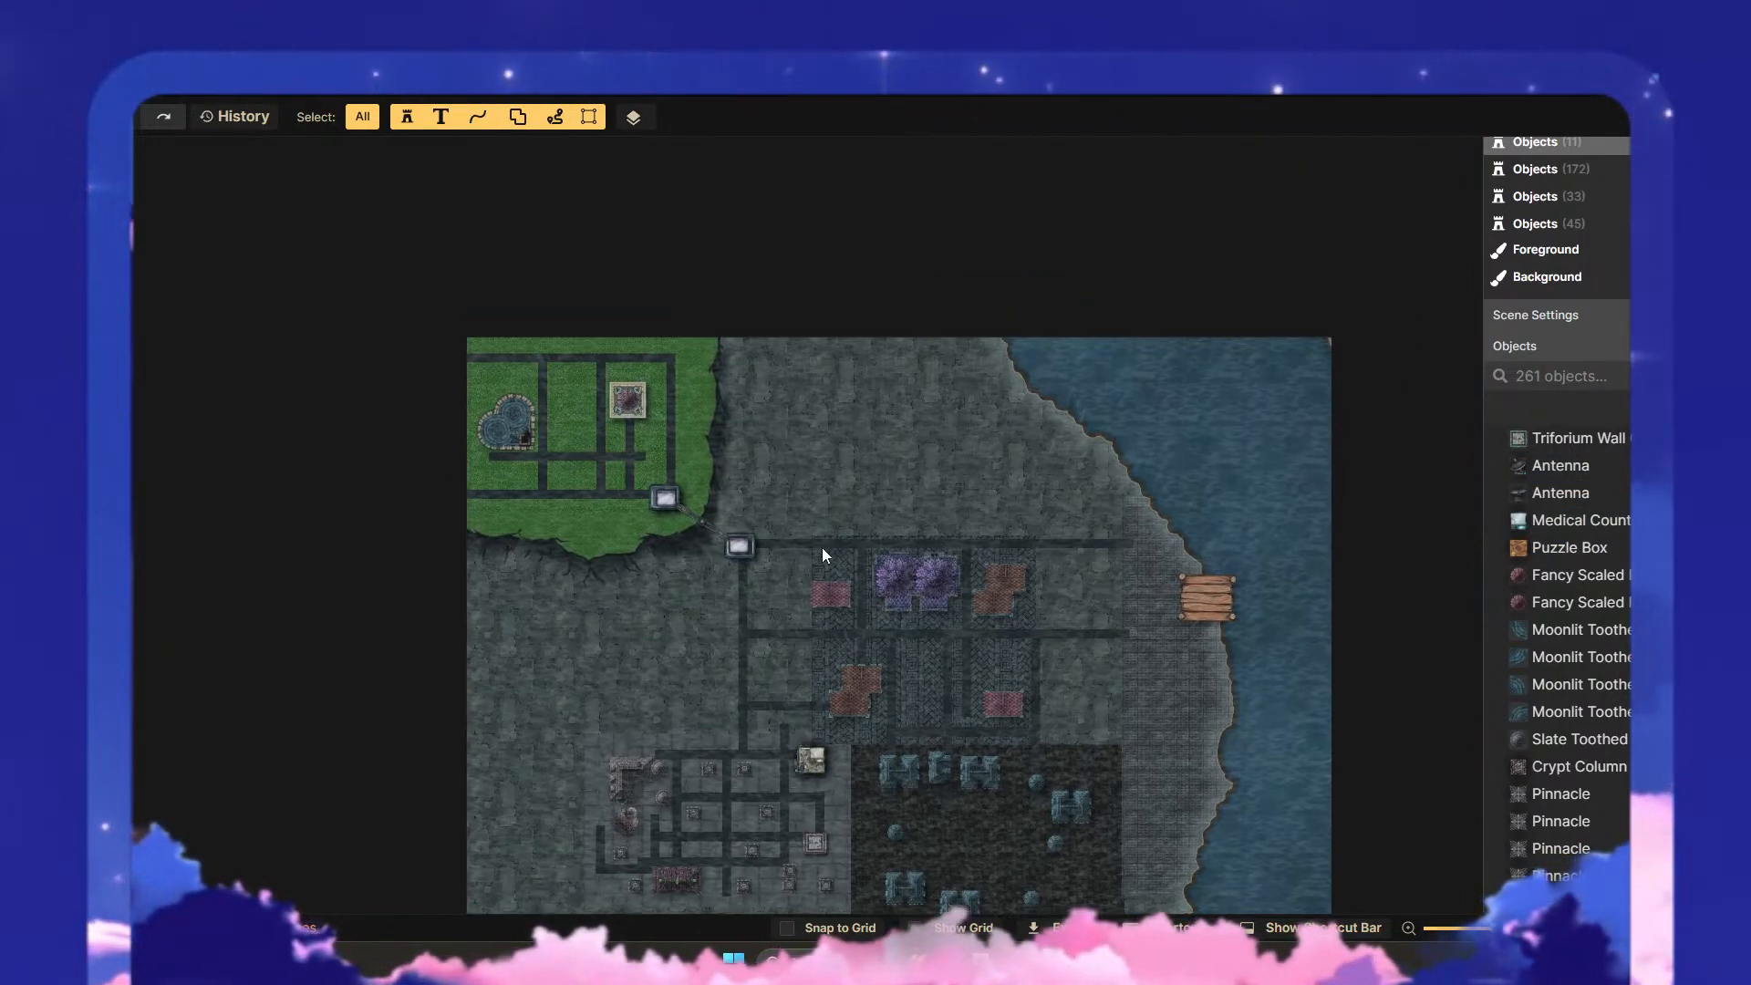
left_click(737, 544)
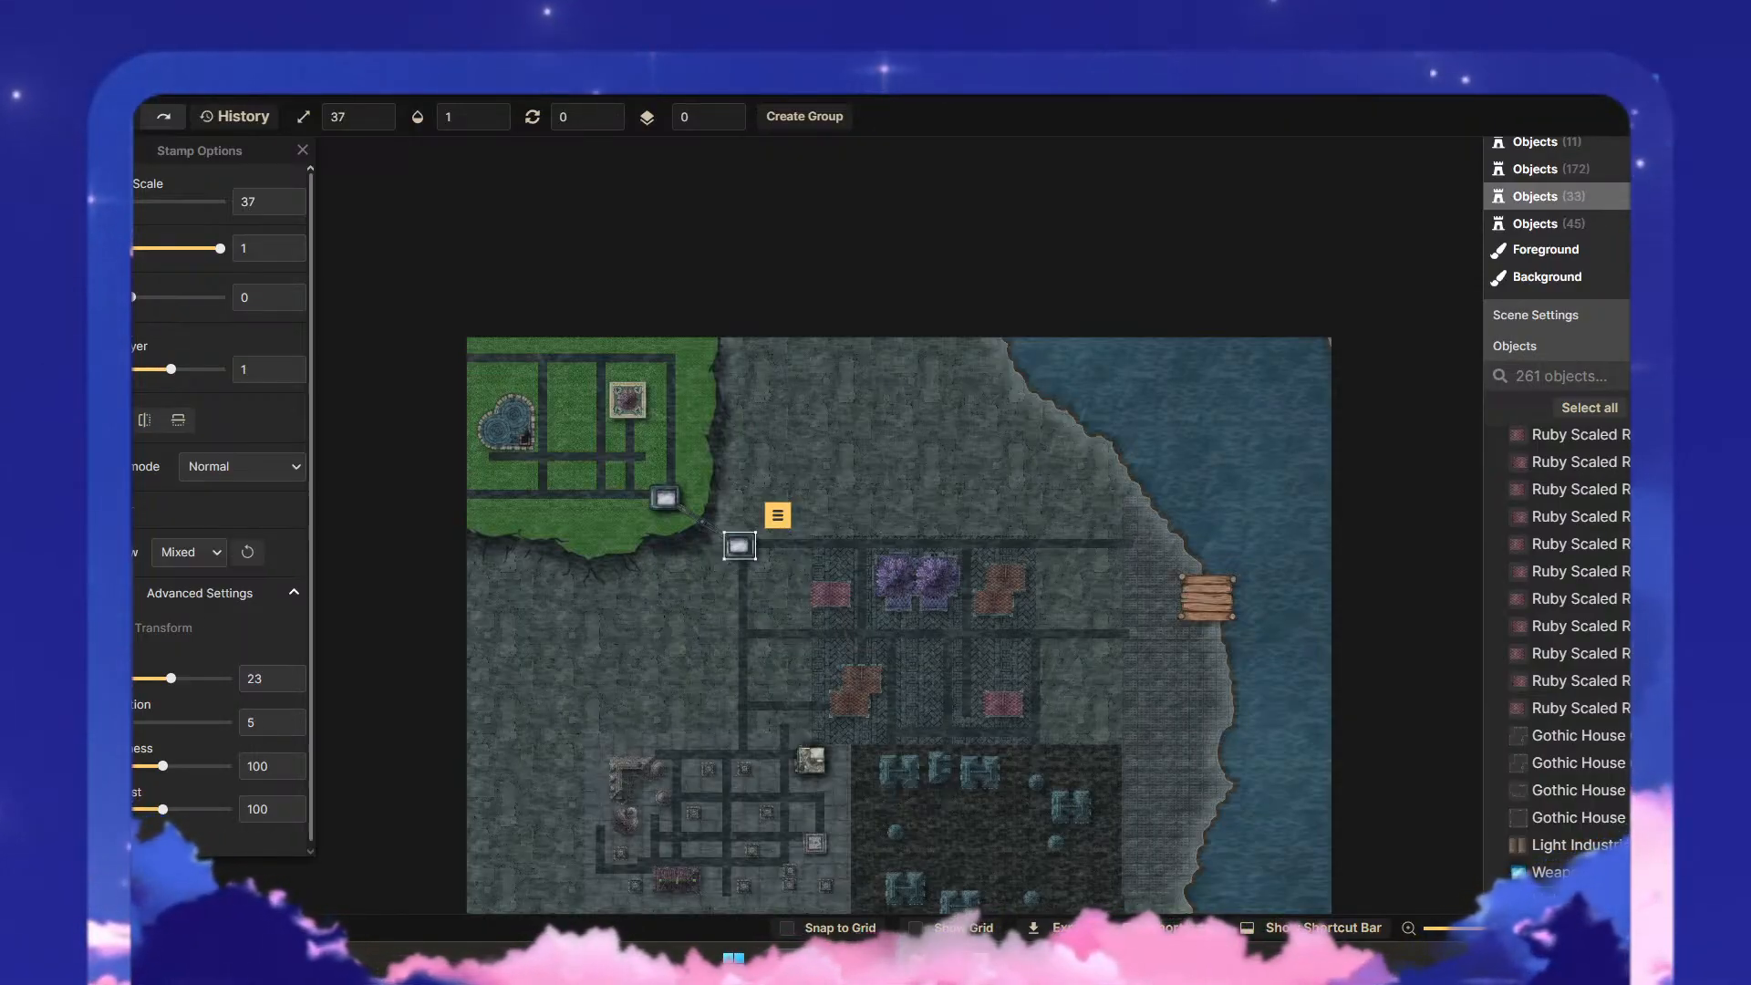
left_click(704, 640)
scroll(721, 593, "up", 6)
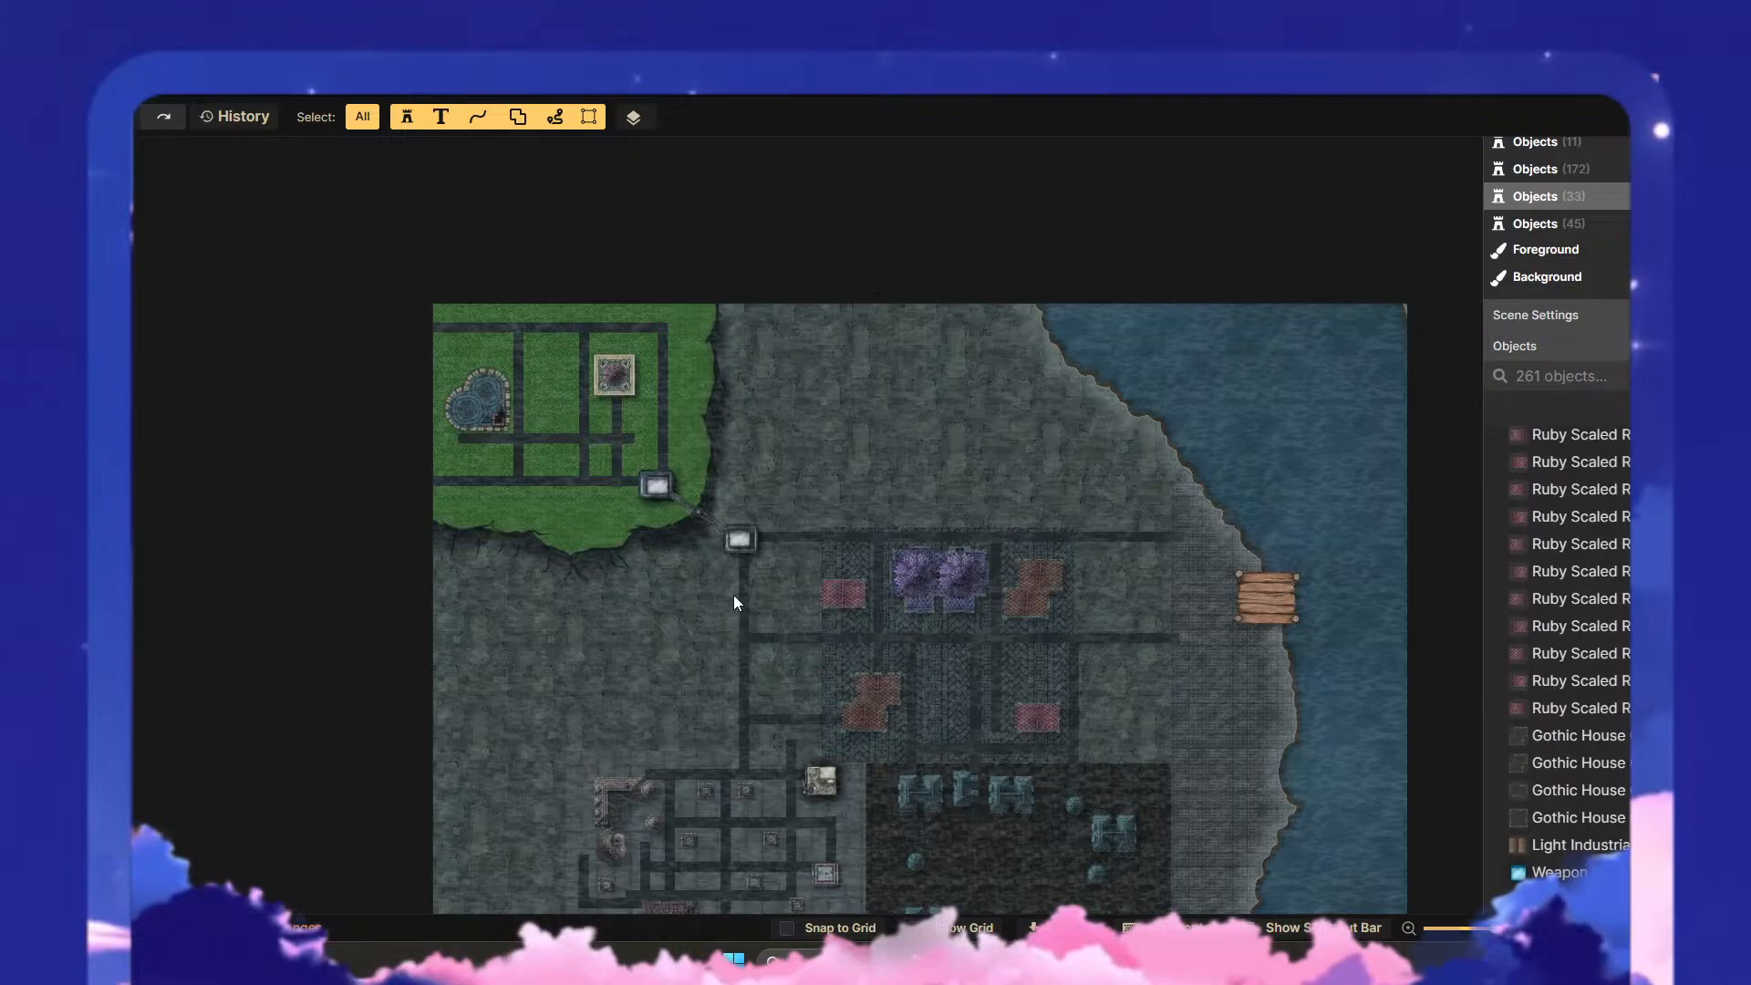
scroll(733, 566, "up", 1)
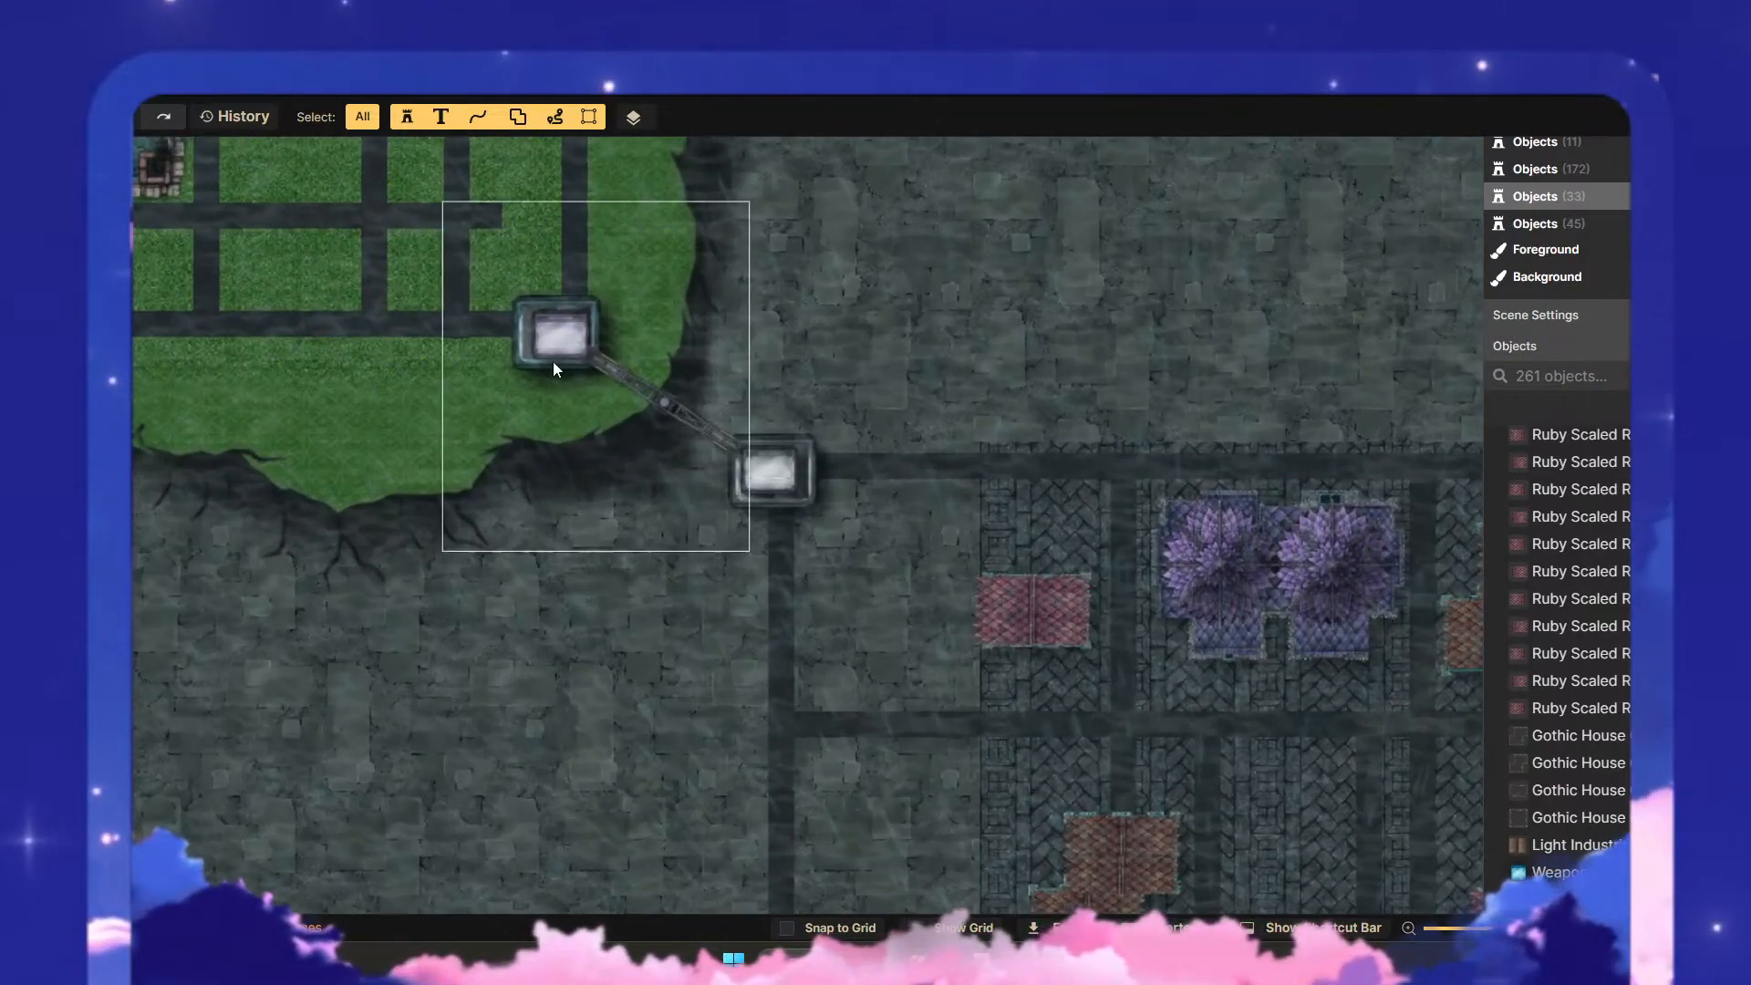
left_click(571, 341)
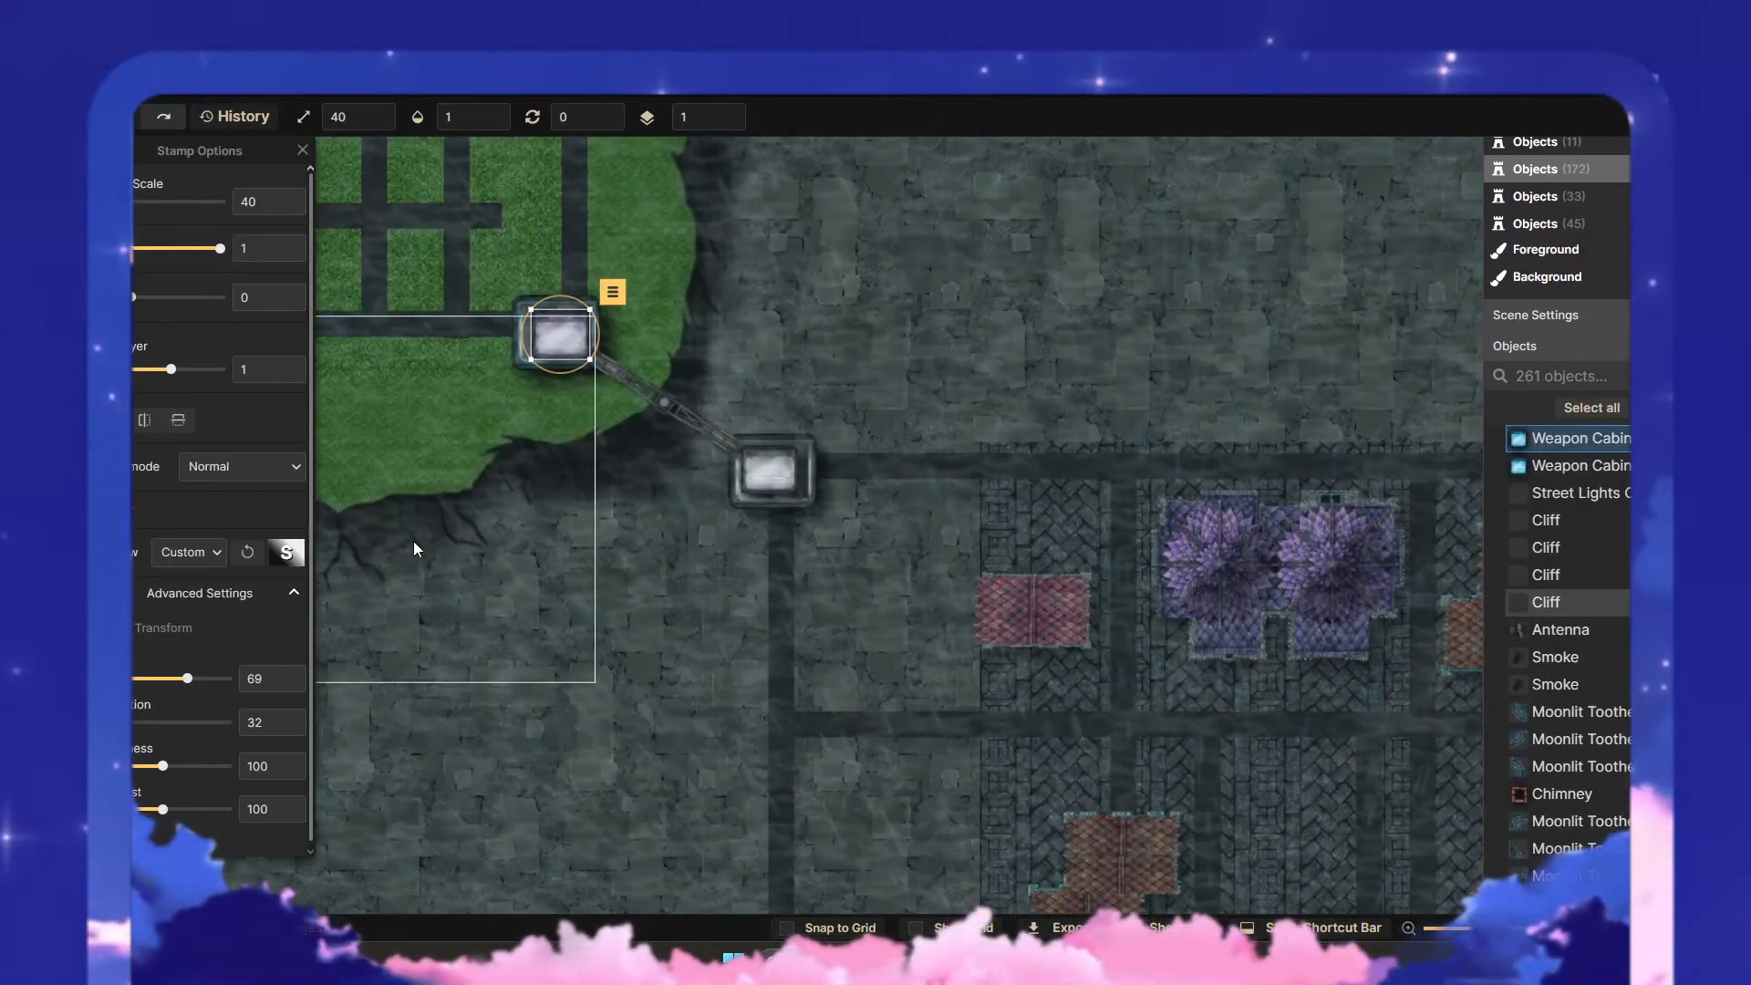
left_click(653, 632)
scroll(660, 615, "down", 1)
scroll(663, 613, "down", 3)
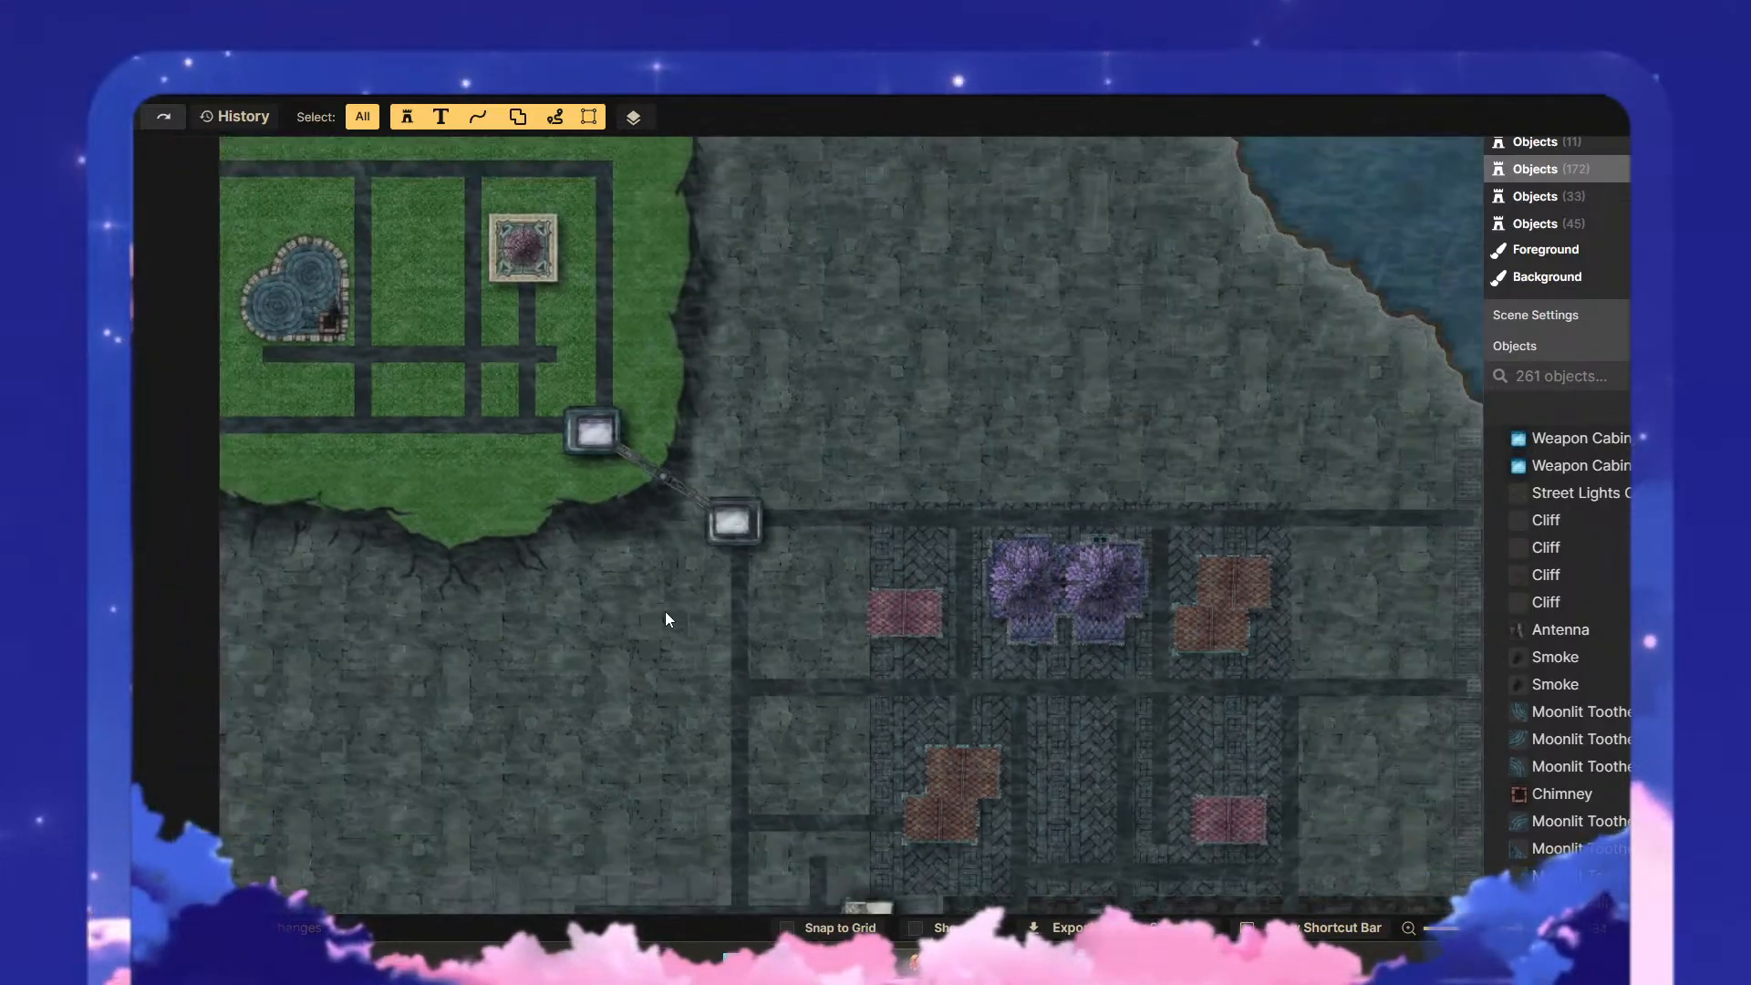
- Hide the Heavy Rain (3:4, Portrait) filter's rain over the map and check the western district up close
left_click_drag(1021, 704, 834, 375)
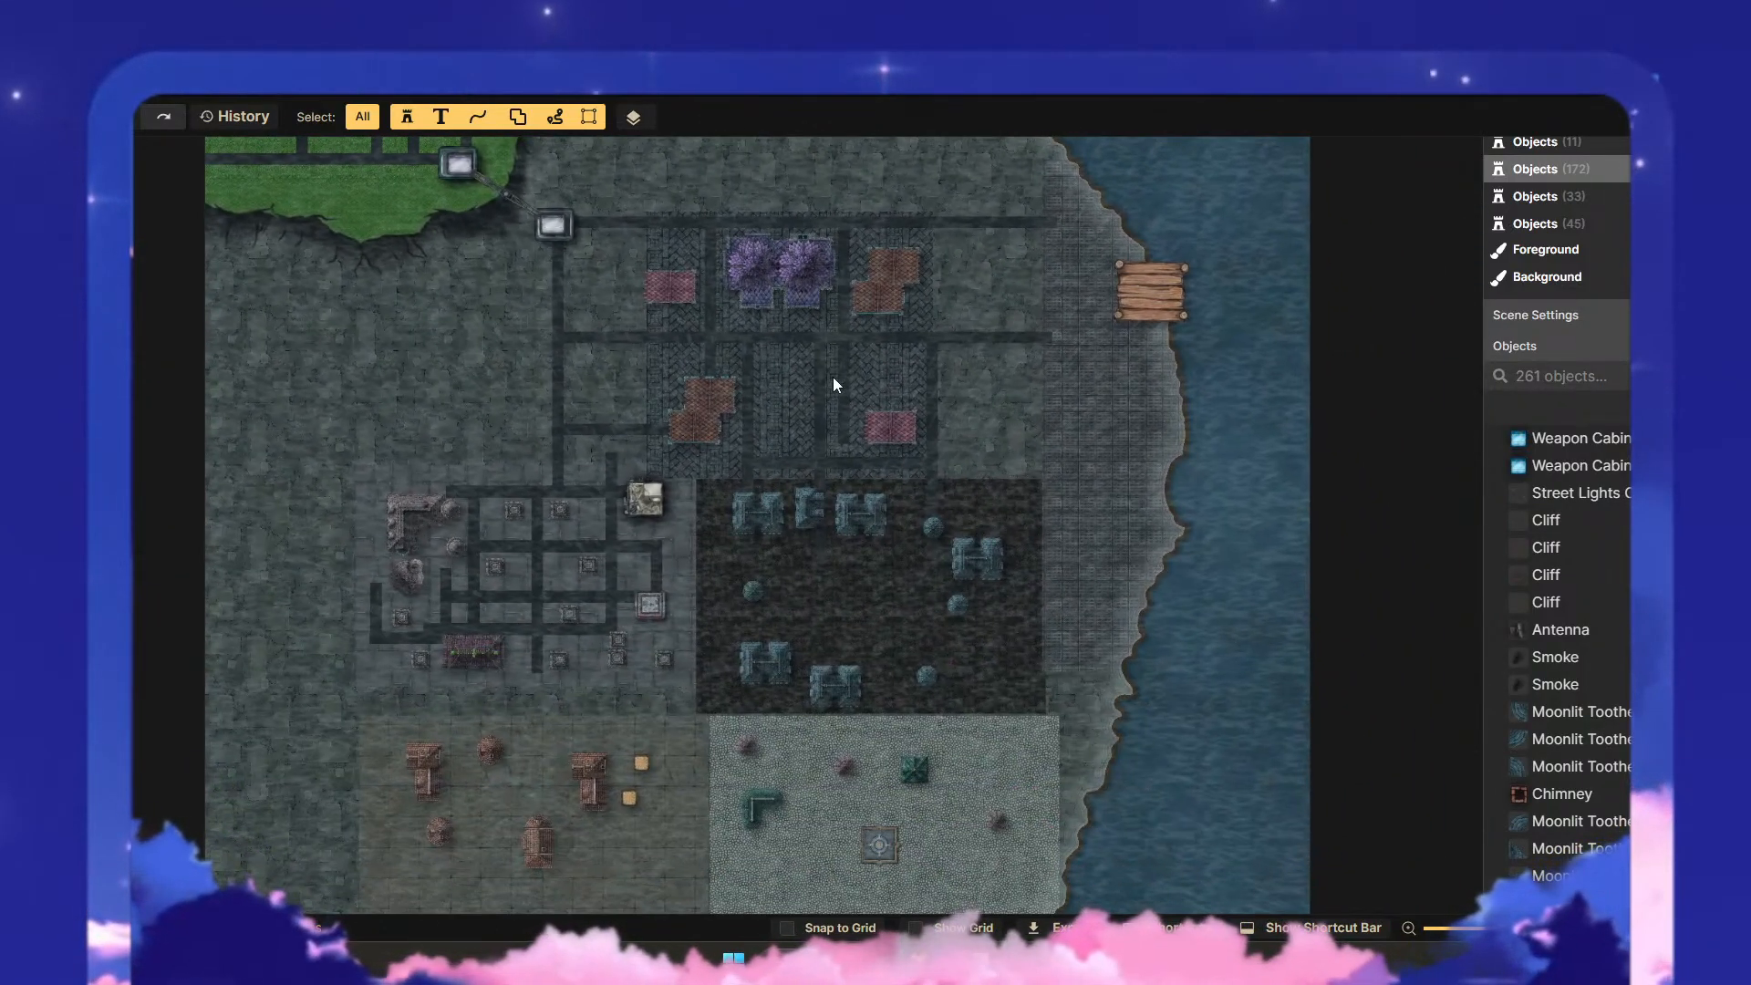
left_click_drag(743, 435, 795, 396)
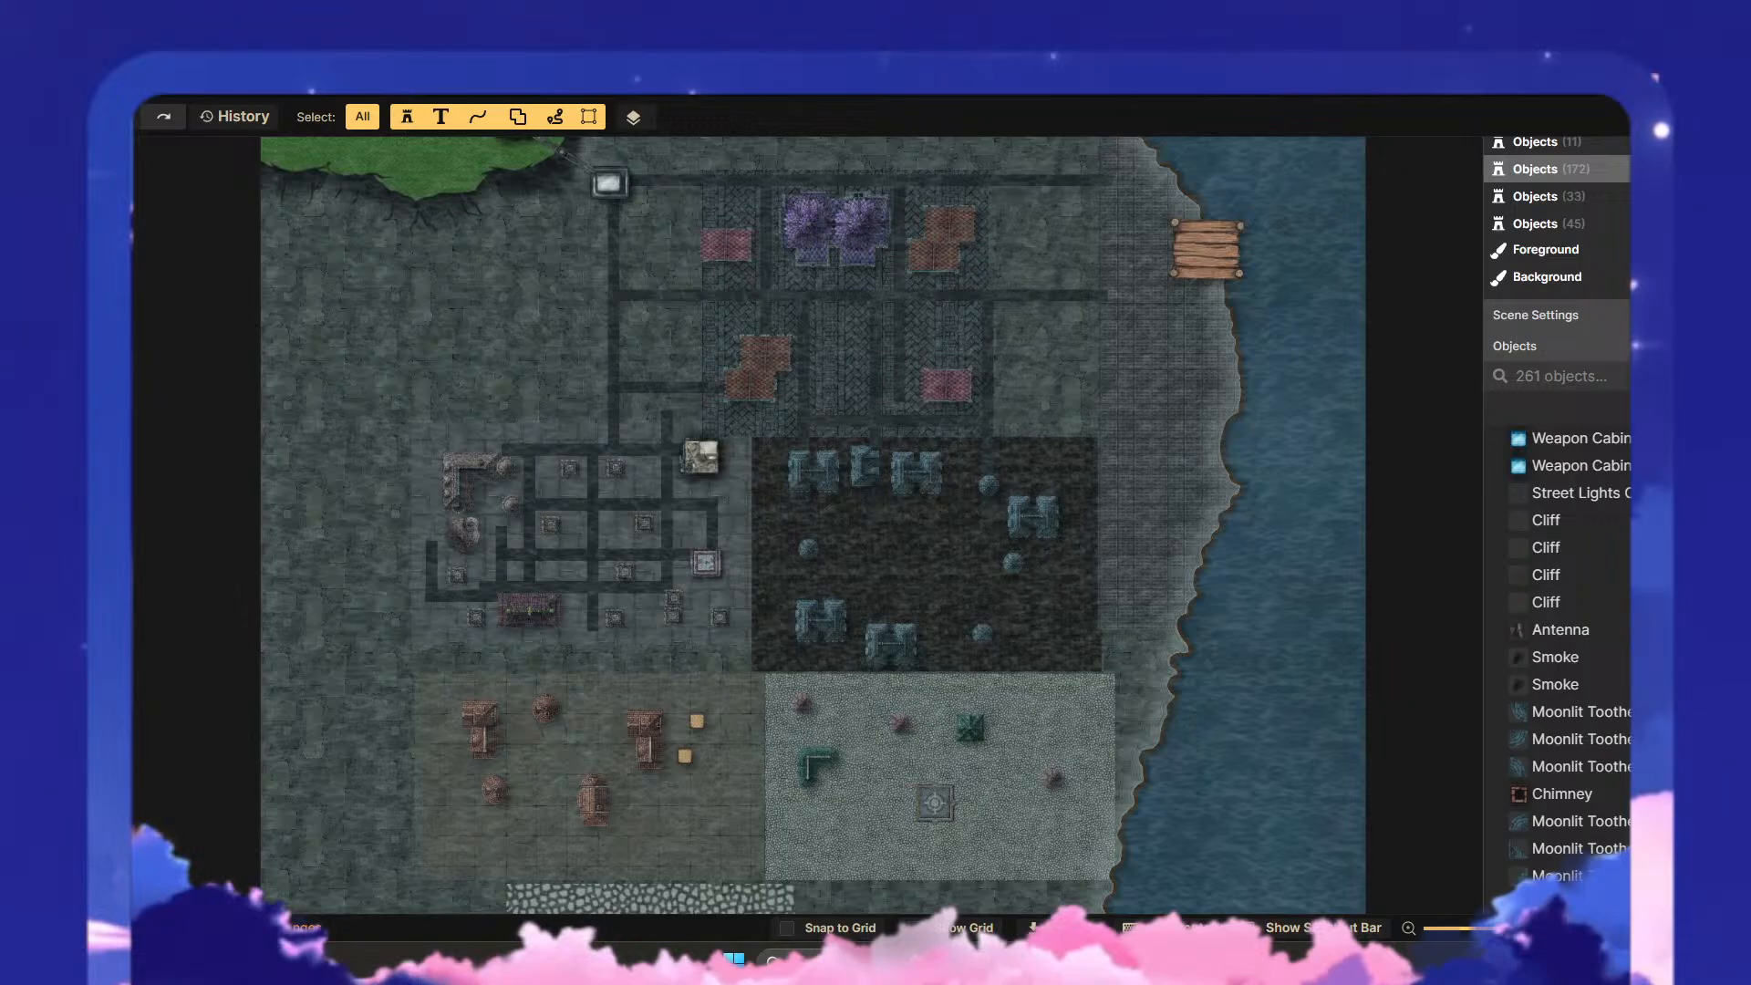
left_click(62, 501)
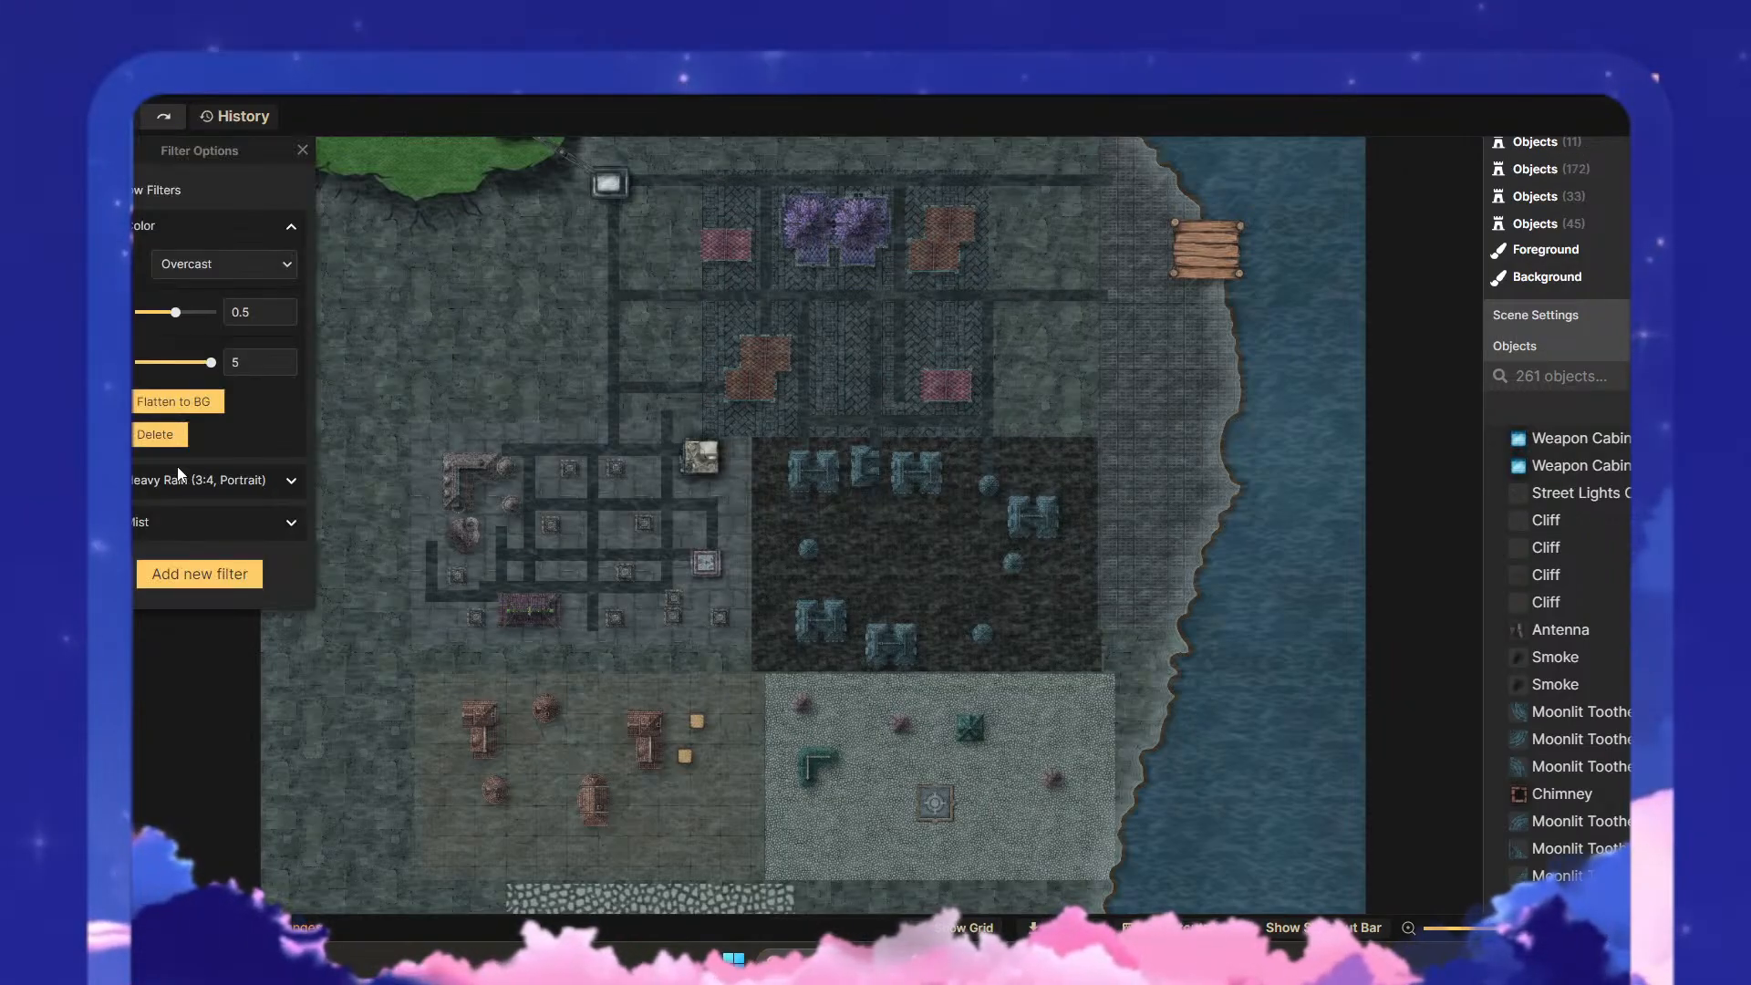
left_click(292, 232)
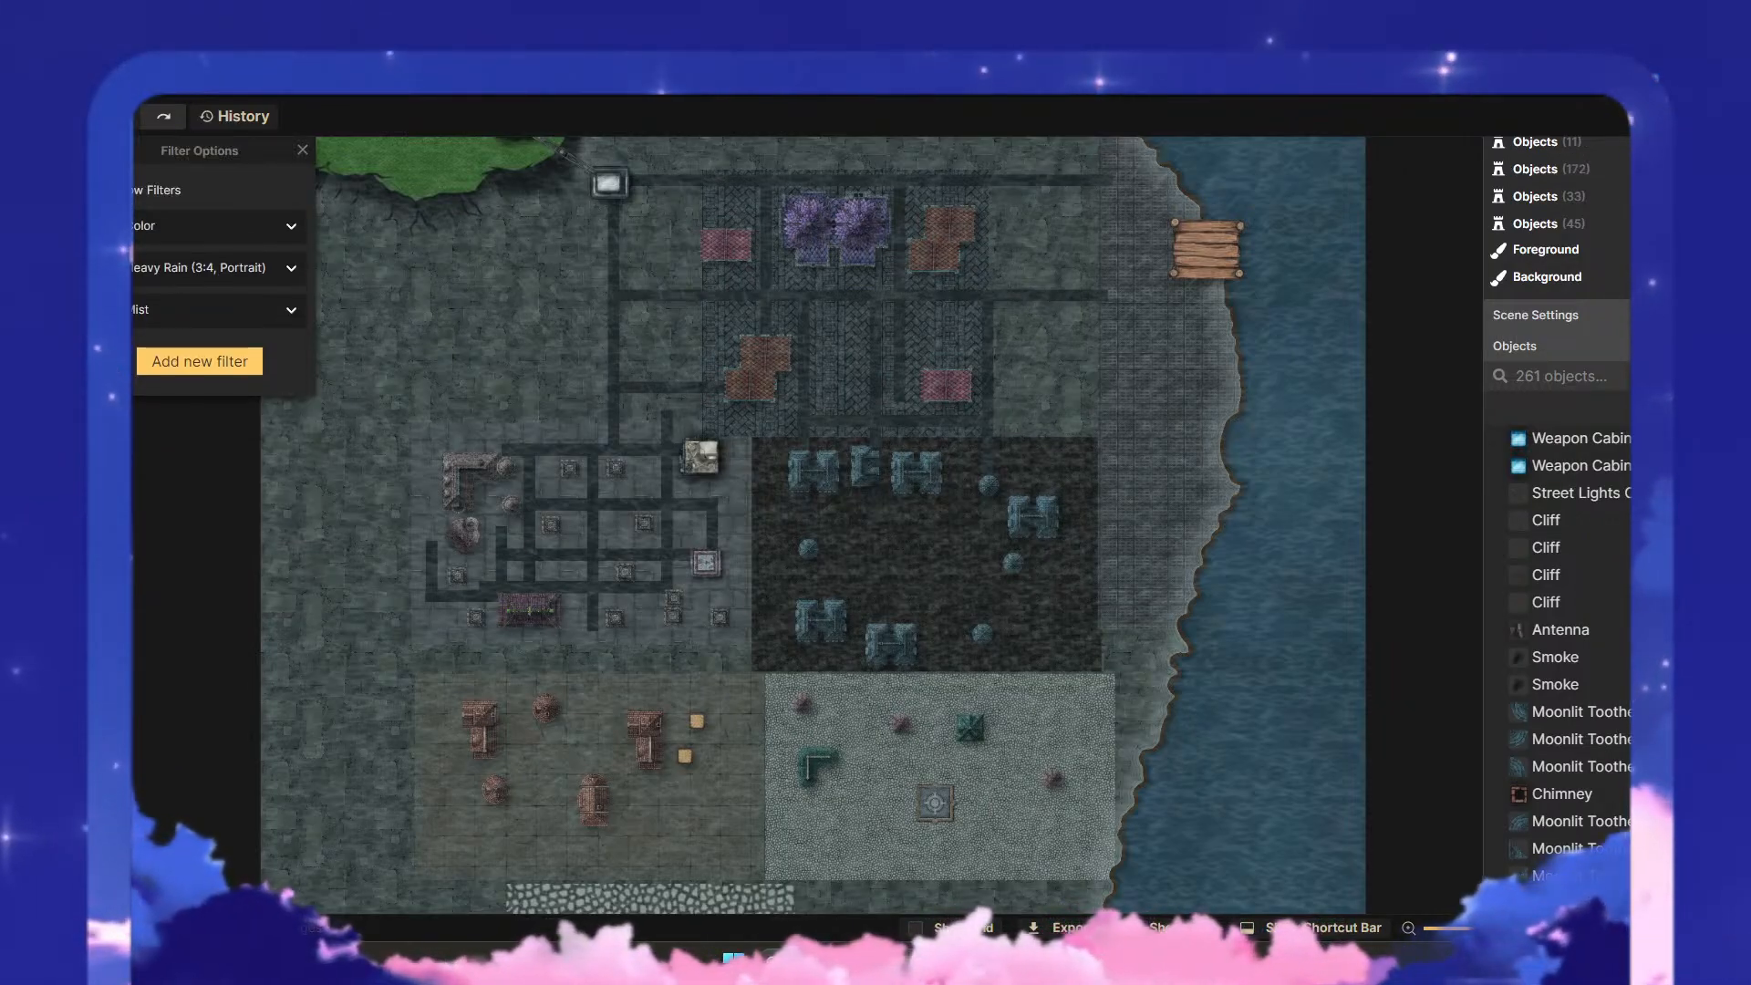
left_click(291, 268)
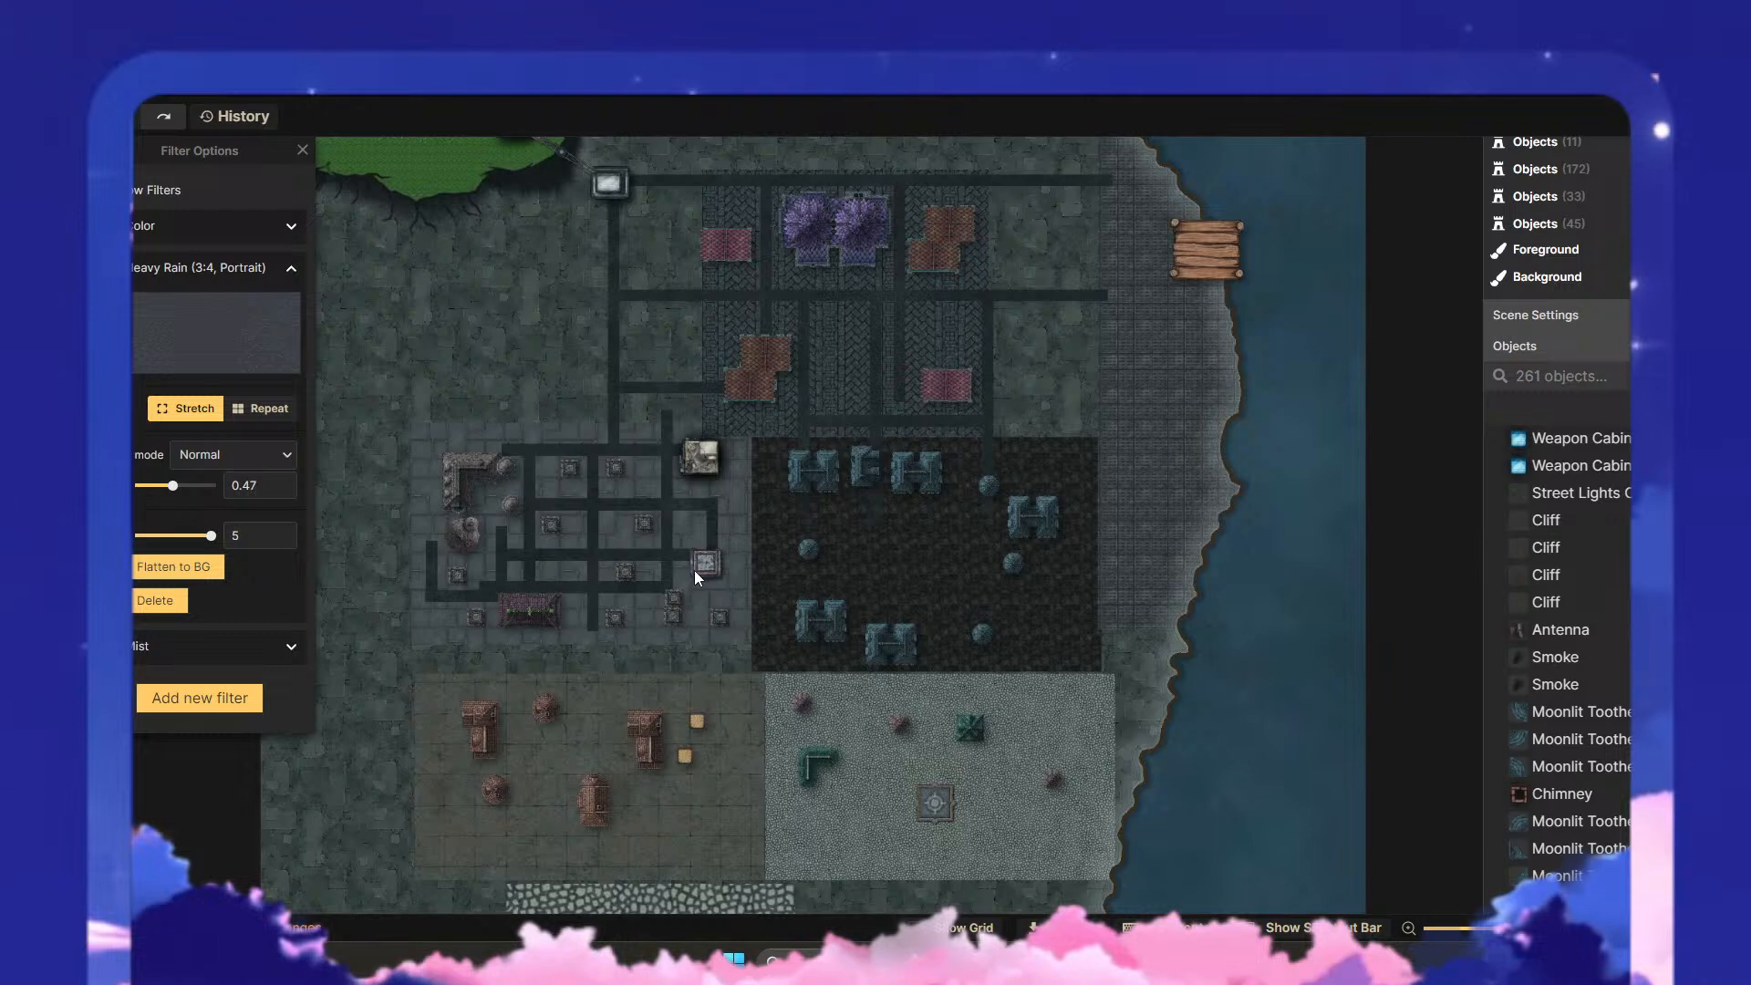
scroll(752, 496, "up", 5)
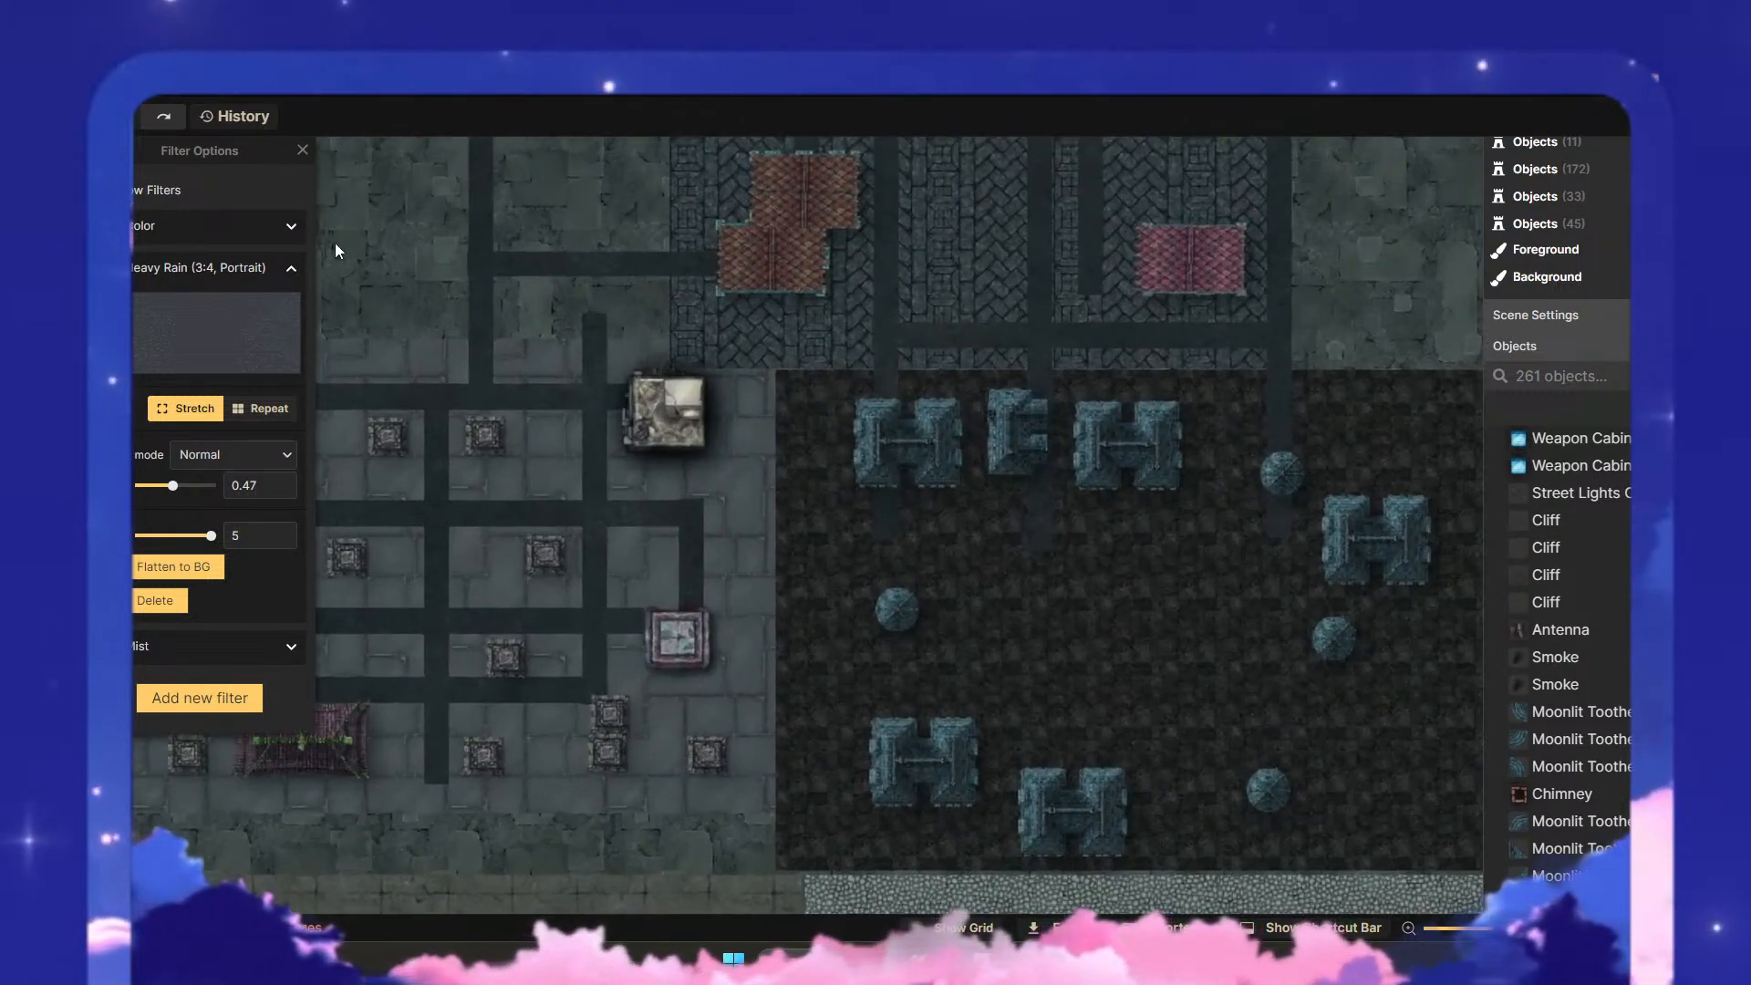
left_click(293, 270)
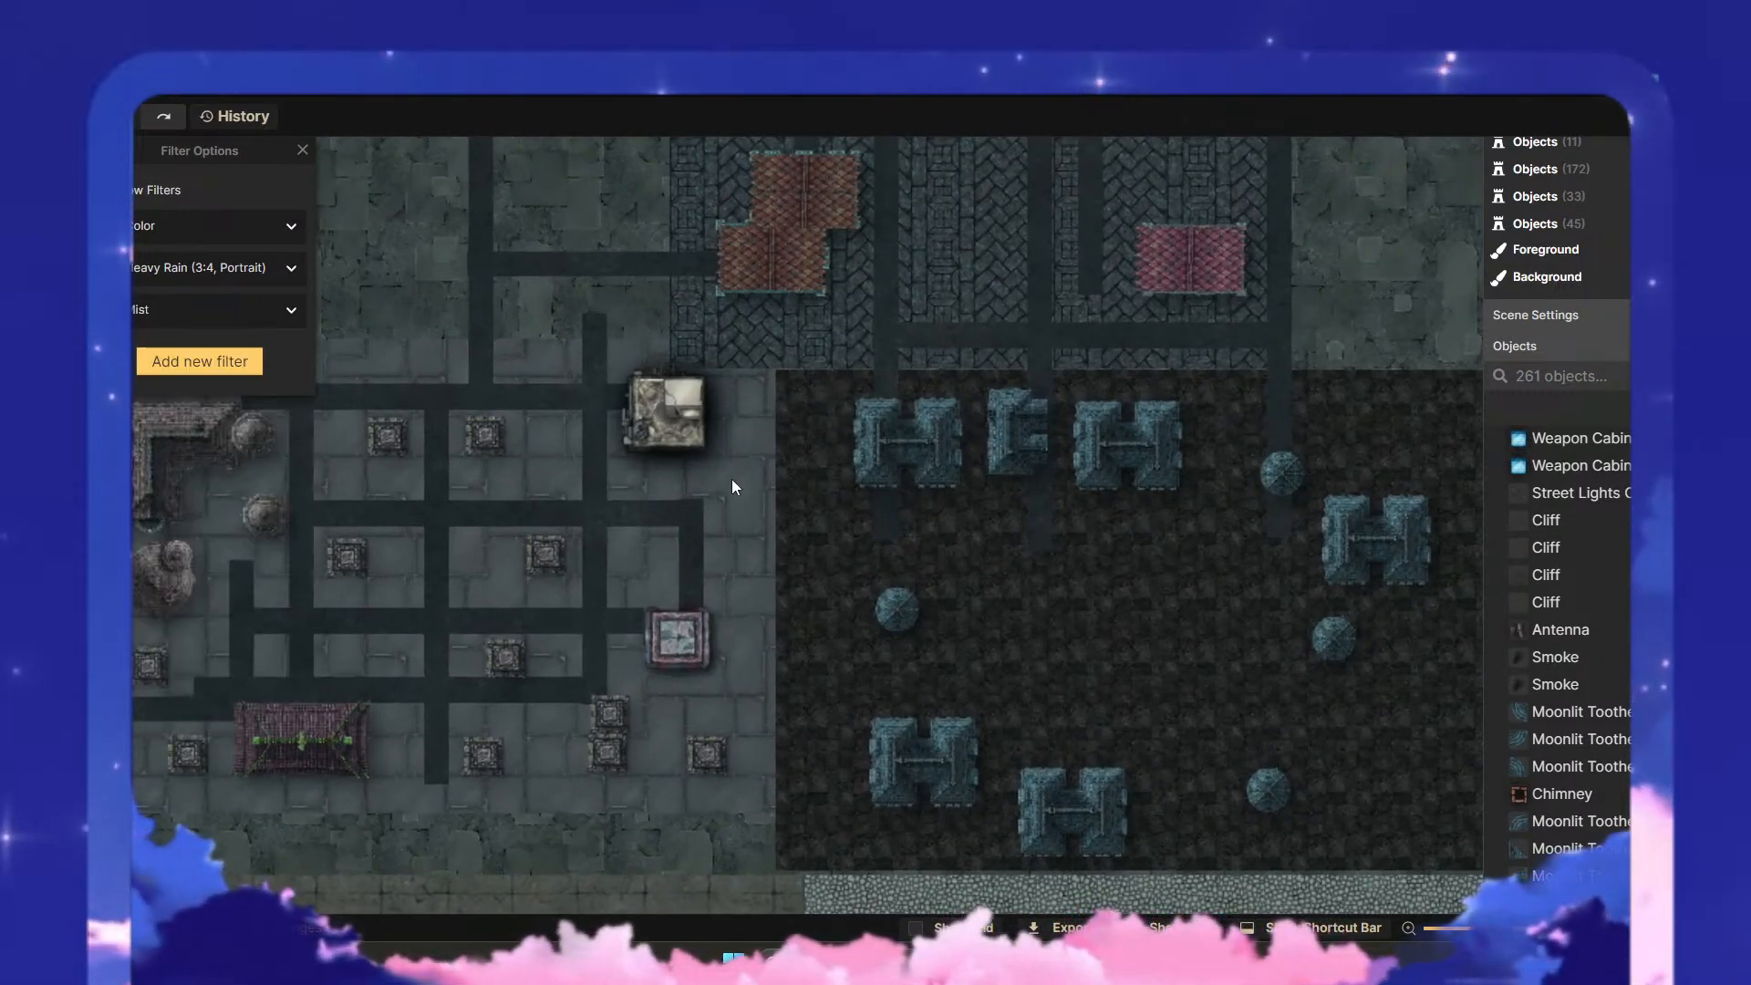
- Set the grouped Puzzle Box, Medical Counter and Antenna stamps' saturation to 36 and their shadow to Layer
left_click(64, 157)
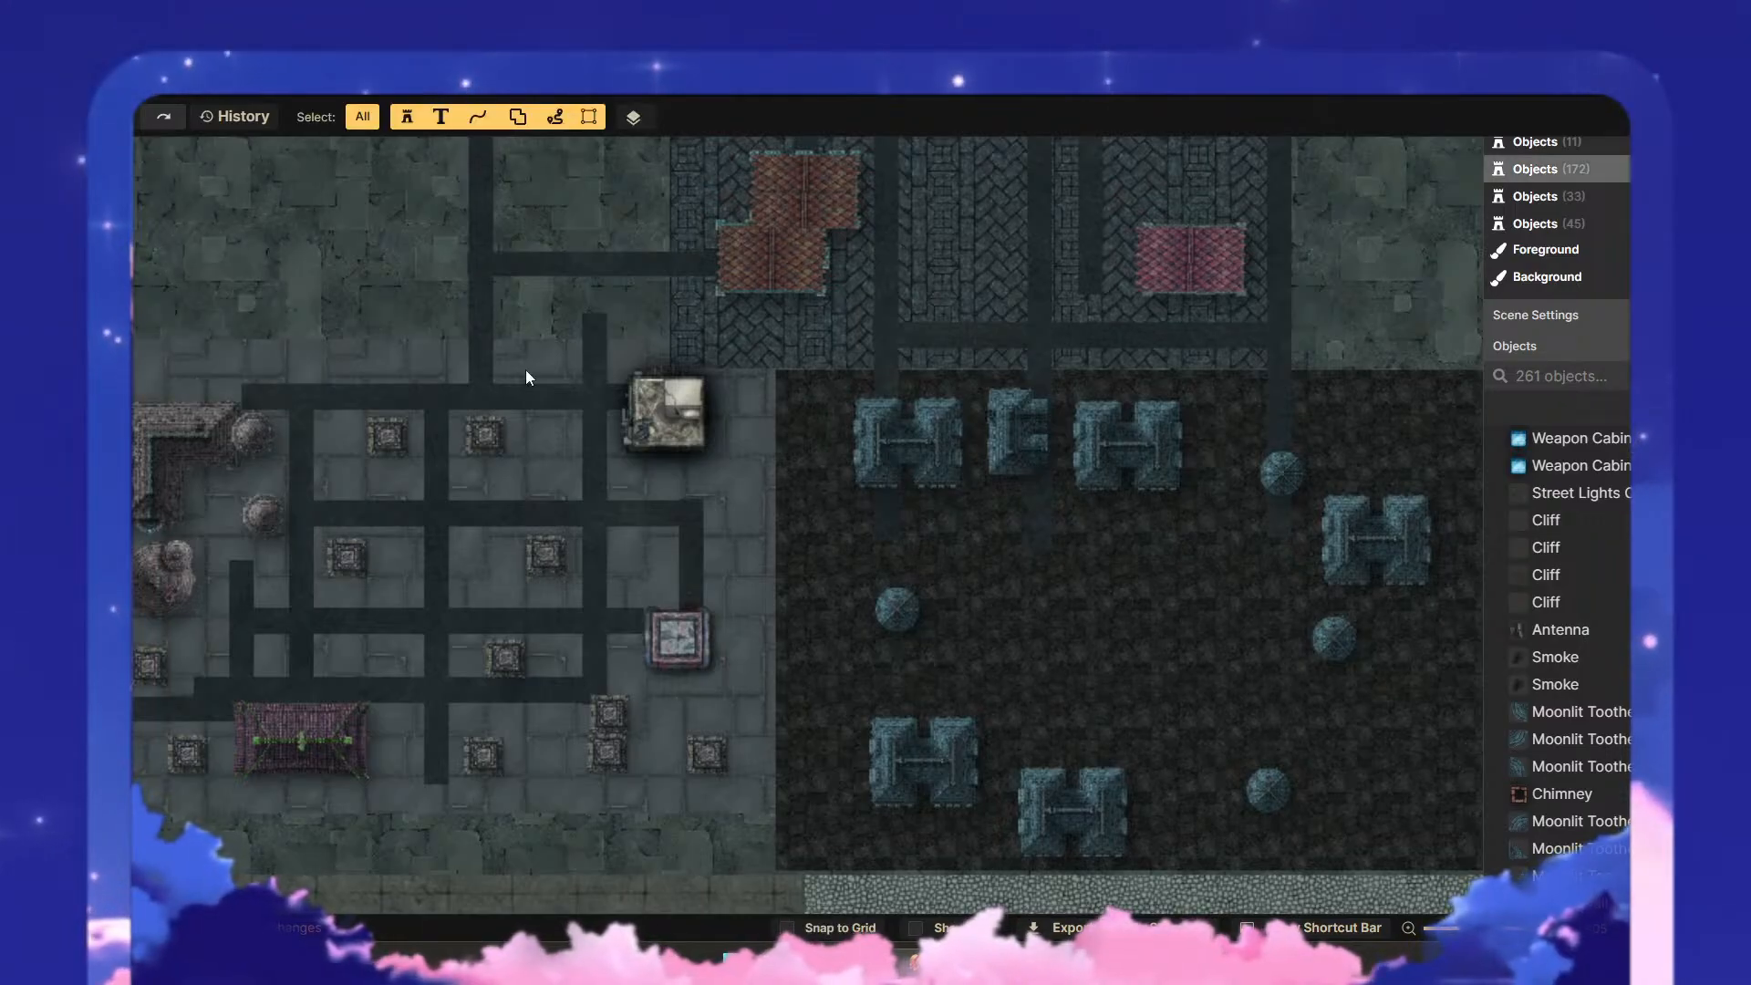
left_click(679, 404)
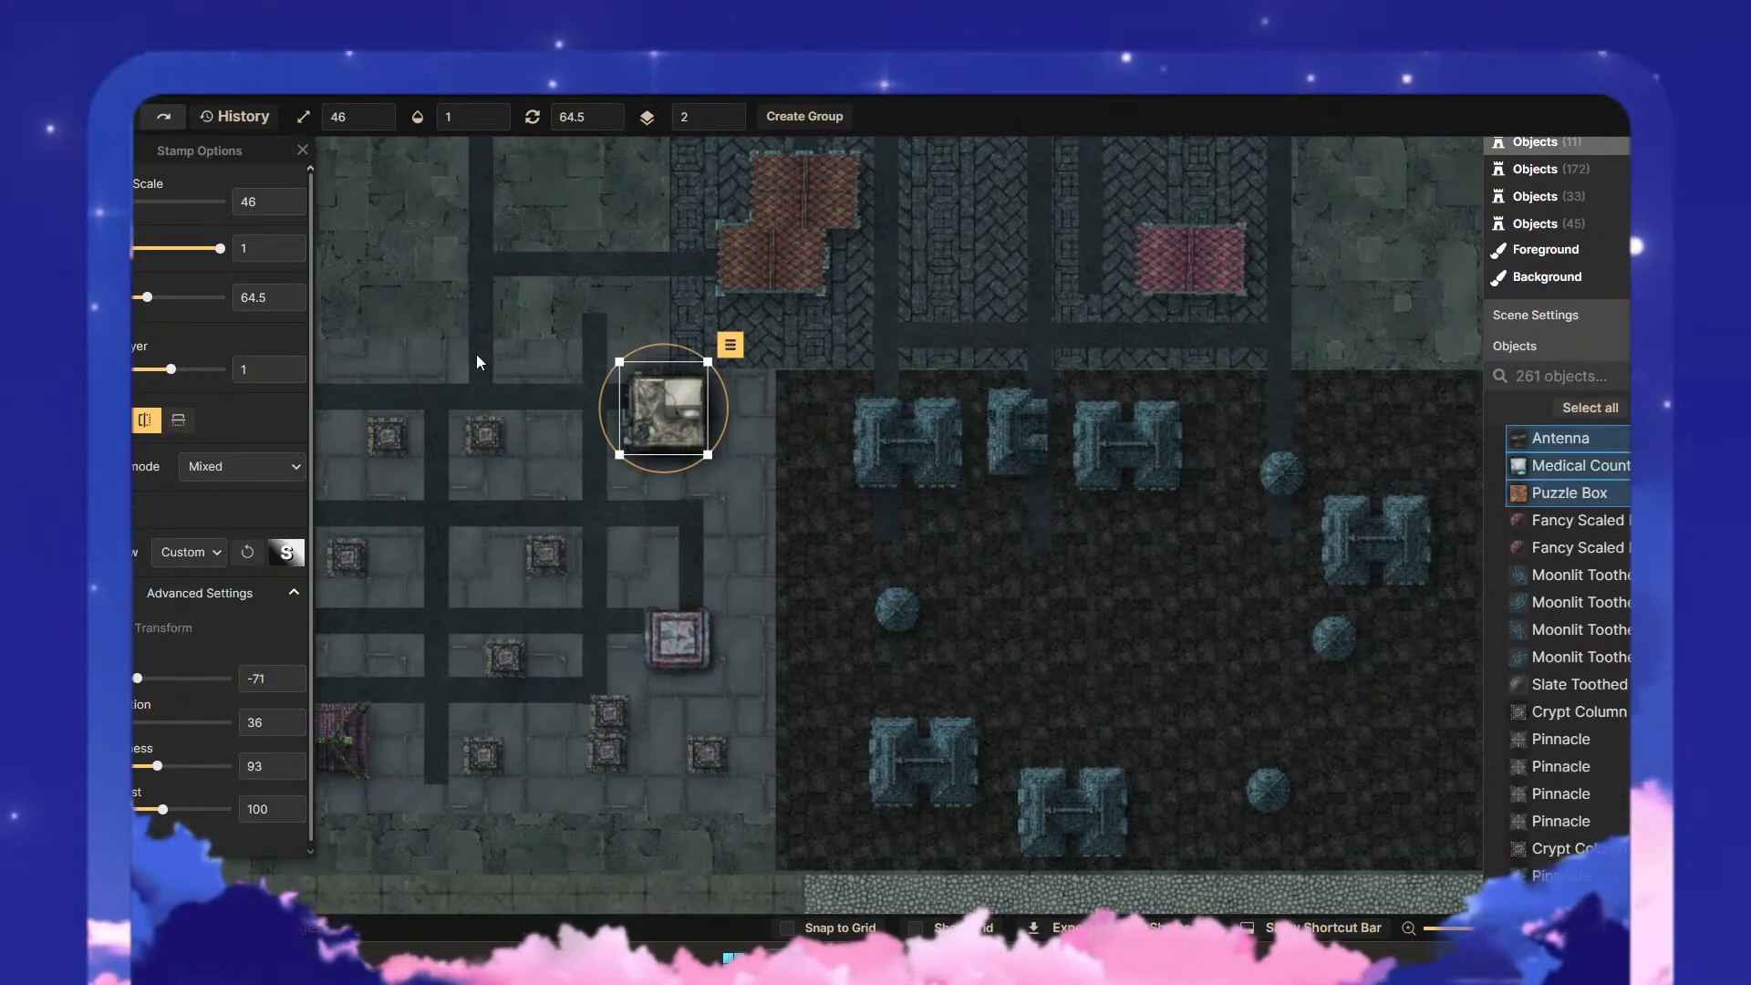
left_click(226, 563)
left_click(211, 735)
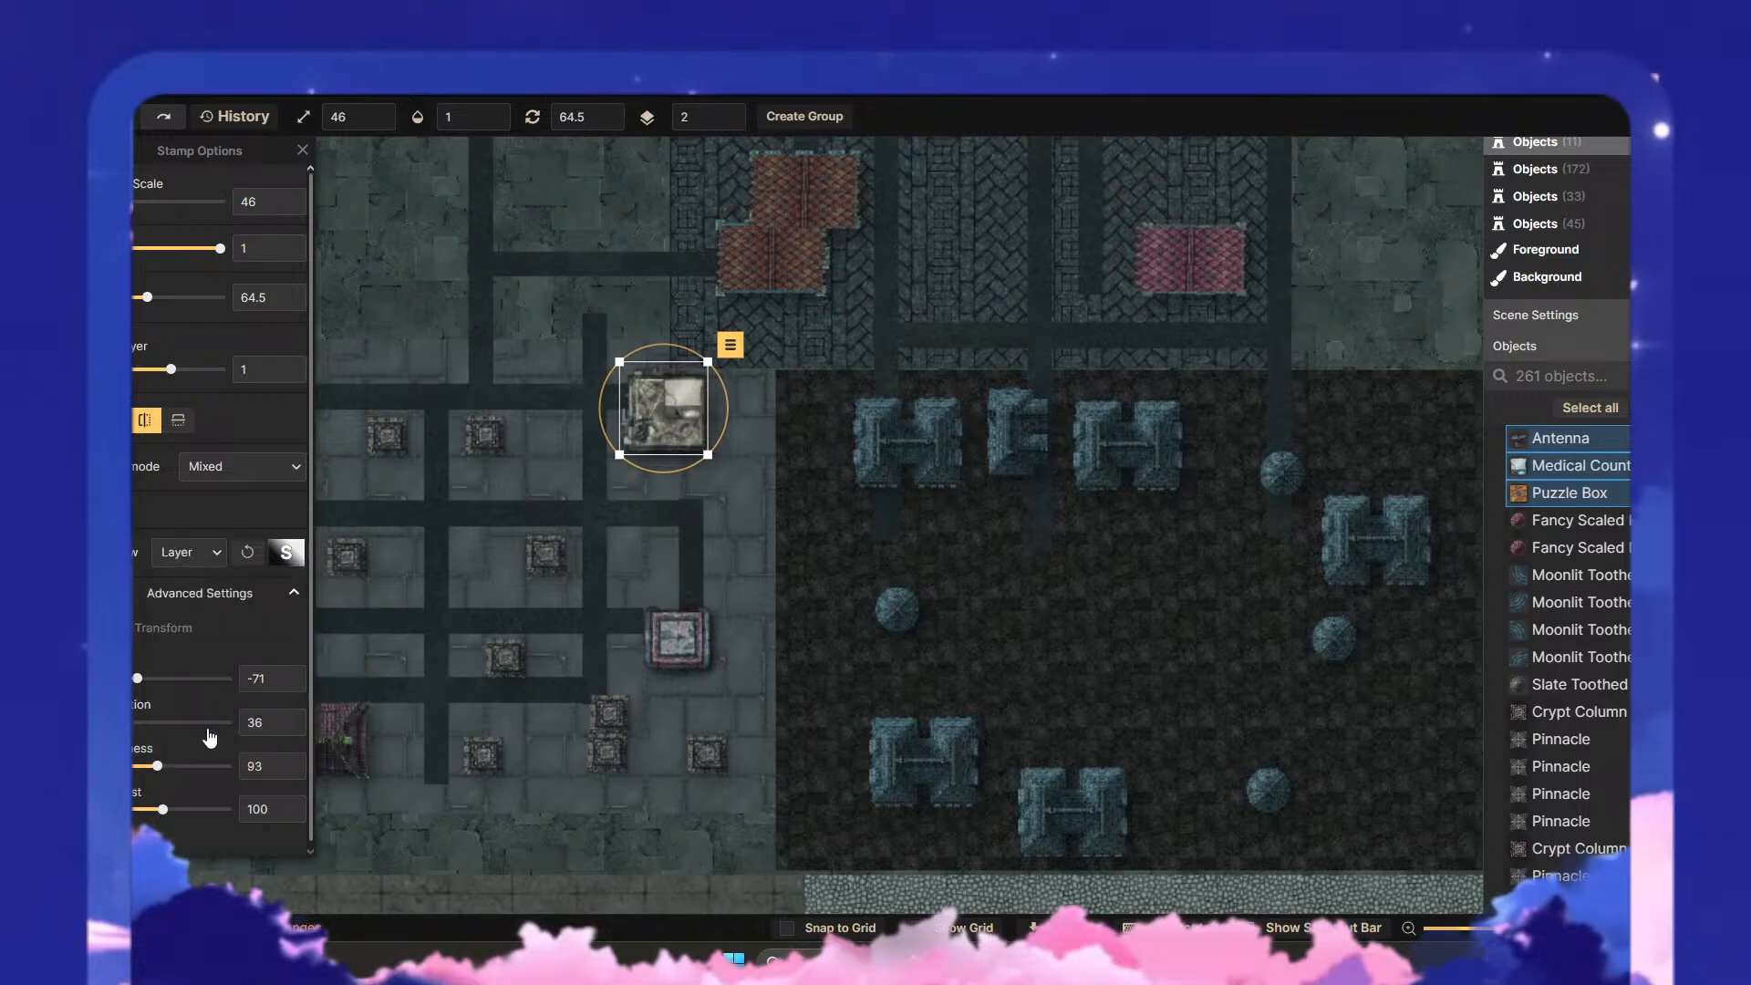
left_click(730, 542)
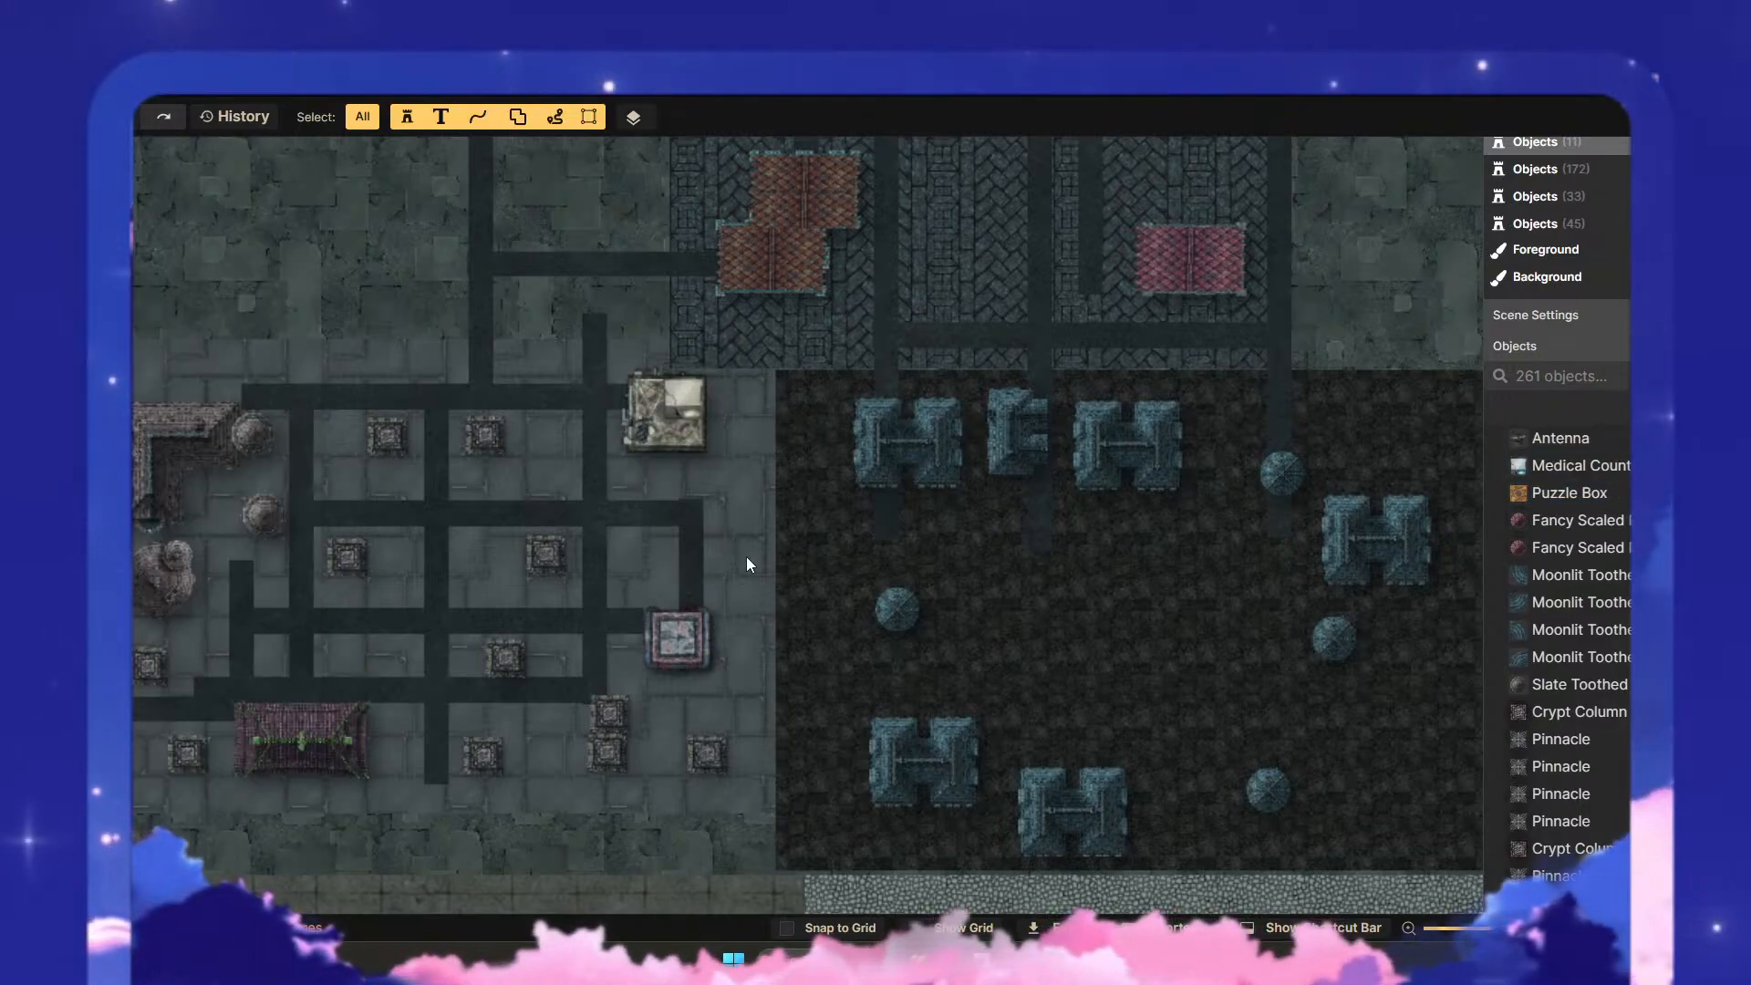
- Review the adjusted western district stamps against the whole city, from the green plateau down to the southern districts
scroll(753, 522, "down", 3)
scroll(753, 523, "down", 3)
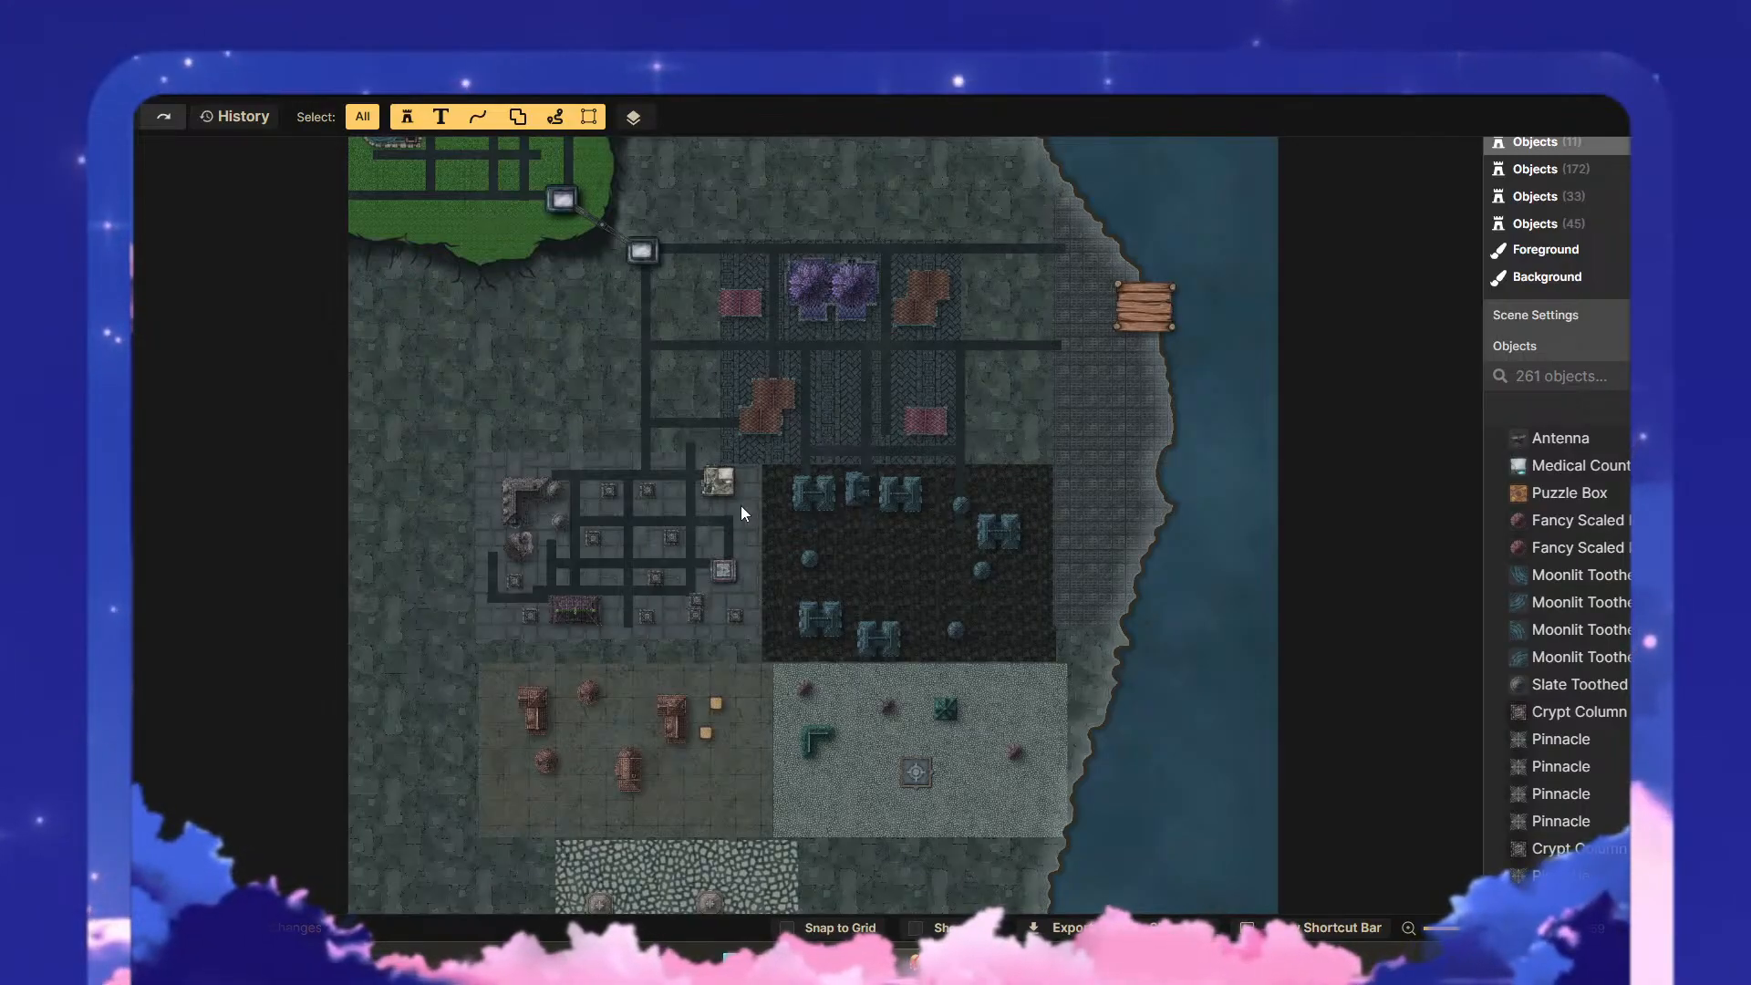
scroll(784, 453, "up", 1)
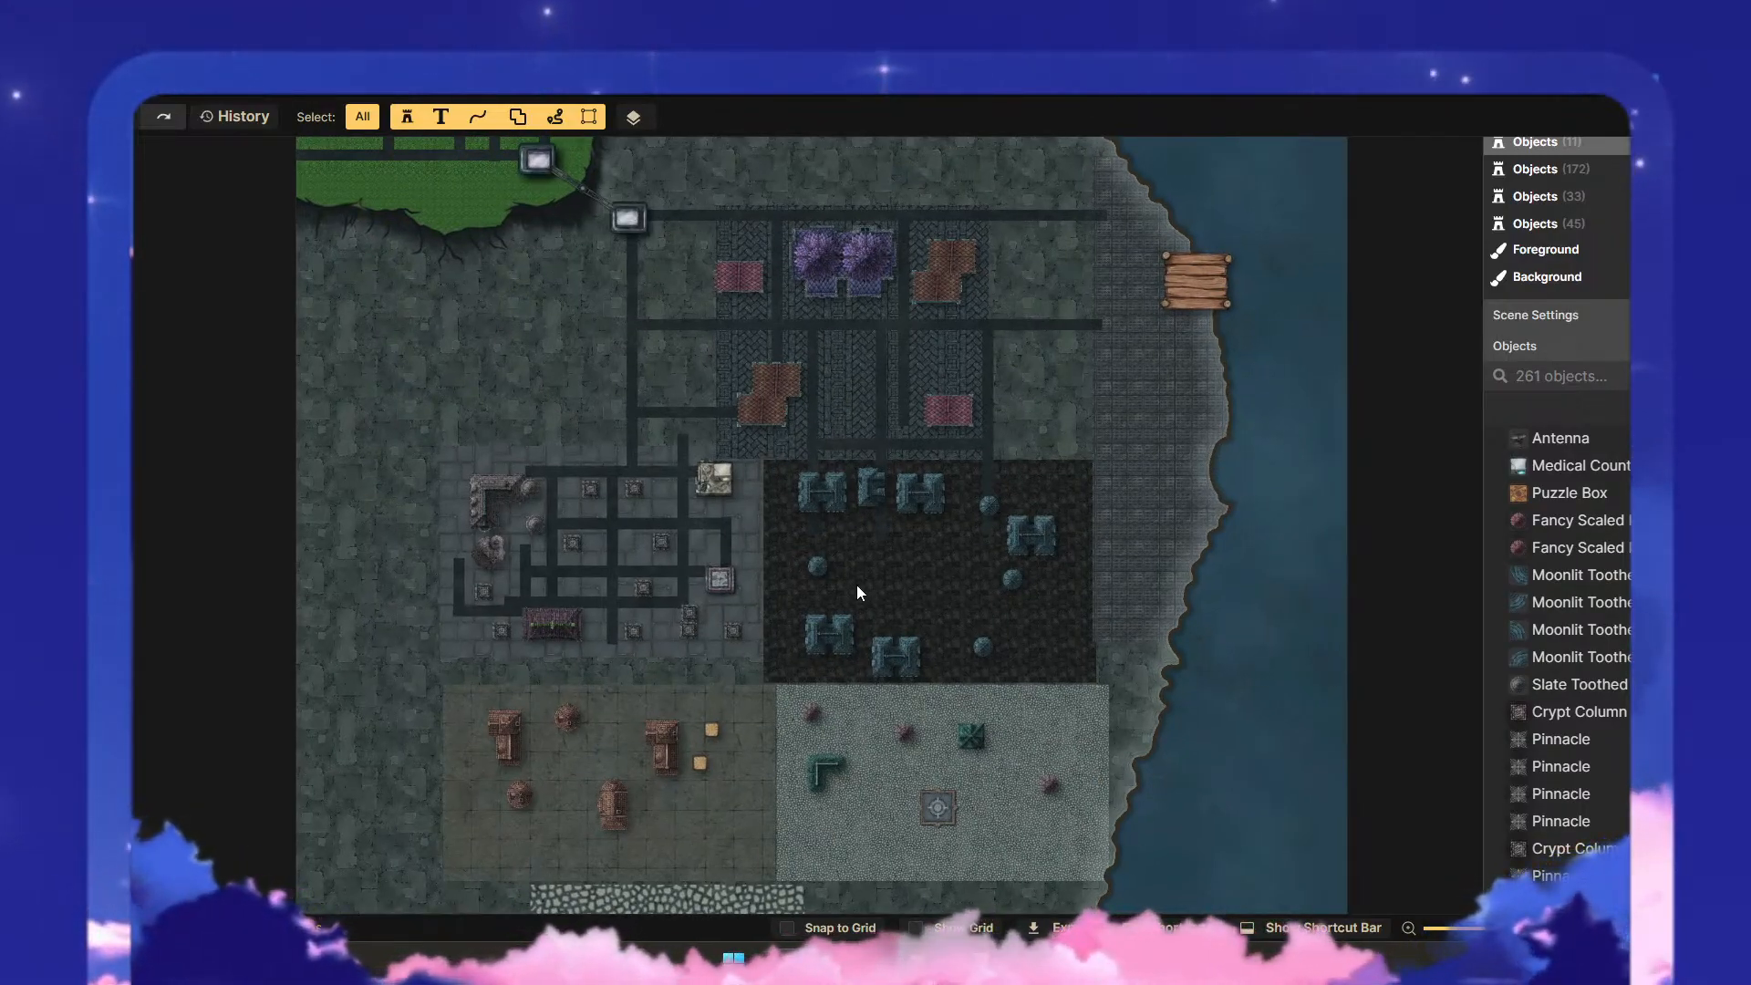
scroll(981, 588, "up", 1)
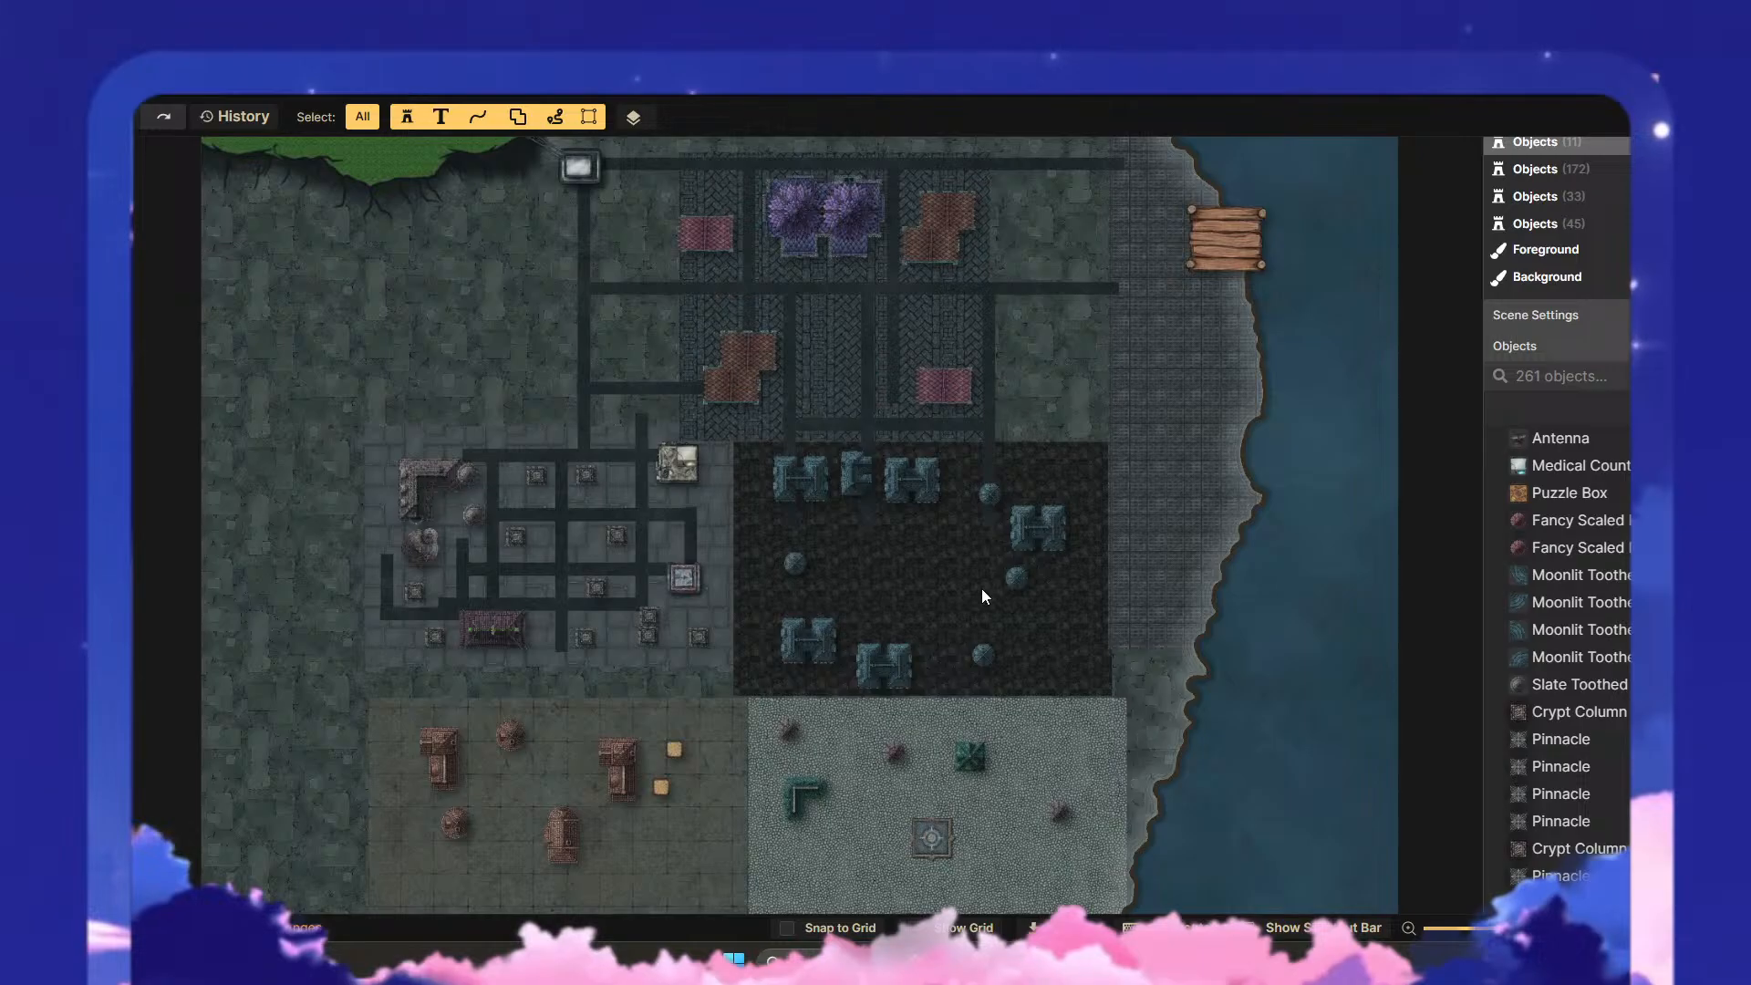
left_click_drag(940, 541, 888, 452)
scroll(888, 452, "down", 5)
scroll(693, 766, "down", 1)
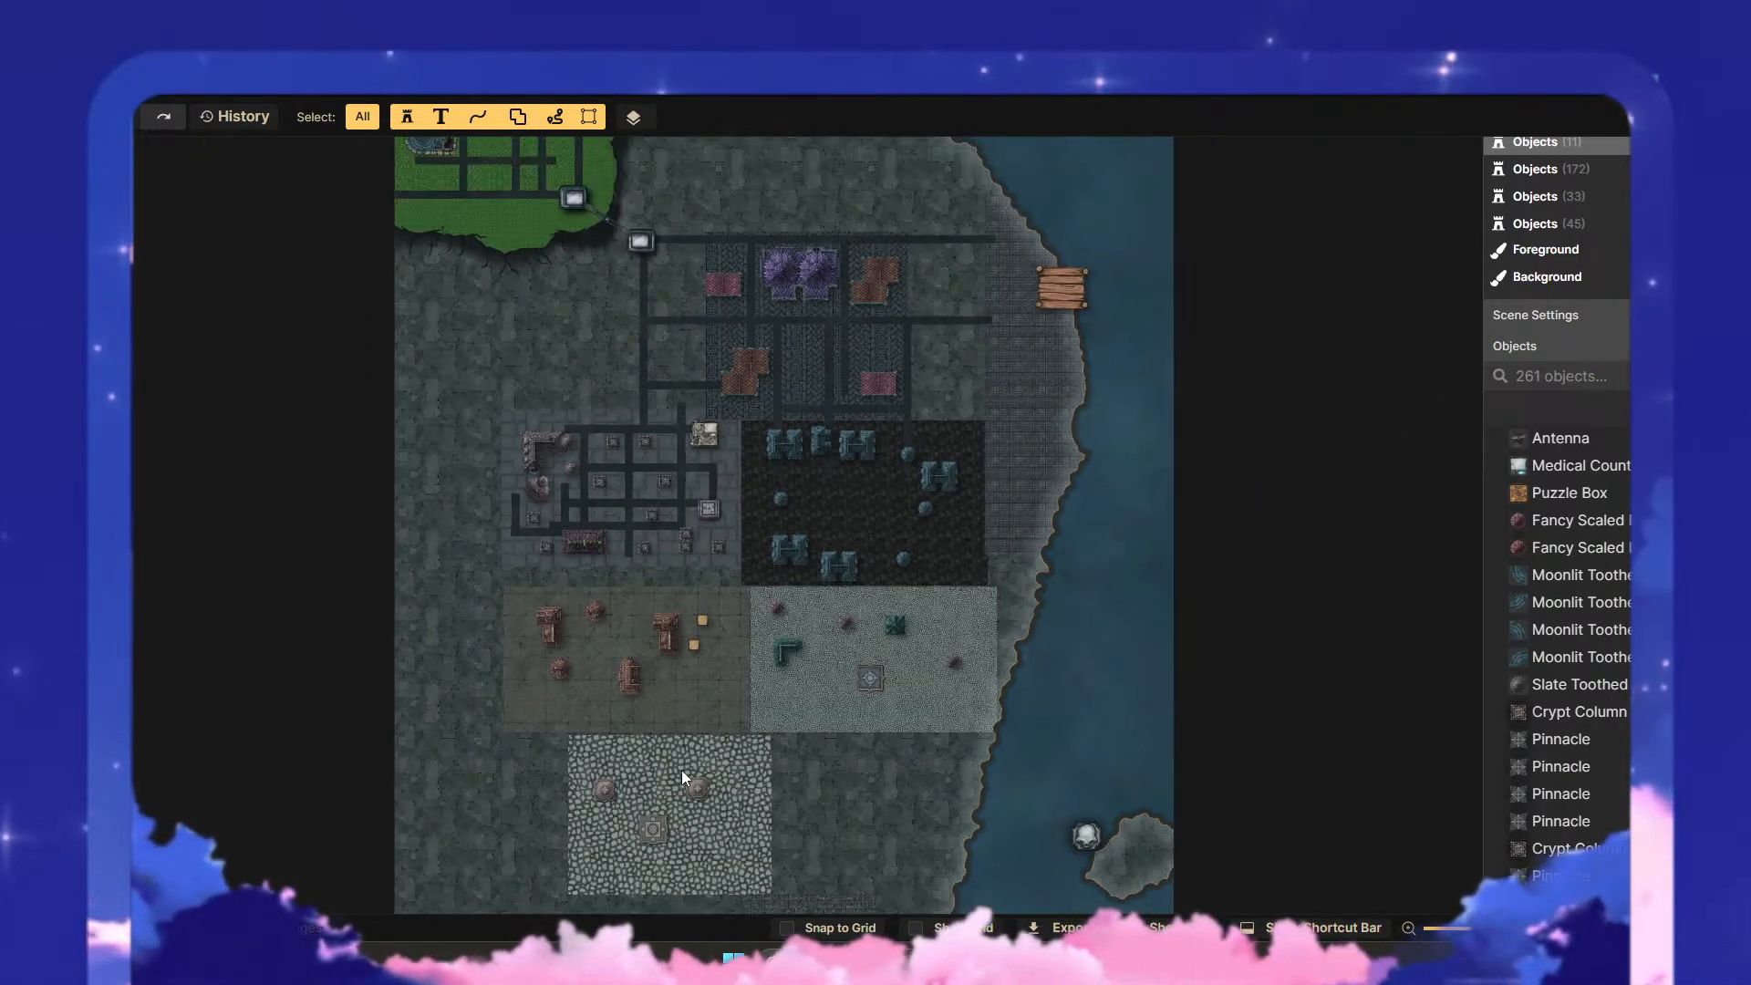
left_click_drag(795, 760, 714, 802)
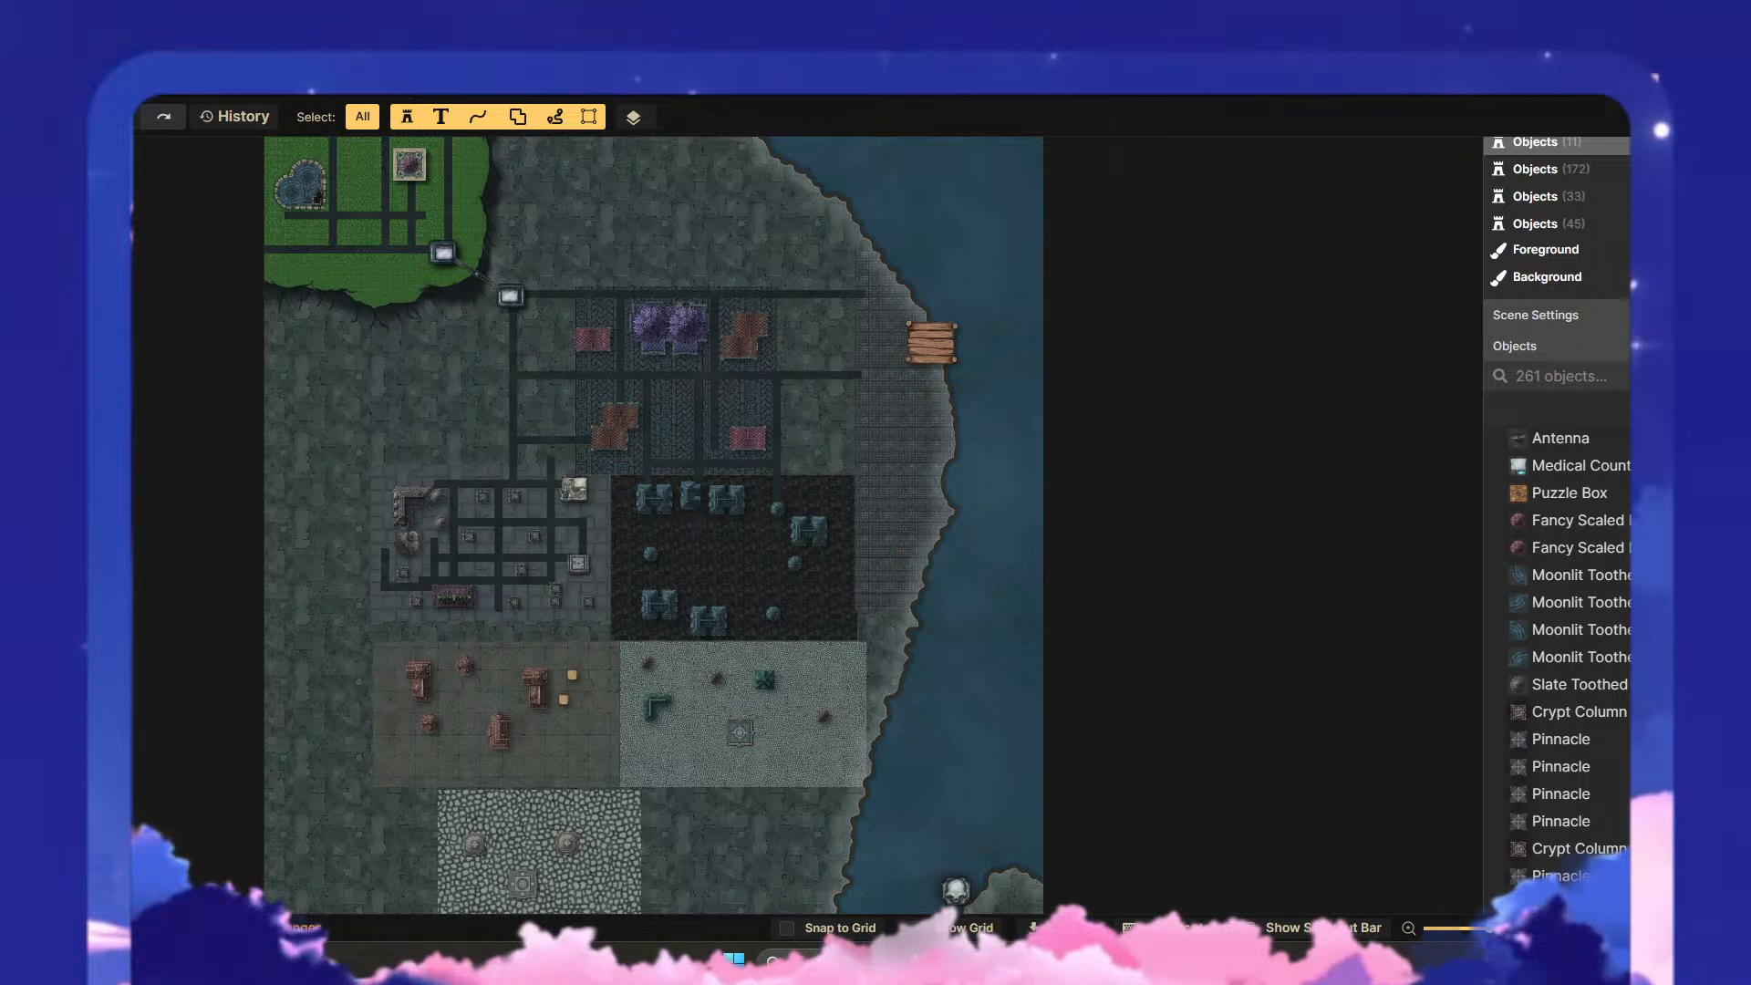
- Save the map
left_click(46, 117)
left_click(155, 181)
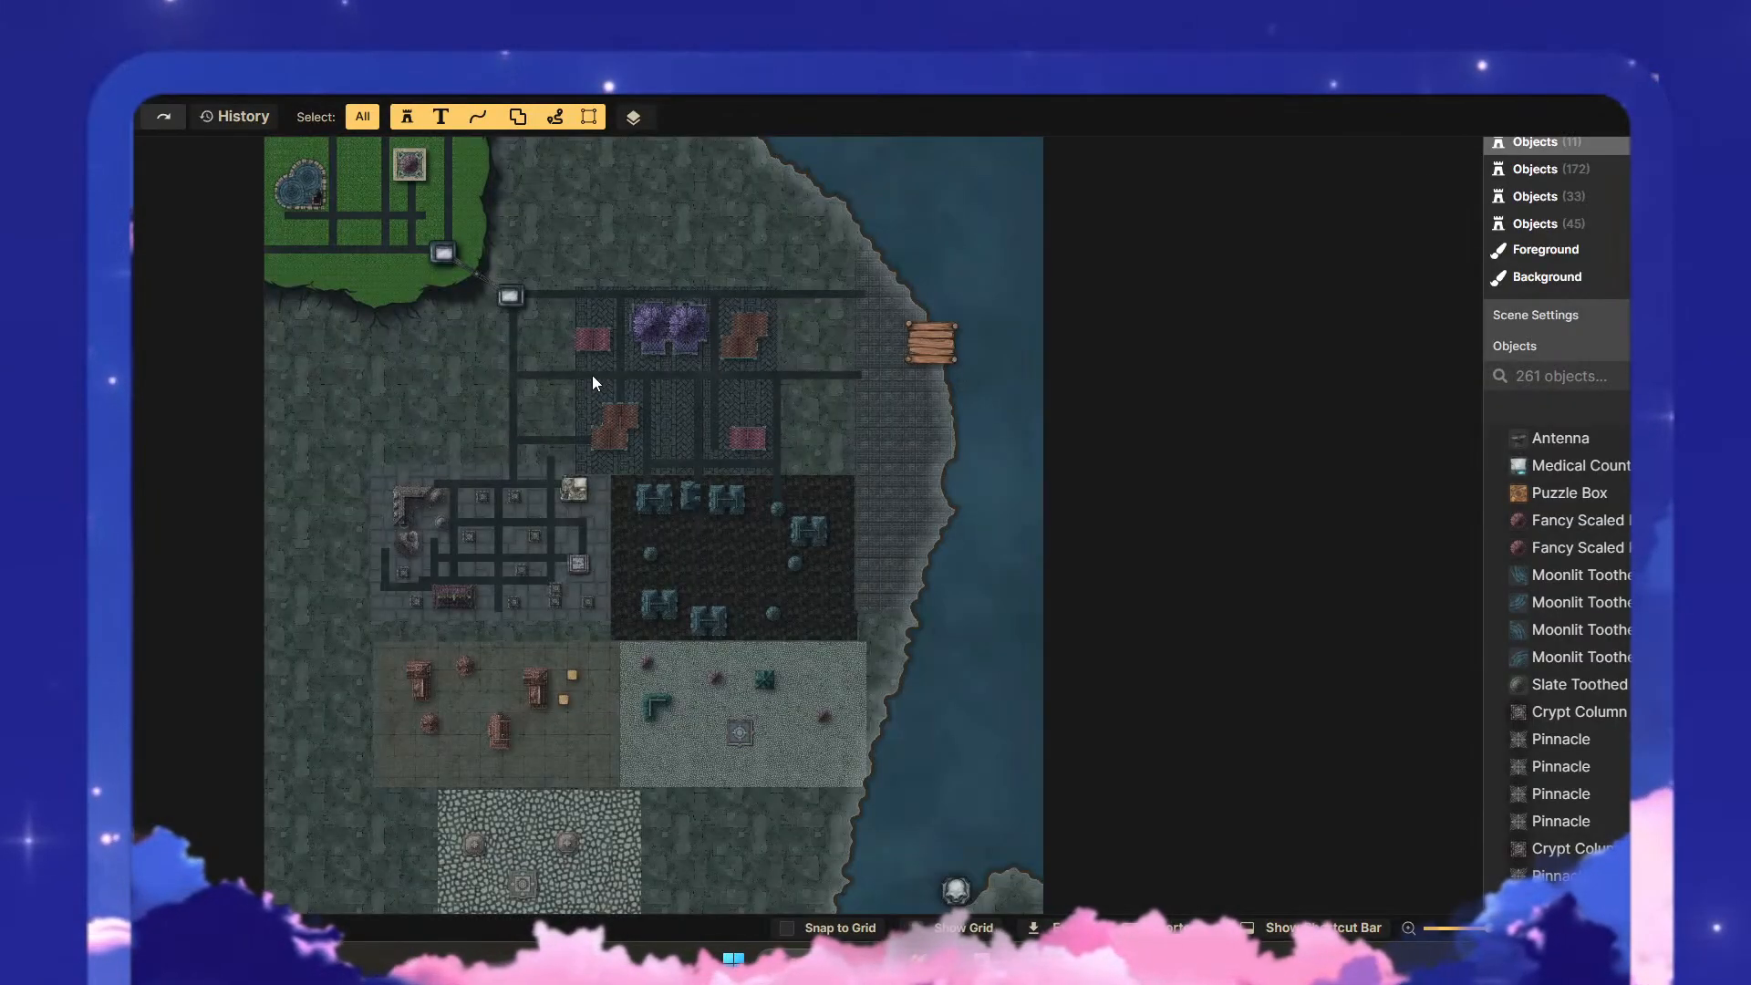
- Examine the saved city map, first the central districts up close and the full map from plateau to southern edge
scroll(826, 474, "up", 3)
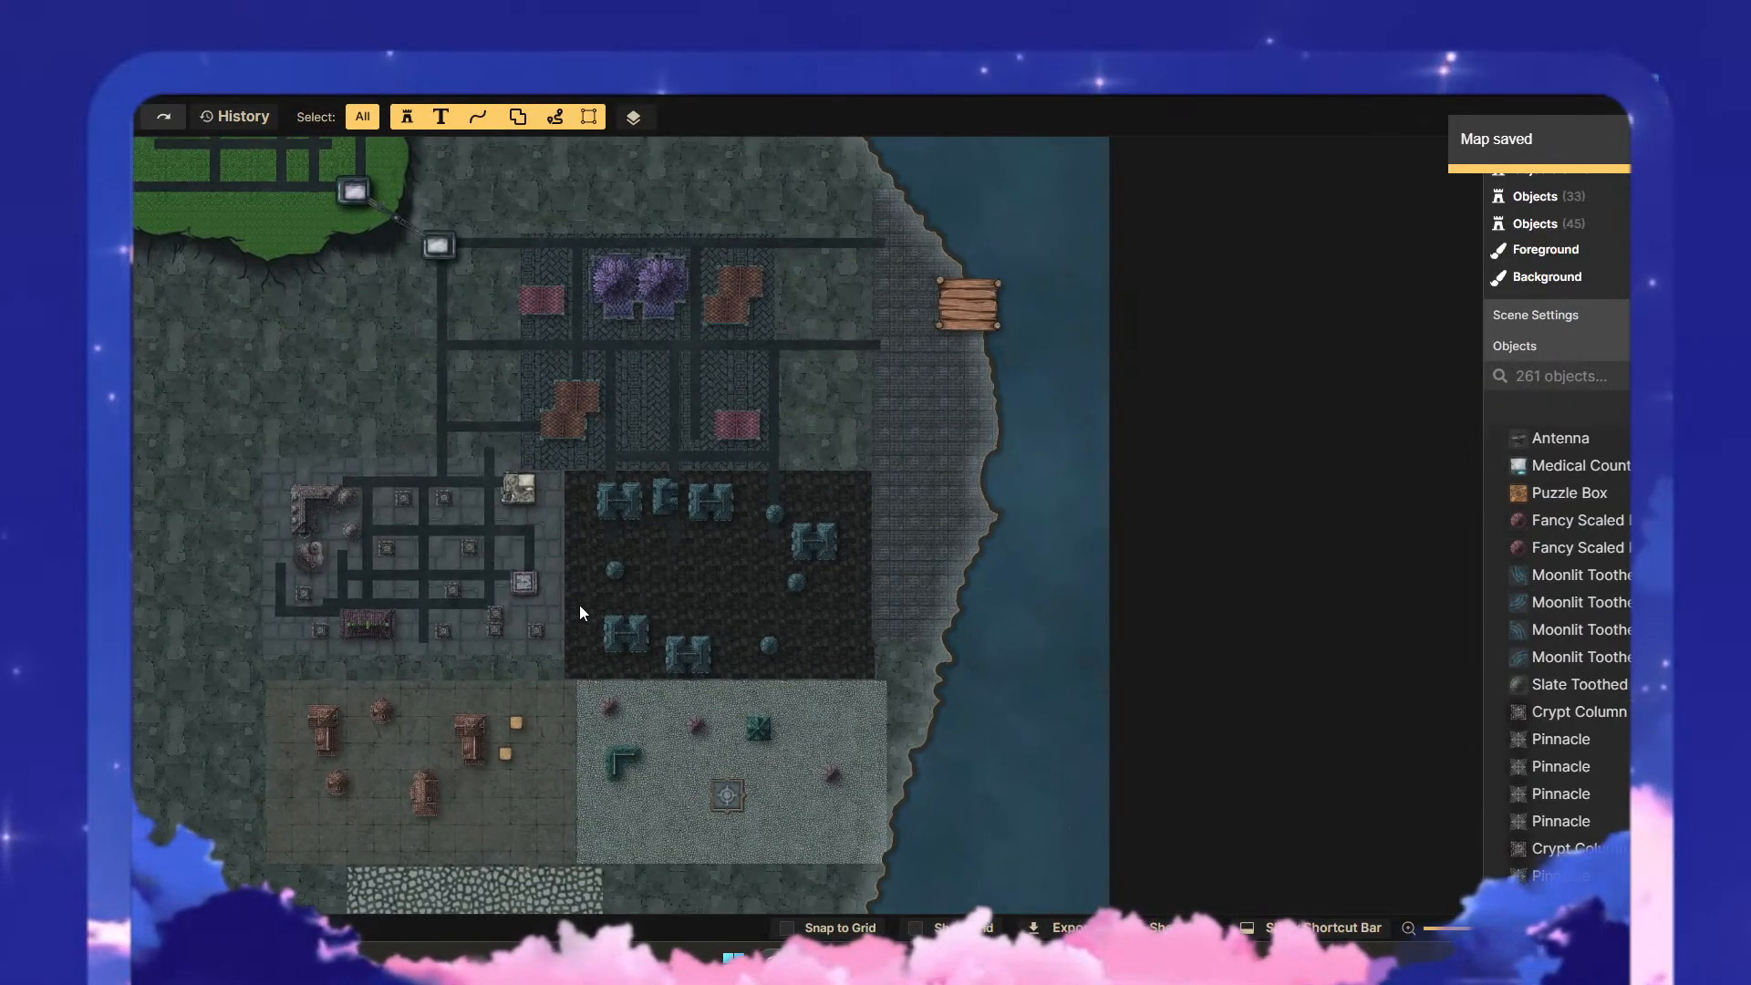
scroll(580, 613, "up", 4)
left_click_drag(586, 626, 779, 540)
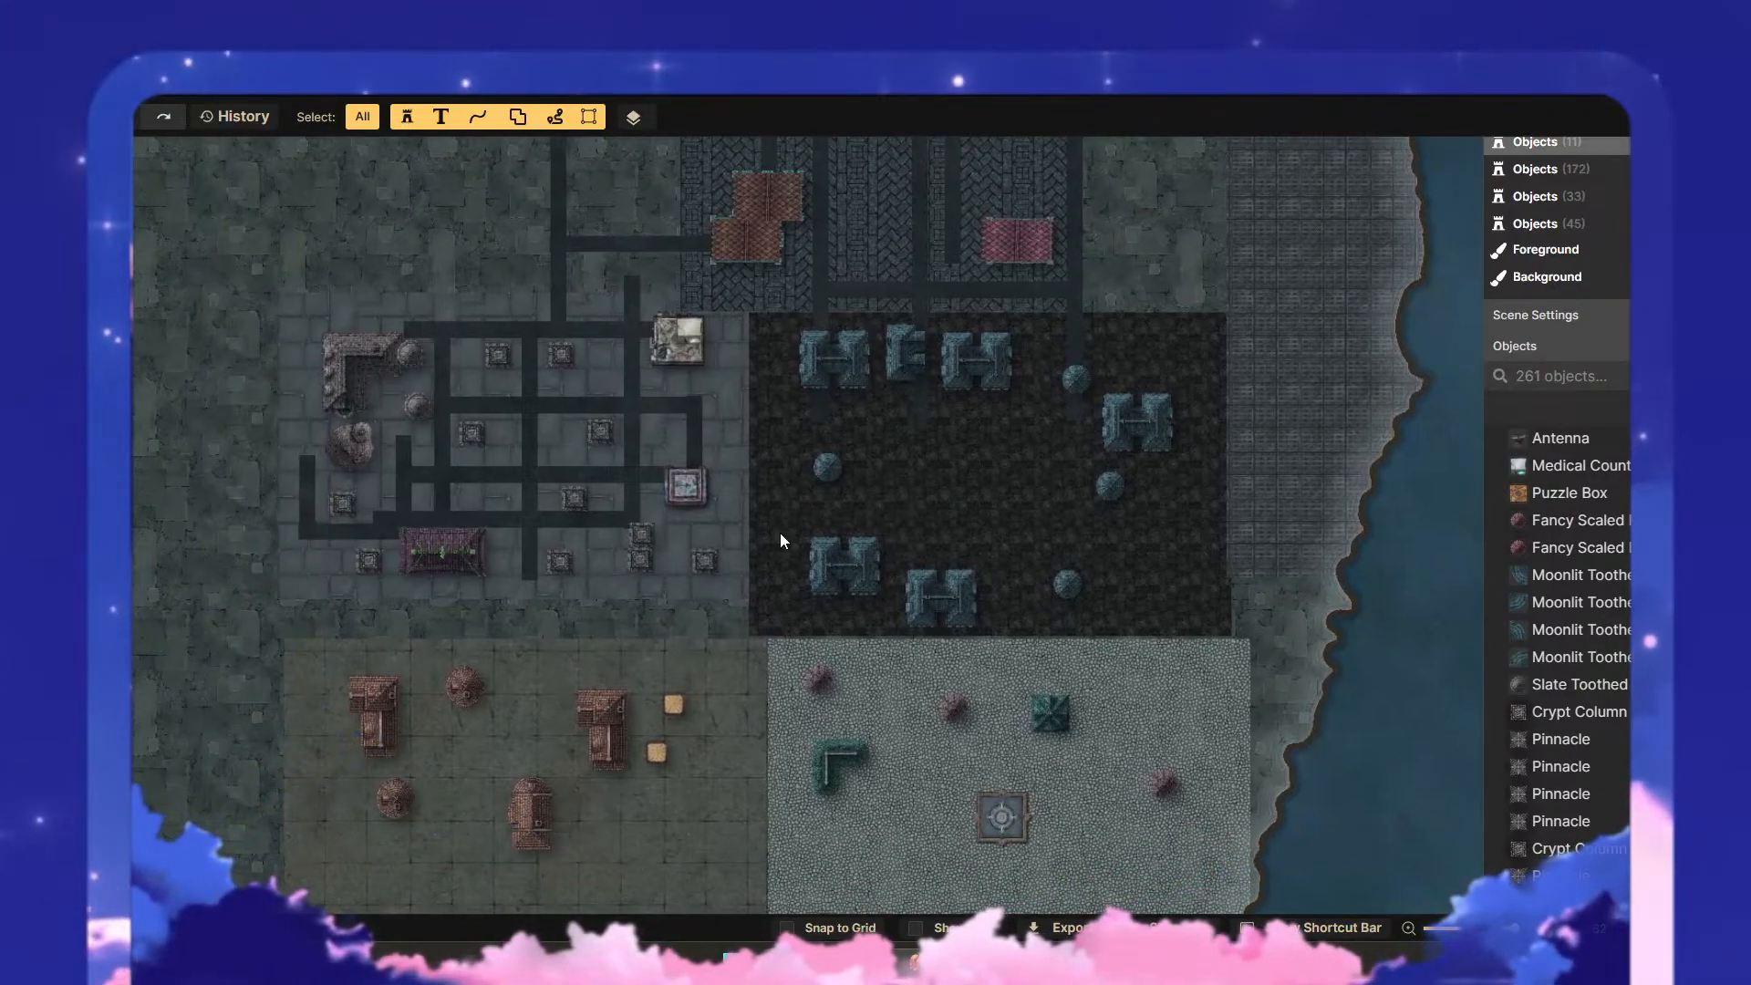
scroll(780, 541, "down", 3)
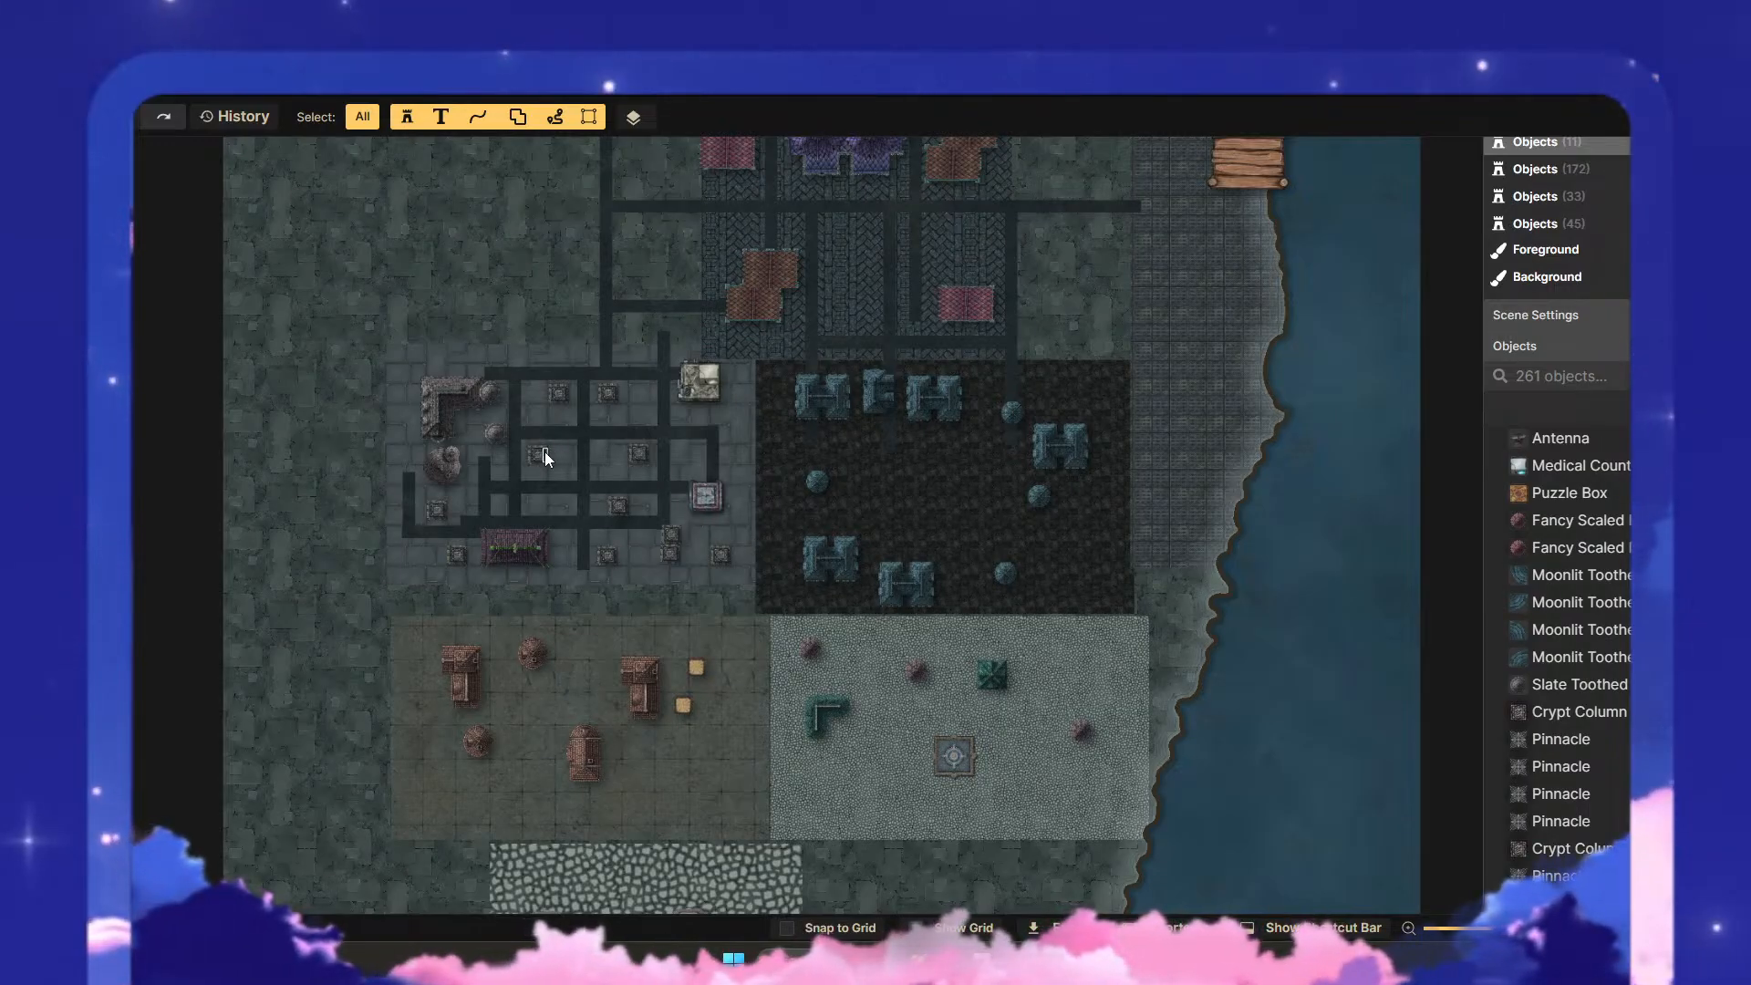
scroll(766, 543, "down", 6)
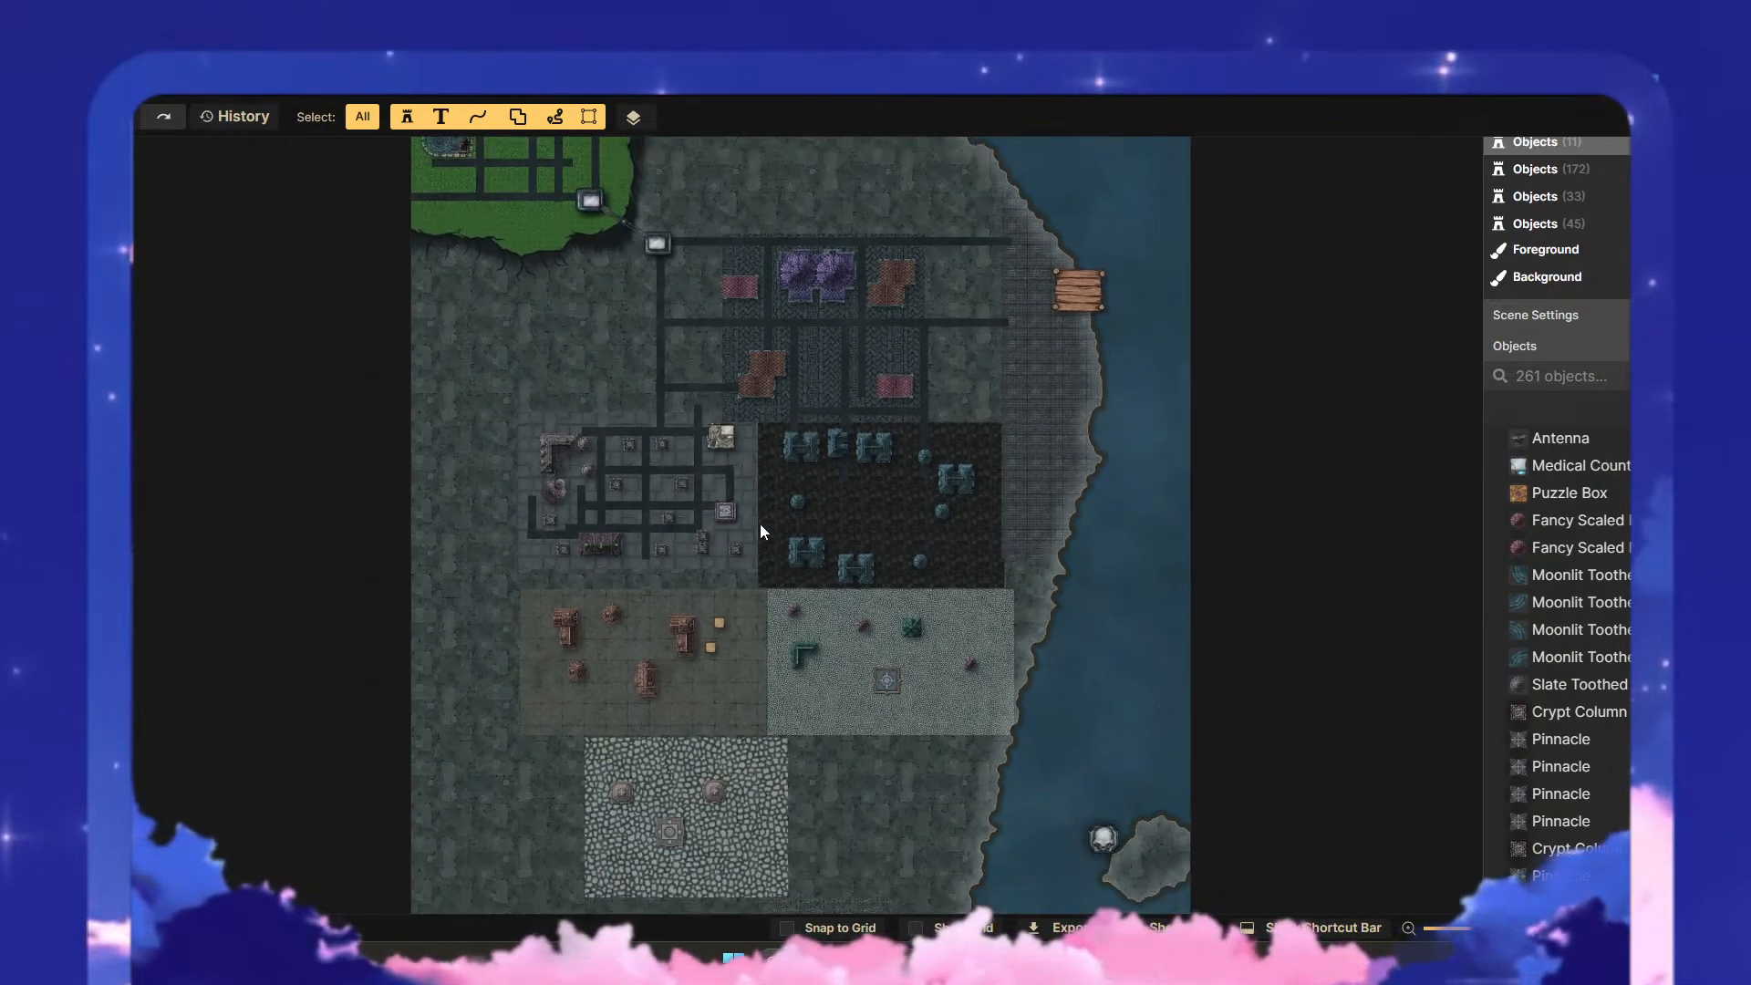
scroll(770, 514, "down", 2)
left_click_drag(759, 634, 796, 489)
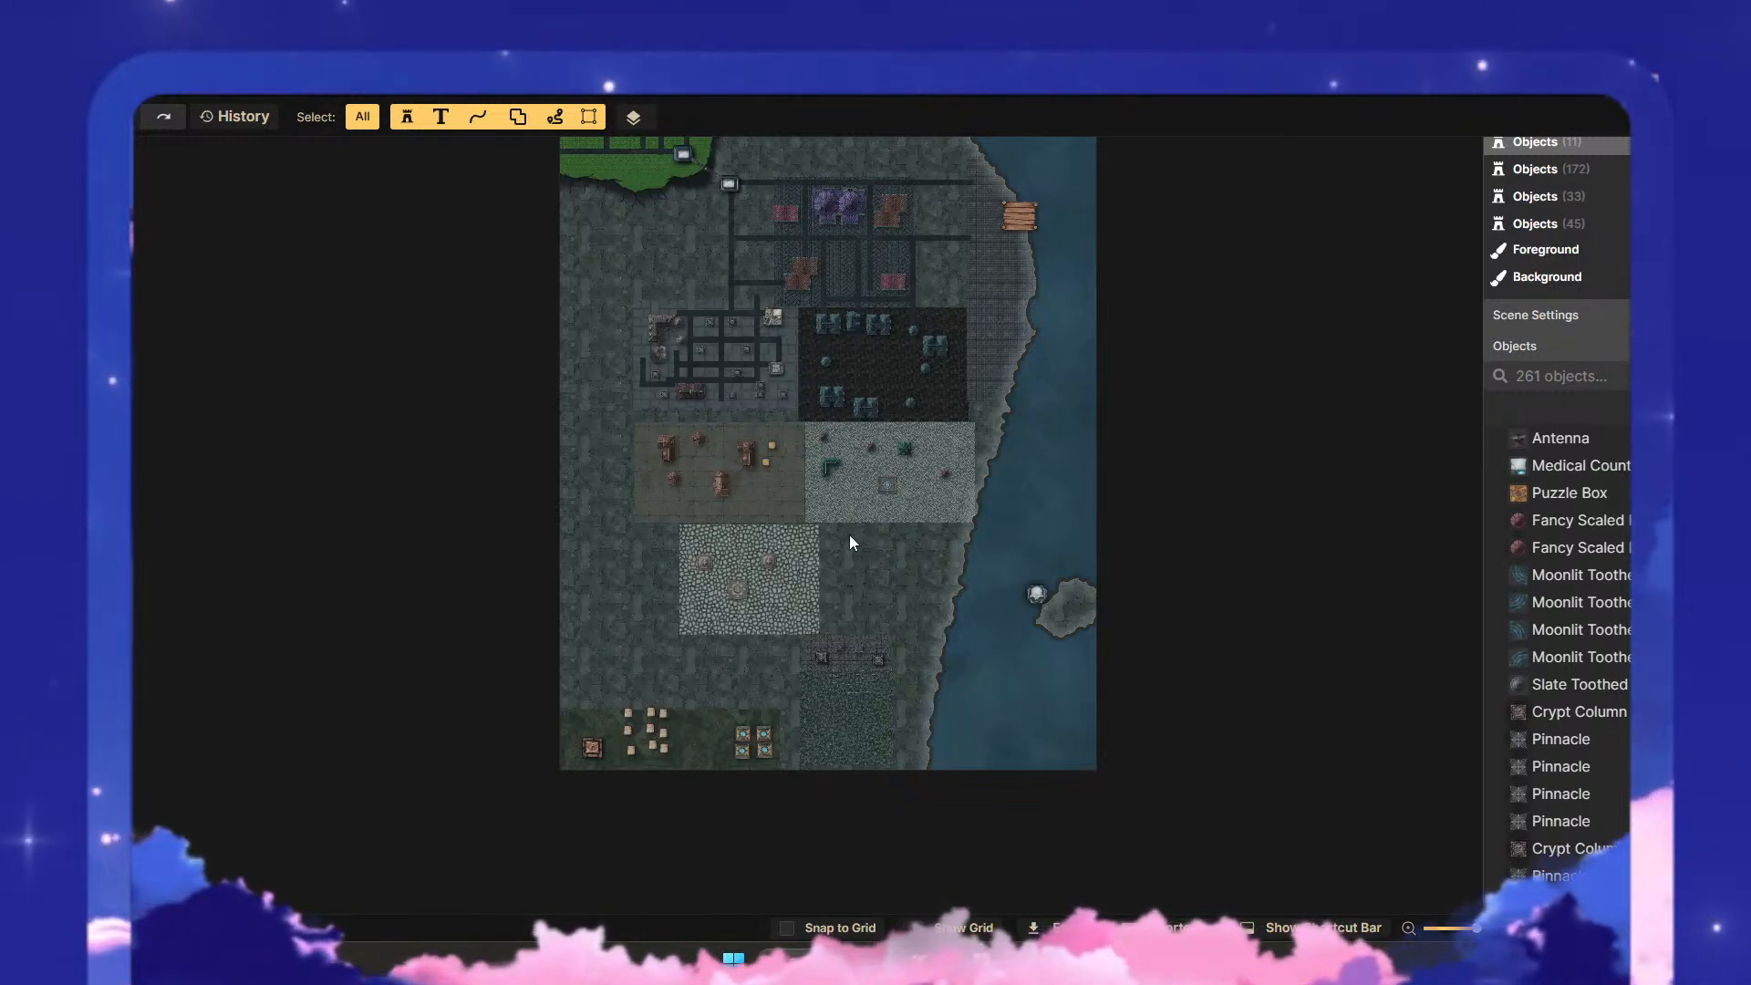
scroll(854, 524, "up", 1)
left_click_drag(814, 424, 803, 547)
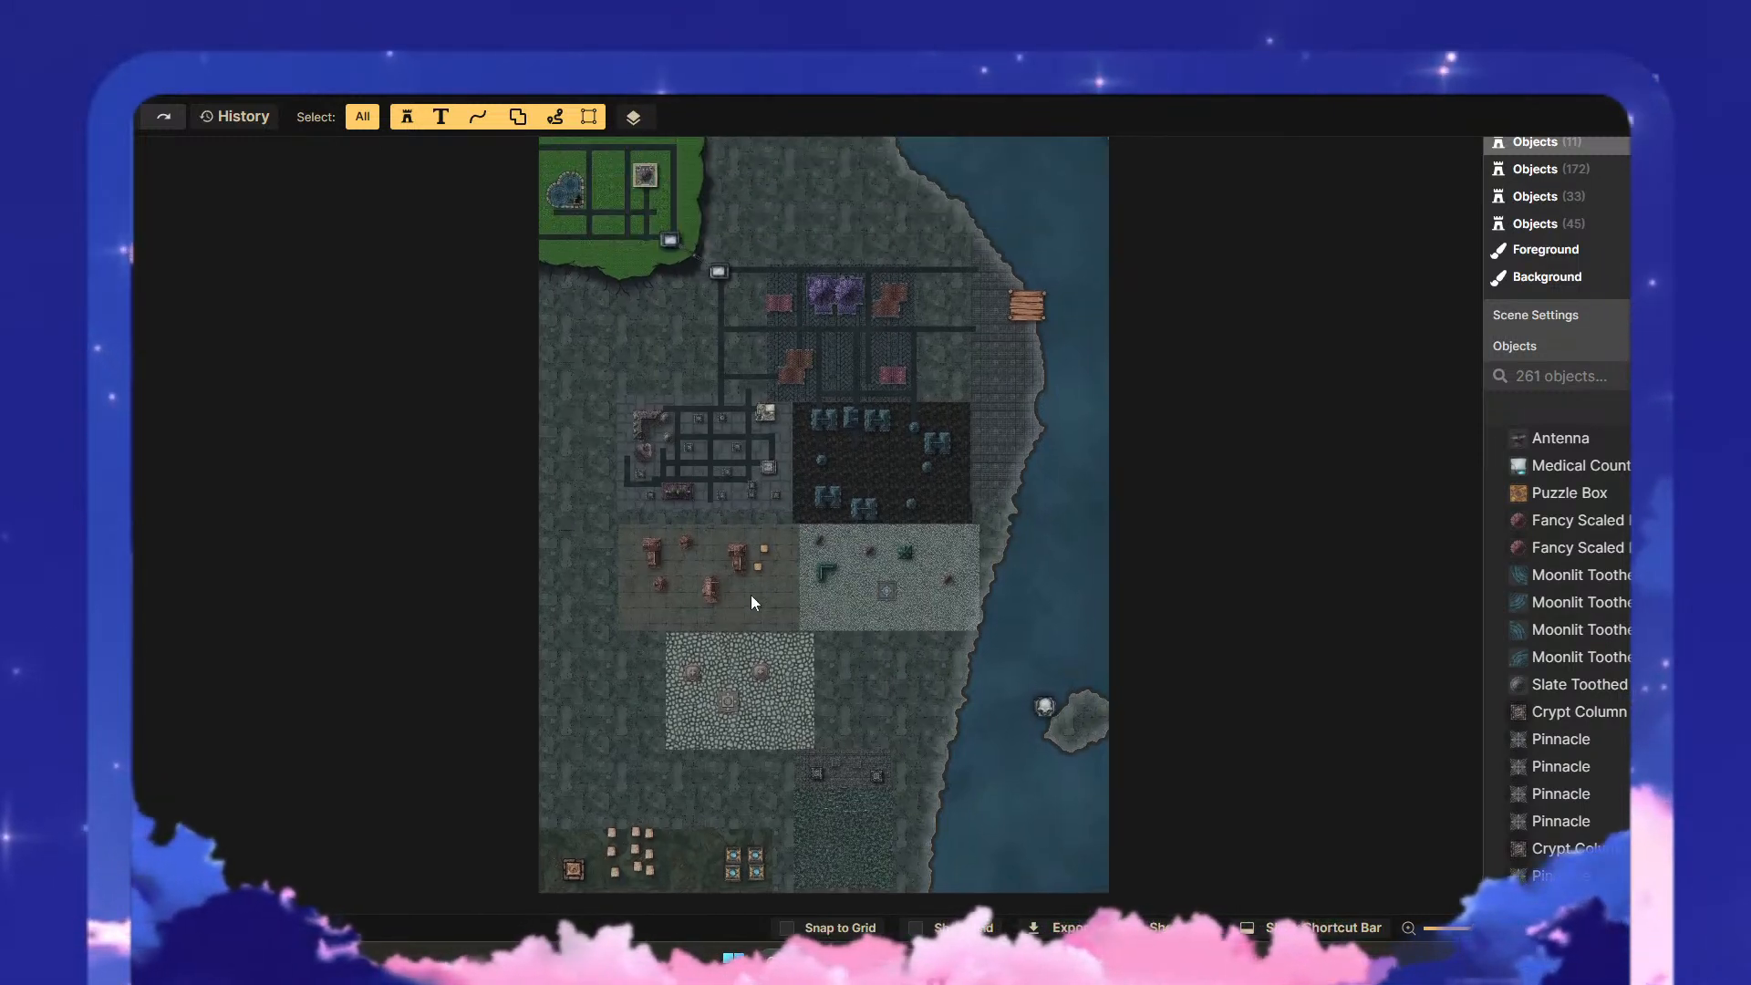